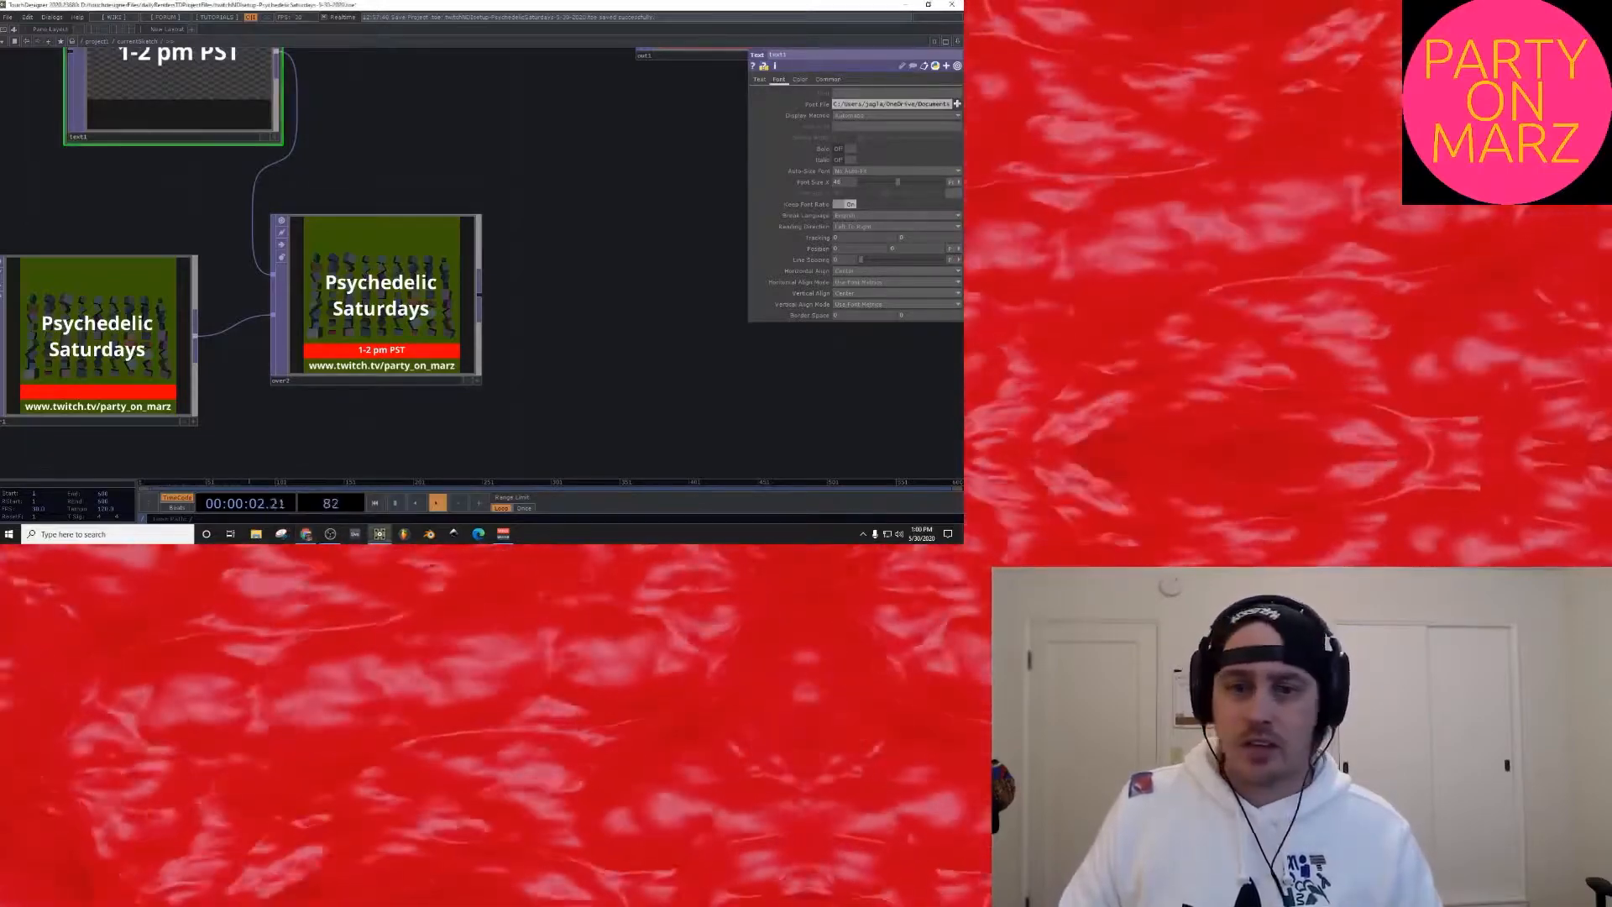
Step: Increase the font size of the "1-2 pm PST" text and check it in the composited title graphic
{"action": "middle_click_drag", "start_coordinate": [841, 182], "coordinate": [853, 167]}
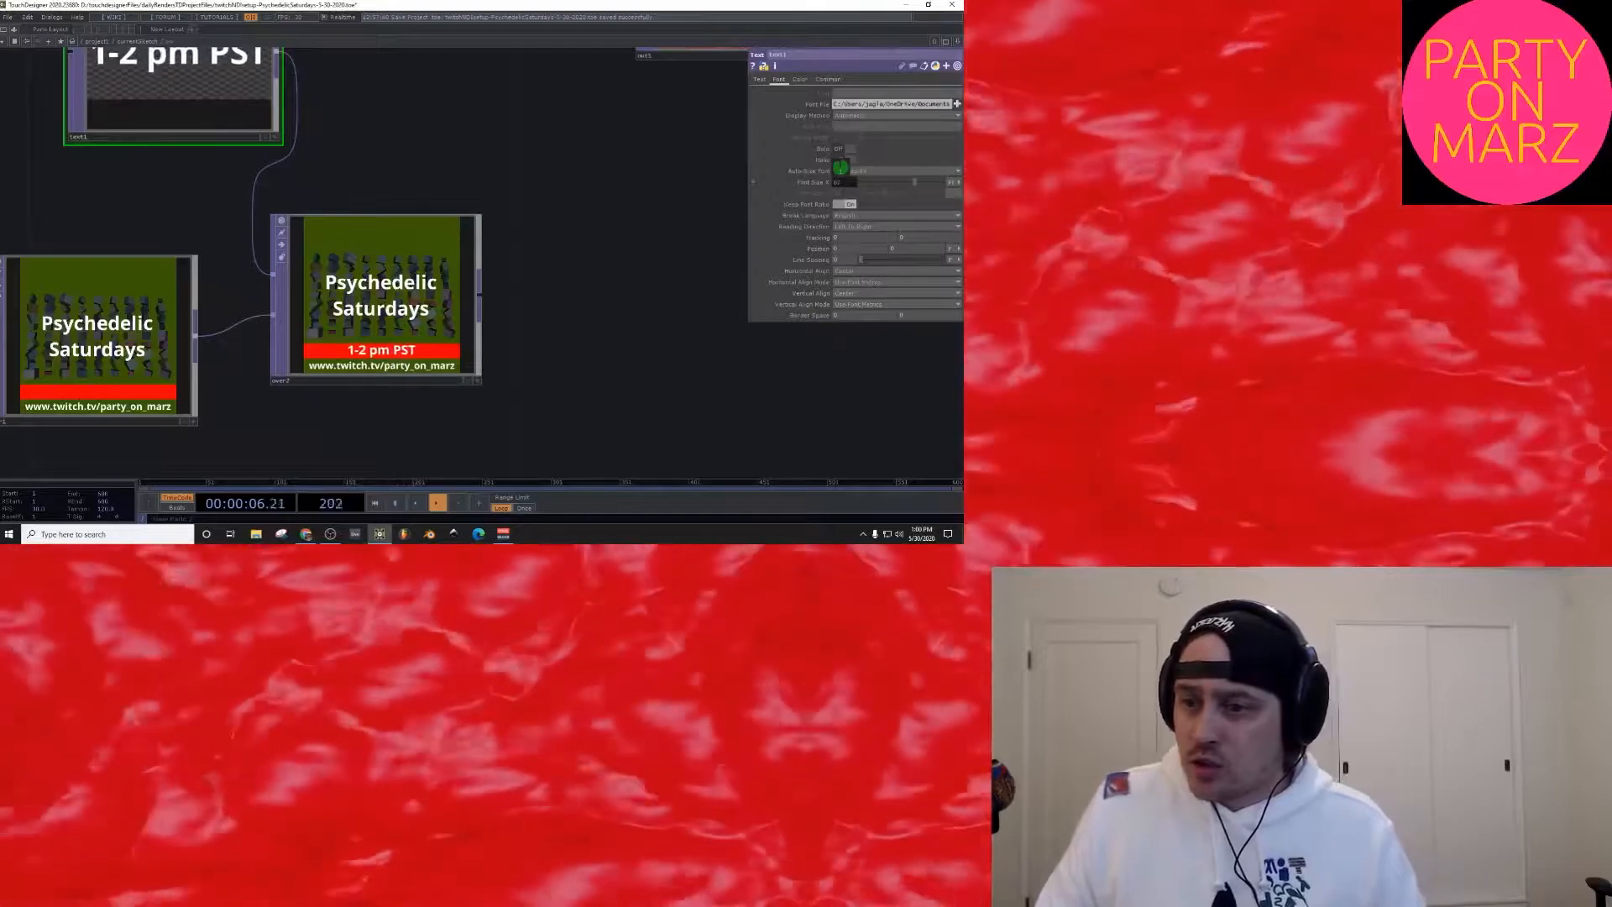
{"action": "left_click", "coordinate": [382, 251]}
{"action": "scroll", "coordinate": [378, 345], "scroll_direction": "up", "scroll_amount": 5}
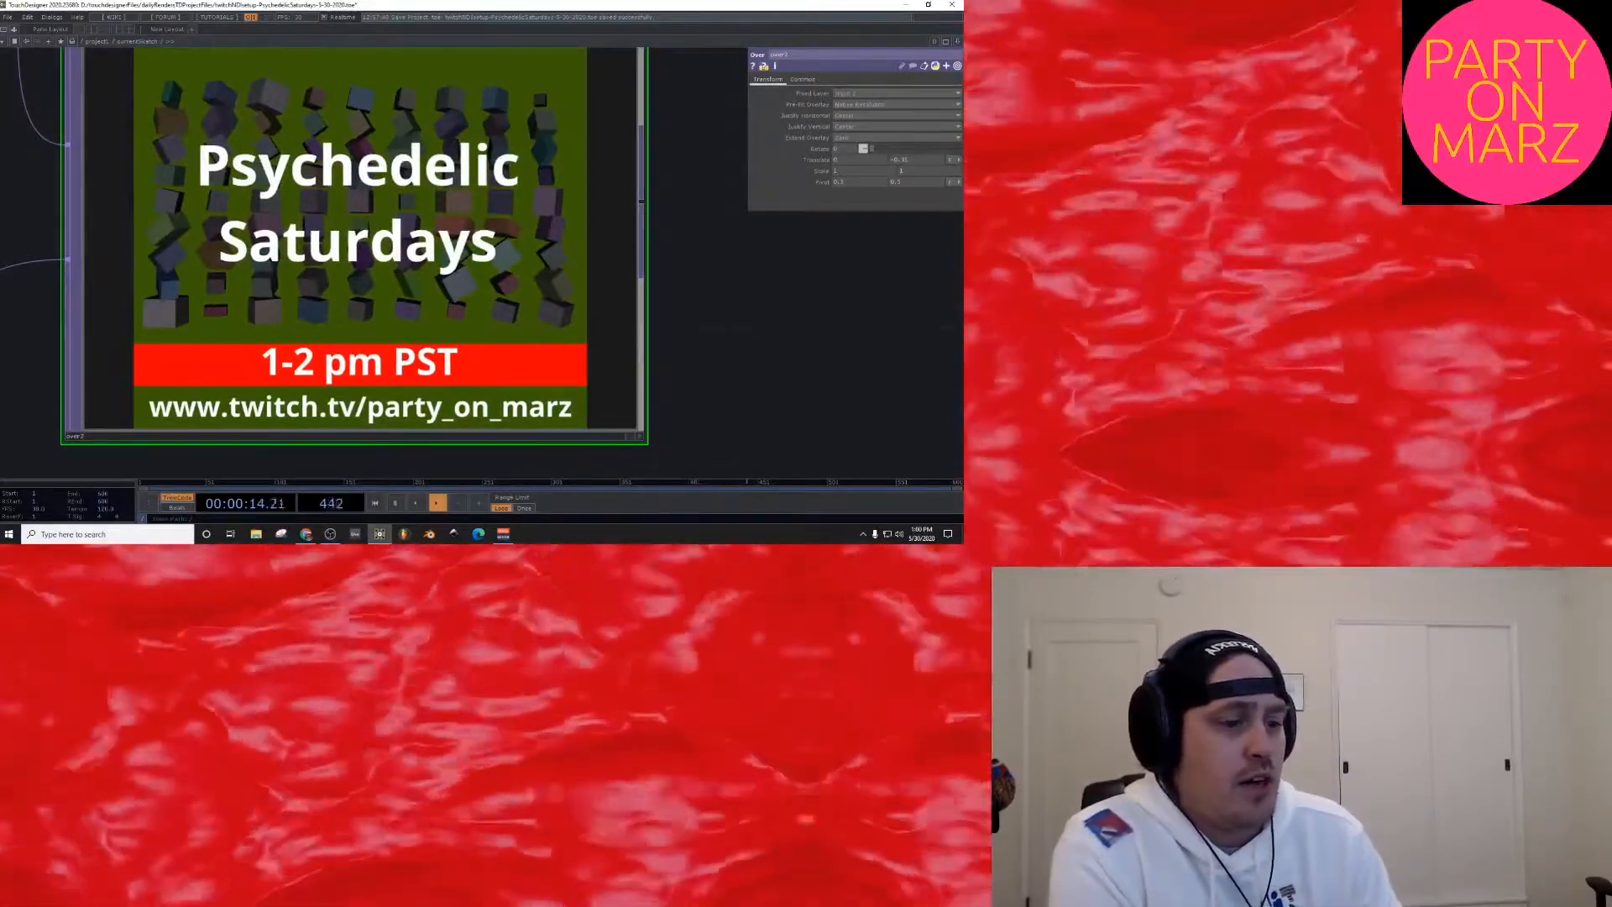
{"action": "scroll", "coordinate": [768, 280], "scroll_direction": "down", "scroll_amount": 5}
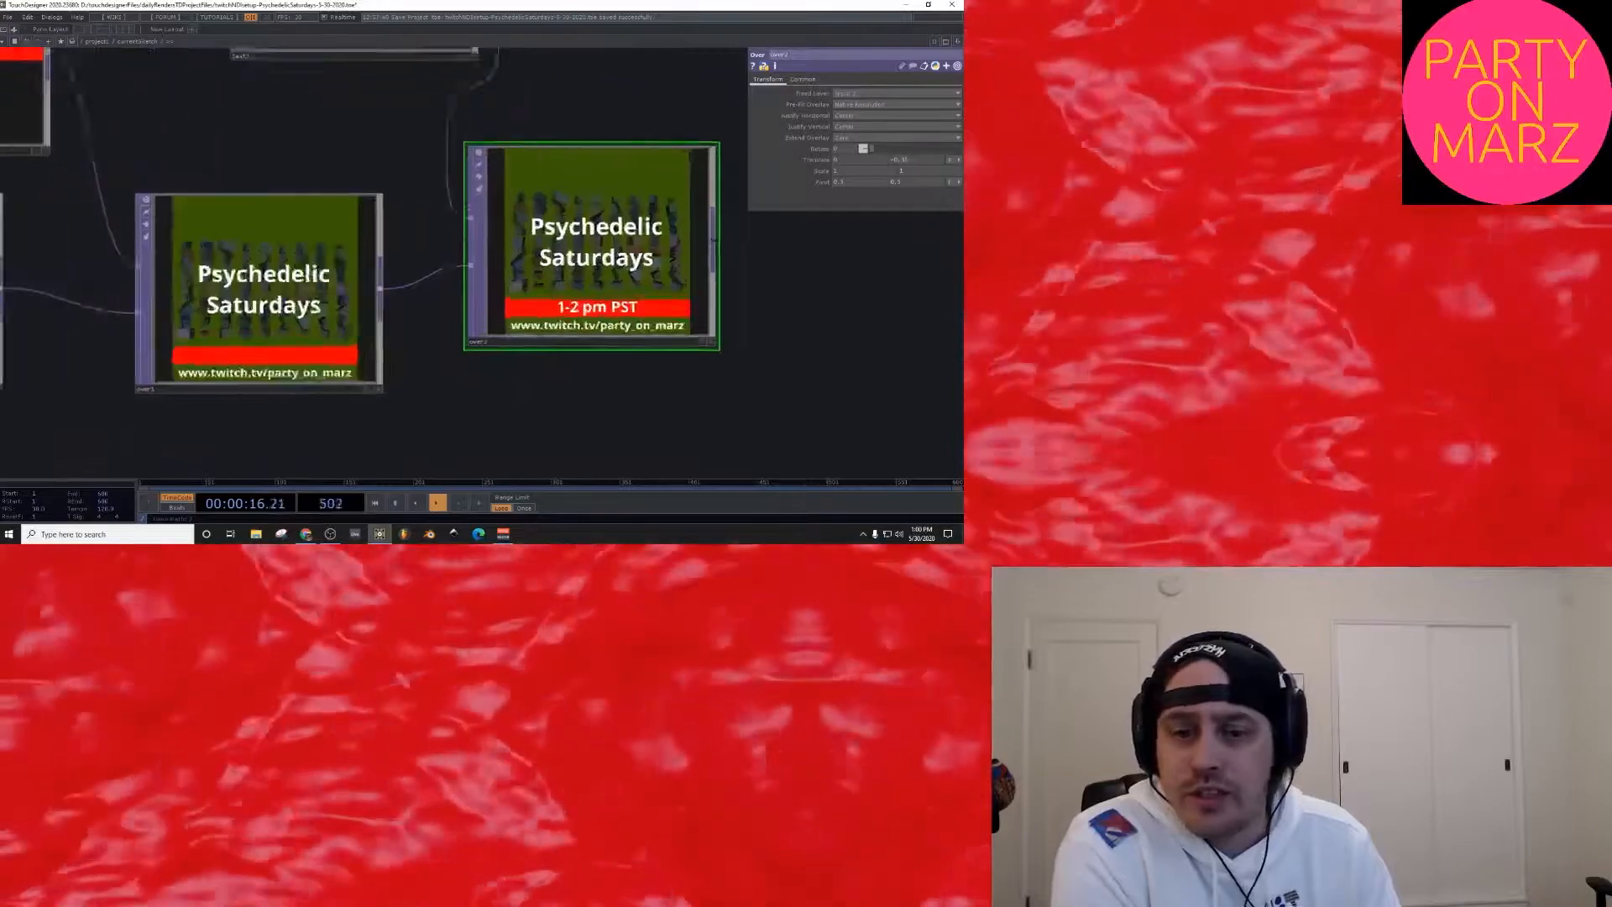
{"action": "scroll", "coordinate": [768, 284], "scroll_direction": "up", "scroll_amount": 3}
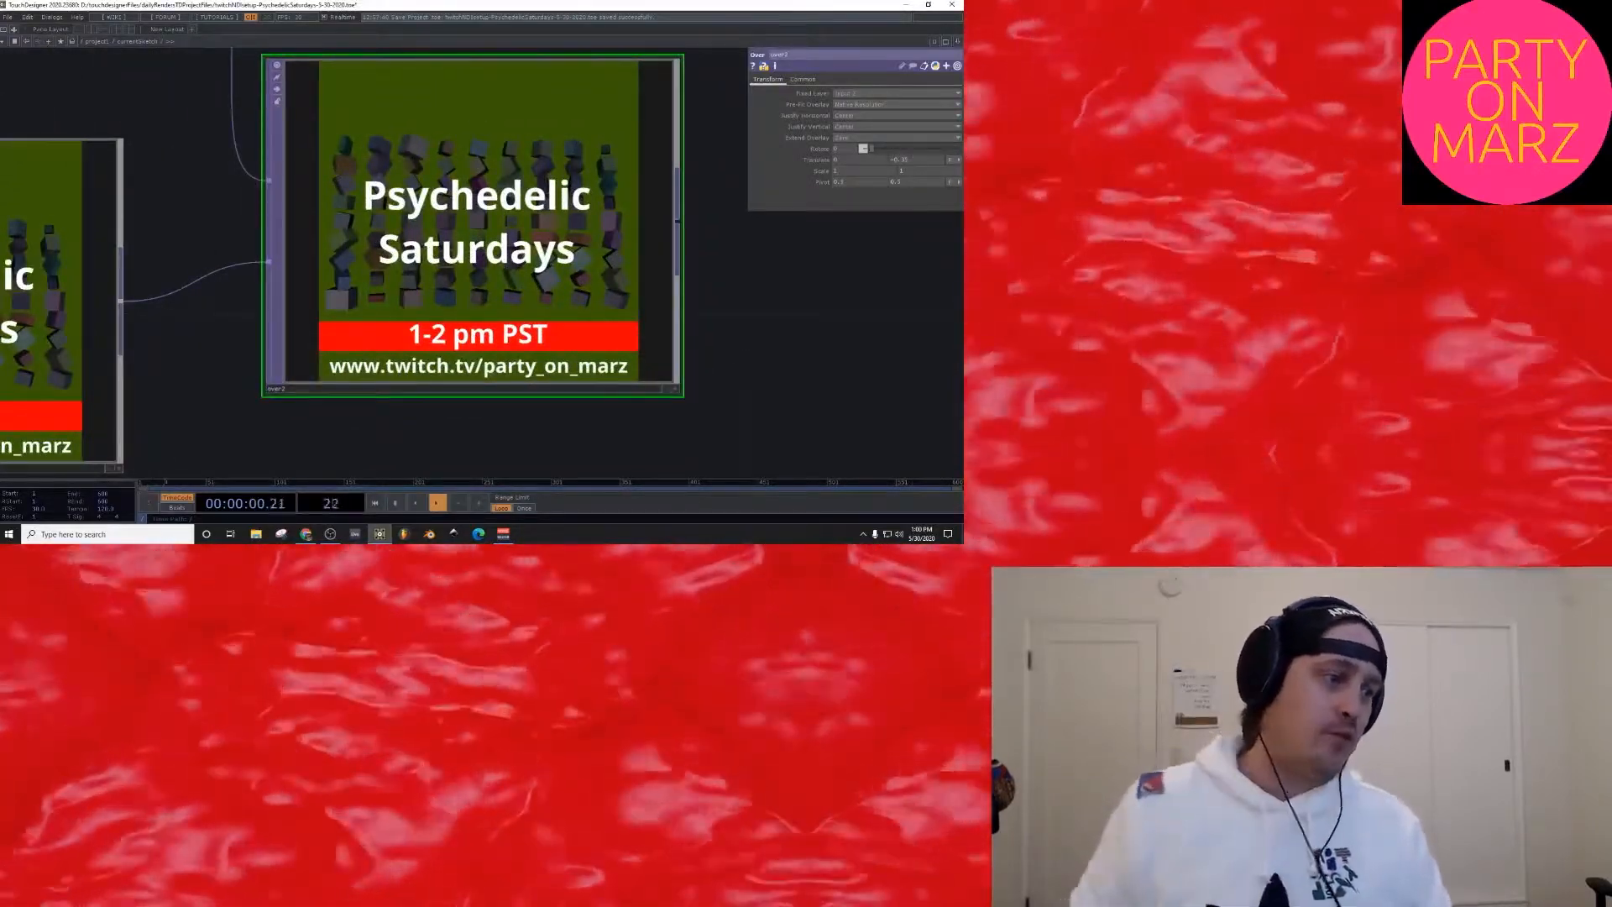
{"action": "scroll", "coordinate": [758, 284], "scroll_direction": "down", "scroll_amount": 5}
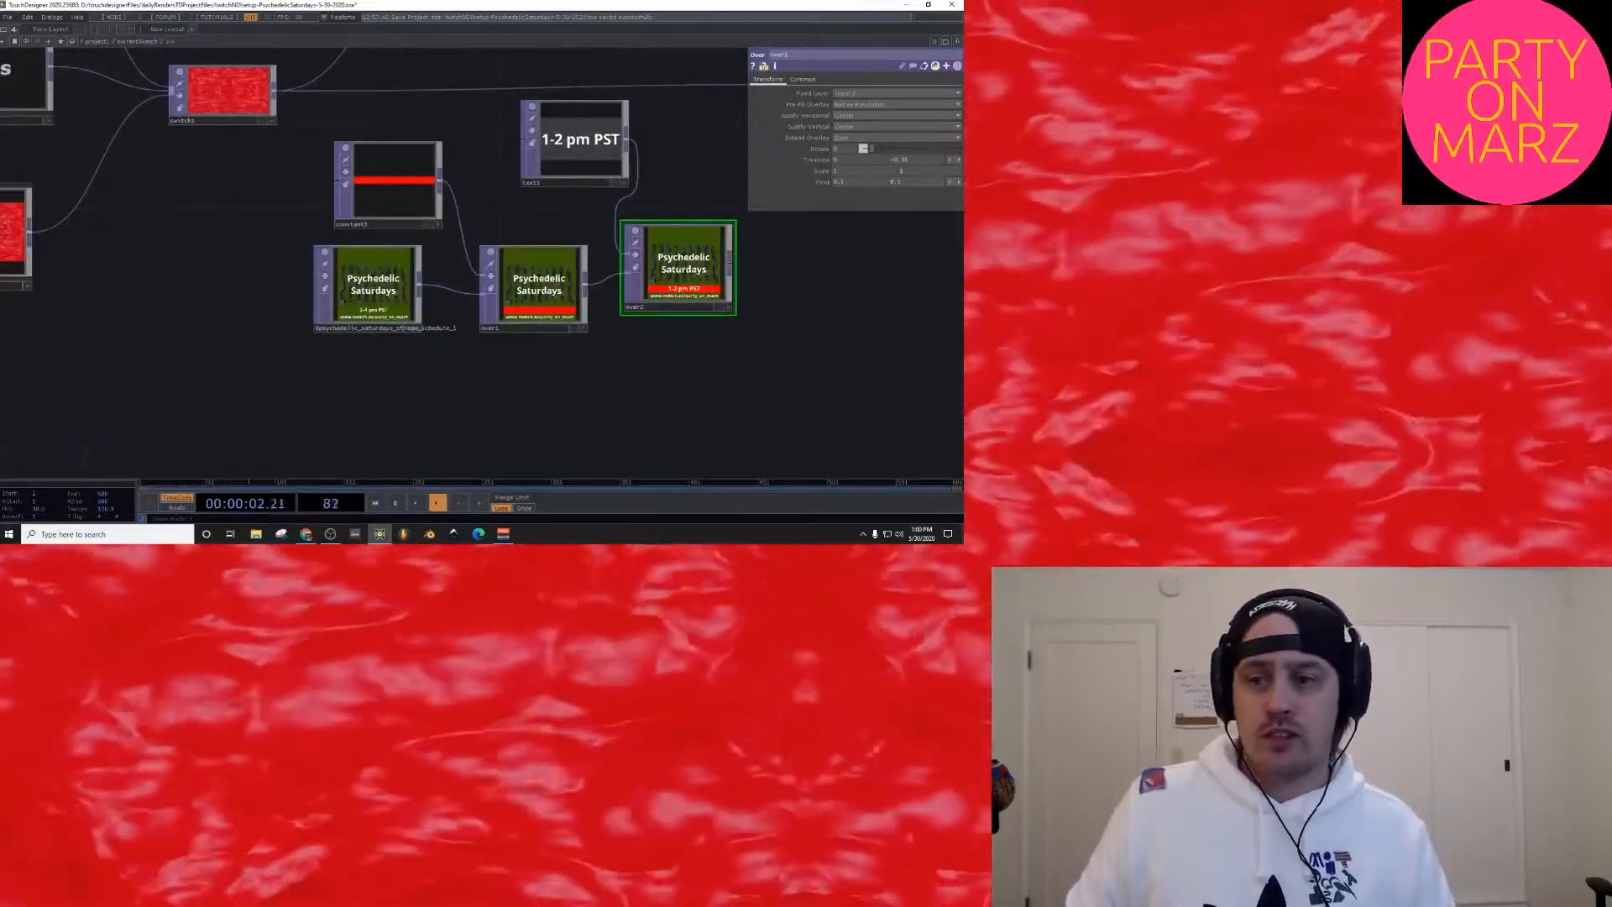
Step: Enter the base component with the red visual and wire the pink-and-blue movie into the Tile operator in place of the green one
{"action": "scroll", "coordinate": [813, 310], "scroll_direction": "down", "scroll_amount": 4}
{"action": "scroll", "coordinate": [478, 180], "scroll_direction": "up", "scroll_amount": 5}
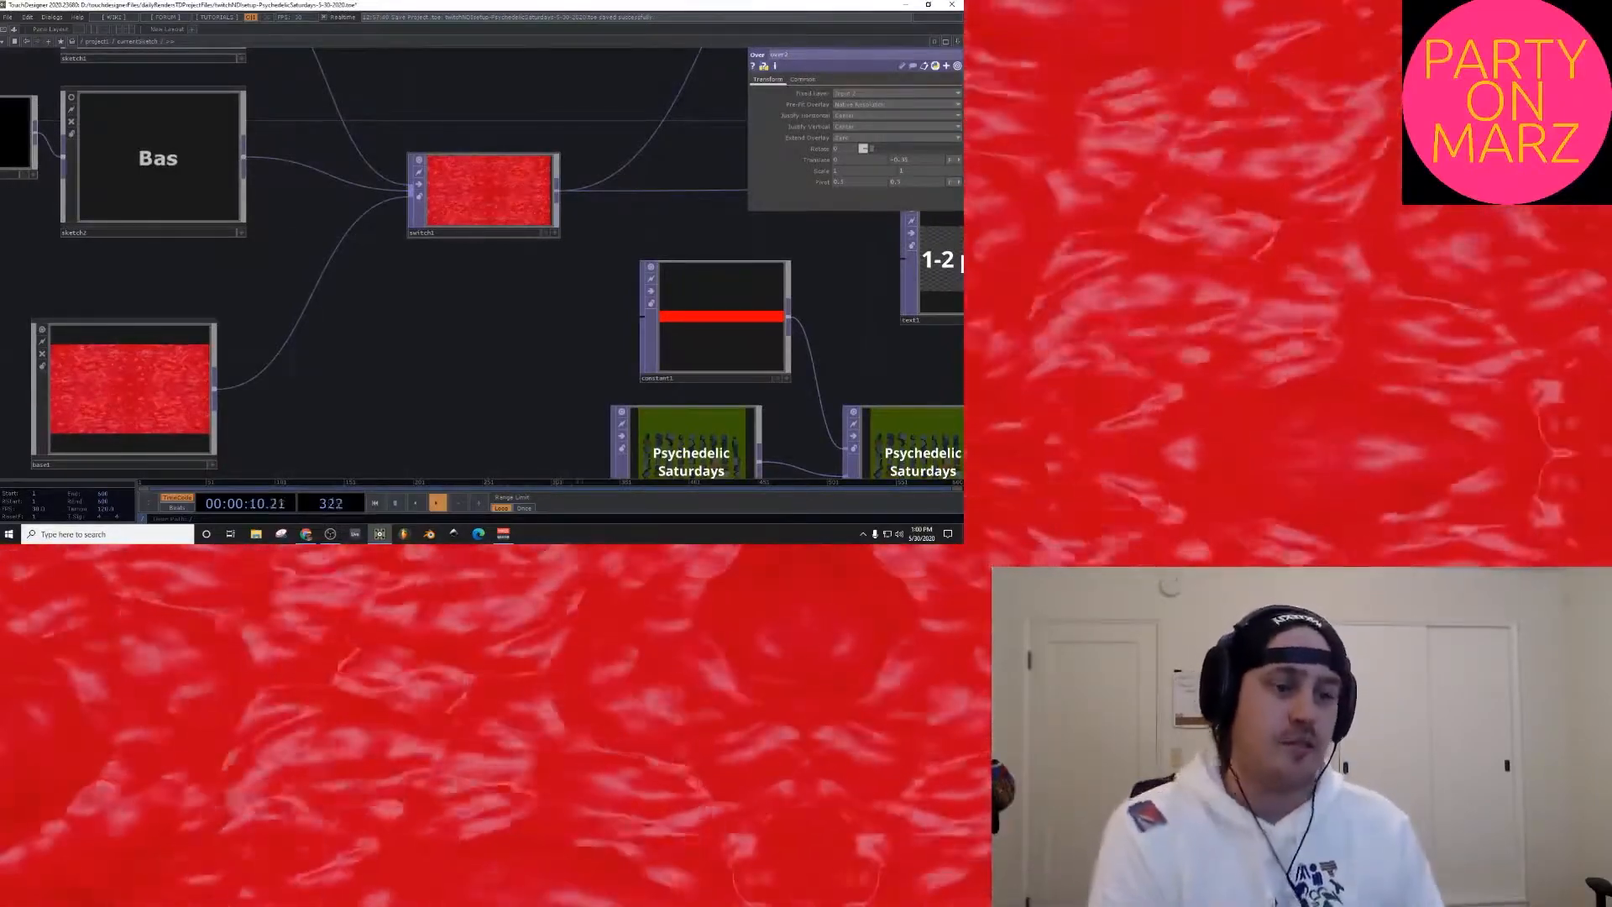
{"action": "left_click_drag", "start_coordinate": [277, 411], "coordinate": [416, 407]}
{"action": "scroll", "coordinate": [244, 395], "scroll_direction": "up", "scroll_amount": 10}
{"action": "scroll", "coordinate": [52, 308], "scroll_direction": "up", "scroll_amount": 6}
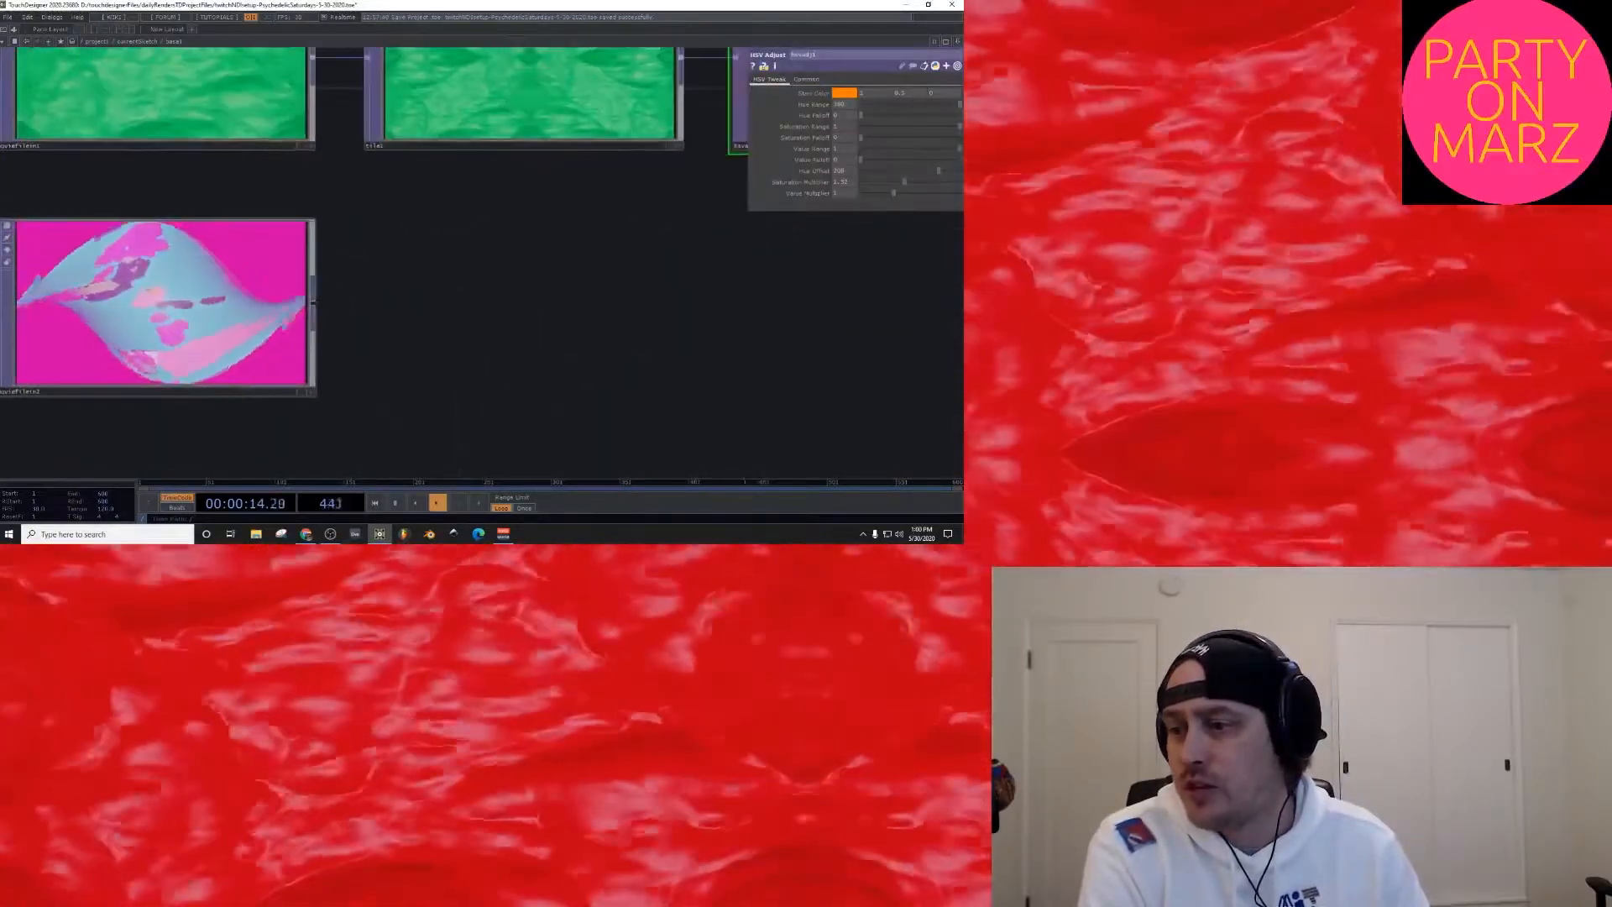
{"action": "left_click", "coordinate": [74, 325]}
{"action": "scroll", "coordinate": [77, 326], "scroll_direction": "down", "scroll_amount": 4}
{"action": "left_click_drag", "start_coordinate": [200, 313], "coordinate": [226, 191]}
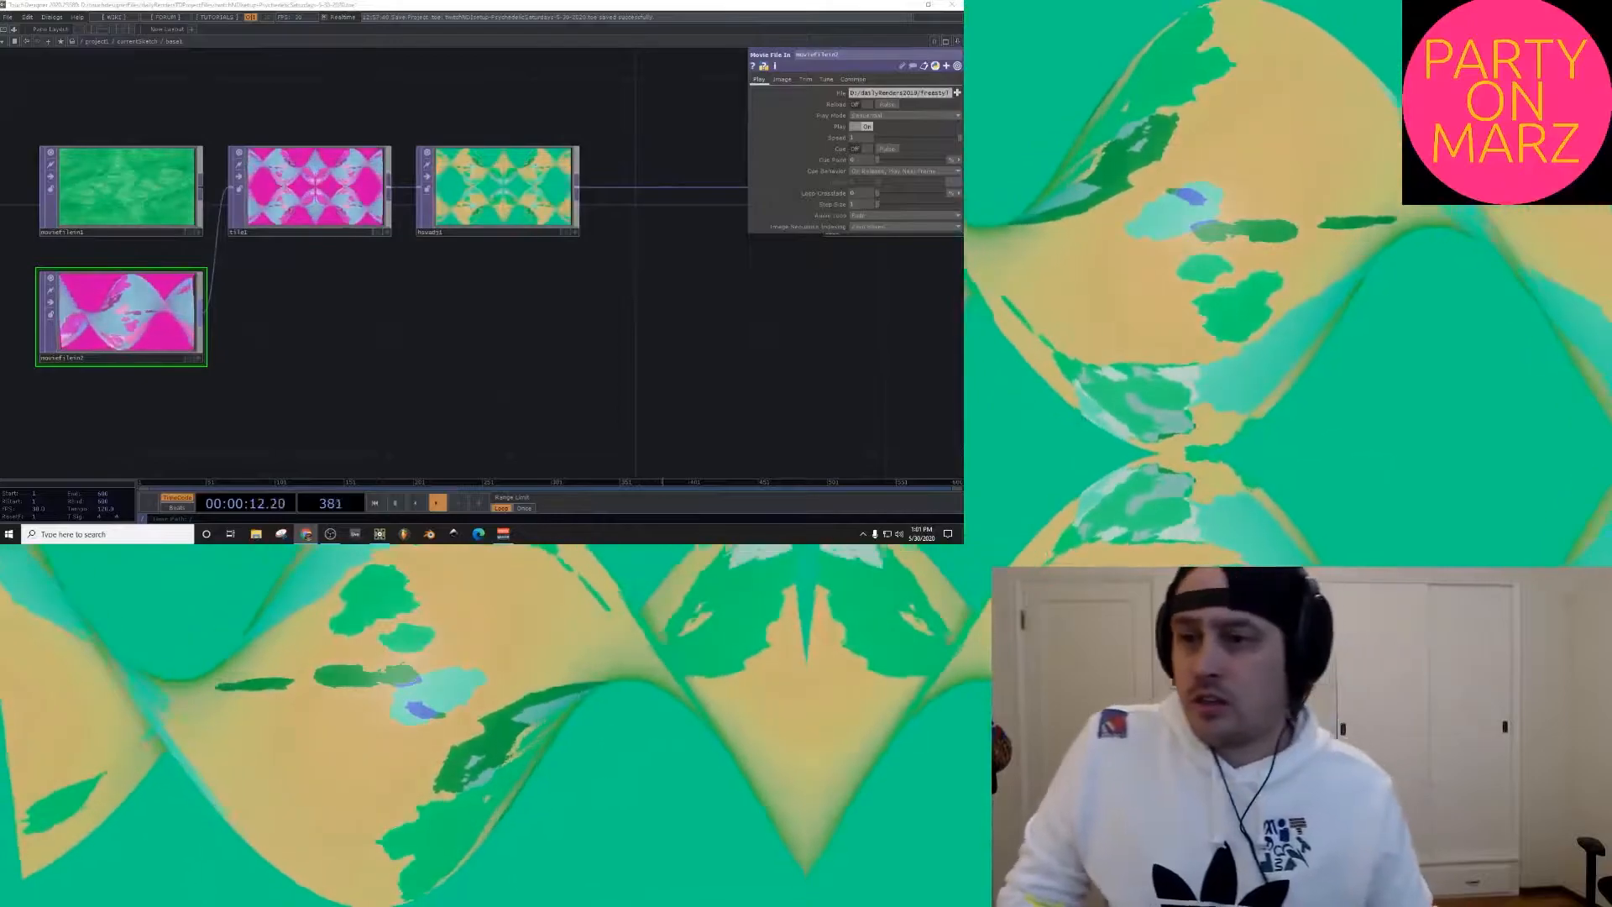
Step: Reconnect the green movie to the Tile operator and return to the parent network
{"action": "scroll", "coordinate": [414, 321], "scroll_direction": "down", "scroll_amount": 3}
{"action": "scroll", "coordinate": [321, 273], "scroll_direction": "up", "scroll_amount": 5}
{"action": "left_click_drag", "start_coordinate": [265, 210], "coordinate": [307, 211]}
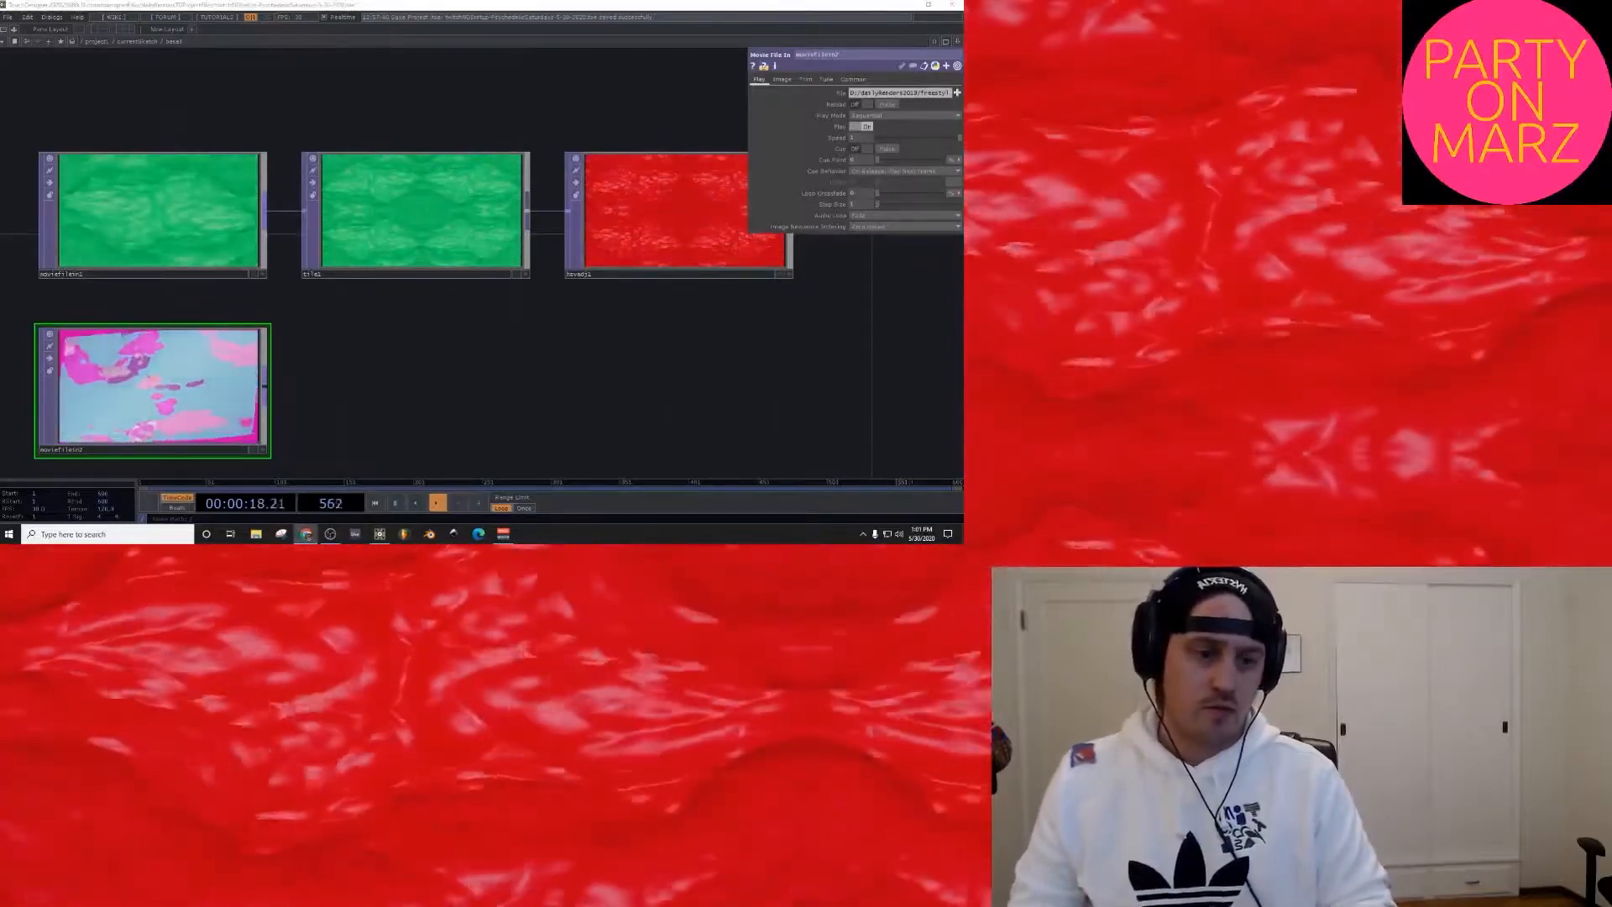
{"action": "scroll", "coordinate": [355, 277], "scroll_direction": "down", "scroll_amount": 2}
{"action": "scroll", "coordinate": [369, 273], "scroll_direction": "down", "scroll_amount": 10}
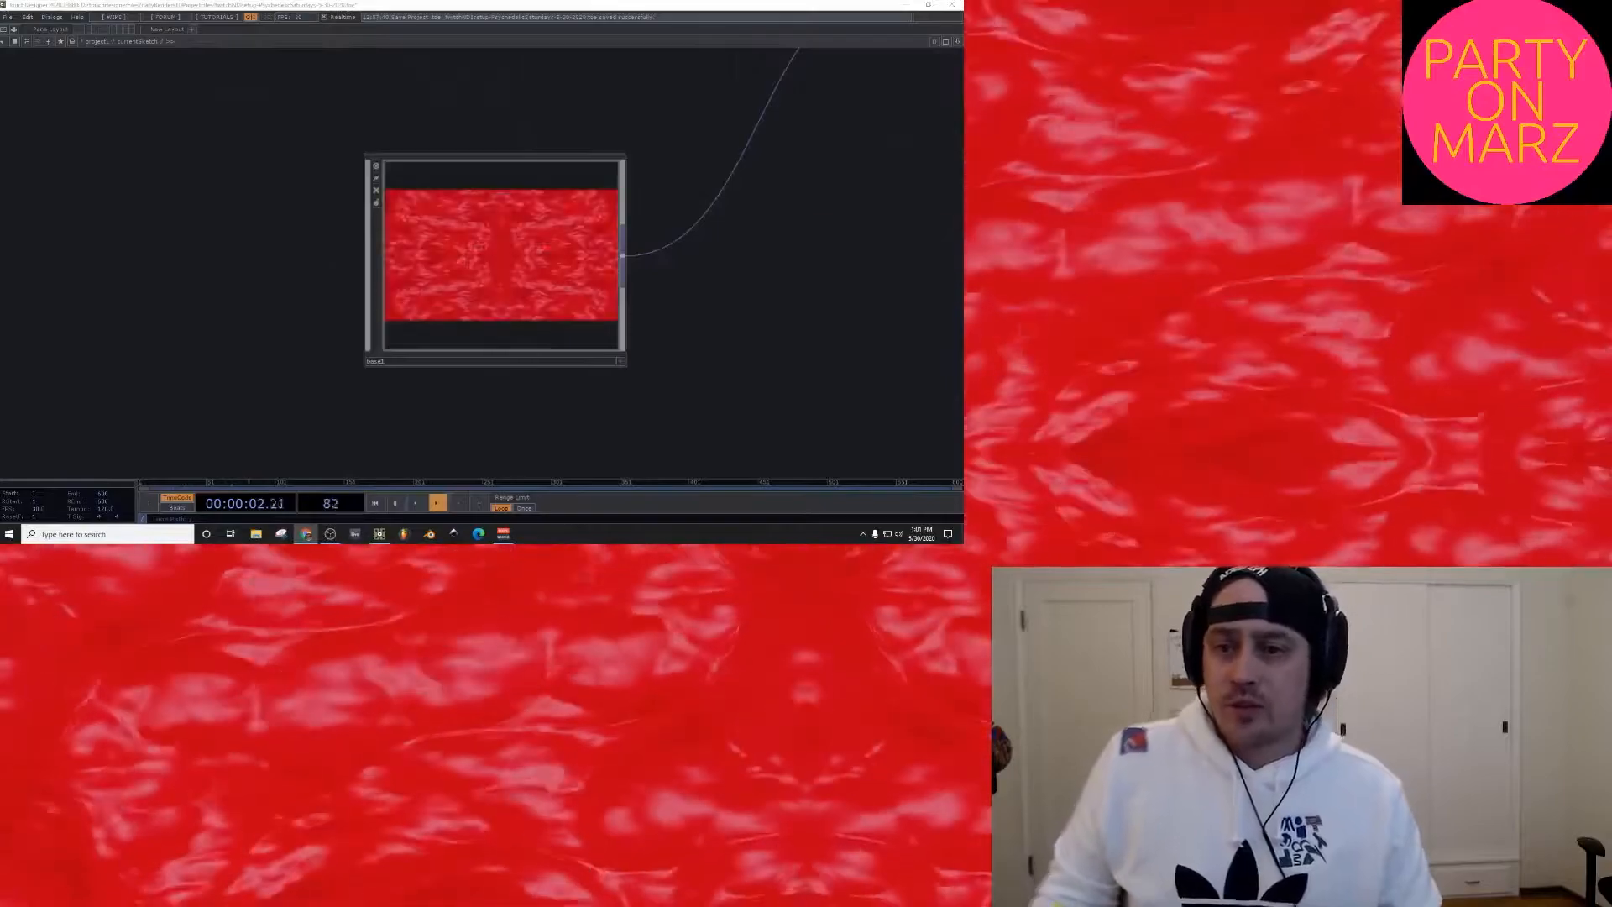
Step: Delete the operators that build the Psychedelic Saturdays graphic, including the red bar and the "1-2 pm PST" text
{"action": "scroll", "coordinate": [467, 265], "scroll_direction": "down", "scroll_amount": 8}
{"action": "scroll", "coordinate": [454, 281], "scroll_direction": "up", "scroll_amount": 4}
{"action": "left_click_drag", "start_coordinate": [588, 332], "coordinate": [324, 365]}
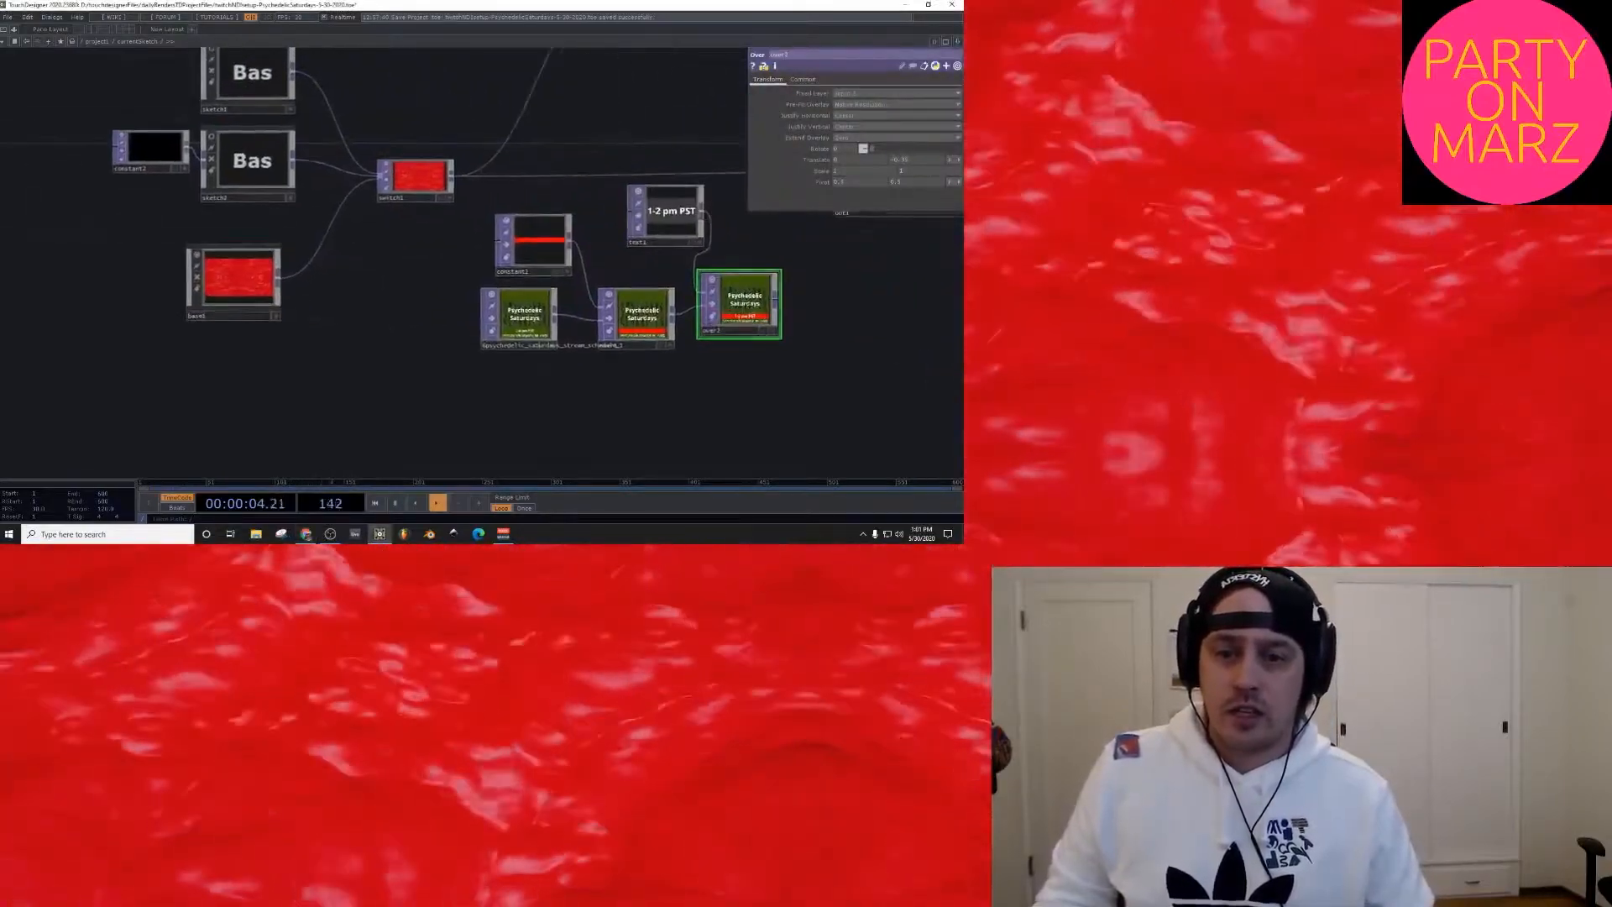
{"action": "left_click_drag", "start_coordinate": [739, 348], "coordinate": [619, 356]}
{"action": "scroll", "coordinate": [626, 336], "scroll_direction": "up", "scroll_amount": 12}
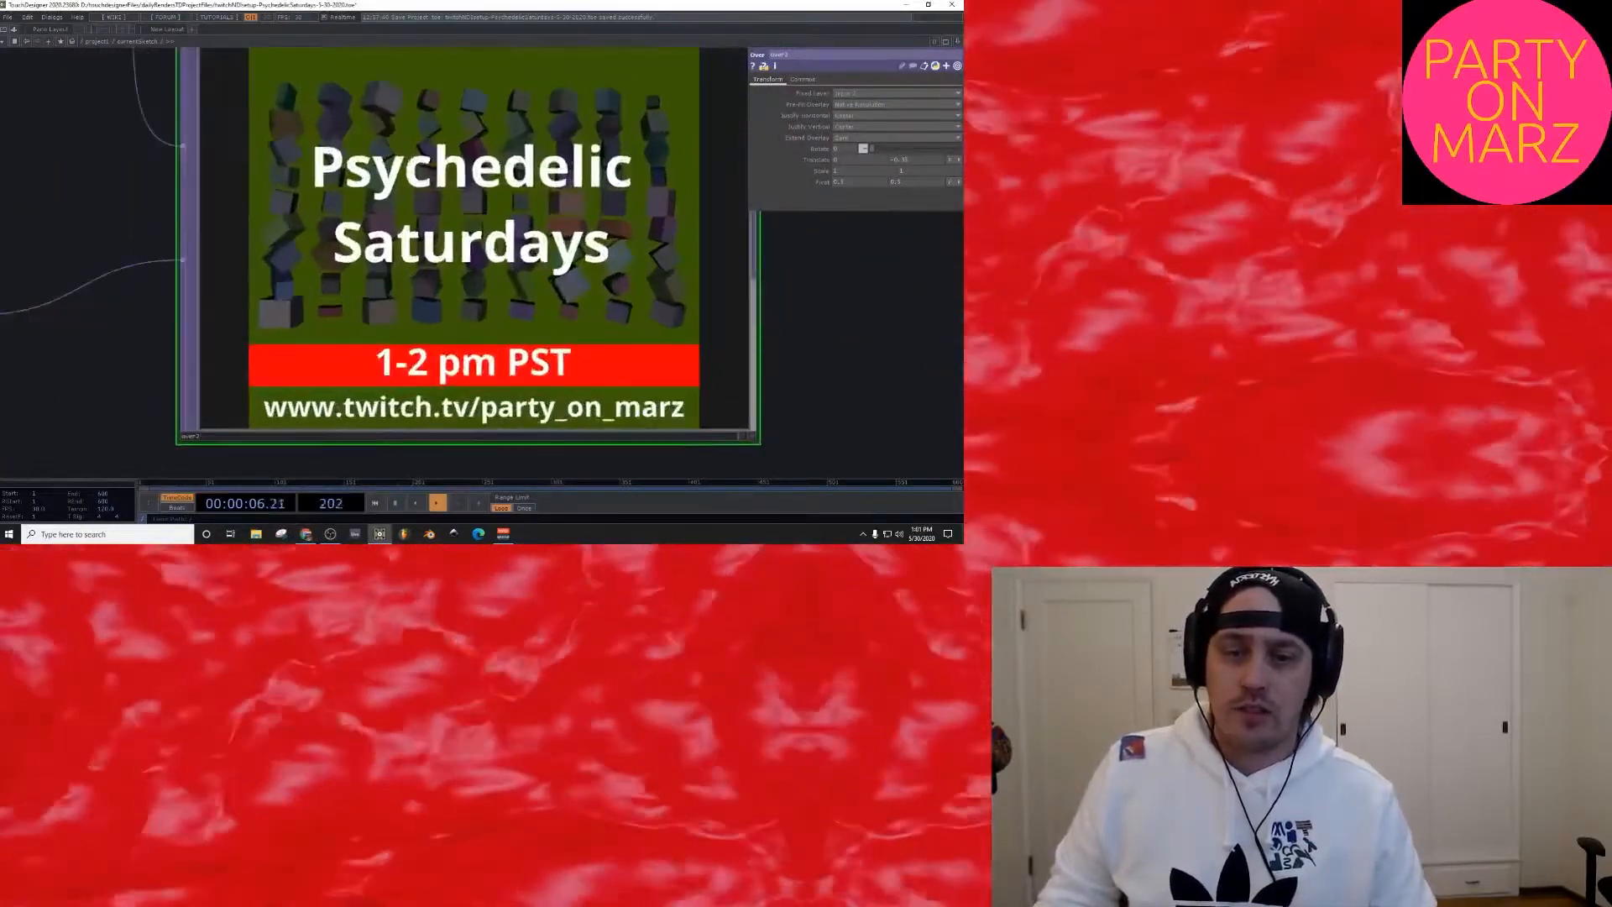
{"action": "scroll", "coordinate": [786, 268], "scroll_direction": "down", "scroll_amount": 10}
{"action": "key", "text": "alt+Tab"}
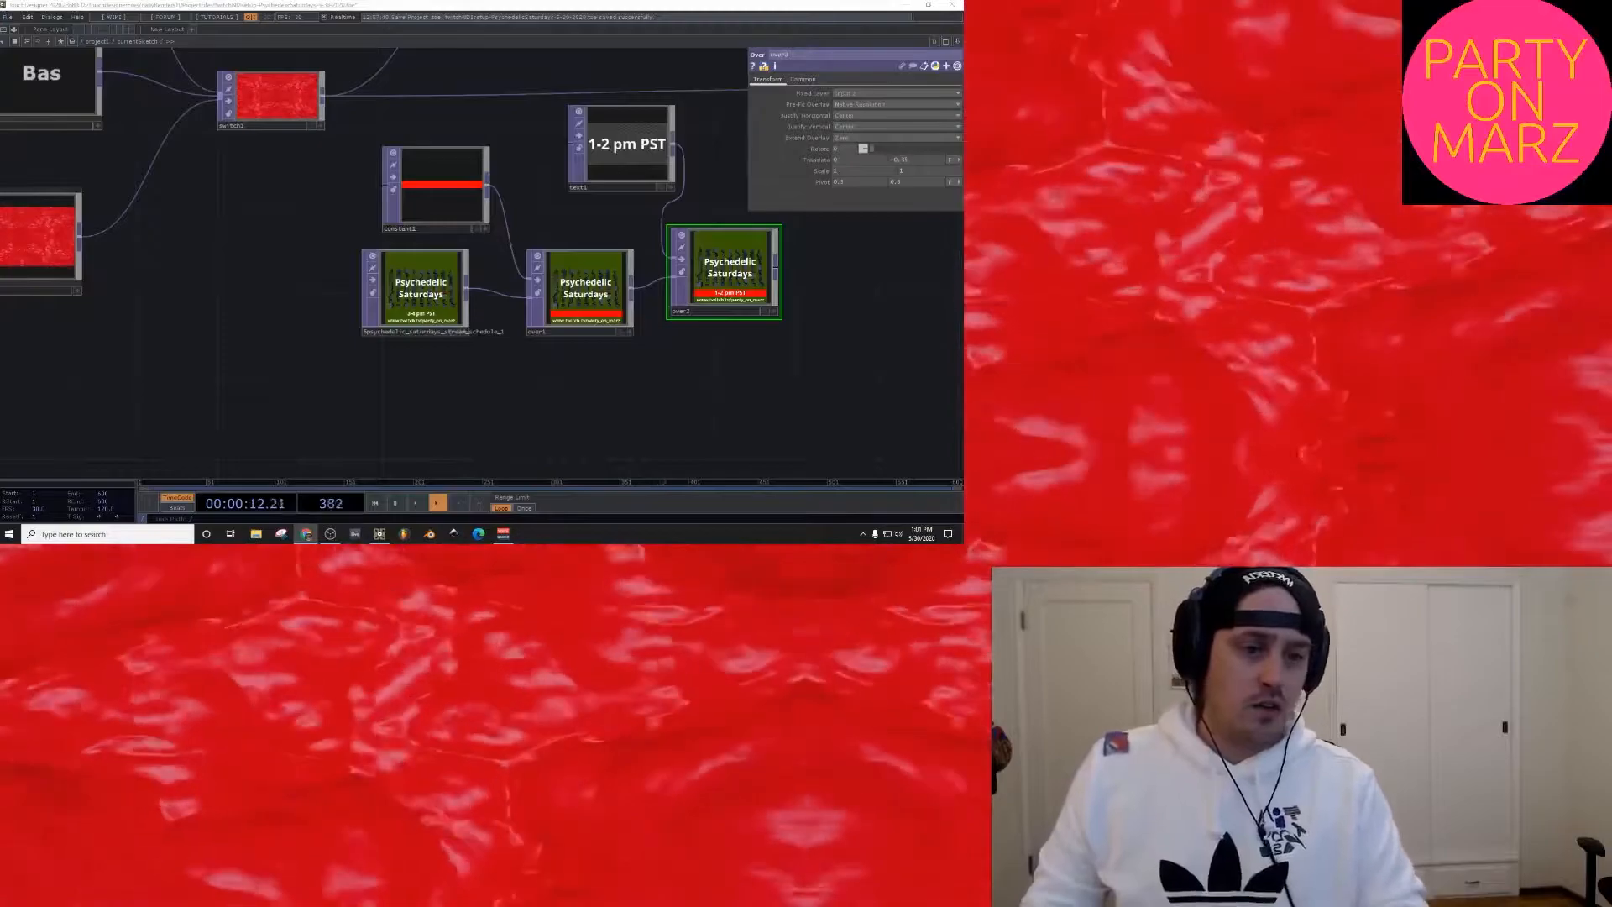
{"action": "scroll", "coordinate": [679, 337], "scroll_direction": "down", "scroll_amount": 4}
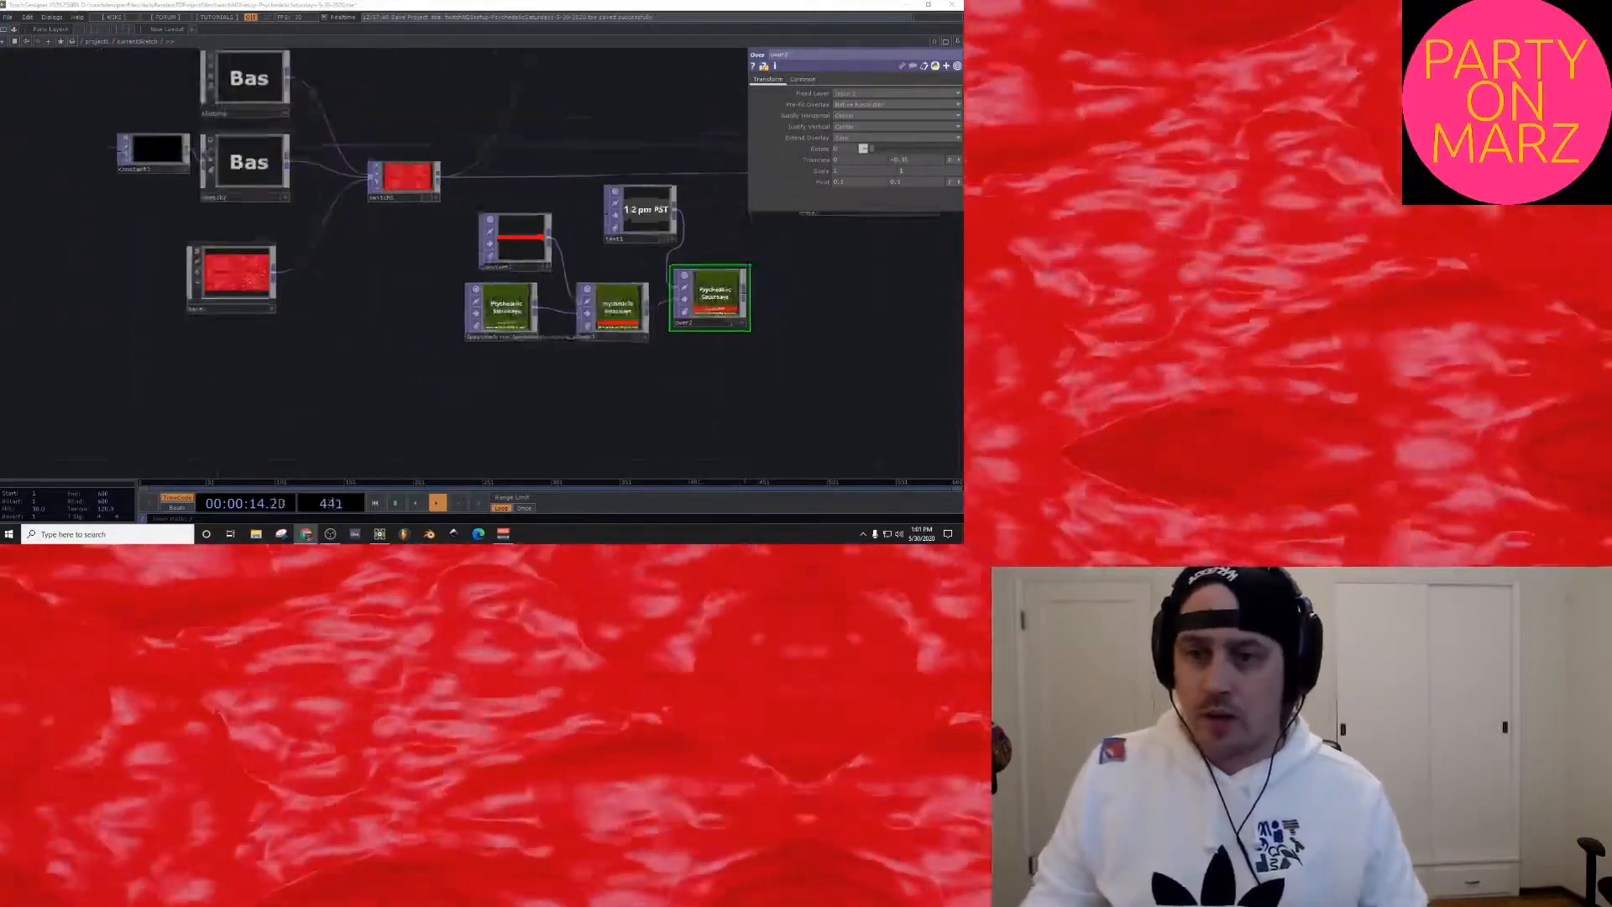
{"action": "scroll", "coordinate": [678, 338], "scroll_direction": "up", "scroll_amount": 1}
{"action": "right_click_drag", "start_coordinate": [784, 355], "coordinate": [506, 212]}
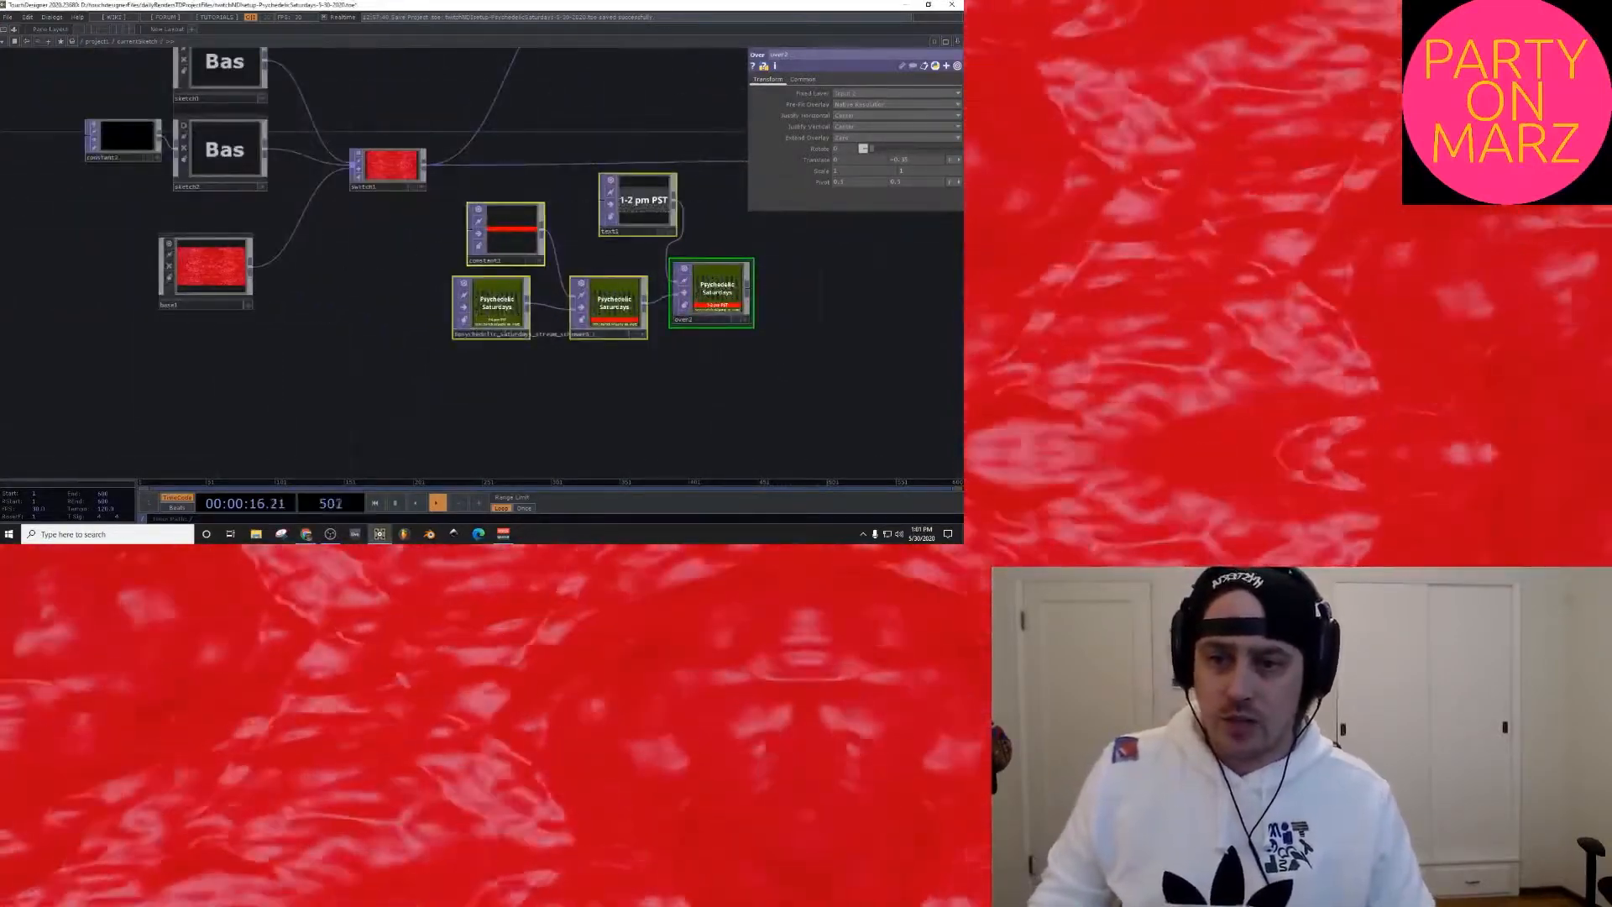
{"action": "key", "text": "Delete"}
Step: Inspect the Out operator at the end of the network and its connection from the Switch
{"action": "left_click_drag", "start_coordinate": [505, 212], "coordinate": [374, 218]}
{"action": "left_click_drag", "start_coordinate": [374, 218], "coordinate": [243, 226]}
{"action": "scroll", "coordinate": [633, 190], "scroll_direction": "up", "scroll_amount": 8}
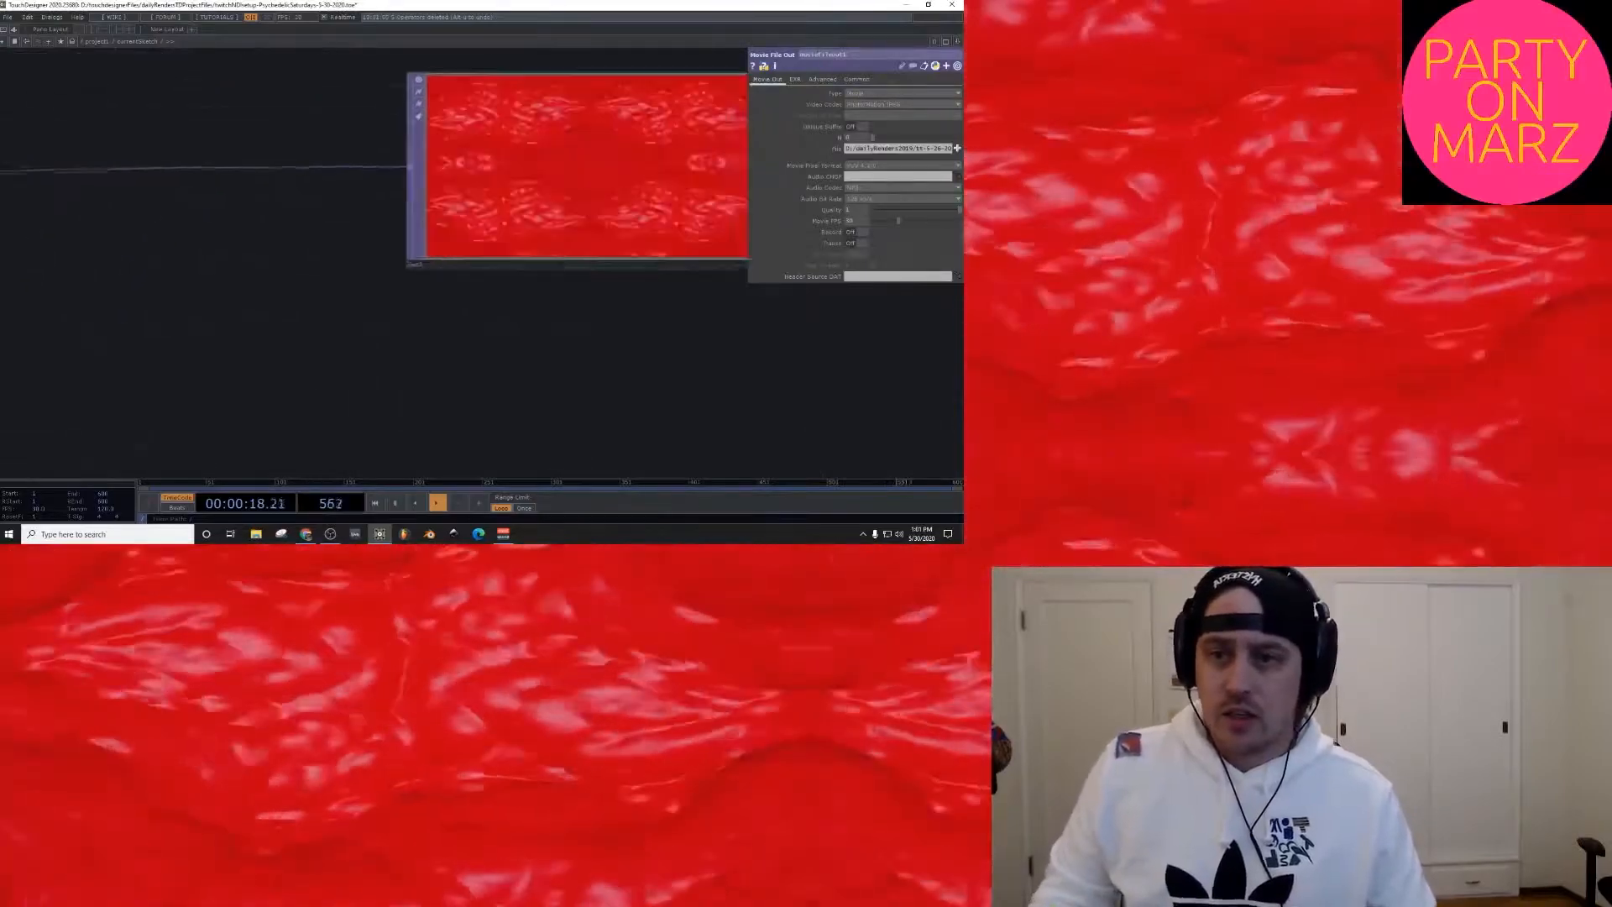
{"action": "scroll", "coordinate": [633, 190], "scroll_direction": "down", "scroll_amount": 5}
{"action": "left_click", "coordinate": [535, 233]}
{"action": "middle_click", "coordinate": [536, 233]}
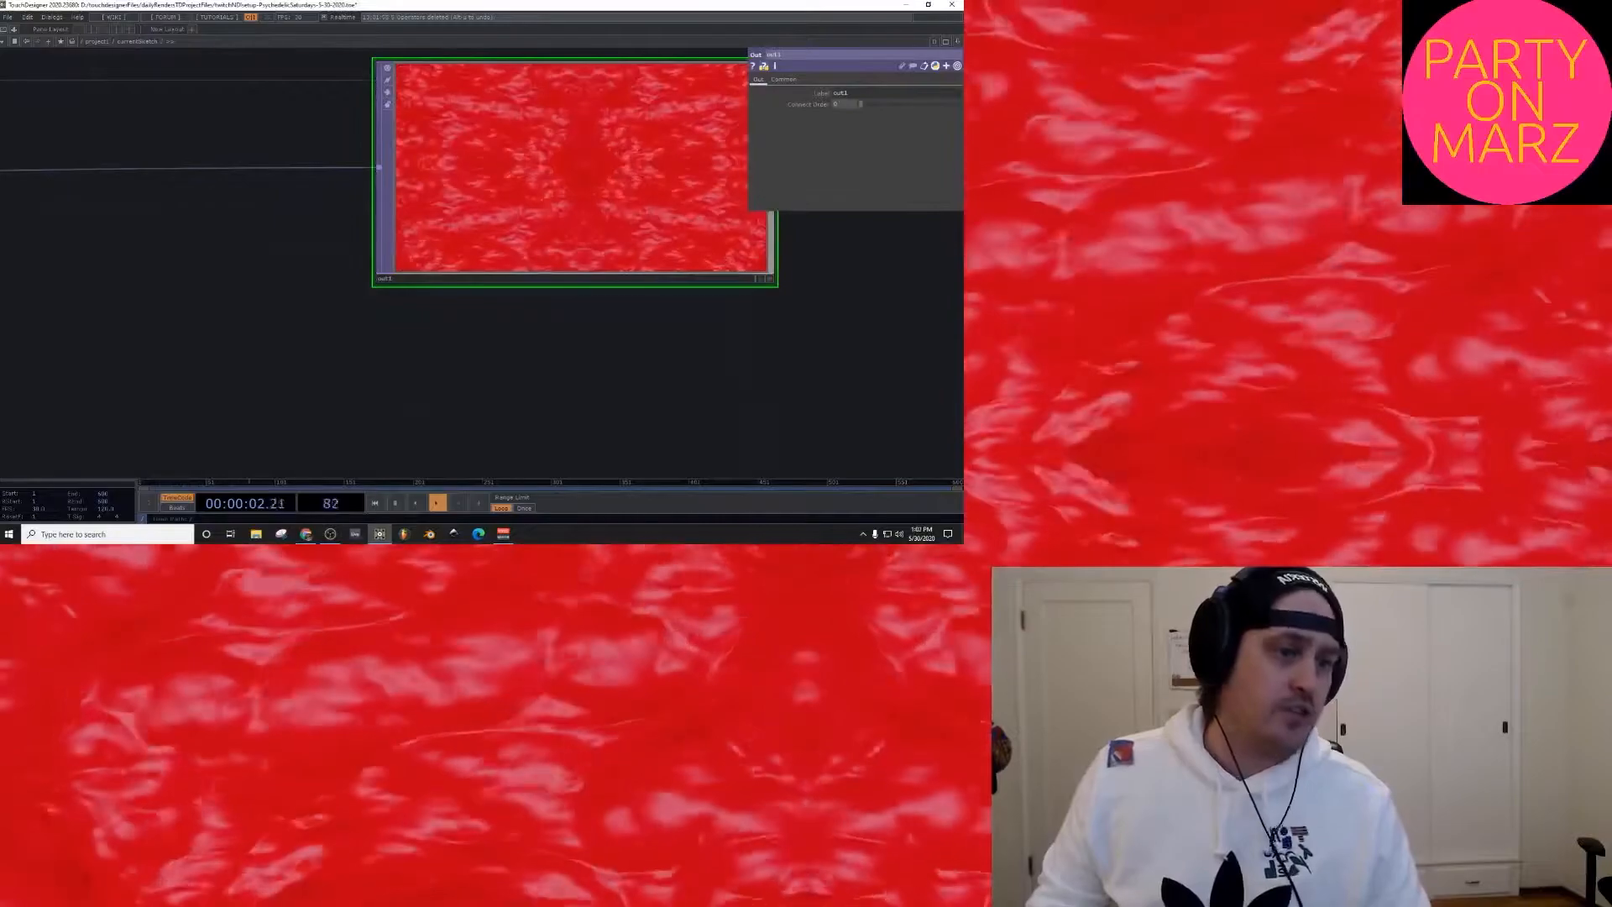
{"action": "scroll", "coordinate": [361, 349], "scroll_direction": "down", "scroll_amount": 3}
{"action": "left_click_drag", "start_coordinate": [464, 368], "coordinate": [644, 345]}
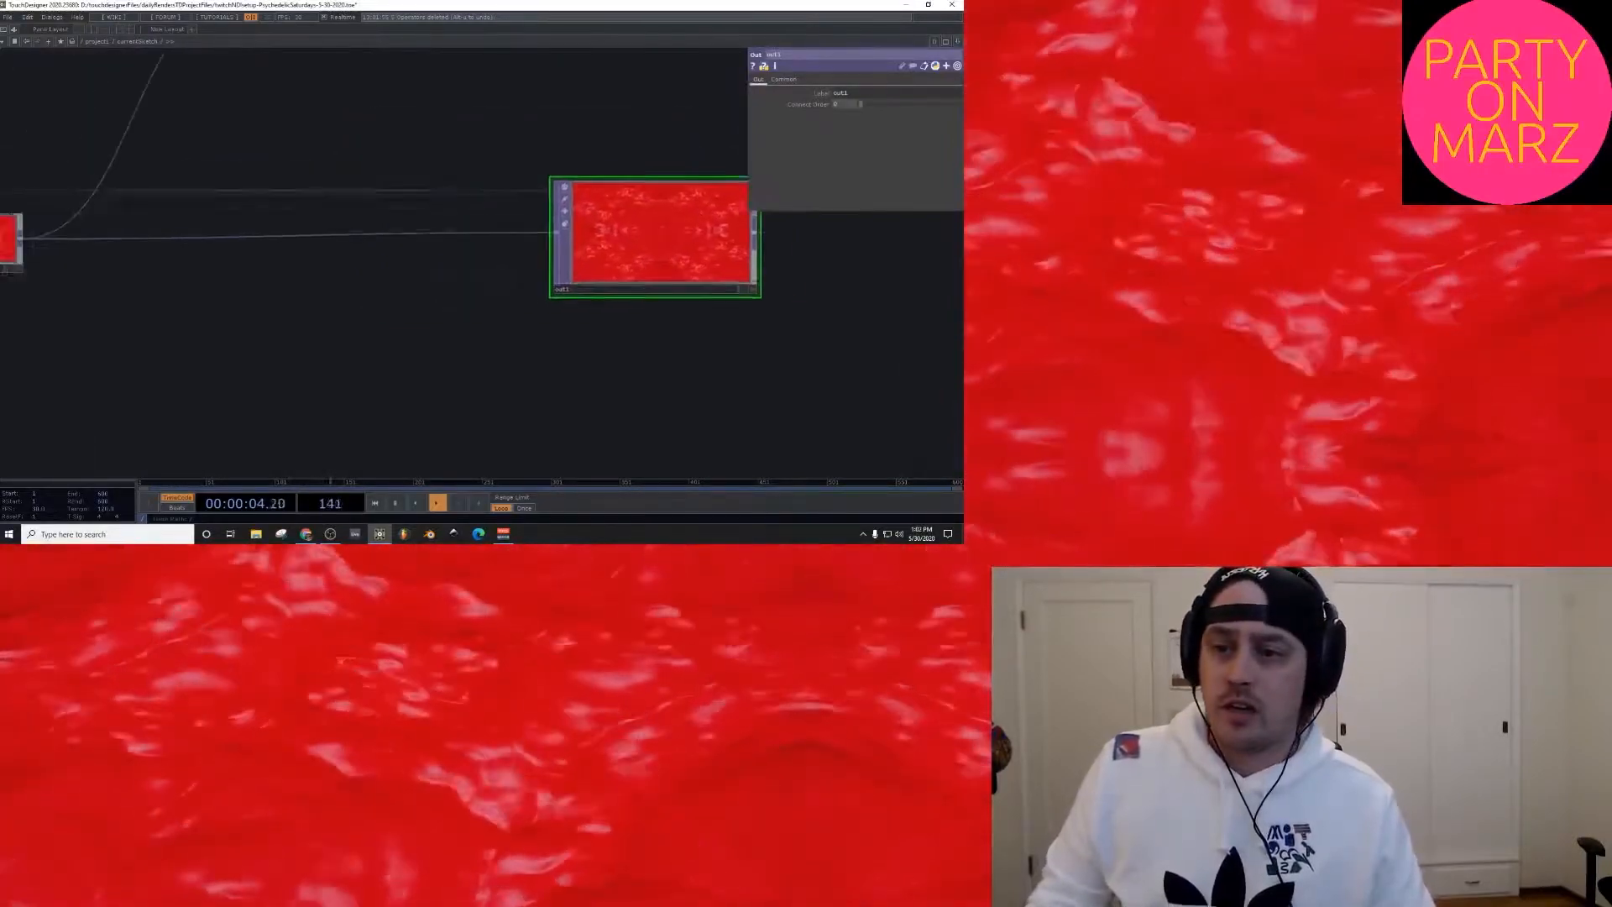
{"action": "scroll", "coordinate": [644, 345], "scroll_direction": "down", "scroll_amount": 4}
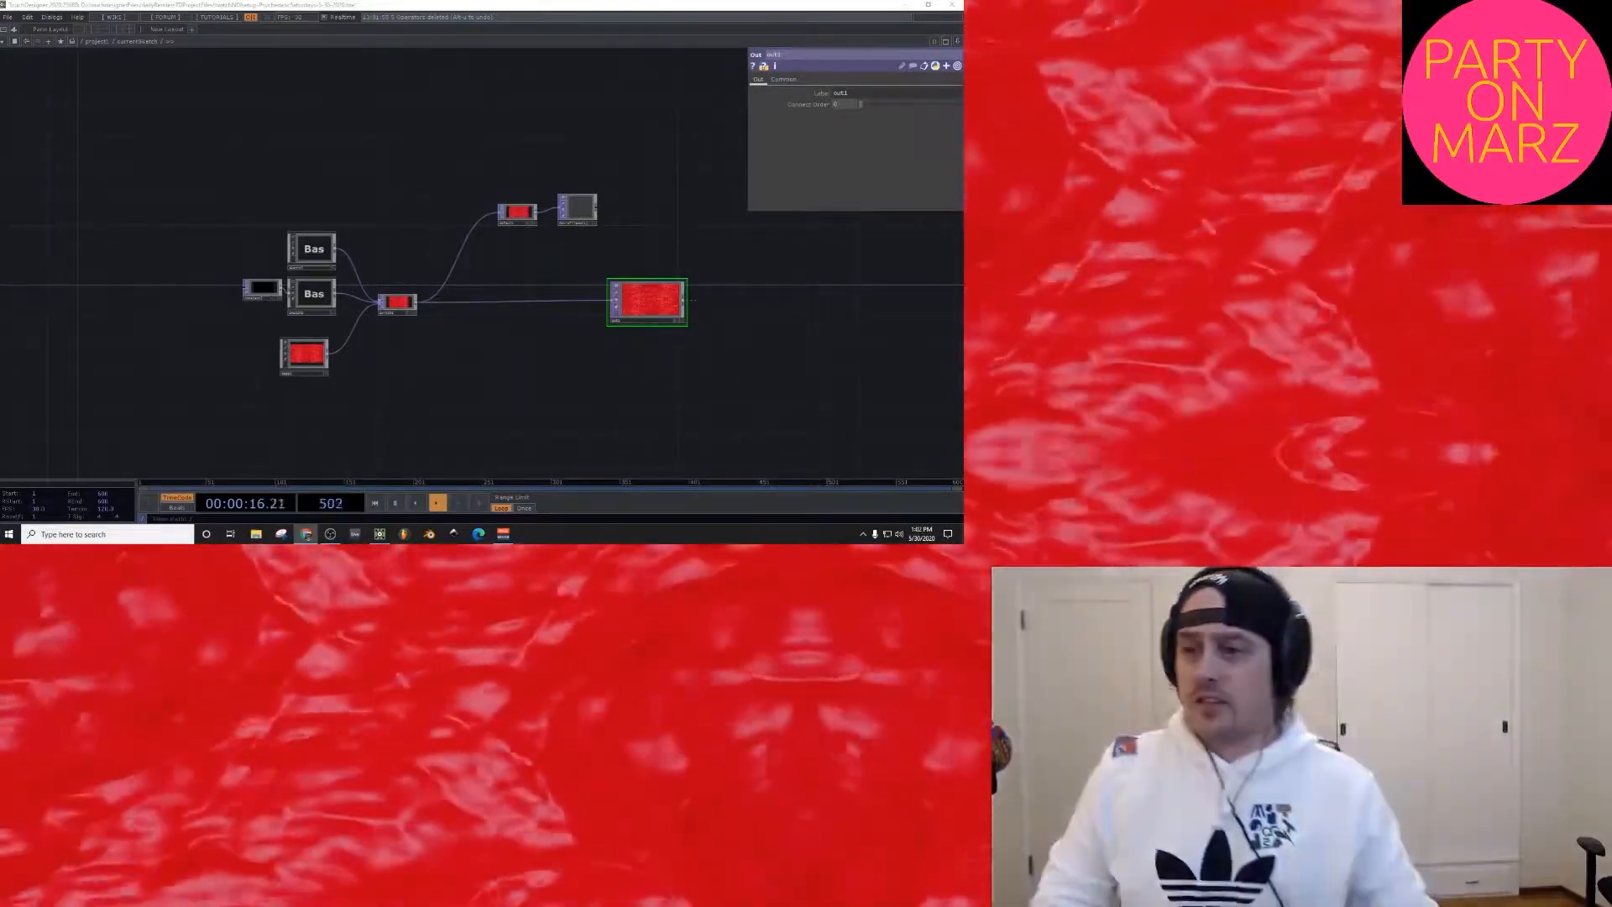
Step: Examine the network inside the upper sketch component and return to the parent network
{"action": "scroll", "coordinate": [254, 290], "scroll_direction": "up", "scroll_amount": 9}
{"action": "scroll", "coordinate": [286, 202], "scroll_direction": "down", "scroll_amount": 5}
{"action": "left_click_drag", "start_coordinate": [285, 202], "coordinate": [552, 337]}
{"action": "scroll", "coordinate": [552, 336], "scroll_direction": "up", "scroll_amount": 1}
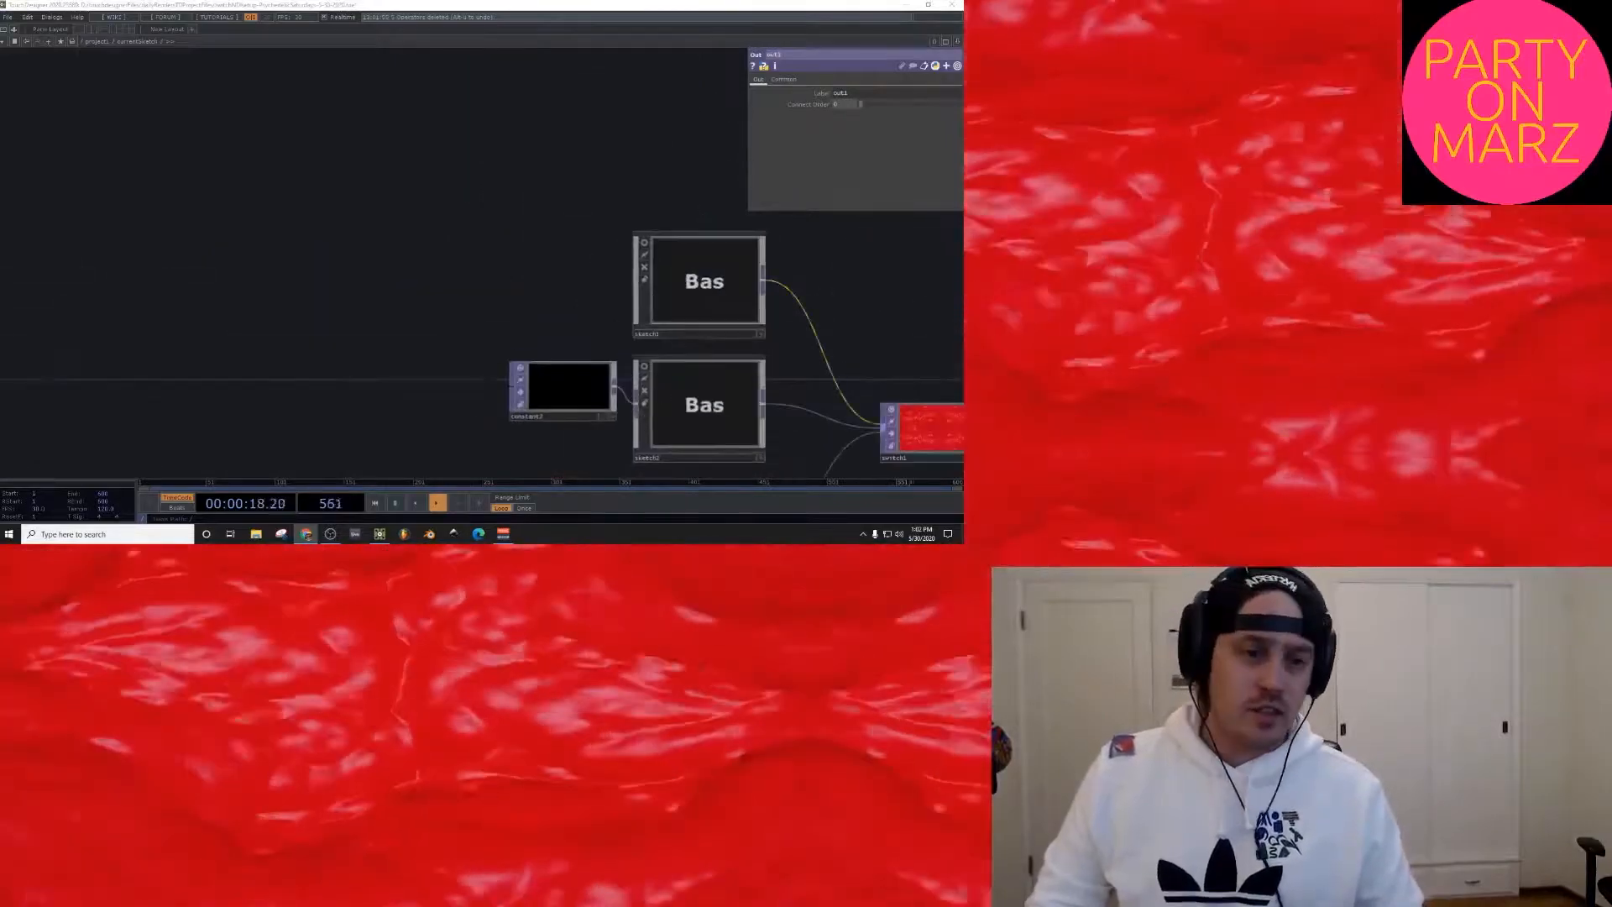
{"action": "left_click_drag", "start_coordinate": [815, 294], "coordinate": [559, 267]}
{"action": "scroll", "coordinate": [451, 262], "scroll_direction": "up", "scroll_amount": 9}
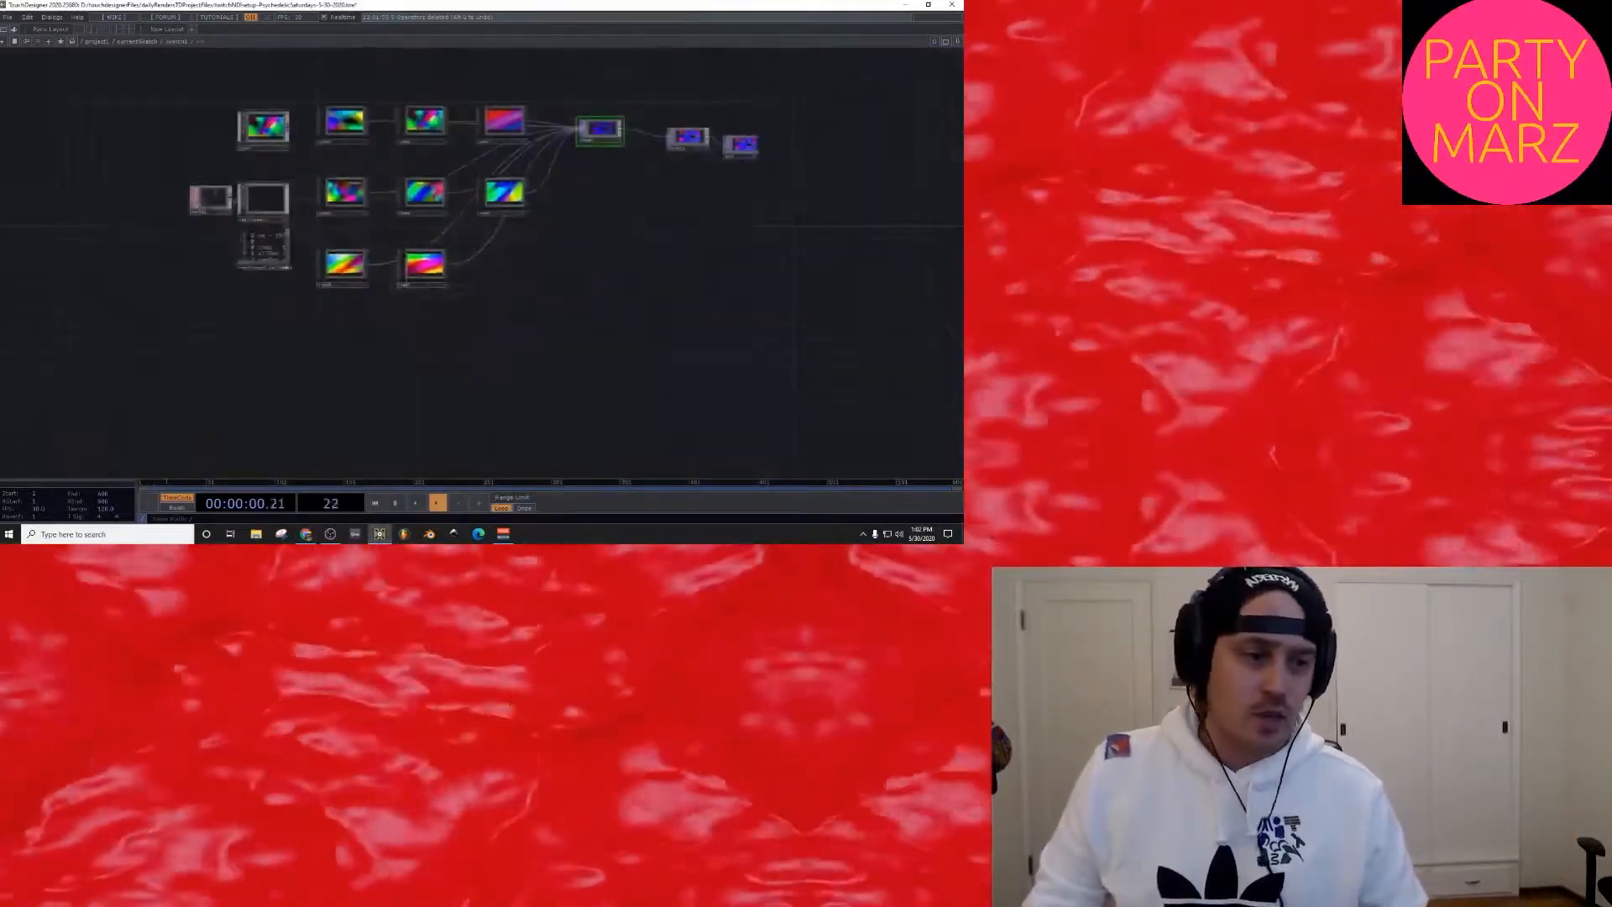
{"action": "scroll", "coordinate": [451, 262], "scroll_direction": "up", "scroll_amount": 1}
{"action": "left_click_drag", "start_coordinate": [457, 231], "coordinate": [355, 303]}
{"action": "scroll", "coordinate": [355, 302], "scroll_direction": "down", "scroll_amount": 8}
{"action": "scroll", "coordinate": [439, 315], "scroll_direction": "down", "scroll_amount": 5}
Step: Set the Switch operator's index to 0 to output the first sketch
{"action": "left_click_drag", "start_coordinate": [537, 420], "coordinate": [442, 265]}
{"action": "left_click", "coordinate": [537, 299]}
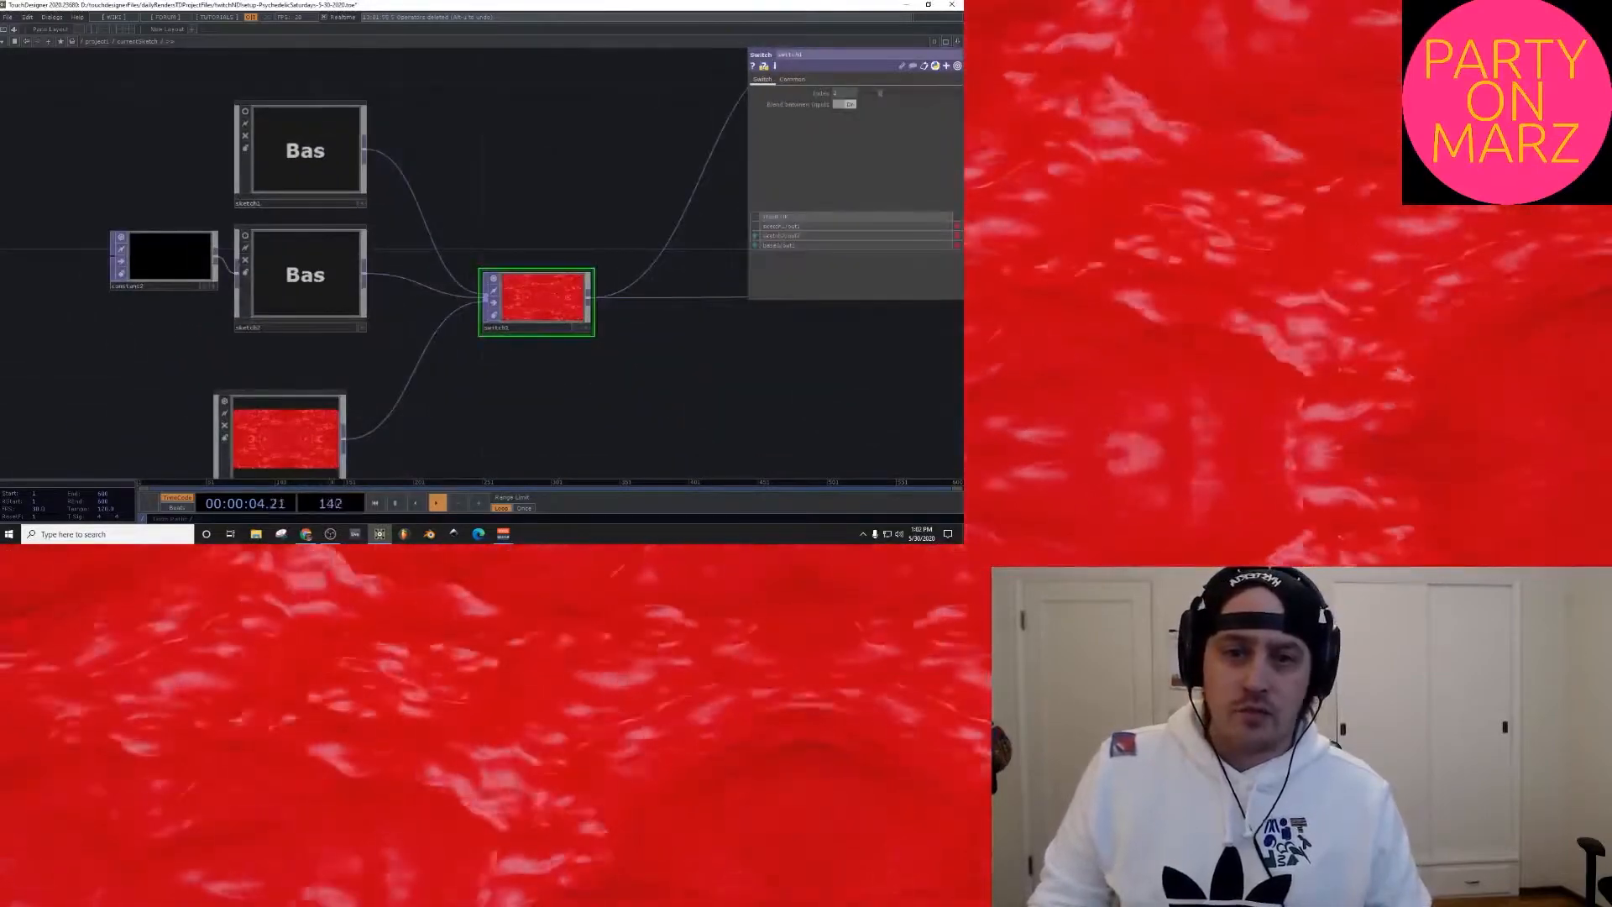
{"action": "middle_click", "coordinate": [844, 93]}
{"action": "middle_click_drag", "start_coordinate": [847, 93], "coordinate": [826, 79]}
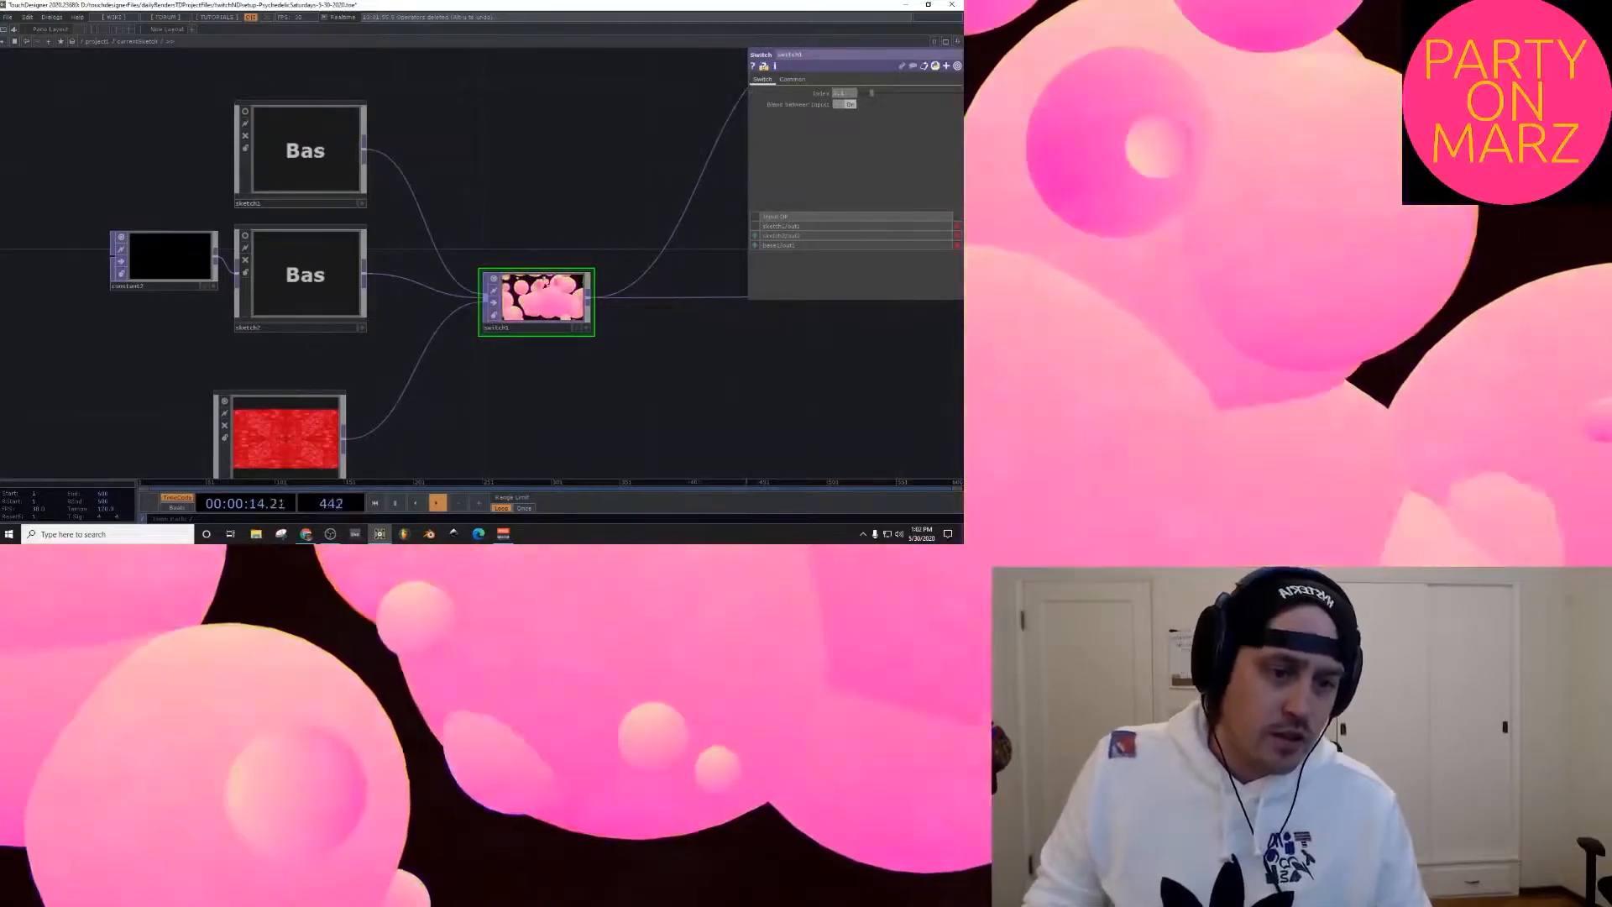
{"action": "key", "text": "alt+Tab"}
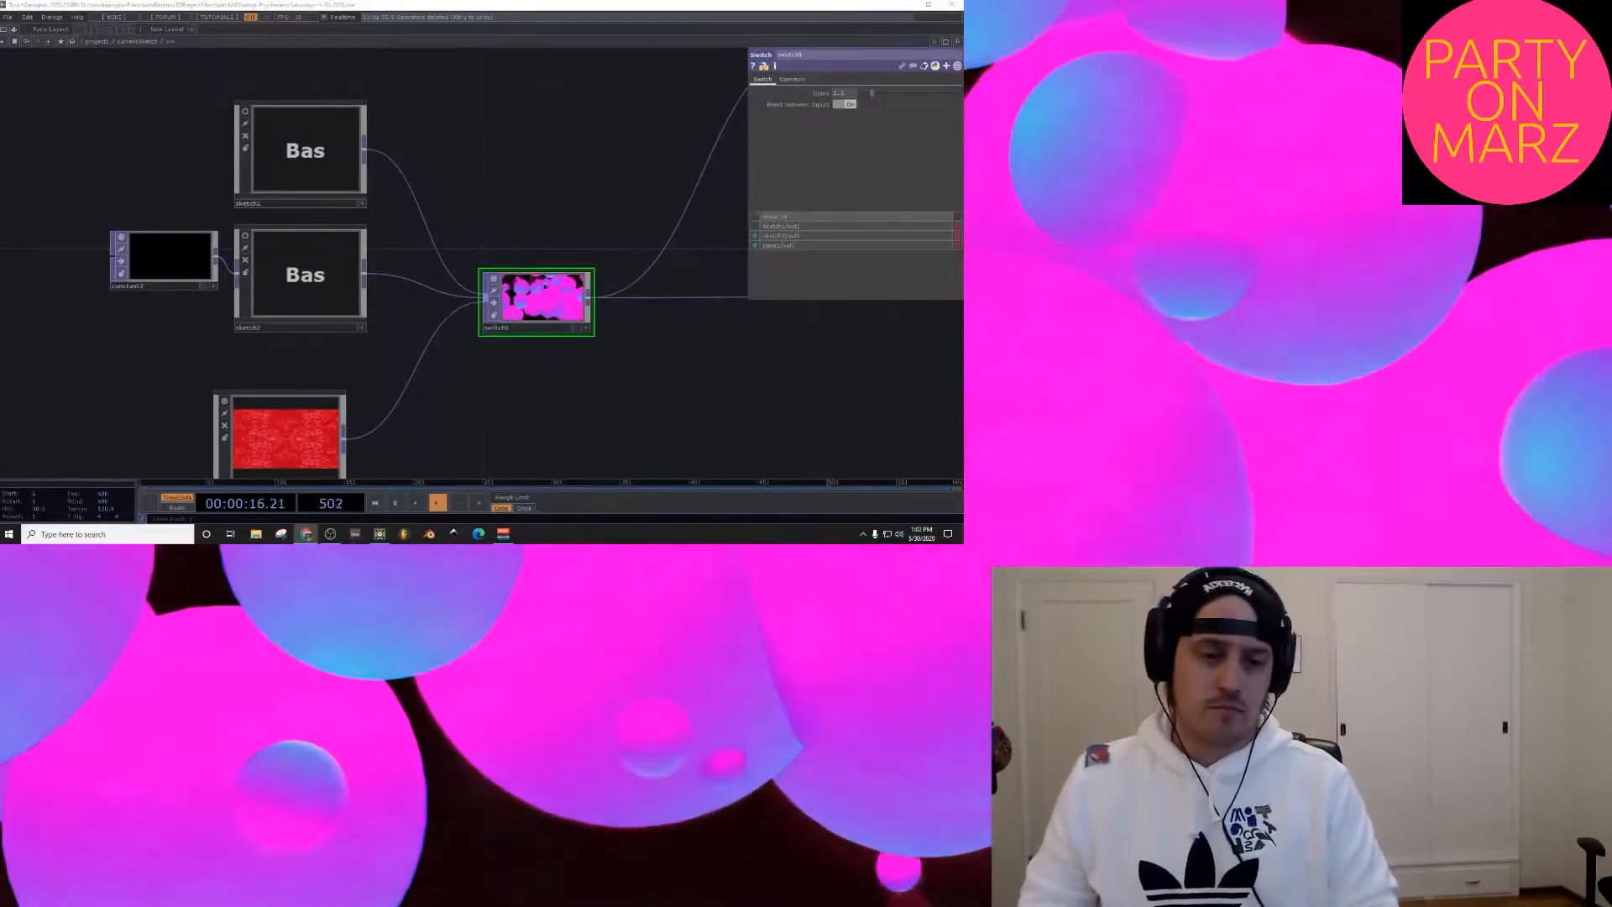
{"action": "key", "text": "alt+Tab"}
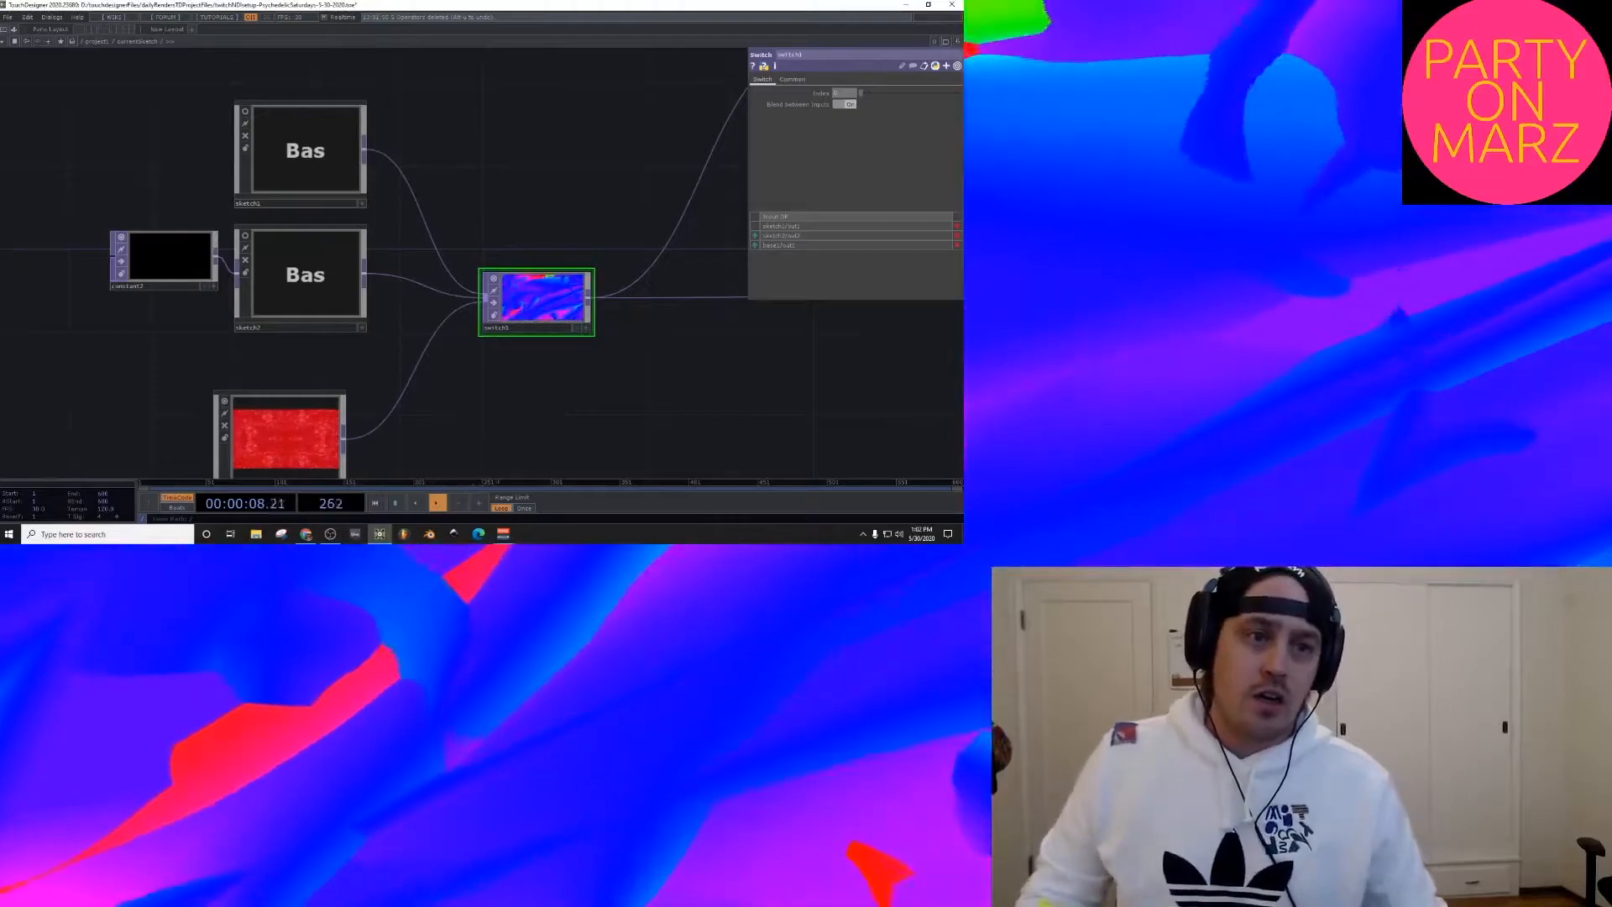
Step: Open the MIDI Device Mapper
{"action": "scroll", "coordinate": [575, 357], "scroll_direction": "down", "scroll_amount": 4}
{"action": "scroll", "coordinate": [575, 357], "scroll_direction": "up", "scroll_amount": 1}
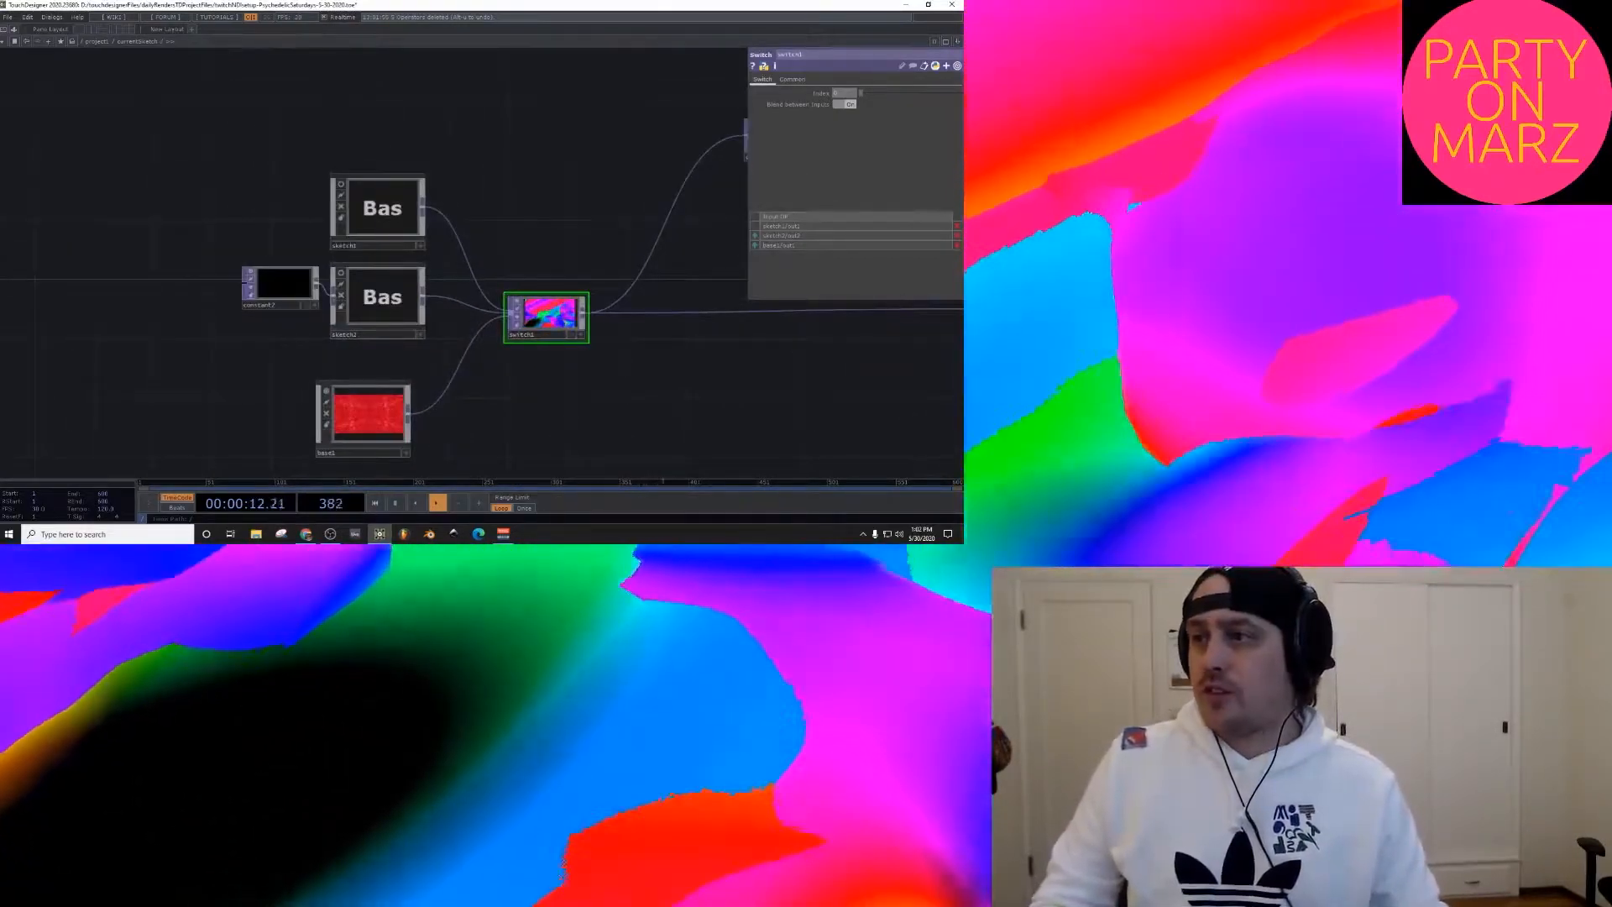
{"action": "left_click_drag", "start_coordinate": [83, 4], "coordinate": [85, 13]}
{"action": "double_click", "coordinate": [84, 13]}
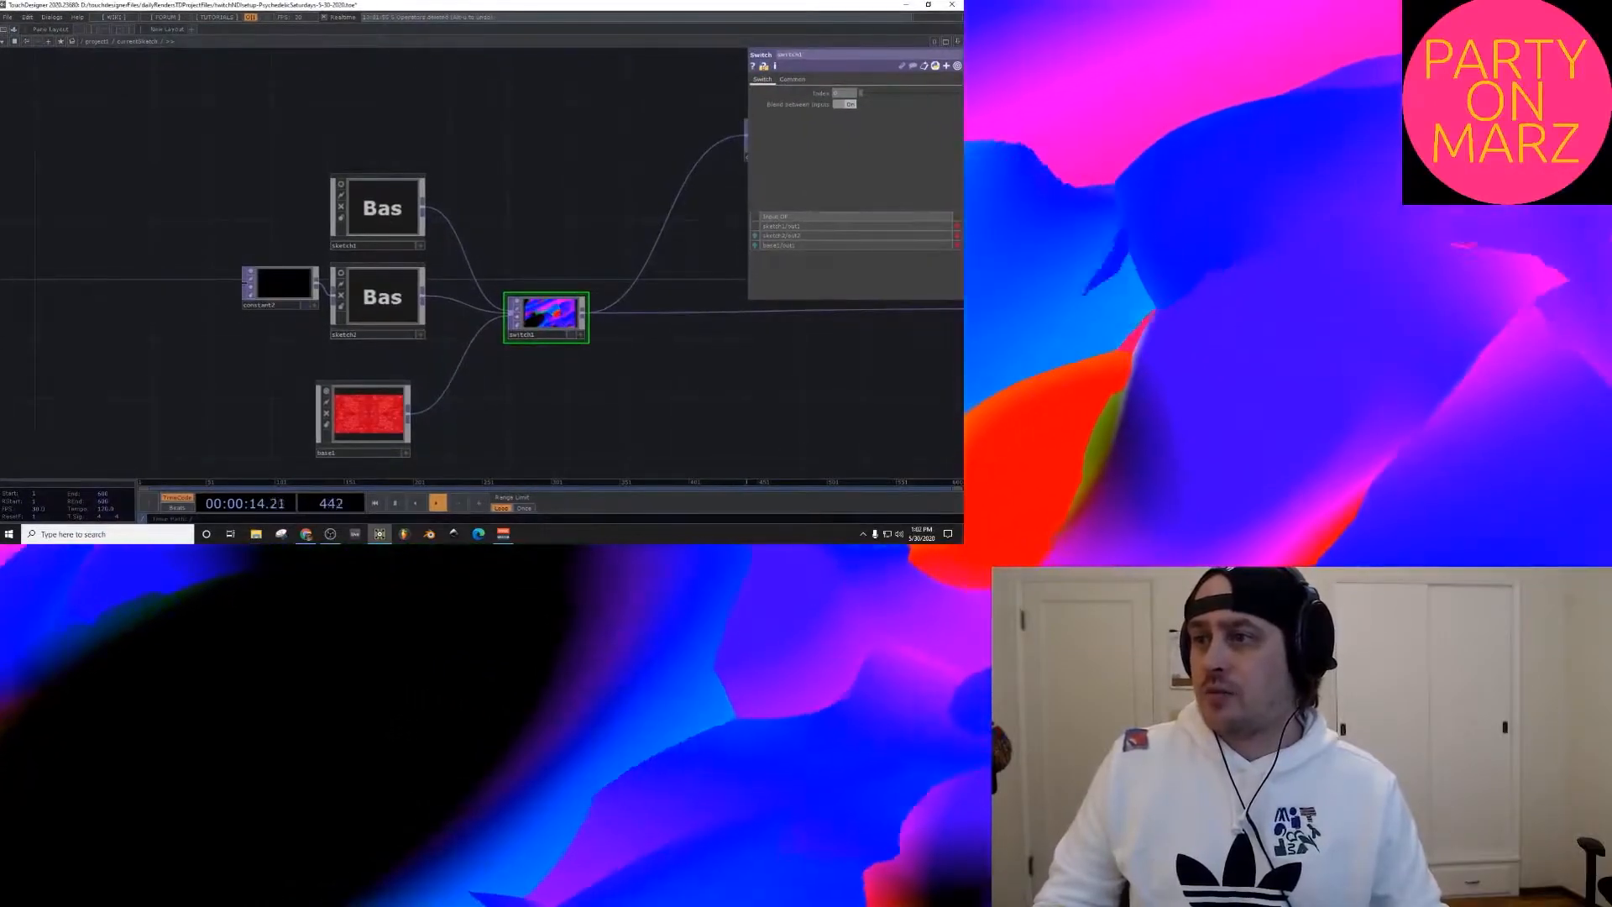
{"action": "left_click", "coordinate": [52, 16]}
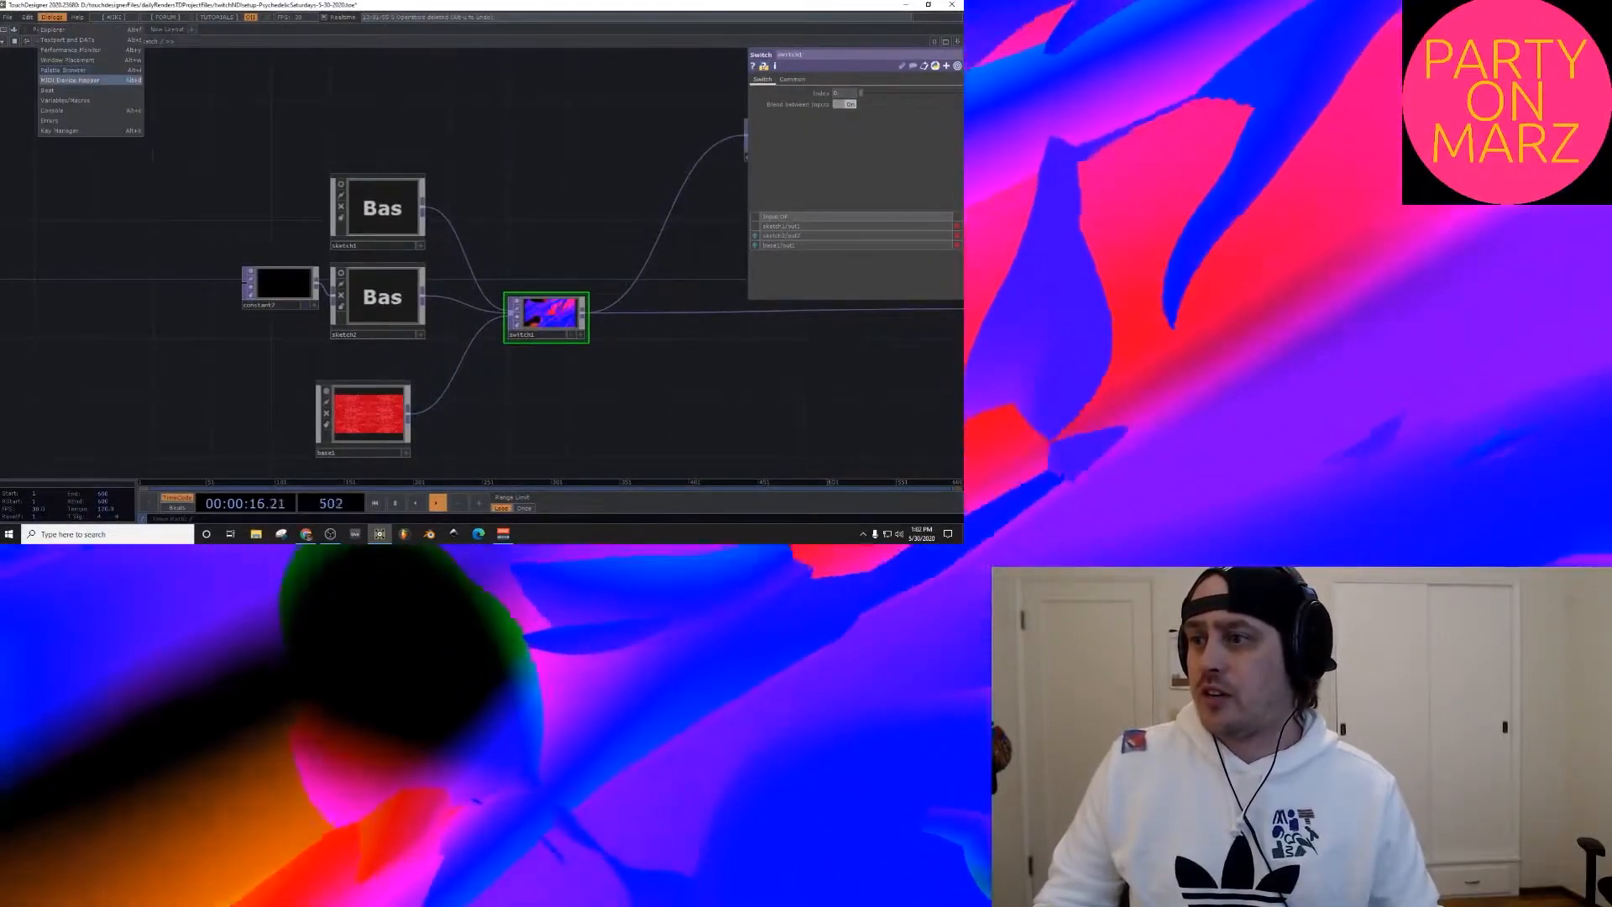
{"action": "left_click", "coordinate": [71, 80]}
{"action": "left_click", "coordinate": [52, 17]}
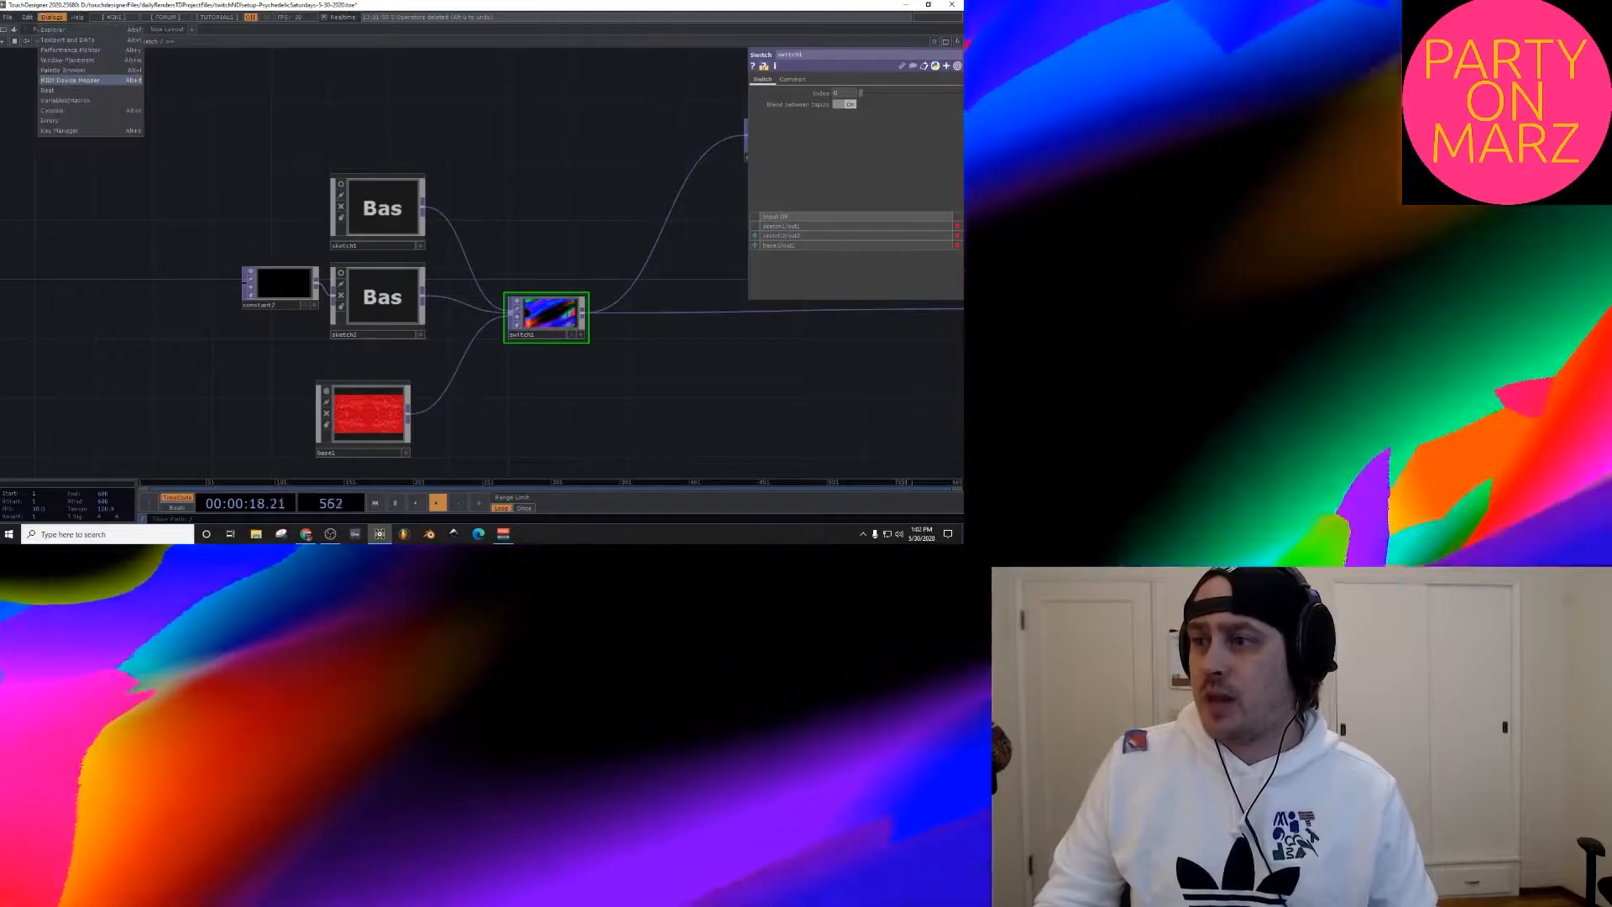
{"action": "left_click_drag", "start_coordinate": [588, 210], "coordinate": [456, 203]}
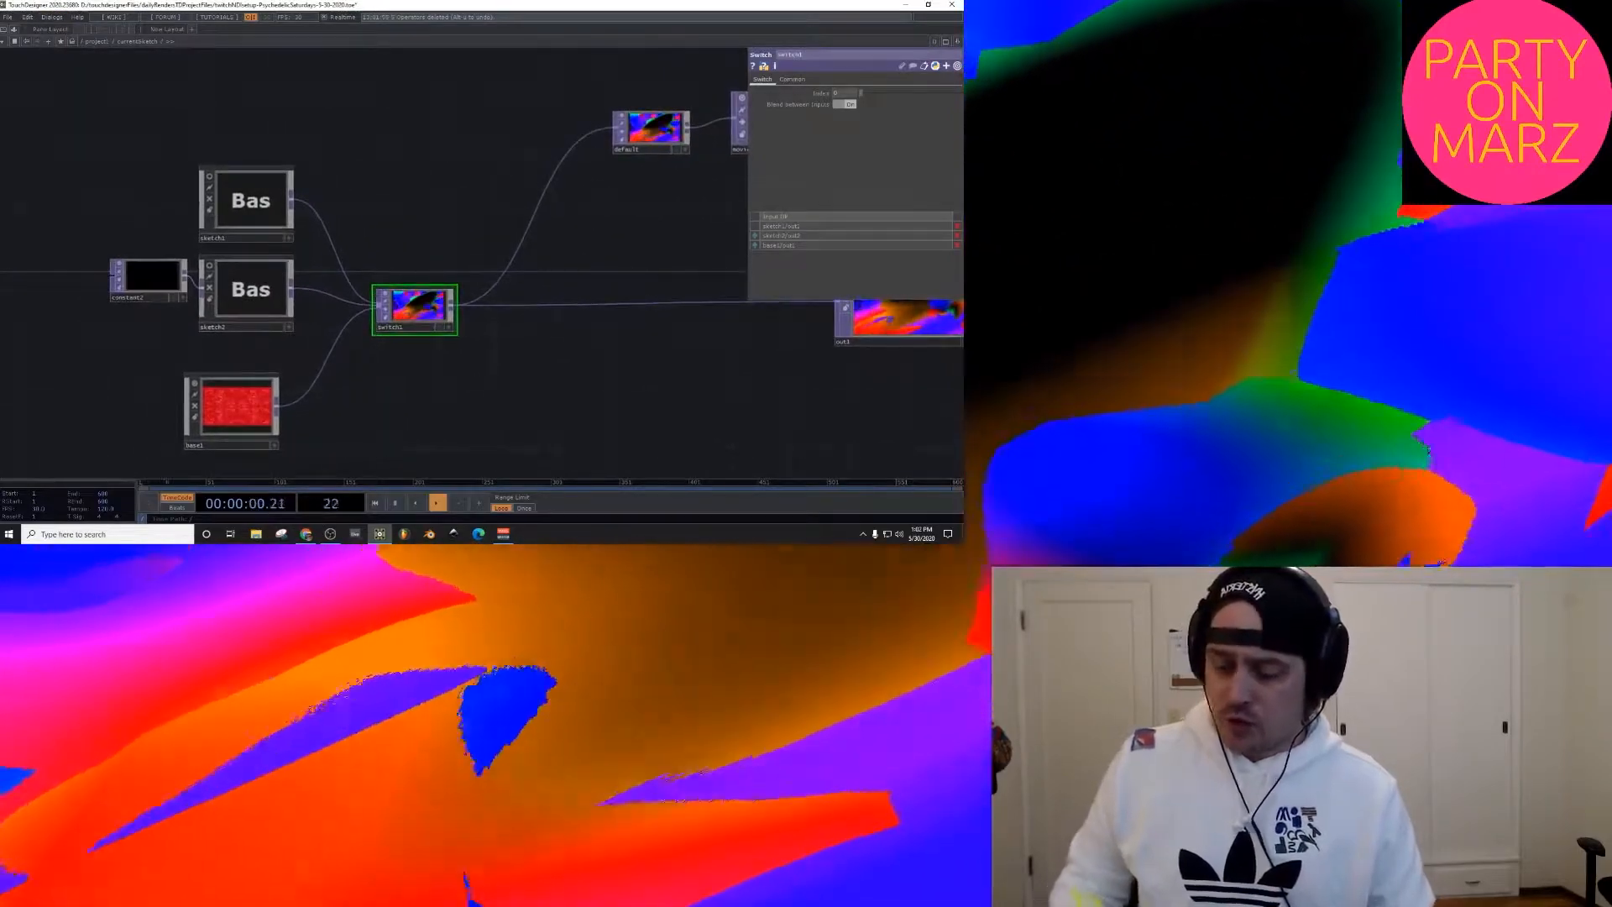
{"action": "key", "text": "alt+d"}
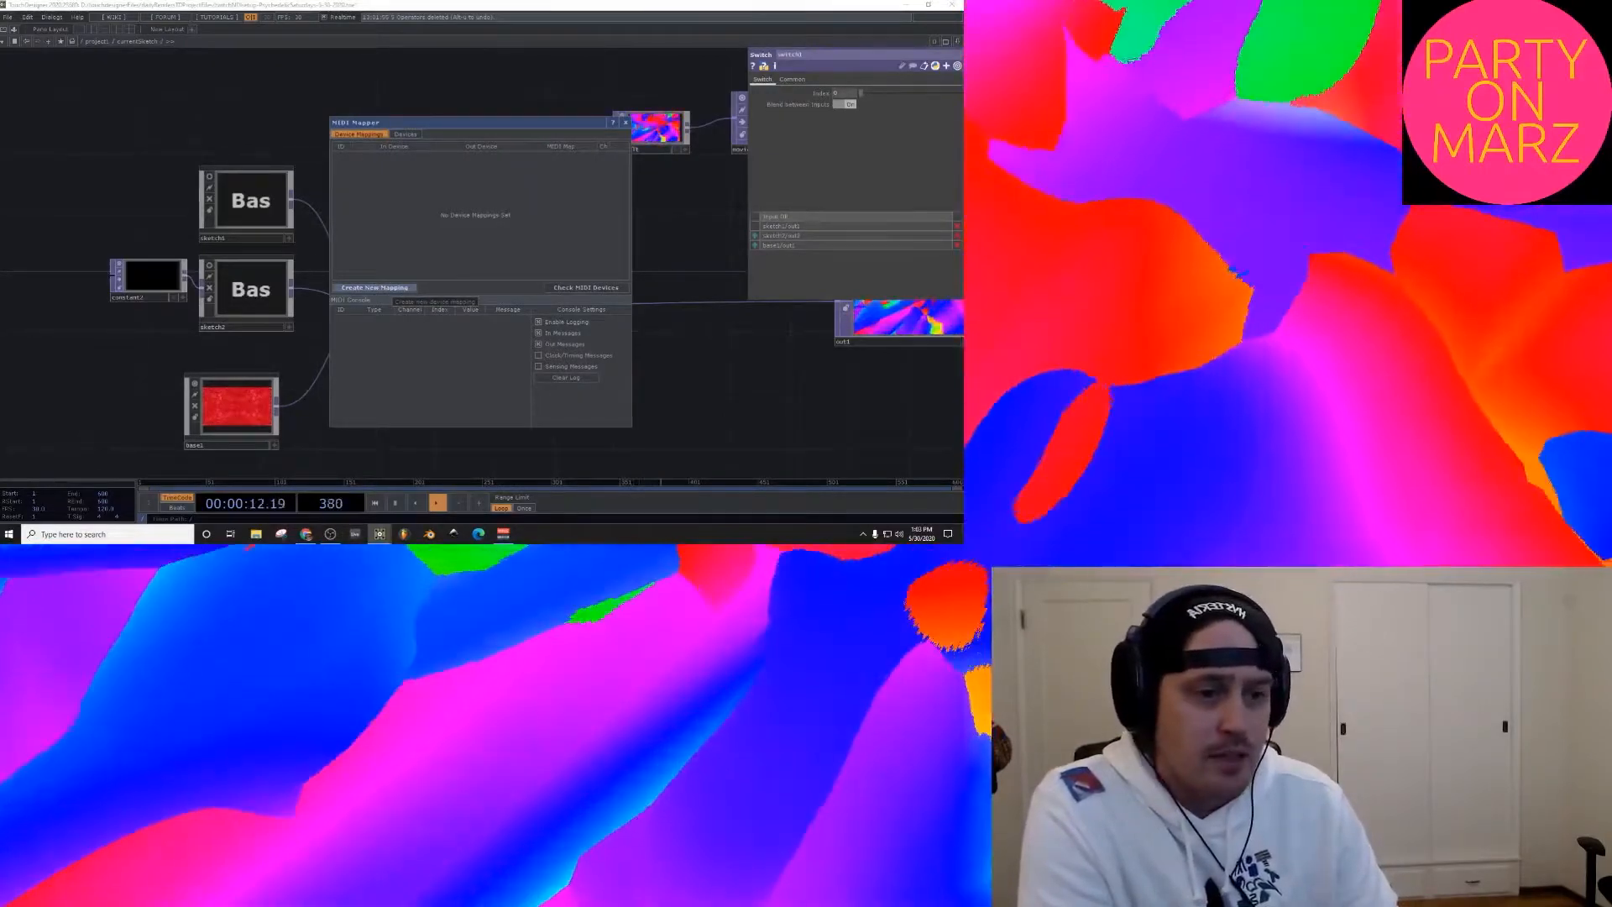
Step: Create a device mapping with the Akai MPK25 as both input and output device, without a MIDI map, and close the mapper
{"action": "left_click", "coordinate": [374, 287]}
{"action": "left_click", "coordinate": [395, 157]}
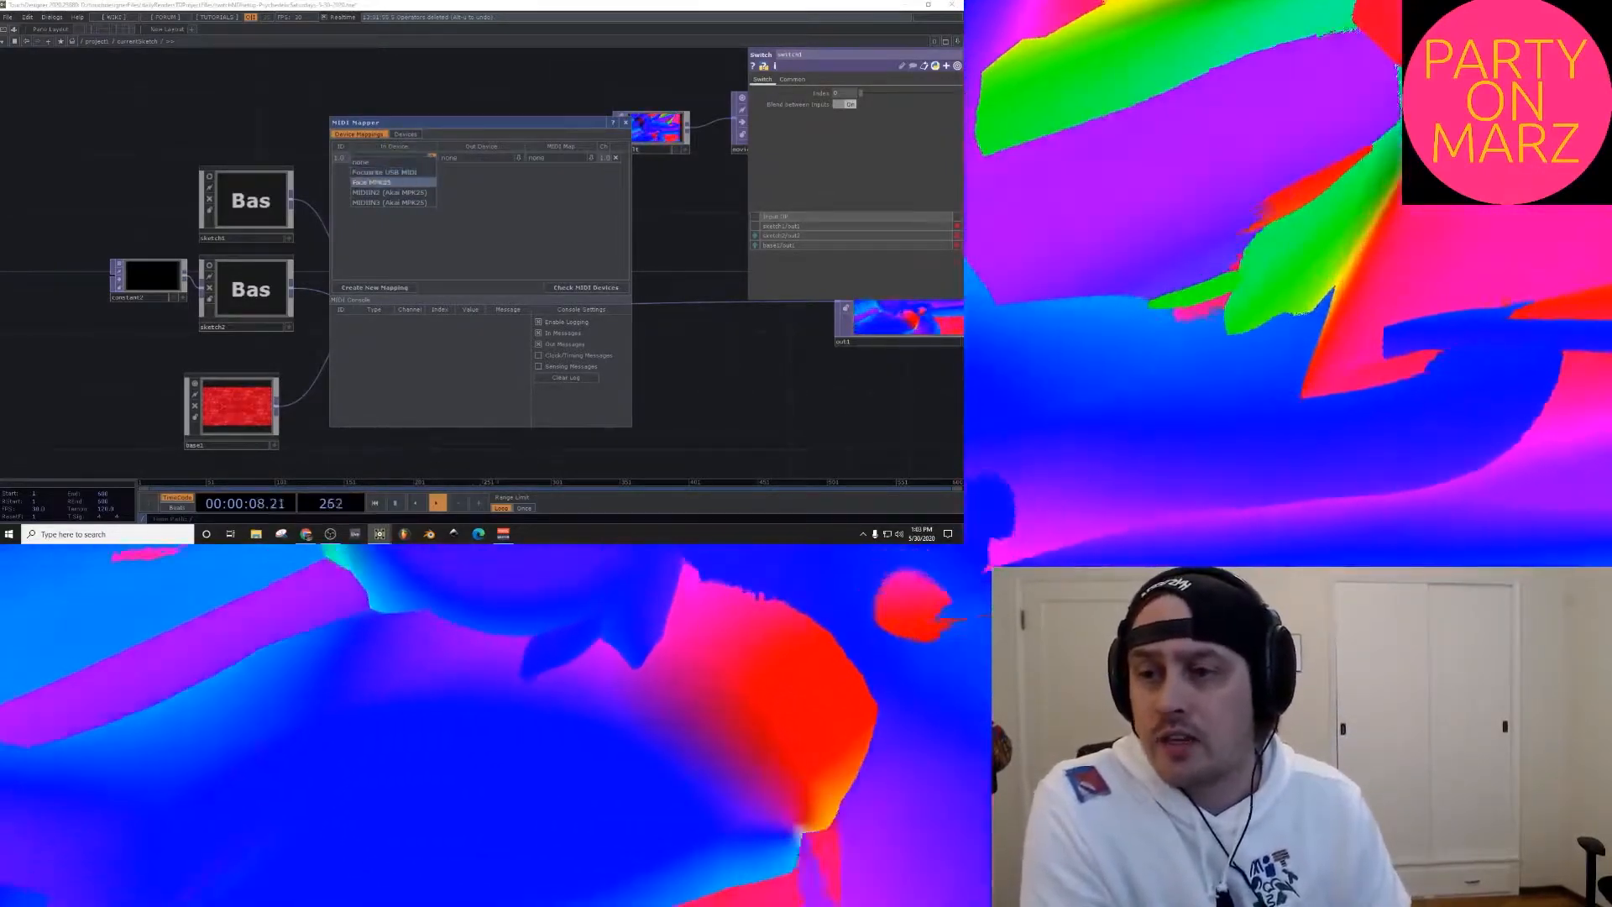
{"action": "left_click", "coordinate": [388, 182]}
{"action": "left_click", "coordinate": [477, 158]}
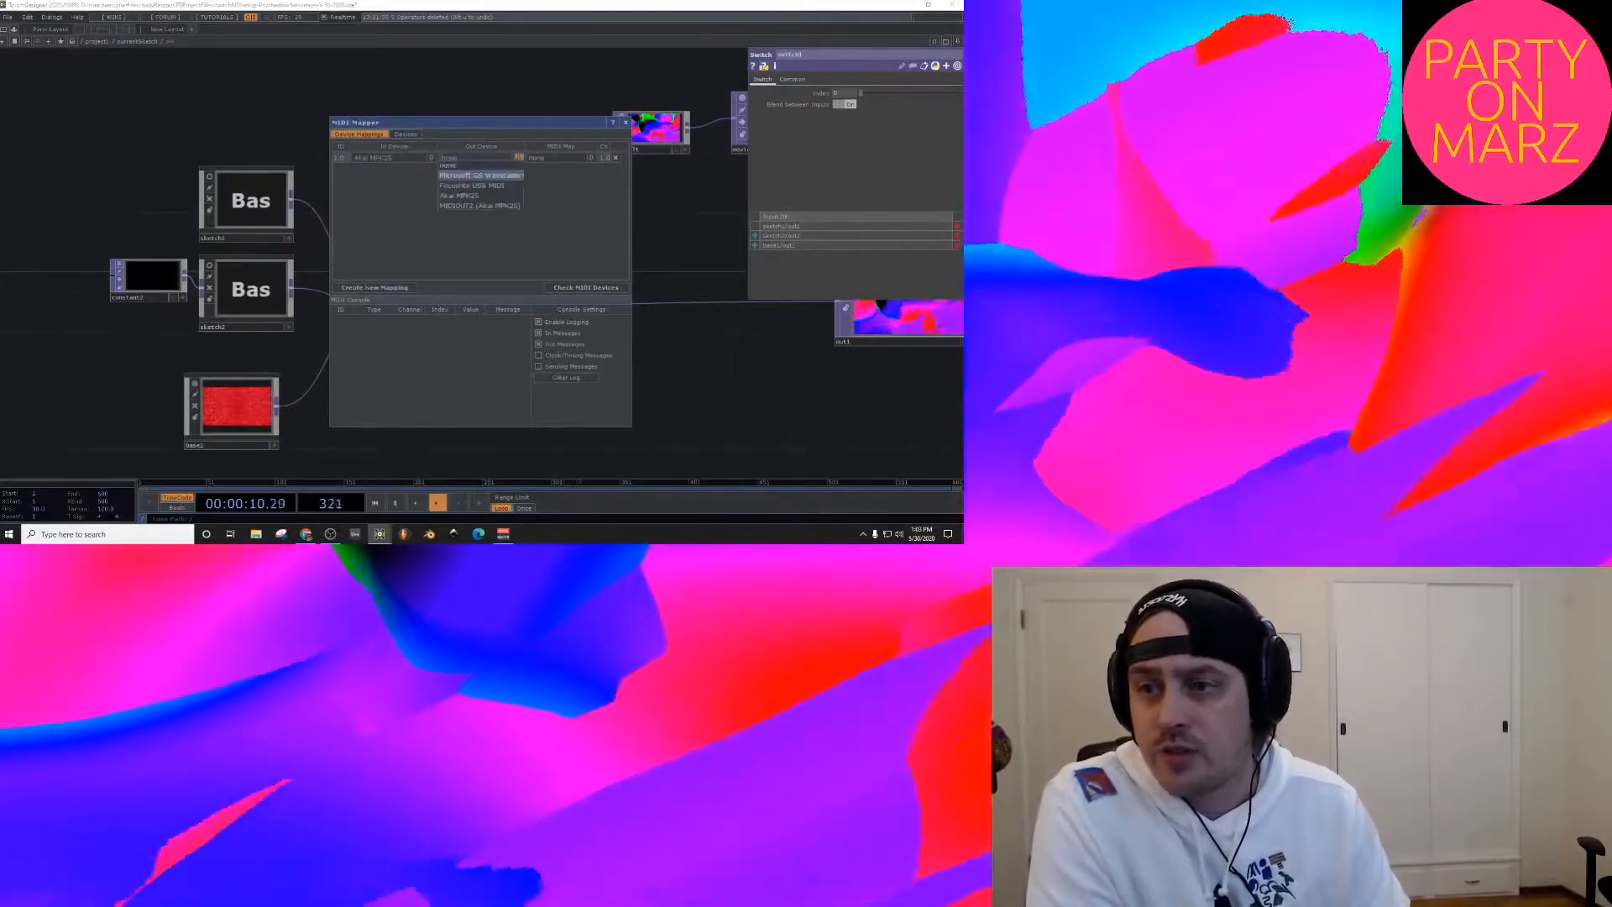
{"action": "left_click", "coordinate": [475, 193]}
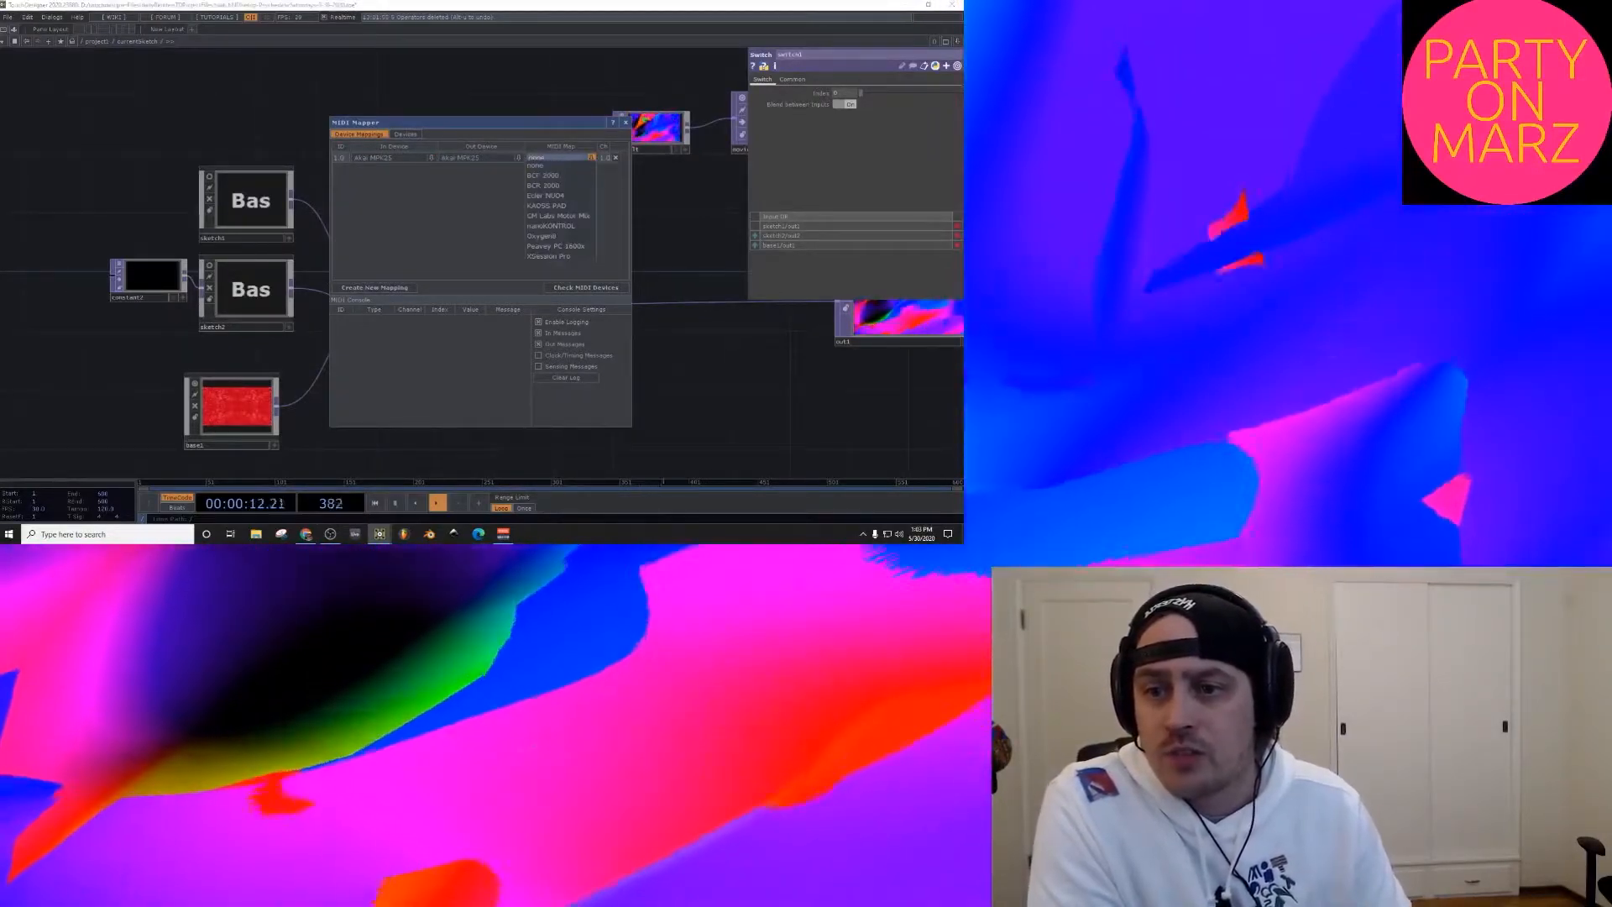
{"action": "left_click", "coordinate": [591, 158]}
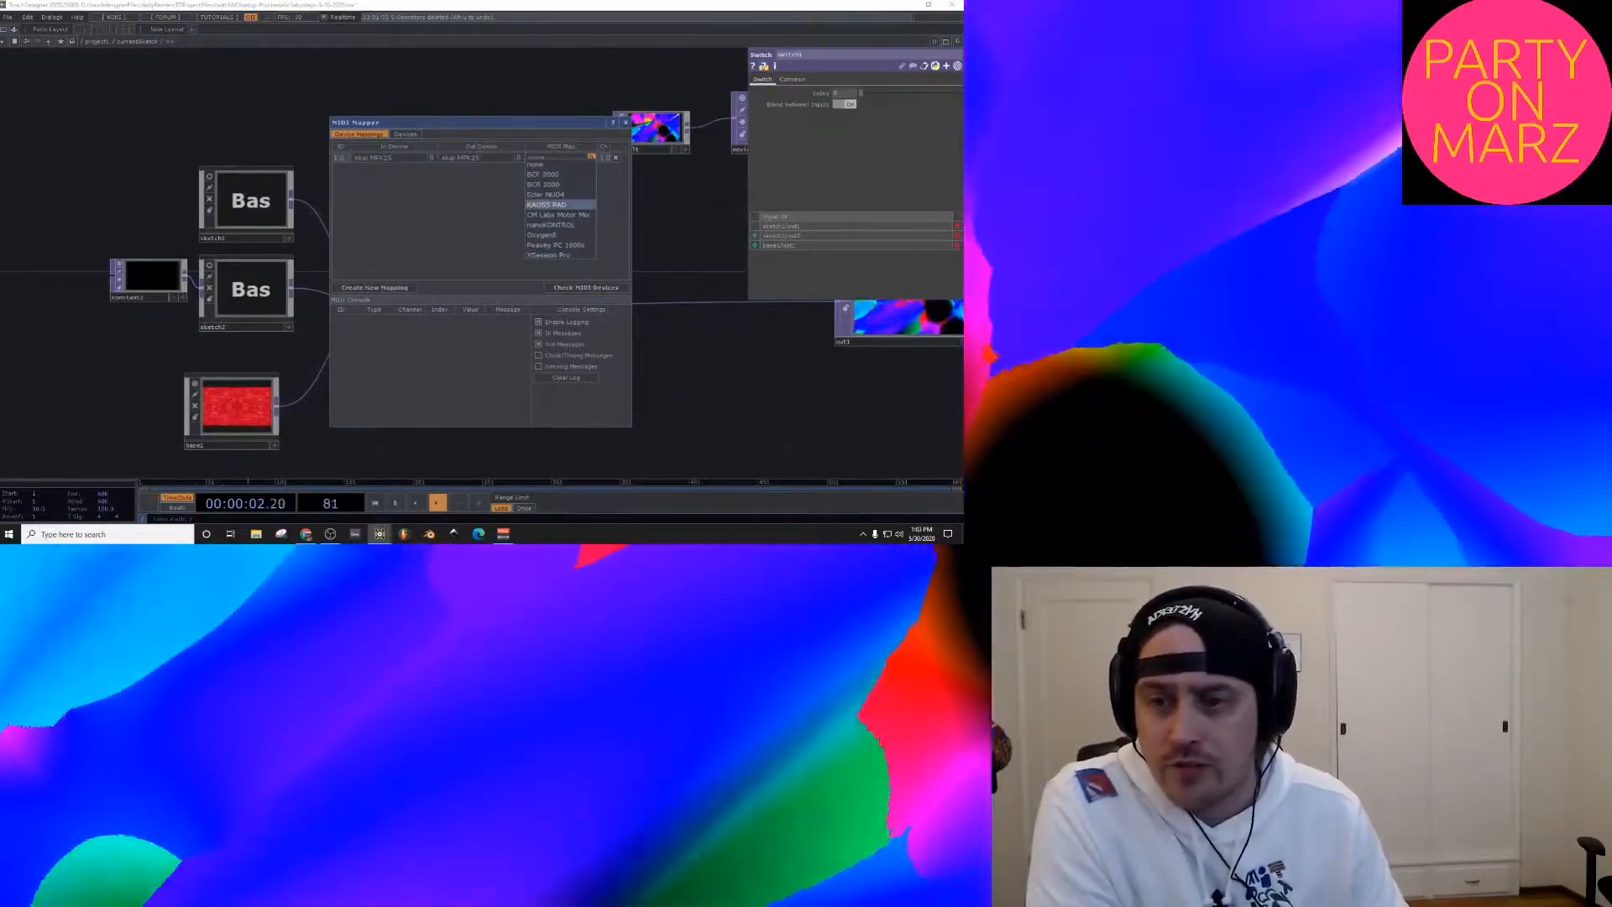
{"action": "left_click", "coordinate": [591, 157]}
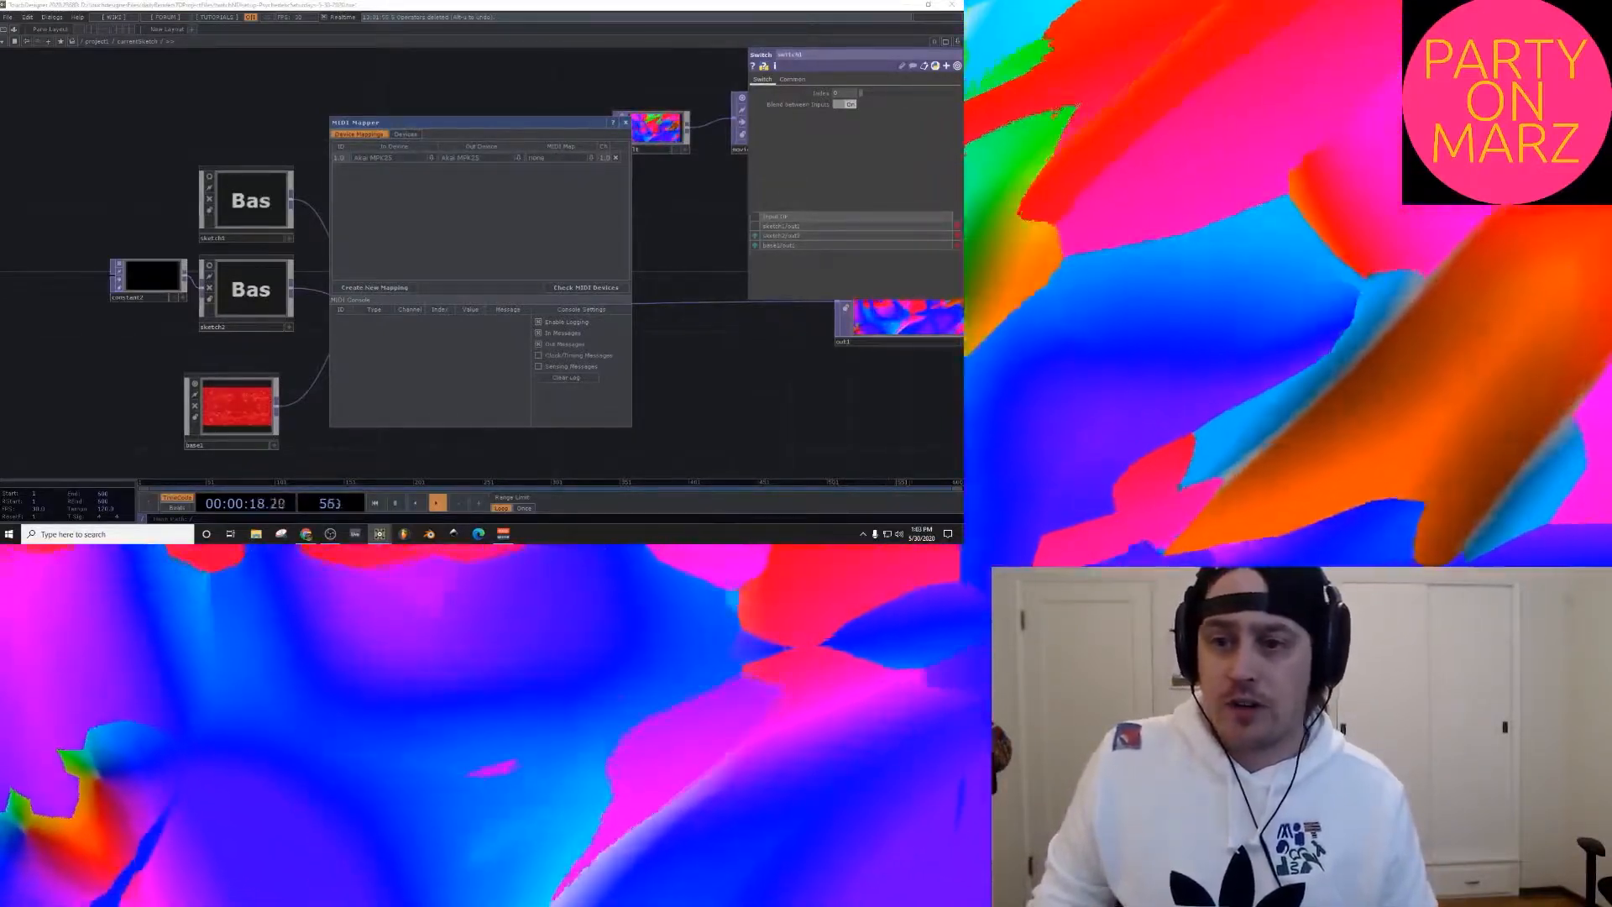
{"action": "left_click", "coordinate": [626, 123]}
Step: Reopen the MIDI Device Mapper to check the controller's mapping and close it again
{"action": "left_click_drag", "start_coordinate": [385, 139], "coordinate": [588, 211]}
{"action": "scroll", "coordinate": [588, 212], "scroll_direction": "down", "scroll_amount": 3}
{"action": "scroll", "coordinate": [588, 211], "scroll_direction": "up", "scroll_amount": 2}
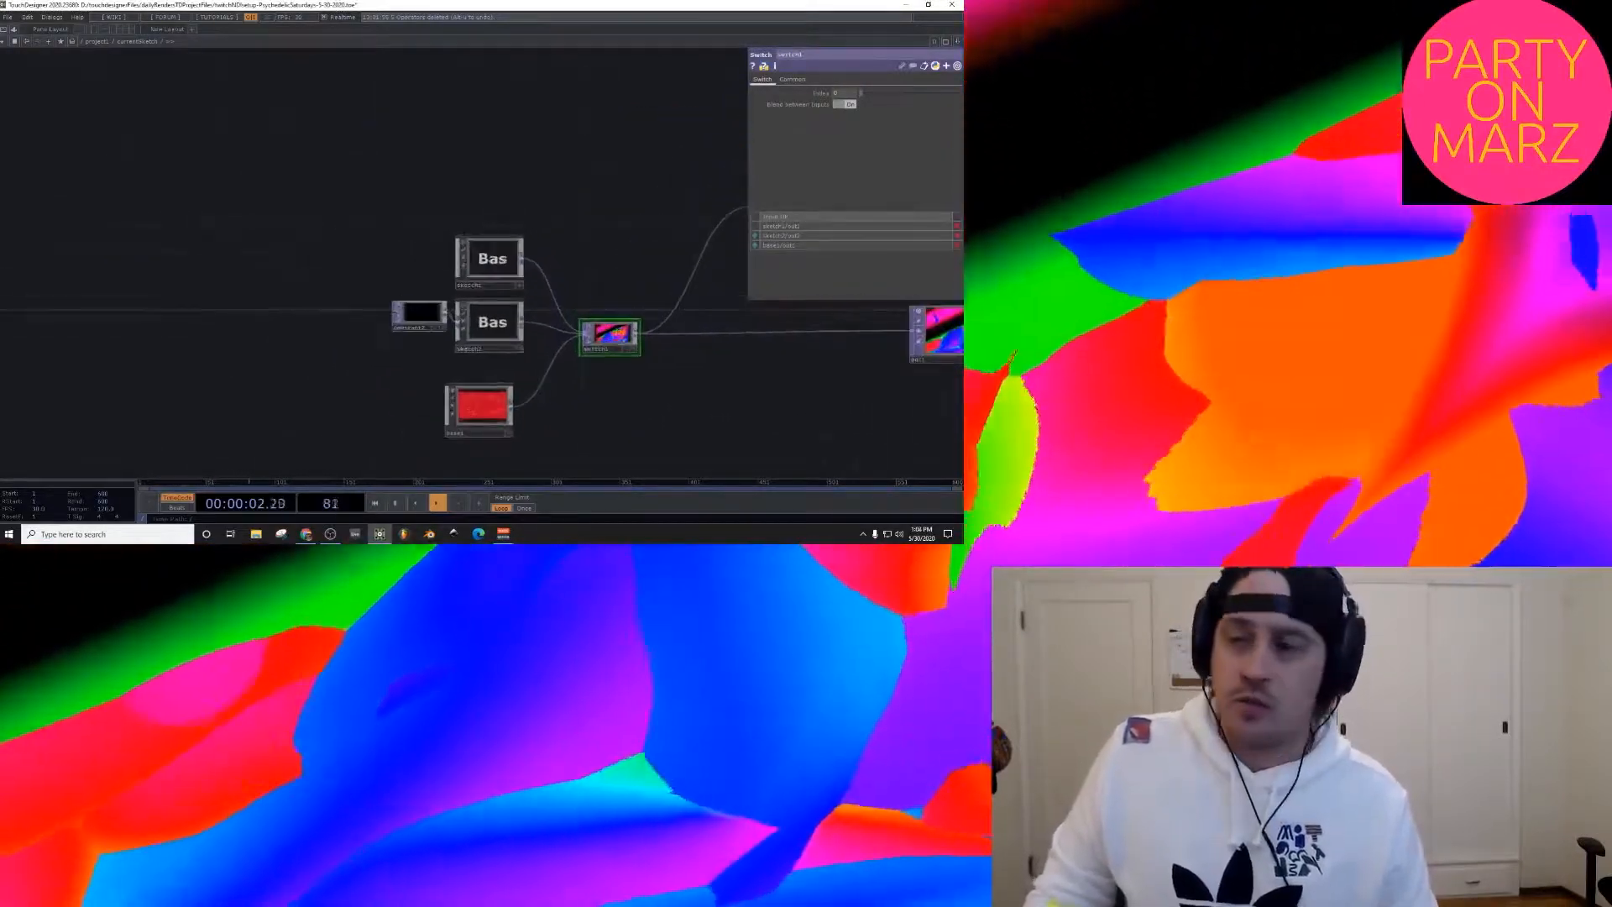
{"action": "key", "text": "alt+d"}
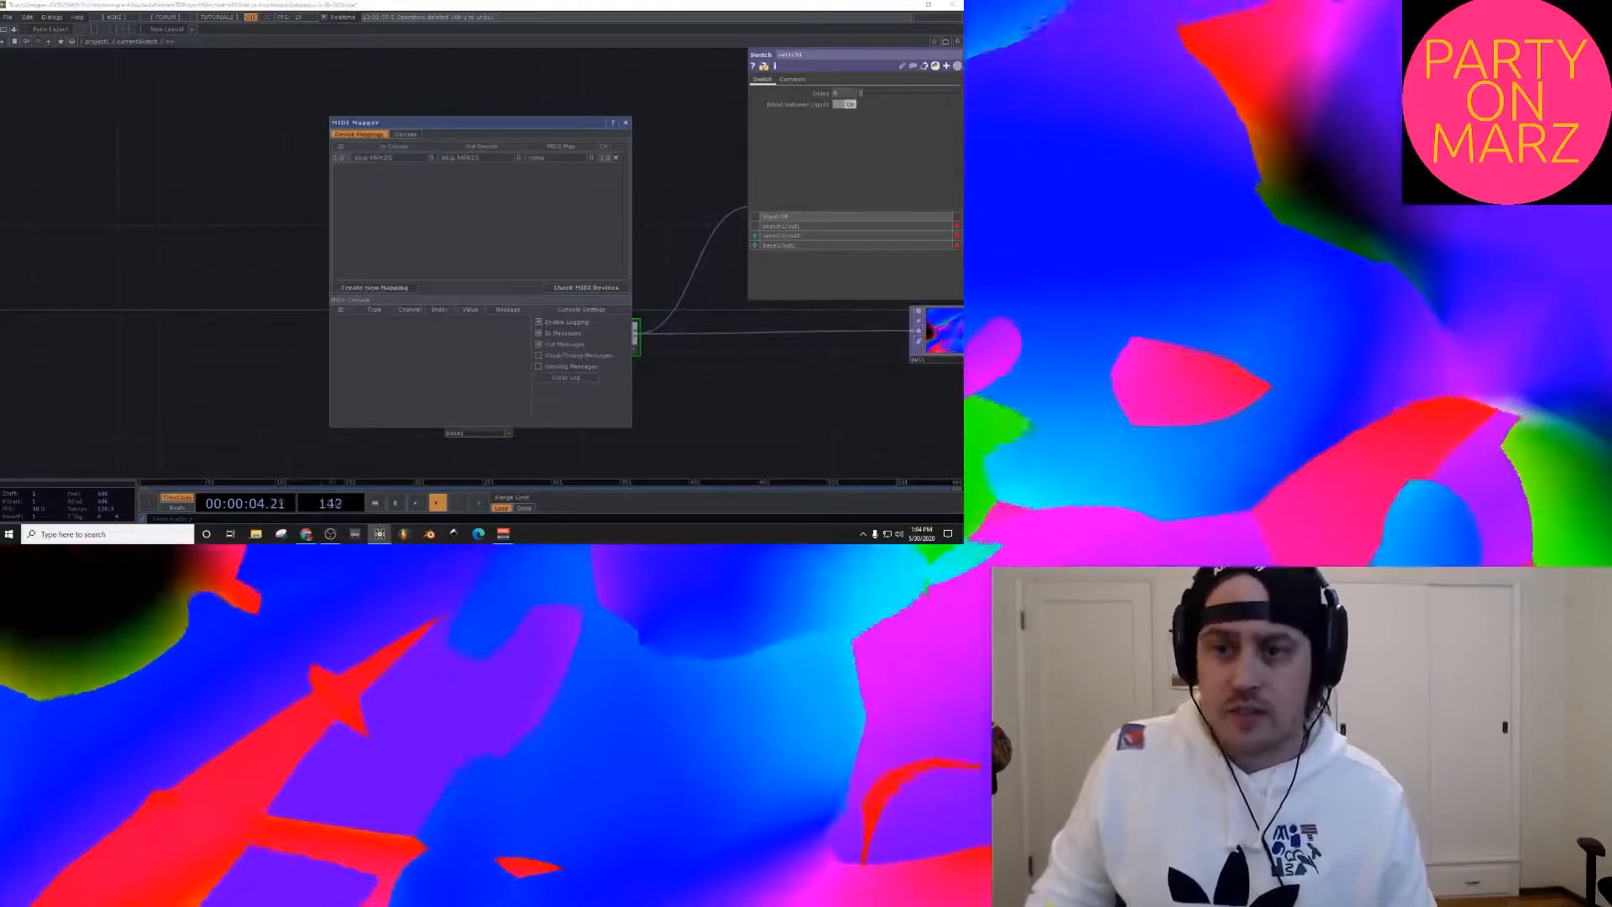
{"action": "left_click", "coordinate": [626, 123]}
Step: Add a MIDI In CHOP to the network above the sketch components
{"action": "left_click_drag", "start_coordinate": [579, 172], "coordinate": [640, 208]}
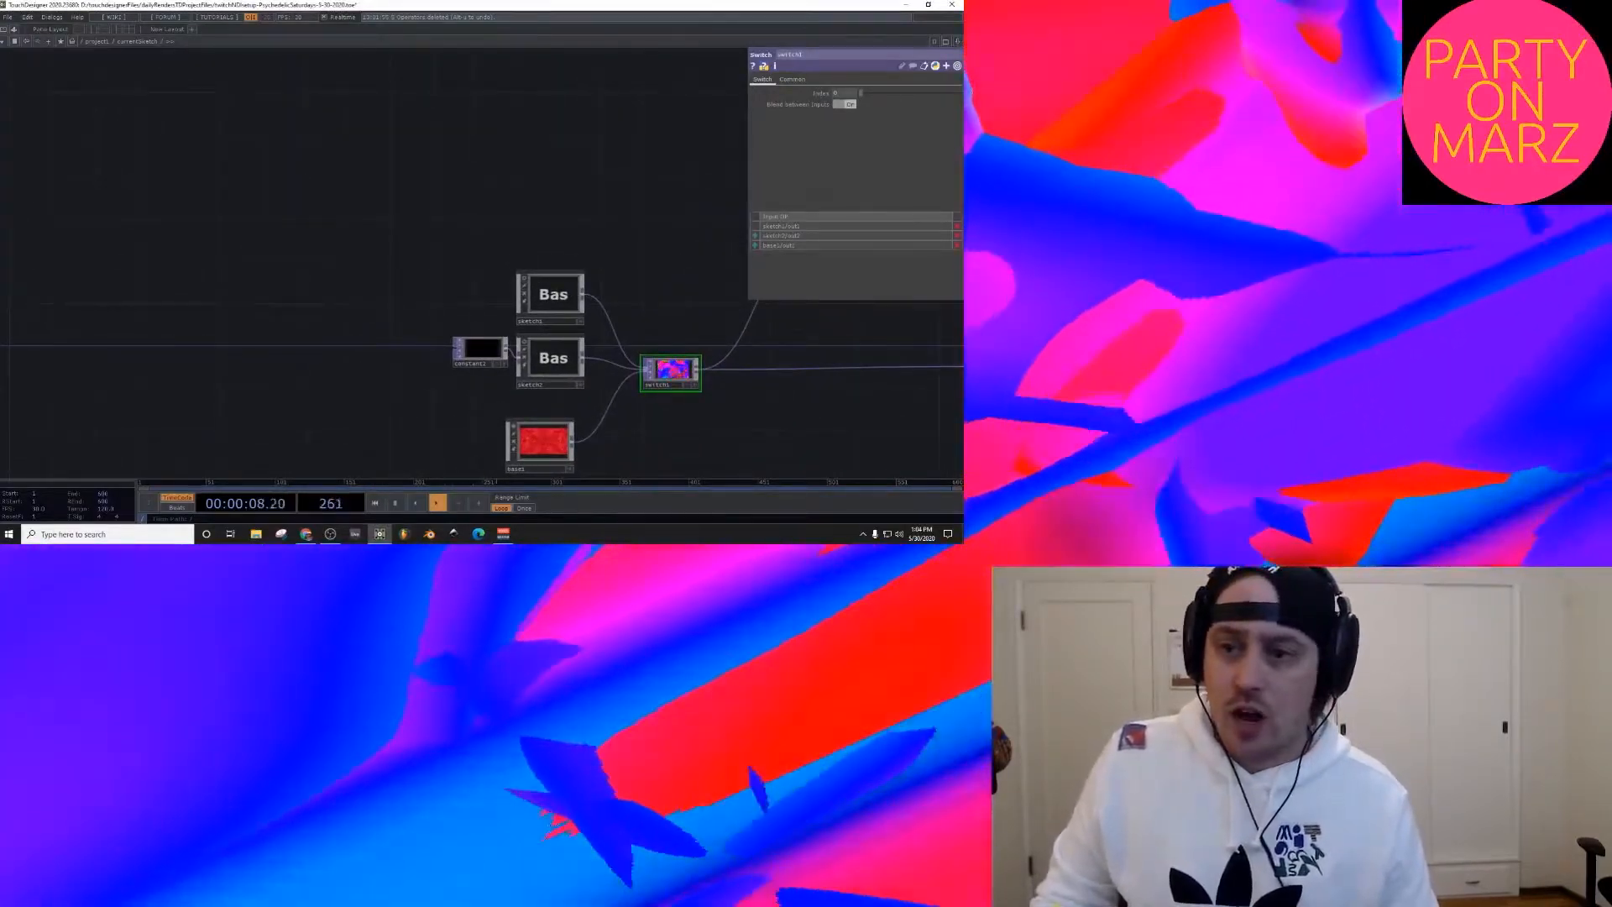
{"action": "key", "text": "Tab"}
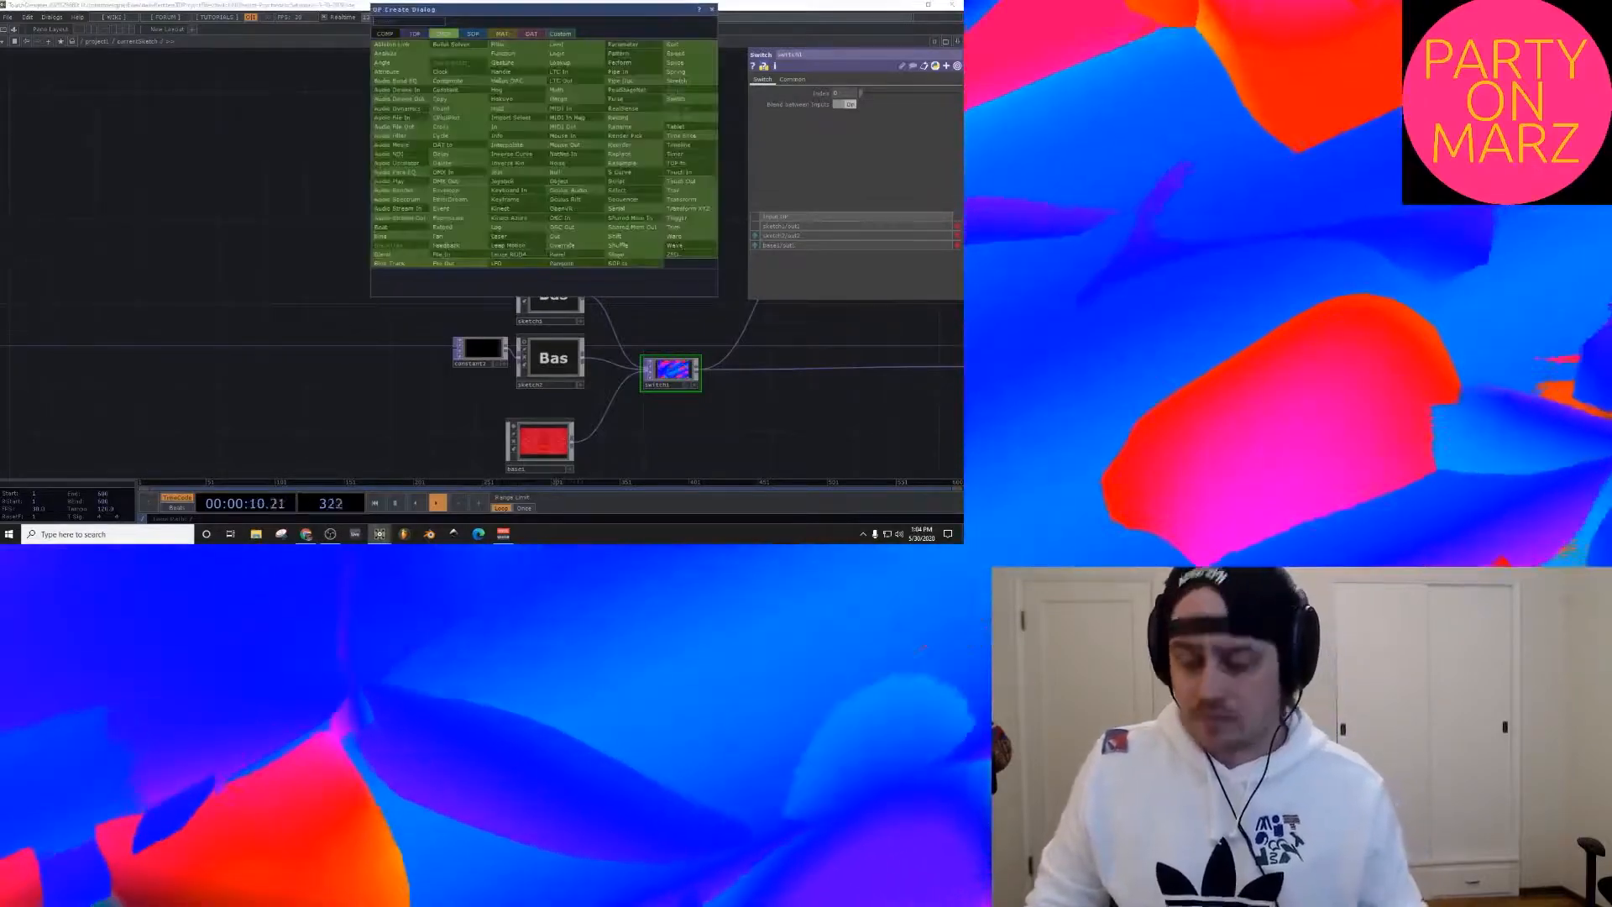
{"action": "type", "text": "midi"}
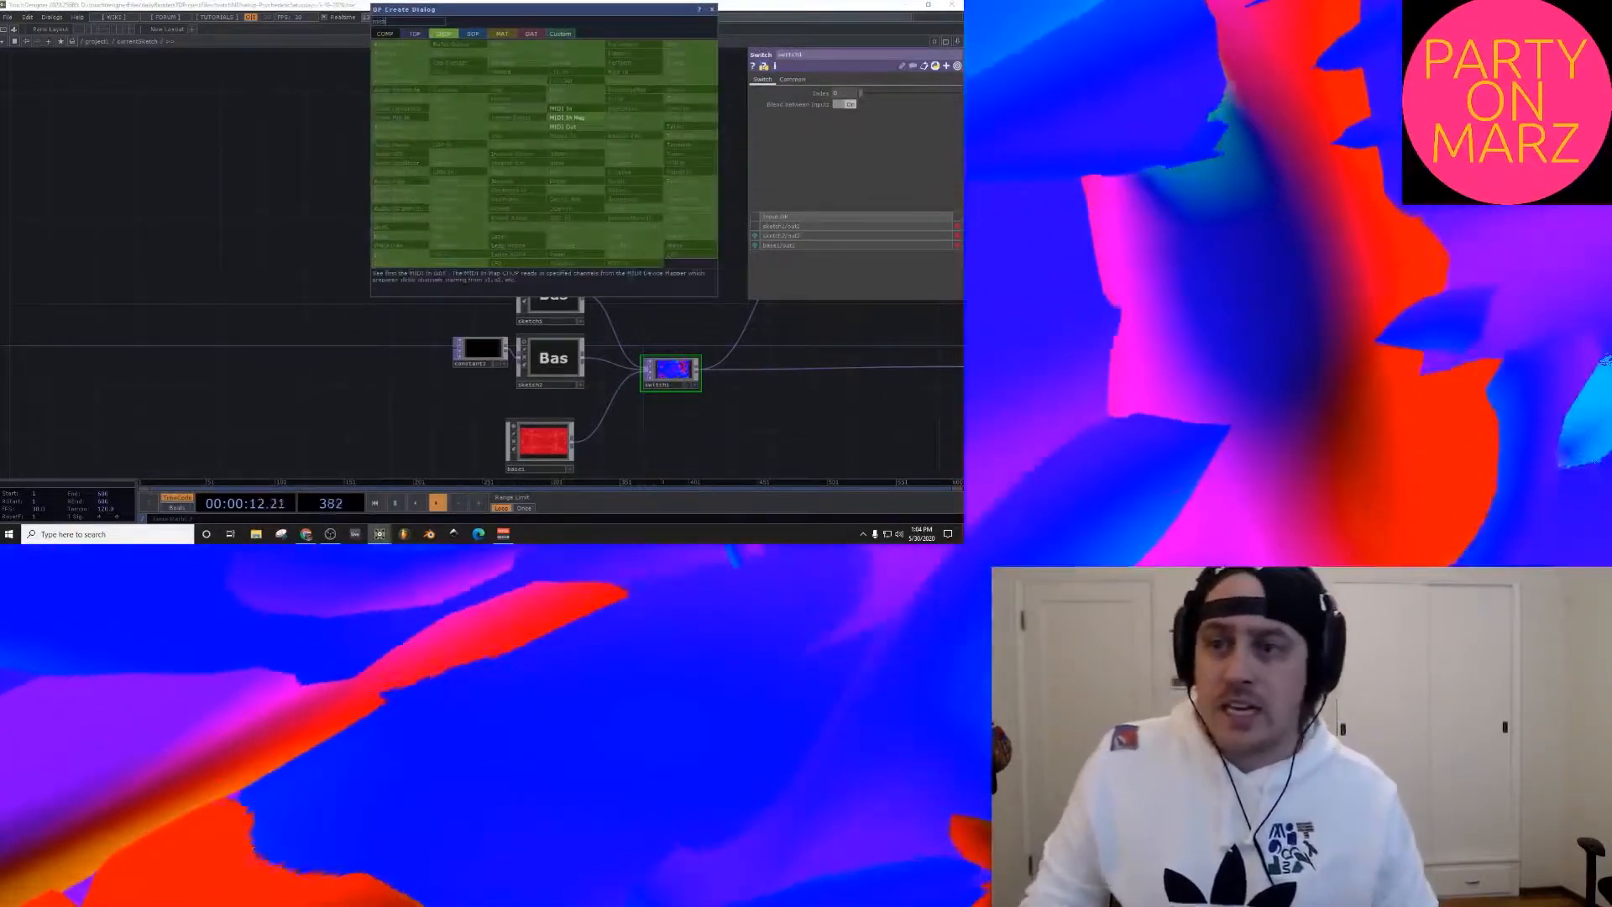
{"action": "left_click", "coordinate": [567, 109]}
{"action": "left_click", "coordinate": [534, 178]}
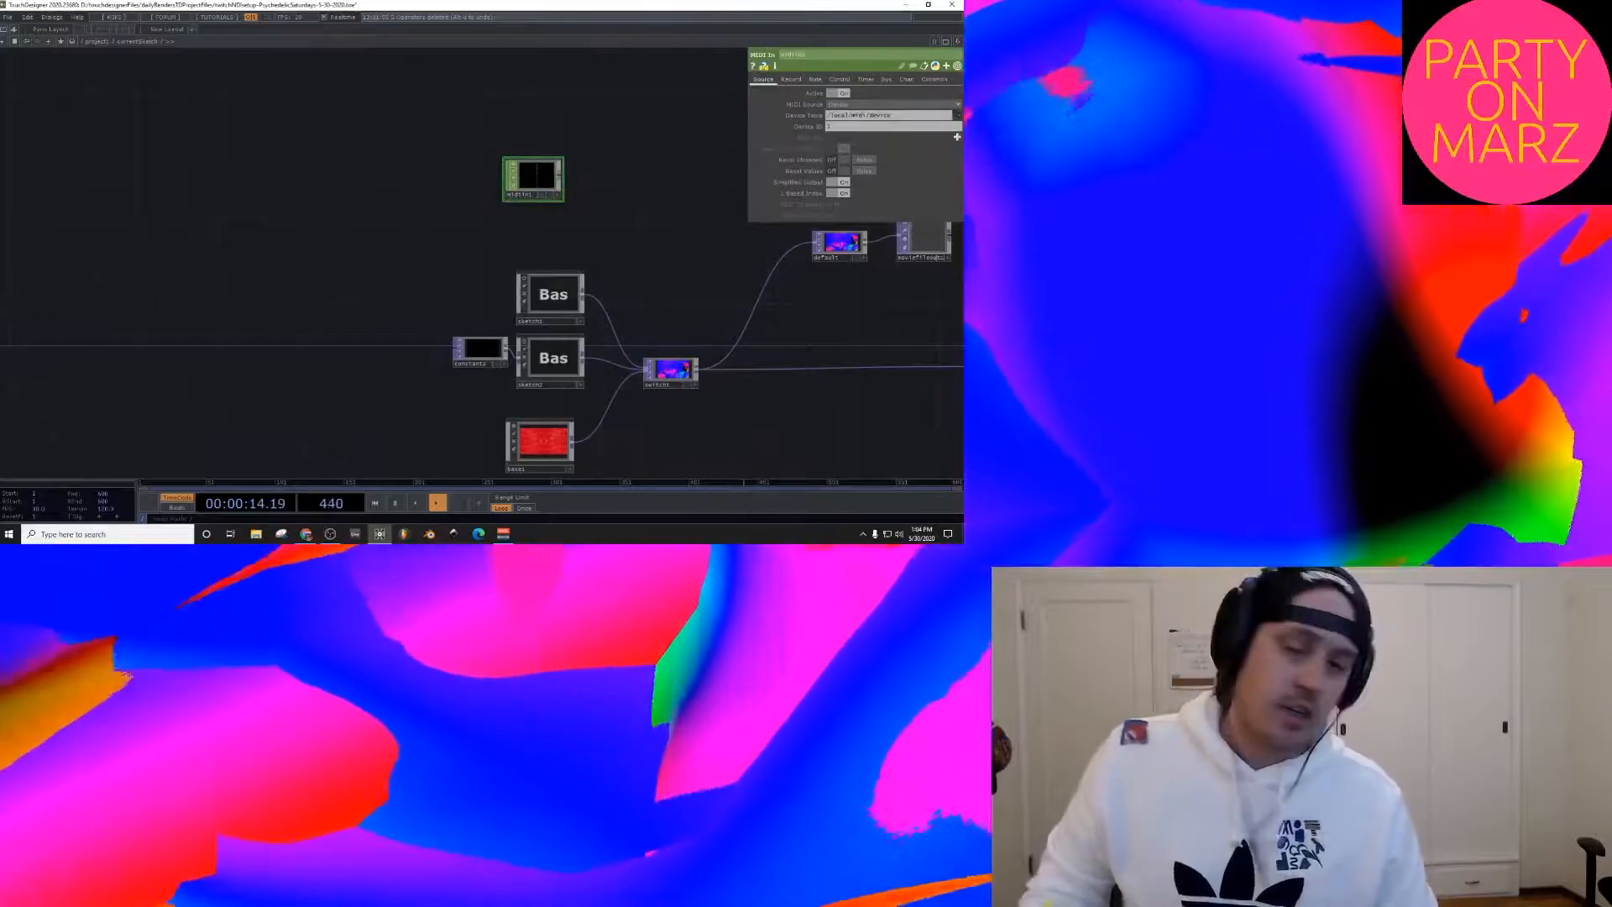
Step: Examine the controller channels and their incoming values in the MIDI In operator's viewer
{"action": "scroll", "coordinate": [529, 177], "scroll_direction": "up", "scroll_amount": 5}
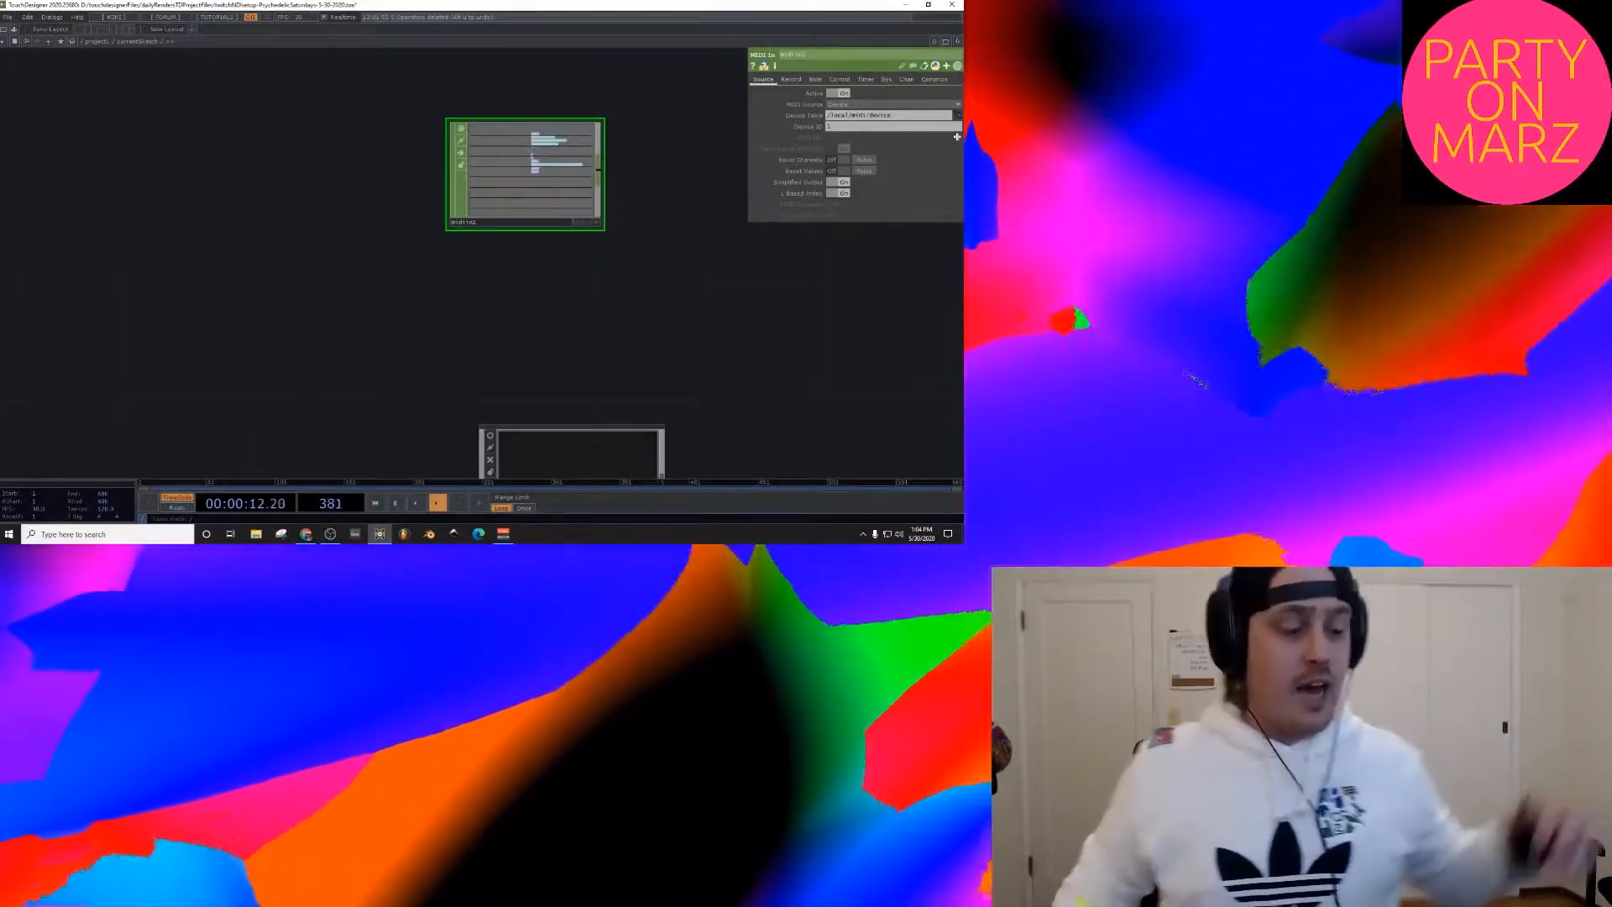
{"action": "scroll", "coordinate": [524, 197], "scroll_direction": "up", "scroll_amount": 8}
{"action": "left_click_drag", "start_coordinate": [524, 197], "coordinate": [424, 236]}
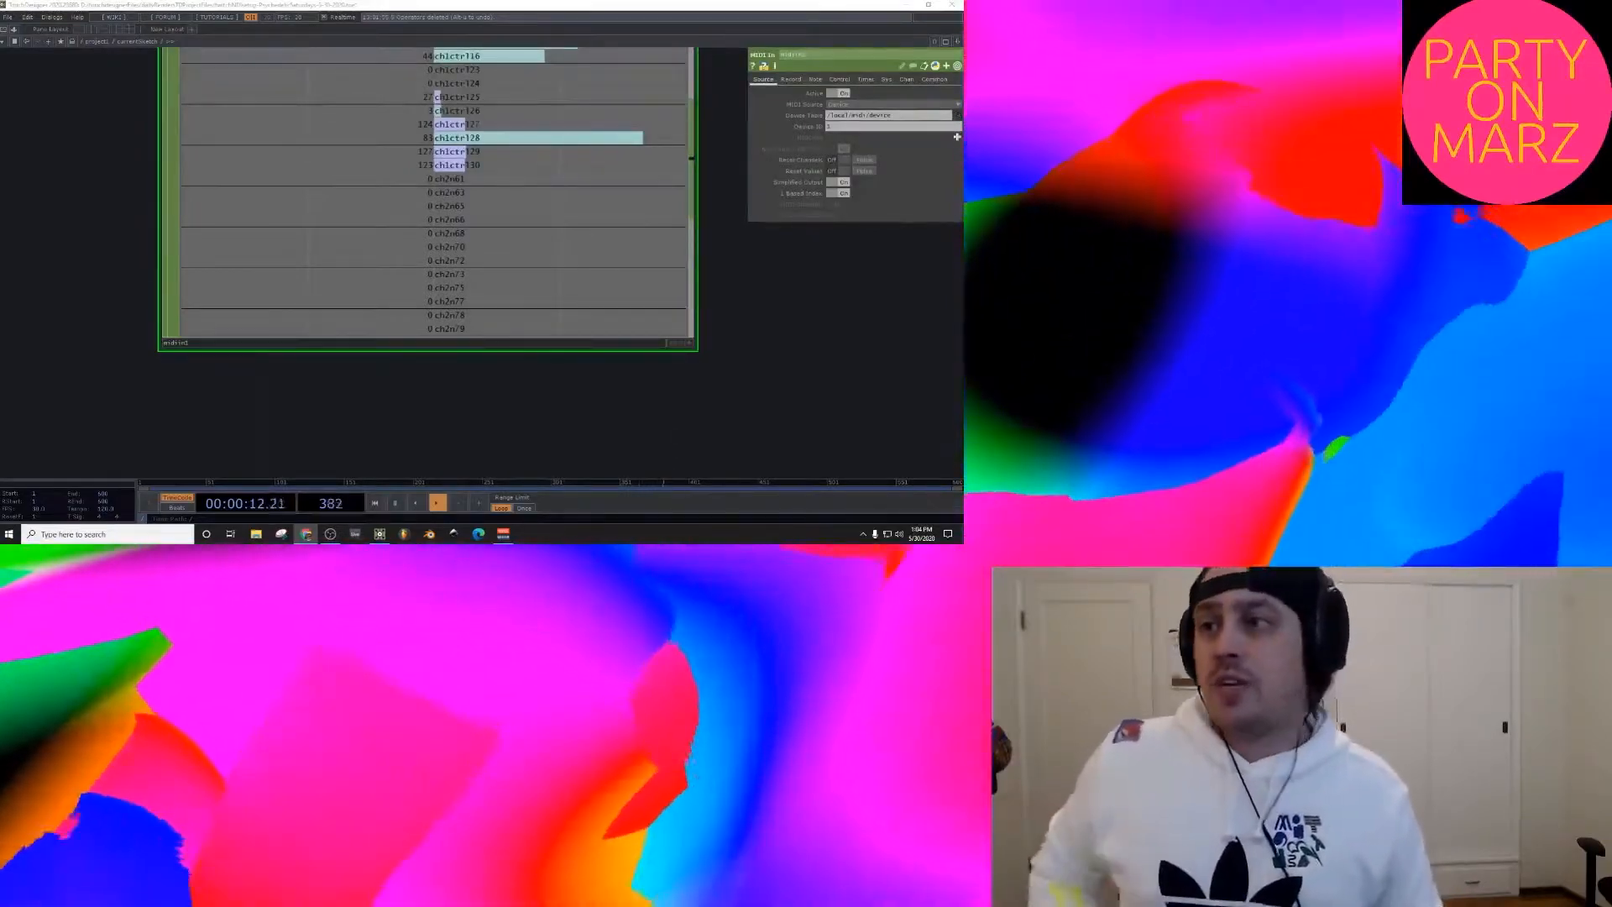
{"action": "scroll", "coordinate": [352, 206], "scroll_direction": "down", "scroll_amount": 5}
{"action": "scroll", "coordinate": [353, 206], "scroll_direction": "up", "scroll_amount": 4}
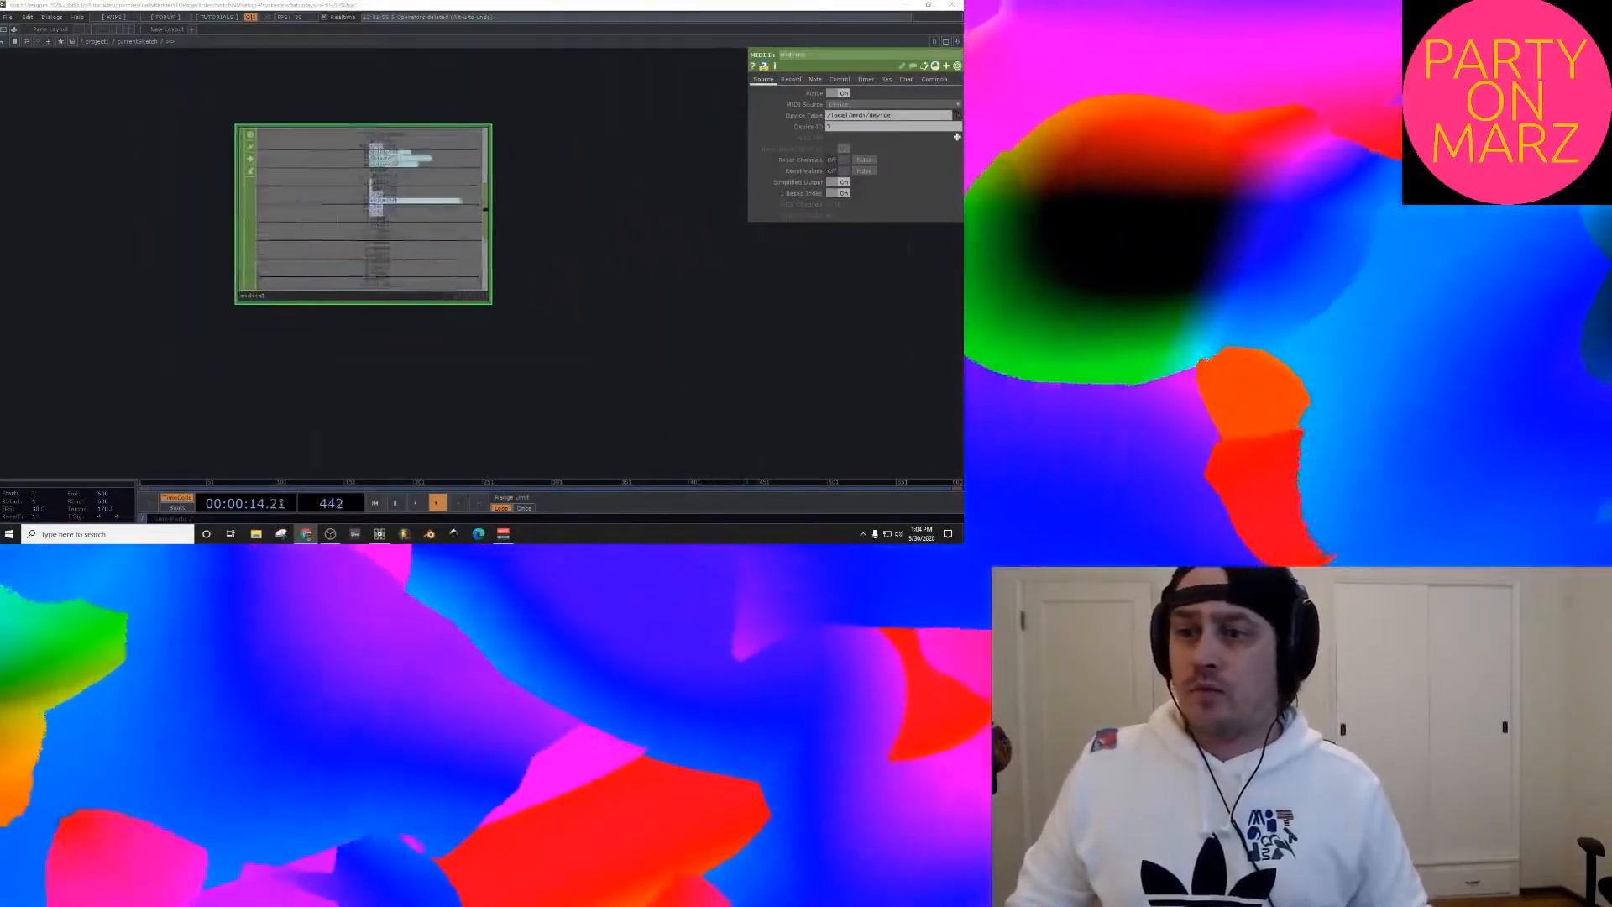
{"action": "scroll", "coordinate": [353, 210], "scroll_direction": "down", "scroll_amount": 3}
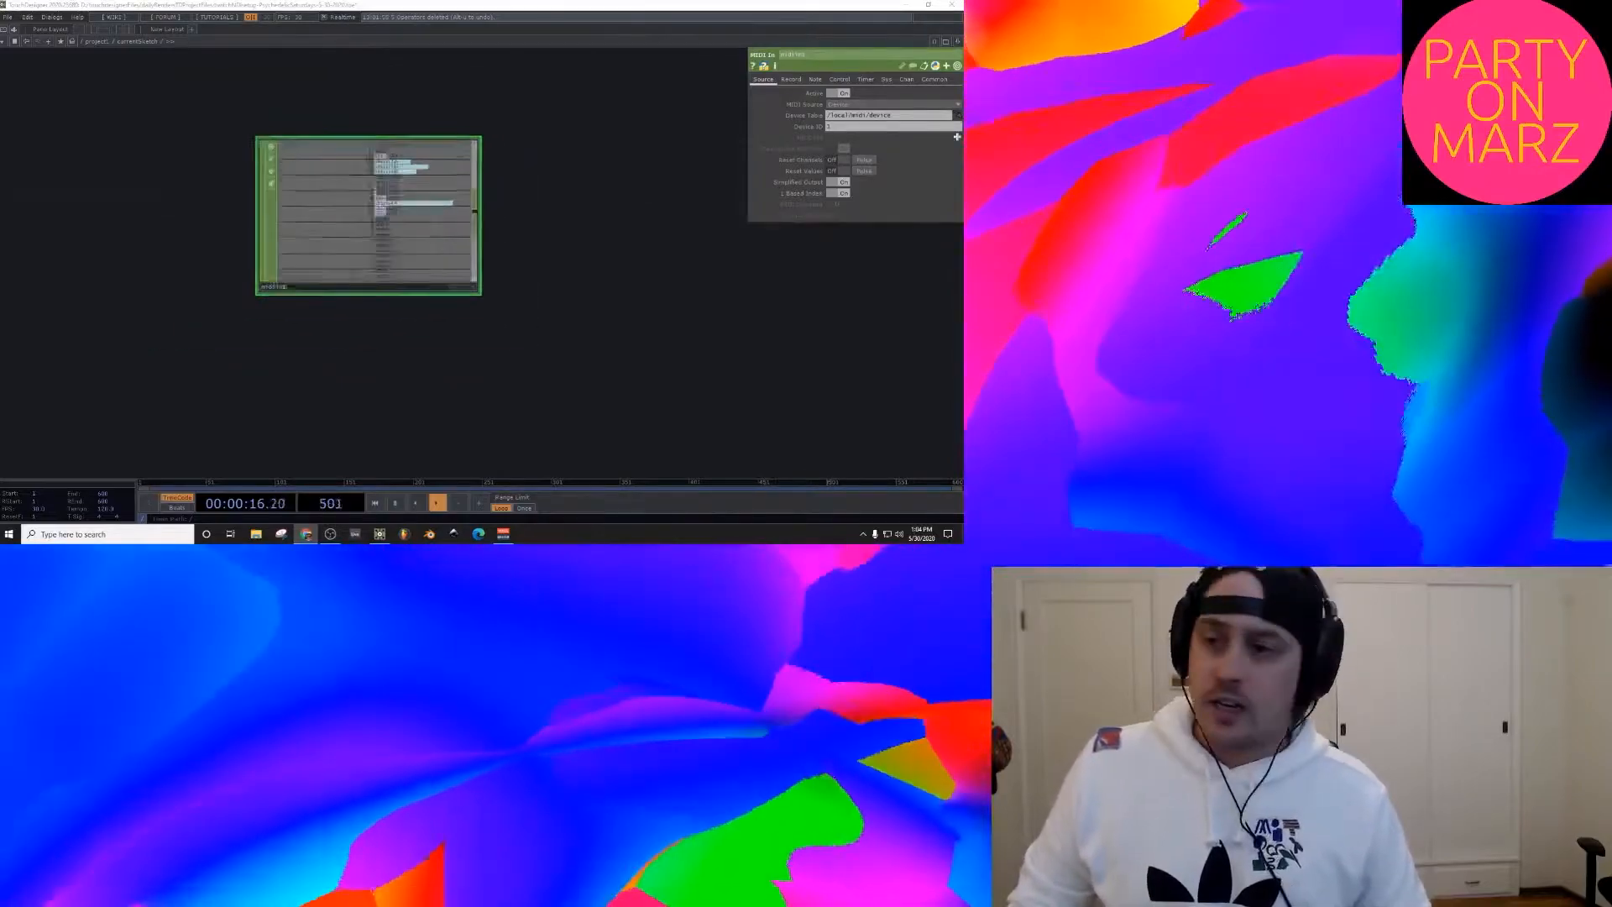
{"action": "scroll", "coordinate": [352, 210], "scroll_direction": "up", "scroll_amount": 1}
{"action": "scroll", "coordinate": [382, 220], "scroll_direction": "up", "scroll_amount": 5}
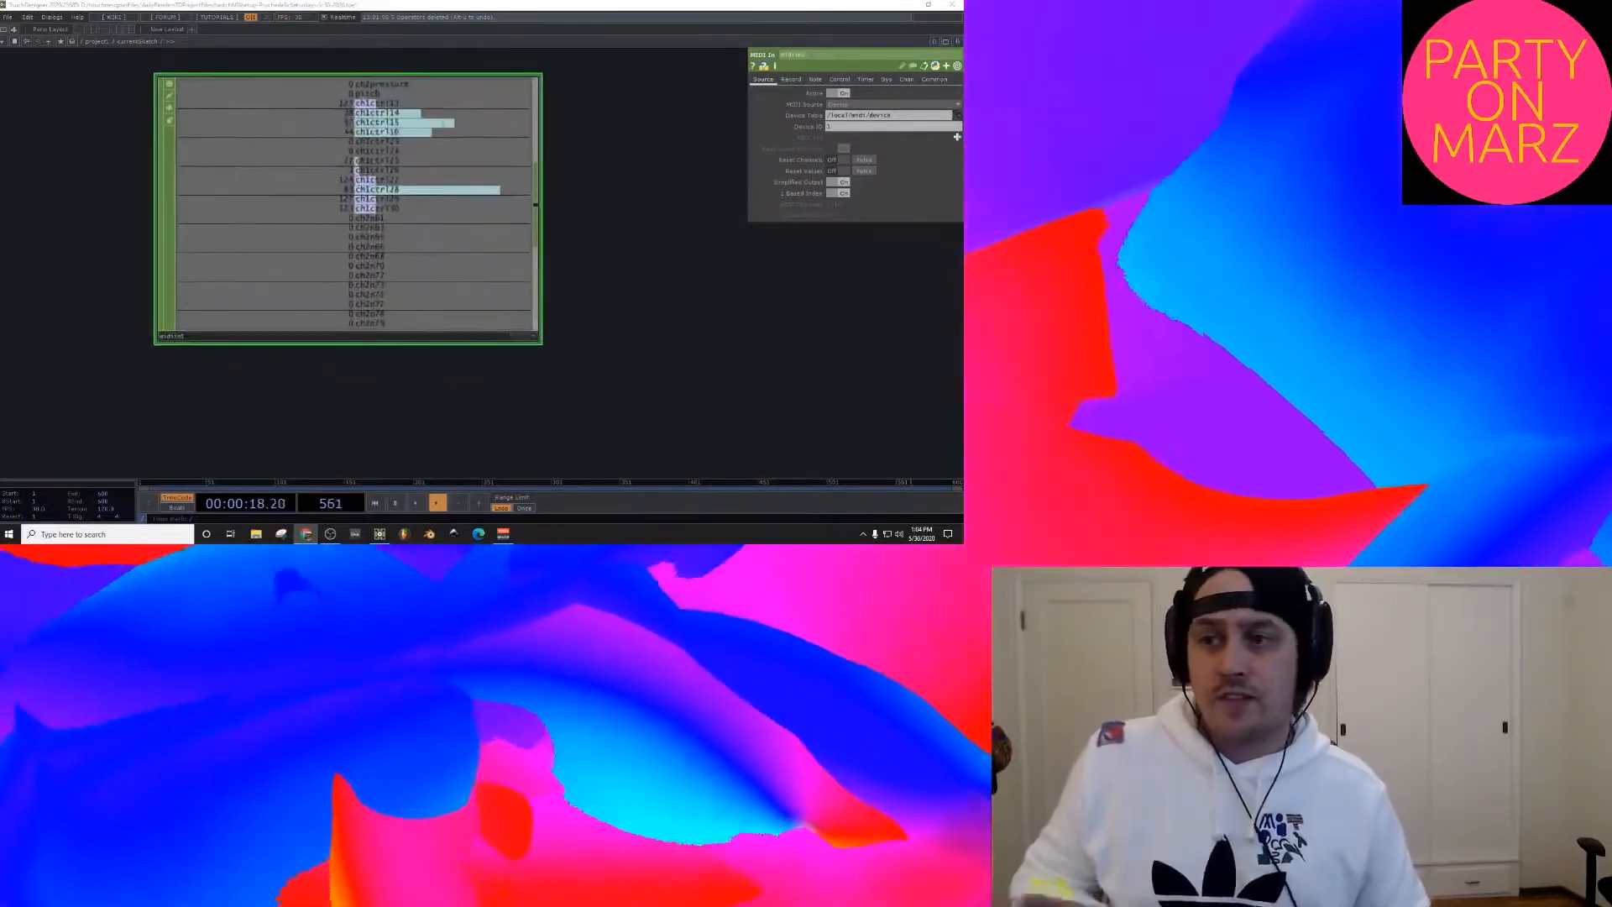
{"action": "scroll", "coordinate": [382, 220], "scroll_direction": "down", "scroll_amount": 3}
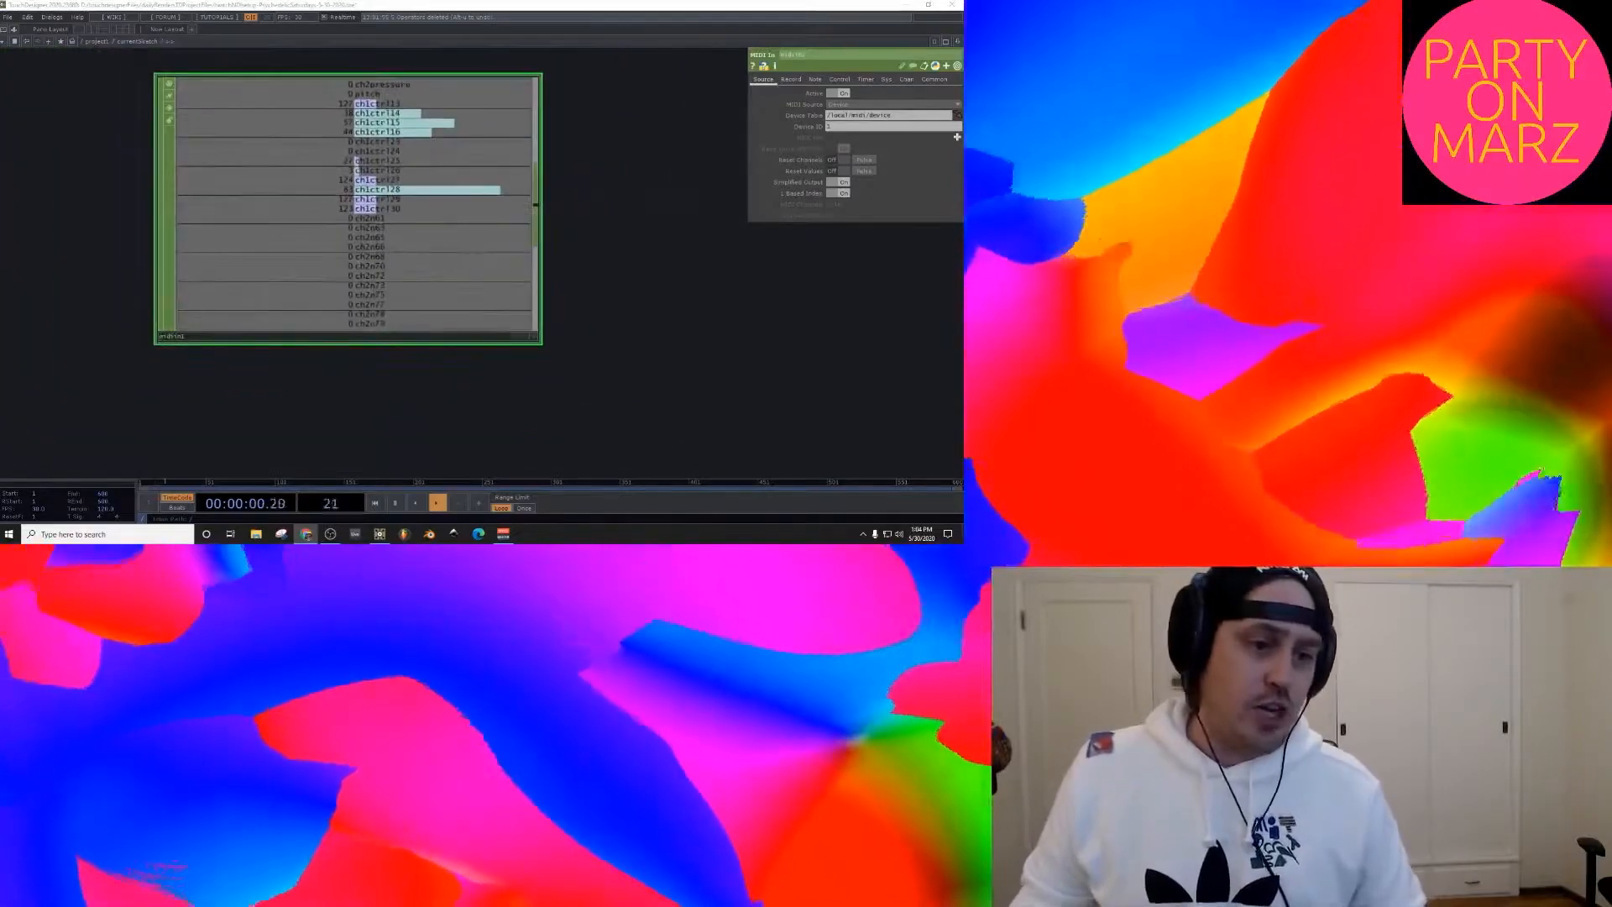
{"action": "scroll", "coordinate": [361, 214], "scroll_direction": "down", "scroll_amount": 3}
{"action": "scroll", "coordinate": [361, 214], "scroll_direction": "up", "scroll_amount": 2}
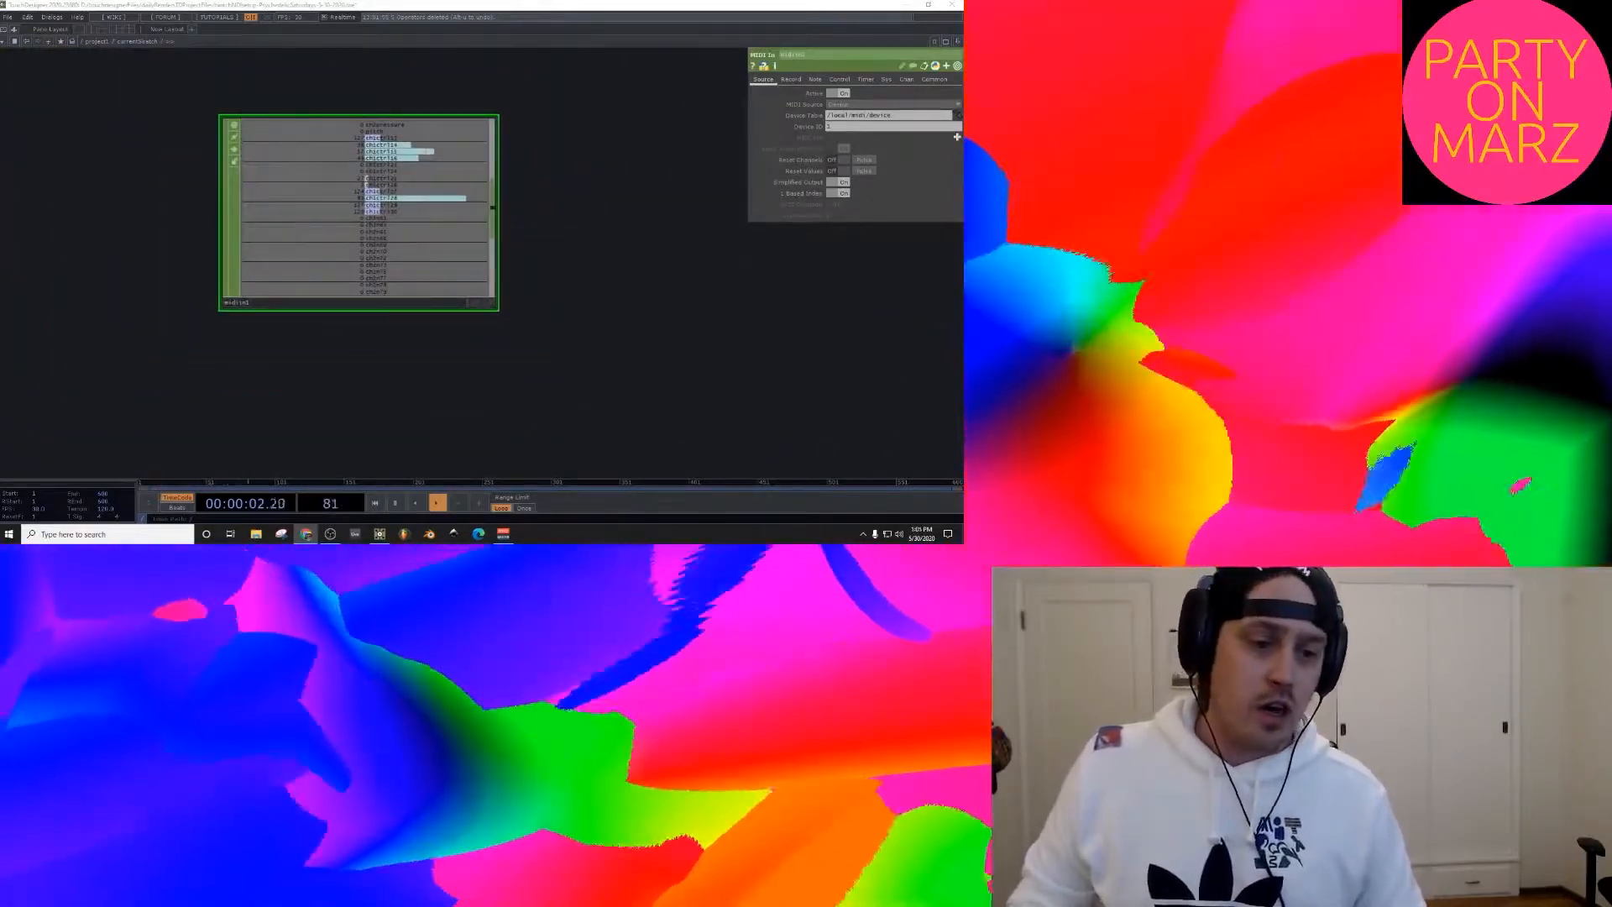
{"action": "scroll", "coordinate": [443, 220], "scroll_direction": "up", "scroll_amount": 4}
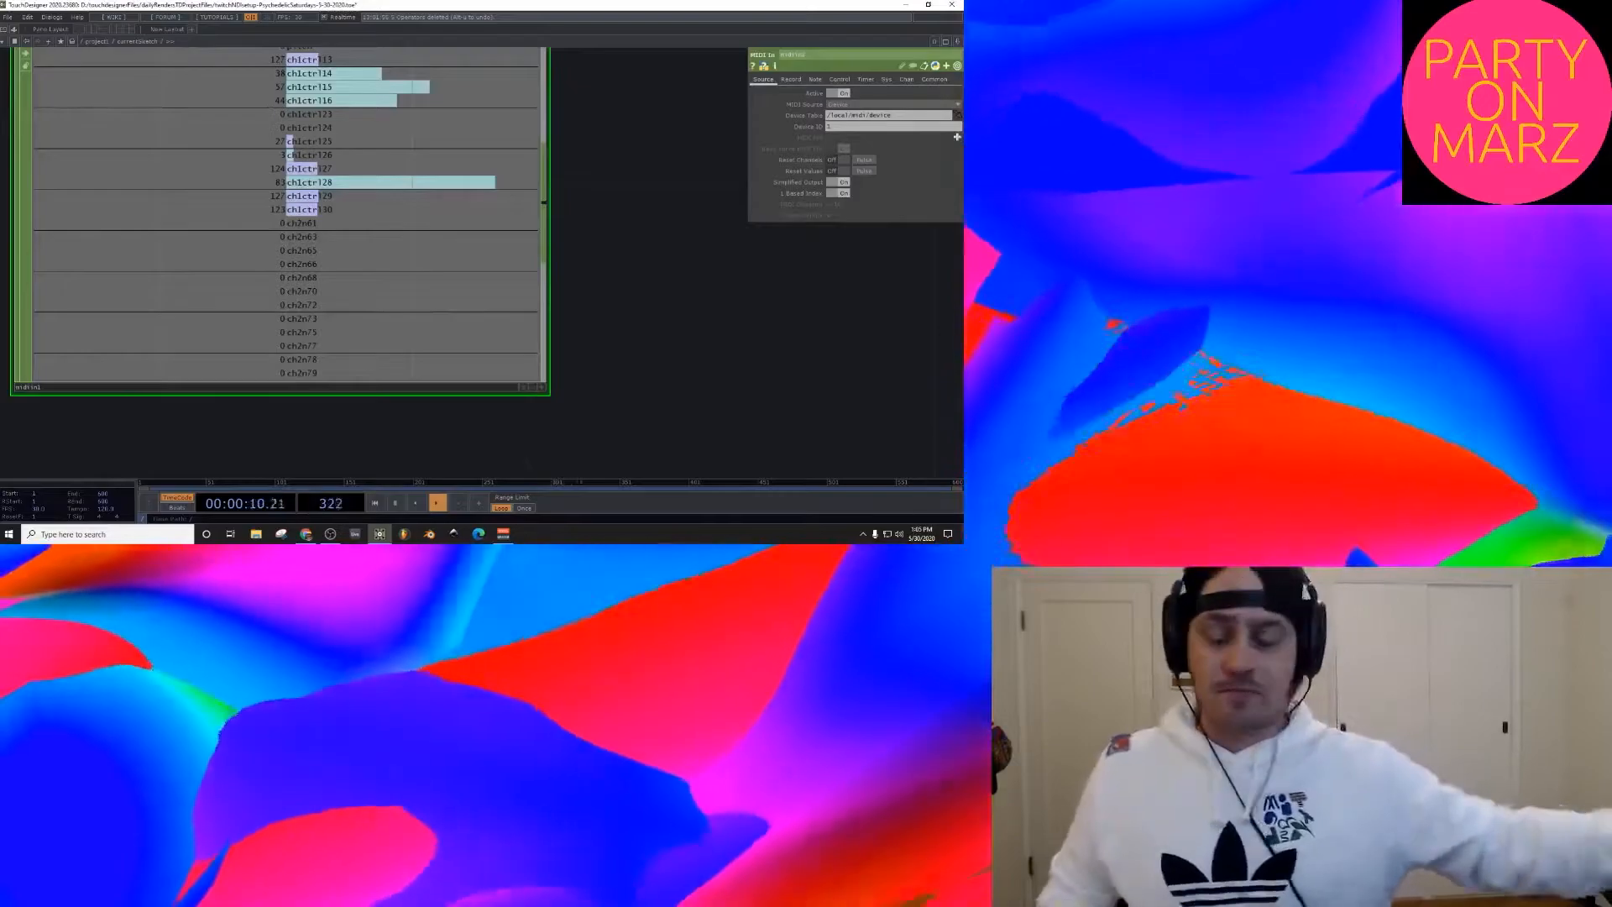
Step: Review the whole network and inspect the parameters of the Movie File Out operator
{"action": "scroll", "coordinate": [630, 278], "scroll_direction": "down", "scroll_amount": 9}
{"action": "left_click_drag", "start_coordinate": [634, 278], "coordinate": [518, 162]}
{"action": "scroll", "coordinate": [537, 227], "scroll_direction": "down", "scroll_amount": 6}
{"action": "left_click_drag", "start_coordinate": [536, 228], "coordinate": [431, 195]}
{"action": "scroll", "coordinate": [517, 194], "scroll_direction": "down", "scroll_amount": 5}
{"action": "scroll", "coordinate": [521, 205], "scroll_direction": "up", "scroll_amount": 9}
{"action": "scroll", "coordinate": [523, 204], "scroll_direction": "down", "scroll_amount": 5}
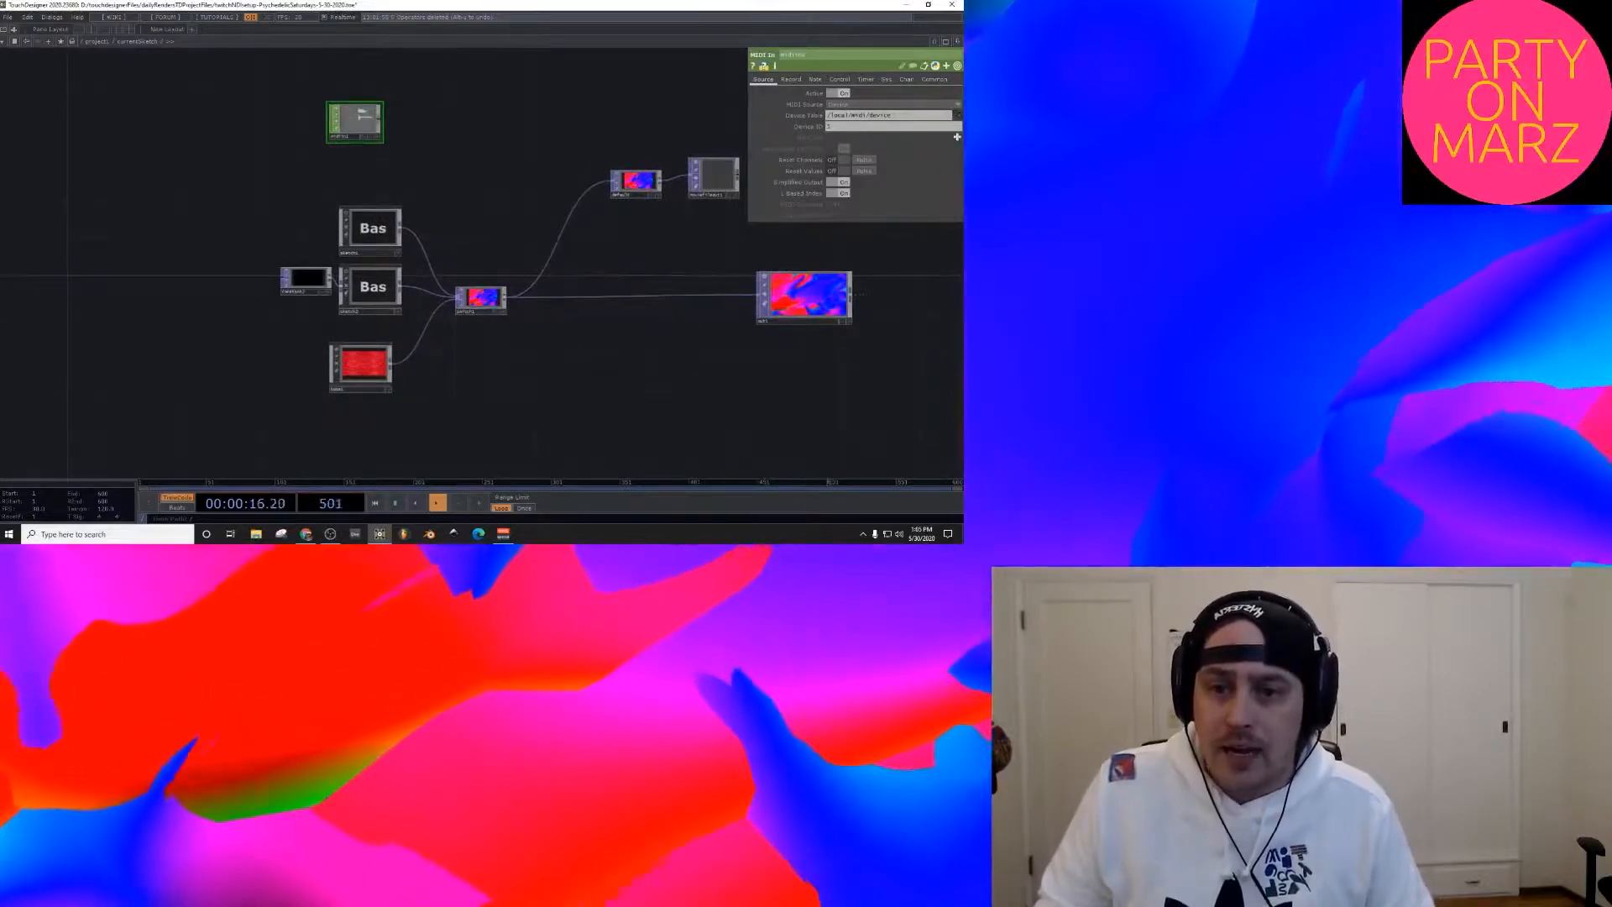
{"action": "left_click", "coordinate": [714, 177]}
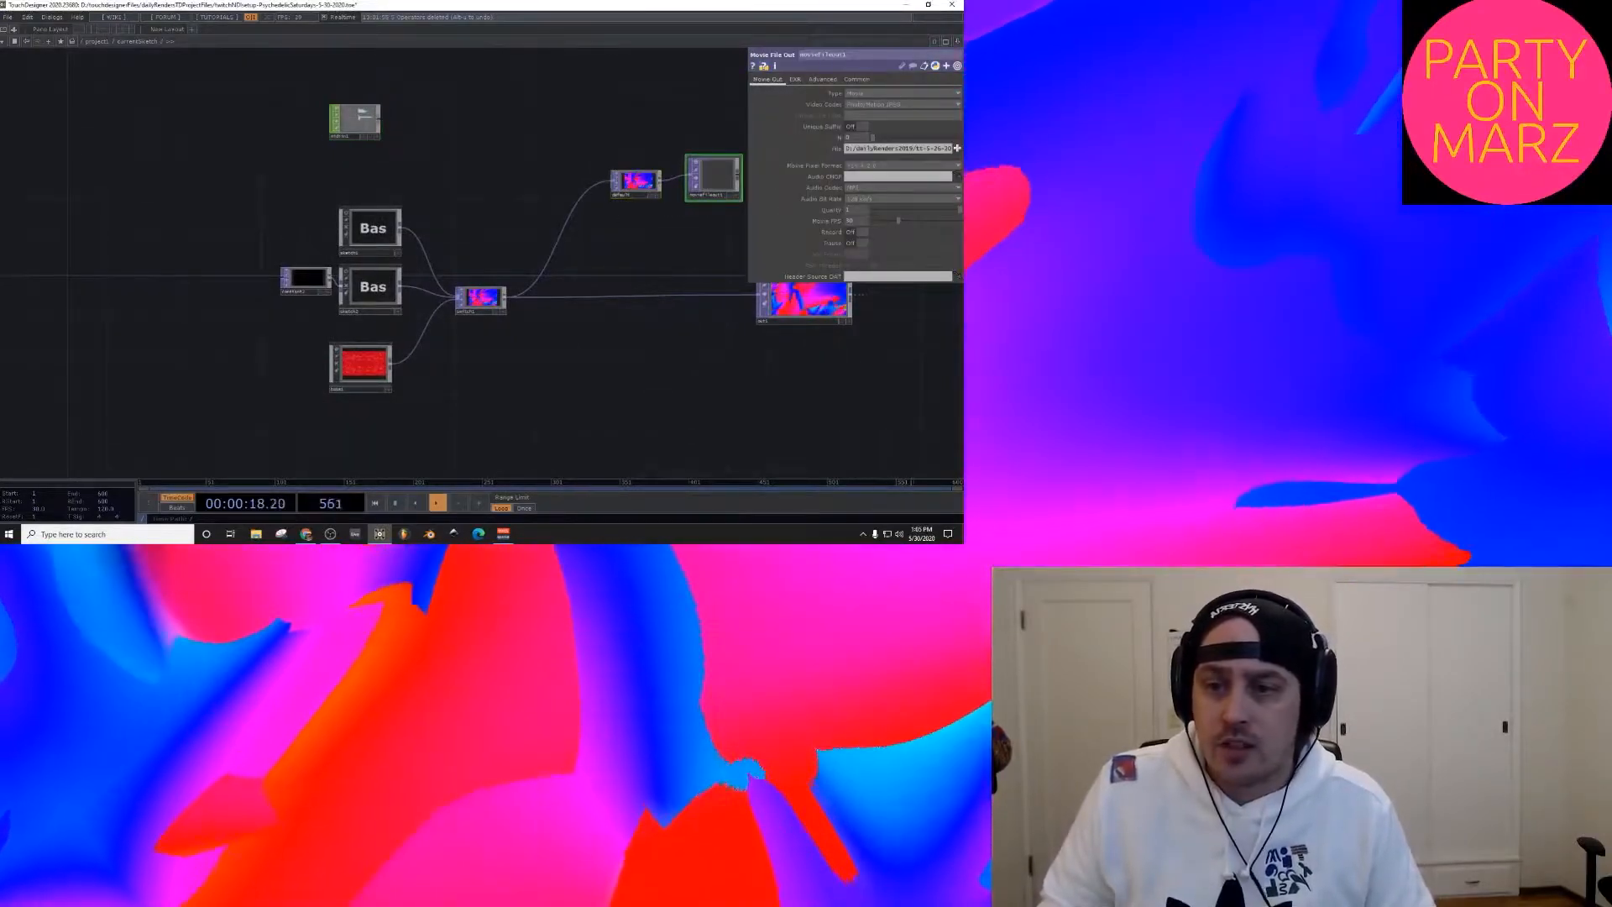
Step: Inside the lowest base component, delete the Tile and HSV Adjust operators between the movie input and the Out, and return to the parent network
{"action": "scroll", "coordinate": [361, 363], "scroll_direction": "up", "scroll_amount": 10}
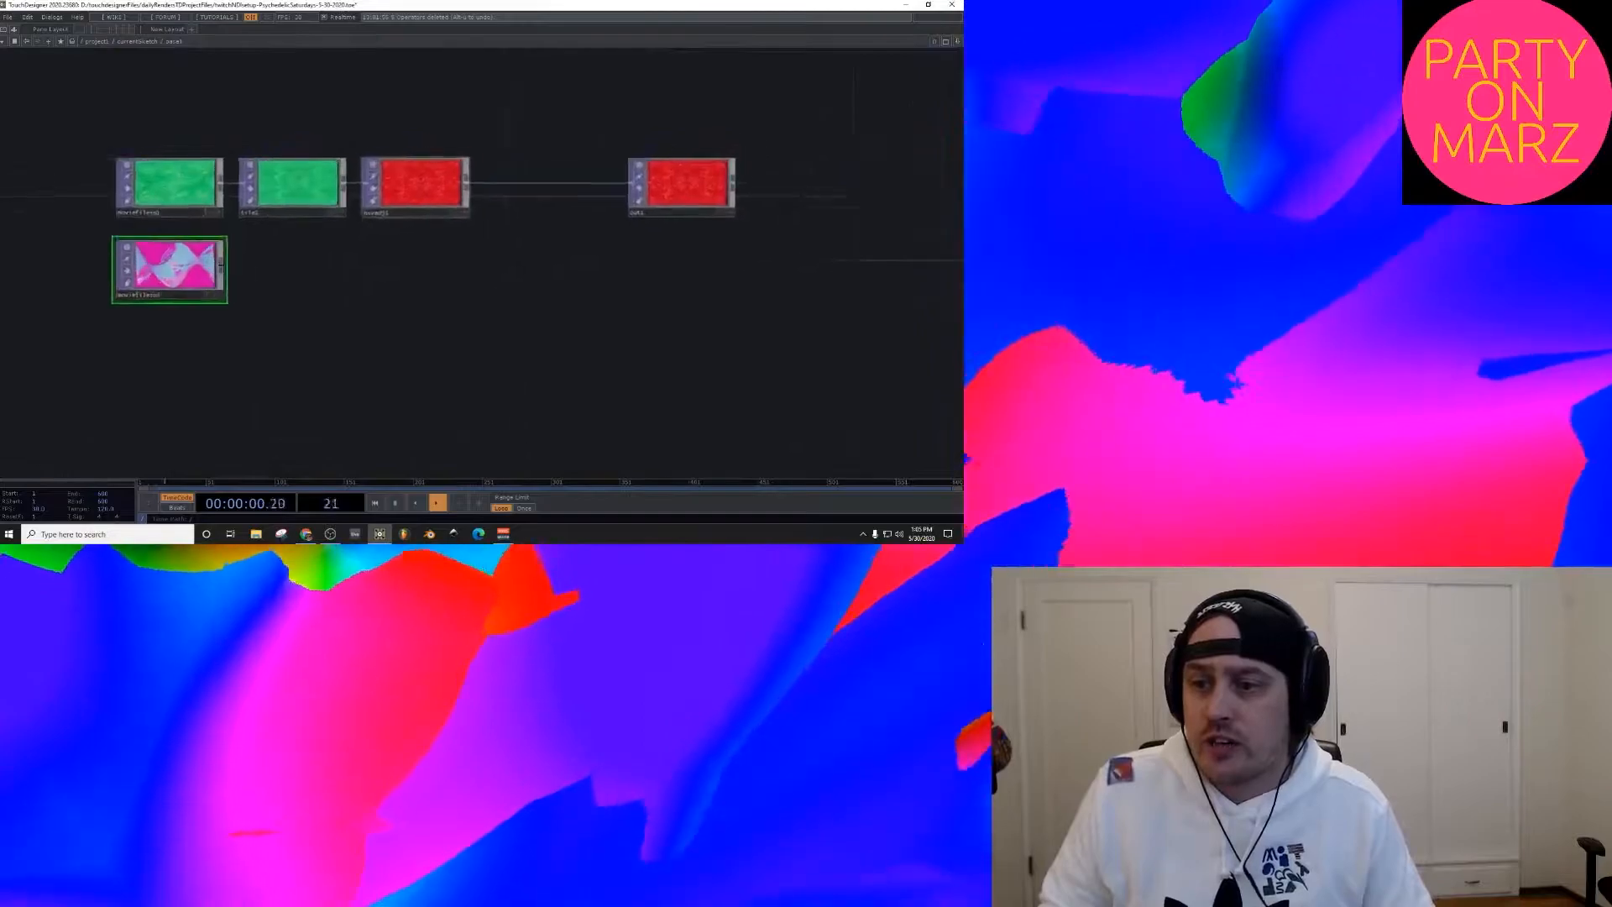
{"action": "left_click", "coordinate": [360, 216]}
{"action": "left_click", "coordinate": [225, 217]}
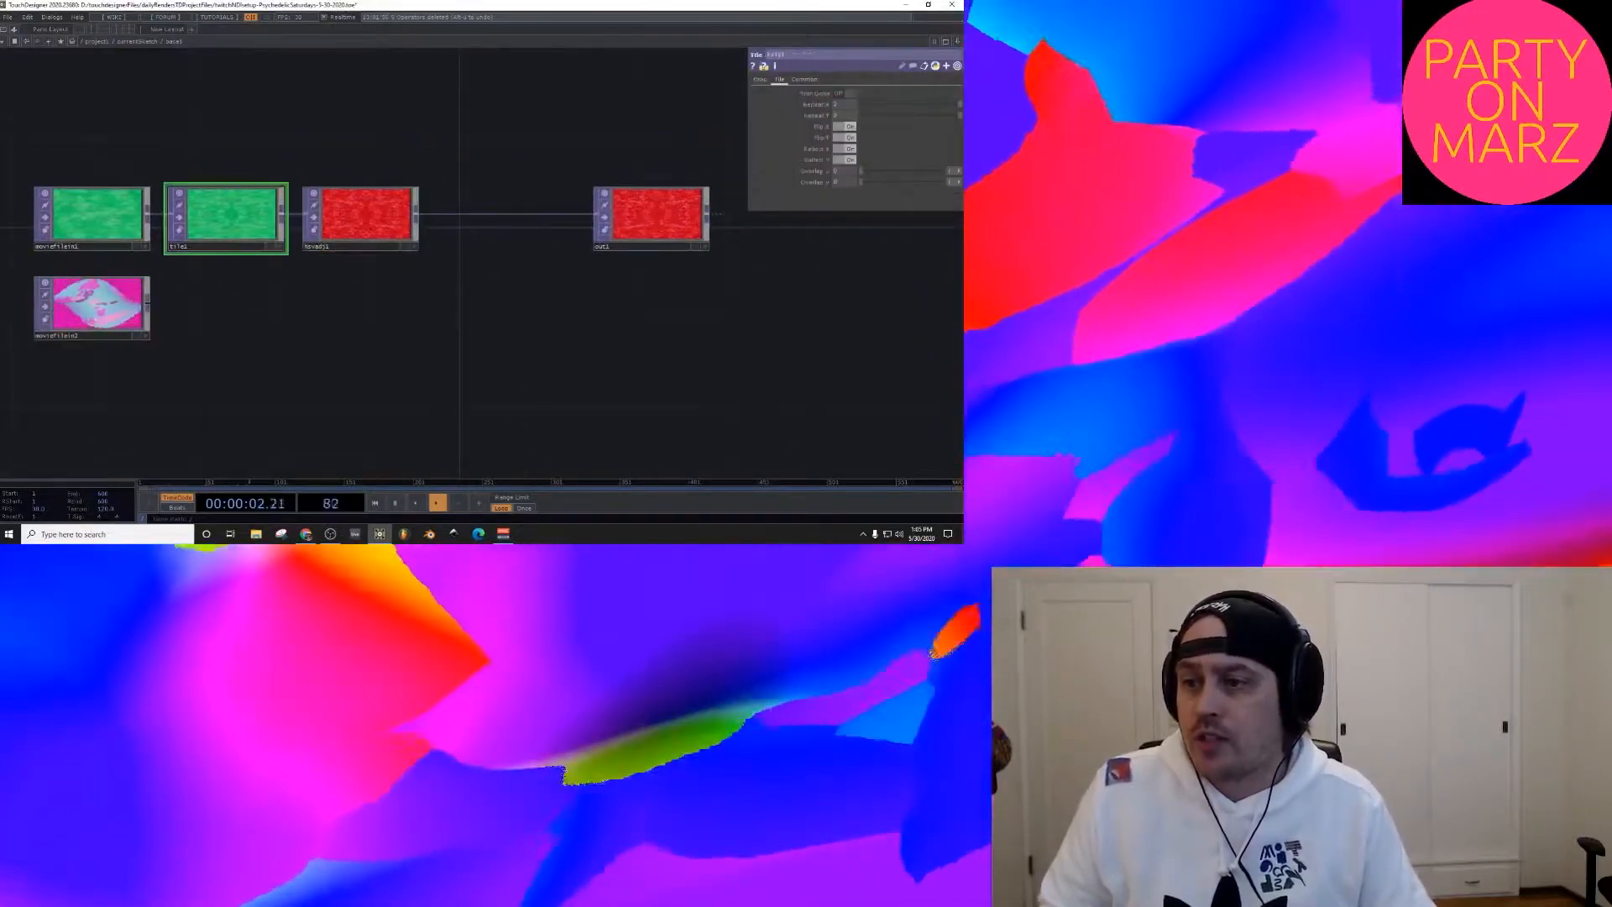
{"action": "left_click", "coordinate": [360, 217]}
{"action": "left_click", "coordinate": [225, 217]}
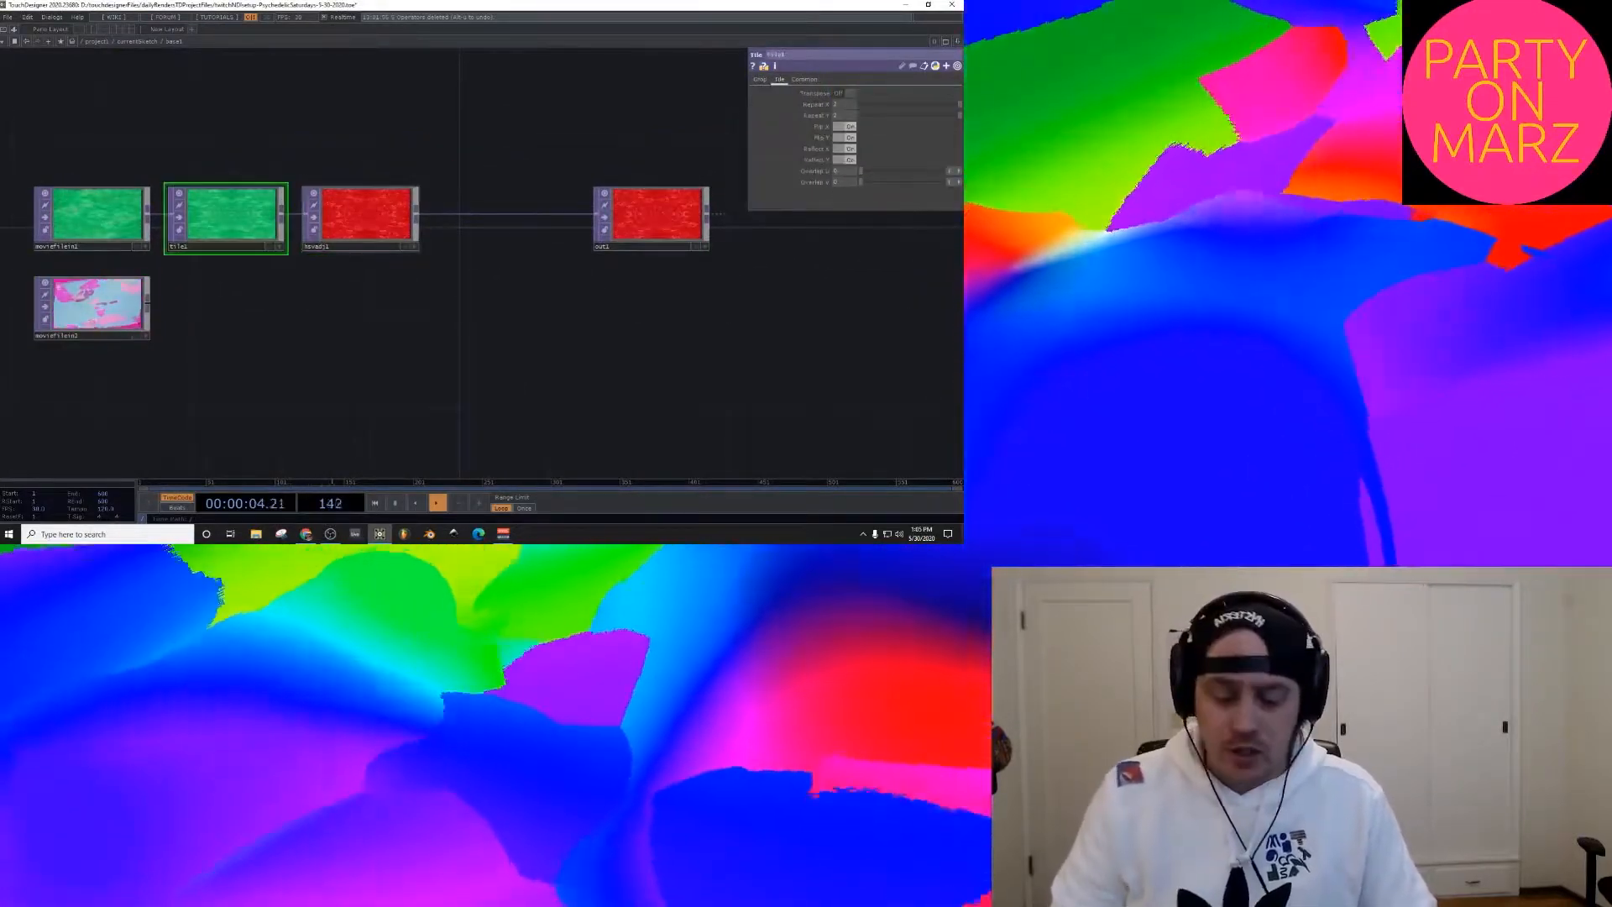
{"action": "key", "text": "Delete"}
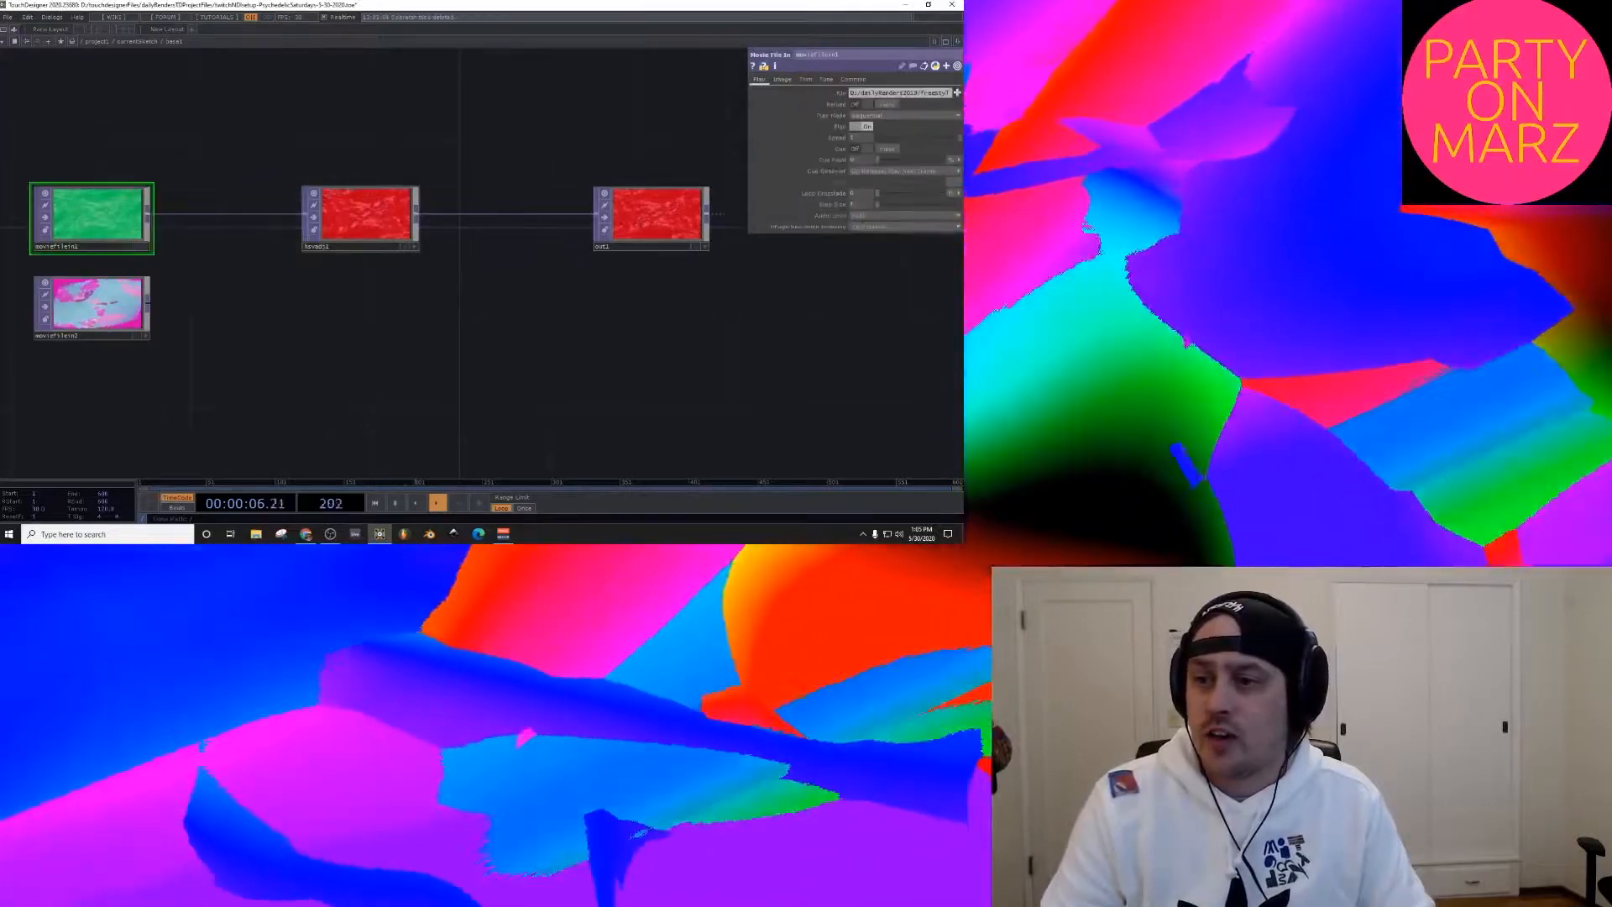
{"action": "left_click", "coordinate": [360, 217]}
{"action": "key", "text": "Delete"}
{"action": "scroll", "coordinate": [367, 250], "scroll_direction": "down", "scroll_amount": 5}
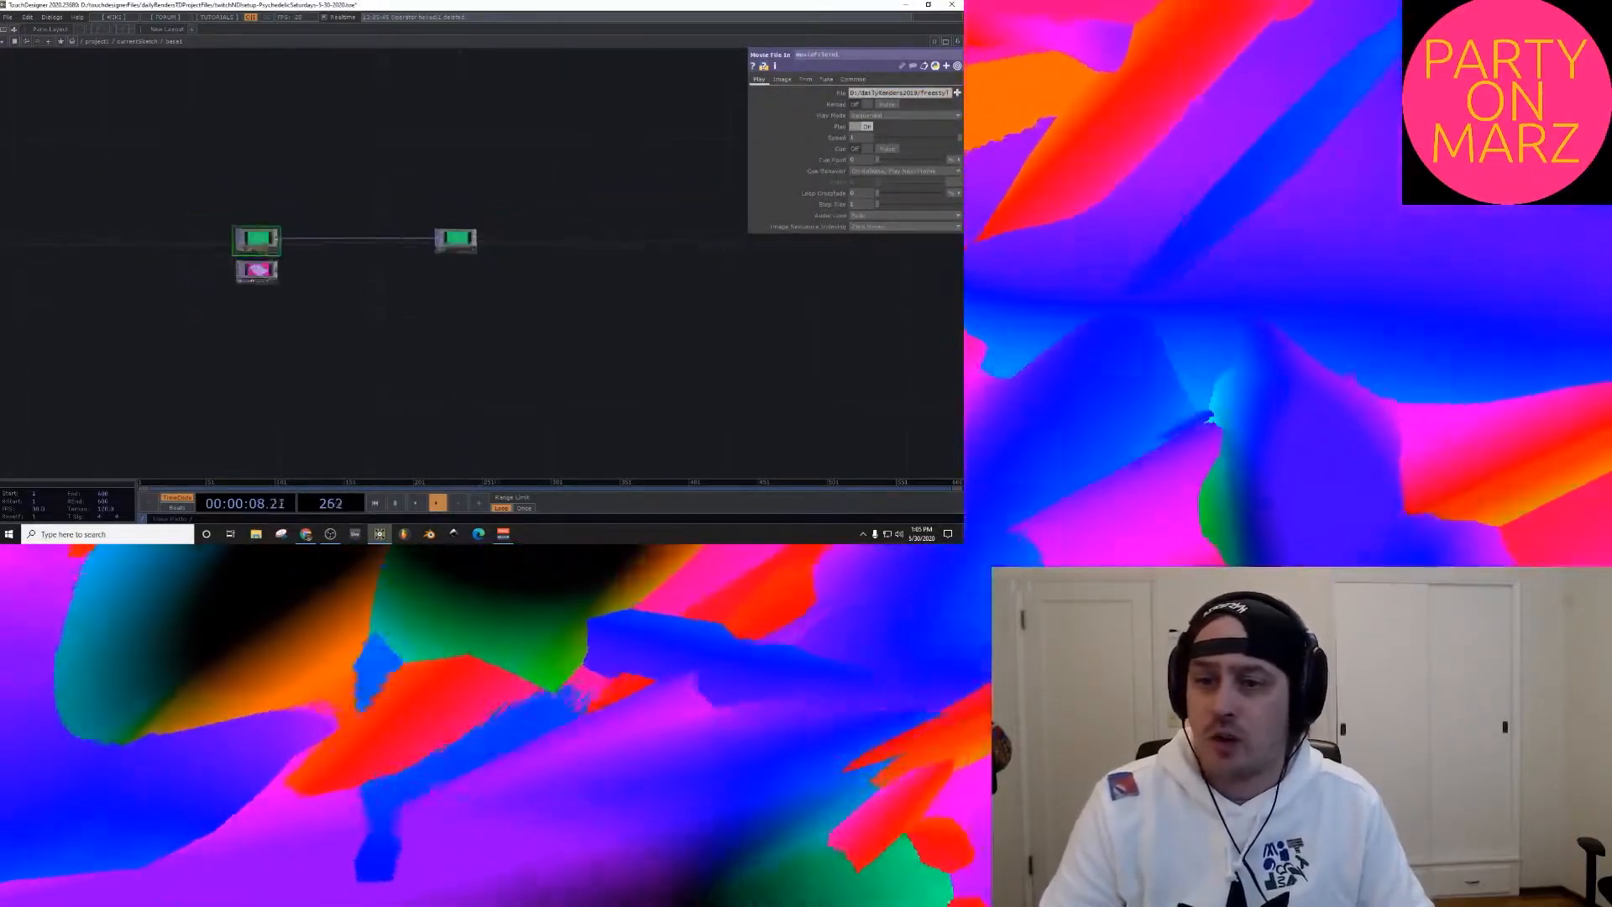
{"action": "scroll", "coordinate": [348, 252], "scroll_direction": "down", "scroll_amount": 8}
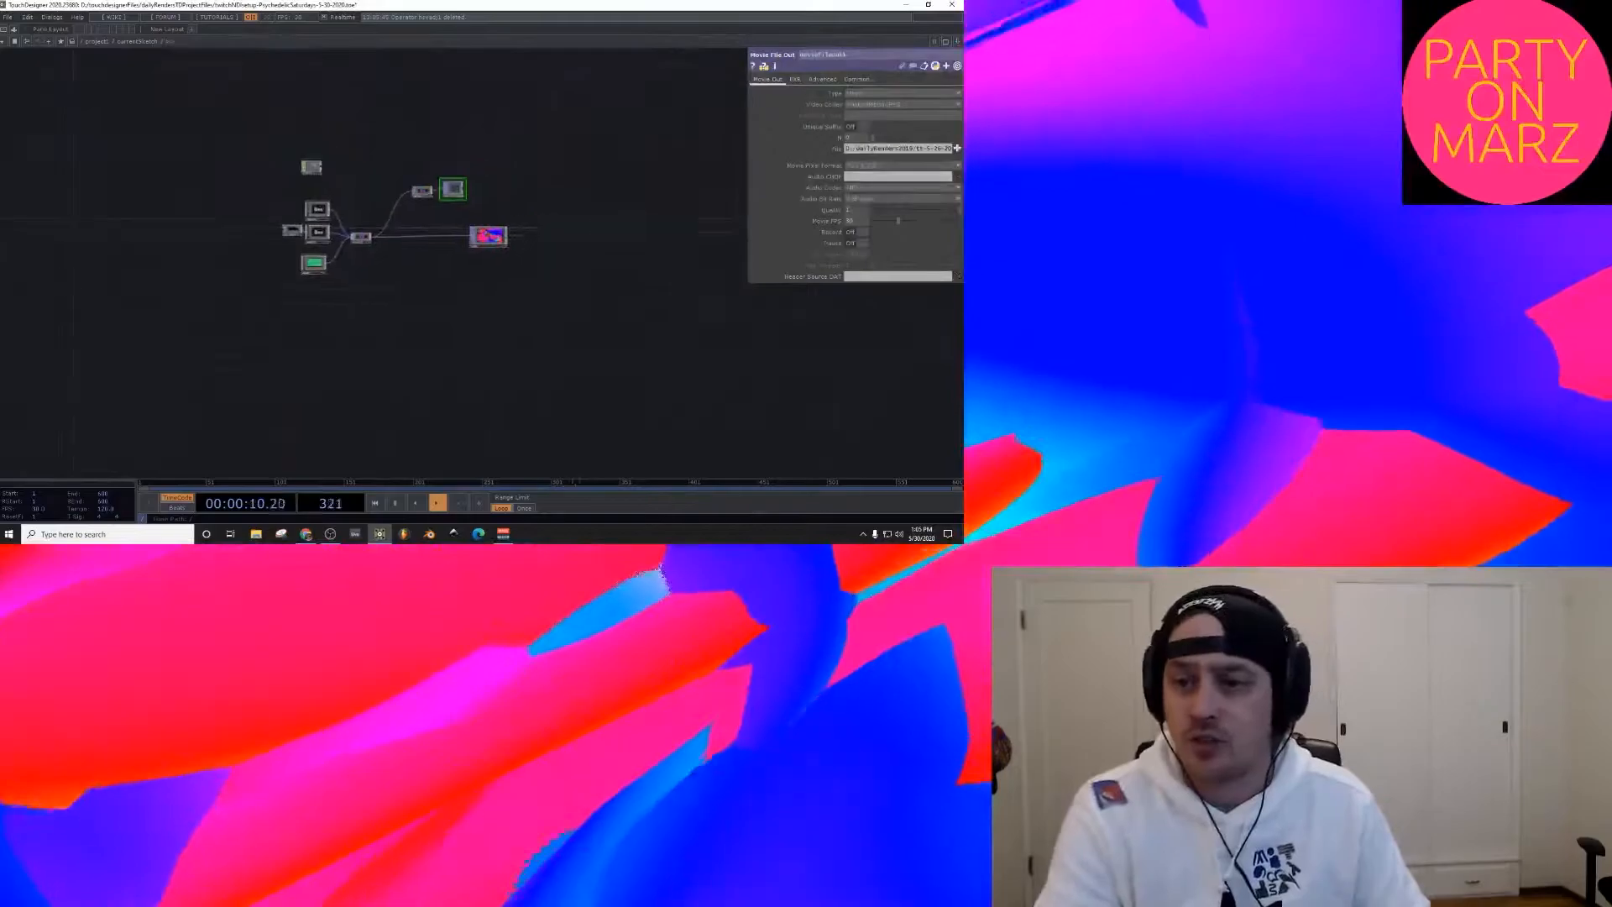
Step: Delete the Movie File Out operator and the operator feeding it from the Switch's upper output branch
{"action": "scroll", "coordinate": [492, 216], "scroll_direction": "up", "scroll_amount": 4}
{"action": "scroll", "coordinate": [412, 240], "scroll_direction": "up", "scroll_amount": 1}
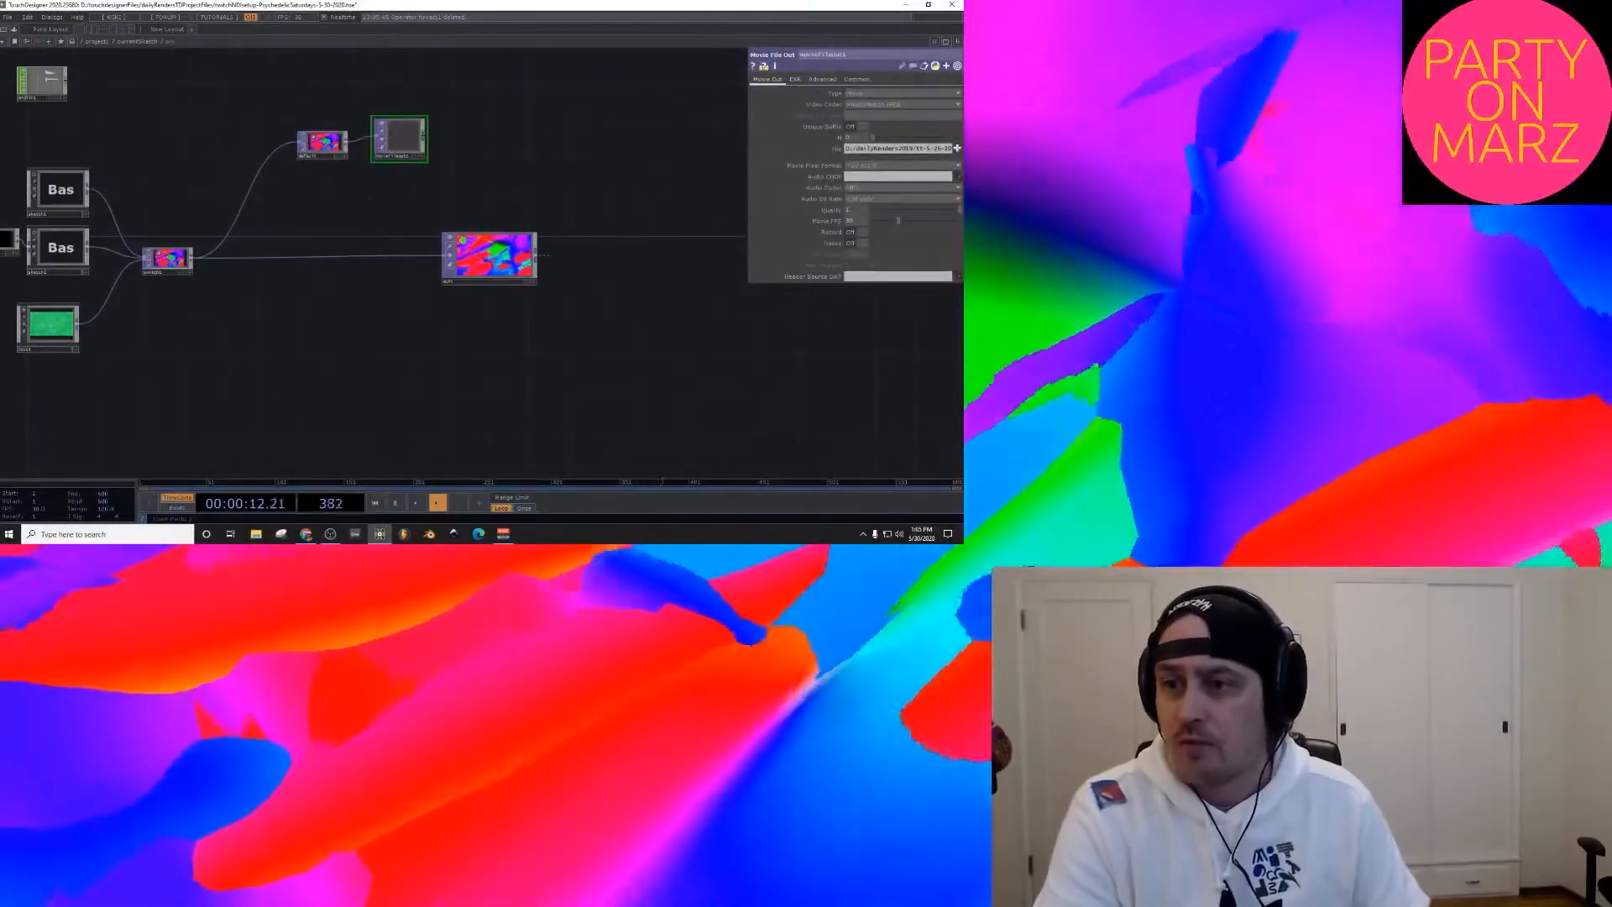
{"action": "left_click", "coordinate": [323, 144]}
{"action": "key", "text": "Delete"}
{"action": "left_click", "coordinate": [402, 137]}
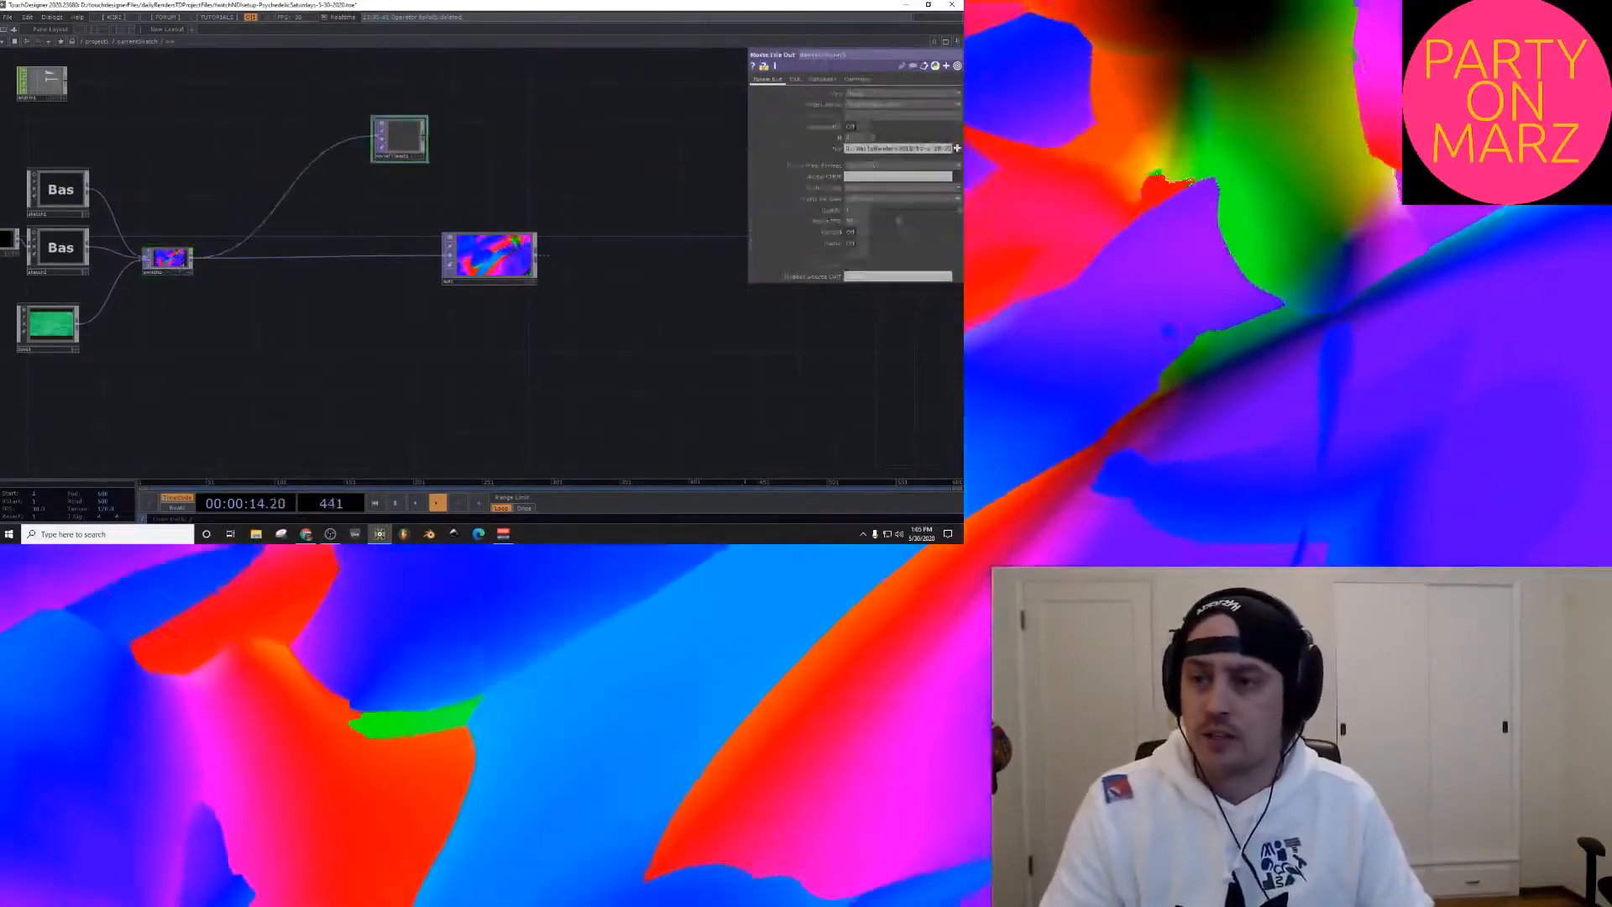
{"action": "key", "text": "Delete"}
Step: Move the Out operator farther from the Switch and insert an HSV Adjust TOP into the wire between them
{"action": "left_click_drag", "start_coordinate": [489, 256], "coordinate": [653, 256]}
{"action": "right_click", "coordinate": [234, 257]}
{"action": "left_click", "coordinate": [255, 246]}
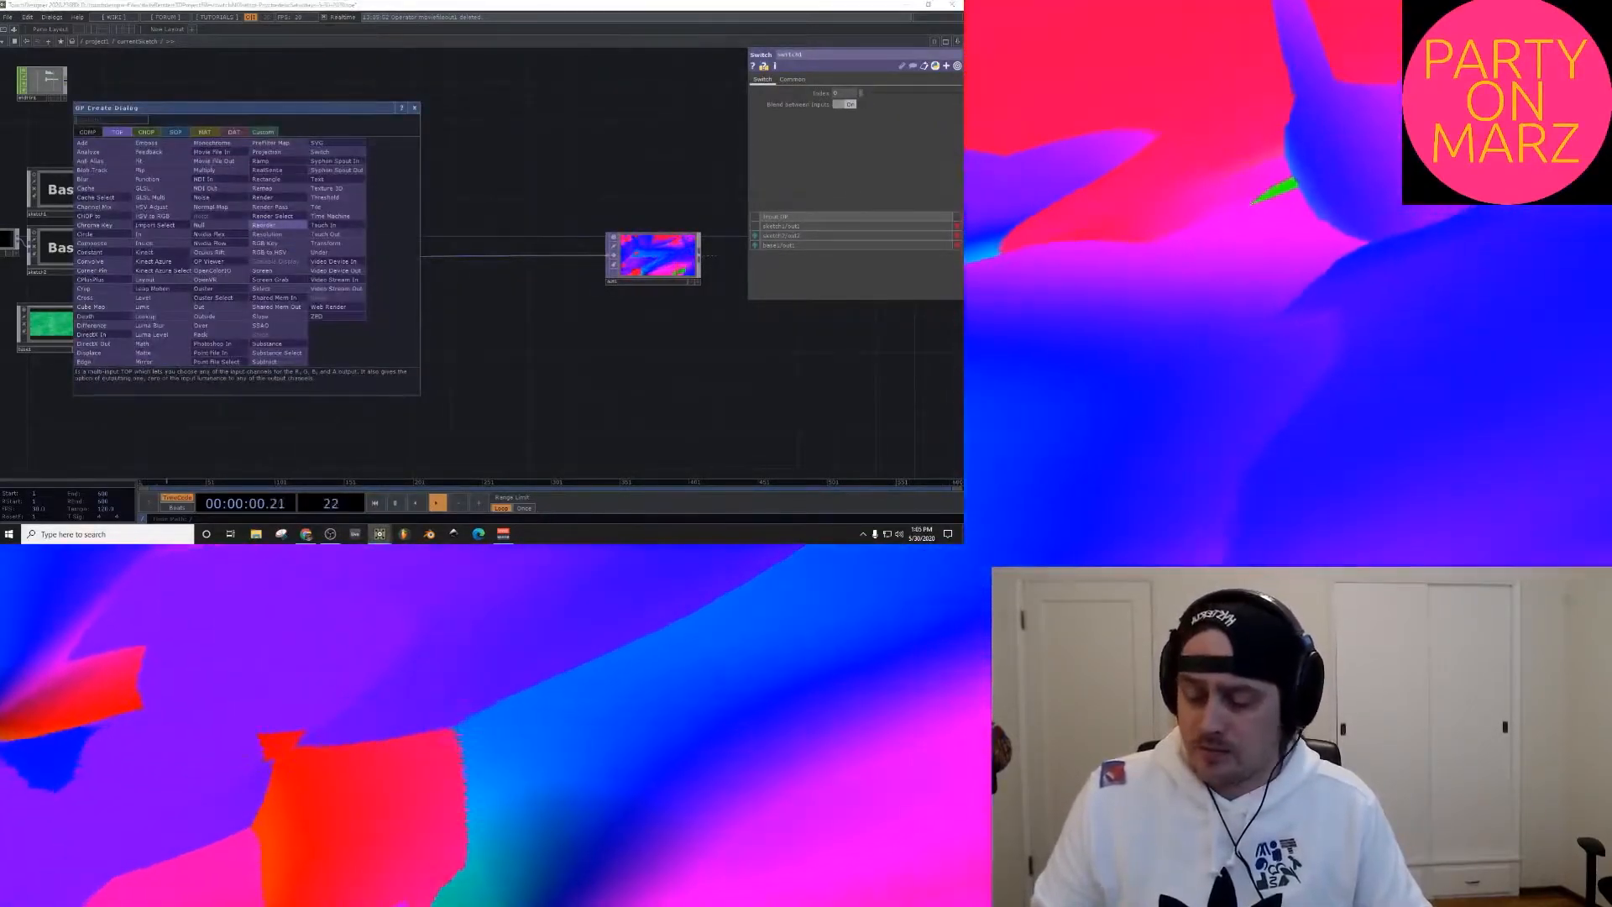
{"action": "type", "text": "hsv"}
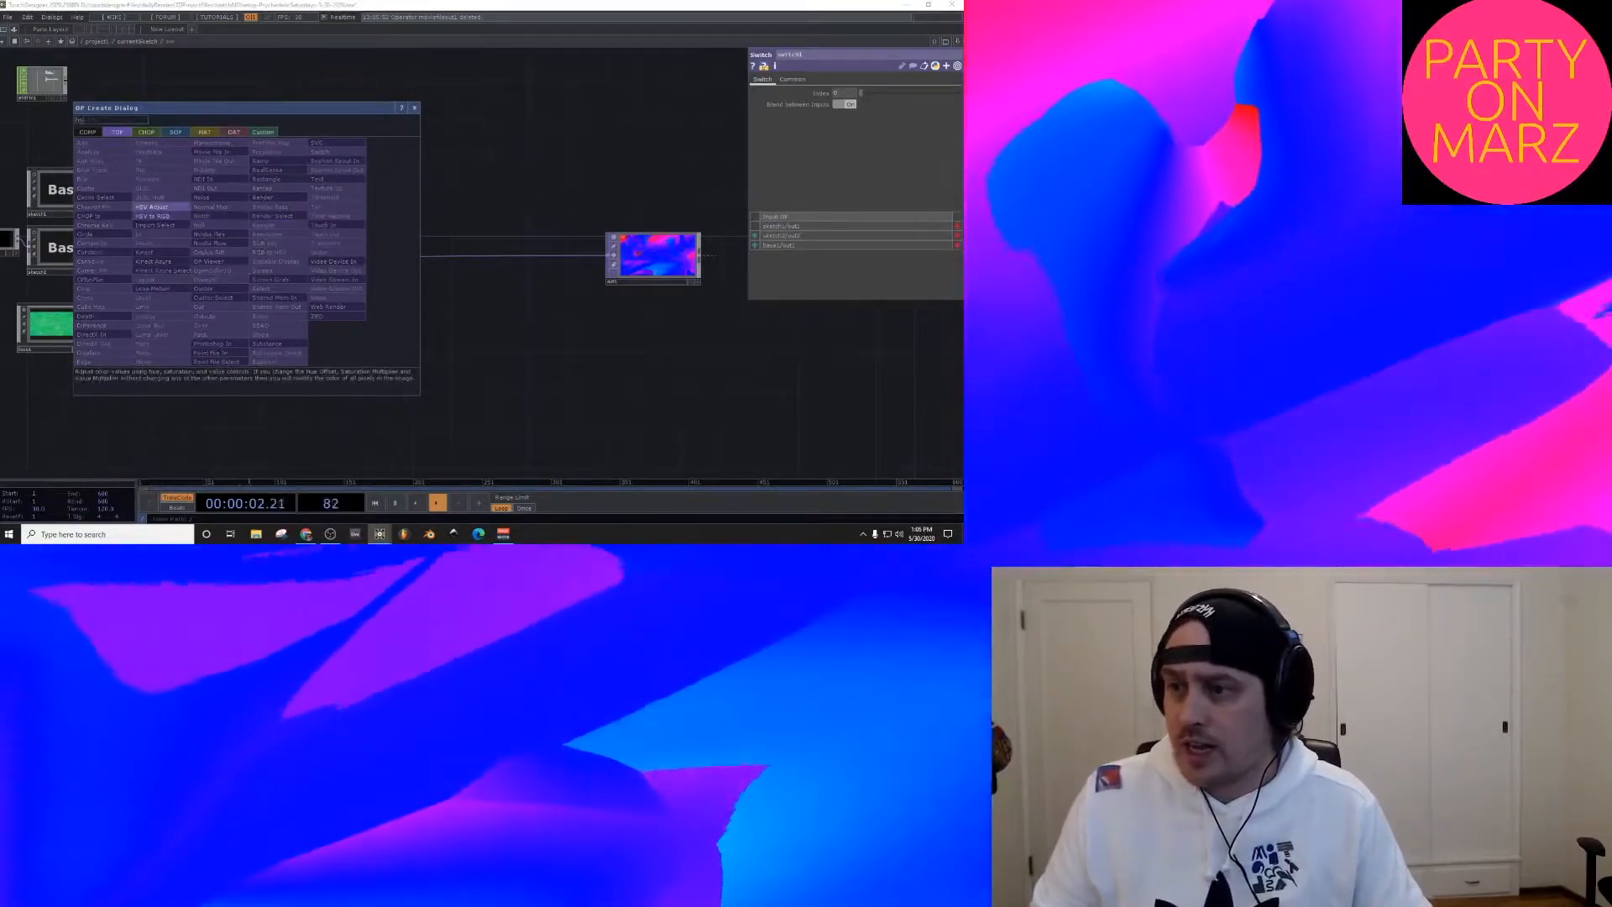
{"action": "key", "text": "Return"}
{"action": "left_click", "coordinate": [535, 259]}
{"action": "scroll", "coordinate": [596, 265], "scroll_direction": "up", "scroll_amount": 5}
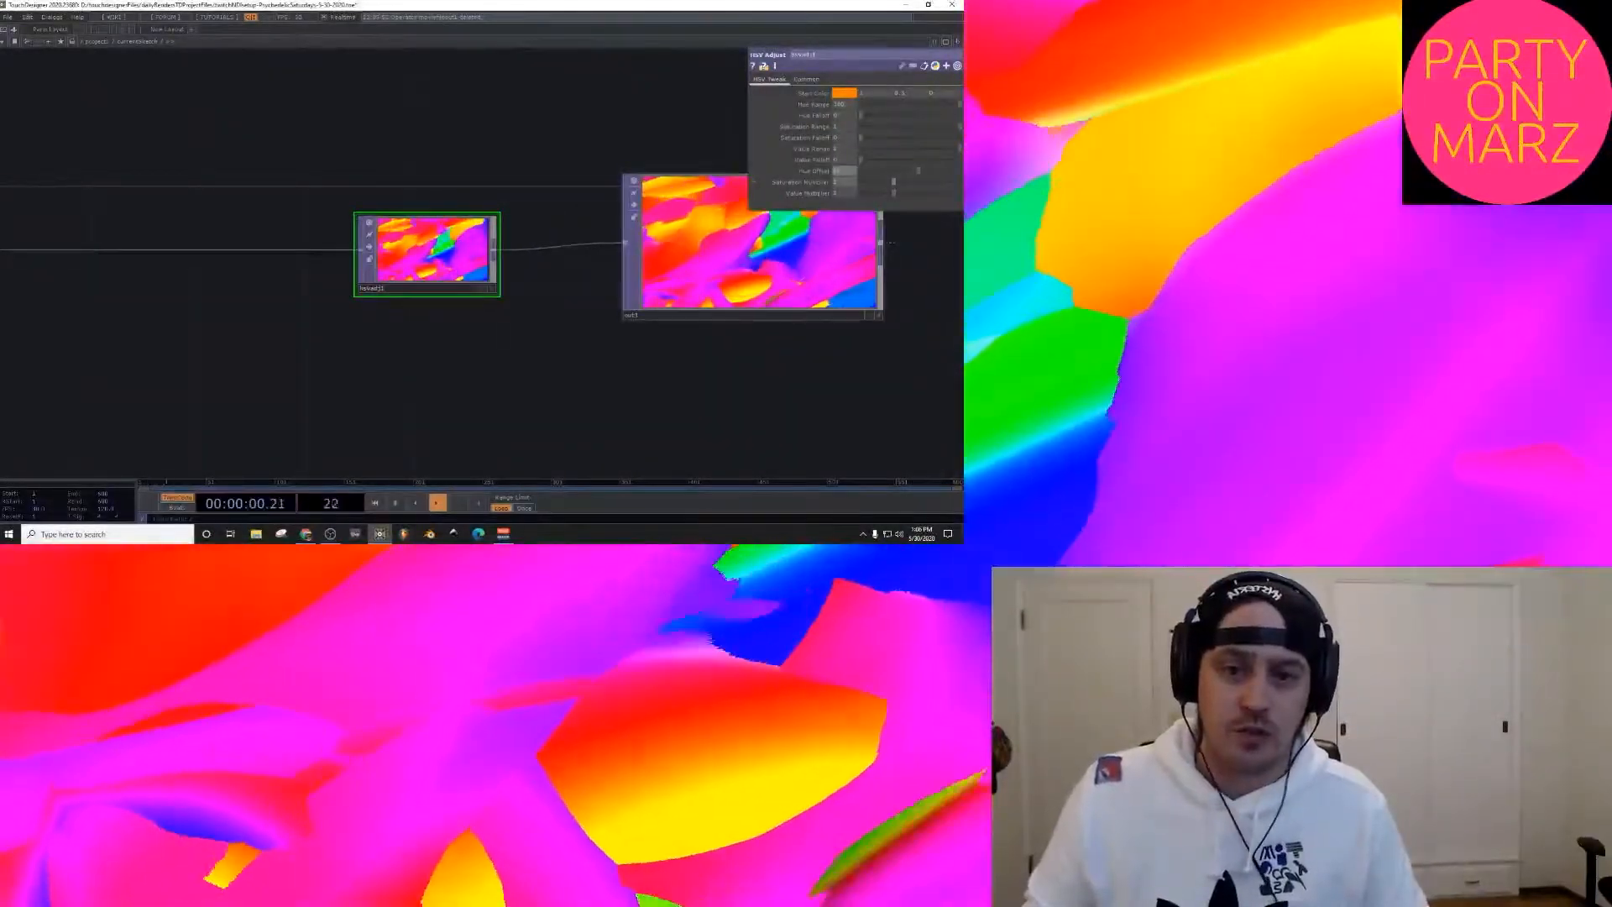
Step: Insert a Channel Mix TOP into the wire between the Switch and the HSV Adjust operator
{"action": "scroll", "coordinate": [509, 270], "scroll_direction": "down", "scroll_amount": 2}
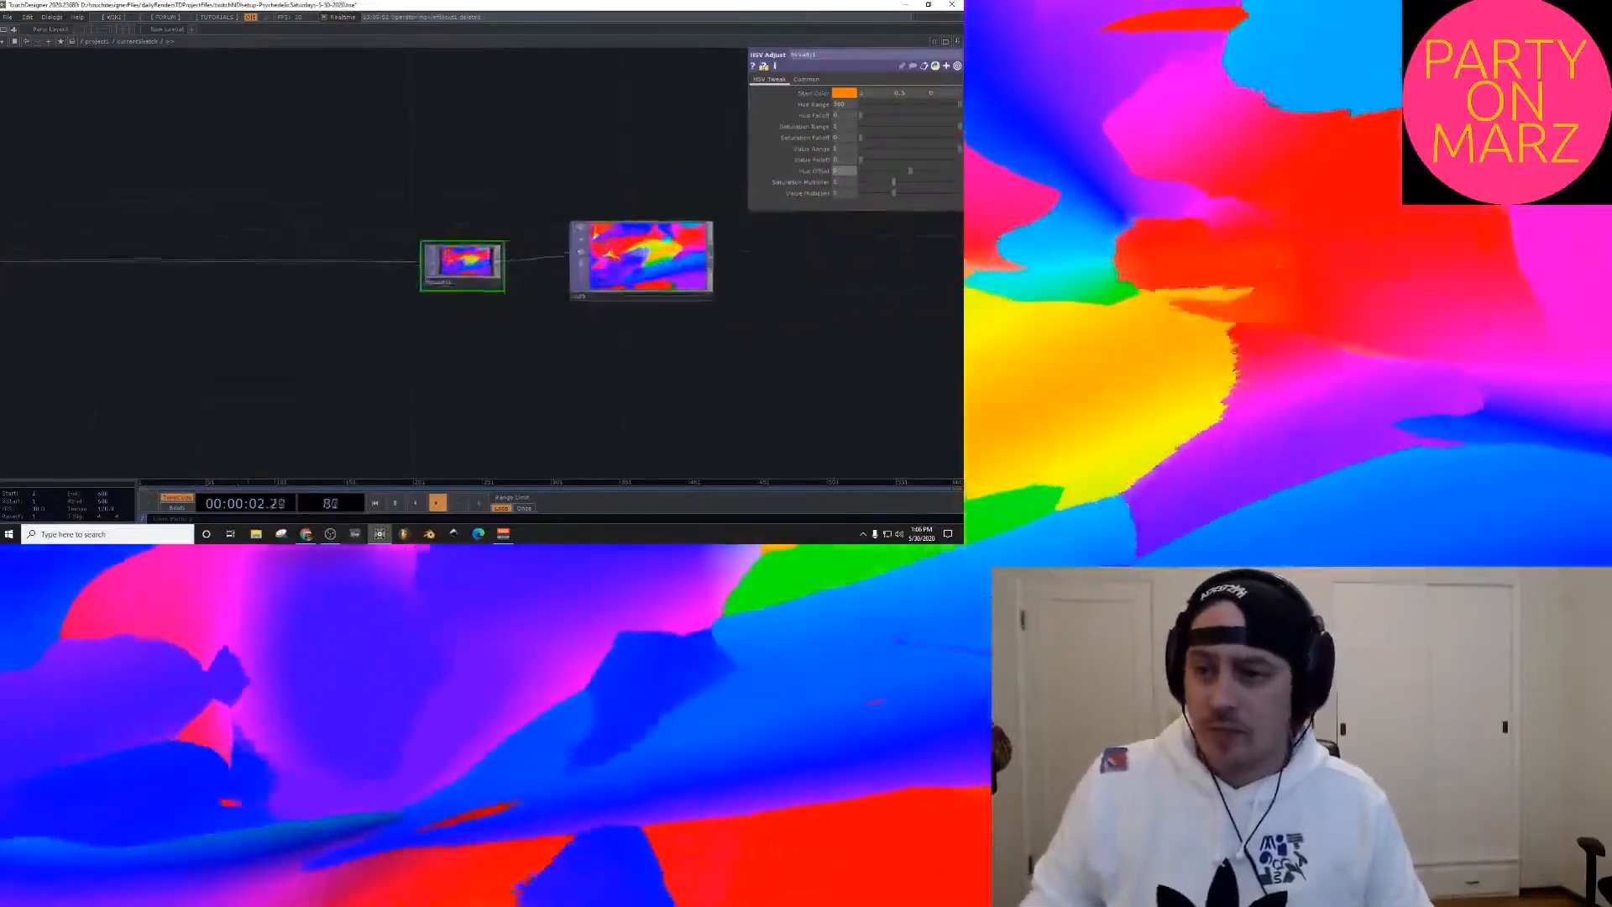
{"action": "scroll", "coordinate": [328, 281], "scroll_direction": "up", "scroll_amount": 1}
{"action": "right_click", "coordinate": [325, 250]}
{"action": "left_click", "coordinate": [307, 249]}
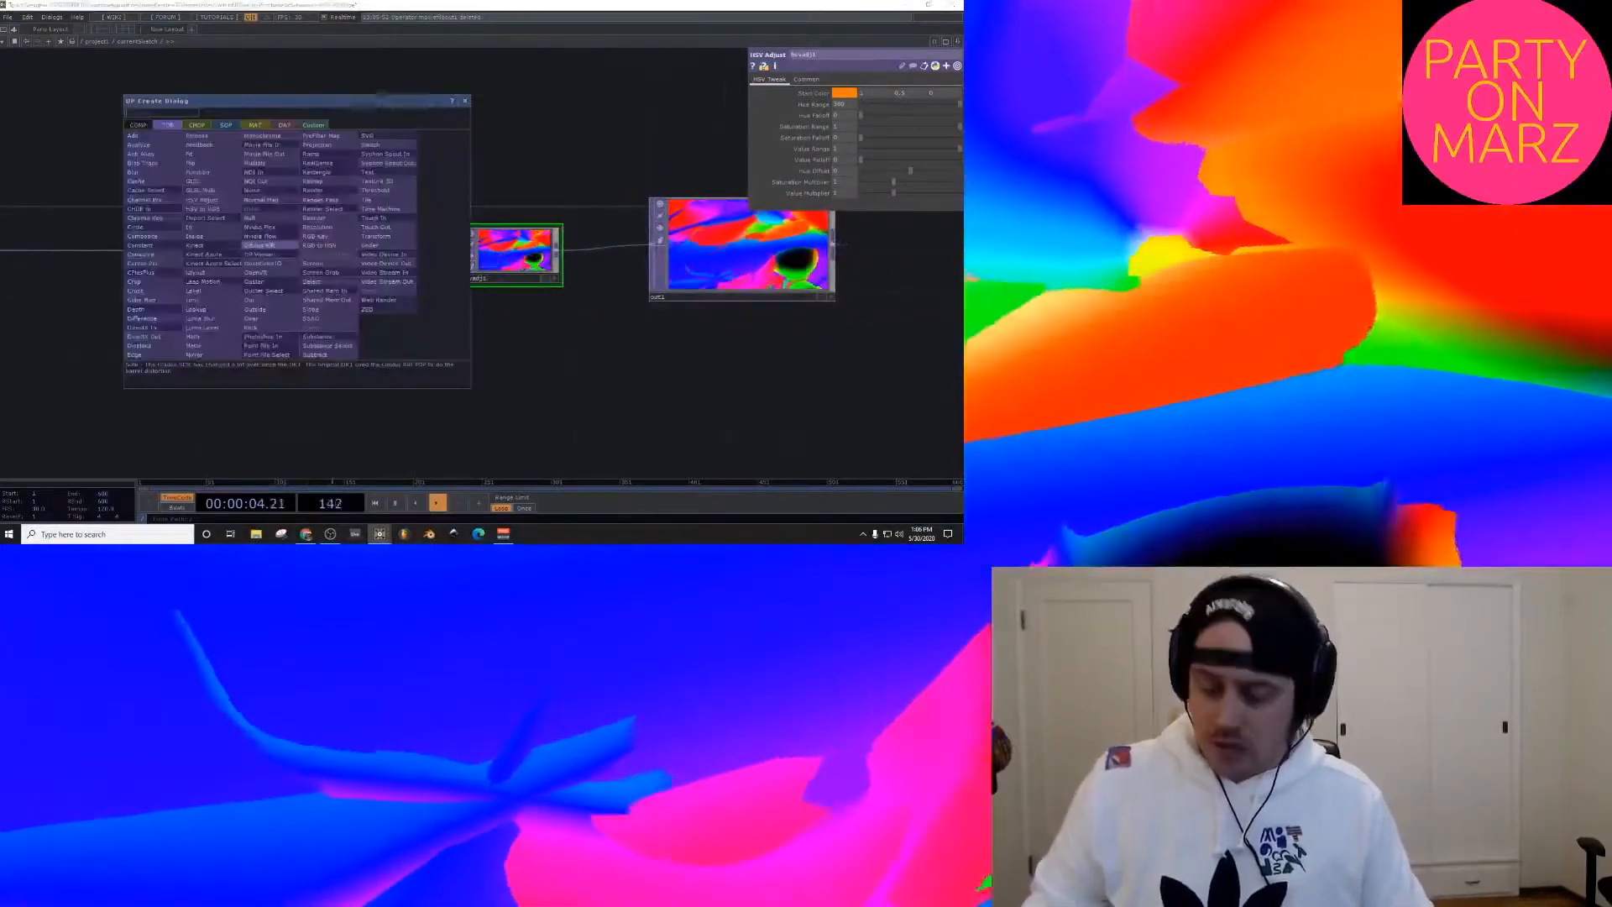
{"action": "left_click", "coordinate": [153, 206]}
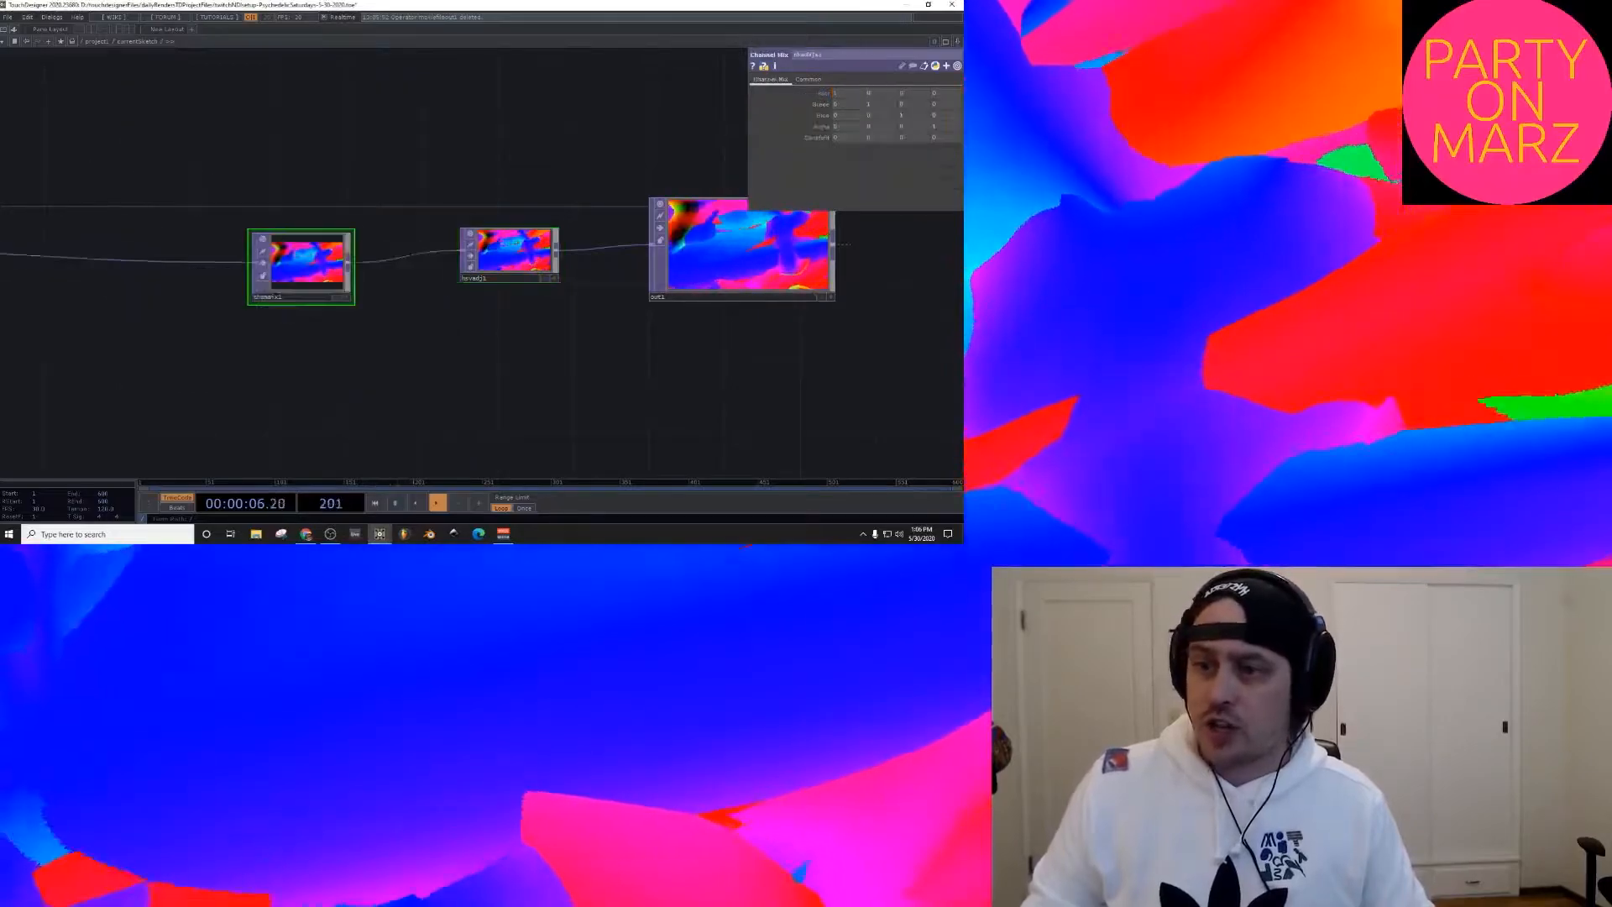
Step: Set the Channel Mix's green-to-green and blue-to-blue values to 0 and check the output image
{"action": "left_click", "coordinate": [300, 274]}
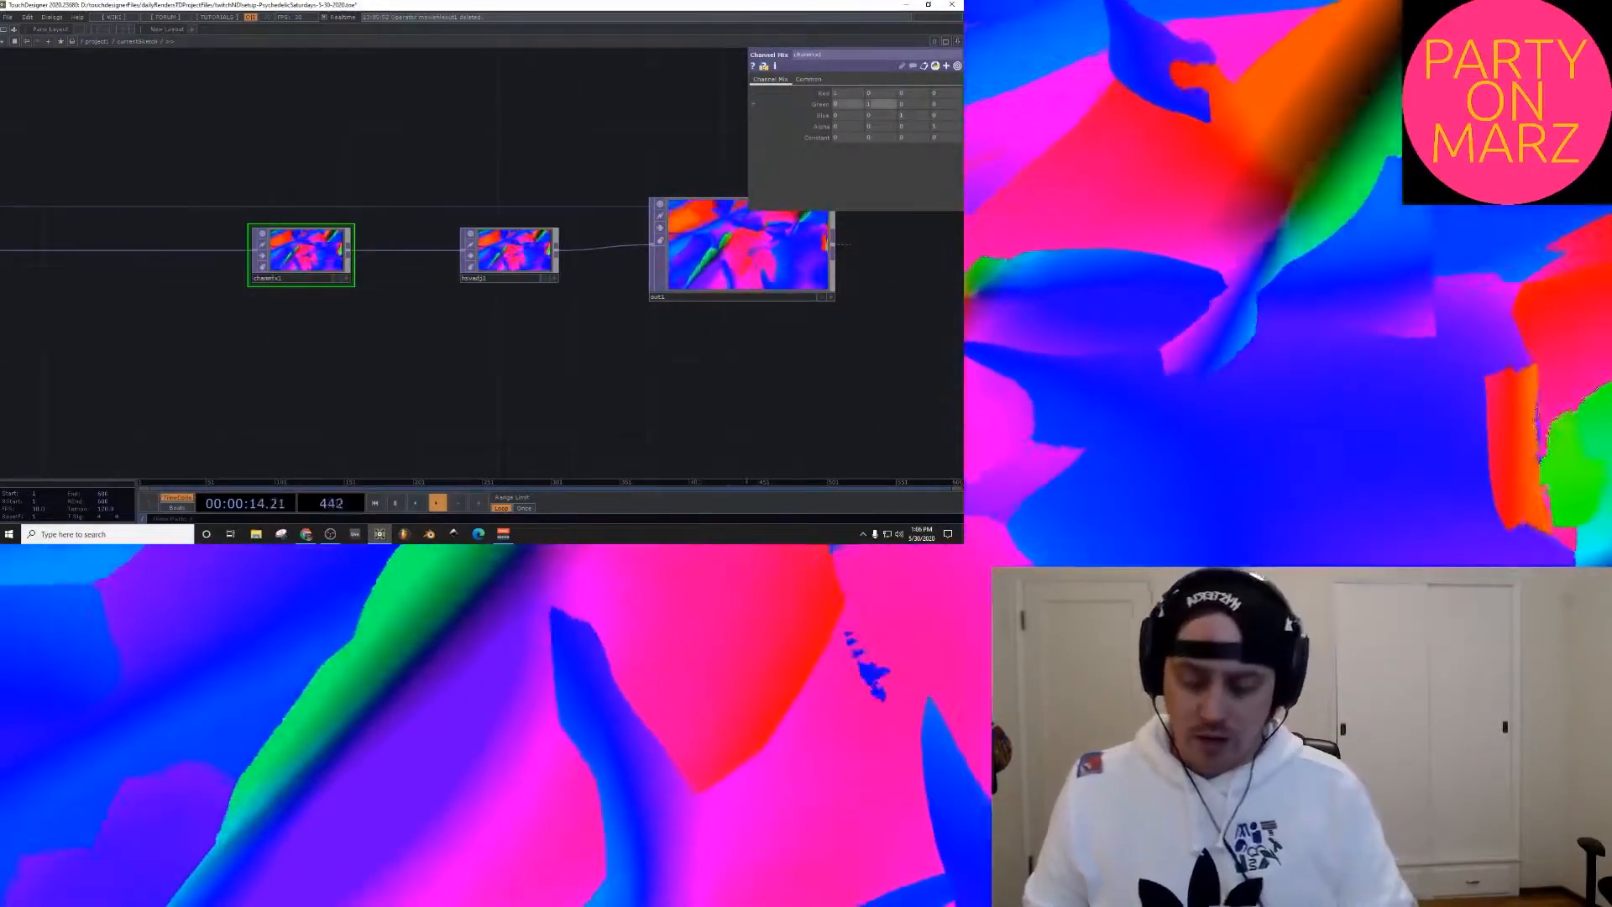
{"action": "type", "text": "0"}
{"action": "left_click", "coordinate": [912, 115]}
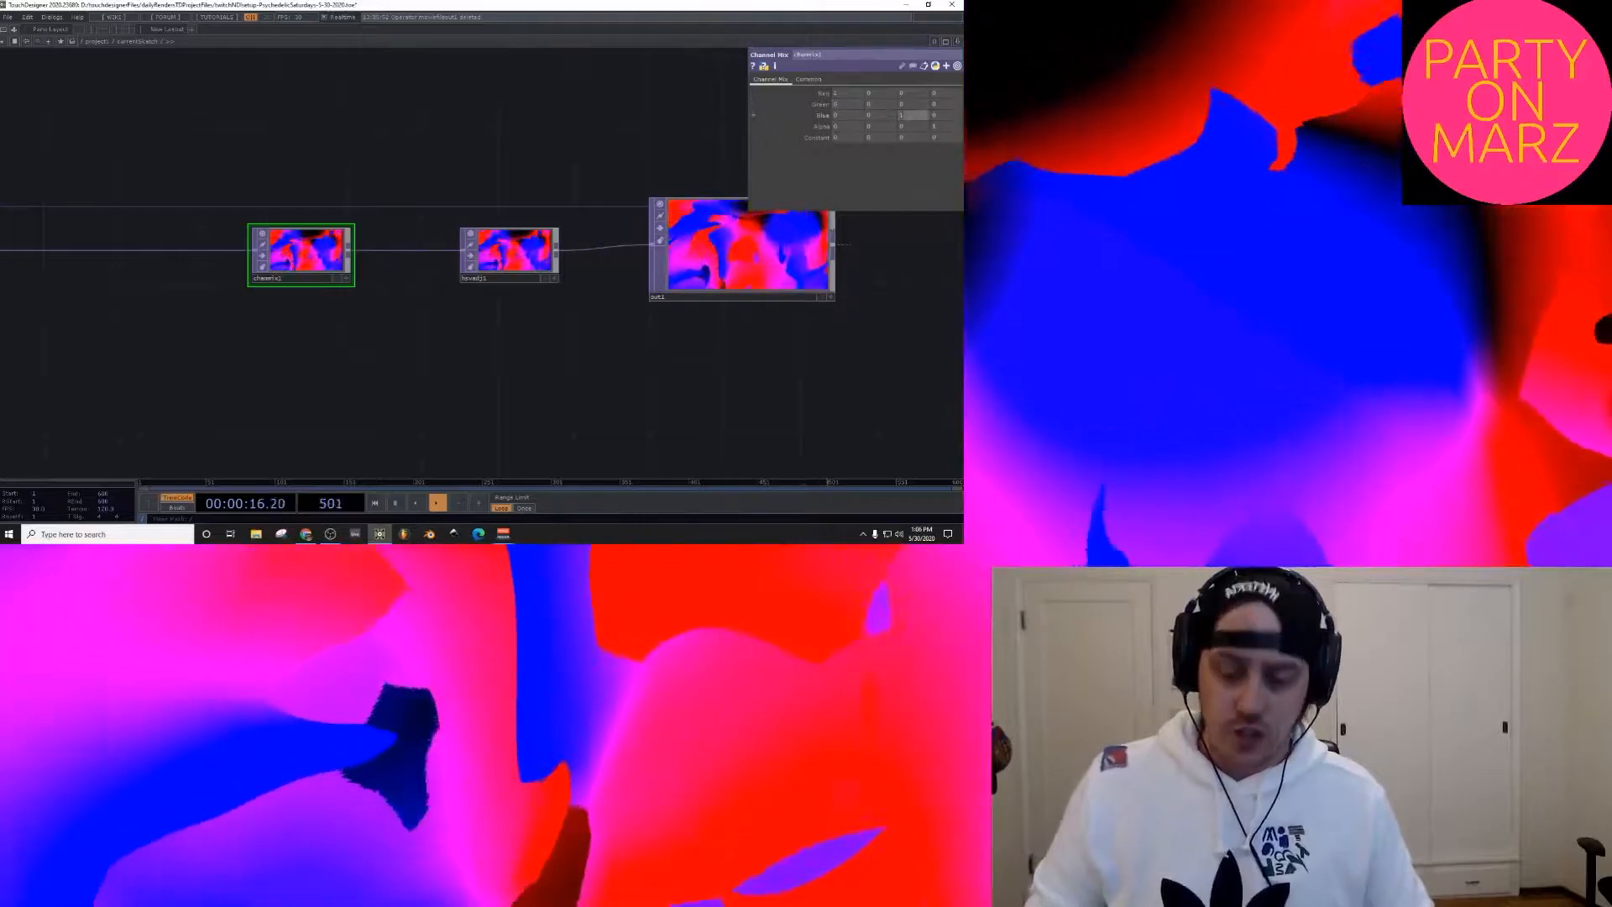
{"action": "type", "text": "0"}
{"action": "key", "text": "Return"}
{"action": "left_click_drag", "start_coordinate": [739, 361], "coordinate": [644, 360]}
{"action": "scroll", "coordinate": [672, 282], "scroll_direction": "up", "scroll_amount": 8}
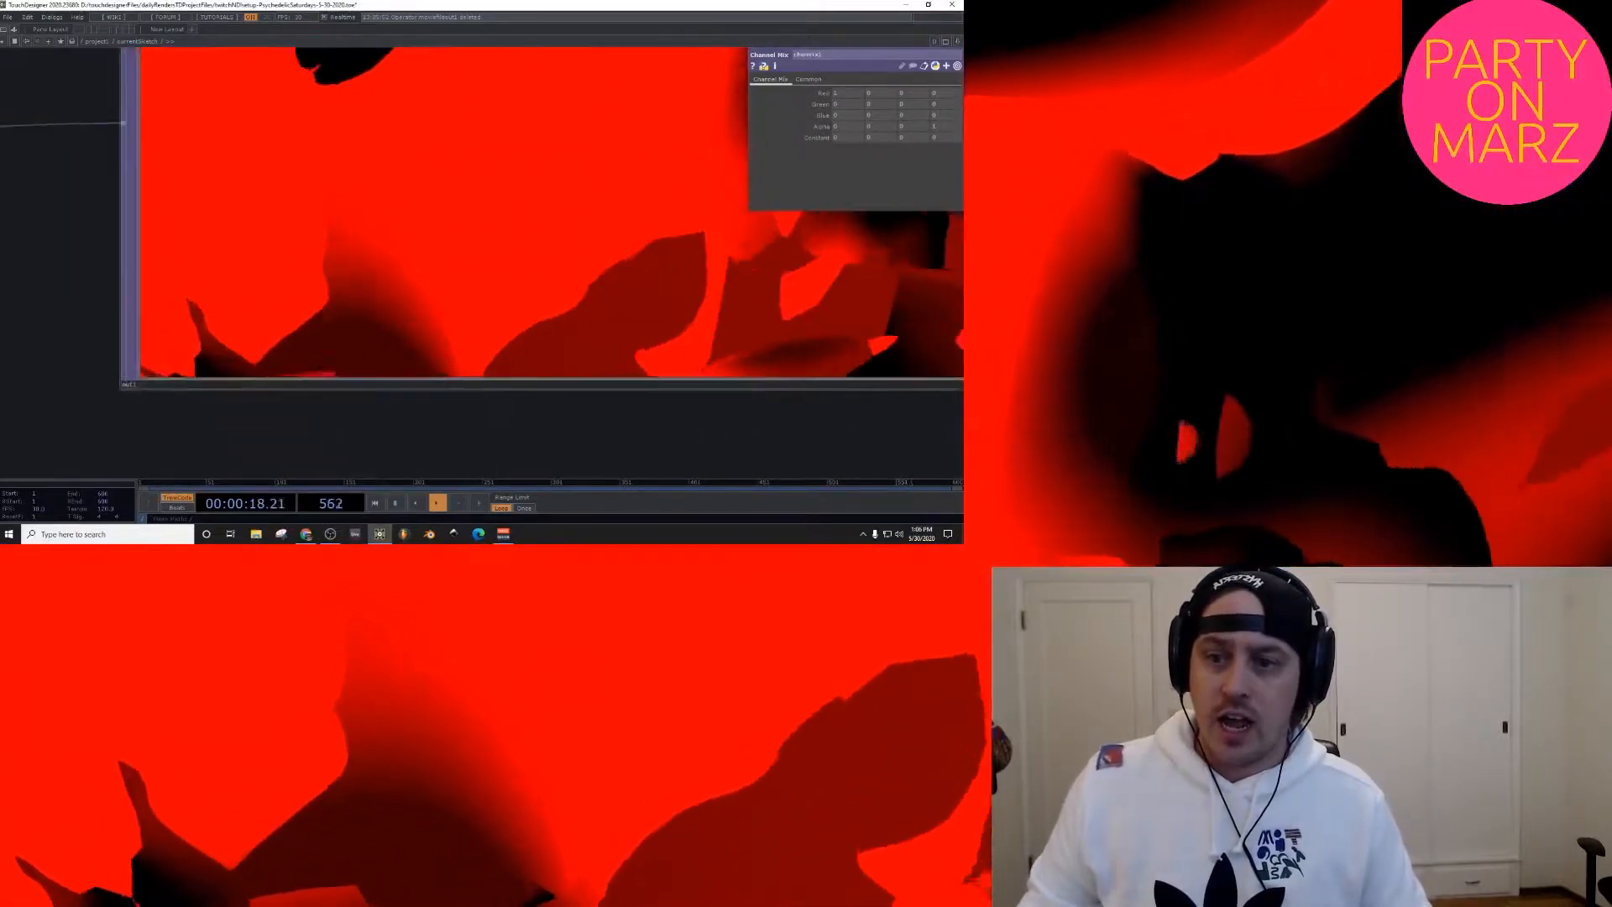
{"action": "scroll", "coordinate": [680, 222], "scroll_direction": "down", "scroll_amount": 6}
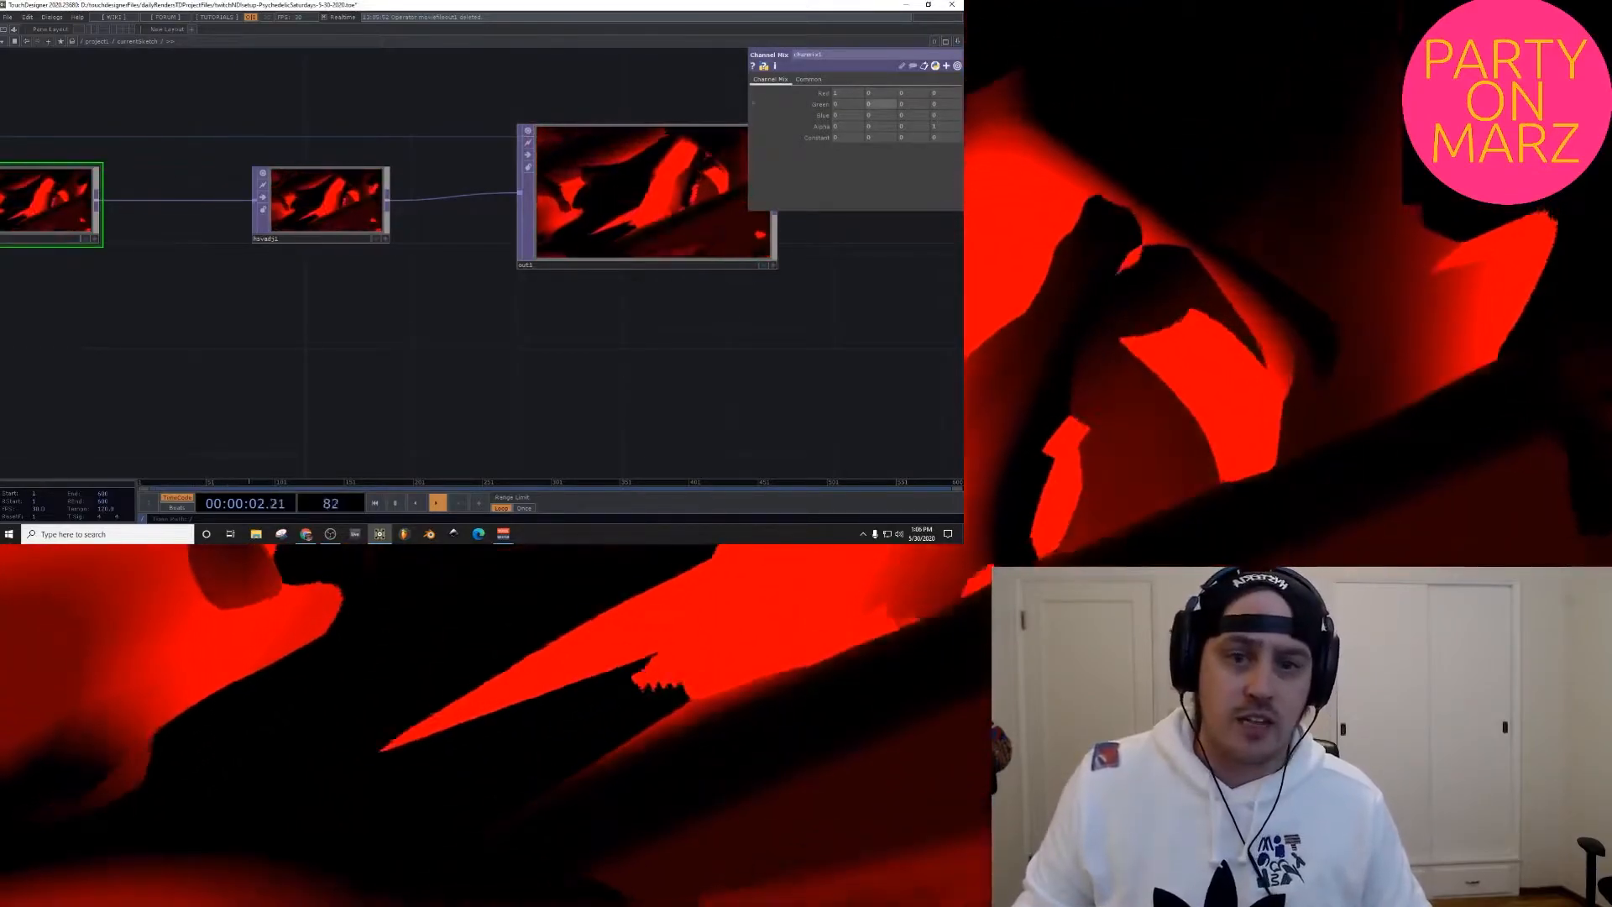
Step: Try other green and blue amounts in the Channel Mix, finishing with both diagonal values set to 1
{"action": "middle_click", "coordinate": [874, 104]}
{"action": "mouse_move", "coordinate": [874, 104]}
{"action": "middle_mouse_down"}
{"action": "mouse_move", "coordinate": [875, 89]}
{"action": "mouse_move", "coordinate": [910, 99]}
{"action": "mouse_move", "coordinate": [873, 94]}
{"action": "middle_mouse_up"}
{"action": "scroll", "coordinate": [623, 254], "scroll_direction": "down", "scroll_amount": 3}
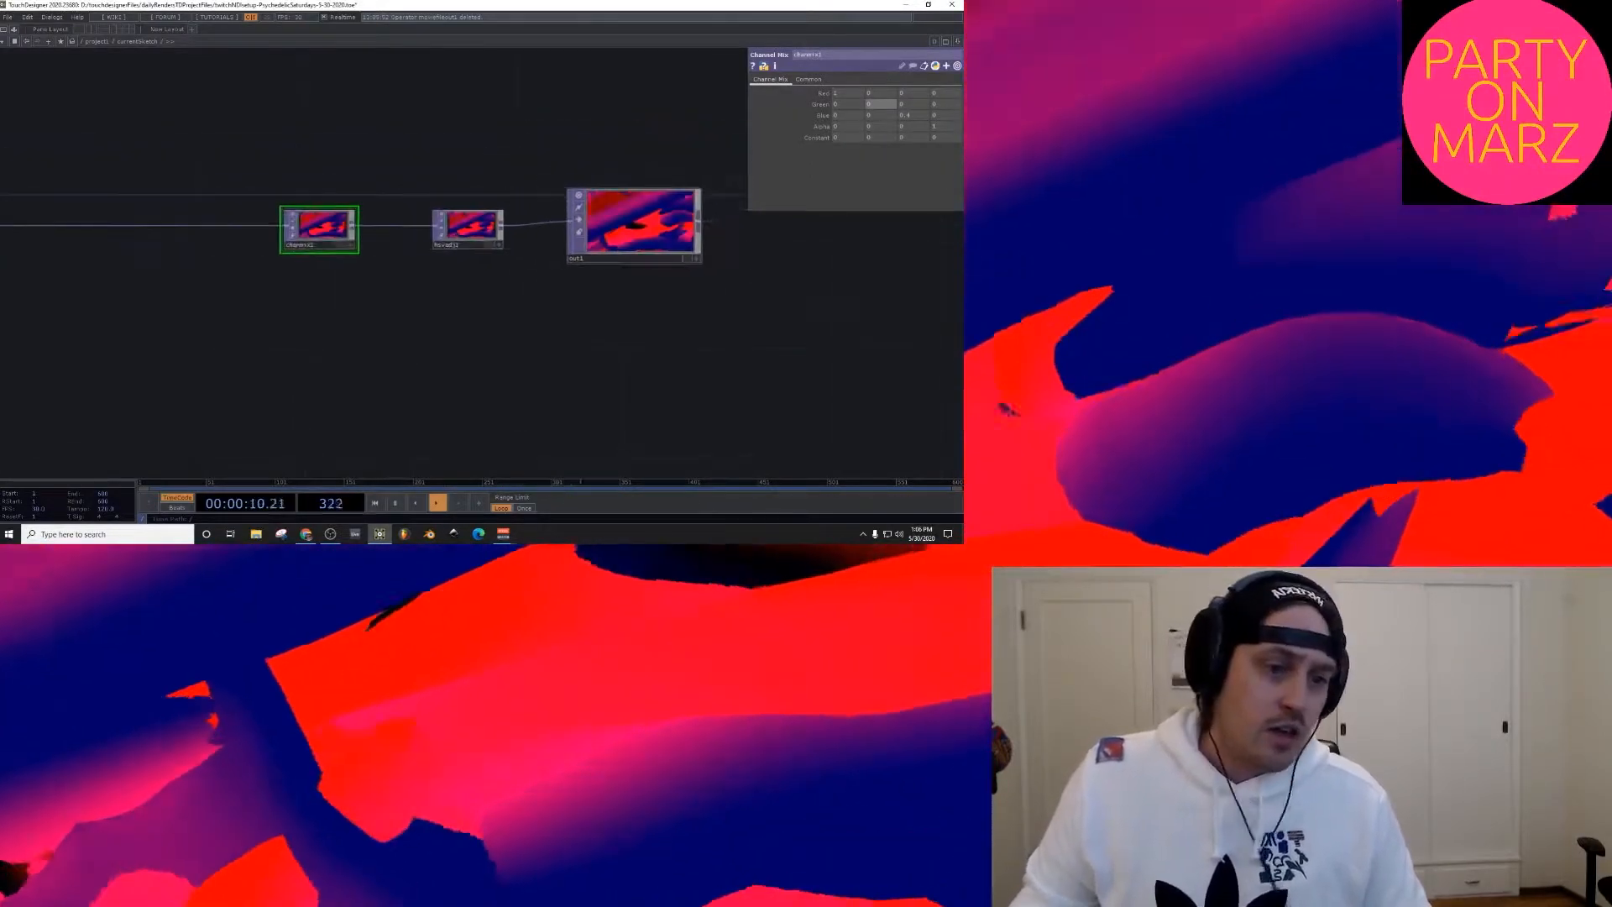
{"action": "type", "text": "1"}
{"action": "left_click", "coordinate": [915, 115]}
{"action": "type", "text": "1"}
{"action": "key", "text": "Return"}
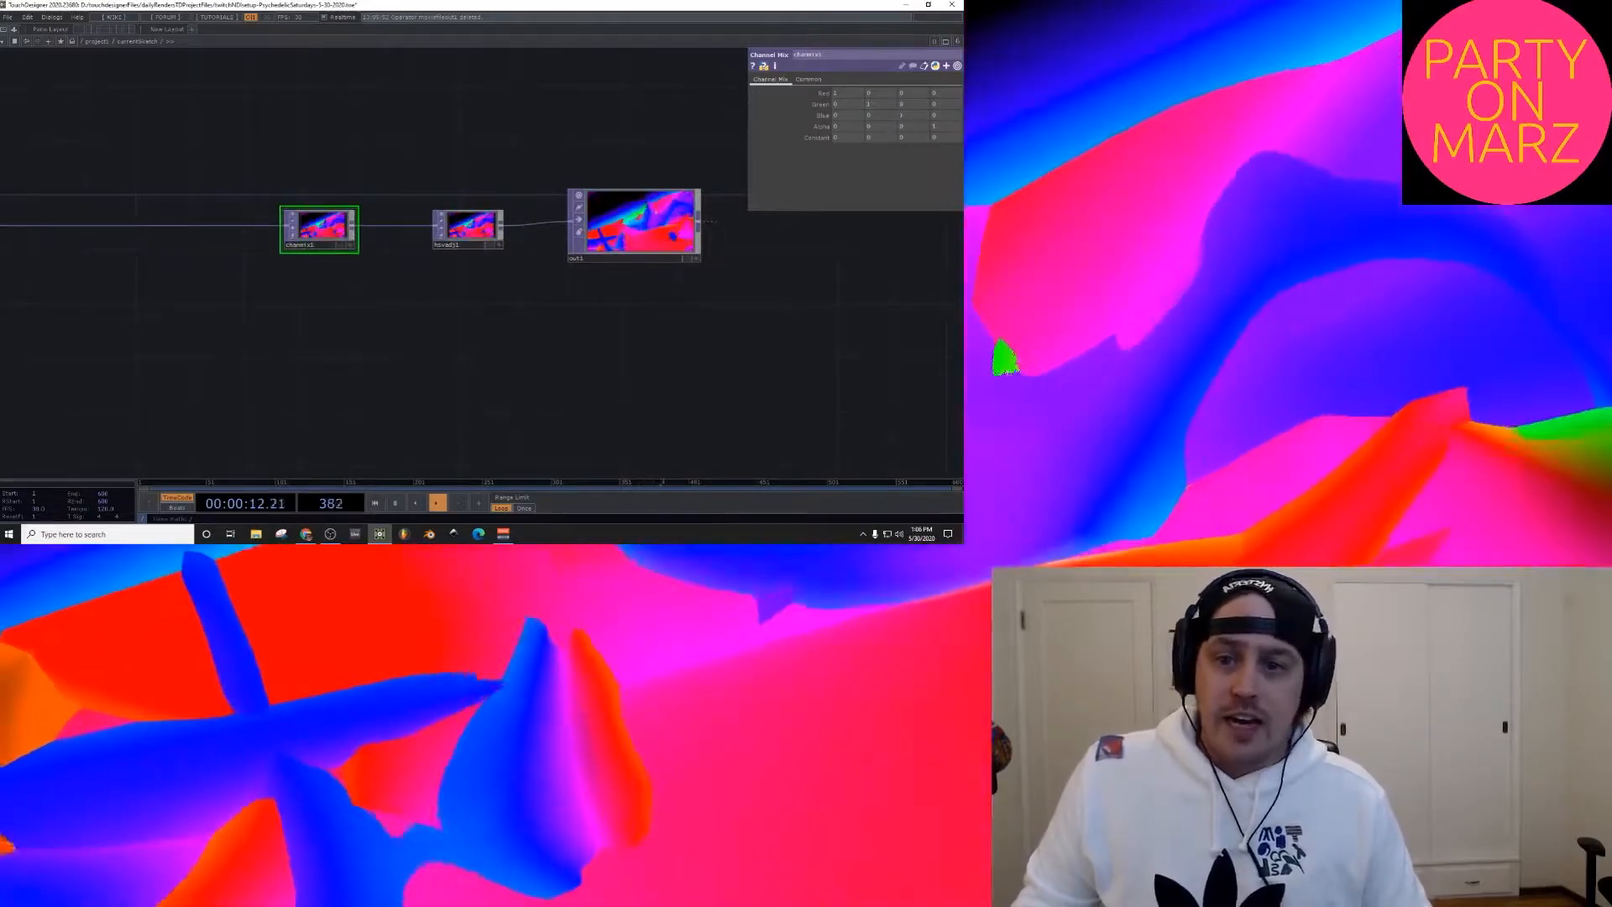
Step: Examine the Switch operator's parameters and the controller channels in the MIDI In CHOP
{"action": "scroll", "coordinate": [287, 216], "scroll_direction": "up", "scroll_amount": 2}
{"action": "left_click_drag", "start_coordinate": [126, 252], "coordinate": [359, 252]}
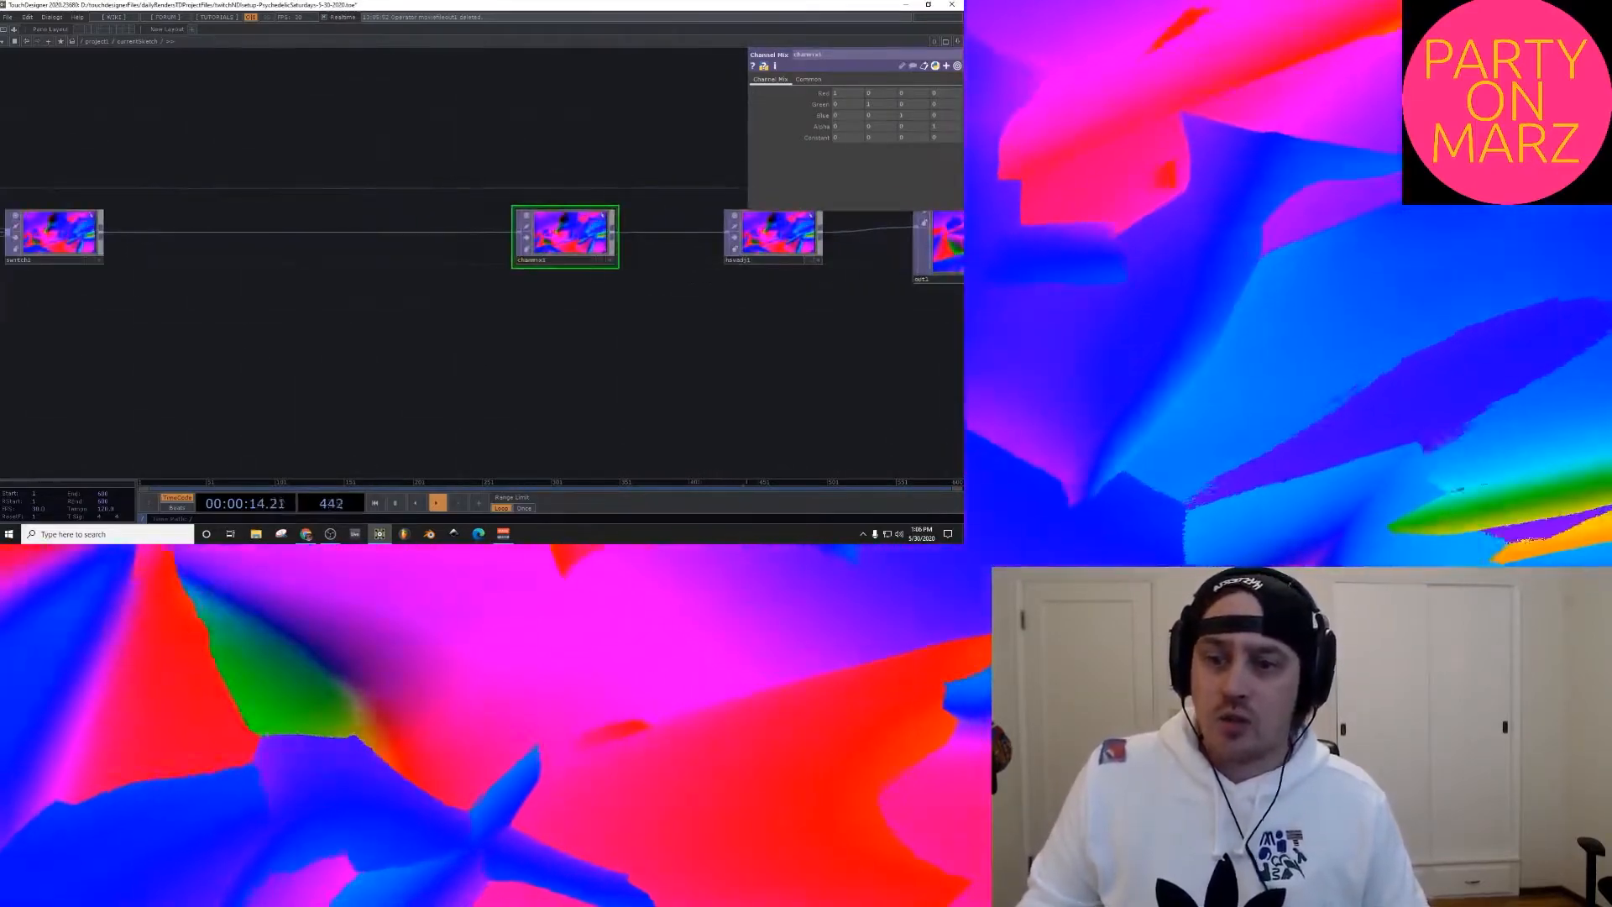
{"action": "scroll", "coordinate": [359, 239], "scroll_direction": "down", "scroll_amount": 2}
{"action": "scroll", "coordinate": [251, 228], "scroll_direction": "up", "scroll_amount": 4}
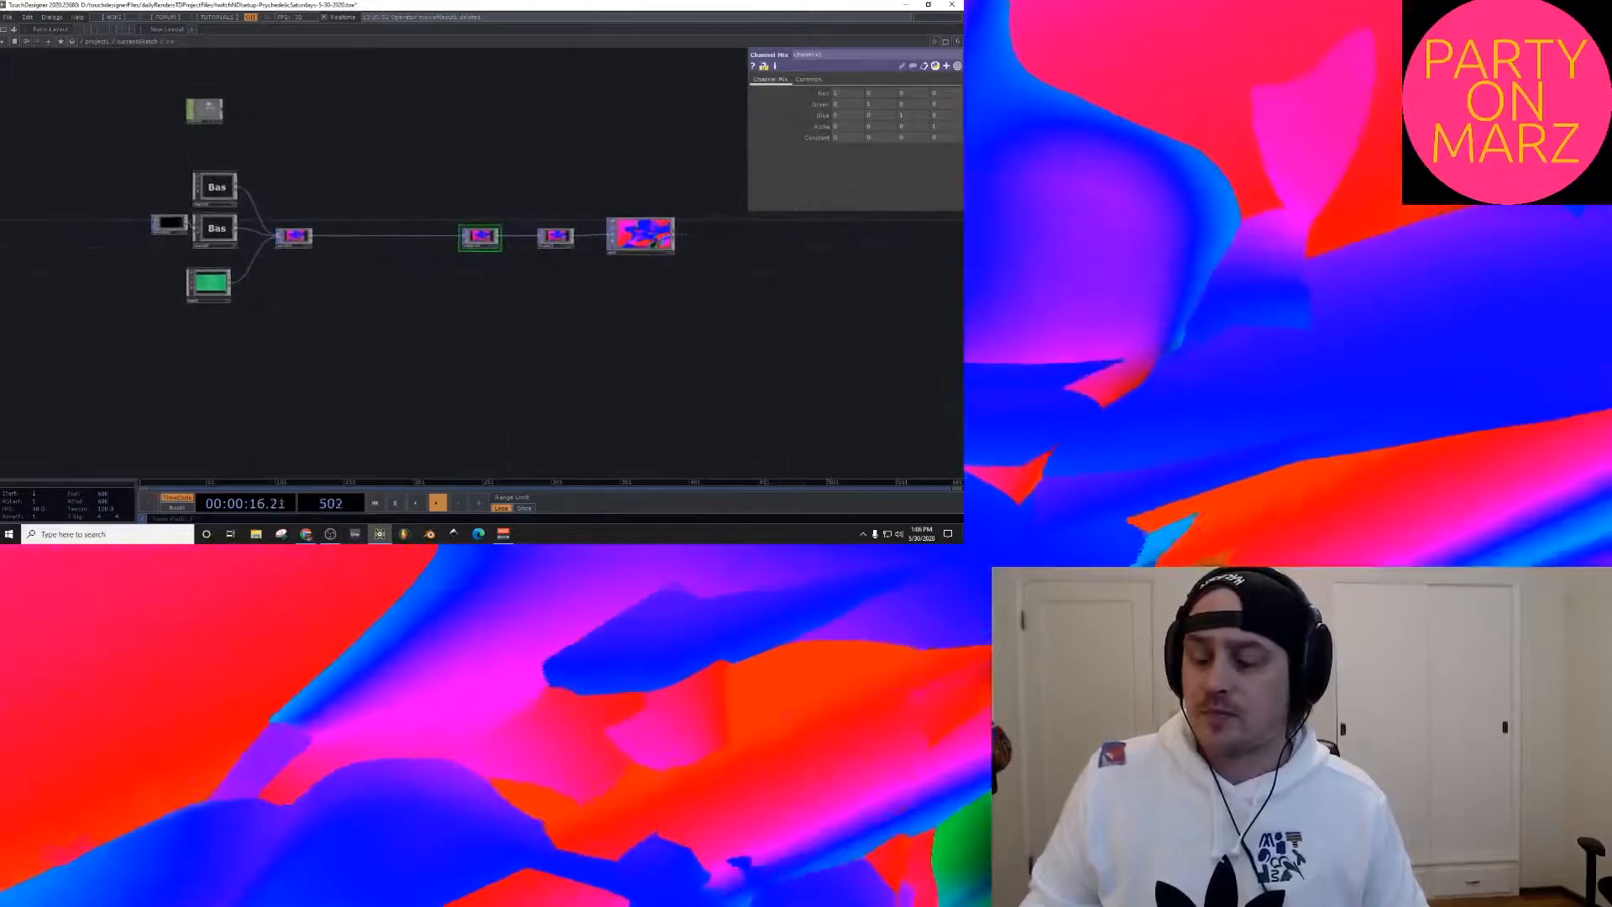
{"action": "left_click", "coordinate": [273, 237]}
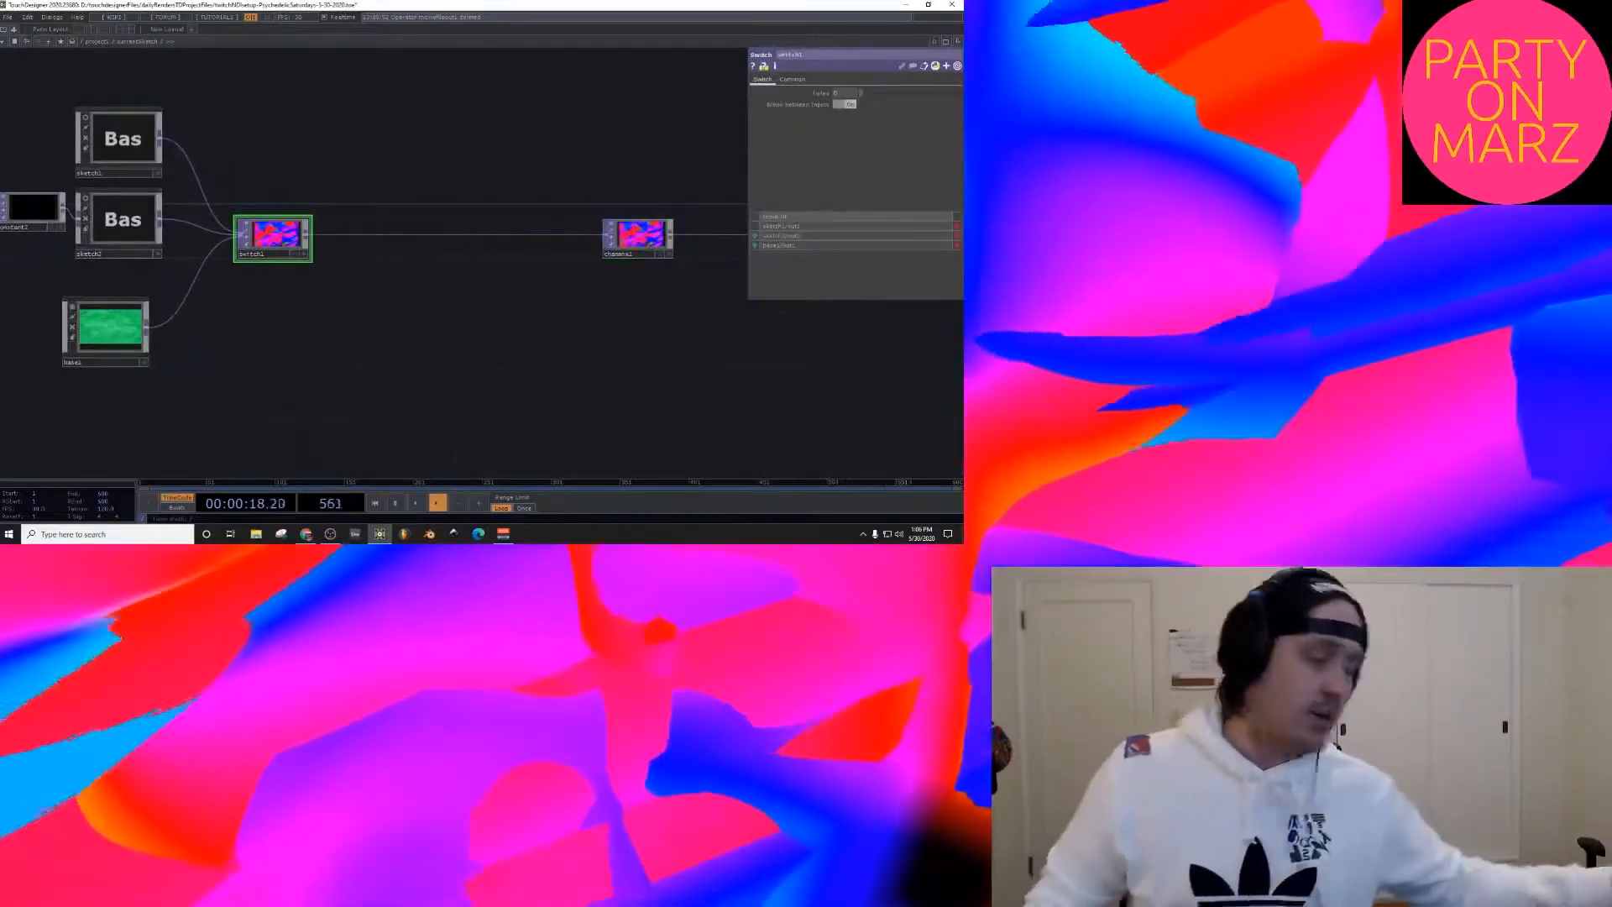
{"action": "left_click_drag", "start_coordinate": [277, 172], "coordinate": [684, 371]}
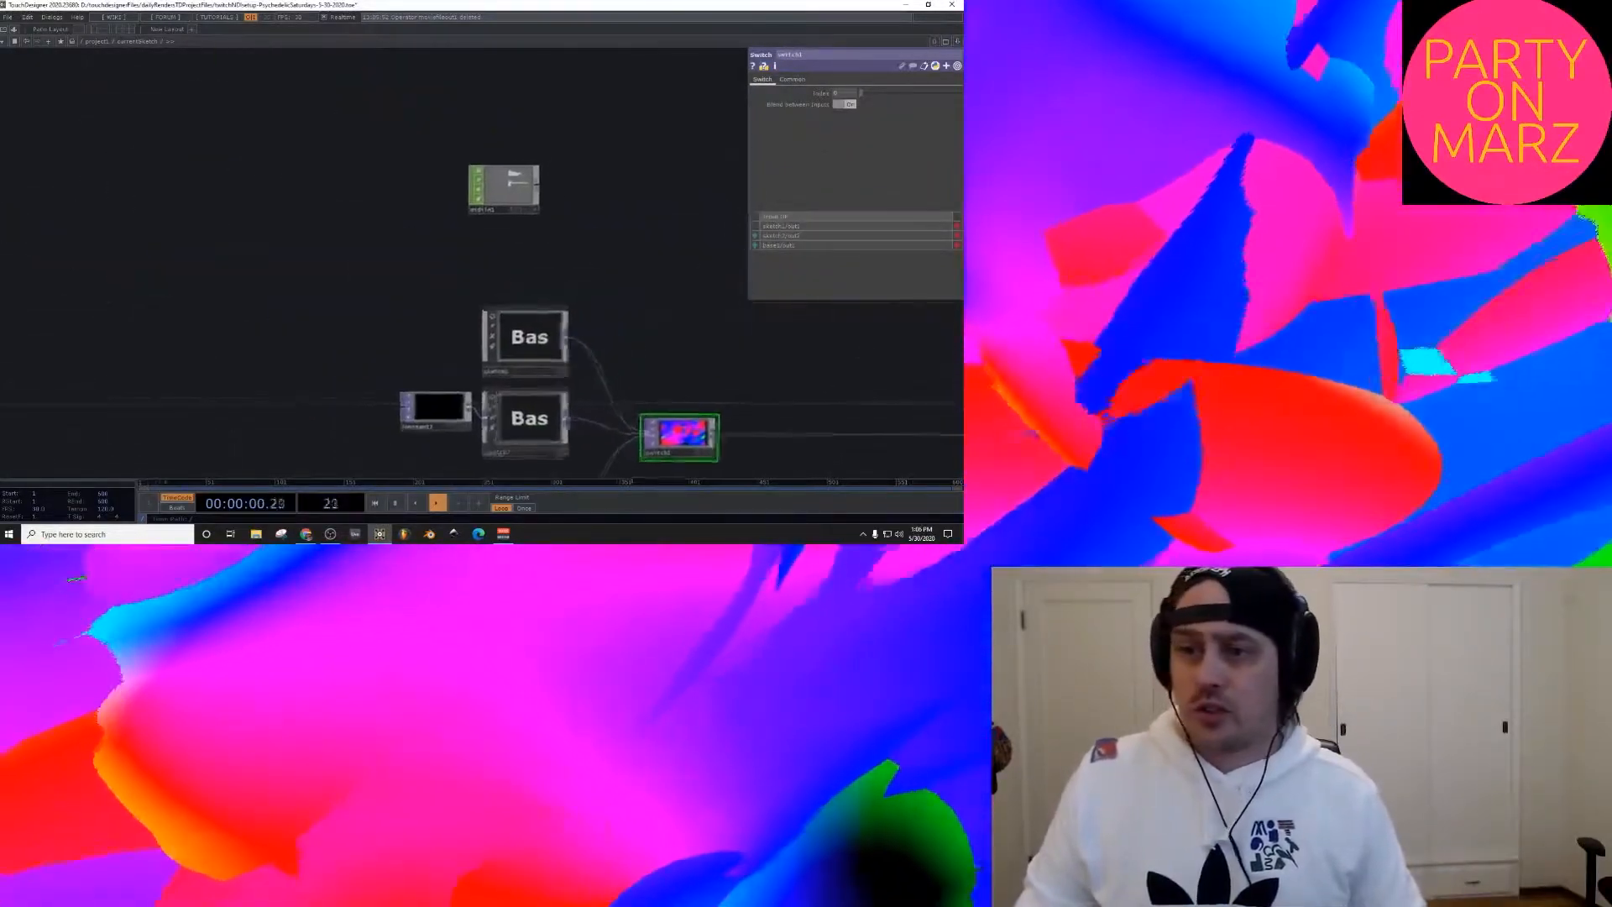
{"action": "scroll", "coordinate": [521, 174], "scroll_direction": "up", "scroll_amount": 7}
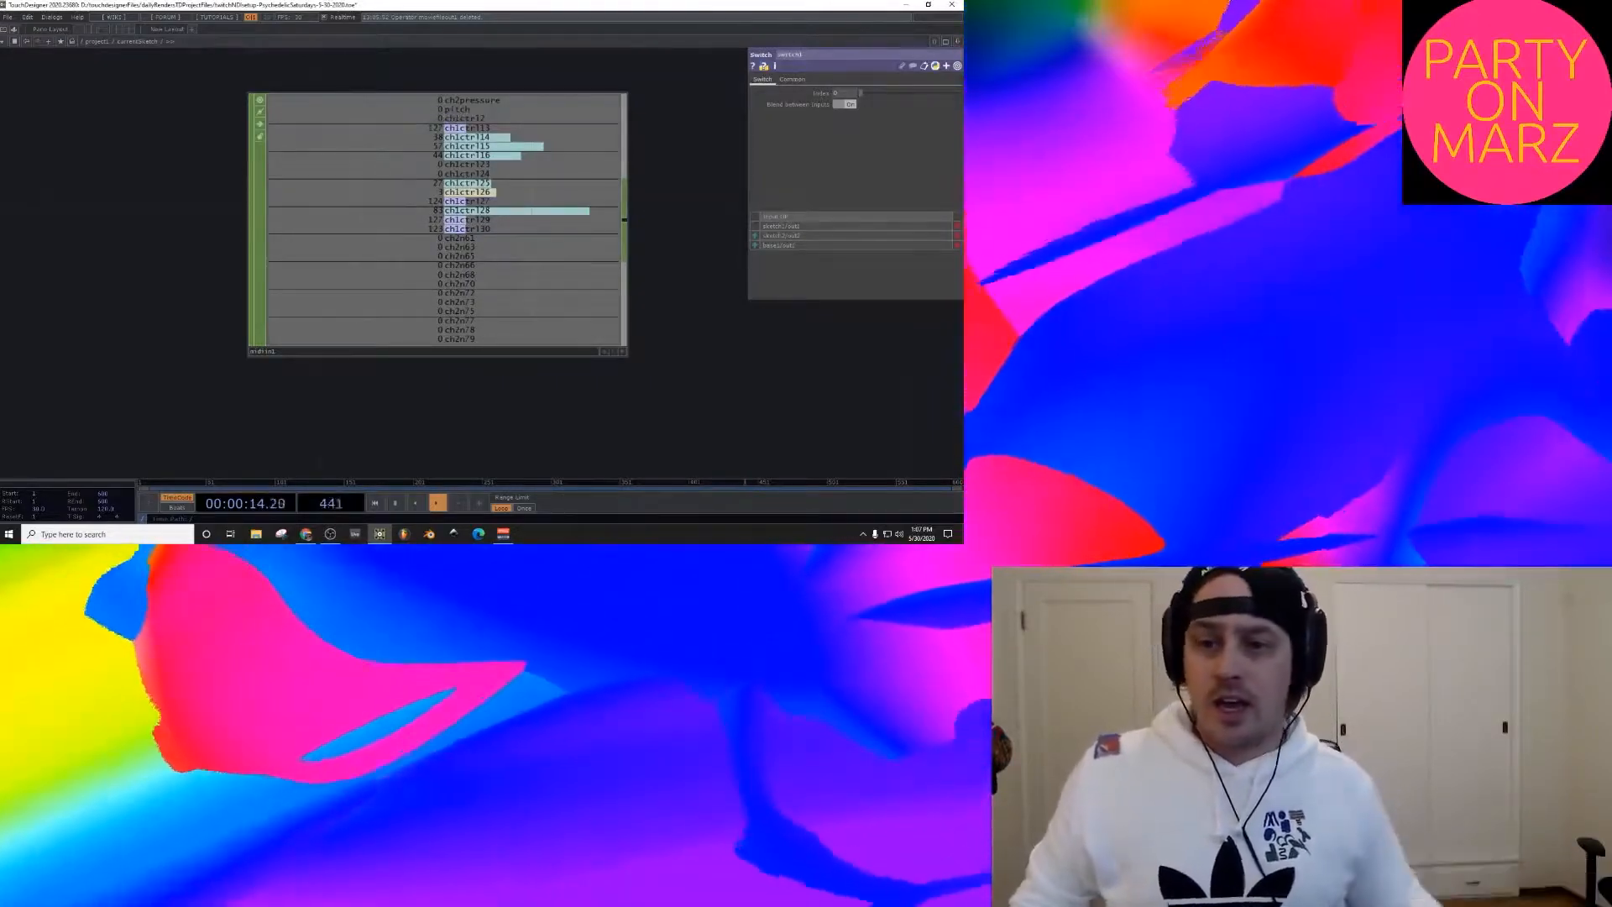
{"action": "scroll", "coordinate": [513, 116], "scroll_direction": "down", "scroll_amount": 4}
{"action": "left_click_drag", "start_coordinate": [579, 302], "coordinate": [428, 173]}
{"action": "scroll", "coordinate": [428, 172], "scroll_direction": "down", "scroll_amount": 1}
{"action": "left_click_drag", "start_coordinate": [632, 384], "coordinate": [546, 269]}
{"action": "scroll", "coordinate": [546, 268], "scroll_direction": "down", "scroll_amount": 1}
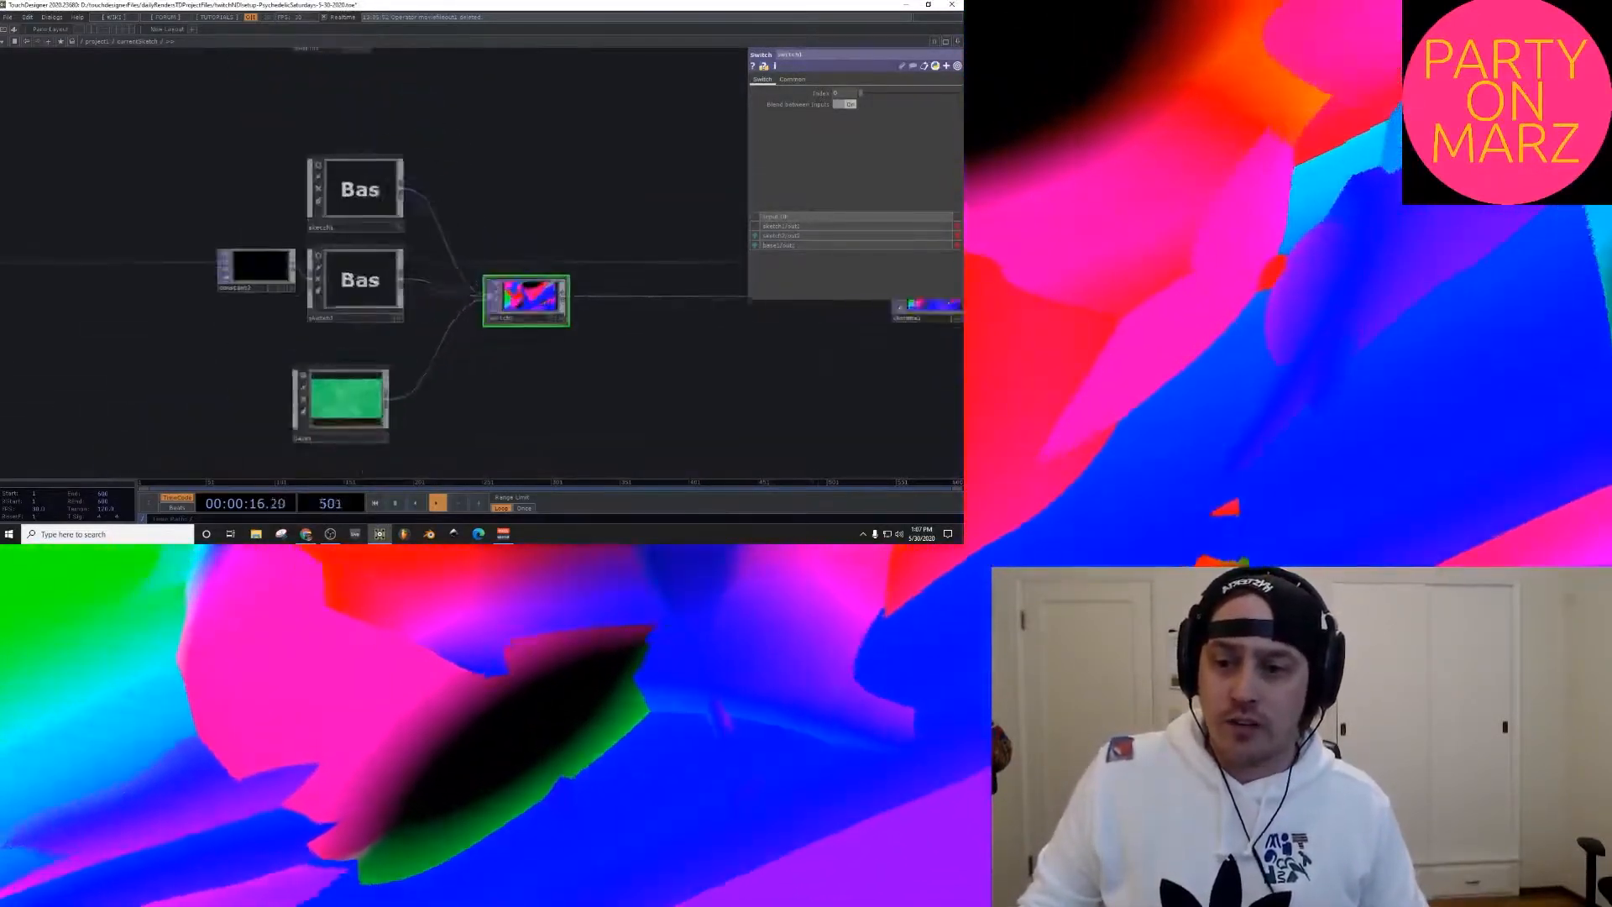
{"action": "scroll", "coordinate": [546, 269], "scroll_direction": "up", "scroll_amount": 1}
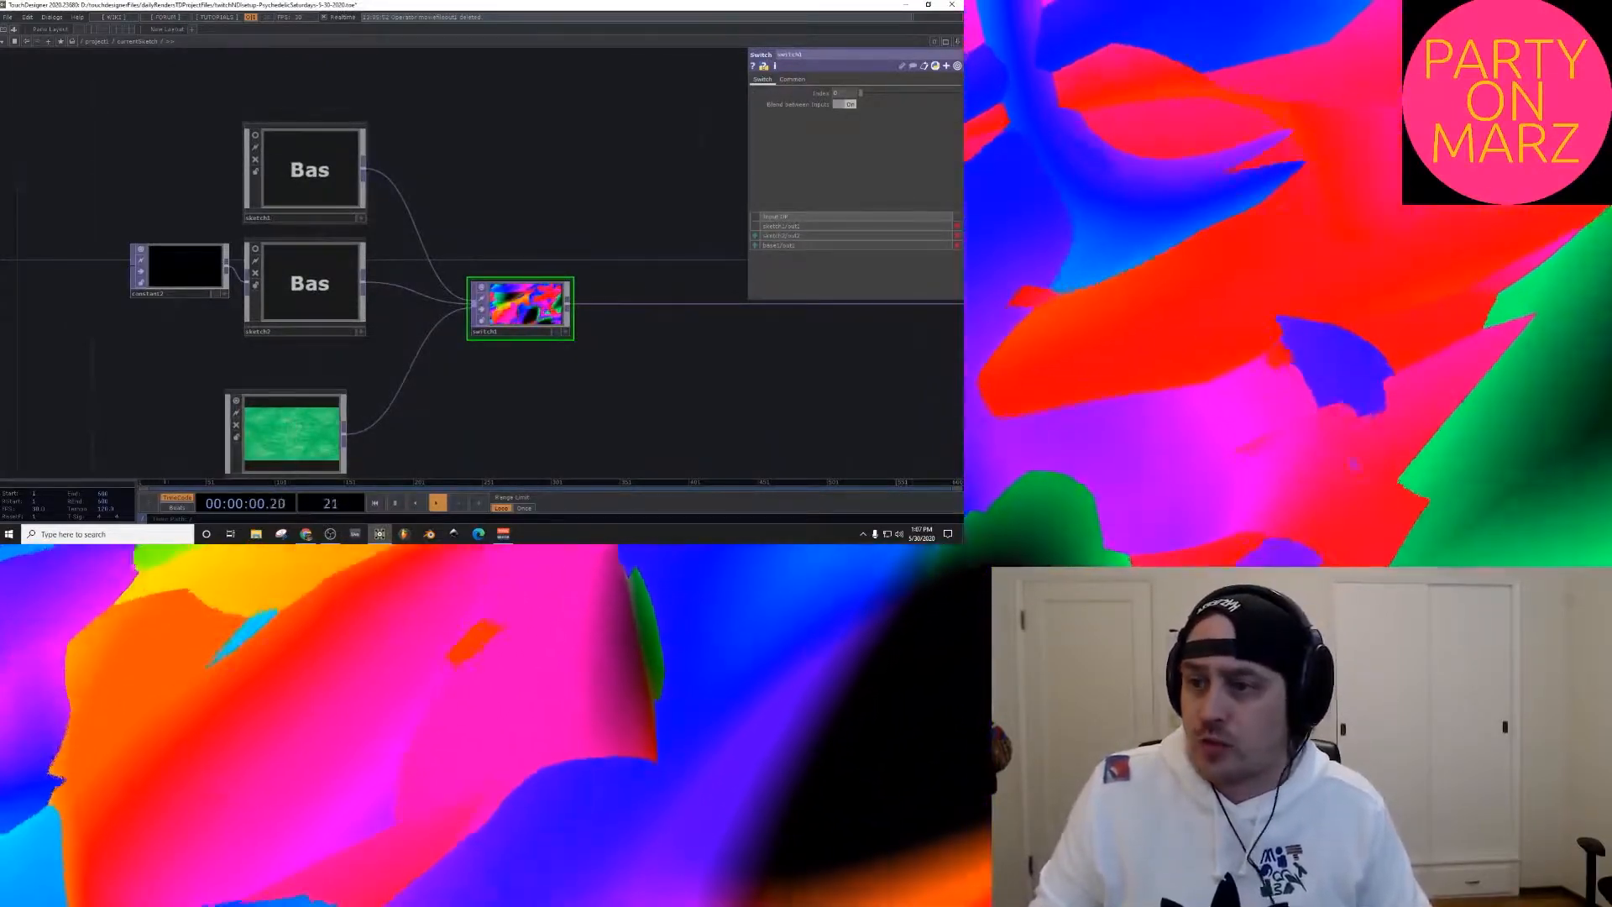
Step: Look through the networks inside the upper and middle base components, returning to the parent network after each
{"action": "left_click", "coordinate": [323, 185]}
{"action": "key", "text": "i"}
{"action": "scroll", "coordinate": [400, 277], "scroll_direction": "up", "scroll_amount": 5}
{"action": "scroll", "coordinate": [409, 234], "scroll_direction": "up", "scroll_amount": 6}
{"action": "scroll", "coordinate": [420, 191], "scroll_direction": "down", "scroll_amount": 12}
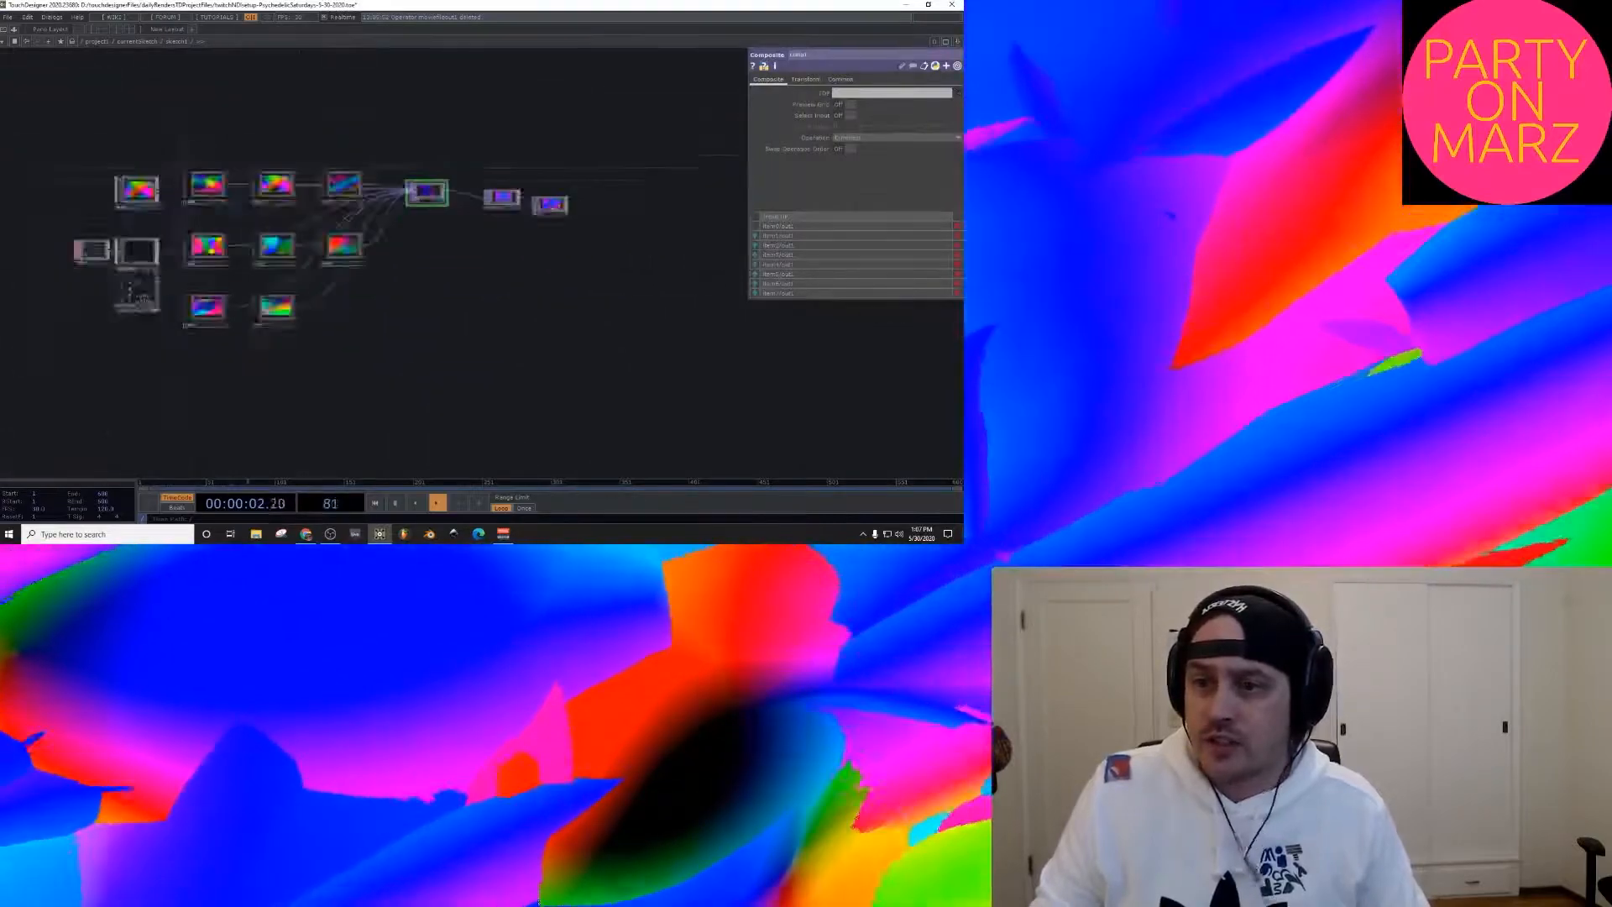
{"action": "scroll", "coordinate": [421, 191], "scroll_direction": "up", "scroll_amount": 1}
{"action": "scroll", "coordinate": [421, 191], "scroll_direction": "up", "scroll_amount": 3}
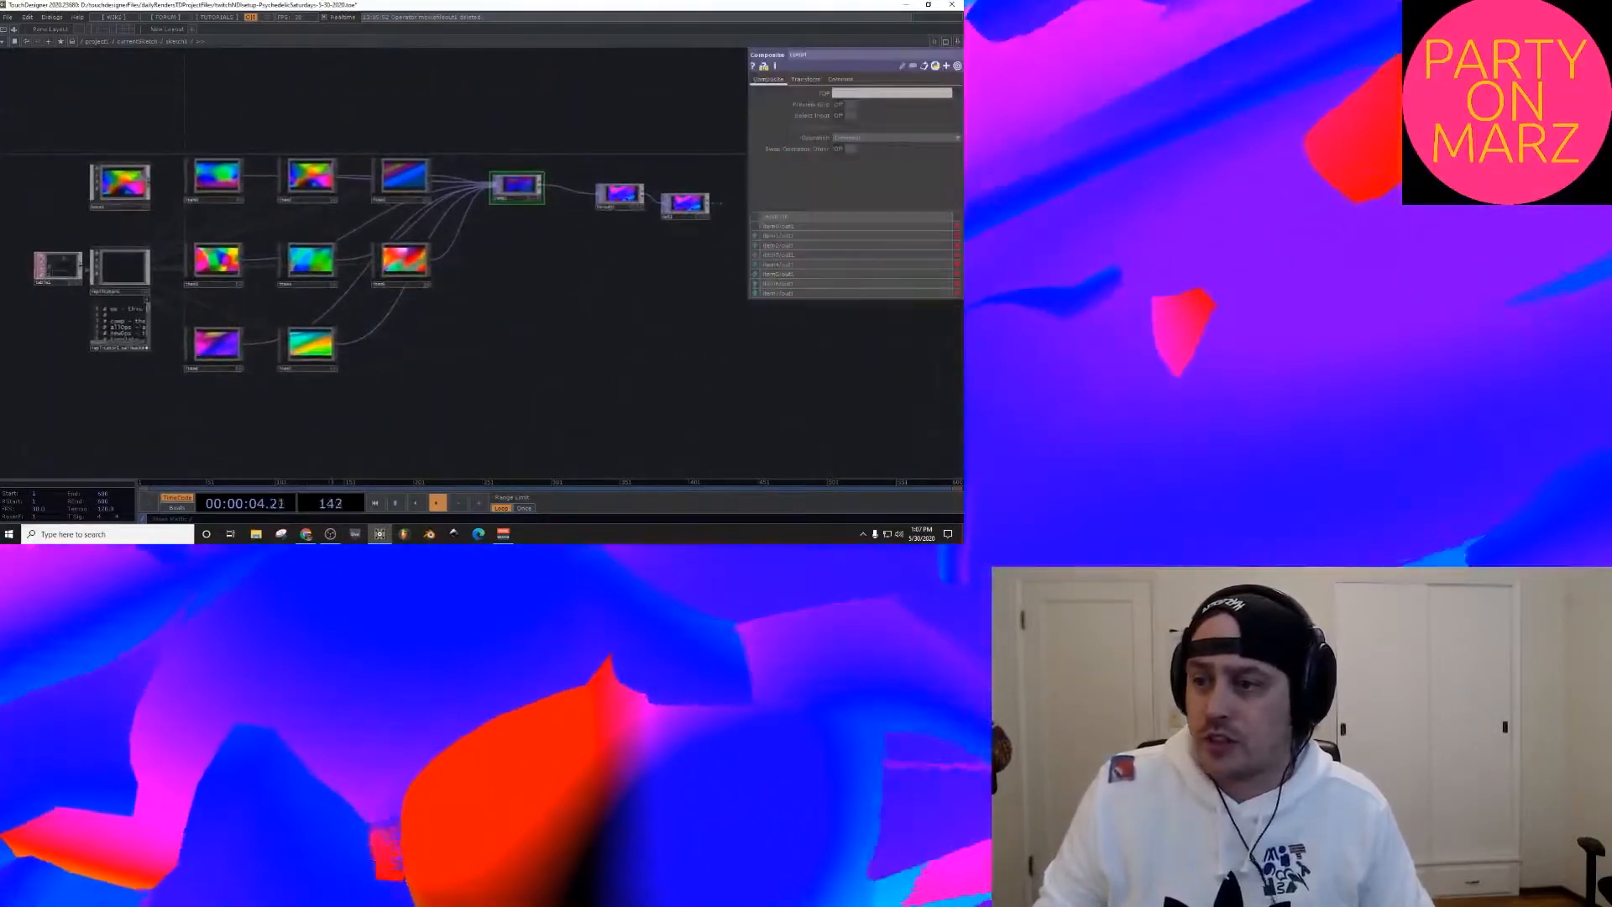
{"action": "scroll", "coordinate": [217, 219], "scroll_direction": "down", "scroll_amount": 4}
{"action": "scroll", "coordinate": [231, 221], "scroll_direction": "down", "scroll_amount": 5}
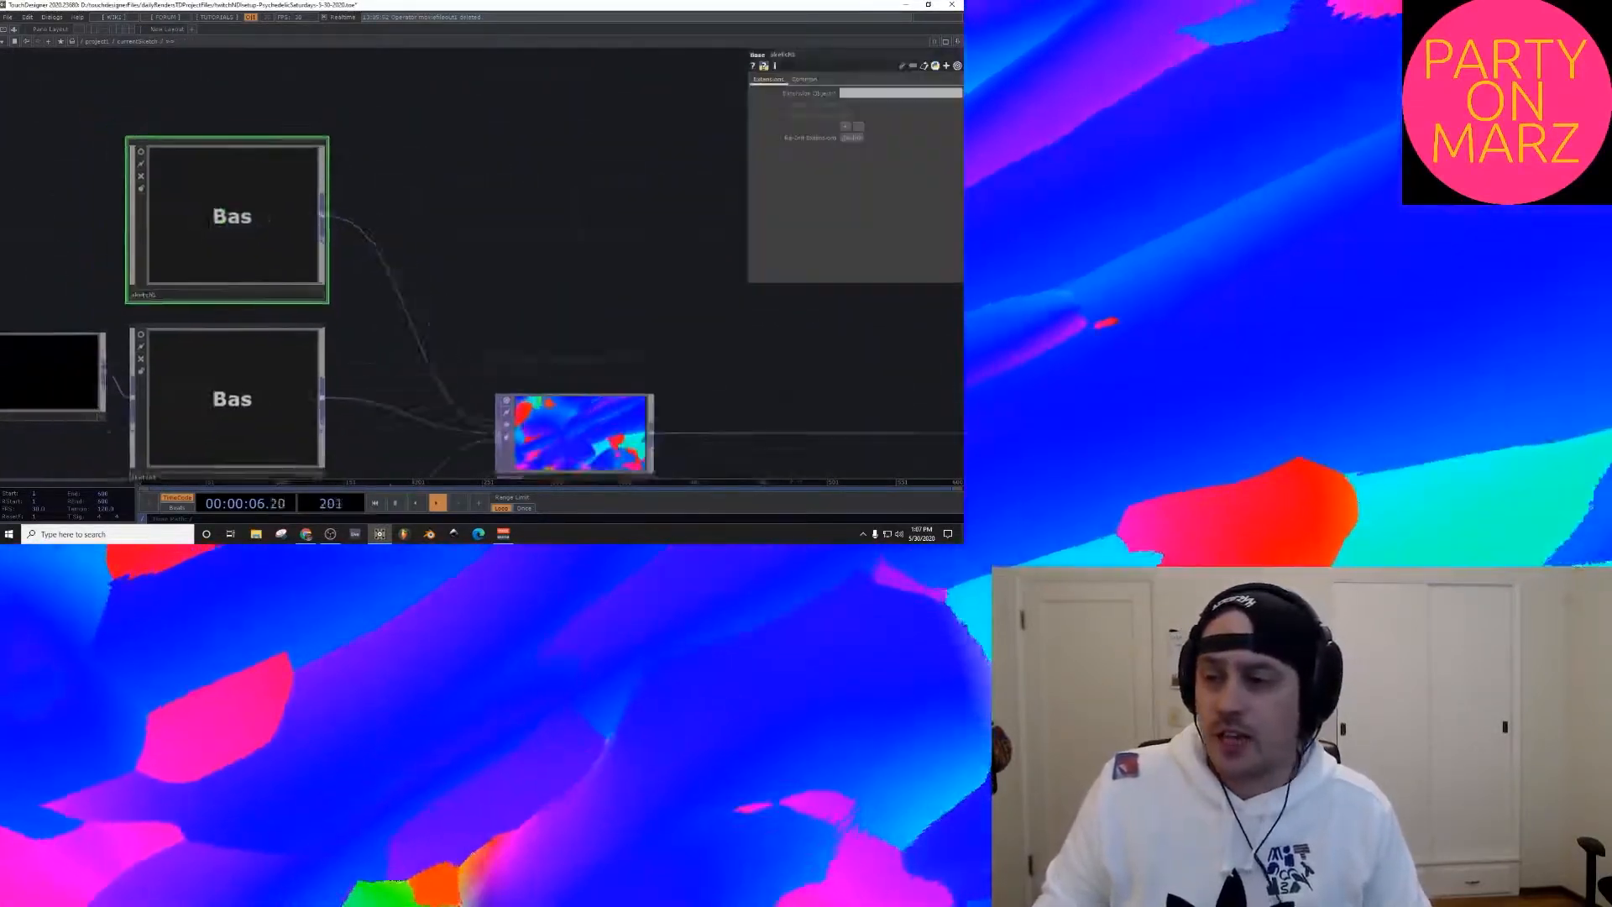
{"action": "scroll", "coordinate": [261, 397], "scroll_direction": "up", "scroll_amount": 7}
{"action": "scroll", "coordinate": [403, 317], "scroll_direction": "up", "scroll_amount": 7}
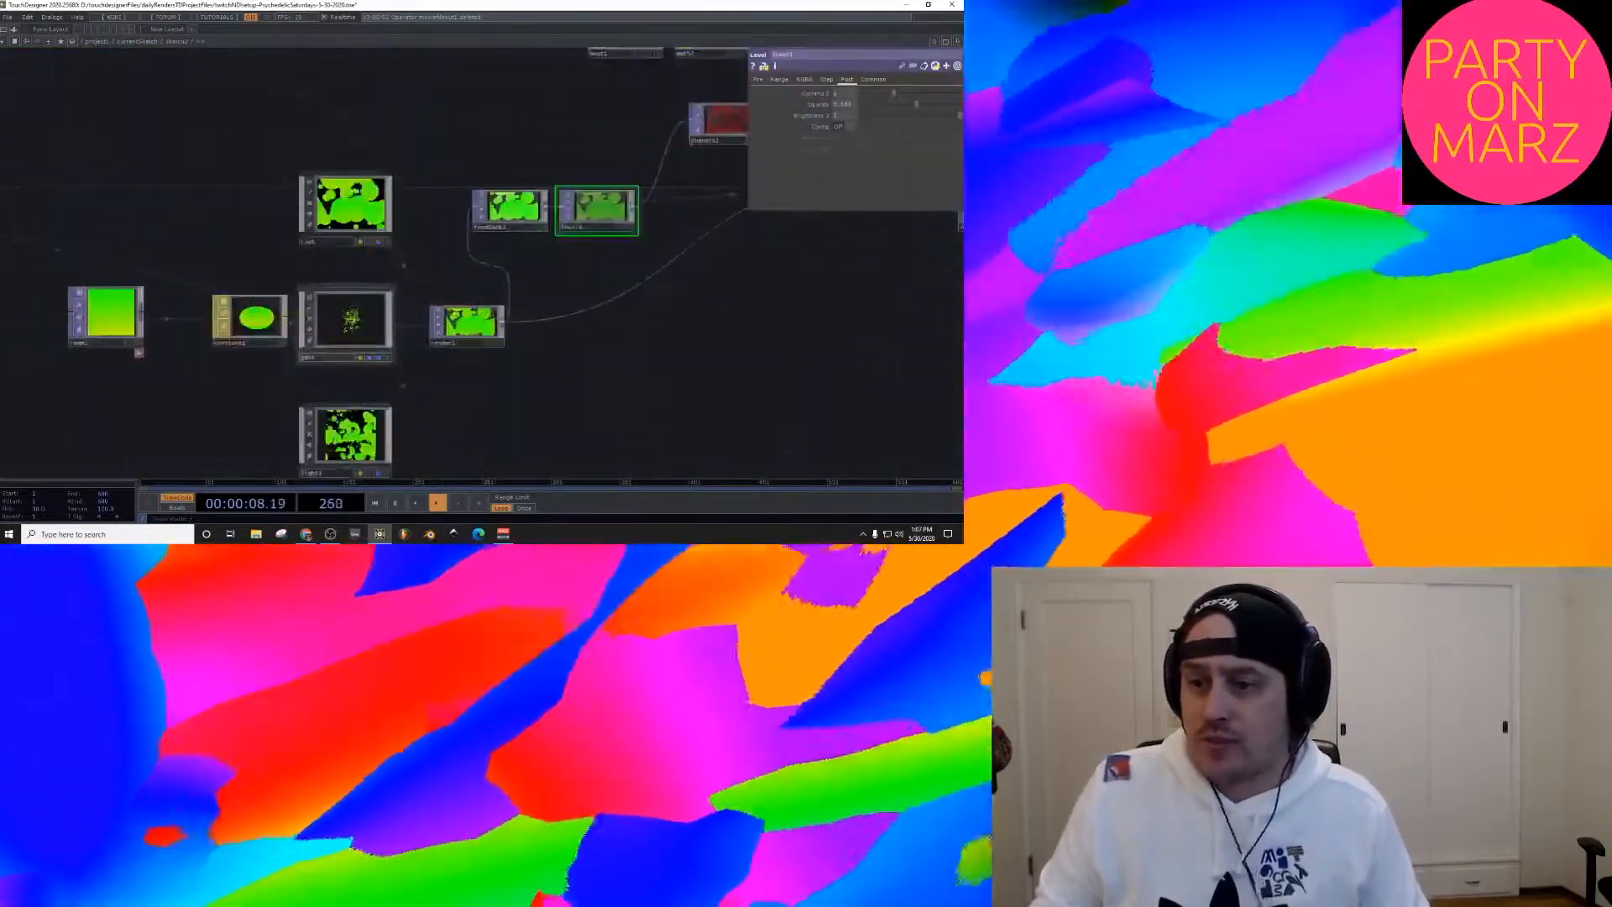
{"action": "scroll", "coordinate": [478, 252], "scroll_direction": "down", "scroll_amount": 8}
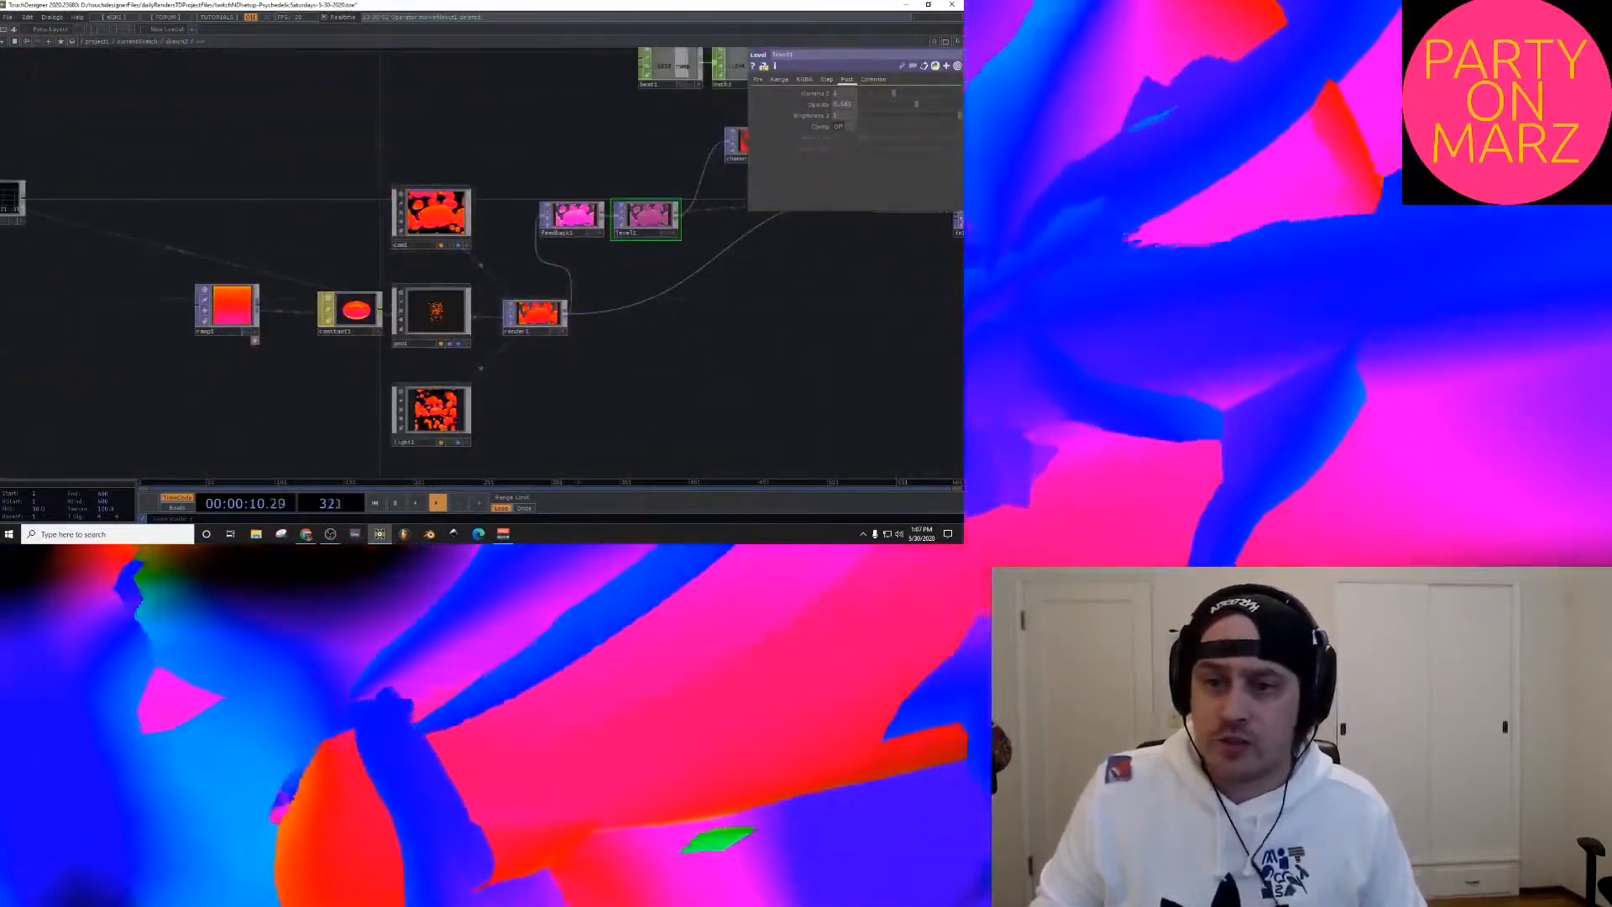
{"action": "scroll", "coordinate": [439, 261], "scroll_direction": "down", "scroll_amount": 5}
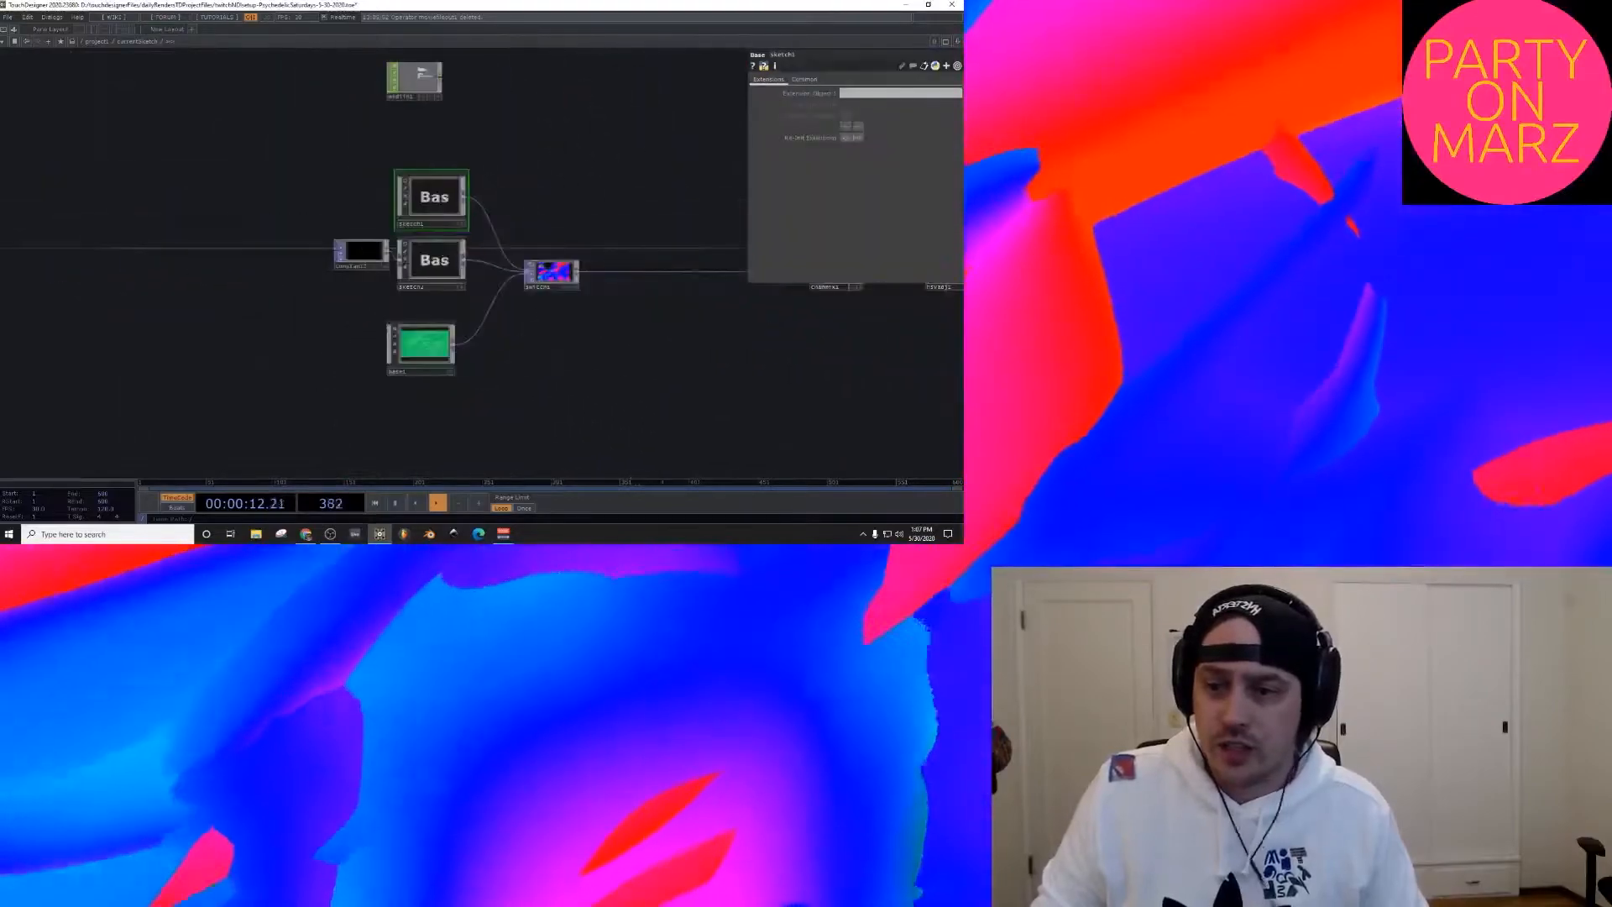
Step: Inspect the two Movie File In operators and the Out inside the lowest base component, and return to the parent network
{"action": "scroll", "coordinate": [433, 300], "scroll_direction": "up", "scroll_amount": 7}
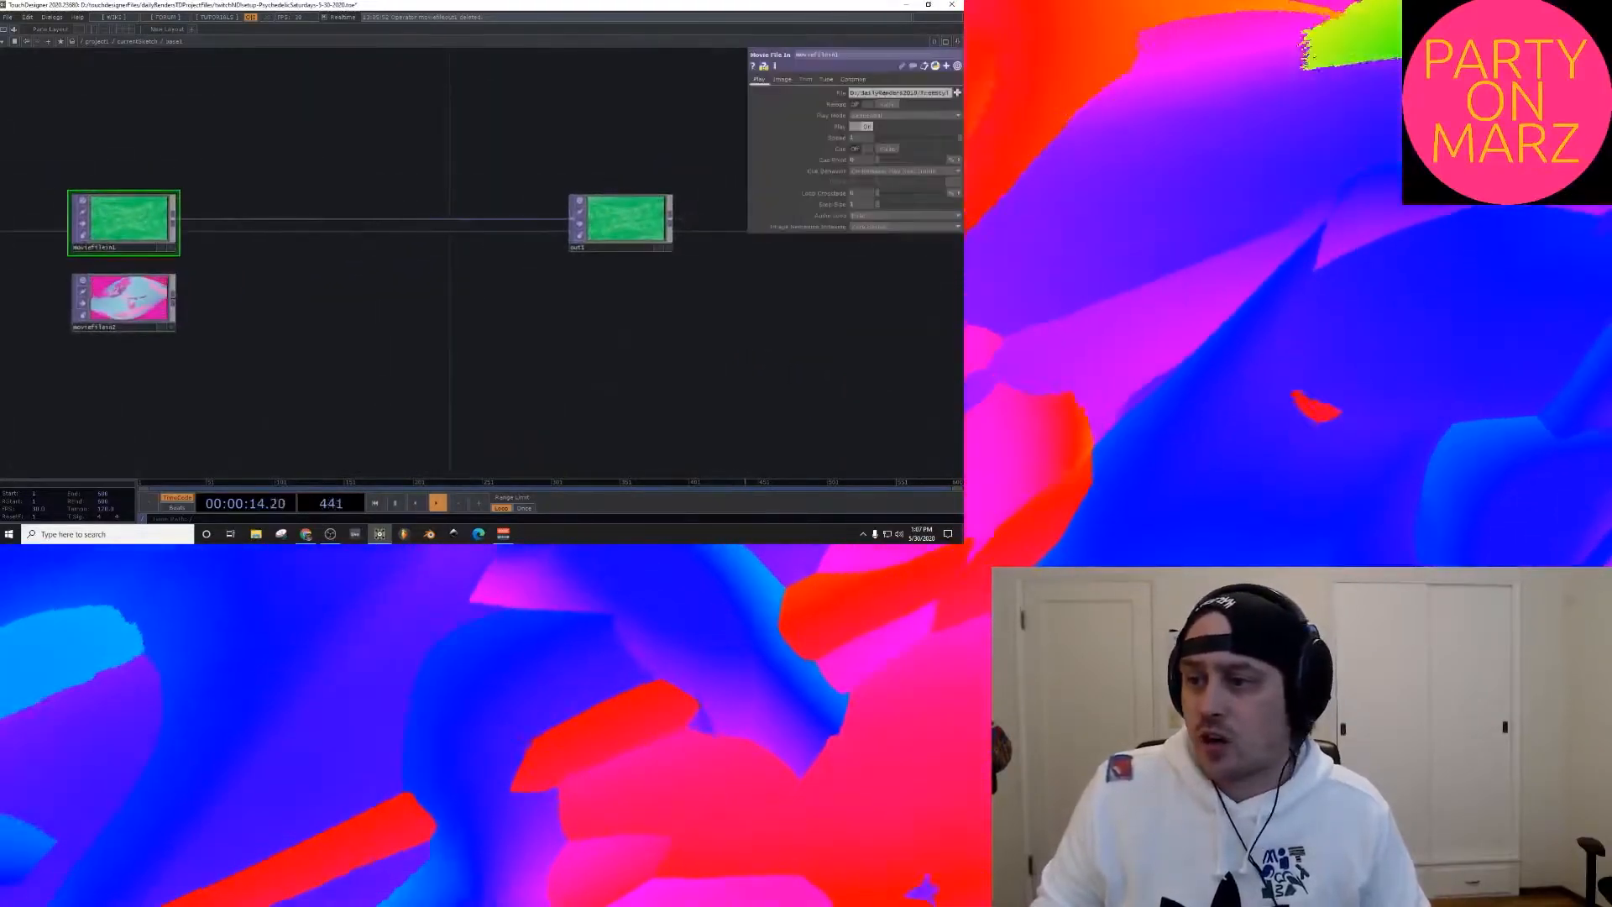
{"action": "left_click_drag", "start_coordinate": [369, 277], "coordinate": [486, 267]}
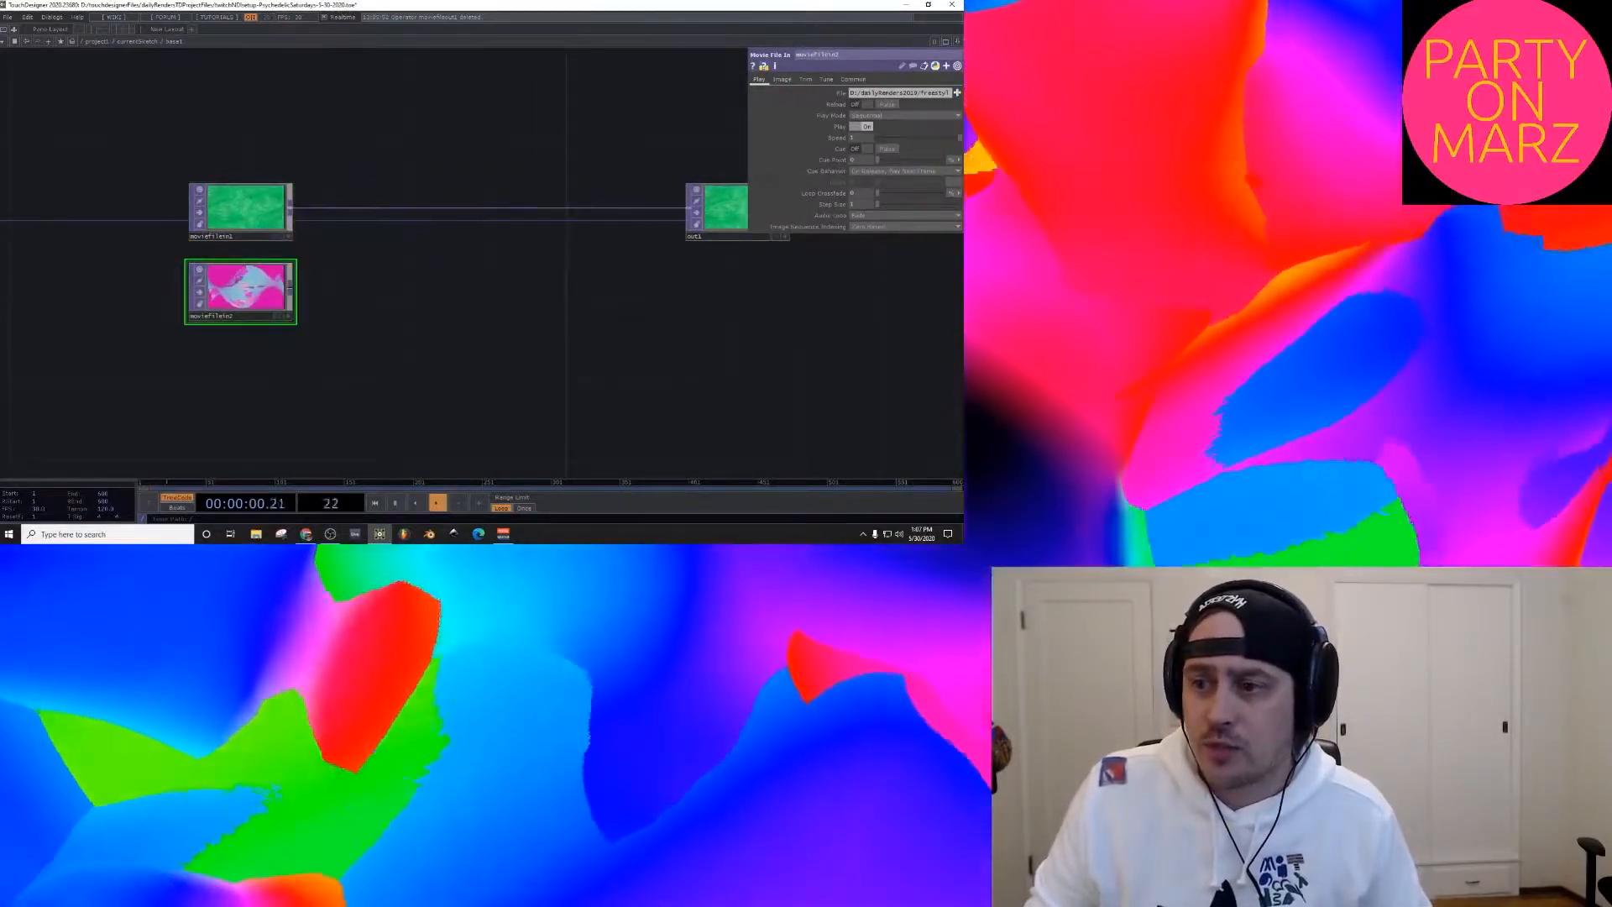
{"action": "scroll", "coordinate": [364, 261], "scroll_direction": "down", "scroll_amount": 5}
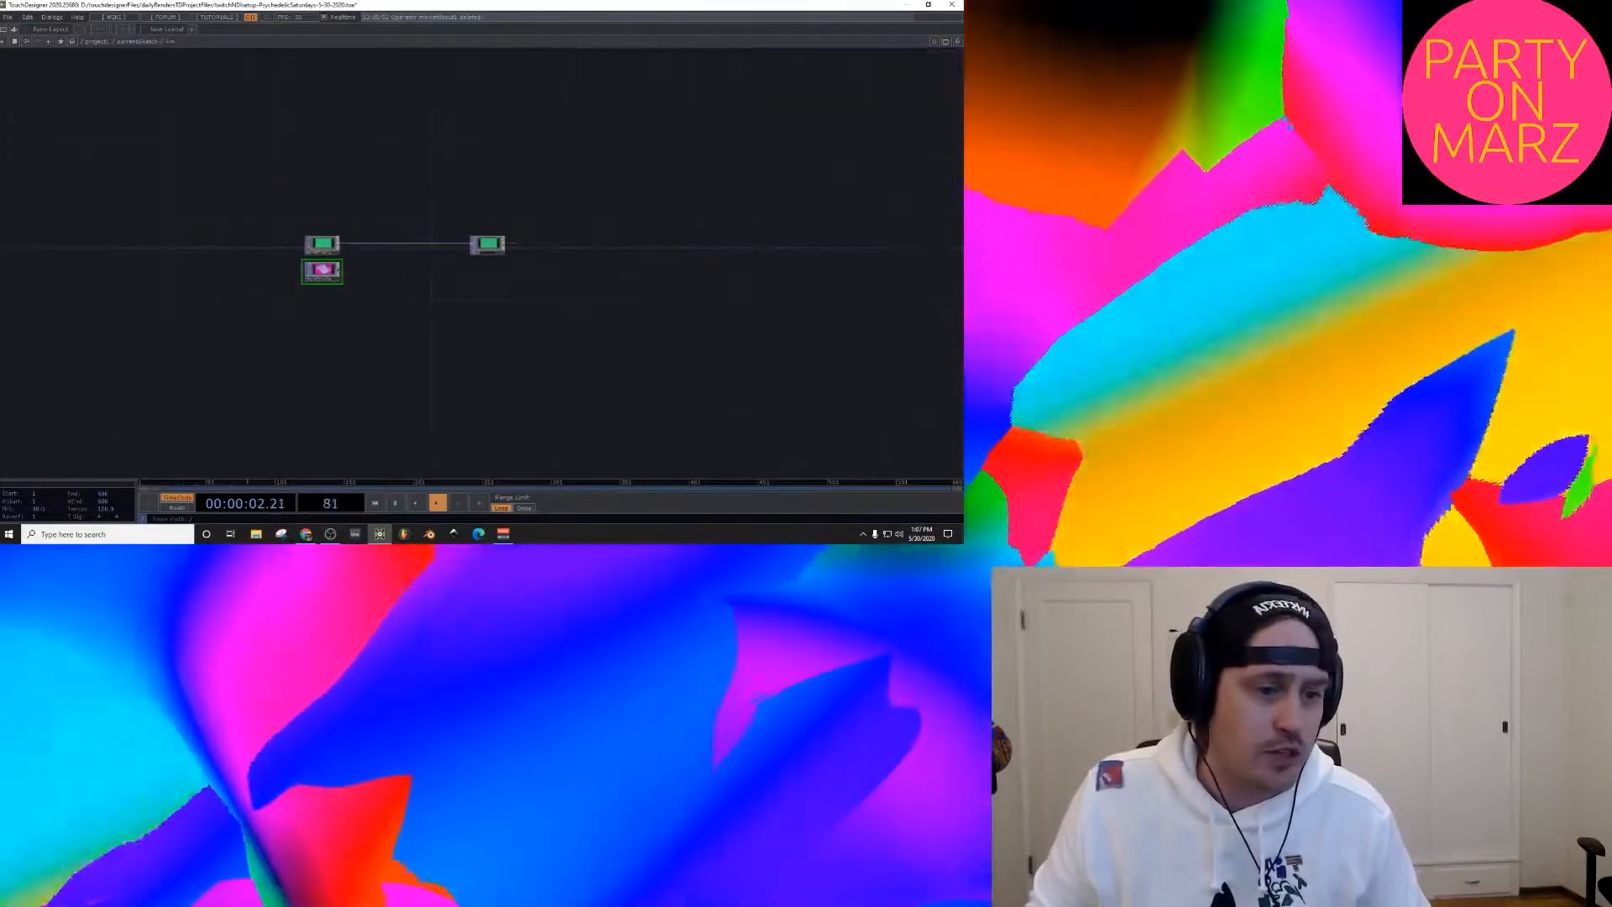
{"action": "scroll", "coordinate": [364, 261], "scroll_direction": "down", "scroll_amount": 5}
{"action": "scroll", "coordinate": [361, 262], "scroll_direction": "up", "scroll_amount": 5}
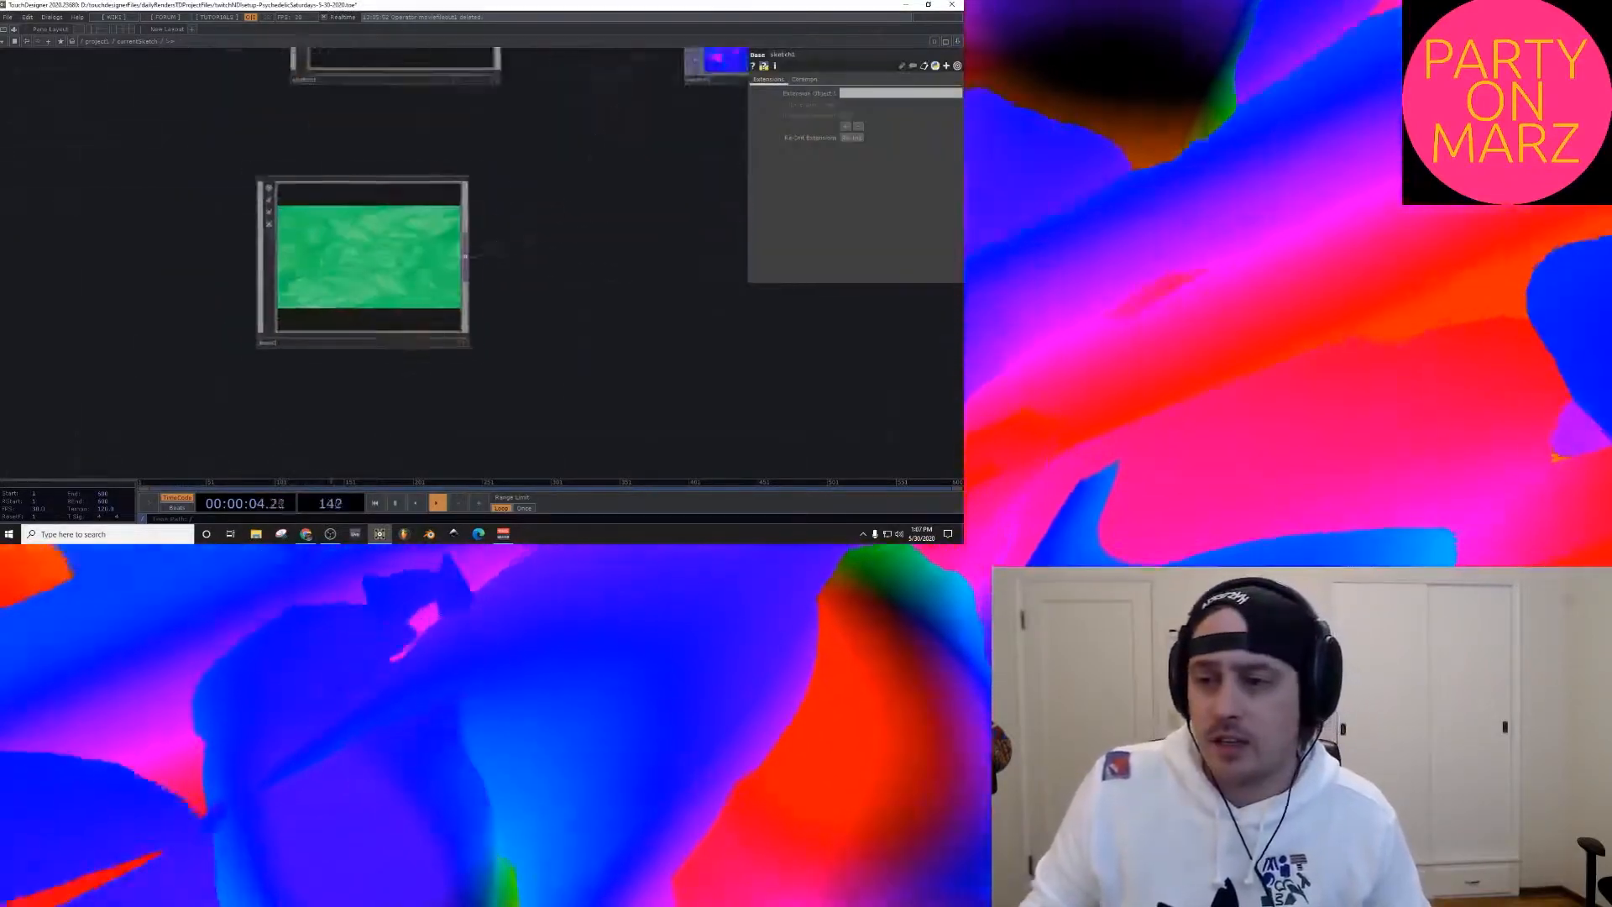
{"action": "scroll", "coordinate": [361, 261], "scroll_direction": "down", "scroll_amount": 4}
{"action": "scroll", "coordinate": [361, 261], "scroll_direction": "up", "scroll_amount": 1}
{"action": "left_click", "coordinate": [361, 261]}
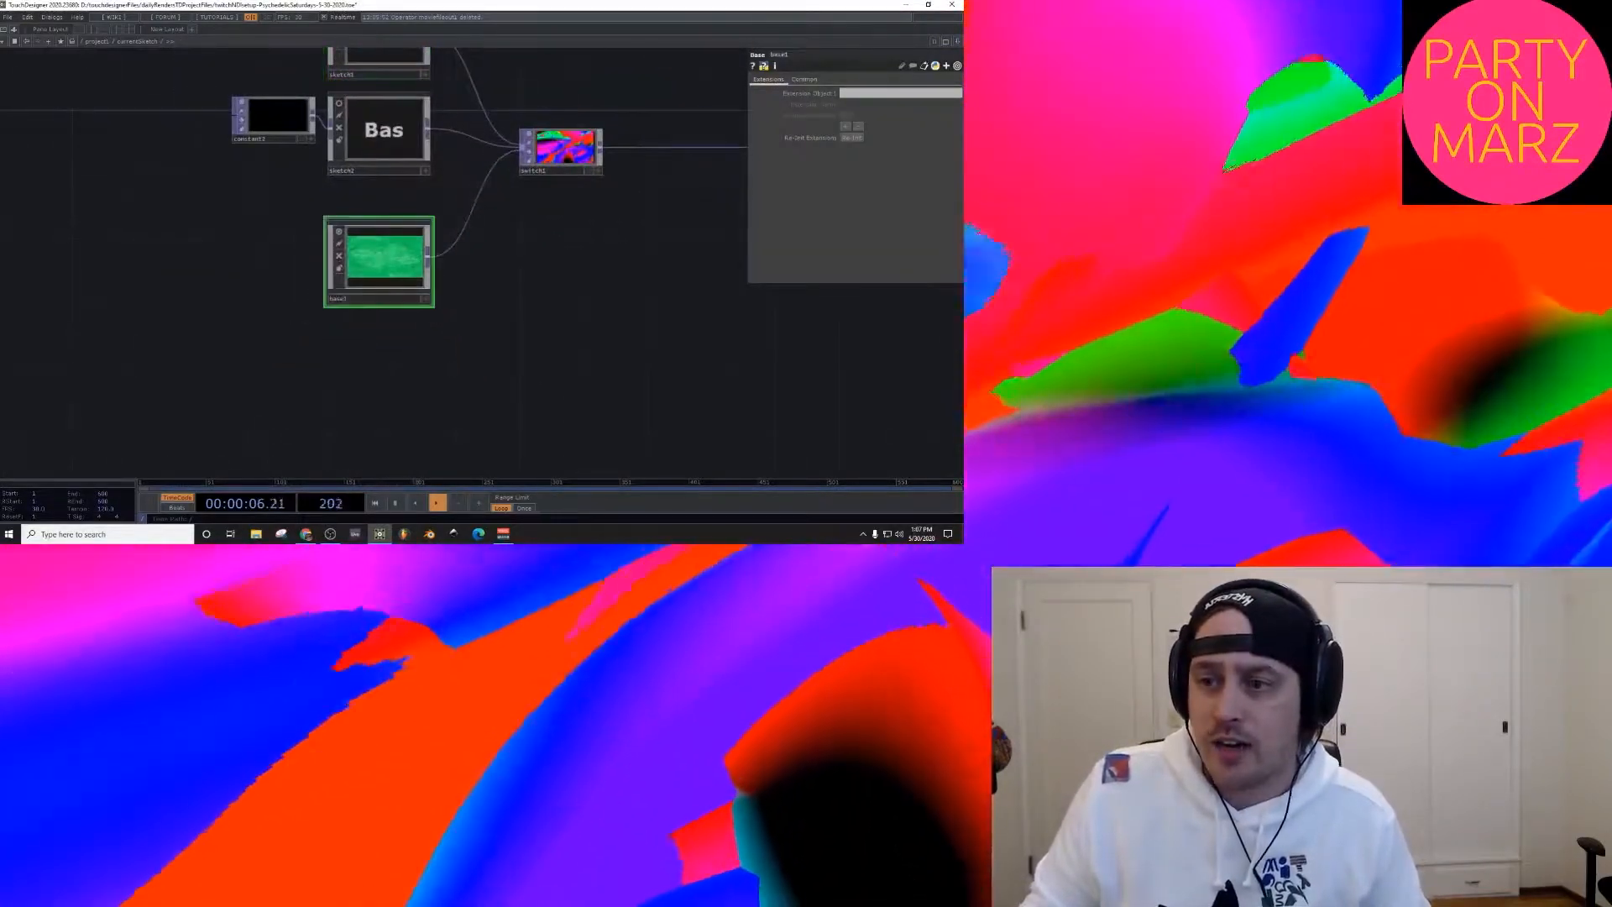
{"action": "left_click_drag", "start_coordinate": [503, 269], "coordinate": [351, 320]}
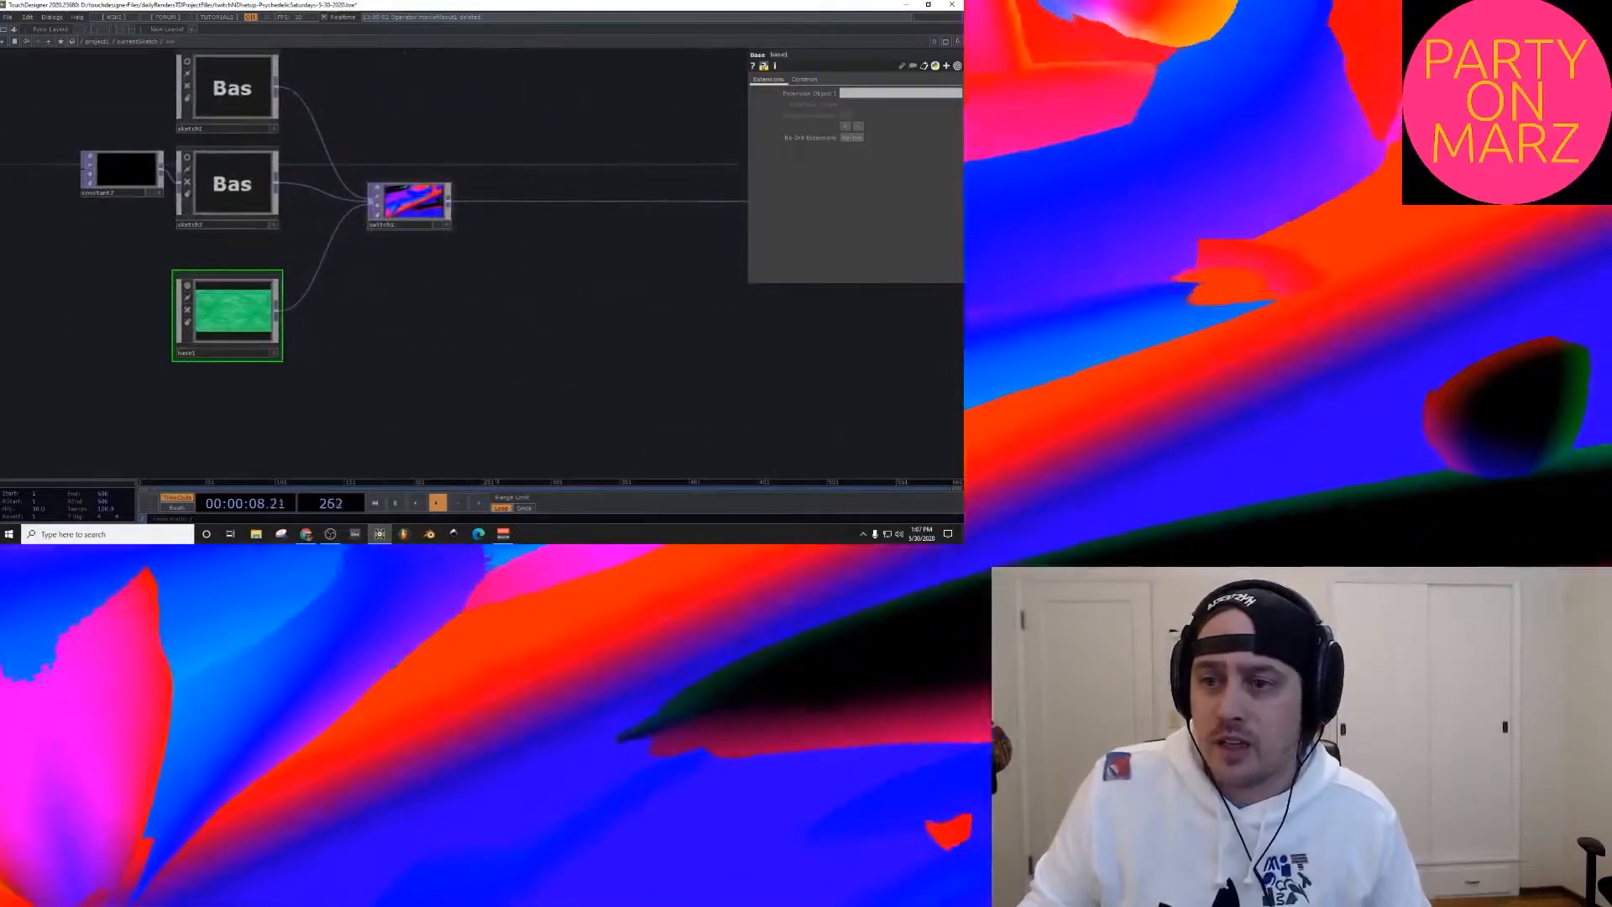
{"action": "left_click", "coordinate": [408, 202]}
{"action": "scroll", "coordinate": [237, 314], "scroll_direction": "up", "scroll_amount": 5}
{"action": "scroll", "coordinate": [237, 314], "scroll_direction": "up", "scroll_amount": 3}
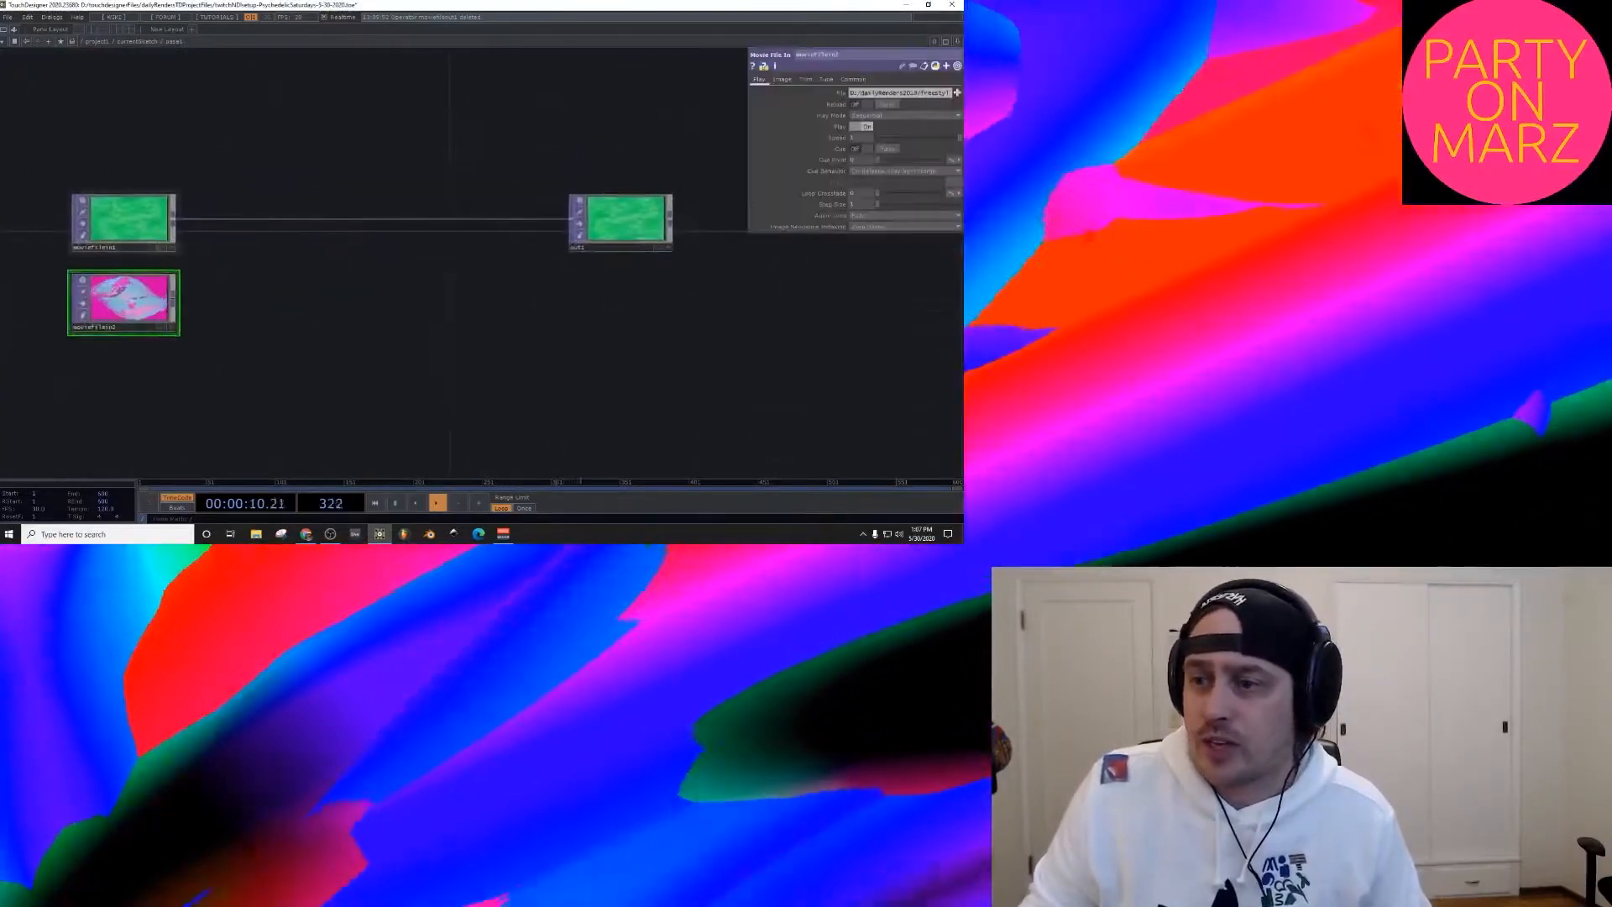
{"action": "scroll", "coordinate": [222, 227], "scroll_direction": "down", "scroll_amount": 5}
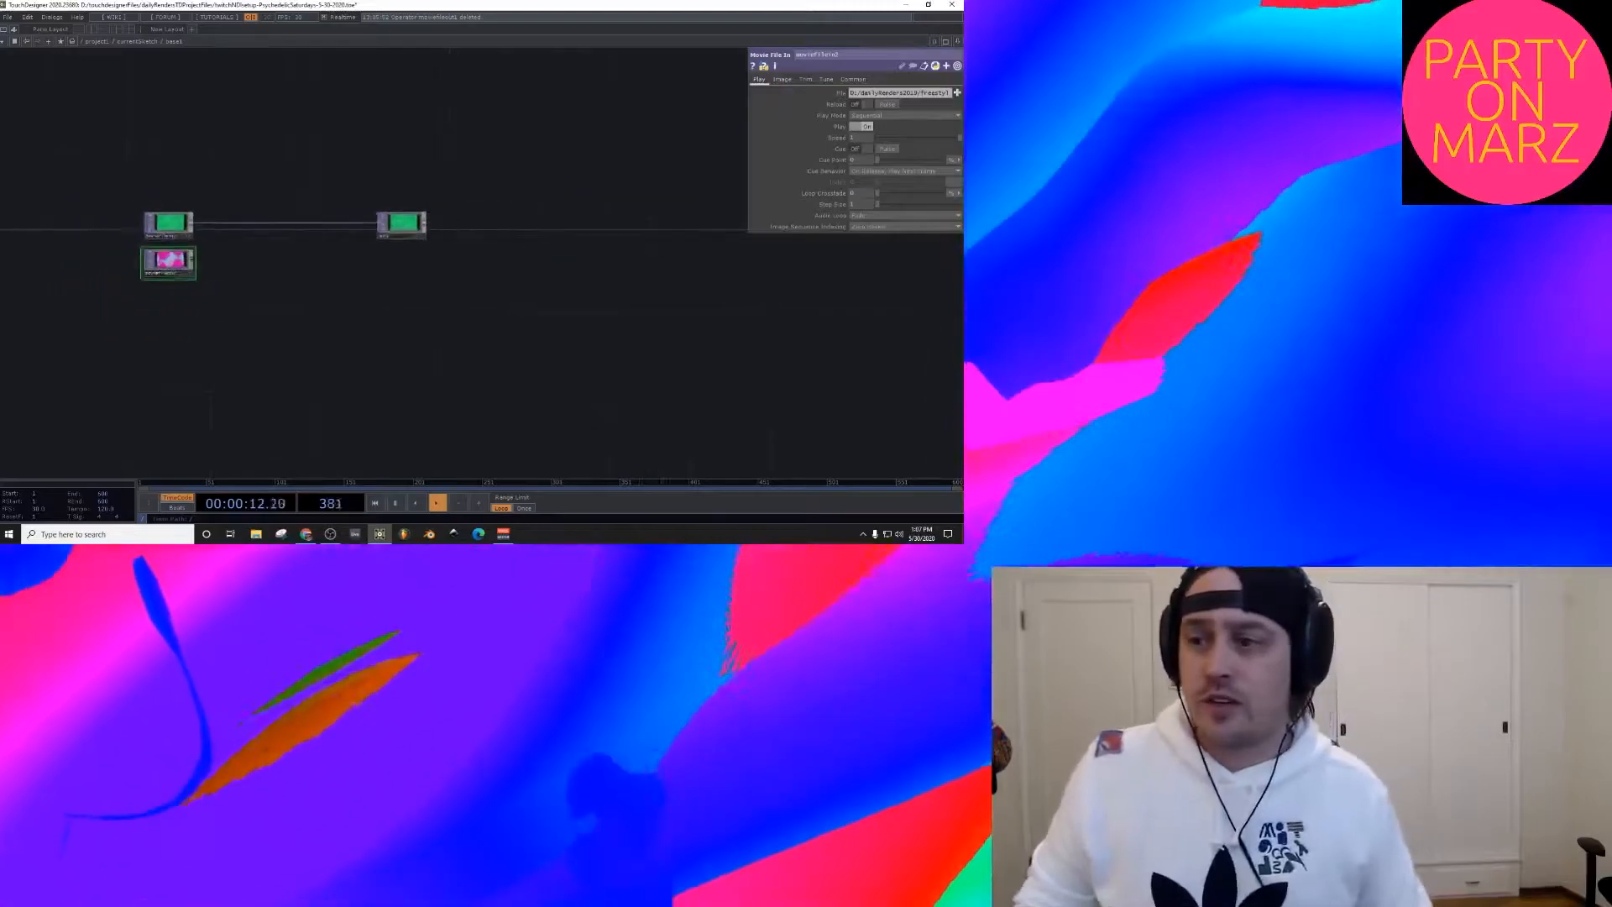
{"action": "scroll", "coordinate": [284, 228], "scroll_direction": "down", "scroll_amount": 5}
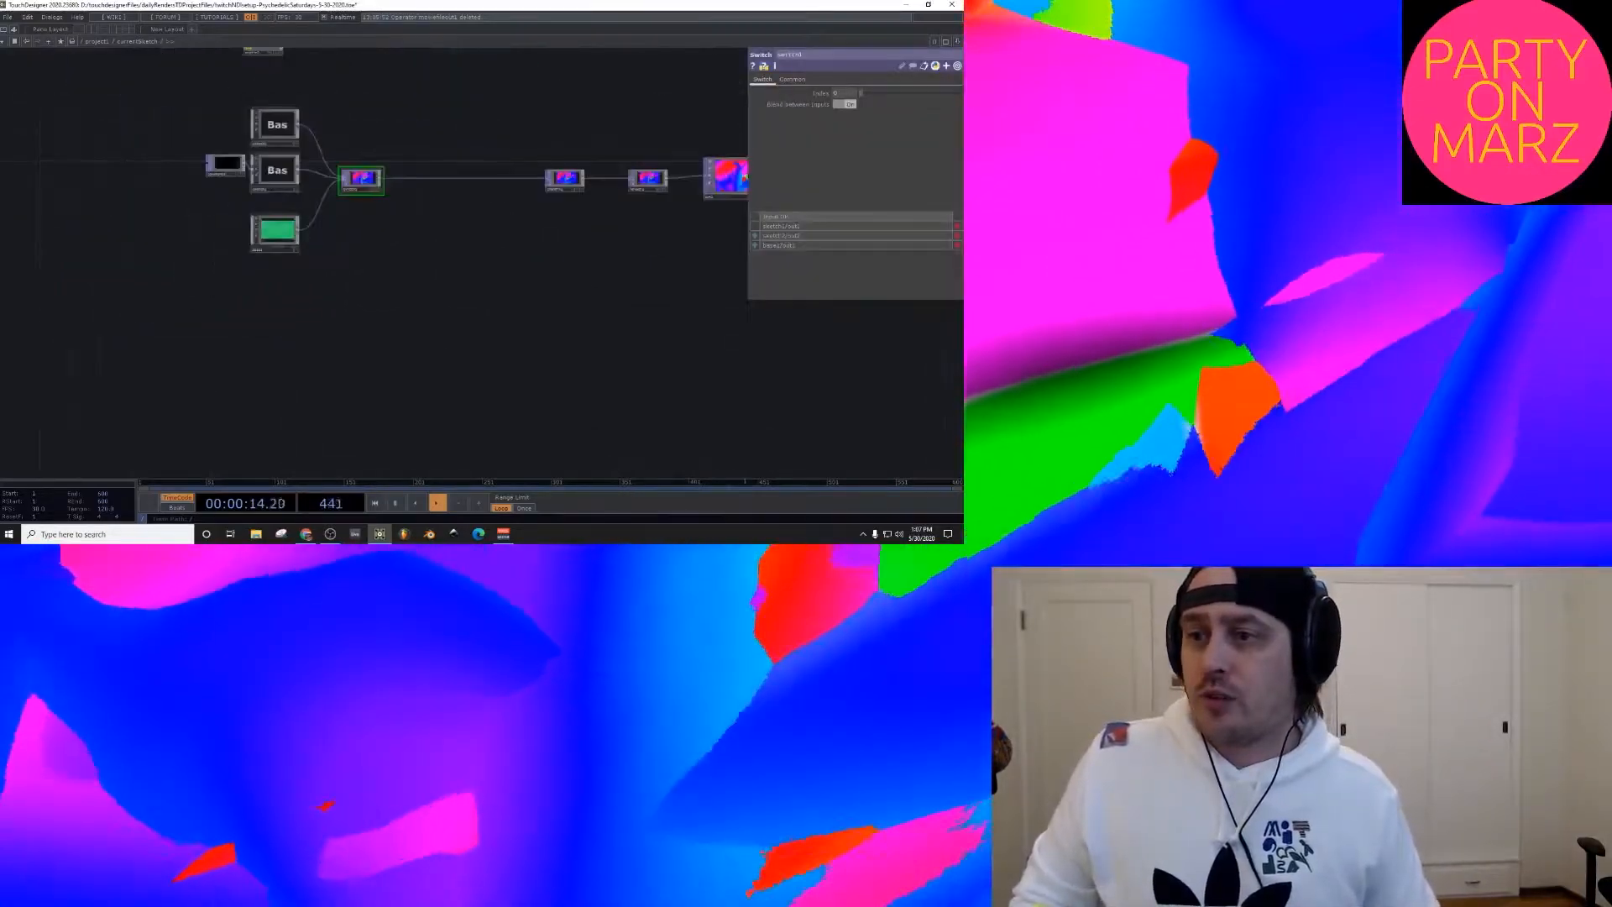
Step: Examine the numbered control and note channels of the MIDI In CHOP up close
{"action": "left_click_drag", "start_coordinate": [275, 59], "coordinate": [363, 227]}
{"action": "scroll", "coordinate": [363, 227], "scroll_direction": "up", "scroll_amount": 5}
{"action": "scroll", "coordinate": [352, 185], "scroll_direction": "up", "scroll_amount": 5}
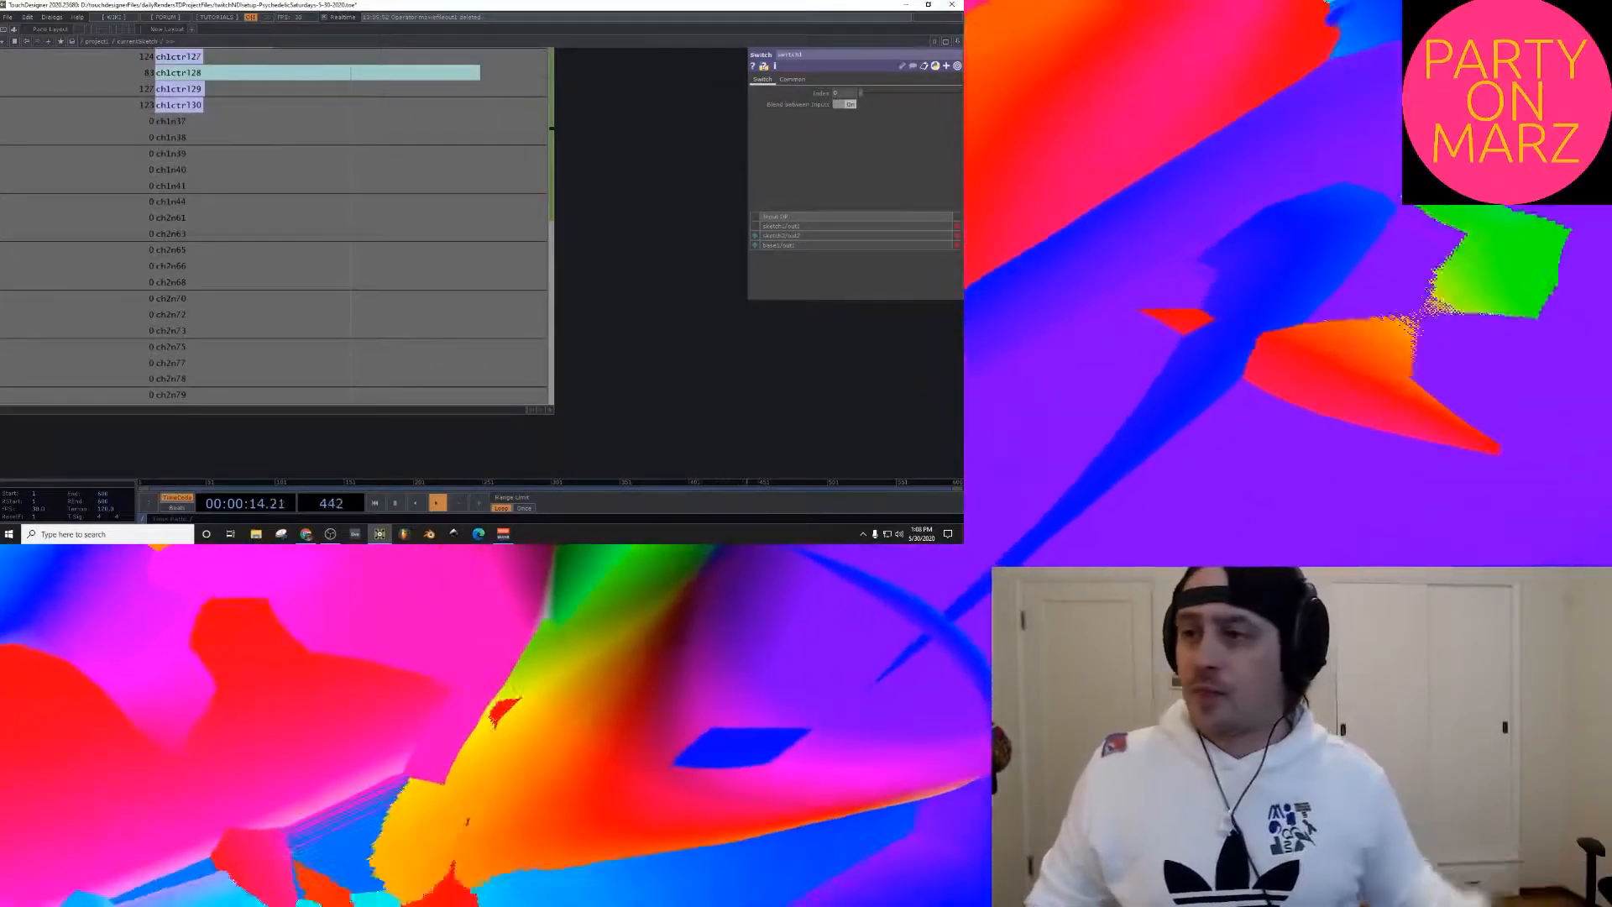
{"action": "scroll", "coordinate": [482, 255], "scroll_direction": "down", "scroll_amount": 4}
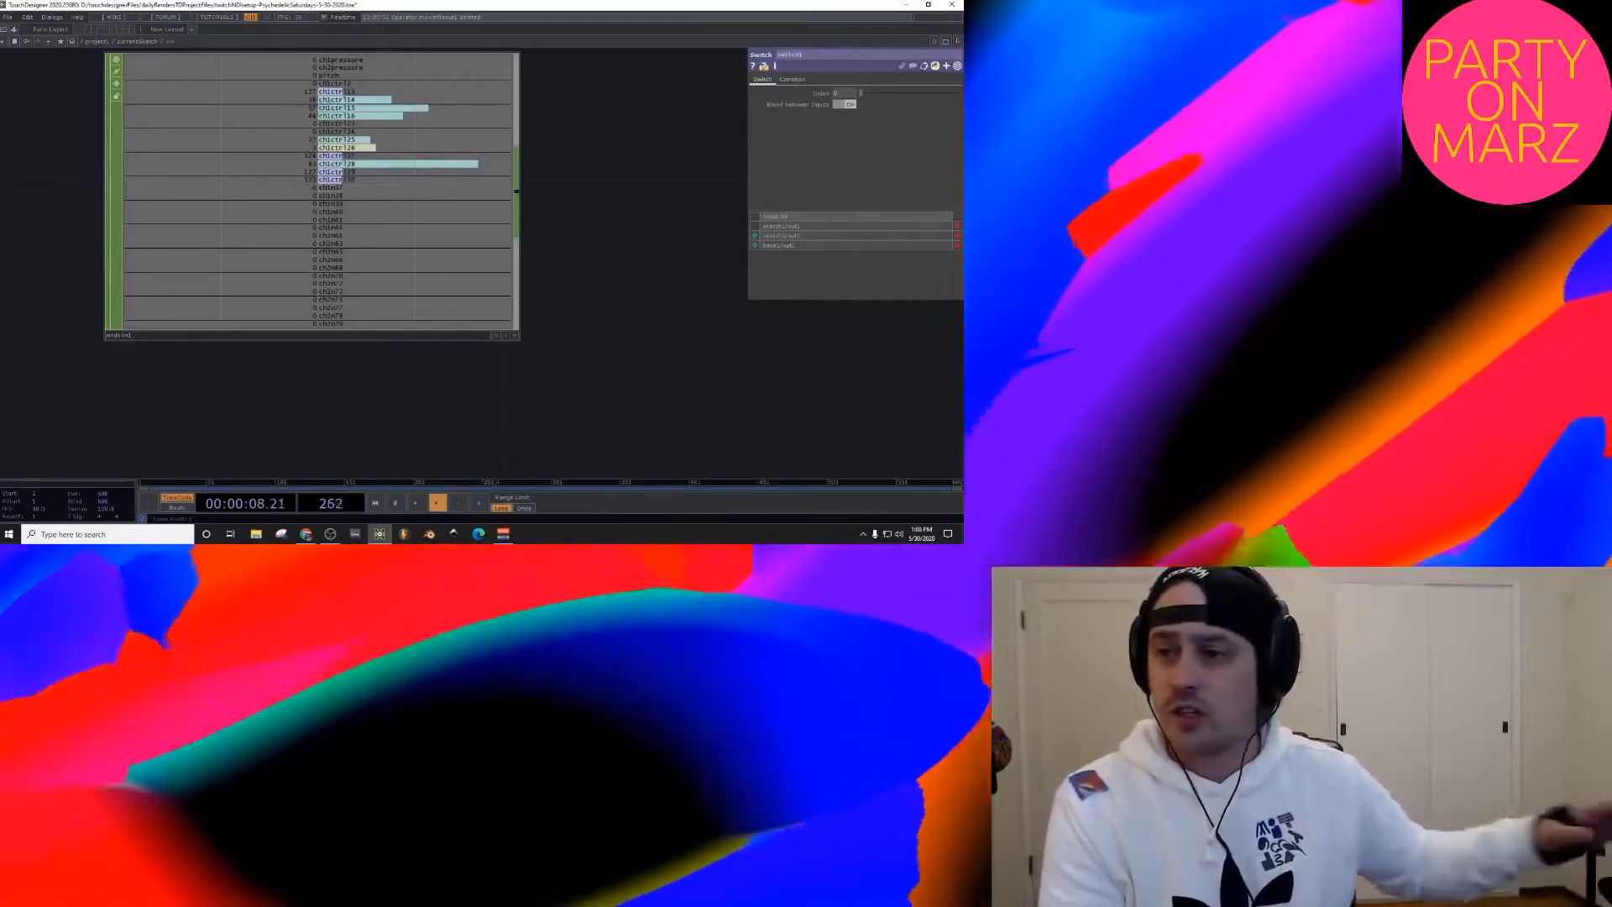
{"action": "scroll", "coordinate": [477, 249], "scroll_direction": "down", "scroll_amount": 8}
Step: Insert a Tile TOP on the wire between the Switch and the Channel Mix
{"action": "mouse_move", "coordinate": [554, 336]}
{"action": "left_mouse_down"}
{"action": "mouse_move", "coordinate": [475, 177]}
{"action": "mouse_move", "coordinate": [409, 118]}
{"action": "mouse_move", "coordinate": [354, 90]}
{"action": "mouse_move", "coordinate": [117, 81]}
{"action": "left_mouse_up"}
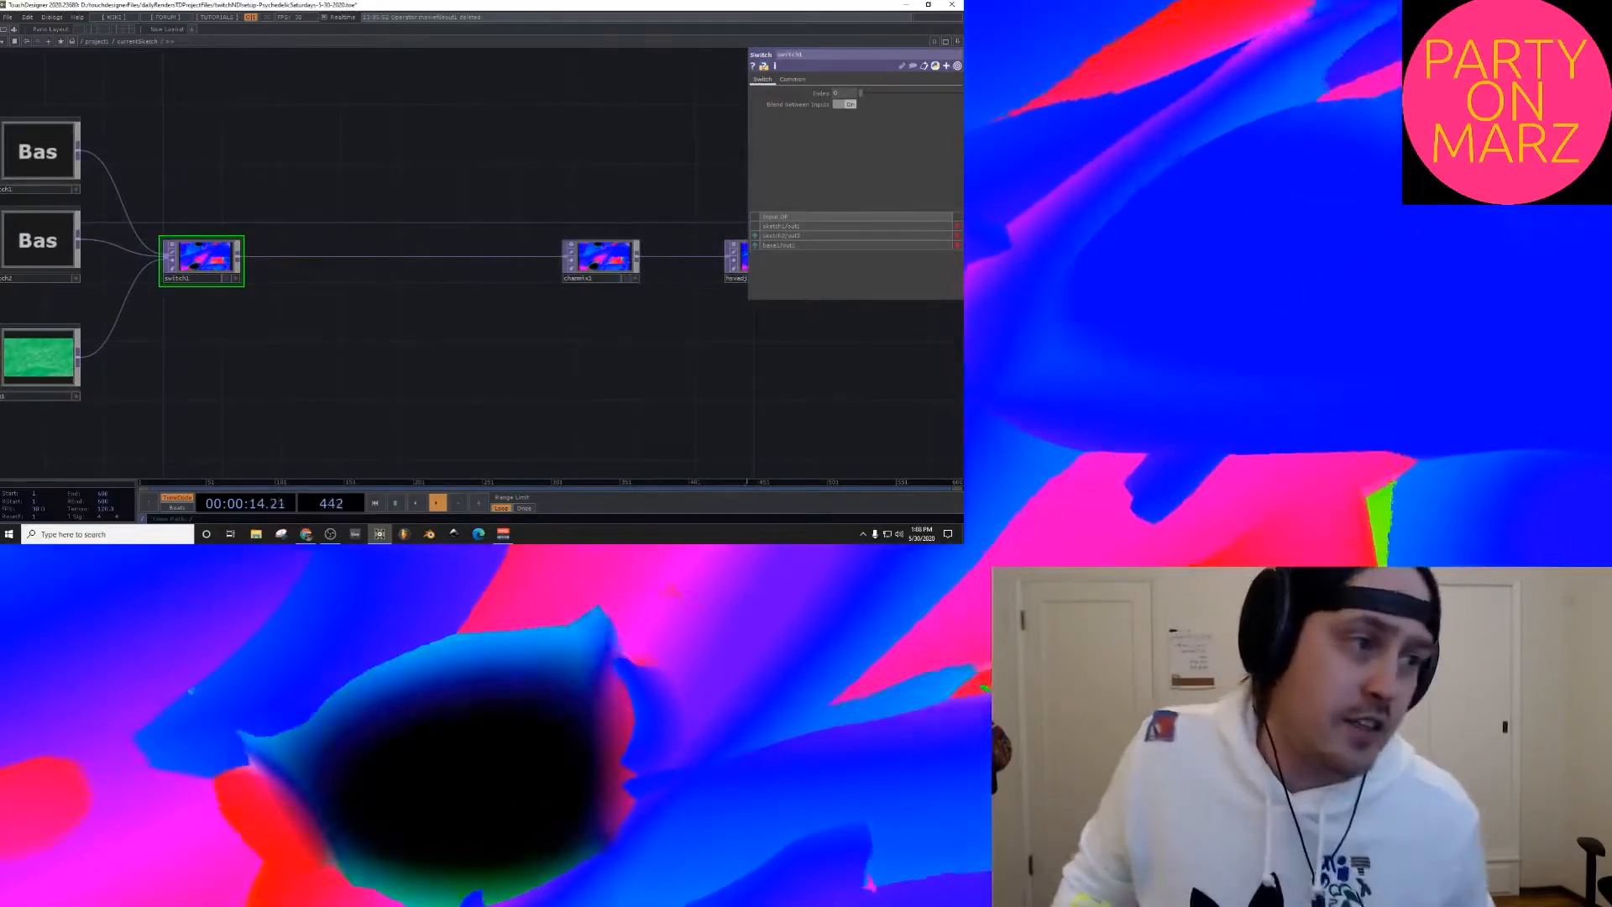
{"action": "left_click_drag", "start_coordinate": [588, 353], "coordinate": [512, 359]}
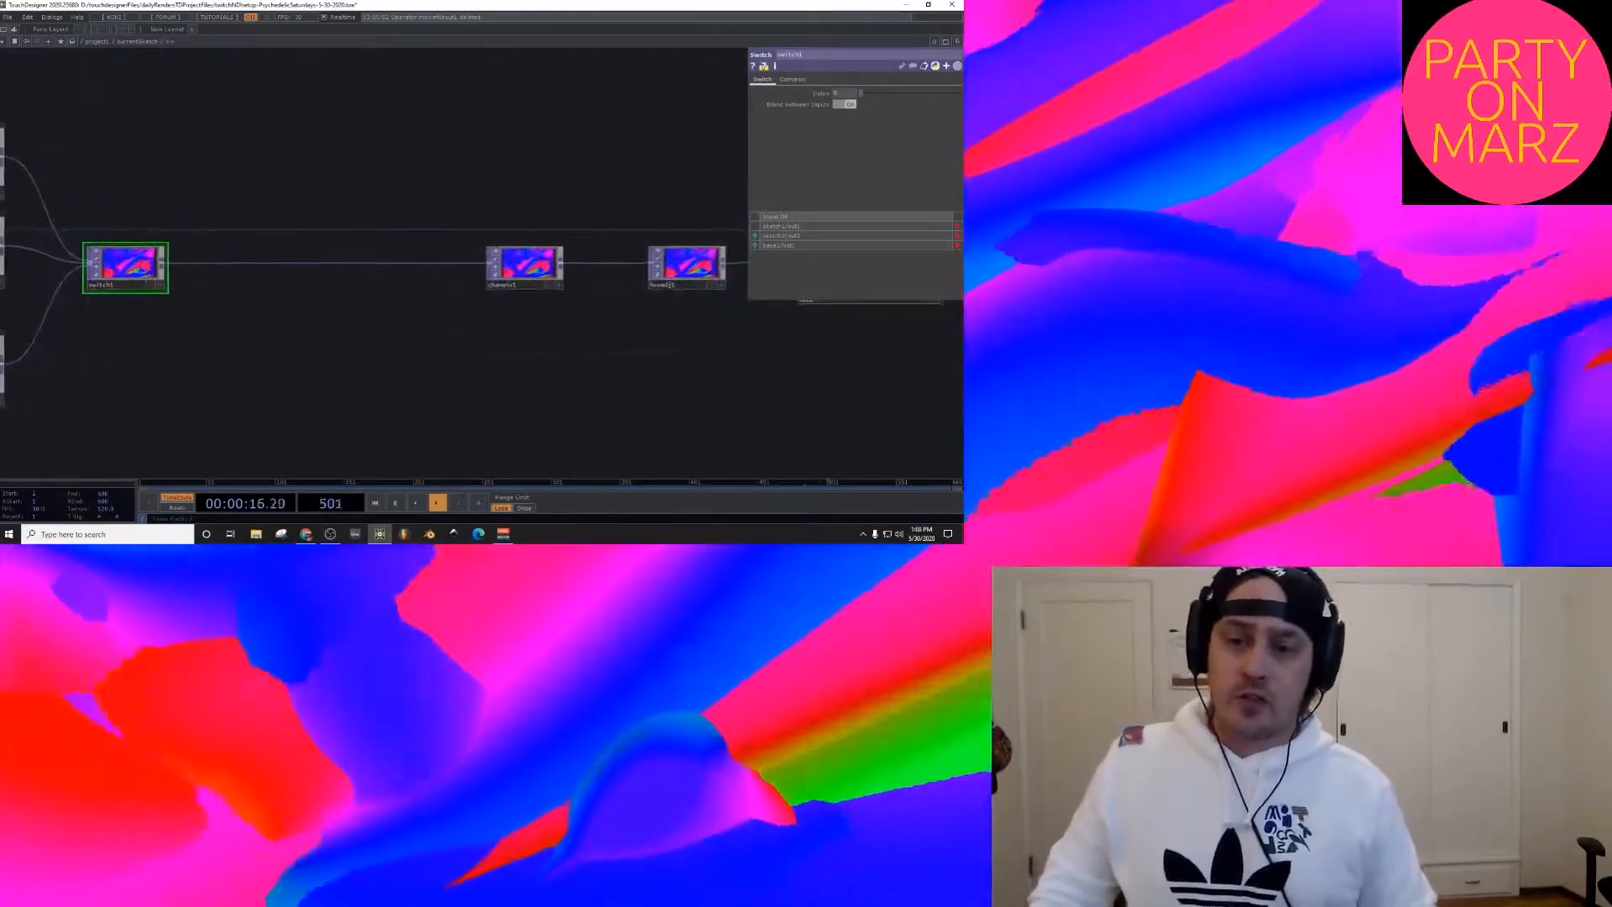
{"action": "left_click", "coordinate": [688, 264]}
{"action": "left_click", "coordinate": [526, 264]}
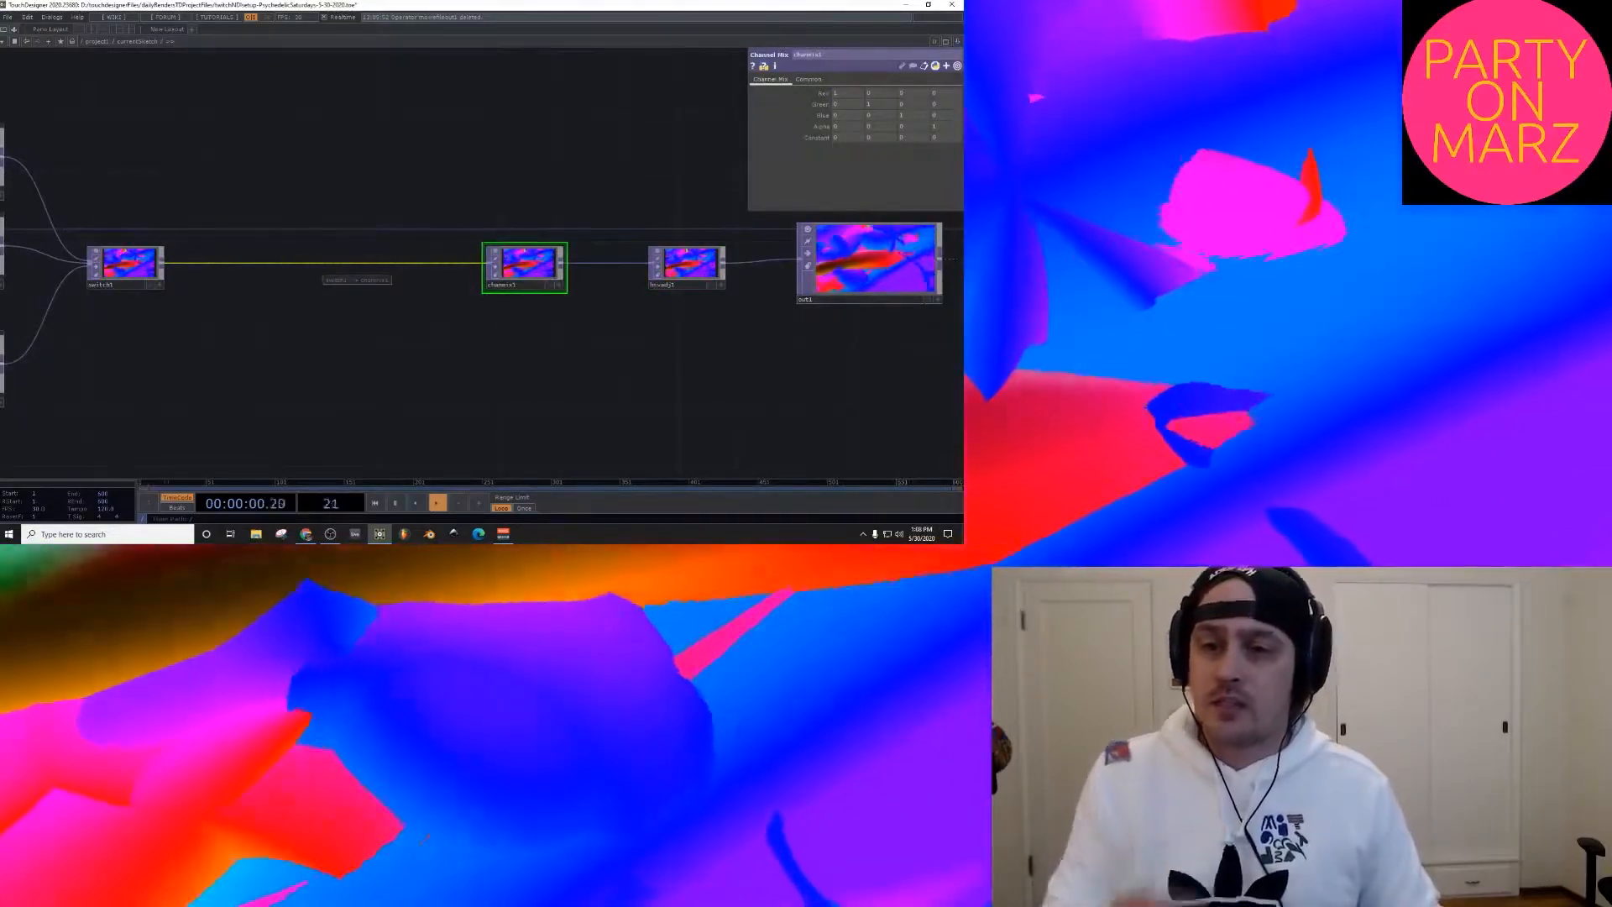
{"action": "right_click", "coordinate": [329, 263]}
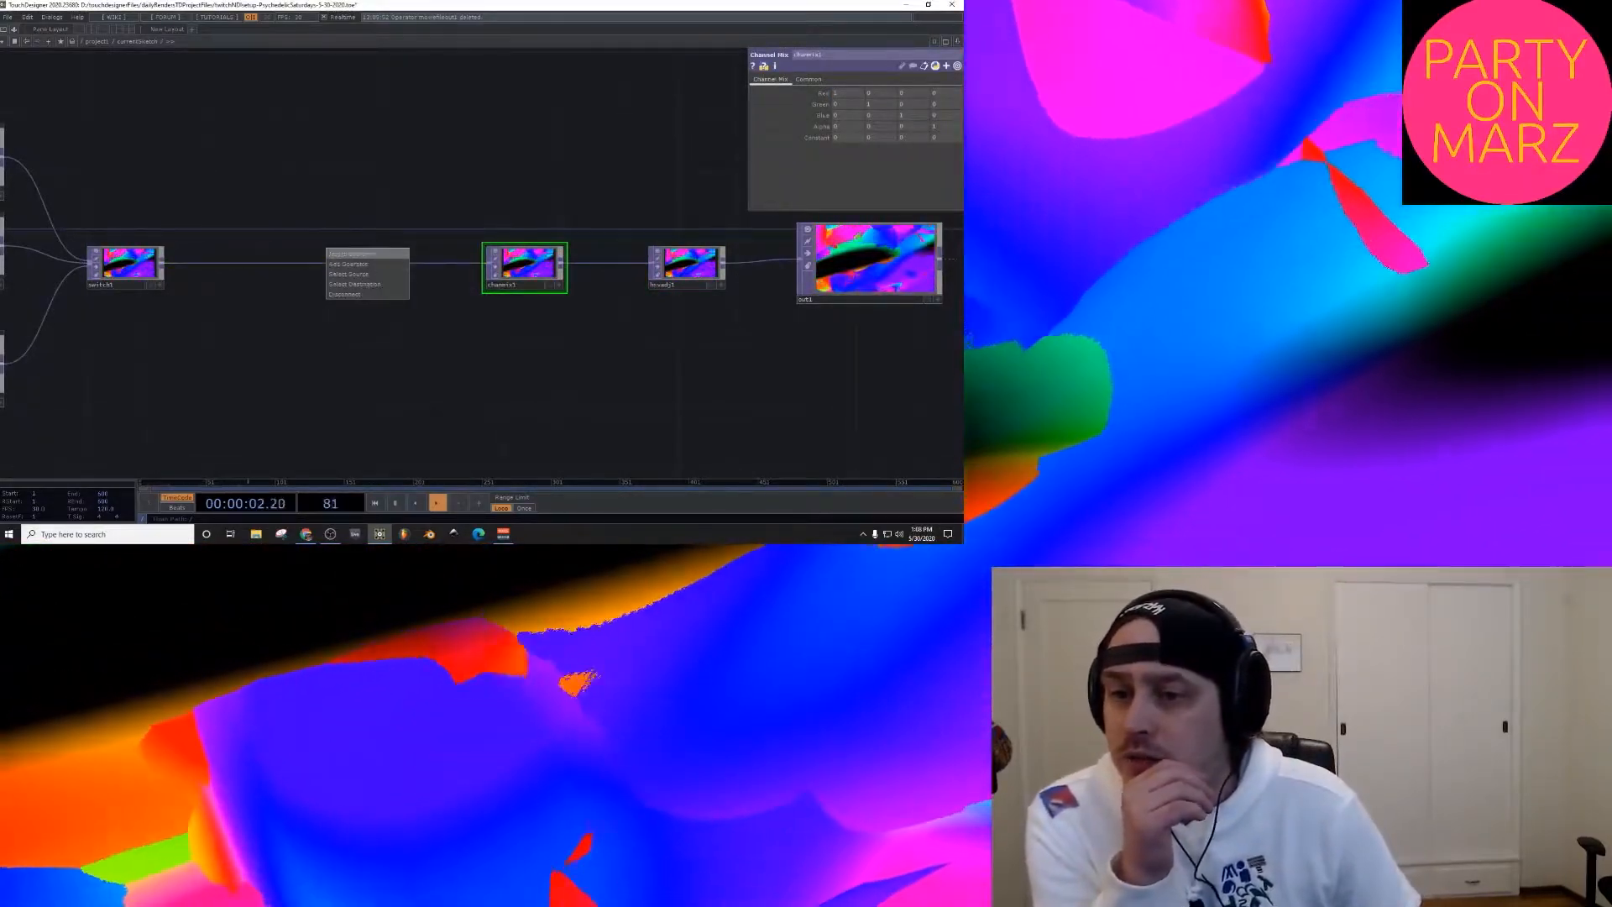
{"action": "left_click", "coordinate": [351, 253]}
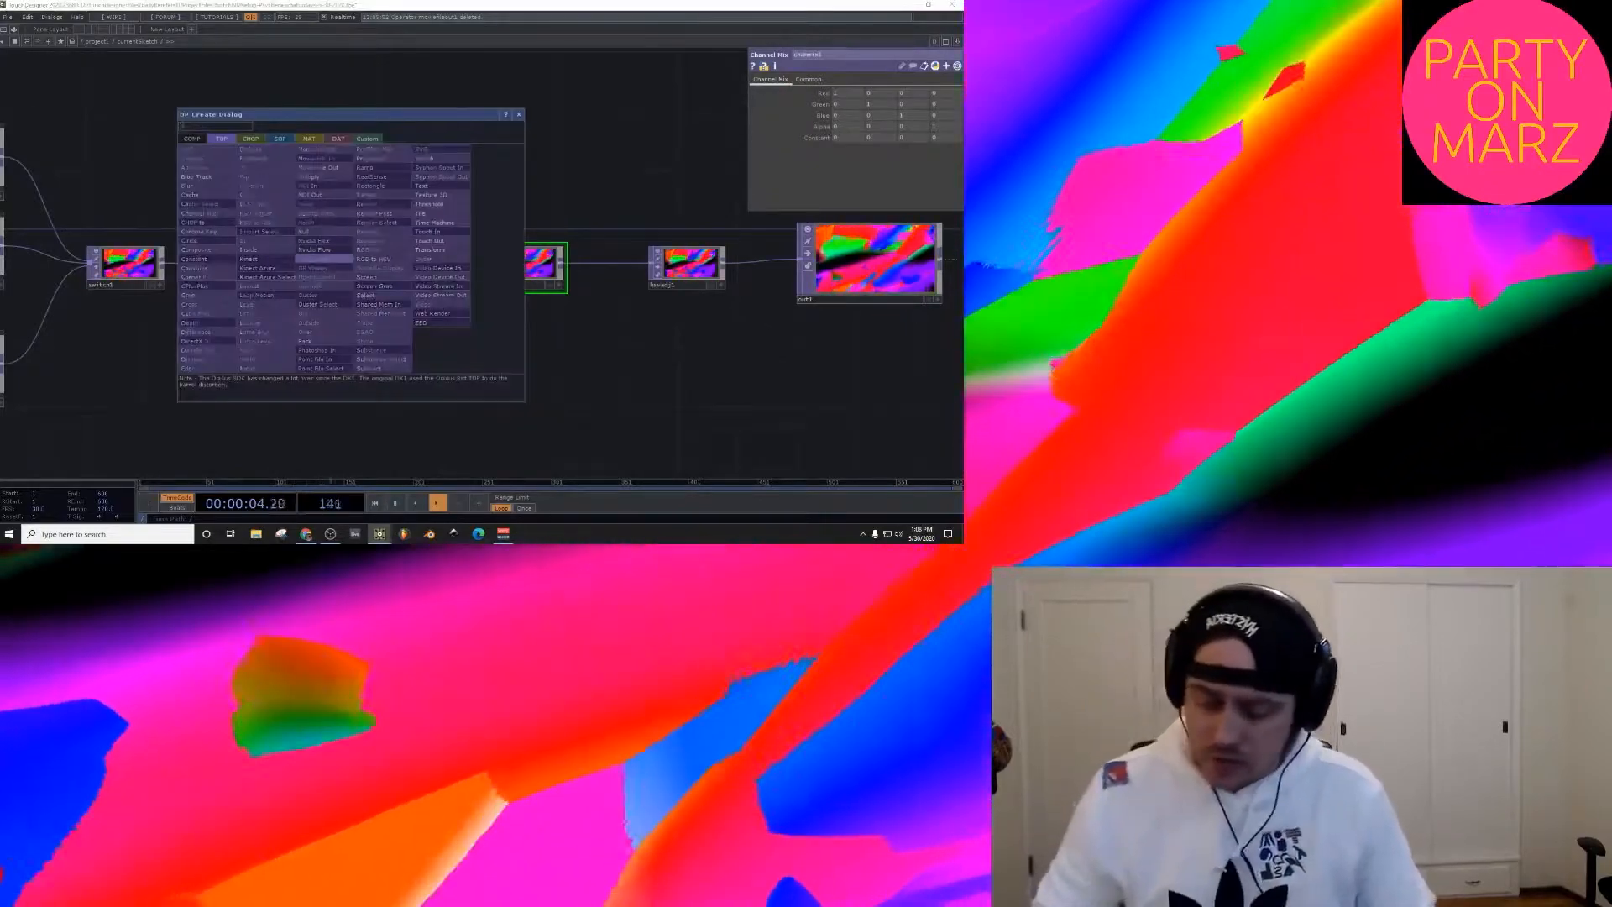
{"action": "type", "text": "ti"}
{"action": "key", "text": "Return"}
{"action": "left_click", "coordinate": [346, 251]}
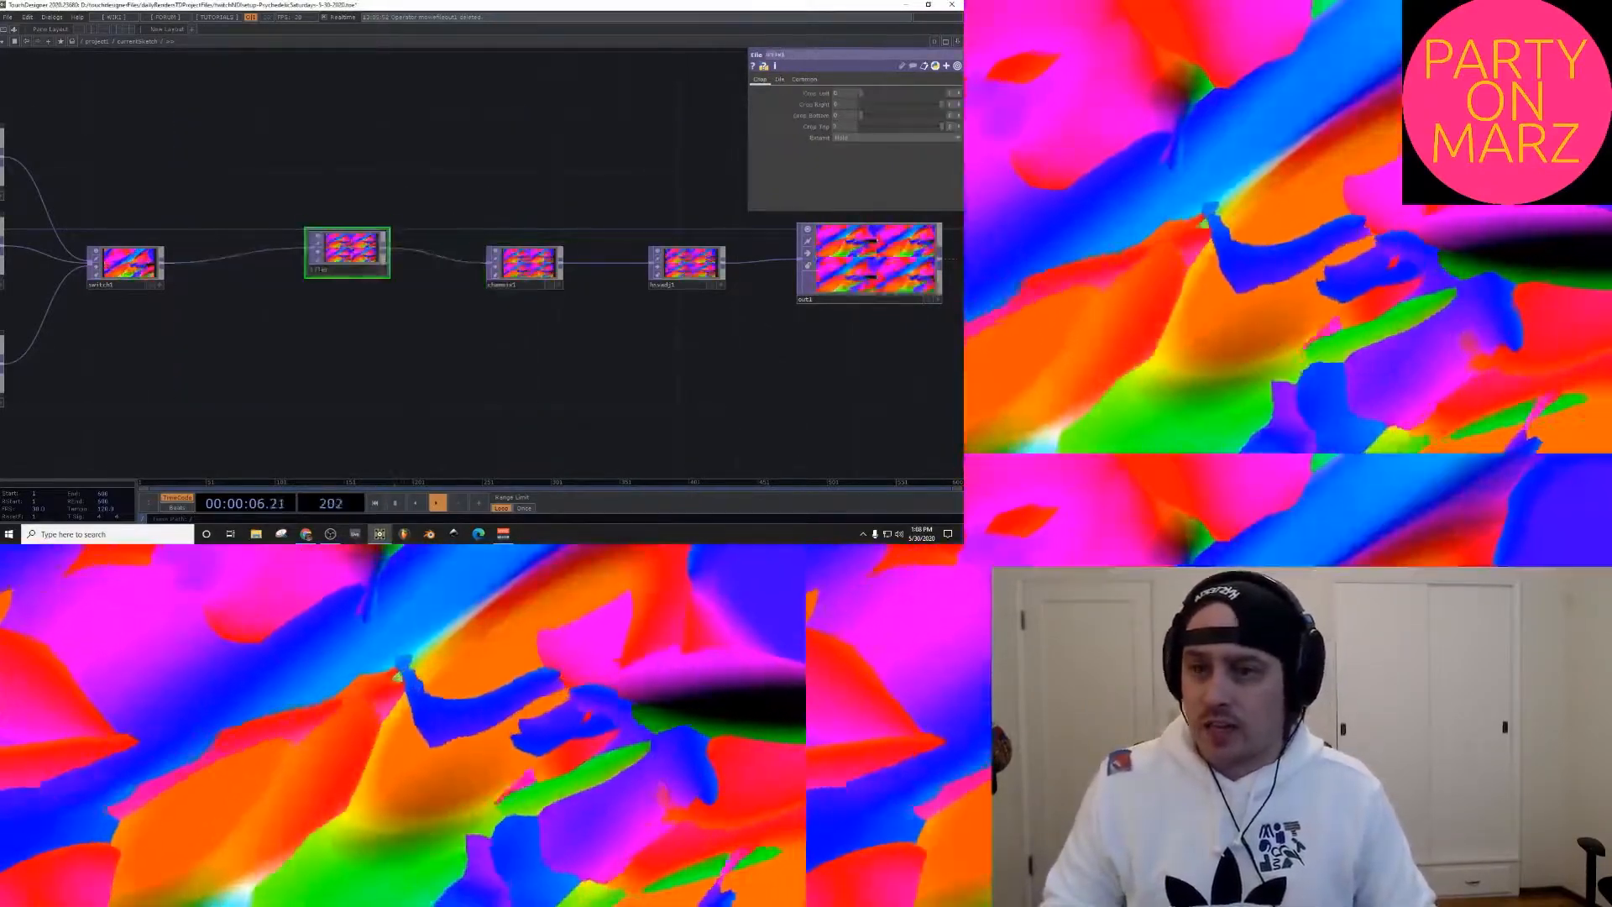
Step: Turn on flip and reflect in both X and Y for the Tile operator
{"action": "left_click_drag", "start_coordinate": [348, 250], "coordinate": [337, 264]}
{"action": "scroll", "coordinate": [336, 264], "scroll_direction": "up", "scroll_amount": 5}
{"action": "scroll", "coordinate": [336, 269], "scroll_direction": "up", "scroll_amount": 3}
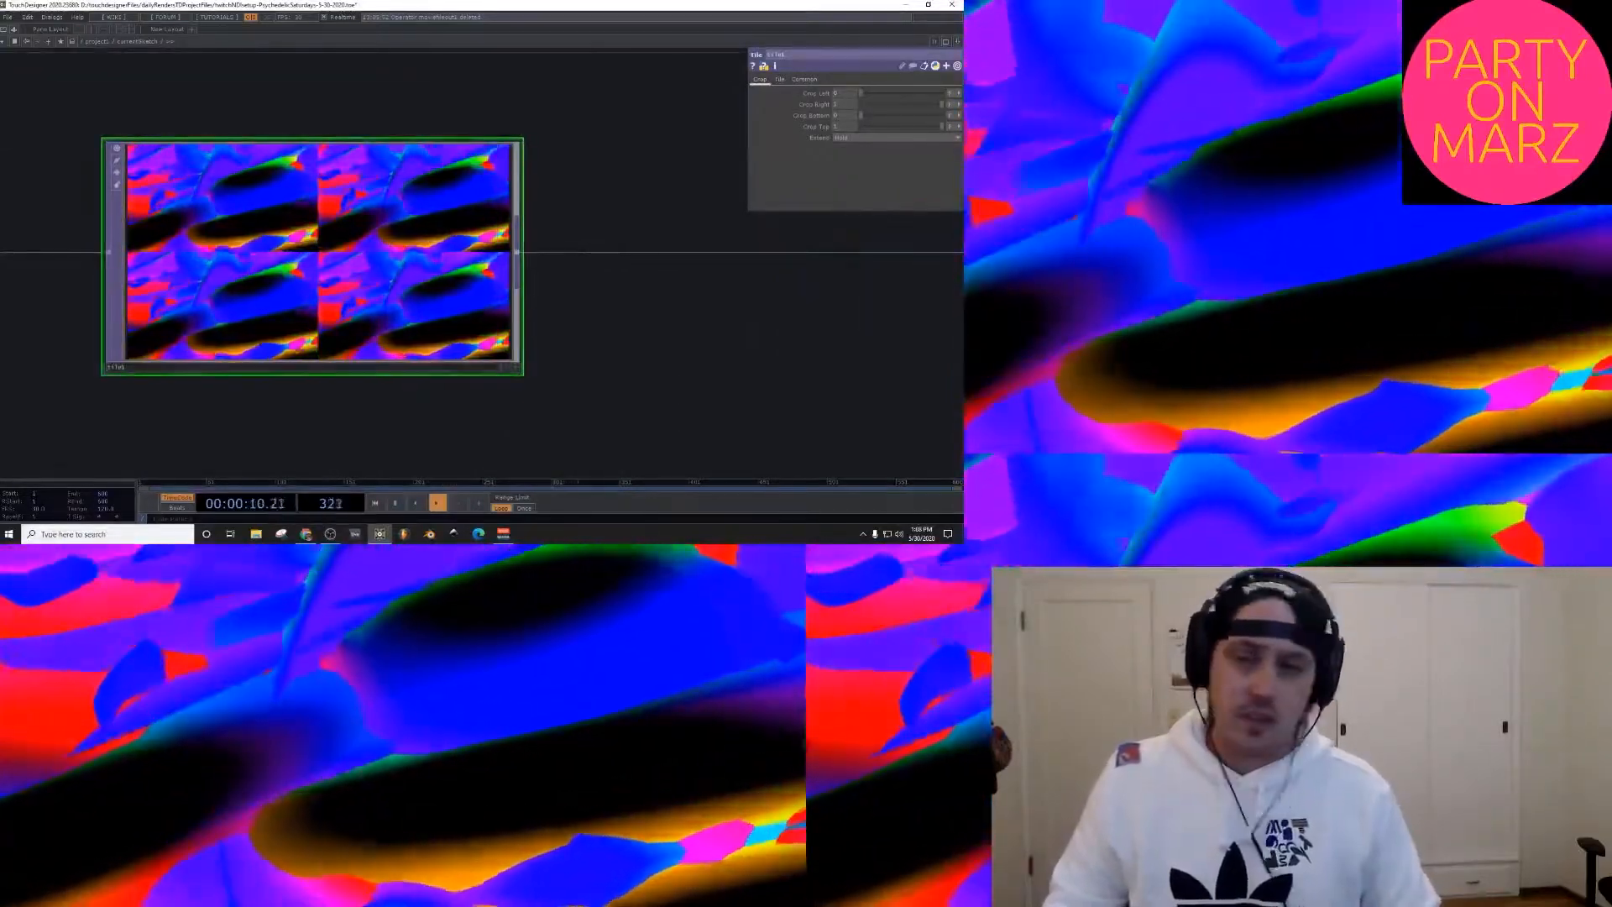
{"action": "left_click", "coordinate": [780, 79]}
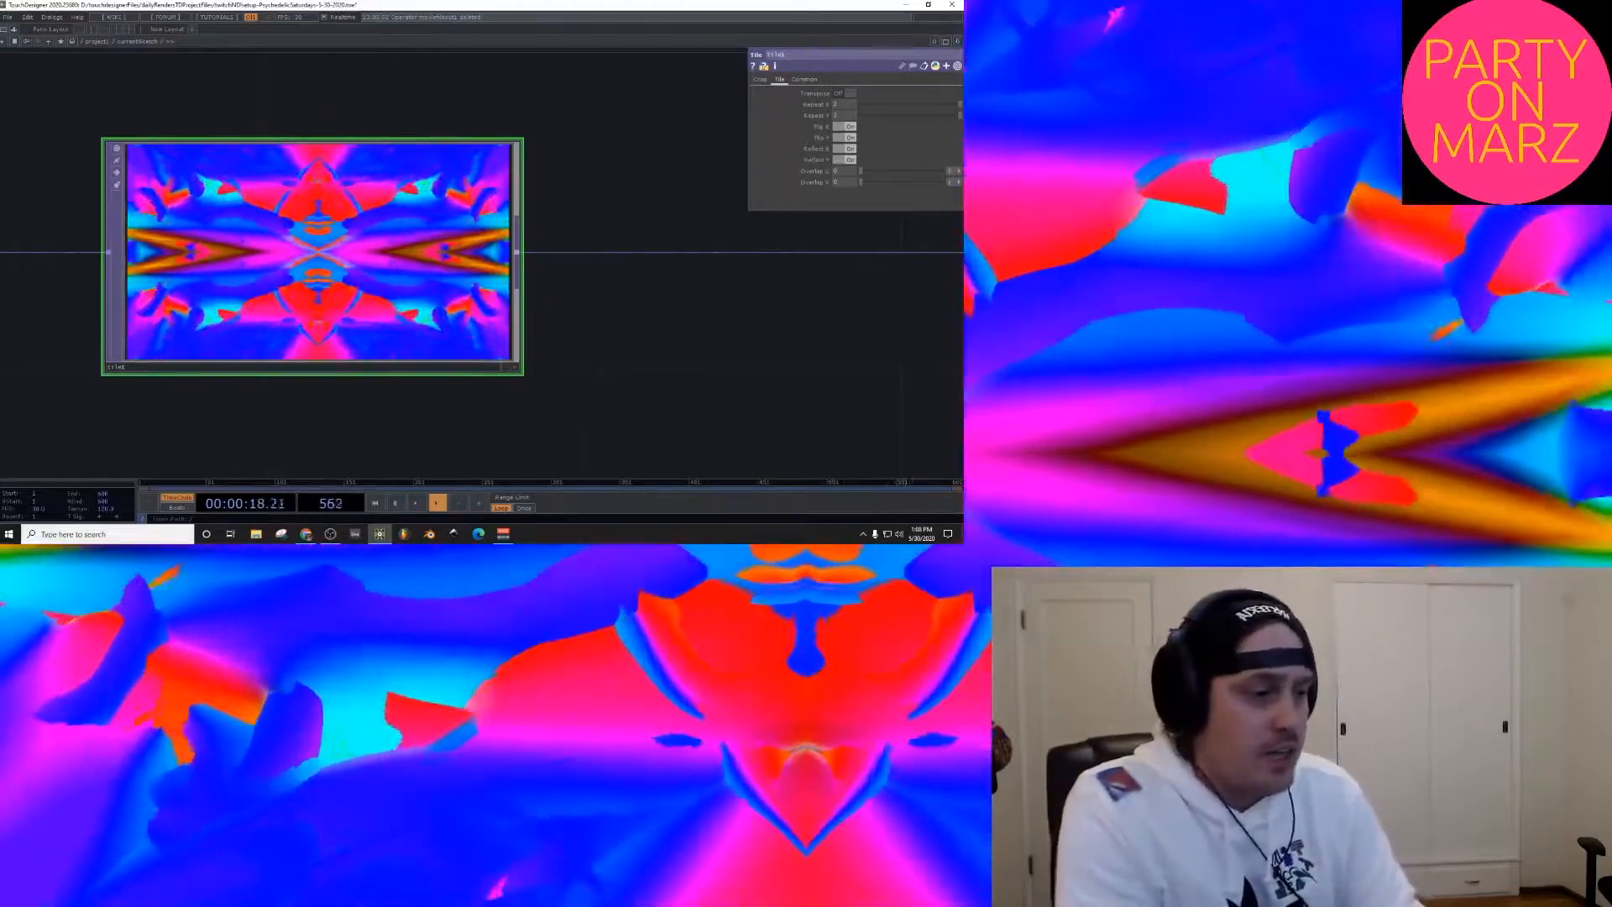
{"action": "scroll", "coordinate": [322, 309], "scroll_direction": "up", "scroll_amount": 4}
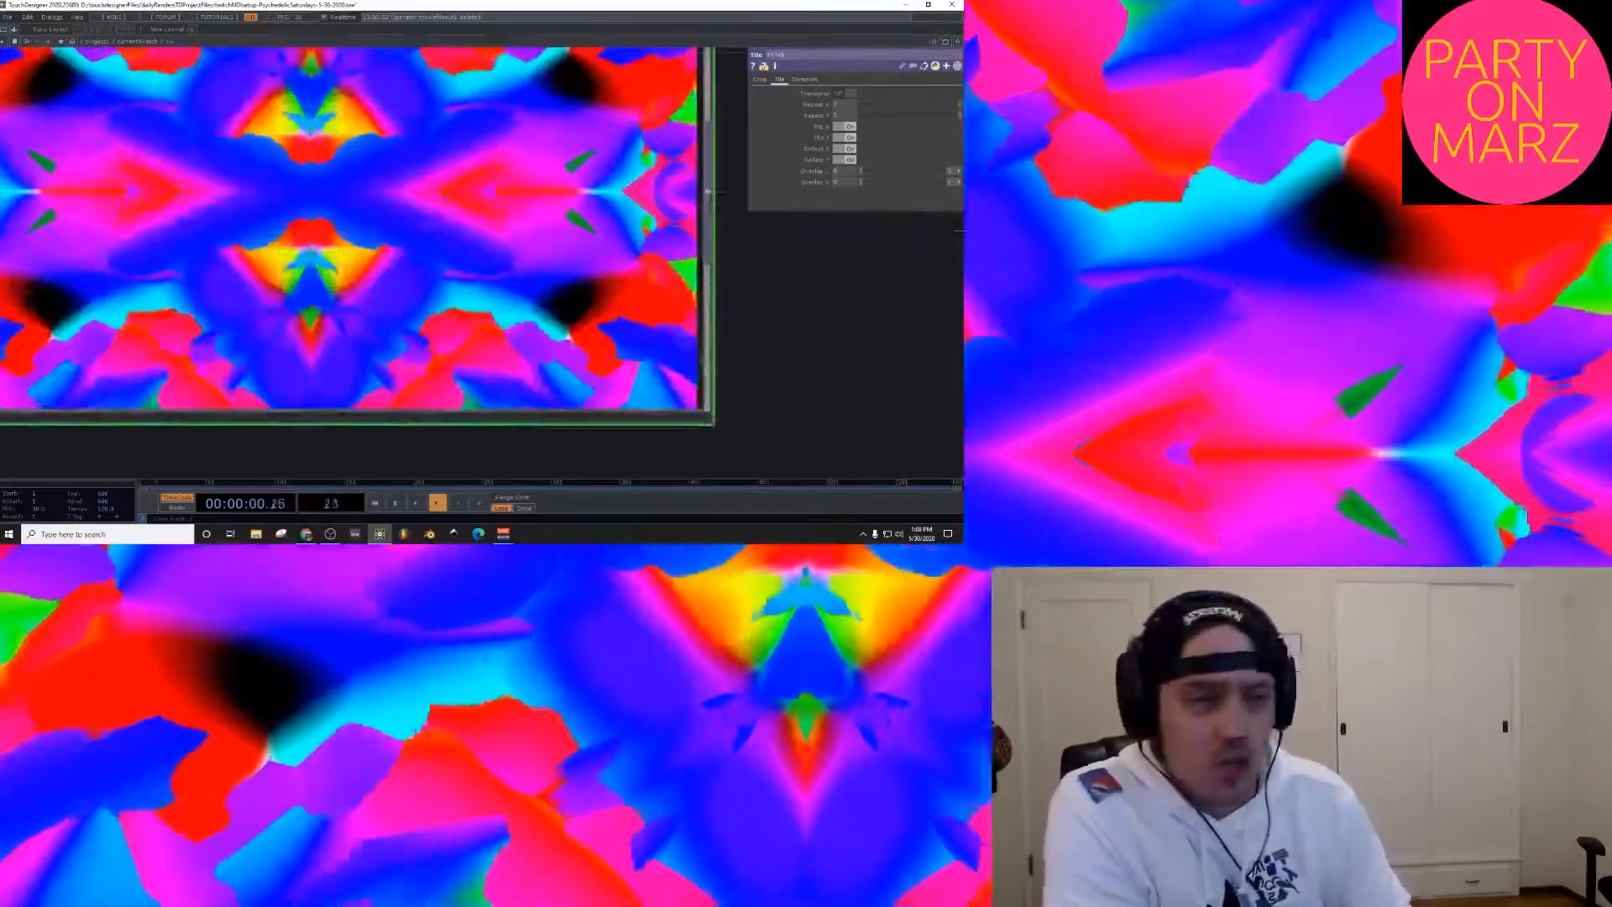
{"action": "left_click_drag", "start_coordinate": [756, 336], "coordinate": [860, 381]}
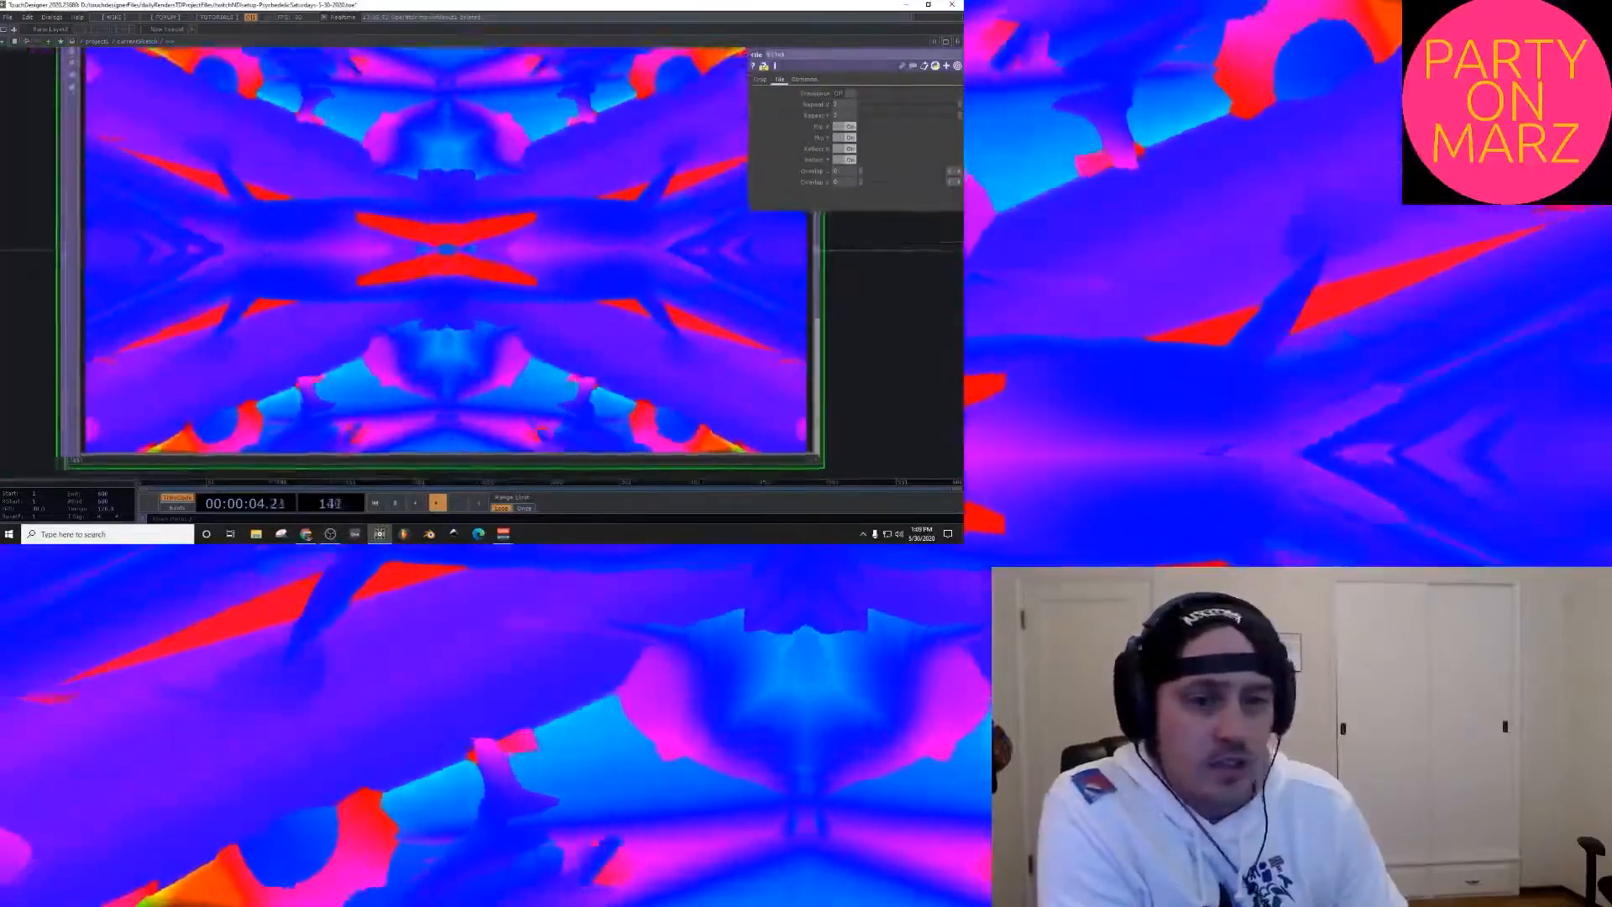
{"action": "scroll", "coordinate": [865, 378], "scroll_direction": "down", "scroll_amount": 3}
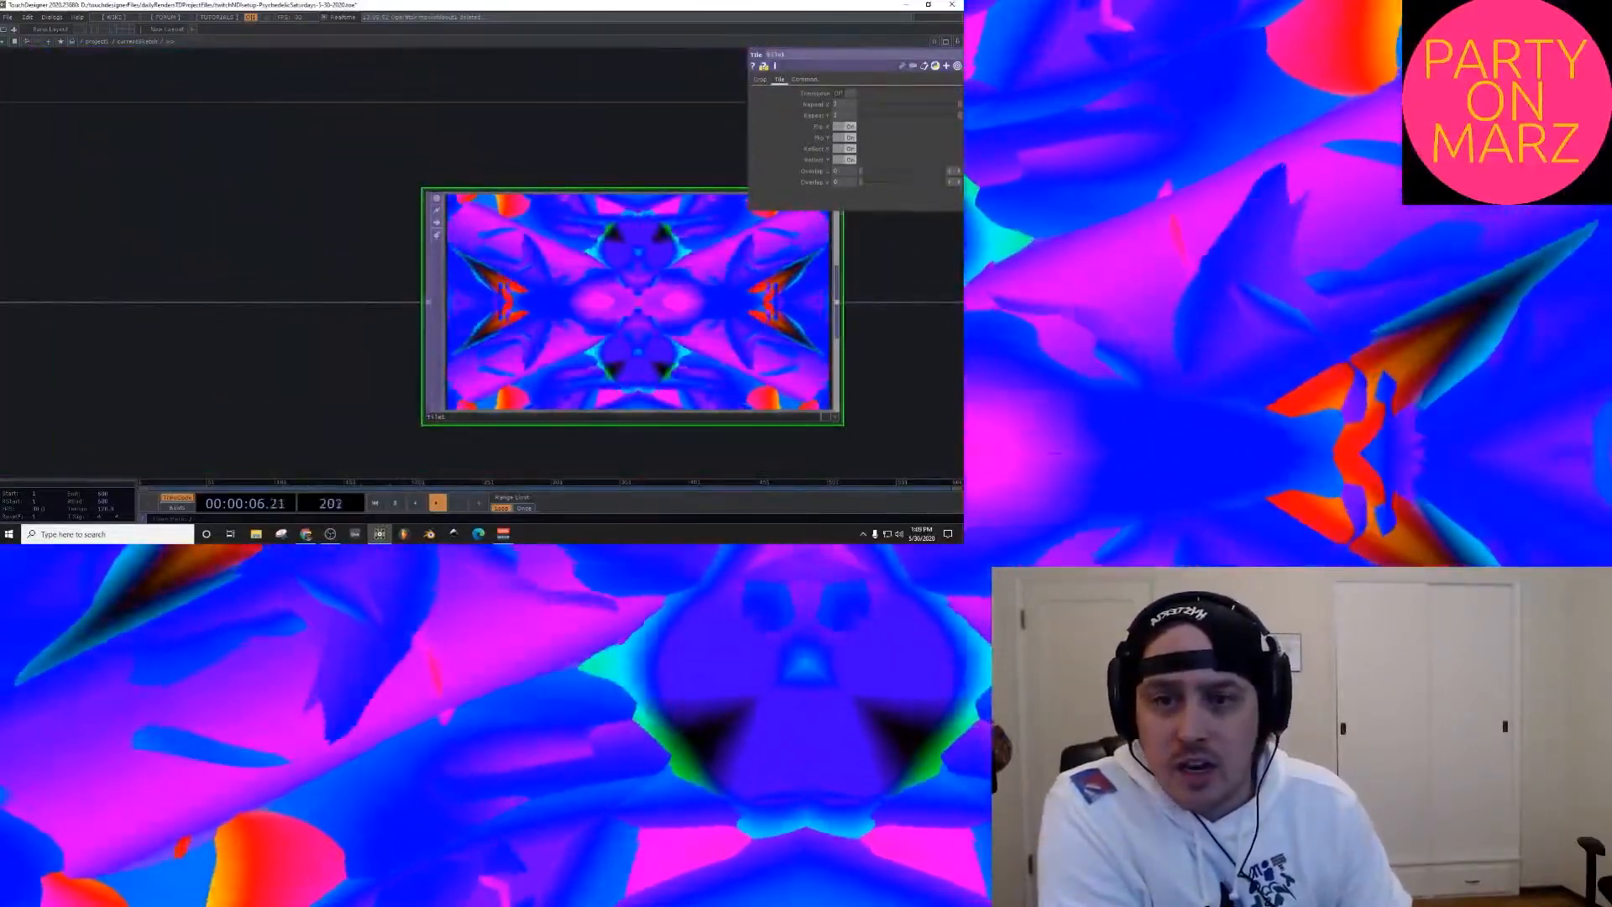
{"action": "left_click", "coordinate": [760, 79]}
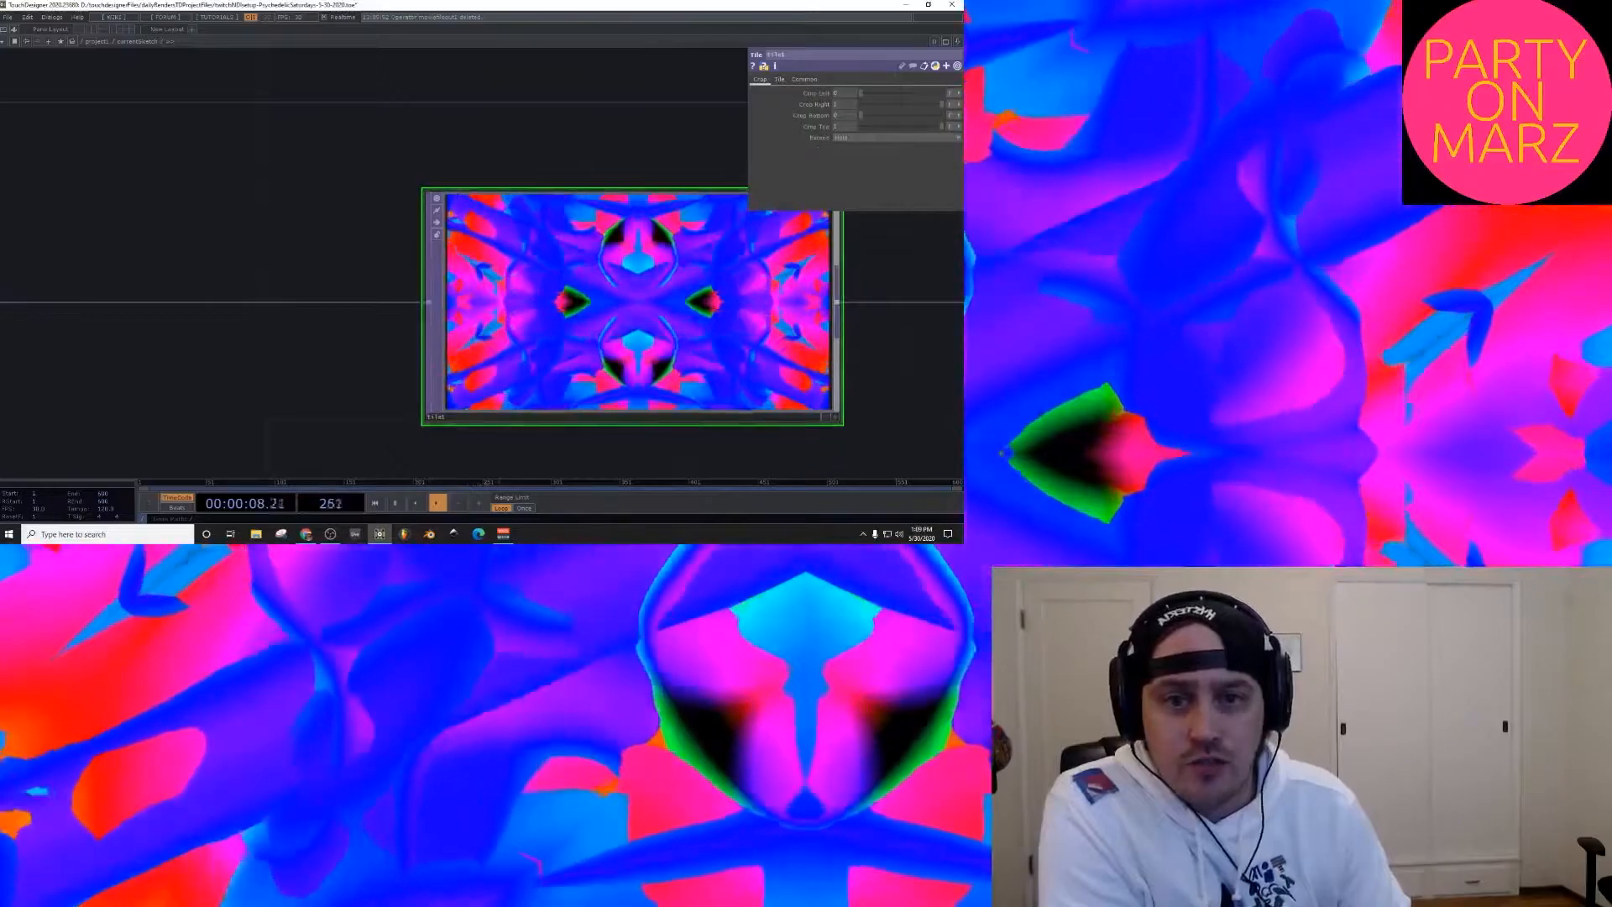
{"action": "left_click", "coordinate": [779, 79]}
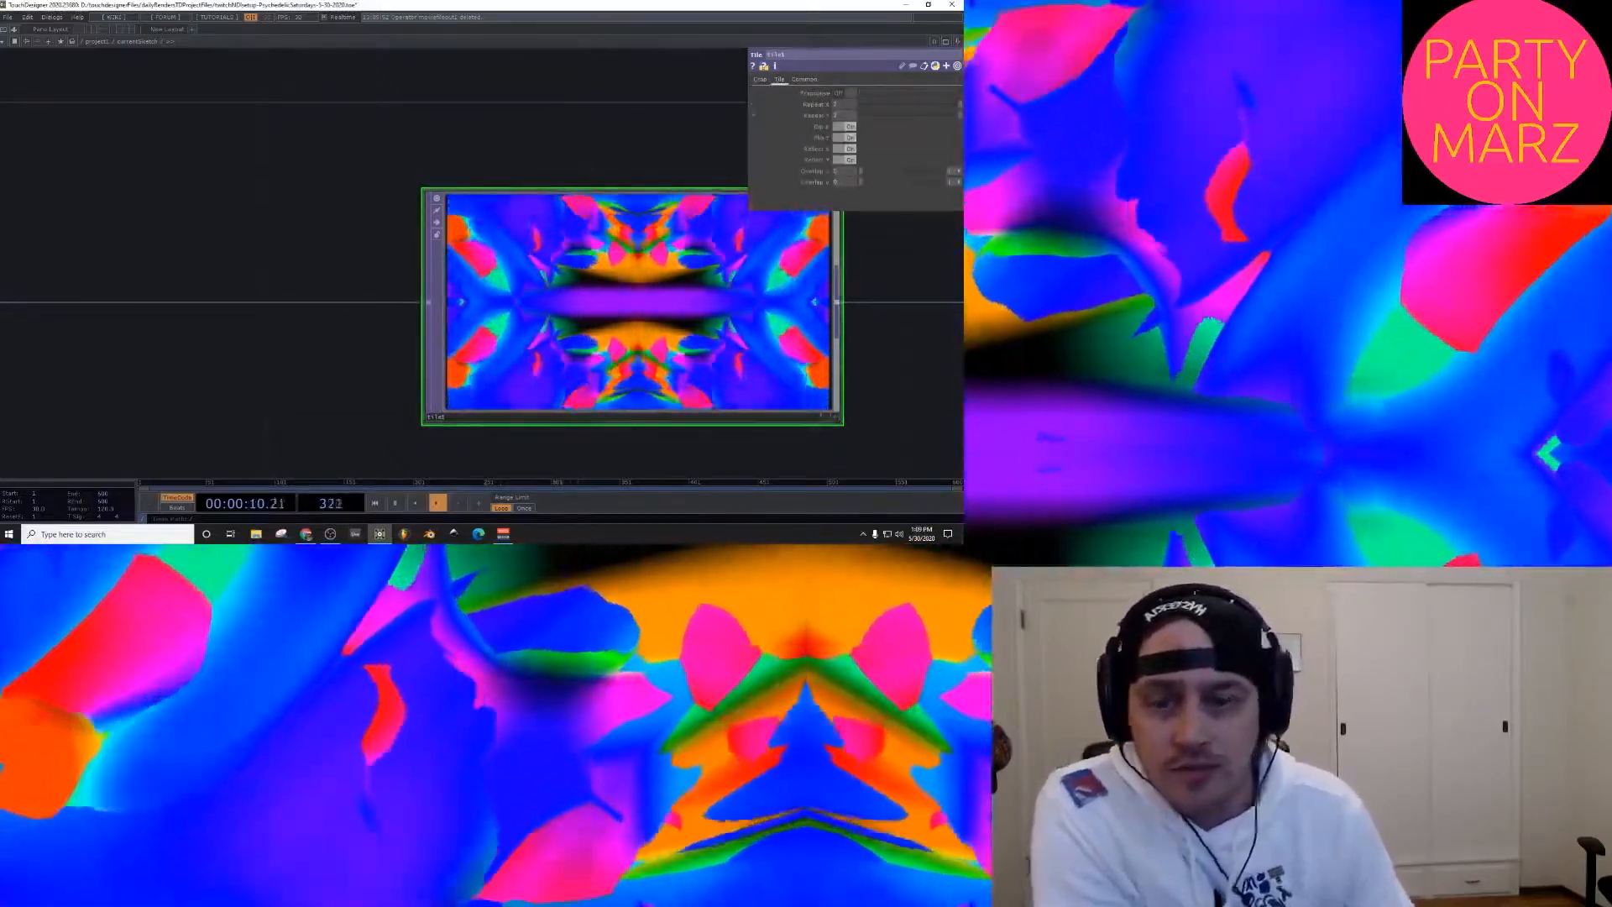
Step: Reposition the Tile operator between the Switch and the Channel Mix, and check the output with the Tile bypassed and active
{"action": "scroll", "coordinate": [433, 224], "scroll_direction": "down", "scroll_amount": 3}
{"action": "left_click_drag", "start_coordinate": [537, 267], "coordinate": [458, 102]}
{"action": "left_click_drag", "start_coordinate": [495, 218], "coordinate": [361, 297]}
{"action": "scroll", "coordinate": [361, 298], "scroll_direction": "down", "scroll_amount": 1}
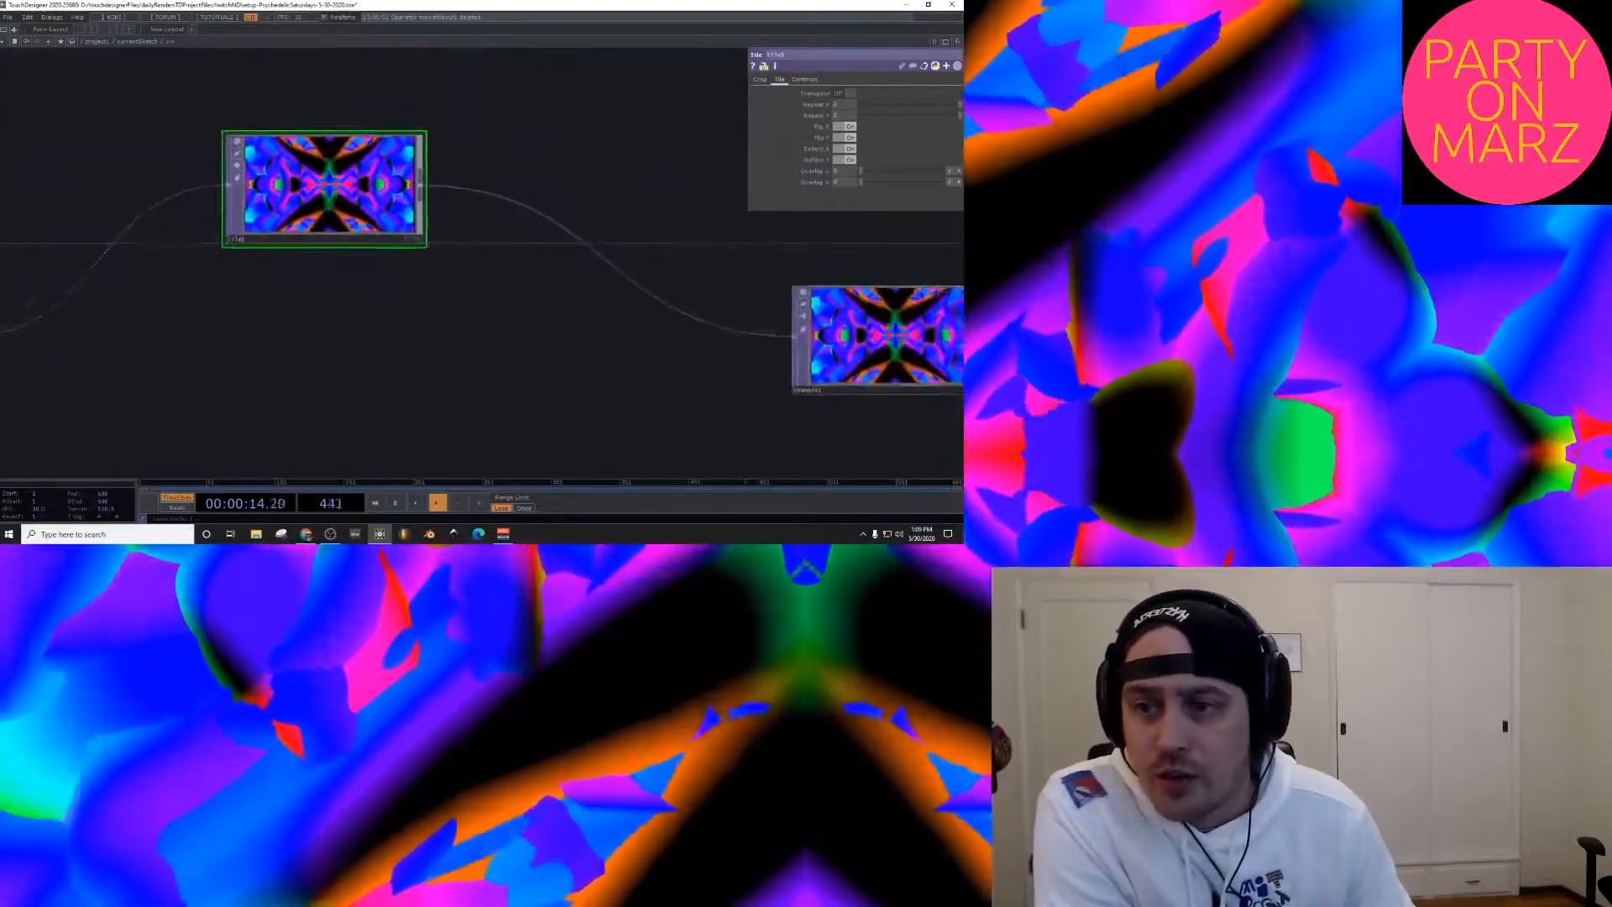
{"action": "scroll", "coordinate": [490, 228], "scroll_direction": "down", "scroll_amount": 3}
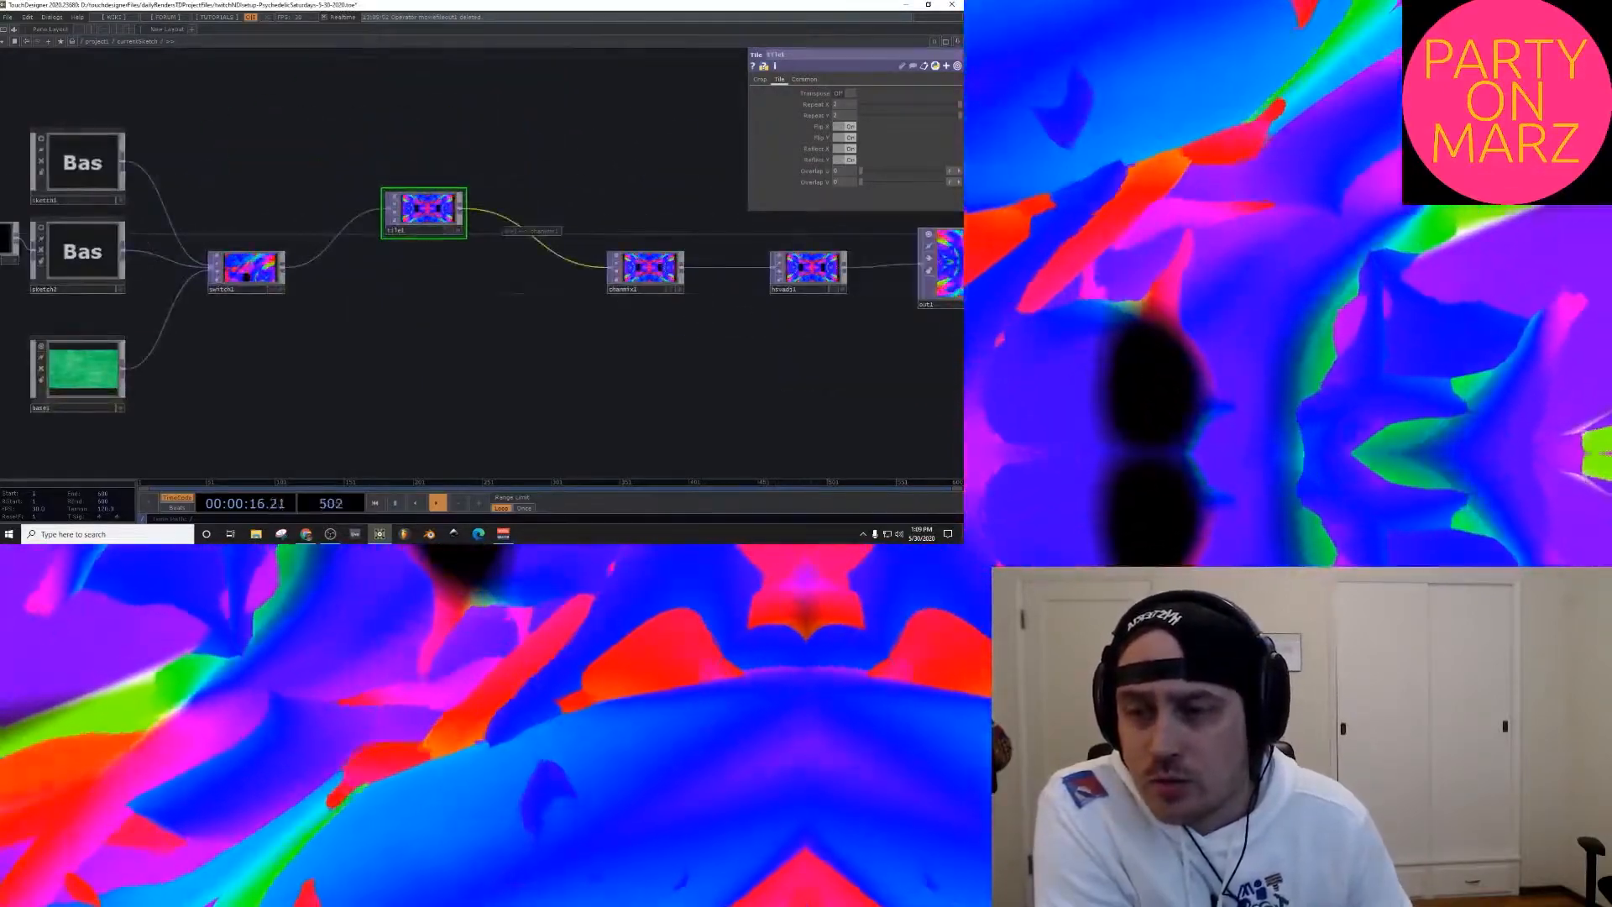
{"action": "left_click_drag", "start_coordinate": [424, 212], "coordinate": [424, 248]}
{"action": "scroll", "coordinate": [395, 256], "scroll_direction": "up", "scroll_amount": 3}
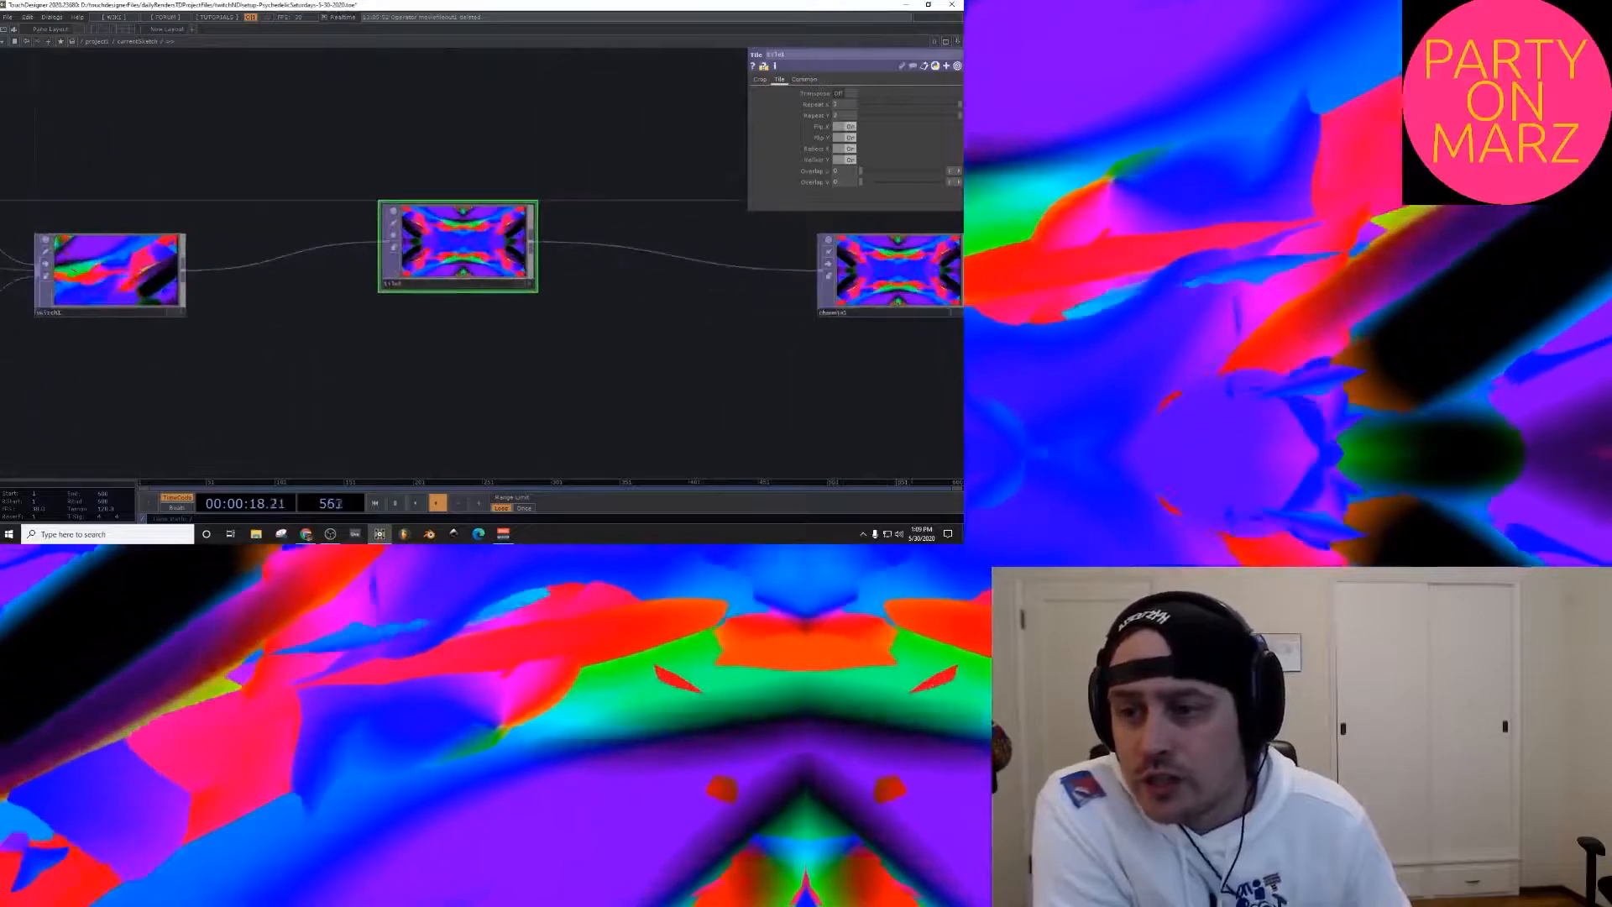
{"action": "left_click", "coordinate": [393, 235]}
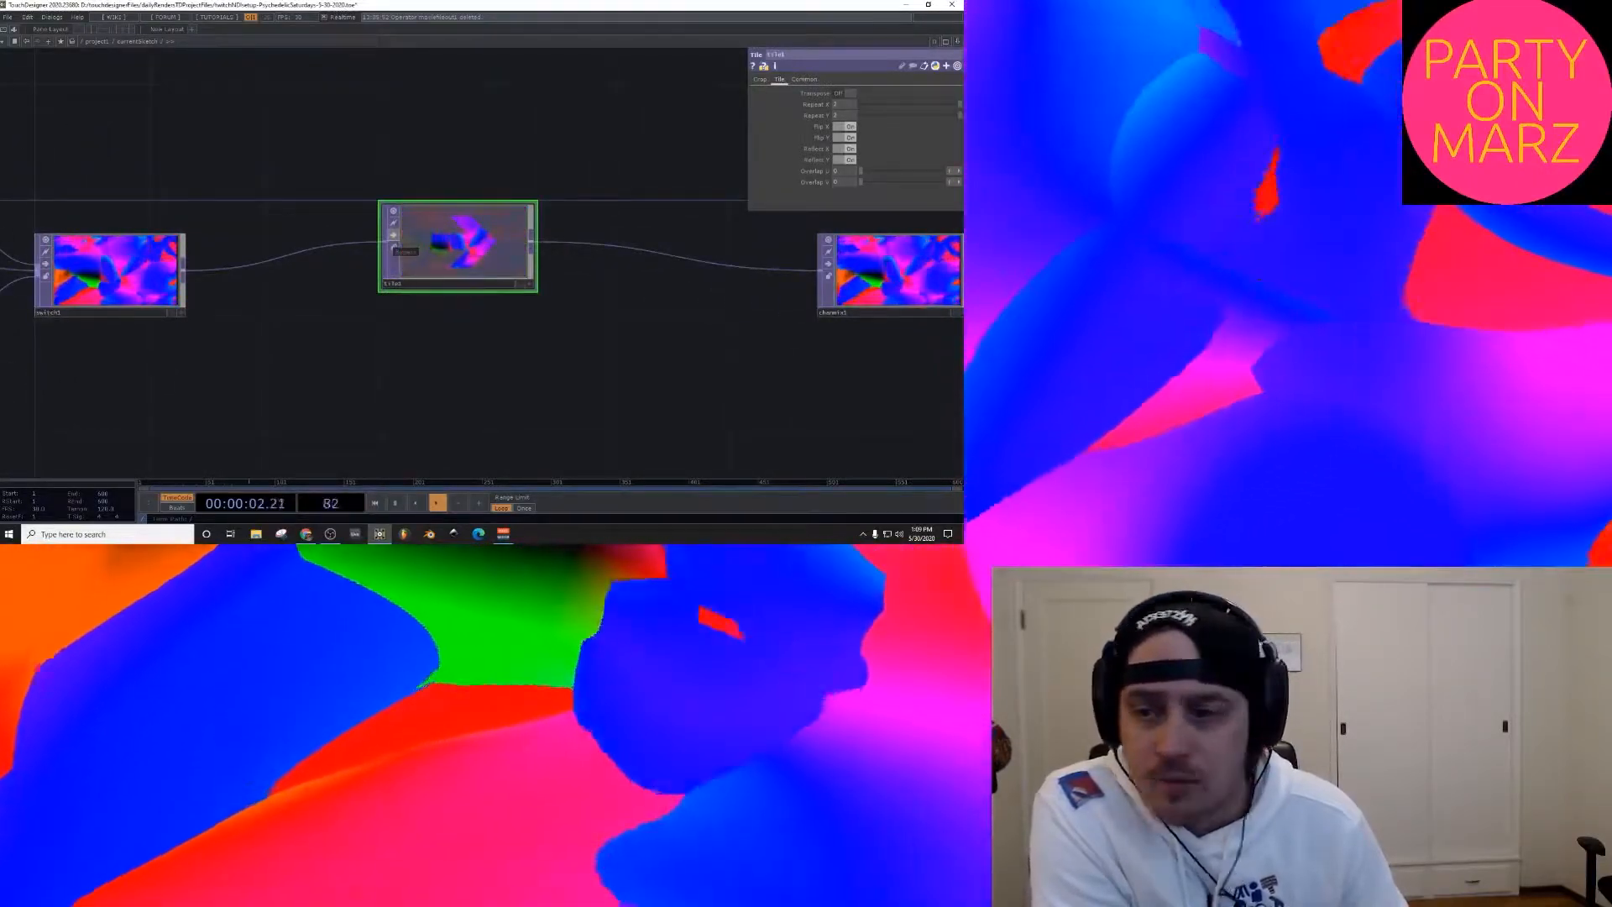
{"action": "left_click", "coordinate": [393, 235]}
Step: Move the Tile operator above the Switch, leaving free space in front of the Channel Mix
{"action": "left_click_drag", "start_coordinate": [419, 244], "coordinate": [333, 156]}
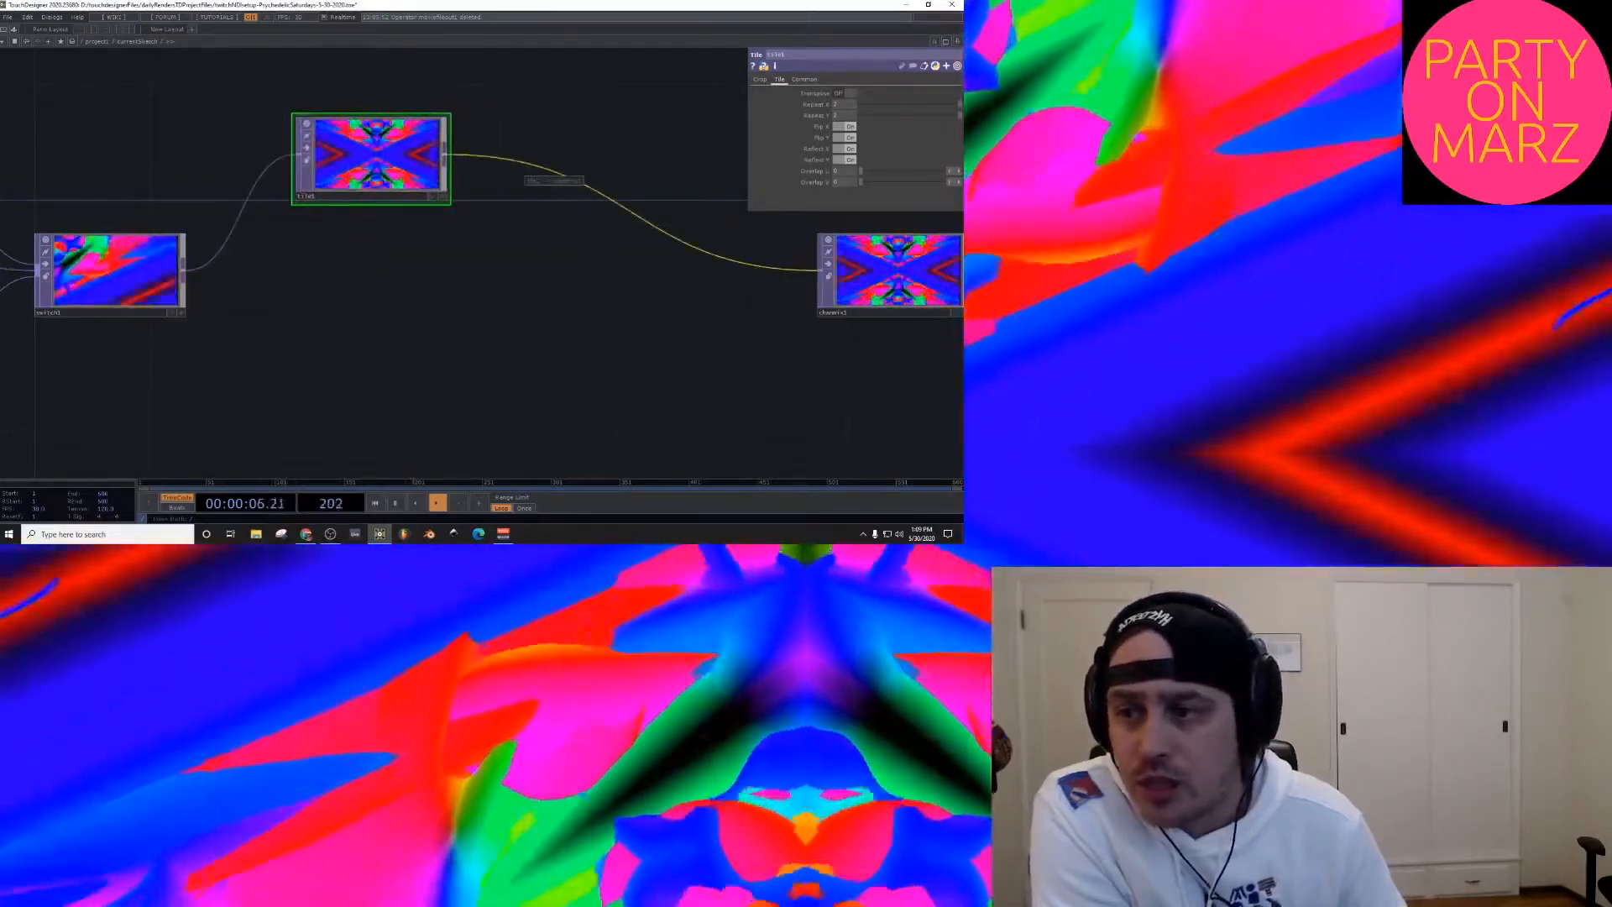
{"action": "left_click_drag", "start_coordinate": [388, 159], "coordinate": [503, 130]}
{"action": "mouse_move", "coordinate": [520, 286]}
{"action": "left_mouse_down"}
{"action": "mouse_move", "coordinate": [386, 273]}
{"action": "mouse_move", "coordinate": [520, 313]}
{"action": "left_mouse_up"}
{"action": "left_click_drag", "start_coordinate": [486, 158], "coordinate": [227, 158]}
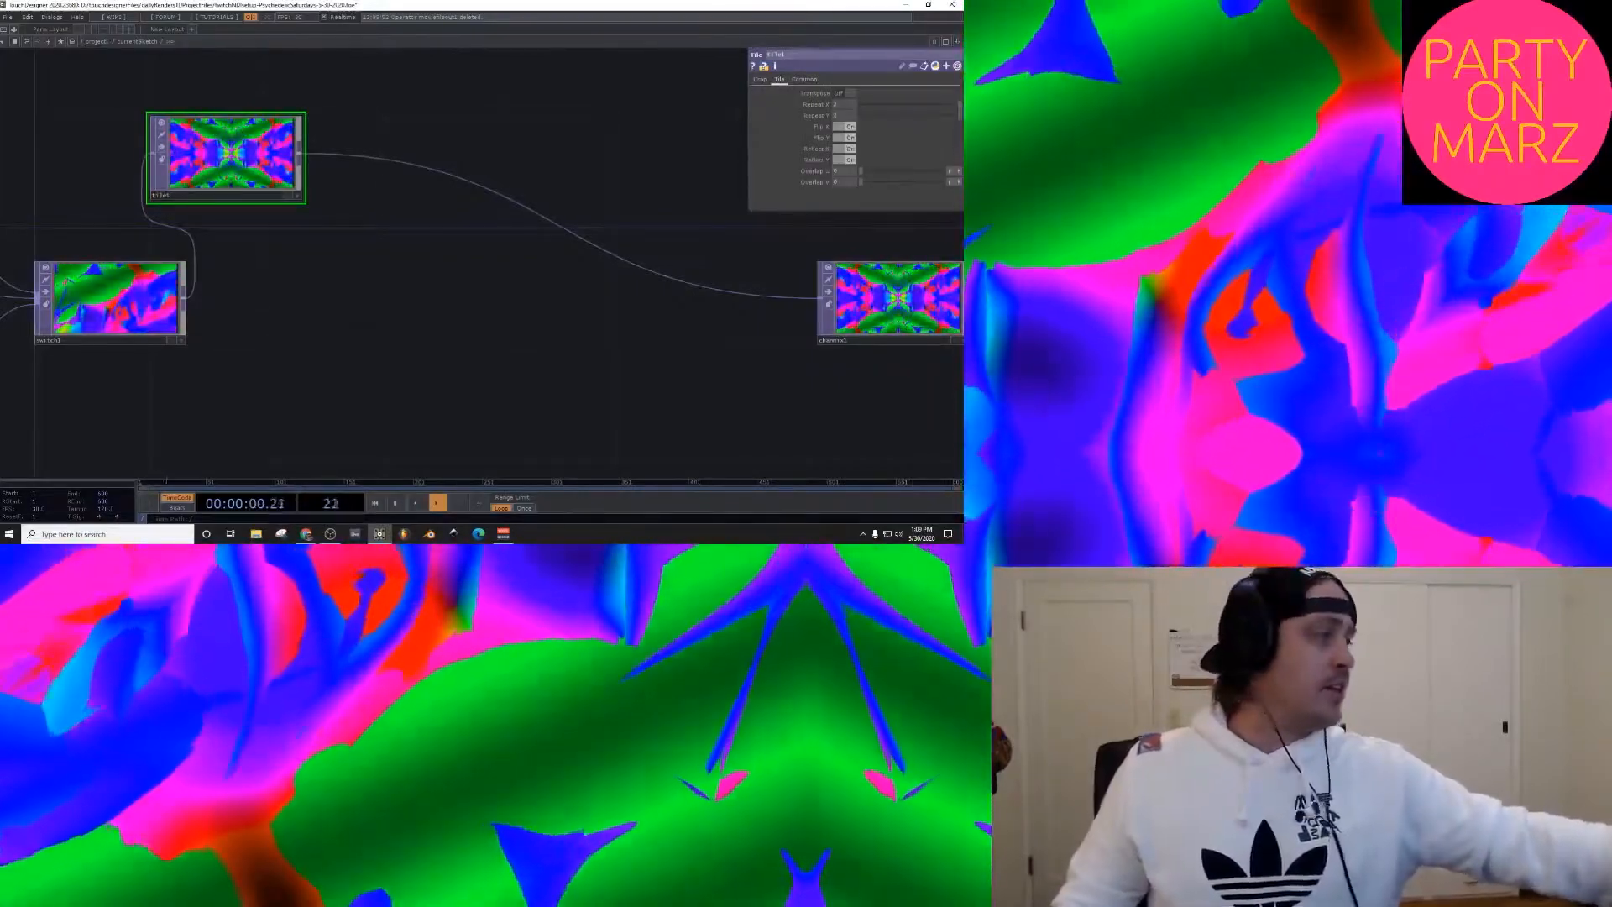
Step: Insert a second Switch TOP after the Tile and connect the first Switch's output to it as another input
{"action": "right_click", "coordinate": [396, 161]}
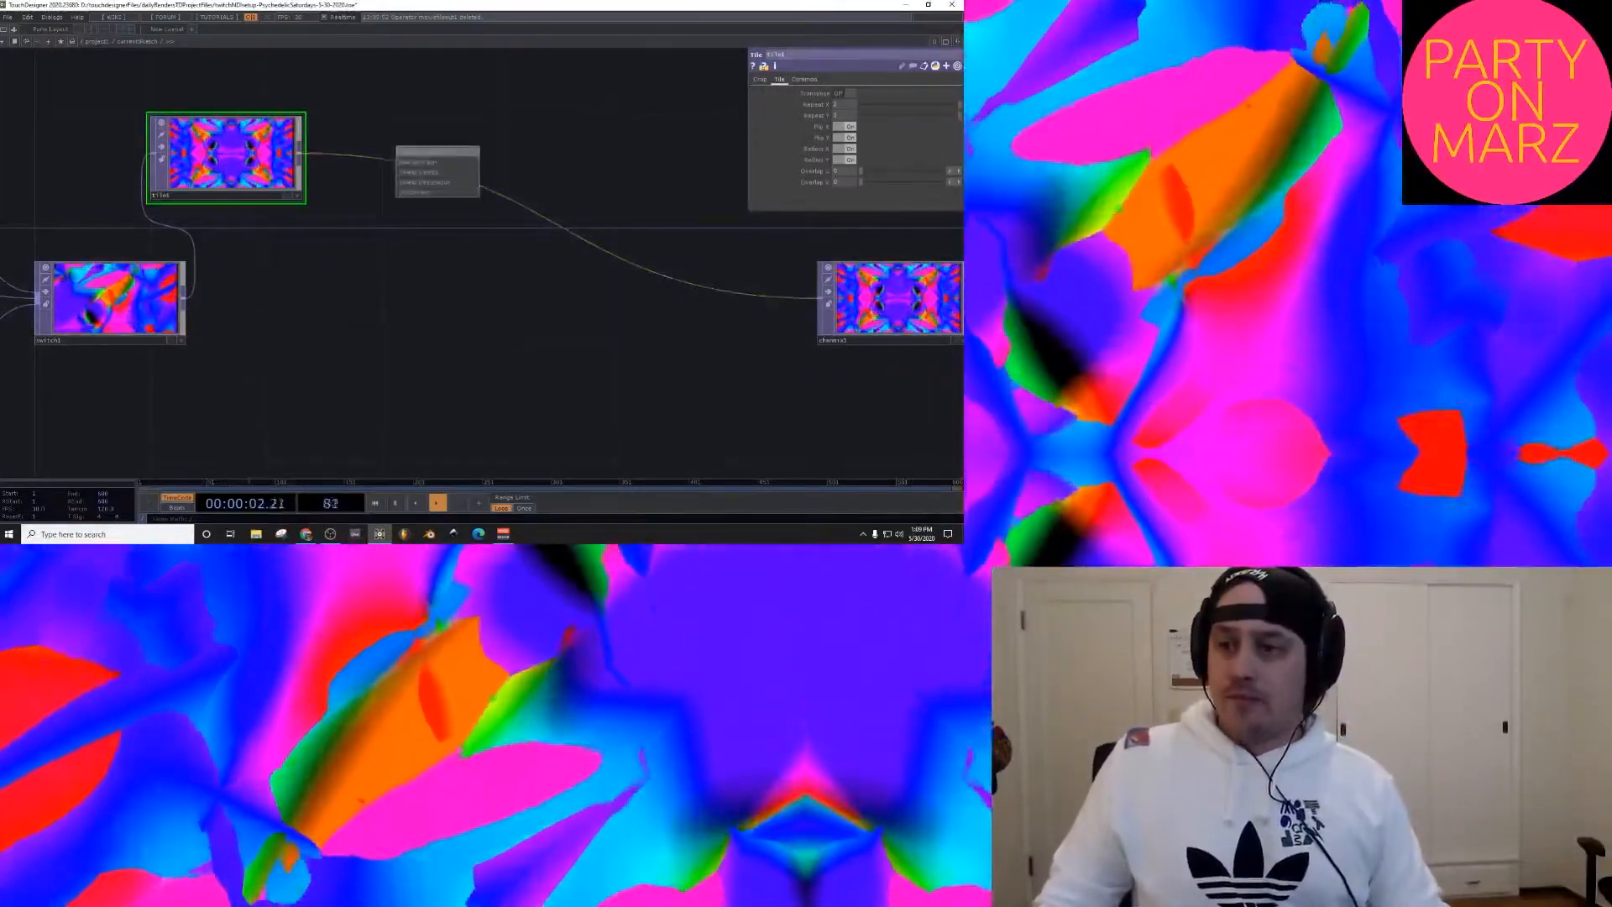
{"action": "left_click", "coordinate": [413, 154]}
{"action": "type", "text": "swit"}
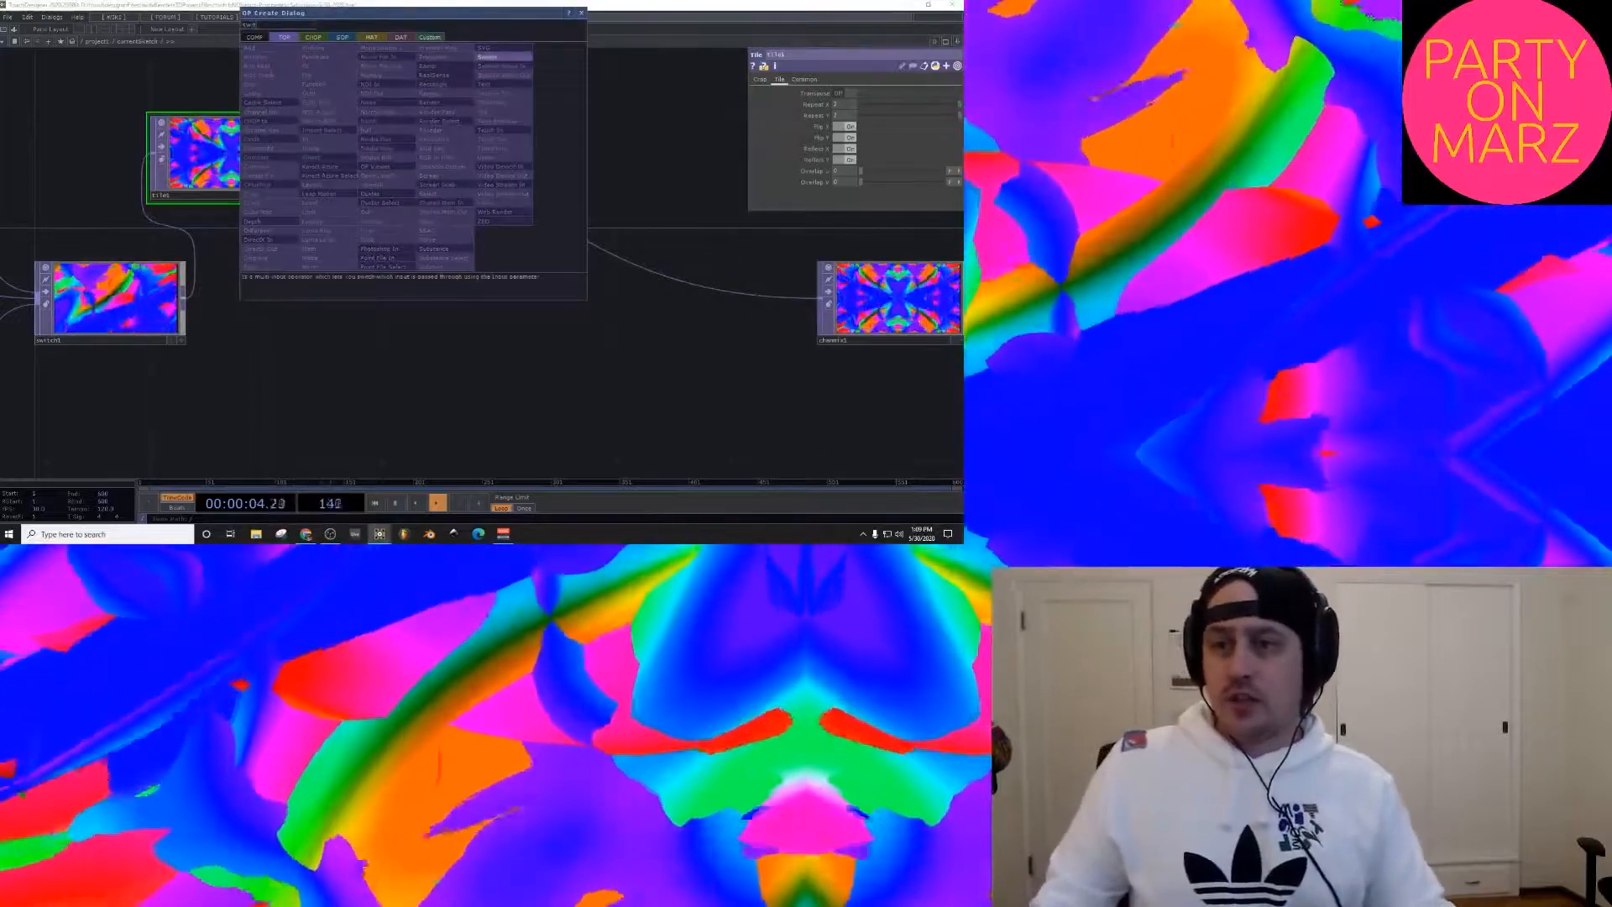
{"action": "key", "text": "Return"}
{"action": "left_click", "coordinate": [487, 216]}
{"action": "left_click_drag", "start_coordinate": [116, 299], "coordinate": [413, 217]}
Step: Align the second Switch in the main row just before the Channel Mix and place the Tile slightly above the row
{"action": "scroll", "coordinate": [384, 339], "scroll_direction": "down", "scroll_amount": 3}
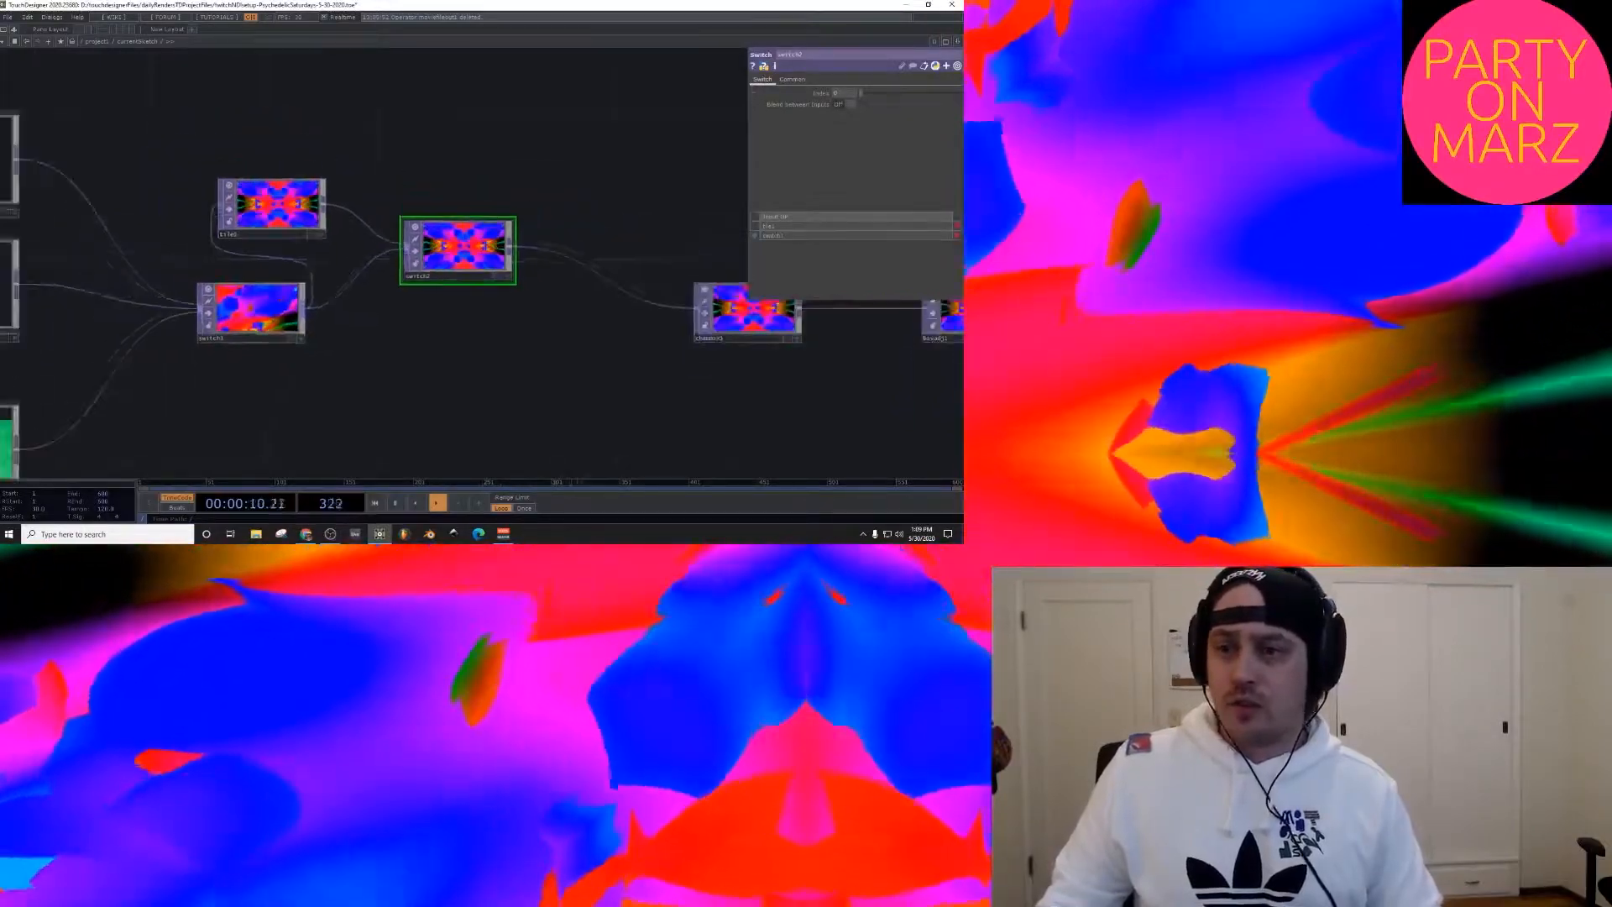
{"action": "scroll", "coordinate": [543, 309], "scroll_direction": "down", "scroll_amount": 5}
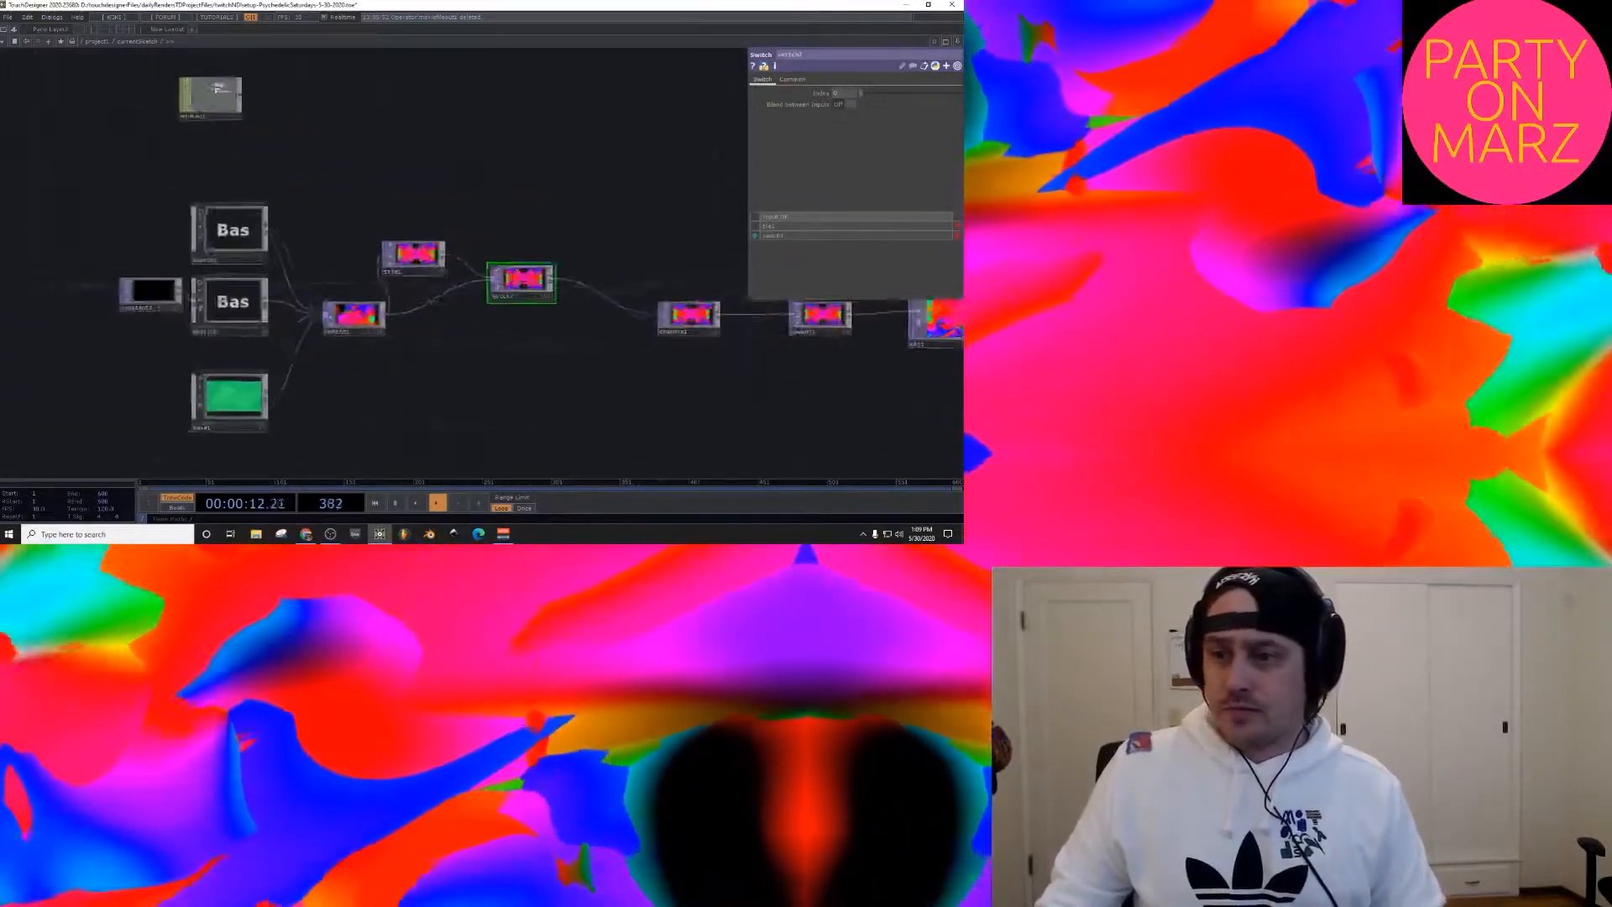
{"action": "left_click_drag", "start_coordinate": [509, 286], "coordinate": [583, 318]}
{"action": "mouse_move", "coordinate": [467, 276]}
{"action": "left_mouse_down"}
{"action": "mouse_move", "coordinate": [489, 276]}
{"action": "mouse_move", "coordinate": [467, 286]}
{"action": "left_mouse_up"}
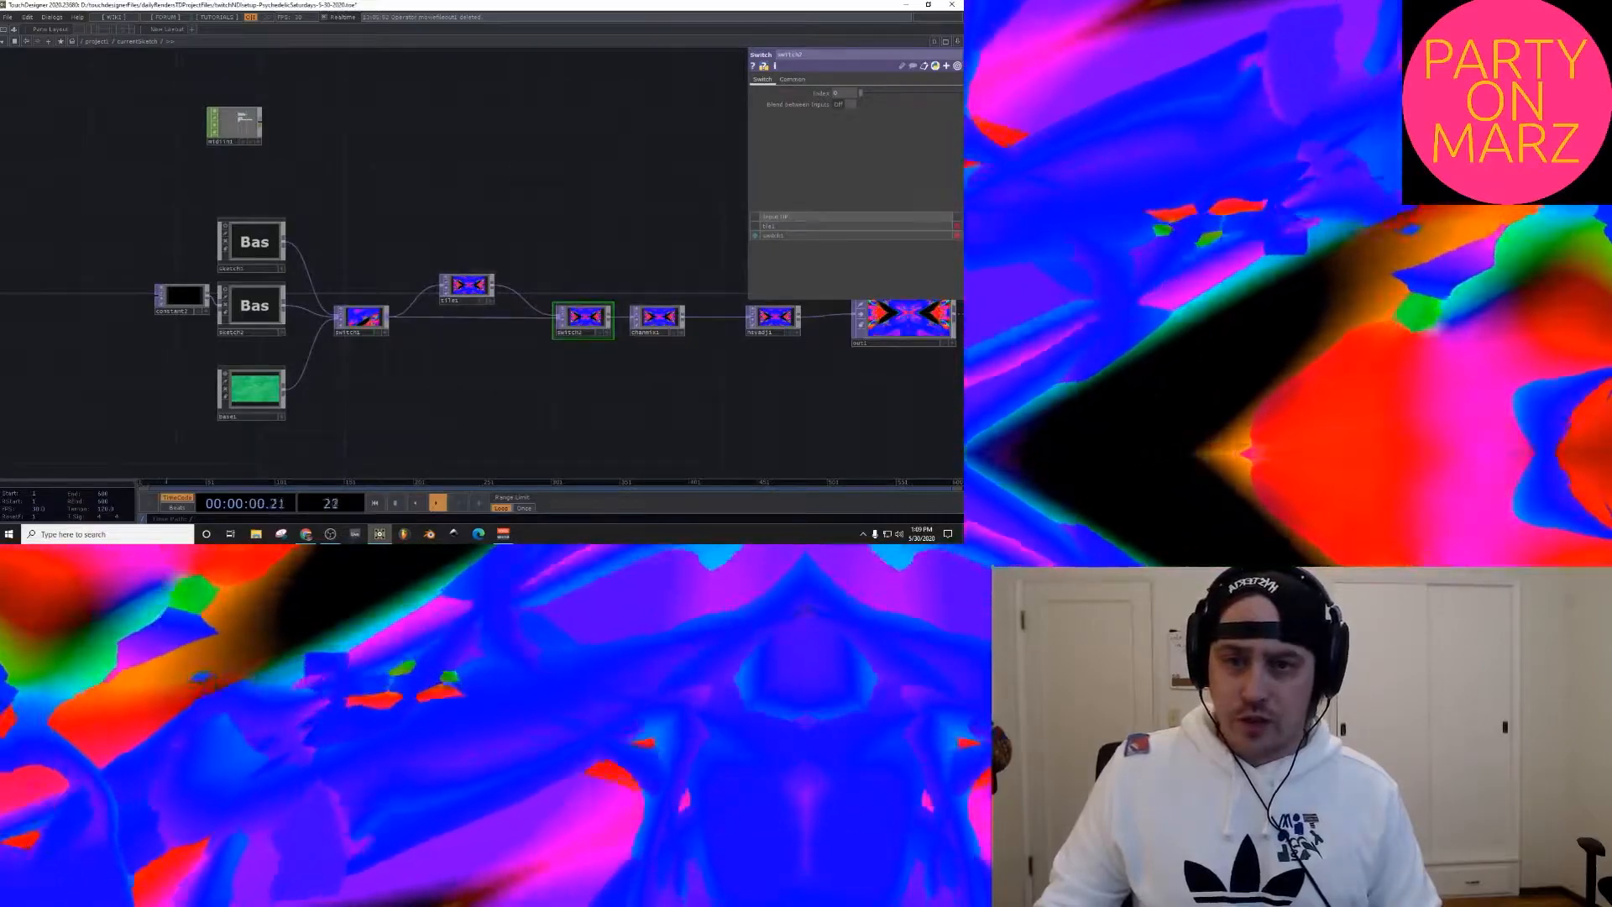
Step: Reorder the second Switch's inputs so the first Switch comes before the Tile, and save the project
{"action": "scroll", "coordinate": [588, 312], "scroll_direction": "up", "scroll_amount": 5}
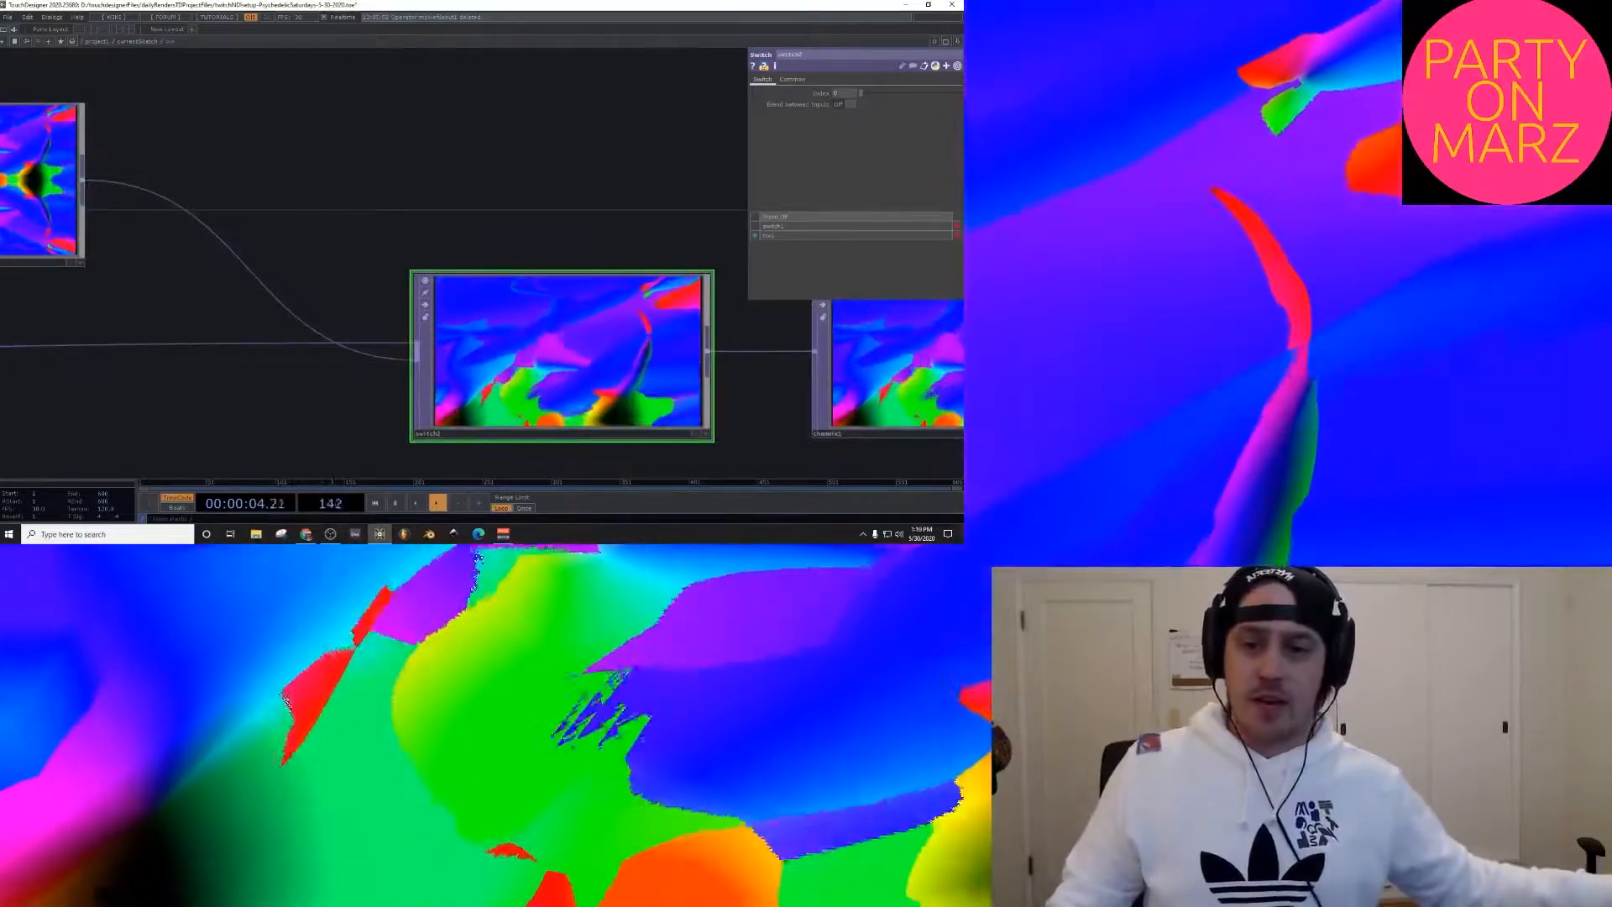
{"action": "scroll", "coordinate": [567, 353], "scroll_direction": "down", "scroll_amount": 5}
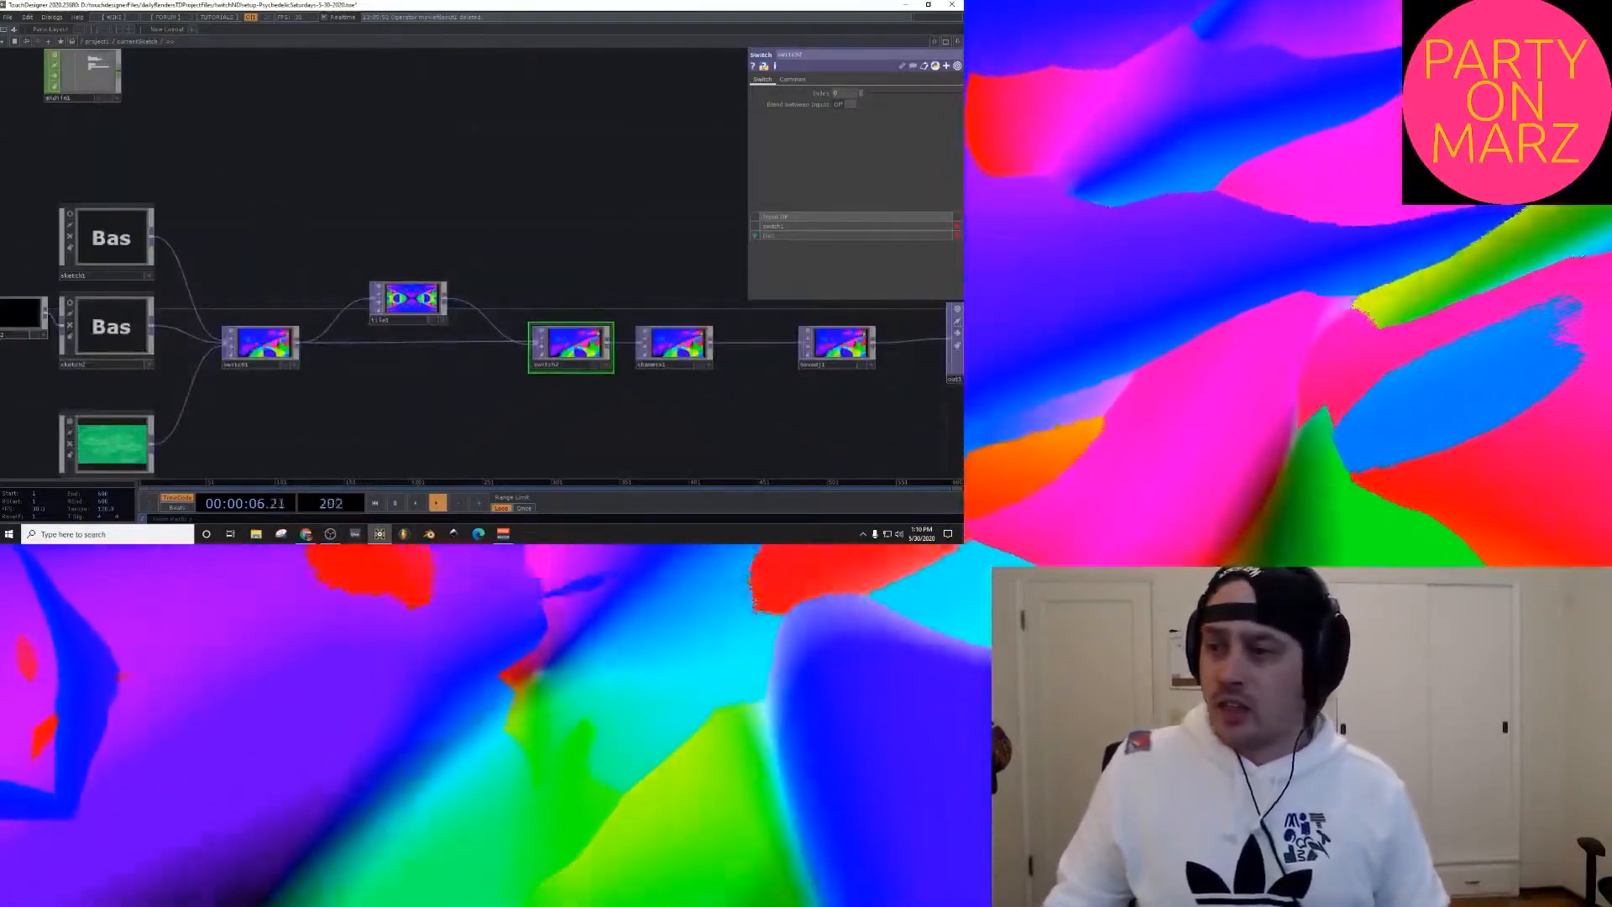
{"action": "scroll", "coordinate": [445, 295], "scroll_direction": "up", "scroll_amount": 3}
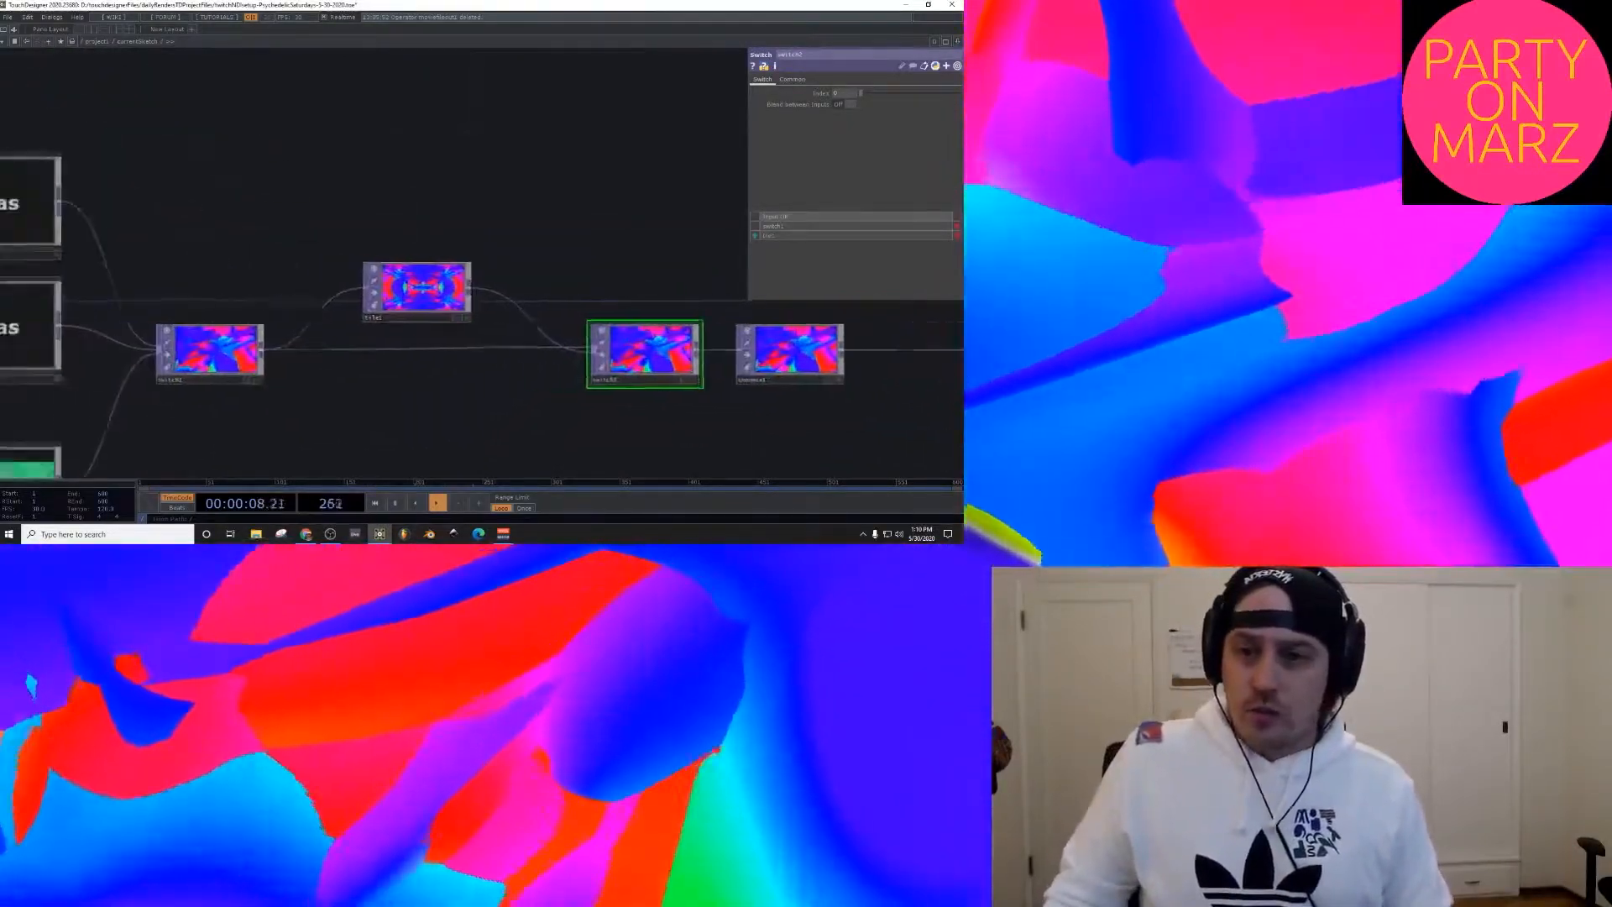
{"action": "scroll", "coordinate": [671, 277], "scroll_direction": "down", "scroll_amount": 8}
{"action": "scroll", "coordinate": [593, 167], "scroll_direction": "up", "scroll_amount": 3}
{"action": "scroll", "coordinate": [524, 222], "scroll_direction": "up", "scroll_amount": 3}
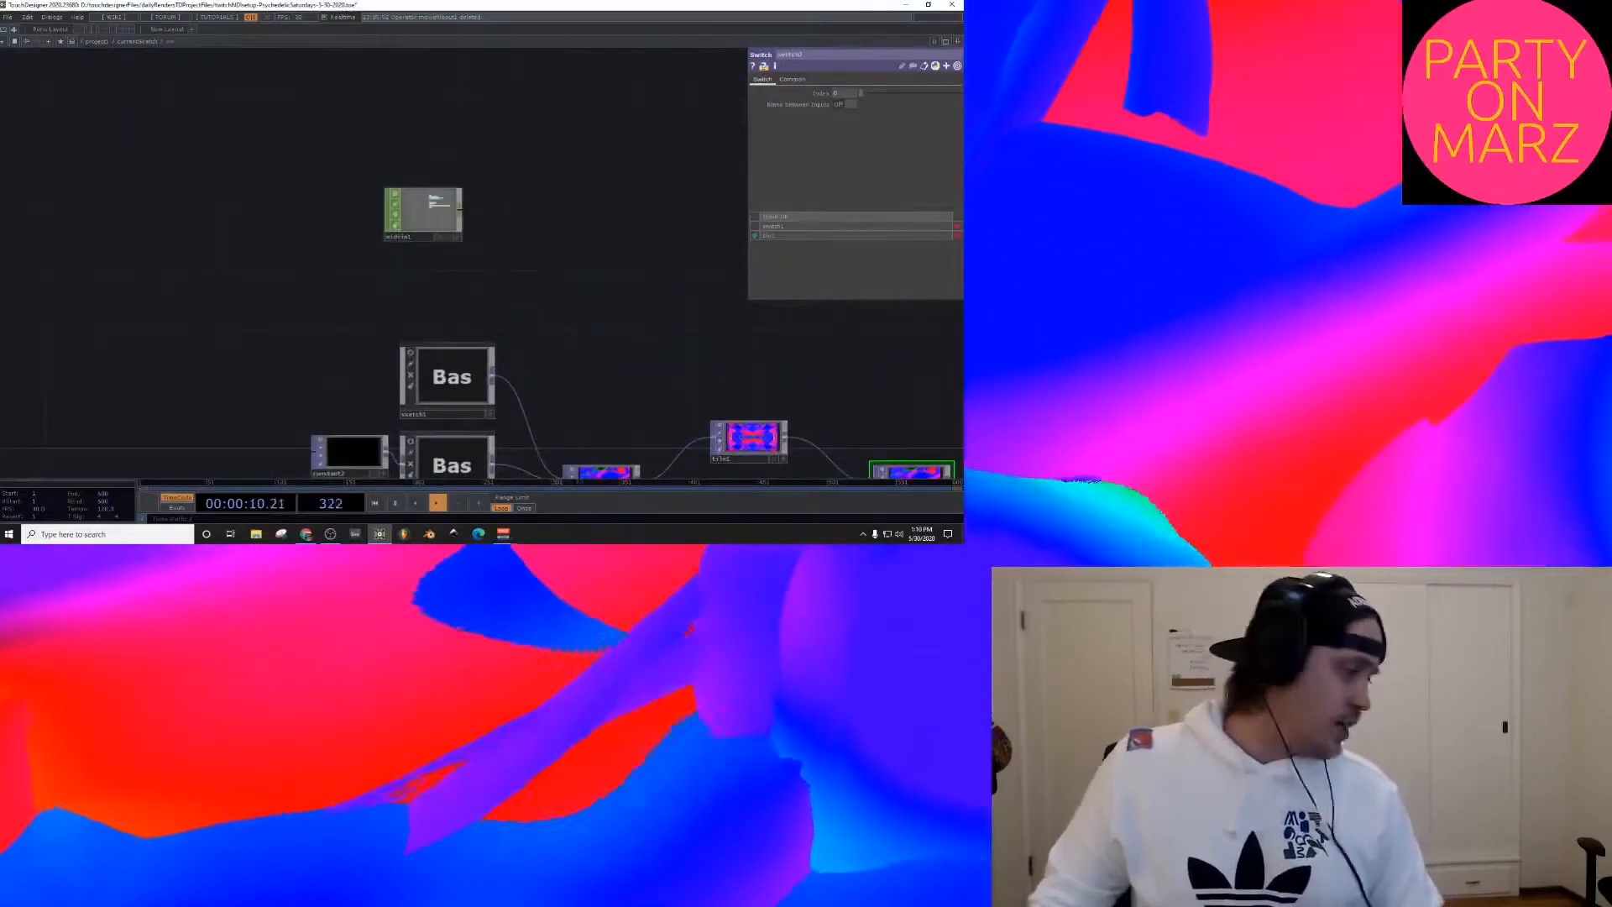
{"action": "left_click_drag", "start_coordinate": [571, 286], "coordinate": [287, 112]}
{"action": "key", "text": "ctrl+s"}
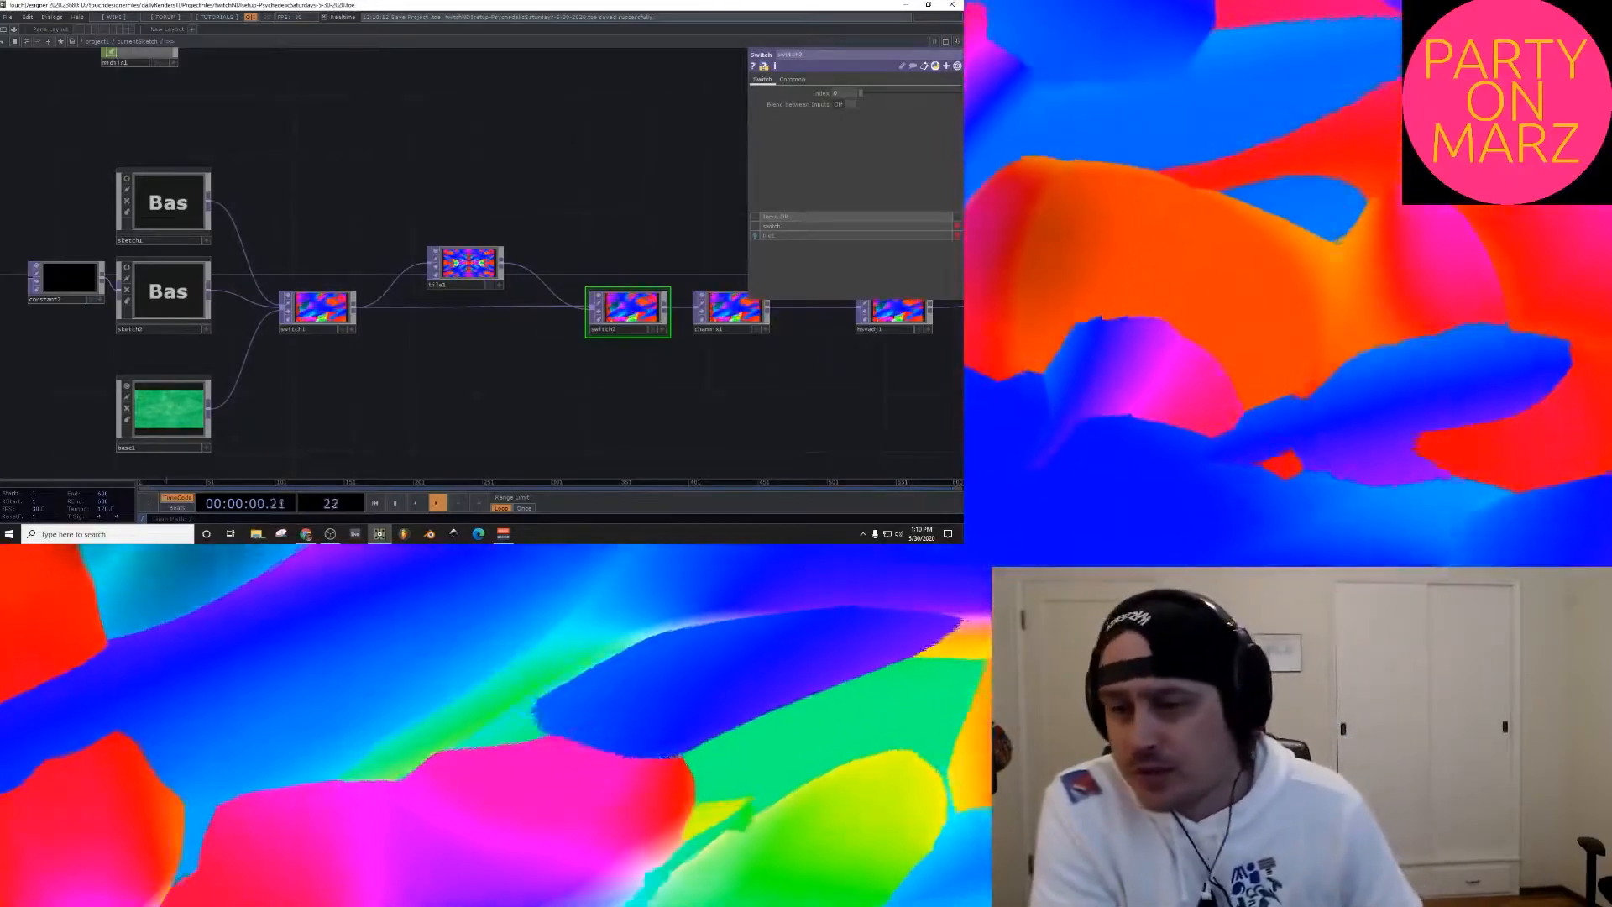
Step: Inspect the HSV Adjust and Out operators and the network inside the lowest base component, and return to the parent network
{"action": "left_click_drag", "start_coordinate": [756, 386], "coordinate": [604, 394]}
{"action": "left_click", "coordinate": [742, 317]}
{"action": "left_click_drag", "start_coordinate": [797, 384], "coordinate": [513, 388]}
{"action": "left_click", "coordinate": [643, 320]}
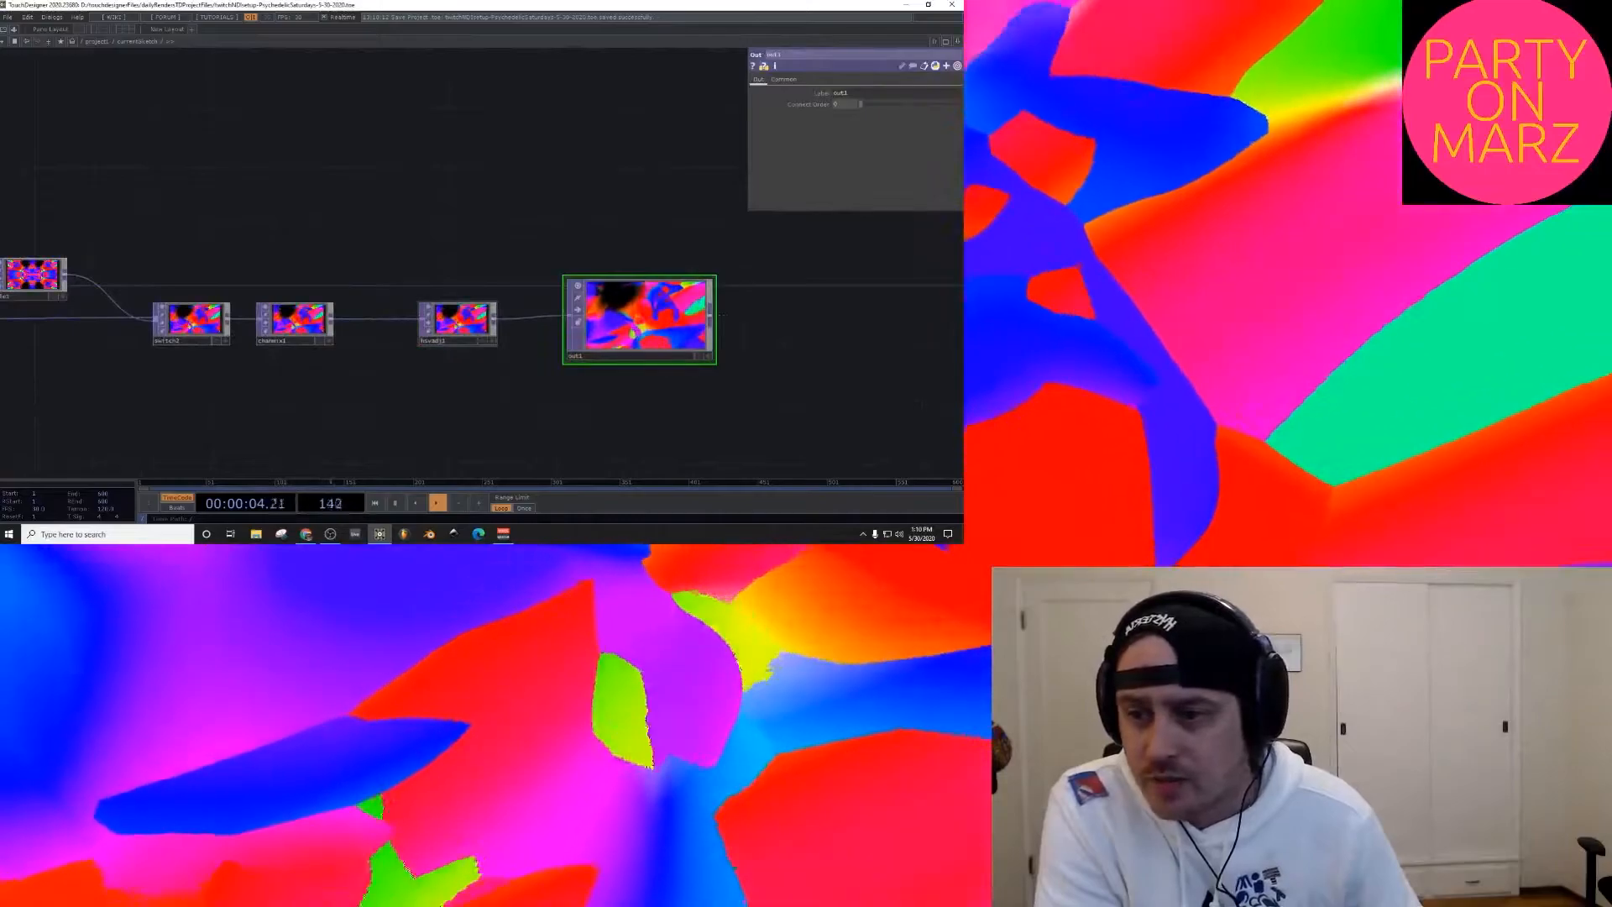
{"action": "mouse_move", "coordinate": [361, 390]}
{"action": "left_mouse_down"}
{"action": "mouse_move", "coordinate": [512, 434]}
{"action": "mouse_move", "coordinate": [793, 438]}
{"action": "mouse_move", "coordinate": [857, 353]}
{"action": "left_mouse_up"}
{"action": "scroll", "coordinate": [230, 385], "scroll_direction": "up", "scroll_amount": 6}
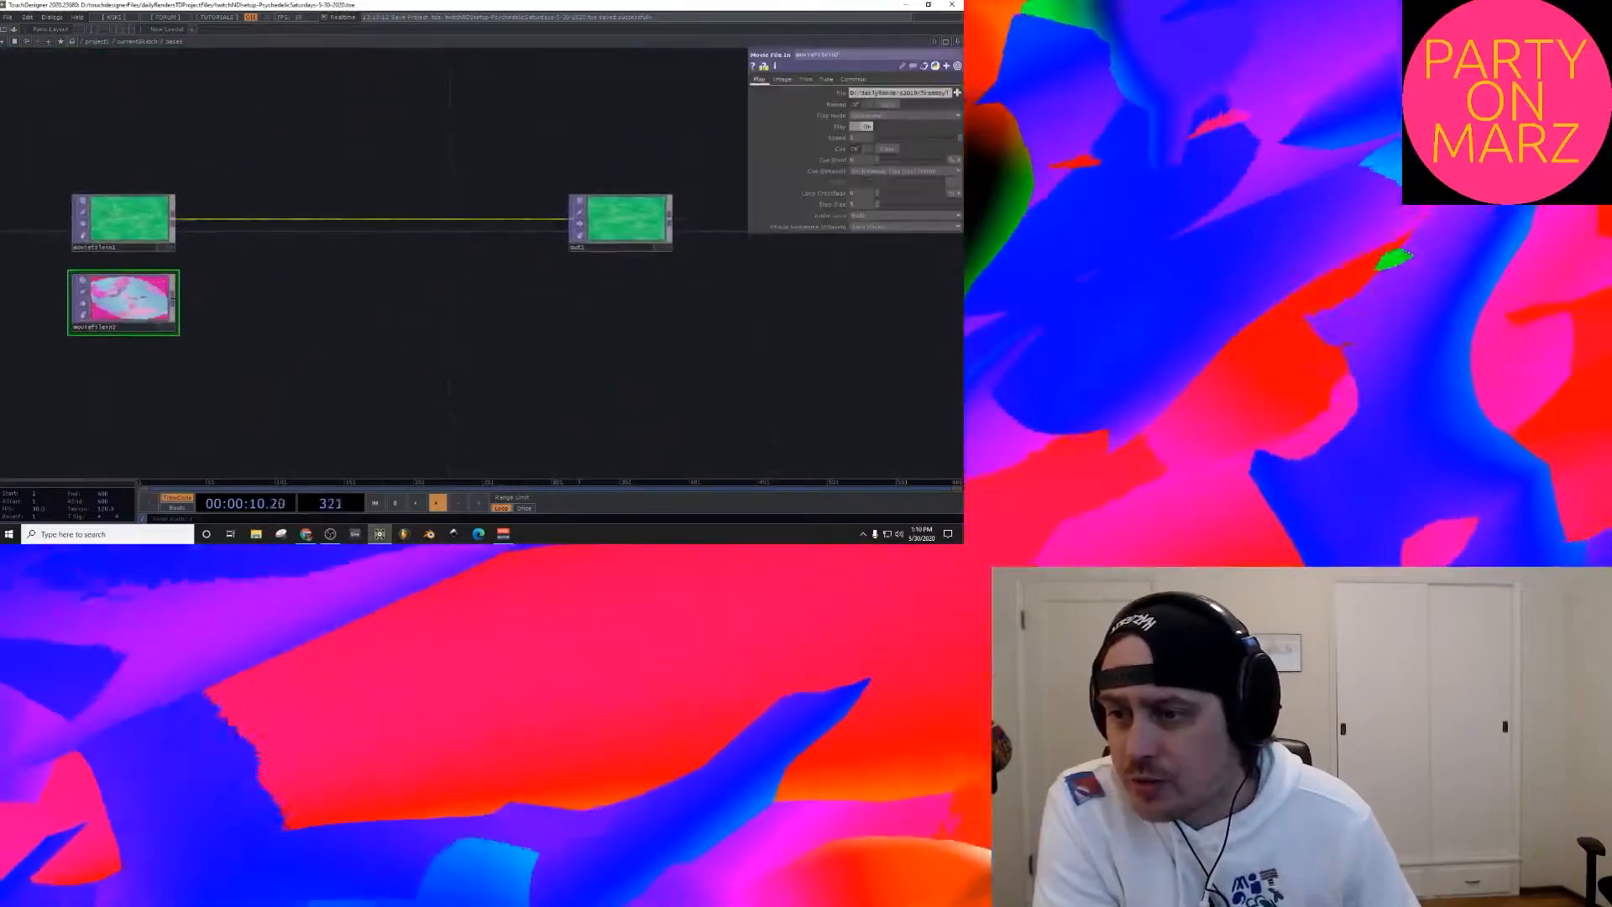
{"action": "scroll", "coordinate": [298, 224], "scroll_direction": "down", "scroll_amount": 10}
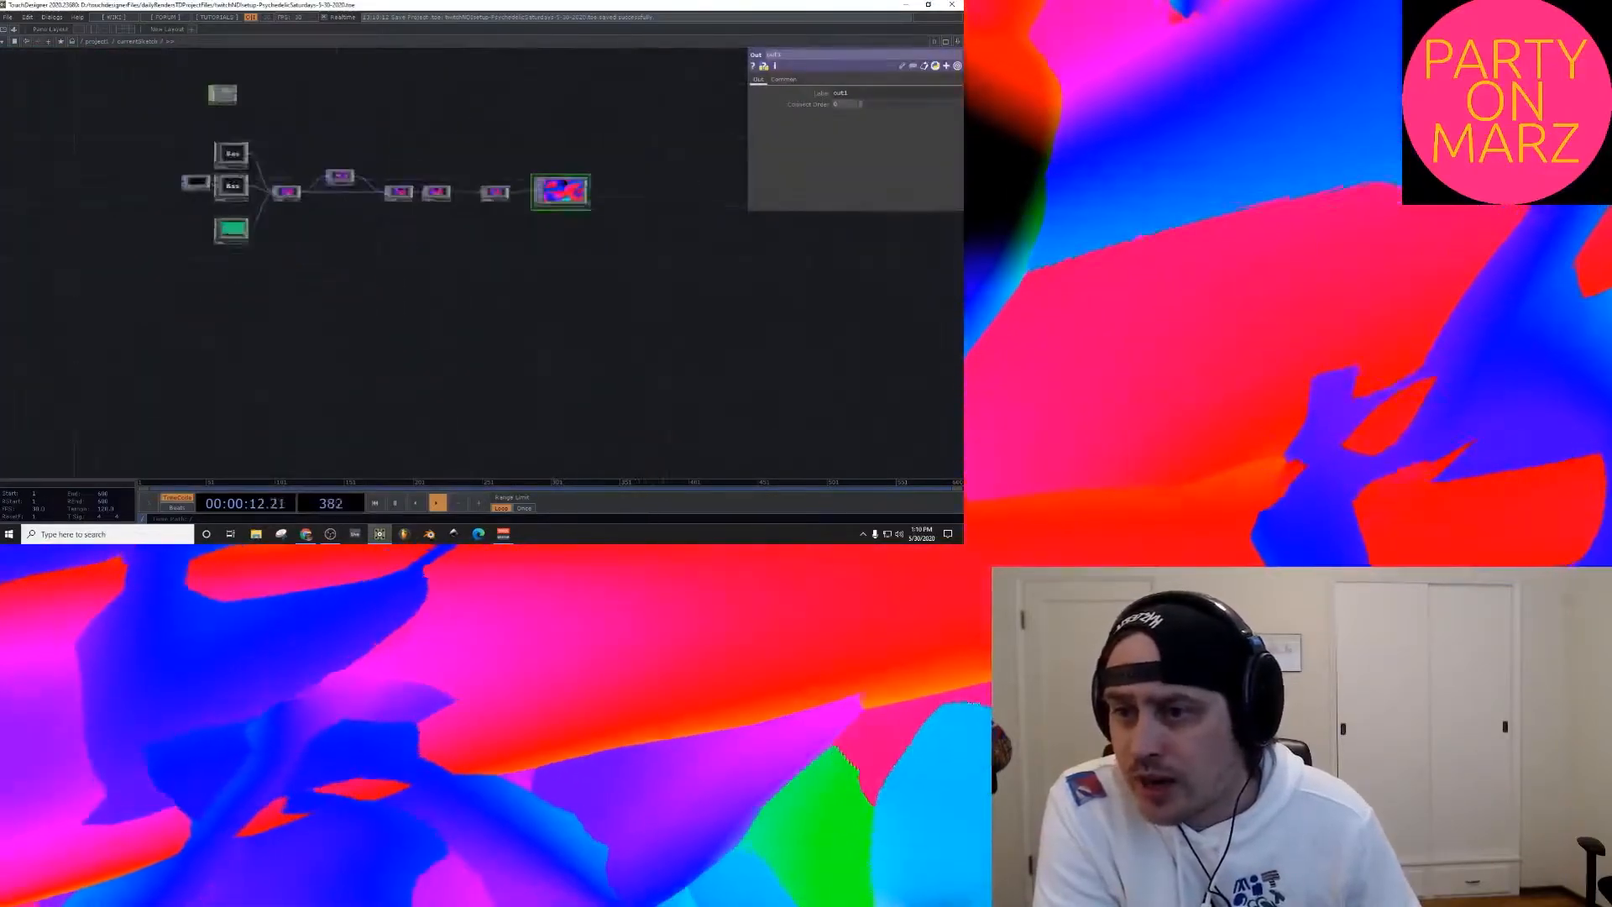
Step: Examine the first Switch's parameters and its connections to the base components and the Tile
{"action": "scroll", "coordinate": [345, 132], "scroll_direction": "up", "scroll_amount": 5}
{"action": "left_click", "coordinate": [352, 308]}
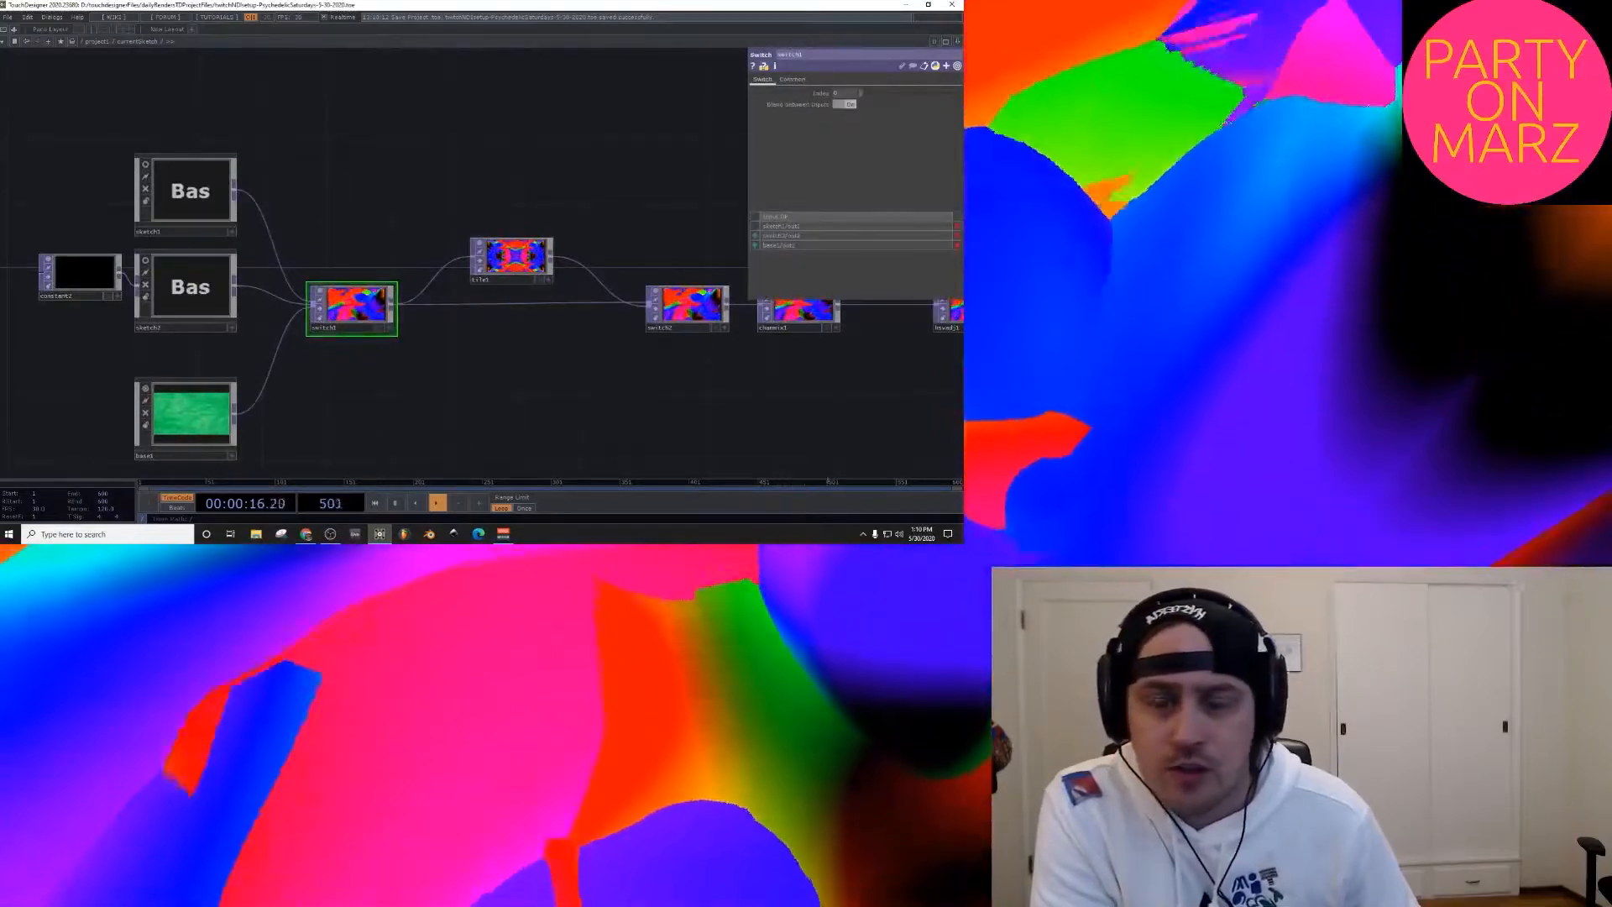
{"action": "left_click_drag", "start_coordinate": [420, 185], "coordinate": [448, 205]}
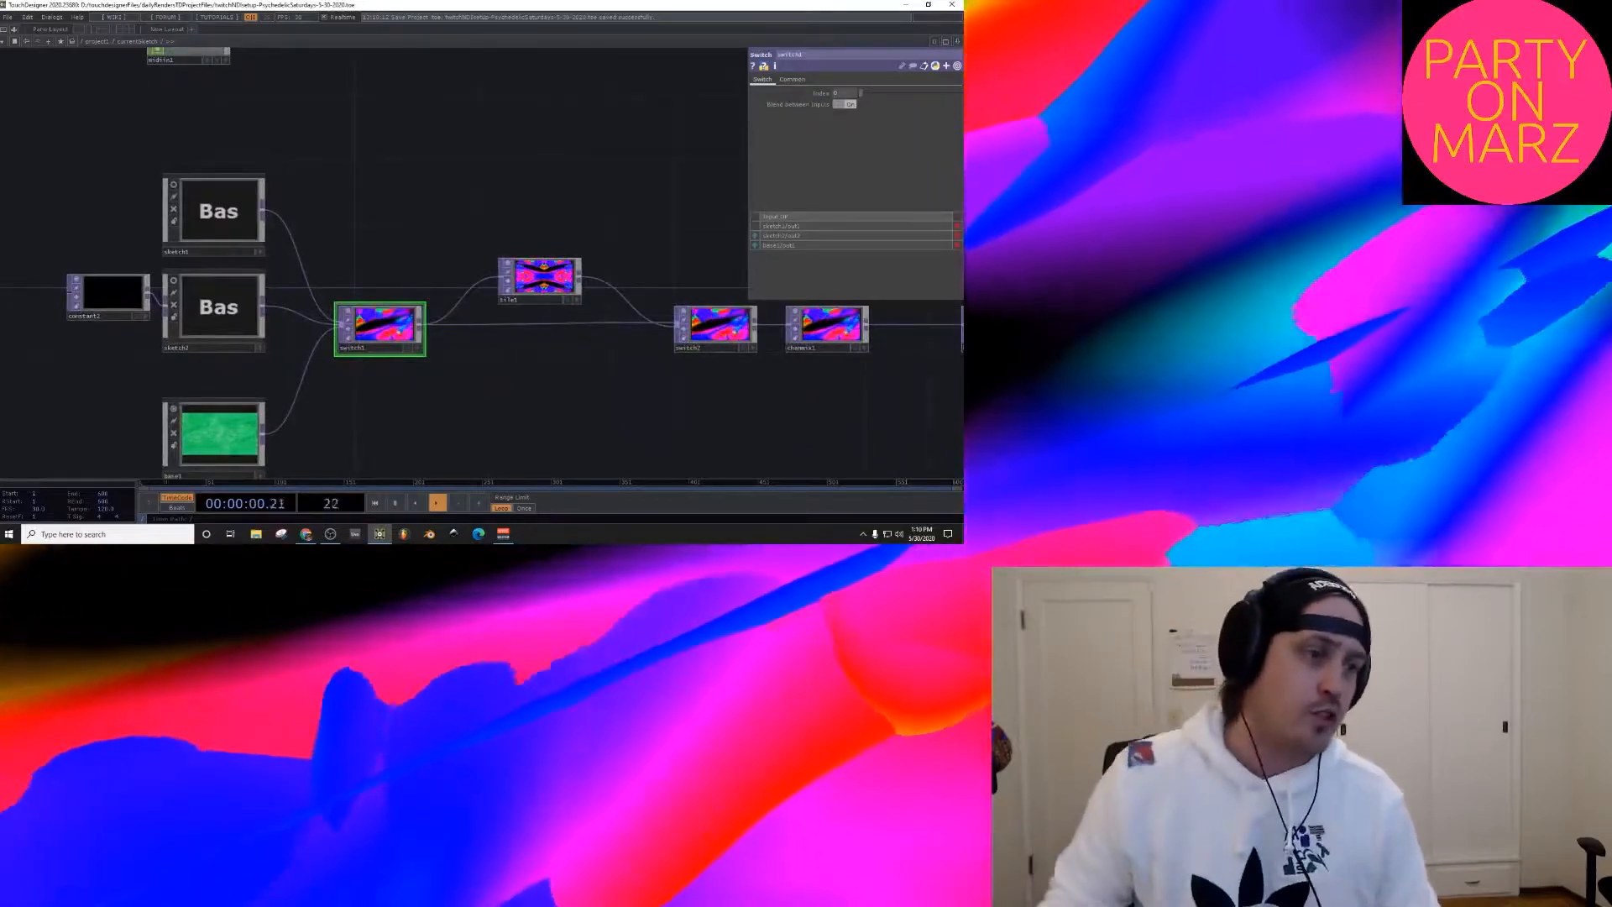
{"action": "scroll", "coordinate": [201, 315], "scroll_direction": "up", "scroll_amount": 2}
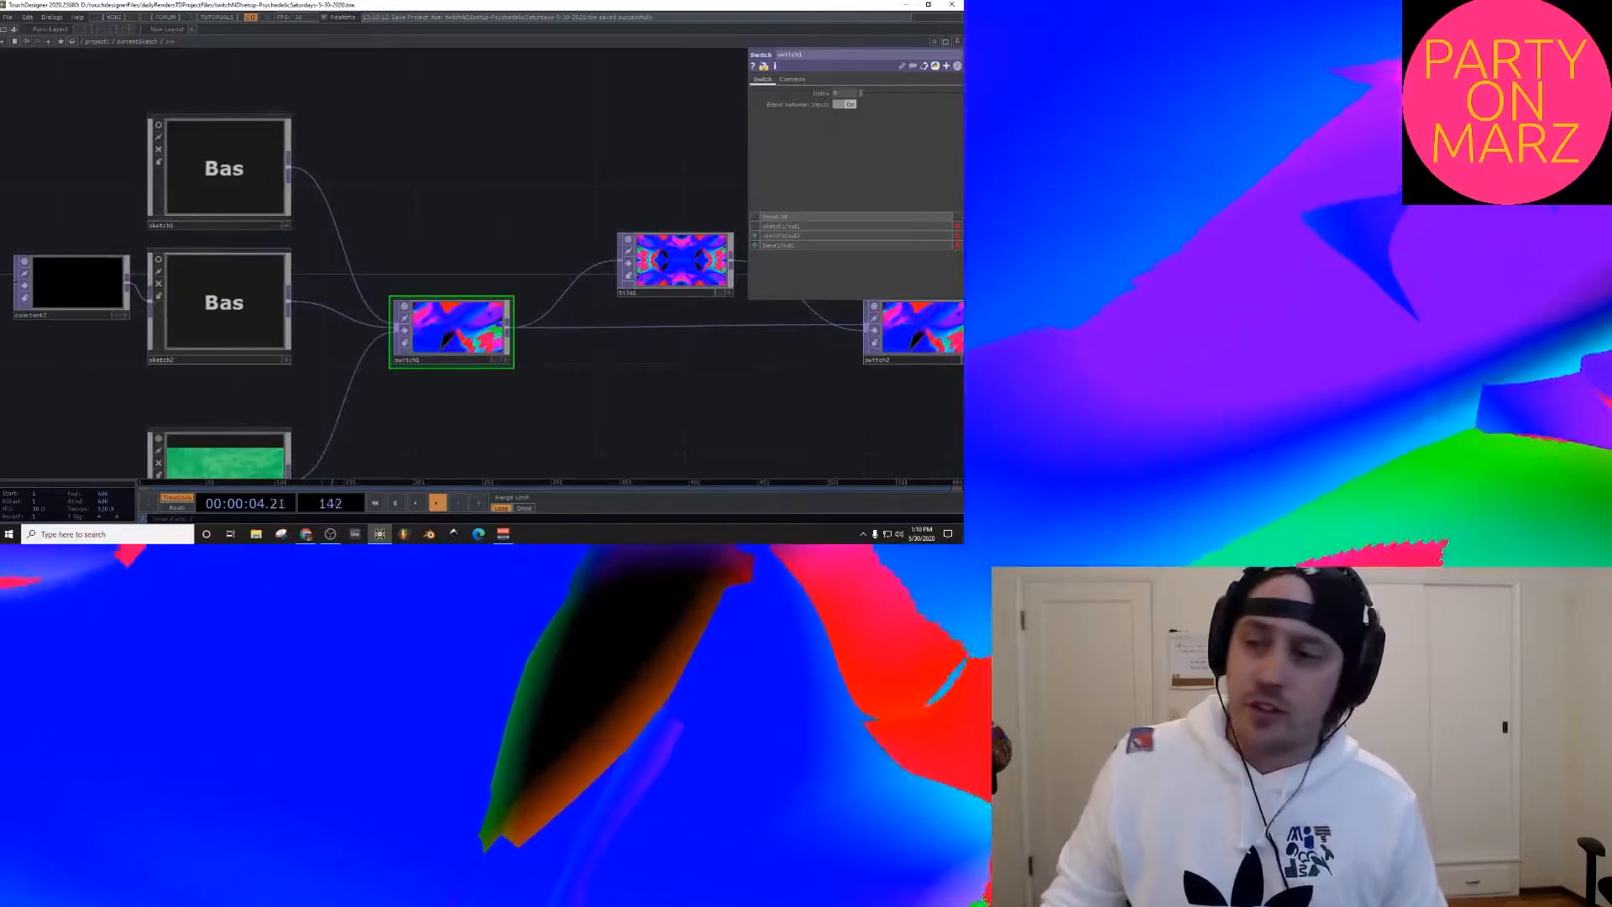
Step: Inspect the networks inside the three base components feeding the first Switch, and return to the parent network
{"action": "left_click", "coordinate": [222, 171]}
{"action": "key", "text": "i"}
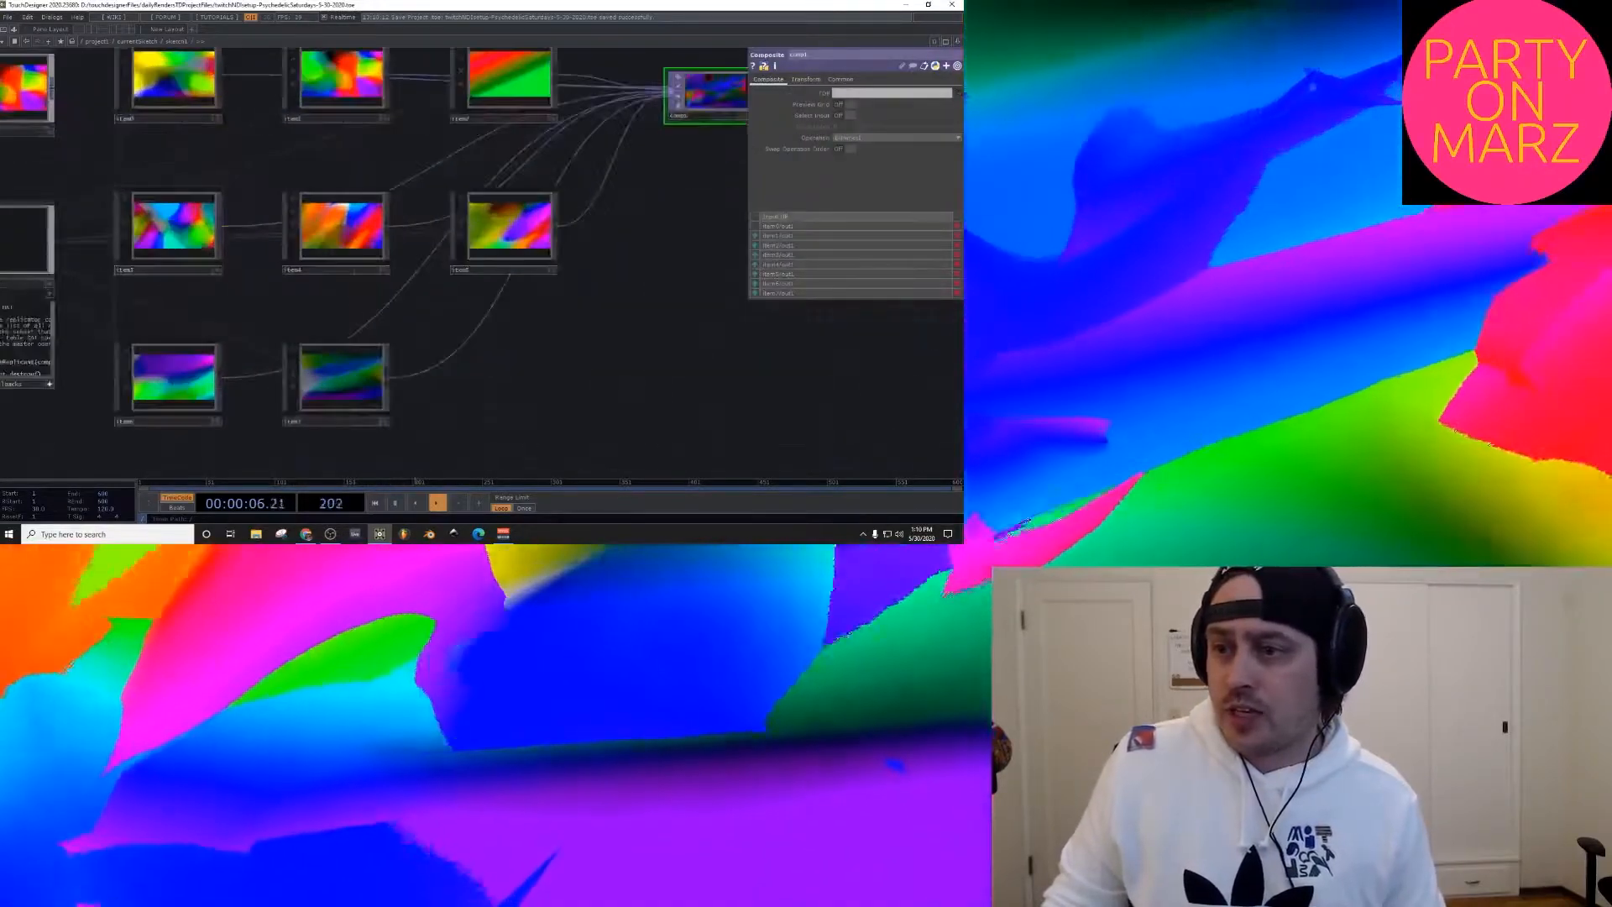
{"action": "key", "text": "u"}
{"action": "left_click_drag", "start_coordinate": [445, 369], "coordinate": [504, 170]}
{"action": "left_click", "coordinate": [302, 269]}
{"action": "key", "text": "i"}
{"action": "key", "text": "u"}
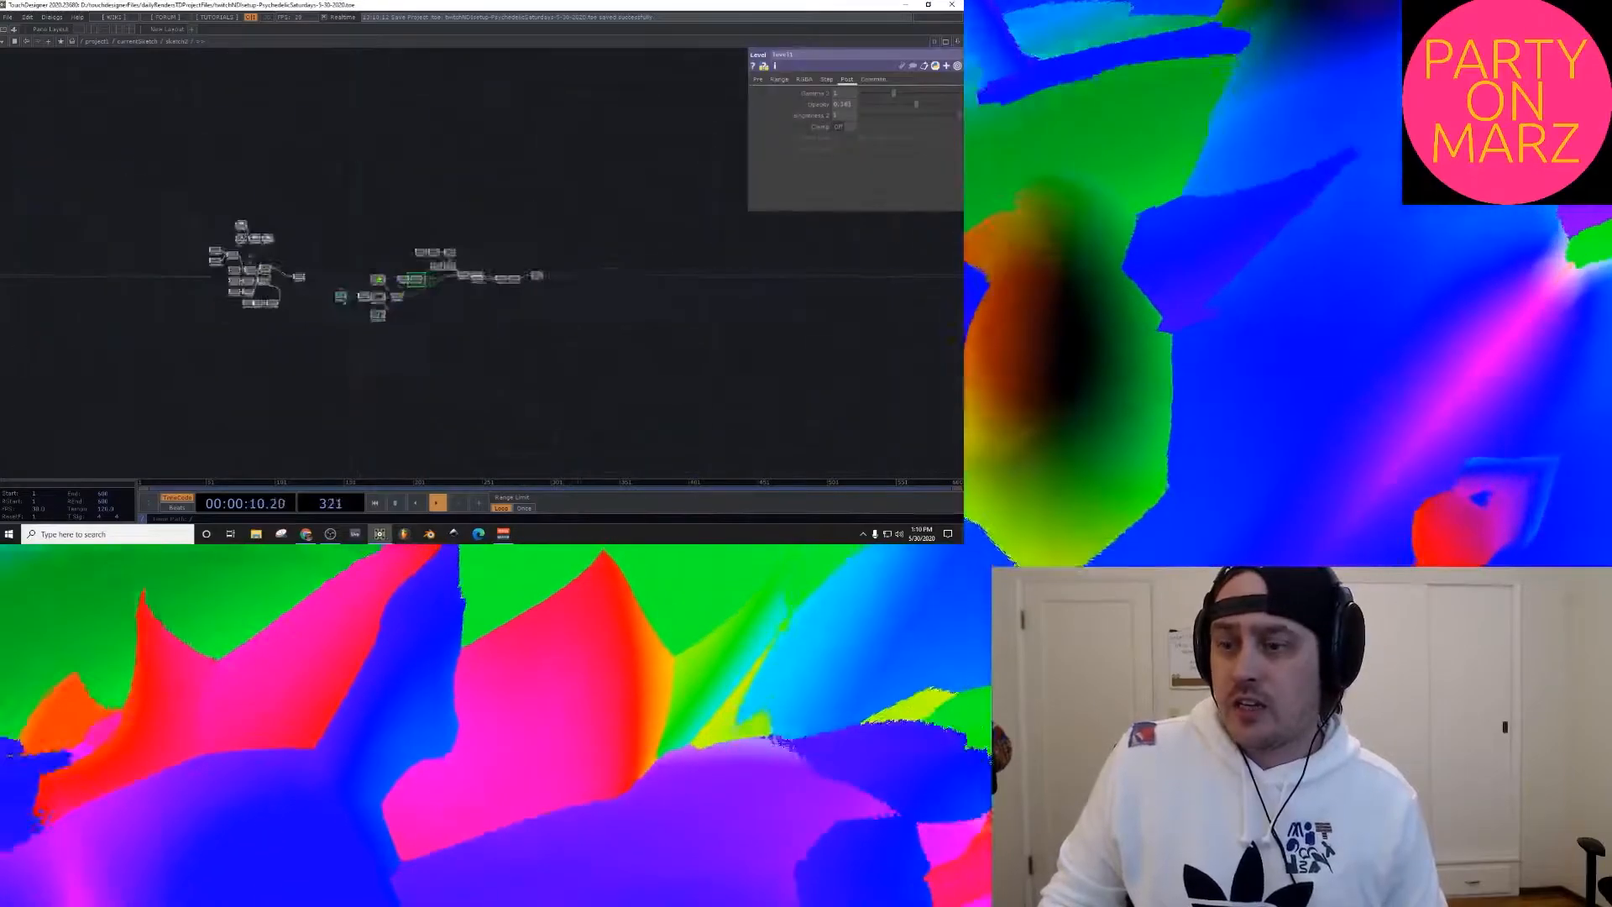
{"action": "key", "text": "i"}
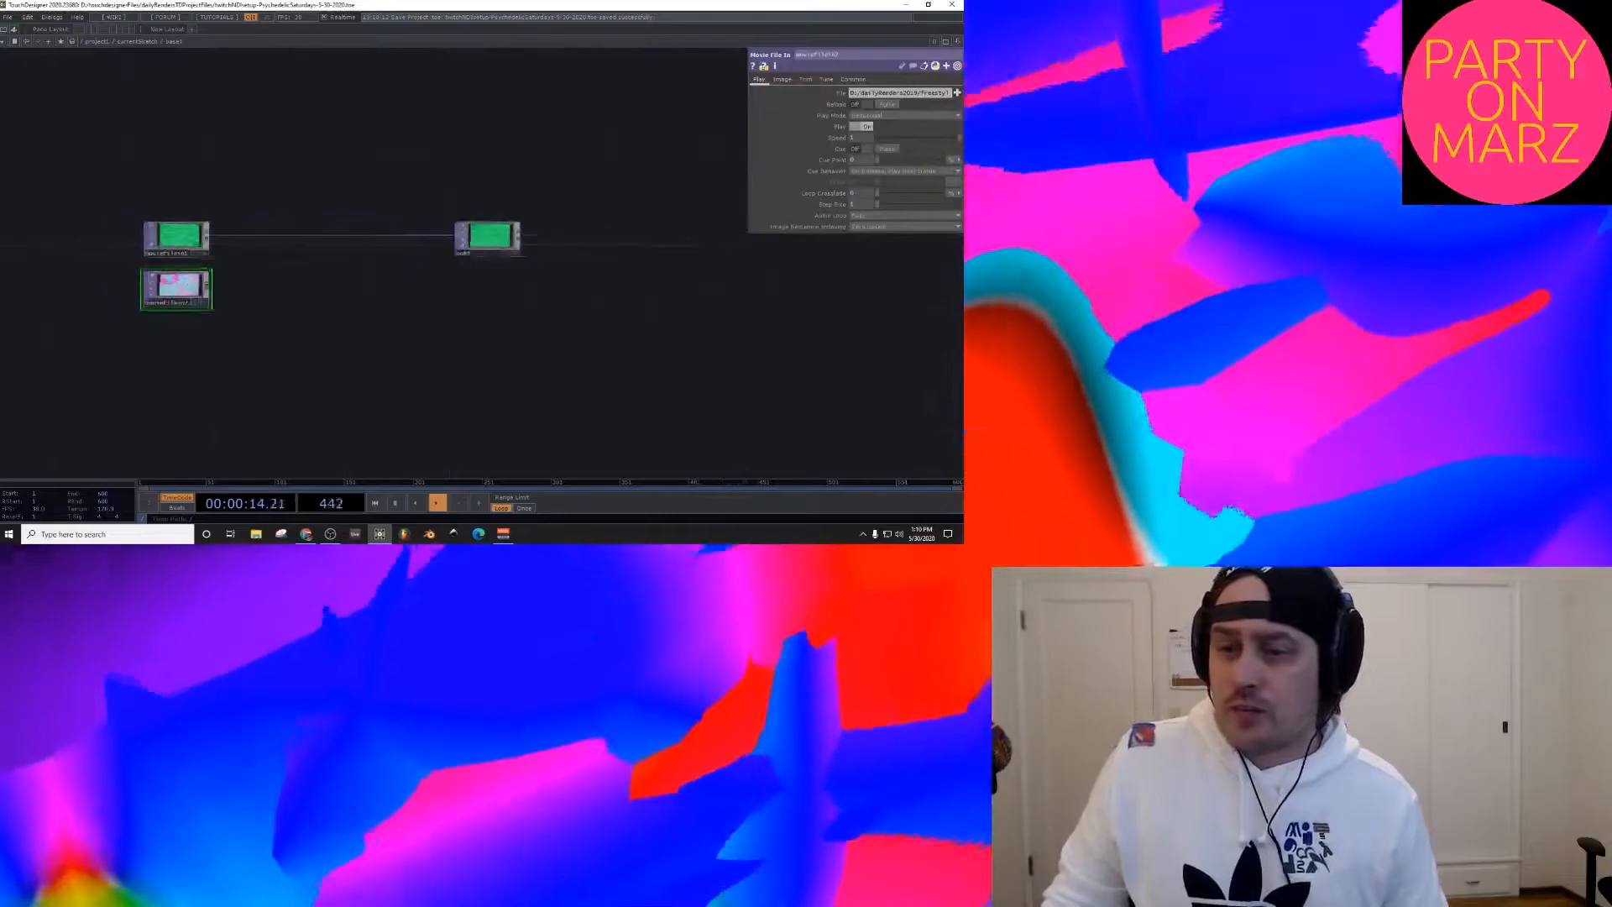
{"action": "key", "text": "u"}
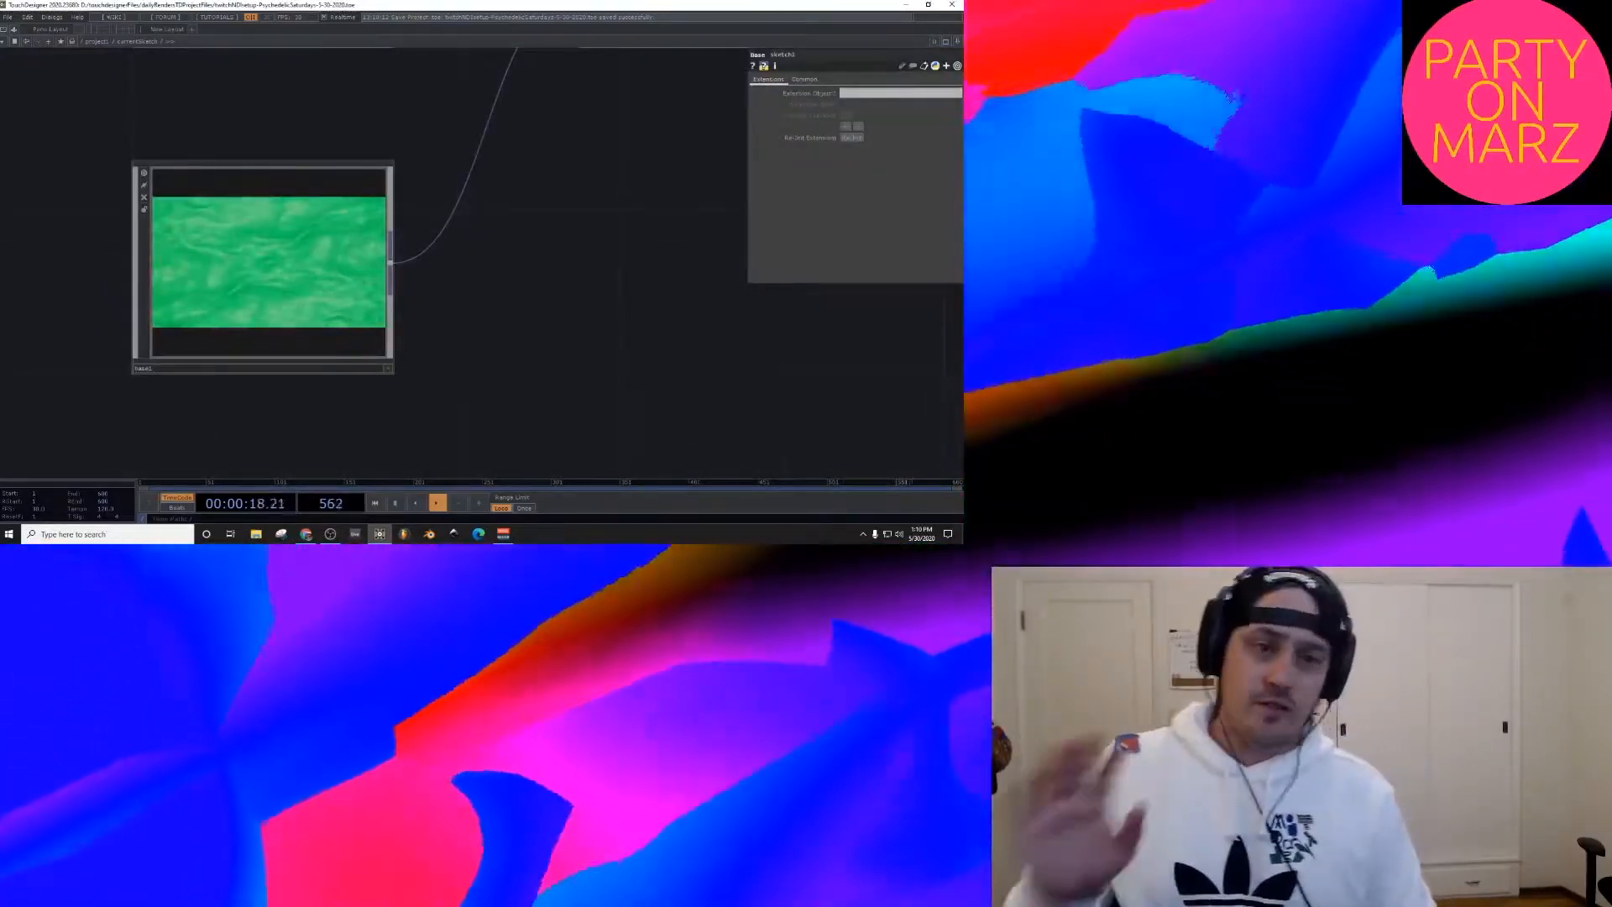
{"action": "scroll", "coordinate": [233, 274], "scroll_direction": "down", "scroll_amount": 5}
{"action": "left_click_drag", "start_coordinate": [352, 319], "coordinate": [350, 380]}
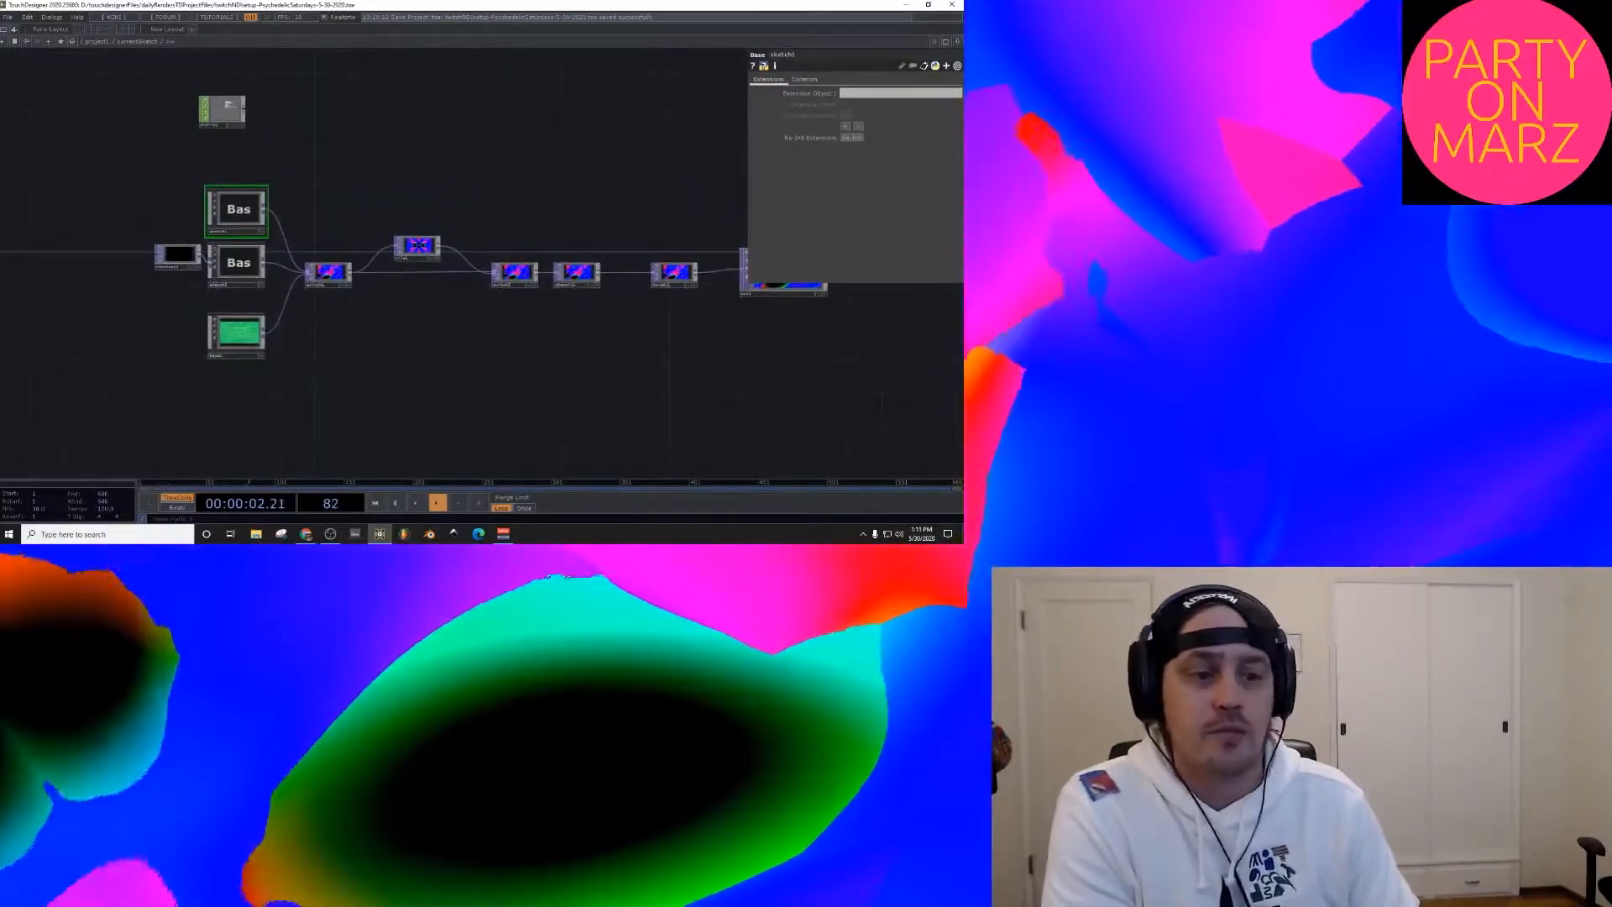
Step: Add a Select CHOP fed by the MIDI In CHOP and place it beside that operator
{"action": "left_click", "coordinate": [329, 272]}
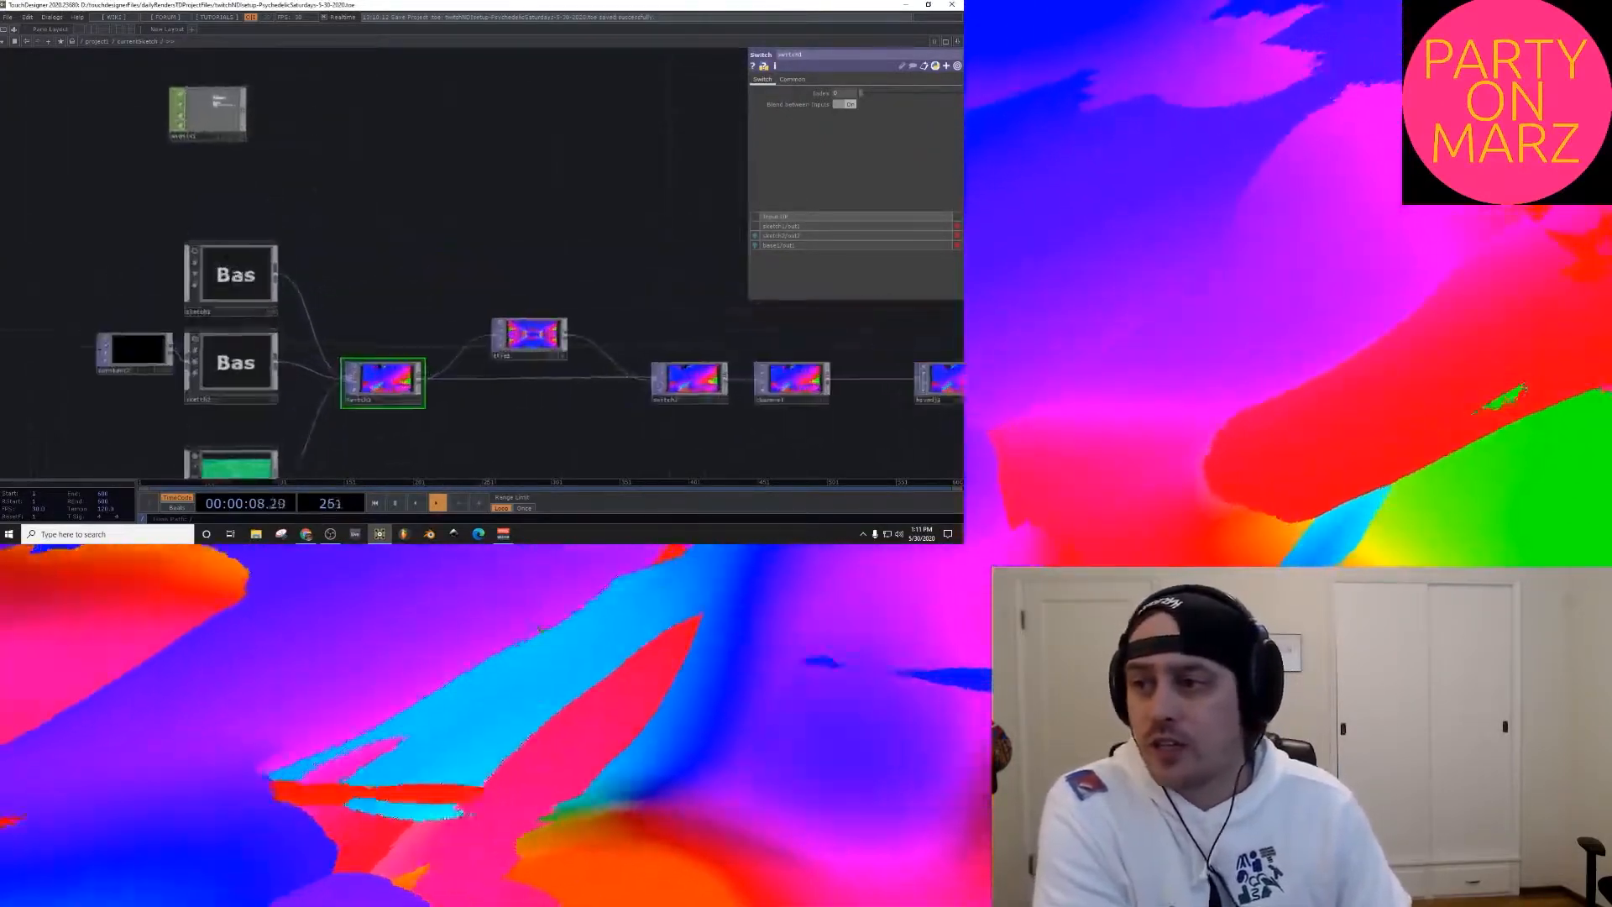
{"action": "scroll", "coordinate": [243, 100], "scroll_direction": "up", "scroll_amount": 5}
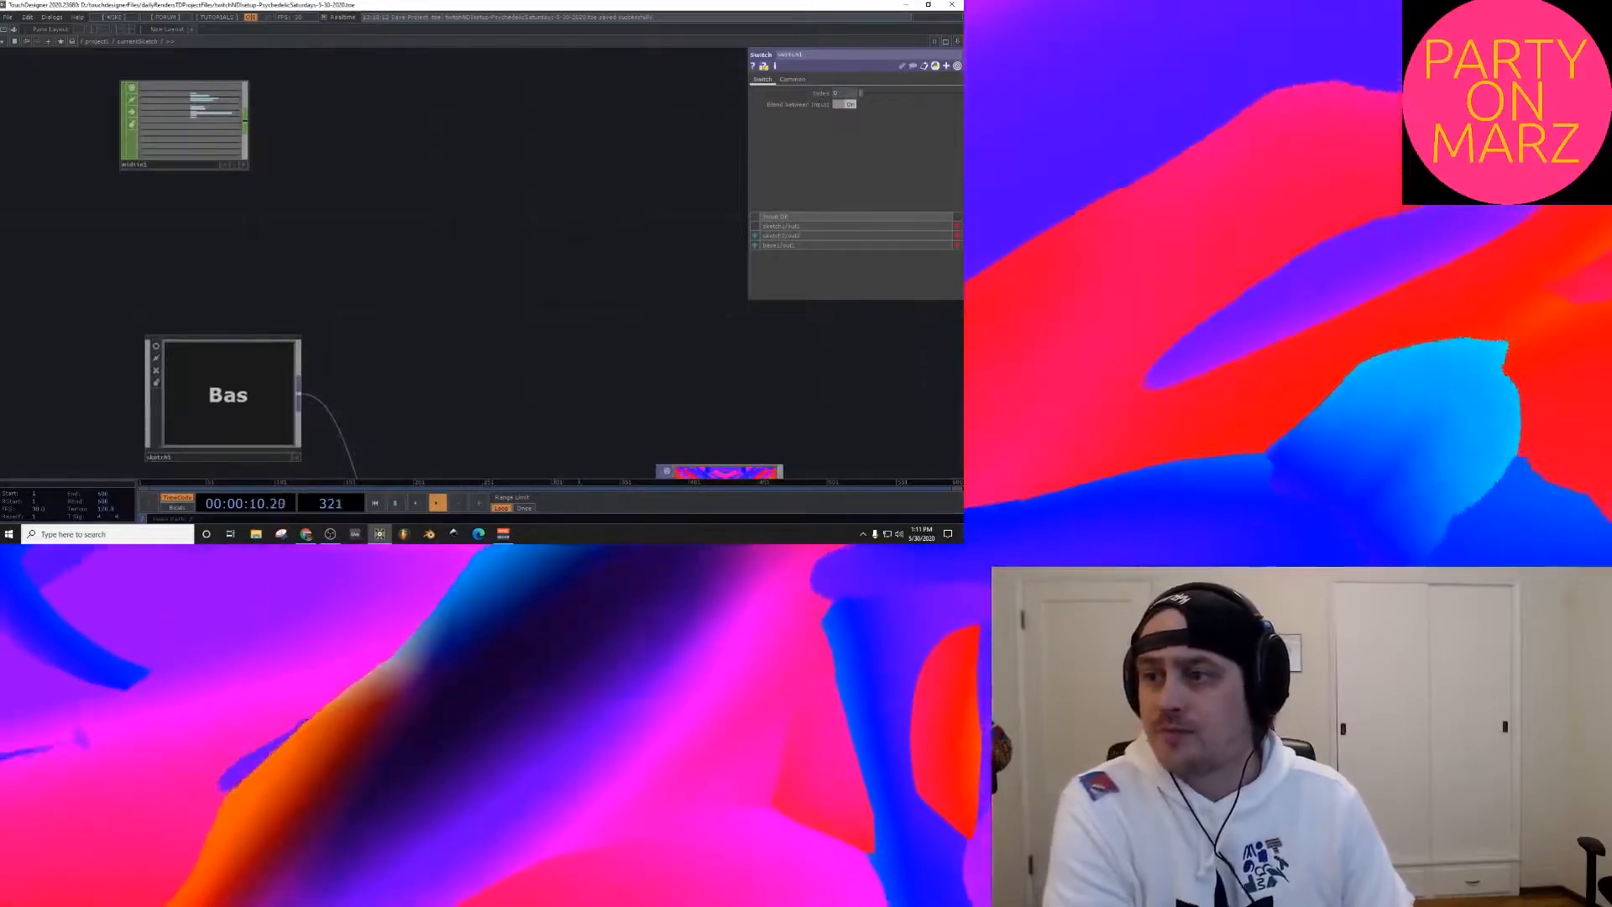
{"action": "scroll", "coordinate": [189, 93], "scroll_direction": "up", "scroll_amount": 5}
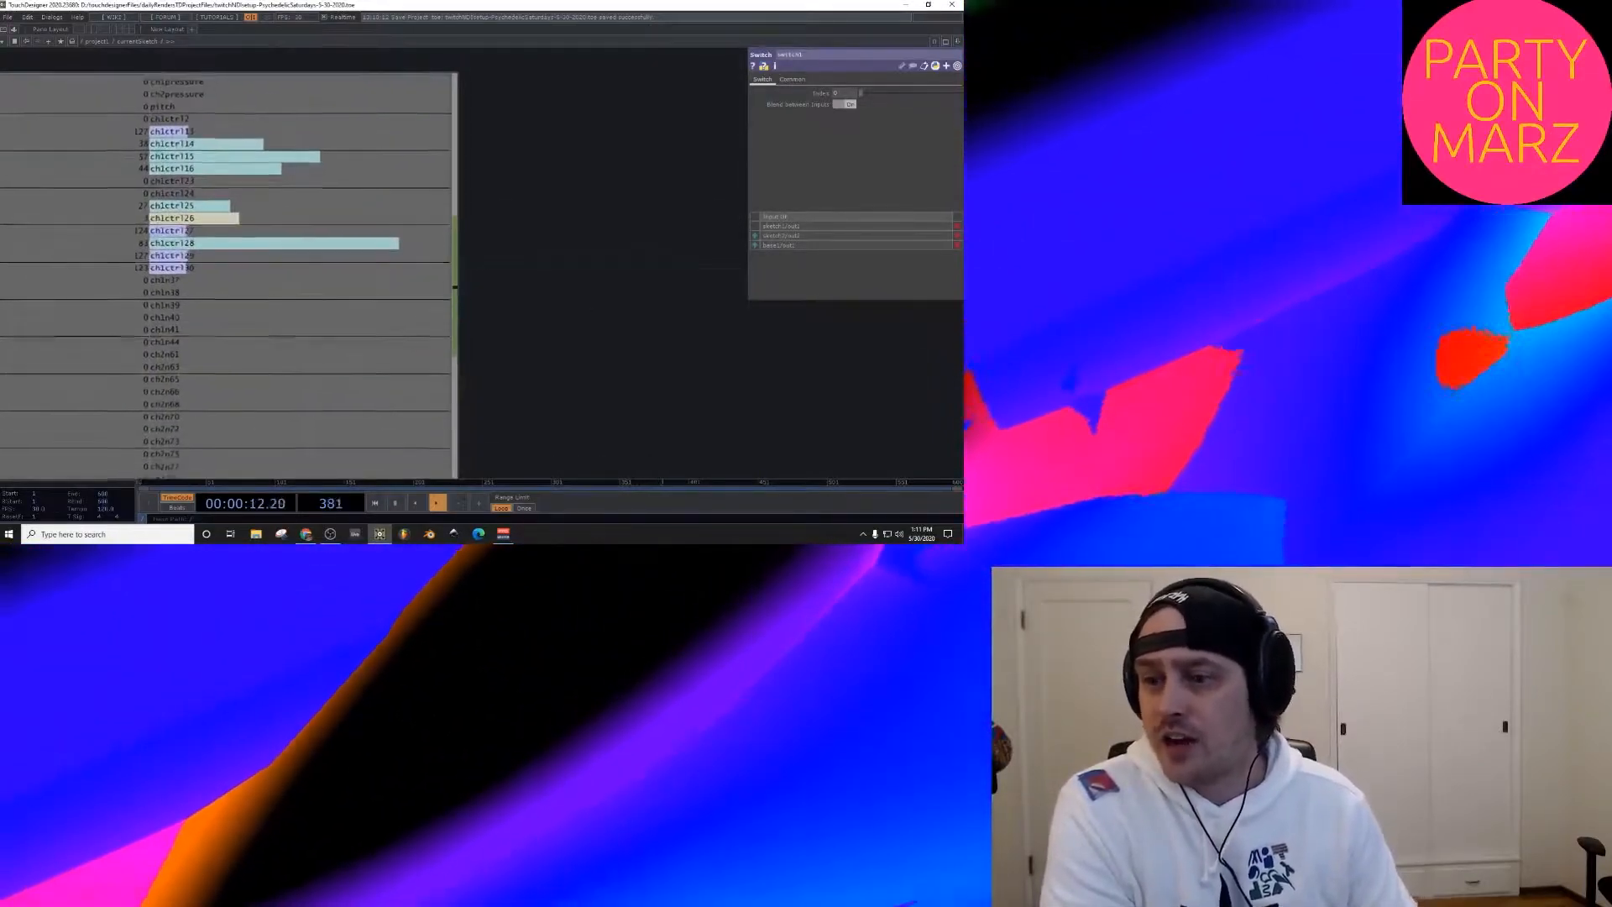
{"action": "scroll", "coordinate": [227, 277], "scroll_direction": "down", "scroll_amount": 5}
{"action": "key", "text": "Tab"}
{"action": "type", "text": "sel"}
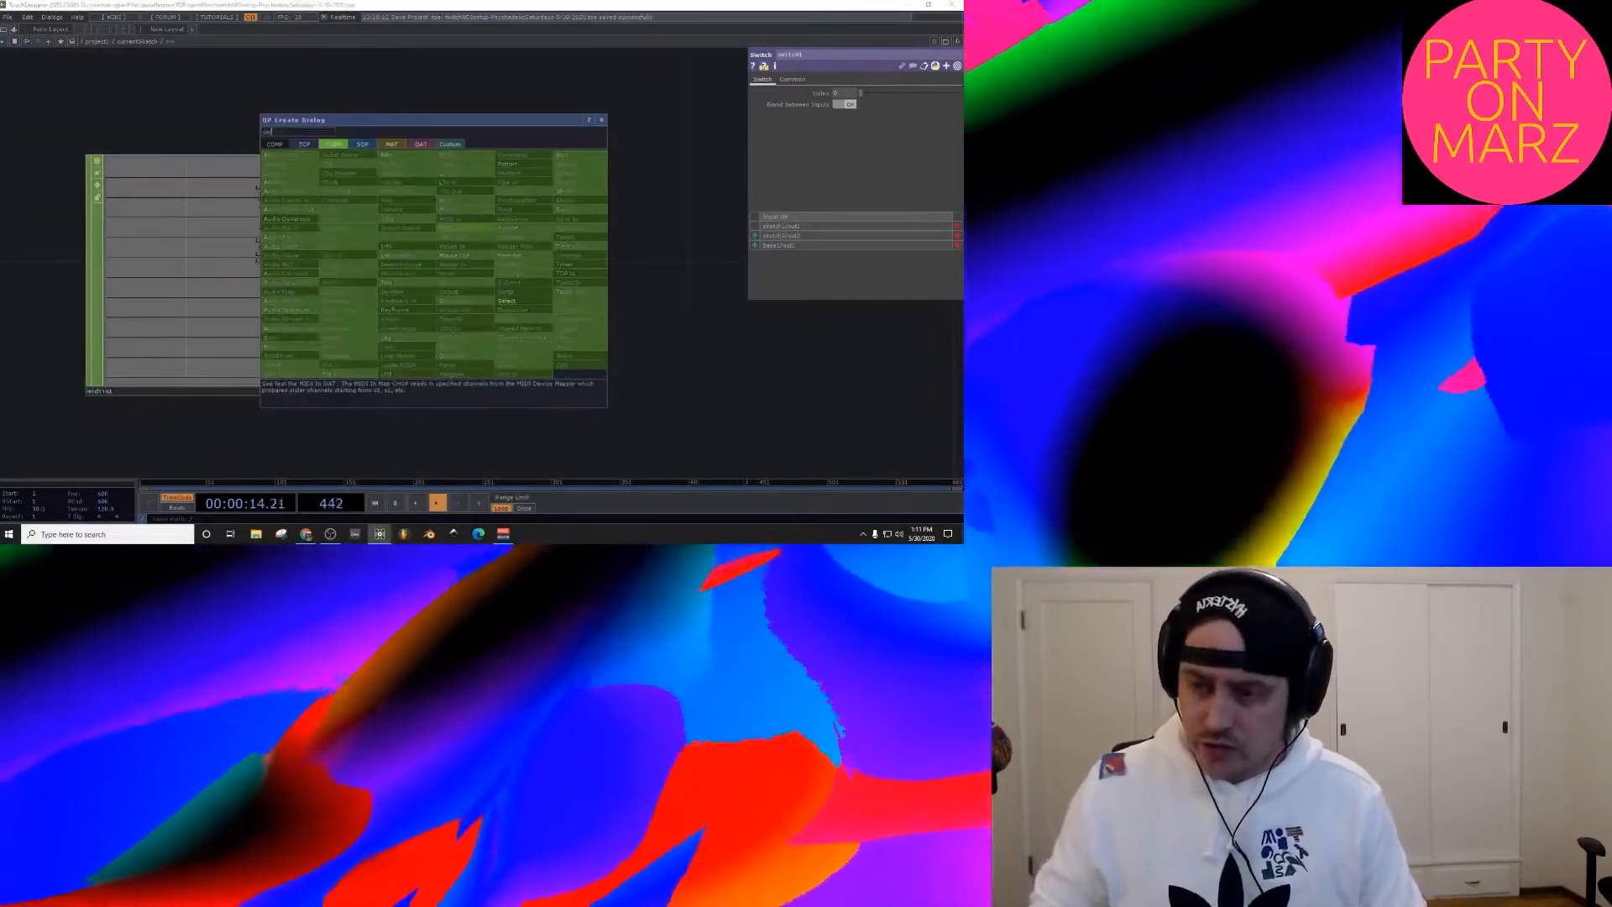
{"action": "left_click", "coordinate": [512, 301]}
{"action": "left_click", "coordinate": [527, 204]}
{"action": "left_click_drag", "start_coordinate": [527, 205], "coordinate": [729, 164]}
{"action": "scroll", "coordinate": [331, 171], "scroll_direction": "up", "scroll_amount": 3}
{"action": "scroll", "coordinate": [338, 193], "scroll_direction": "up", "scroll_amount": 1}
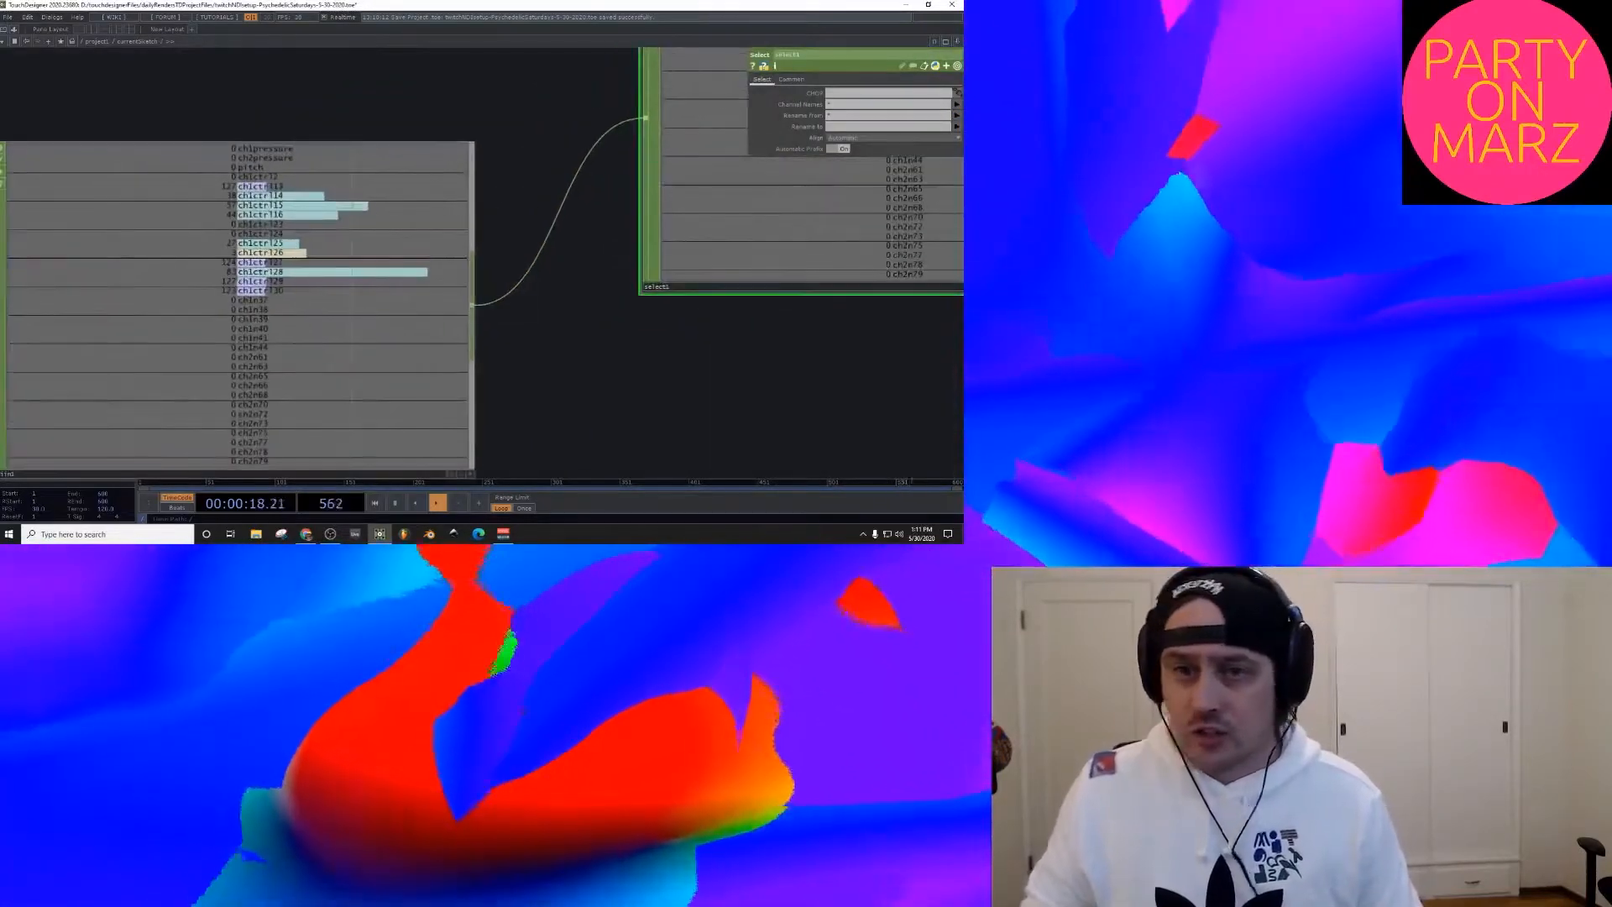
Step: Limit the Select CHOP to the first control channel listed after pitch, and align it directly beside the MIDI In CHOP
{"action": "left_click", "coordinate": [956, 105]}
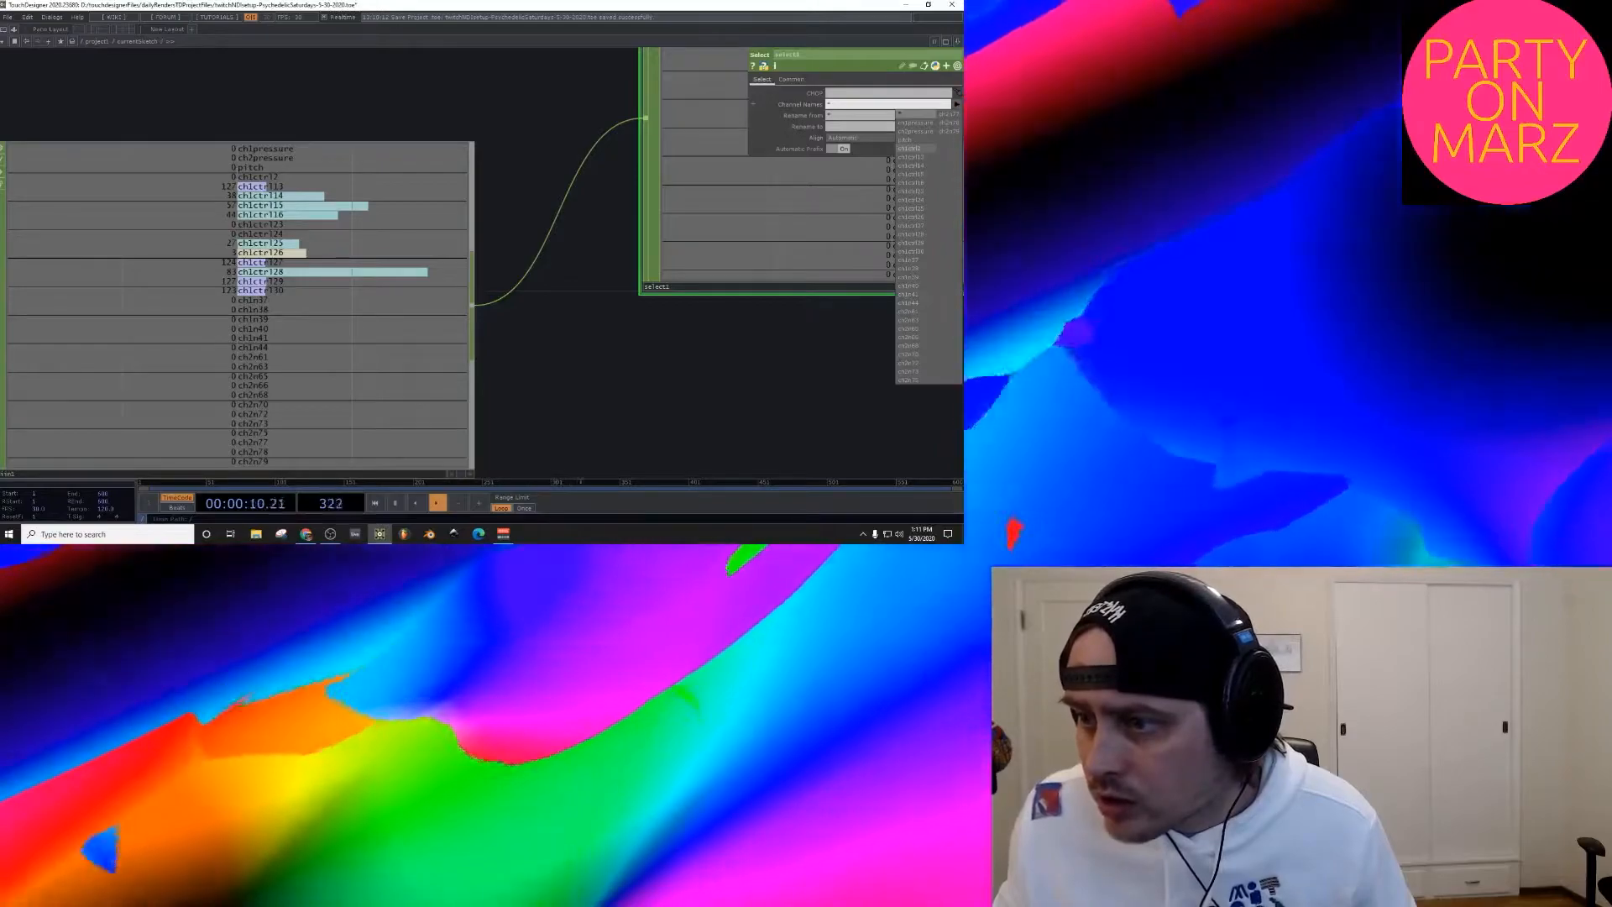
{"action": "left_click", "coordinate": [909, 148]}
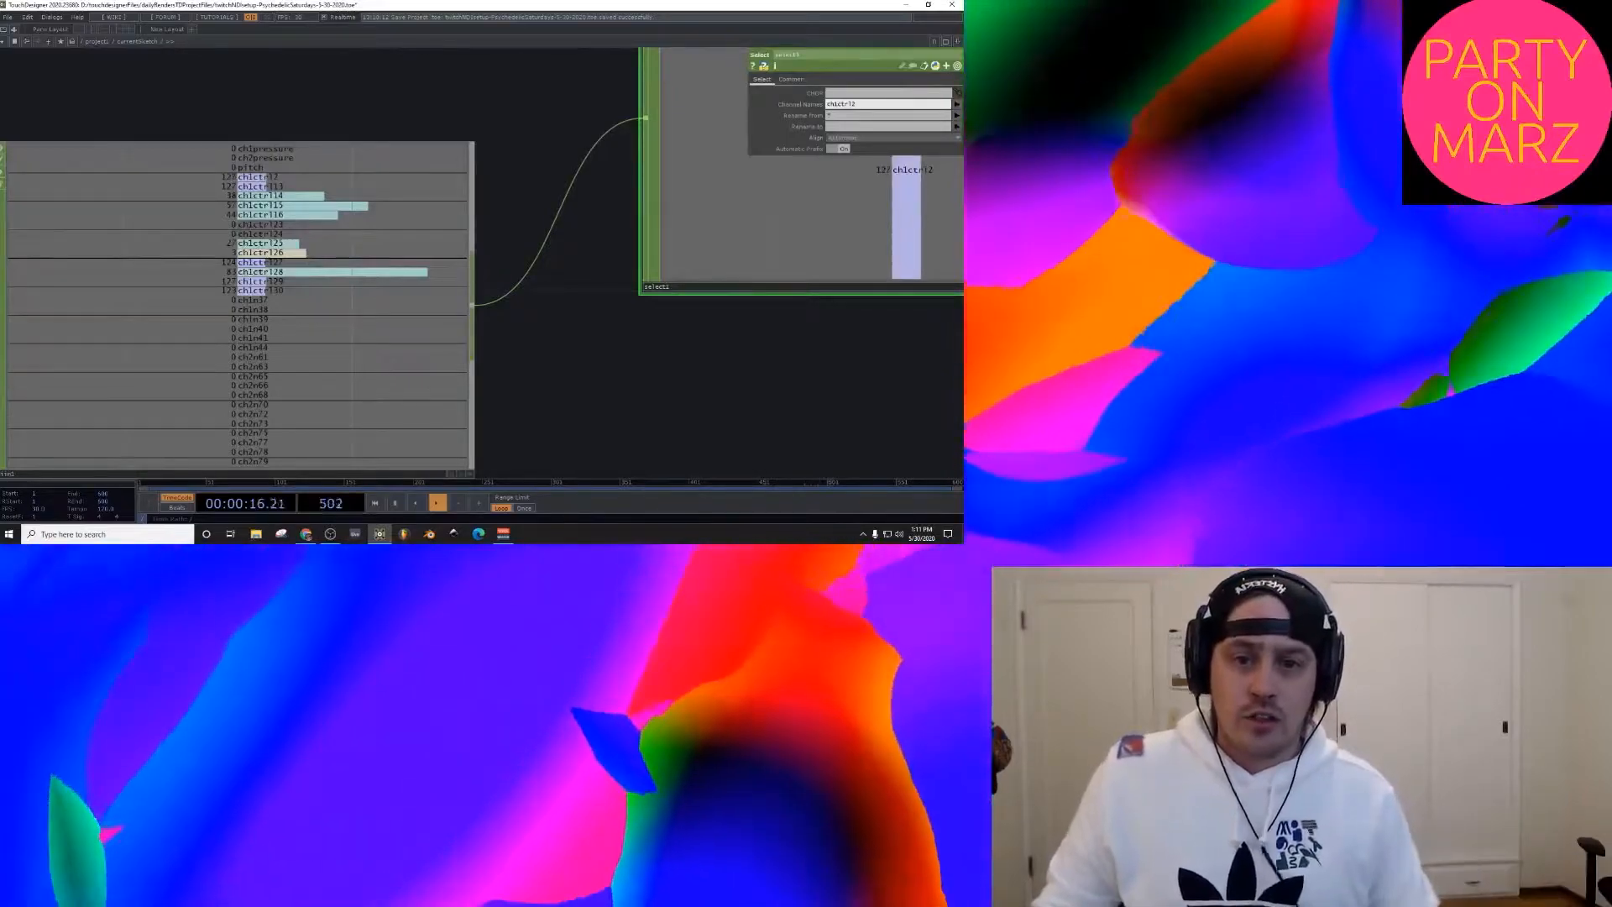
{"action": "scroll", "coordinate": [845, 321], "scroll_direction": "down", "scroll_amount": 5}
{"action": "left_click_drag", "start_coordinate": [844, 328], "coordinate": [554, 331]}
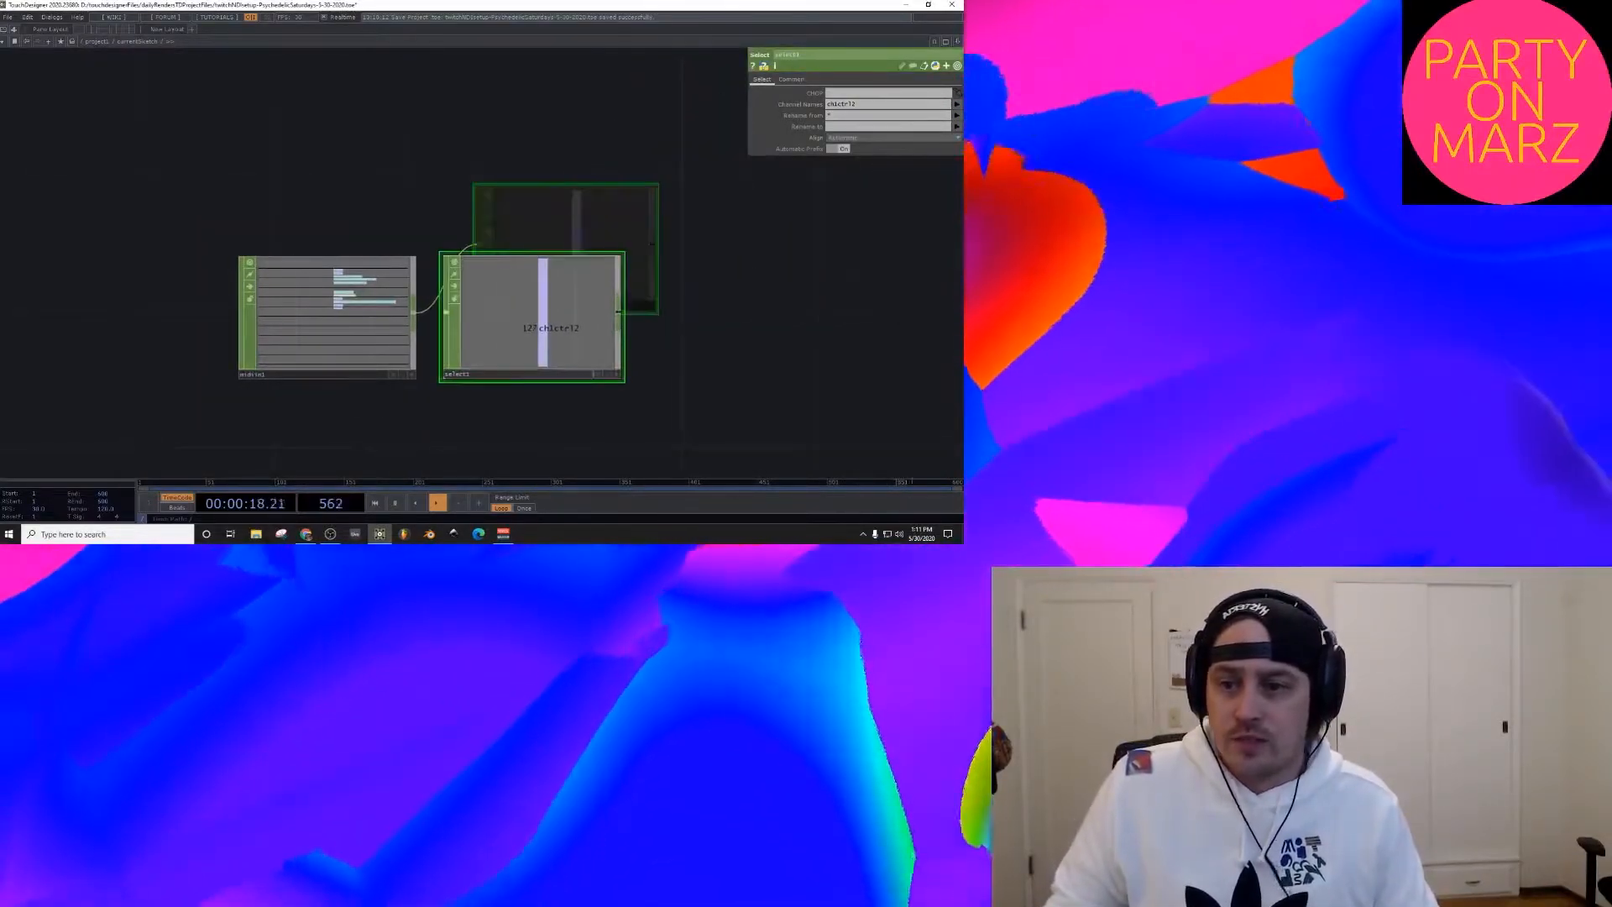
{"action": "key", "text": "Tab"}
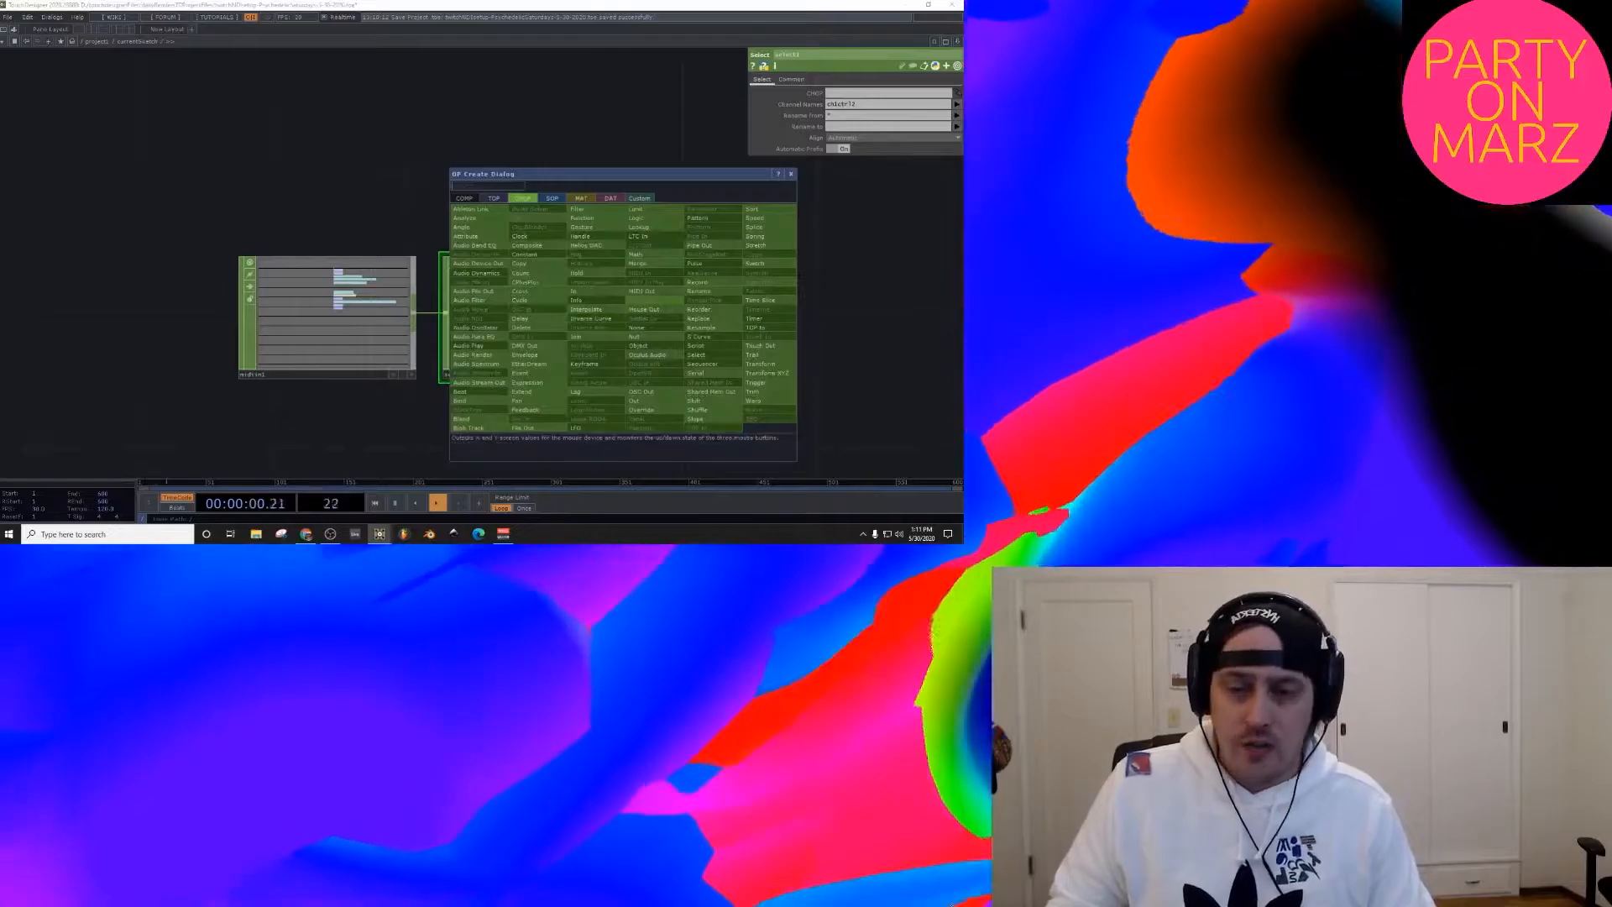
{"action": "left_click", "coordinate": [637, 254]}
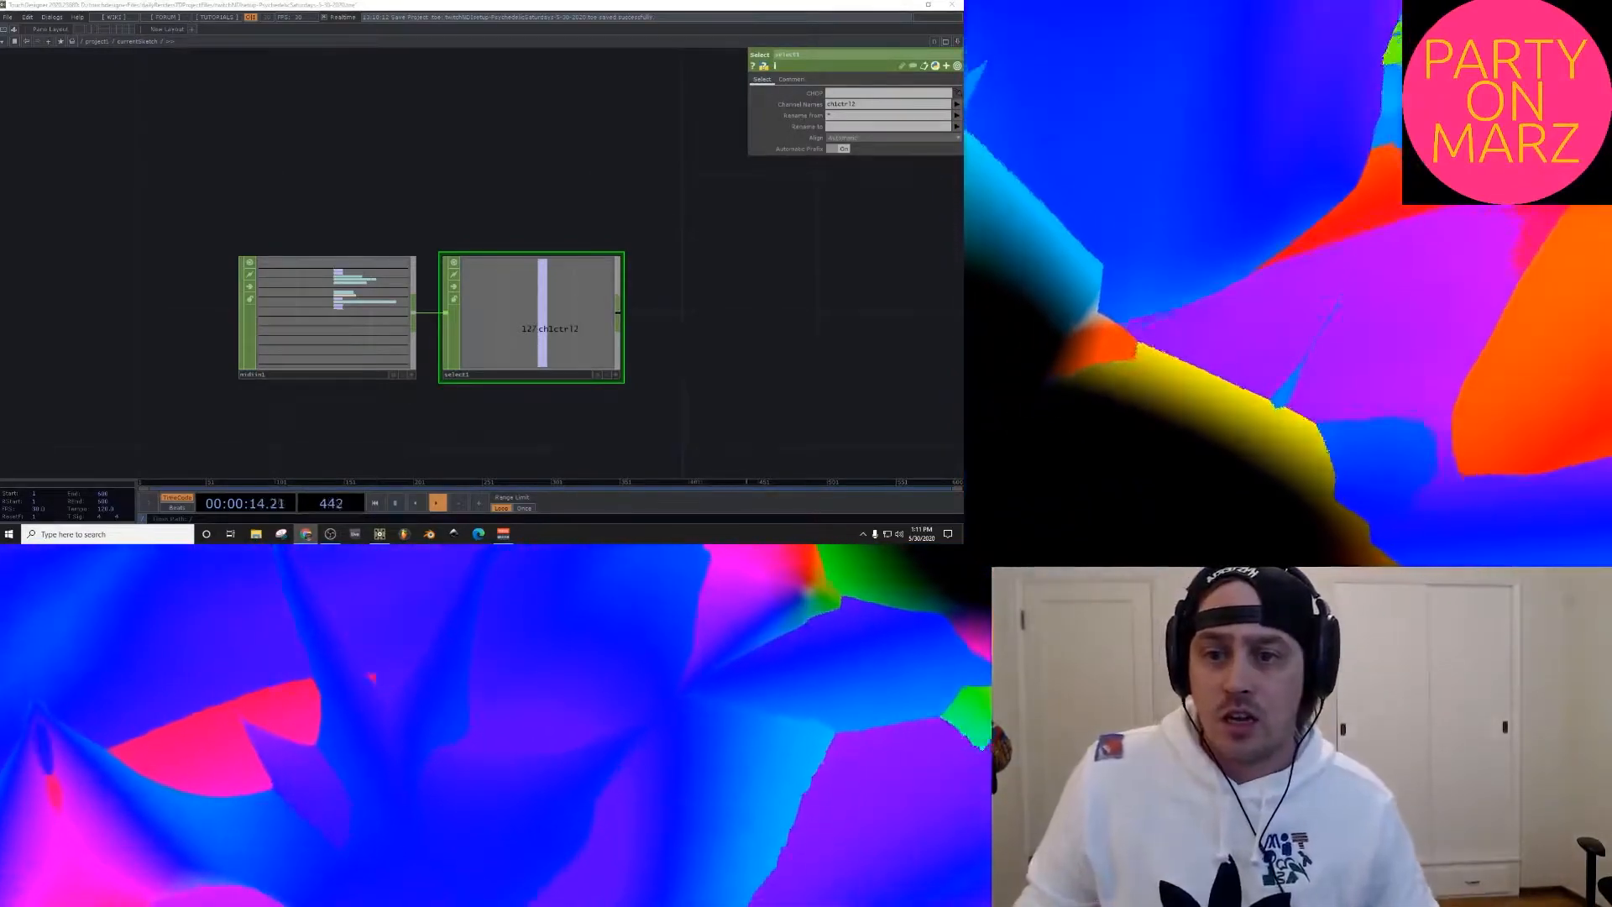
Step: Examine the first Switch and the Composite network inside the uppermost base component, and return to the parent network
{"action": "scroll", "coordinate": [666, 357], "scroll_direction": "down", "scroll_amount": 8}
{"action": "left_click_drag", "start_coordinate": [667, 358], "coordinate": [529, 204]}
{"action": "scroll", "coordinate": [481, 320], "scroll_direction": "up", "scroll_amount": 7}
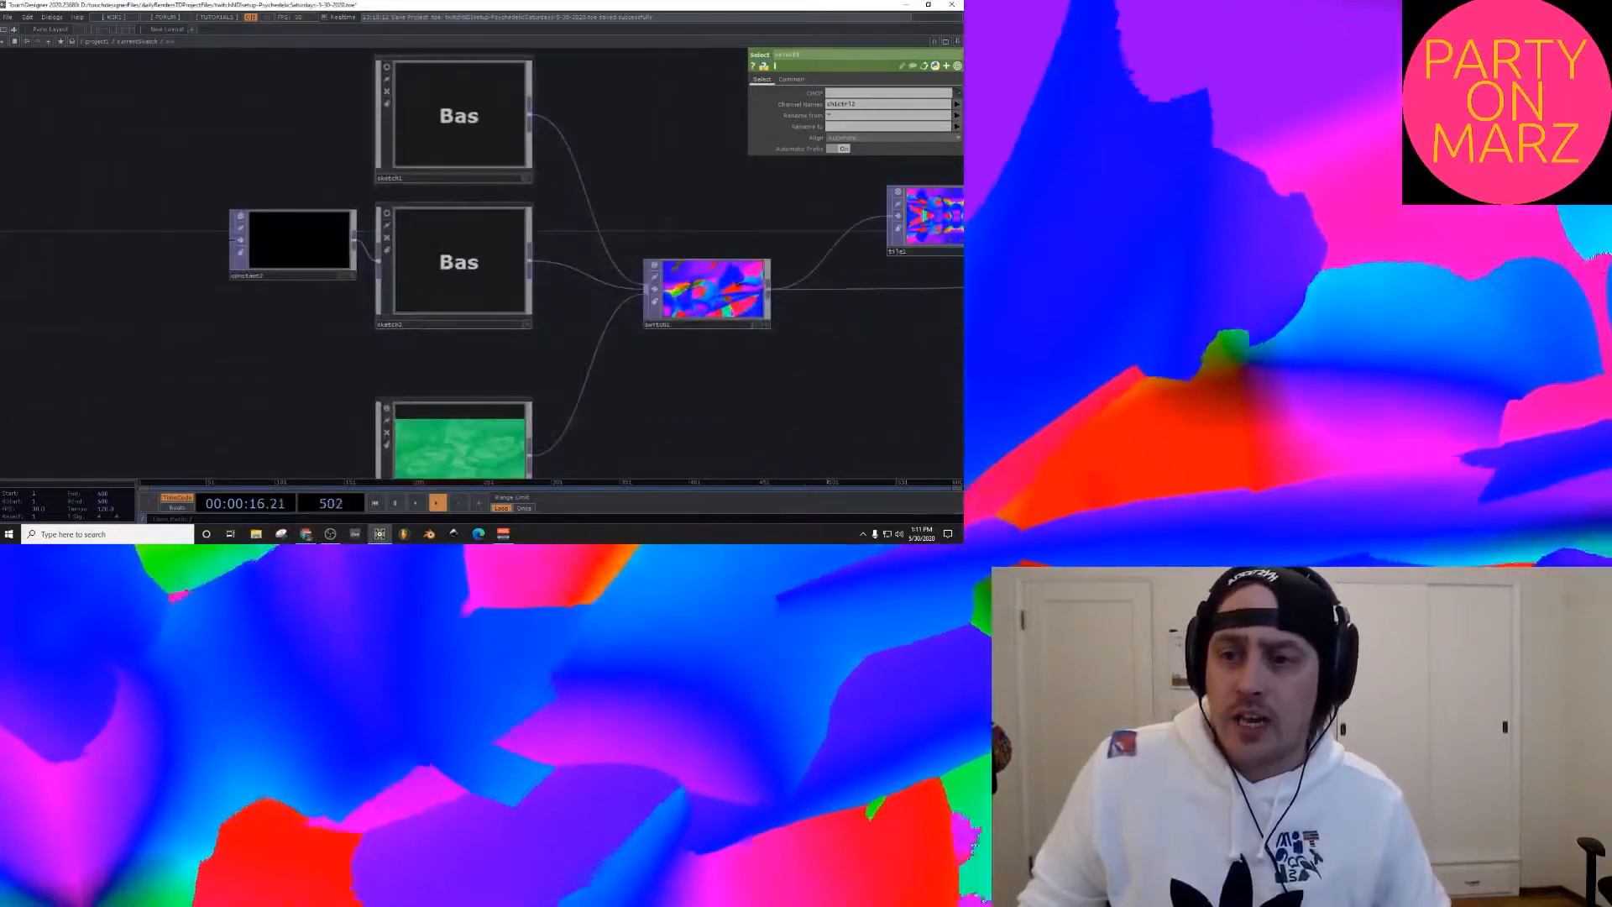
{"action": "left_click", "coordinate": [457, 126]}
{"action": "left_click", "coordinate": [706, 291]}
{"action": "mouse_move", "coordinate": [689, 210]}
{"action": "left_mouse_down"}
{"action": "mouse_move", "coordinate": [626, 300]}
{"action": "mouse_move", "coordinate": [646, 312]}
{"action": "left_mouse_up"}
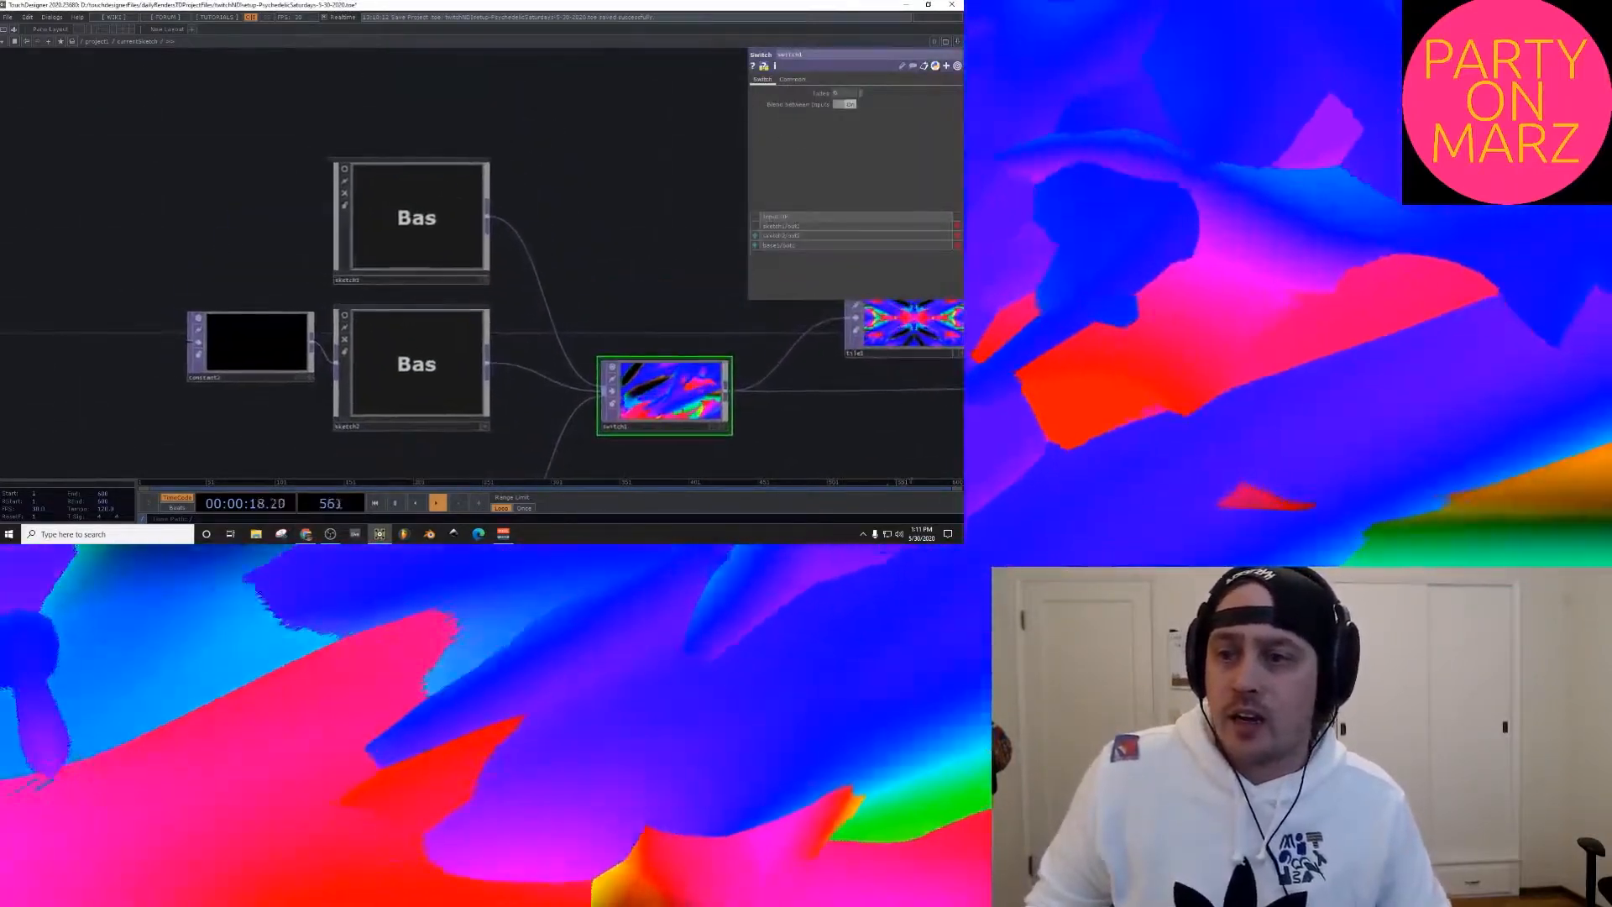
{"action": "scroll", "coordinate": [458, 239], "scroll_direction": "up", "scroll_amount": 8}
{"action": "left_click_drag", "start_coordinate": [504, 160], "coordinate": [454, 239]}
{"action": "left_click", "coordinate": [520, 180]}
{"action": "scroll", "coordinate": [425, 230], "scroll_direction": "up", "scroll_amount": 4}
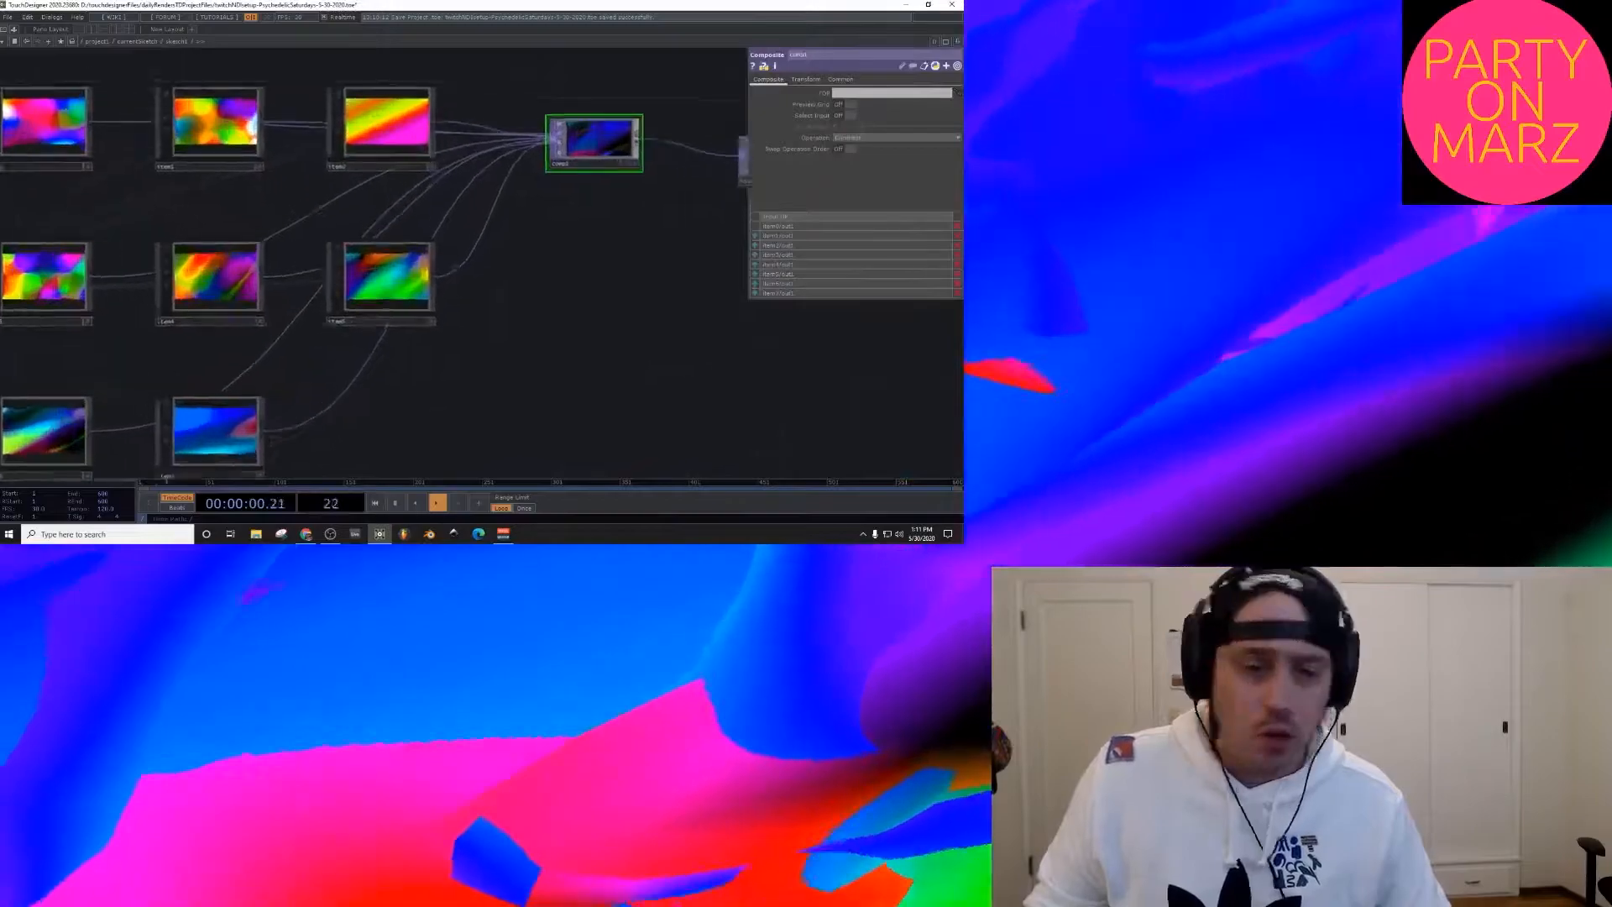
{"action": "scroll", "coordinate": [441, 222], "scroll_direction": "up", "scroll_amount": 3}
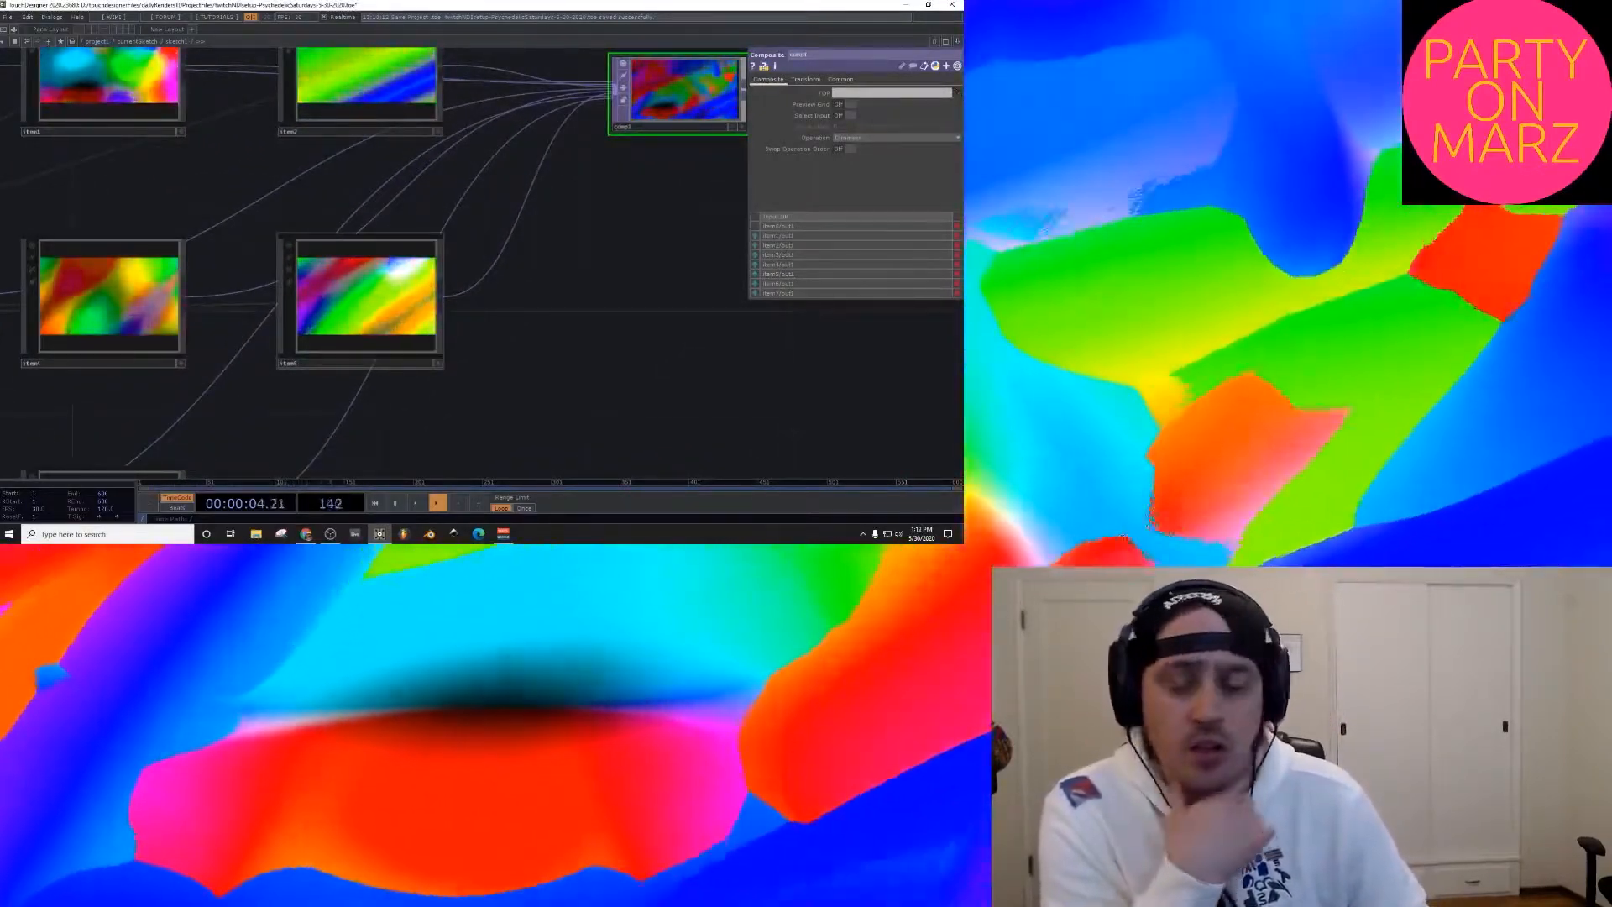
{"action": "key", "text": "u"}
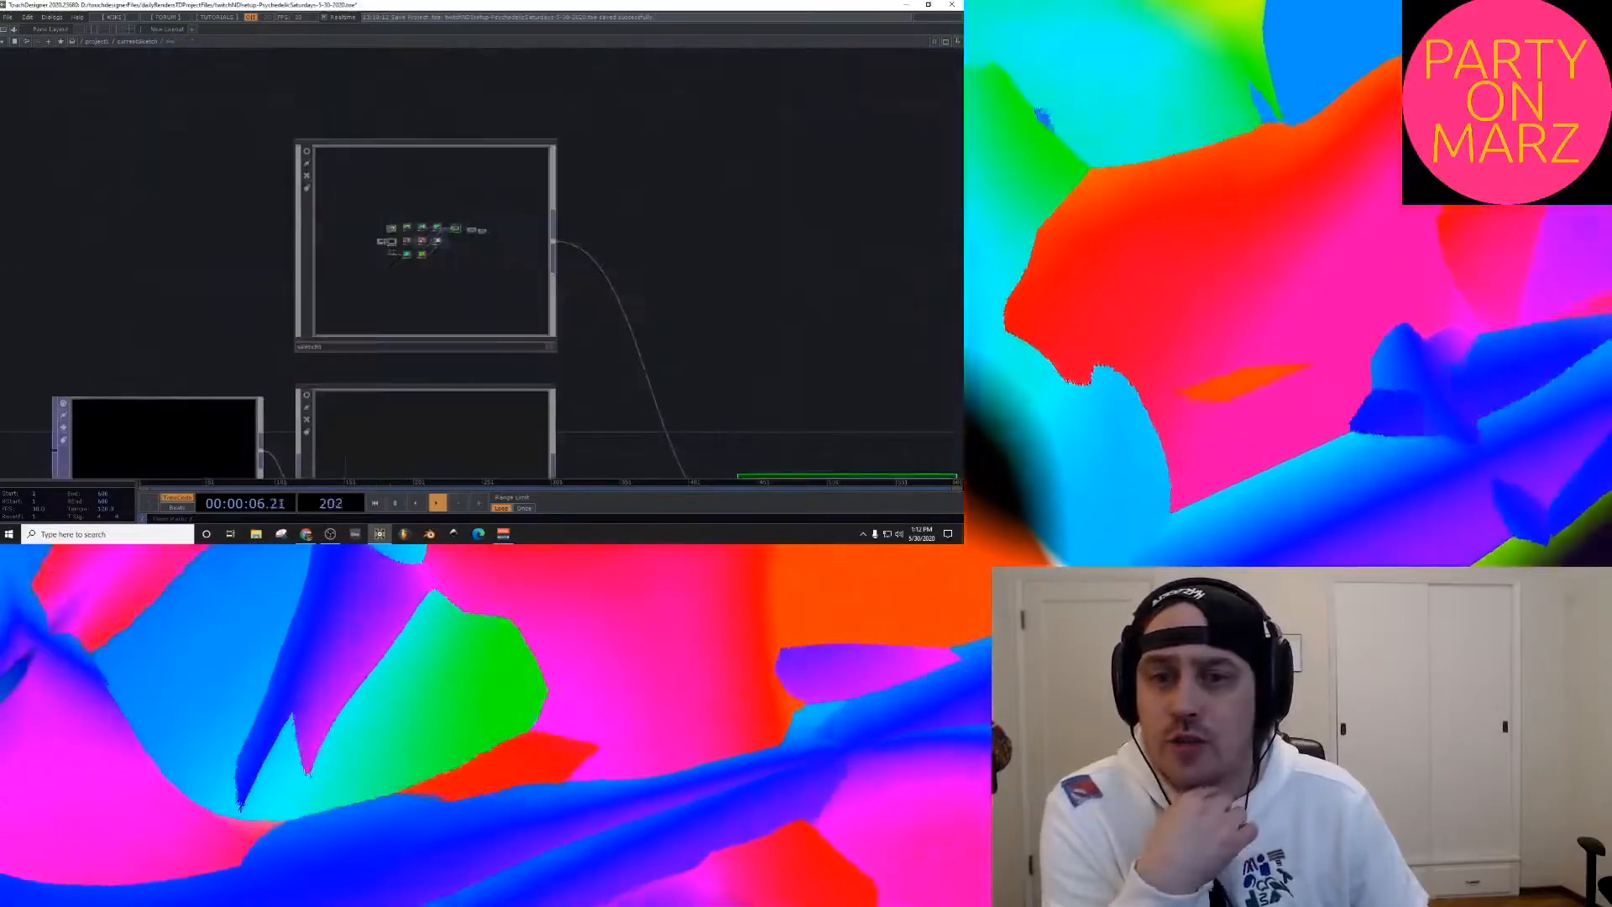
{"action": "key", "text": "i"}
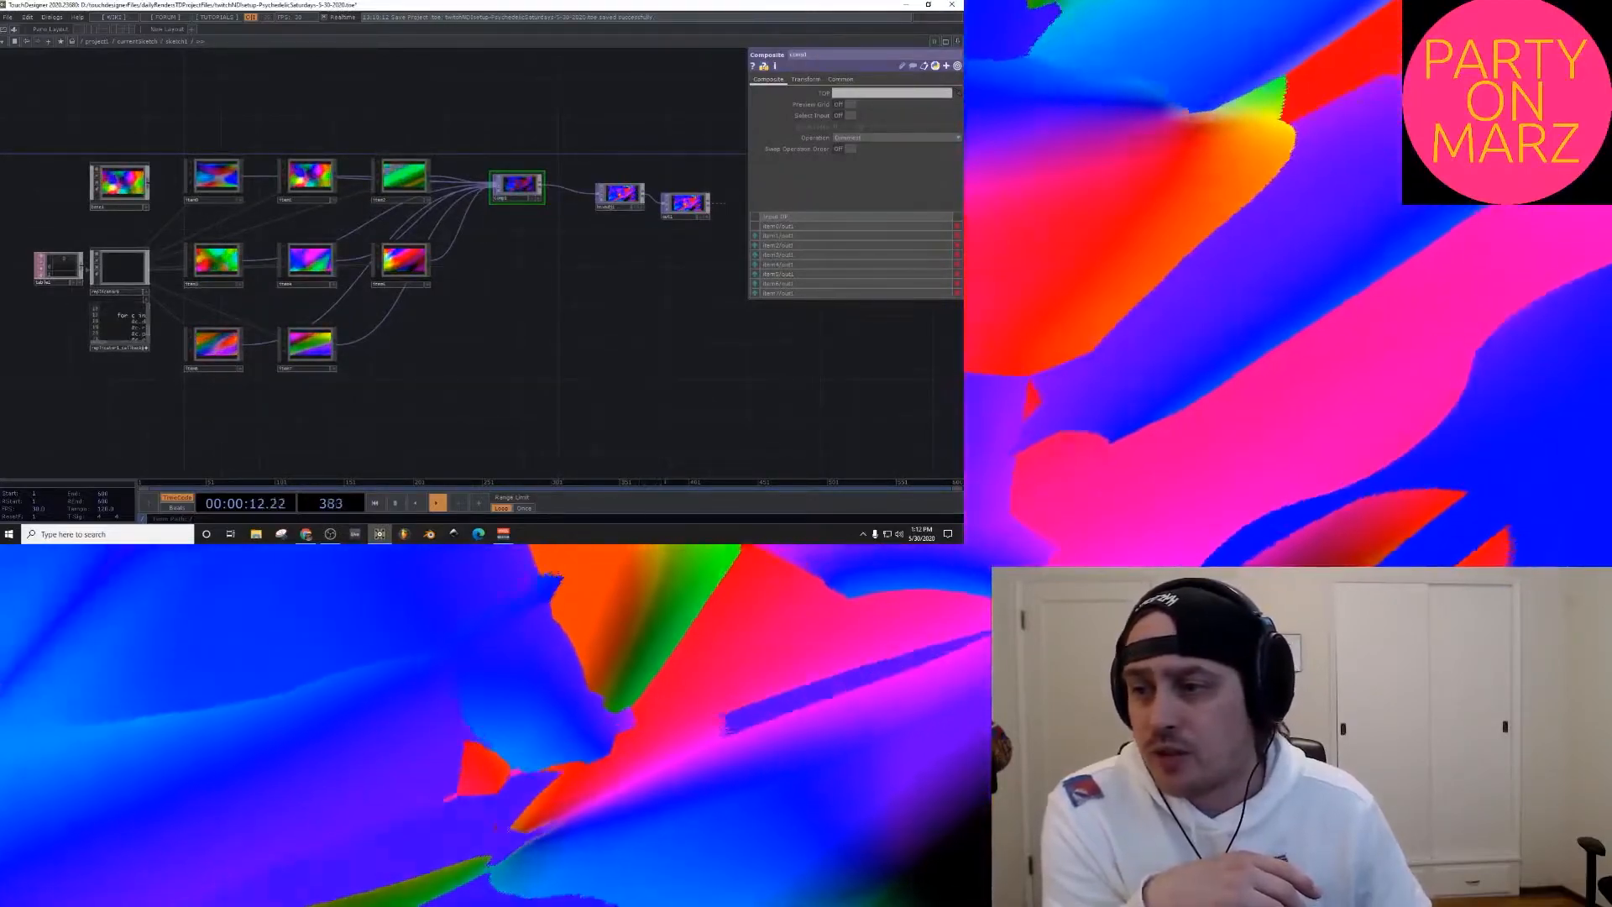
{"action": "key", "text": "u"}
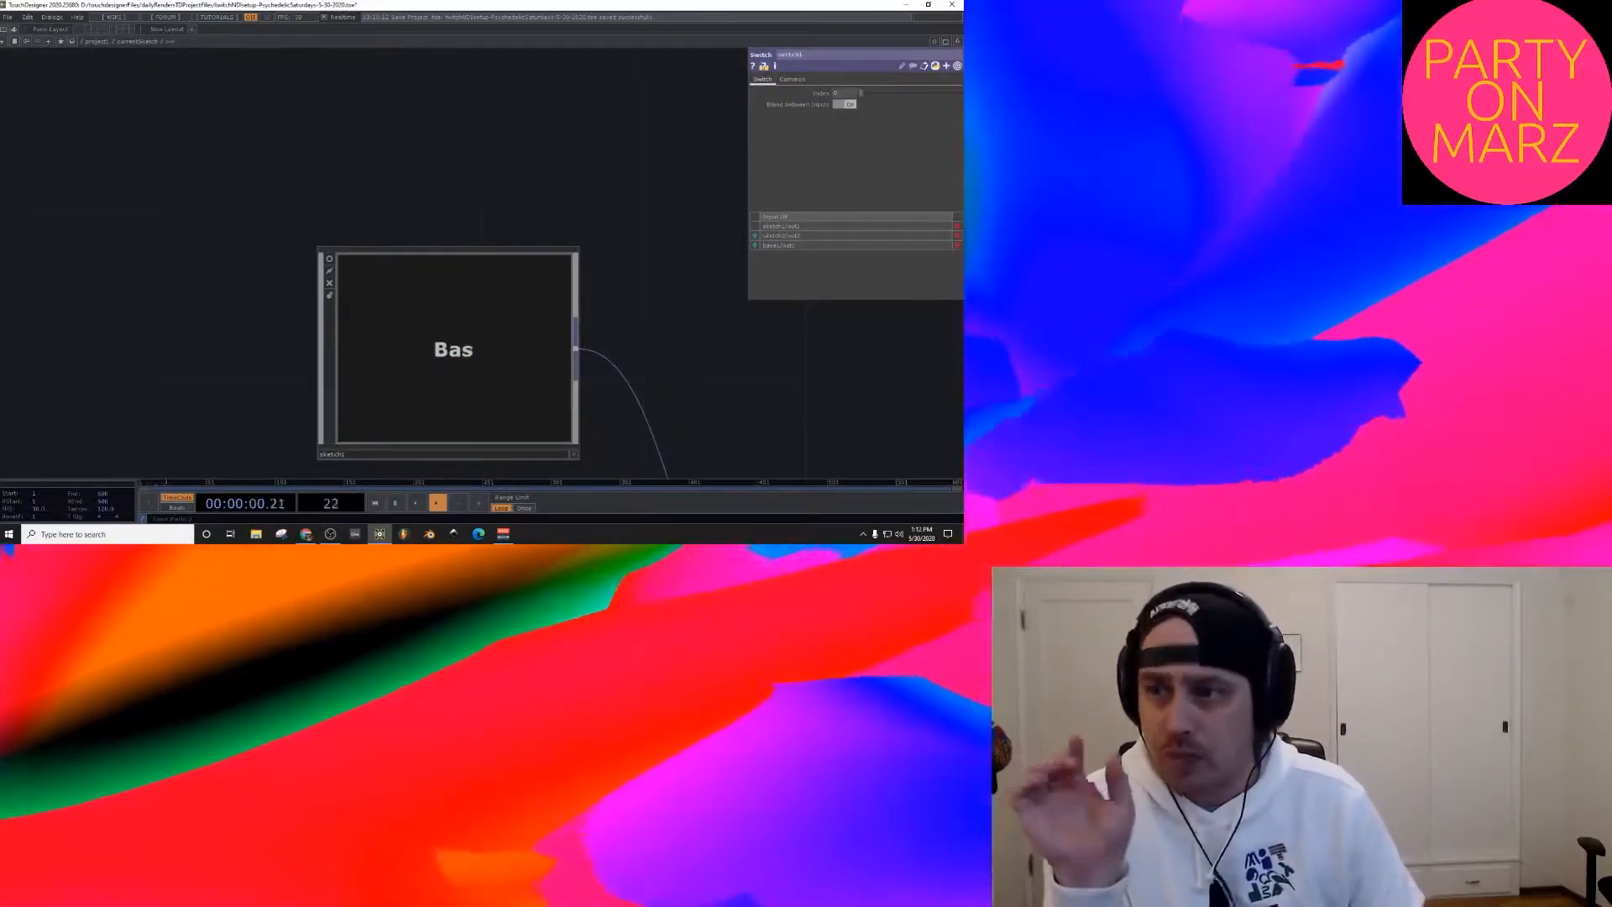
{"action": "scroll", "coordinate": [447, 350], "scroll_direction": "down", "scroll_amount": 8}
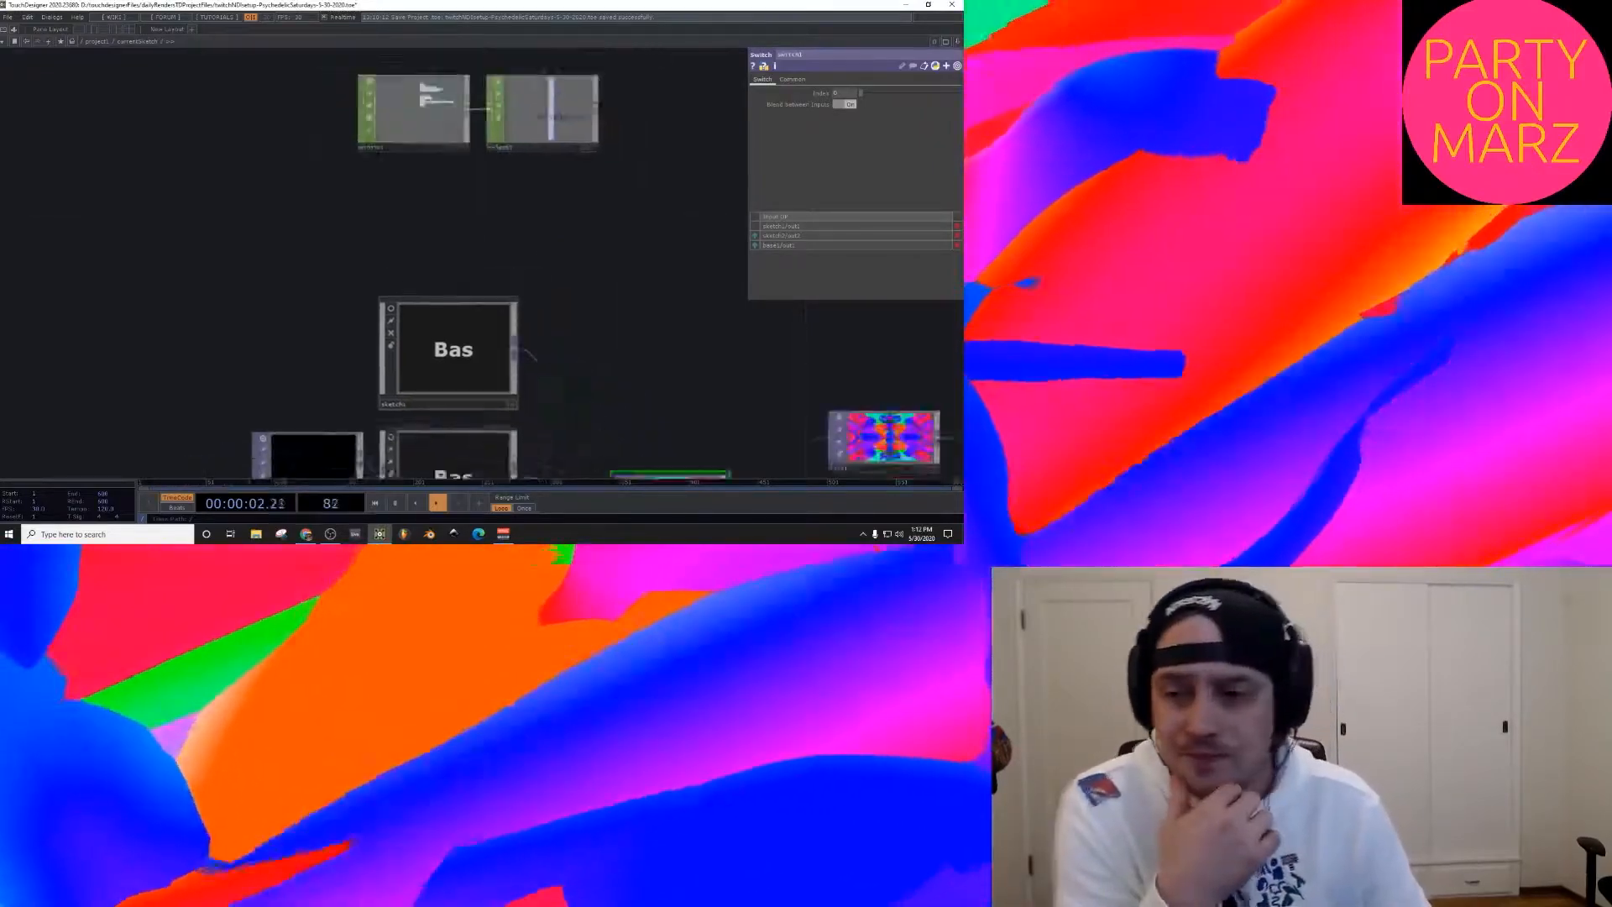
{"action": "left_click_drag", "start_coordinate": [474, 348], "coordinate": [520, 281]}
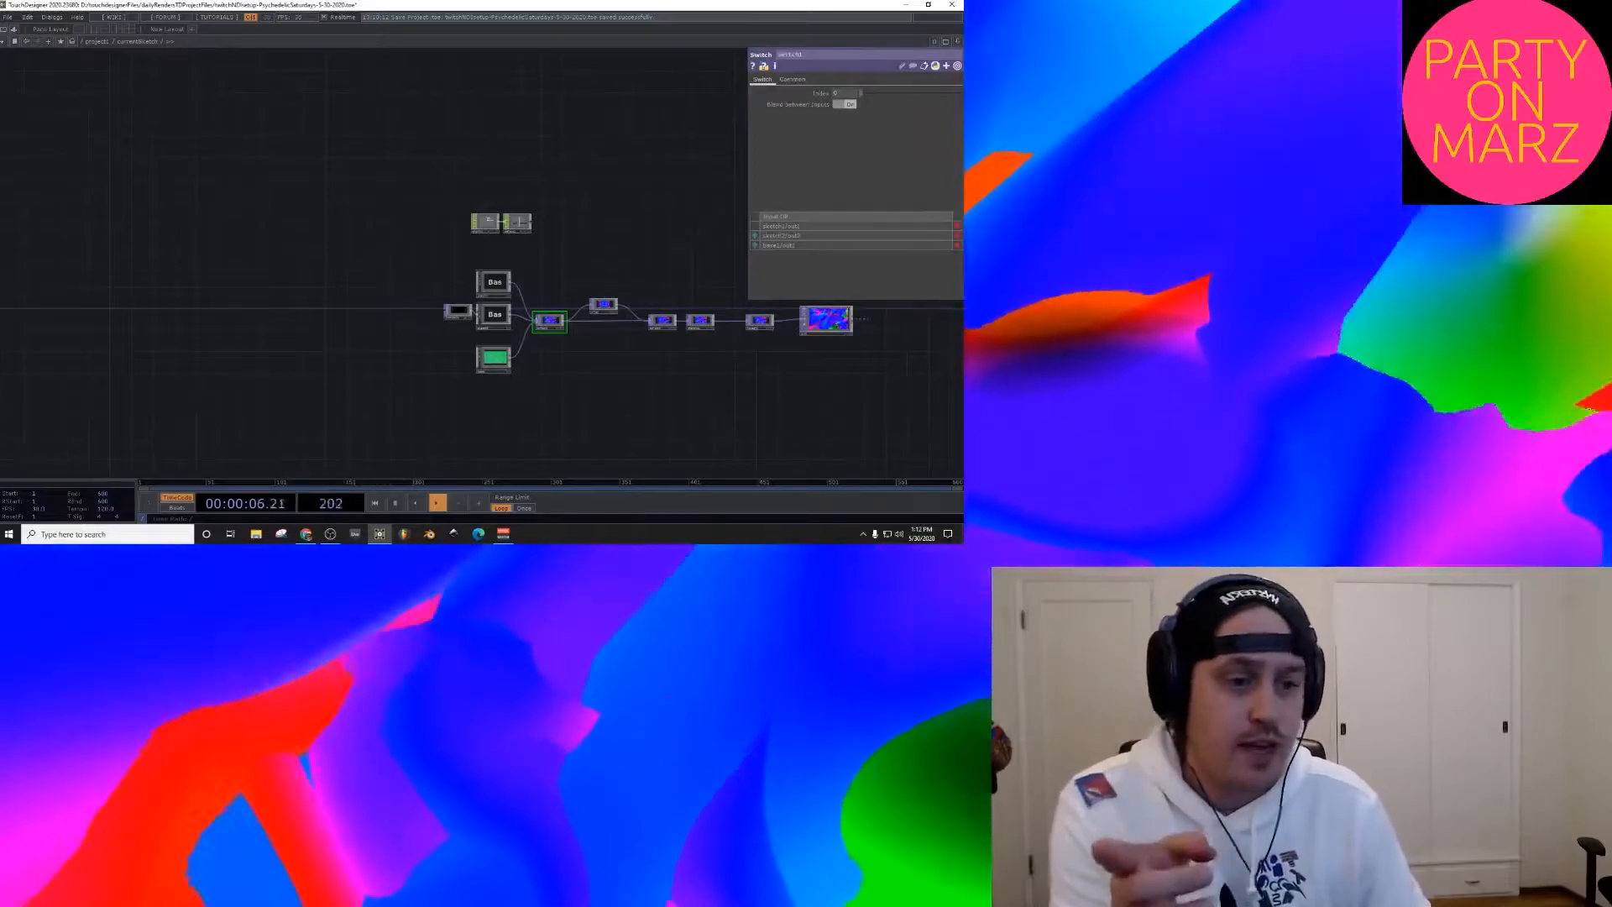
Step: Inspect the time-based translate expression of the Noise TOP nested inside the uppermost base component, and return to the parent network
{"action": "scroll", "coordinate": [557, 318], "scroll_direction": "up", "scroll_amount": 10}
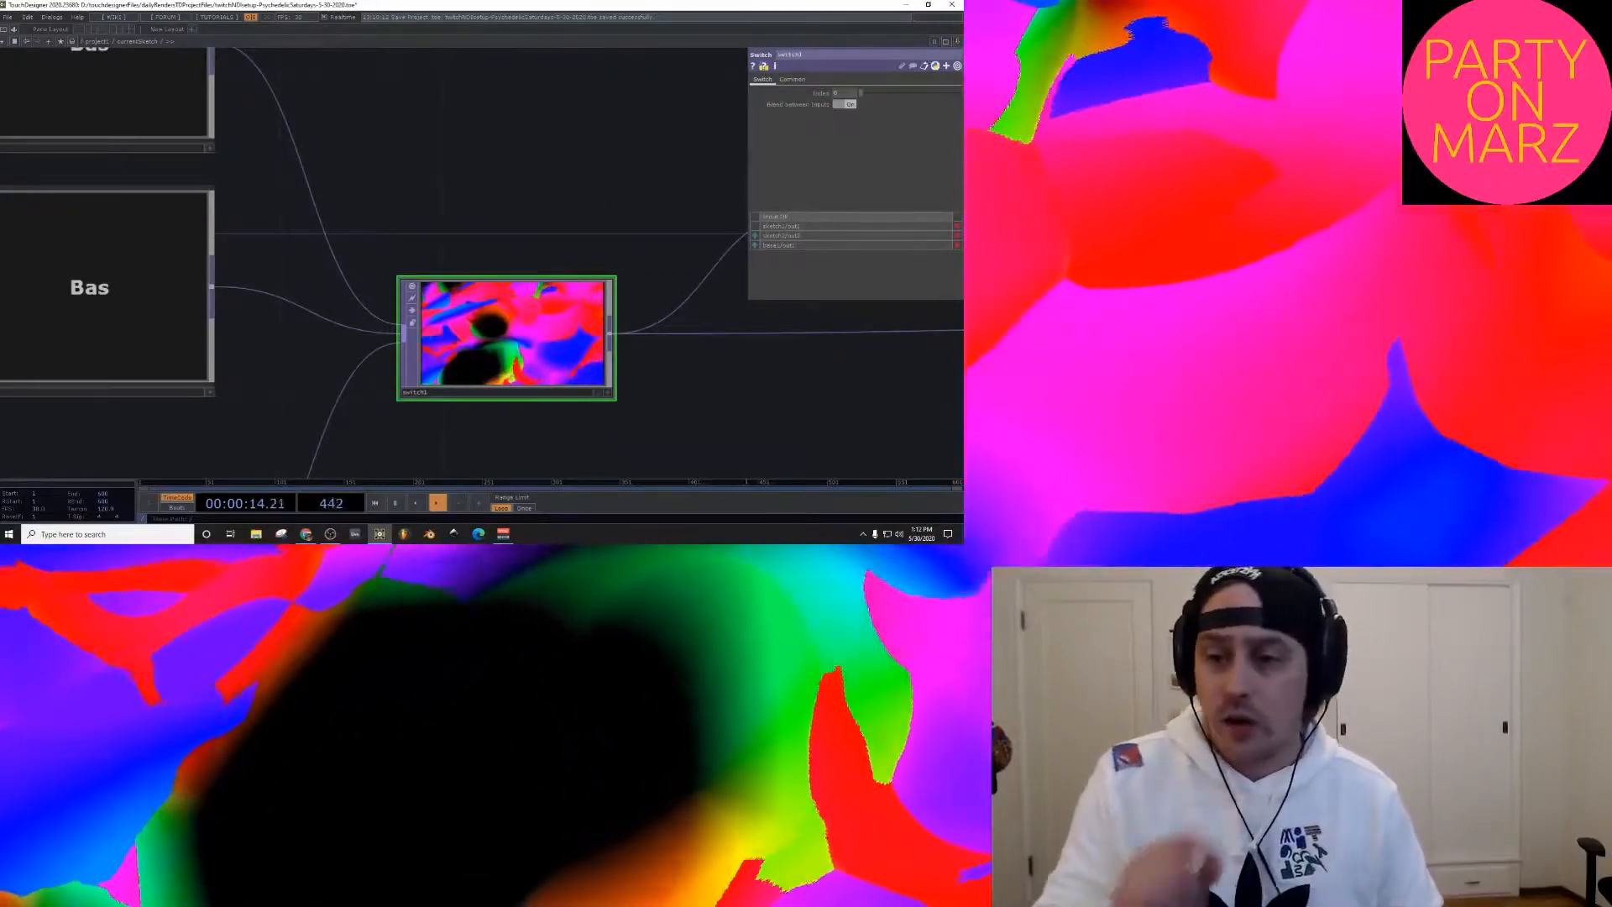
{"action": "left_click", "coordinate": [160, 319]}
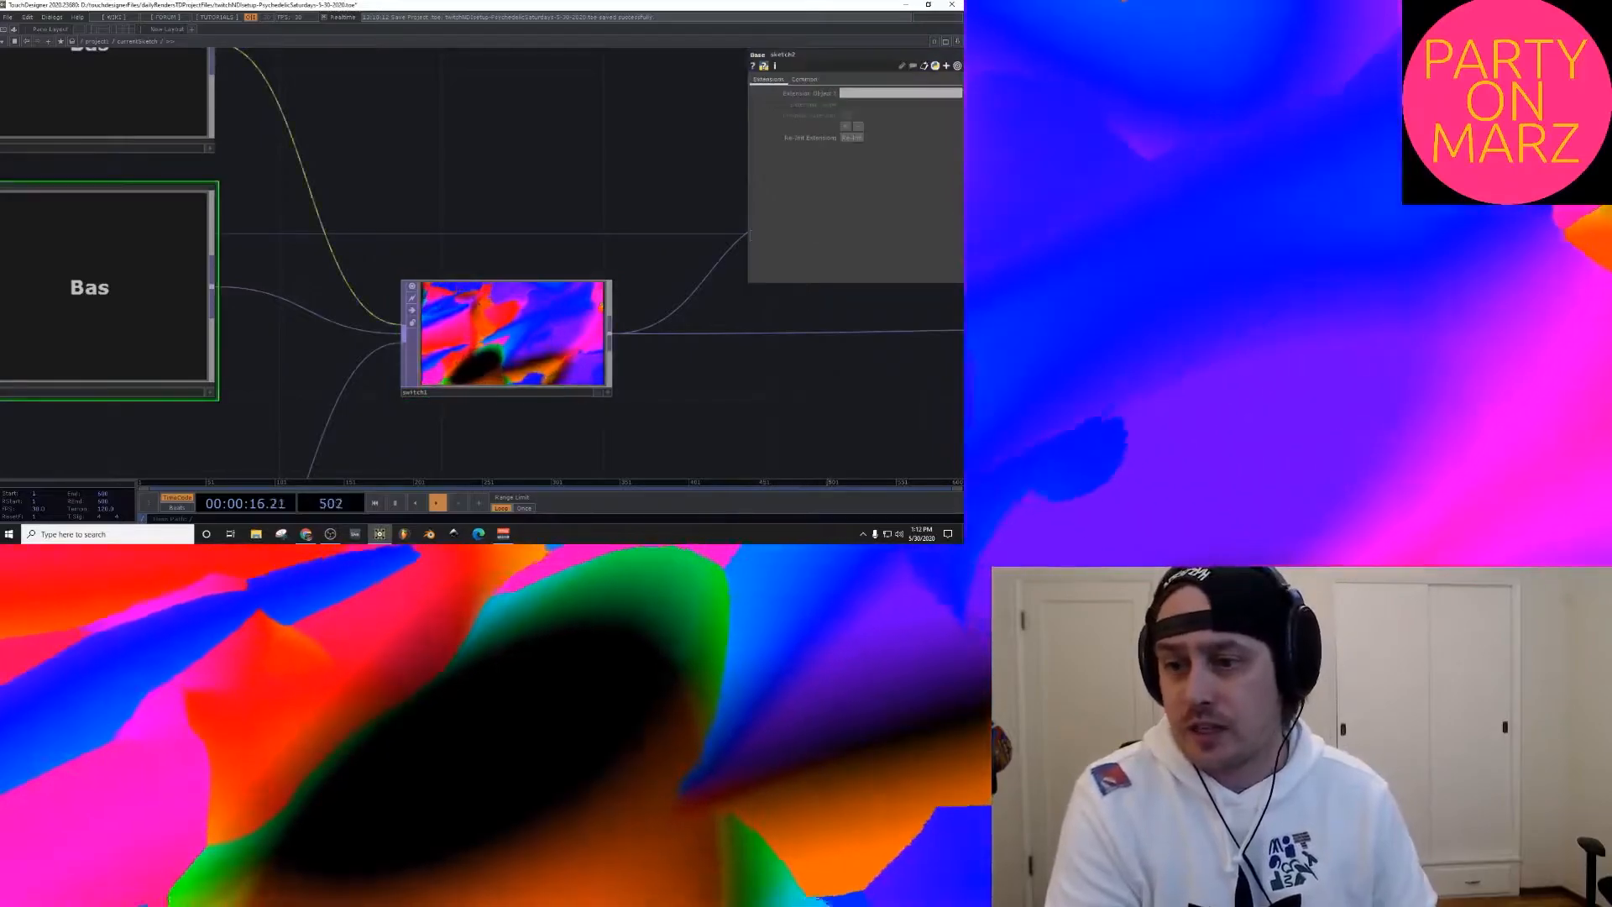
{"action": "scroll", "coordinate": [382, 312], "scroll_direction": "down", "scroll_amount": 8}
{"action": "scroll", "coordinate": [245, 206], "scroll_direction": "up", "scroll_amount": 10}
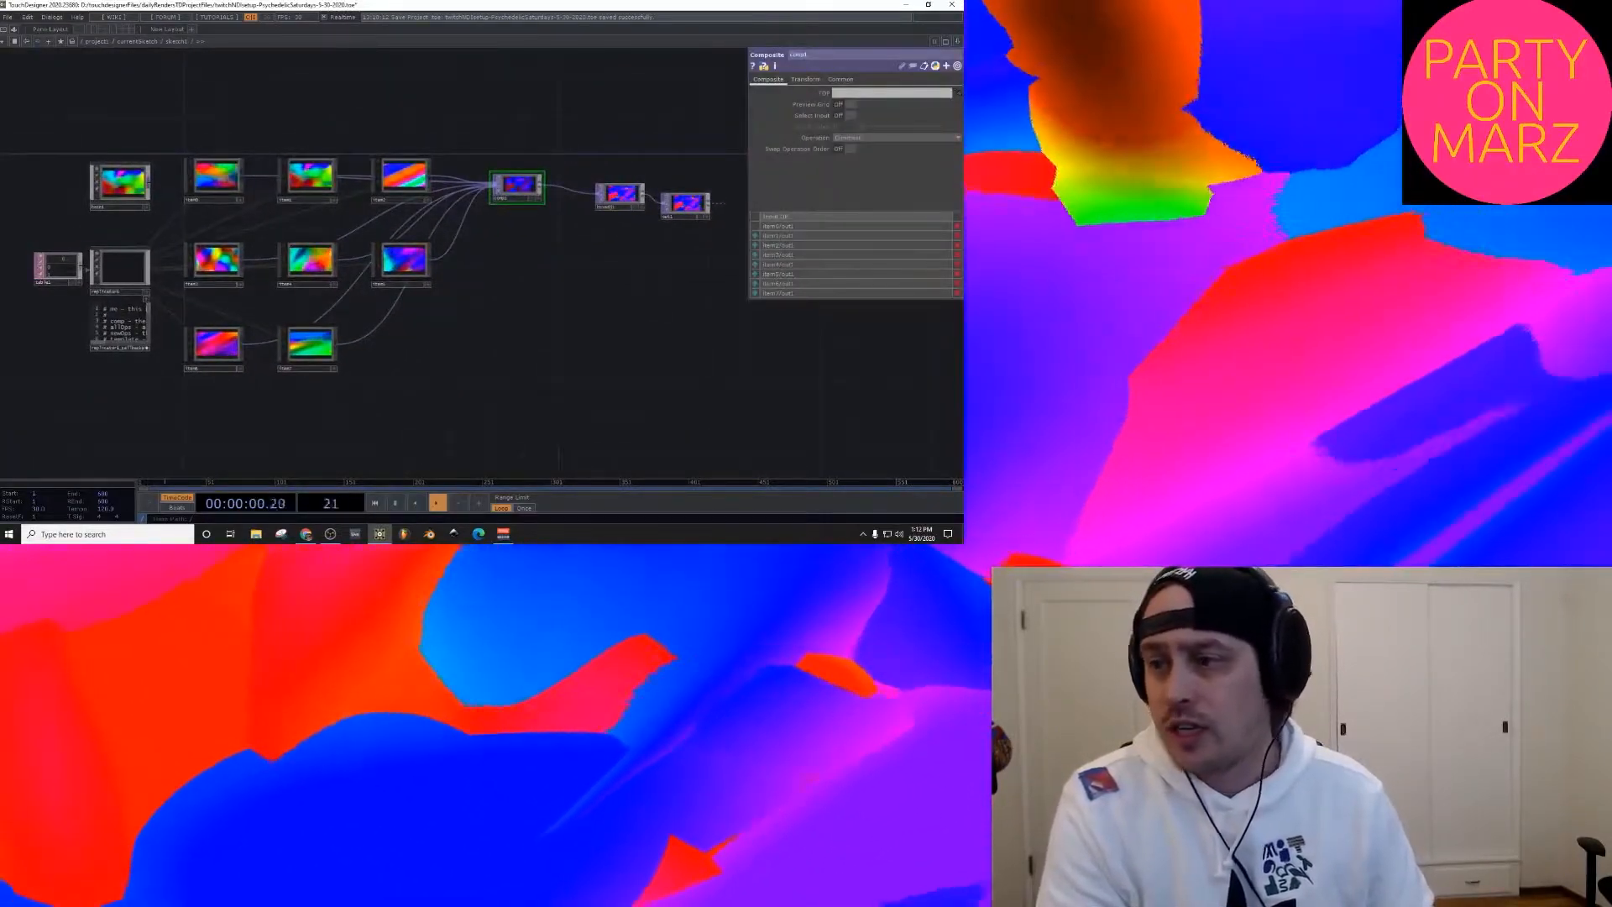
{"action": "scroll", "coordinate": [105, 180], "scroll_direction": "up", "scroll_amount": 10}
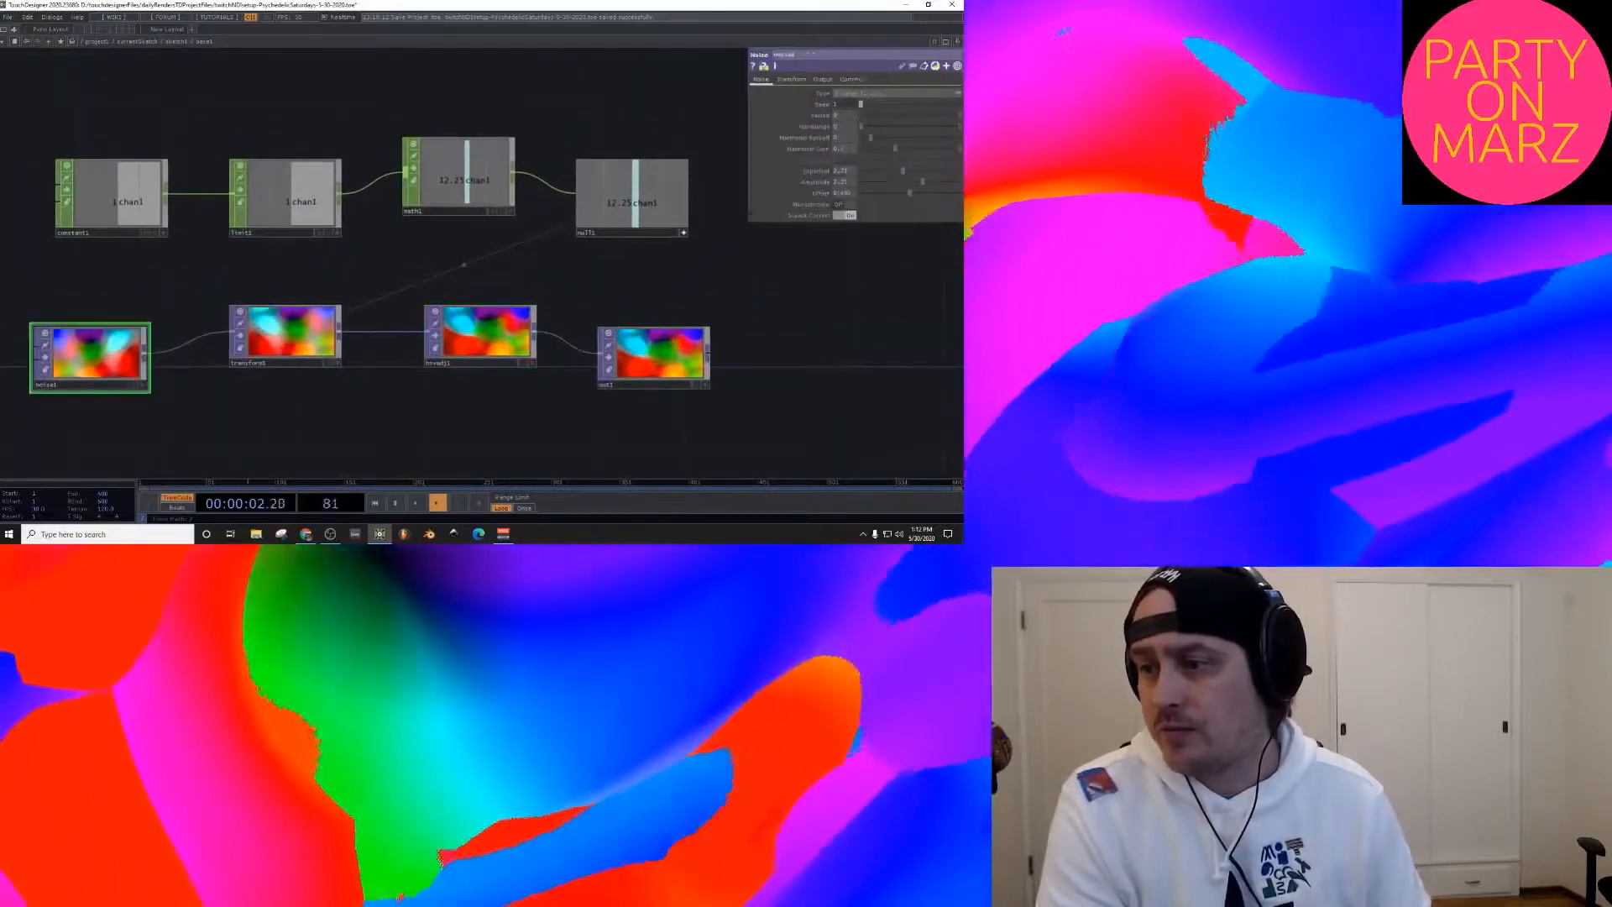
{"action": "left_click", "coordinate": [90, 356]}
{"action": "left_click", "coordinate": [791, 79]}
{"action": "left_click", "coordinate": [934, 115]}
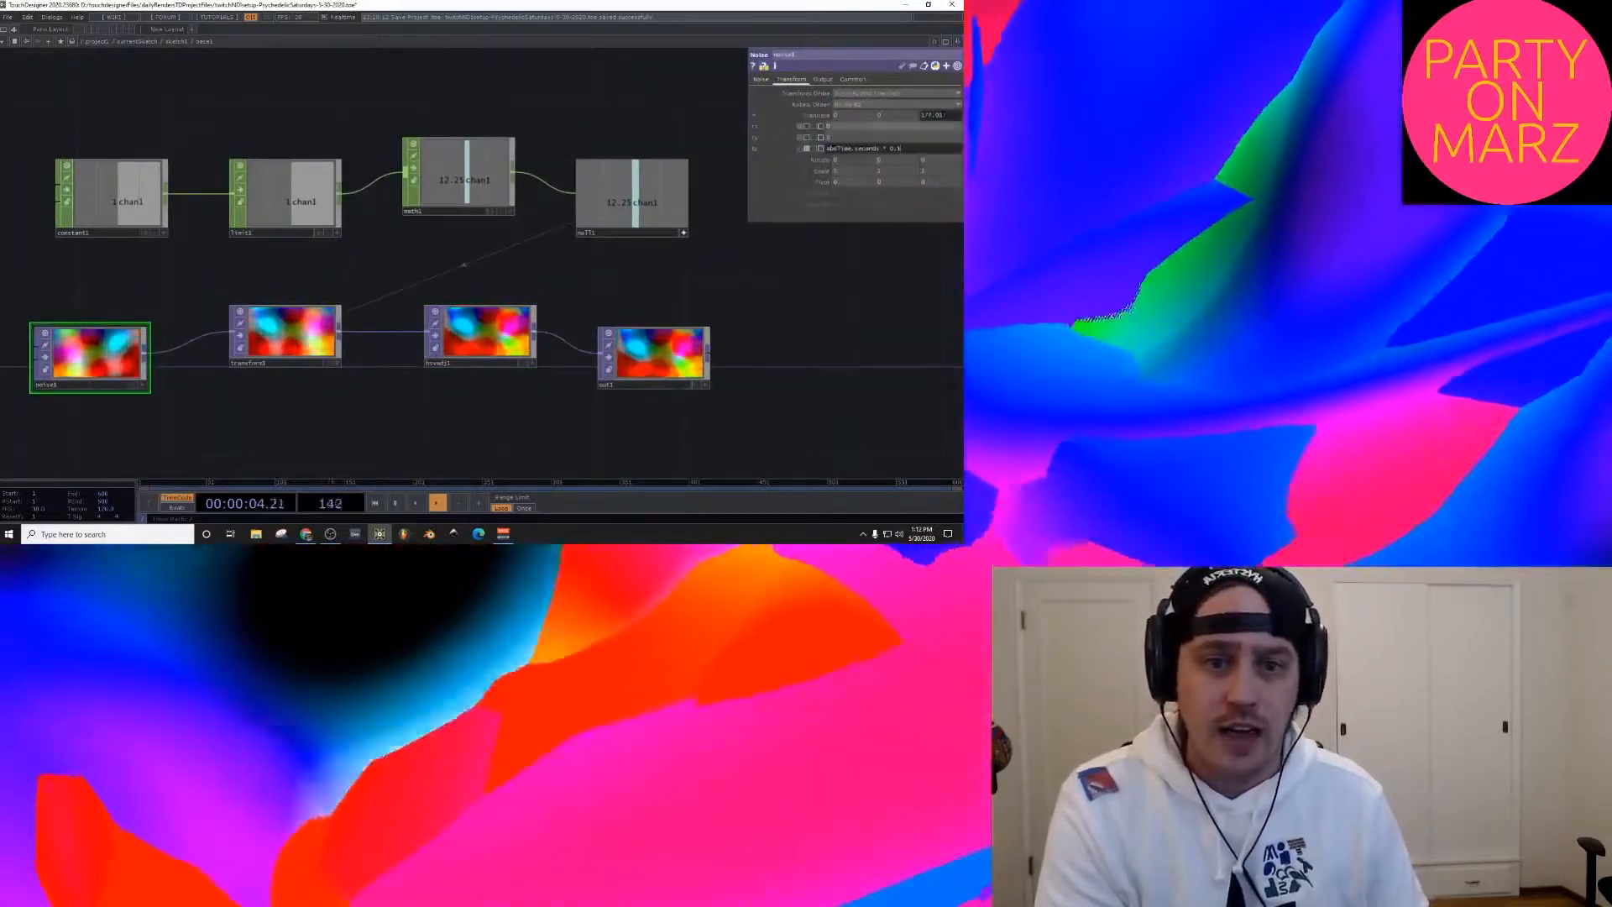
{"action": "mouse_move", "coordinate": [900, 149]}
{"action": "left_mouse_down"}
{"action": "mouse_move", "coordinate": [852, 148]}
{"action": "mouse_move", "coordinate": [870, 148]}
{"action": "left_mouse_up"}
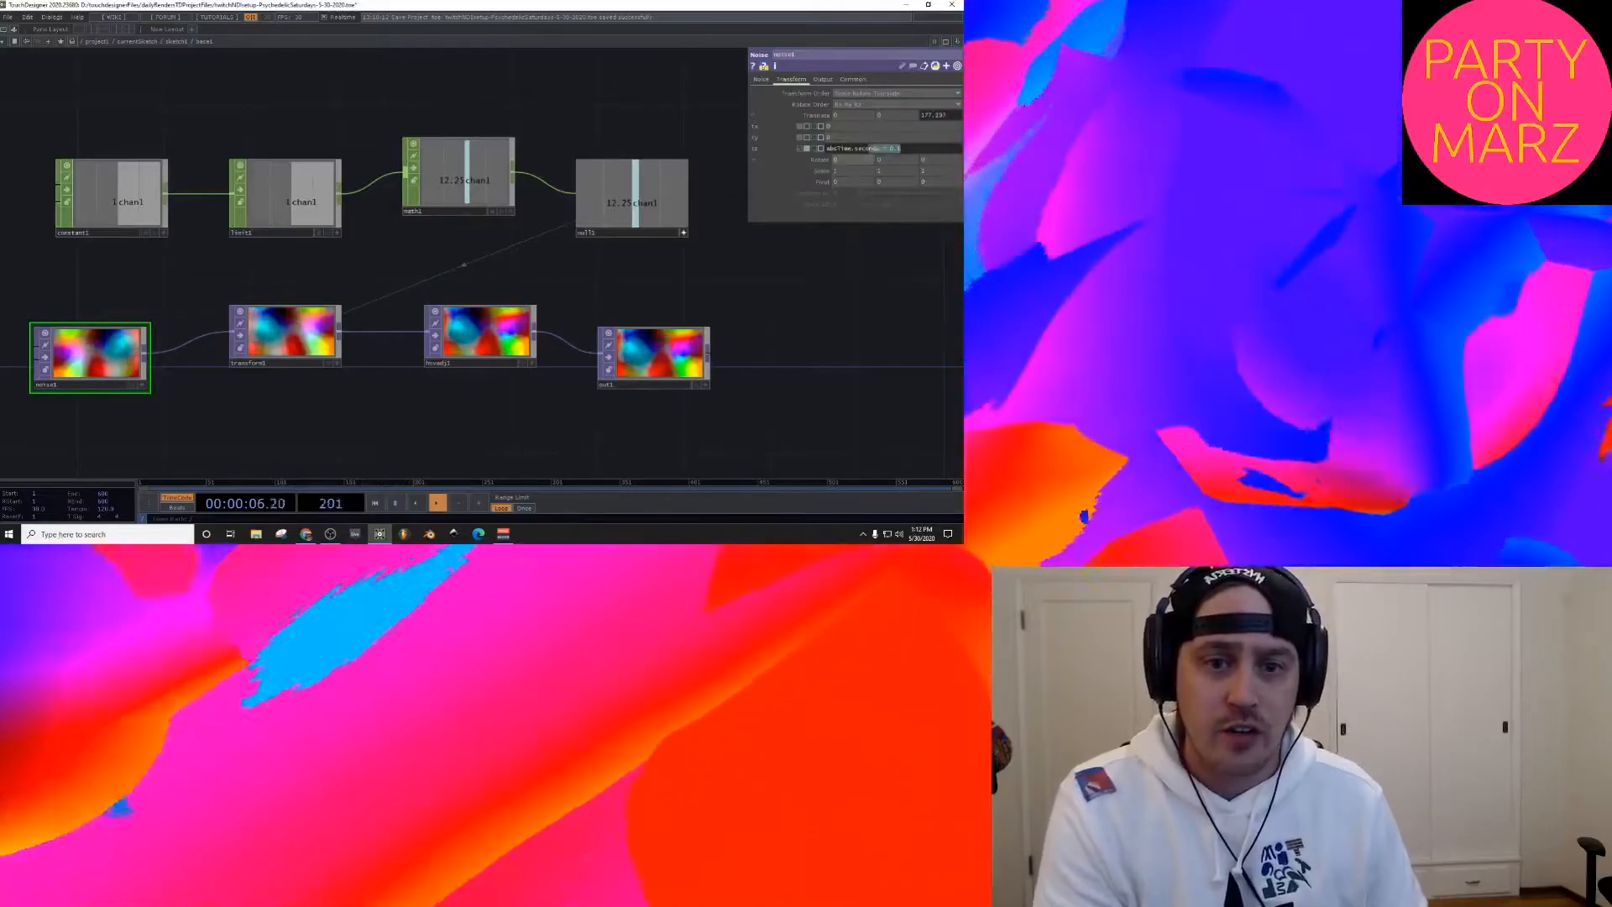
{"action": "scroll", "coordinate": [587, 296], "scroll_direction": "down", "scroll_amount": 10}
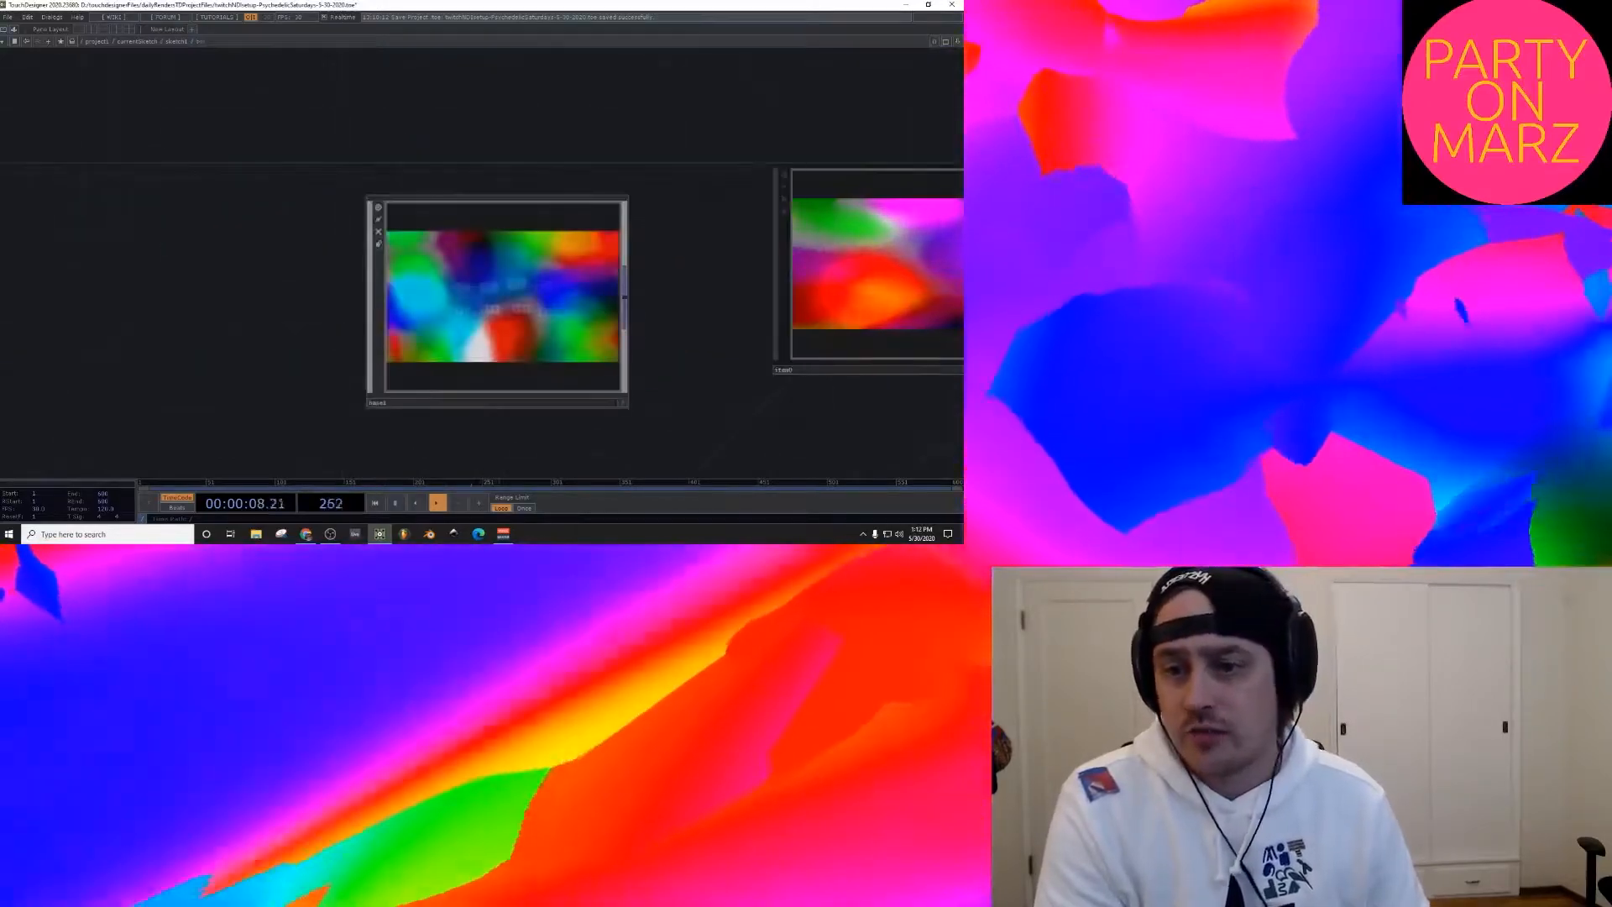
{"action": "scroll", "coordinate": [461, 302], "scroll_direction": "down", "scroll_amount": 10}
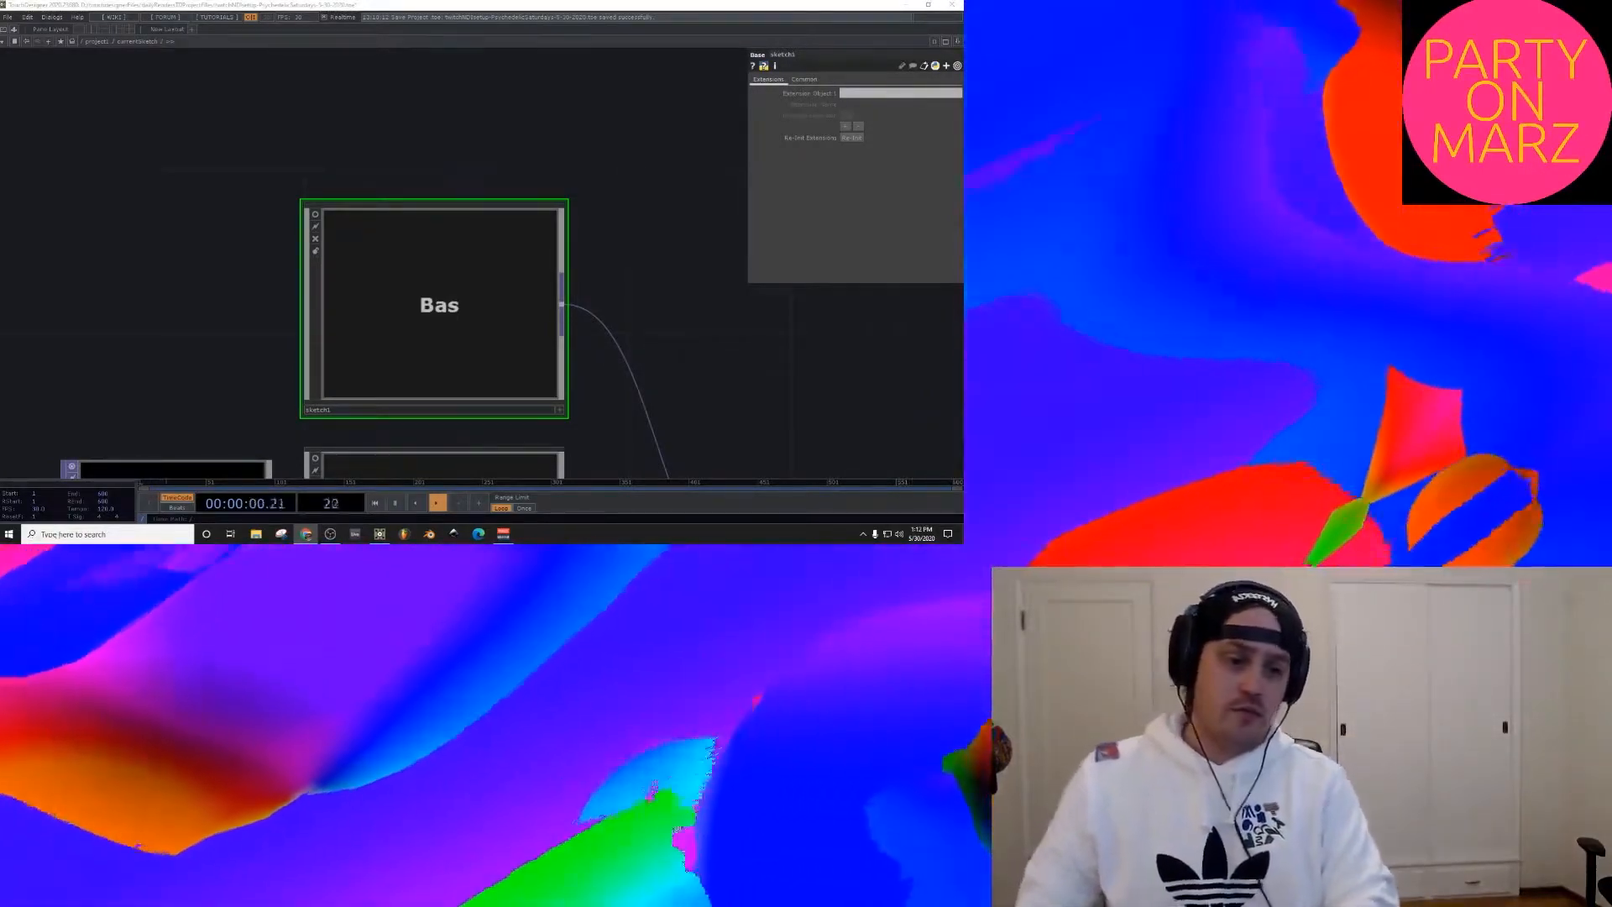
Step: Select the first Switch and review its index parameter and the base components connected to it
{"action": "scroll", "coordinate": [506, 353], "scroll_direction": "down", "scroll_amount": 8}
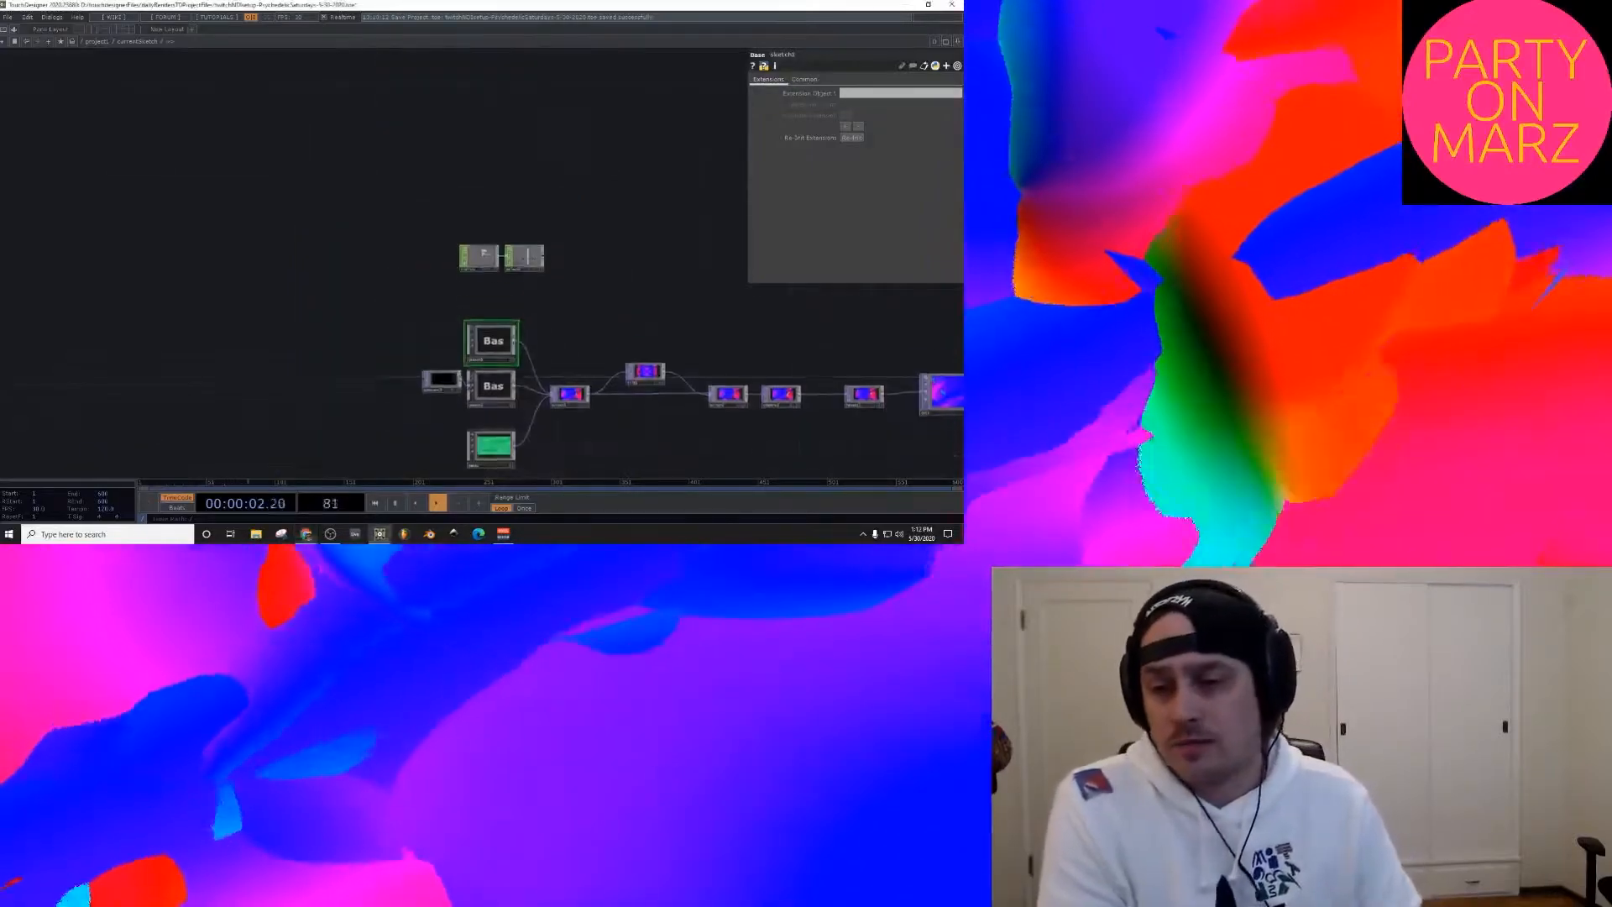
{"action": "left_click_drag", "start_coordinate": [558, 419], "coordinate": [558, 361]}
{"action": "scroll", "coordinate": [571, 329], "scroll_direction": "up", "scroll_amount": 2}
{"action": "left_click", "coordinate": [570, 334]}
{"action": "scroll", "coordinate": [571, 334], "scroll_direction": "up", "scroll_amount": 5}
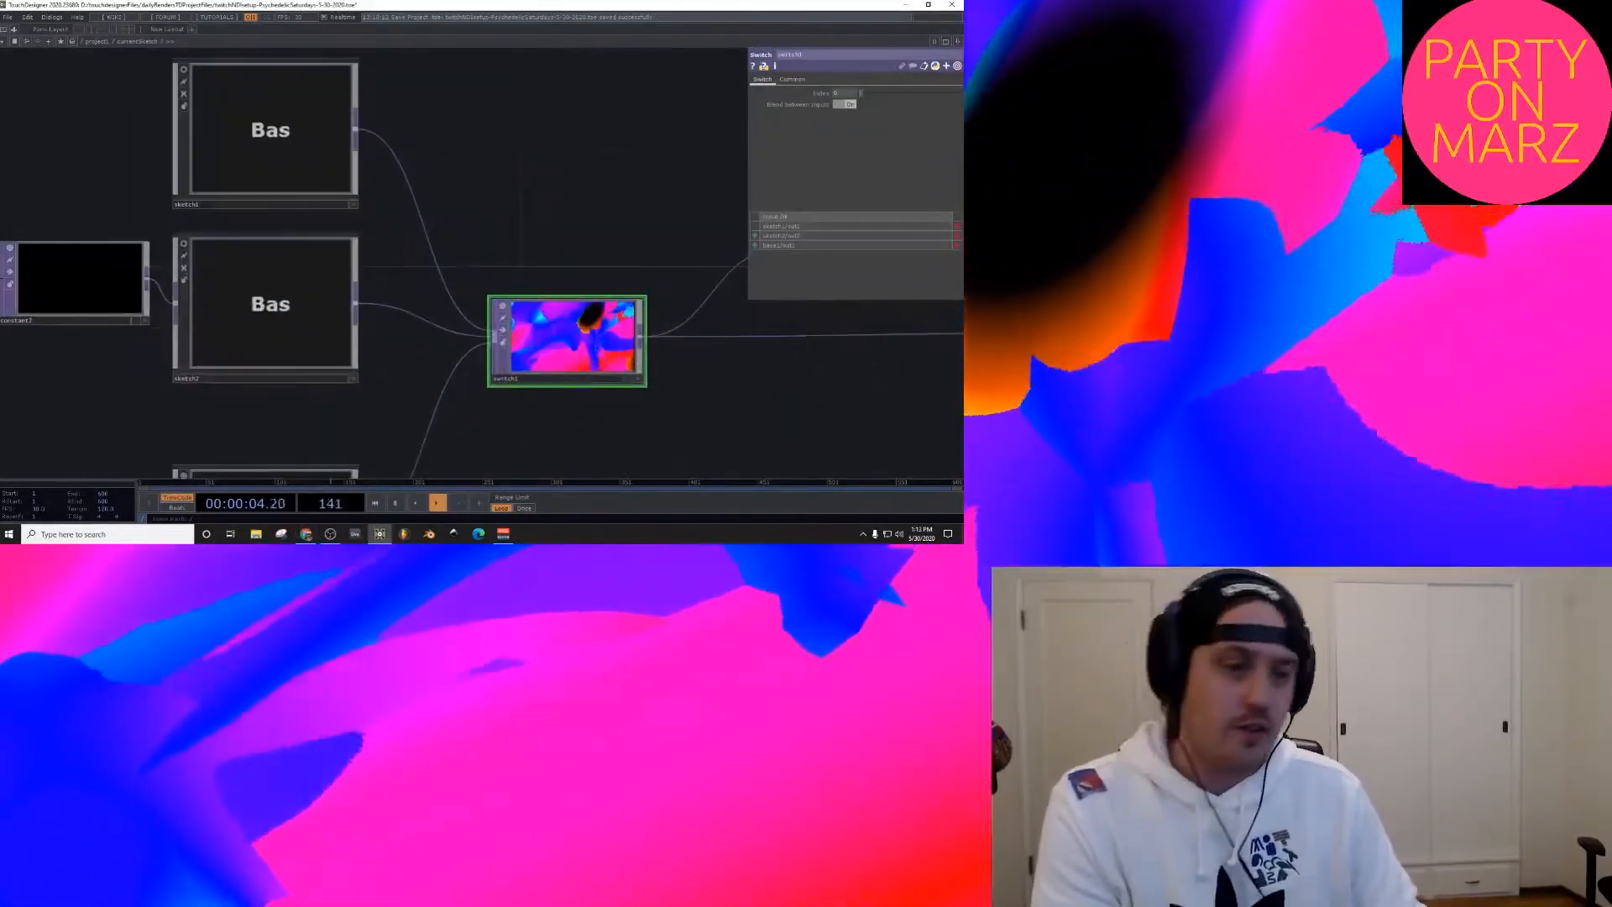
{"action": "mouse_move", "coordinate": [558, 420]}
{"action": "left_mouse_down"}
{"action": "mouse_move", "coordinate": [531, 434]}
{"action": "mouse_move", "coordinate": [558, 441]}
{"action": "left_mouse_up"}
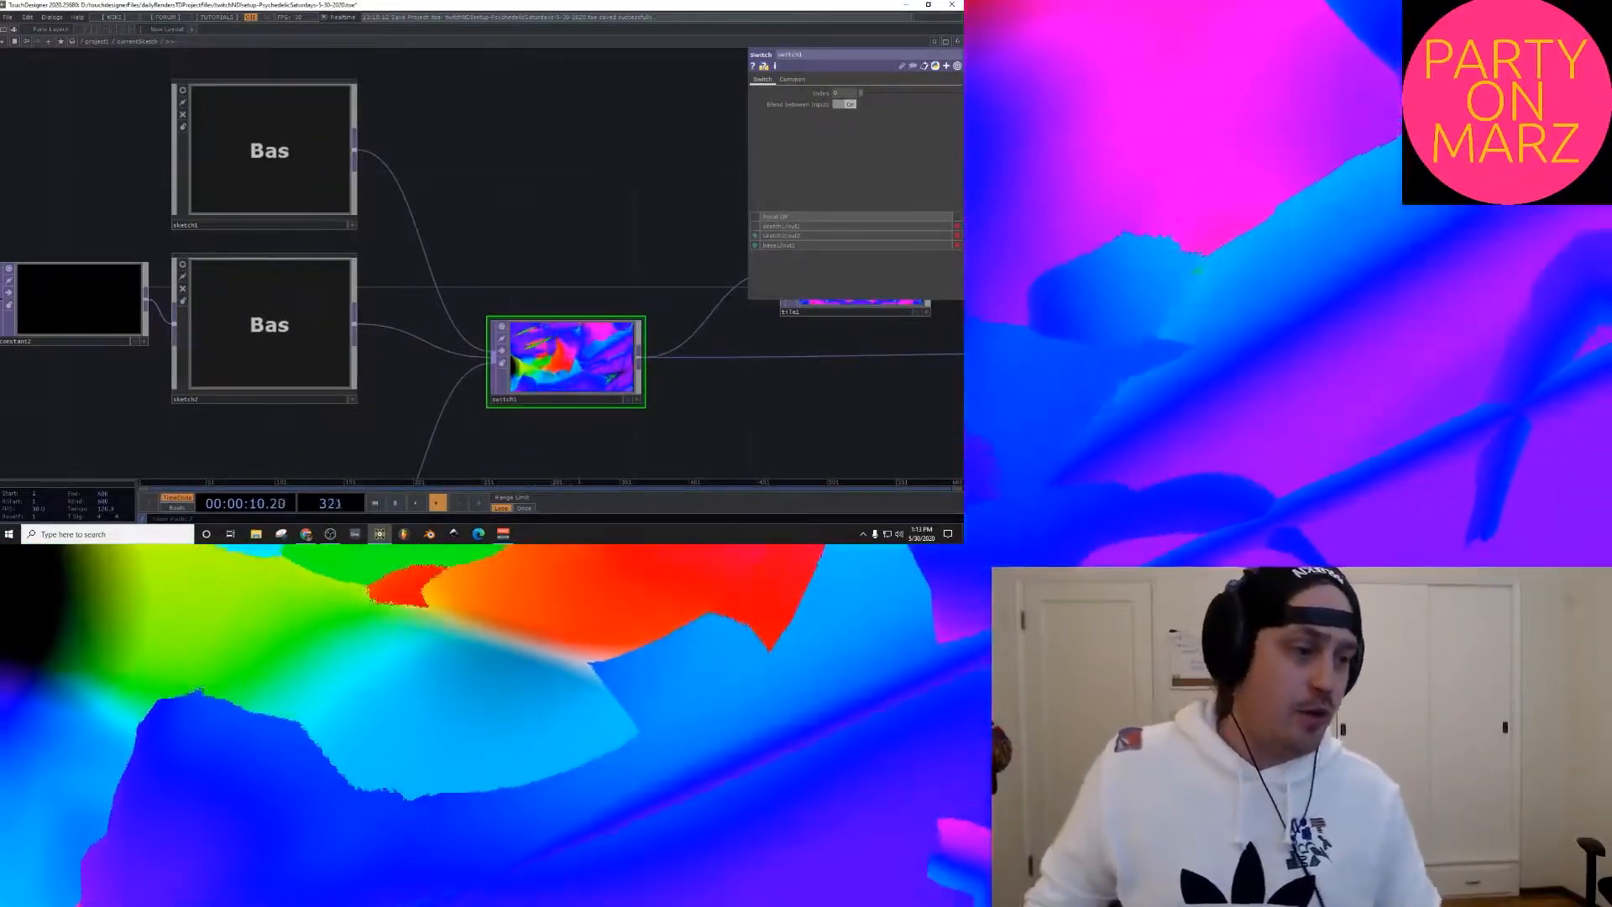
Step: Examine the first Switch's parameters, the base components feeding it, and the chain that runs from it to the output
{"action": "scroll", "coordinate": [561, 256], "scroll_direction": "down", "scroll_amount": 3}
{"action": "scroll", "coordinate": [554, 259], "scroll_direction": "down", "scroll_amount": 1}
{"action": "left_click_drag", "start_coordinate": [554, 258], "coordinate": [549, 213]}
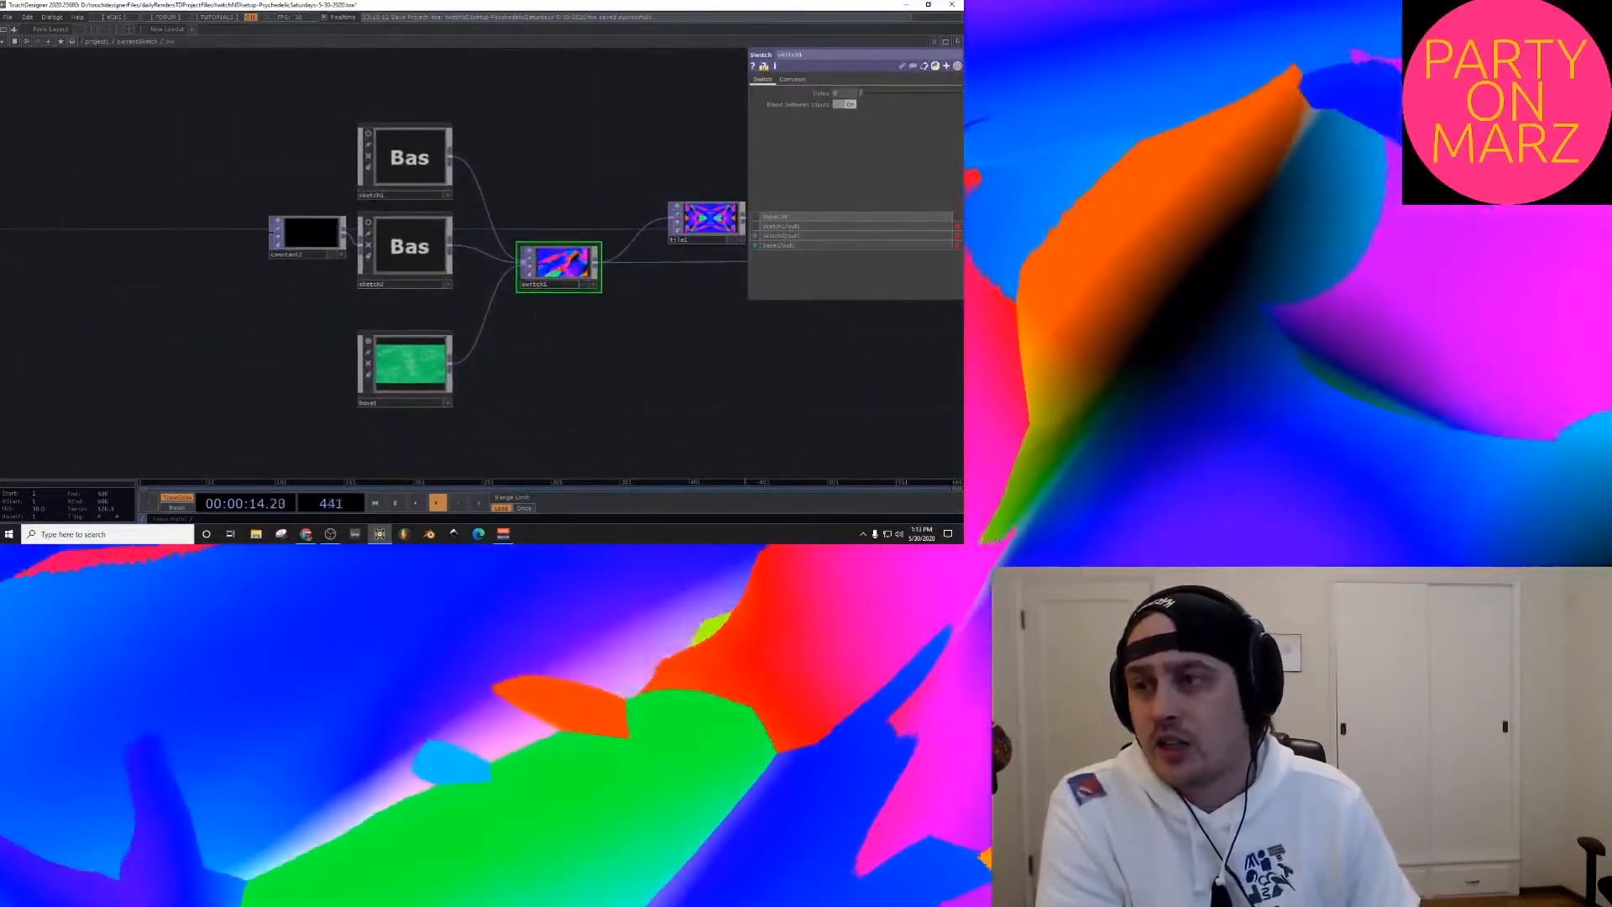
{"action": "left_click", "coordinate": [405, 164]}
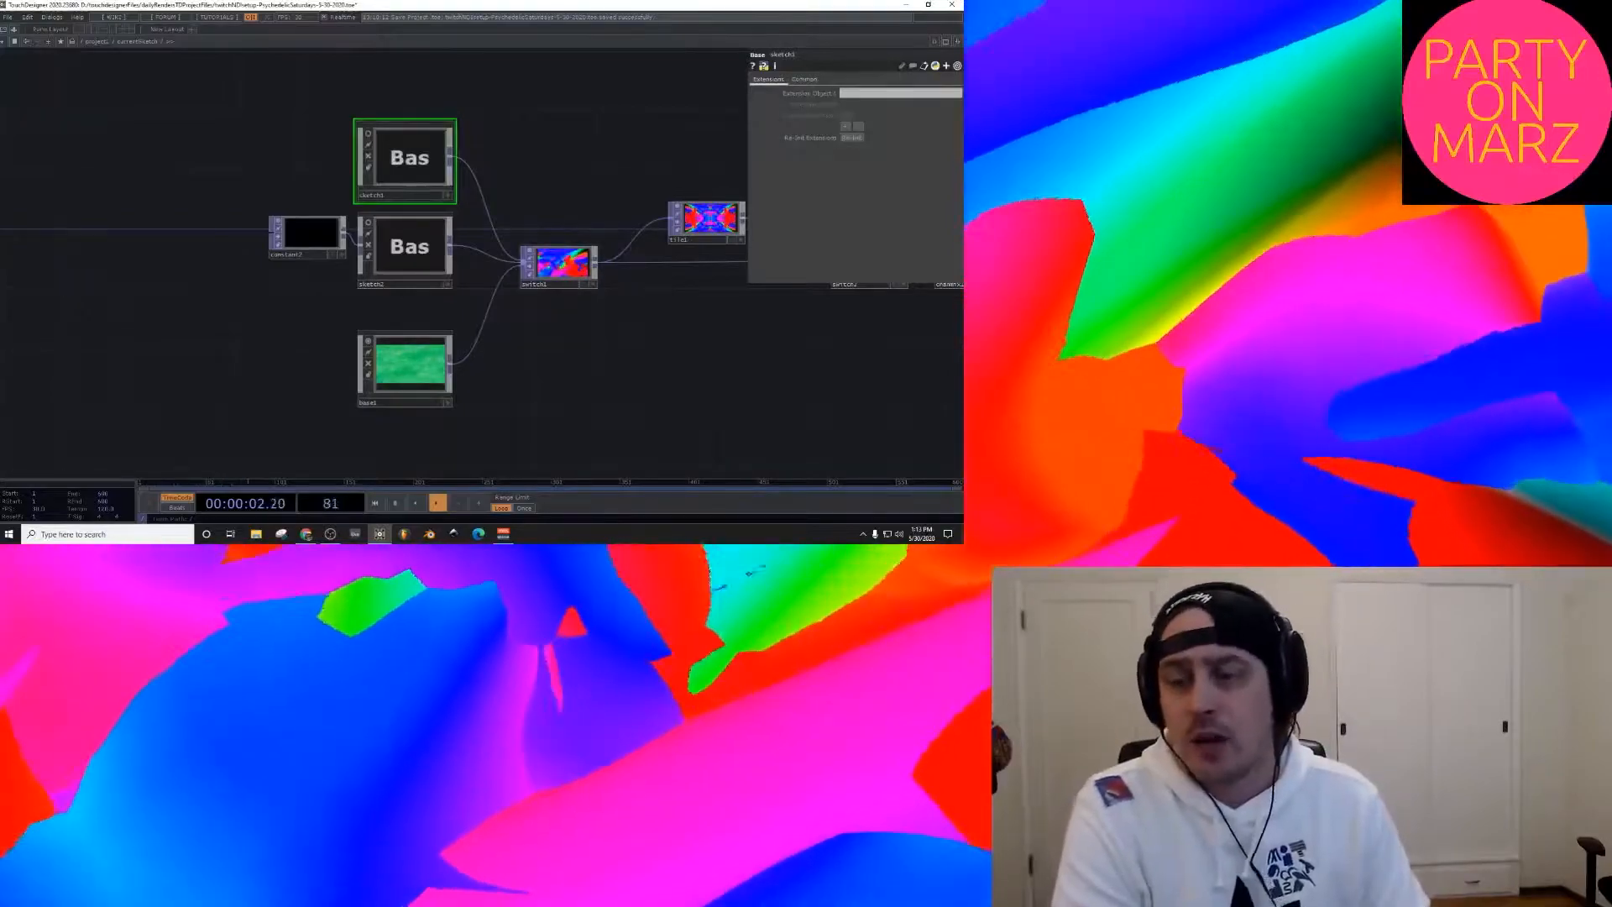
{"action": "left_click", "coordinate": [561, 265]}
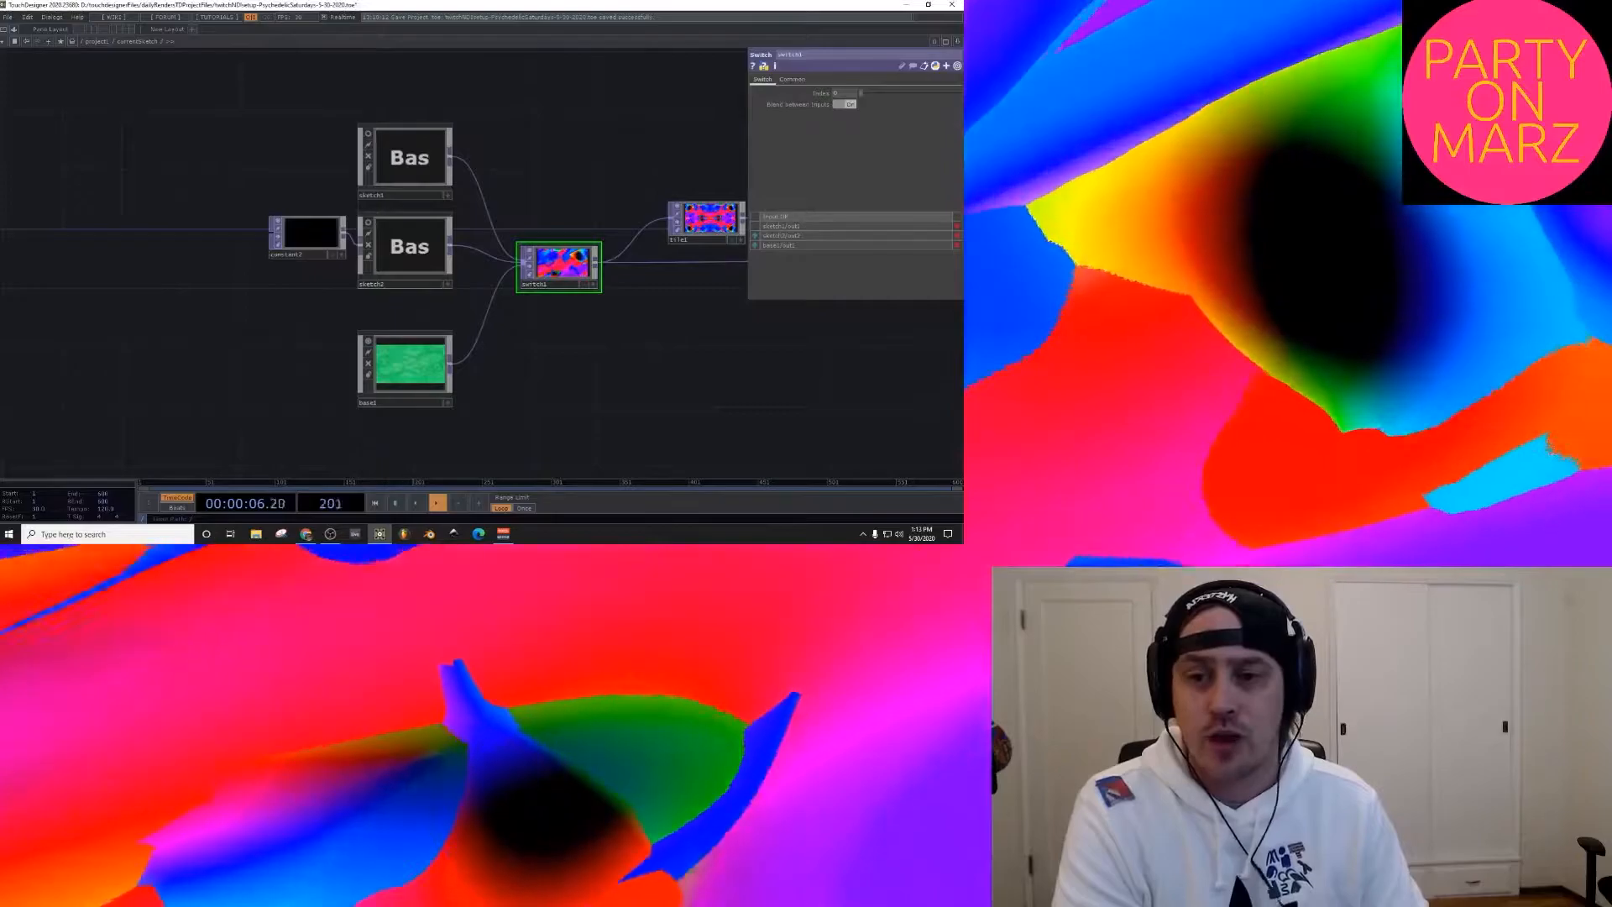
{"action": "scroll", "coordinate": [308, 275], "scroll_direction": "down", "scroll_amount": 6}
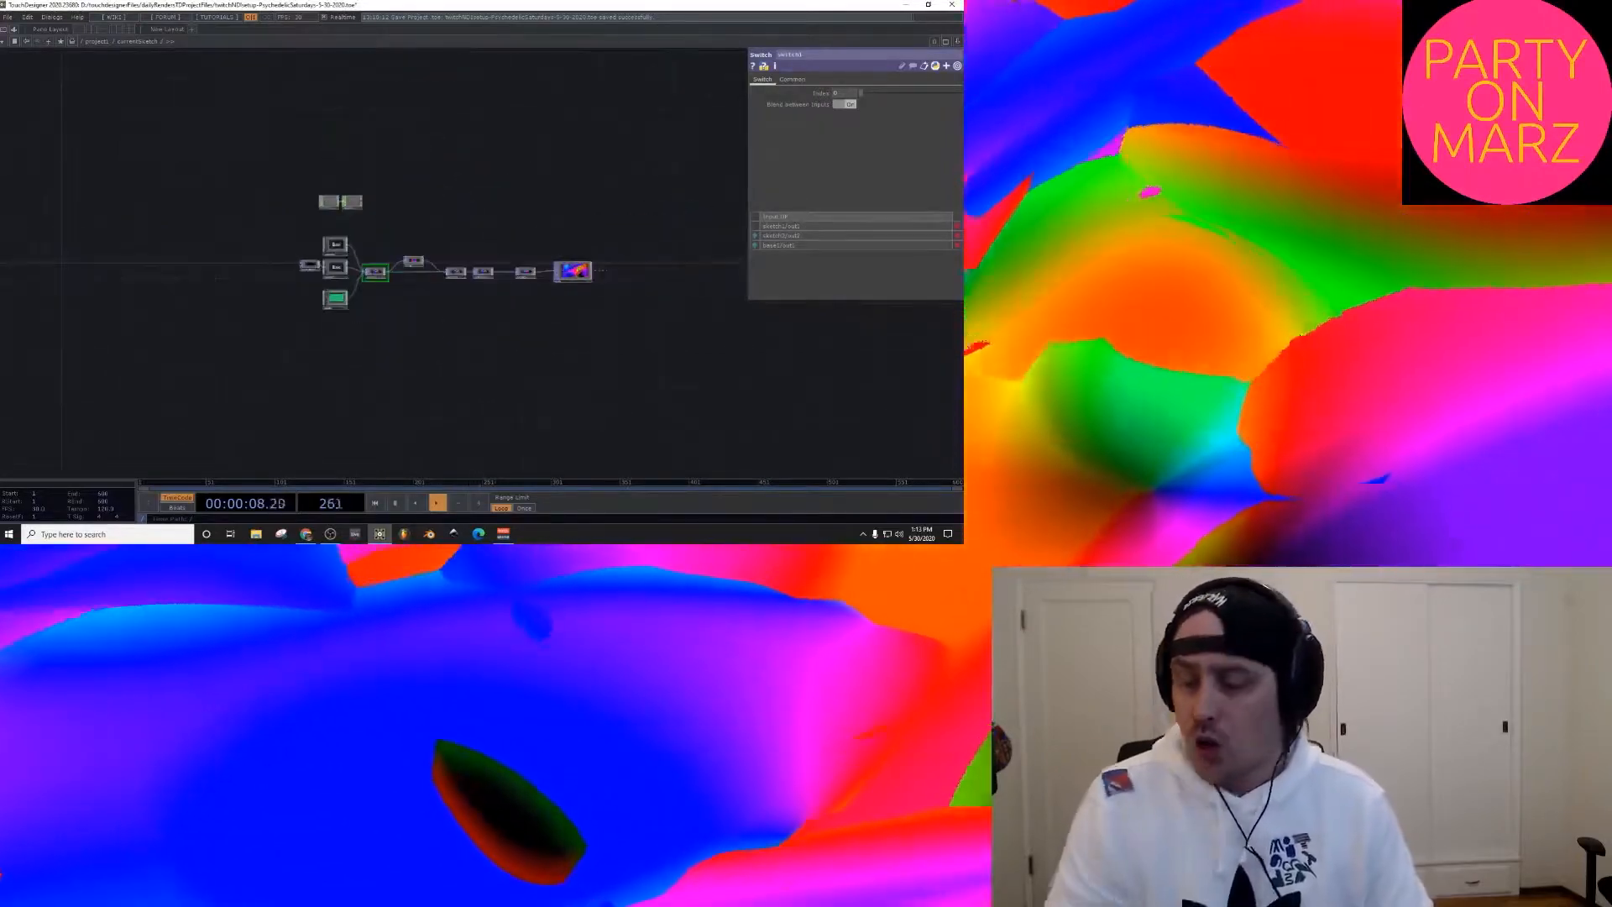
{"action": "scroll", "coordinate": [357, 254], "scroll_direction": "up", "scroll_amount": 8}
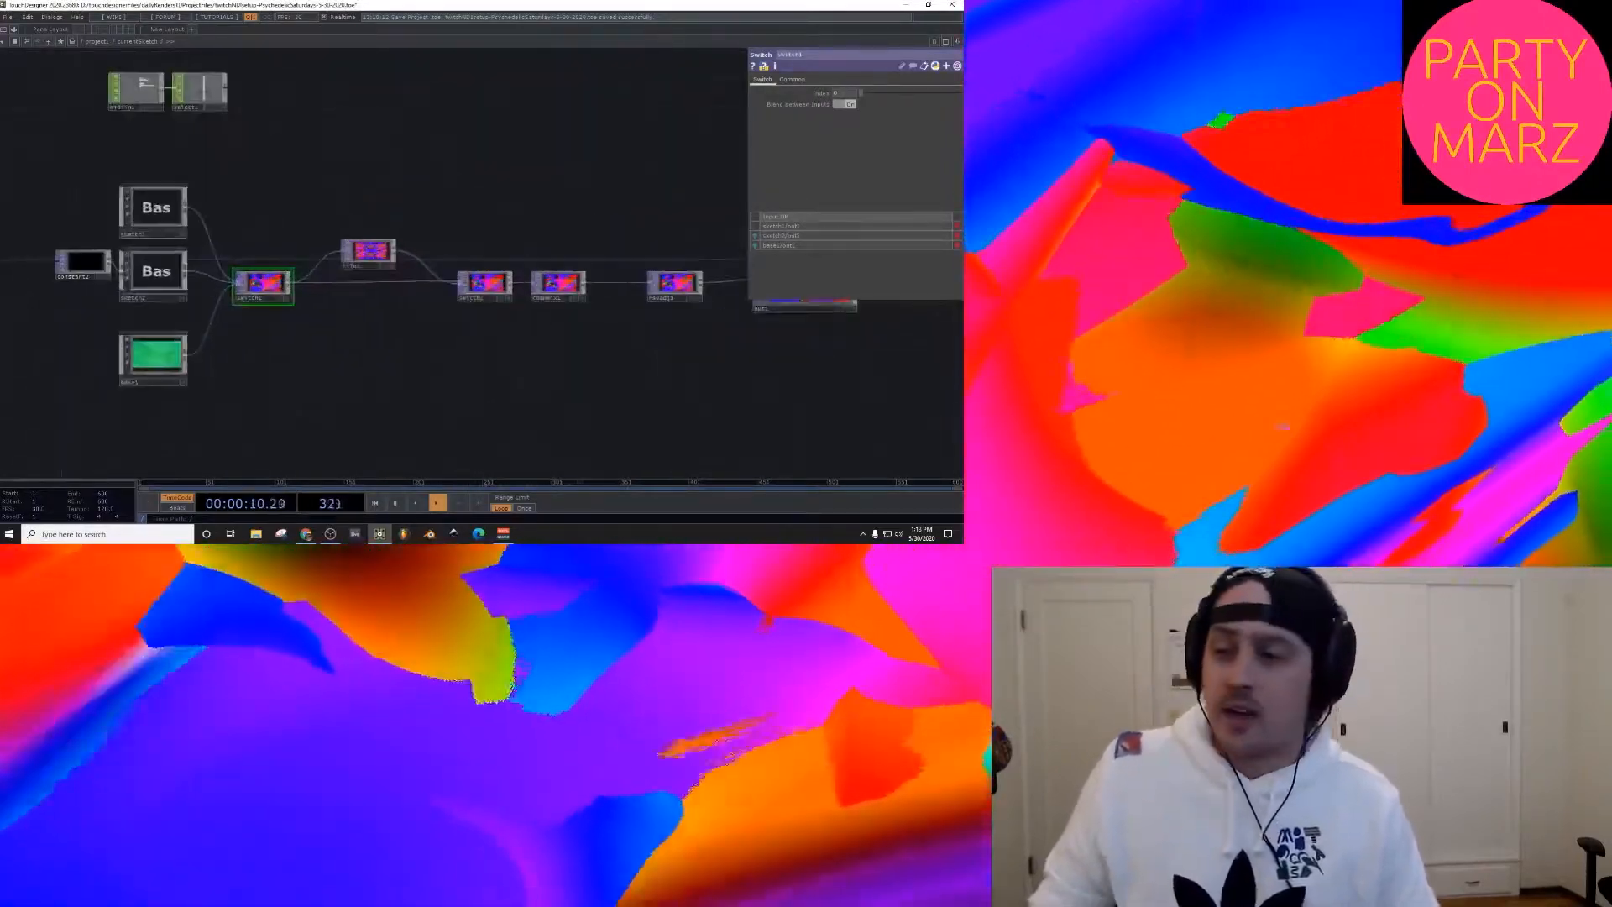
{"action": "left_click_drag", "start_coordinate": [356, 254], "coordinate": [362, 253]}
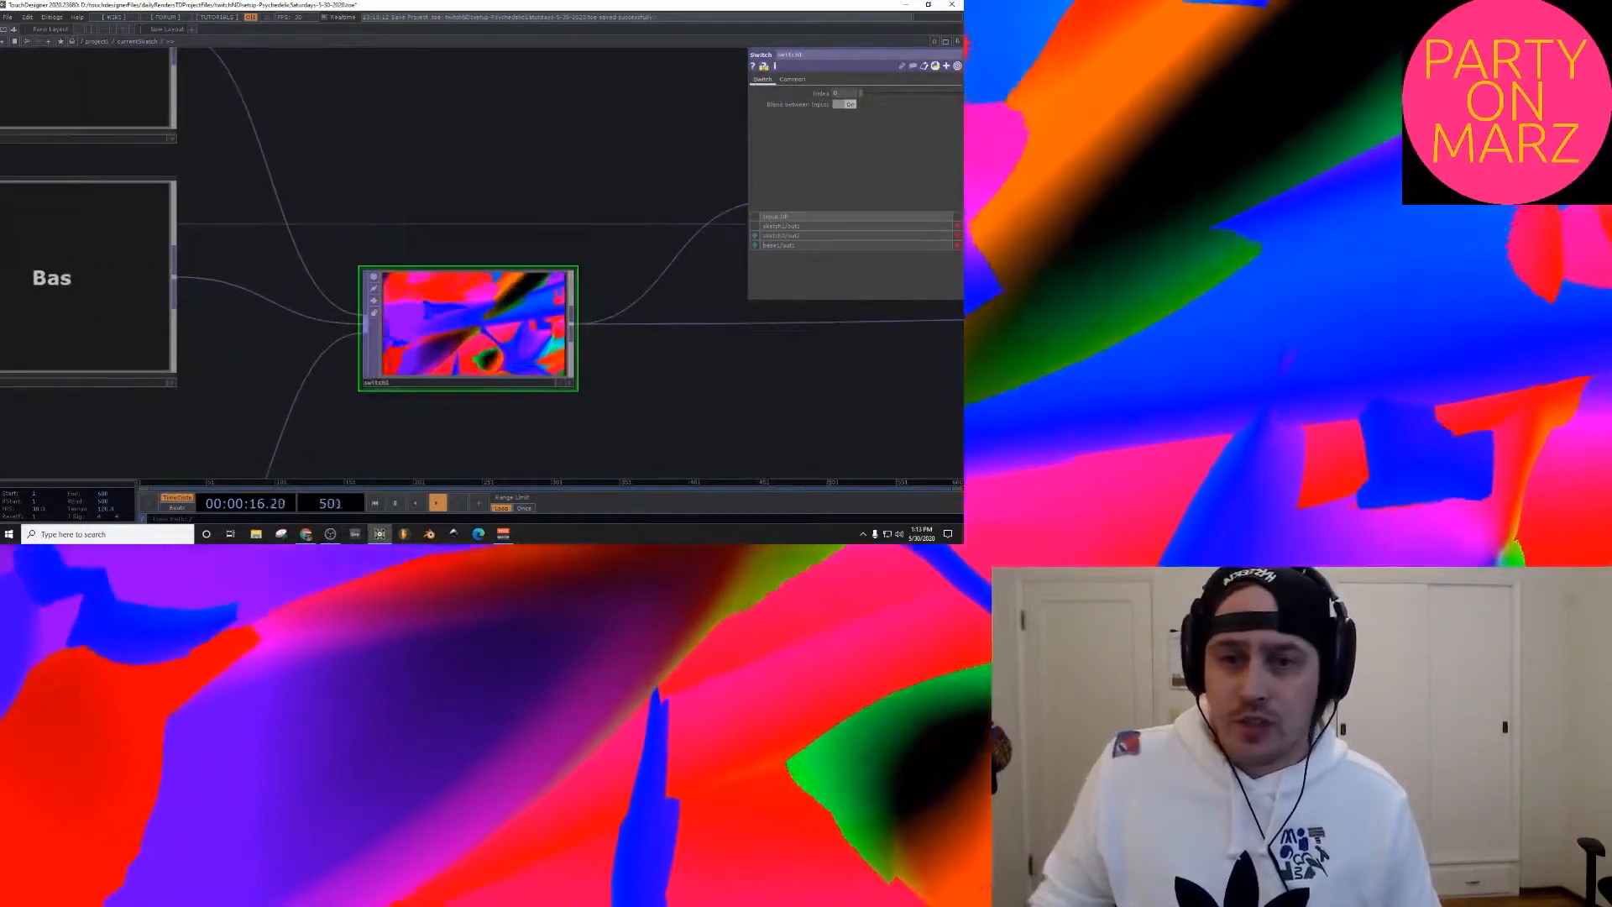
{"action": "scroll", "coordinate": [491, 420], "scroll_direction": "down", "scroll_amount": 5}
Step: Add a Math CHOP after the Select CHOP and place it directly beside it
{"action": "left_click", "coordinate": [398, 156]}
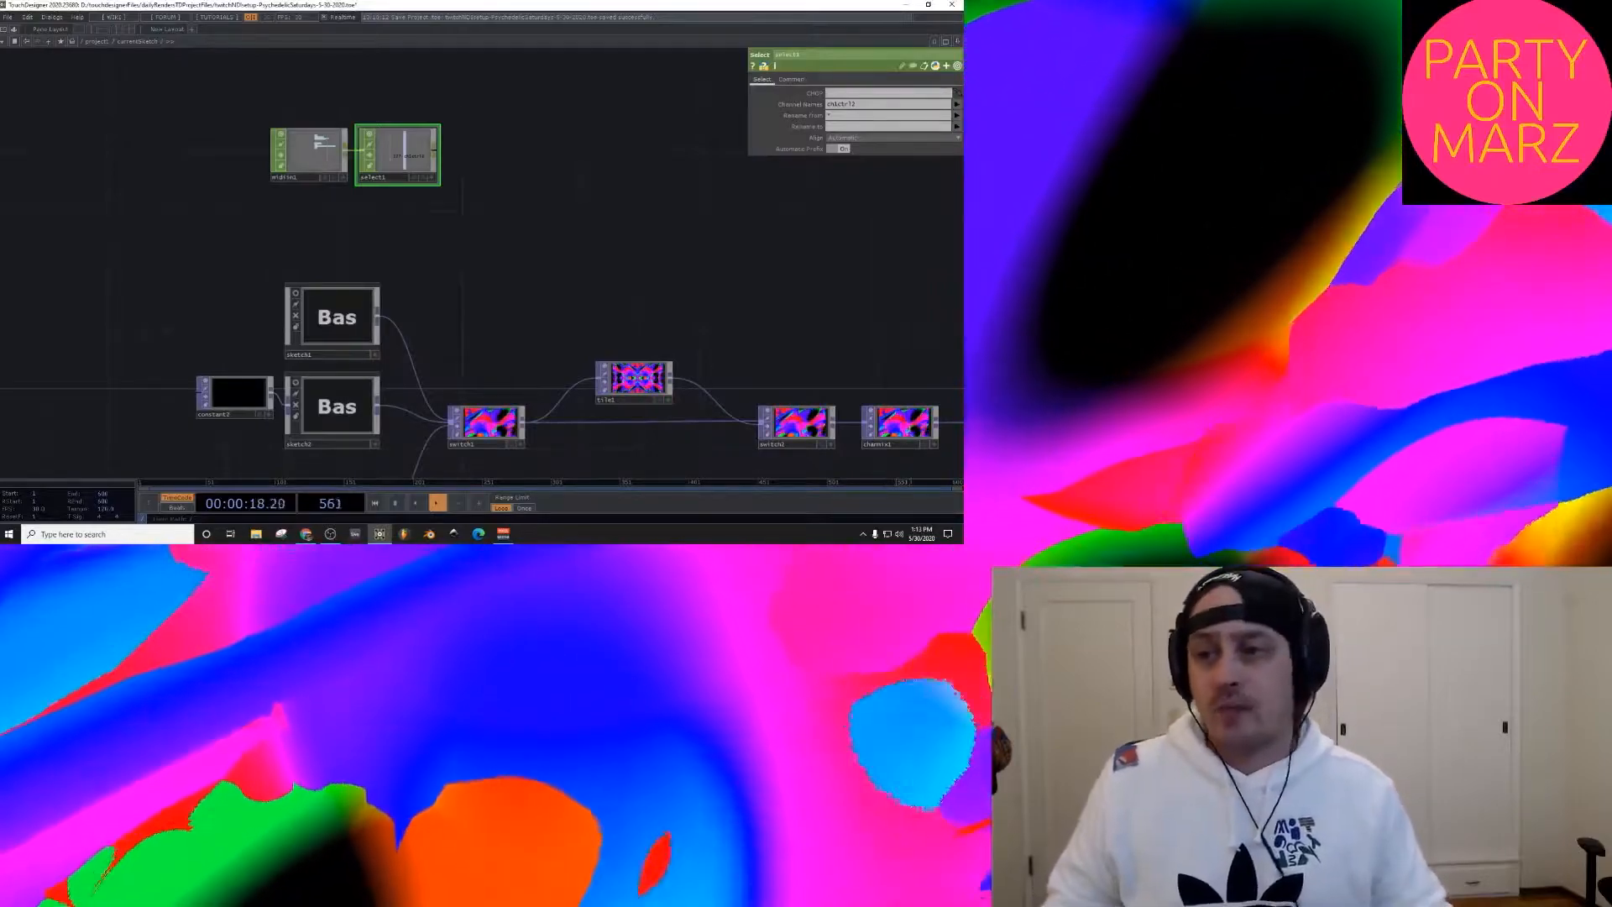
{"action": "left_click_drag", "start_coordinate": [520, 235], "coordinate": [567, 278]}
{"action": "scroll", "coordinate": [470, 177], "scroll_direction": "up", "scroll_amount": 5}
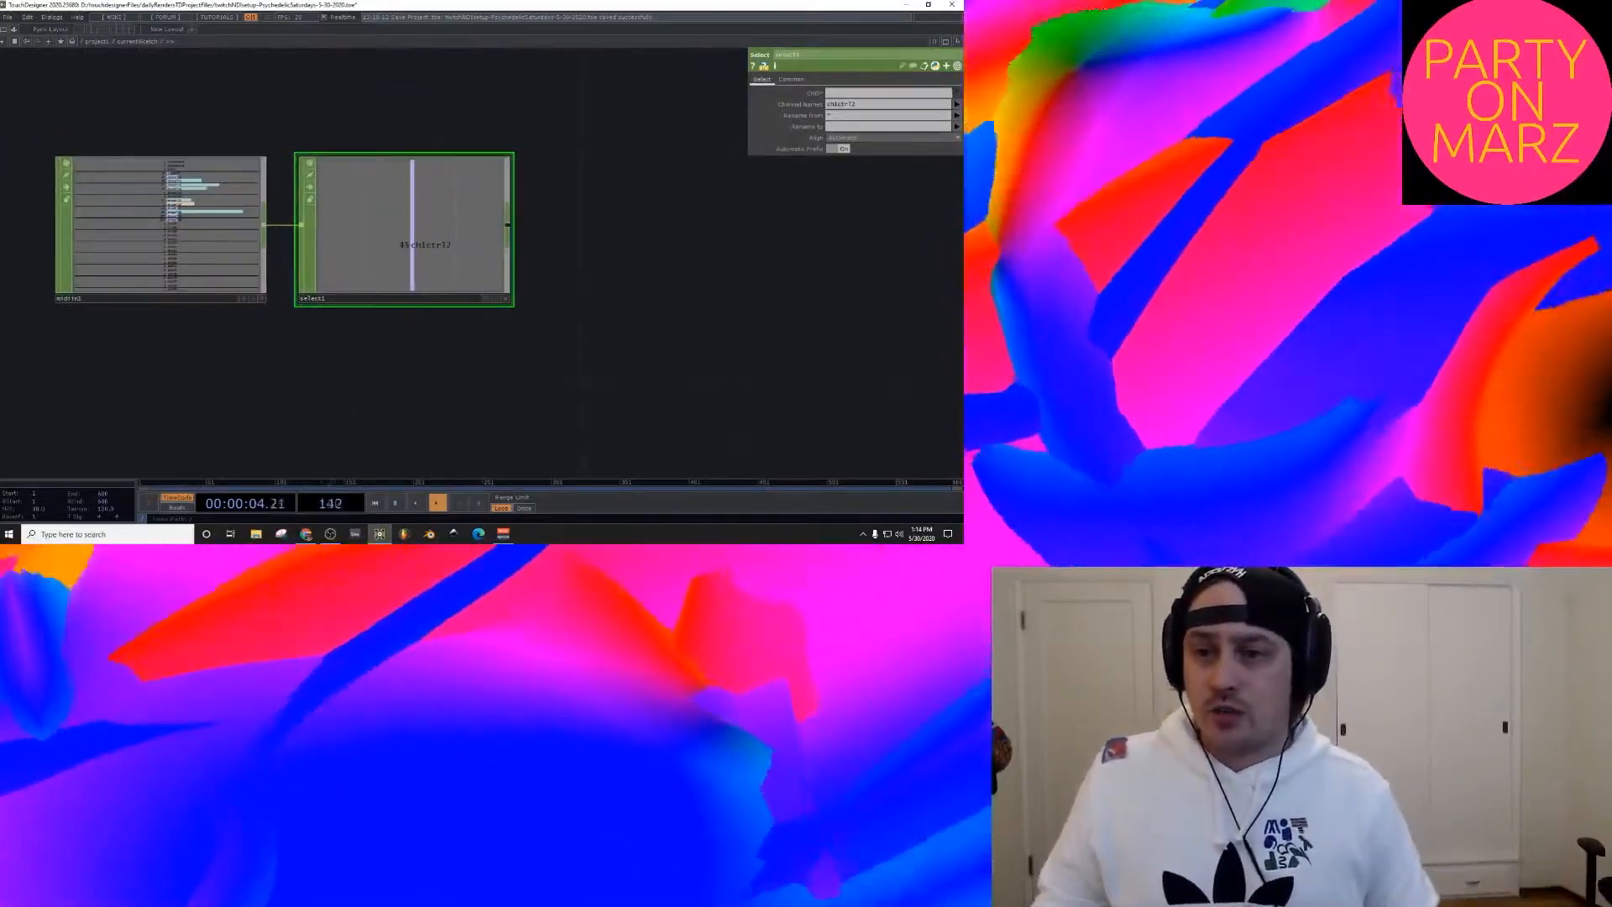
{"action": "right_click", "coordinate": [519, 123]}
{"action": "left_click", "coordinate": [509, 225]}
{"action": "right_click", "coordinate": [508, 225]}
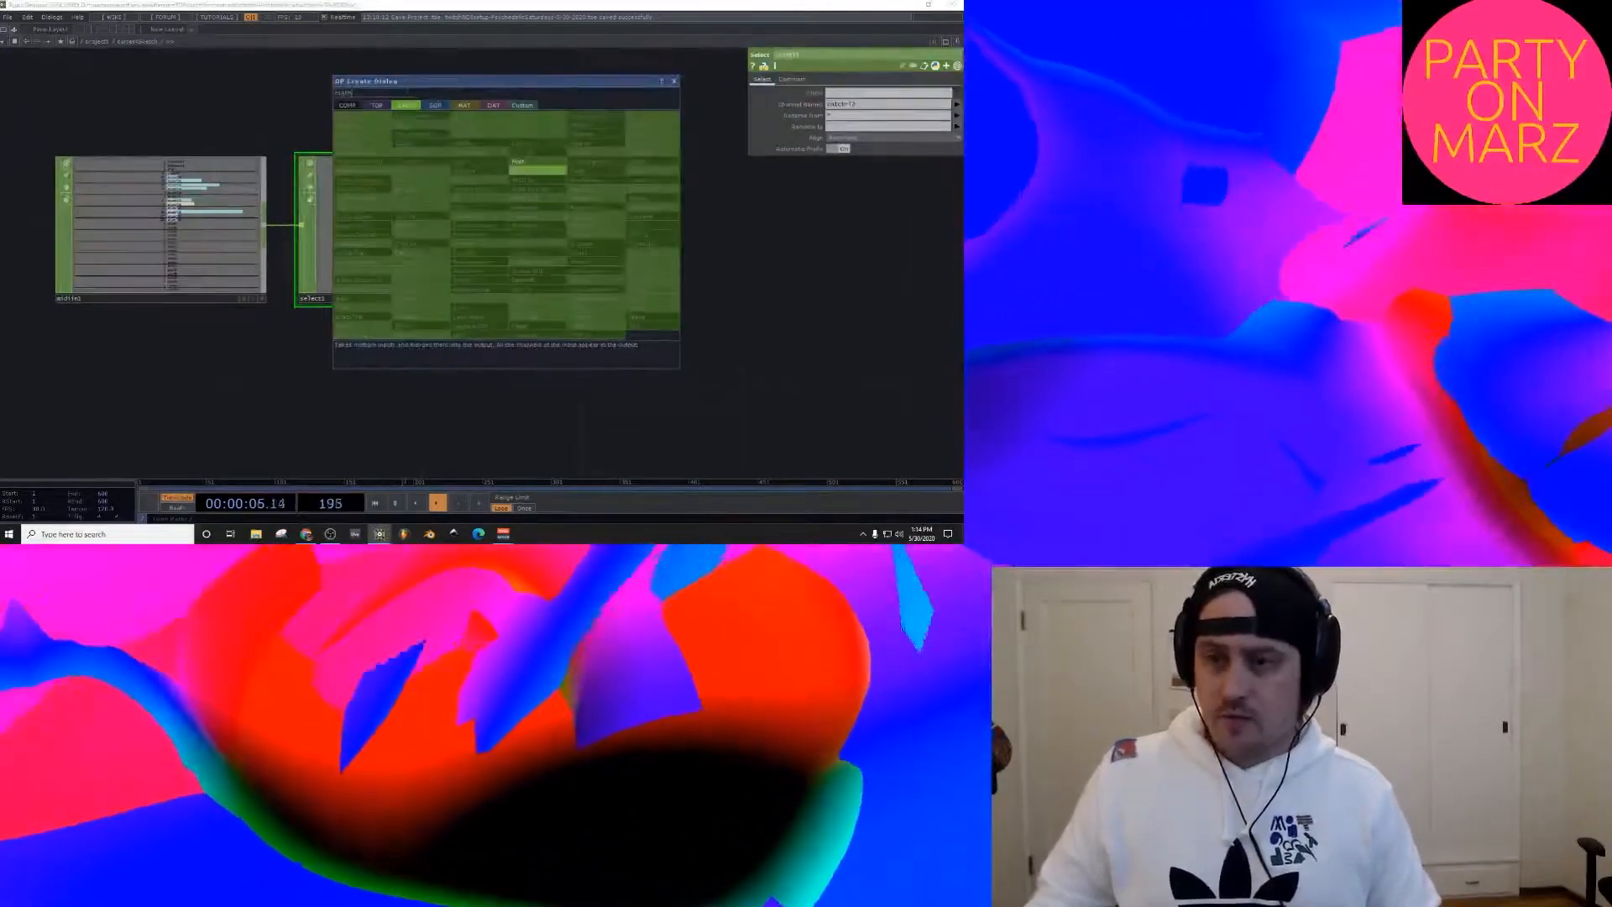
{"action": "left_click", "coordinate": [539, 164]}
{"action": "left_click", "coordinate": [608, 225]}
{"action": "left_click_drag", "start_coordinate": [608, 225], "coordinate": [649, 225]}
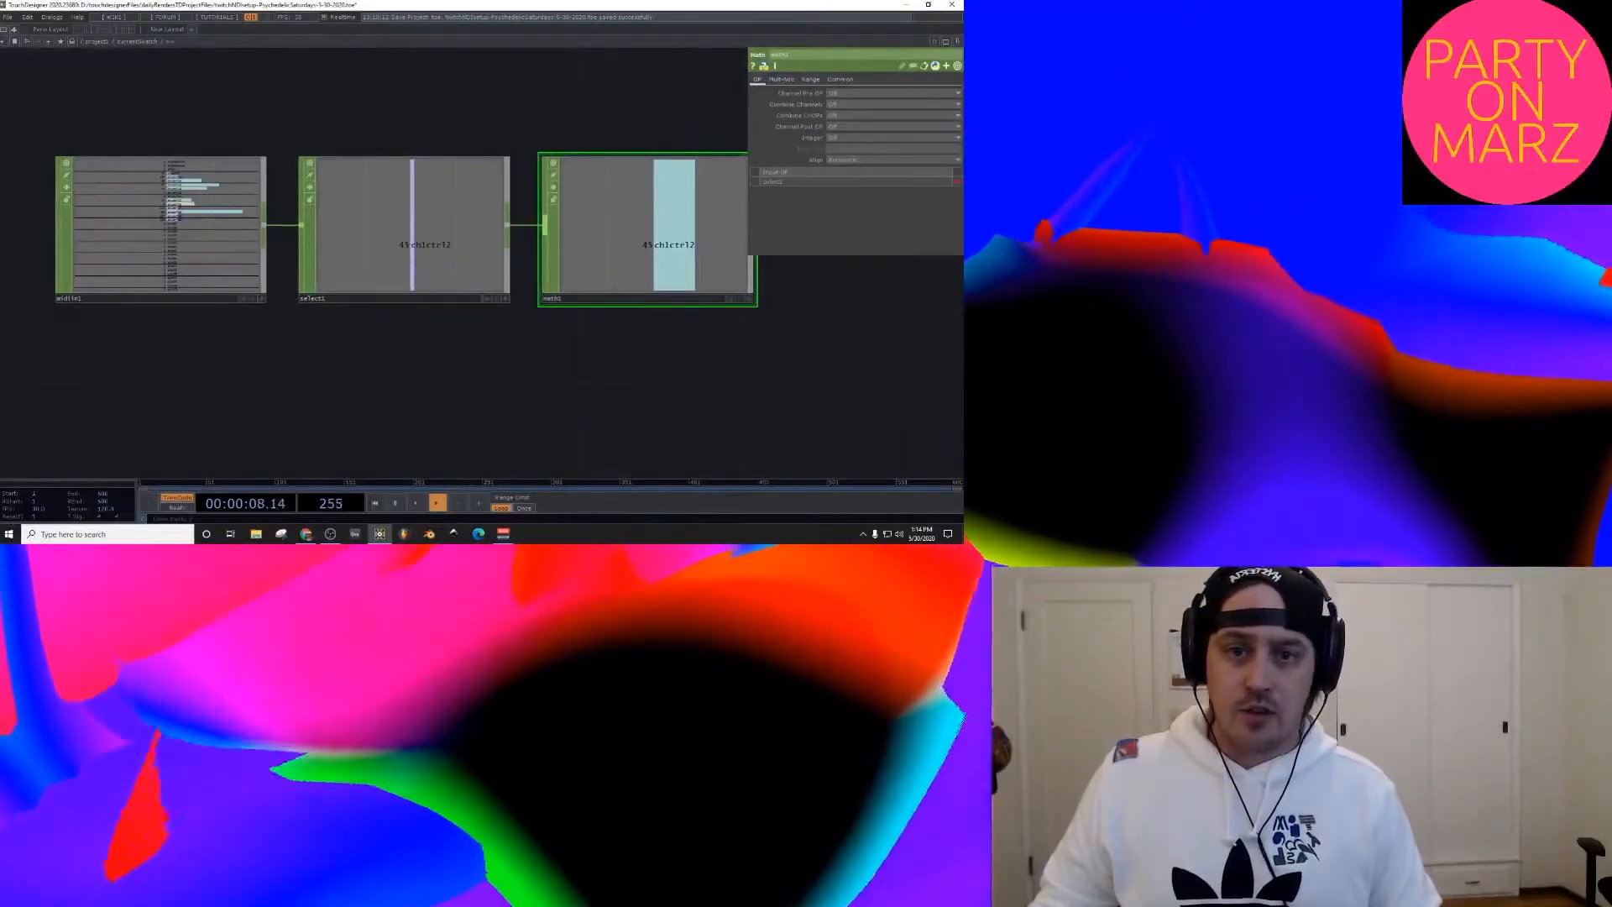
Step: Set the upper limit of the Math CHOP's From Range to 127
{"action": "left_click", "coordinate": [810, 79]}
{"action": "type", "text": "127"}
{"action": "key", "text": "Return"}
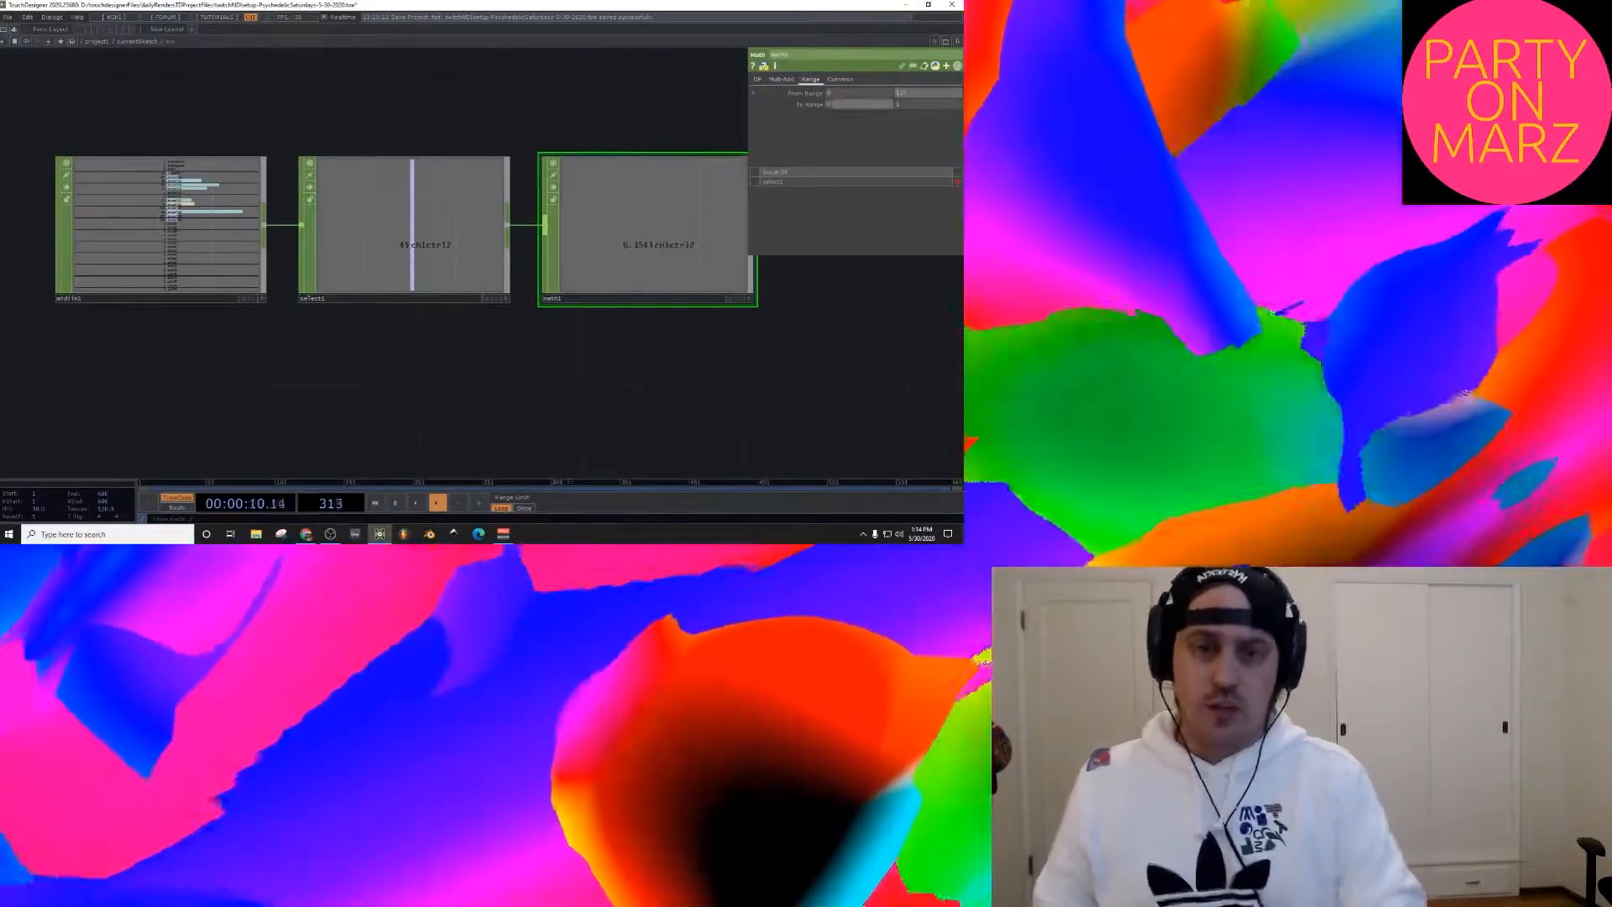
Step: Append a Null CHOP to the Math CHOP and shift the whole MIDI chain, keeping it above the sketches
{"action": "scroll", "coordinate": [790, 286], "scroll_direction": "down", "scroll_amount": 7}
{"action": "left_click_drag", "start_coordinate": [790, 286], "coordinate": [643, 244]}
{"action": "left_click", "coordinate": [601, 423]}
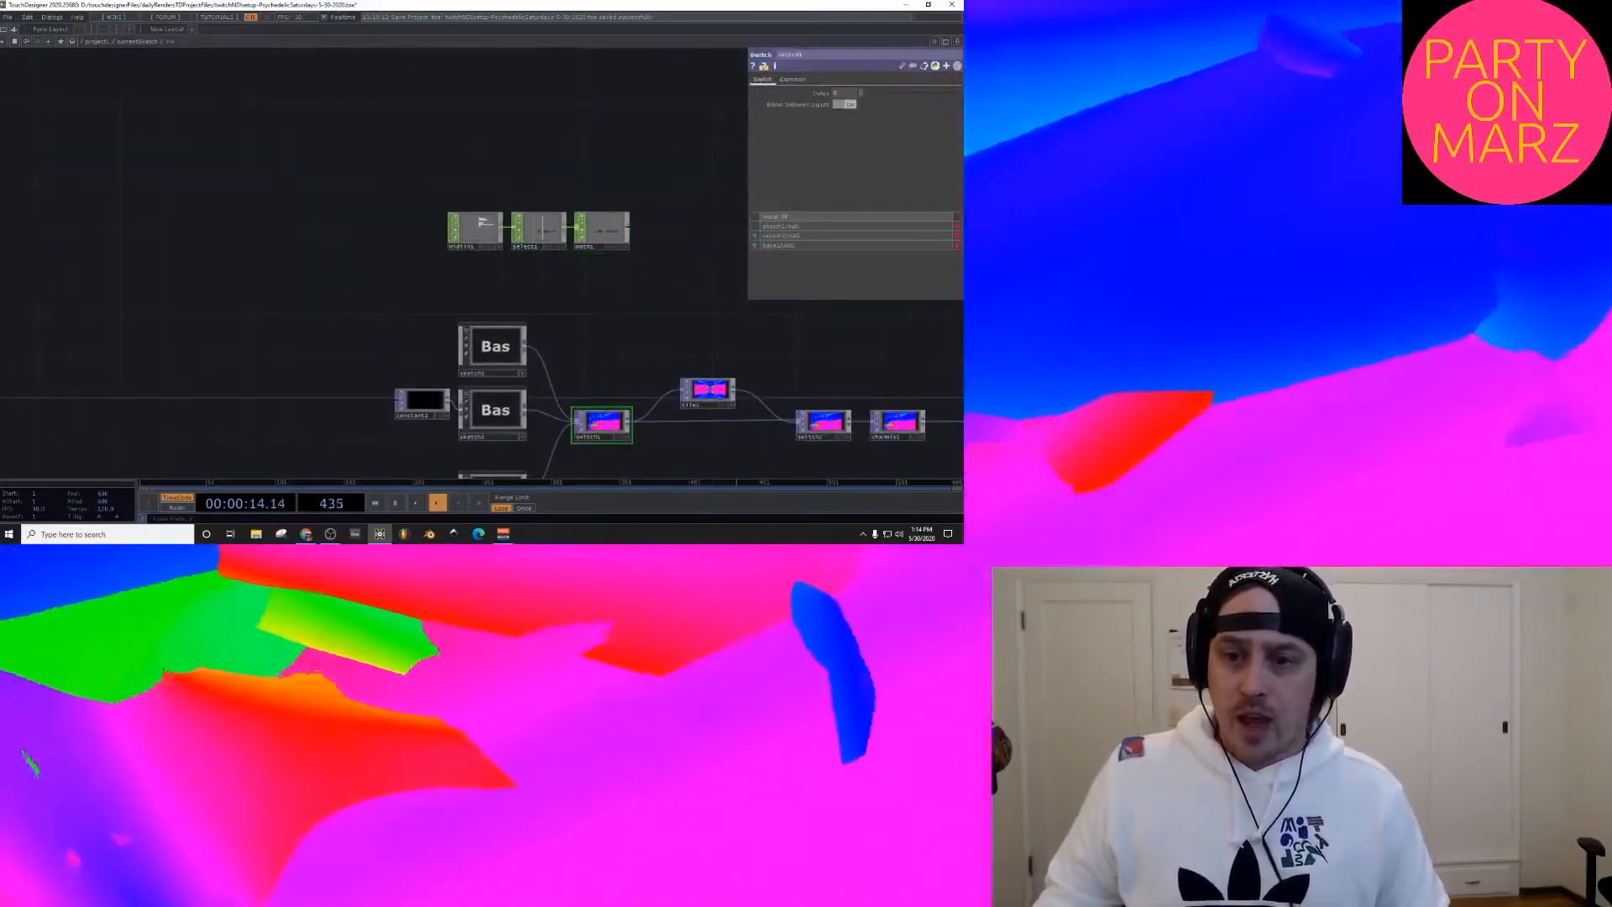
{"action": "right_click", "coordinate": [628, 227]}
{"action": "type", "text": "null"}
{"action": "left_click", "coordinate": [663, 247]}
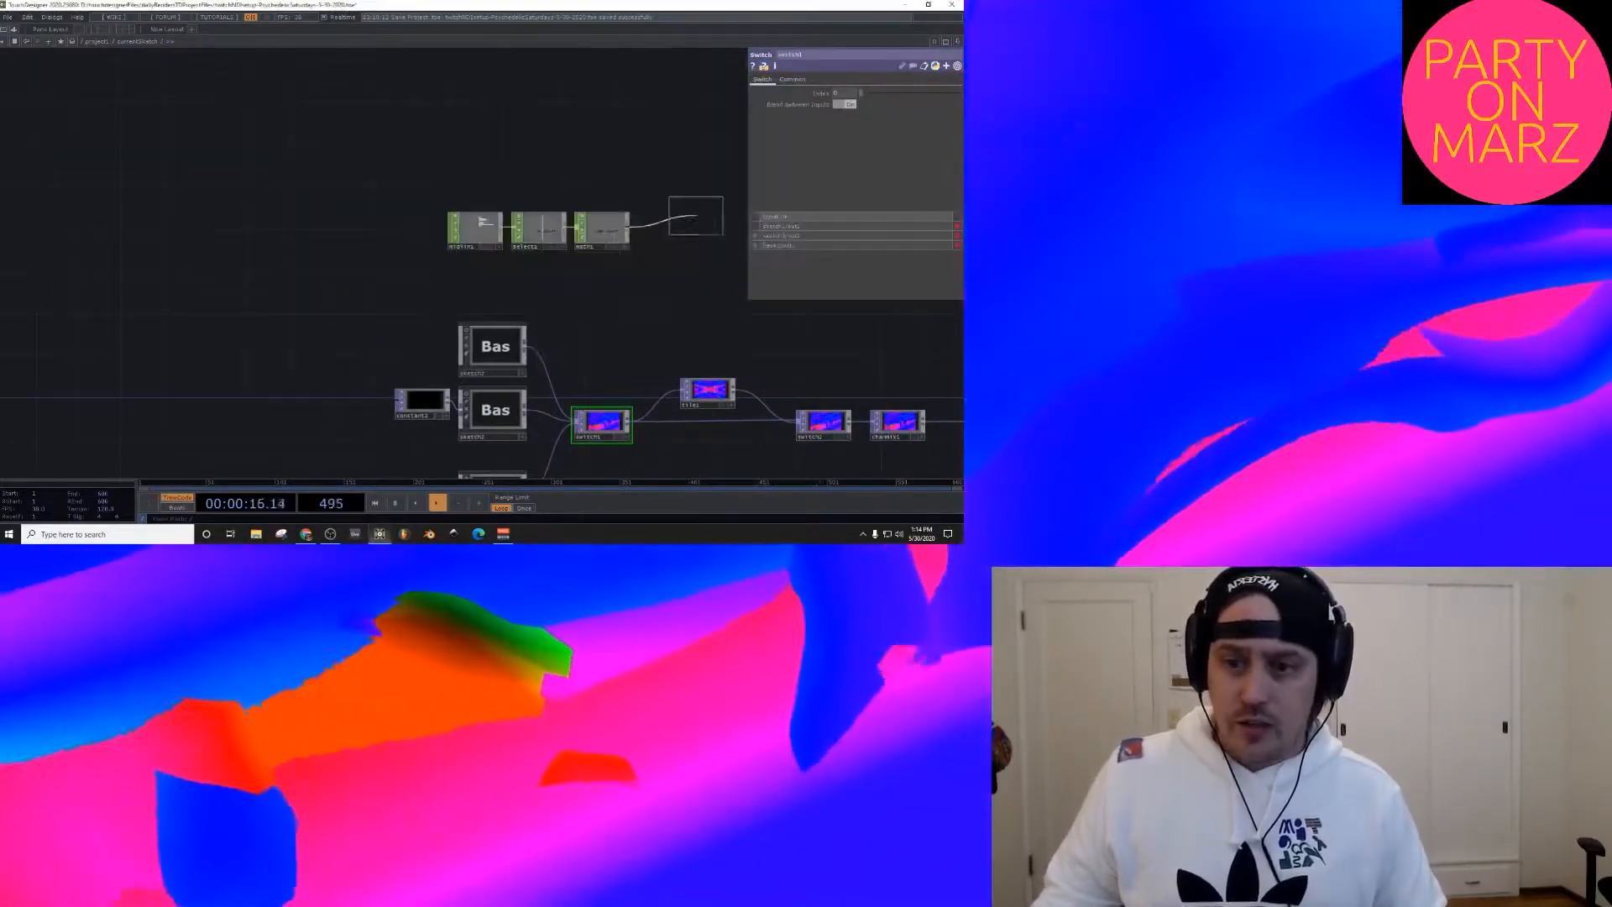
{"action": "left_click", "coordinate": [667, 232]}
{"action": "right_click_drag", "start_coordinate": [432, 195], "coordinate": [710, 267]}
{"action": "left_click_drag", "start_coordinate": [666, 231], "coordinate": [593, 220]}
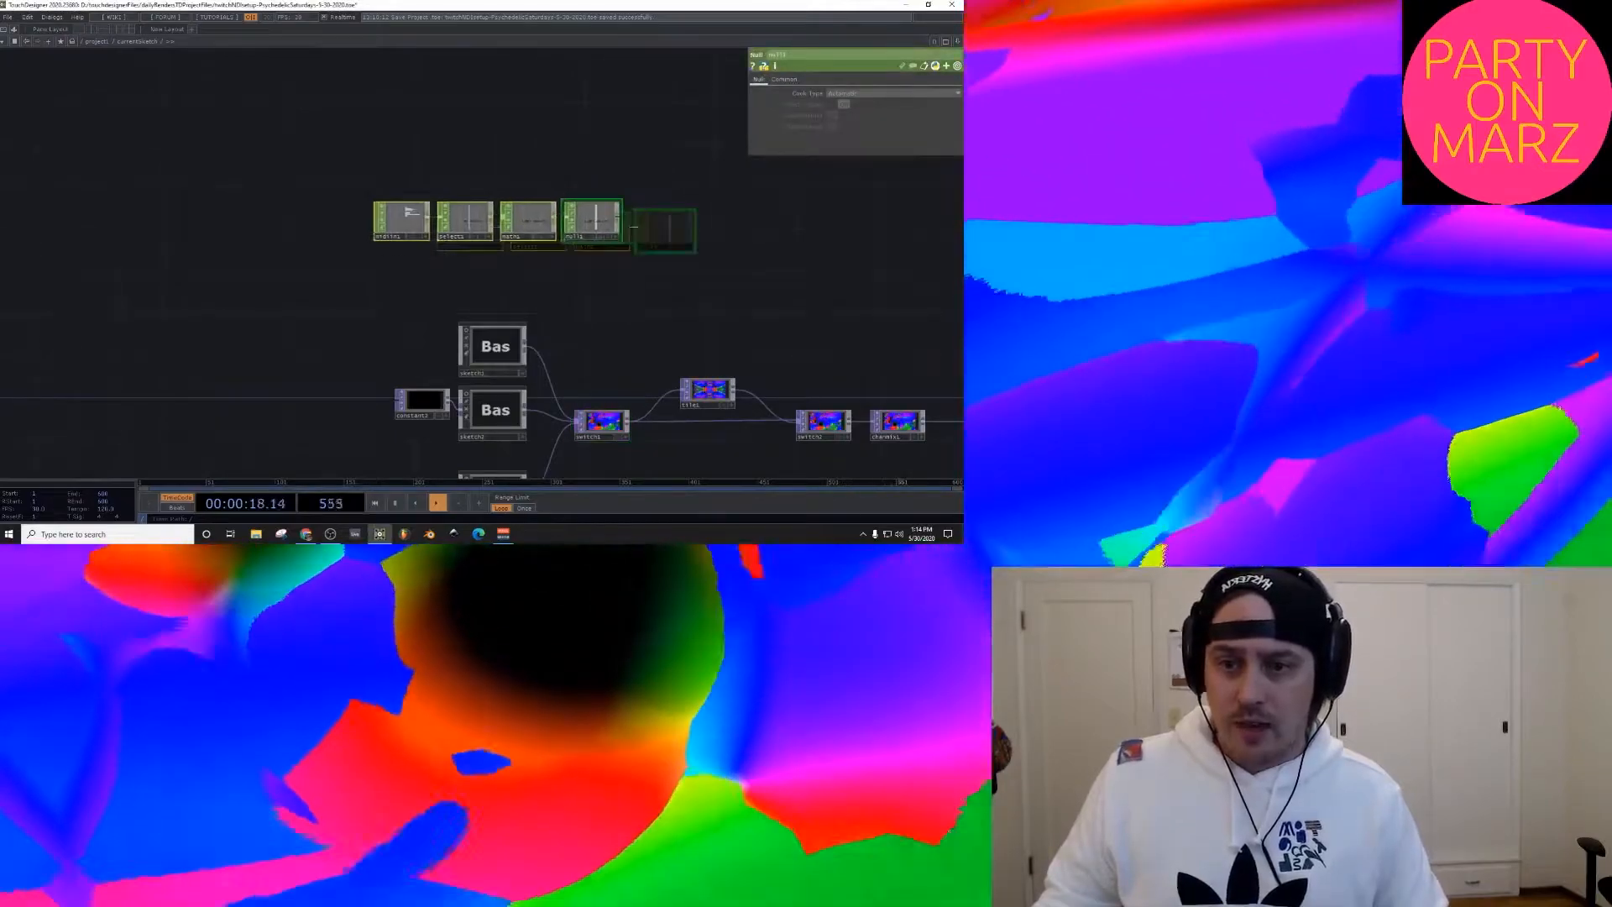
Step: Link the Null CHOP's channel to the first Switch's index parameter
{"action": "left_click_drag", "start_coordinate": [601, 336], "coordinate": [619, 250]}
{"action": "left_click", "coordinate": [621, 338]}
{"action": "scroll", "coordinate": [630, 301], "scroll_direction": "up", "scroll_amount": 5}
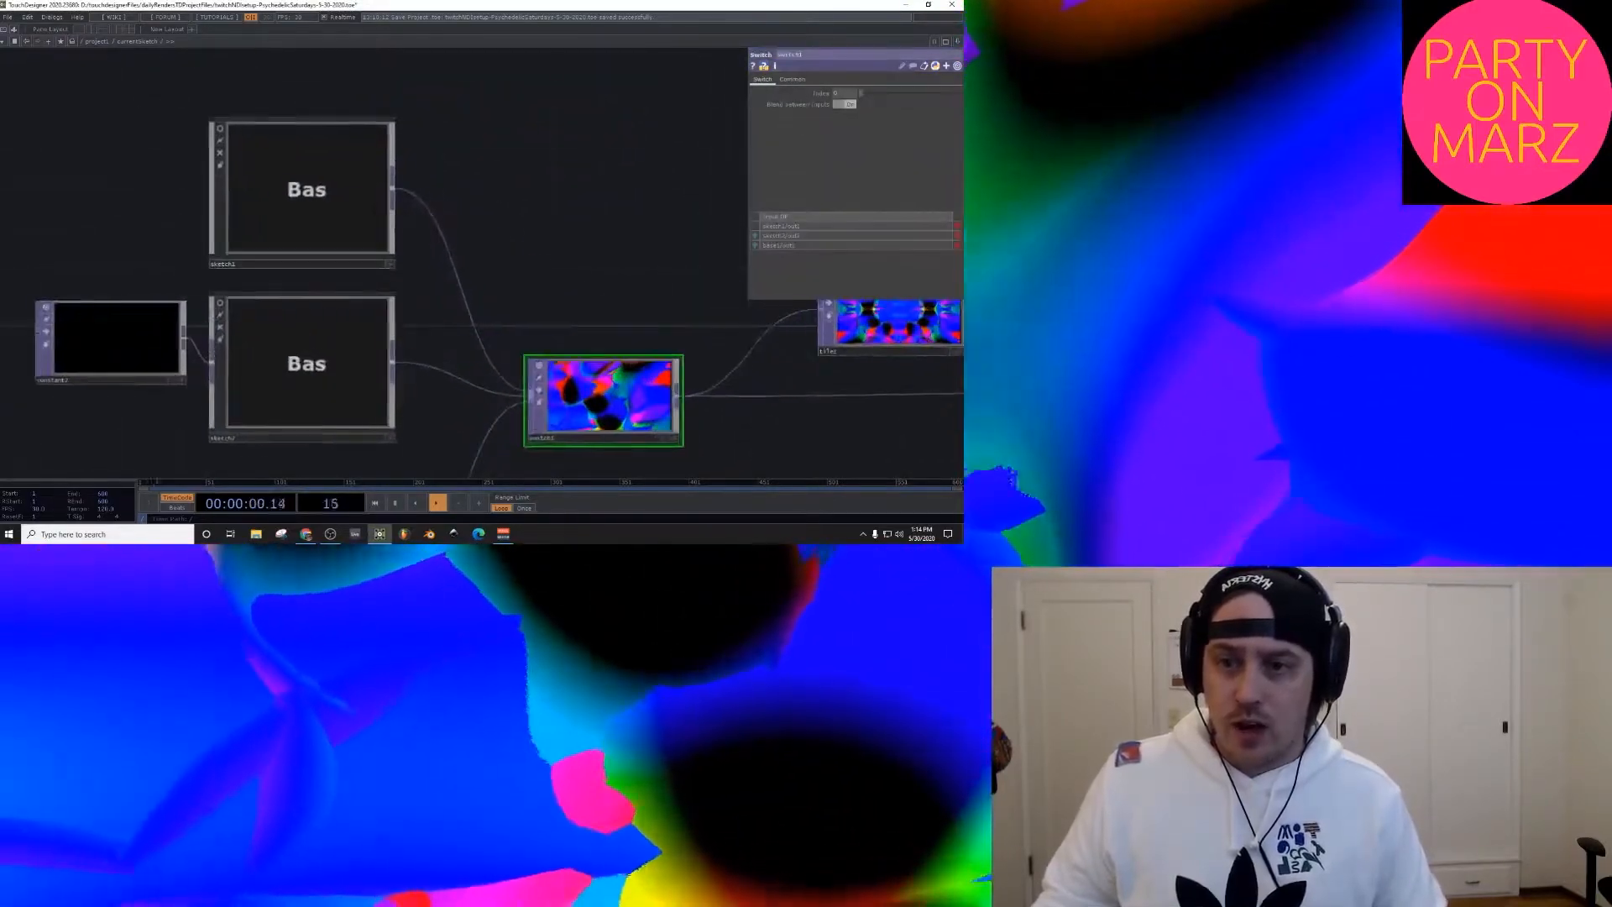
{"action": "scroll", "coordinate": [621, 382], "scroll_direction": "down", "scroll_amount": 4}
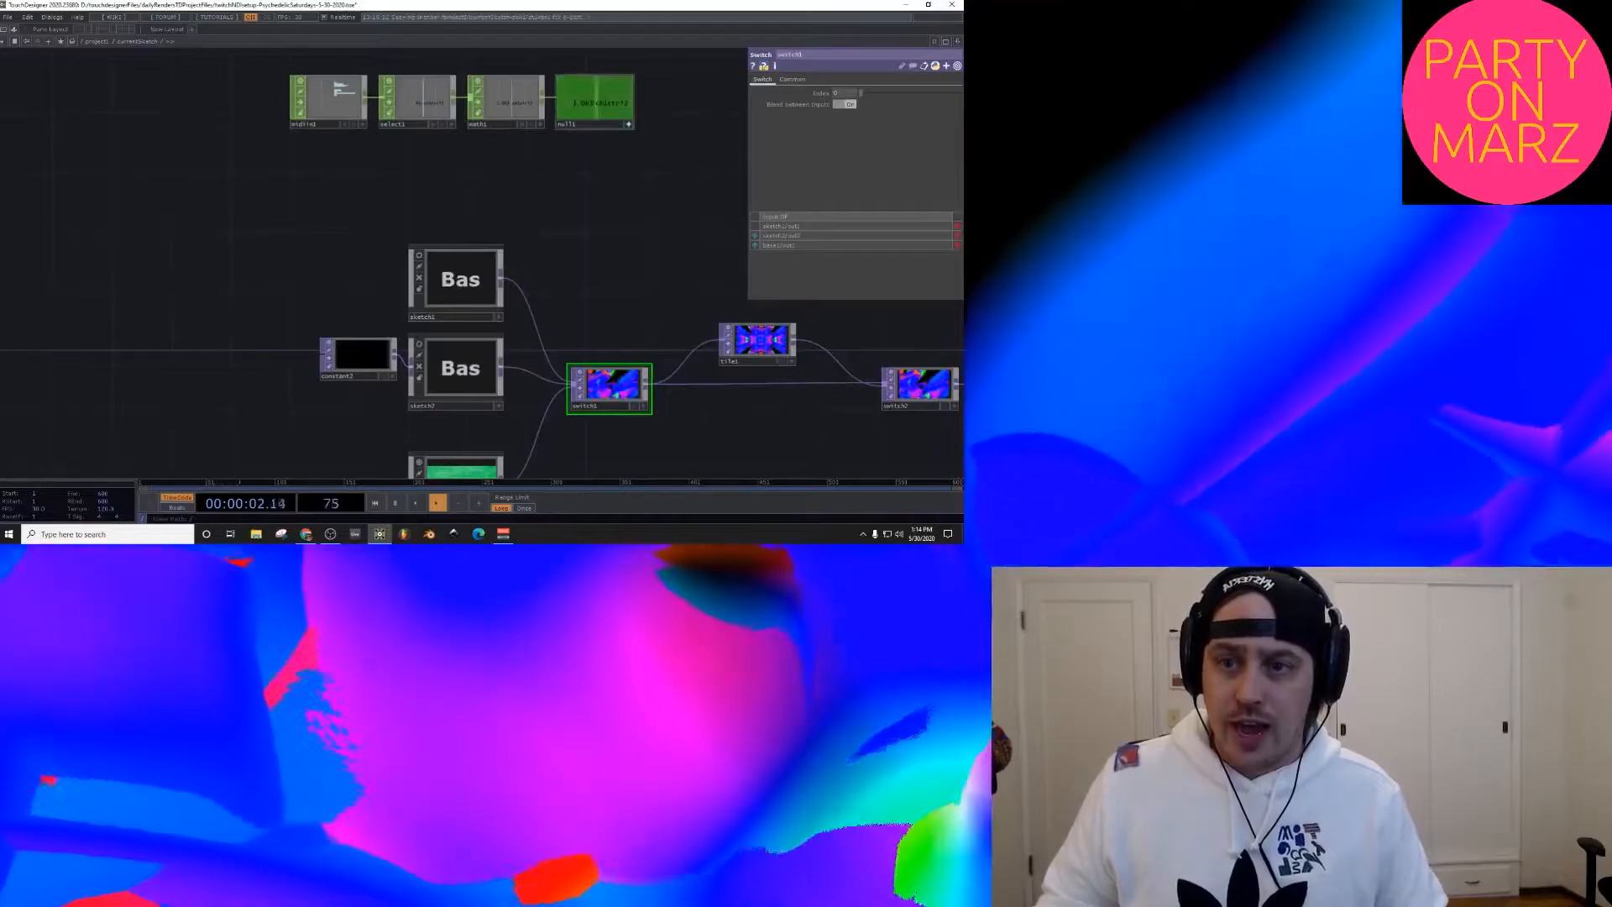
{"action": "left_click_drag", "start_coordinate": [595, 101], "coordinate": [842, 94]}
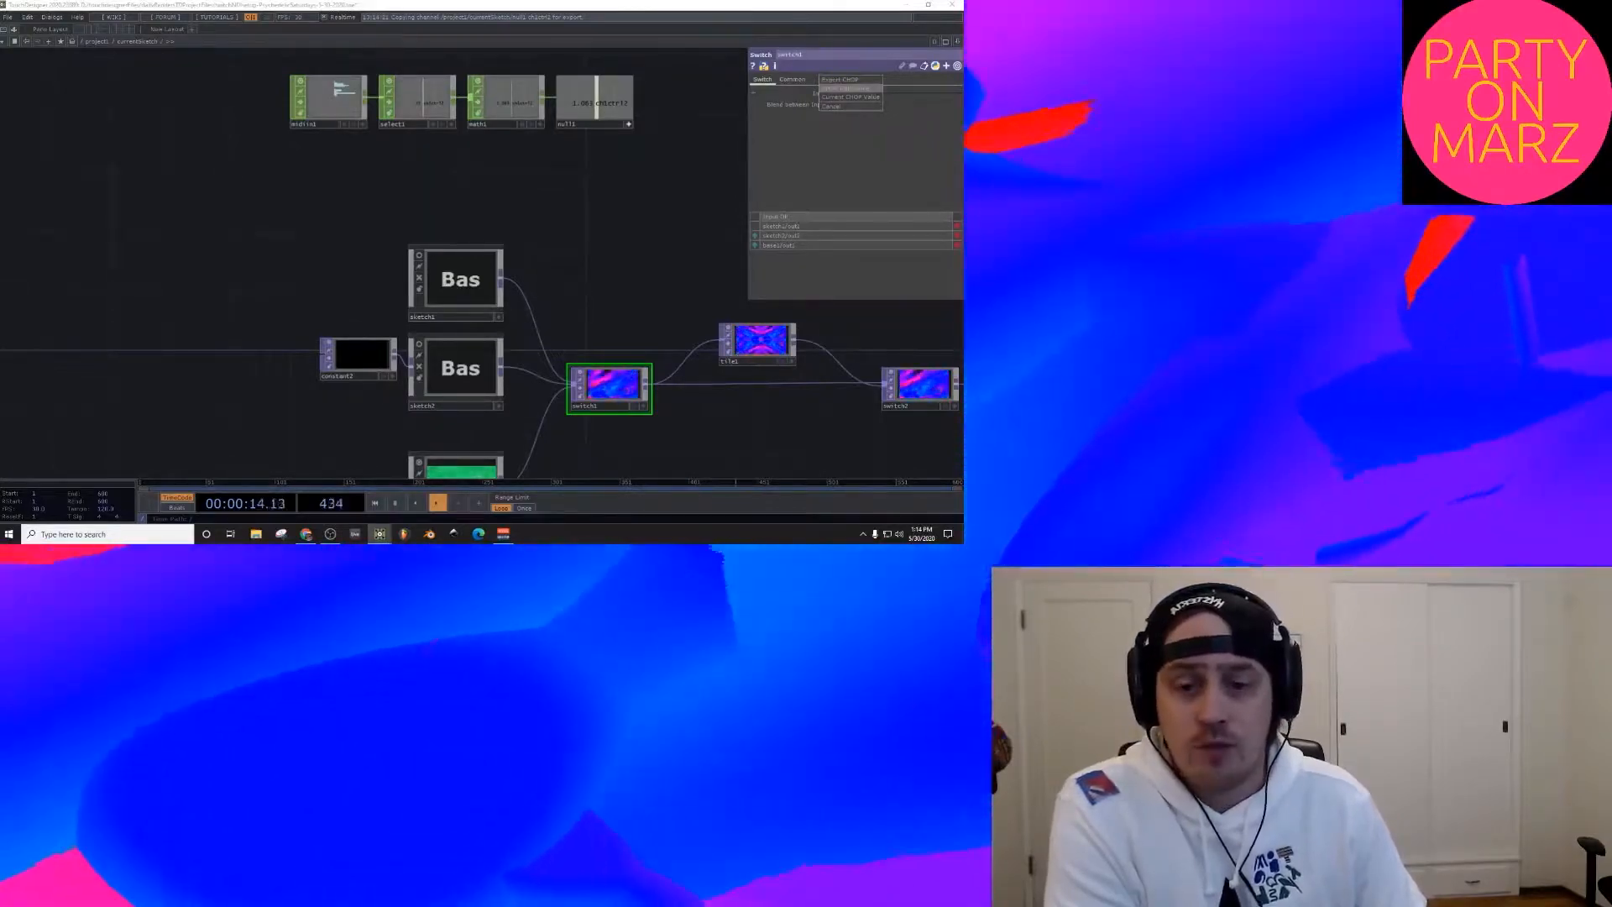
{"action": "left_click", "coordinate": [850, 88]}
Step: Check the MIDI-driven output of the first Switch and save the project
{"action": "scroll", "coordinate": [658, 410], "scroll_direction": "up", "scroll_amount": 5}
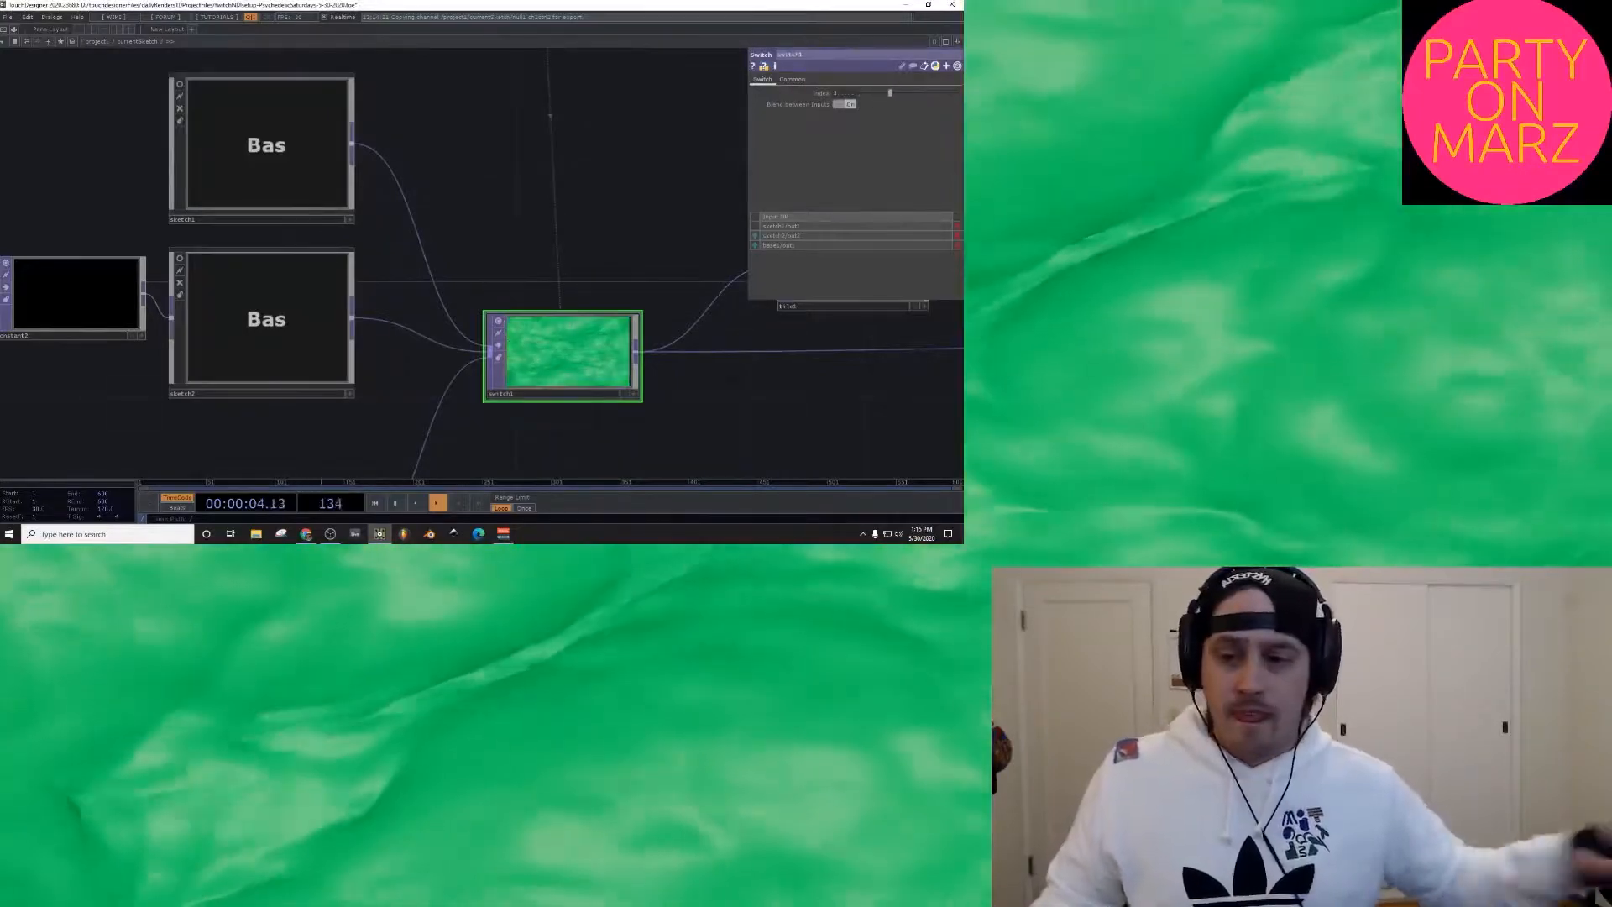
{"action": "scroll", "coordinate": [597, 331], "scroll_direction": "down", "scroll_amount": 1}
{"action": "scroll", "coordinate": [592, 332], "scroll_direction": "down", "scroll_amount": 5}
{"action": "left_click_drag", "start_coordinate": [640, 272], "coordinate": [562, 248]}
{"action": "scroll", "coordinate": [569, 294], "scroll_direction": "up", "scroll_amount": 3}
{"action": "key", "text": "ctrl+s"}
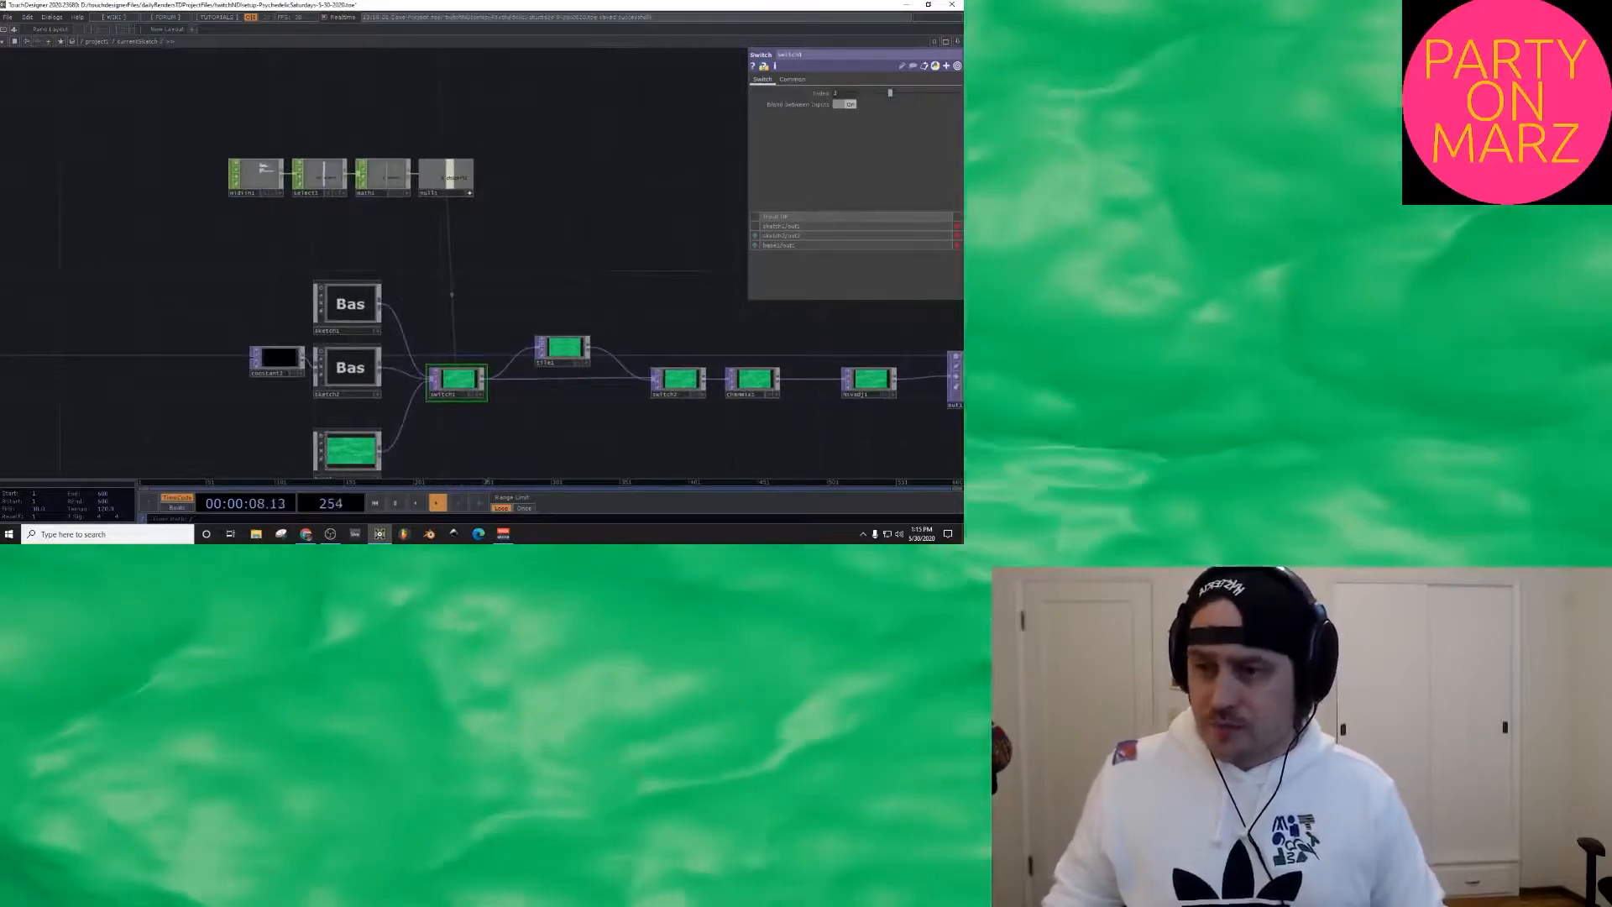
Step: Move the Math and Null CHOPs away from the Select CHOP, leaving a gap between them, and check the Switch's output
{"action": "right_click_drag", "start_coordinate": [481, 106], "coordinate": [381, 223]}
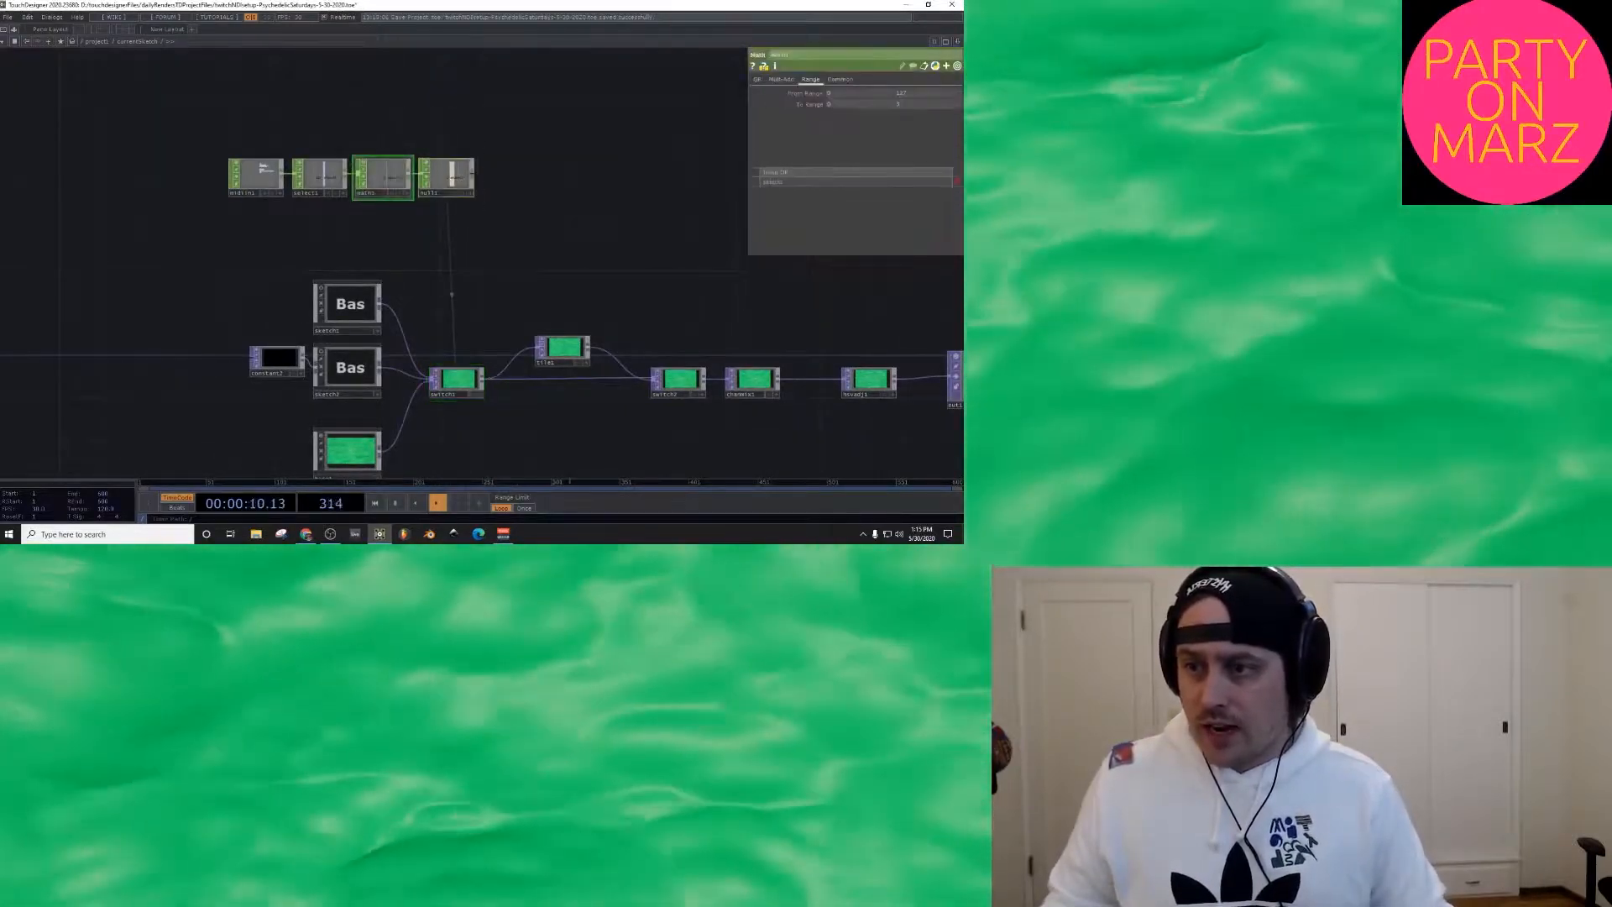
{"action": "left_click_drag", "start_coordinate": [446, 175], "coordinate": [595, 144]}
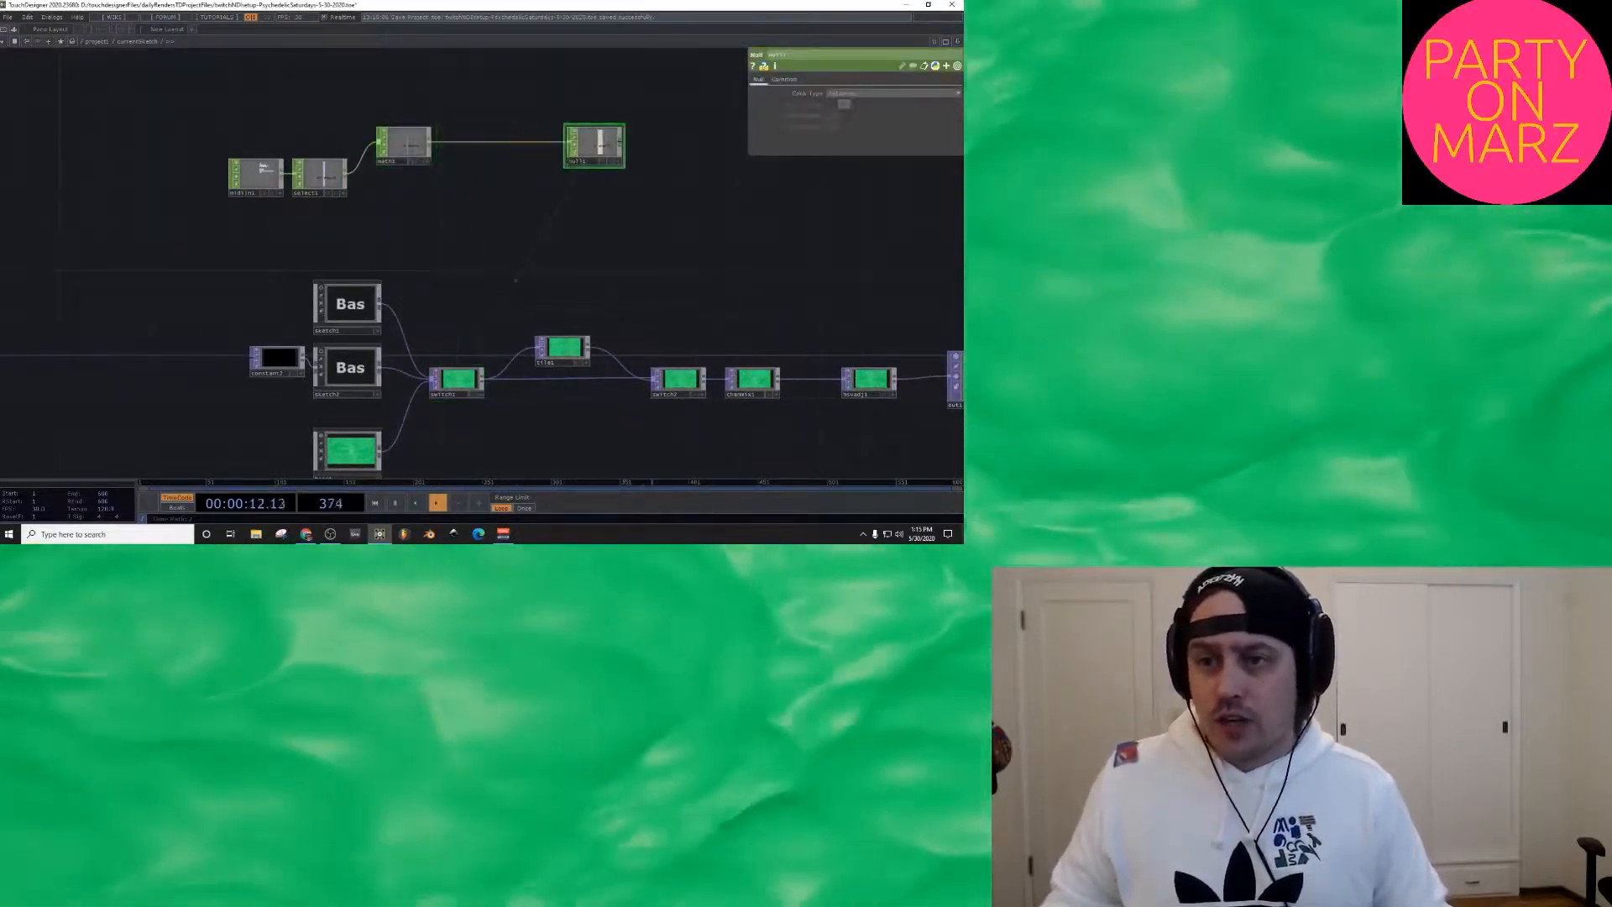
{"action": "scroll", "coordinate": [457, 269], "scroll_direction": "up", "scroll_amount": 3}
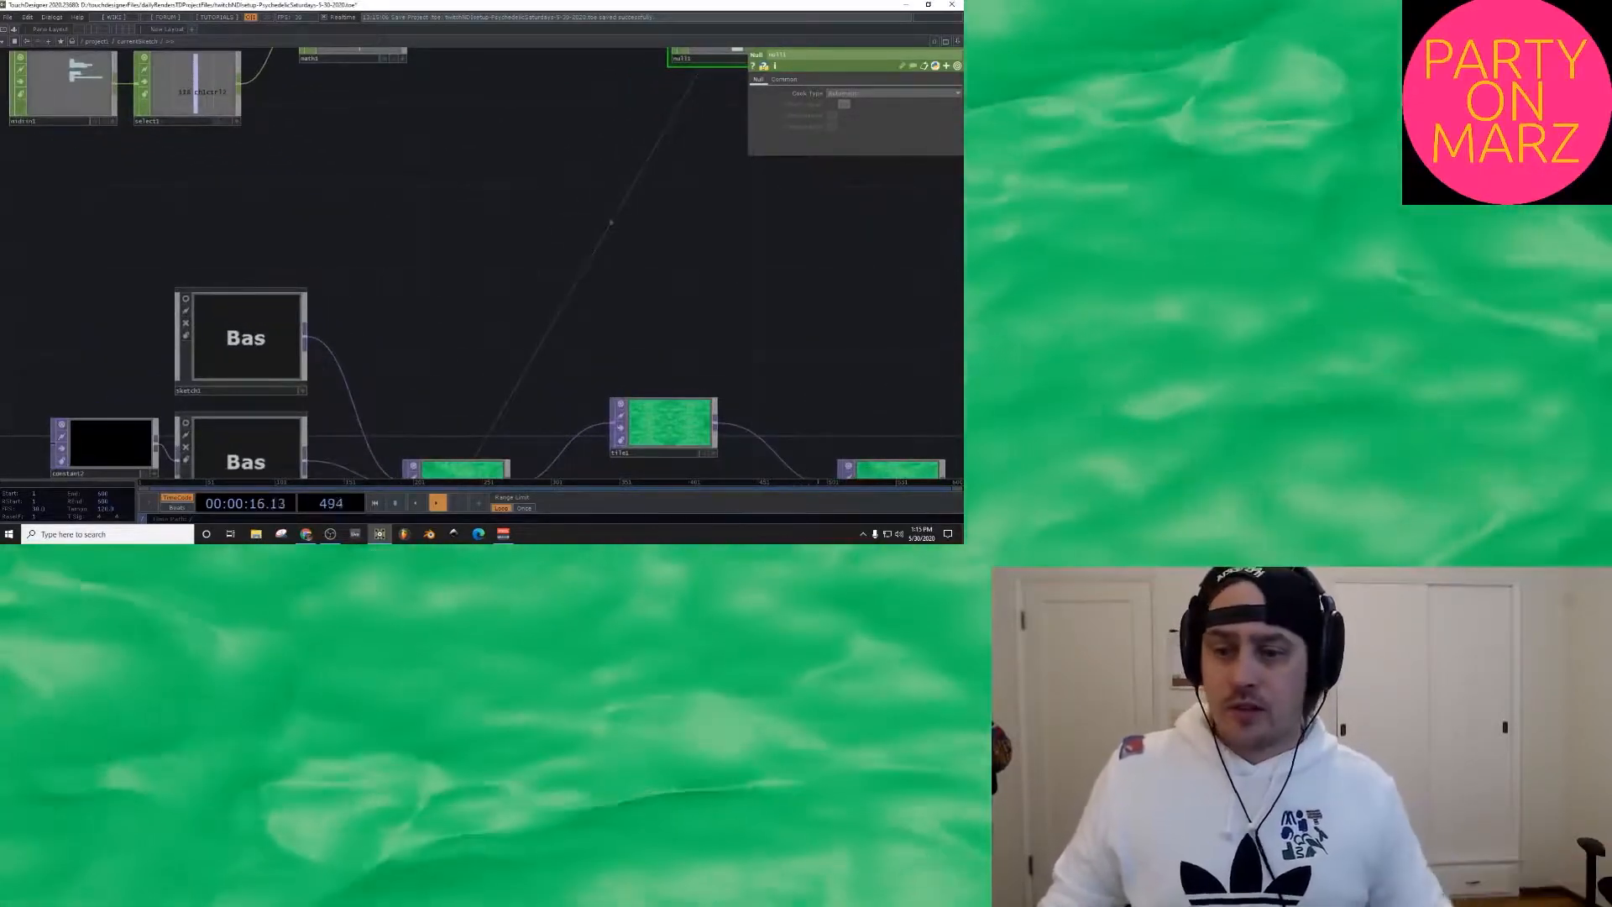
{"action": "left_click_drag", "start_coordinate": [470, 277], "coordinate": [470, 170]}
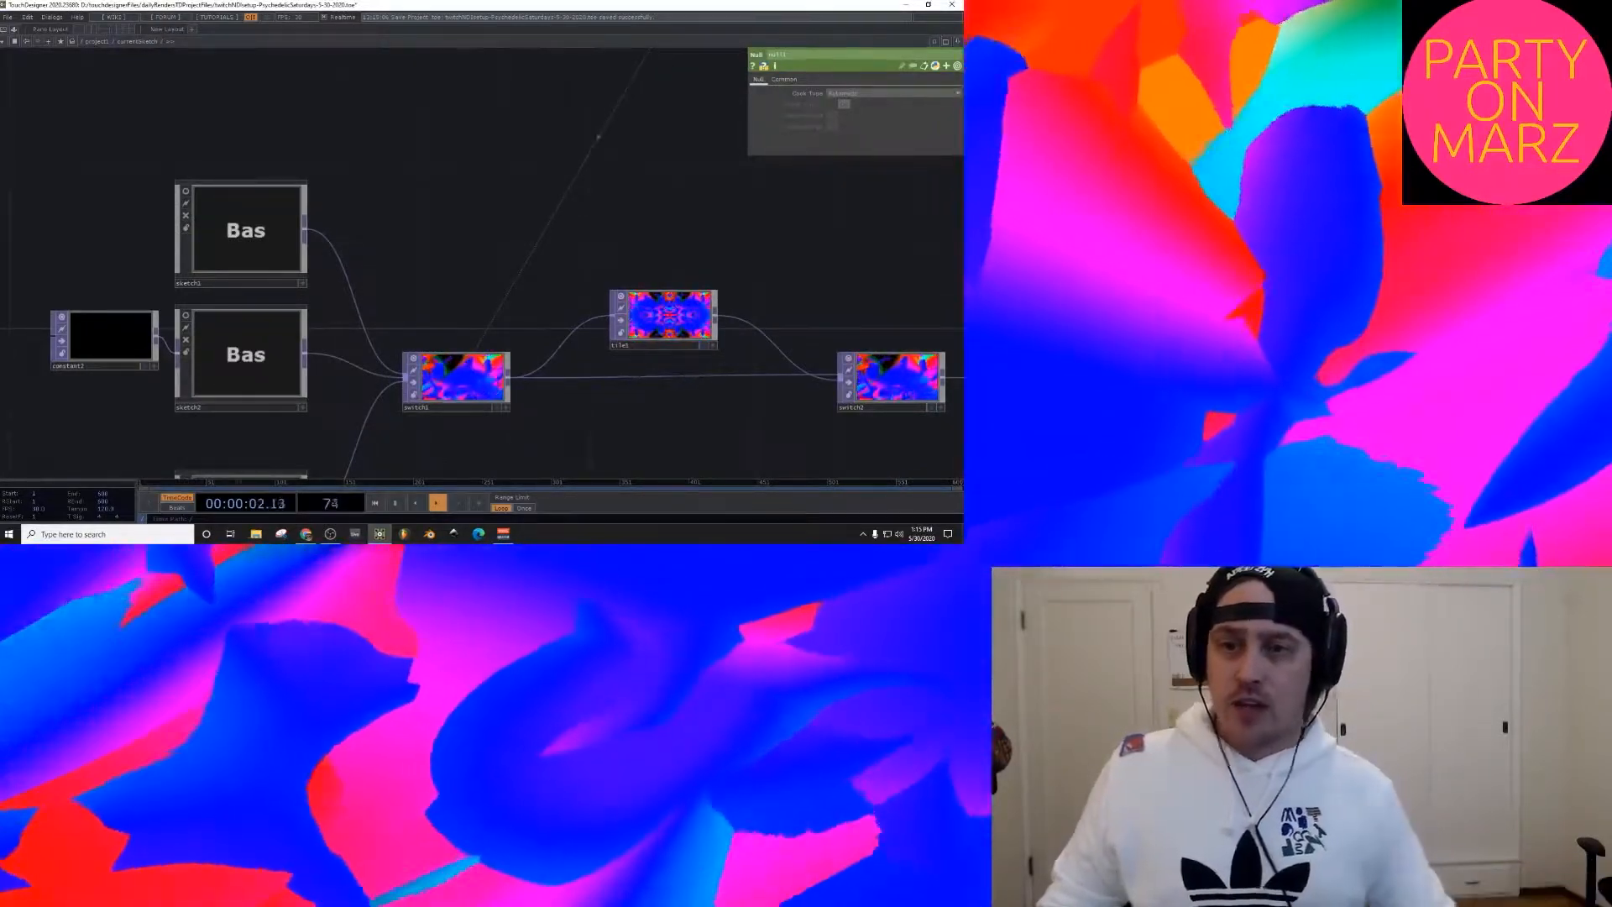
{"action": "scroll", "coordinate": [572, 426], "scroll_direction": "down", "scroll_amount": 3}
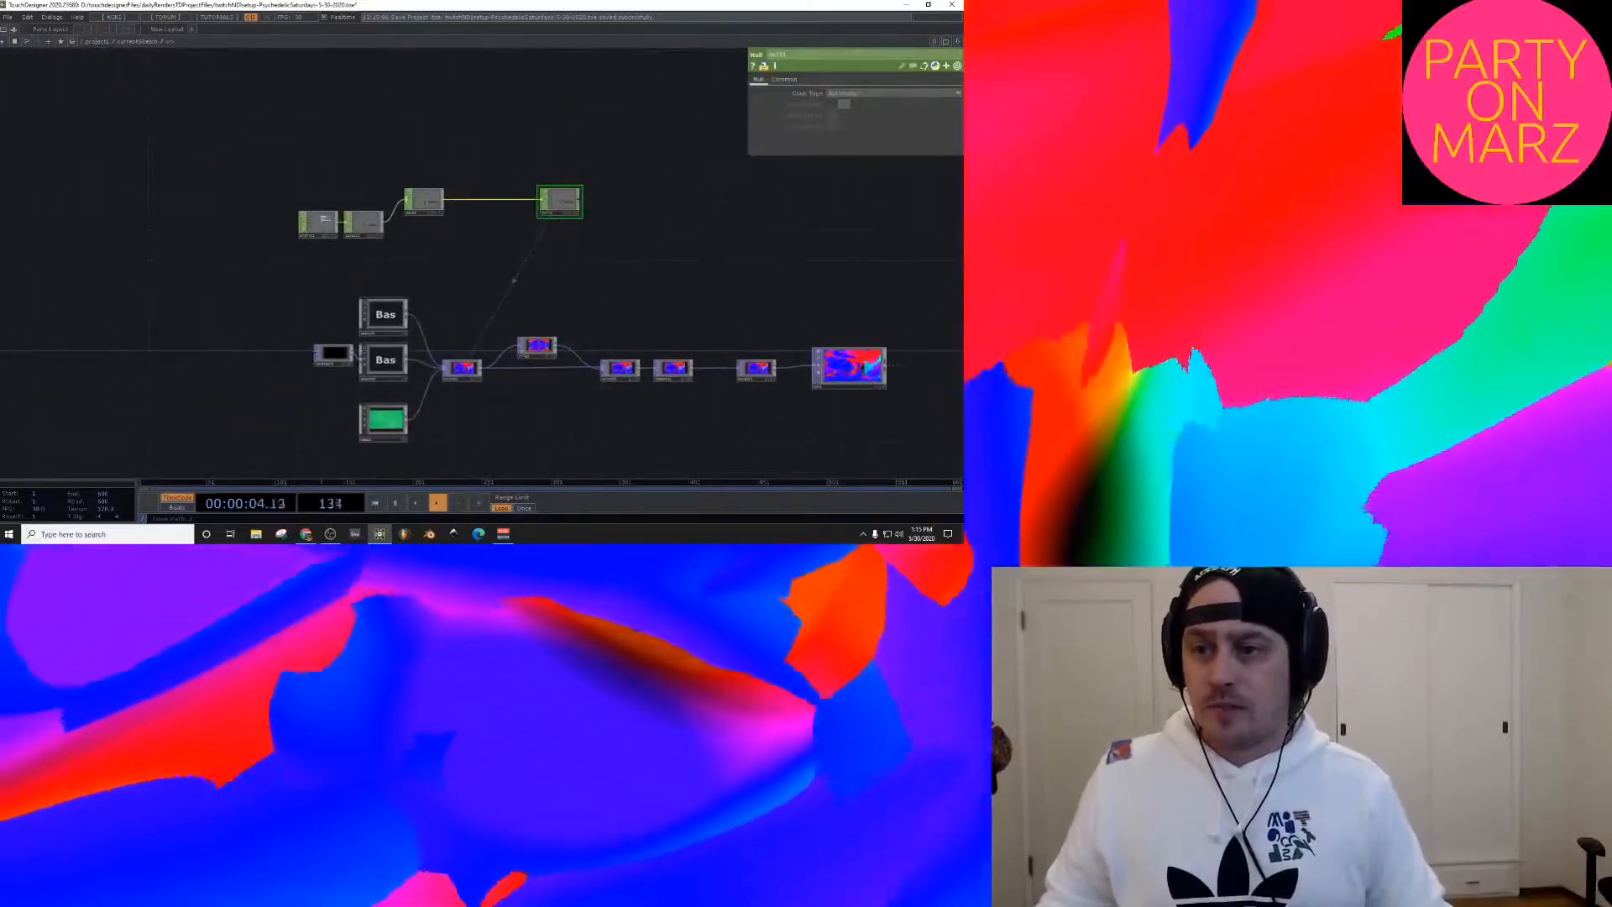
Step: Insert a Filter CHOP into the connection between the Math and Null CHOPs
{"action": "right_click", "coordinate": [484, 200]}
{"action": "left_click", "coordinate": [488, 190]}
{"action": "type", "text": "filter"}
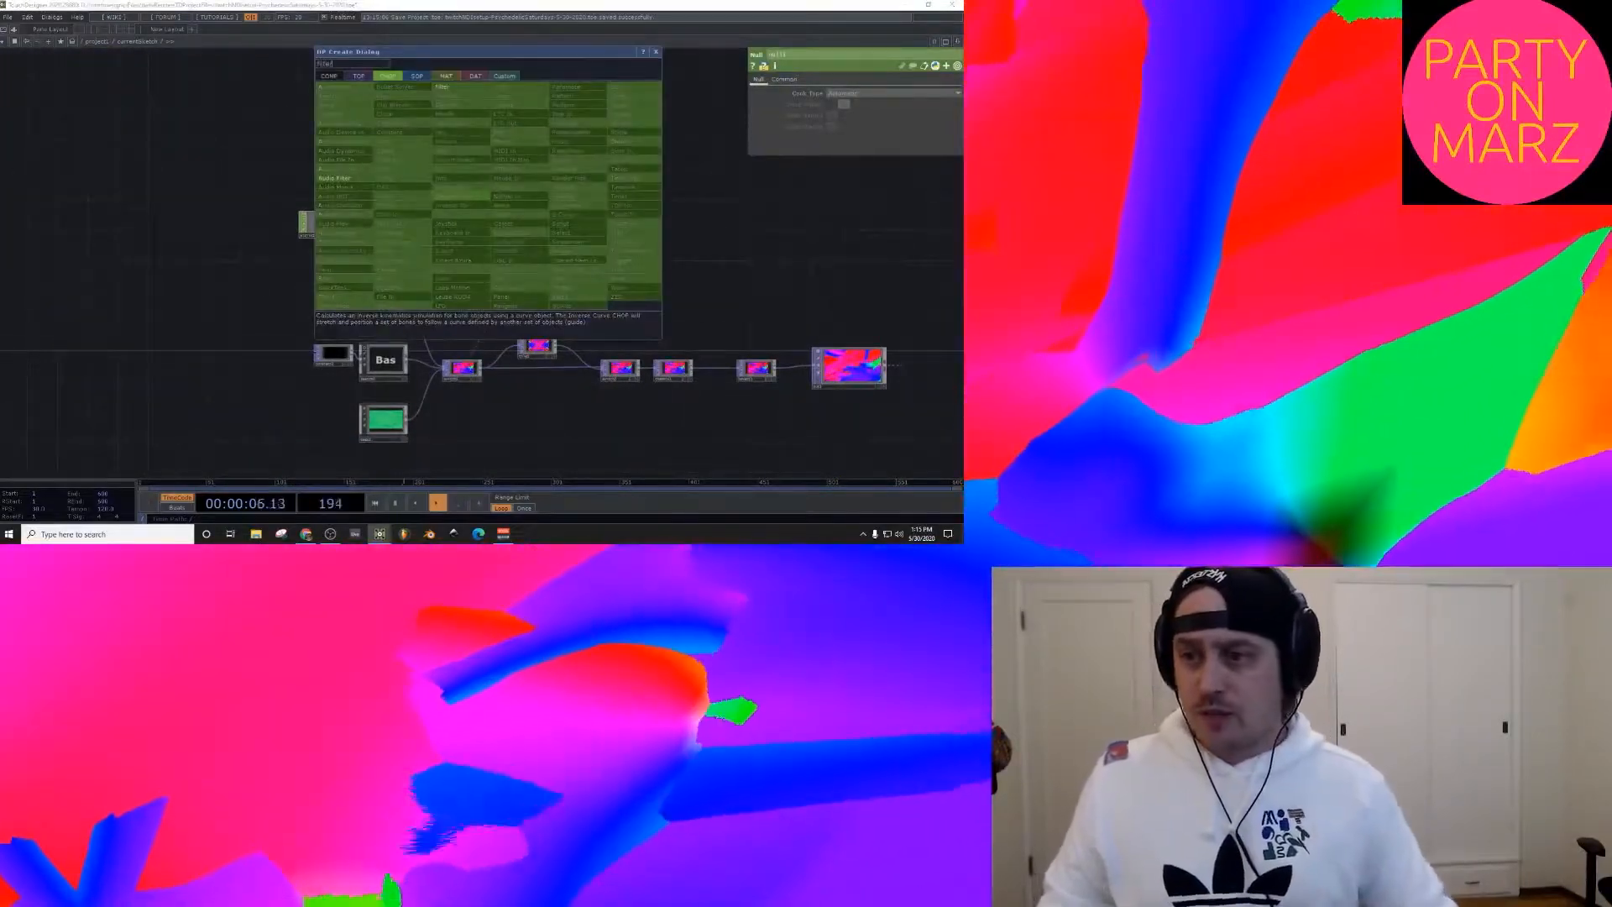
{"action": "left_click", "coordinate": [442, 87]}
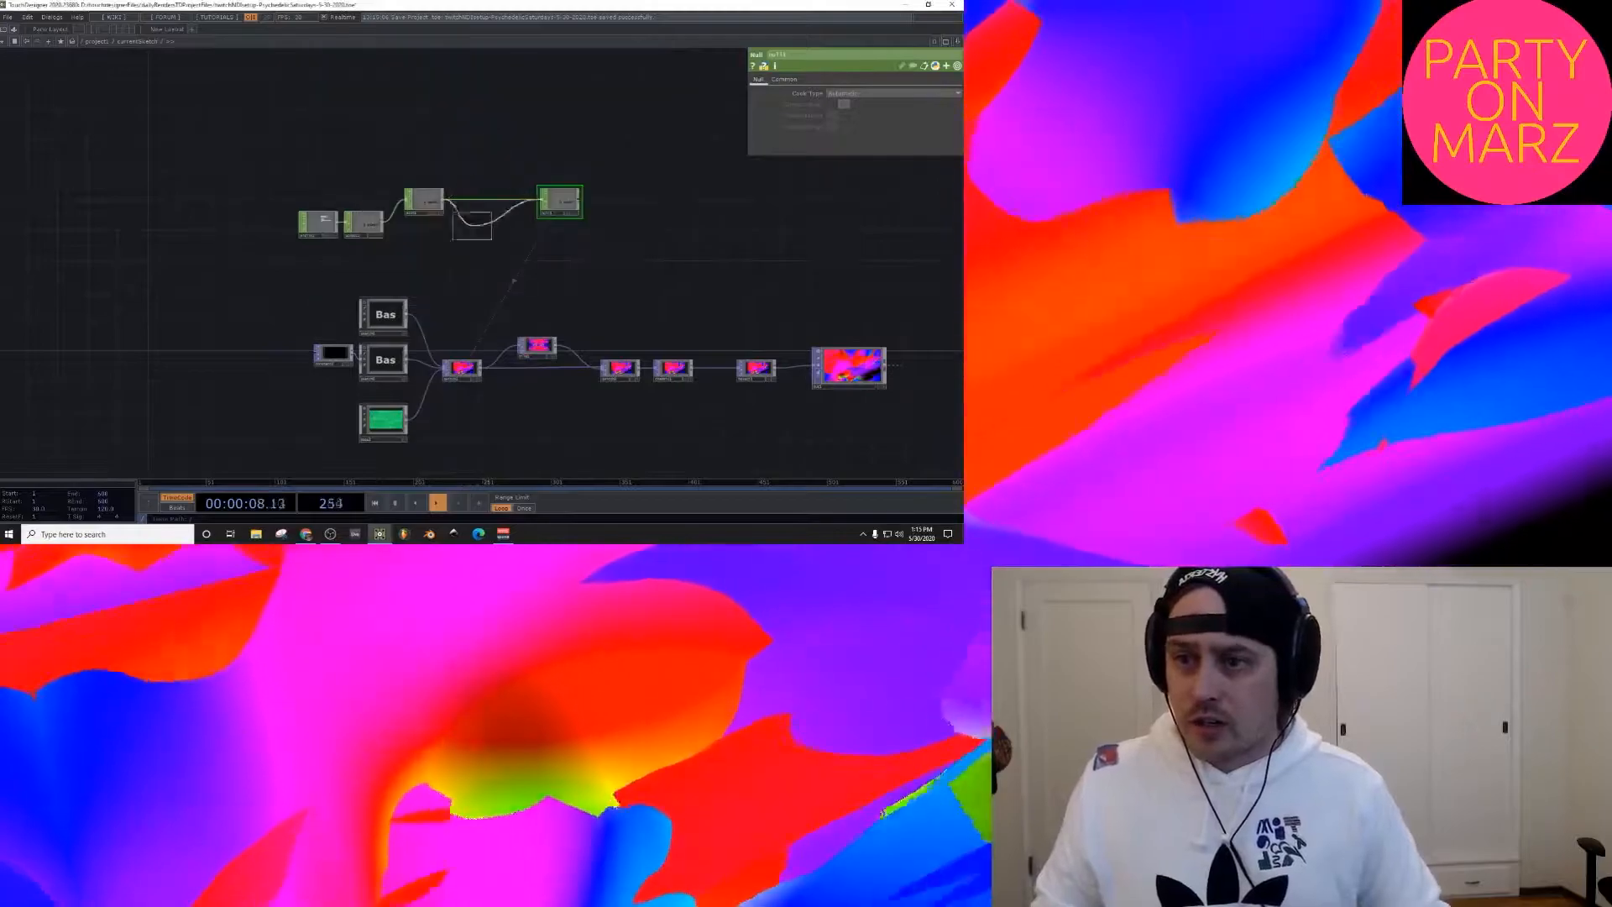
{"action": "left_click", "coordinate": [491, 202]}
{"action": "scroll", "coordinate": [531, 247], "scroll_direction": "up", "scroll_amount": 2}
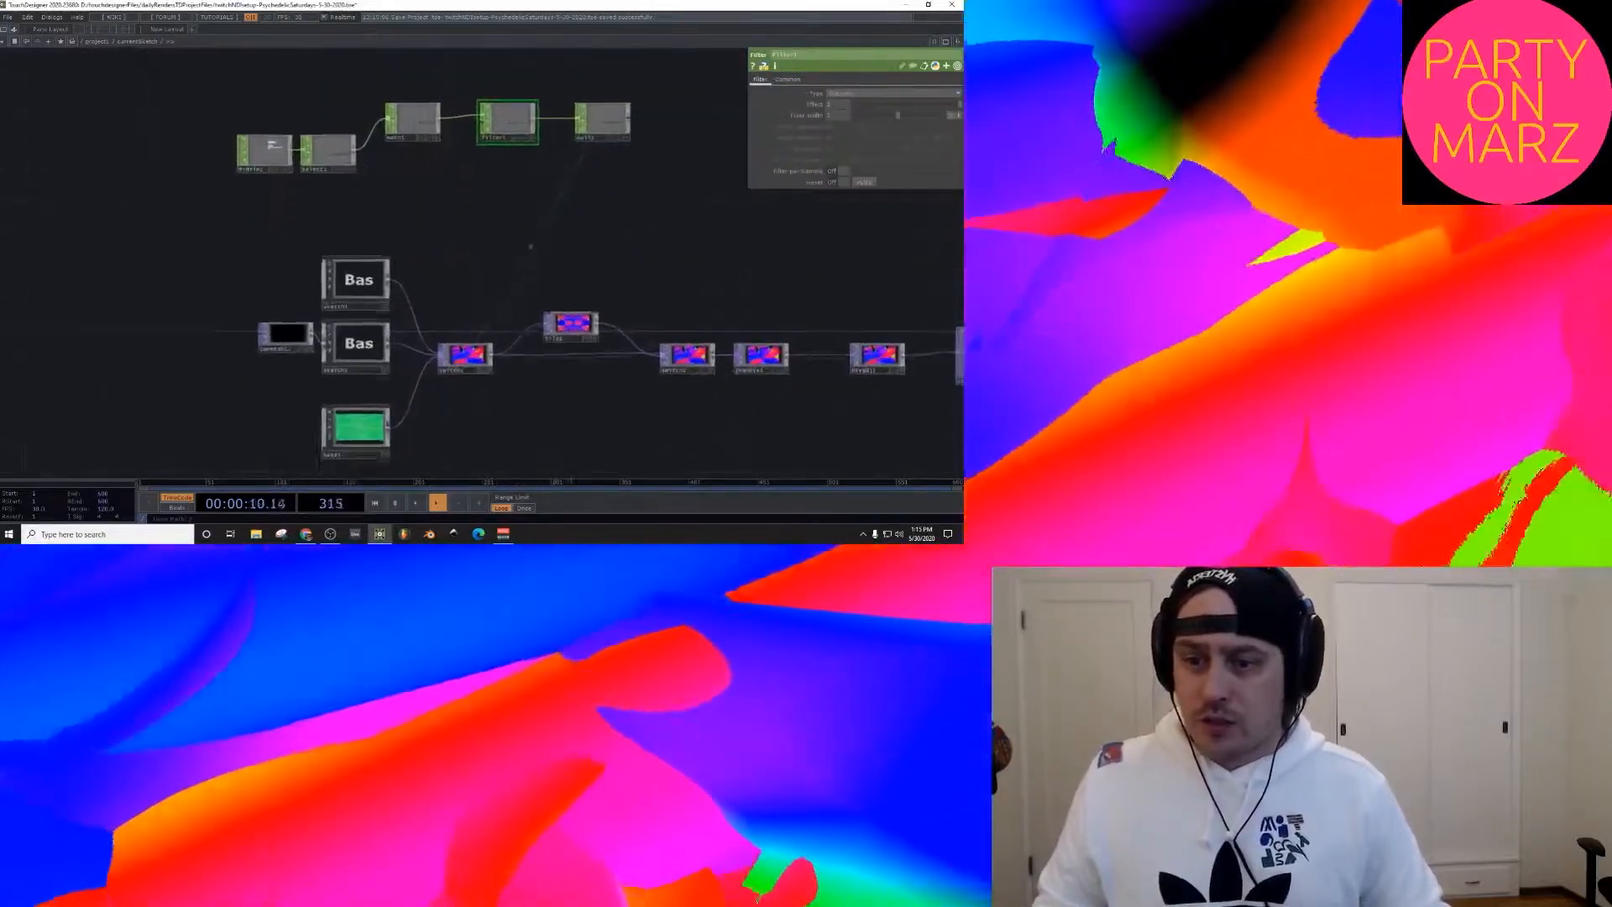
Step: Inspect the first Switch's filtered response, the second Switch's index parameter, and the channels of the MIDI In CHOP
{"action": "scroll", "coordinate": [479, 354], "scroll_direction": "up", "scroll_amount": 3}
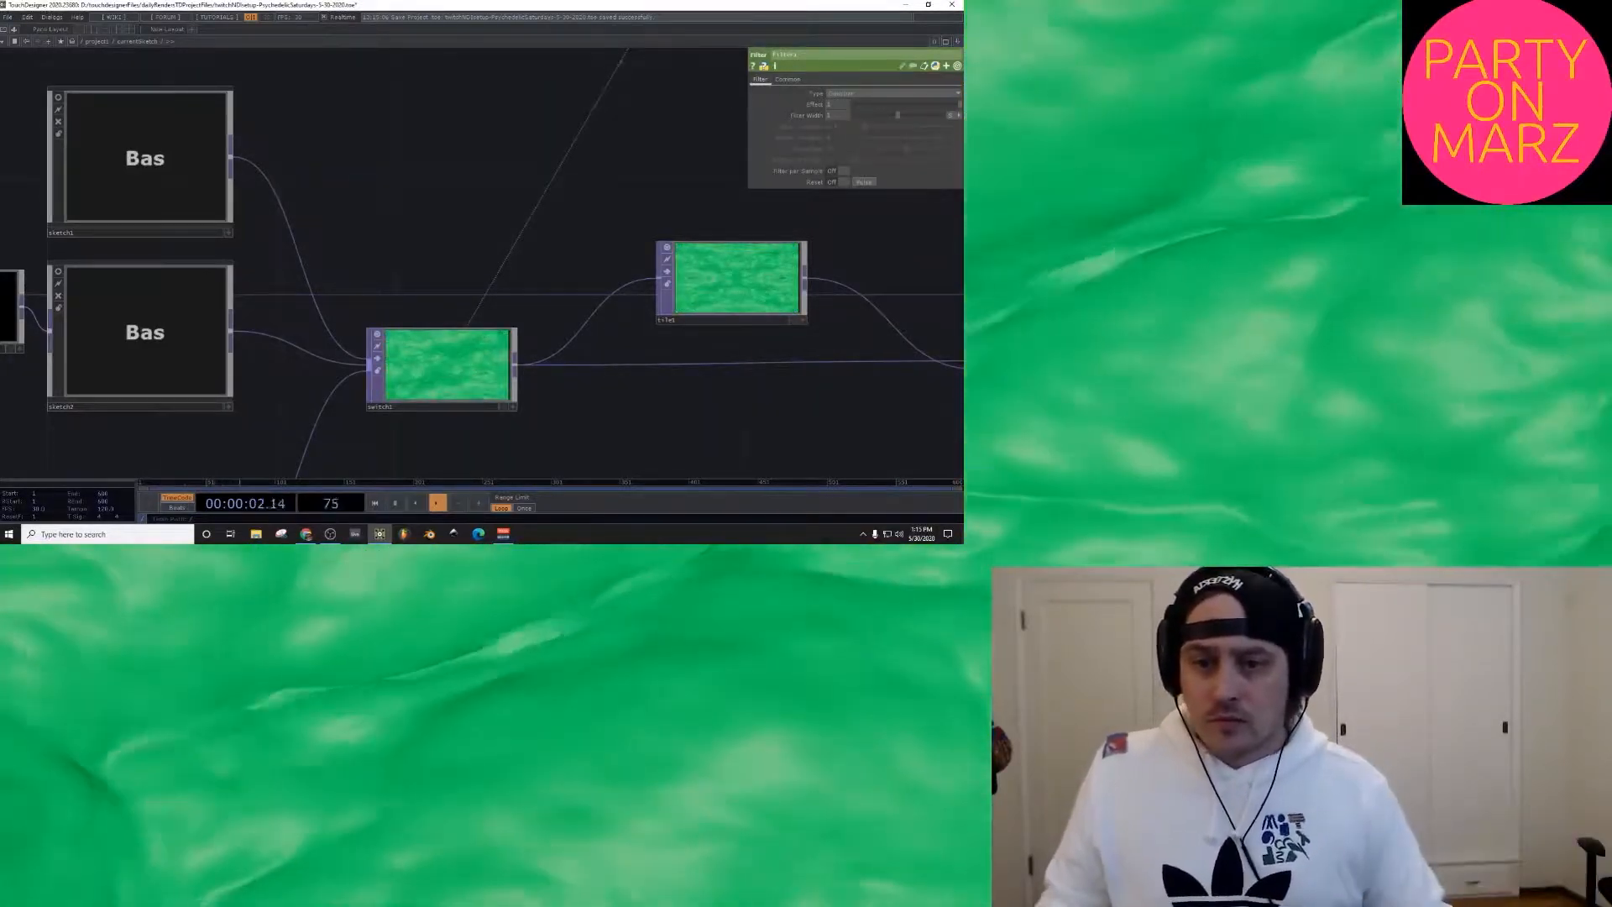
{"action": "scroll", "coordinate": [492, 310], "scroll_direction": "down", "scroll_amount": 5}
{"action": "left_click_drag", "start_coordinate": [493, 310], "coordinate": [406, 311]}
{"action": "left_click", "coordinate": [523, 95]}
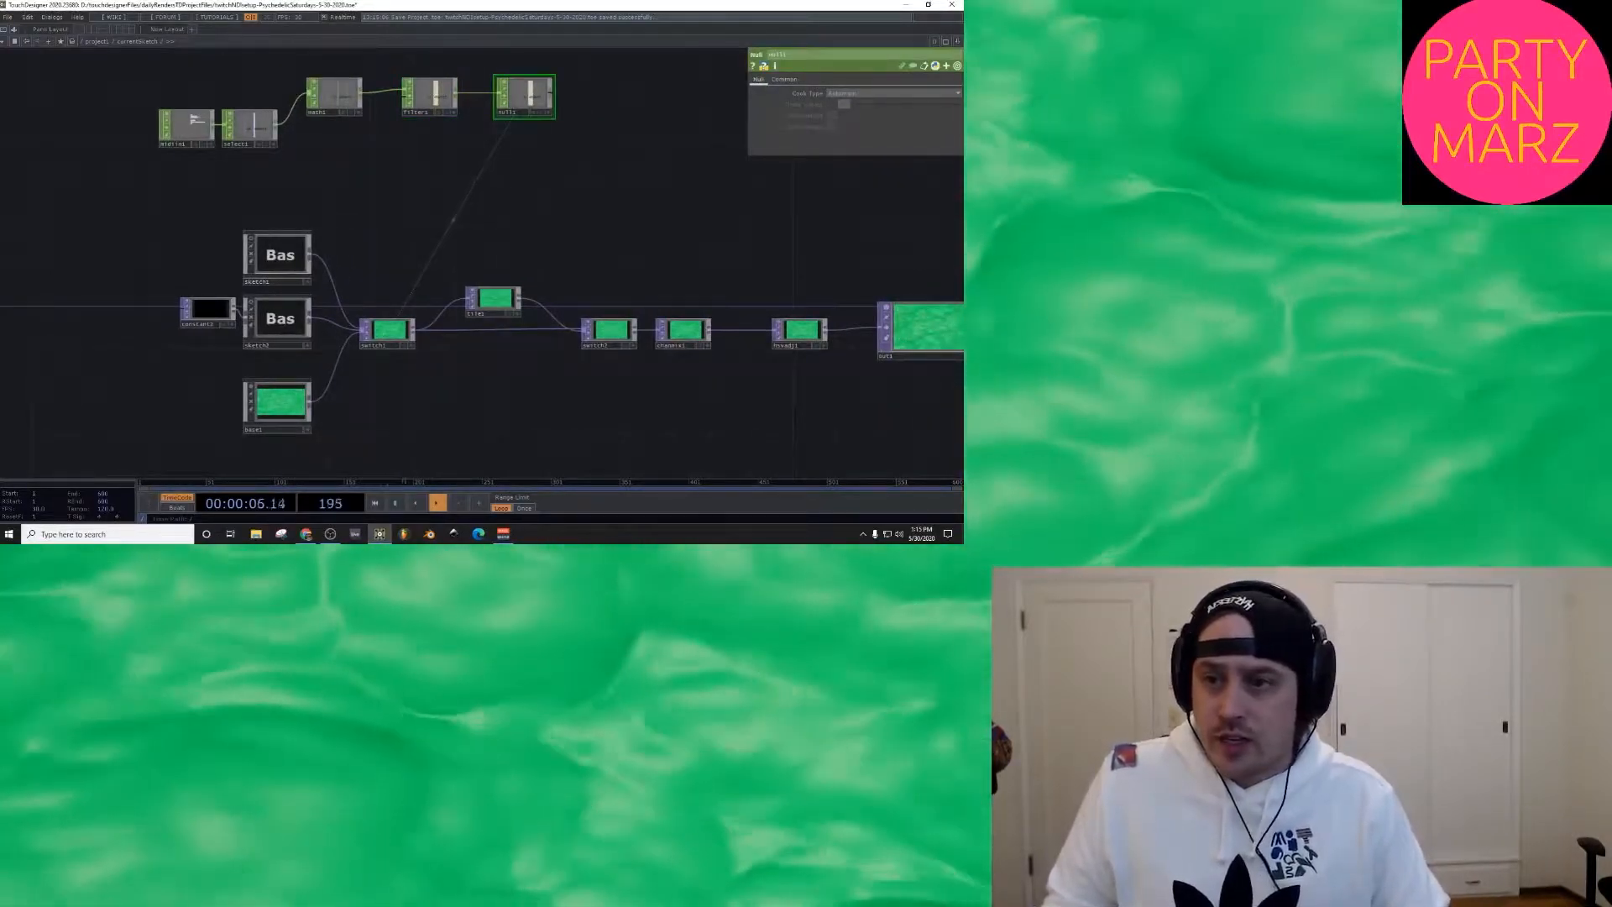
{"action": "left_click", "coordinate": [609, 330]}
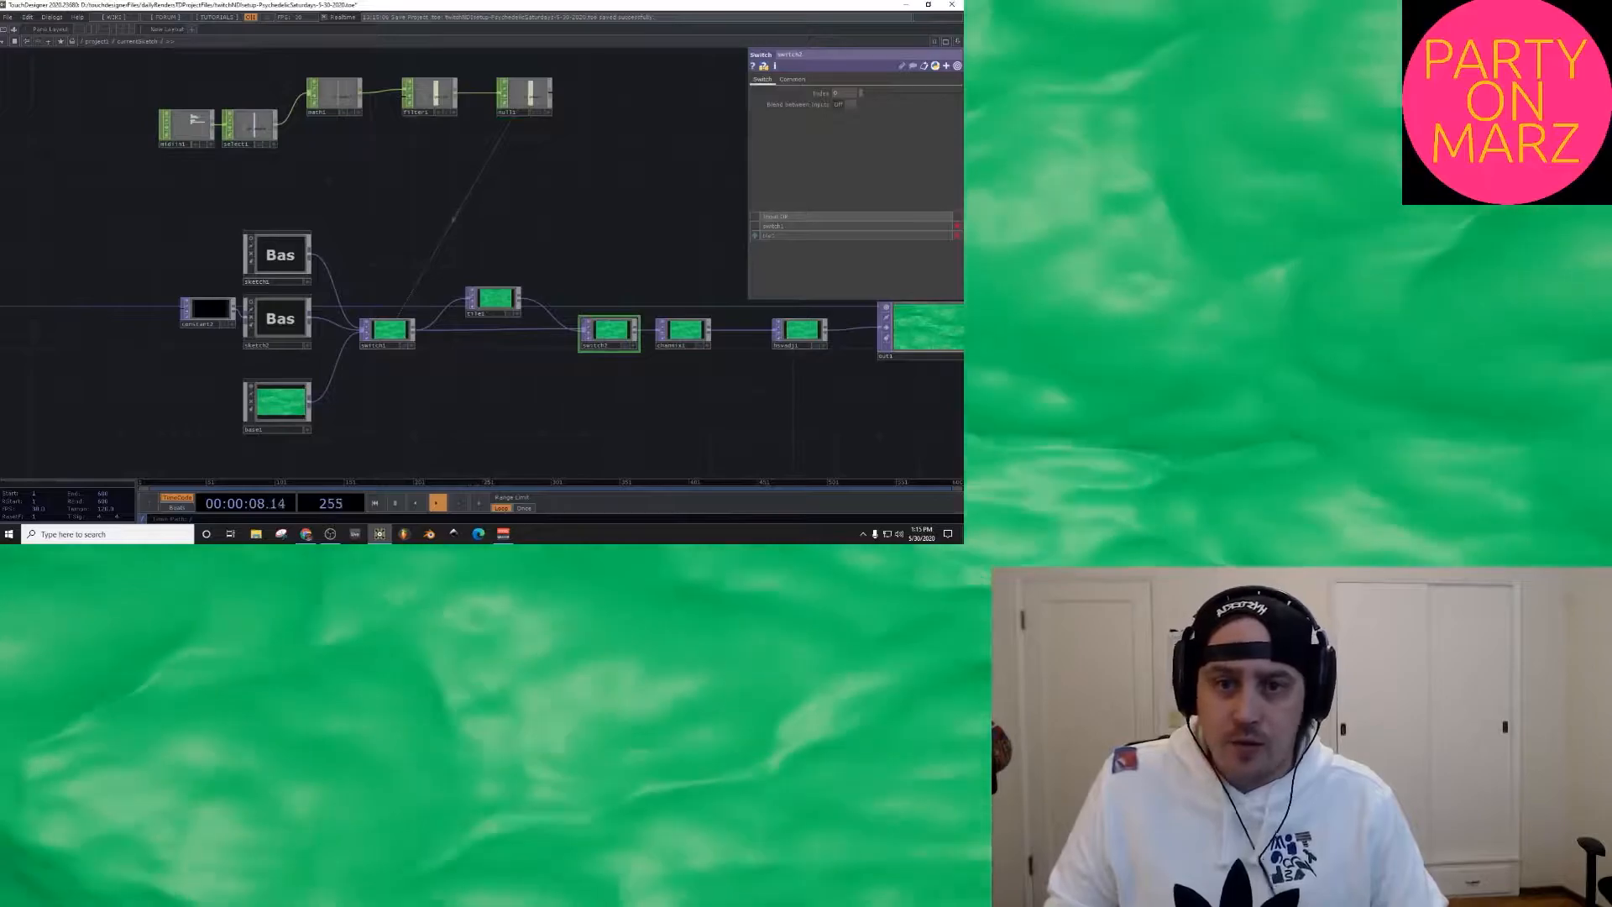
{"action": "scroll", "coordinate": [606, 329], "scroll_direction": "up", "scroll_amount": 5}
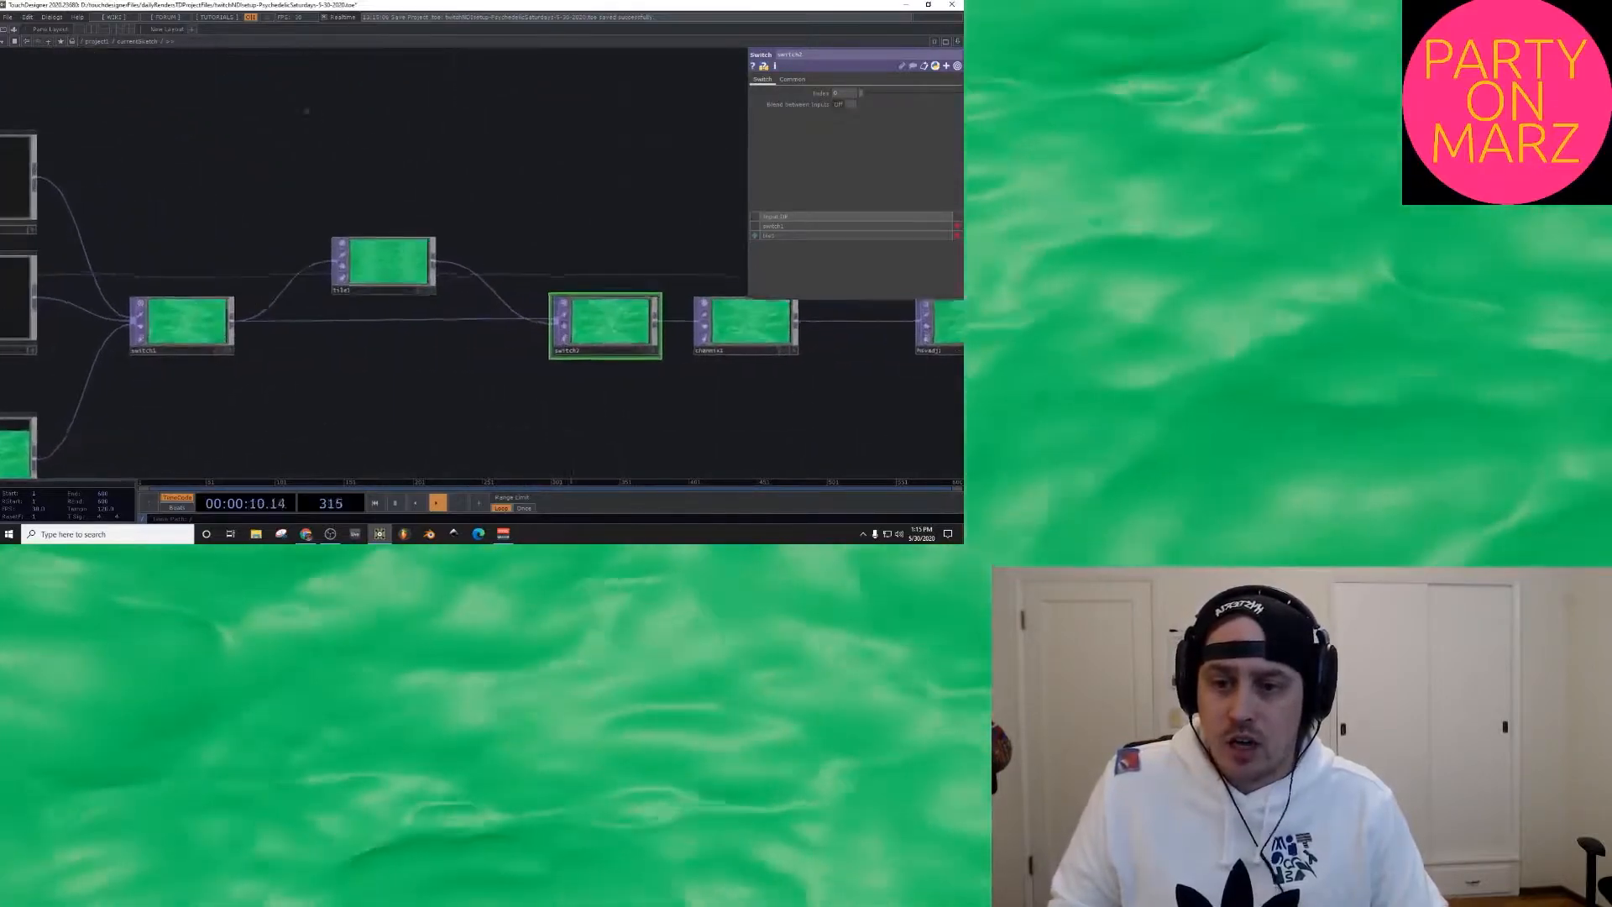
{"action": "scroll", "coordinate": [607, 329], "scroll_direction": "down", "scroll_amount": 3}
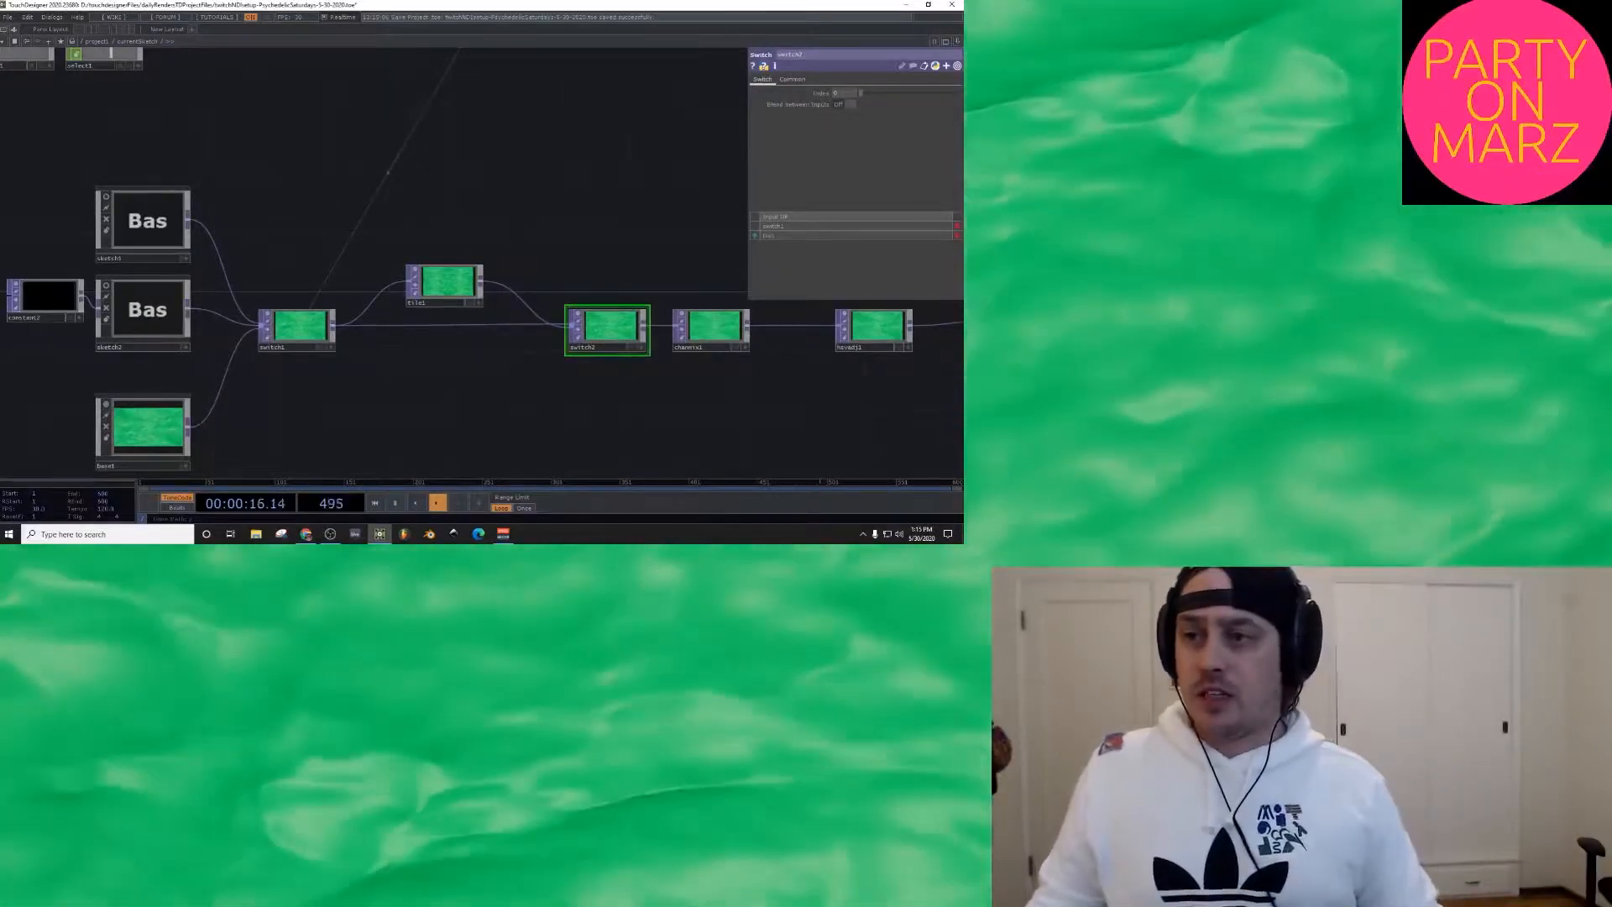
{"action": "left_click_drag", "start_coordinate": [512, 202], "coordinate": [632, 362]}
{"action": "scroll", "coordinate": [134, 210], "scroll_direction": "up", "scroll_amount": 5}
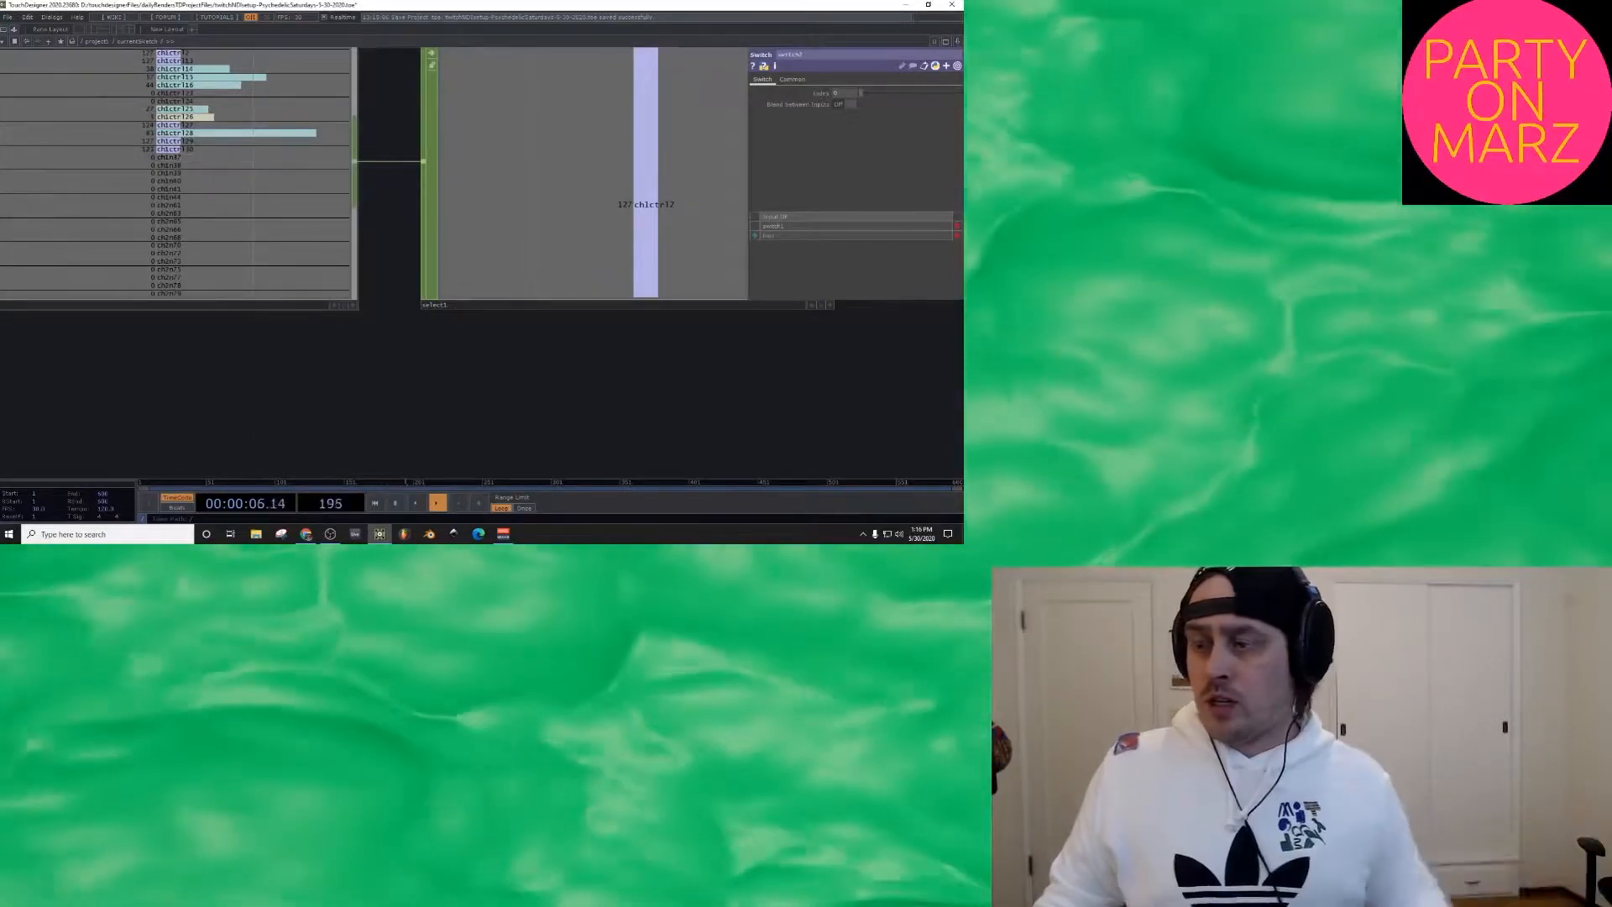
{"action": "scroll", "coordinate": [89, 194], "scroll_direction": "down", "scroll_amount": 5}
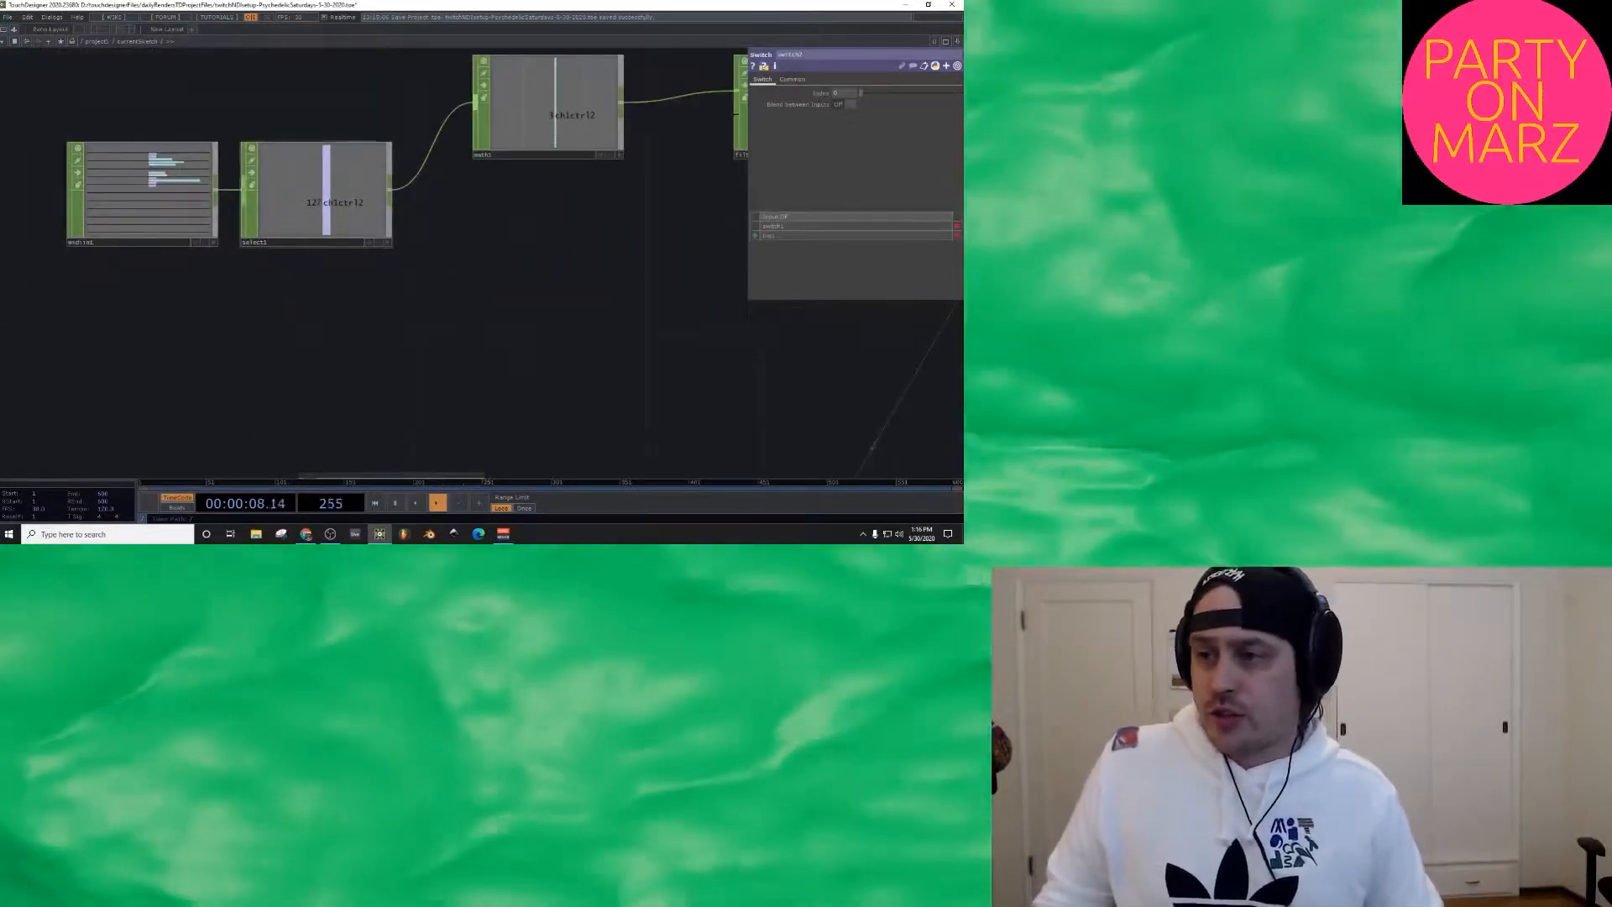
Step: Duplicate the Select CHOP and place the copy below the original, fed by the same MIDI In CHOP
{"action": "left_click", "coordinate": [316, 202]}
{"action": "key", "text": "ctrl+c"}
{"action": "key", "text": "ctrl+v"}
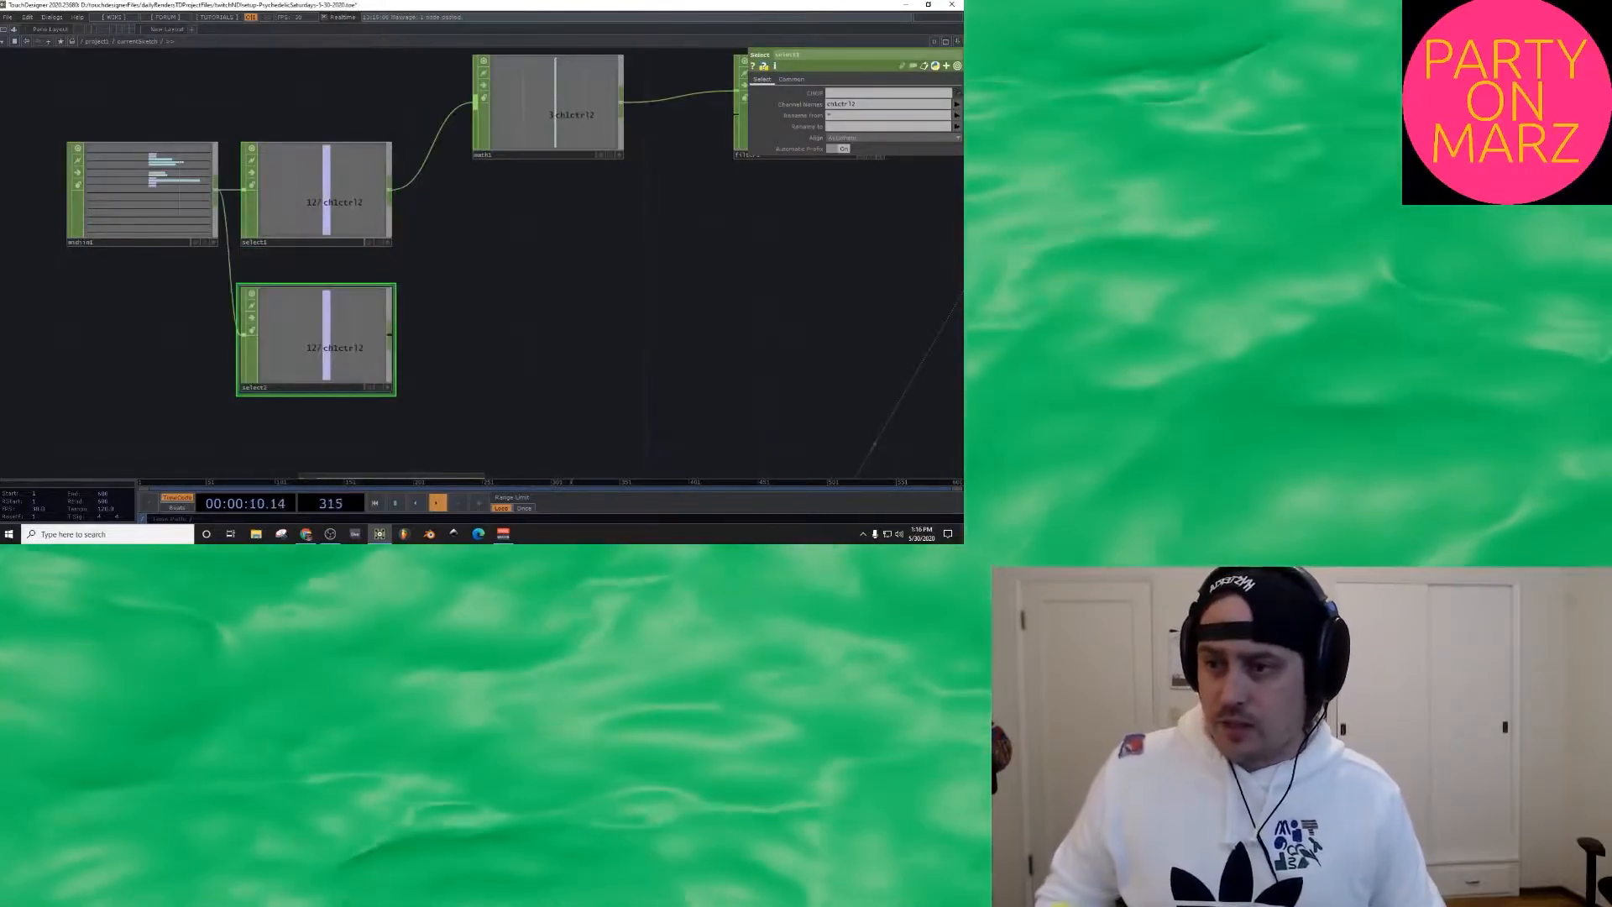
Step: Set the duplicated Select CHOP's channel name to ch1n37, matching the channel listed in the MIDI In CHOP
{"action": "left_click_drag", "start_coordinate": [869, 104], "coordinate": [806, 122]}
{"action": "key", "text": "BackSpace"}
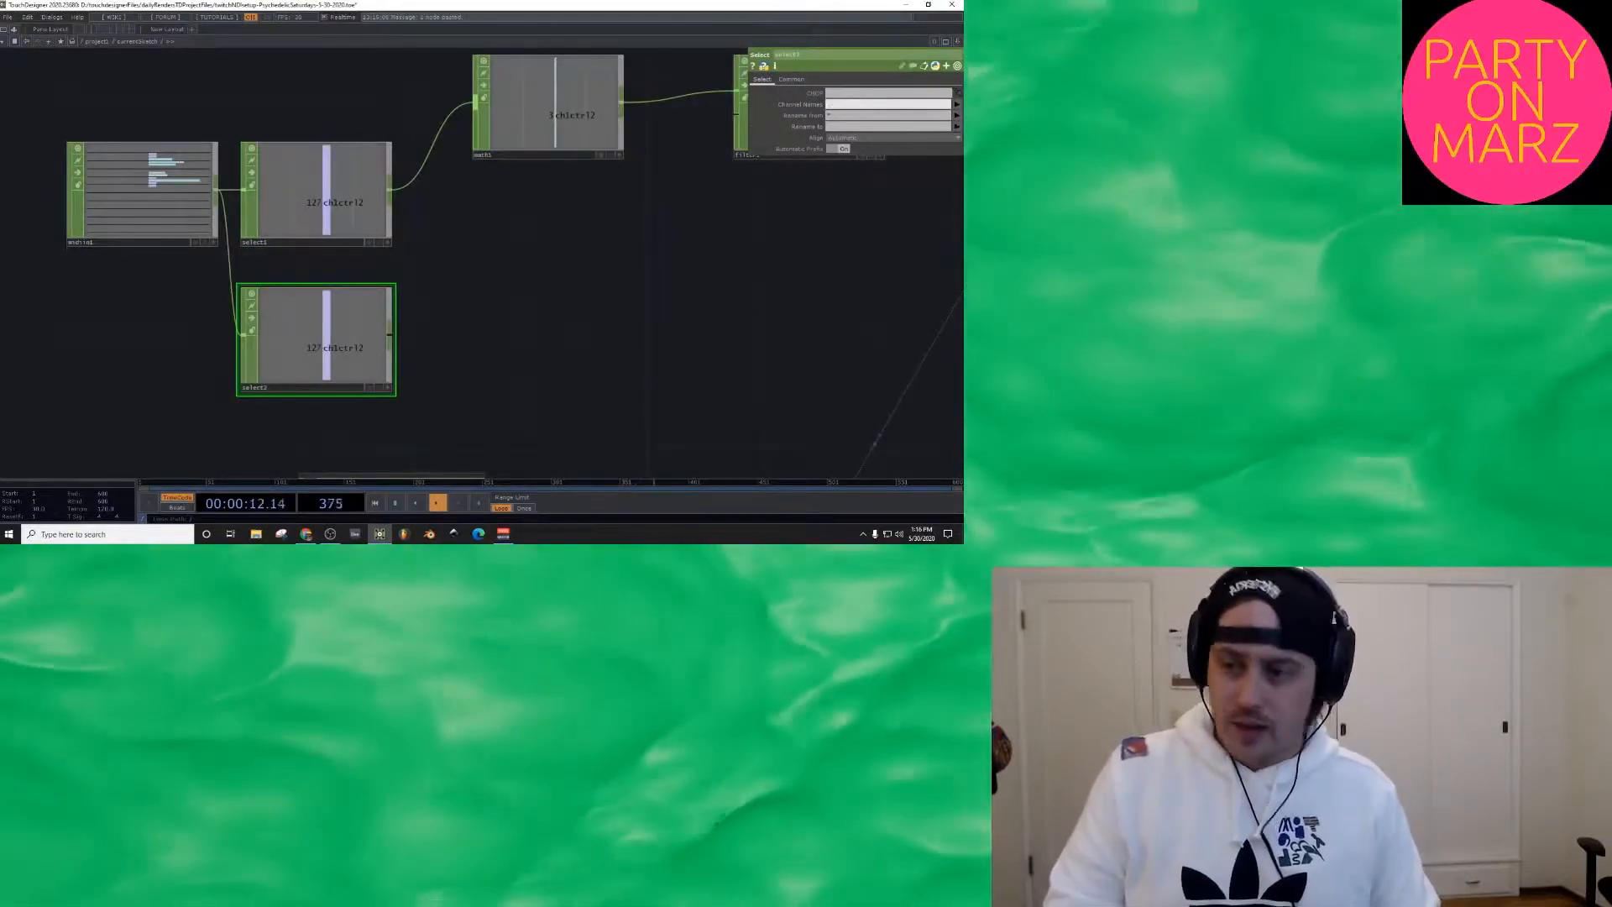
{"action": "scroll", "coordinate": [232, 220], "scroll_direction": "up", "scroll_amount": 5}
{"action": "left_click_drag", "start_coordinate": [232, 220], "coordinate": [450, 246]}
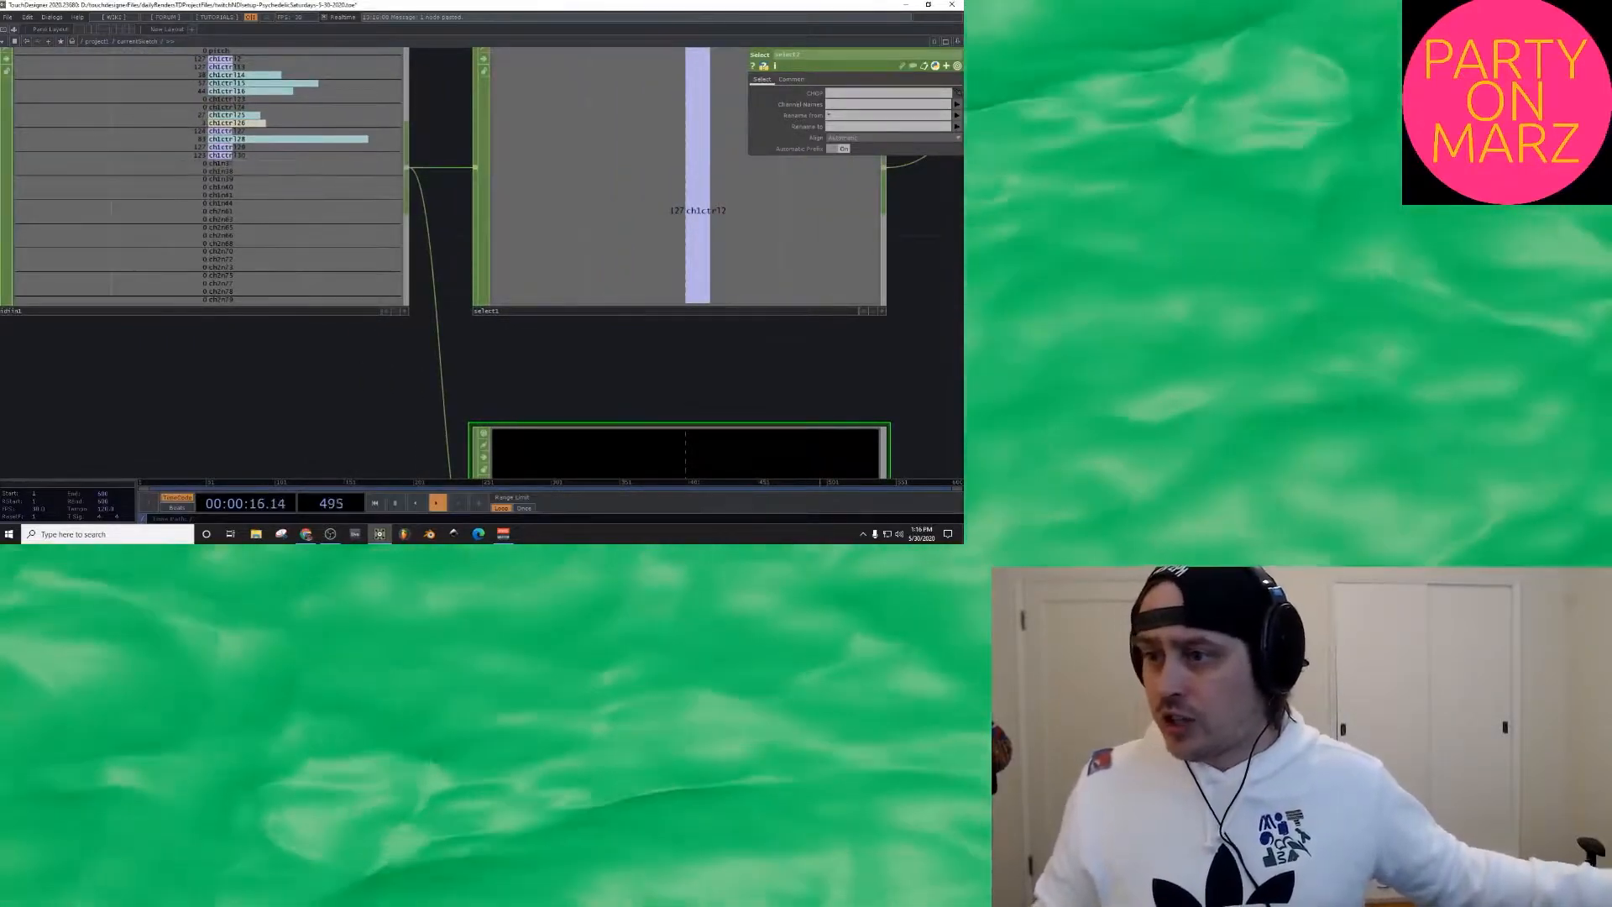
{"action": "left_click", "coordinate": [873, 105]}
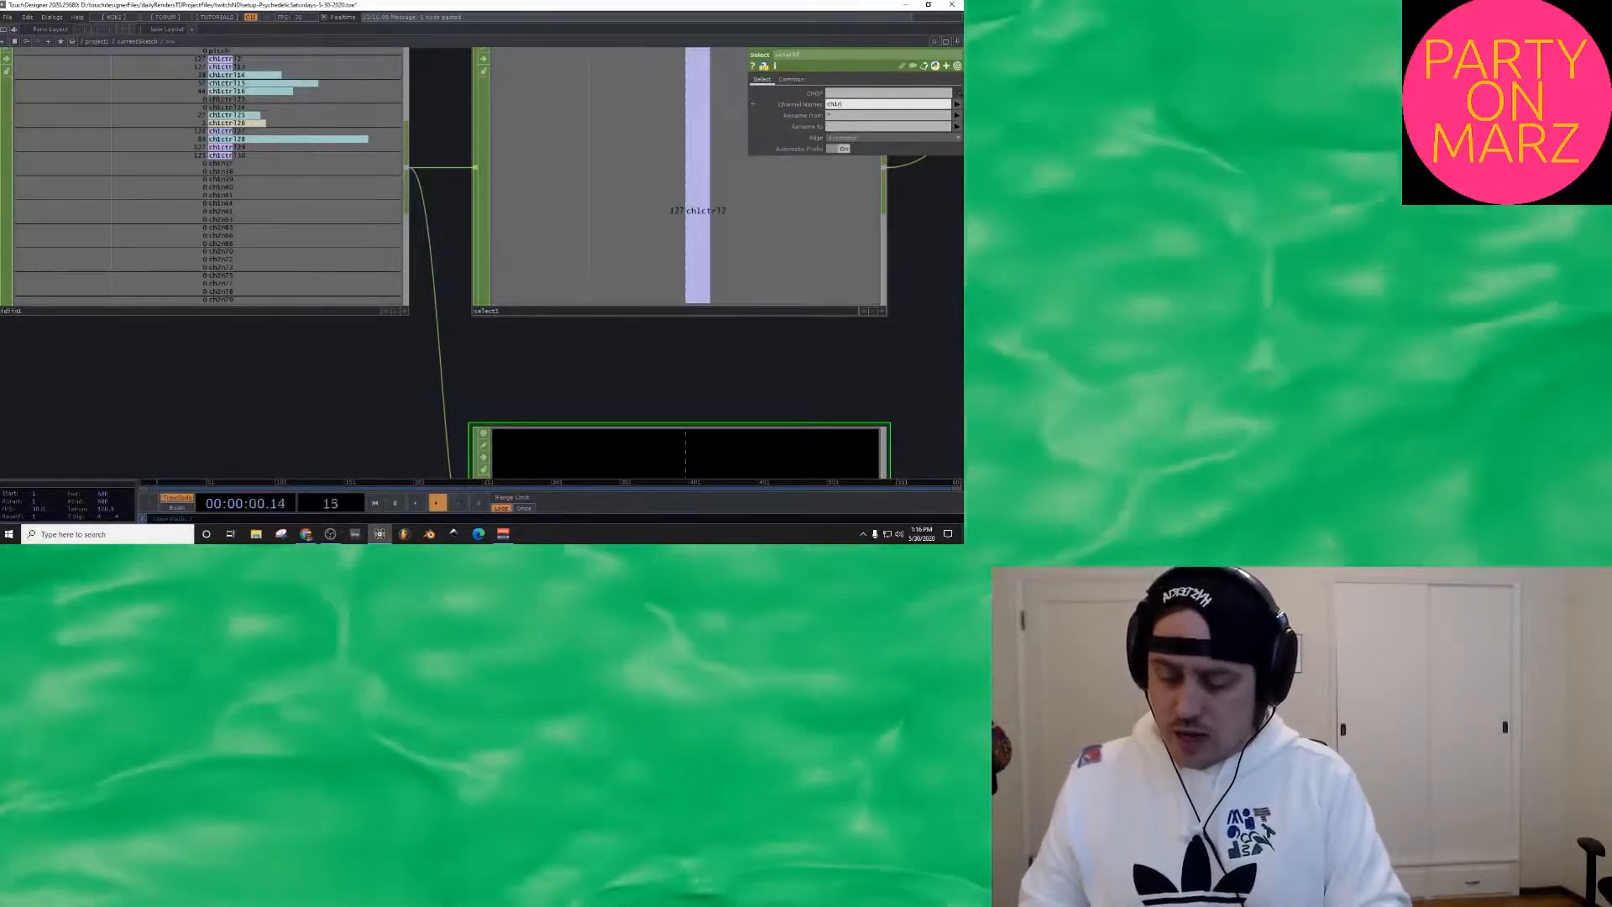
{"action": "type", "text": "ch1n37"}
{"action": "key", "text": "Return"}
{"action": "scroll", "coordinate": [715, 161], "scroll_direction": "down", "scroll_amount": 5}
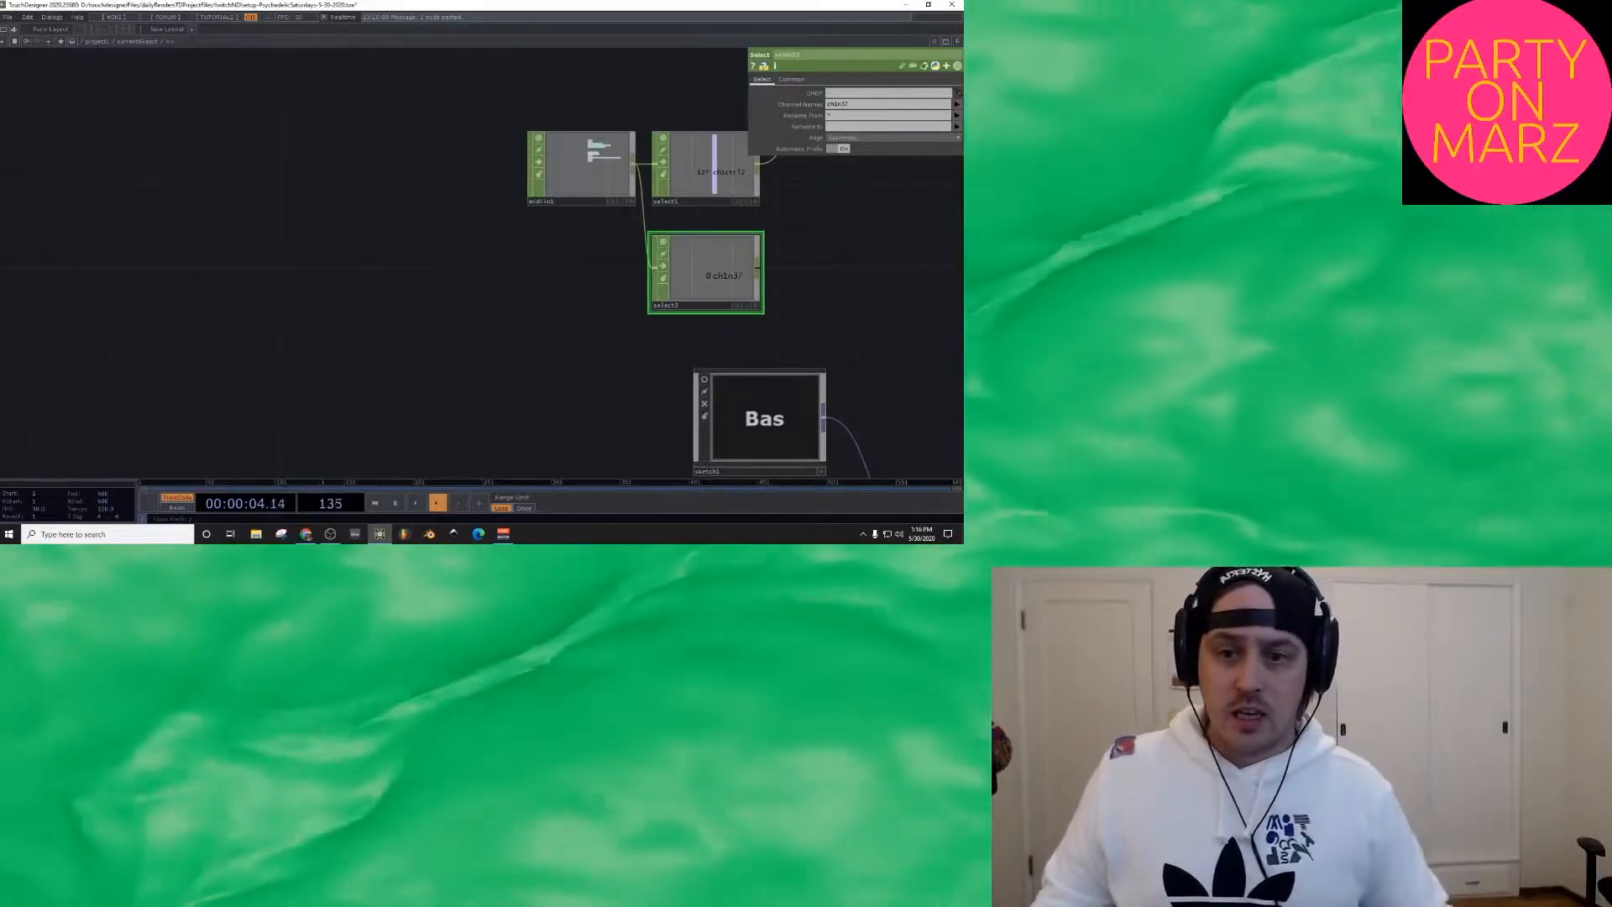
{"action": "key", "text": "Tab"}
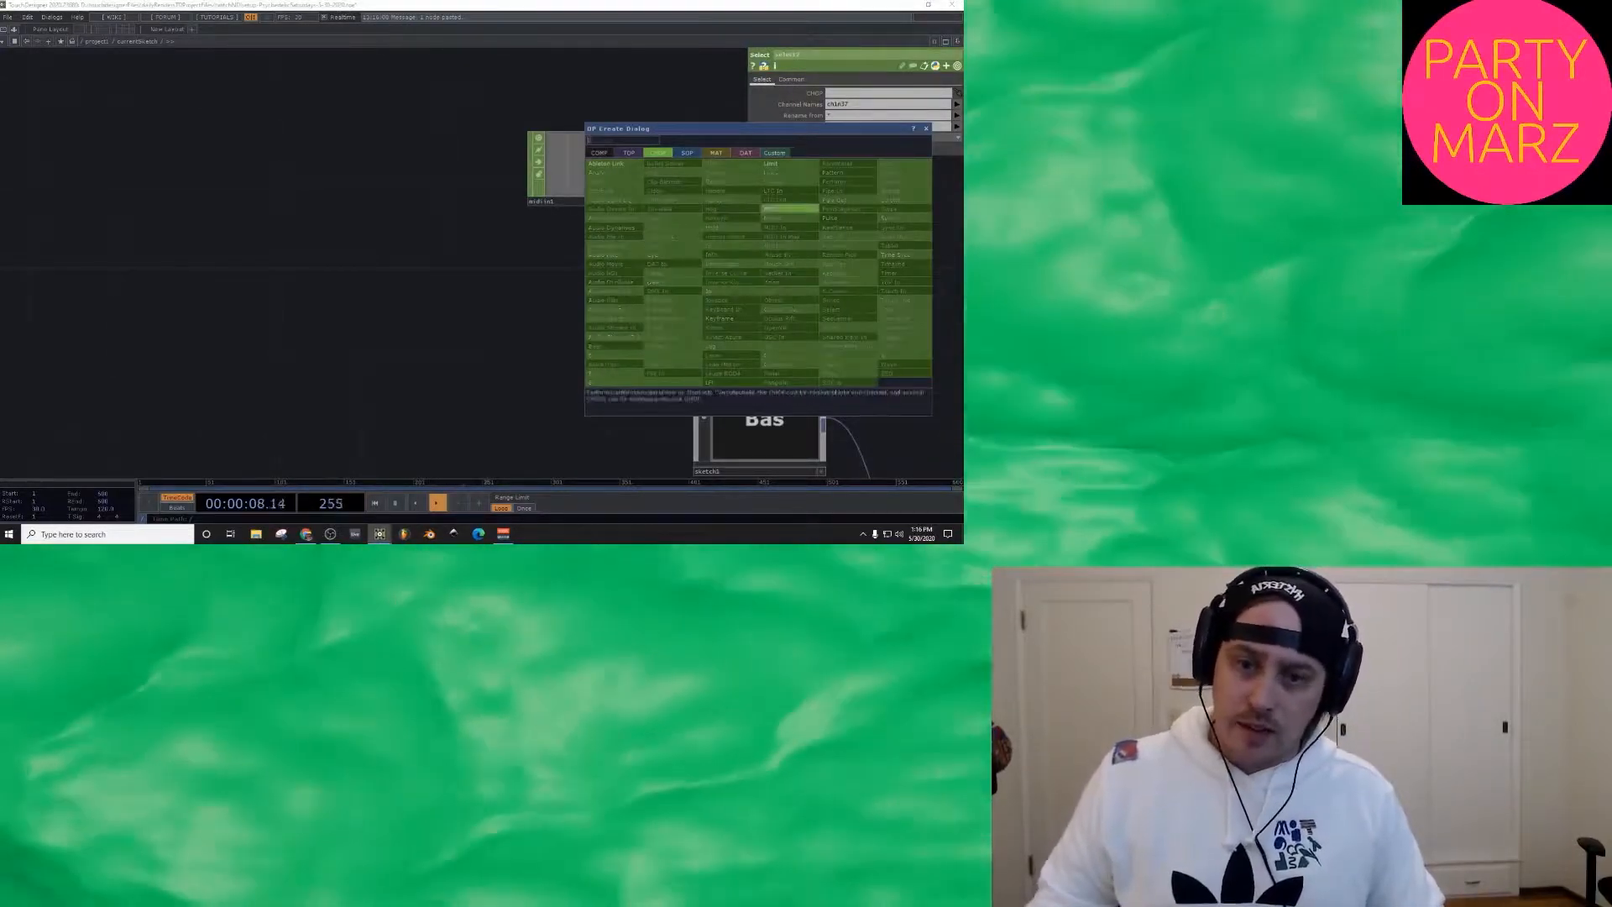
{"action": "key", "text": "Escape"}
{"action": "left_click", "coordinate": [830, 270]}
{"action": "left_click_drag", "start_coordinate": [840, 348], "coordinate": [785, 359]}
{"action": "left_click", "coordinate": [787, 78]}
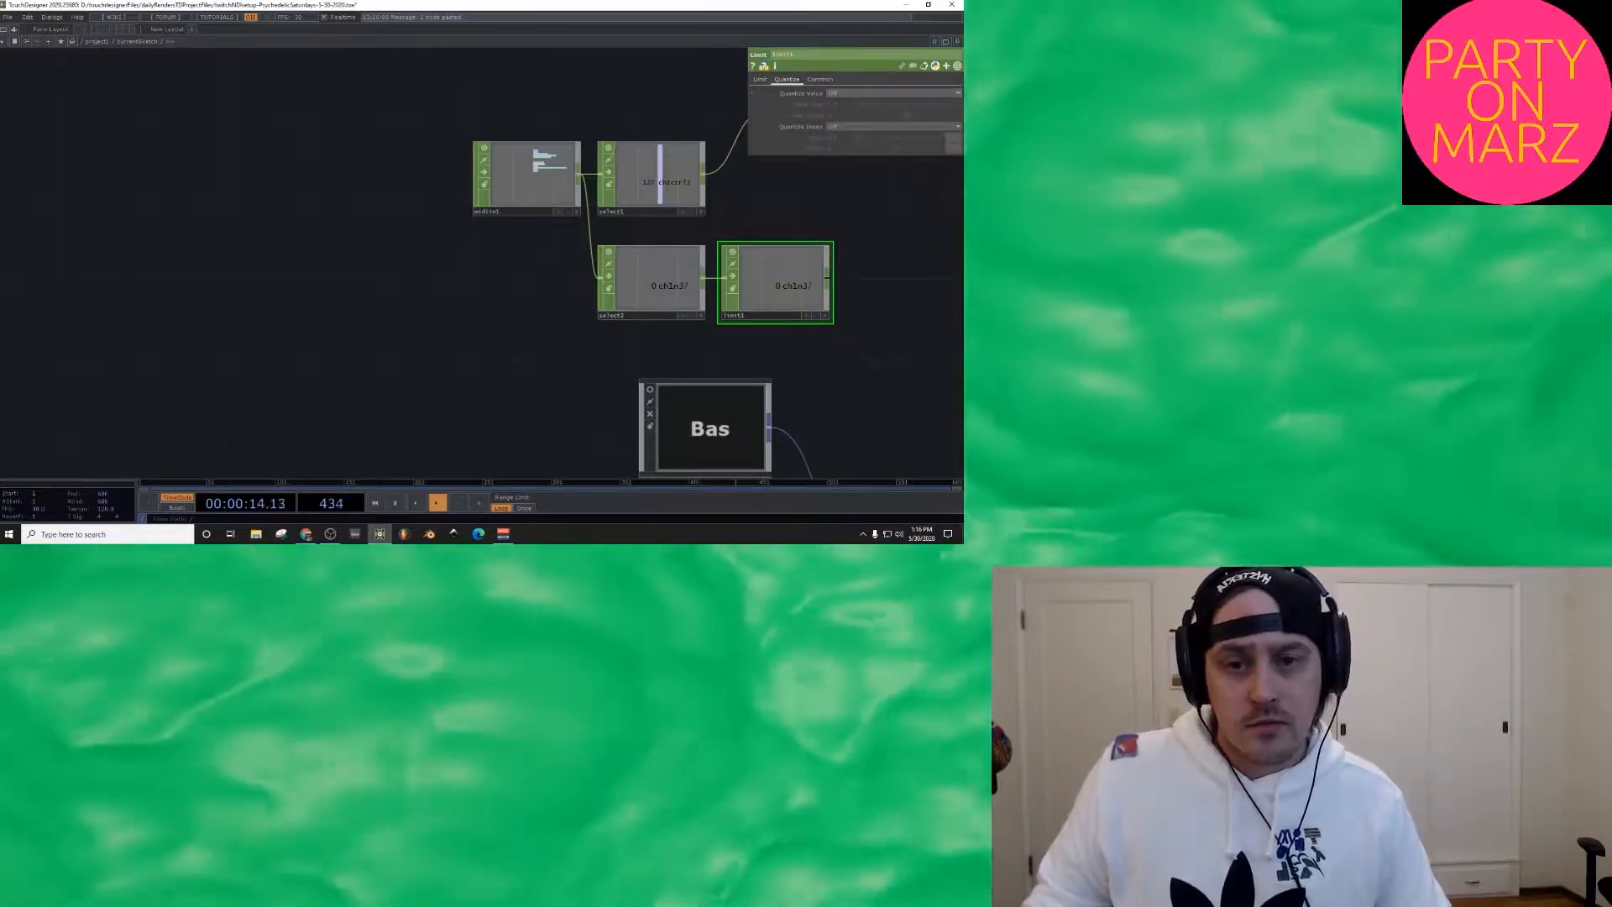
{"action": "left_click", "coordinate": [760, 79]}
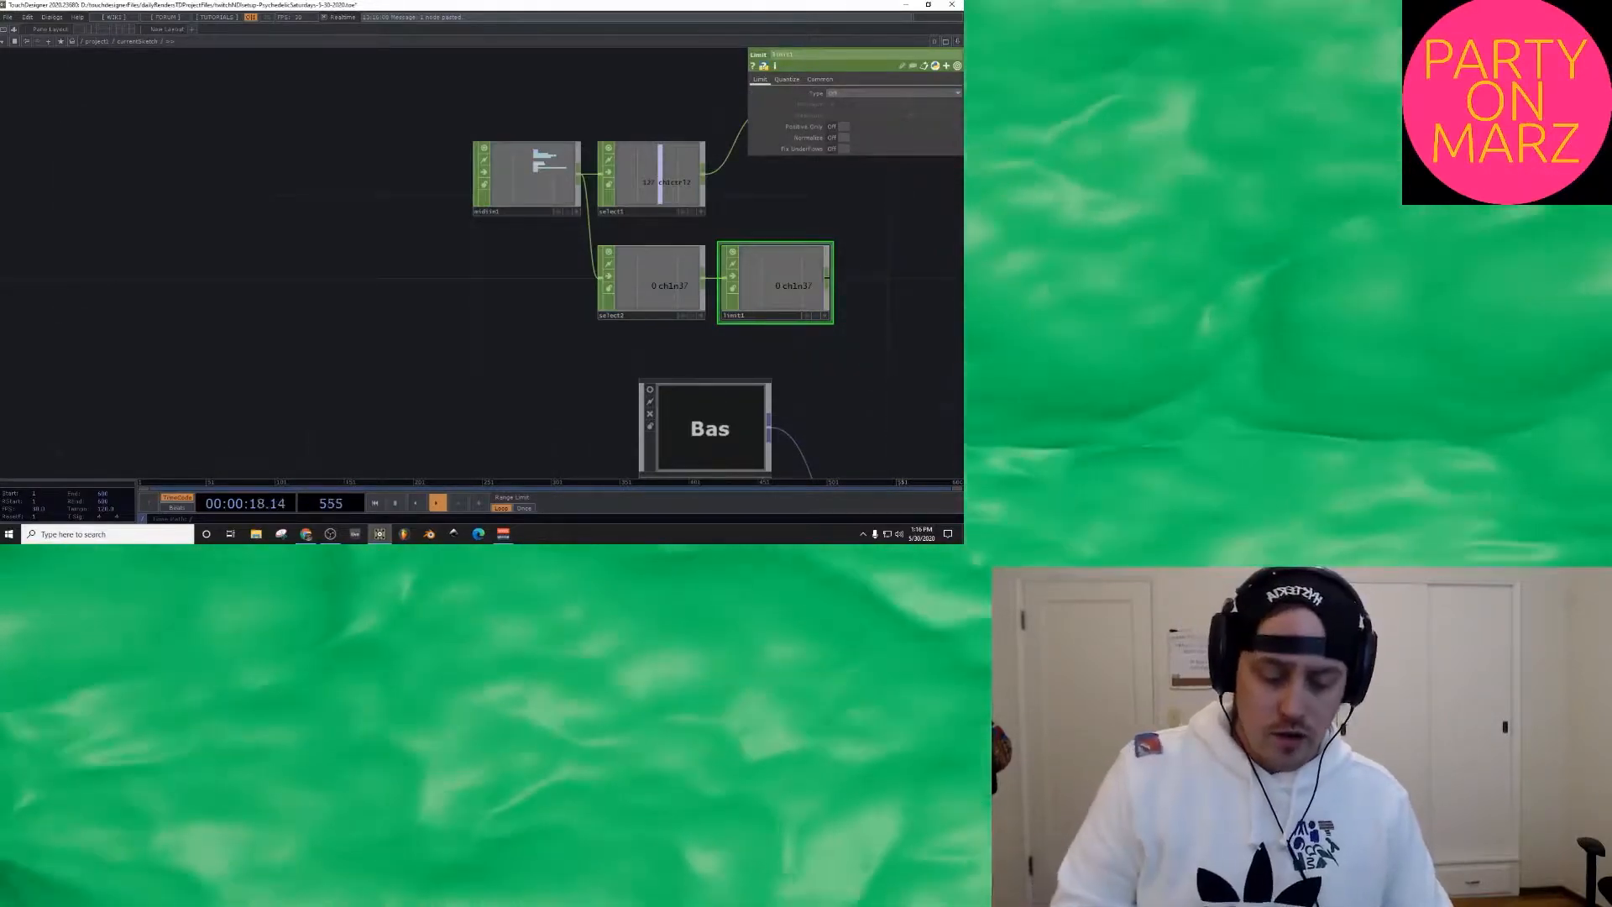
{"action": "key", "text": "Delete"}
Step: Add a Math CHOP after the second Select CHOP and set the upper limit of its From Range
{"action": "right_click", "coordinate": [703, 278]}
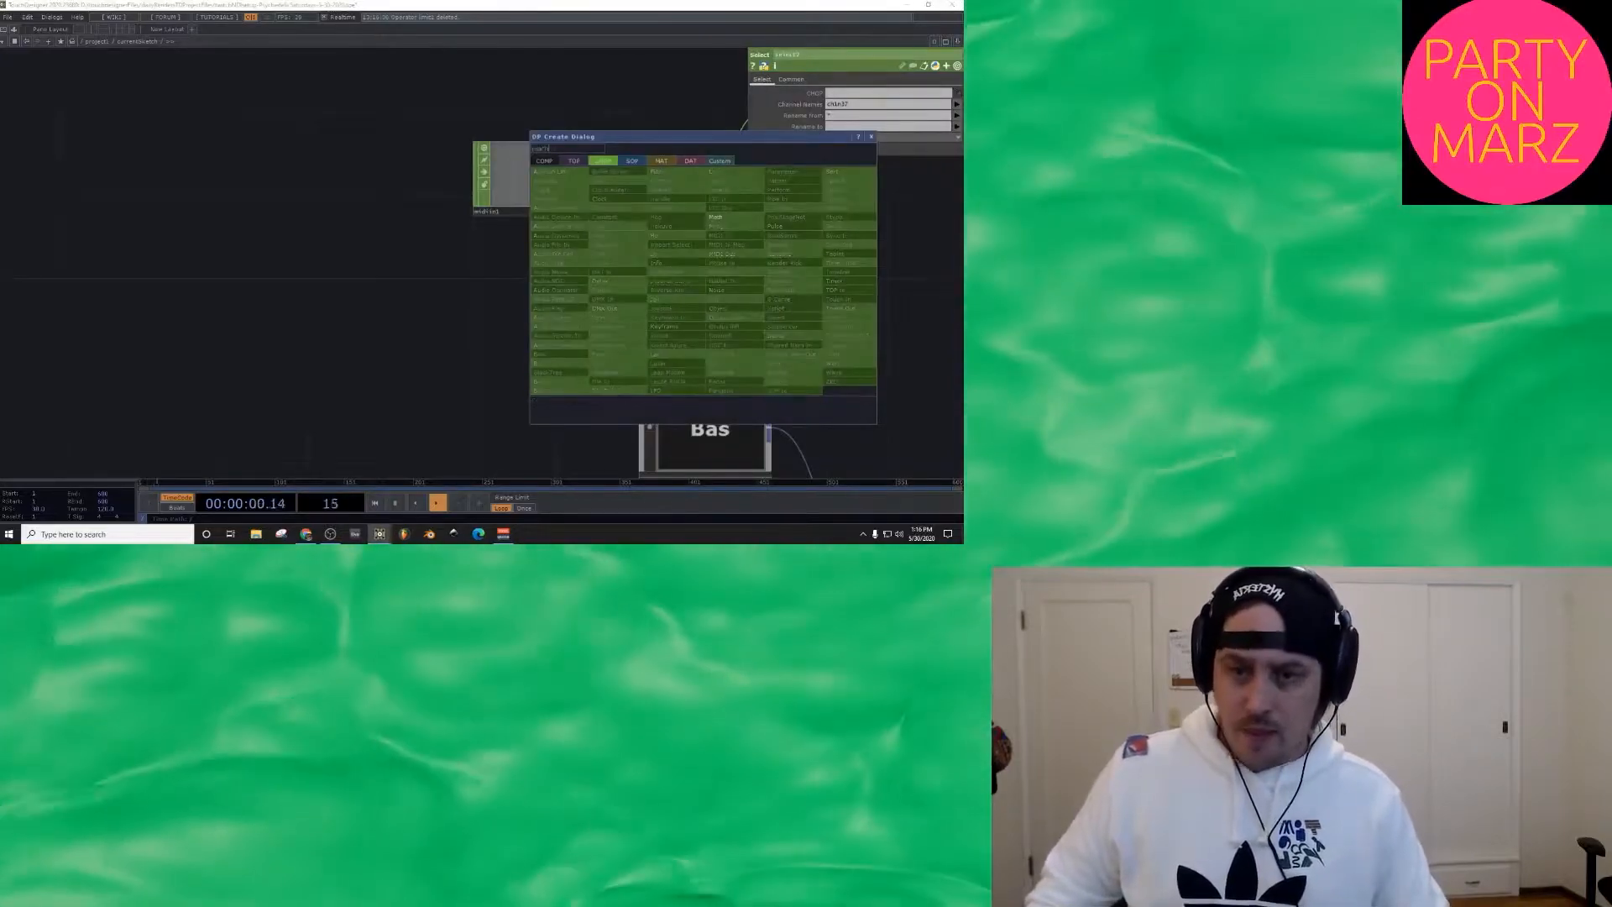
{"action": "left_click", "coordinate": [720, 219]}
{"action": "left_click", "coordinate": [740, 245]}
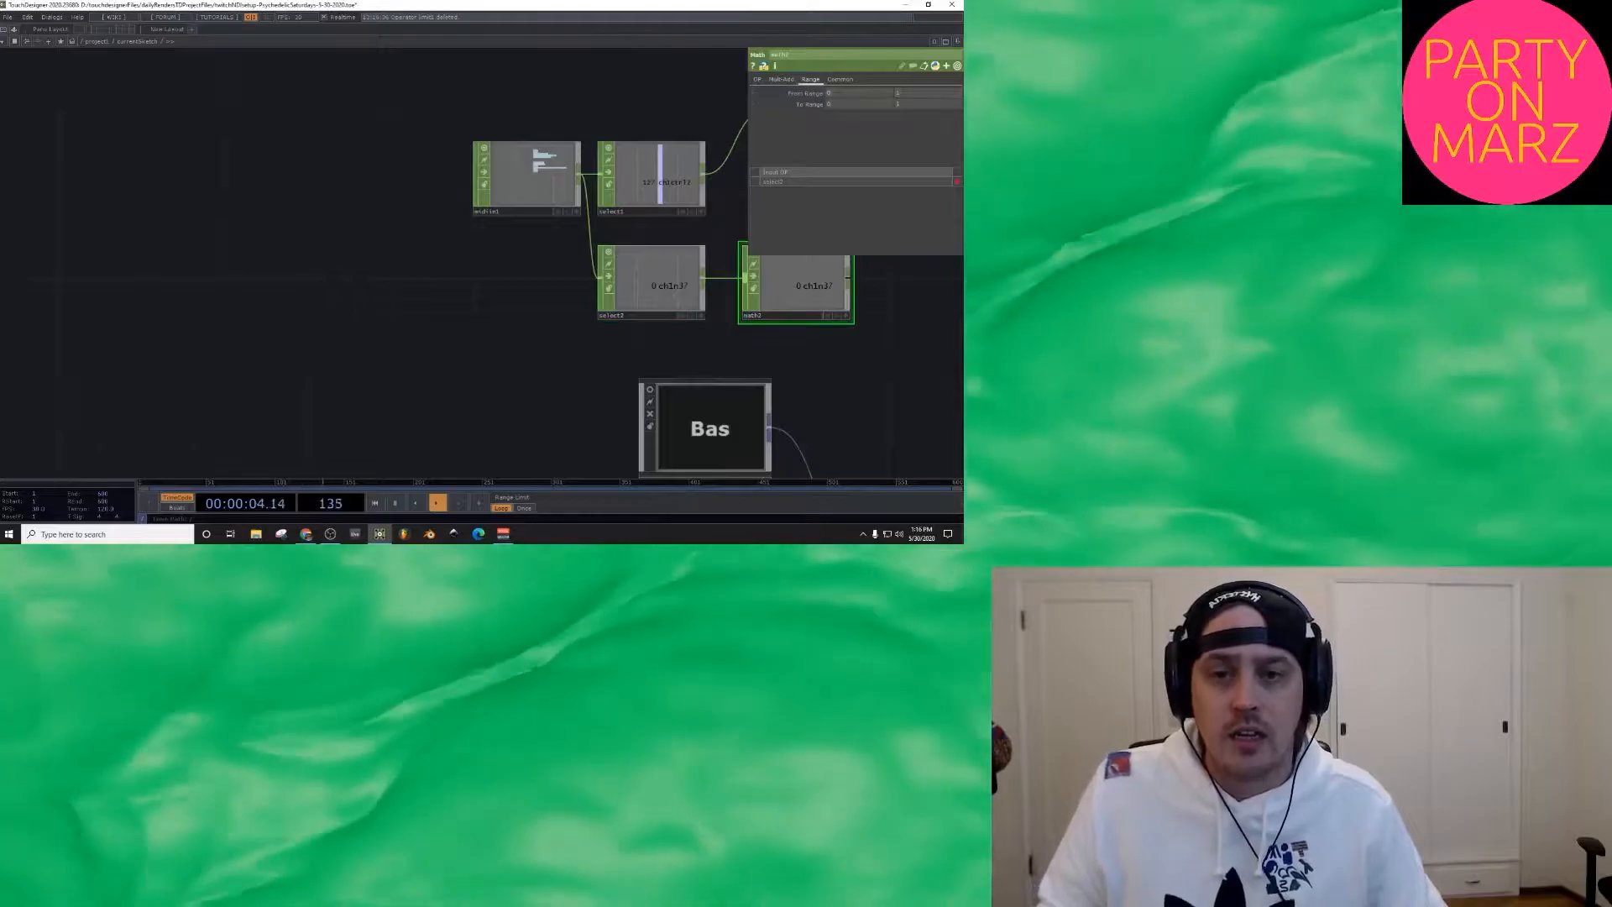
{"action": "left_click_drag", "start_coordinate": [798, 346], "coordinate": [713, 267]}
{"action": "scroll", "coordinate": [608, 218], "scroll_direction": "down", "scroll_amount": 3}
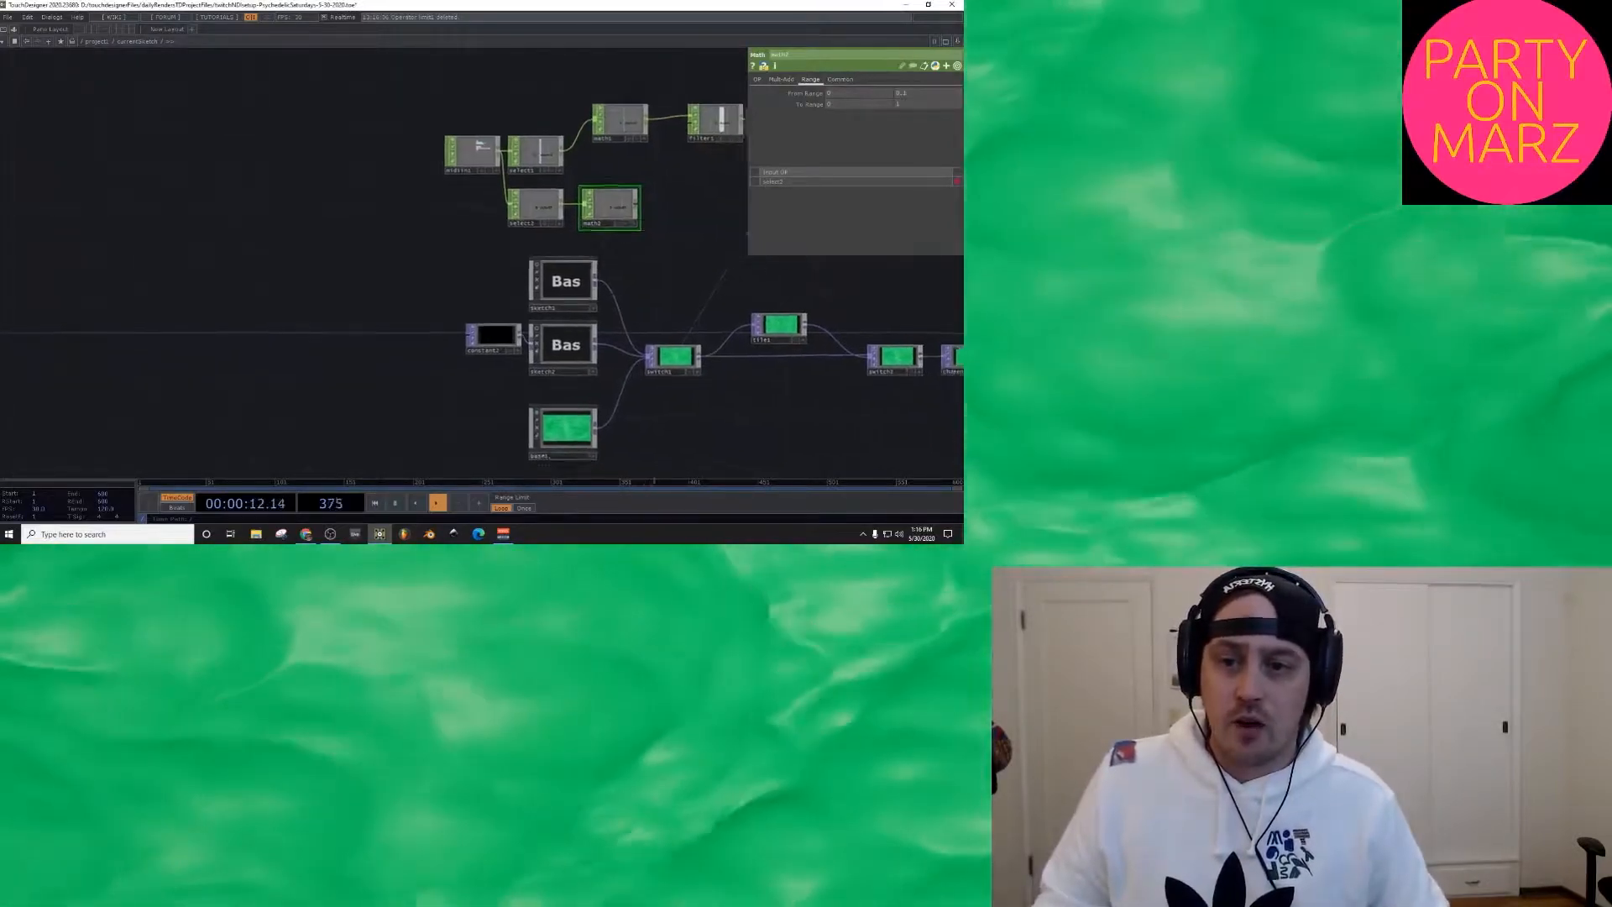
Step: Append a Null CHOP to the output of the new Math CHOP
{"action": "scroll", "coordinate": [720, 234], "scroll_direction": "up", "scroll_amount": 3}
{"action": "key", "text": "Tab"}
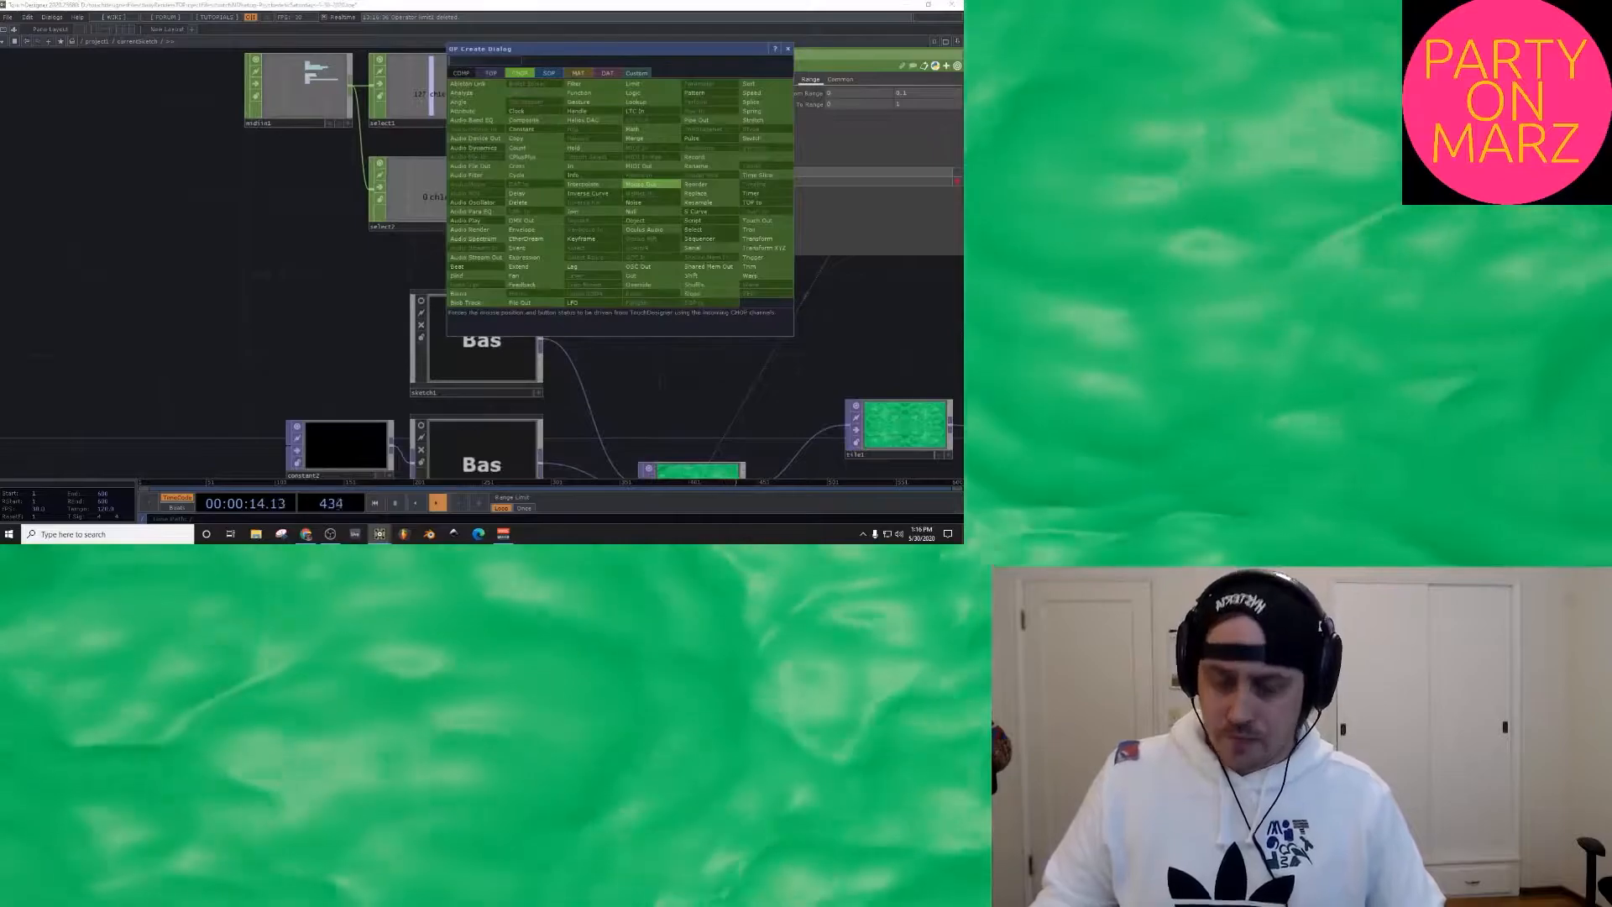
{"action": "type", "text": "nul"}
{"action": "key", "text": "Return"}
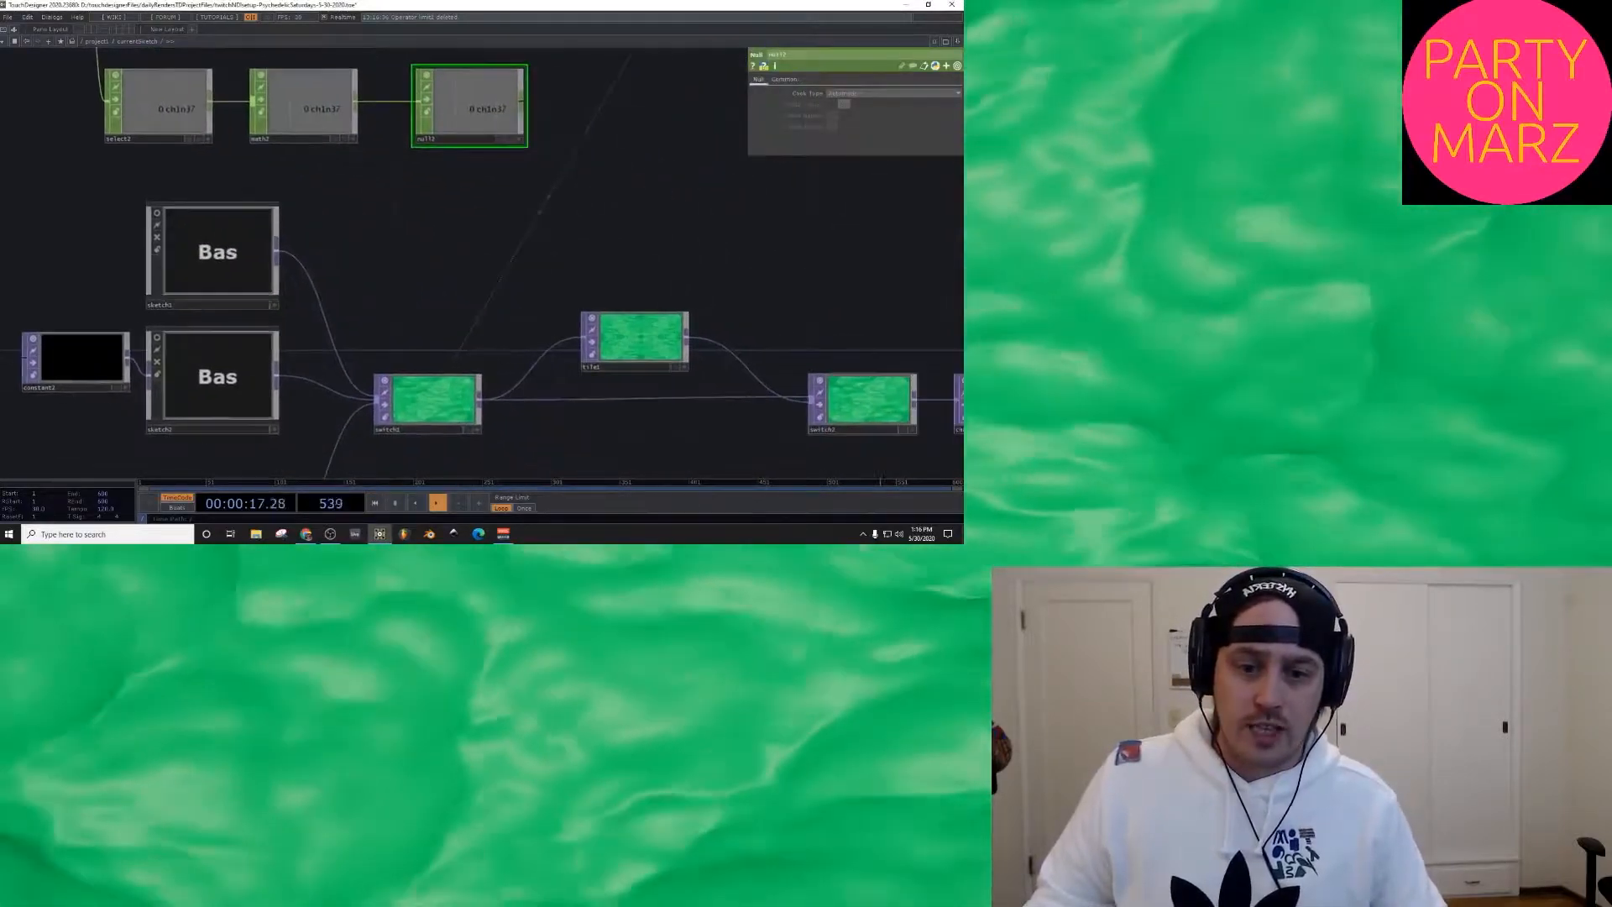
Step: Export the new Null CHOP's ch1n37 channel to the Index parameter of the second Switch TOP
{"action": "left_click", "coordinate": [862, 401]}
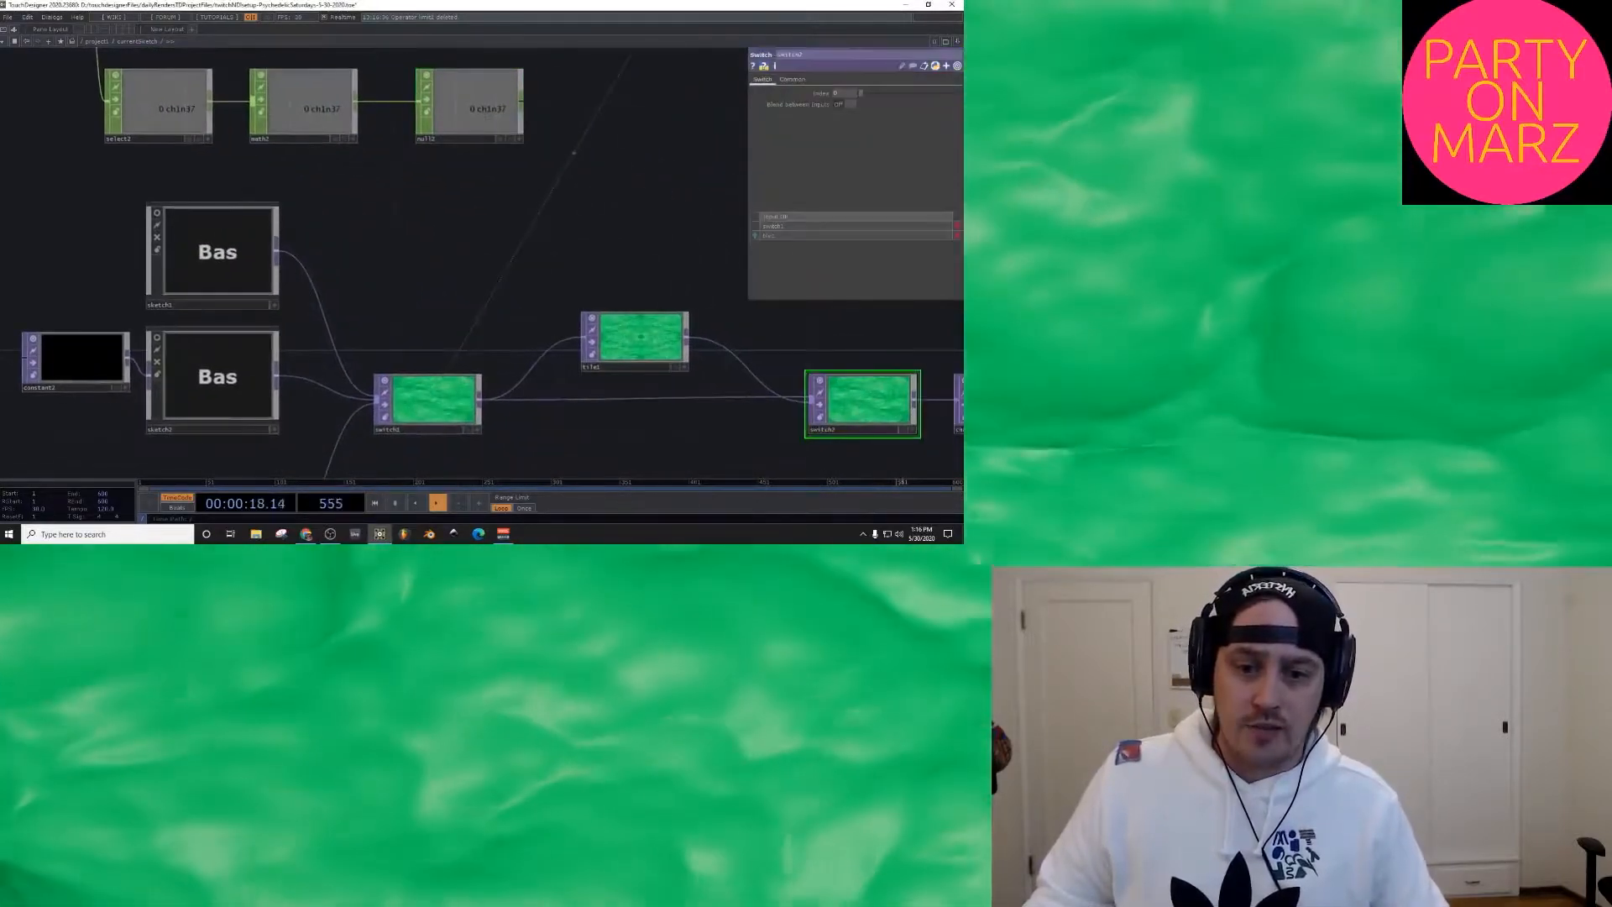
{"action": "left_click_drag", "start_coordinate": [468, 101], "coordinate": [838, 94]}
{"action": "left_click", "coordinate": [840, 92]}
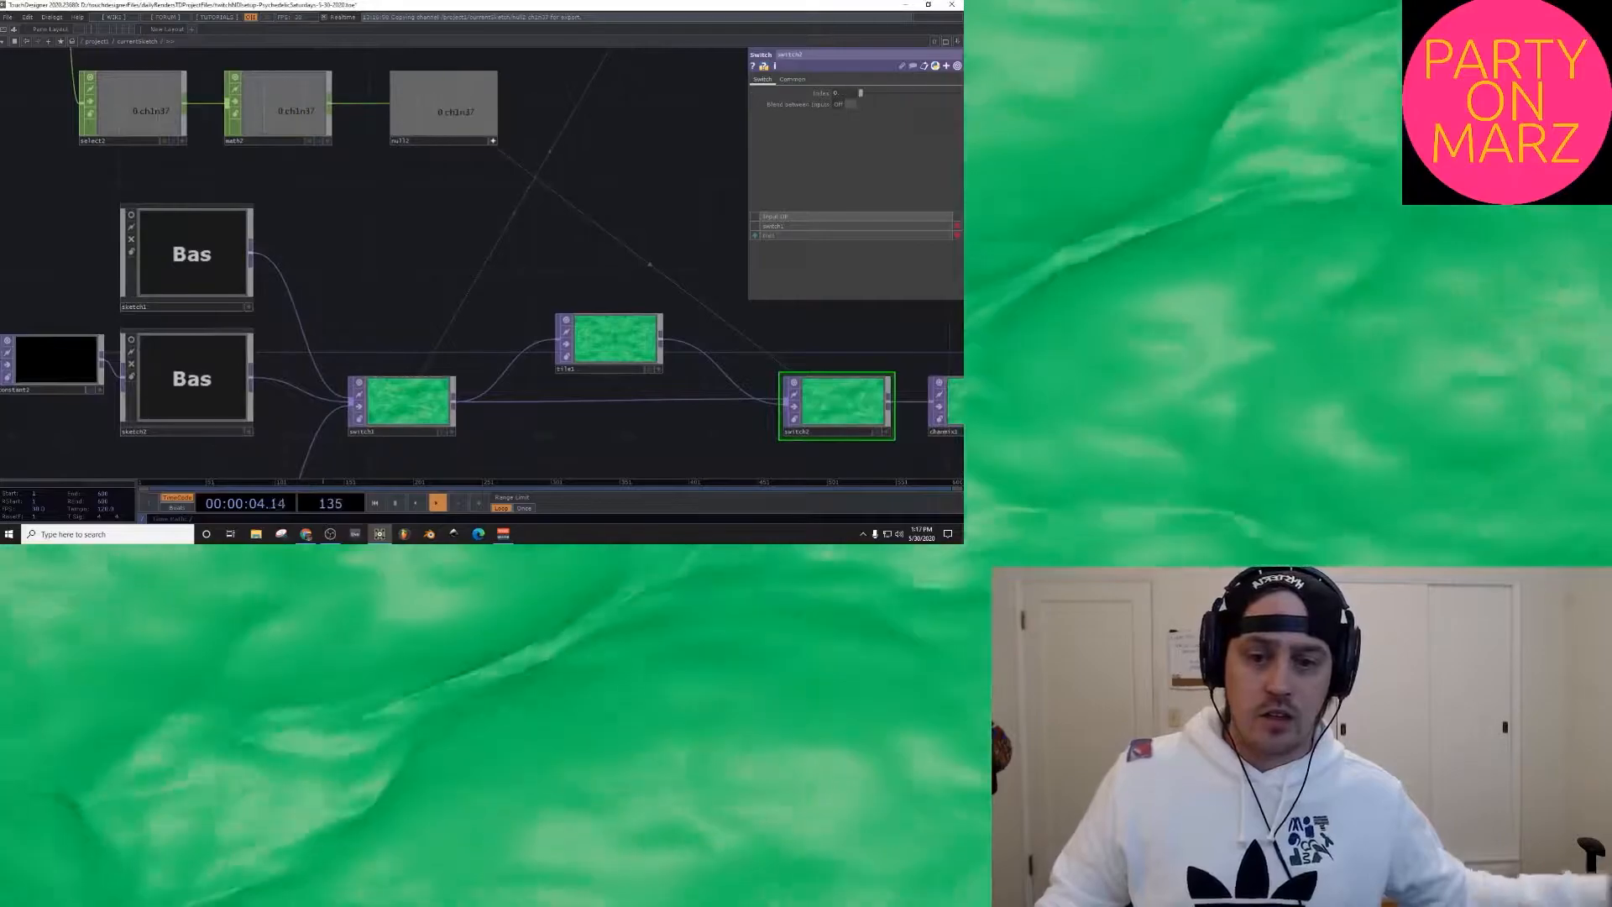
Step: Examine the path from the Null CHOPs through both Switches and the Channel Mix TOP's parameters
{"action": "left_click_drag", "start_coordinate": [588, 209], "coordinate": [368, 126]}
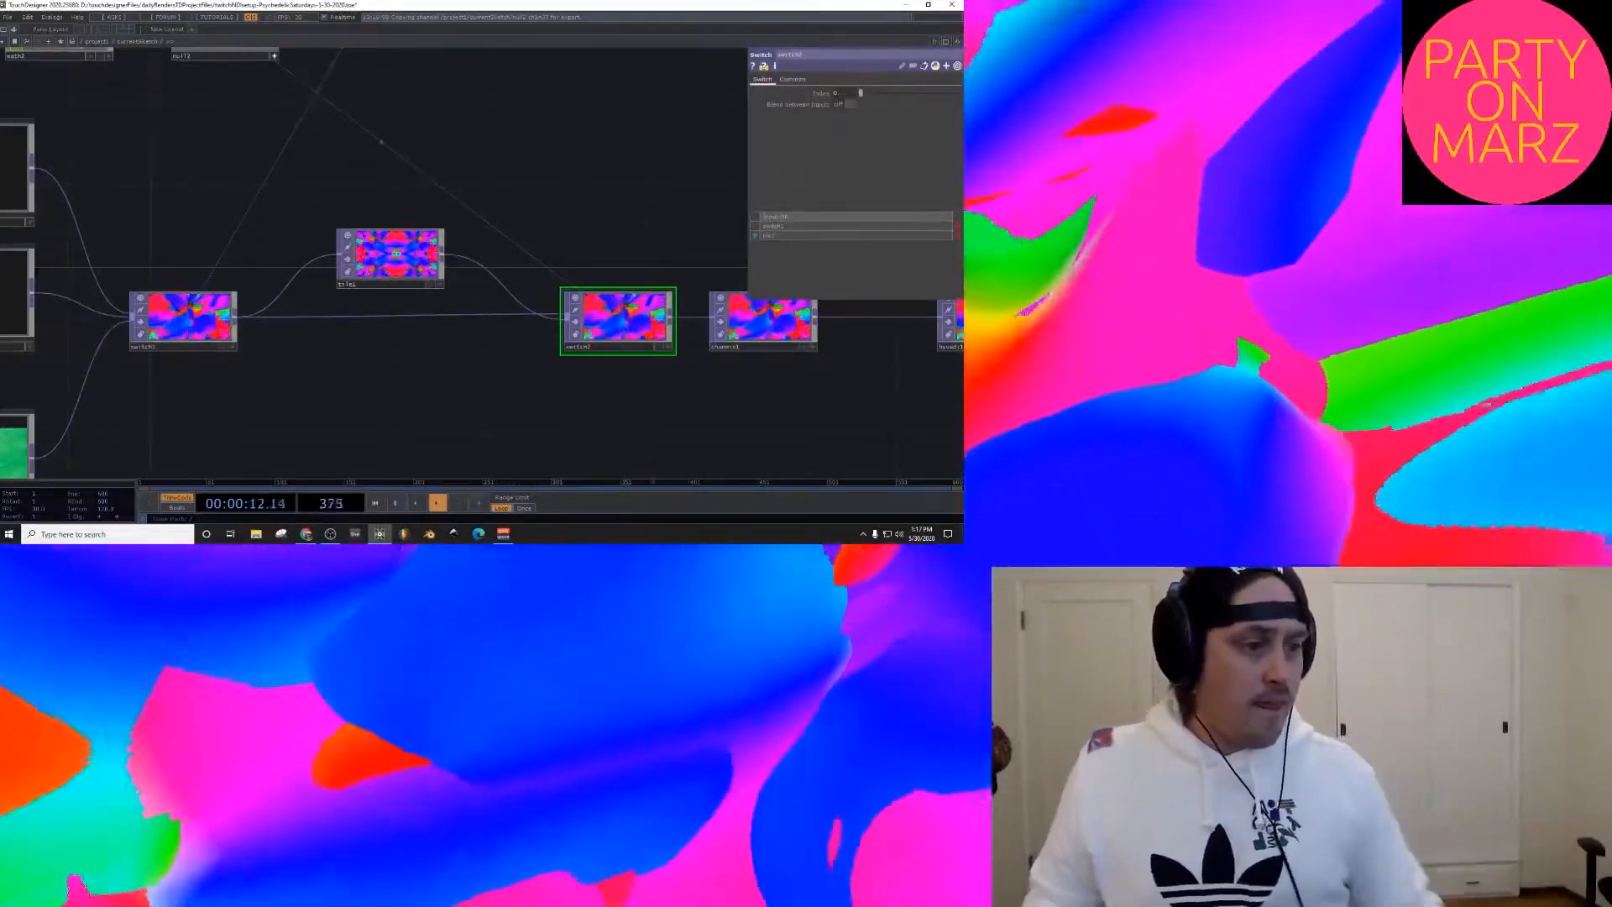
{"action": "scroll", "coordinate": [382, 231], "scroll_direction": "down", "scroll_amount": 5}
{"action": "left_click_drag", "start_coordinate": [504, 283], "coordinate": [489, 241]}
{"action": "scroll", "coordinate": [438, 245], "scroll_direction": "up", "scroll_amount": 4}
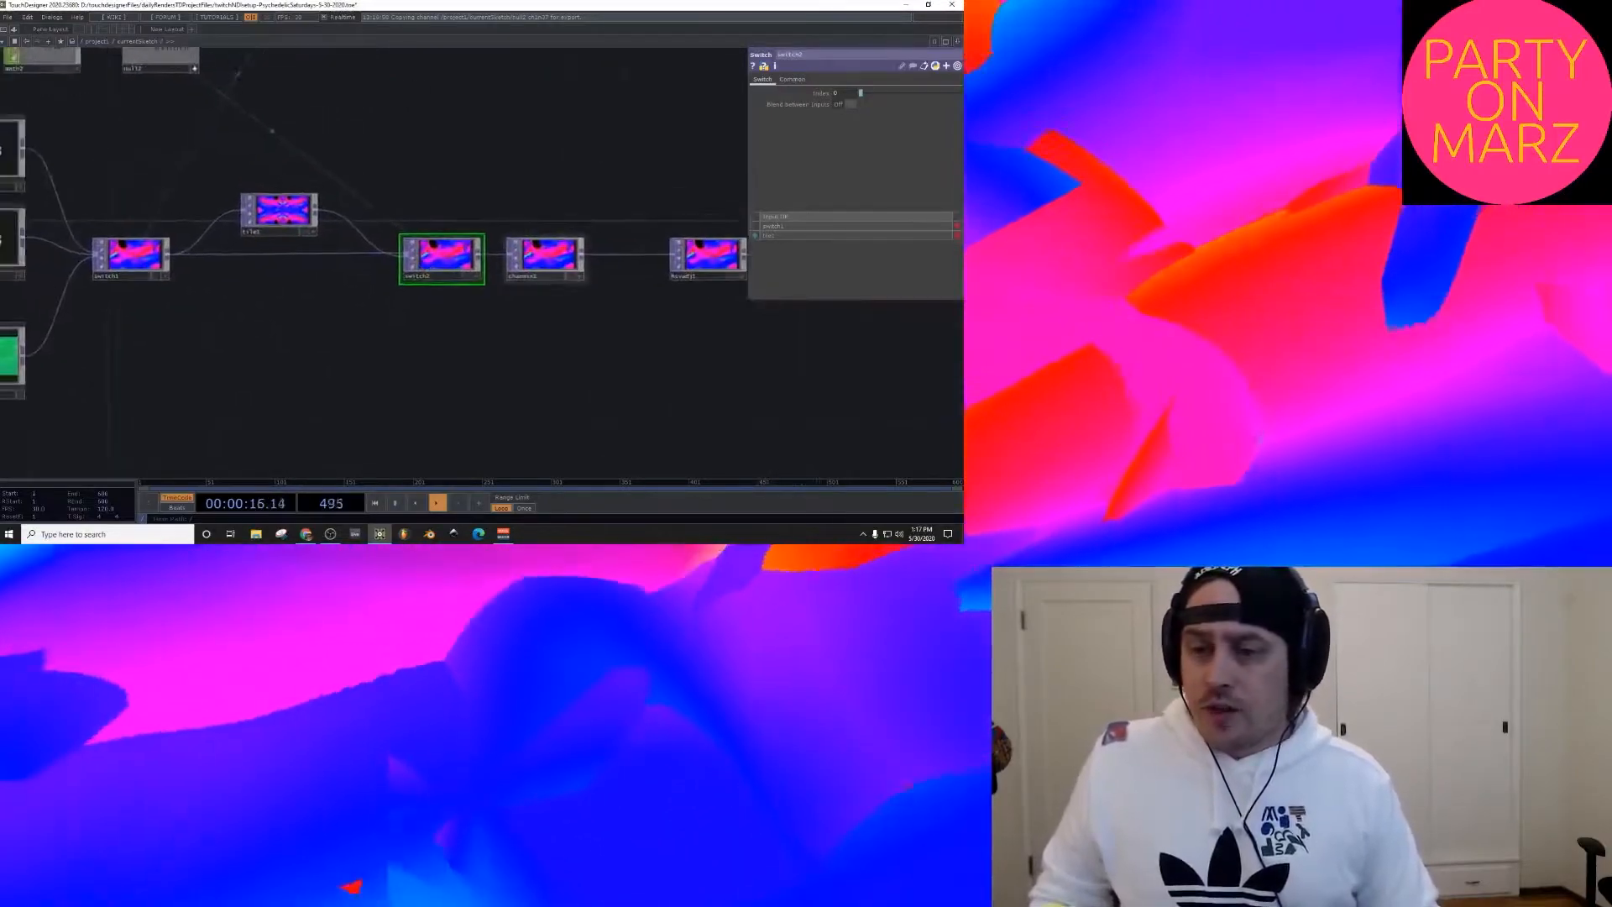
{"action": "scroll", "coordinate": [490, 242], "scroll_direction": "up", "scroll_amount": 4}
{"action": "left_click", "coordinate": [80, 187]}
{"action": "left_click_drag", "start_coordinate": [80, 186], "coordinate": [108, 186]}
{"action": "left_click_drag", "start_coordinate": [511, 222], "coordinate": [616, 279]}
{"action": "scroll", "coordinate": [470, 238], "scroll_direction": "down", "scroll_amount": 5}
{"action": "left_click", "coordinate": [550, 299]}
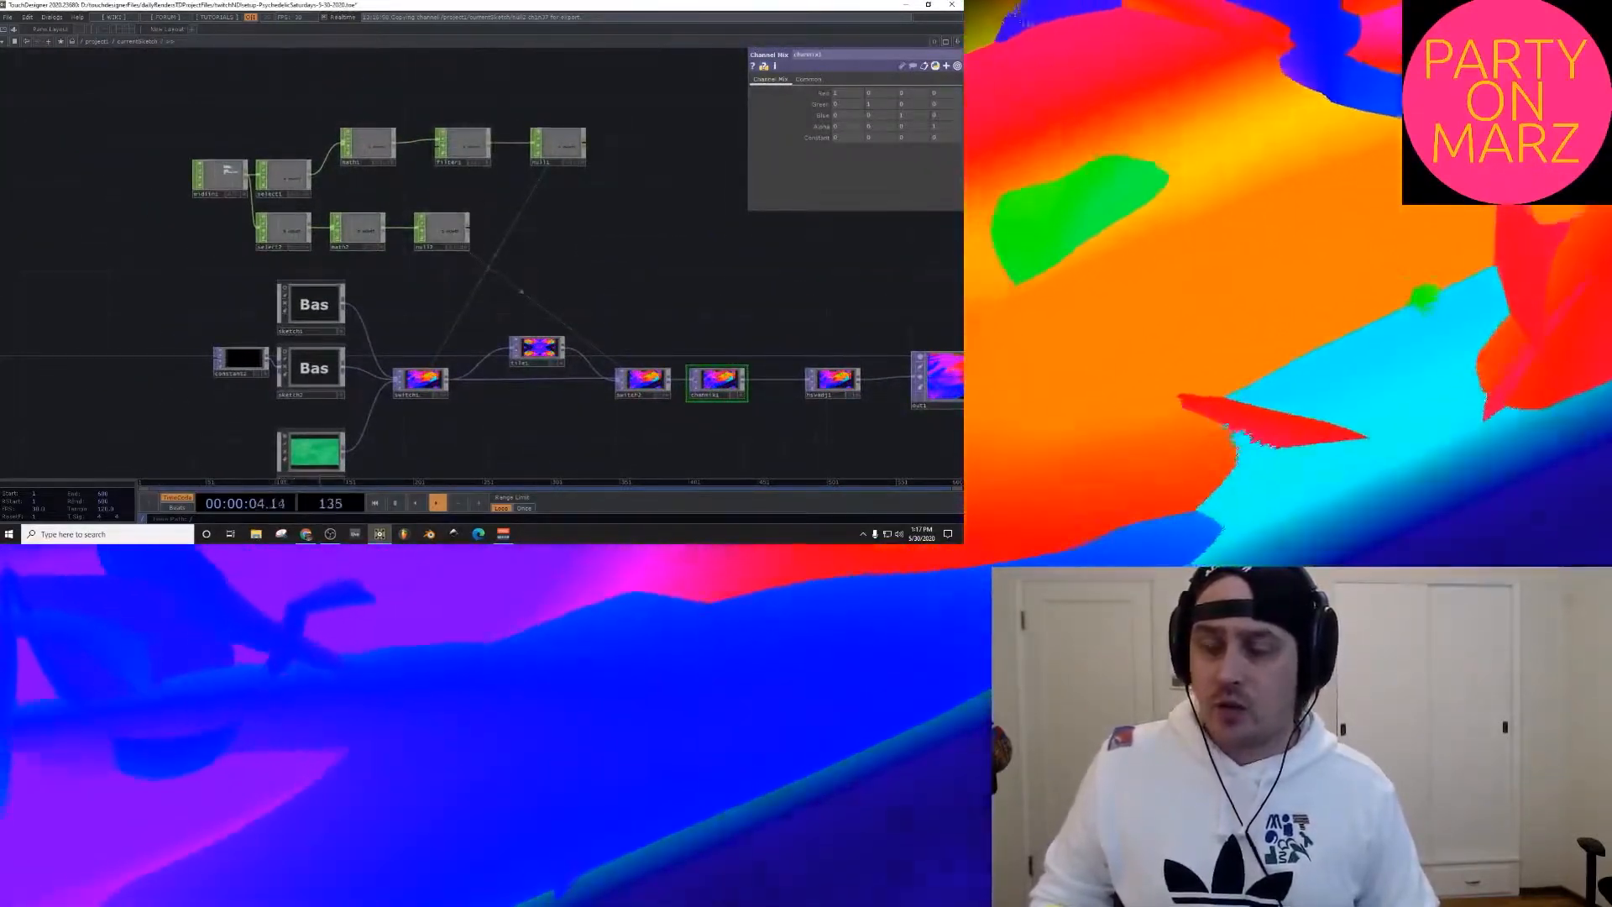
Step: Tuck the second Null, Math and Select CHOPs directly beneath the first MIDI chain to compact the layout
{"action": "left_click_drag", "start_coordinate": [554, 269], "coordinate": [754, 347]}
{"action": "left_click_drag", "start_coordinate": [643, 309], "coordinate": [758, 267]}
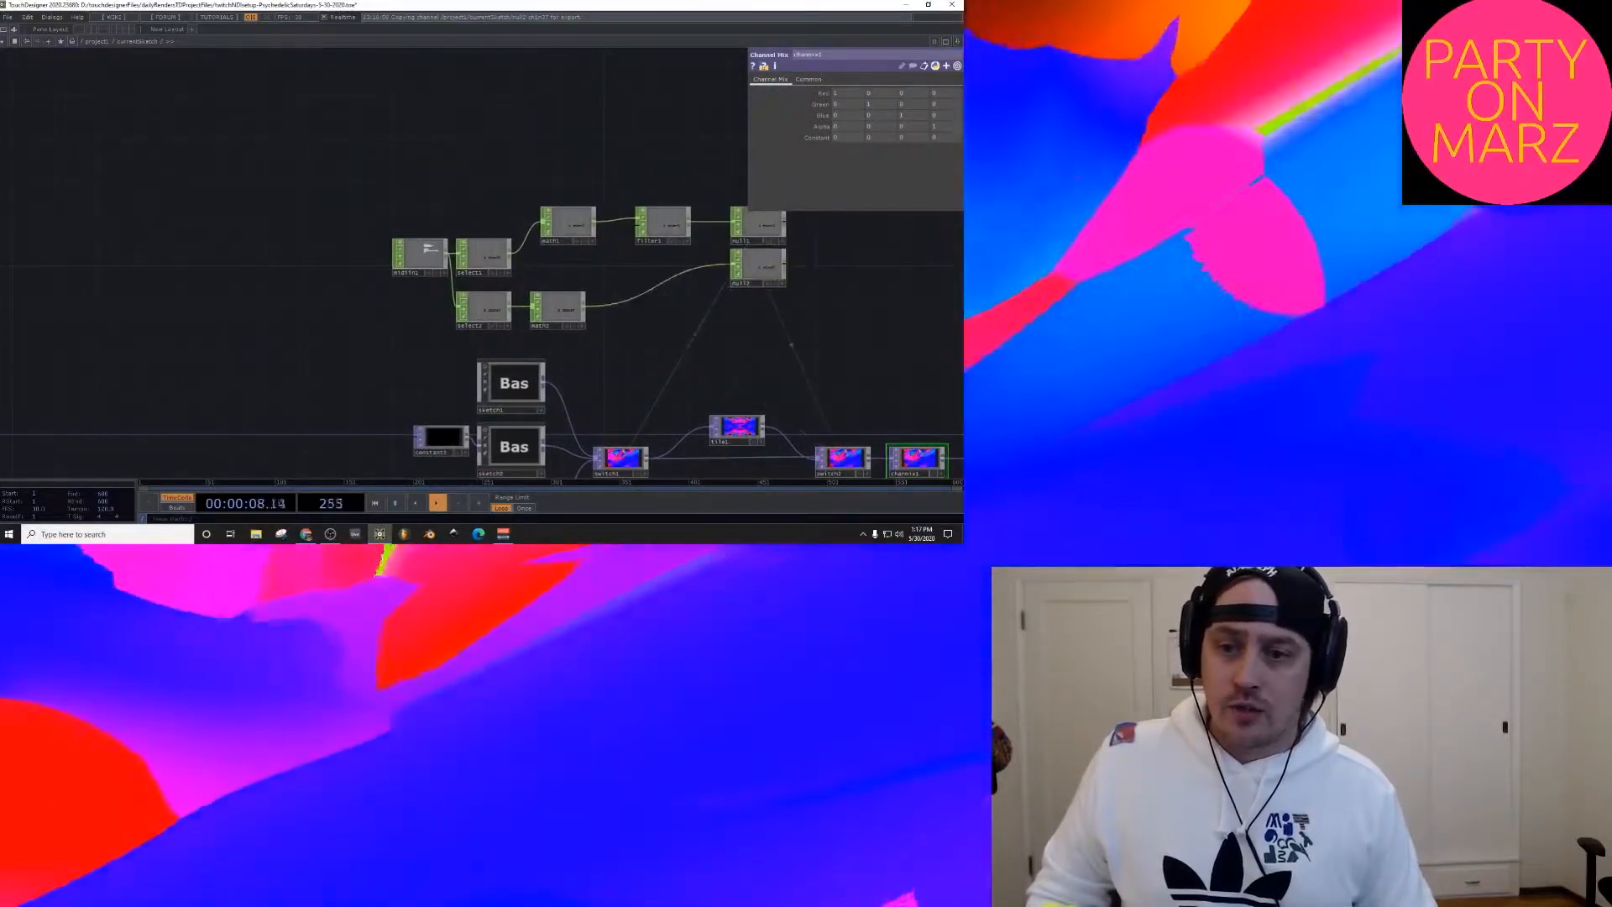
{"action": "left_click_drag", "start_coordinate": [558, 309], "coordinate": [663, 277]}
{"action": "left_click_drag", "start_coordinate": [483, 309], "coordinate": [578, 267]}
Step: Collapse the MIDI In, Select, Math and Filter CHOPs into a Base COMP, place it beside the Nulls and name it midiStuff
{"action": "left_click_drag", "start_coordinate": [666, 317], "coordinate": [330, 183]}
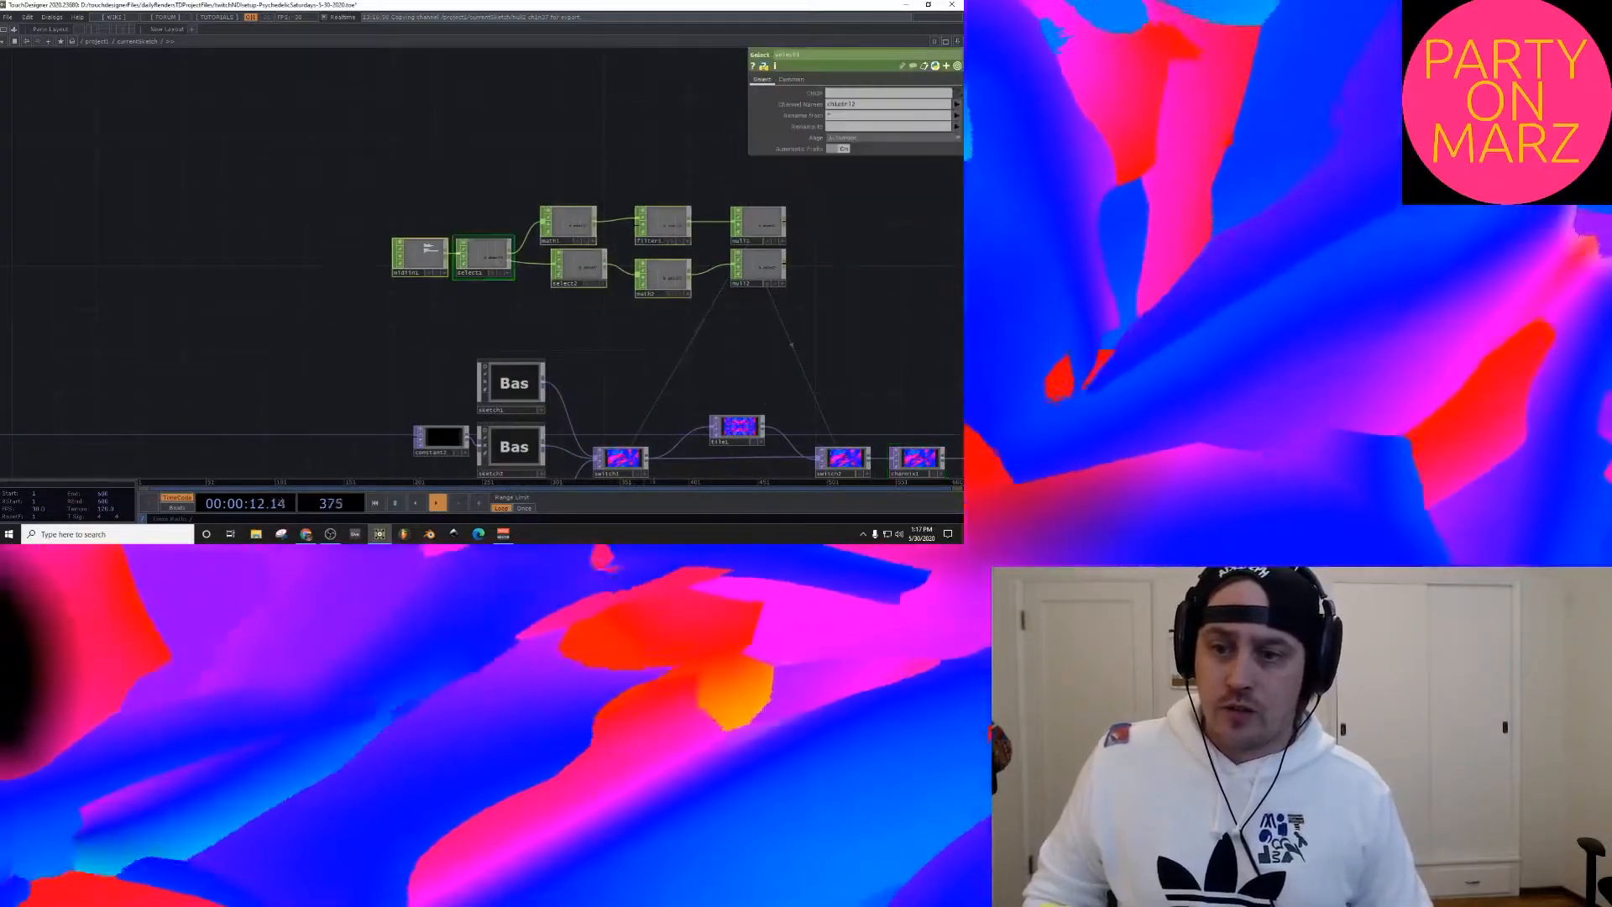
{"action": "right_click", "coordinate": [555, 75]}
{"action": "left_click", "coordinate": [583, 315]}
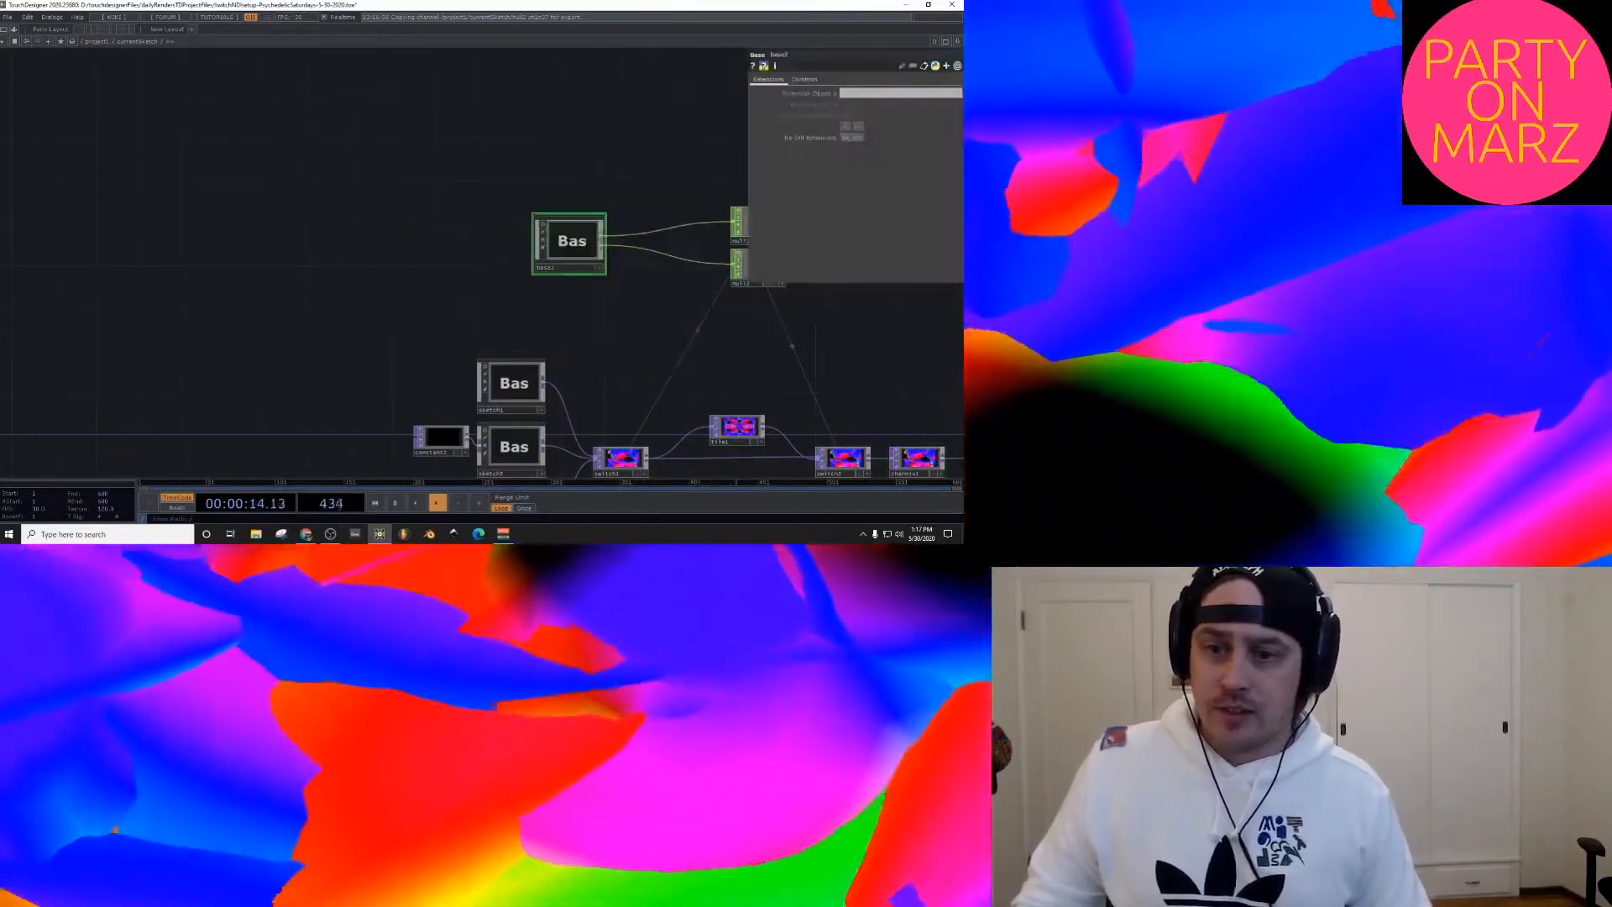
{"action": "left_click_drag", "start_coordinate": [565, 243], "coordinate": [680, 246]}
{"action": "type", "text": "midiStuff"}
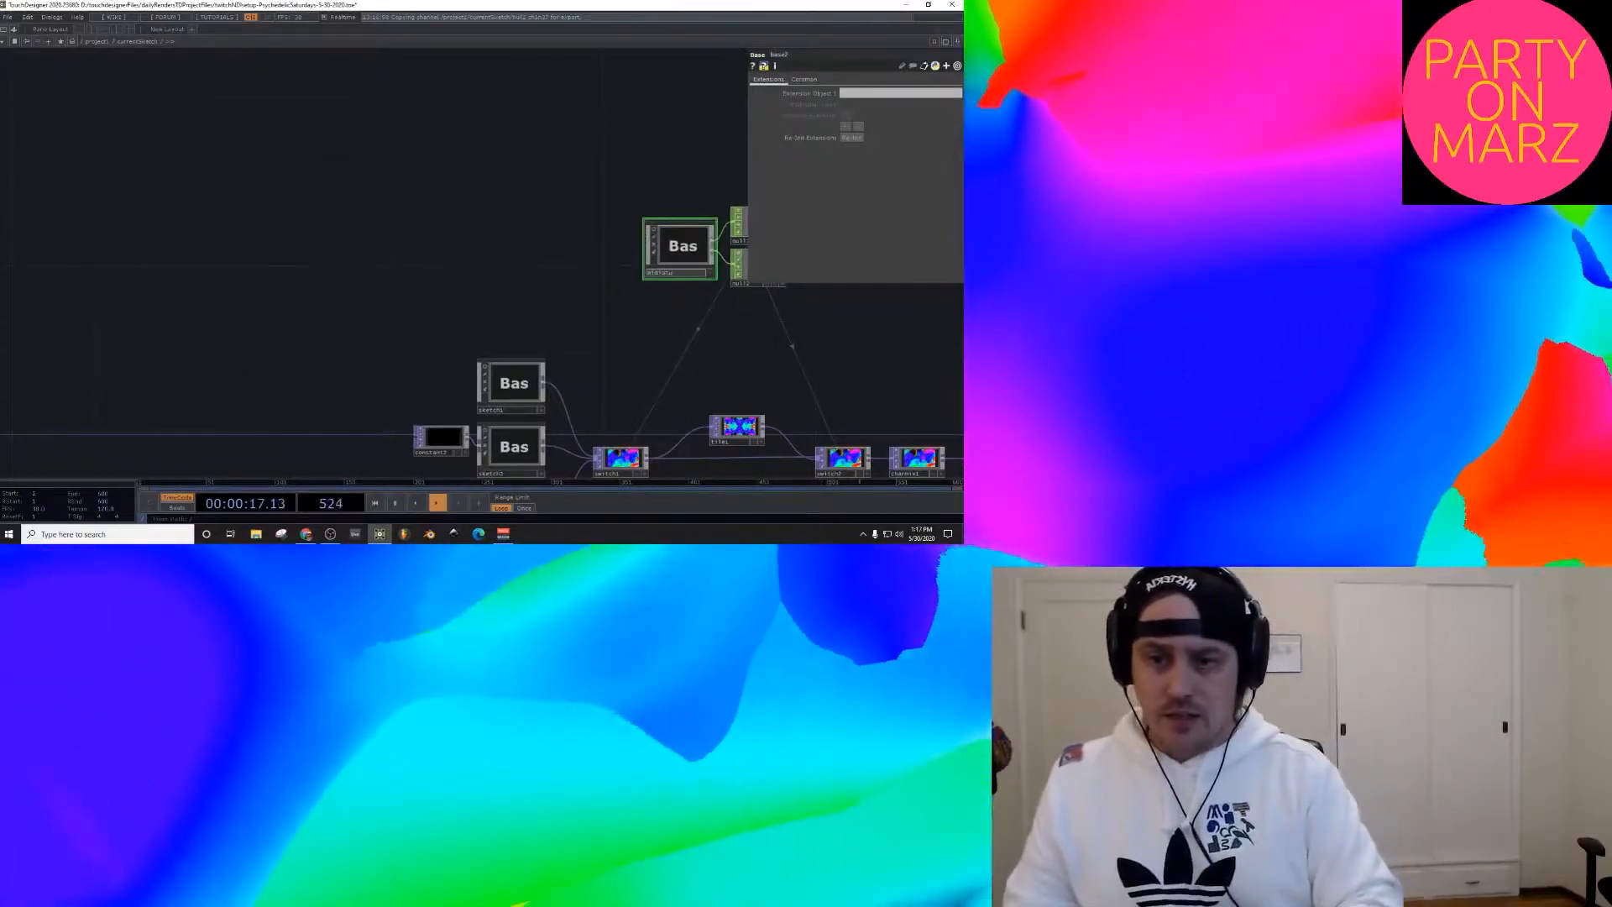
{"action": "key", "text": "Return"}
Step: Tidy the midiStuff Base and the two stacked Null CHOPs above the sketches, and save the project
{"action": "left_click_drag", "start_coordinate": [621, 328], "coordinate": [339, 366]}
{"action": "left_click_drag", "start_coordinate": [480, 263], "coordinate": [480, 221]}
{"action": "left_click_drag", "start_coordinate": [480, 305], "coordinate": [655, 273]}
{"action": "left_click_drag", "start_coordinate": [594, 178], "coordinate": [604, 221]}
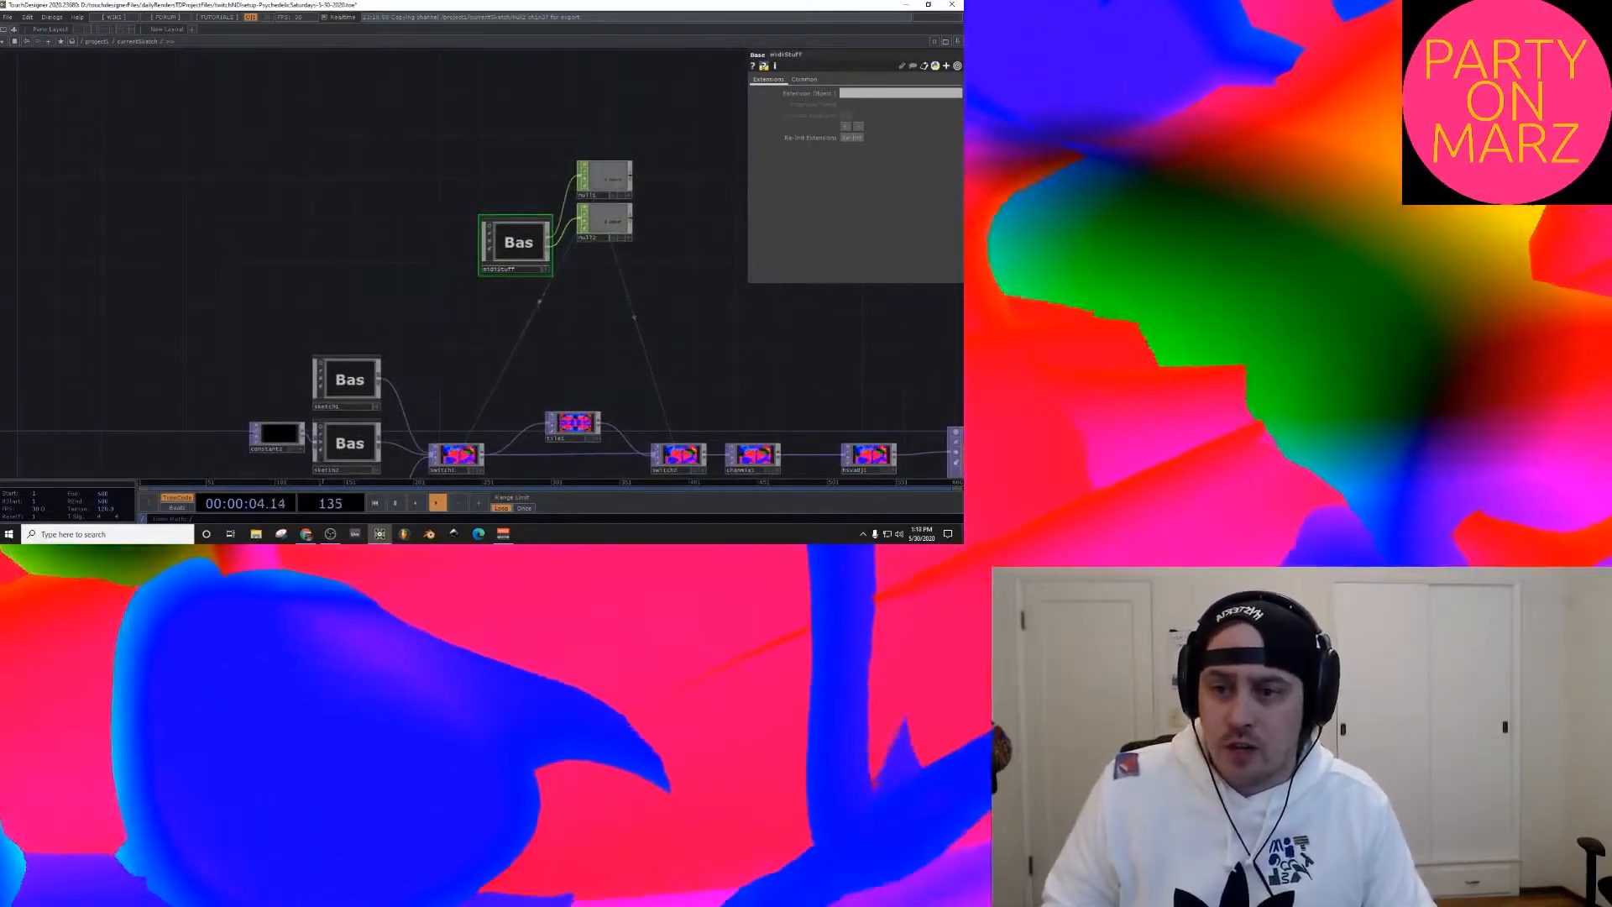
{"action": "left_click_drag", "start_coordinate": [655, 335], "coordinate": [663, 313]}
{"action": "key", "text": "ctrl+s"}
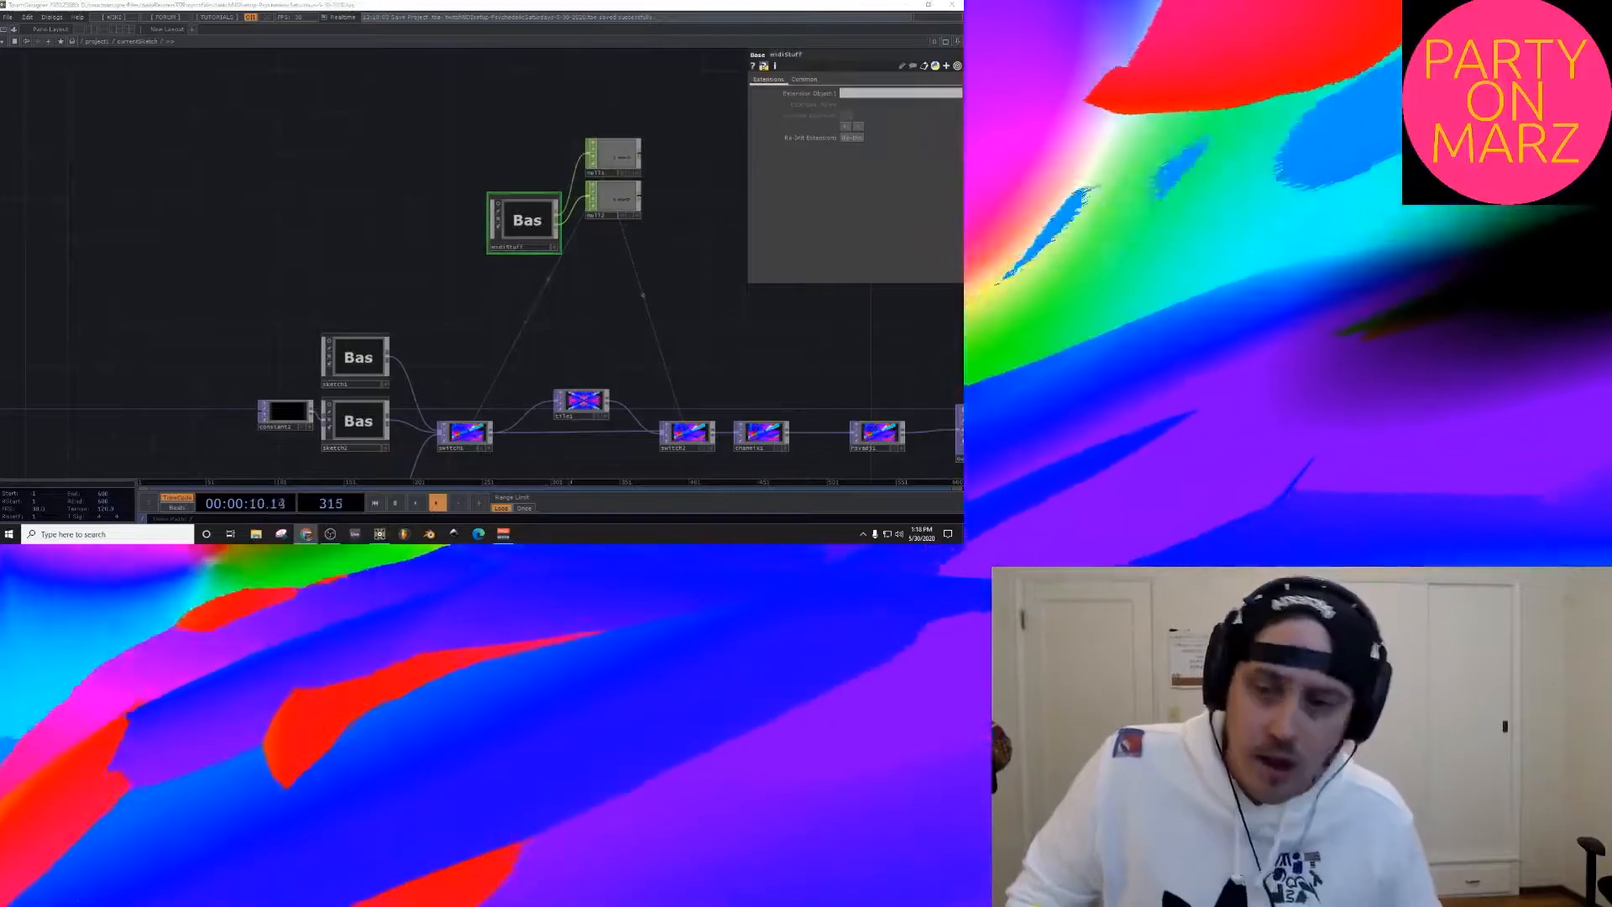
Step: Inside the midiStuff Base, align the second Select CHOP under the first and place a duplicate of it below
{"action": "scroll", "coordinate": [522, 217], "scroll_direction": "up", "scroll_amount": 5}
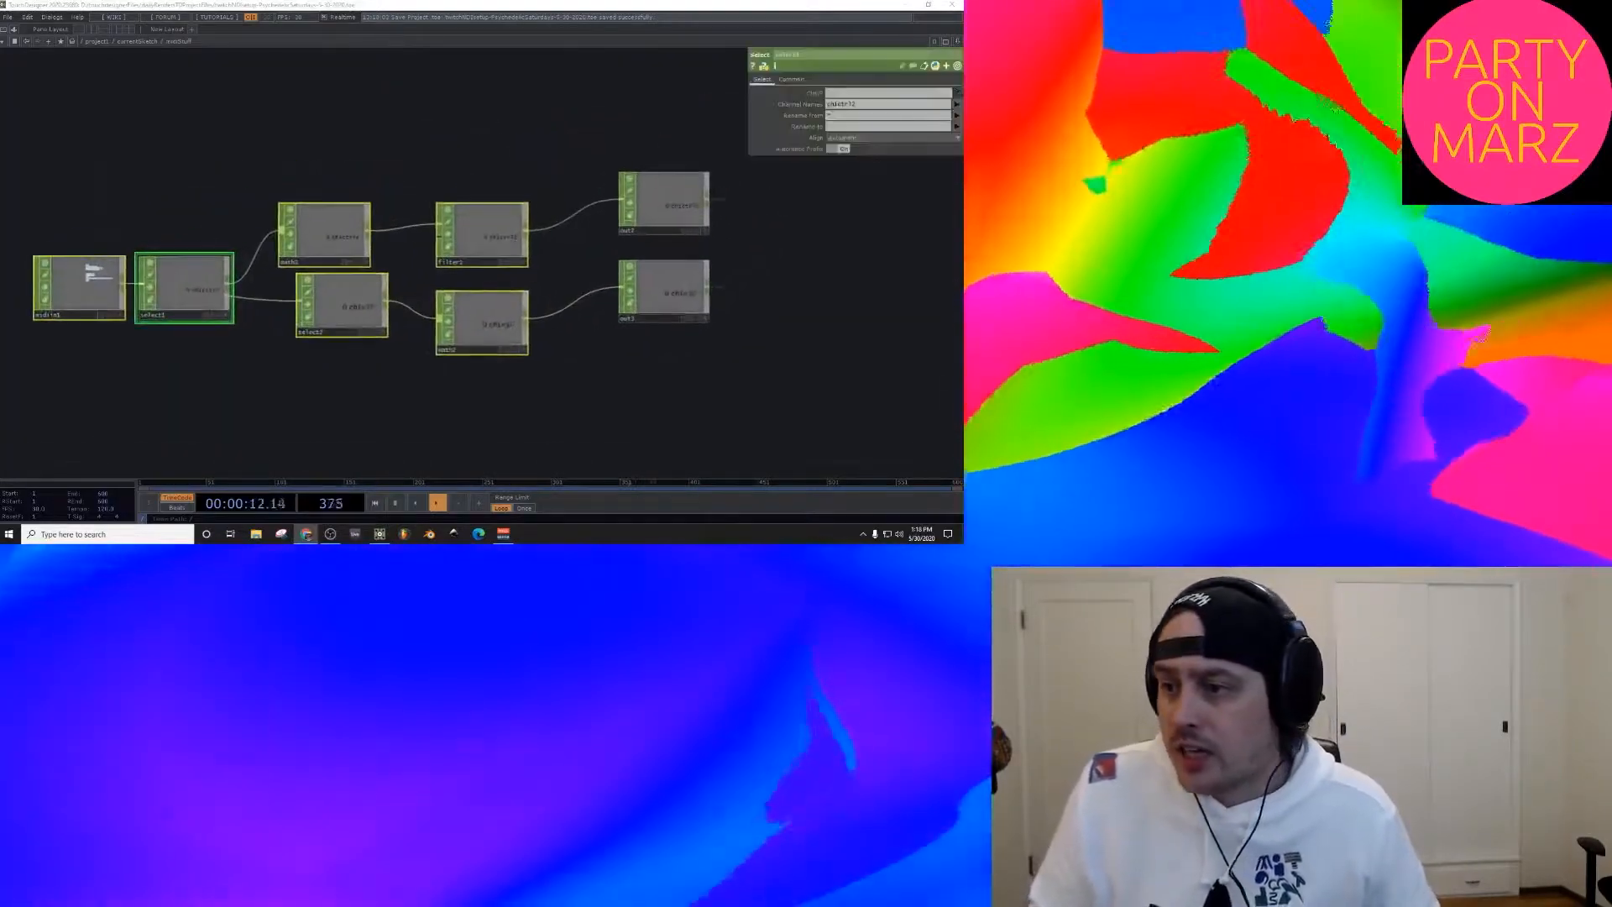
{"action": "left_click_drag", "start_coordinate": [420, 395], "coordinate": [509, 280]}
{"action": "left_click_drag", "start_coordinate": [430, 183], "coordinate": [273, 252]}
{"action": "left_click_drag", "start_coordinate": [402, 352], "coordinate": [466, 274]}
{"action": "key", "text": "ctrl+c"}
{"action": "key", "text": "ctrl+v"}
{"action": "left_click_drag", "start_coordinate": [240, 97], "coordinate": [277, 204]}
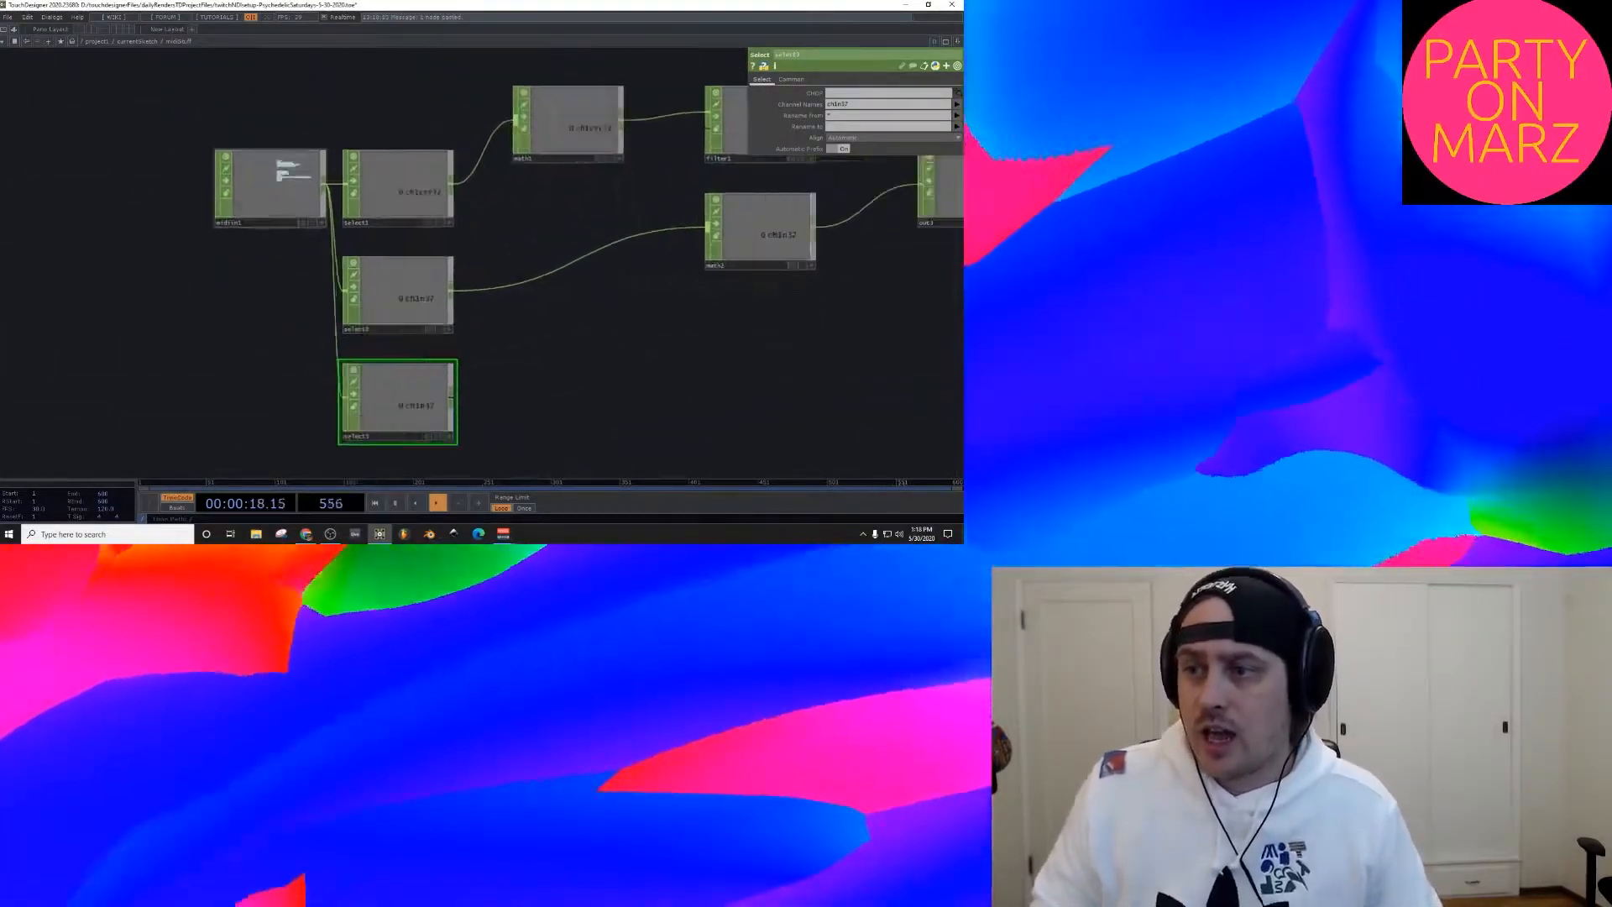
Step: Set the third Select CHOP's channel name to ch1ctrl13, as listed in the MIDI In CHOP
{"action": "scroll", "coordinate": [277, 203], "scroll_direction": "up", "scroll_amount": 5}
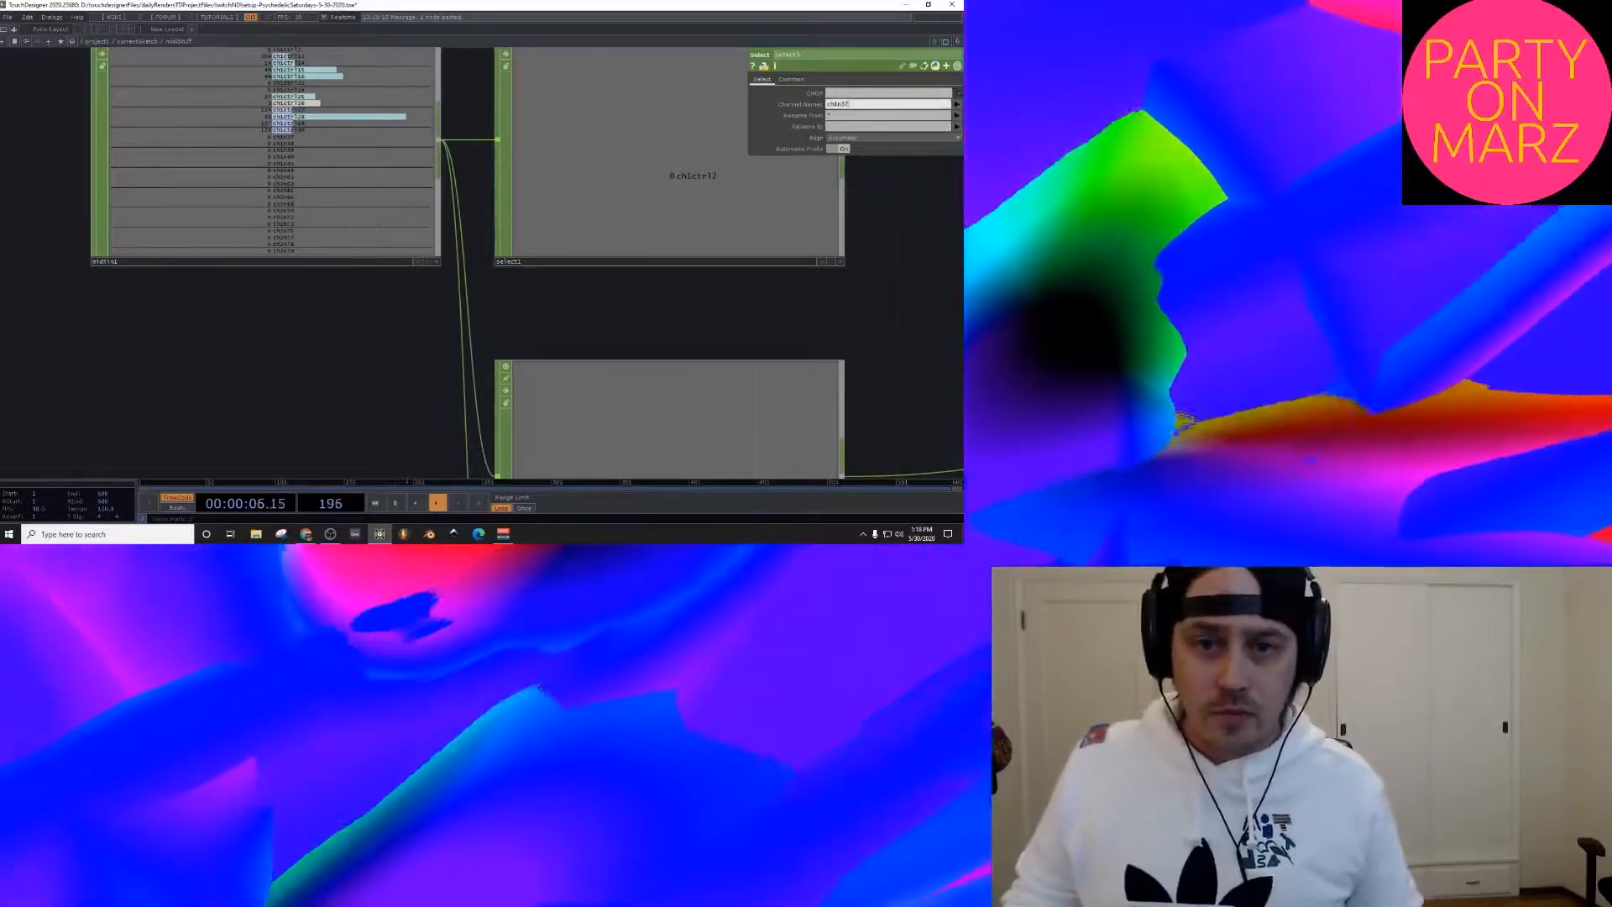
{"action": "left_click", "coordinate": [871, 104]}
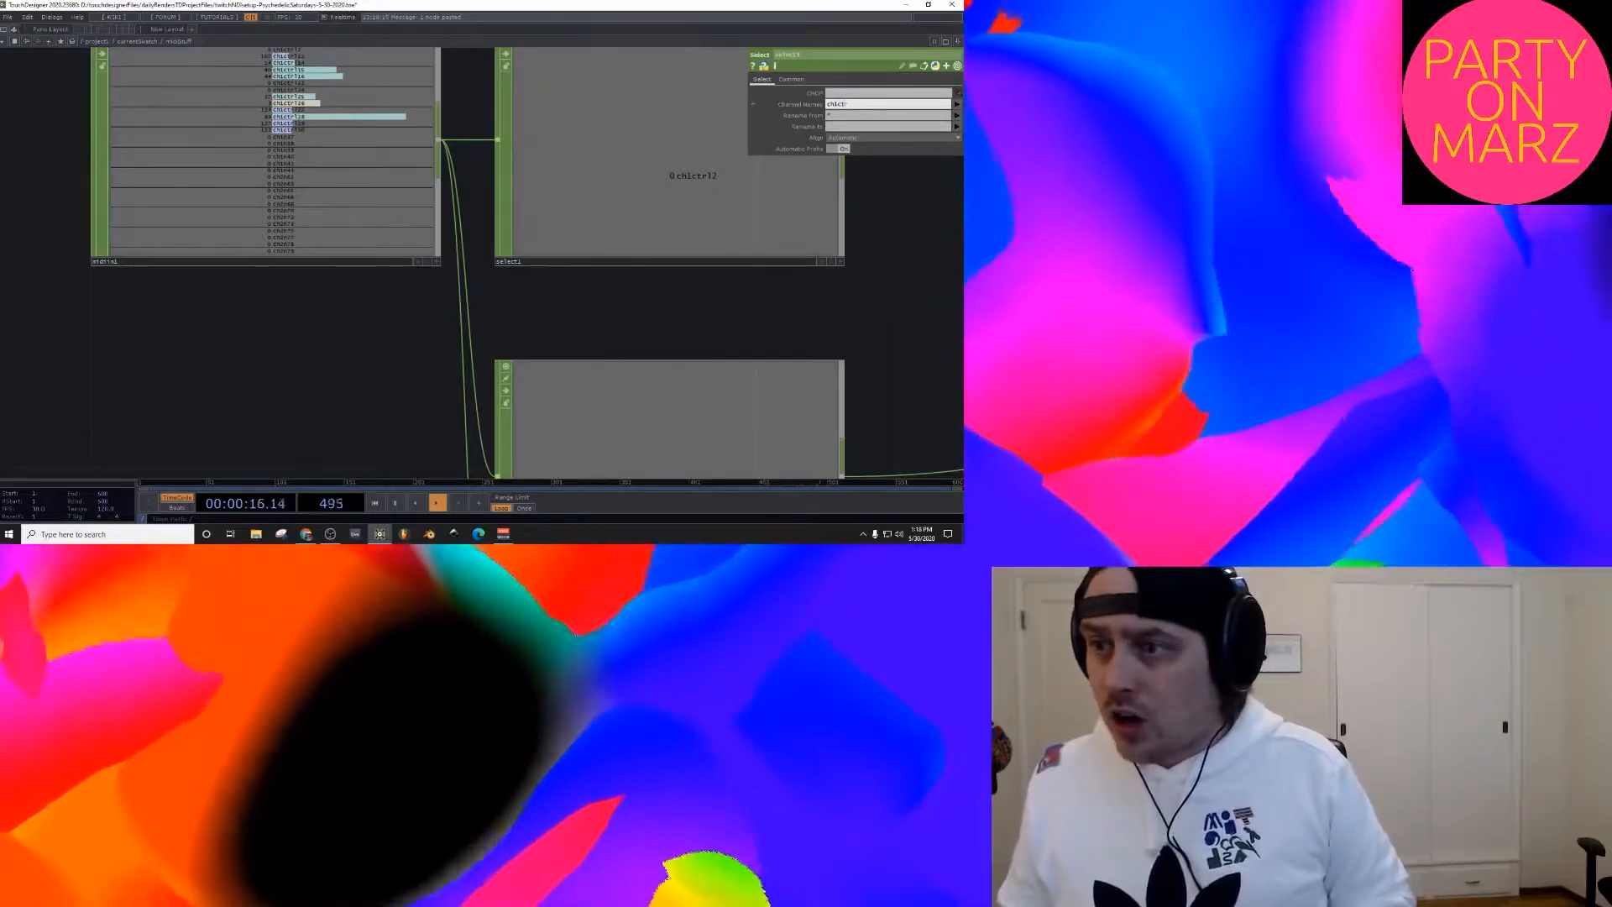
{"action": "type", "text": "l13"}
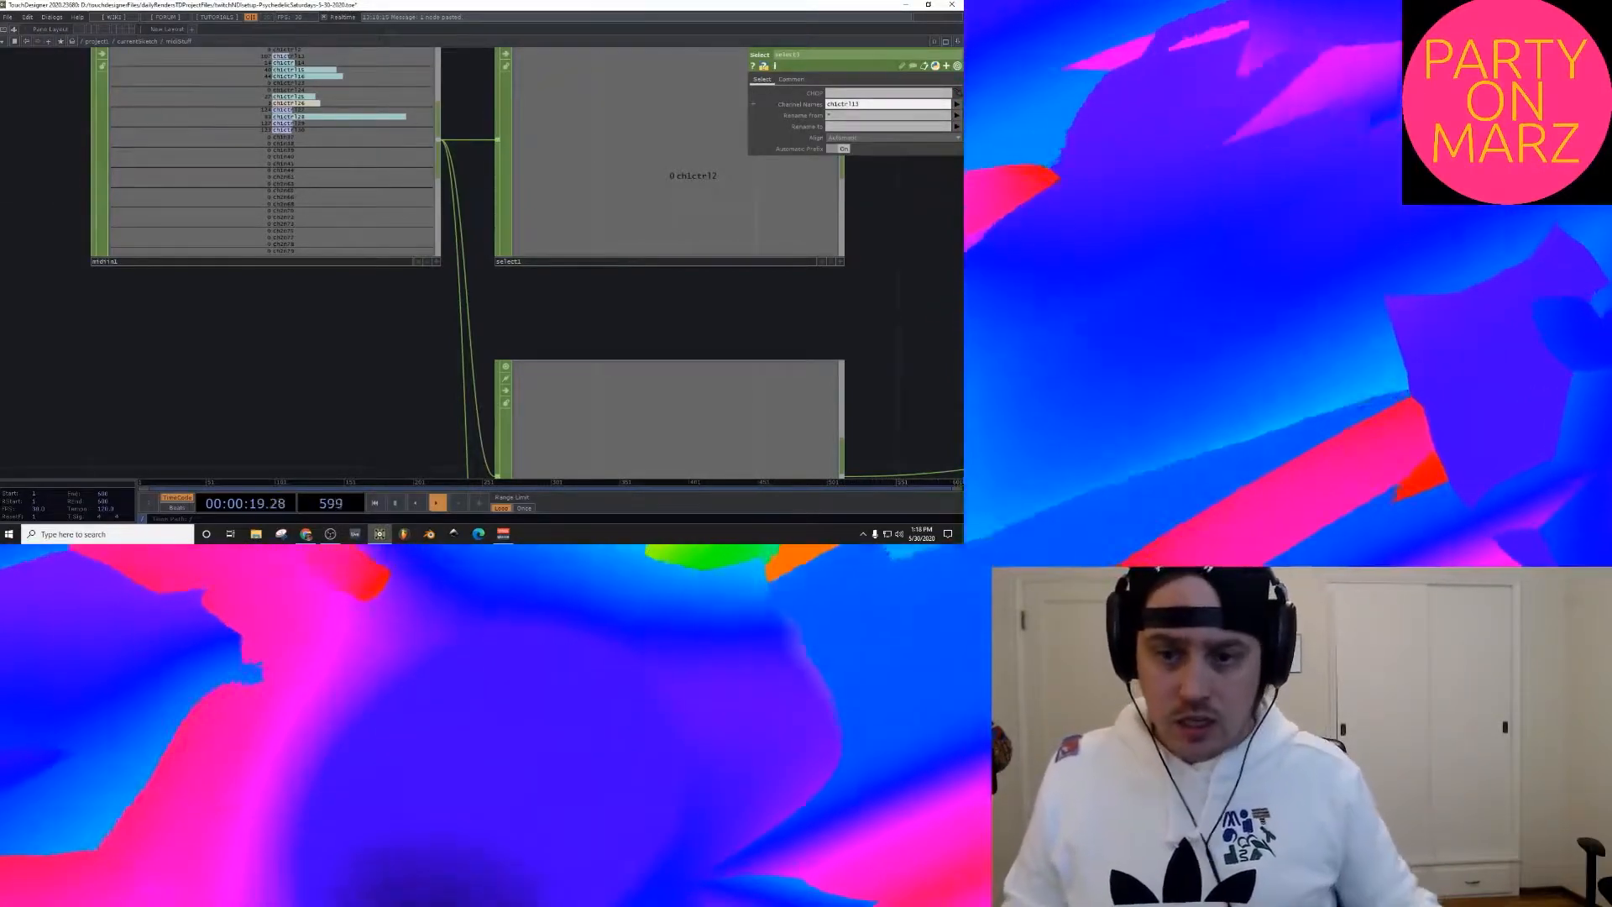
{"action": "scroll", "coordinate": [880, 164], "scroll_direction": "down", "scroll_amount": 6}
{"action": "left_click_drag", "start_coordinate": [930, 449], "coordinate": [798, 372]}
{"action": "scroll", "coordinate": [798, 372], "scroll_direction": "up", "scroll_amount": 2}
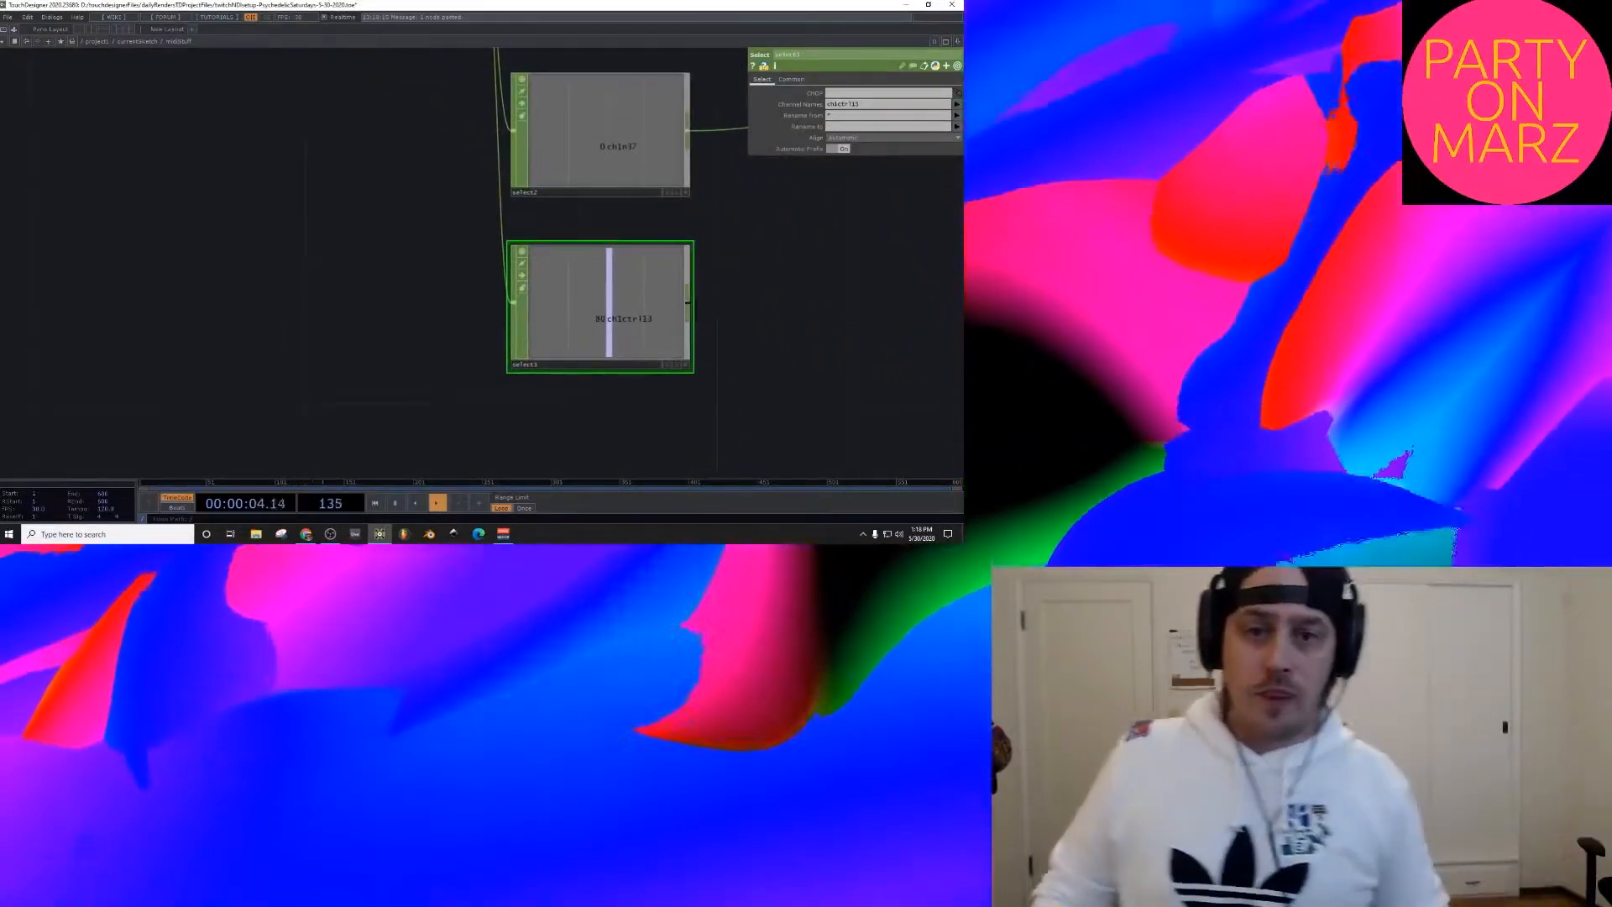
Step: Extend the third Select CHOP's channel names with ch1ctrl14 and ch1ctrl15 after ch1ctrl13
{"action": "left_click", "coordinate": [878, 104]}
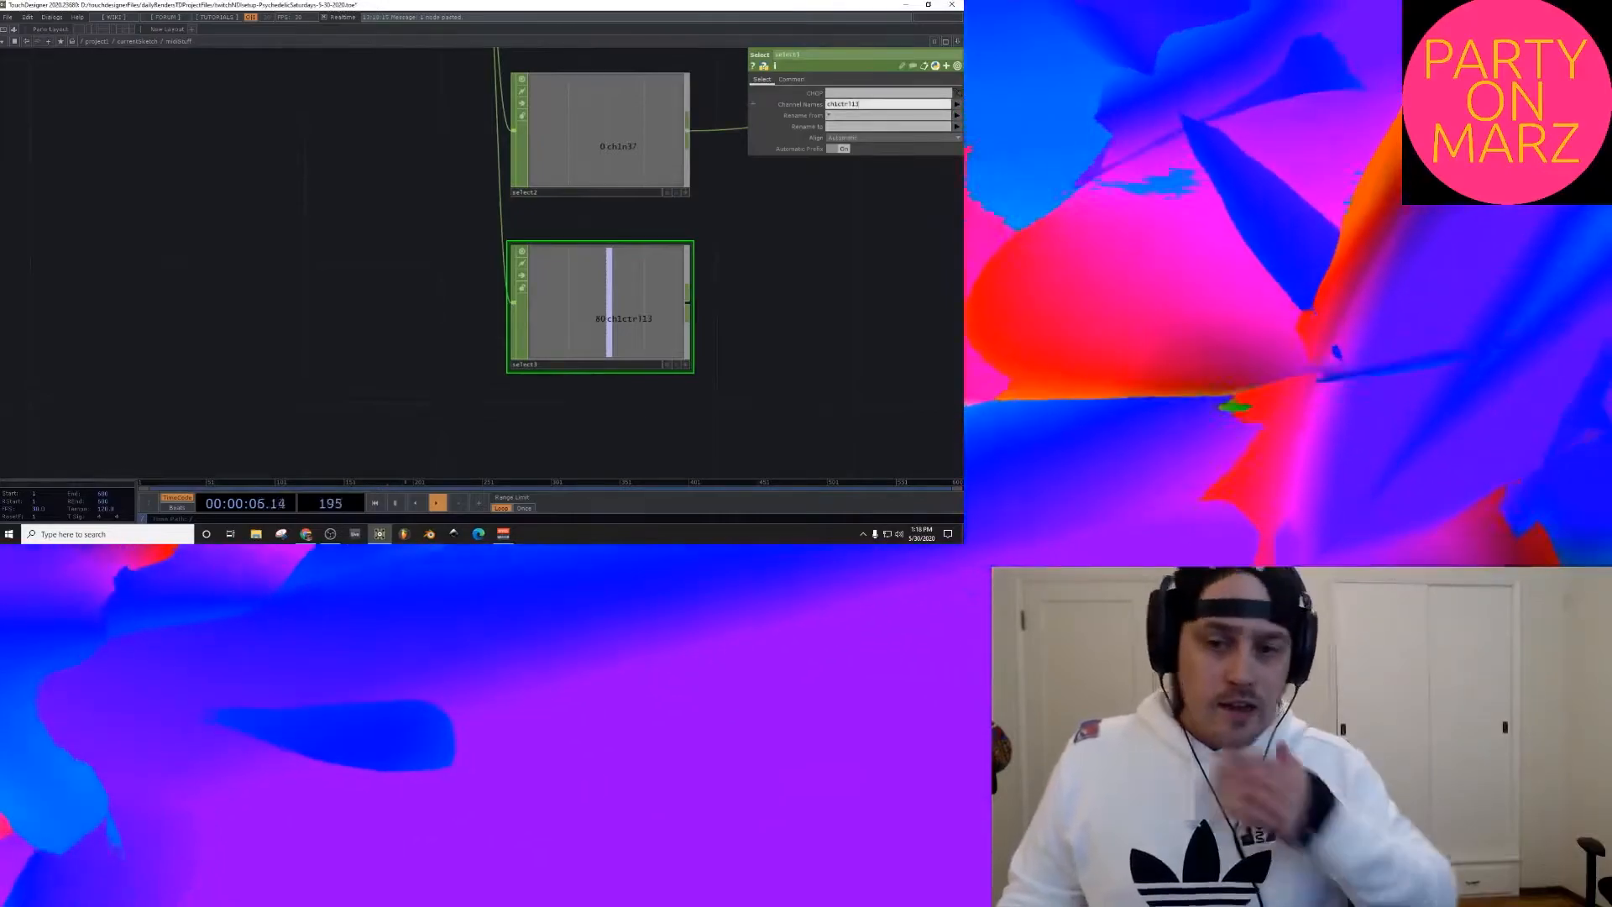
{"action": "left_click_drag", "start_coordinate": [470, 403], "coordinate": [335, 290]}
{"action": "left_click", "coordinate": [877, 104]}
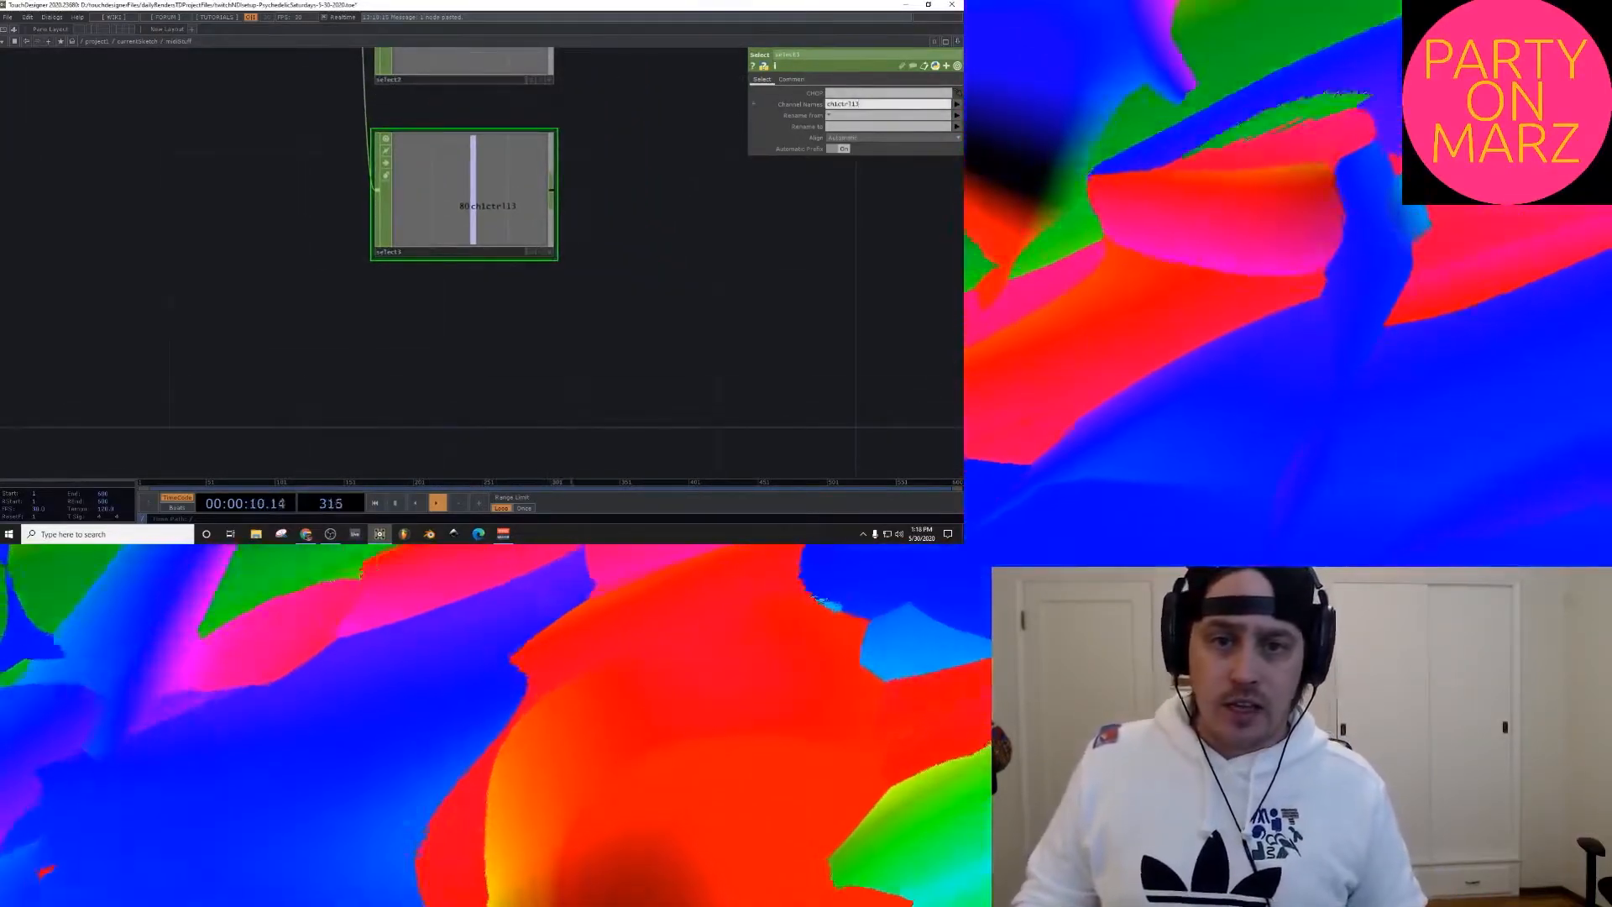
{"action": "key", "text": "Return"}
{"action": "left_click", "coordinate": [877, 104]}
{"action": "key", "text": "ctrl+a"}
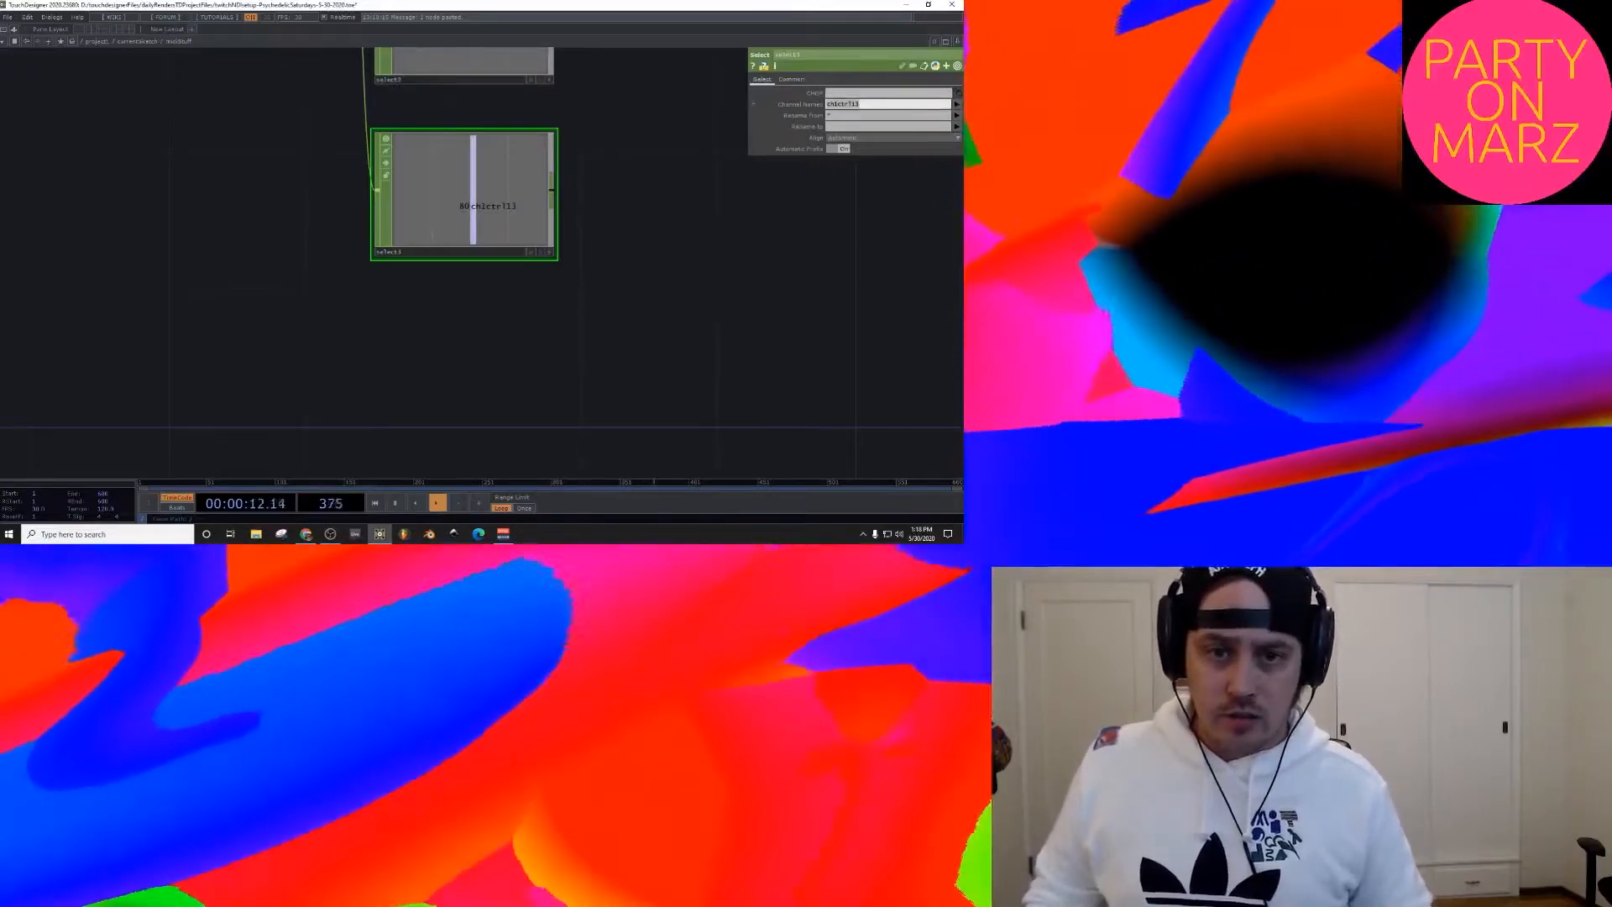
{"action": "key", "text": "End"}
{"action": "key", "text": "ctrl+v"}
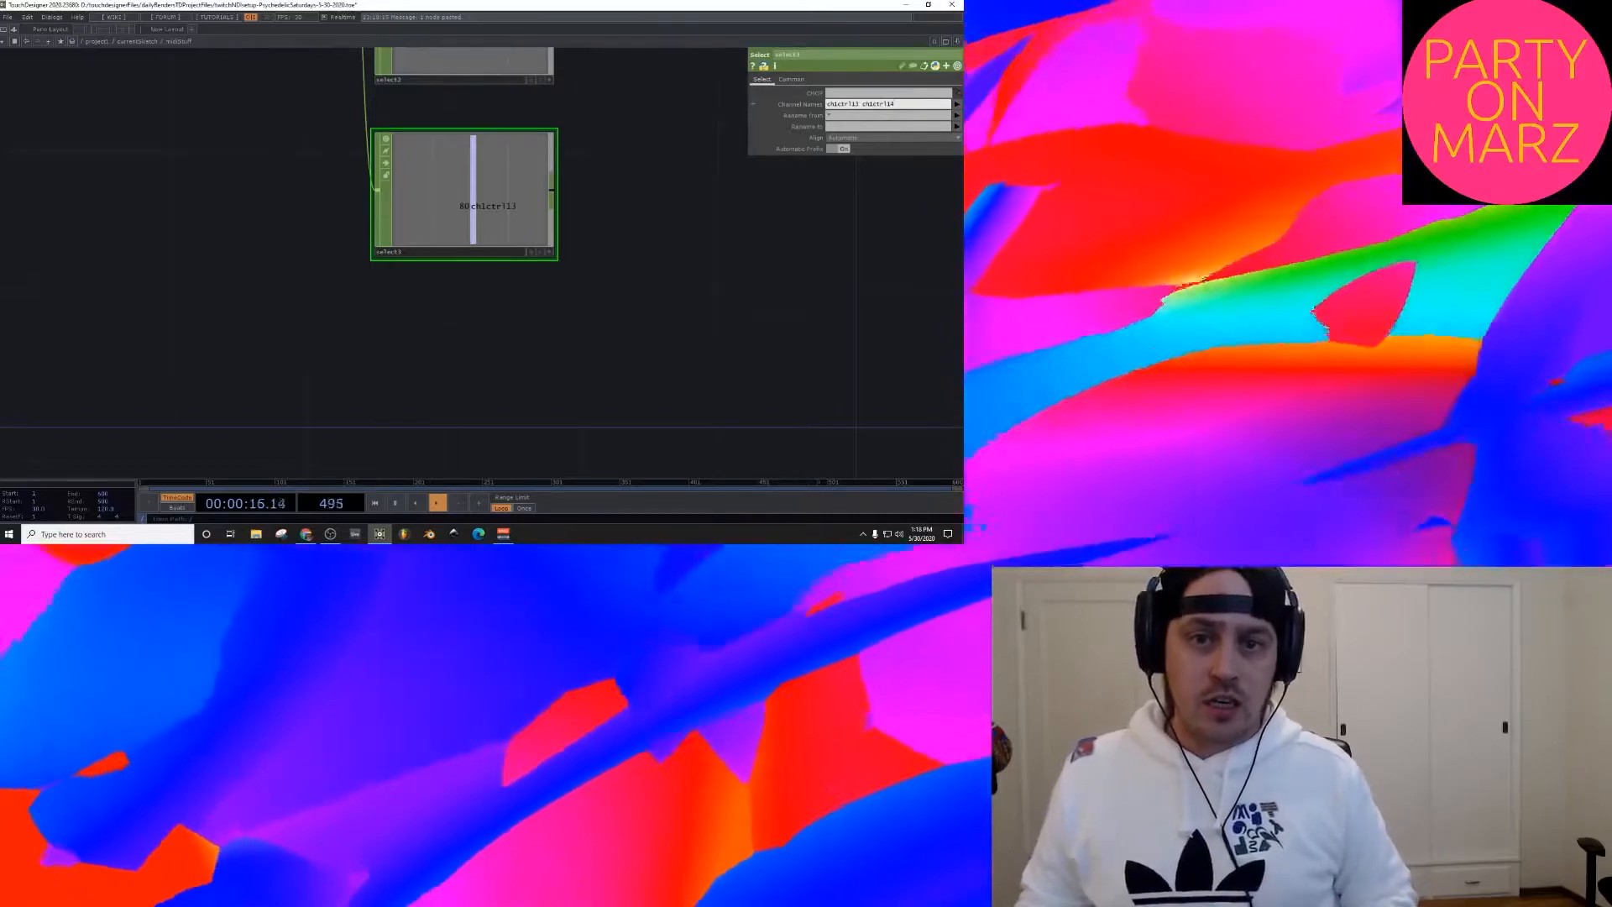
{"action": "key", "text": "BackSpace"}
{"action": "type", "text": "4"}
{"action": "key", "text": "ctrl+v"}
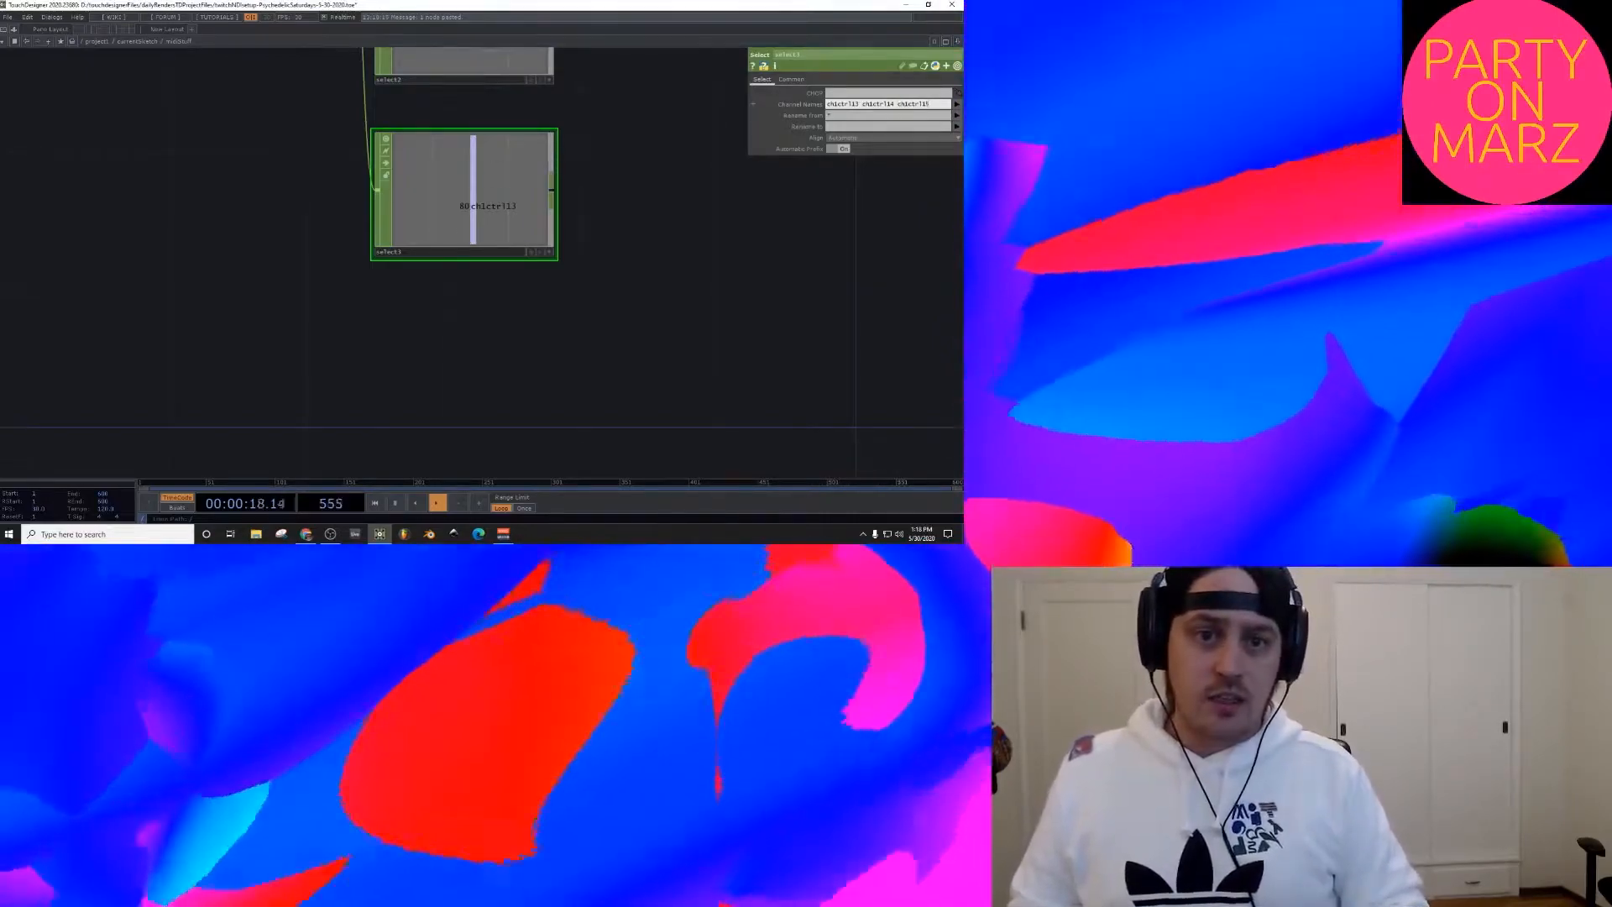
{"action": "key", "text": "Return"}
{"action": "scroll", "coordinate": [719, 192], "scroll_direction": "down", "scroll_amount": 3}
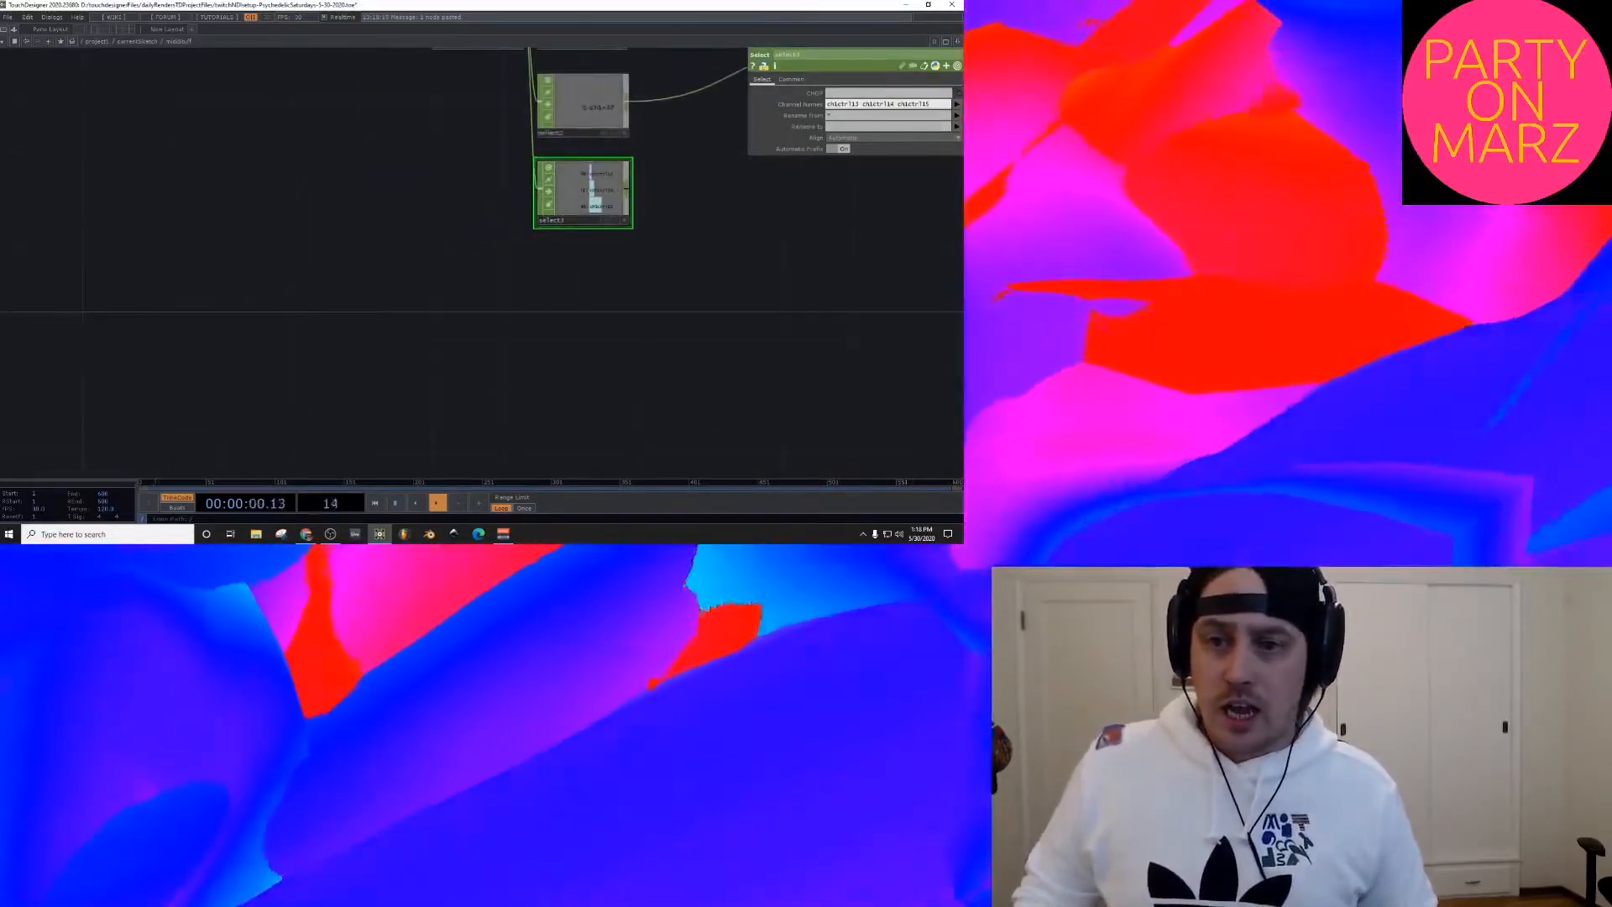
Step: Examine the third Select CHOP's channel values, check the MIDI spec images in the browser, and close the browser window
{"action": "left_click_drag", "start_coordinate": [647, 195], "coordinate": [474, 207]}
{"action": "scroll", "coordinate": [470, 208], "scroll_direction": "down", "scroll_amount": 1}
{"action": "scroll", "coordinate": [467, 210], "scroll_direction": "up", "scroll_amount": 5}
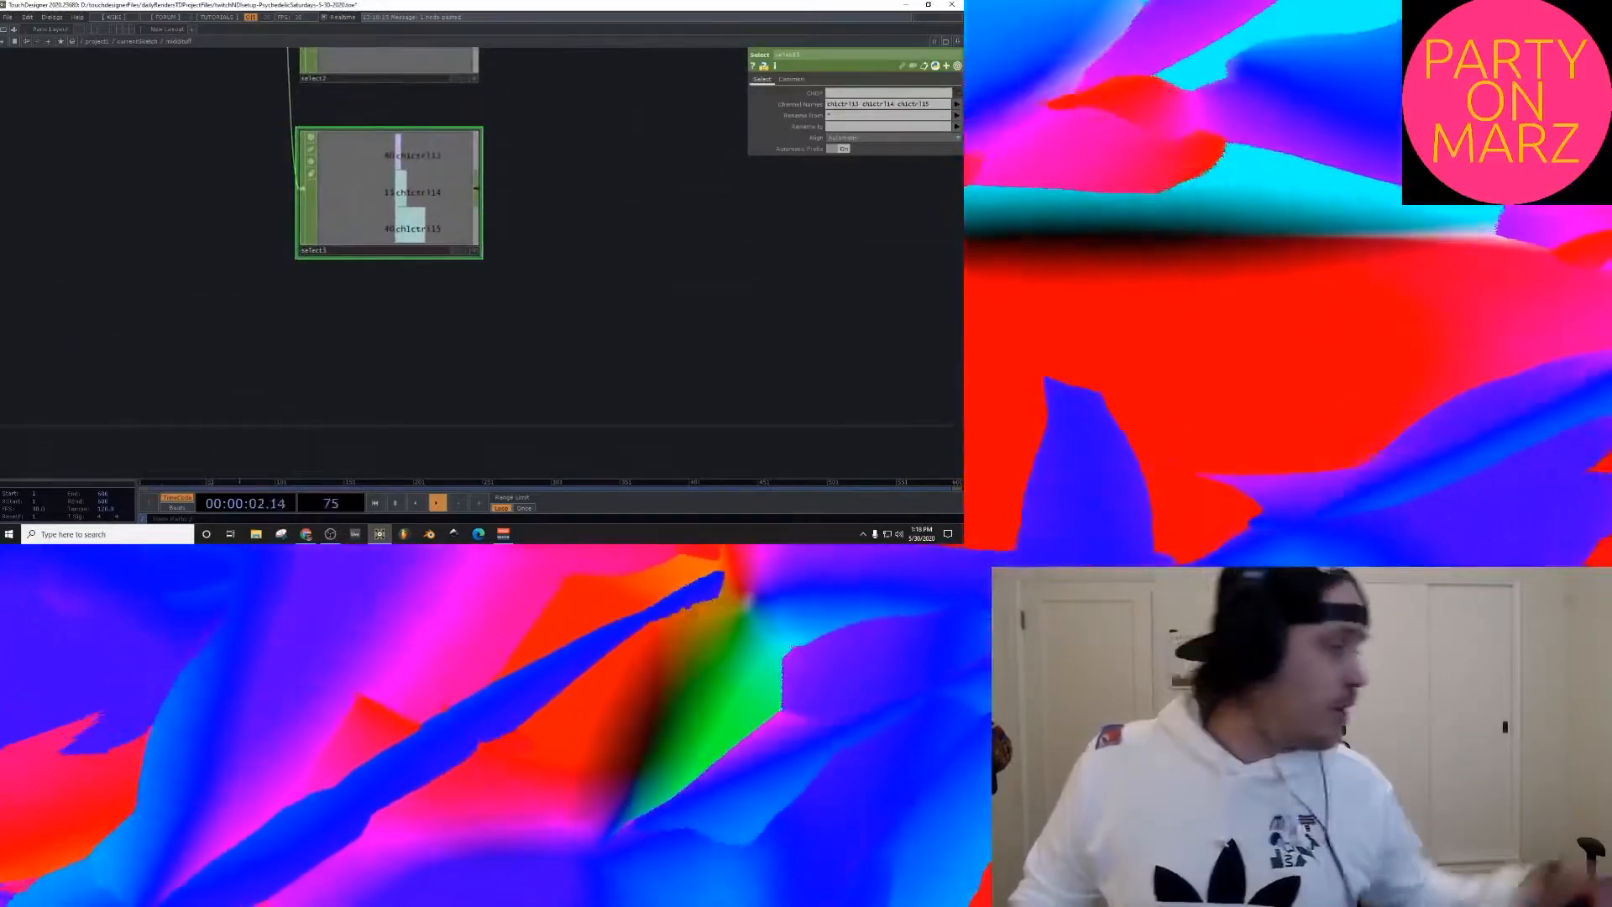
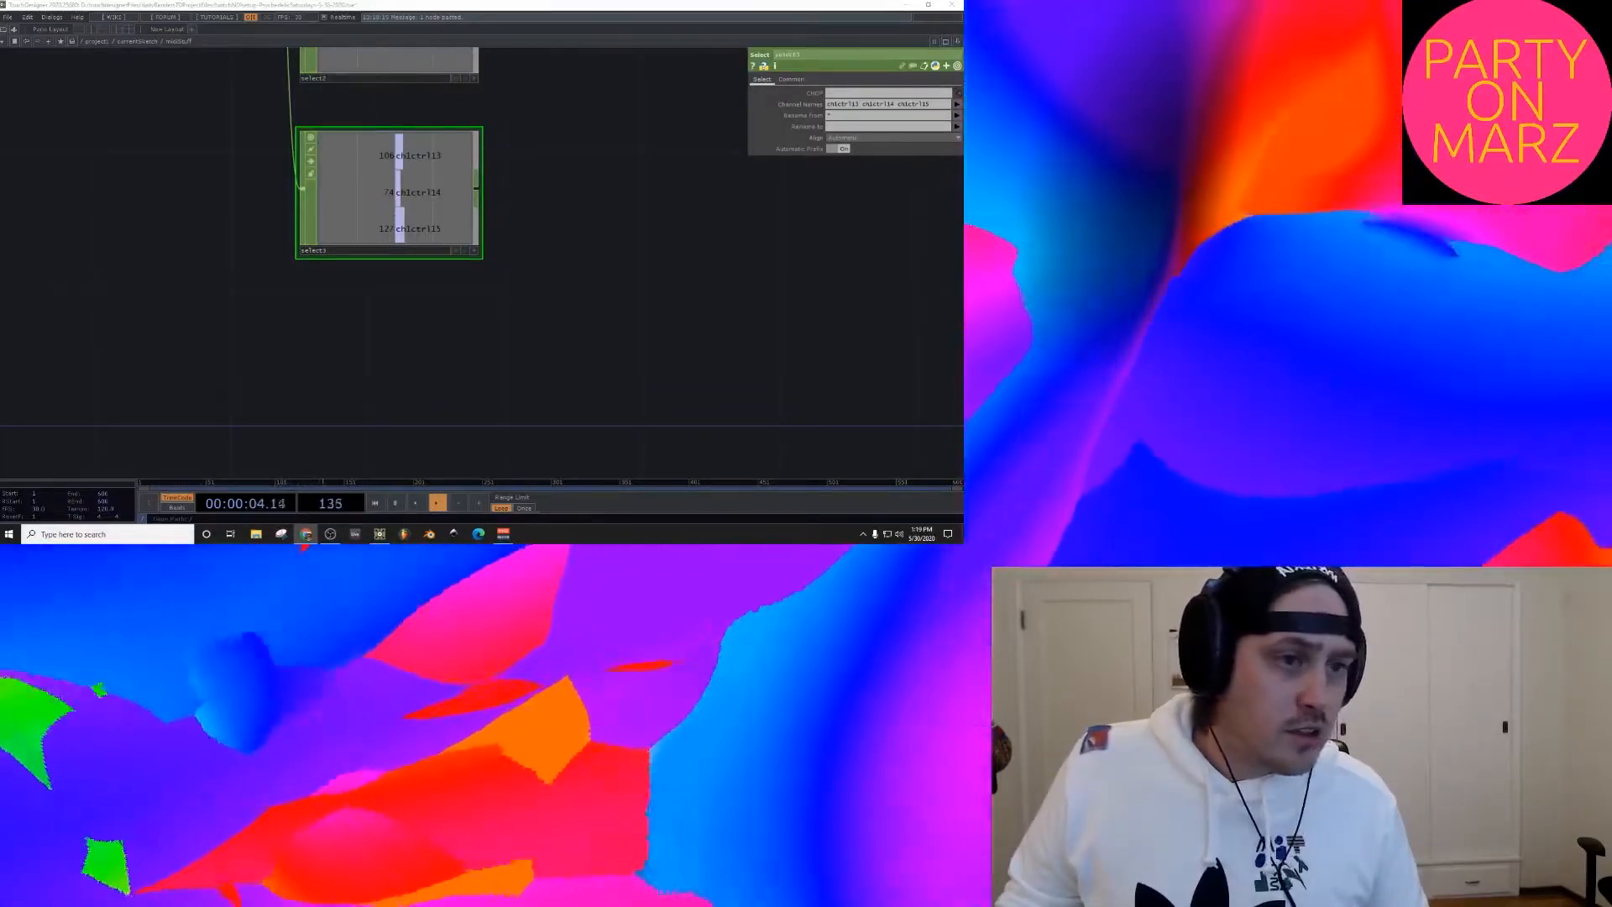
{"action": "key", "text": "alt+Tab"}
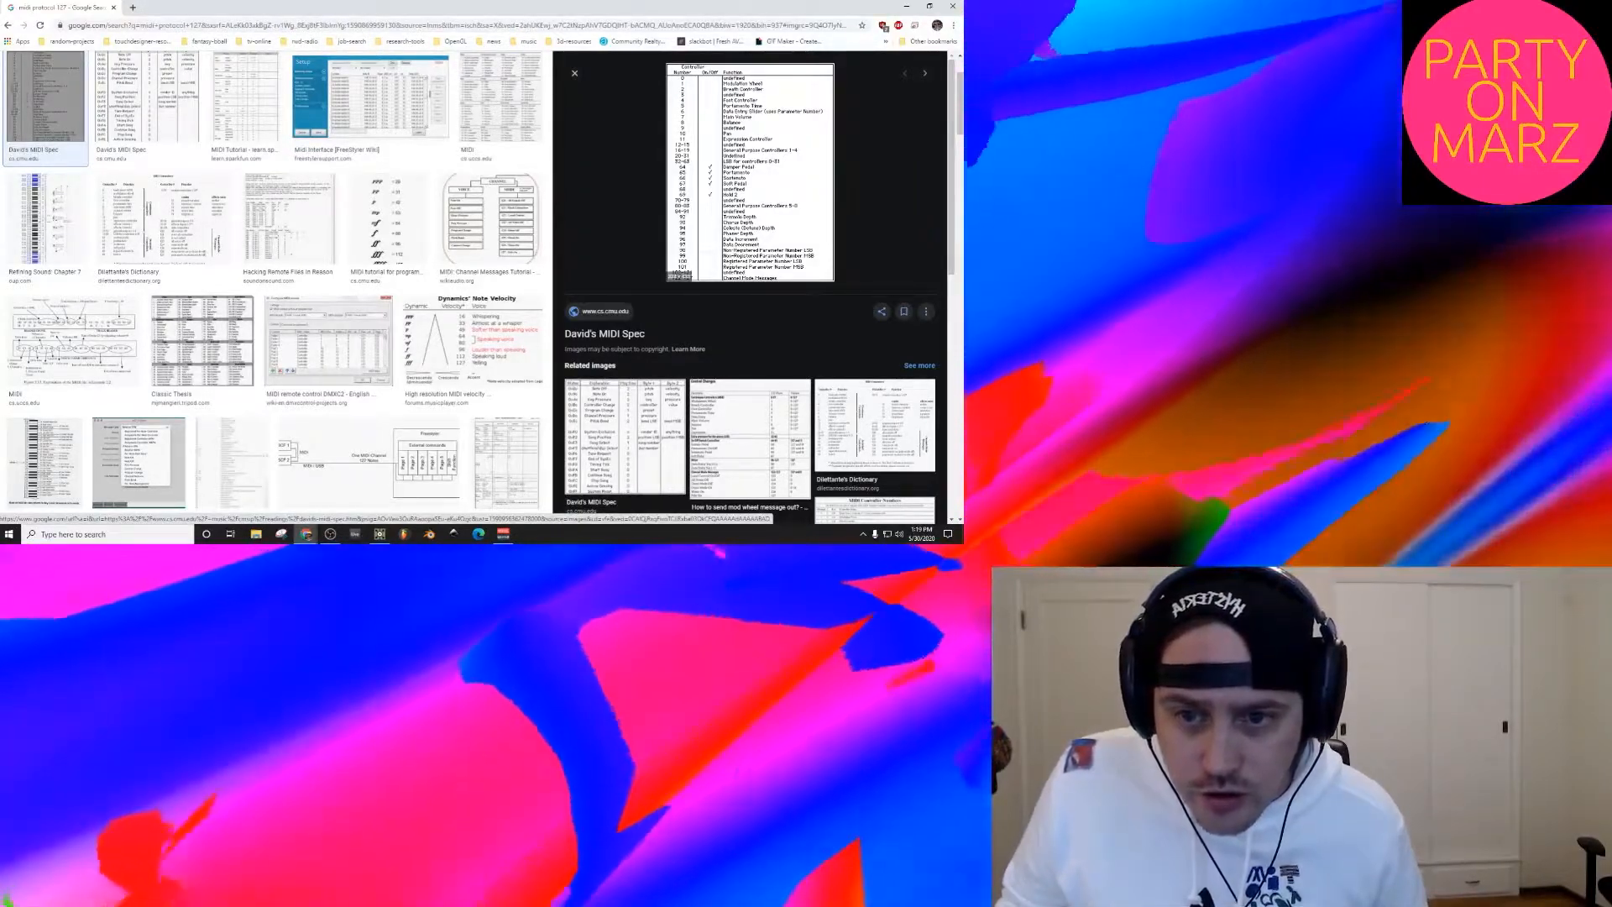
{"action": "left_click", "coordinate": [953, 6]}
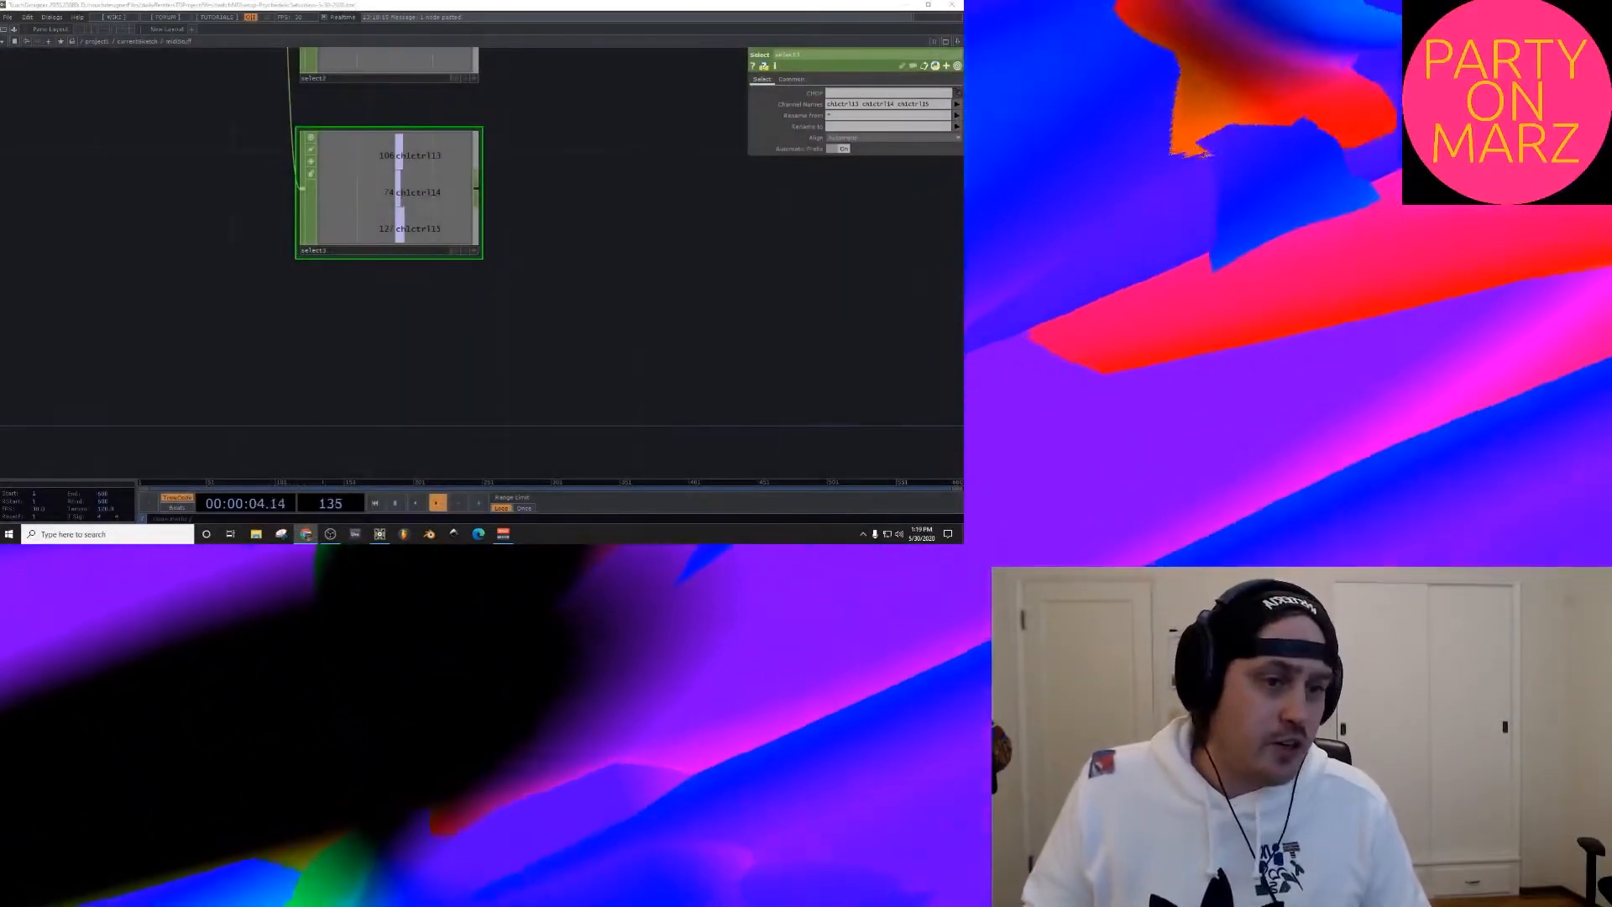
{"action": "scroll", "coordinate": [578, 245], "scroll_direction": "down", "scroll_amount": 3}
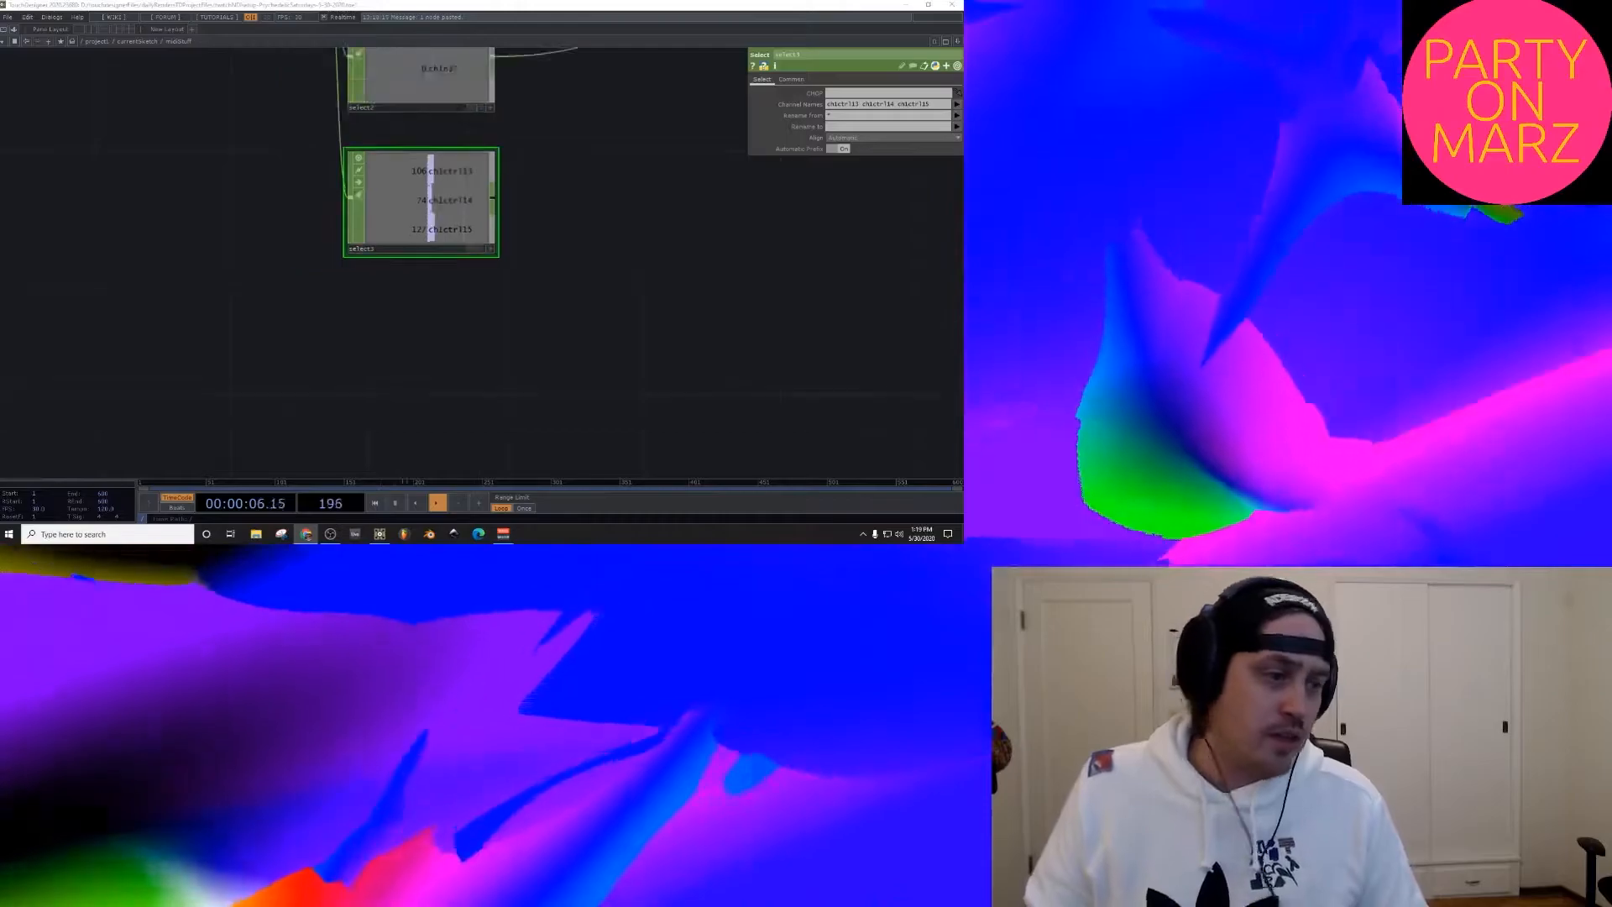
{"action": "scroll", "coordinate": [577, 244], "scroll_direction": "down", "scroll_amount": 2}
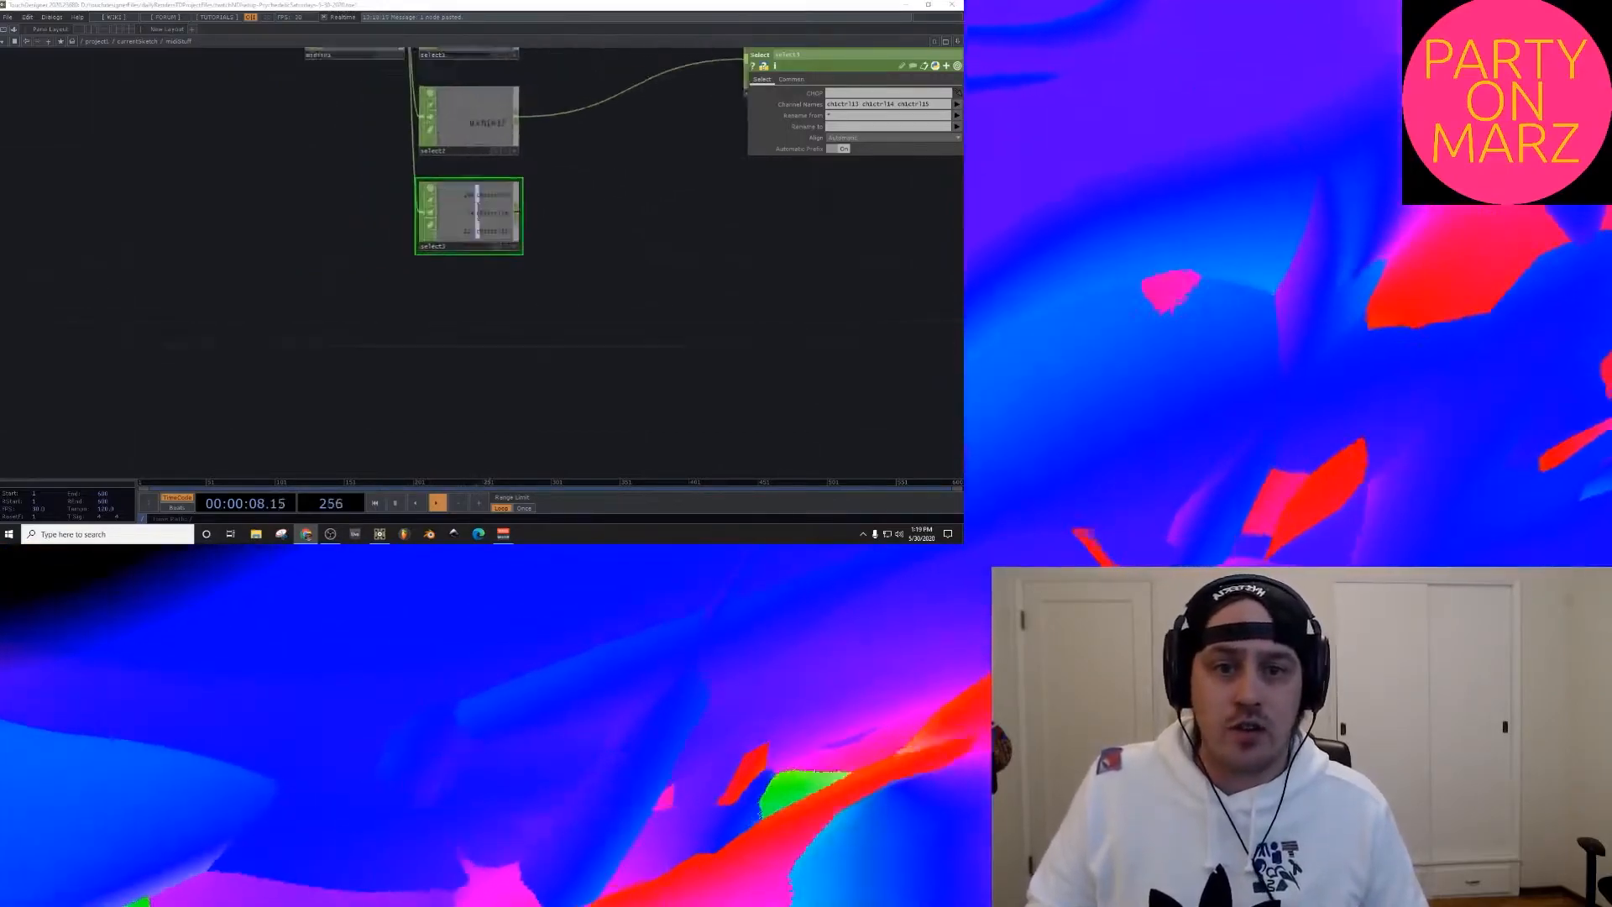
Step: Add a Math CHOP after the third Select CHOP and set the upper end of its From Range to 127
{"action": "scroll", "coordinate": [578, 244], "scroll_direction": "up", "scroll_amount": 2}
{"action": "key", "text": "Tab"}
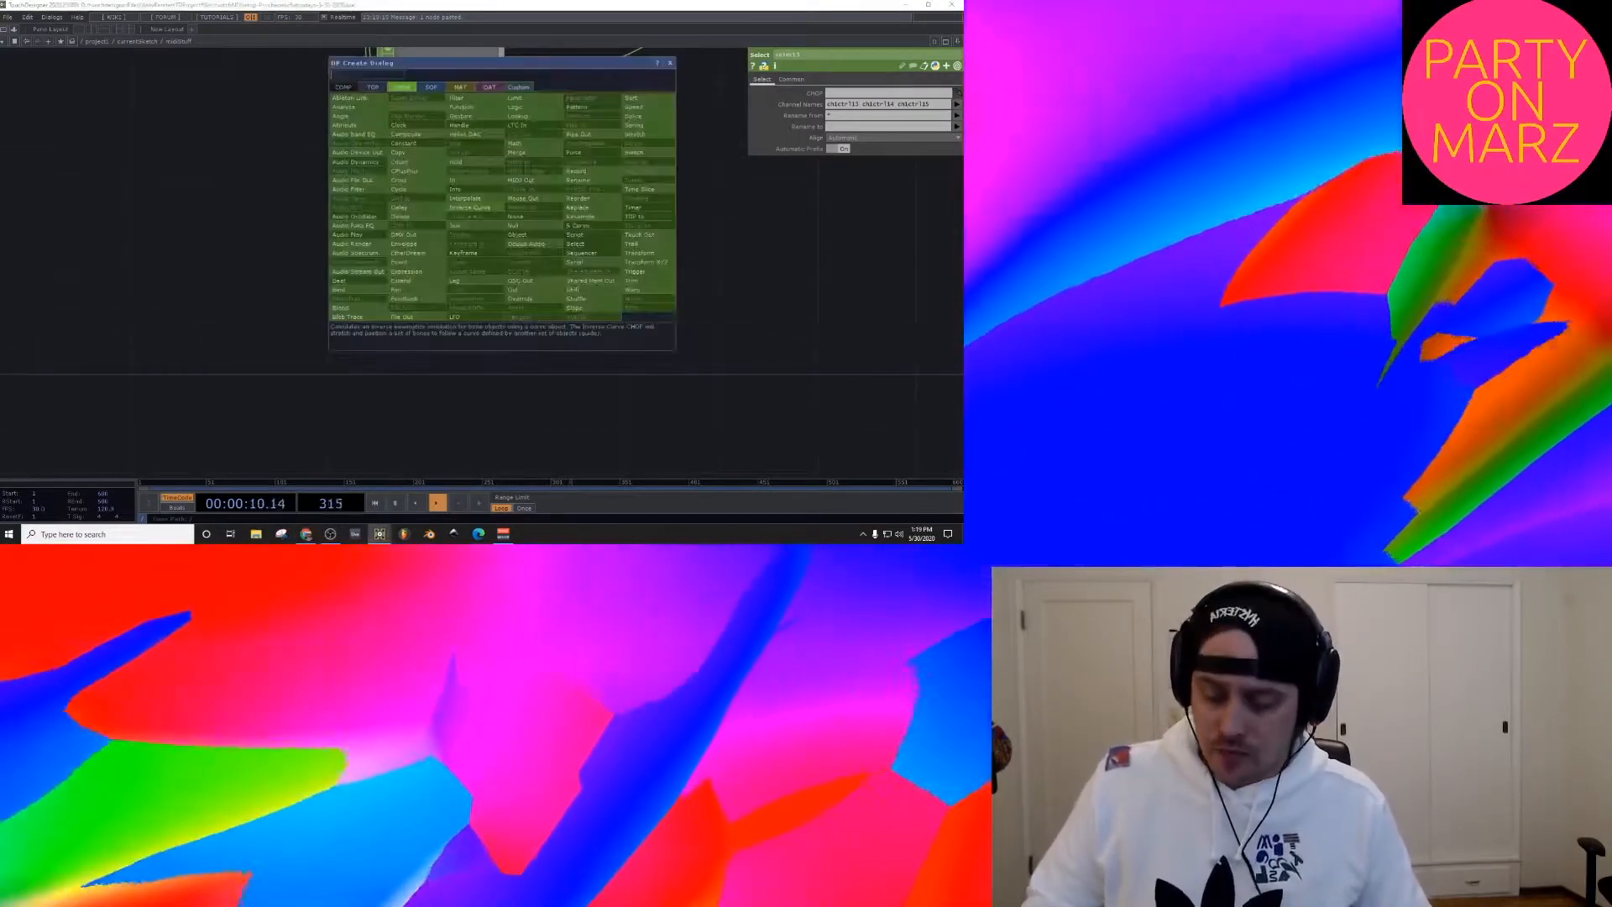
{"action": "type", "text": "ma"}
{"action": "key", "text": "Return"}
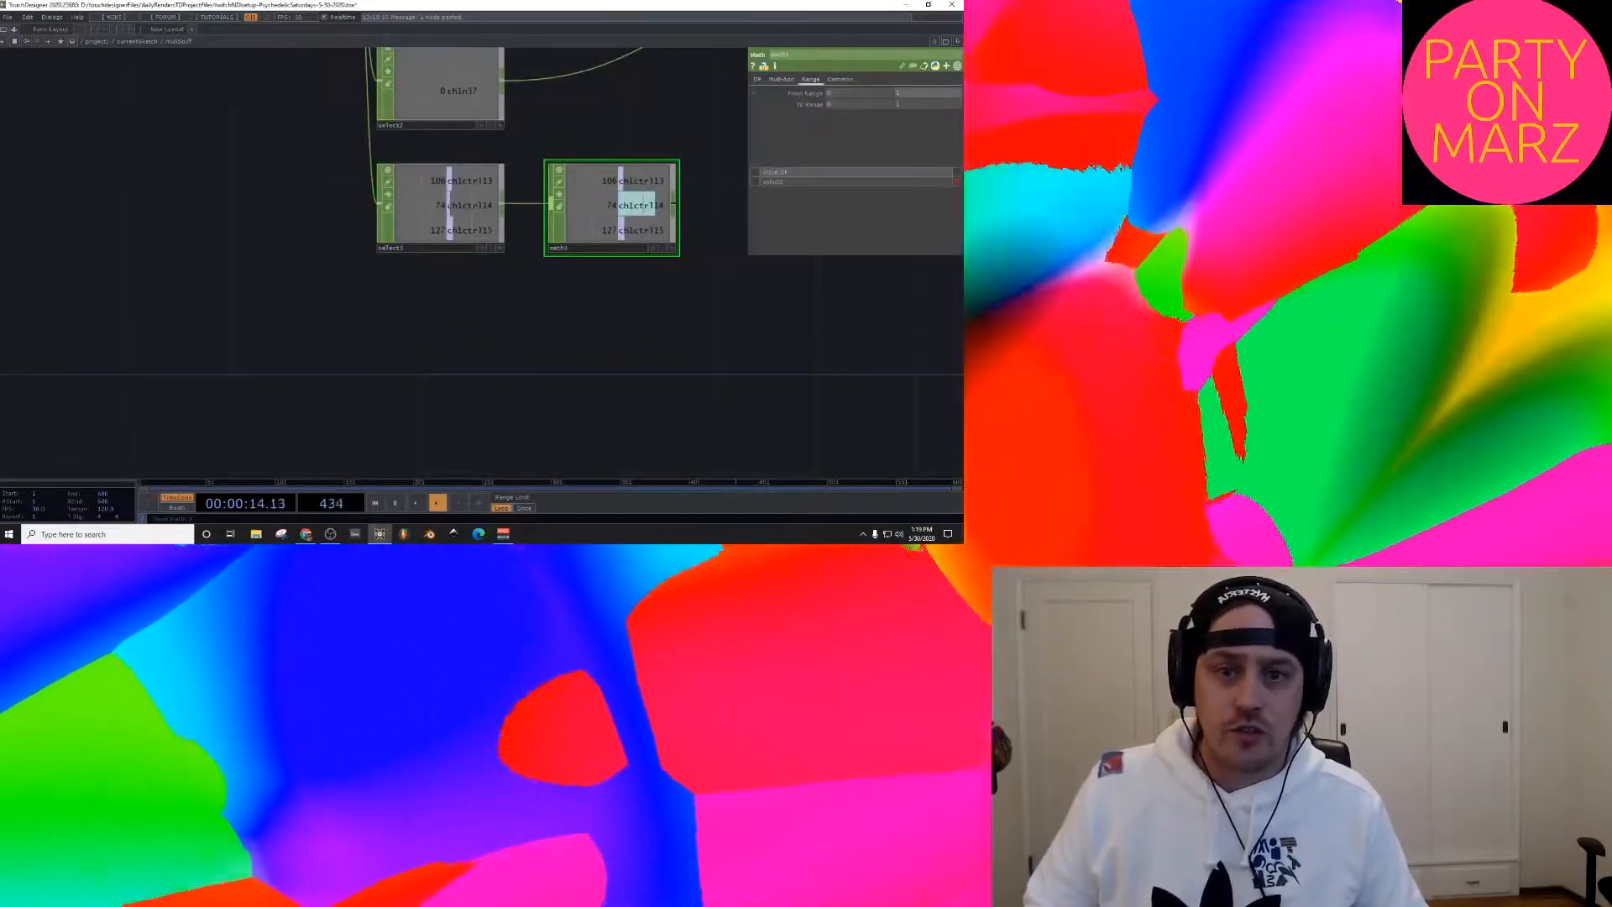
{"action": "type", "text": "127"}
{"action": "key", "text": "Return"}
{"action": "left_click_drag", "start_coordinate": [738, 259], "coordinate": [509, 277]}
{"action": "scroll", "coordinate": [509, 277], "scroll_direction": "down", "scroll_amount": 3}
{"action": "scroll", "coordinate": [474, 239], "scroll_direction": "up", "scroll_amount": 2}
{"action": "key", "text": "Tab"}
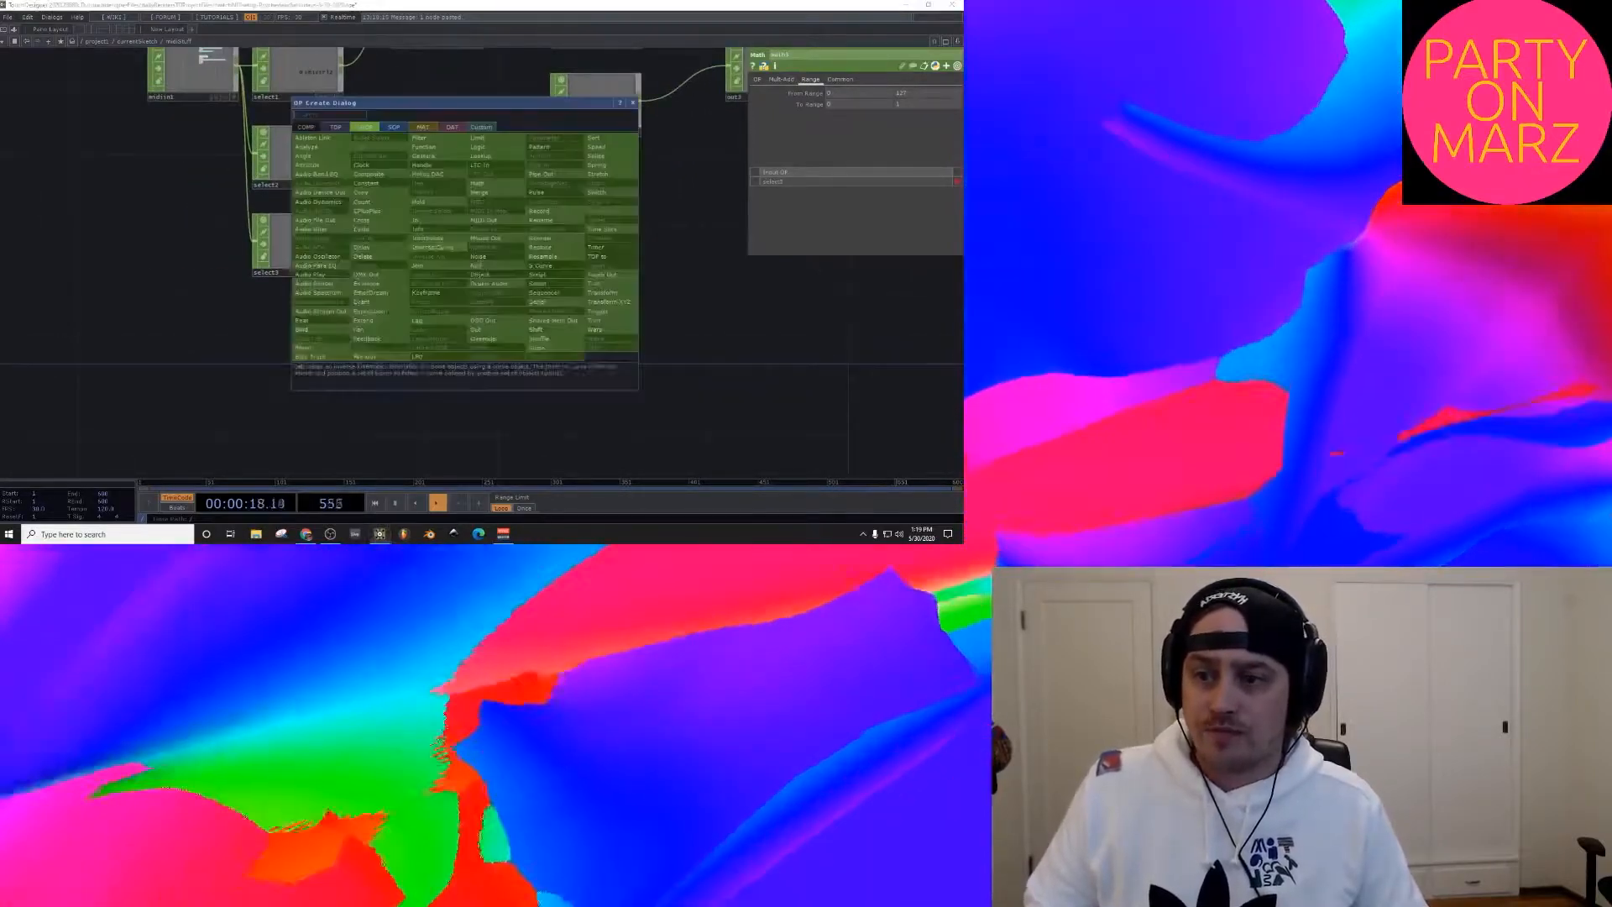
{"action": "type", "text": "nul"}
{"action": "left_click", "coordinate": [476, 265]}
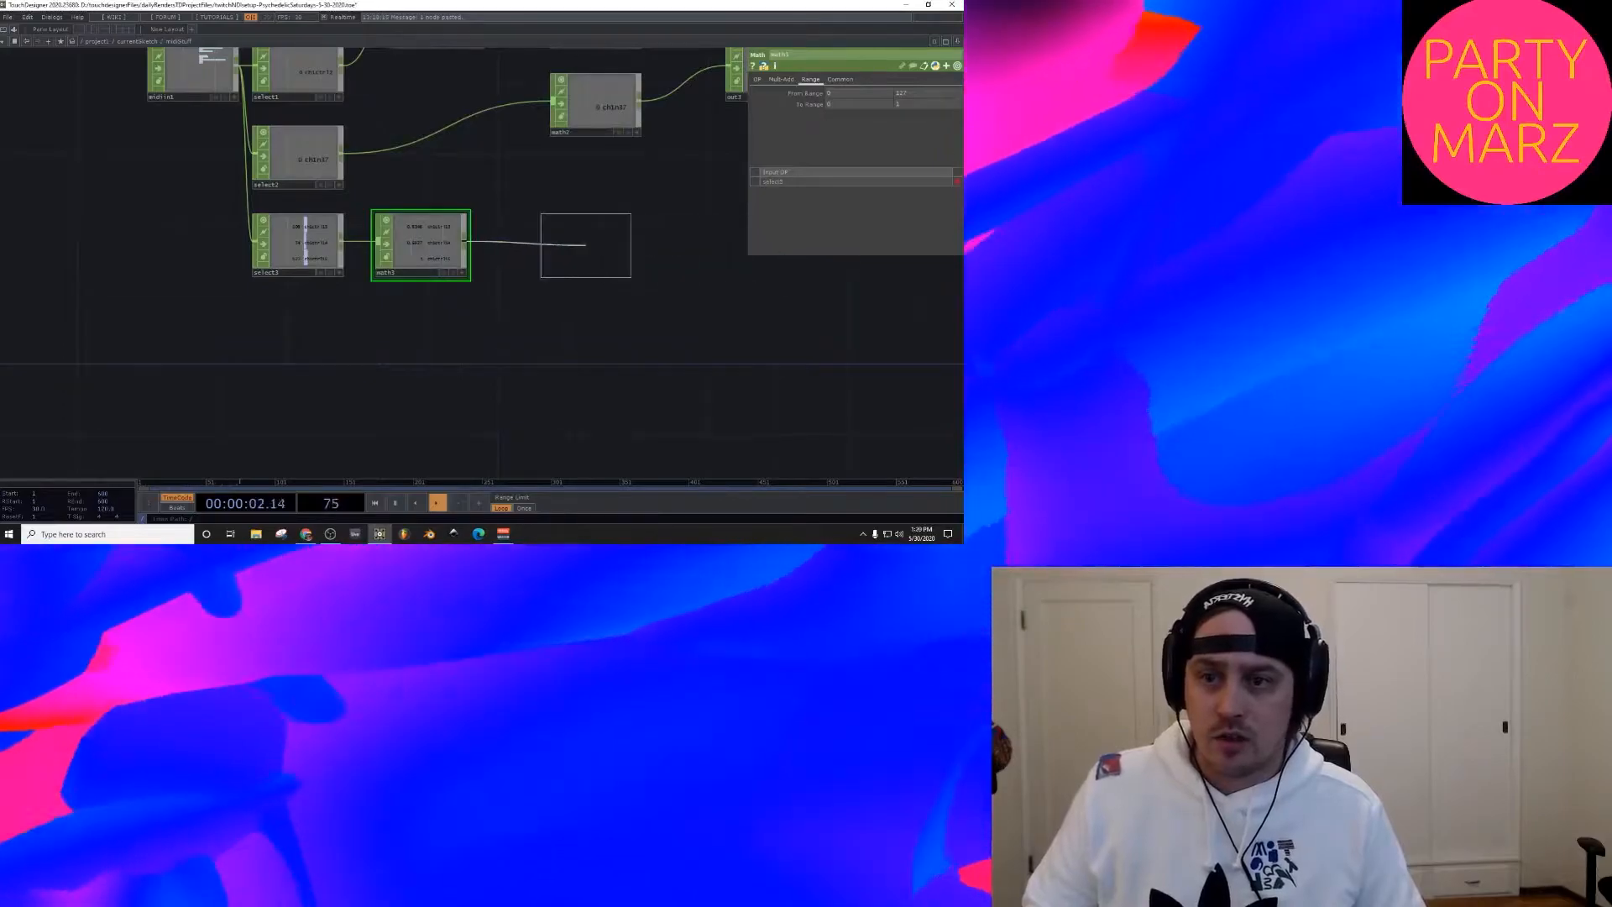
{"action": "left_click", "coordinate": [595, 245]}
{"action": "key", "text": "Delete"}
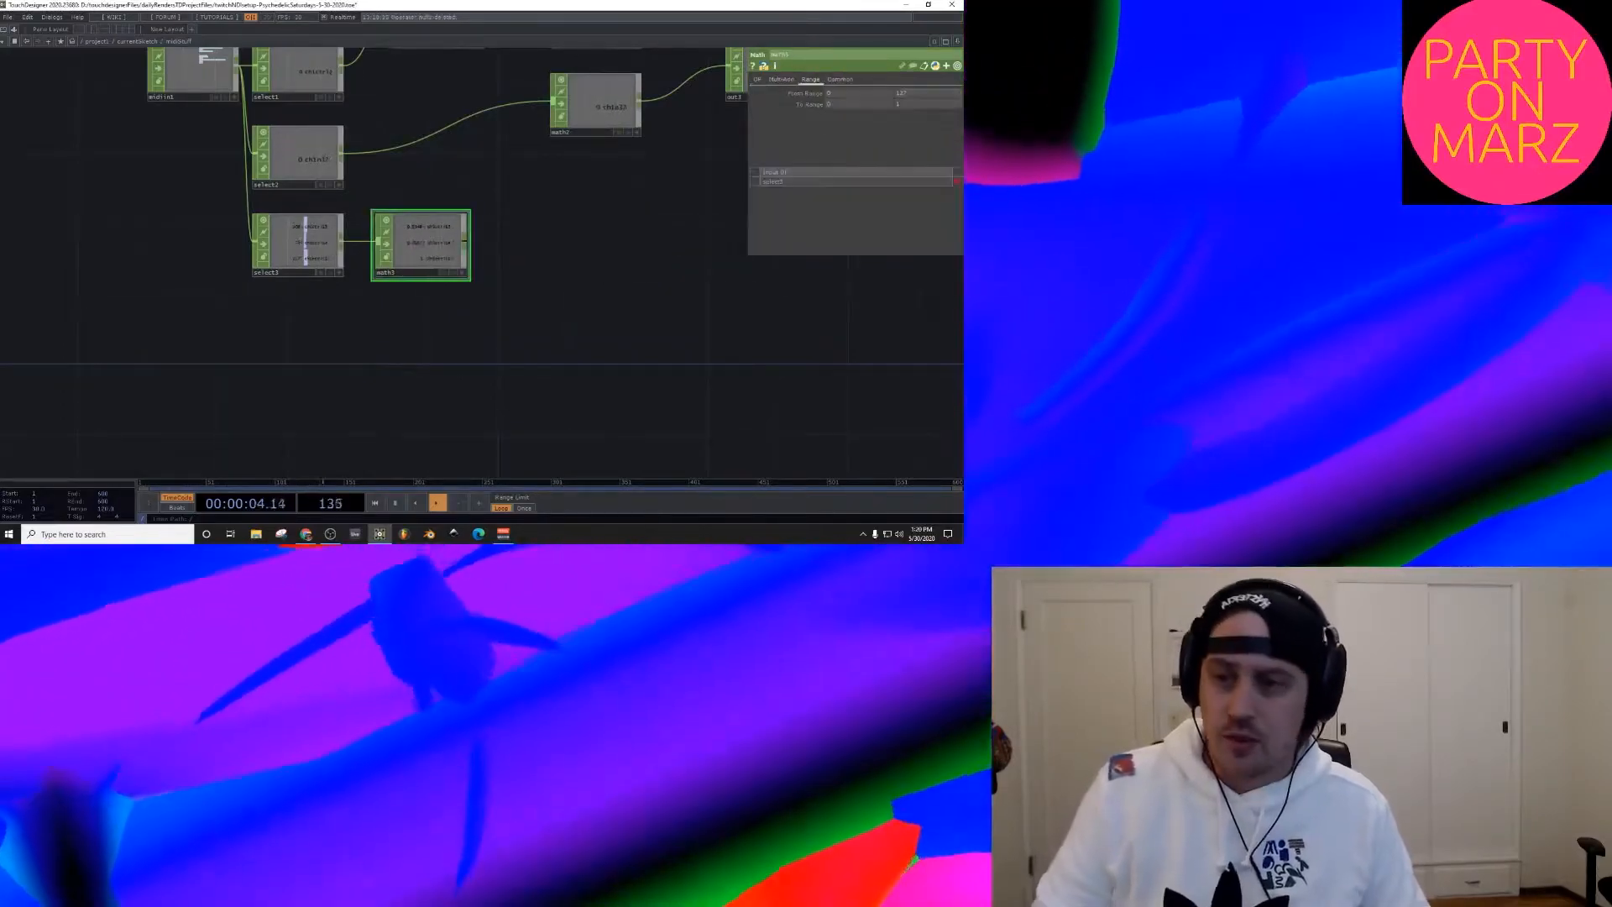
Step: Add an Out CHOP after the new Math CHOP, placed below the existing Out CHOPs
{"action": "key", "text": "Tab"}
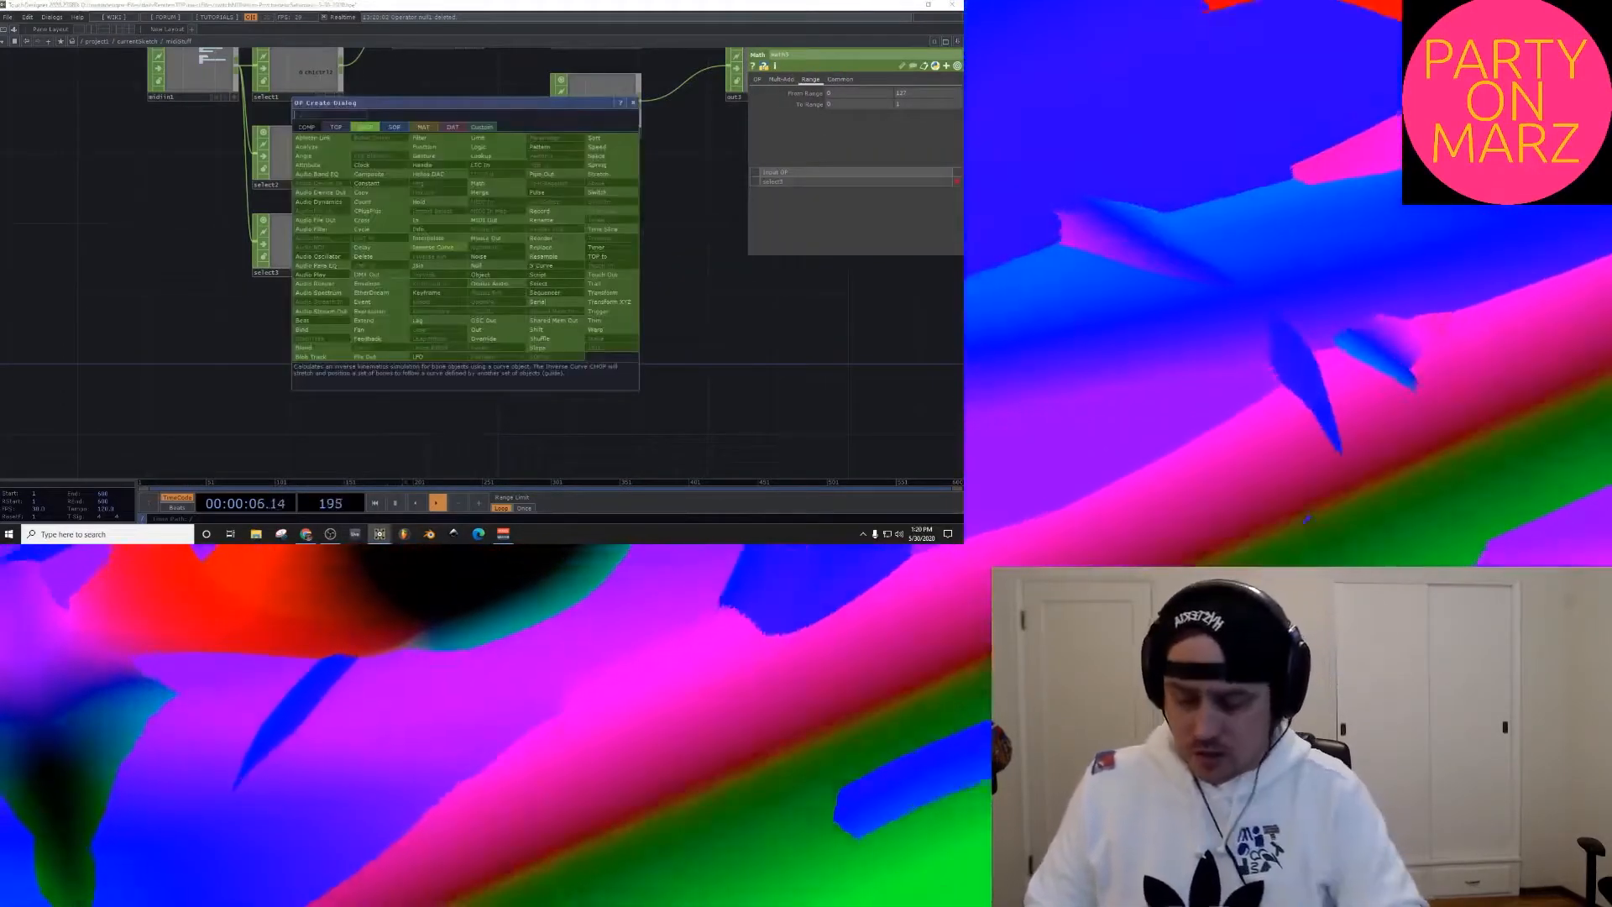
{"action": "type", "text": "out"}
{"action": "left_click", "coordinate": [496, 330]}
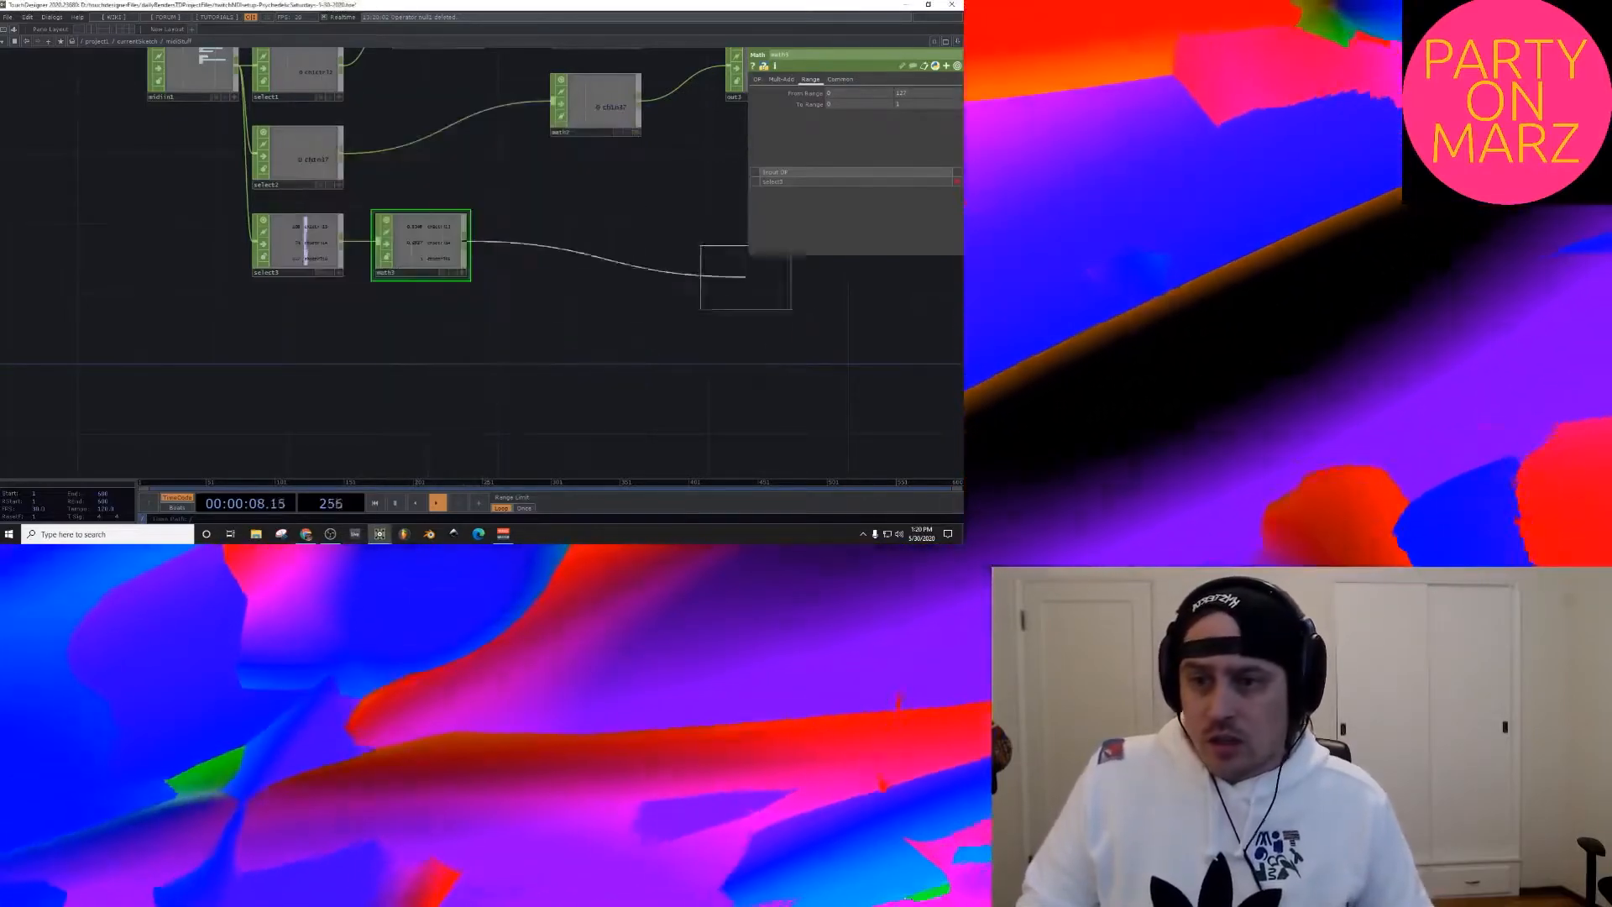
{"action": "left_click", "coordinate": [770, 262]}
Step: Outside the midiStuff Base, attach a Null CHOP to its new output and place it above the two existing Nulls
{"action": "left_click_drag", "start_coordinate": [789, 331], "coordinate": [705, 338]}
{"action": "scroll", "coordinate": [653, 305], "scroll_direction": "down", "scroll_amount": 10}
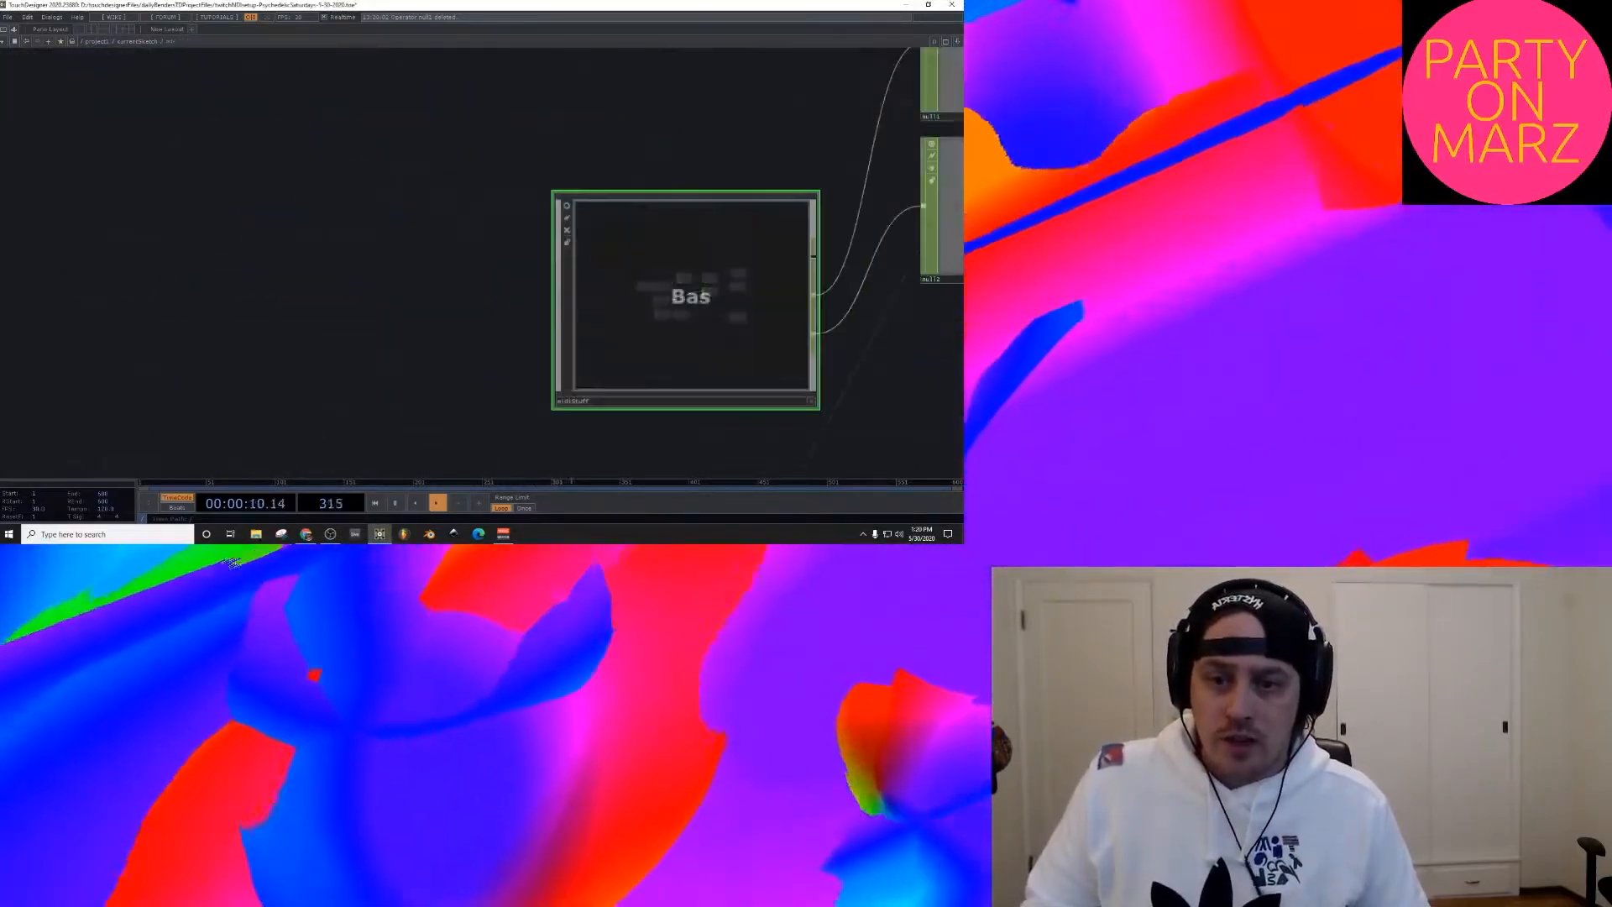
{"action": "left_click_drag", "start_coordinate": [751, 395], "coordinate": [613, 396]}
{"action": "scroll", "coordinate": [747, 294], "scroll_direction": "up", "scroll_amount": 4}
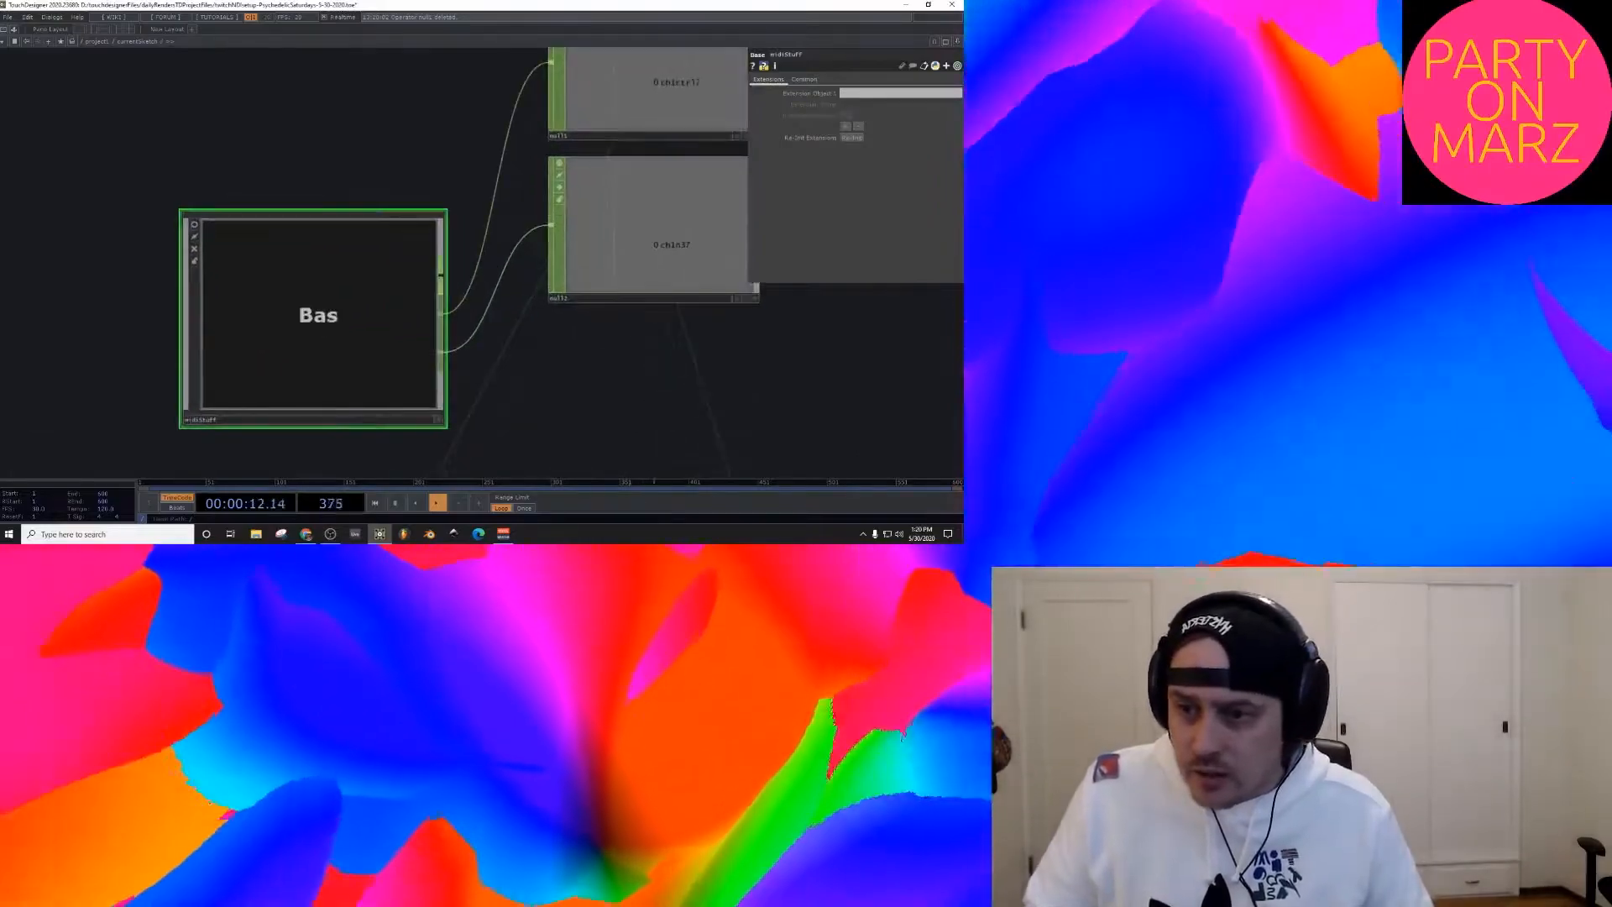
{"action": "right_click", "coordinate": [442, 288]}
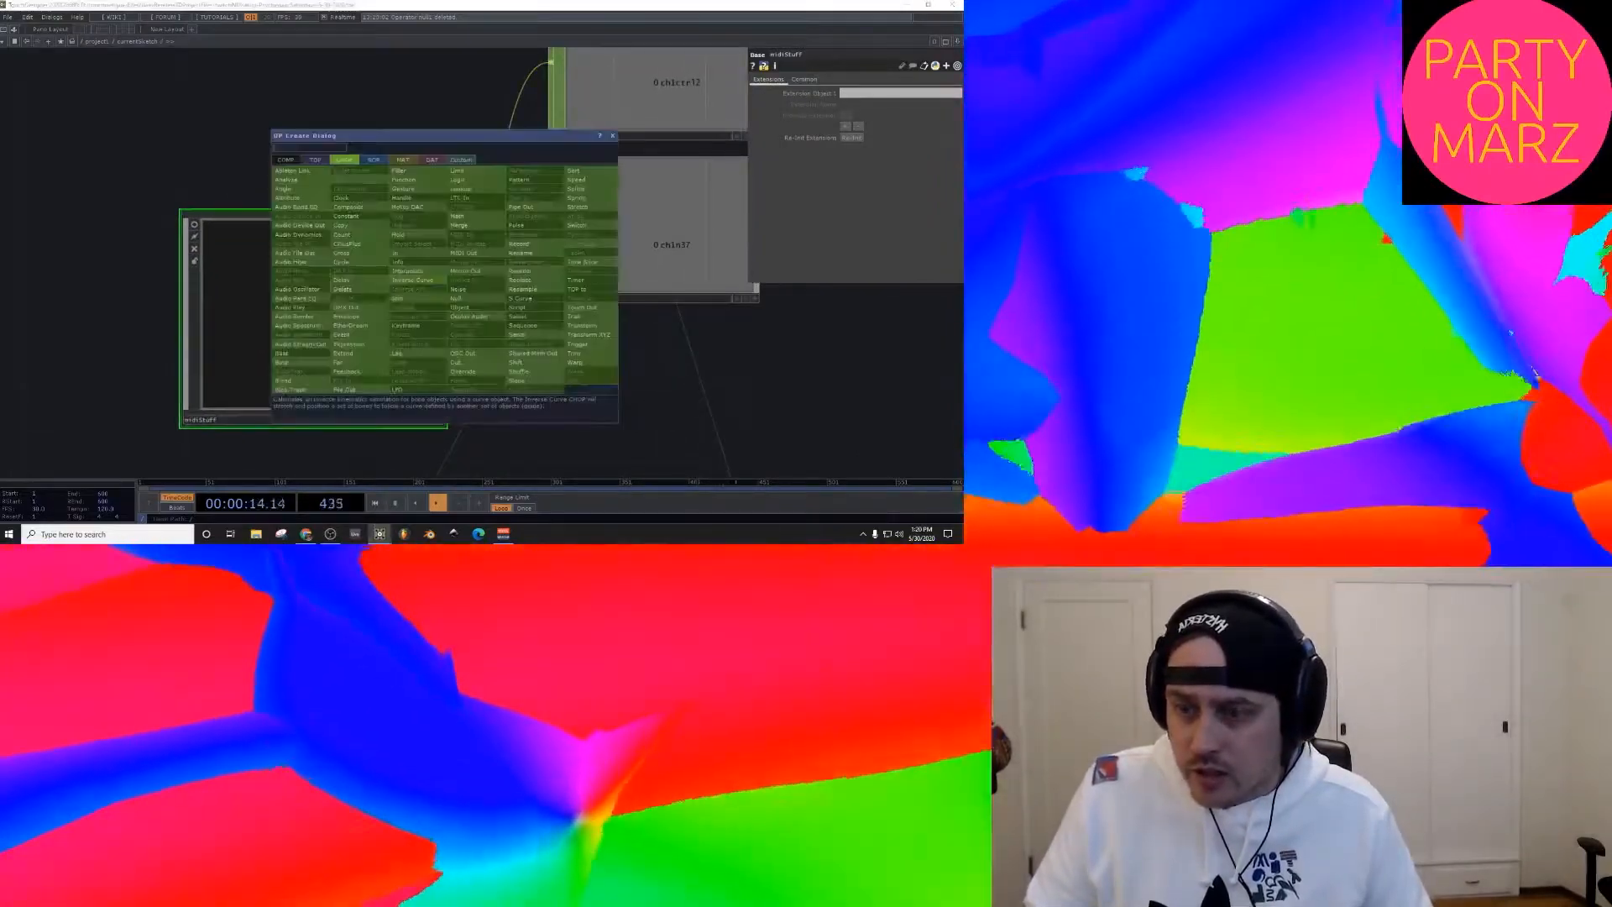
{"action": "type", "text": "nu"}
{"action": "left_click", "coordinate": [450, 149]}
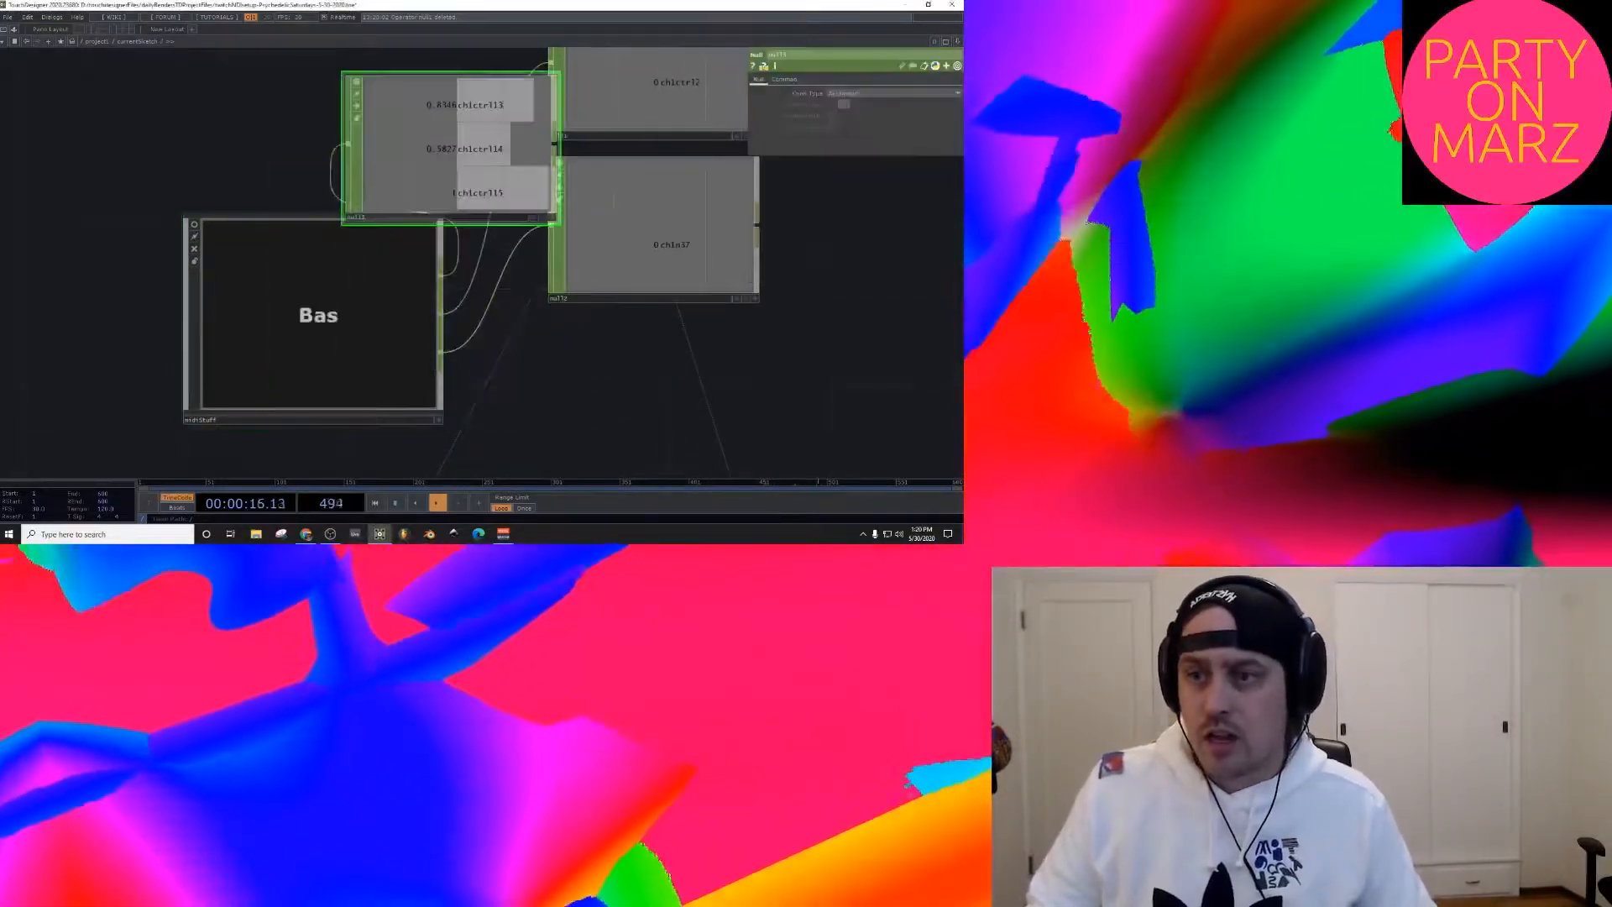
{"action": "scroll", "coordinate": [462, 174], "scroll_direction": "down", "scroll_amount": 5}
{"action": "left_click_drag", "start_coordinate": [462, 172], "coordinate": [515, 97]}
Step: Link the new Null's ch1ctrl13, ch1ctrl14 and ch1ctrl15 to the Channel Mix TOP's red-to-red, green-to-green and blue-to-blue values
{"action": "left_click_drag", "start_coordinate": [604, 219], "coordinate": [627, 331]}
{"action": "left_click", "coordinate": [622, 338]}
{"action": "scroll", "coordinate": [519, 146], "scroll_direction": "up", "scroll_amount": 5}
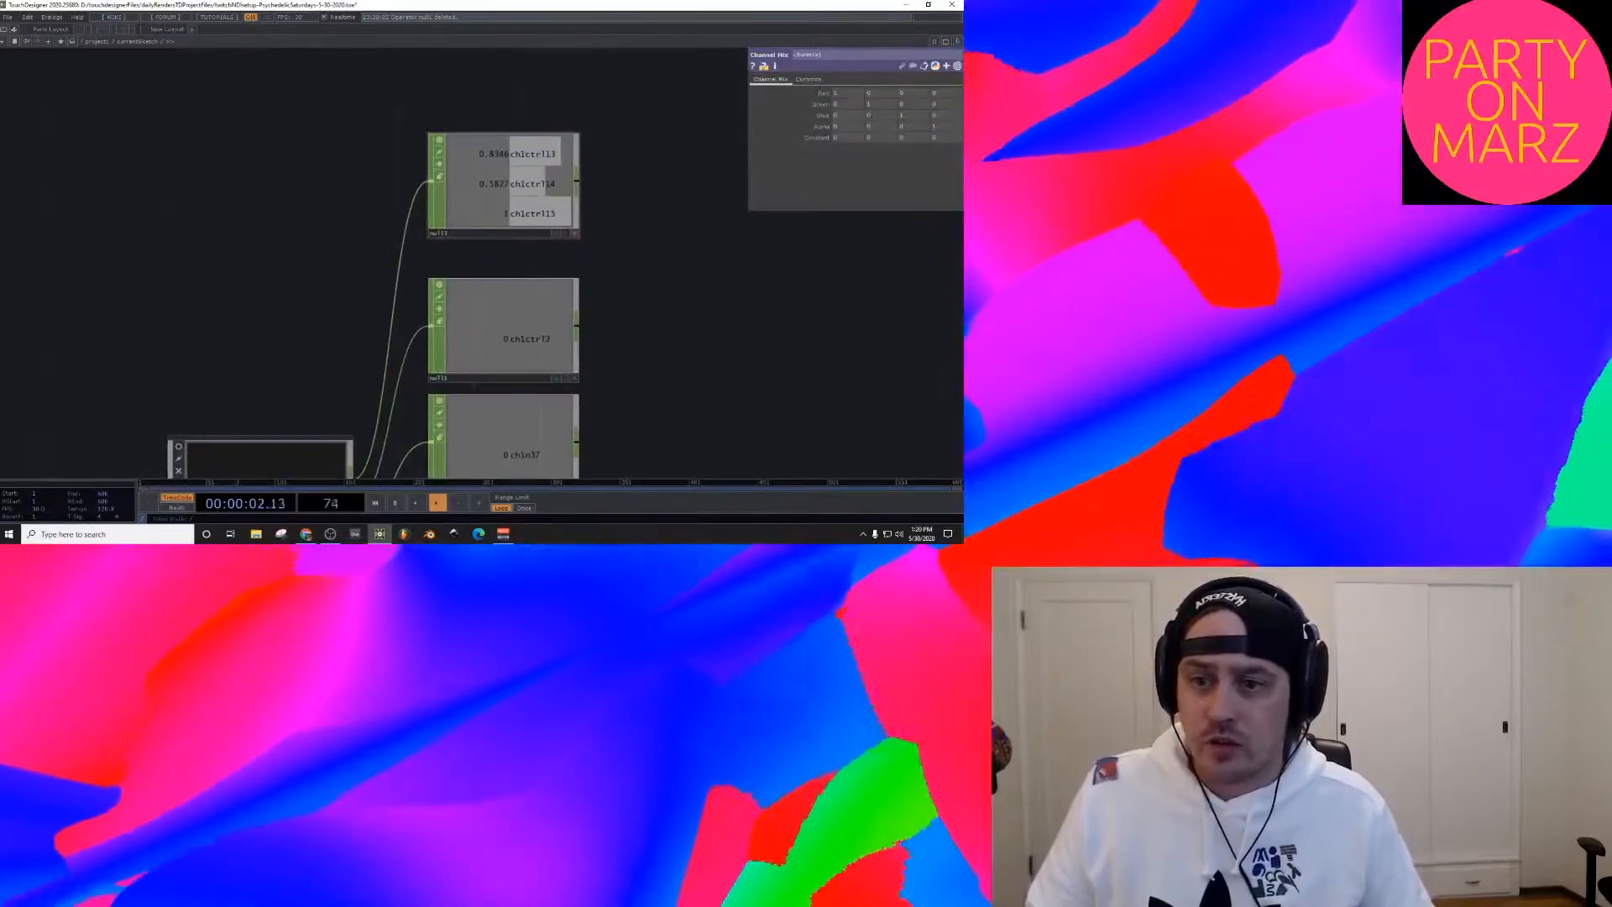
{"action": "left_click", "coordinate": [574, 234]}
{"action": "left_click_drag", "start_coordinate": [526, 153], "coordinate": [843, 93]}
{"action": "left_click", "coordinate": [846, 89]}
{"action": "left_click_drag", "start_coordinate": [526, 183], "coordinate": [854, 92]}
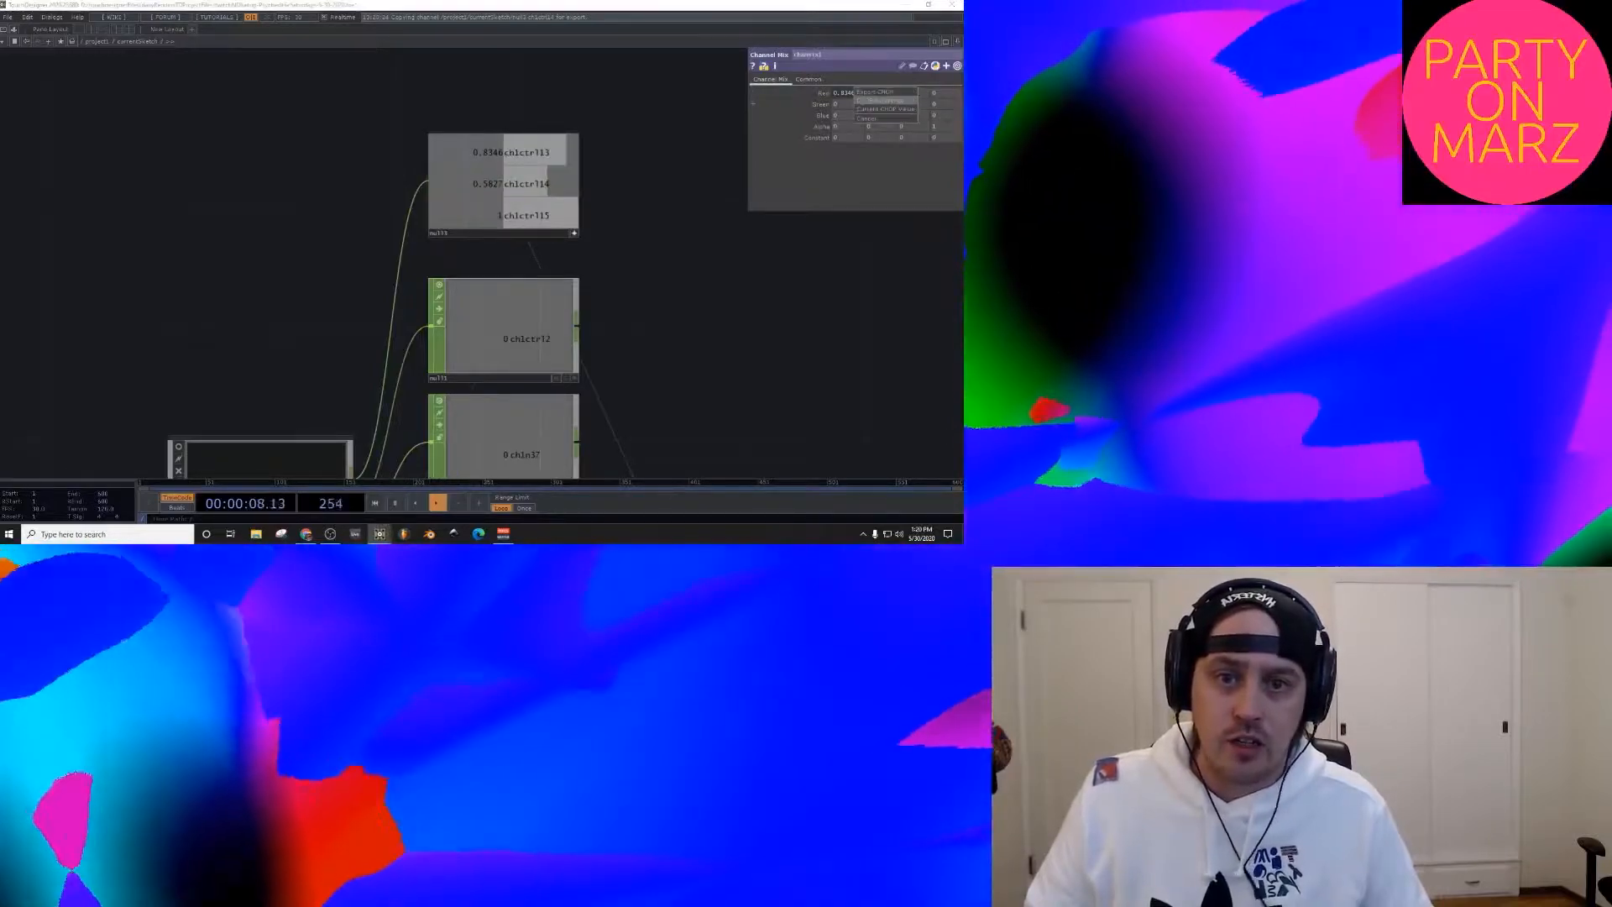
{"action": "left_click", "coordinate": [874, 100]}
{"action": "left_click_drag", "start_coordinate": [526, 216], "coordinate": [902, 115]}
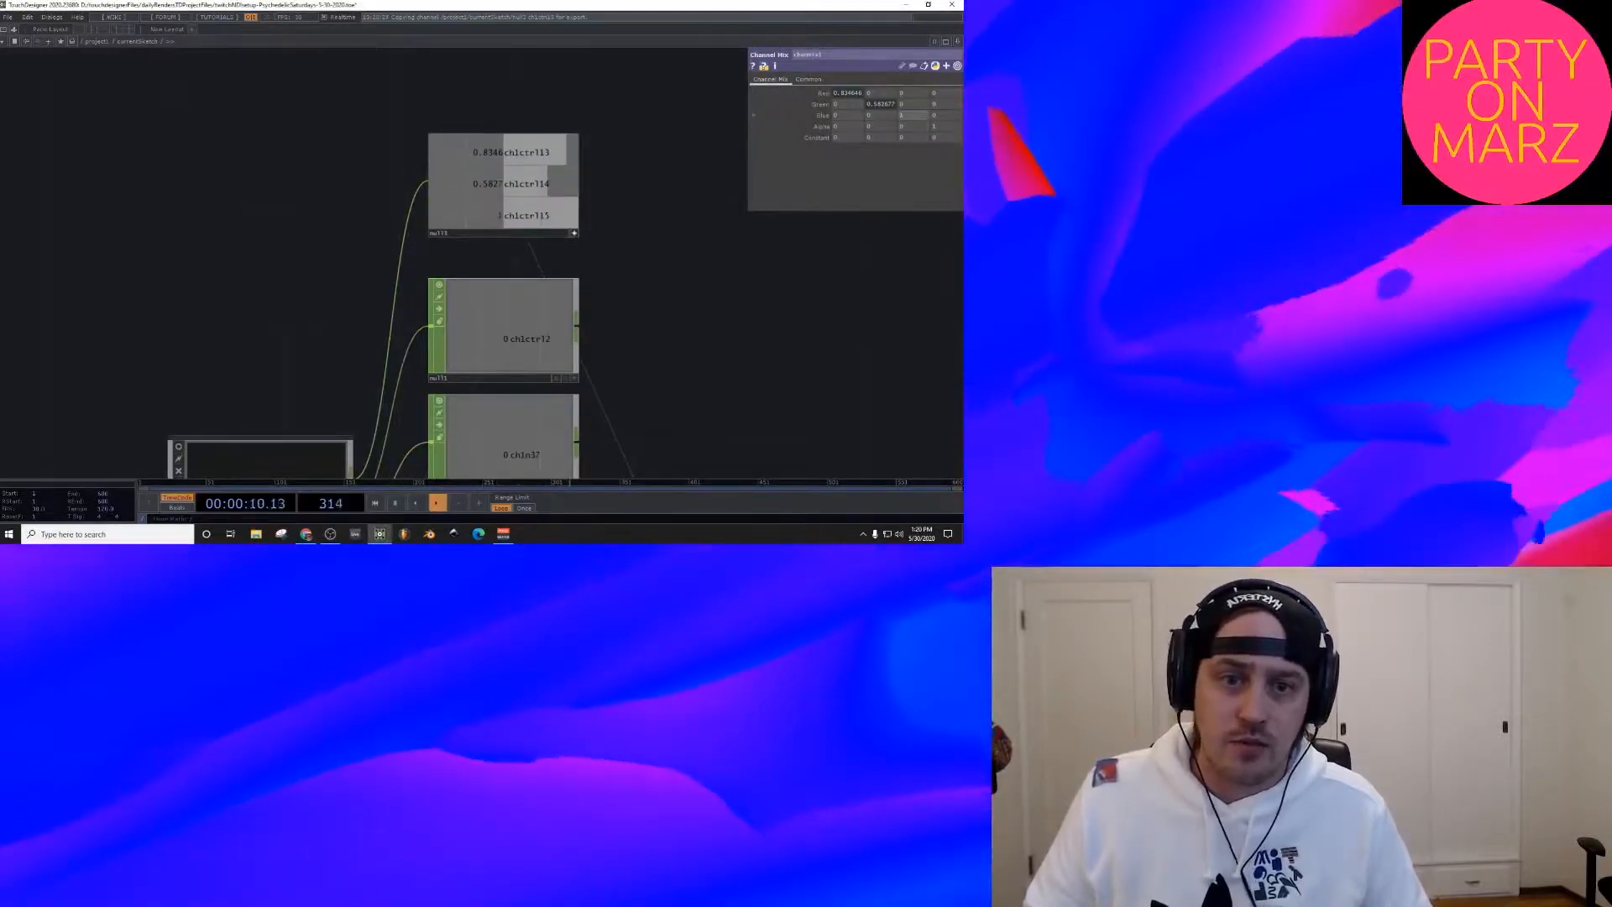
{"action": "left_click", "coordinate": [907, 112]}
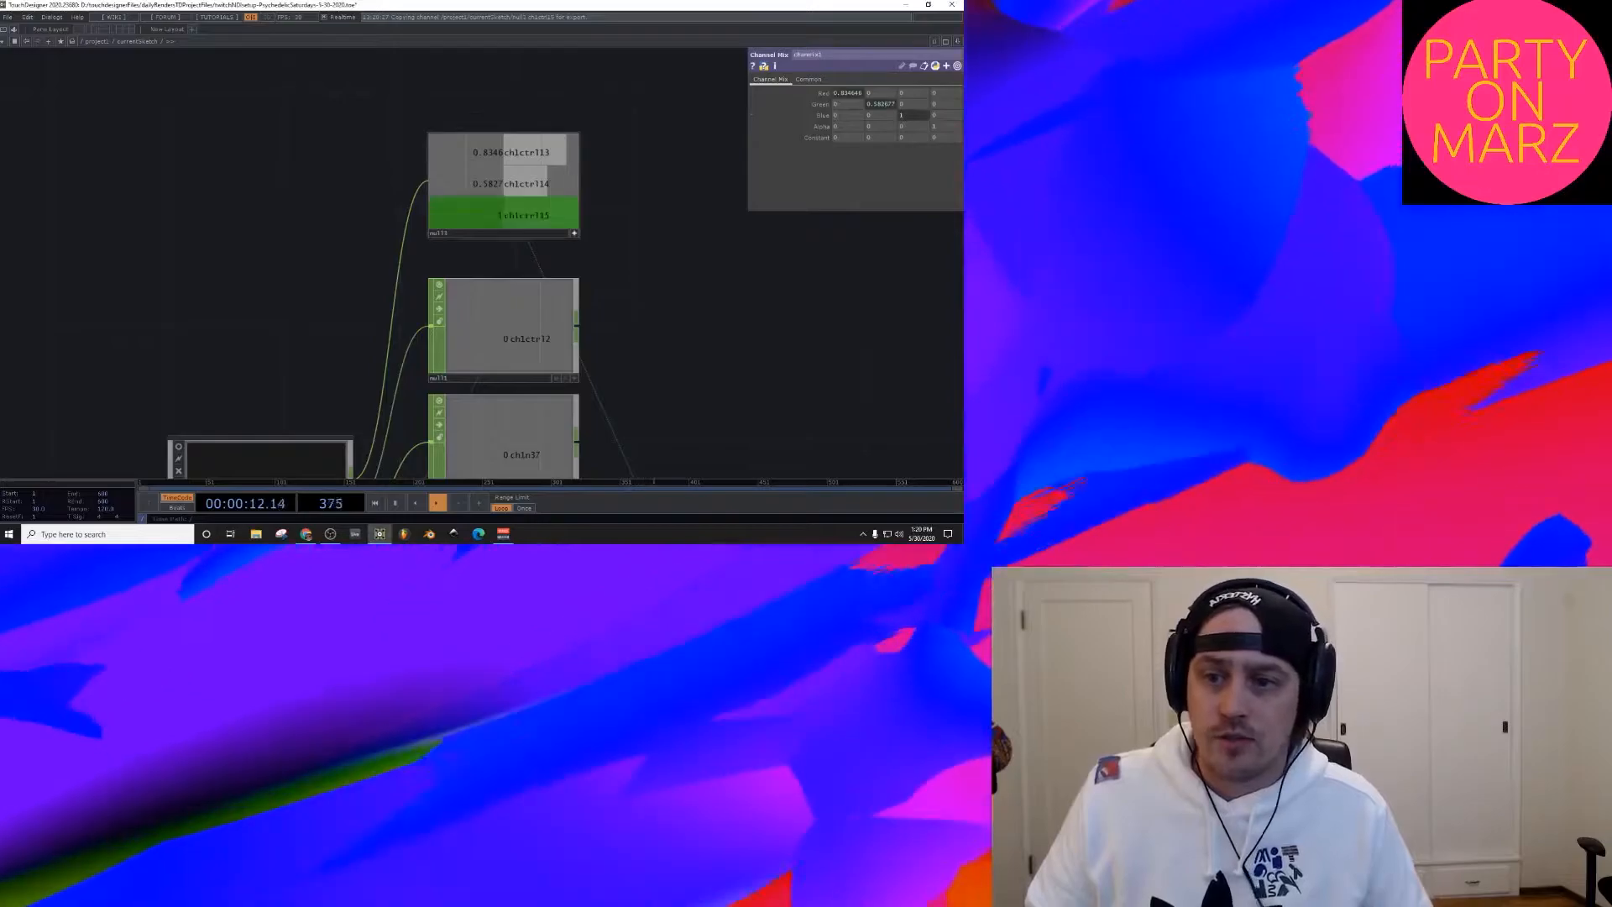
Step: Back inside the midiStuff Base, place a duplicate of the third Select CHOP below it and limit its channel names to one controller channel
{"action": "scroll", "coordinate": [378, 143], "scroll_direction": "down", "scroll_amount": 6}
{"action": "left_click_drag", "start_coordinate": [600, 382], "coordinate": [527, 268]}
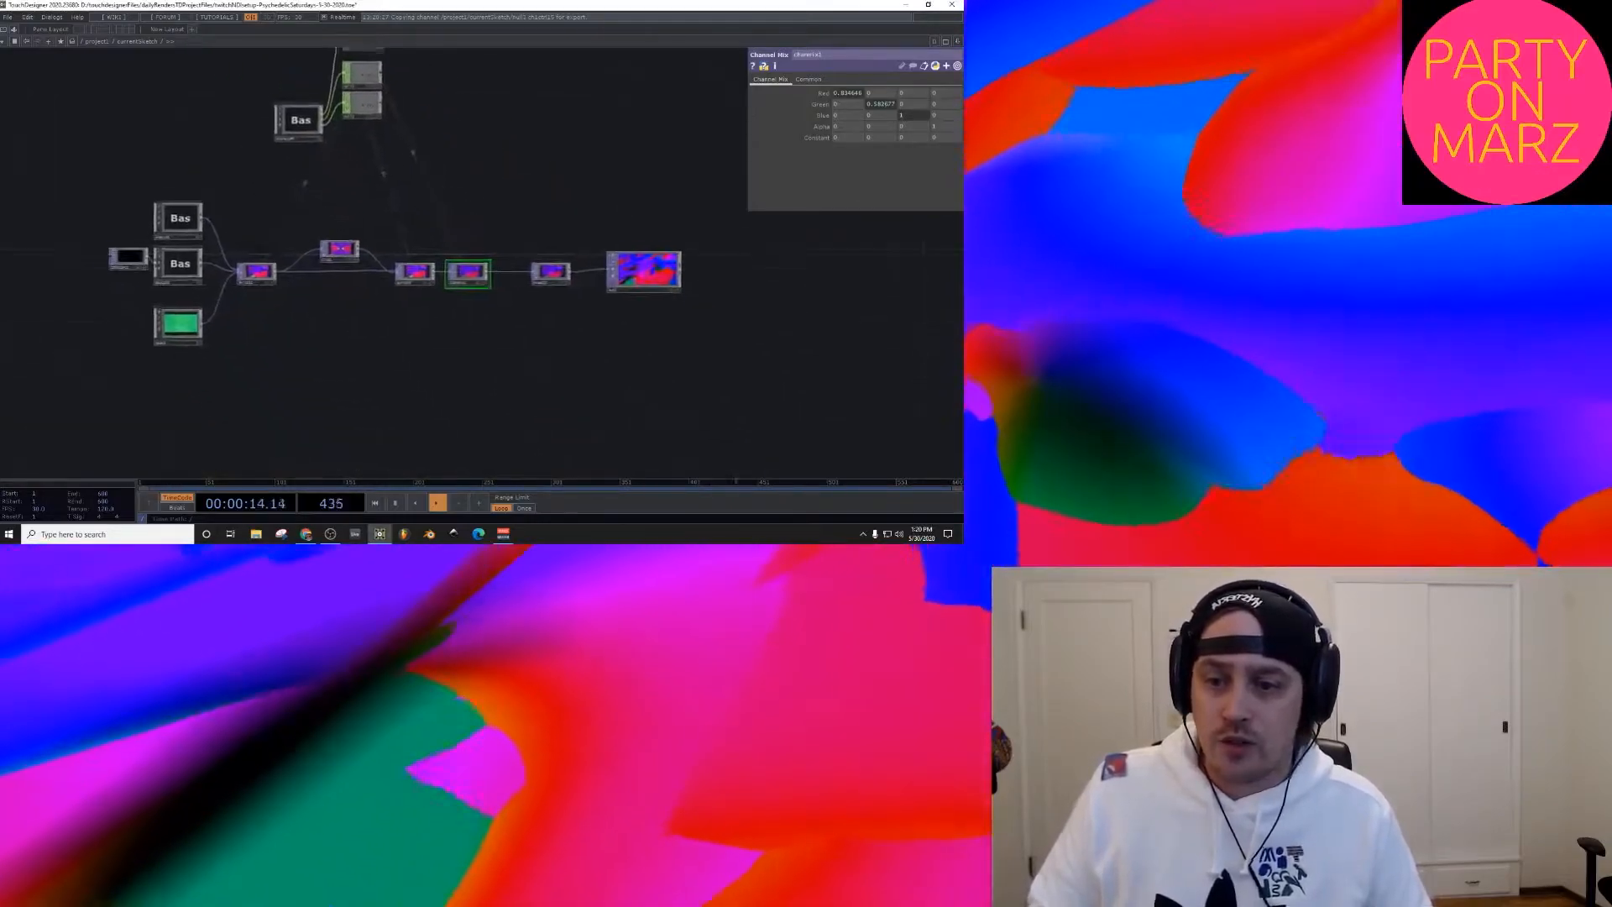
{"action": "scroll", "coordinate": [542, 270], "scroll_direction": "up", "scroll_amount": 3}
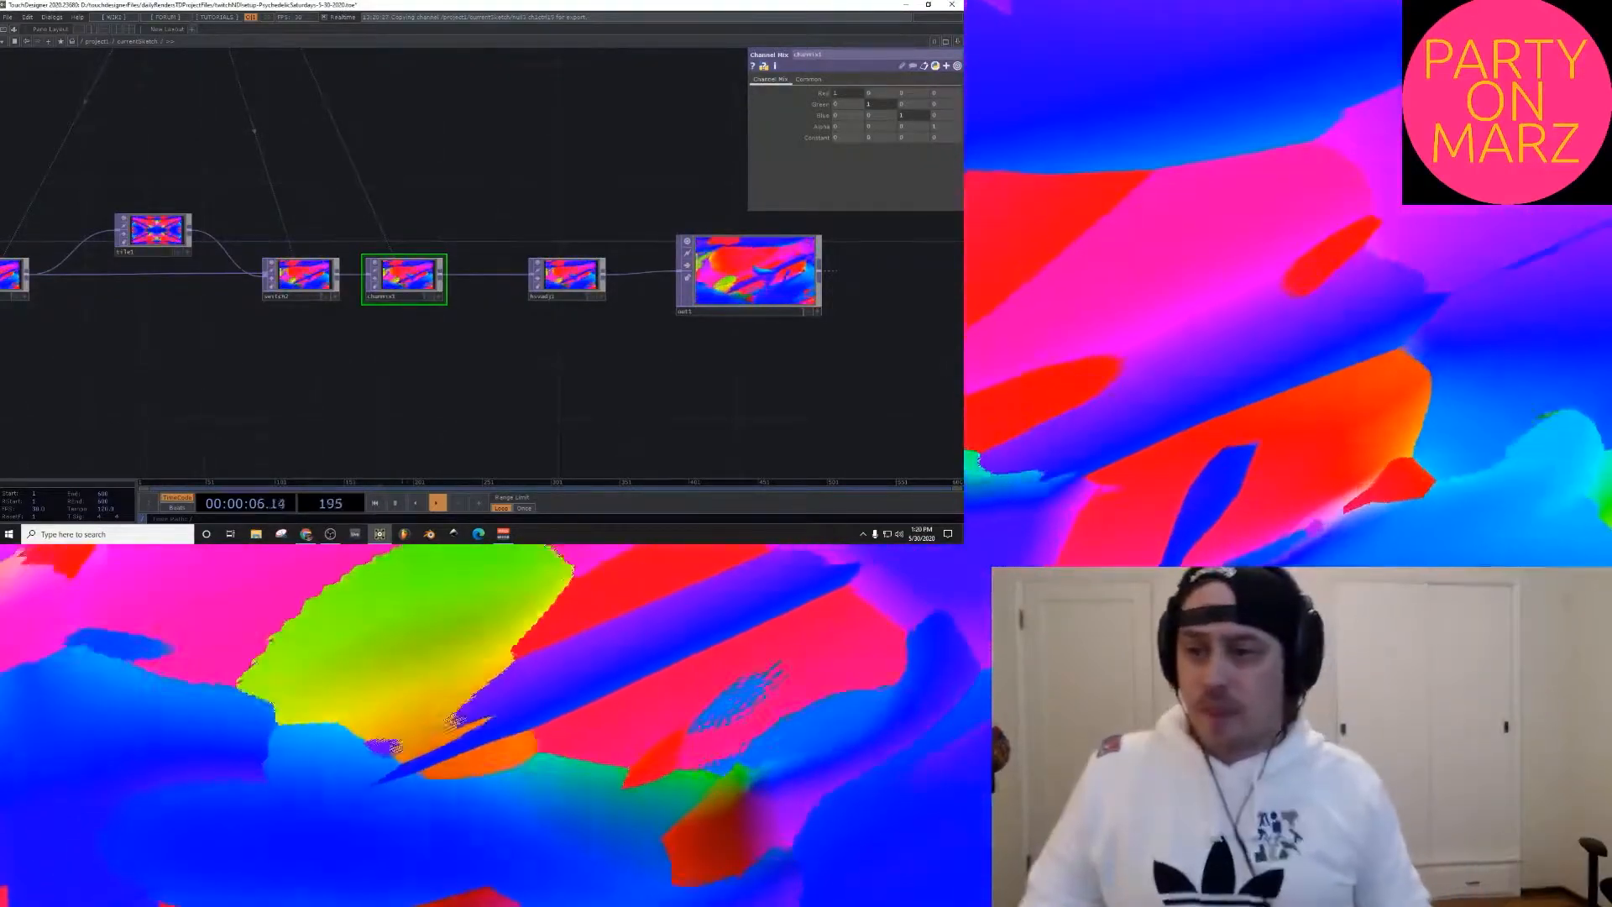
{"action": "left_click_drag", "start_coordinate": [470, 151], "coordinate": [753, 402]}
{"action": "scroll", "coordinate": [344, 222], "scroll_direction": "up", "scroll_amount": 6}
{"action": "scroll", "coordinate": [651, 244], "scroll_direction": "up", "scroll_amount": 5}
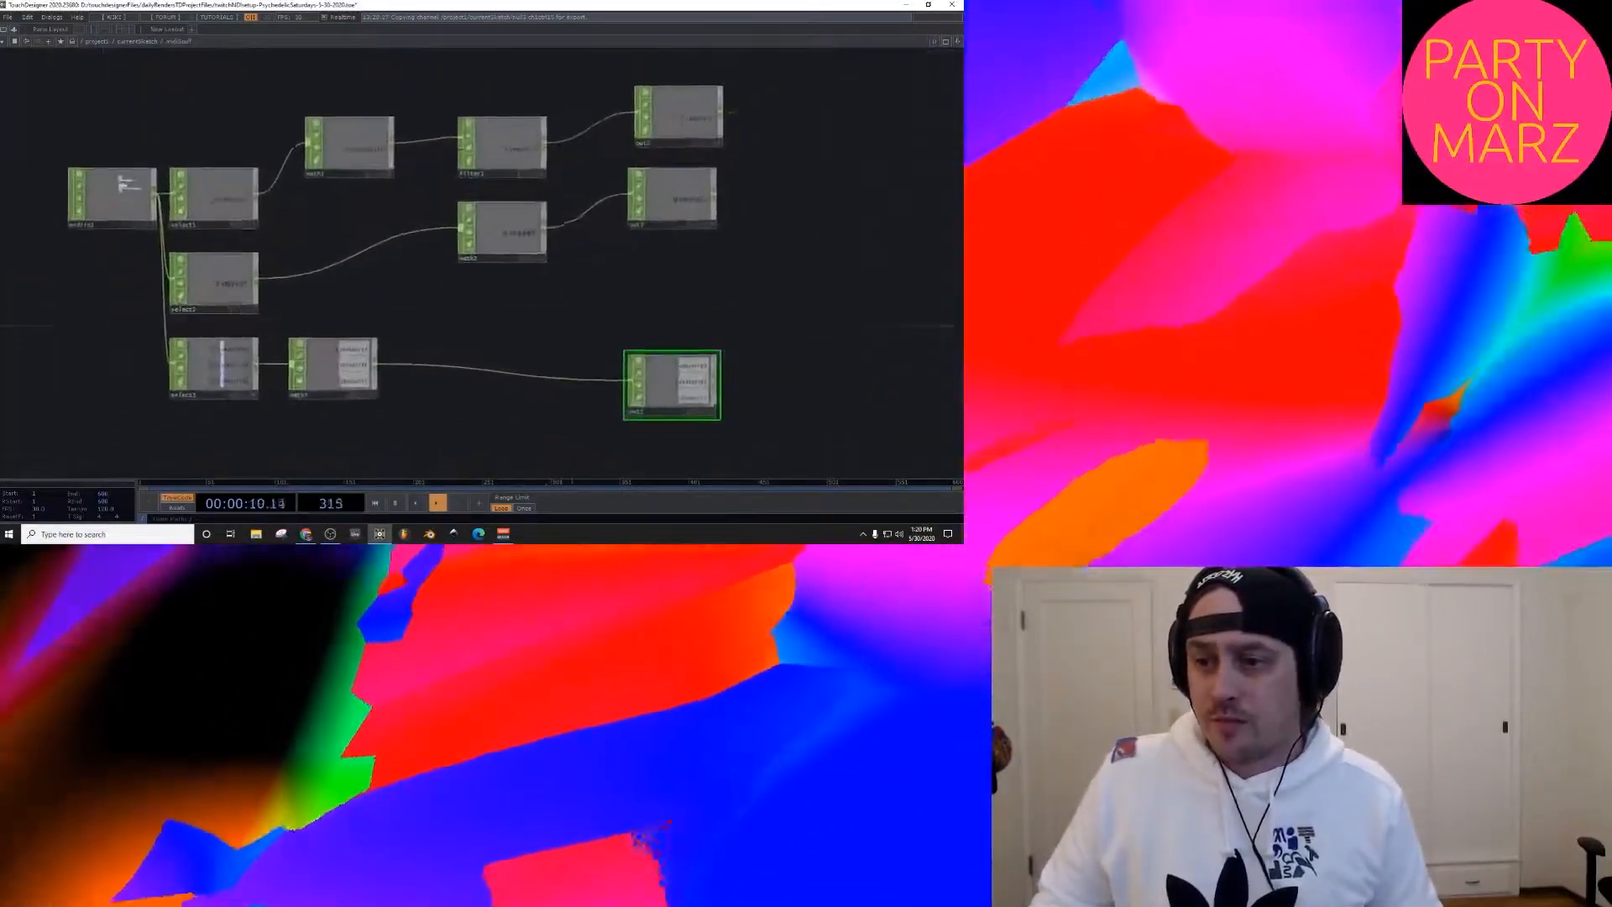
{"action": "left_click_drag", "start_coordinate": [470, 420], "coordinate": [506, 305]}
{"action": "left_click", "coordinate": [222, 269]}
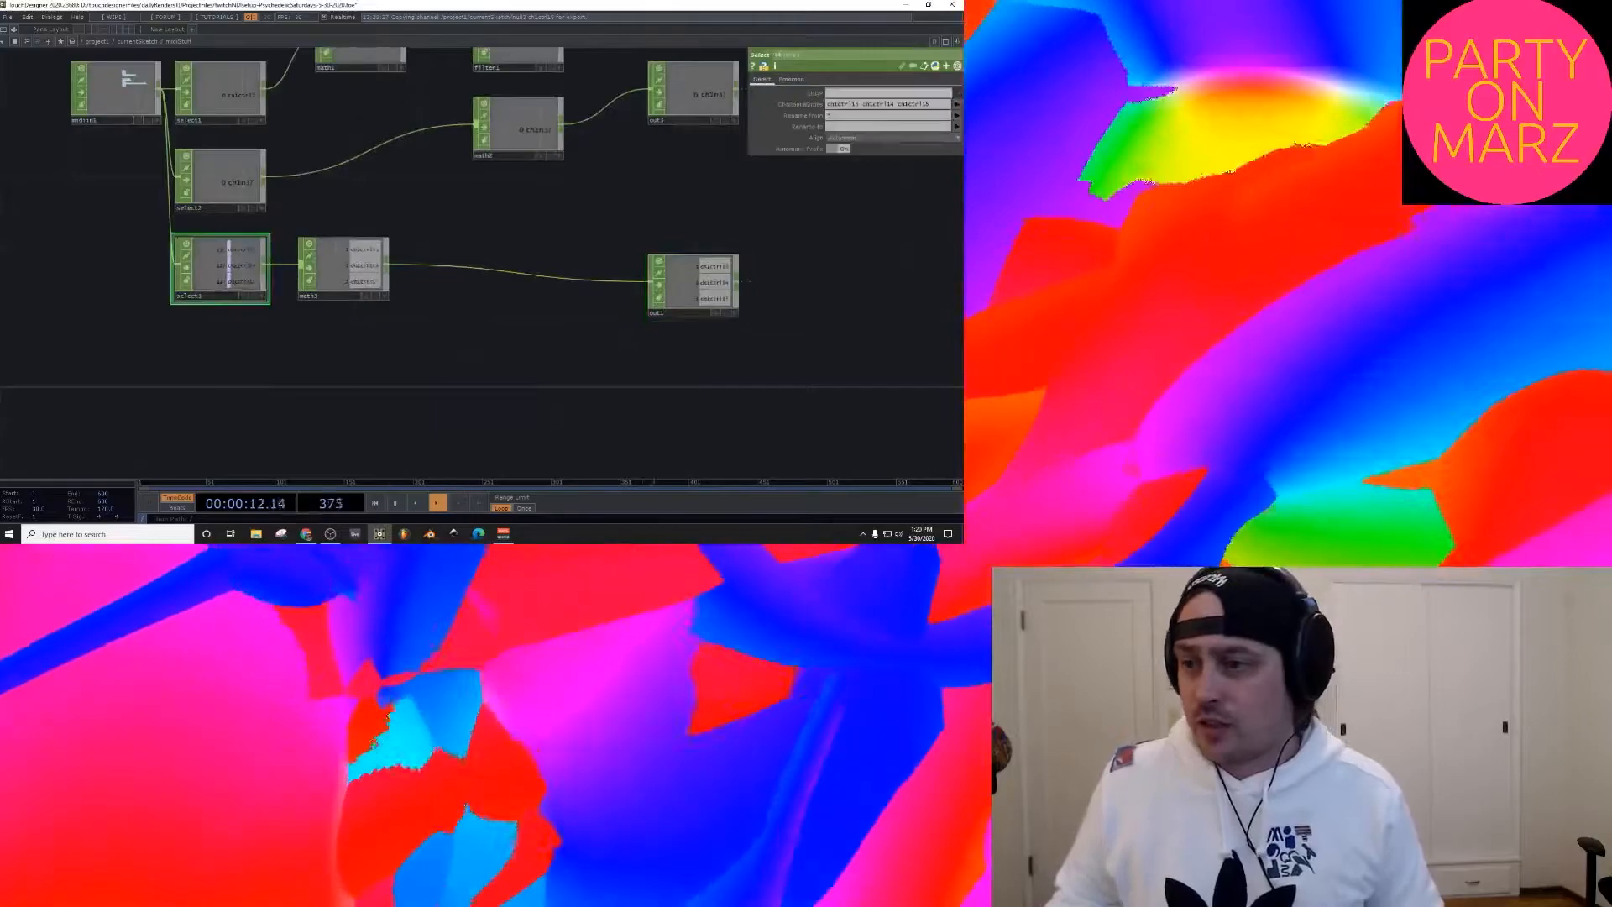
{"action": "key", "text": "ctrl+v"}
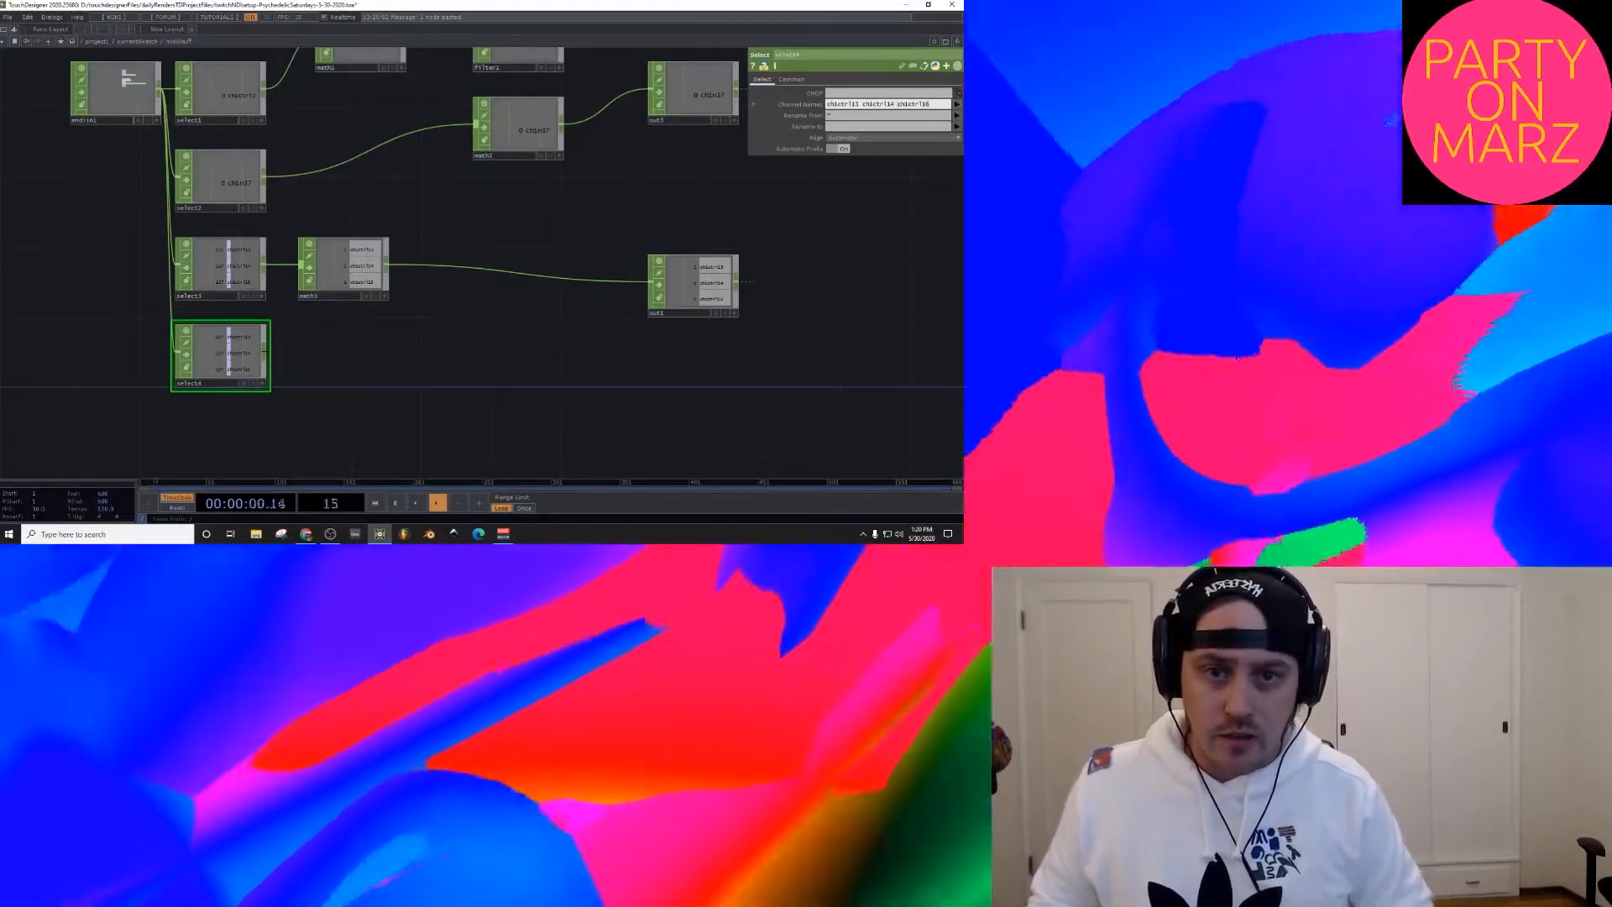
{"action": "key", "text": "Return"}
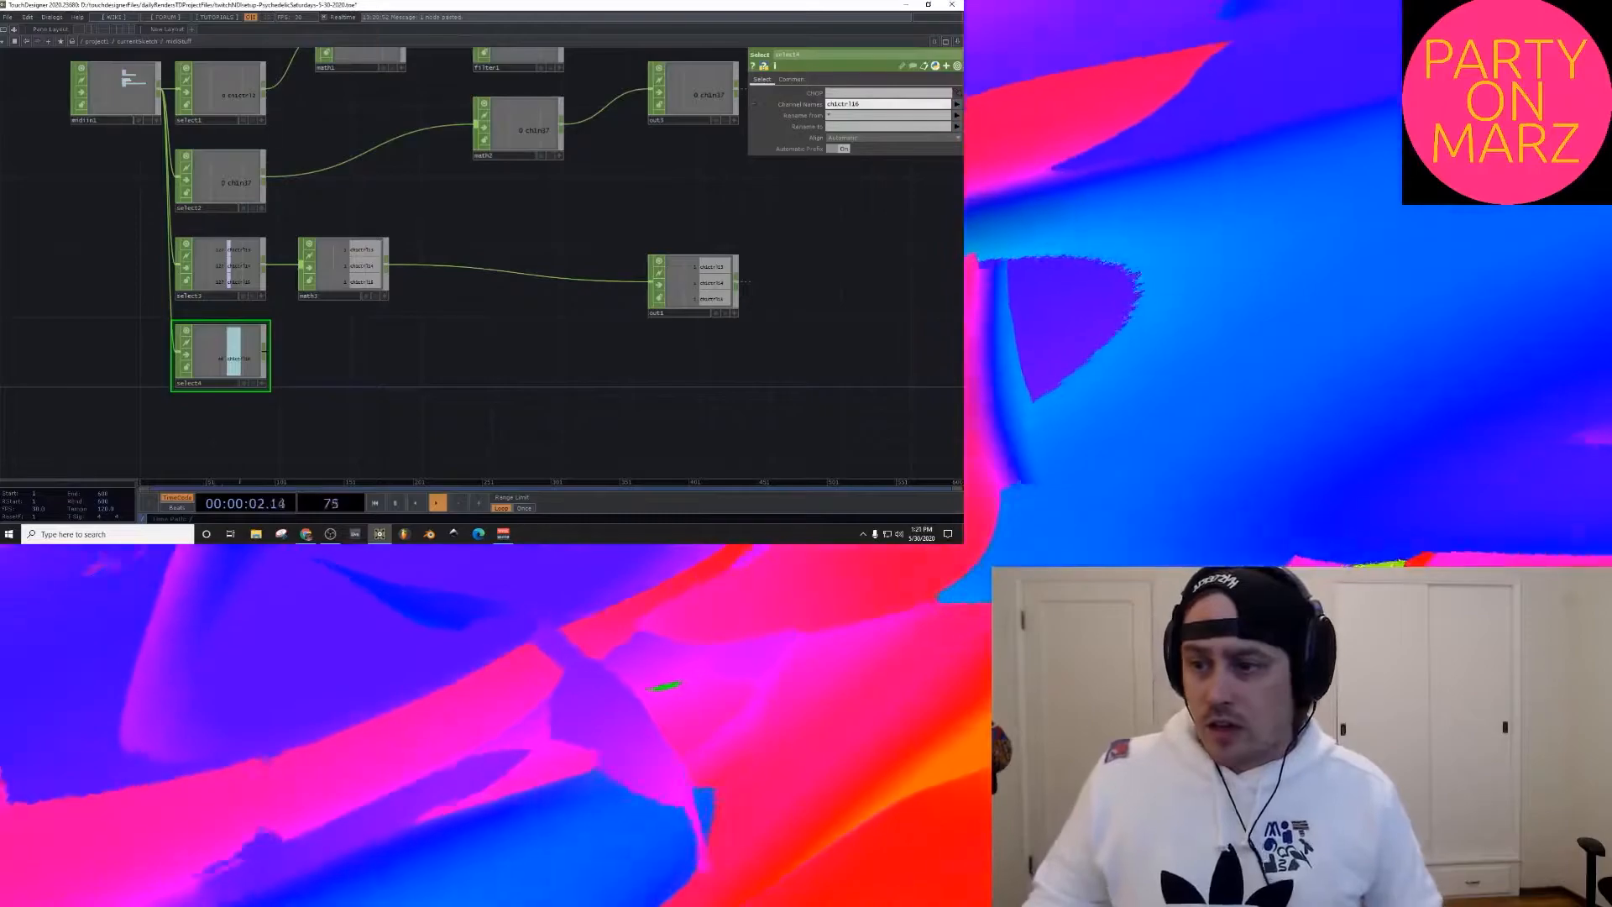
Step: Add a Math CHOP after the fourth Select CHOP
{"action": "right_click", "coordinate": [267, 356]}
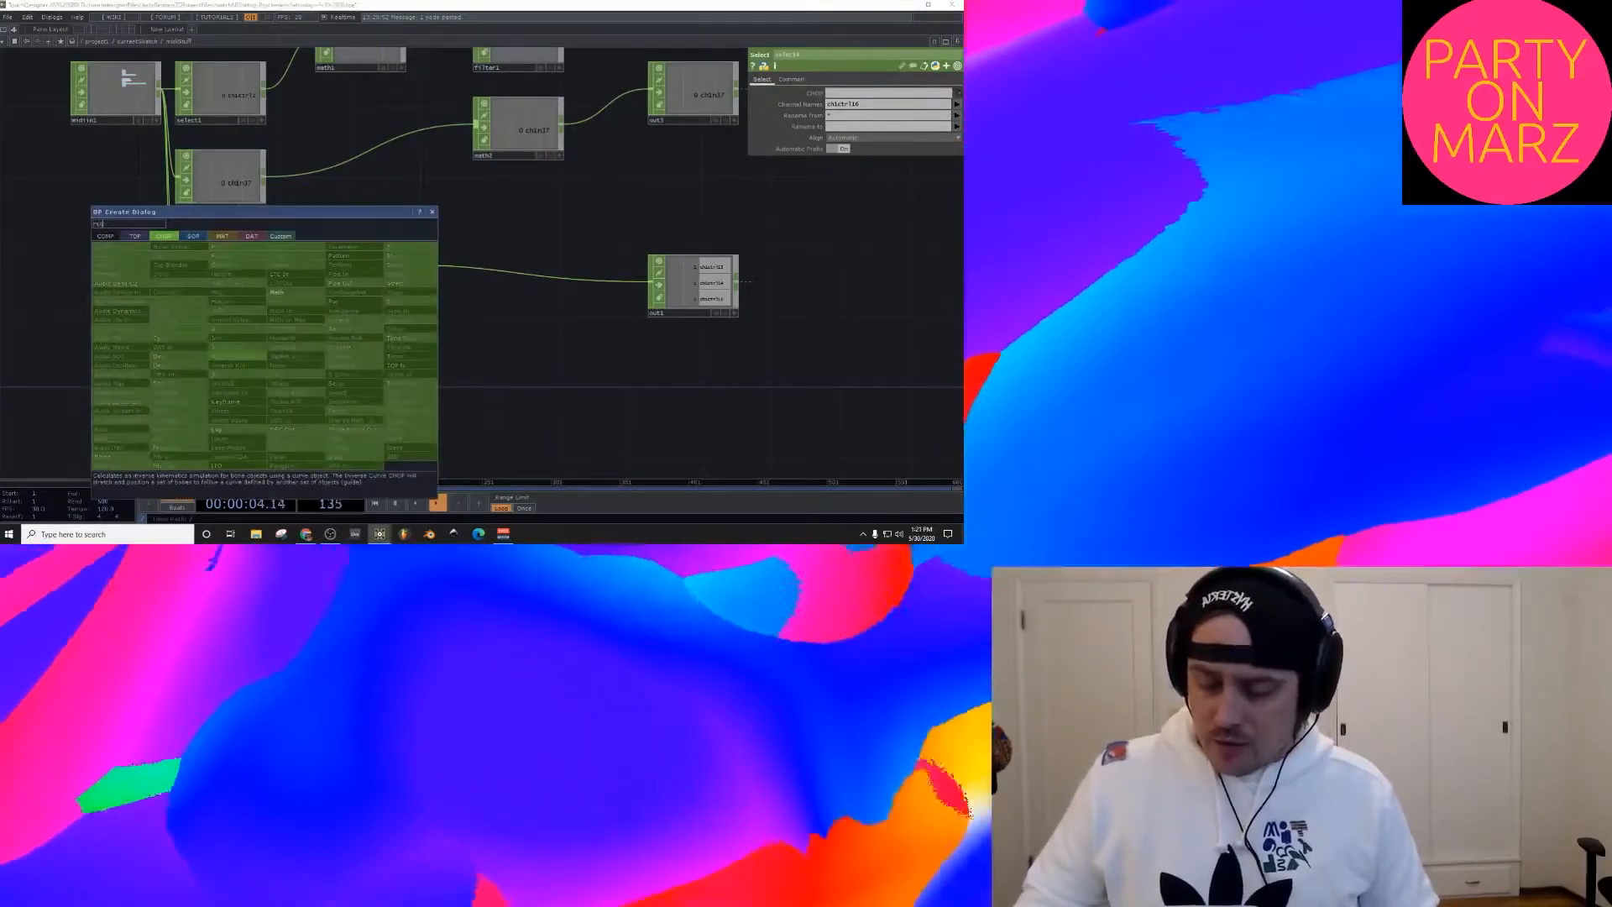
Step: Add a Math CHOP after the fourth Select CHOP and map its range from 0–127 to 0–360
{"action": "left_click", "coordinate": [293, 336]}
{"action": "left_click", "coordinate": [294, 324]}
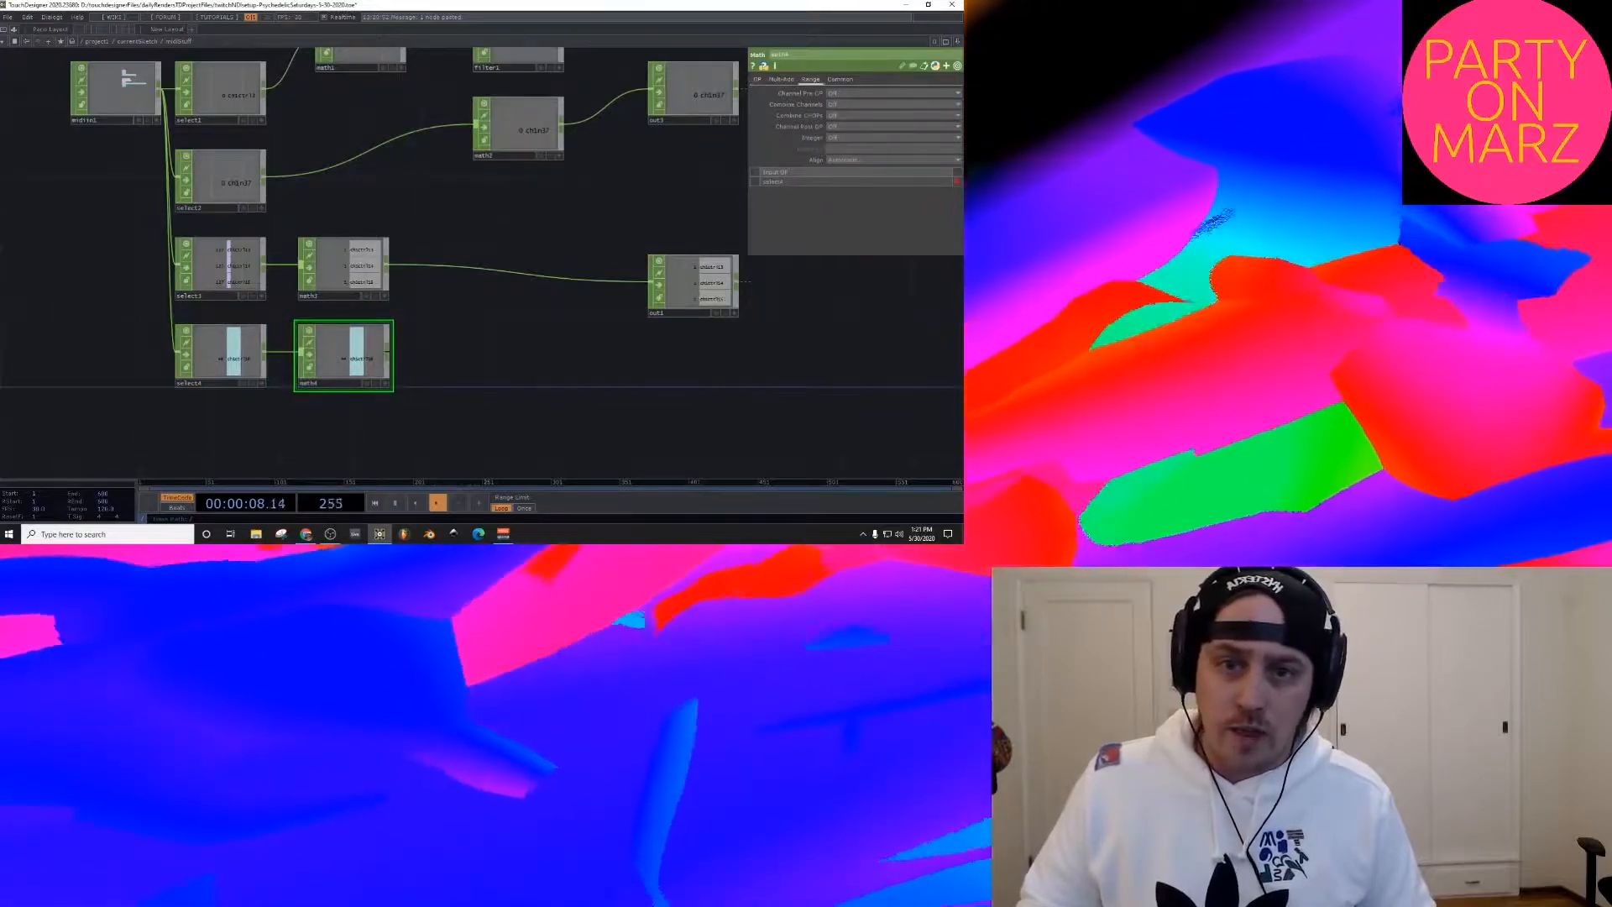
{"action": "left_click", "coordinate": [810, 79]}
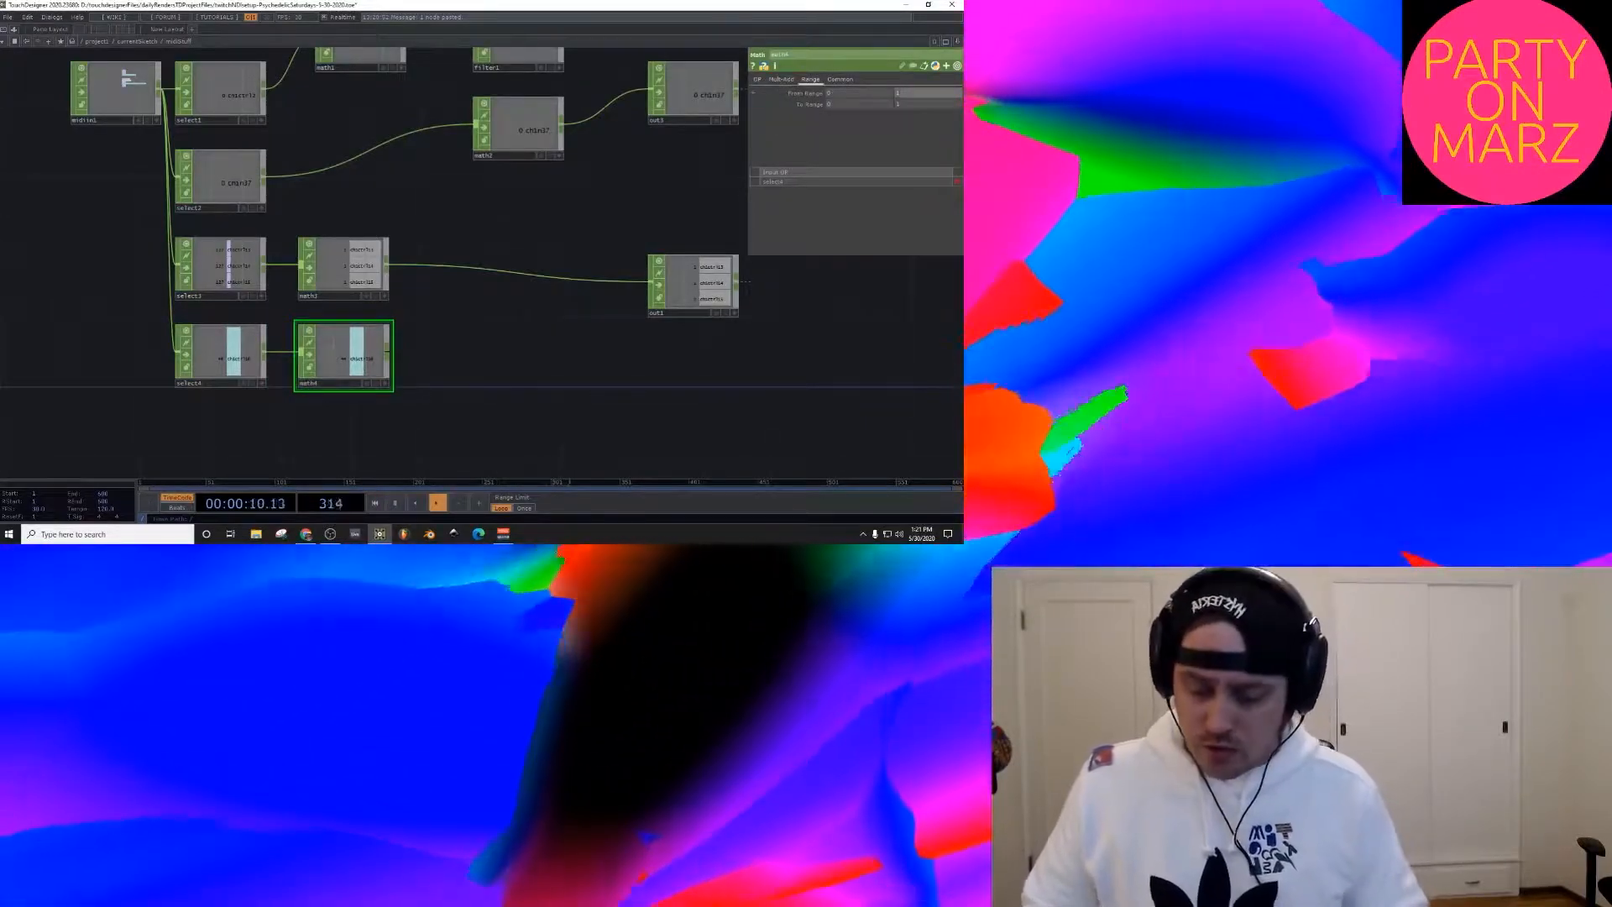
{"action": "type", "text": "27"}
{"action": "key", "text": "Tab"}
{"action": "key", "text": "Tab"}
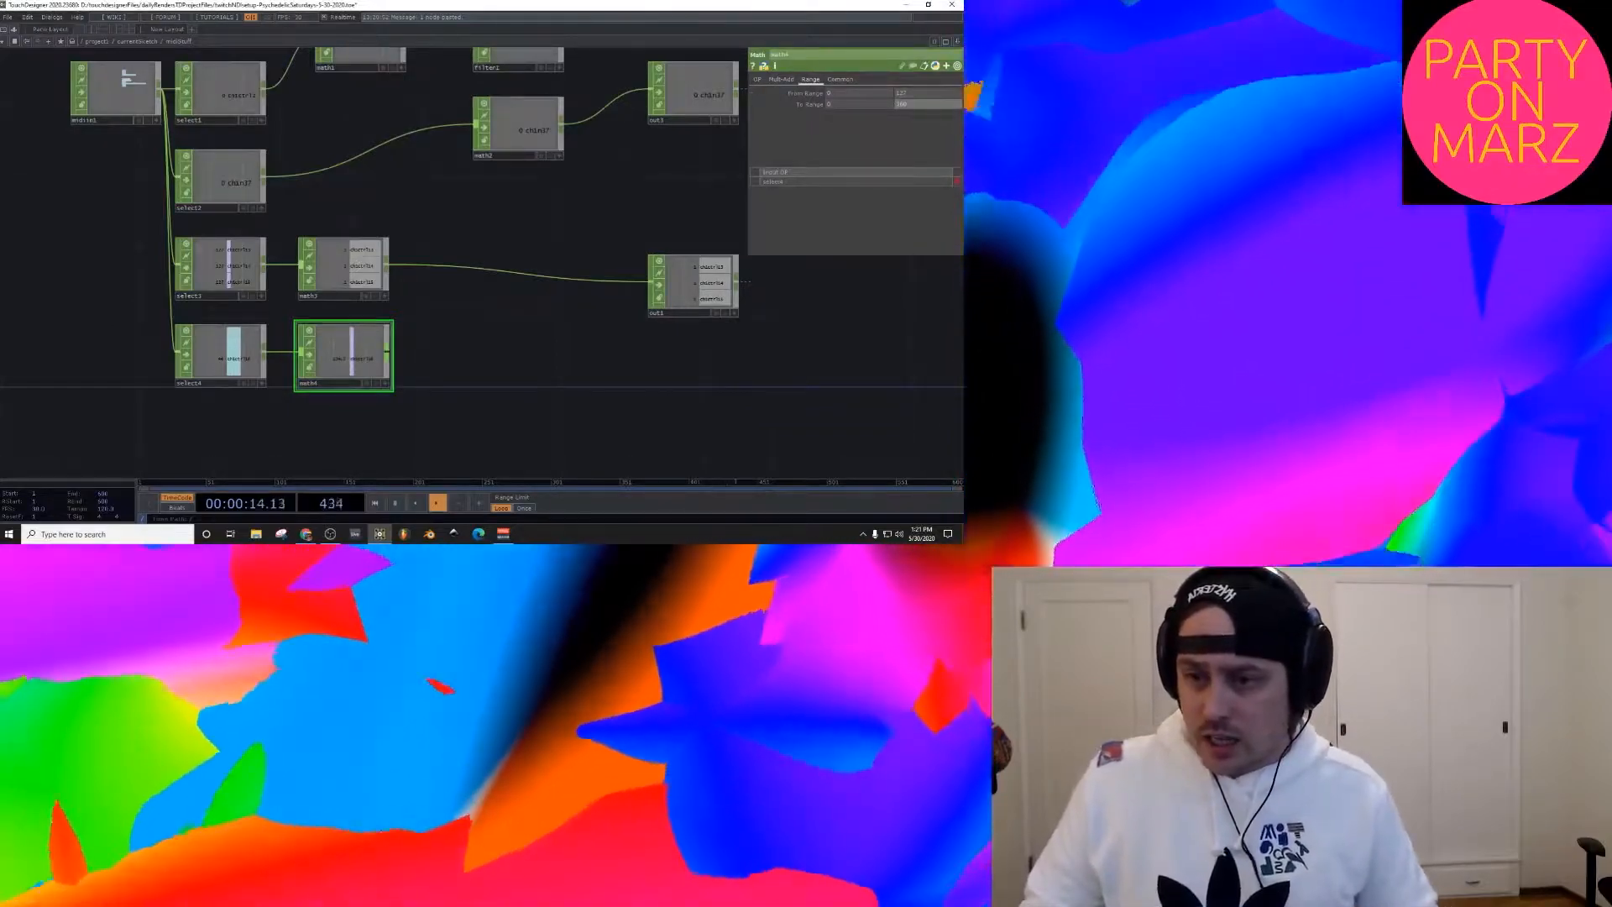
Step: Add an Out CHOP fed by the new Math CHOP and place it below the existing lowest Out CHOP
{"action": "right_click", "coordinate": [386, 352]}
{"action": "type", "text": "out"}
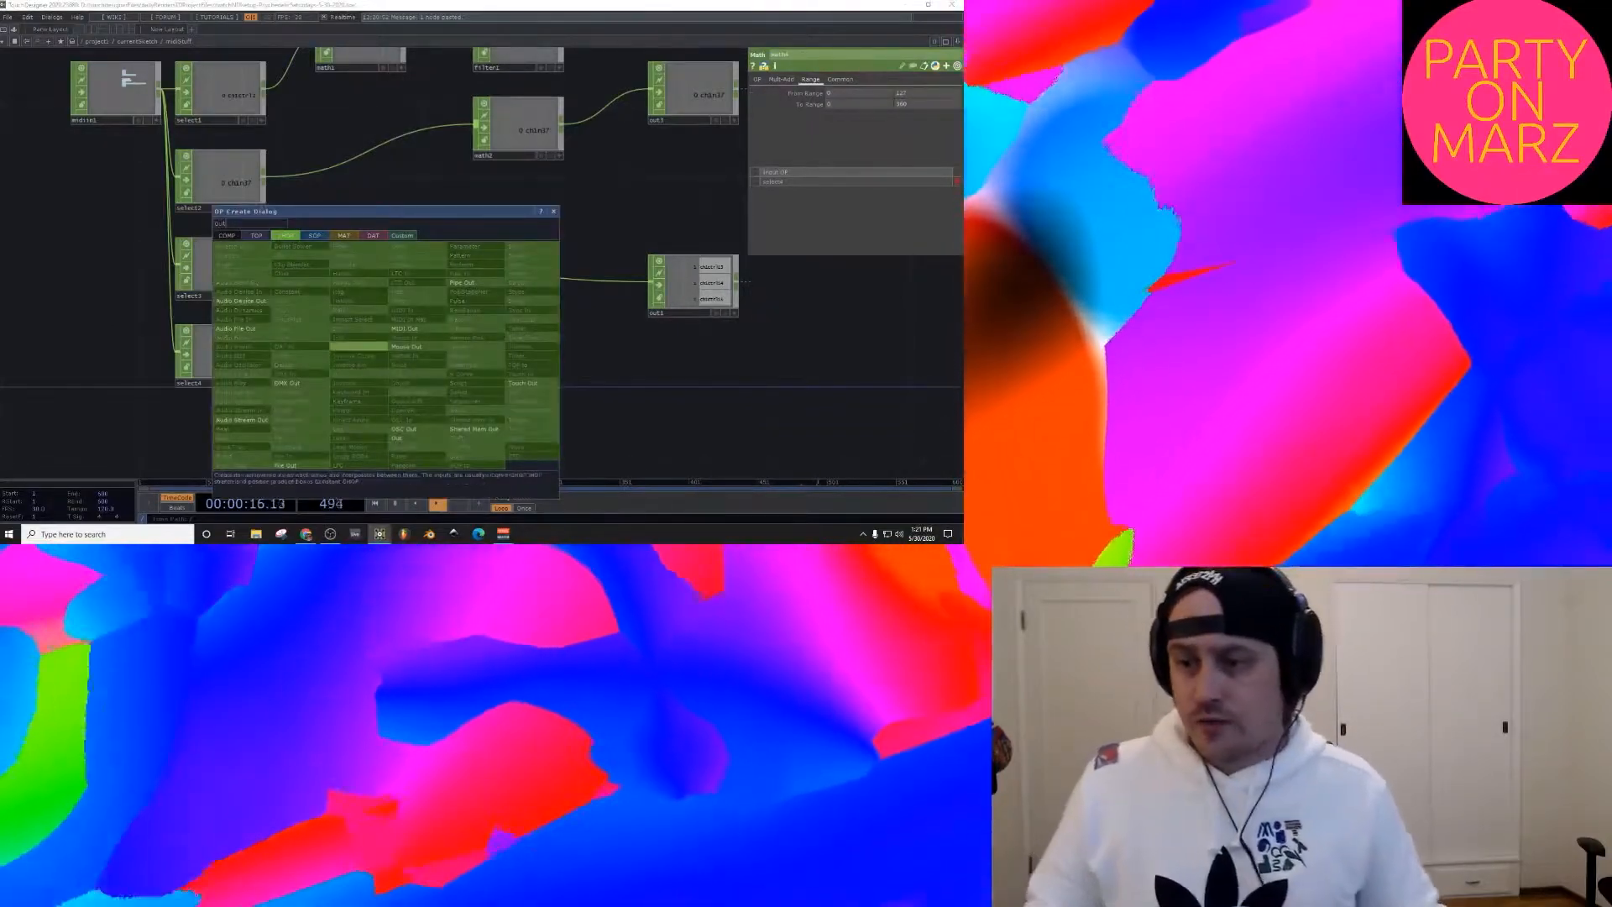
{"action": "left_click", "coordinate": [403, 437]}
{"action": "left_click", "coordinate": [681, 375]}
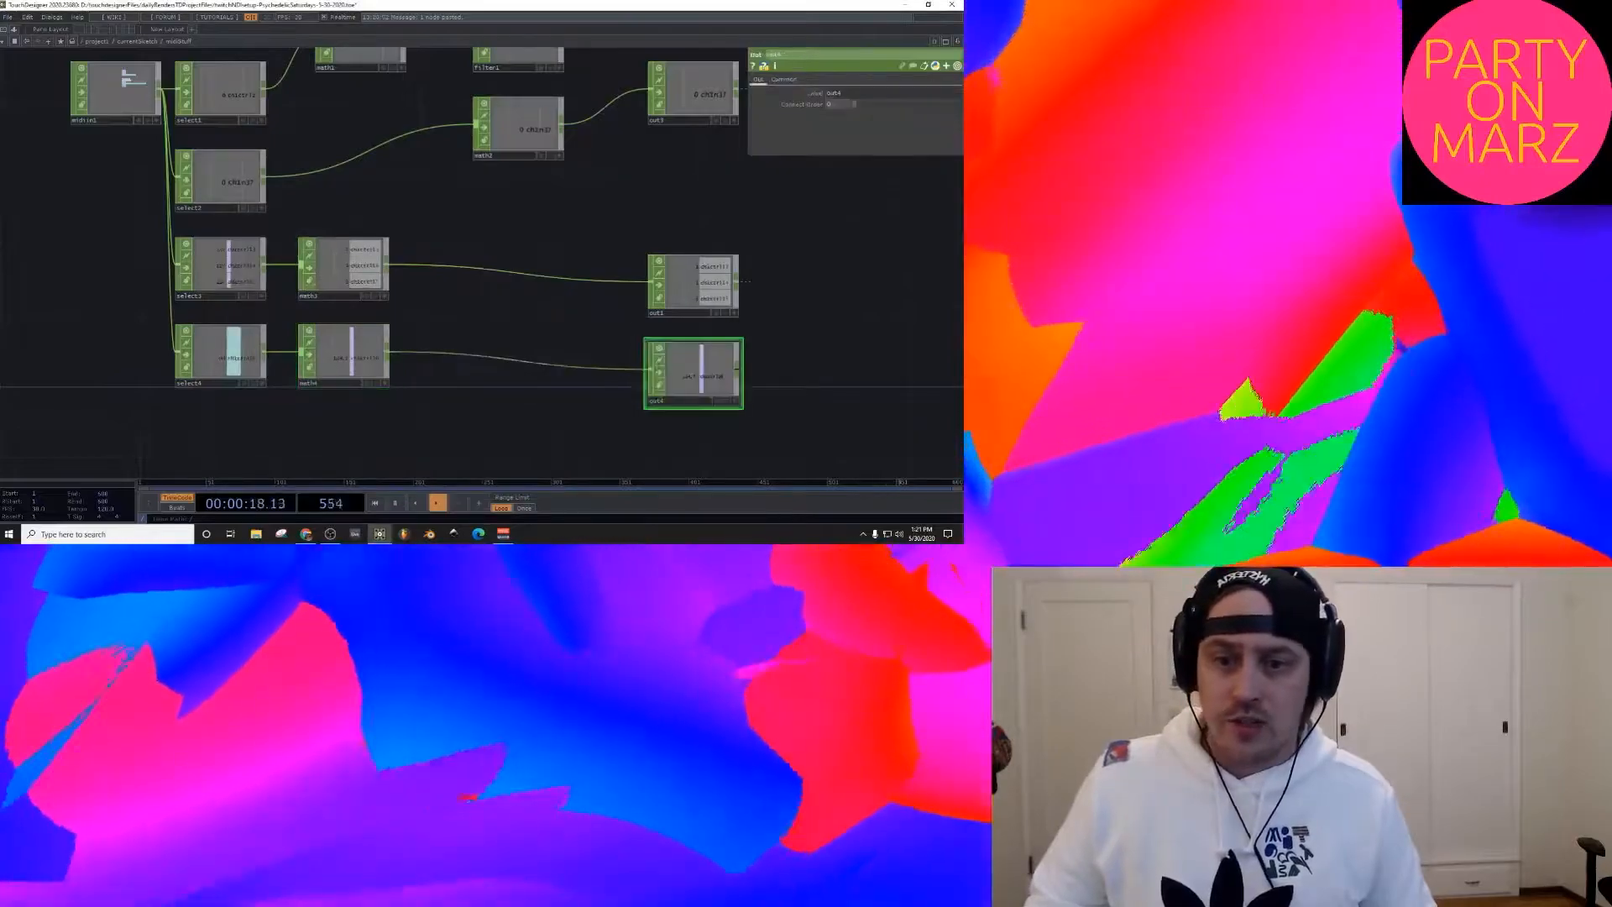
Step: Go up to the parent network and attach a Null CHOP to the MIDI base's new output, below the other nulls
{"action": "key", "text": "u"}
{"action": "scroll", "coordinate": [579, 334], "scroll_direction": "down", "scroll_amount": 4}
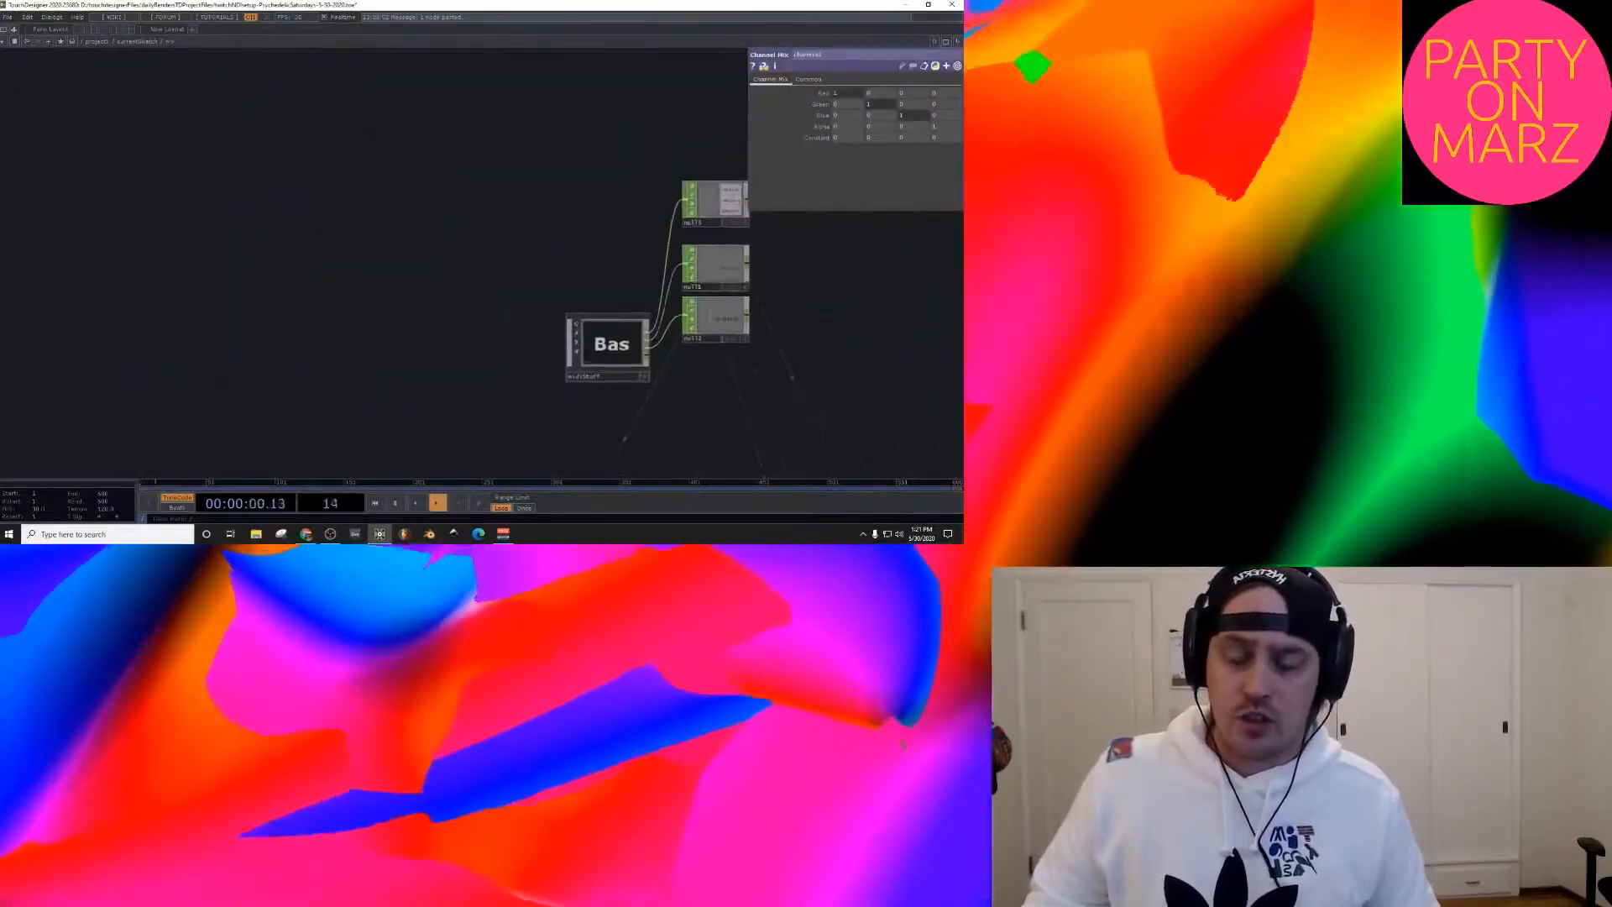
{"action": "left_click_drag", "start_coordinate": [588, 366], "coordinate": [525, 287]}
{"action": "scroll", "coordinate": [537, 273], "scroll_direction": "up", "scroll_amount": 4}
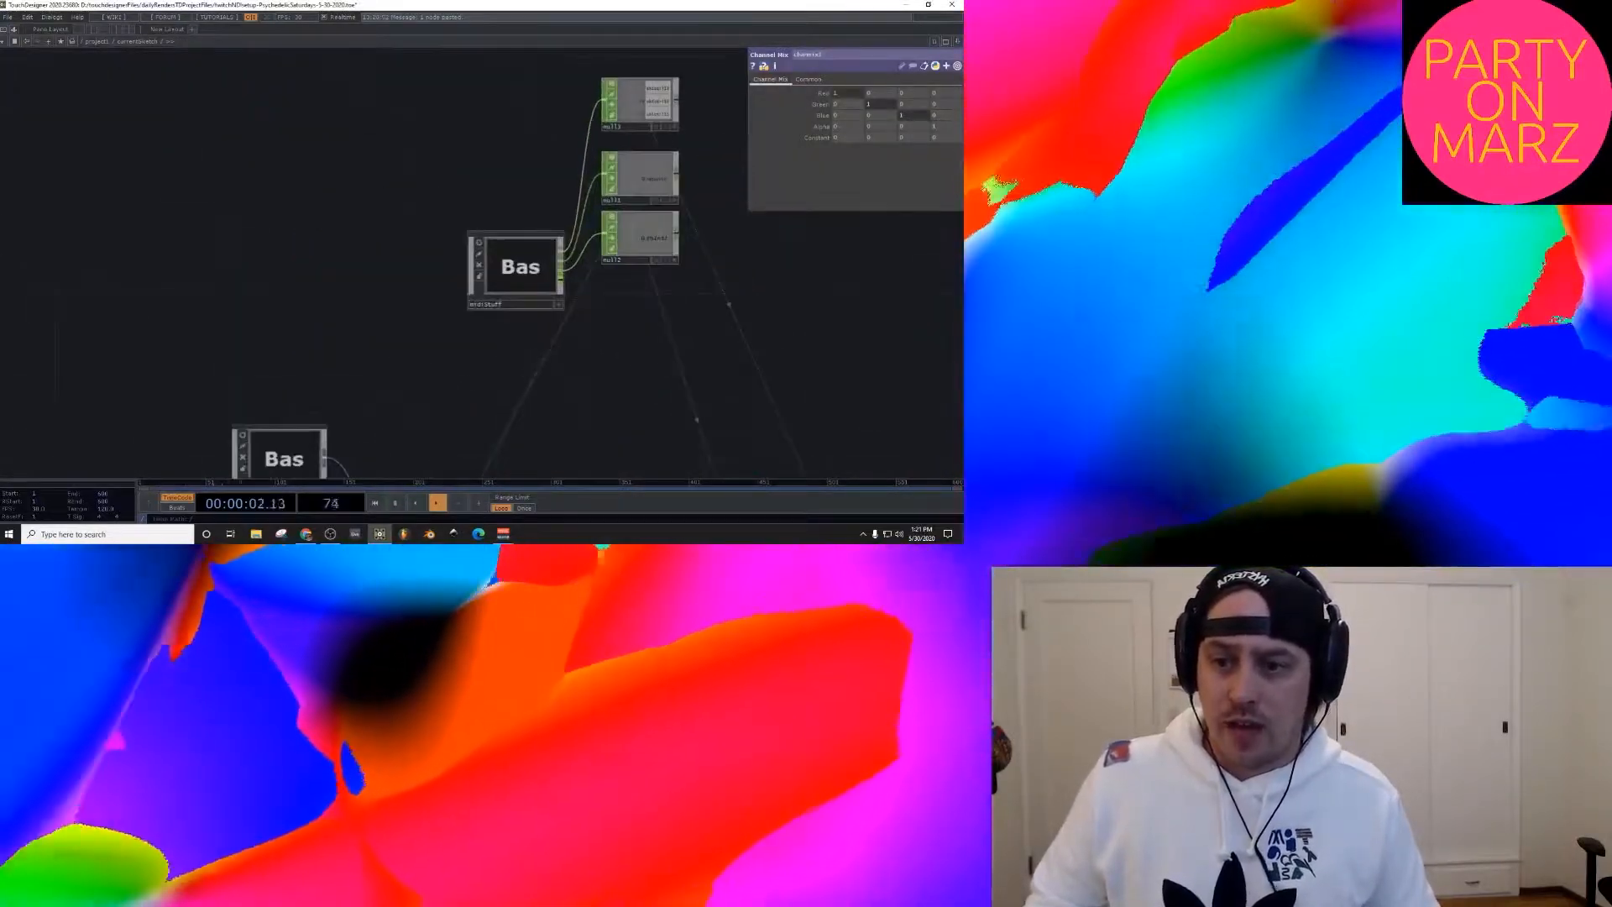
{"action": "right_click", "coordinate": [562, 280]}
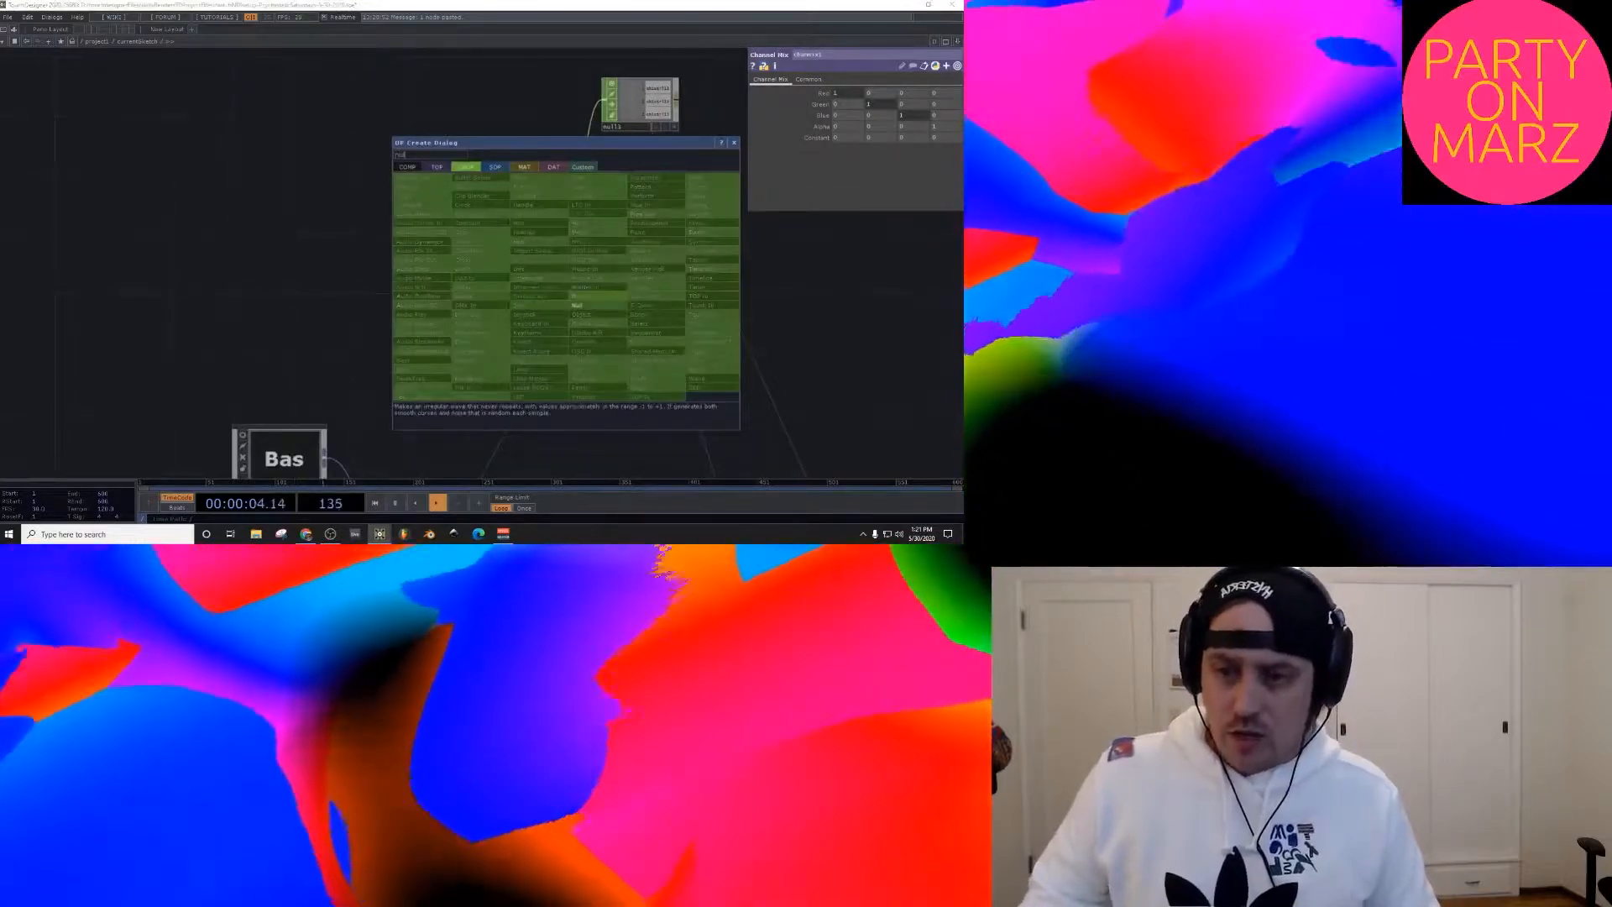
{"action": "left_click", "coordinate": [591, 302]}
{"action": "left_click", "coordinate": [713, 323]}
{"action": "left_click_drag", "start_coordinate": [713, 323], "coordinate": [640, 310]}
{"action": "left_click_drag", "start_coordinate": [638, 391], "coordinate": [606, 283]}
Step: Export the new Null CHOP's channel to the Hue Offset of the HSV Adjust TOP before the final output
{"action": "left_click", "coordinate": [786, 290]}
{"action": "scroll", "coordinate": [564, 243], "scroll_direction": "up", "scroll_amount": 4}
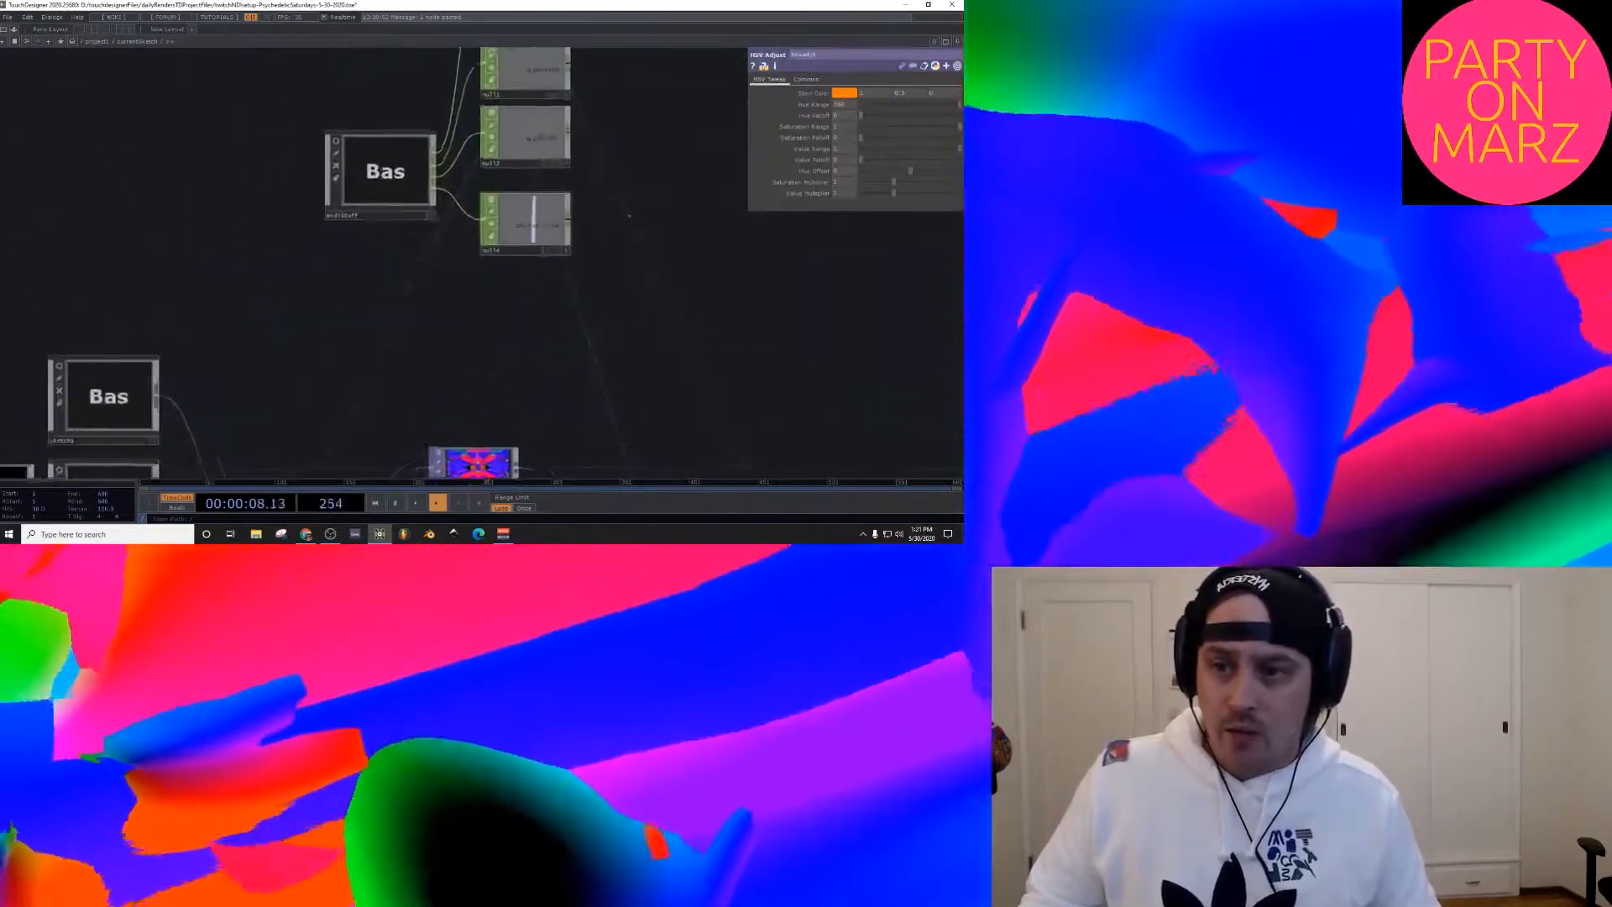
{"action": "left_click", "coordinate": [569, 253]}
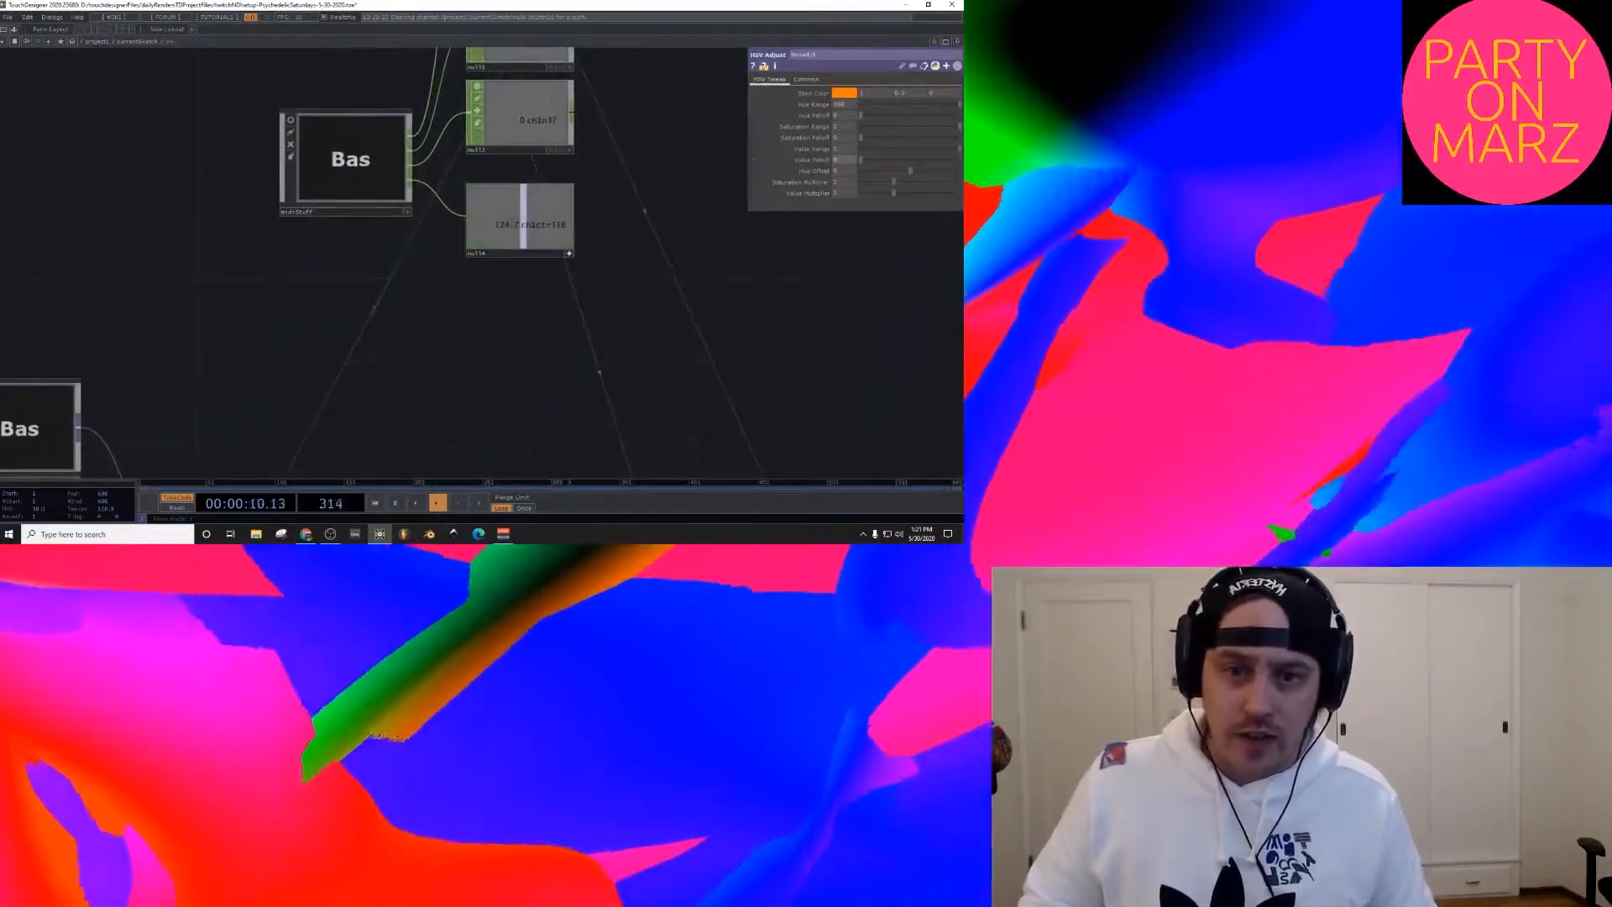
{"action": "left_click_drag", "start_coordinate": [838, 171], "coordinate": [842, 171]}
{"action": "left_click", "coordinate": [847, 165]}
{"action": "left_click_drag", "start_coordinate": [769, 395], "coordinate": [357, 171]}
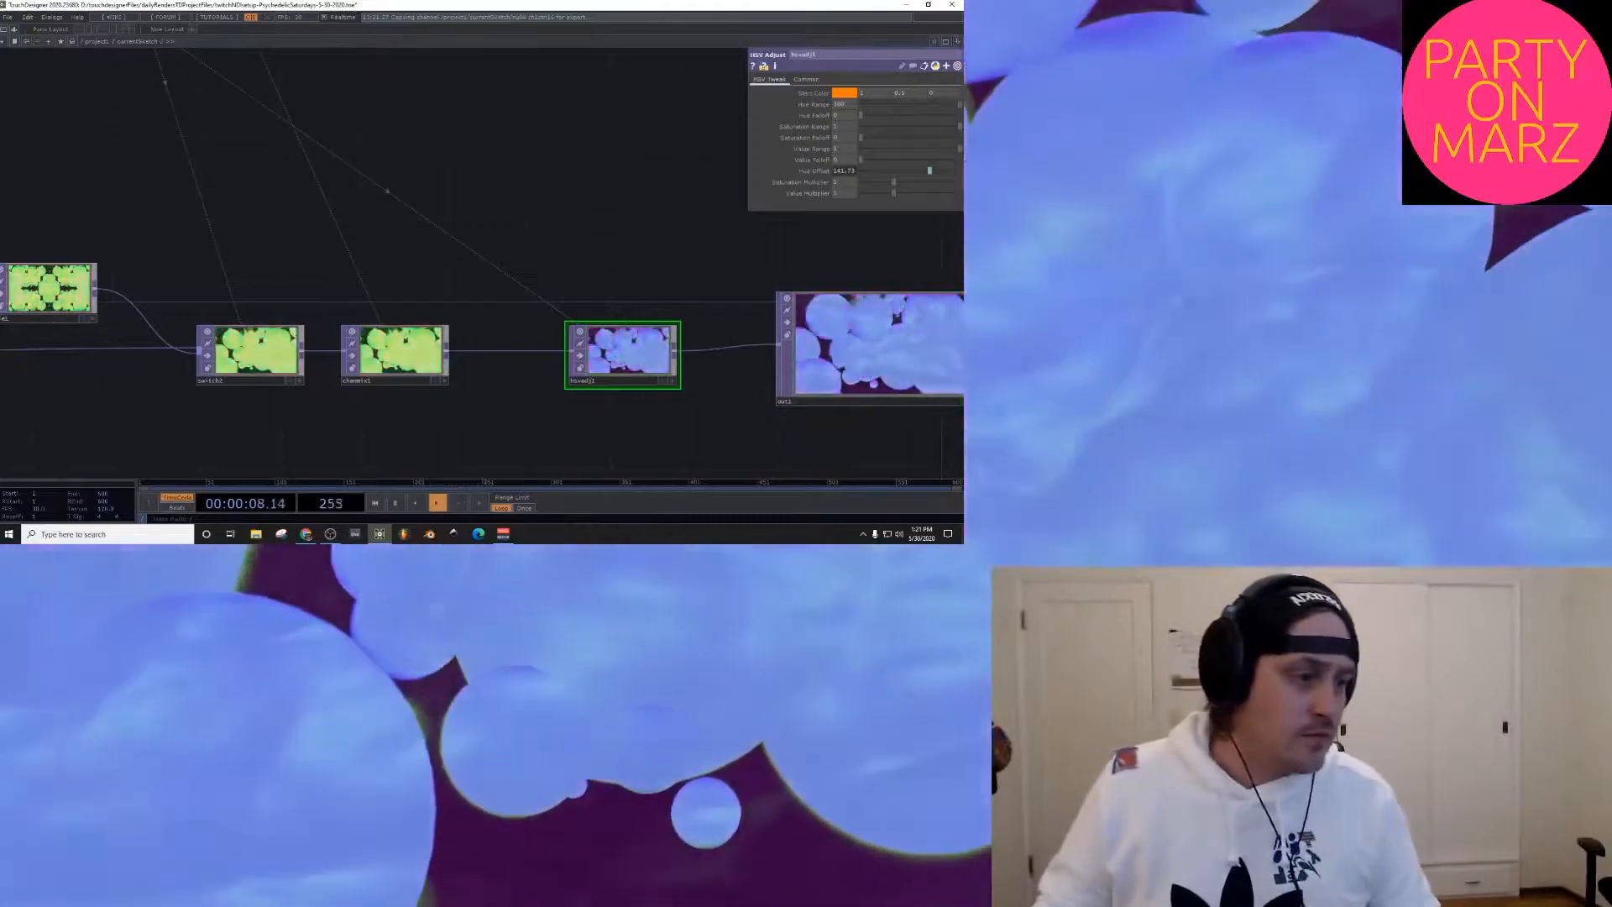
{"action": "scroll", "coordinate": [399, 252], "scroll_direction": "down", "scroll_amount": 5}
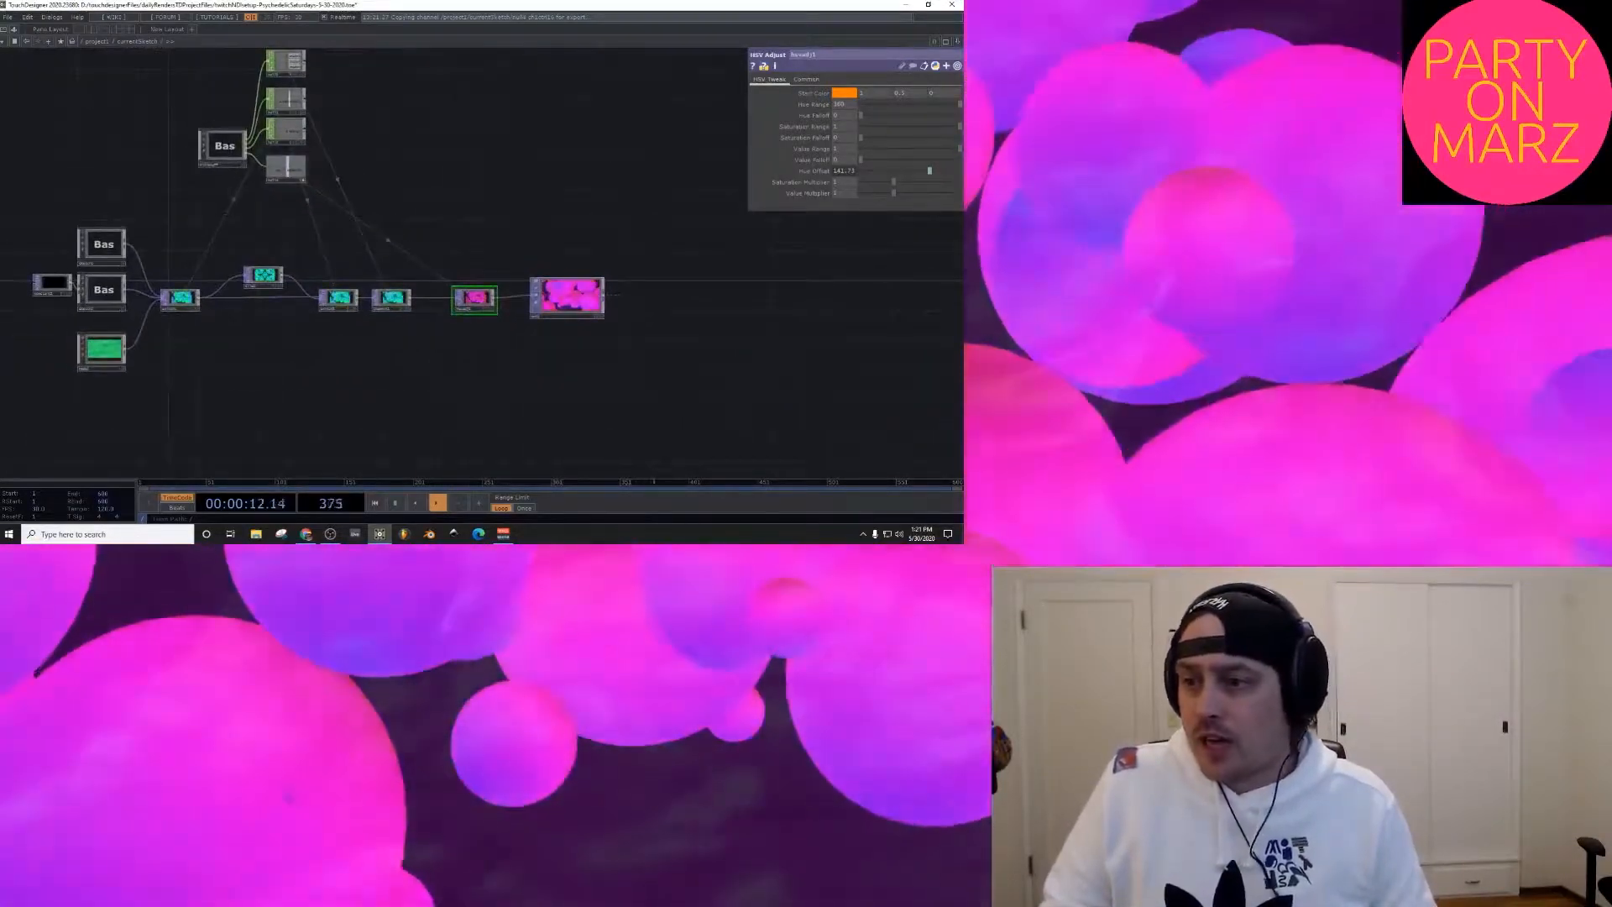
{"action": "scroll", "coordinate": [256, 189], "scroll_direction": "up", "scroll_amount": 4}
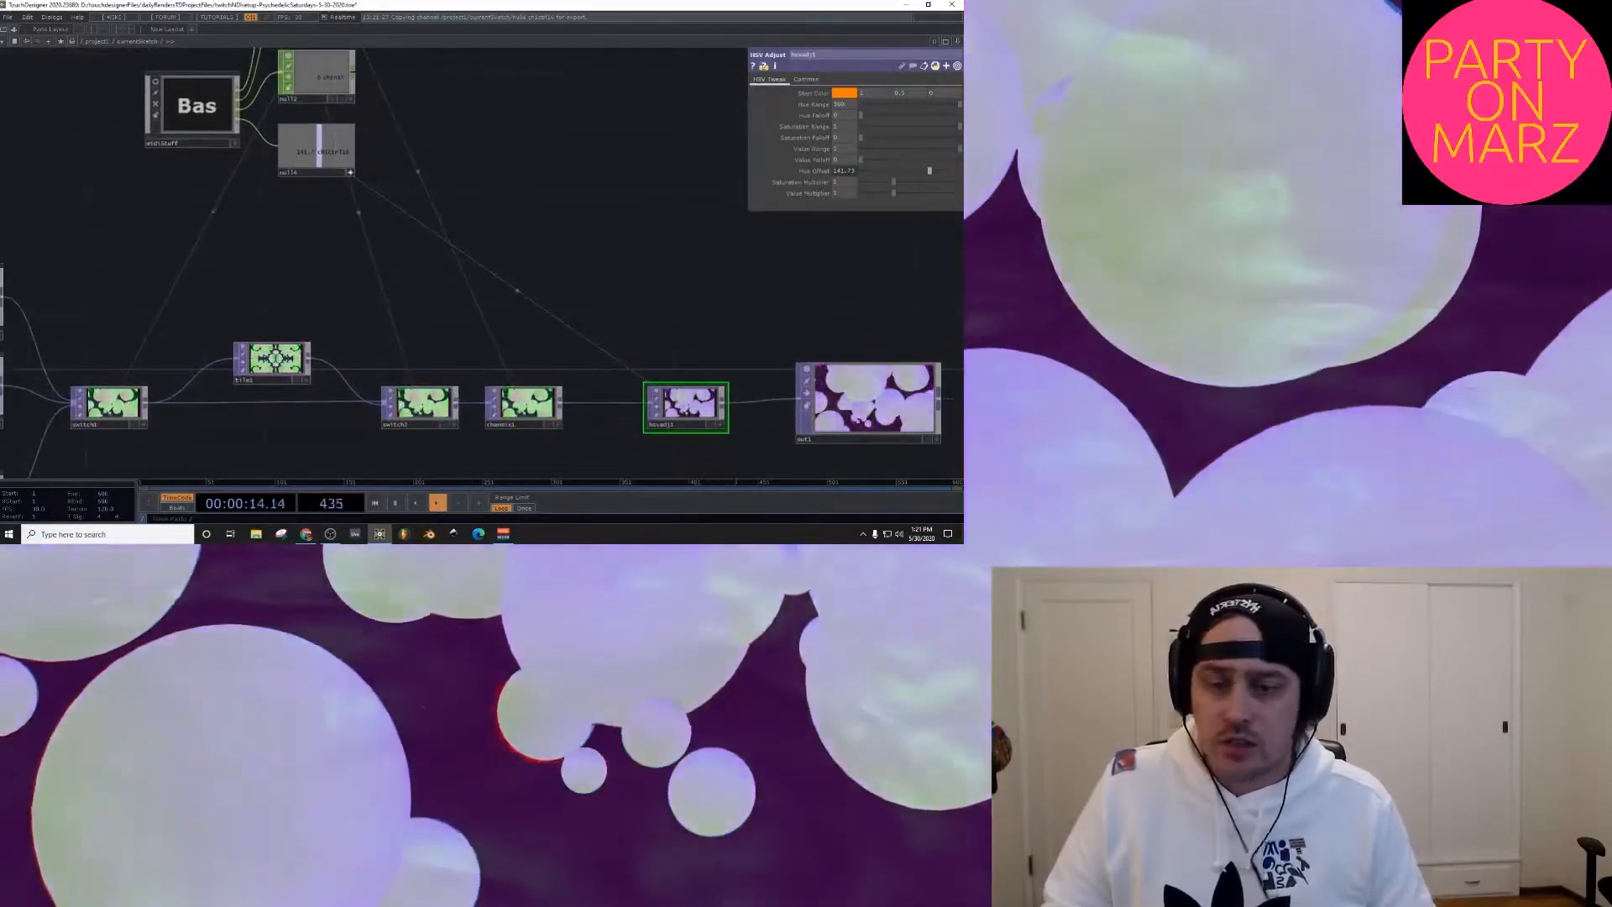
{"action": "scroll", "coordinate": [201, 100], "scroll_direction": "up", "scroll_amount": 3}
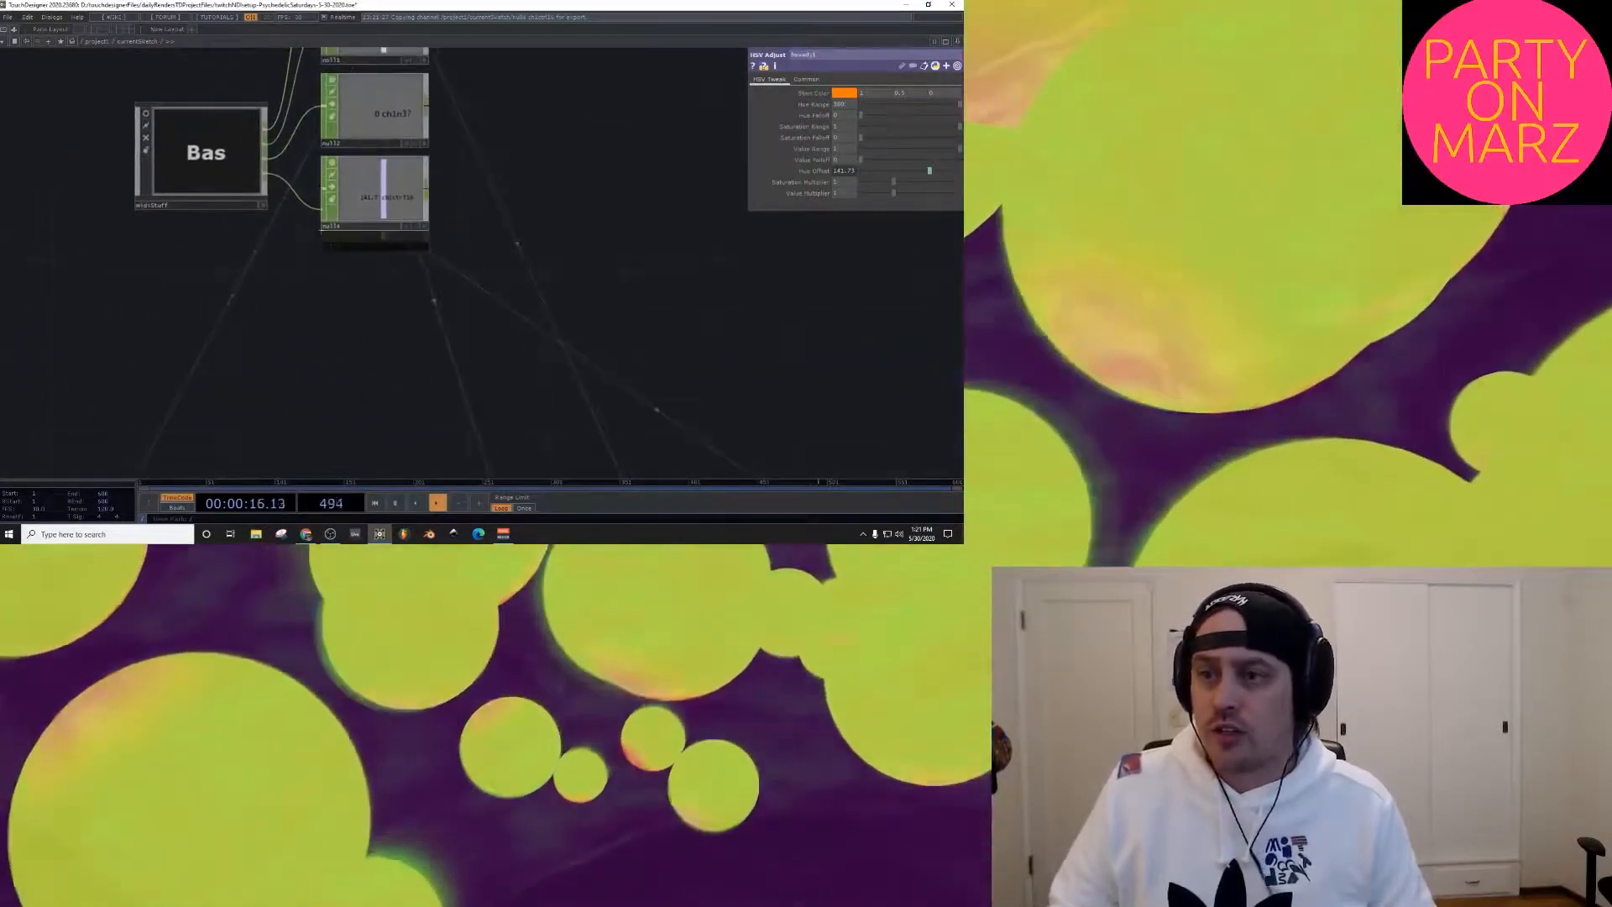
{"action": "left_click_drag", "start_coordinate": [233, 289], "coordinate": [298, 271]}
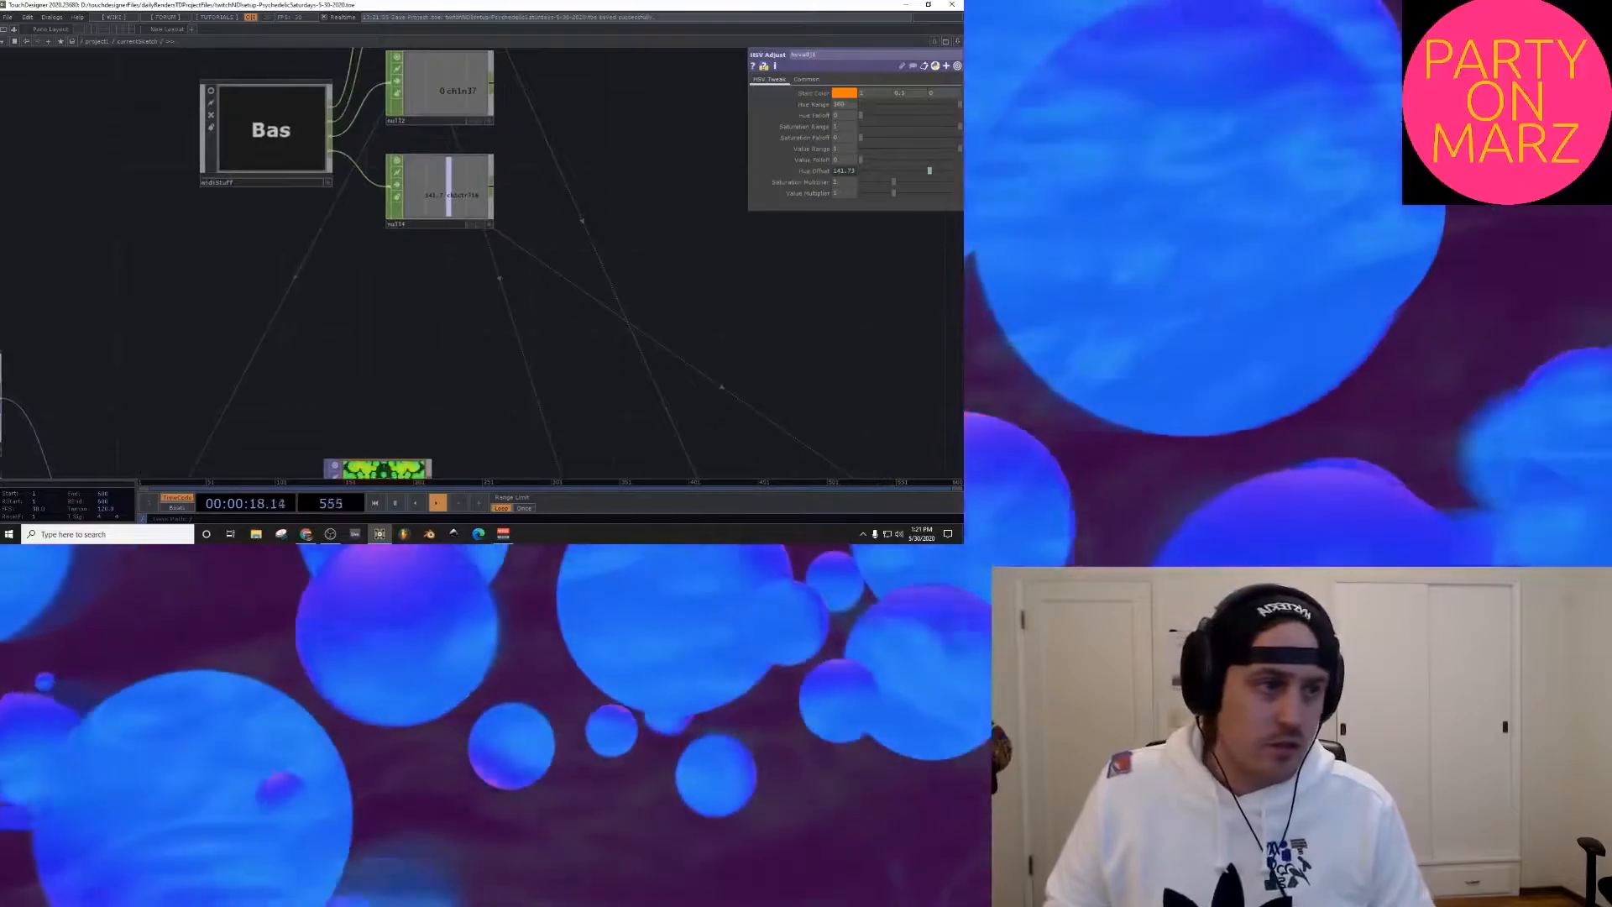
Step: Enter the sketch base that is fed by the black Constant TOP
{"action": "scroll", "coordinate": [555, 299], "scroll_direction": "down", "scroll_amount": 9}
{"action": "scroll", "coordinate": [509, 348], "scroll_direction": "up", "scroll_amount": 5}
{"action": "left_click_drag", "start_coordinate": [508, 368], "coordinate": [531, 310]}
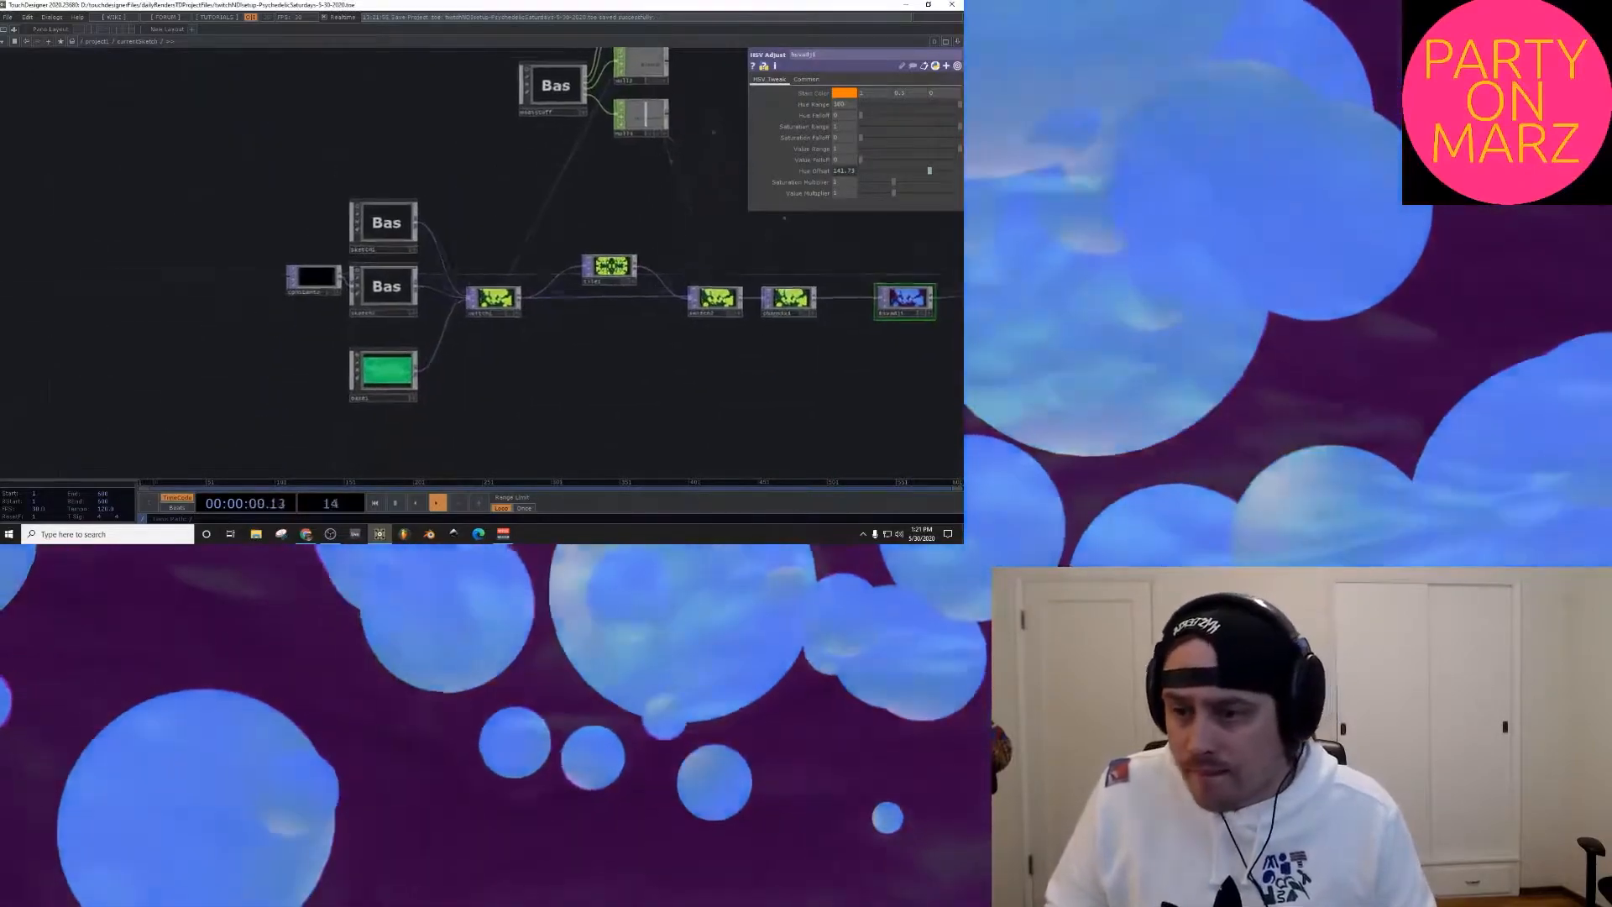
{"action": "scroll", "coordinate": [463, 329], "scroll_direction": "up", "scroll_amount": 3}
{"action": "left_click_drag", "start_coordinate": [420, 336], "coordinate": [525, 336]}
{"action": "scroll", "coordinate": [438, 302], "scroll_direction": "up", "scroll_amount": 3}
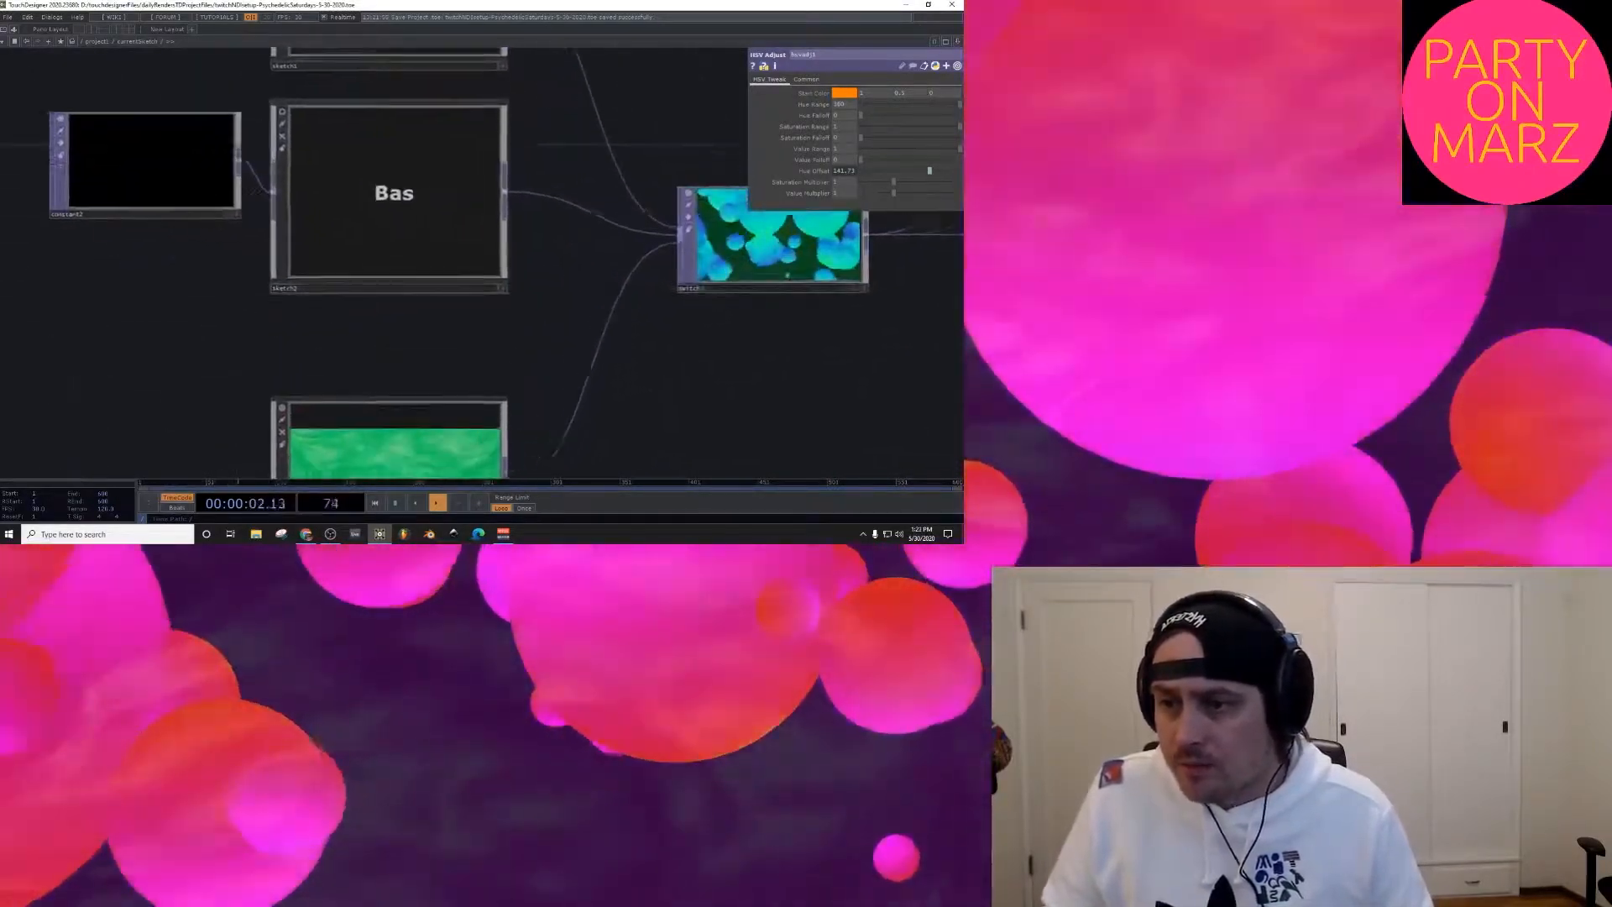
{"action": "scroll", "coordinate": [395, 193], "scroll_direction": "up", "scroll_amount": 8}
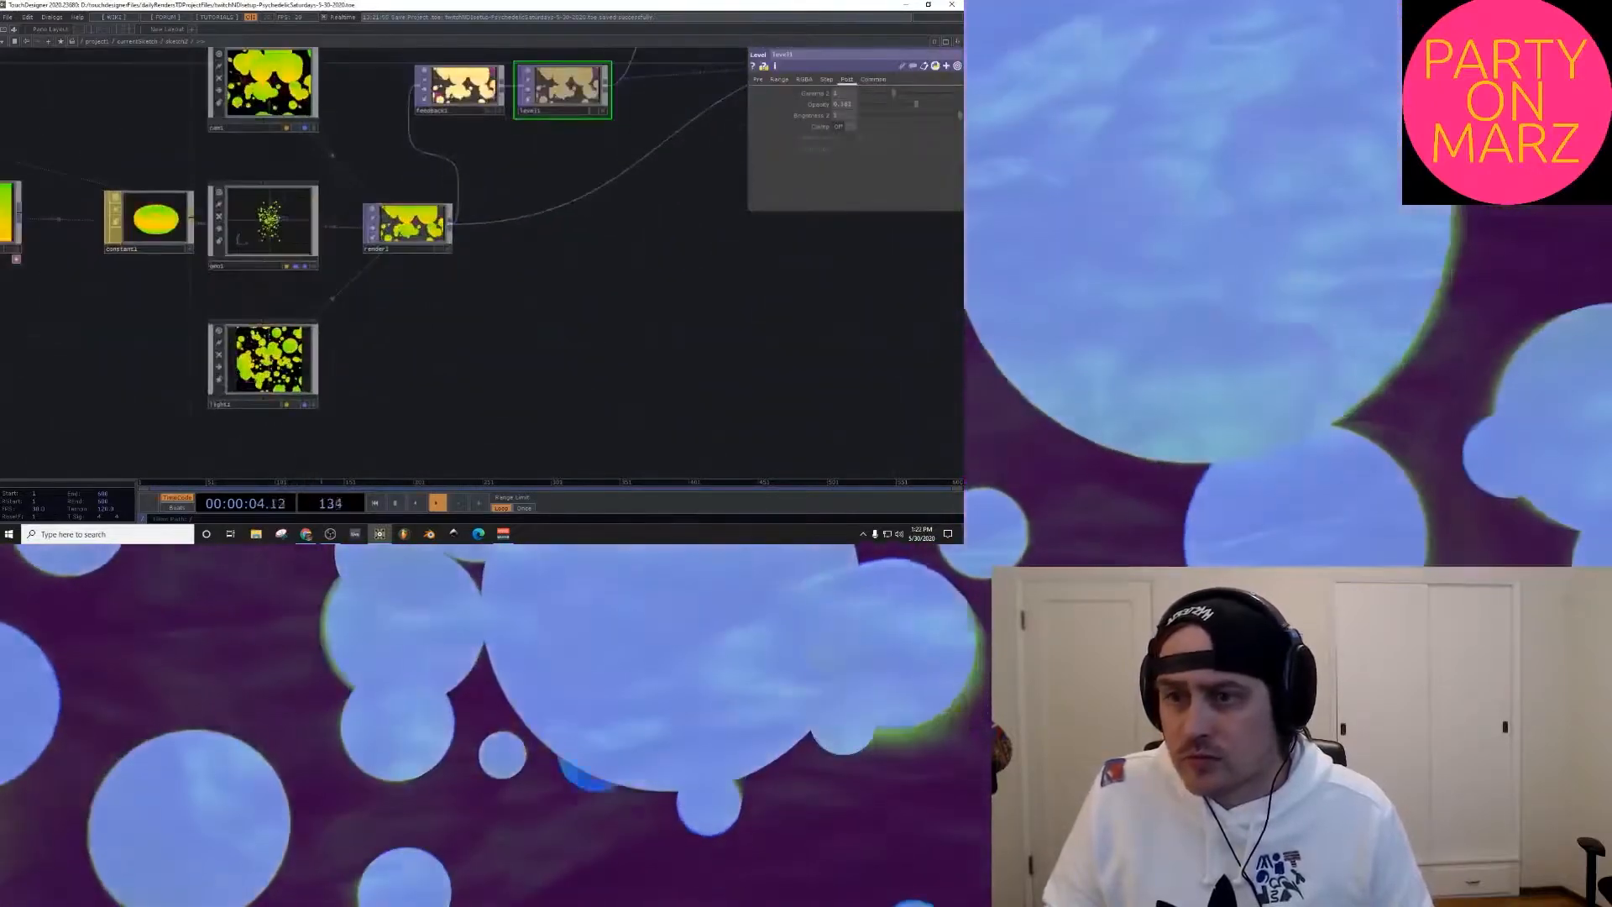
Step: Open the network inside the Geometry component that holds the box and sphere SOPs
{"action": "left_click_drag", "start_coordinate": [429, 273], "coordinate": [593, 306]}
{"action": "scroll", "coordinate": [273, 399], "scroll_direction": "down", "scroll_amount": 3}
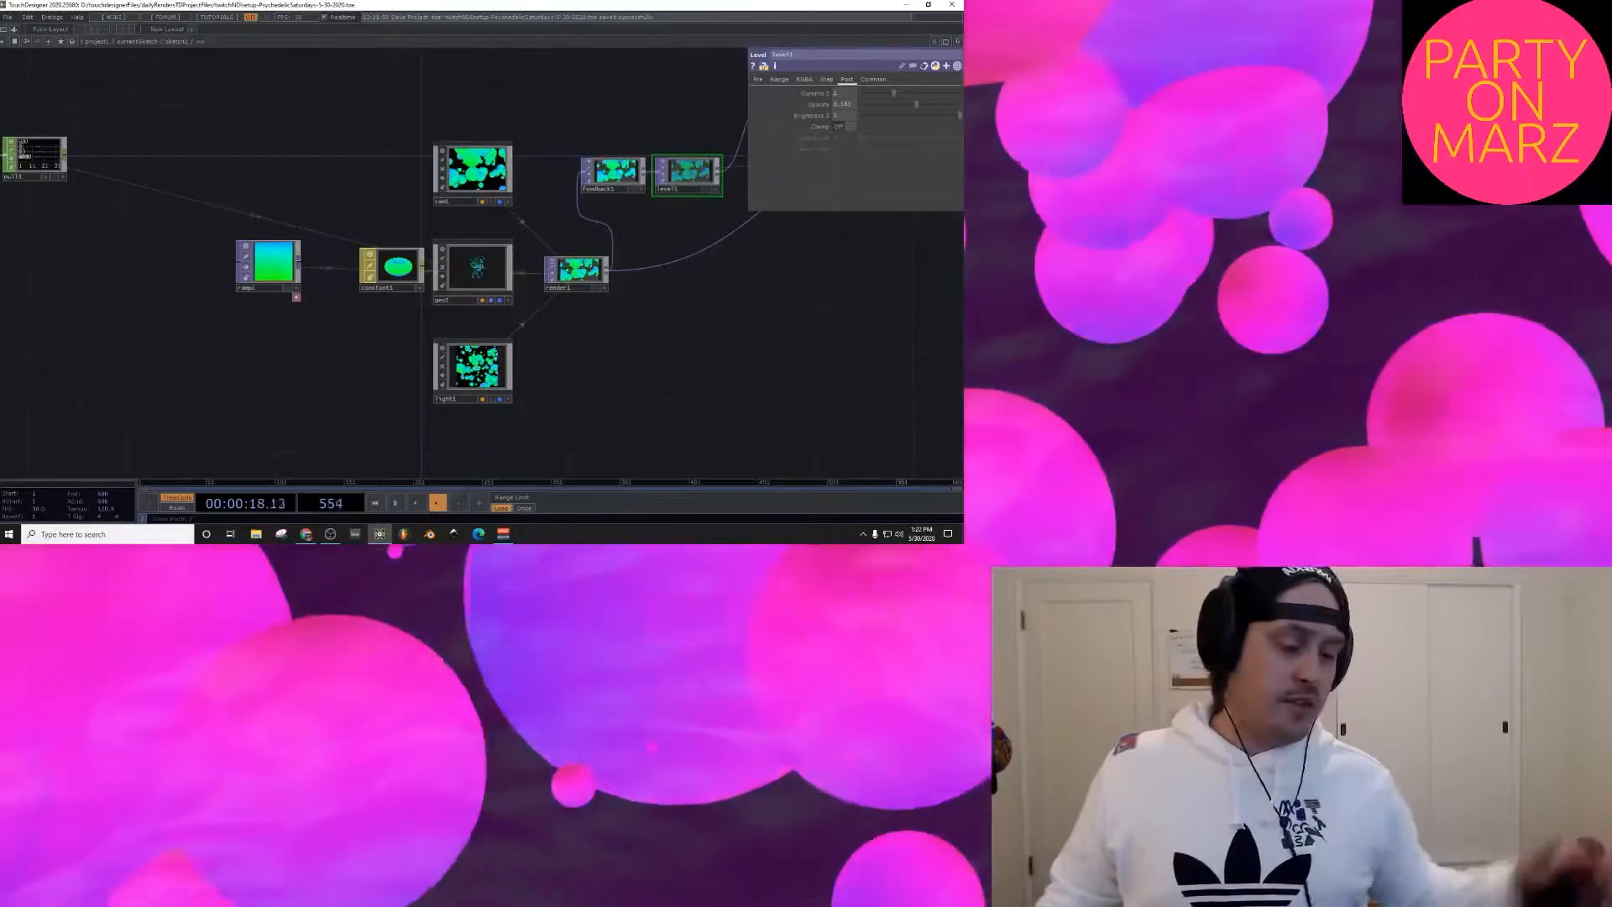
{"action": "scroll", "coordinate": [434, 251], "scroll_direction": "down", "scroll_amount": 6}
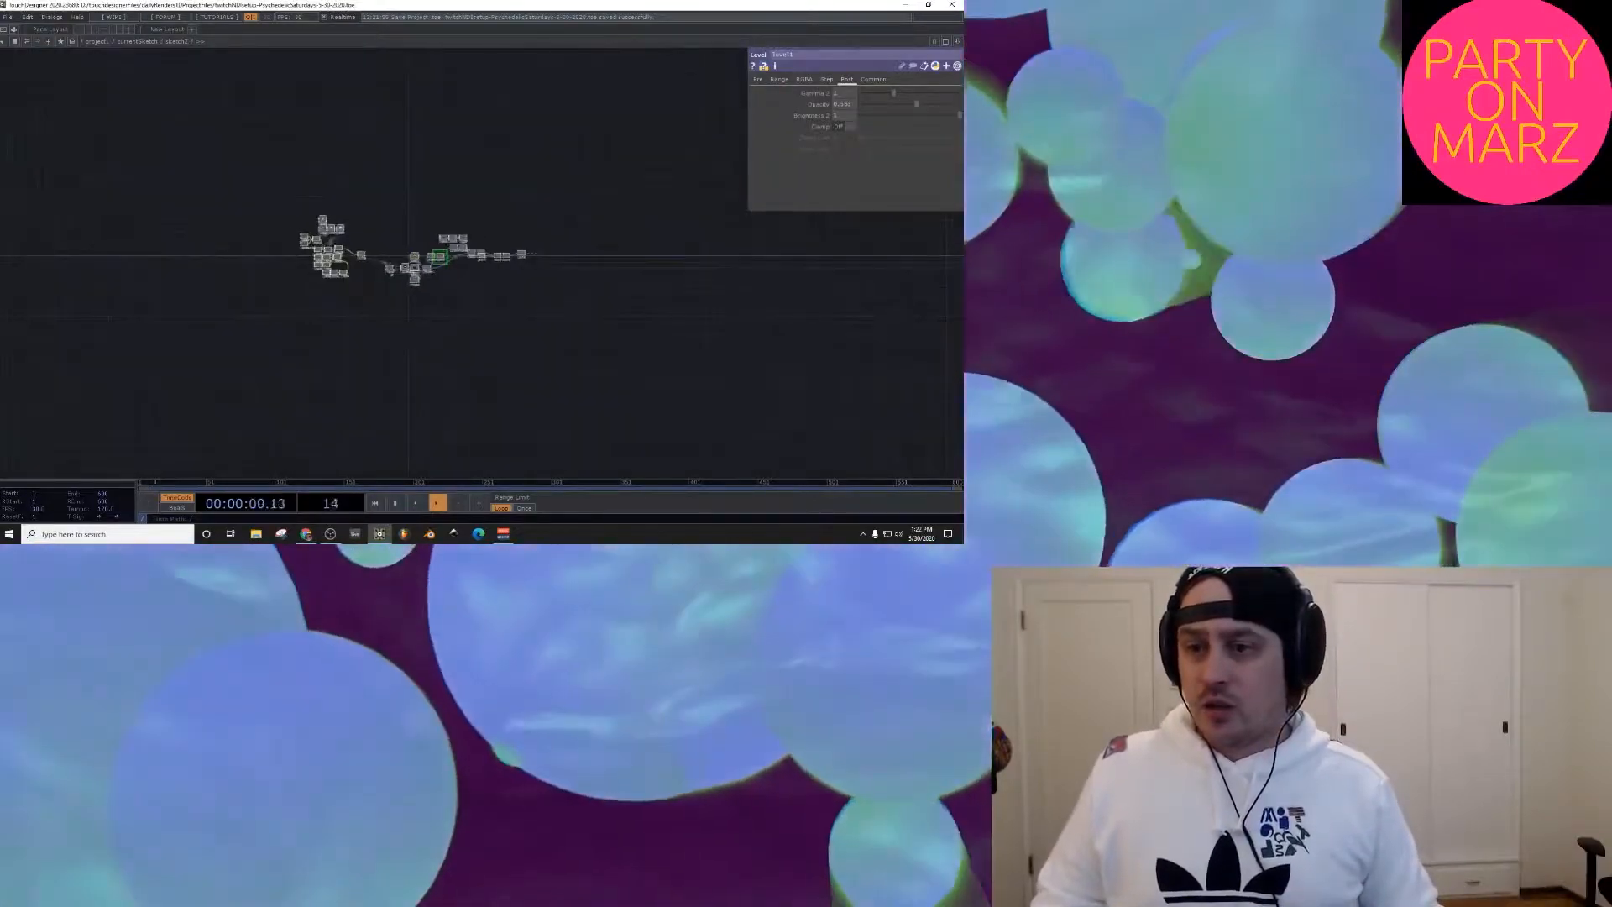
{"action": "scroll", "coordinate": [370, 260], "scroll_direction": "up", "scroll_amount": 6}
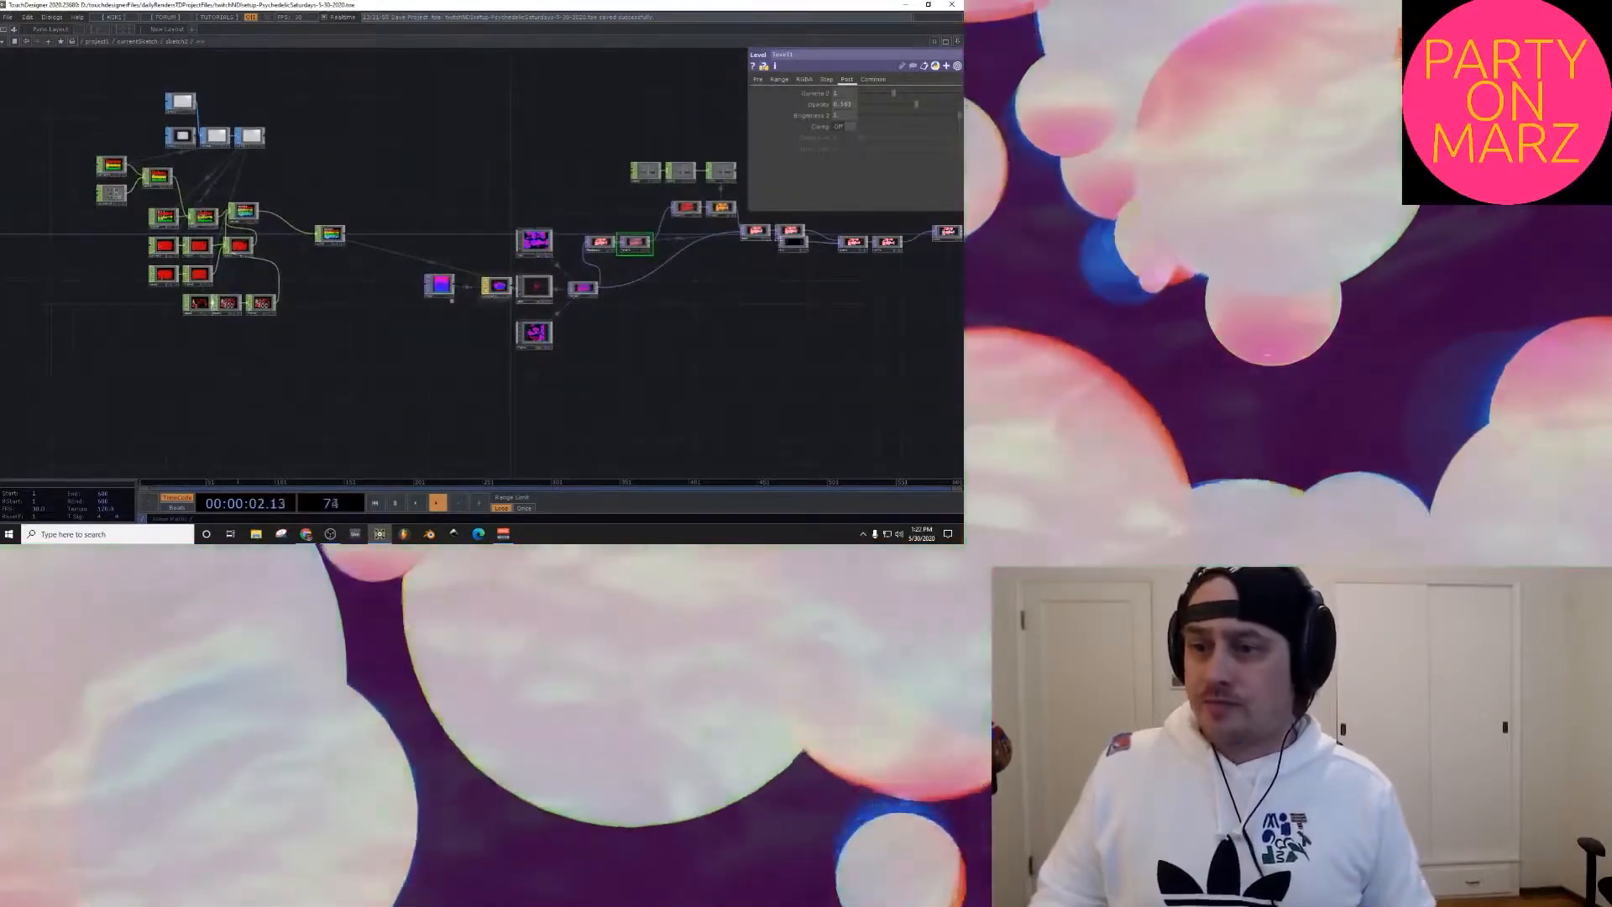
{"action": "scroll", "coordinate": [539, 294], "scroll_direction": "up", "scroll_amount": 8}
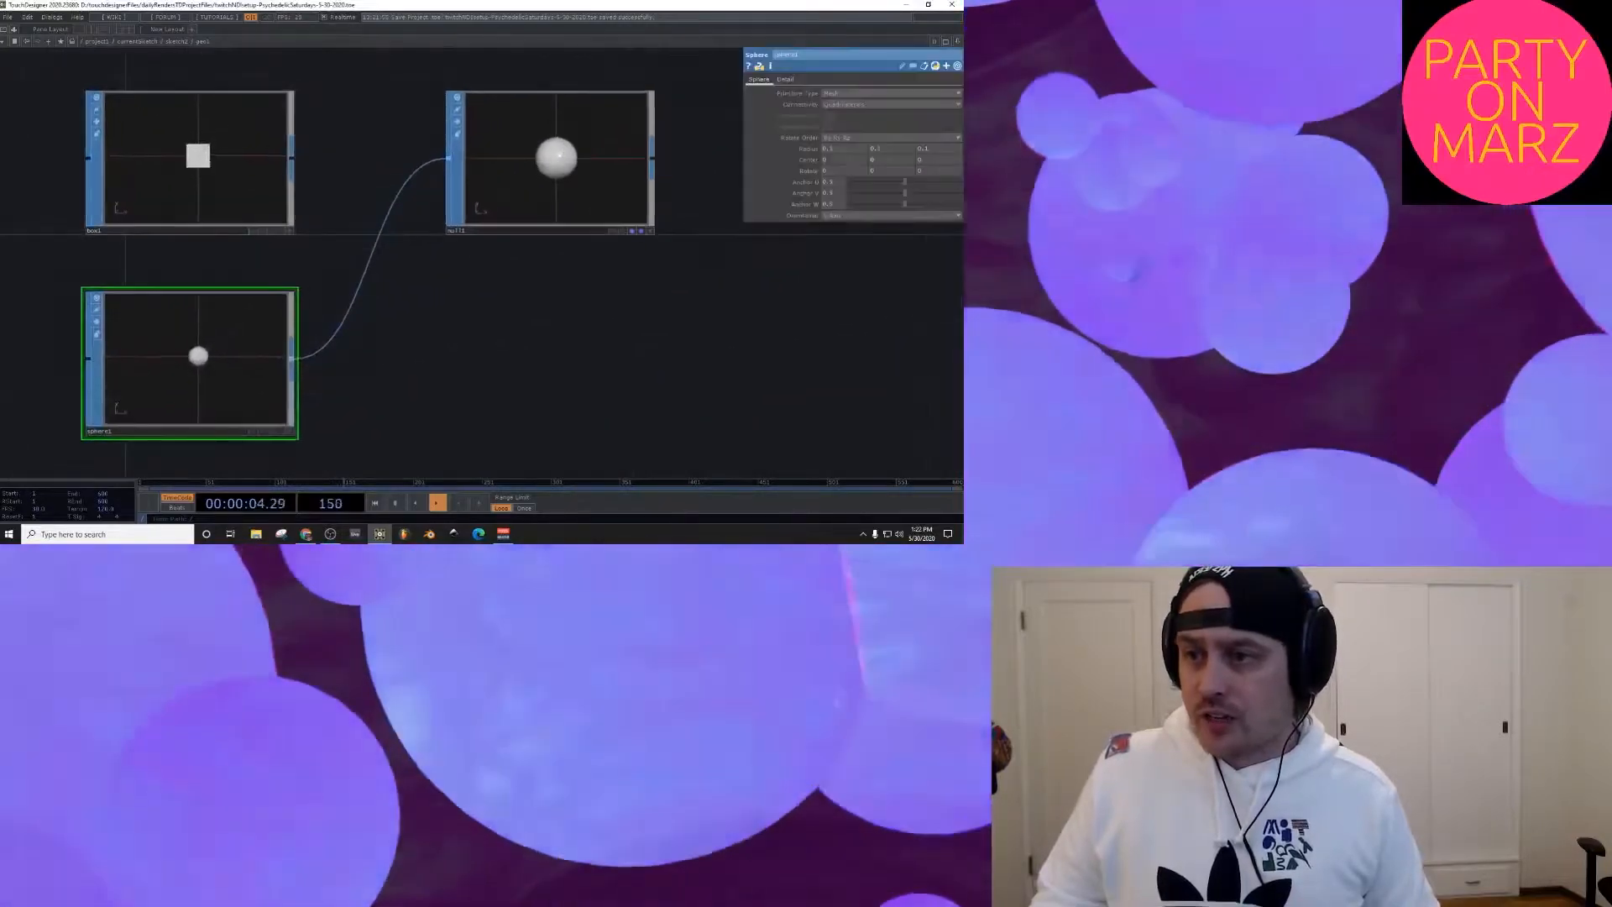
Step: Make room before the Null SOP and insert a Switch SOP between the sphere and the null
{"action": "left_click_drag", "start_coordinate": [549, 160], "coordinate": [751, 278]}
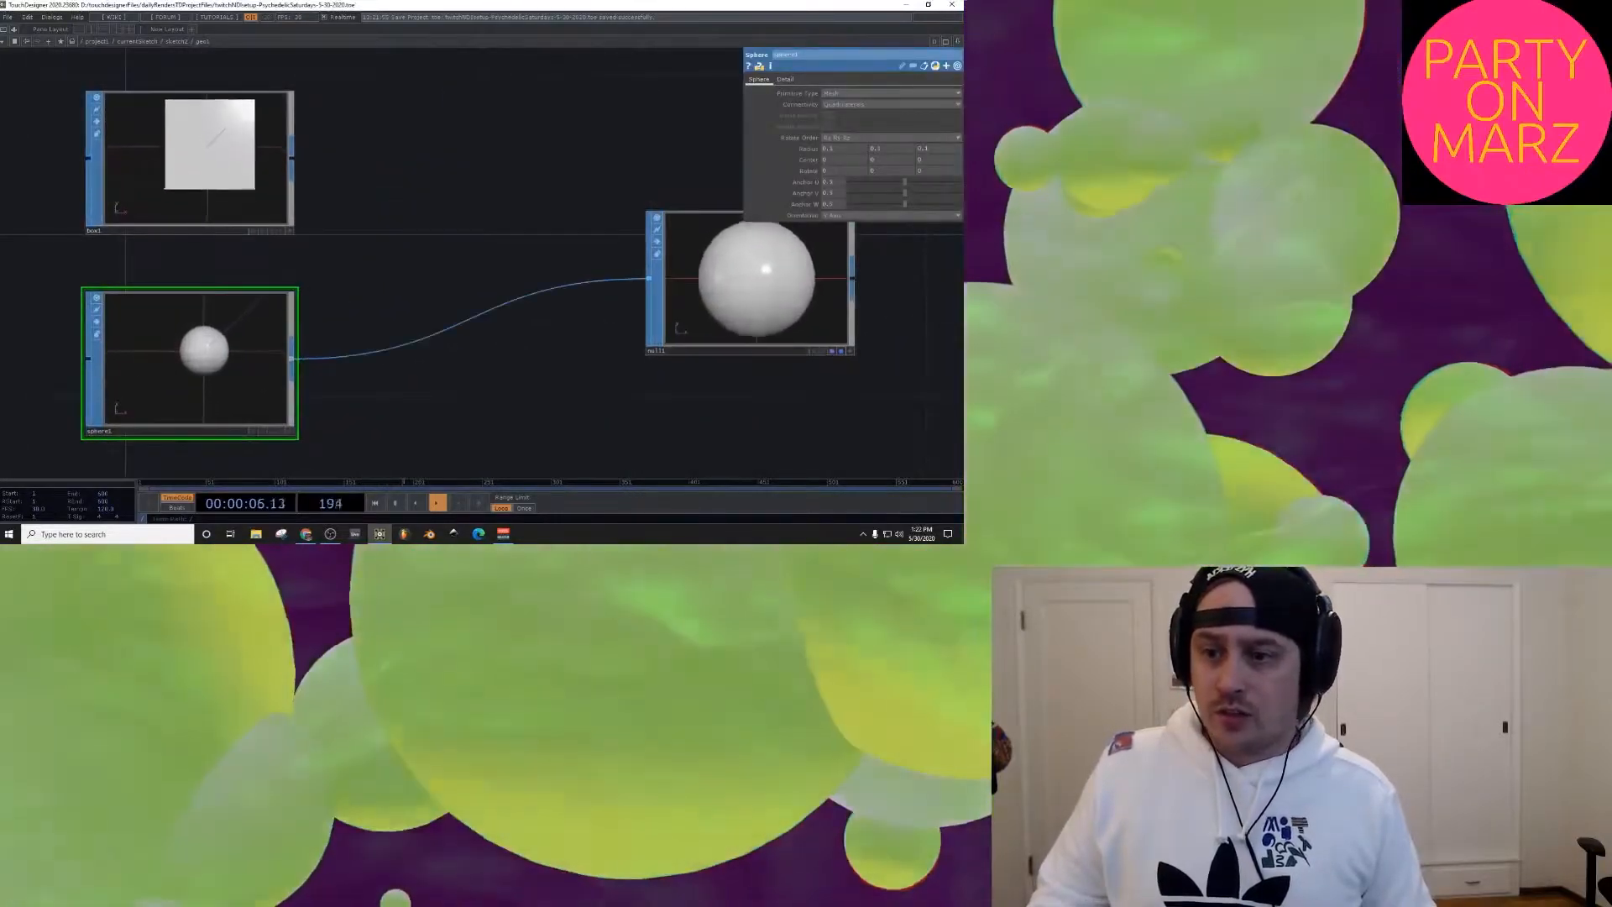
{"action": "right_click", "coordinate": [496, 307]}
{"action": "left_click", "coordinate": [519, 300]}
{"action": "type", "text": "sw"}
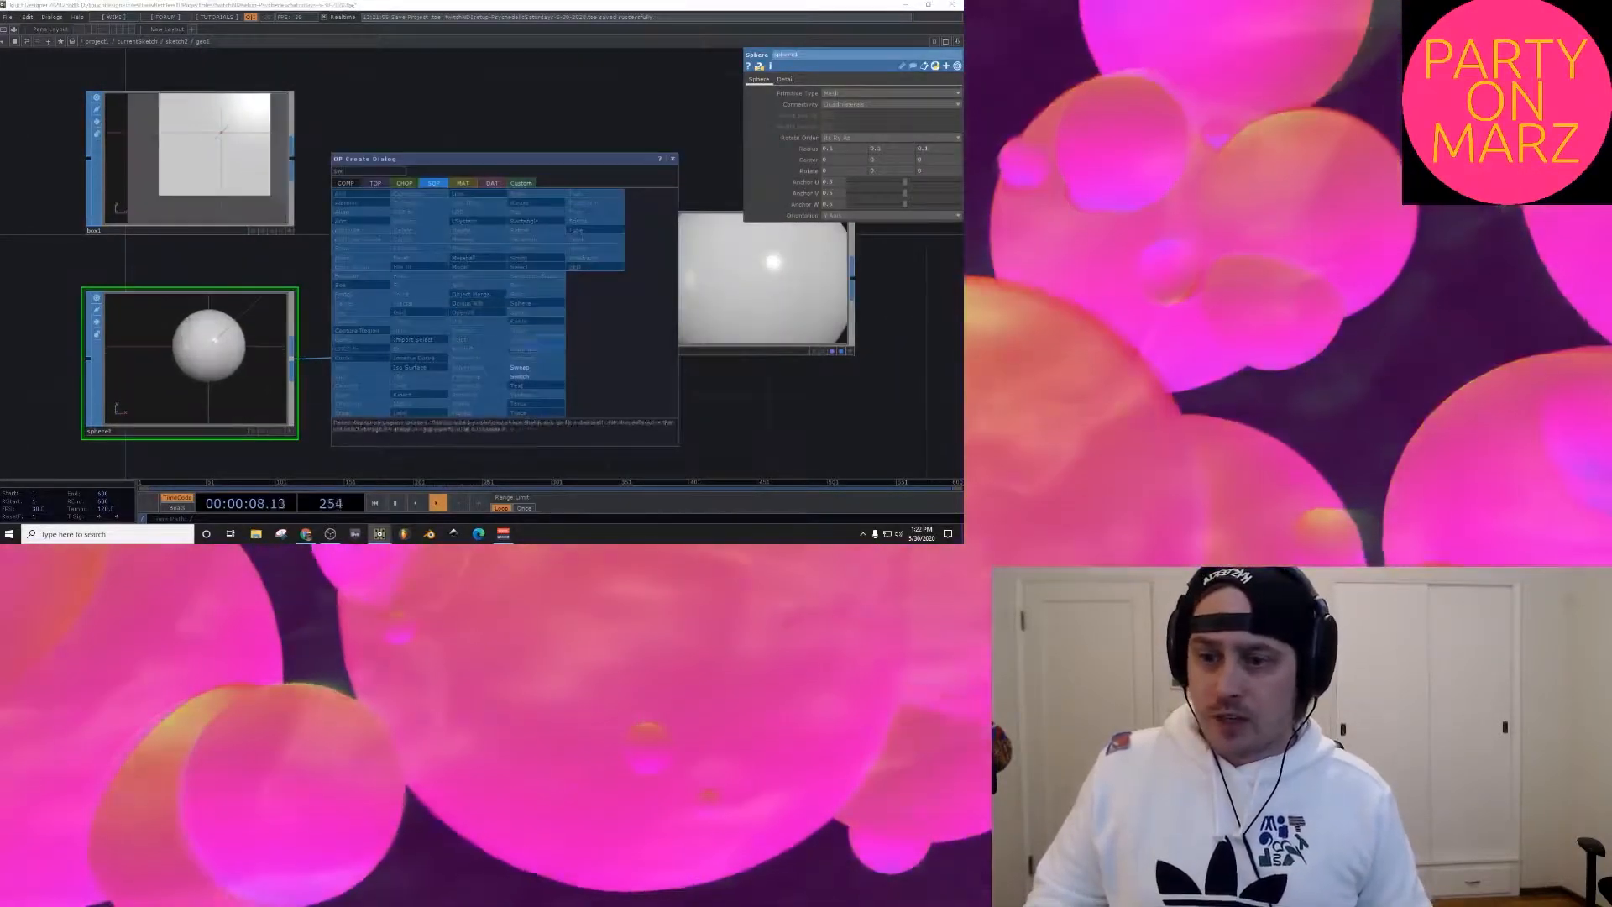
{"action": "left_click", "coordinate": [519, 376]}
{"action": "left_click", "coordinate": [471, 283]}
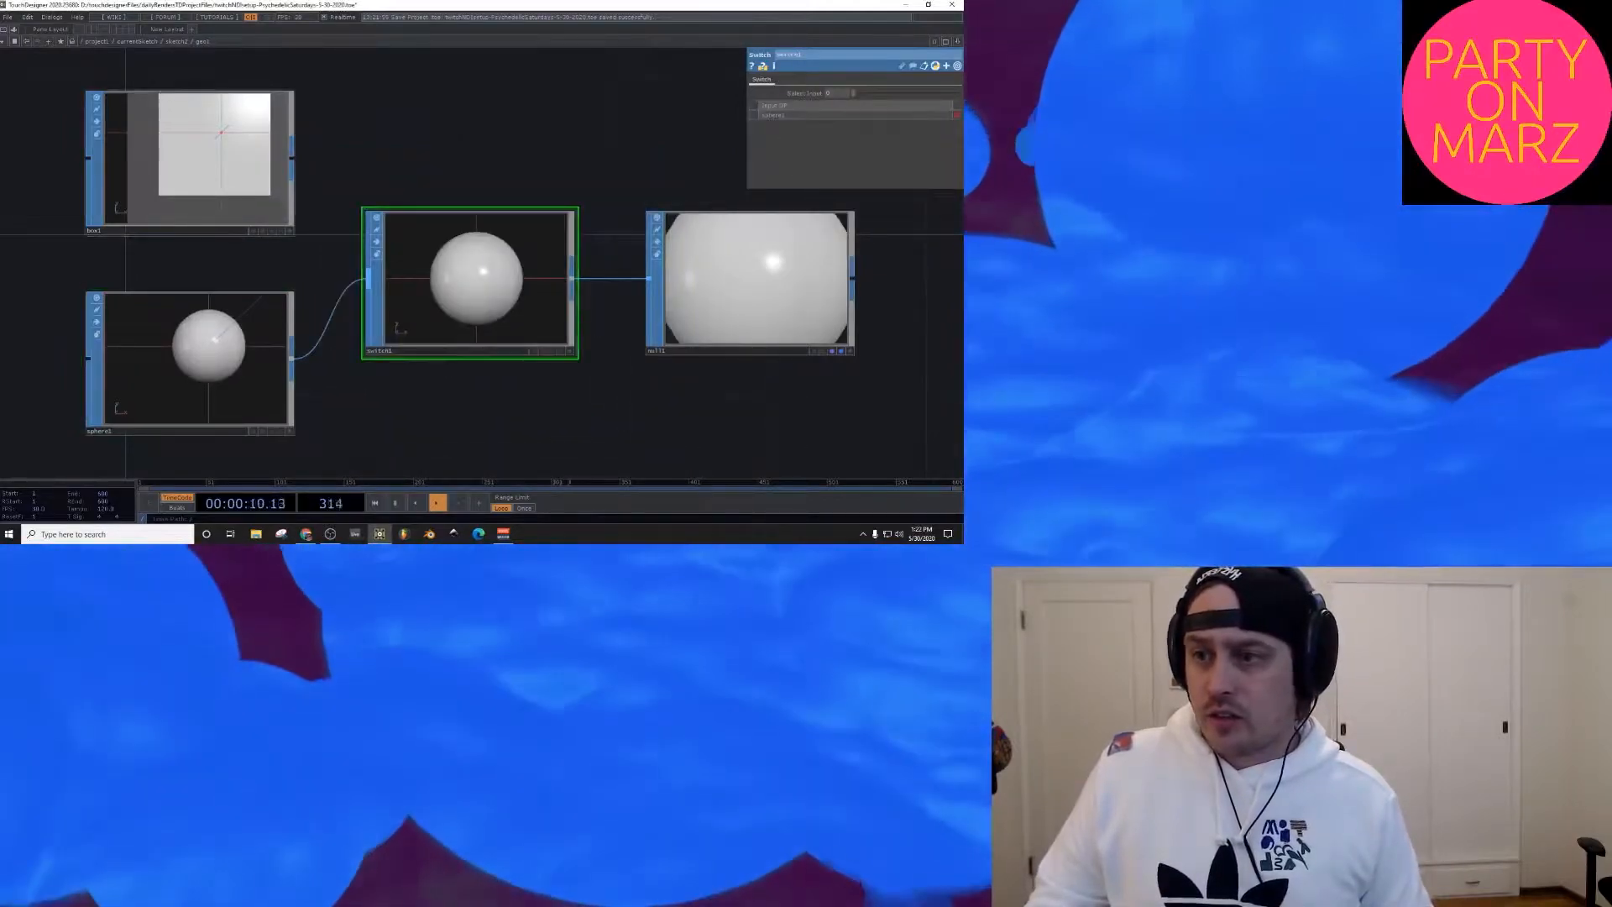
Step: Connect the Box SOP as the second input of the Switch SOP
{"action": "left_click_drag", "start_coordinate": [349, 233], "coordinate": [359, 250]}
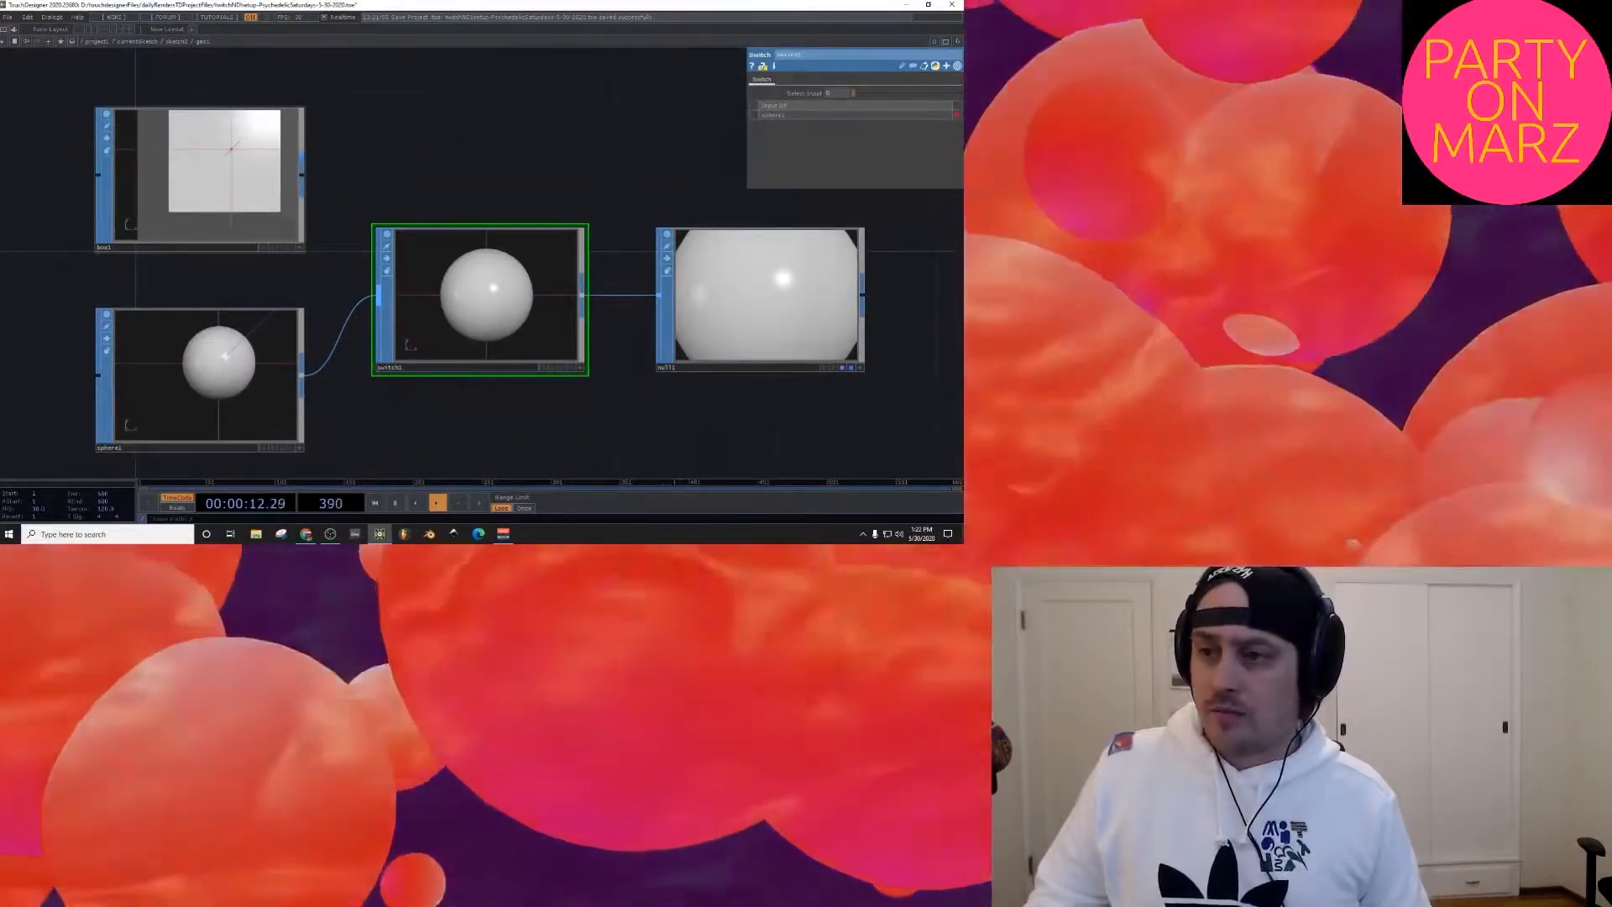
{"action": "left_click_drag", "start_coordinate": [302, 174], "coordinate": [378, 294]}
{"action": "scroll", "coordinate": [497, 241], "scroll_direction": "down", "scroll_amount": 5}
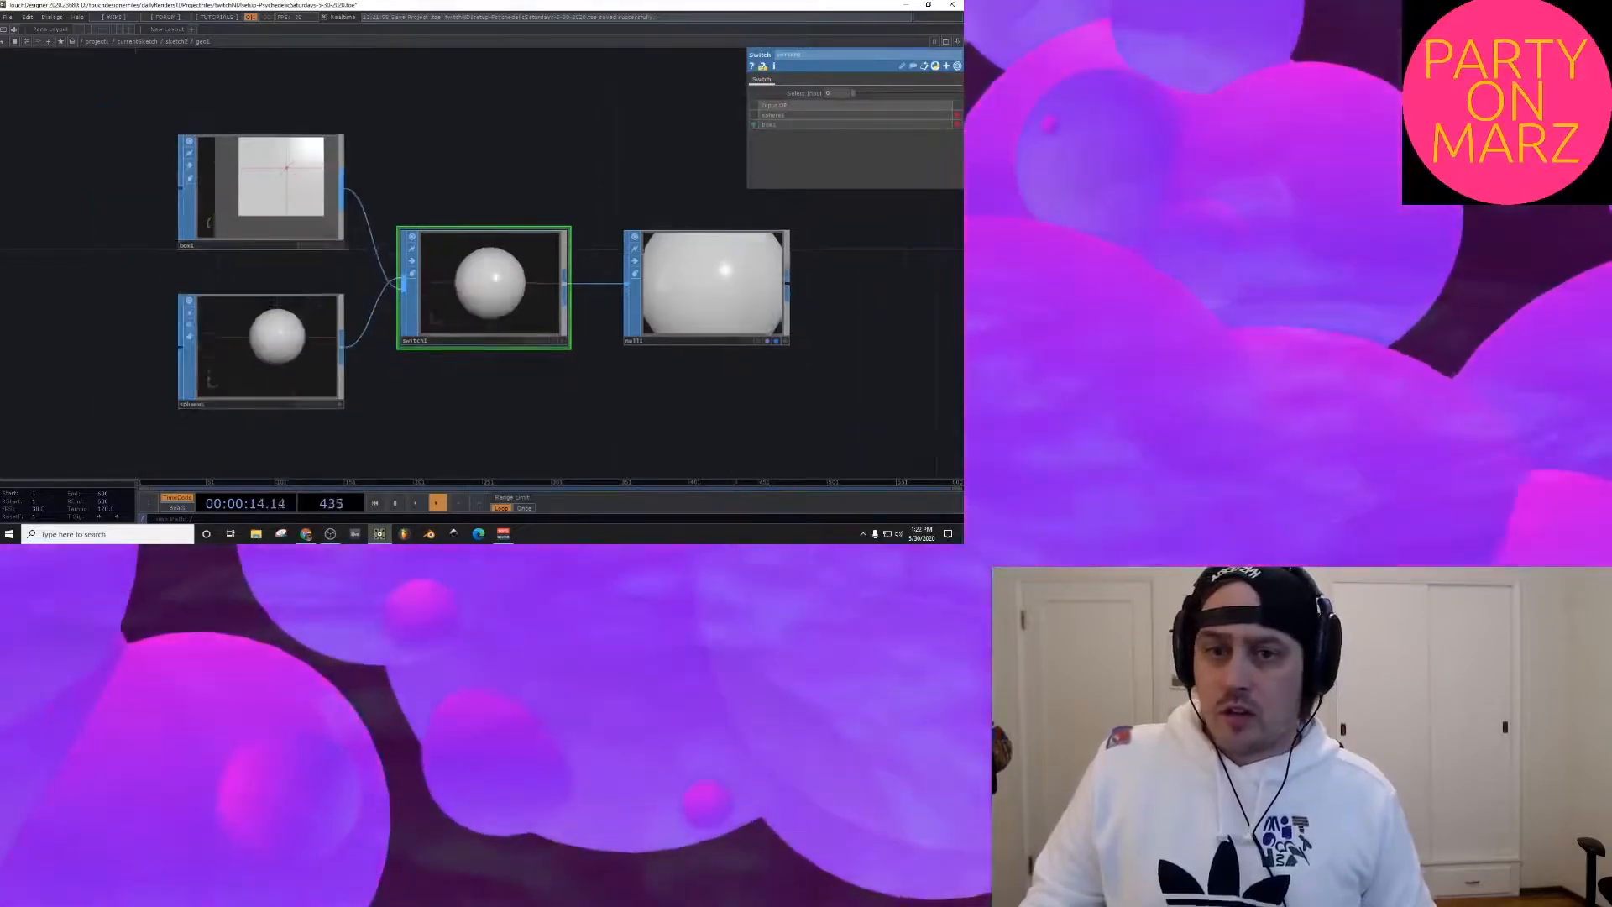
{"action": "scroll", "coordinate": [491, 241], "scroll_direction": "up", "scroll_amount": 5}
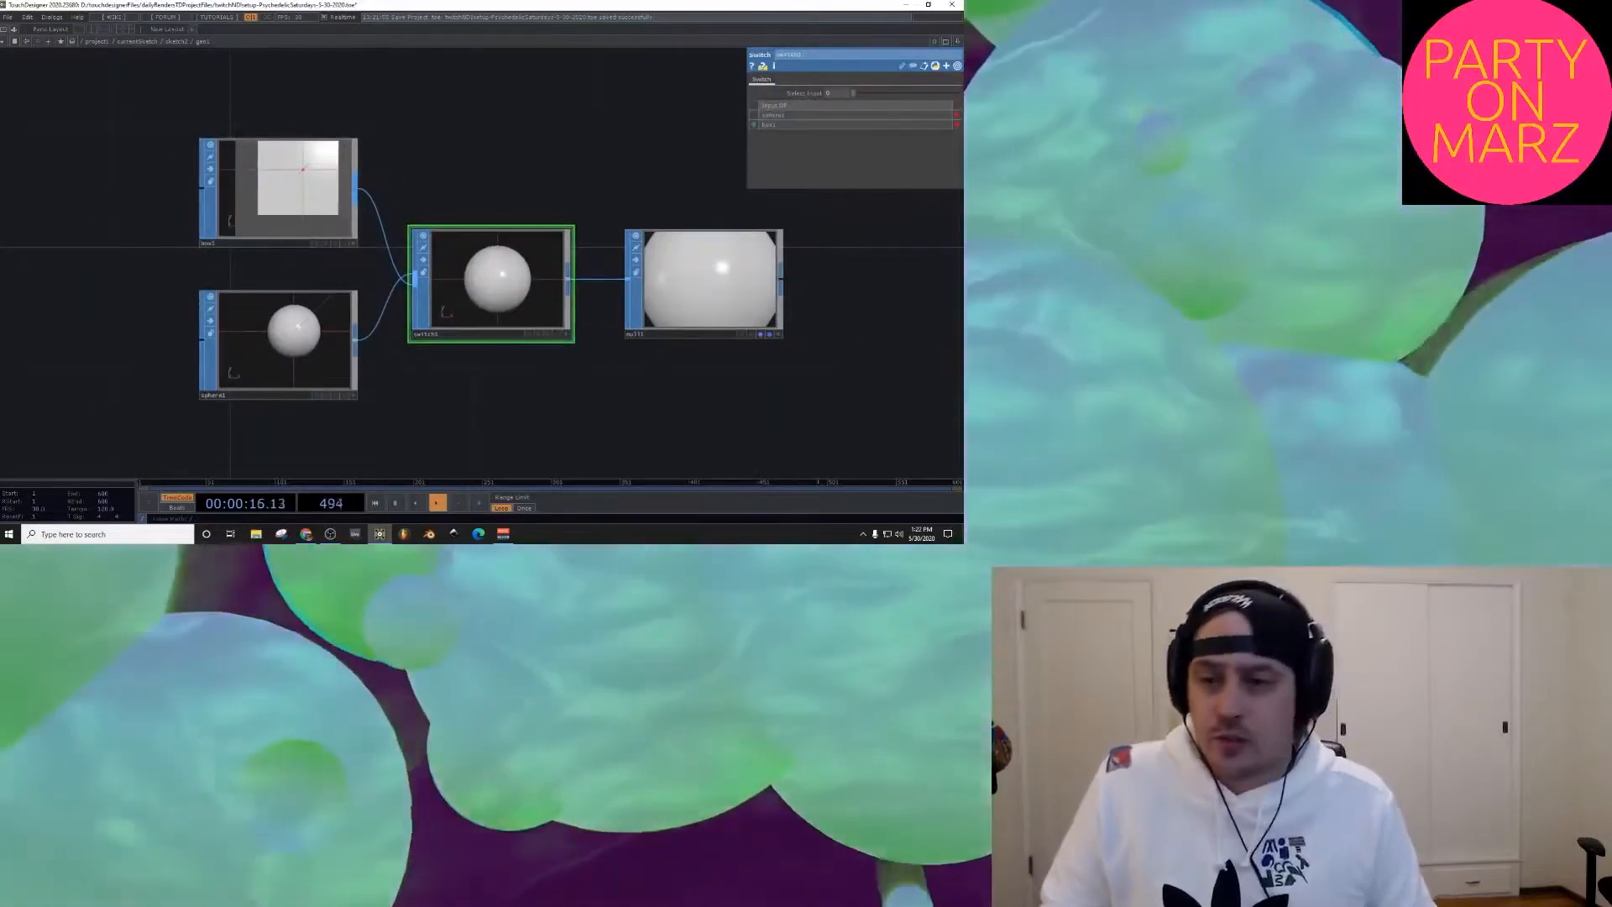
{"action": "scroll", "coordinate": [455, 273], "scroll_direction": "down", "scroll_amount": 5}
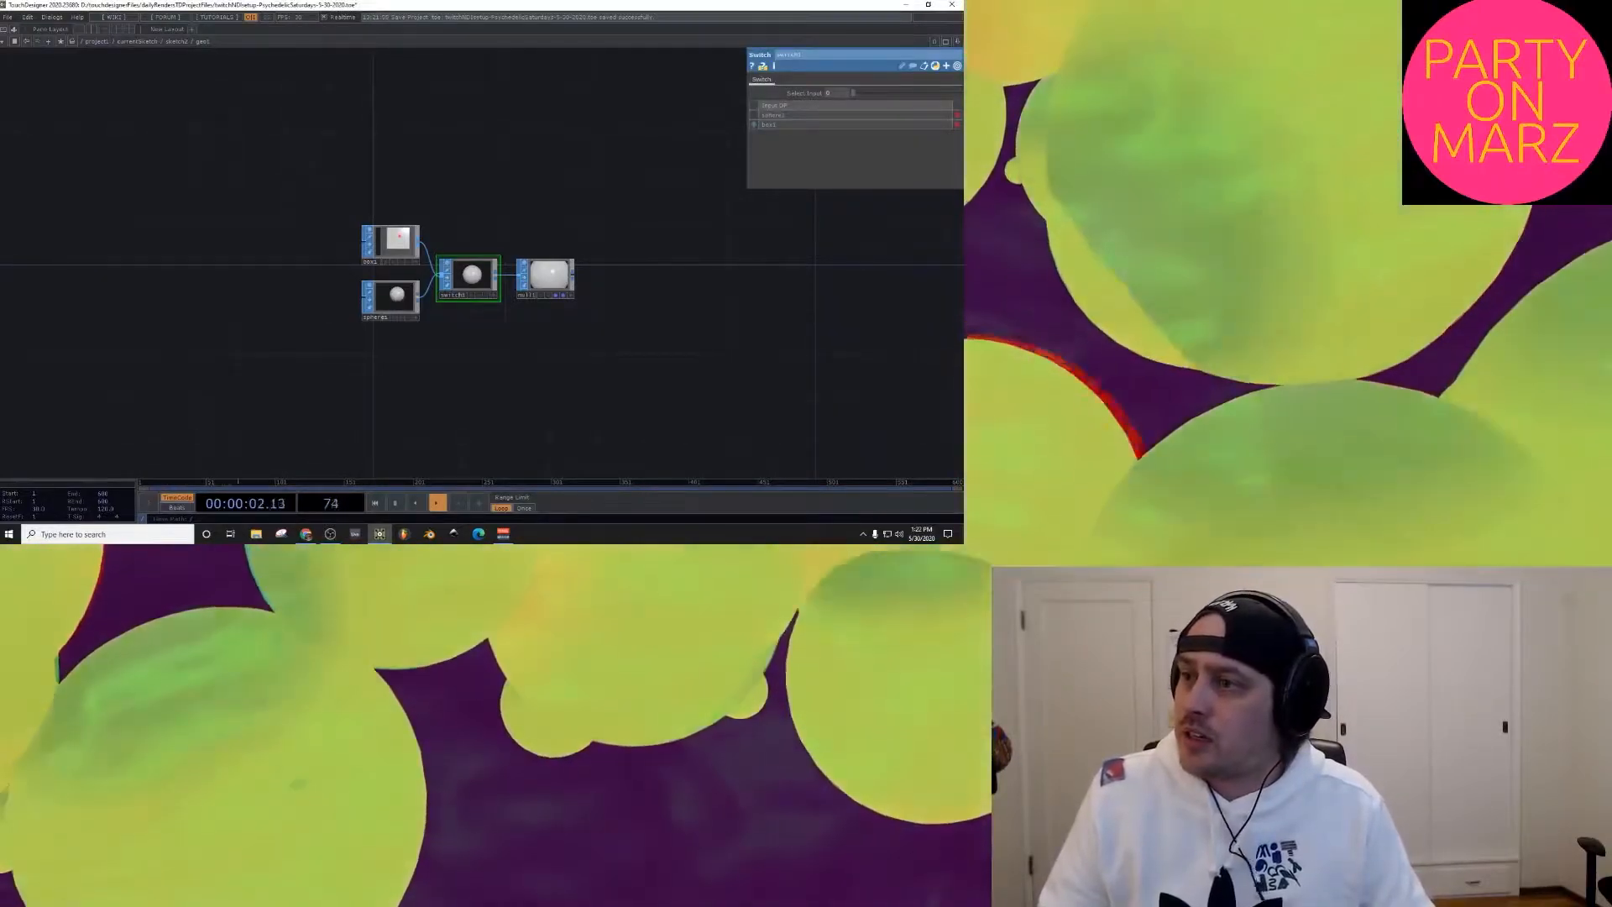
Step: Split the network editor into two side-by-side panes and take one up to the main network with the MIDI base, keeping the geometry network in the other
{"action": "key", "text": "alt+["}
{"action": "scroll", "coordinate": [208, 247], "scroll_direction": "down", "scroll_amount": 5}
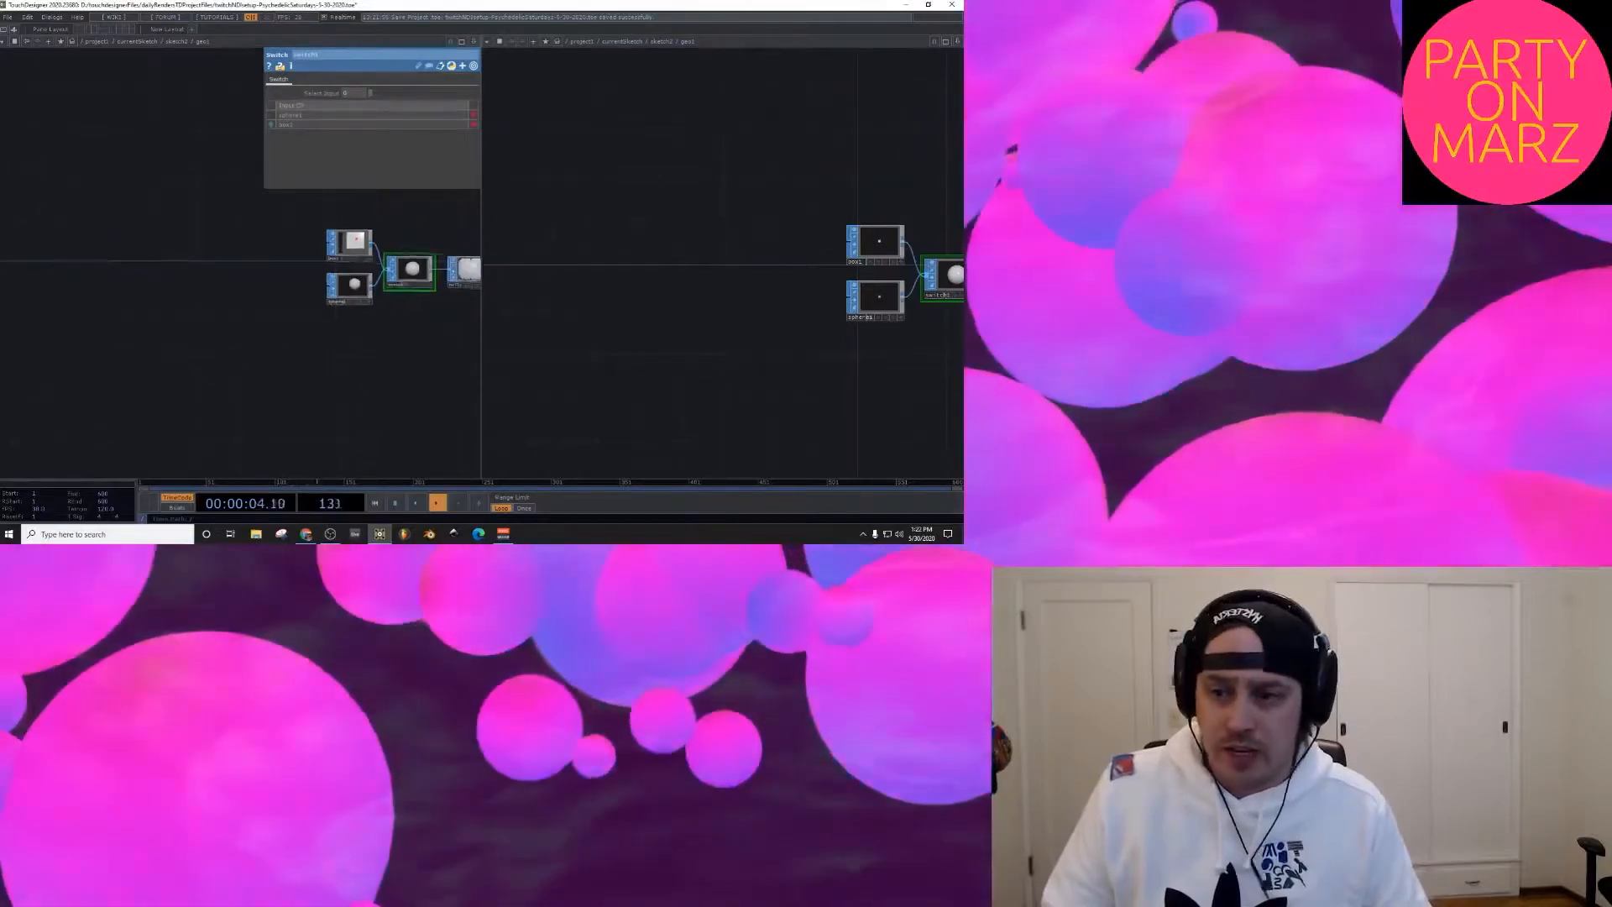
{"action": "left_click_drag", "start_coordinate": [814, 330], "coordinate": [666, 338]}
{"action": "left_click", "coordinate": [727, 310]}
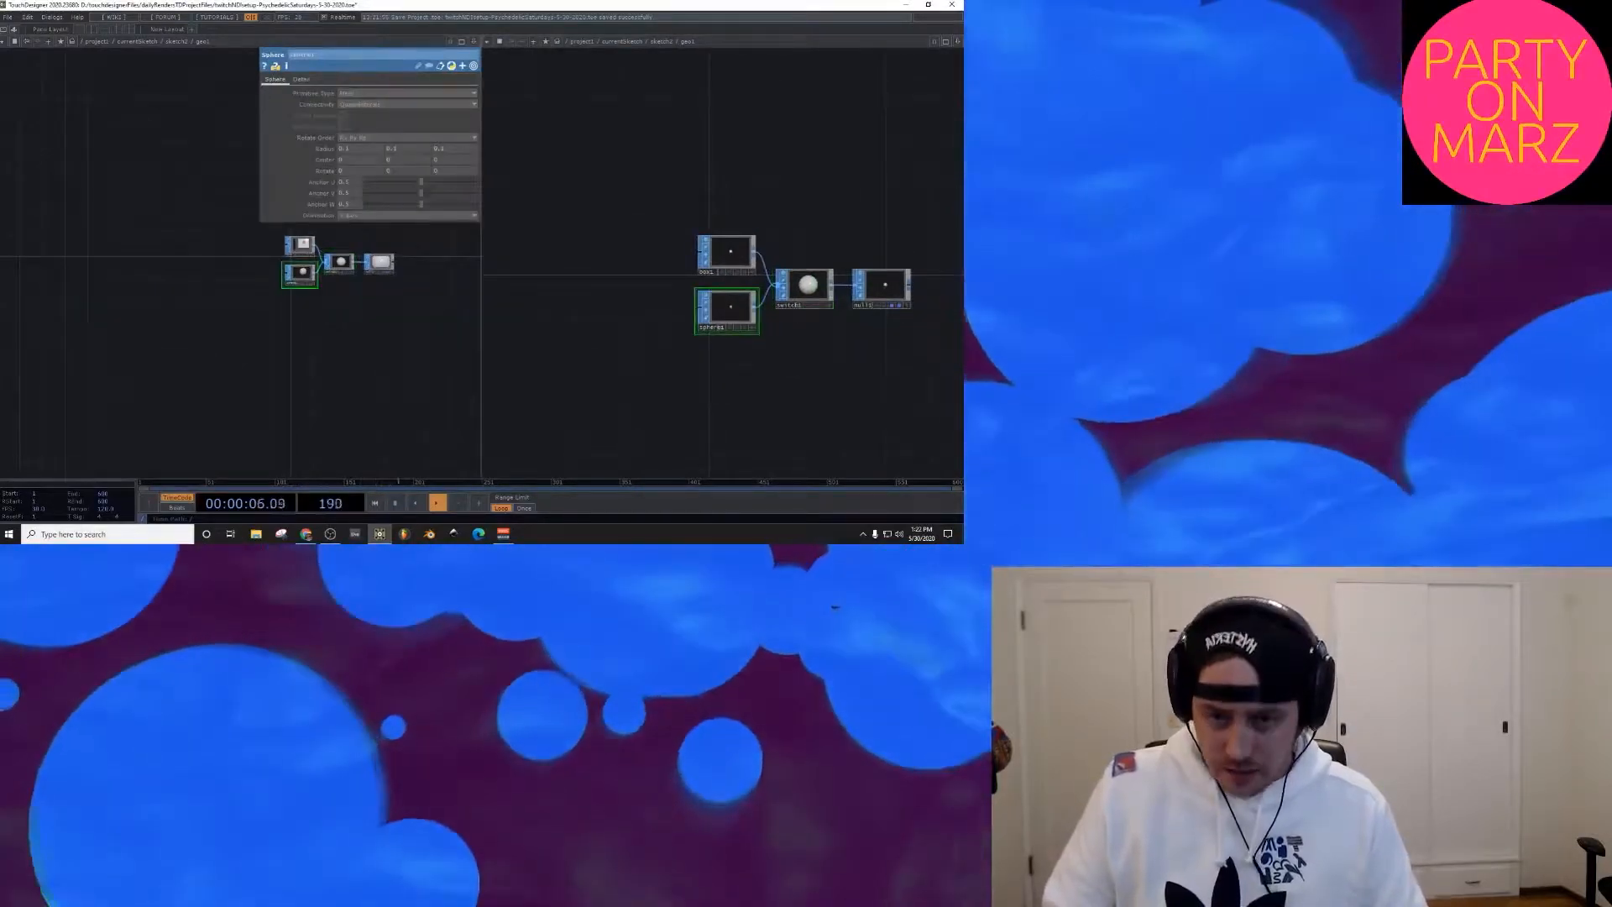
{"action": "key", "text": "u"}
{"action": "scroll", "coordinate": [537, 266], "scroll_direction": "down", "scroll_amount": 10}
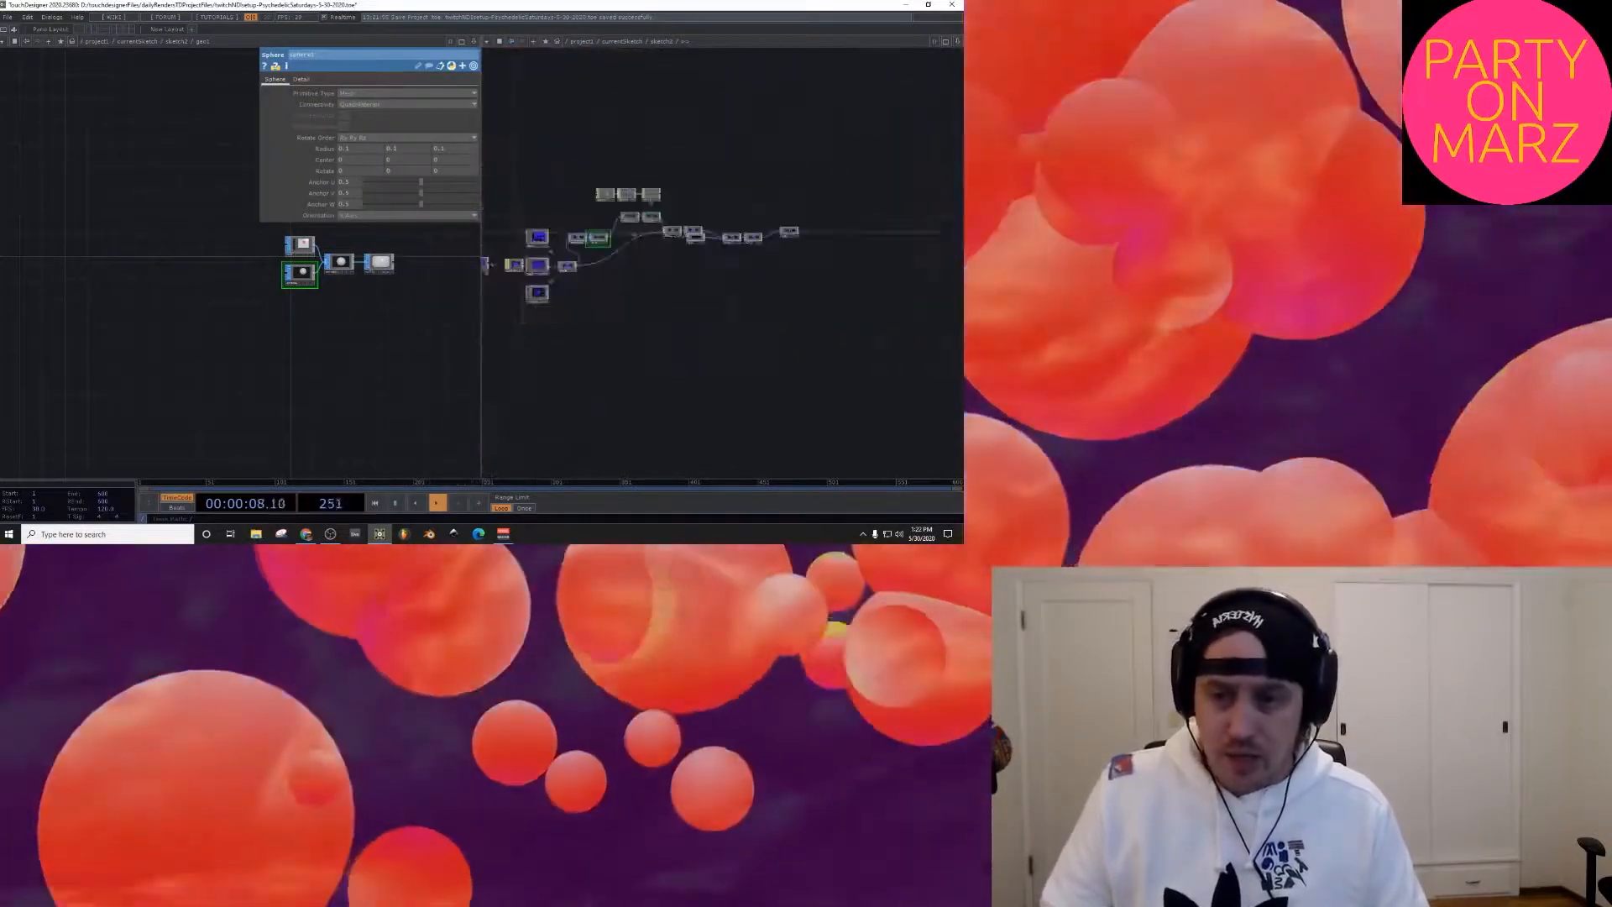
{"action": "scroll", "coordinate": [538, 266], "scroll_direction": "up", "scroll_amount": 5}
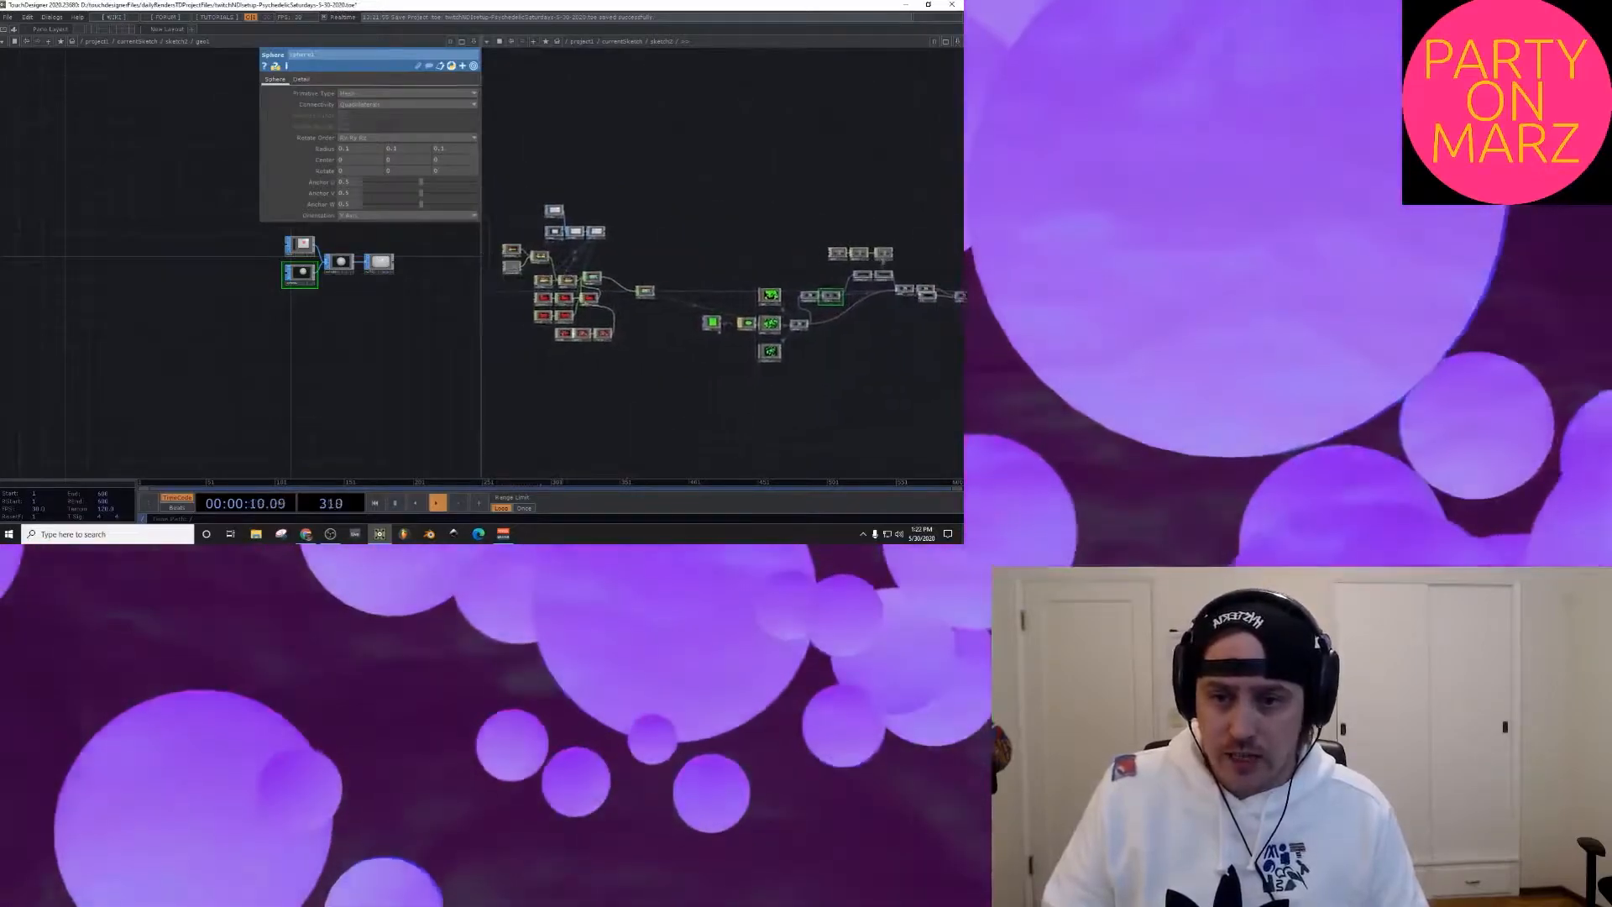
{"action": "key", "text": "u"}
{"action": "scroll", "coordinate": [538, 265], "scroll_direction": "up", "scroll_amount": 8}
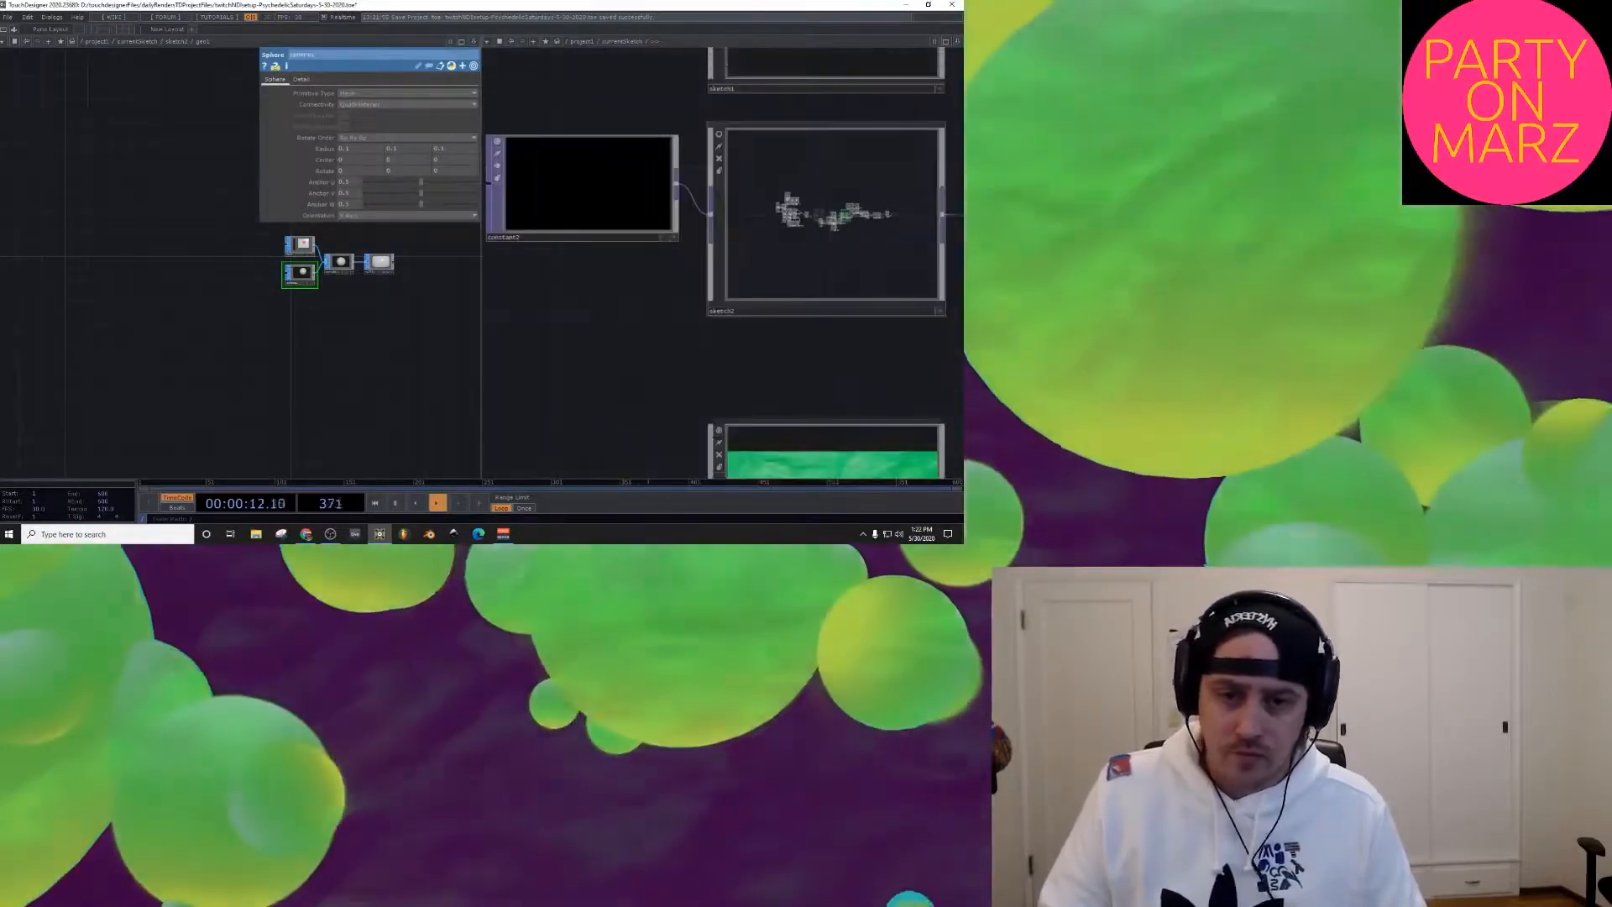
{"action": "scroll", "coordinate": [682, 238], "scroll_direction": "down", "scroll_amount": 8}
{"action": "scroll", "coordinate": [671, 167], "scroll_direction": "up", "scroll_amount": 9}
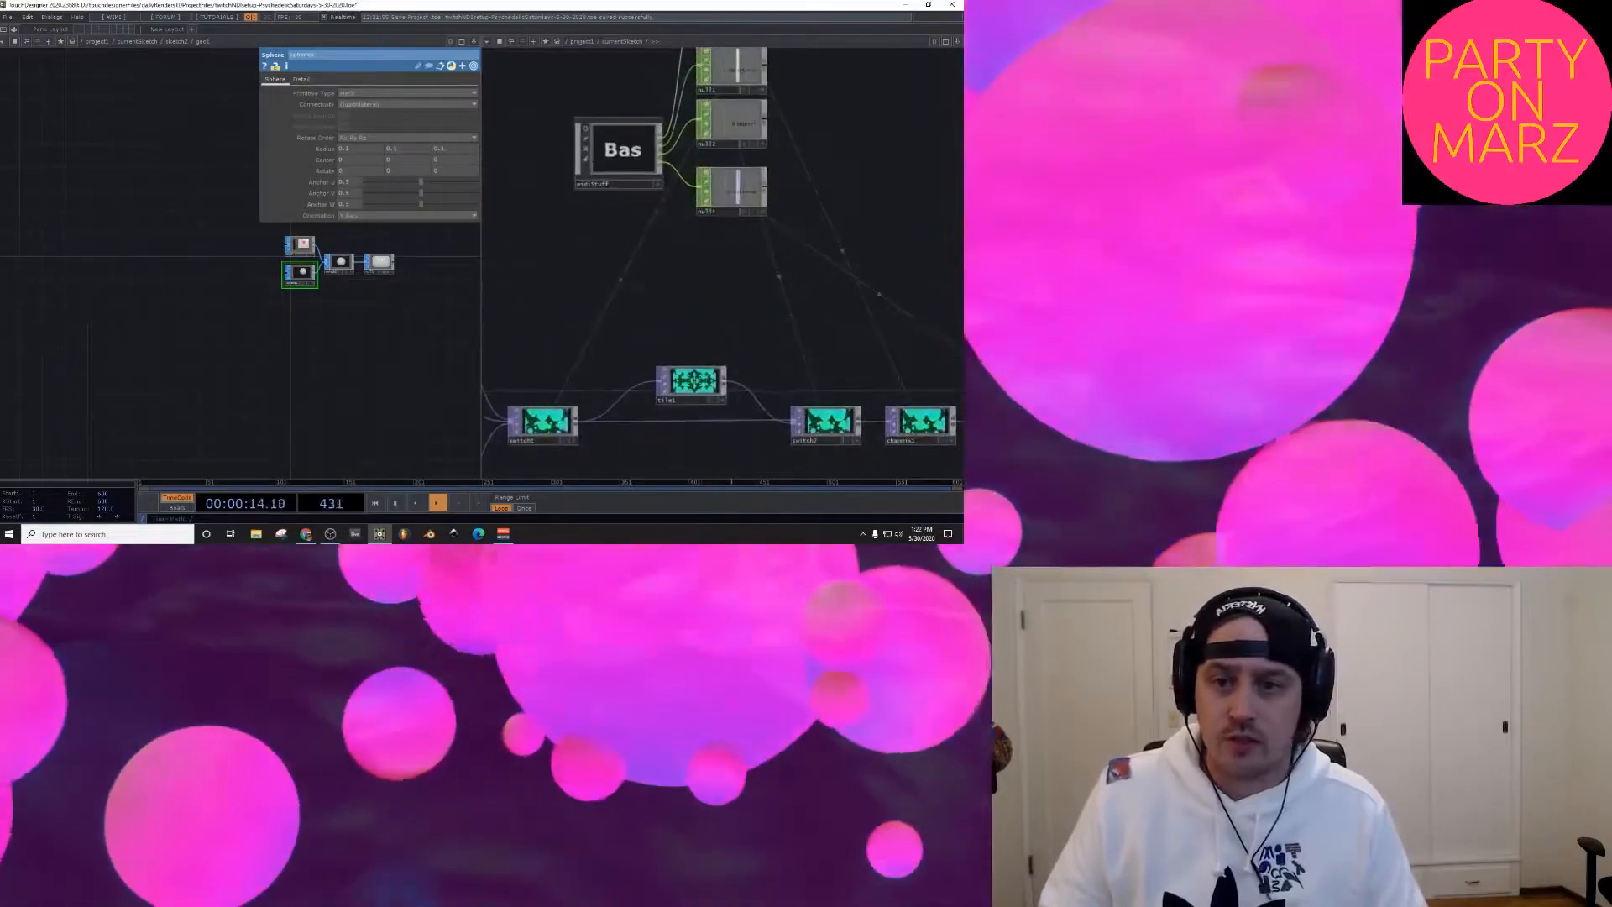
Step: Open the network inside the MIDI base and examine the incoming channels of the MIDI In CHOP
{"action": "scroll", "coordinate": [610, 154], "scroll_direction": "up", "scroll_amount": 6}
{"action": "left_click_drag", "start_coordinate": [611, 154], "coordinate": [561, 160]}
{"action": "scroll", "coordinate": [611, 301], "scroll_direction": "up", "scroll_amount": 3}
{"action": "scroll", "coordinate": [645, 274], "scroll_direction": "down", "scroll_amount": 5}
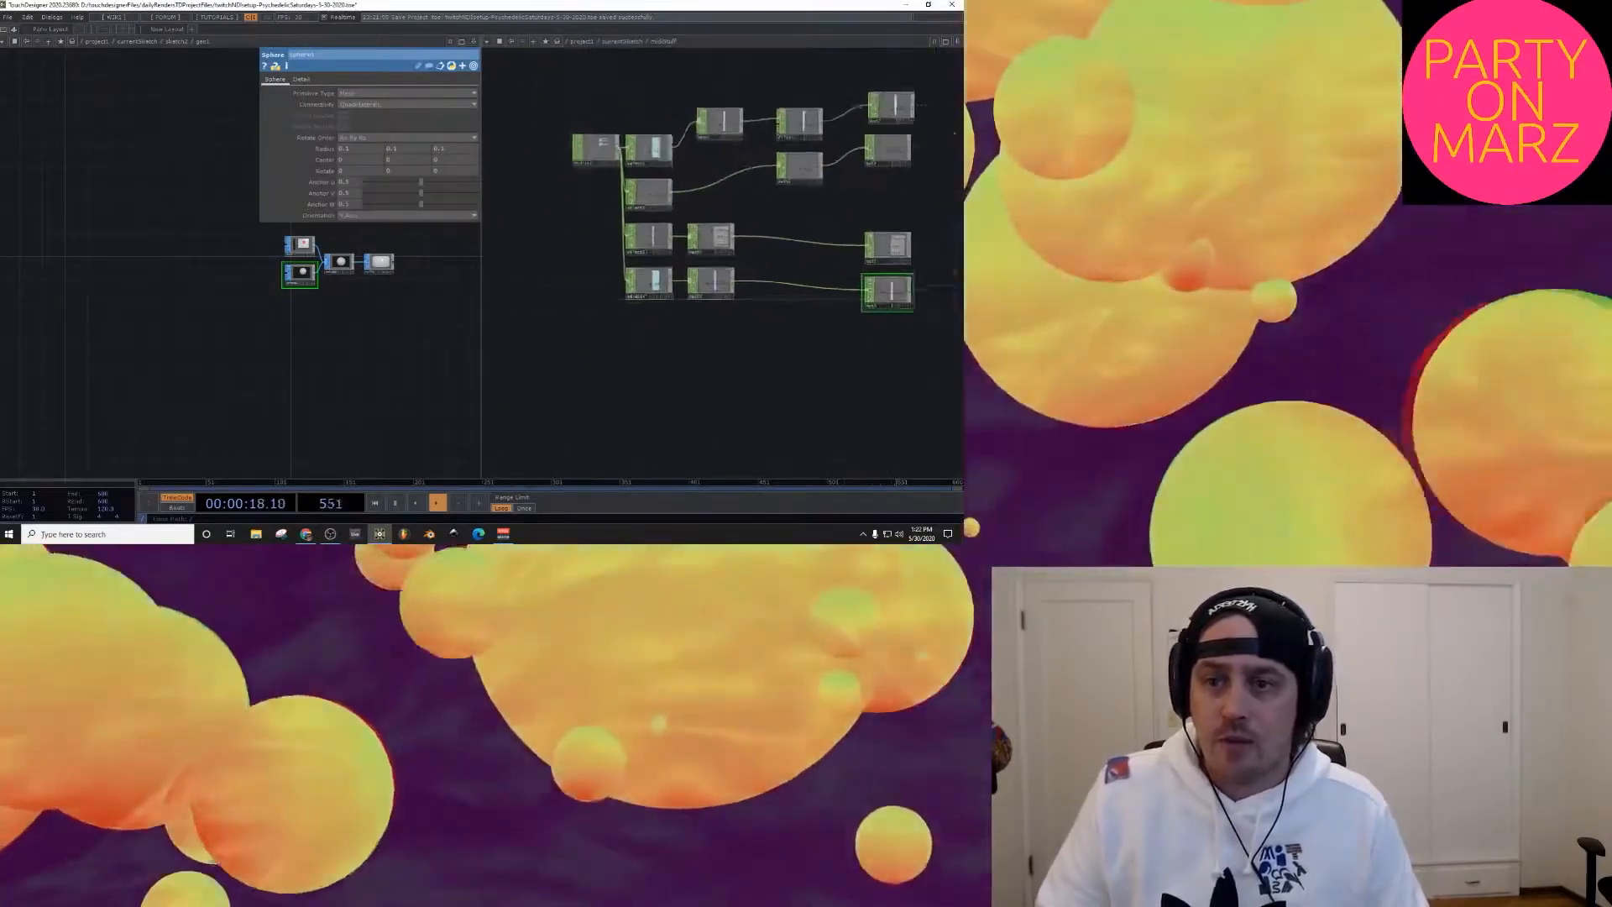
{"action": "scroll", "coordinate": [583, 147], "scroll_direction": "up", "scroll_amount": 8}
{"action": "scroll", "coordinate": [587, 132], "scroll_direction": "up", "scroll_amount": 2}
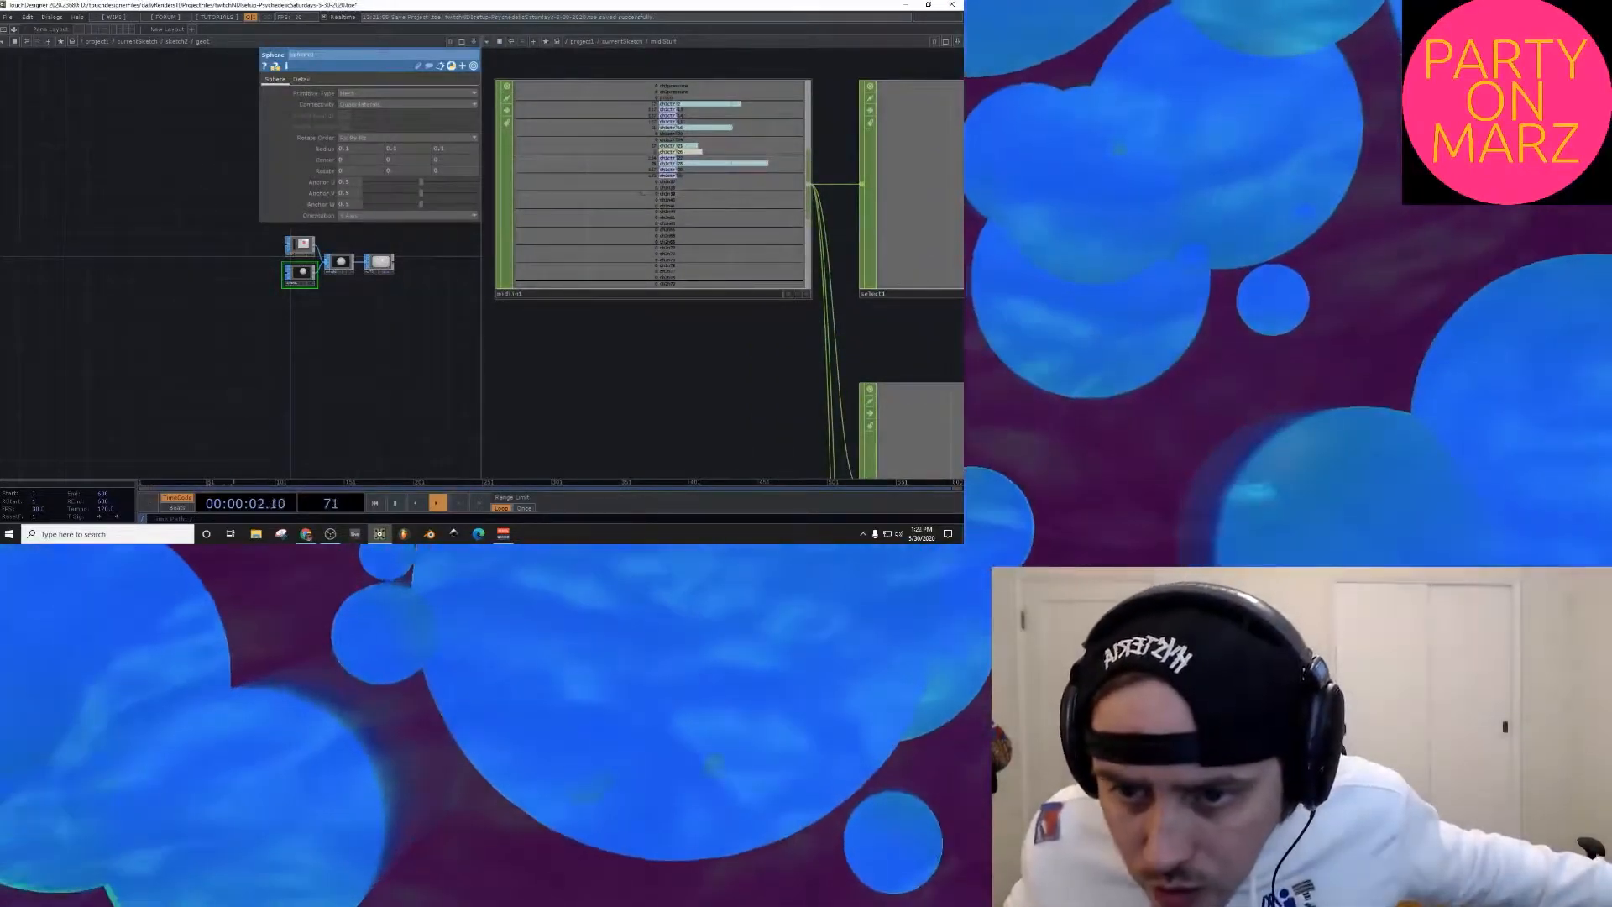
{"action": "scroll", "coordinate": [595, 145], "scroll_direction": "down", "scroll_amount": 7}
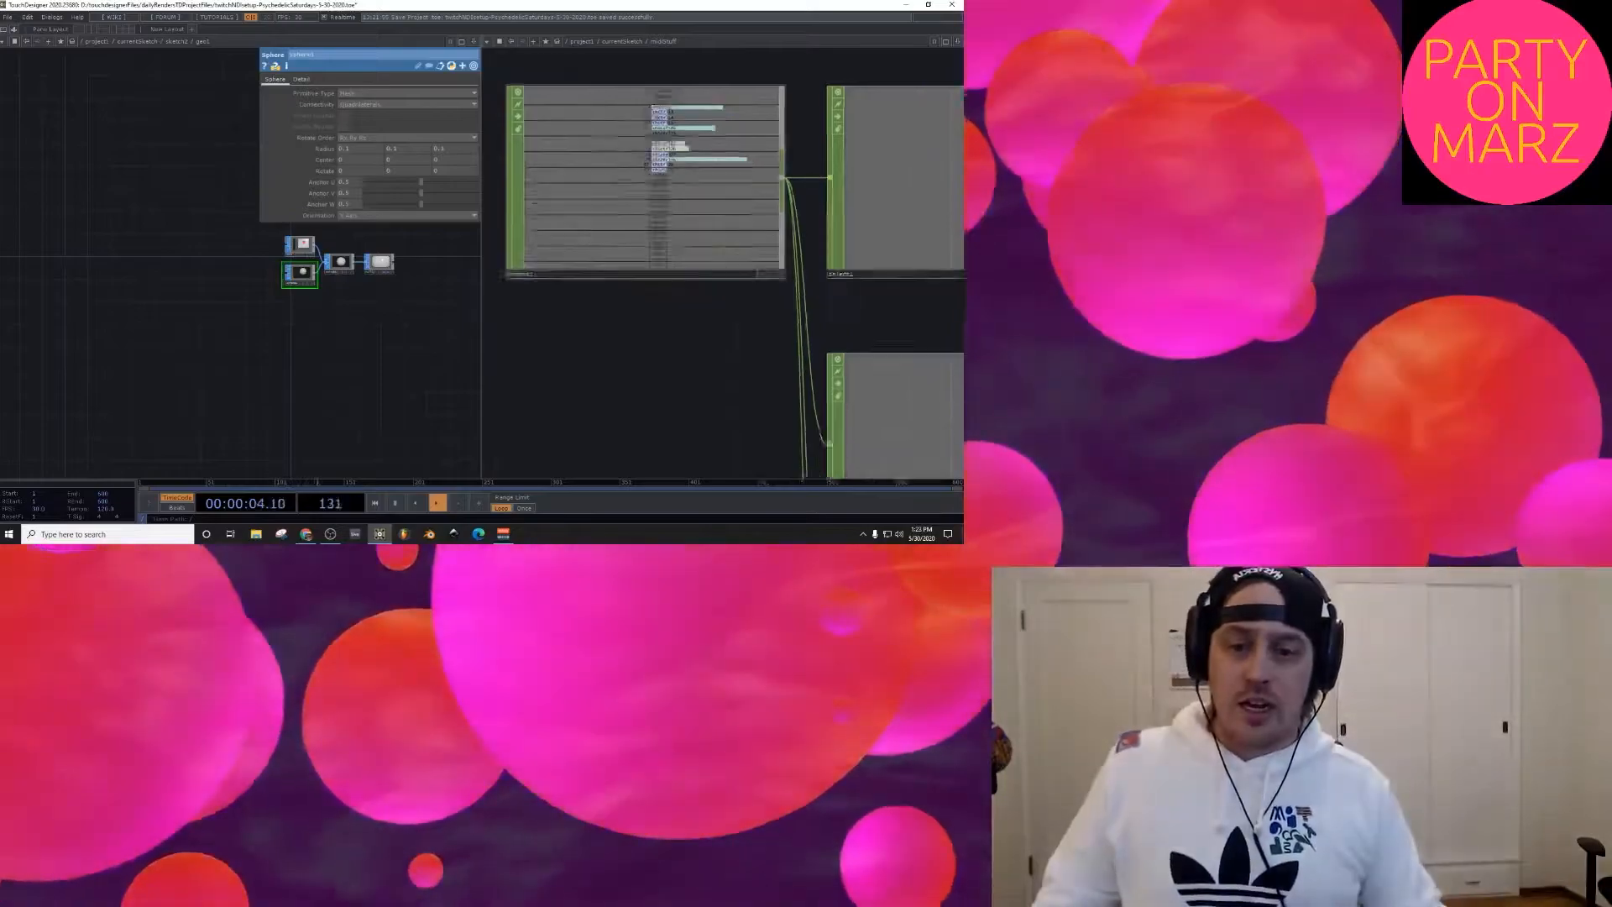
Step: Paste another Select CHOP for channel ch1n39 below the last Select, fed by the MIDI In CHOP, and show its parameters
{"action": "left_click_drag", "start_coordinate": [588, 370], "coordinate": [555, 182]}
{"action": "left_click", "coordinate": [671, 206]}
{"action": "key", "text": "ctrl+v"}
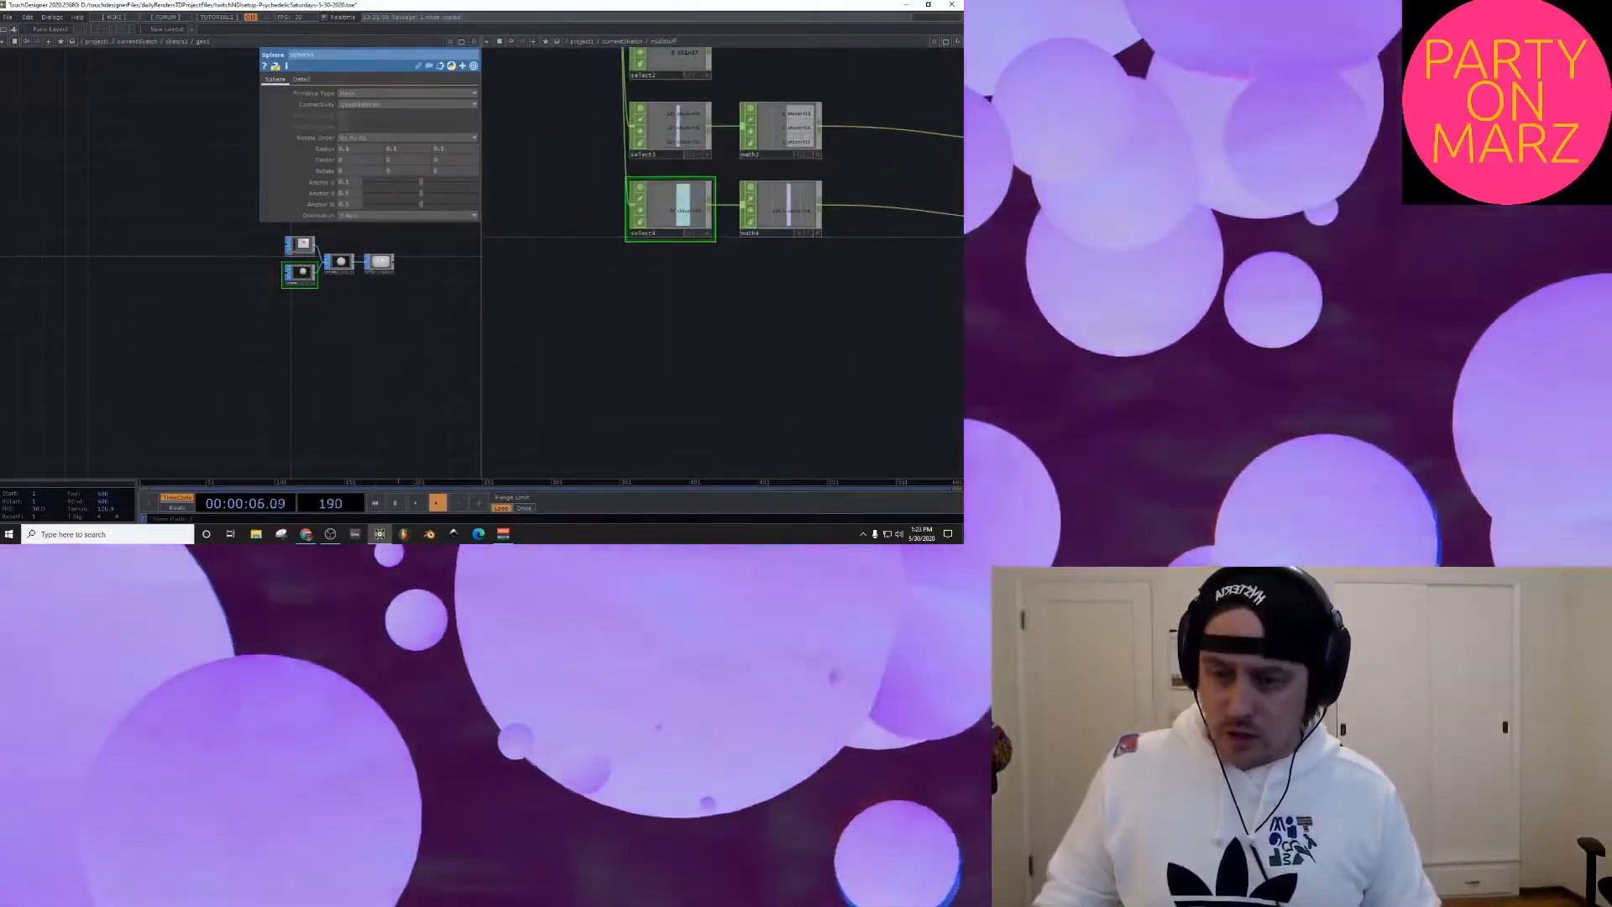
{"action": "key", "text": "p"}
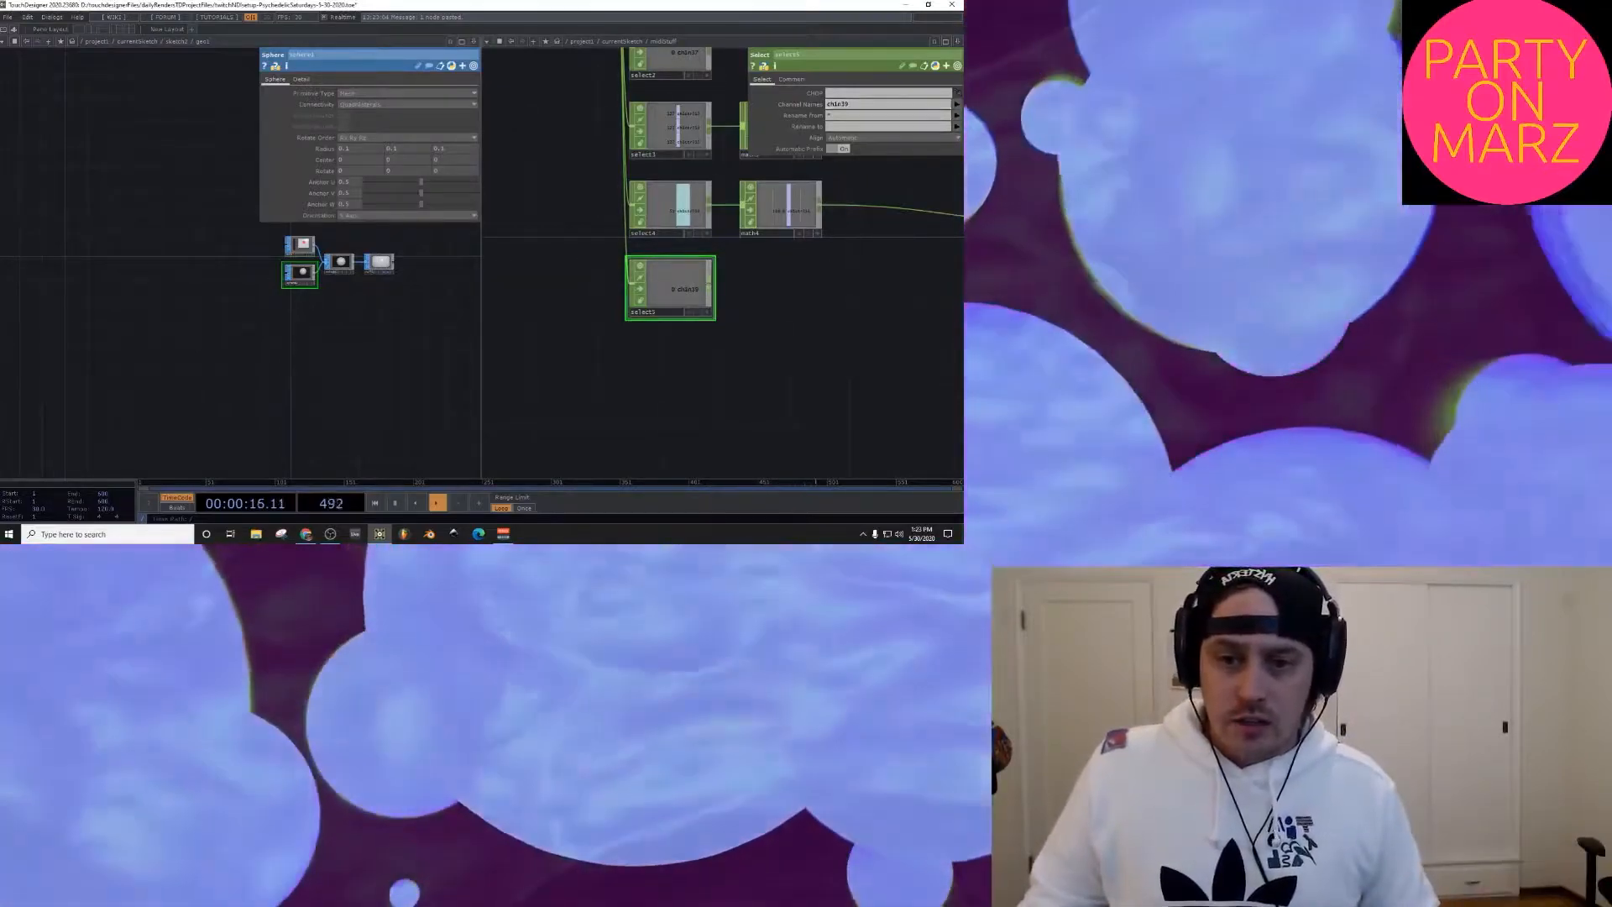
Step: Add a Math CHOP after the new Select CHOP and show its Range parameters
{"action": "key", "text": "Tab"}
{"action": "type", "text": "ma"}
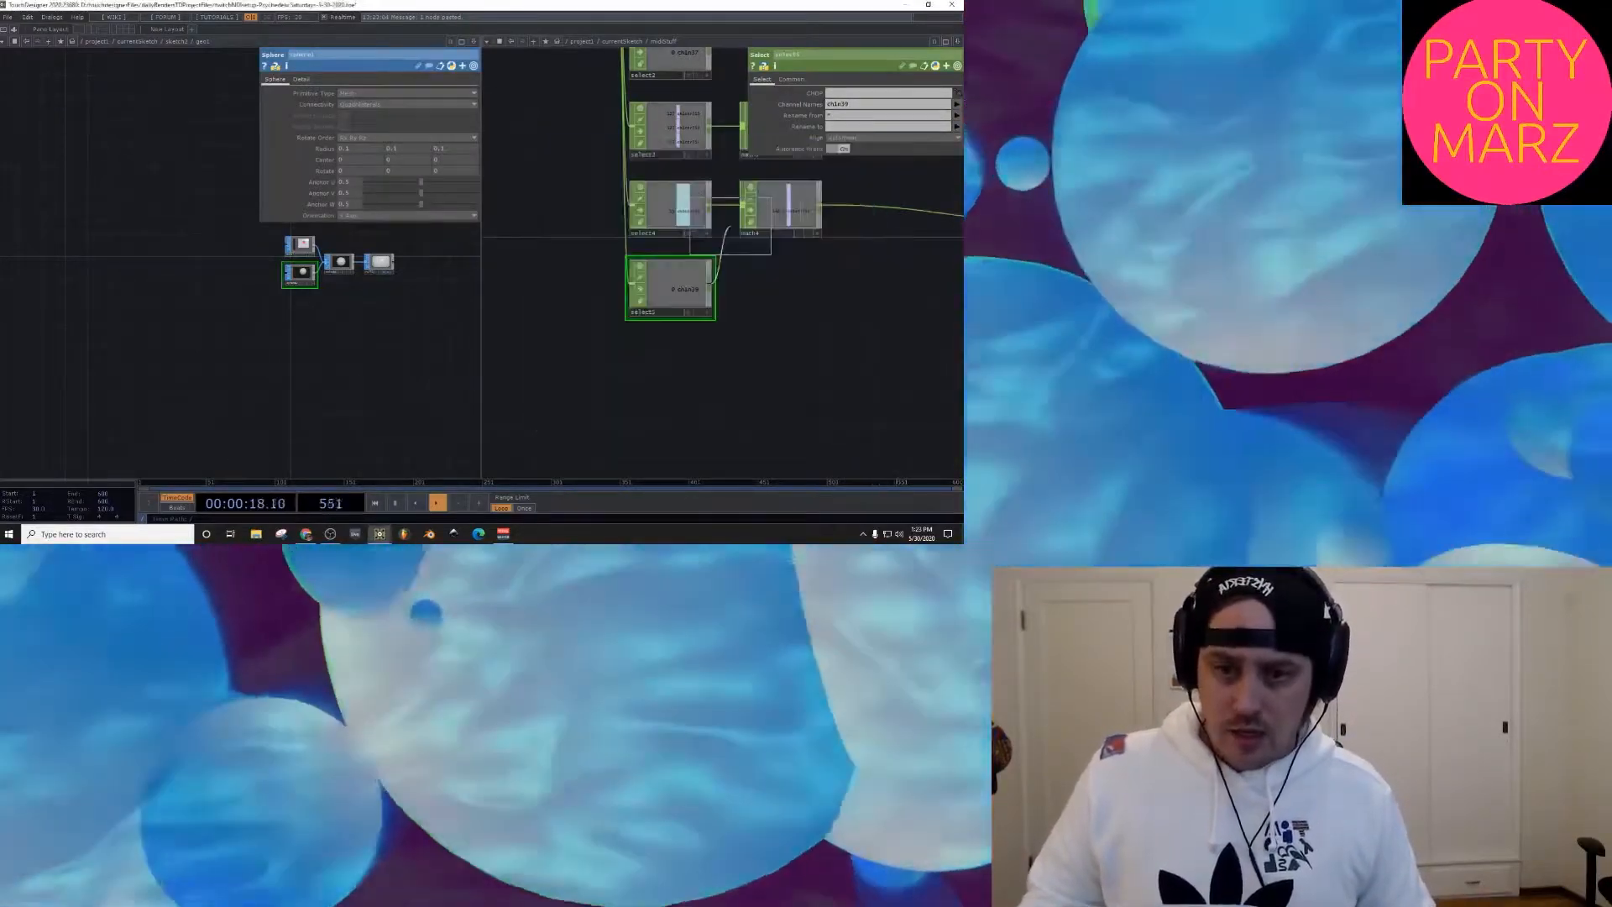
{"action": "key", "text": "Return"}
{"action": "left_click", "coordinate": [781, 288]}
{"action": "left_click", "coordinate": [810, 79]}
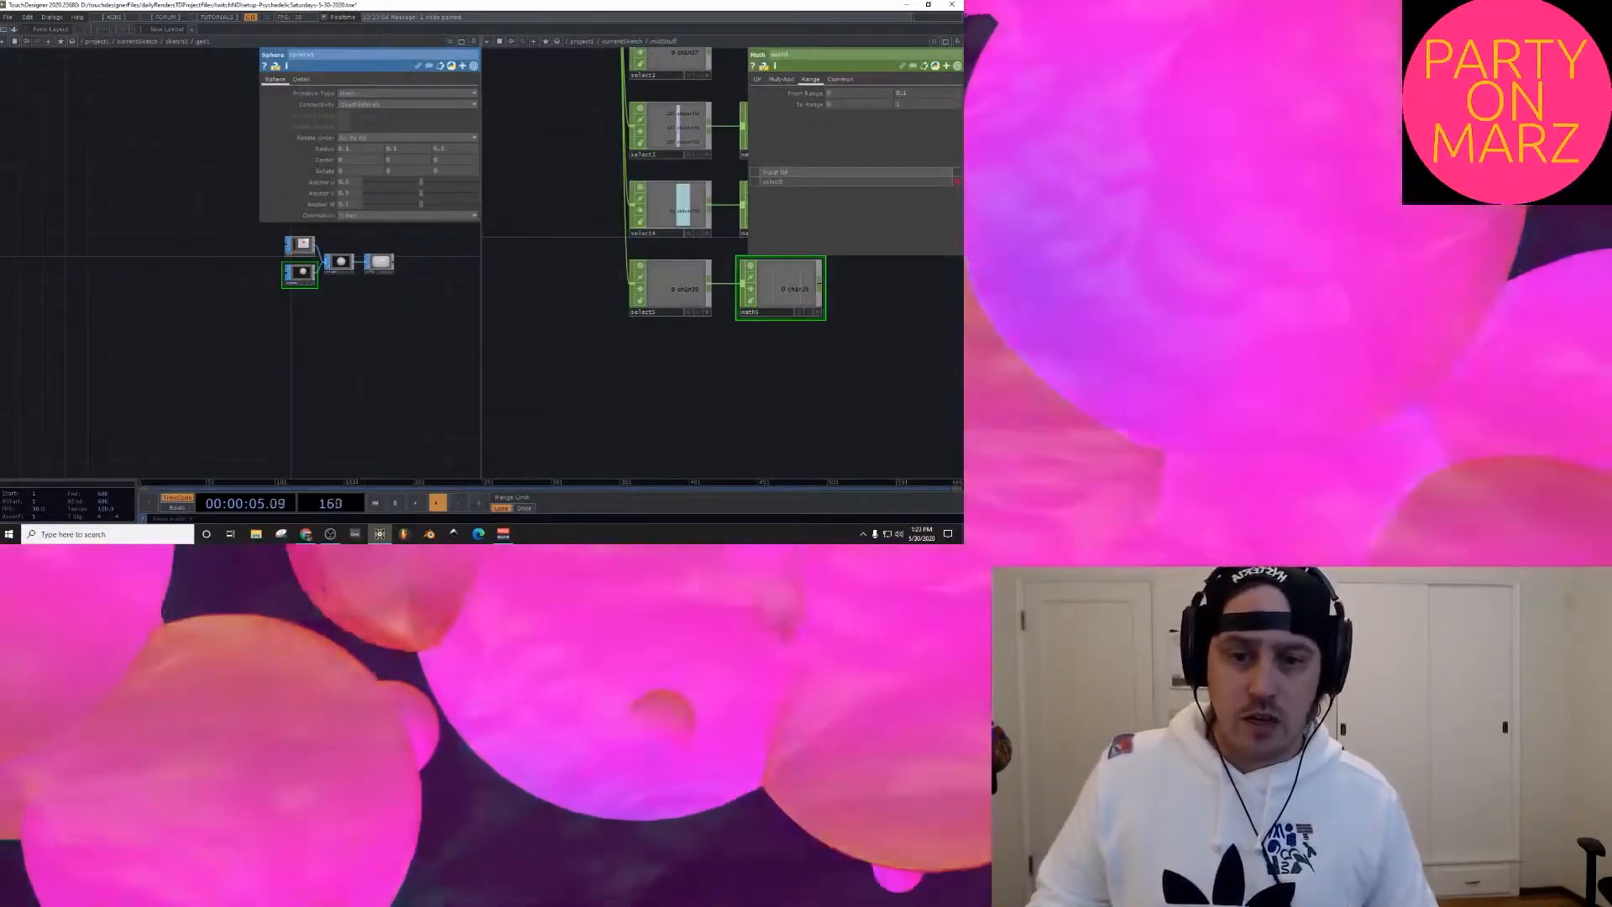
Step: Append a Null CHOP to the new Math CHOP and place it directly beside it
{"action": "left_click_drag", "start_coordinate": [781, 382], "coordinate": [550, 390]}
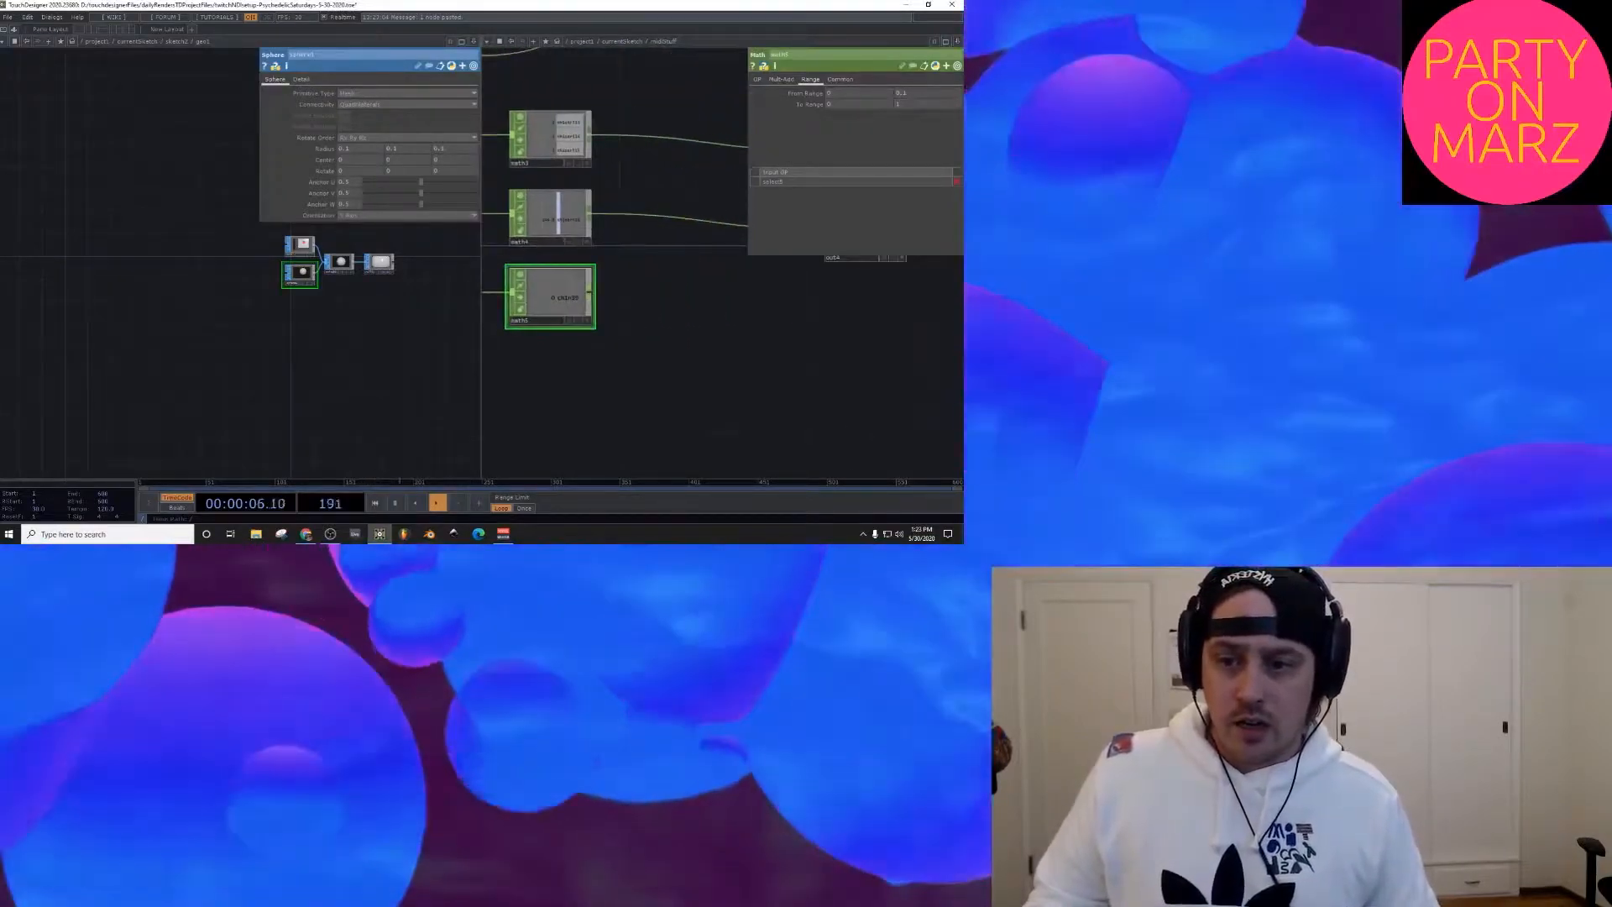
{"action": "right_click", "coordinate": [590, 292]}
{"action": "type", "text": "null"}
{"action": "key", "text": "Return"}
{"action": "left_click", "coordinate": [723, 324]}
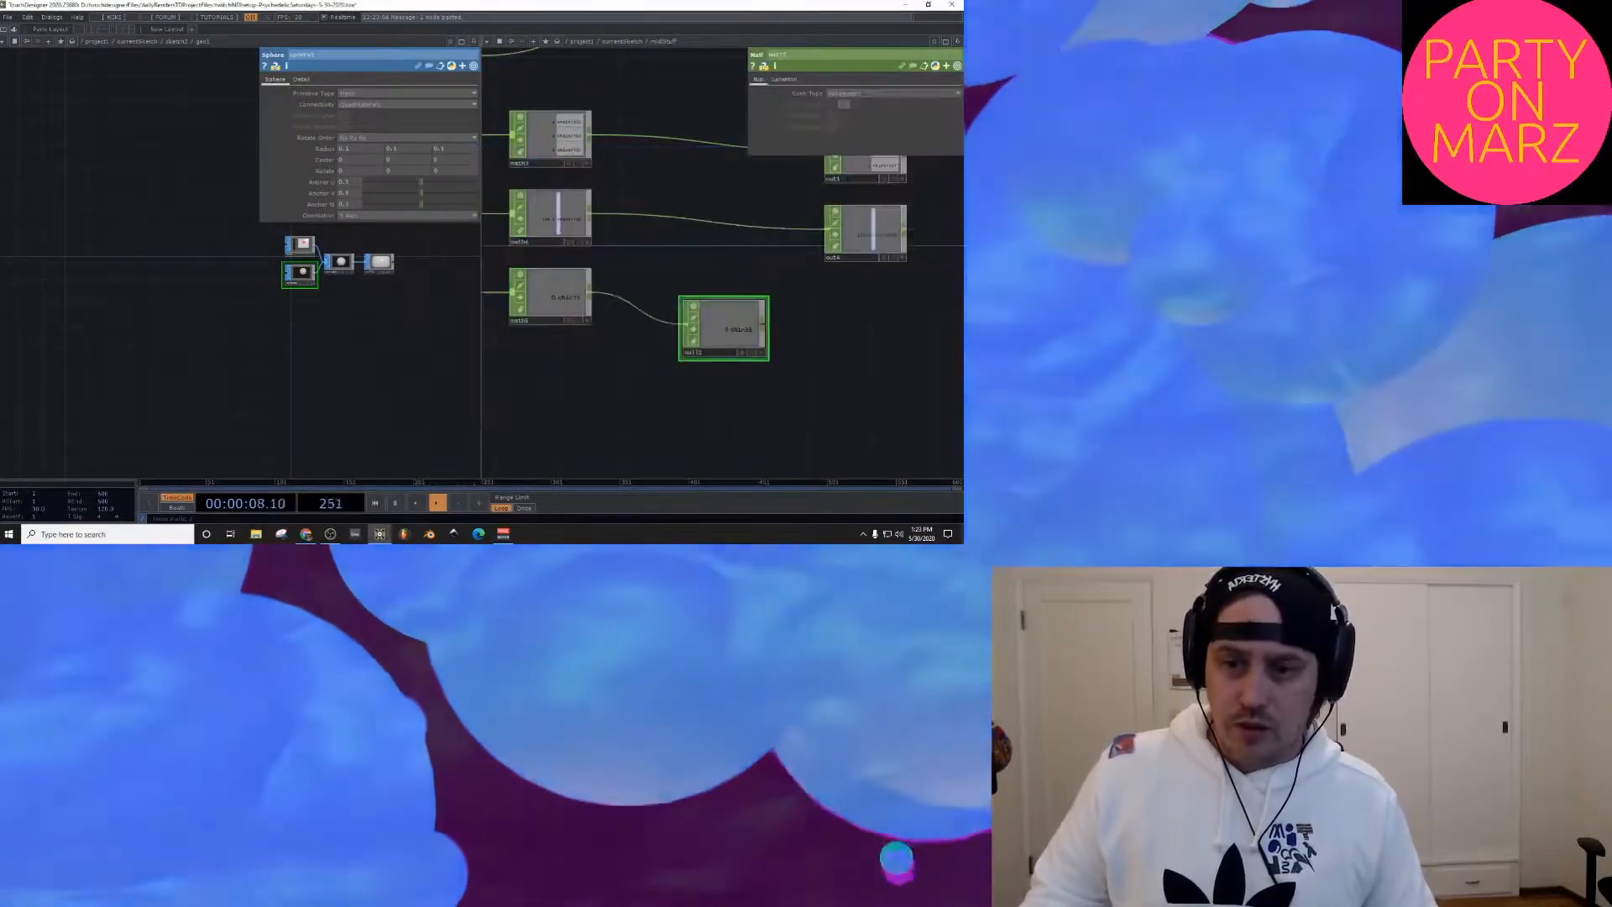
{"action": "left_click_drag", "start_coordinate": [723, 324], "coordinate": [660, 293]}
Step: Link the Switch SOP's Select Input to the new Null CHOP's ch1n39 channel as a CHOP reference and check the expression
{"action": "left_click", "coordinate": [339, 261]}
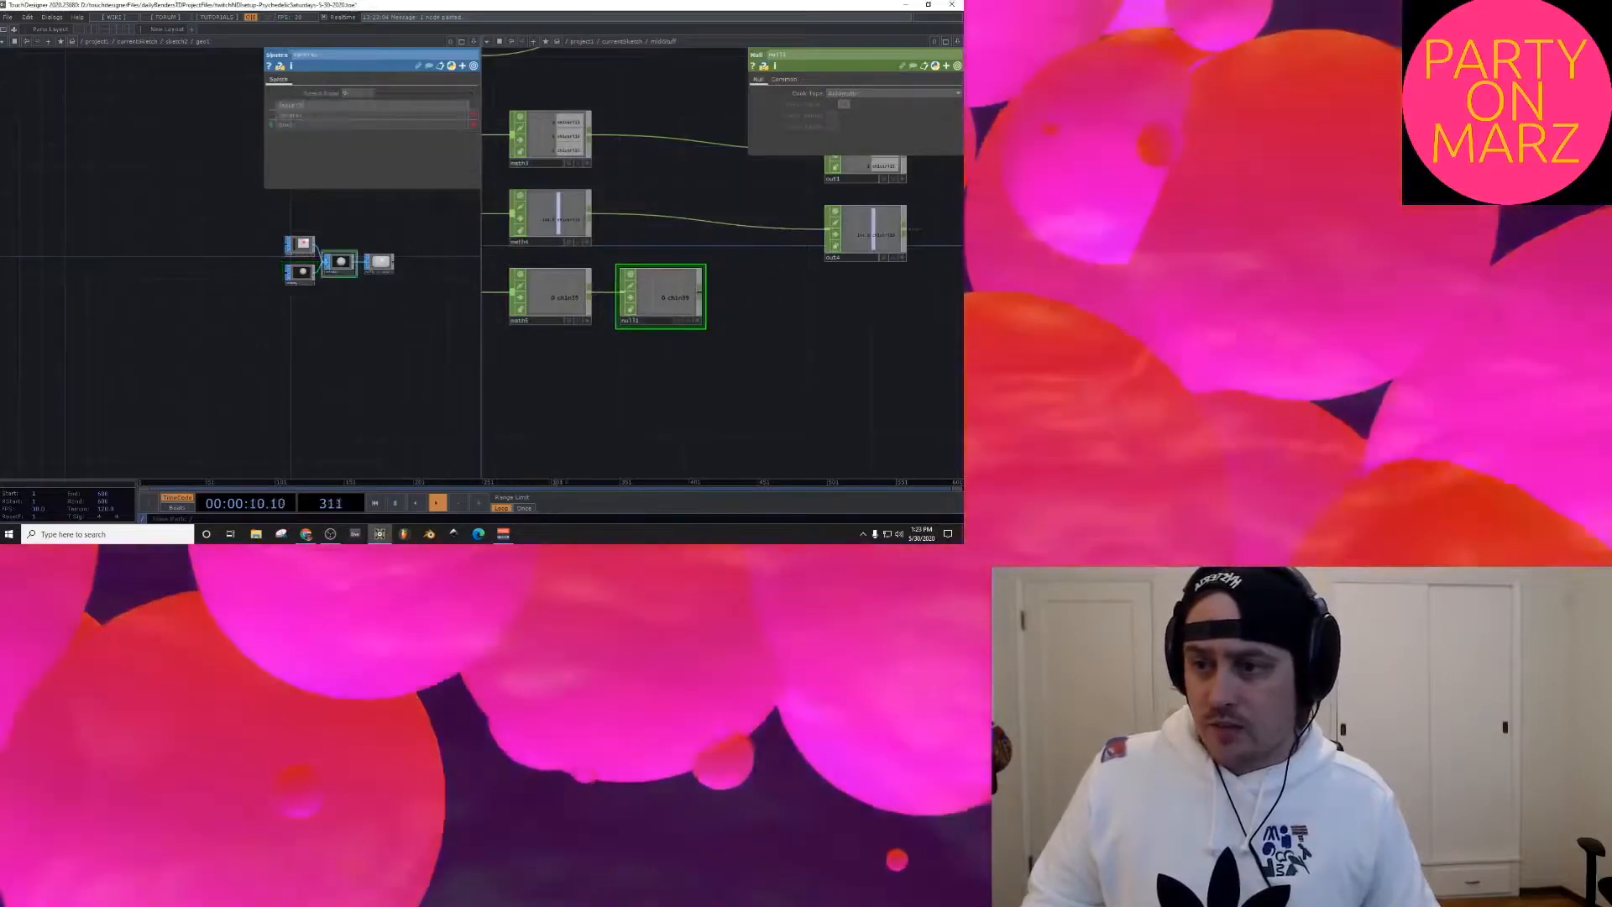
{"action": "scroll", "coordinate": [340, 269], "scroll_direction": "up", "scroll_amount": 5}
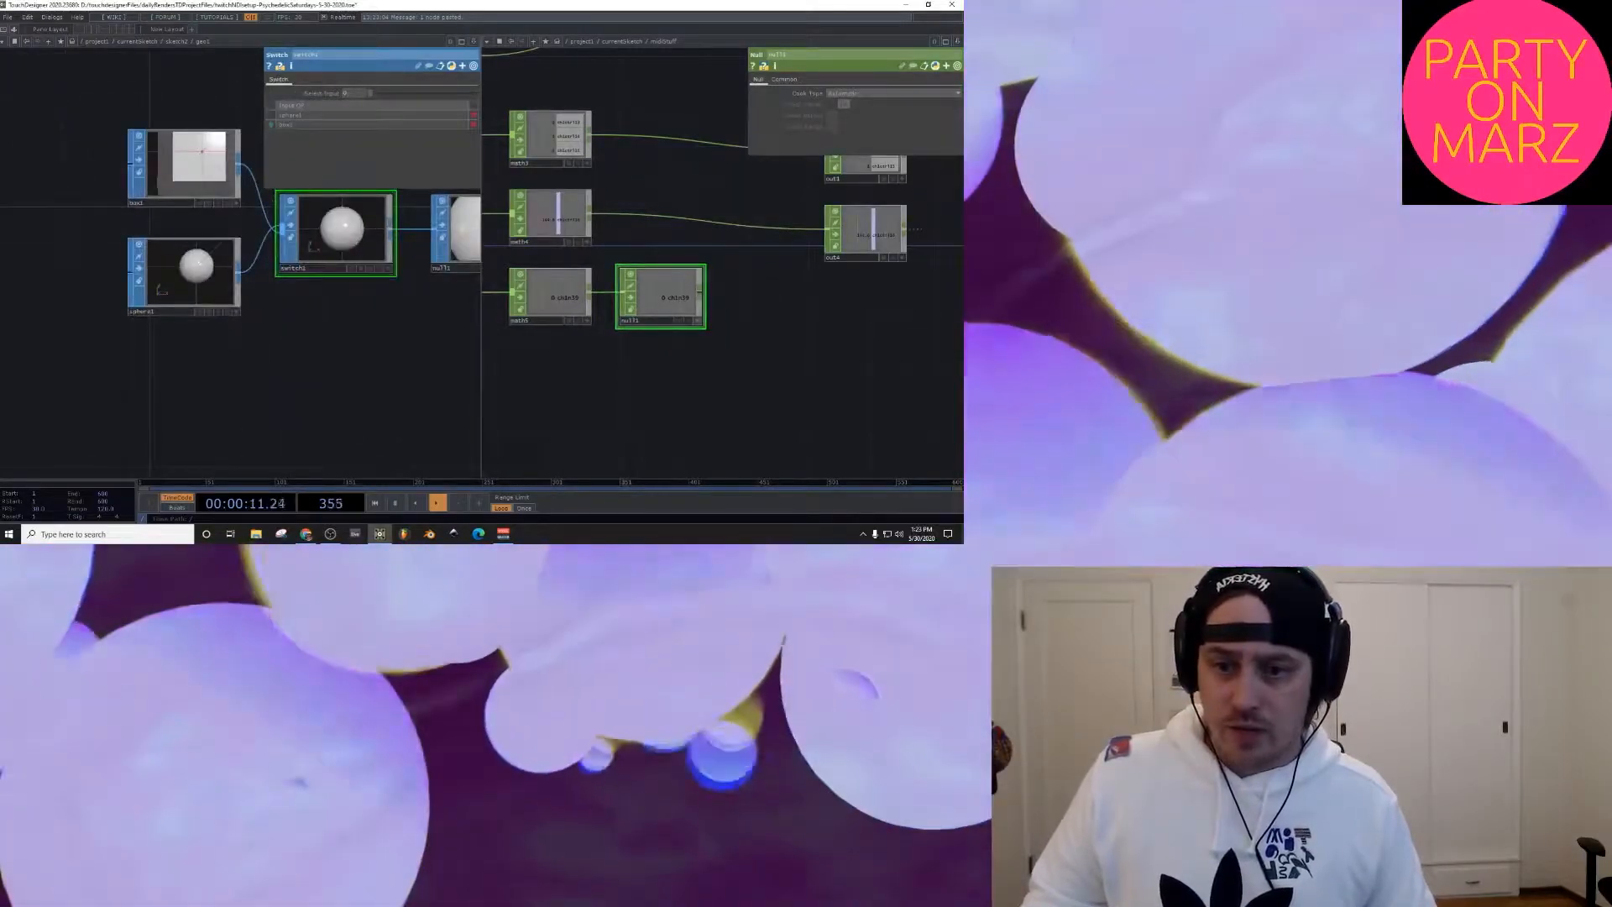
{"action": "left_click", "coordinate": [696, 320]}
{"action": "left_click_drag", "start_coordinate": [672, 298], "coordinate": [354, 93]}
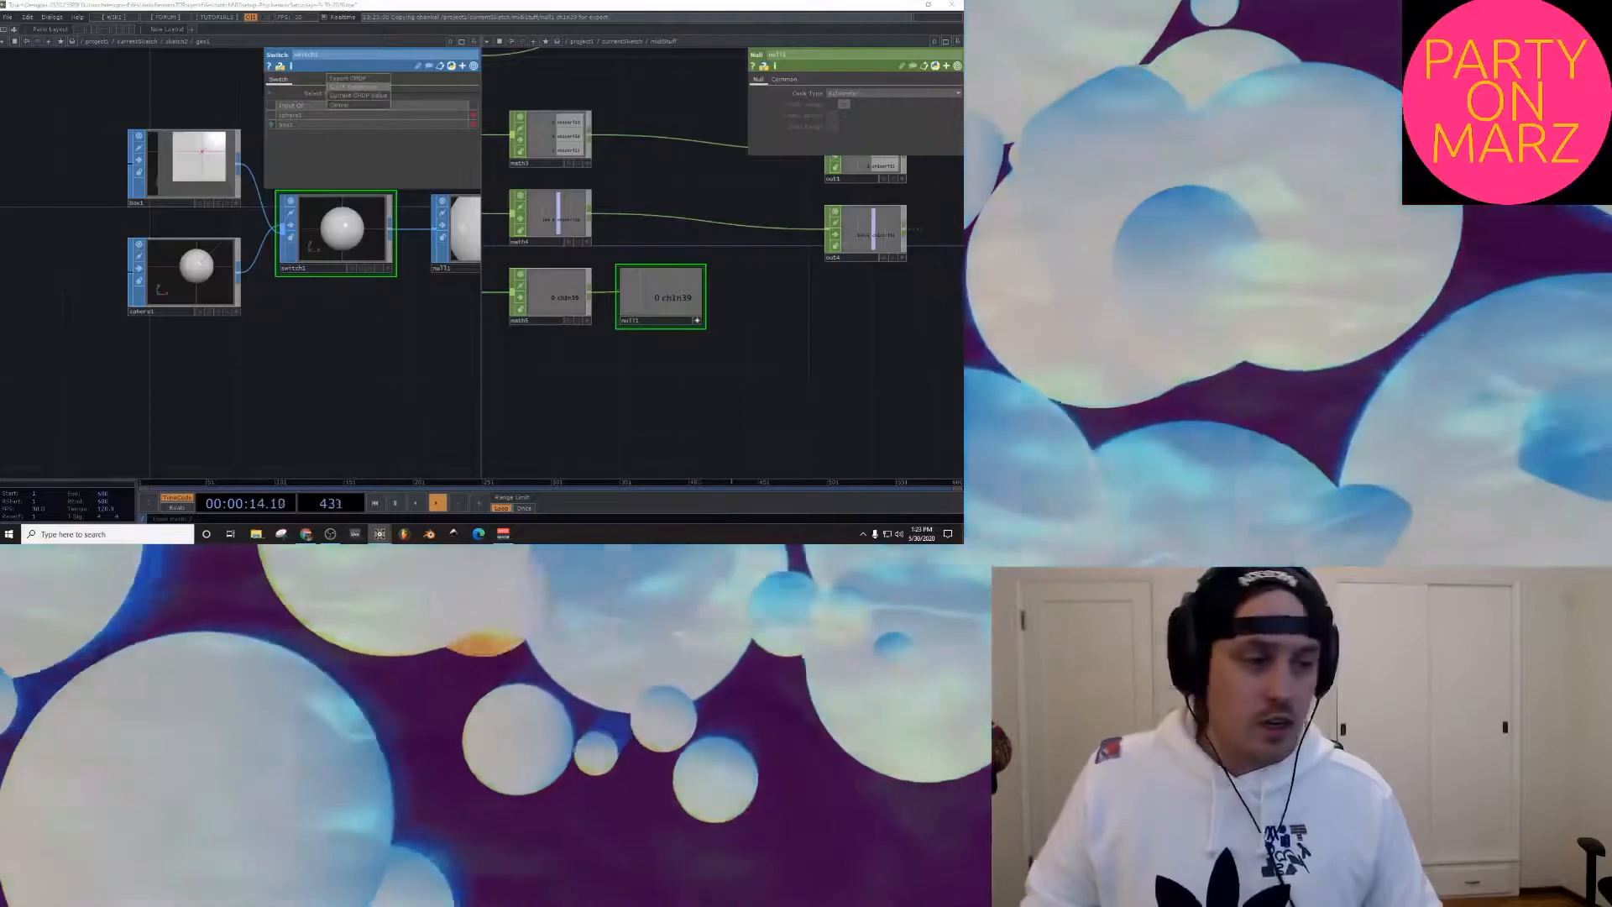
{"action": "left_click", "coordinate": [353, 86]}
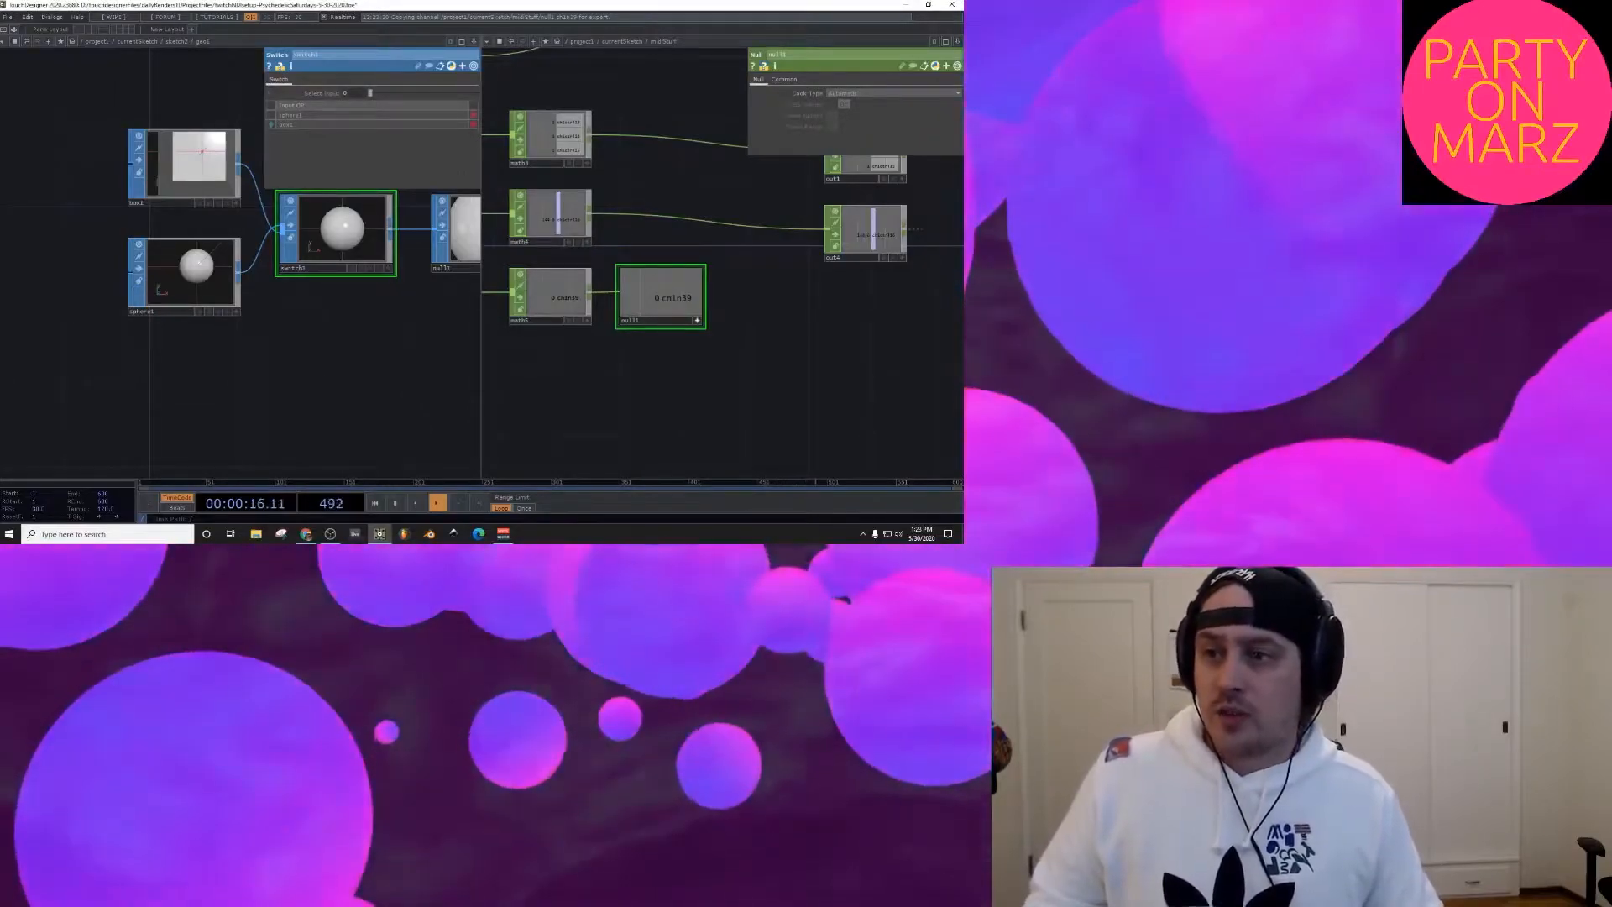
{"action": "left_click", "coordinate": [324, 93]}
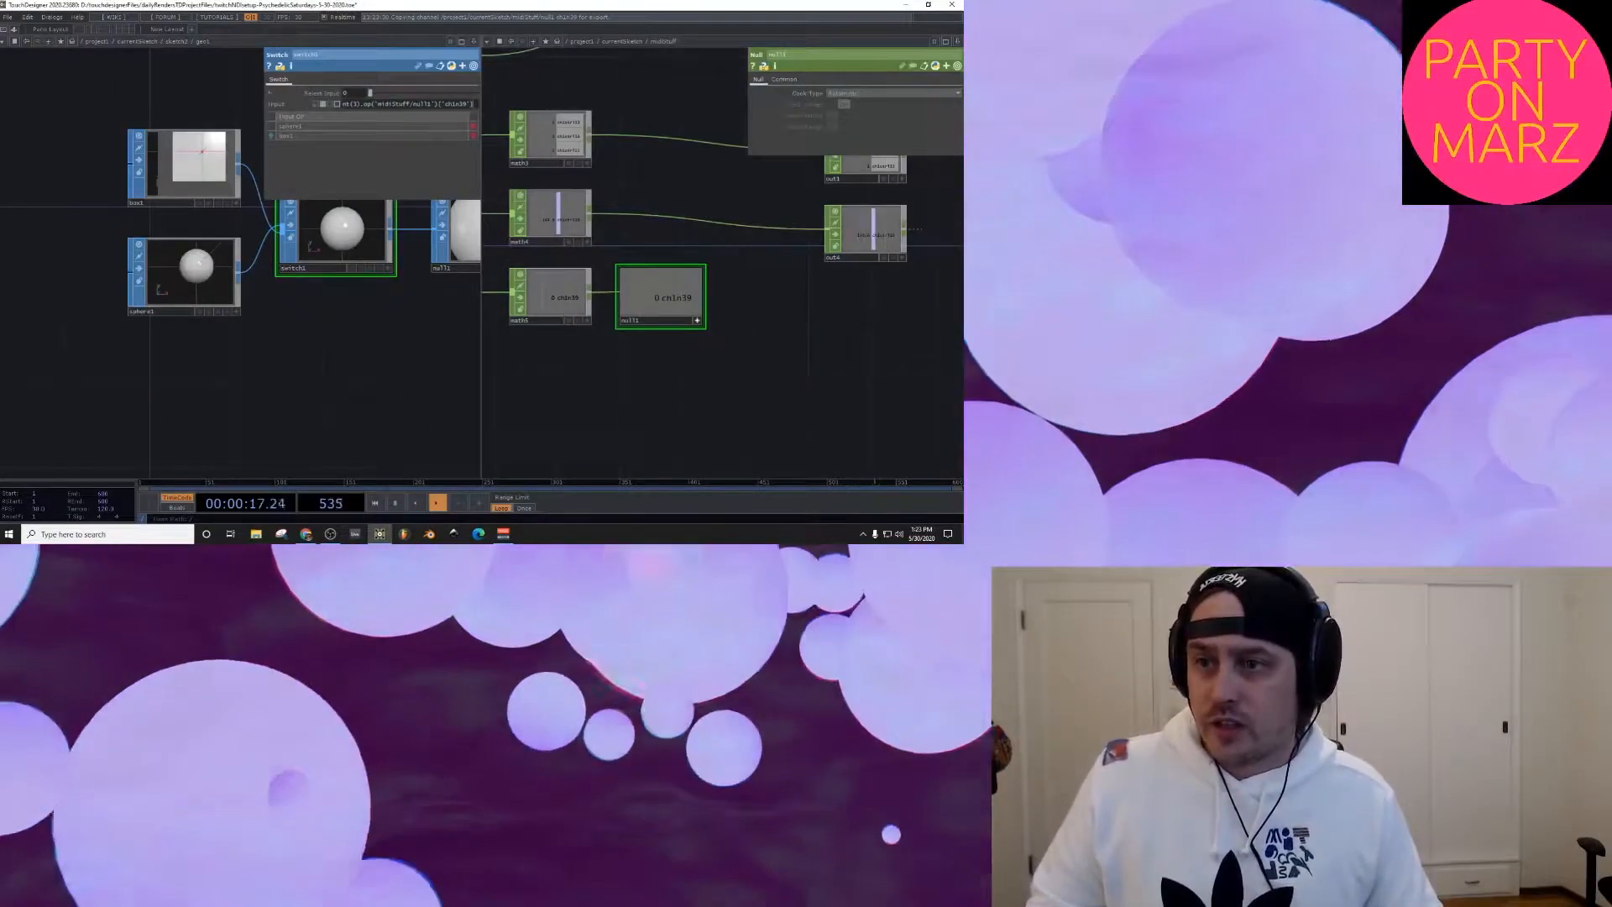
{"action": "mouse_move", "coordinate": [475, 104]}
{"action": "left_mouse_down"}
{"action": "mouse_move", "coordinate": [335, 104]}
{"action": "mouse_move", "coordinate": [470, 104]}
{"action": "left_mouse_up"}
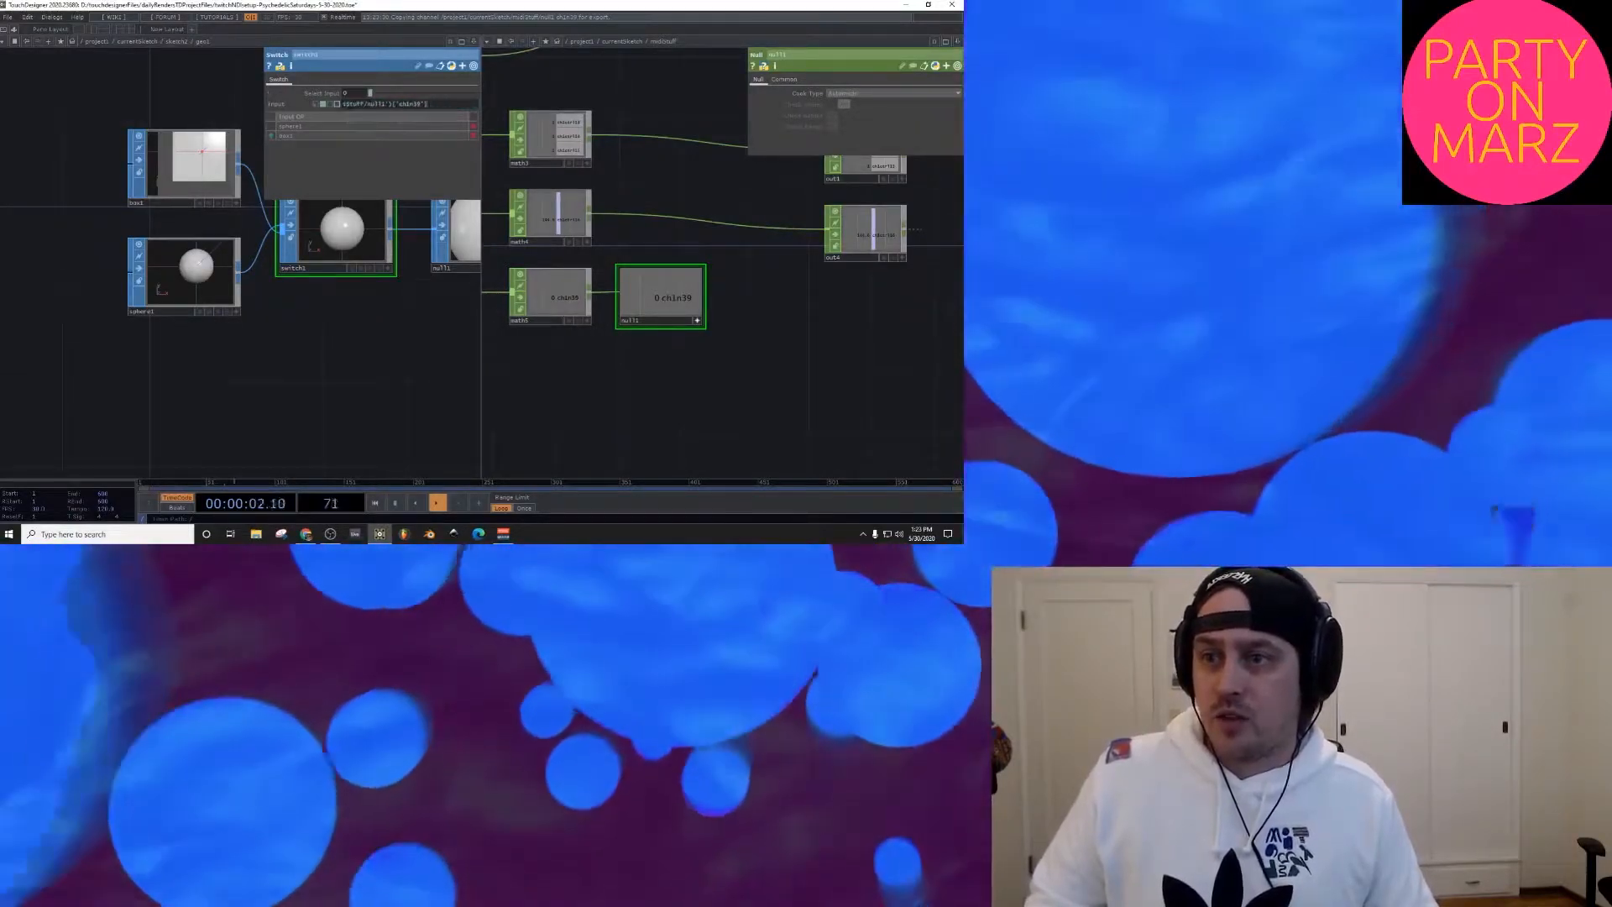
{"action": "key", "text": "Return"}
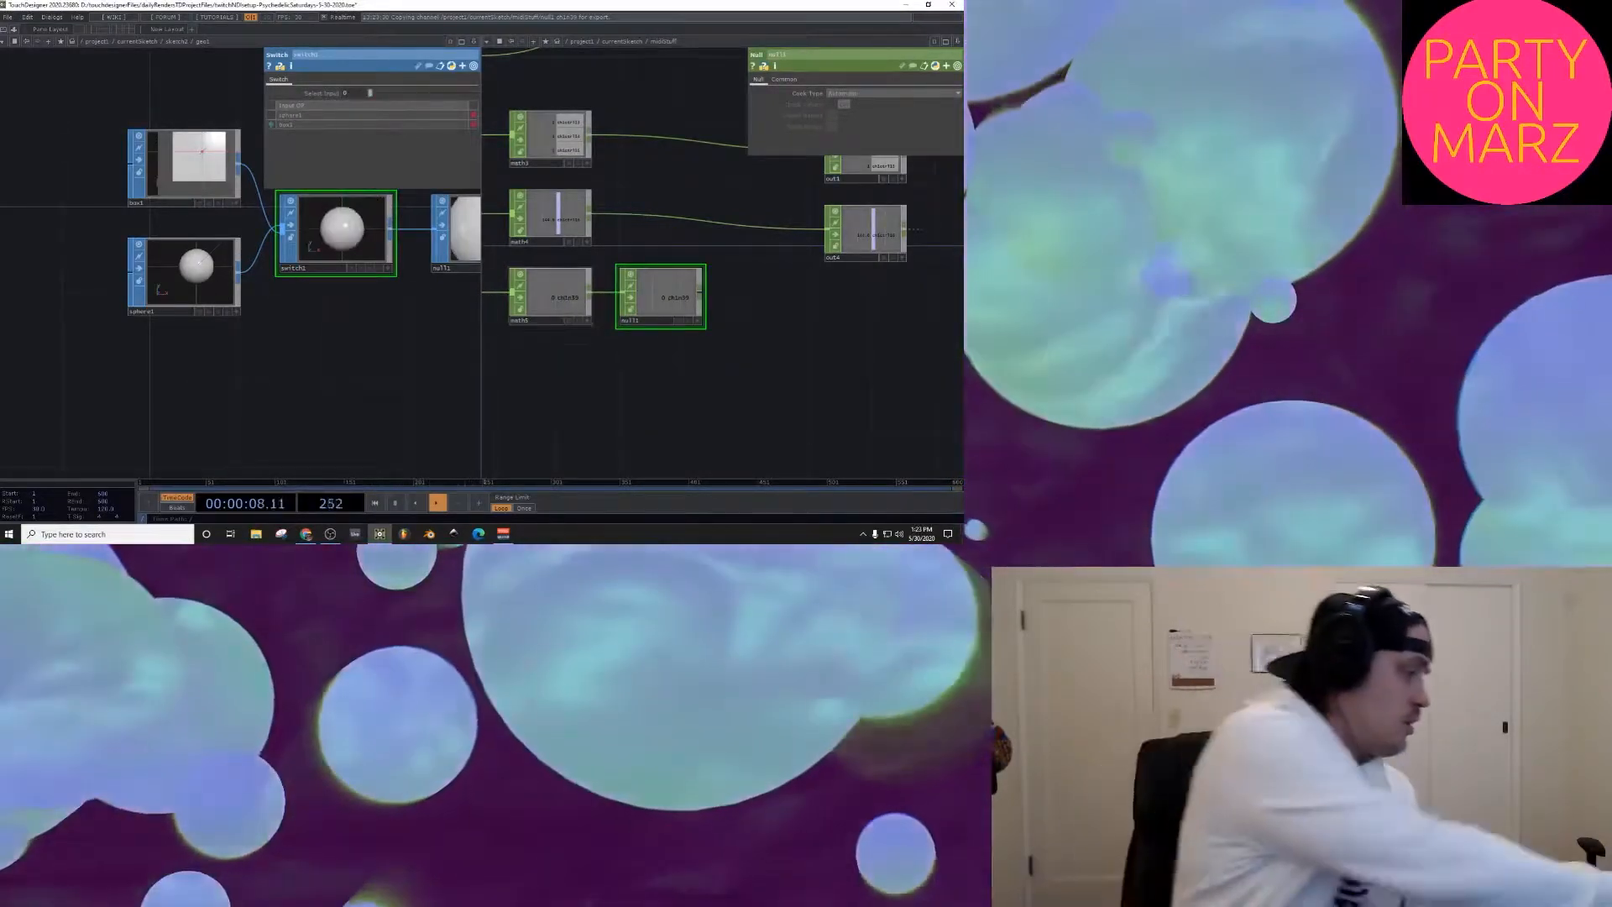
{"action": "middle_click", "coordinate": [331, 186]}
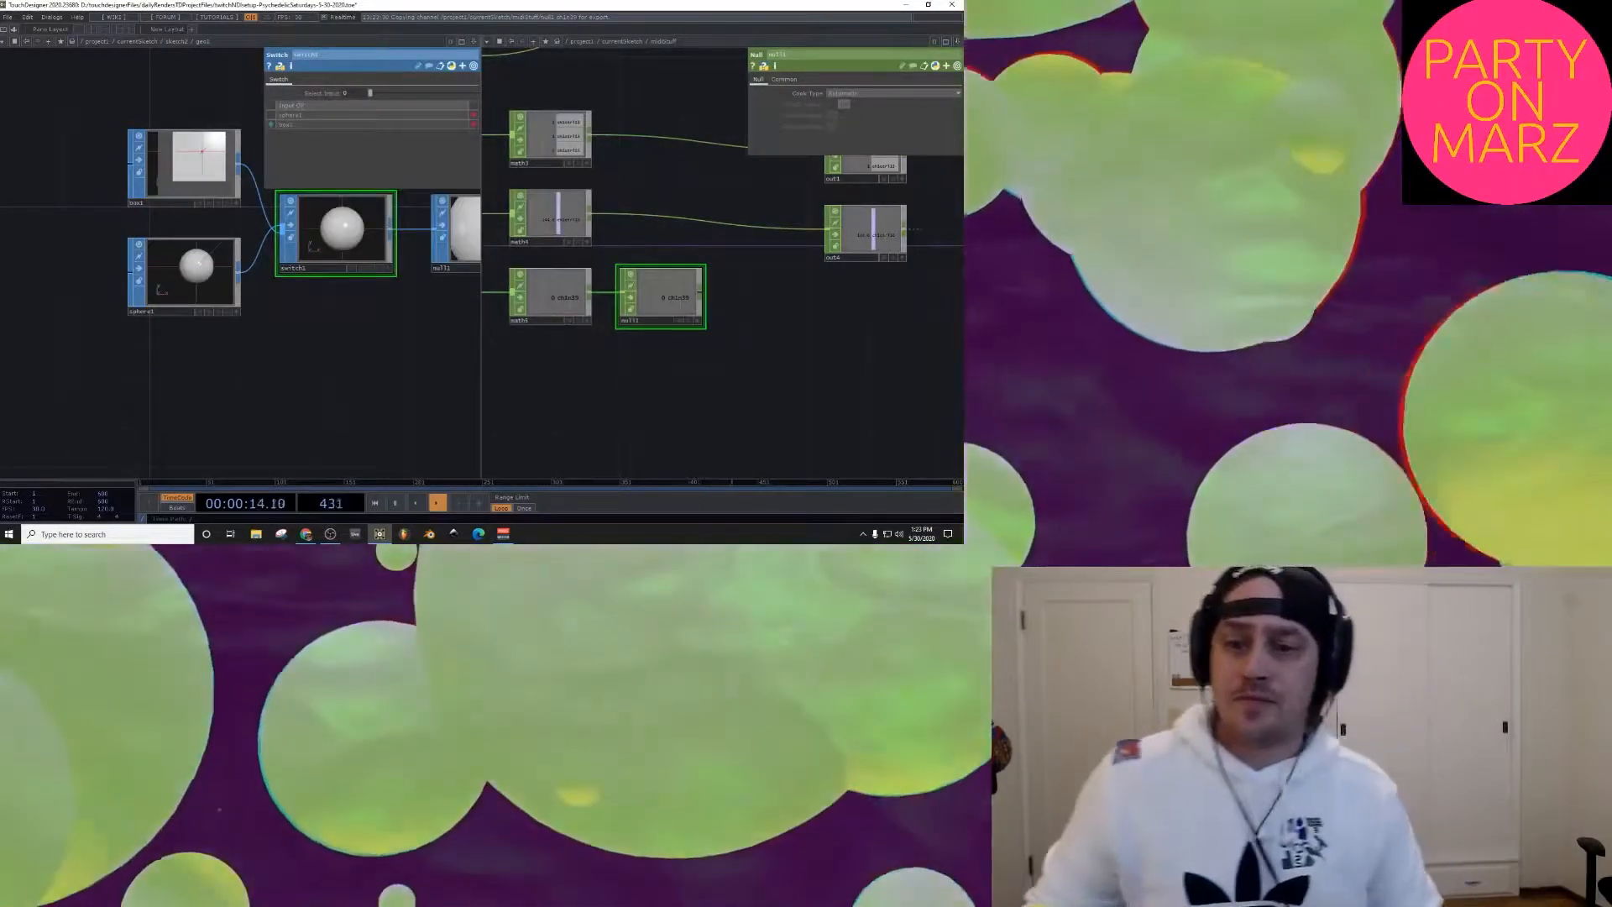
Step: Make room before the new Null CHOP and insert a Limit CHOP between the Math and the Null
{"action": "key", "text": "Tab"}
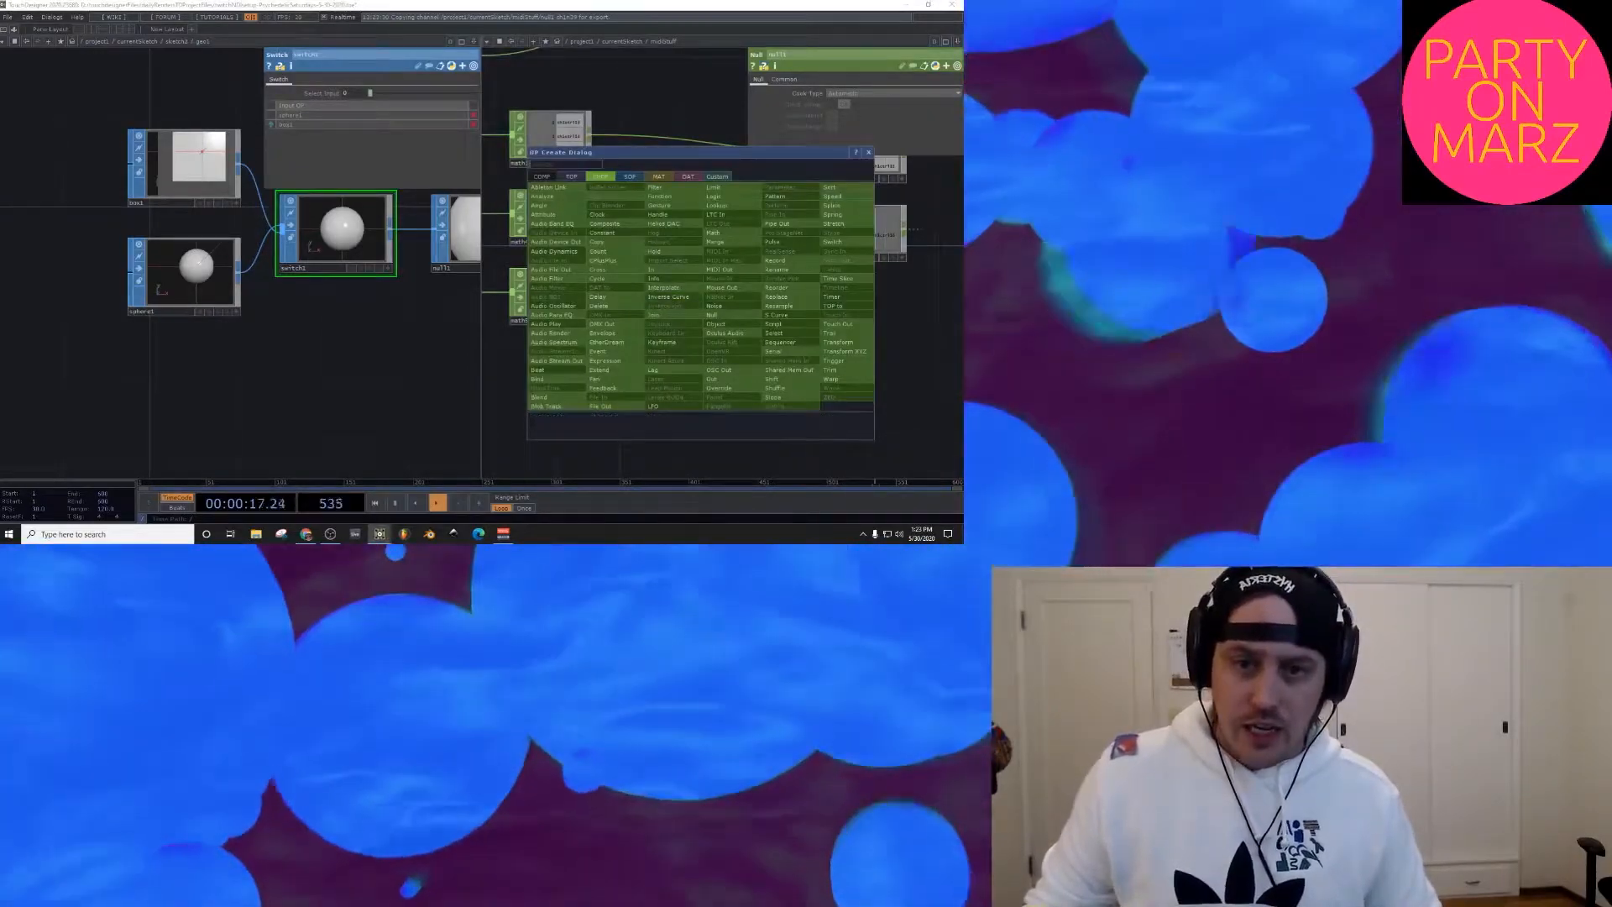
{"action": "left_click", "coordinate": [868, 152]}
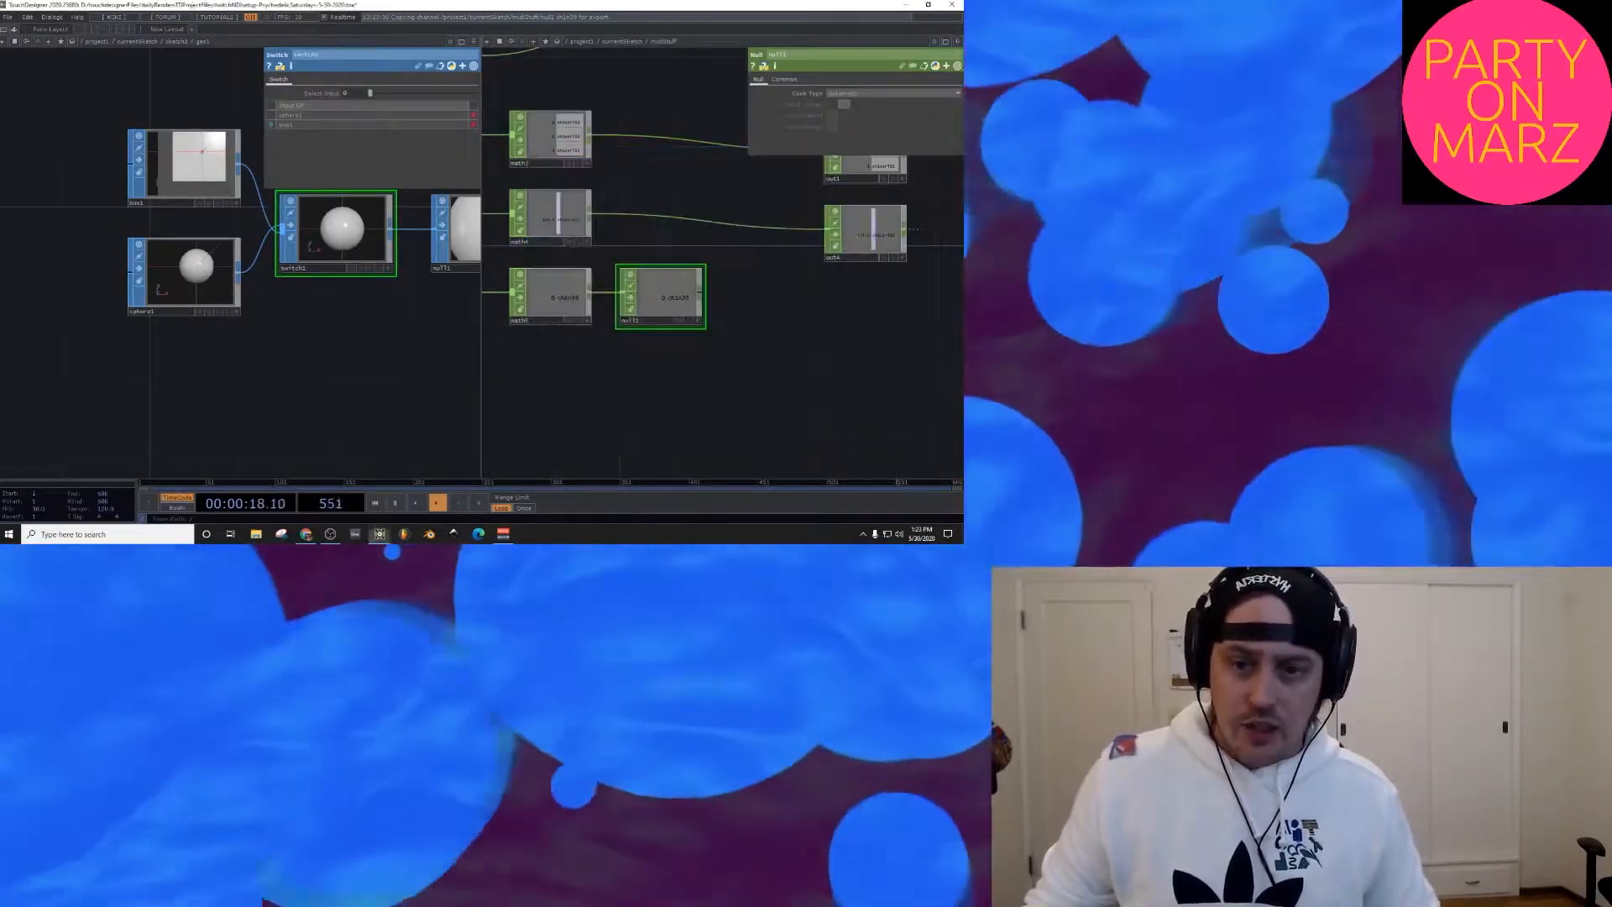
{"action": "left_click_drag", "start_coordinate": [660, 298], "coordinate": [787, 314]}
{"action": "right_click", "coordinate": [642, 295]}
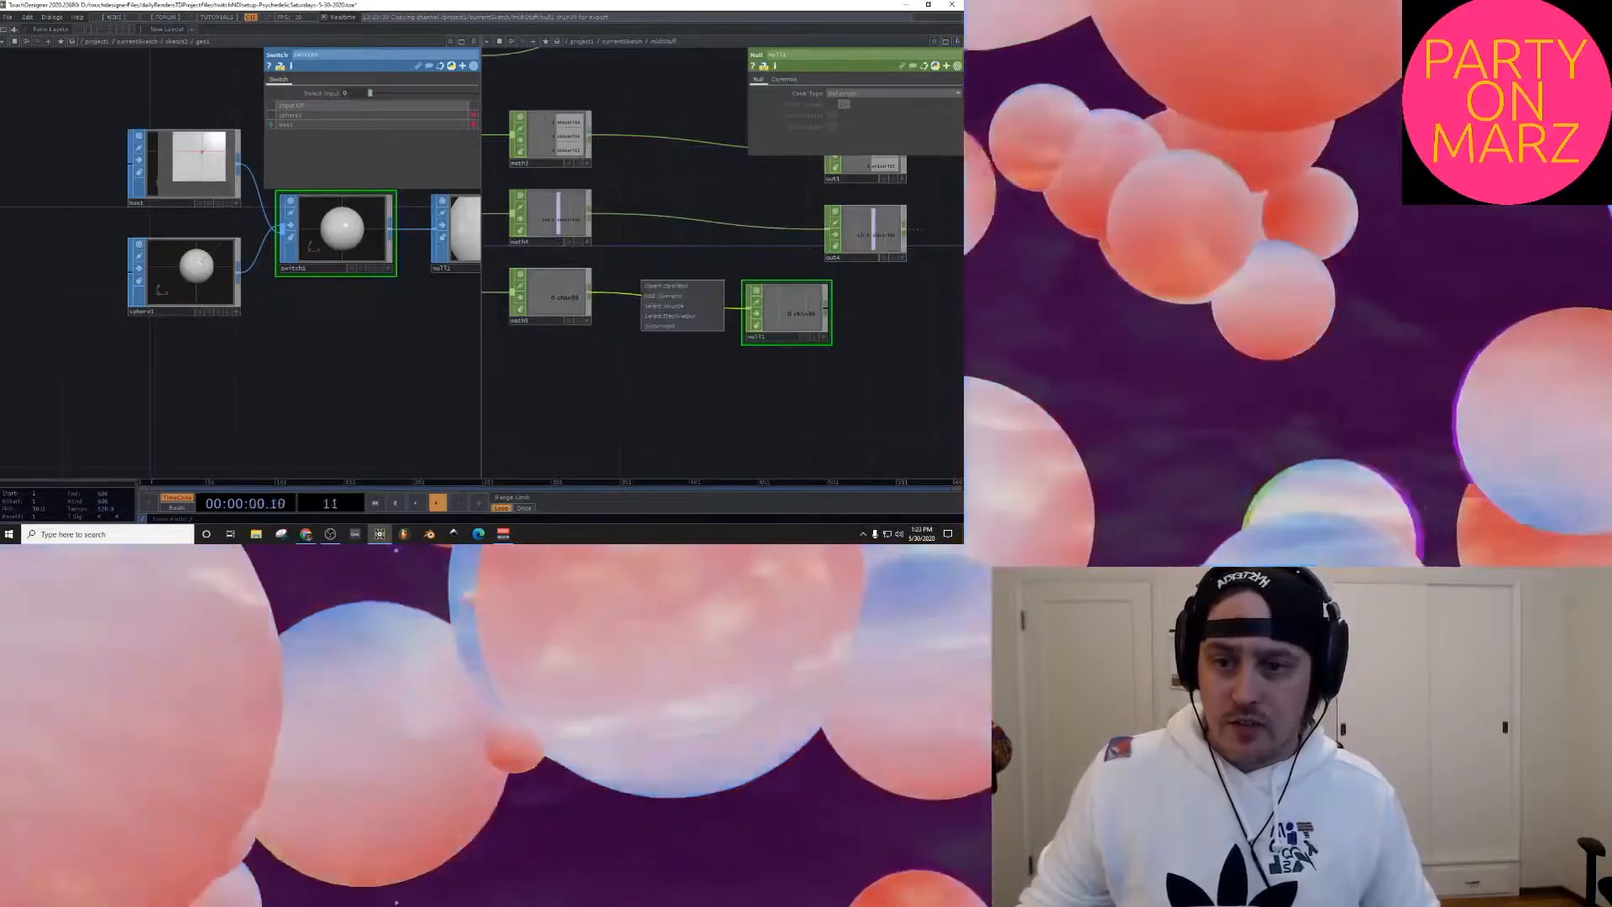
{"action": "left_click", "coordinate": [655, 285]}
{"action": "type", "text": "log"}
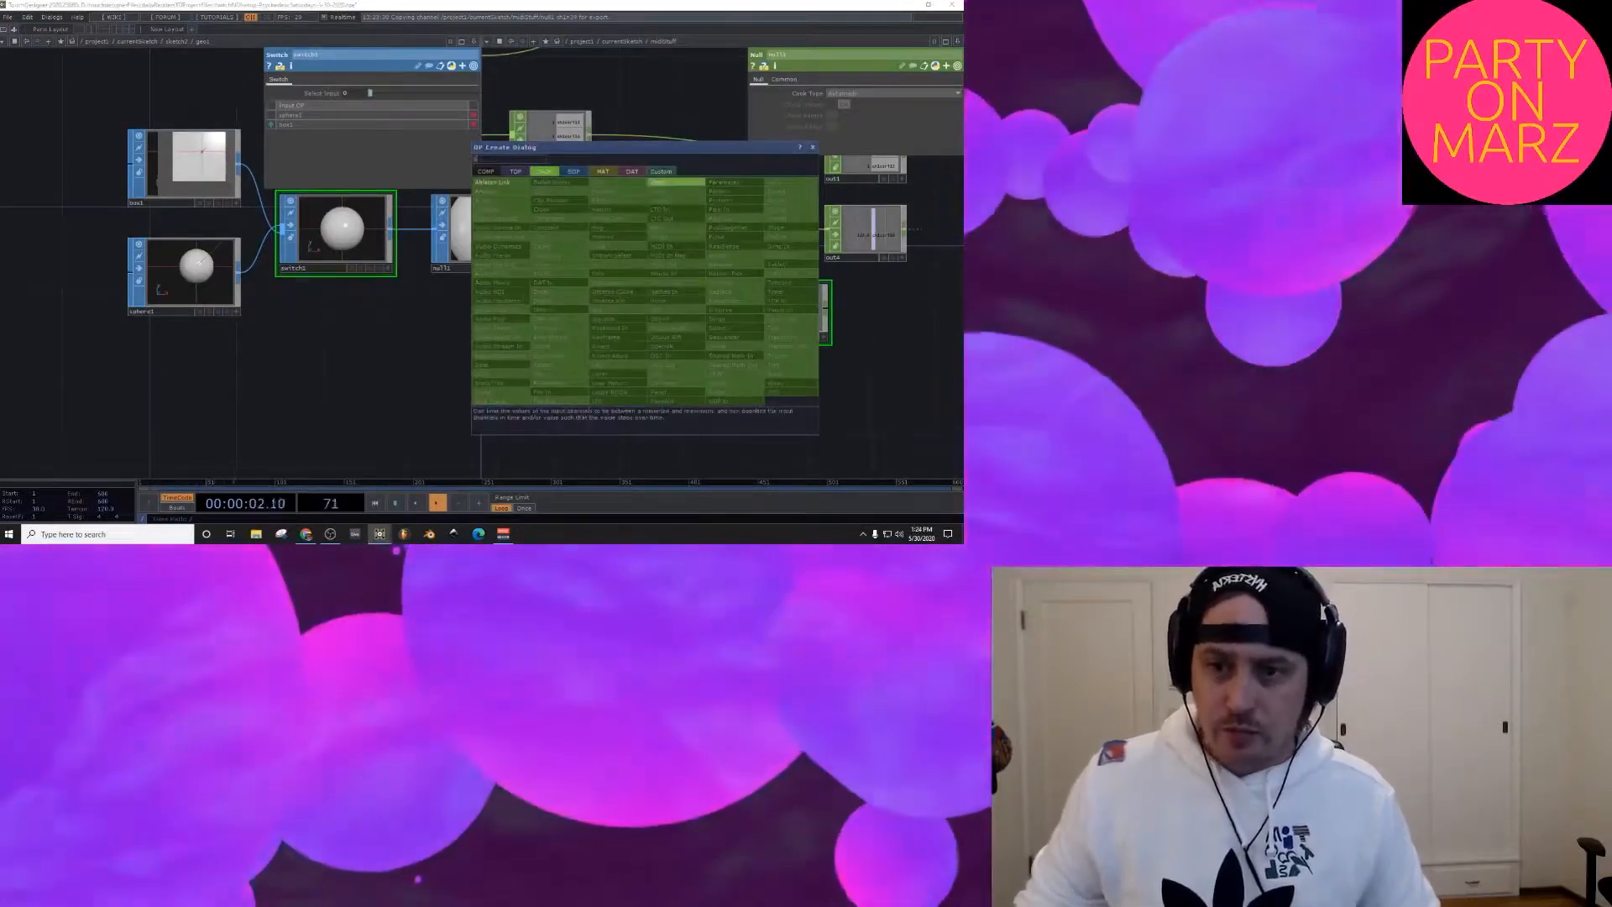
{"action": "left_click", "coordinate": [672, 182]}
{"action": "left_click", "coordinate": [661, 293]}
Step: Set the Limit CHOP's type to Clamp with a minimum of 0
{"action": "left_click", "coordinate": [858, 94]}
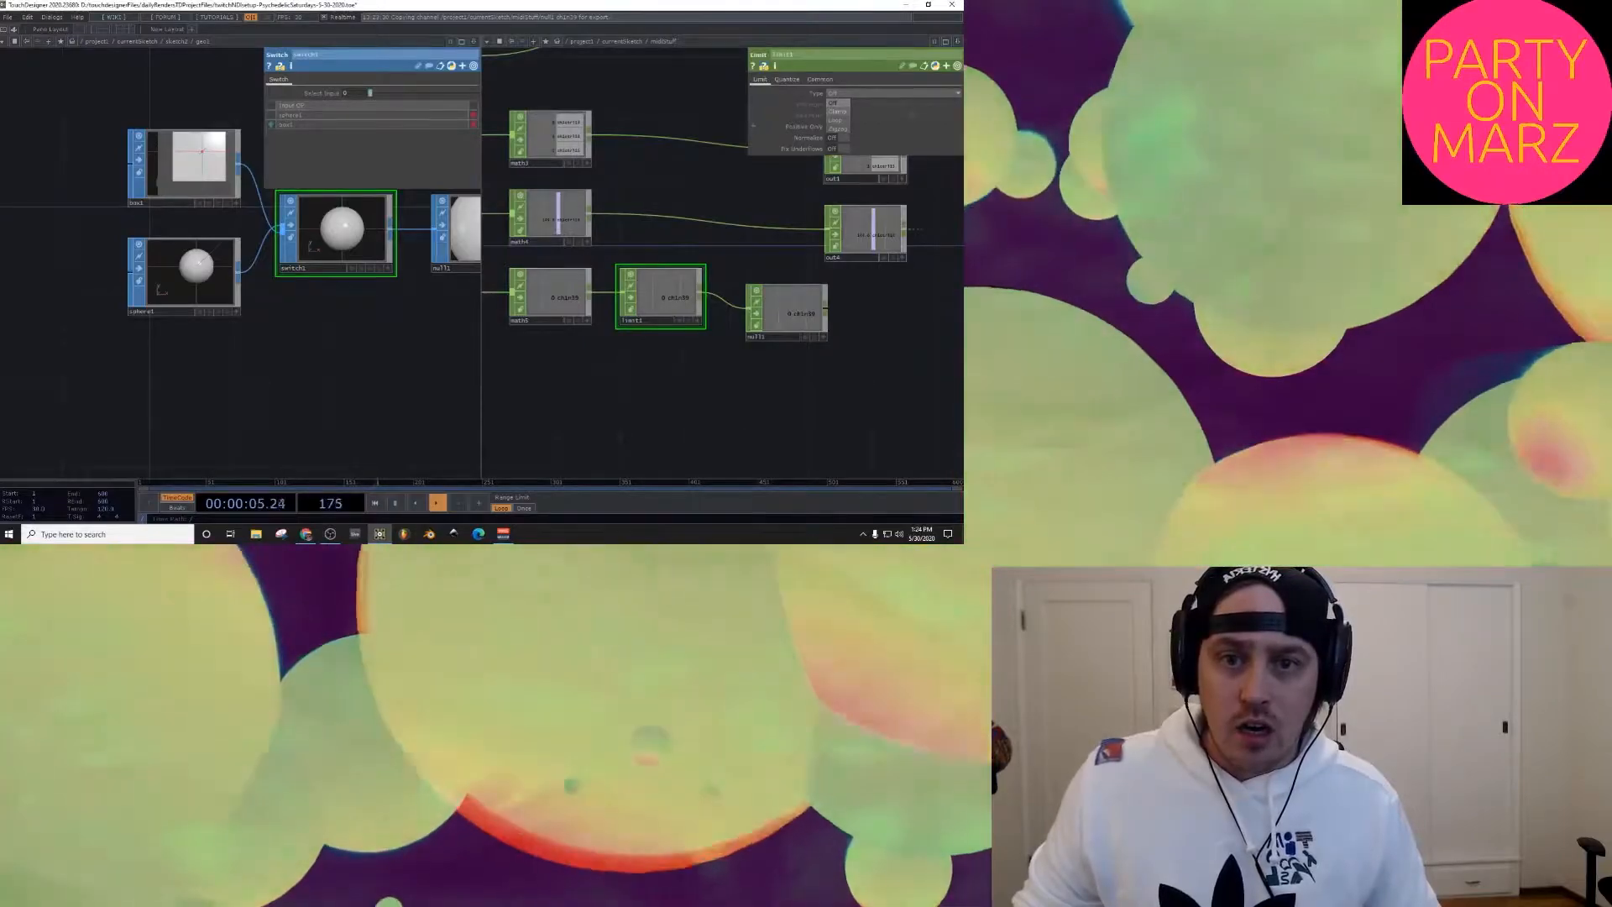
{"action": "left_click", "coordinate": [837, 111]}
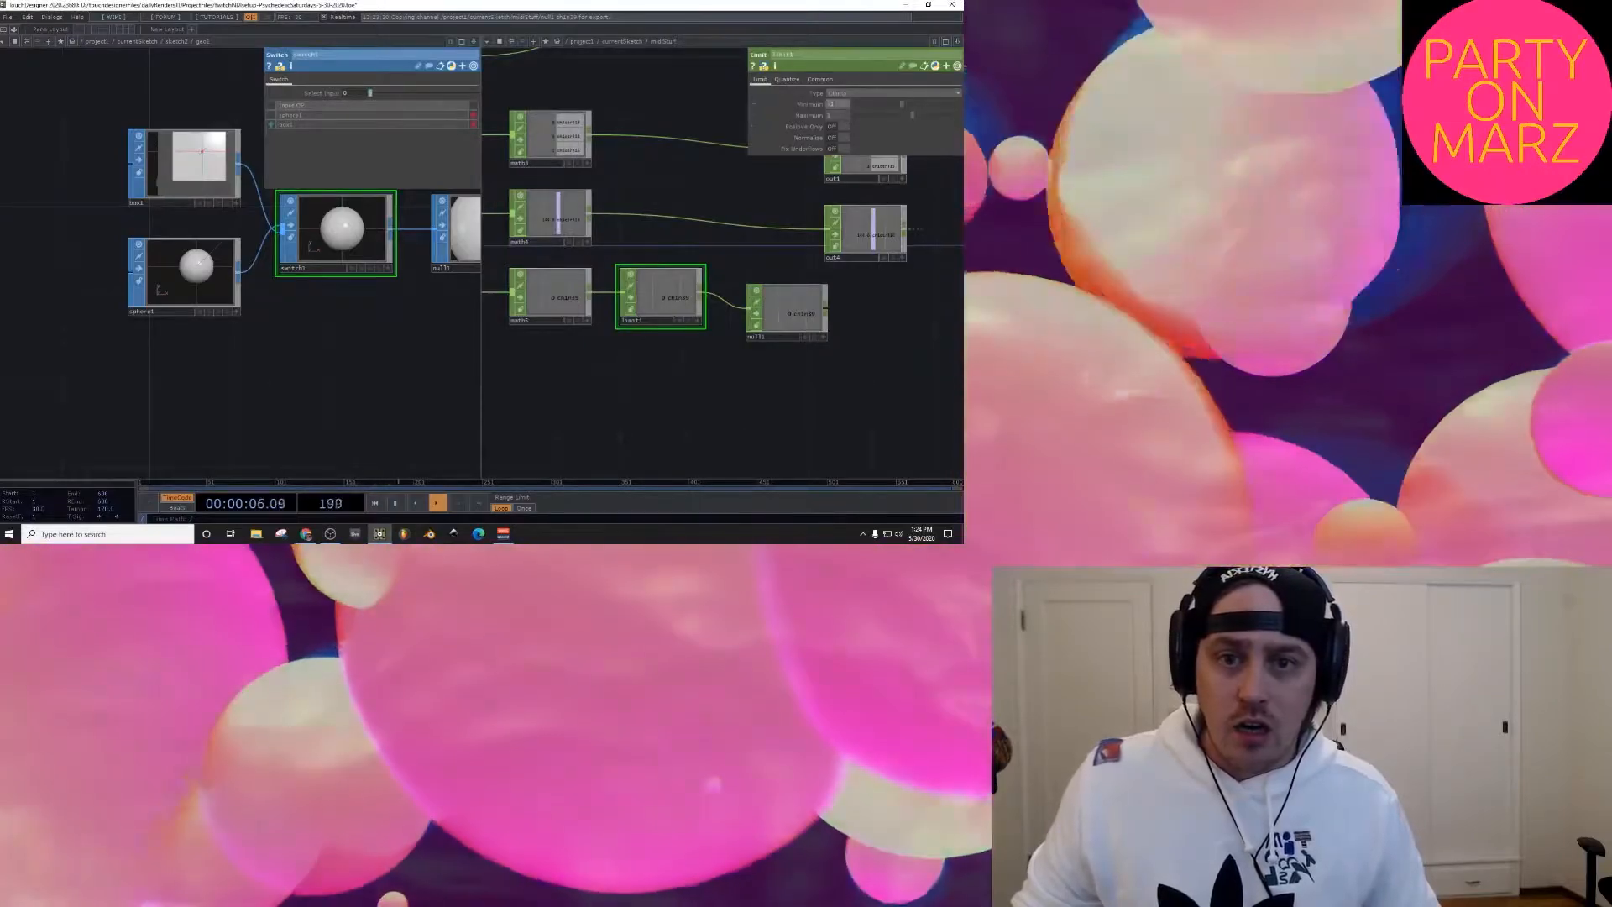
{"action": "left_click", "coordinate": [833, 104]}
{"action": "type", "text": "0"}
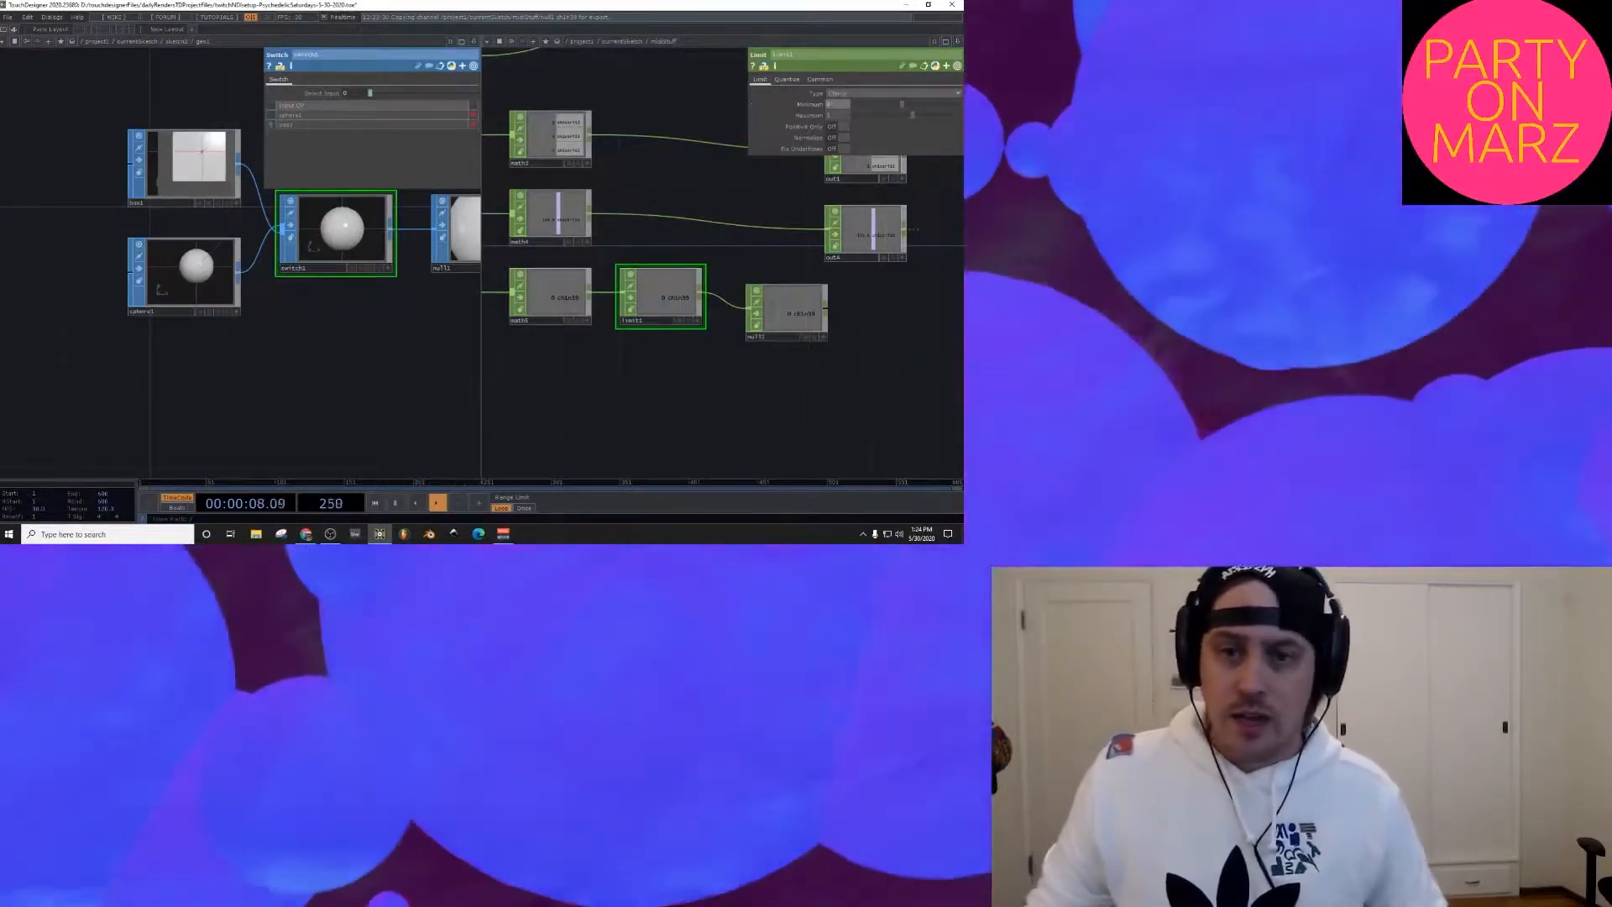
{"action": "key", "text": "Return"}
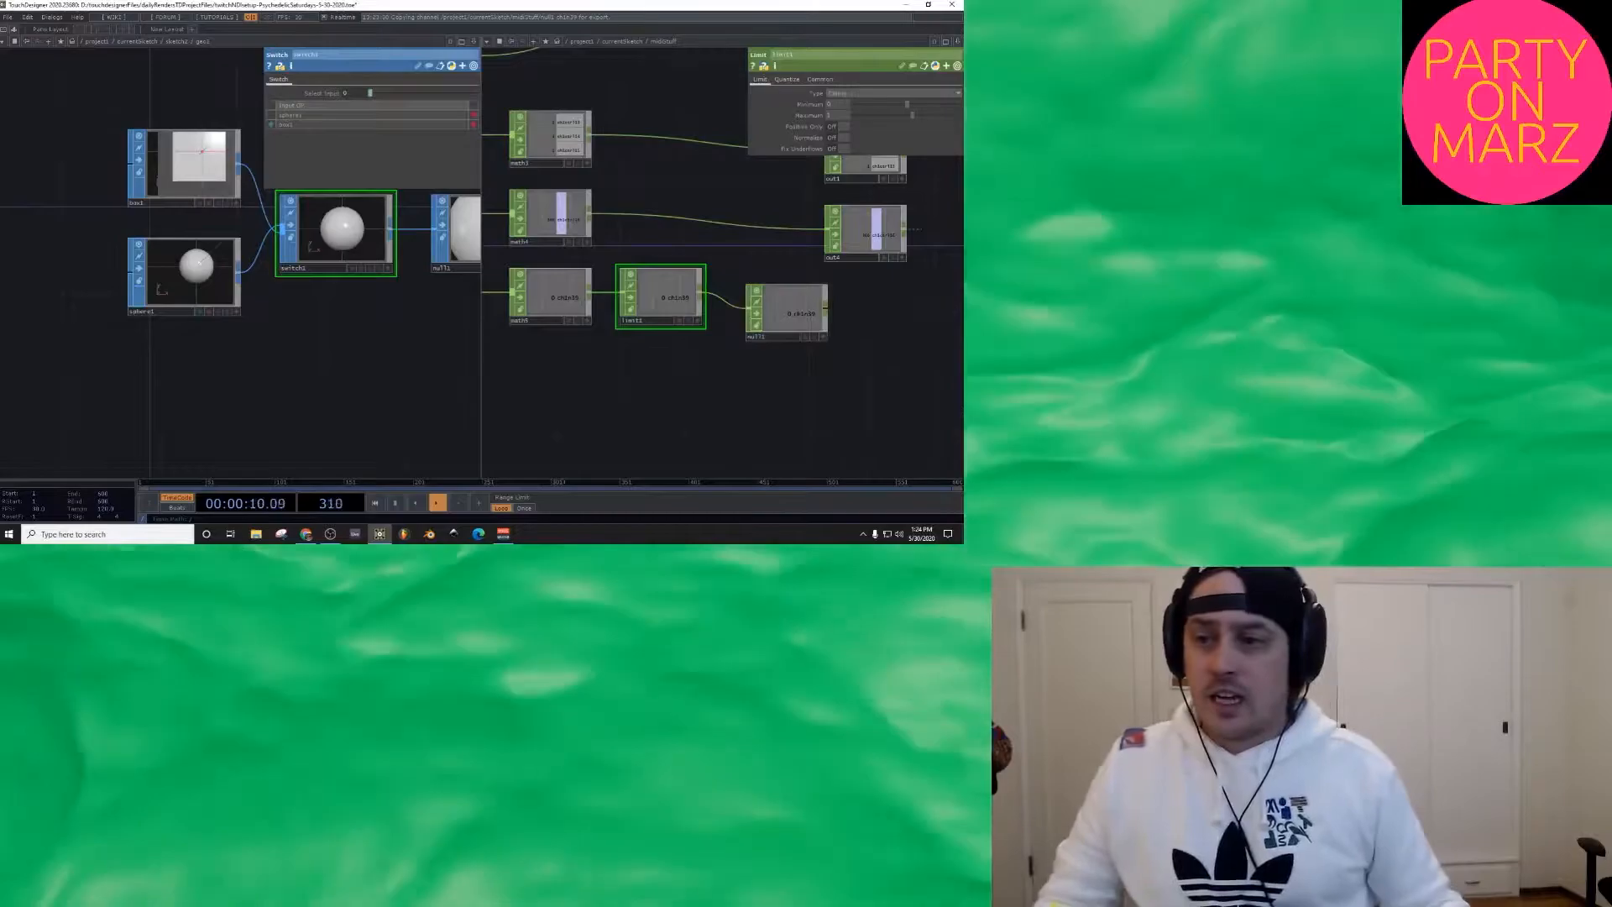
Step: Leave the geometry network and open the base network that holds the Movie File In TOPs, keeping the MIDI network in the other pane
{"action": "scroll", "coordinate": [197, 382], "scroll_direction": "down", "scroll_amount": 10}
{"action": "scroll", "coordinate": [197, 382], "scroll_direction": "down", "scroll_amount": 3}
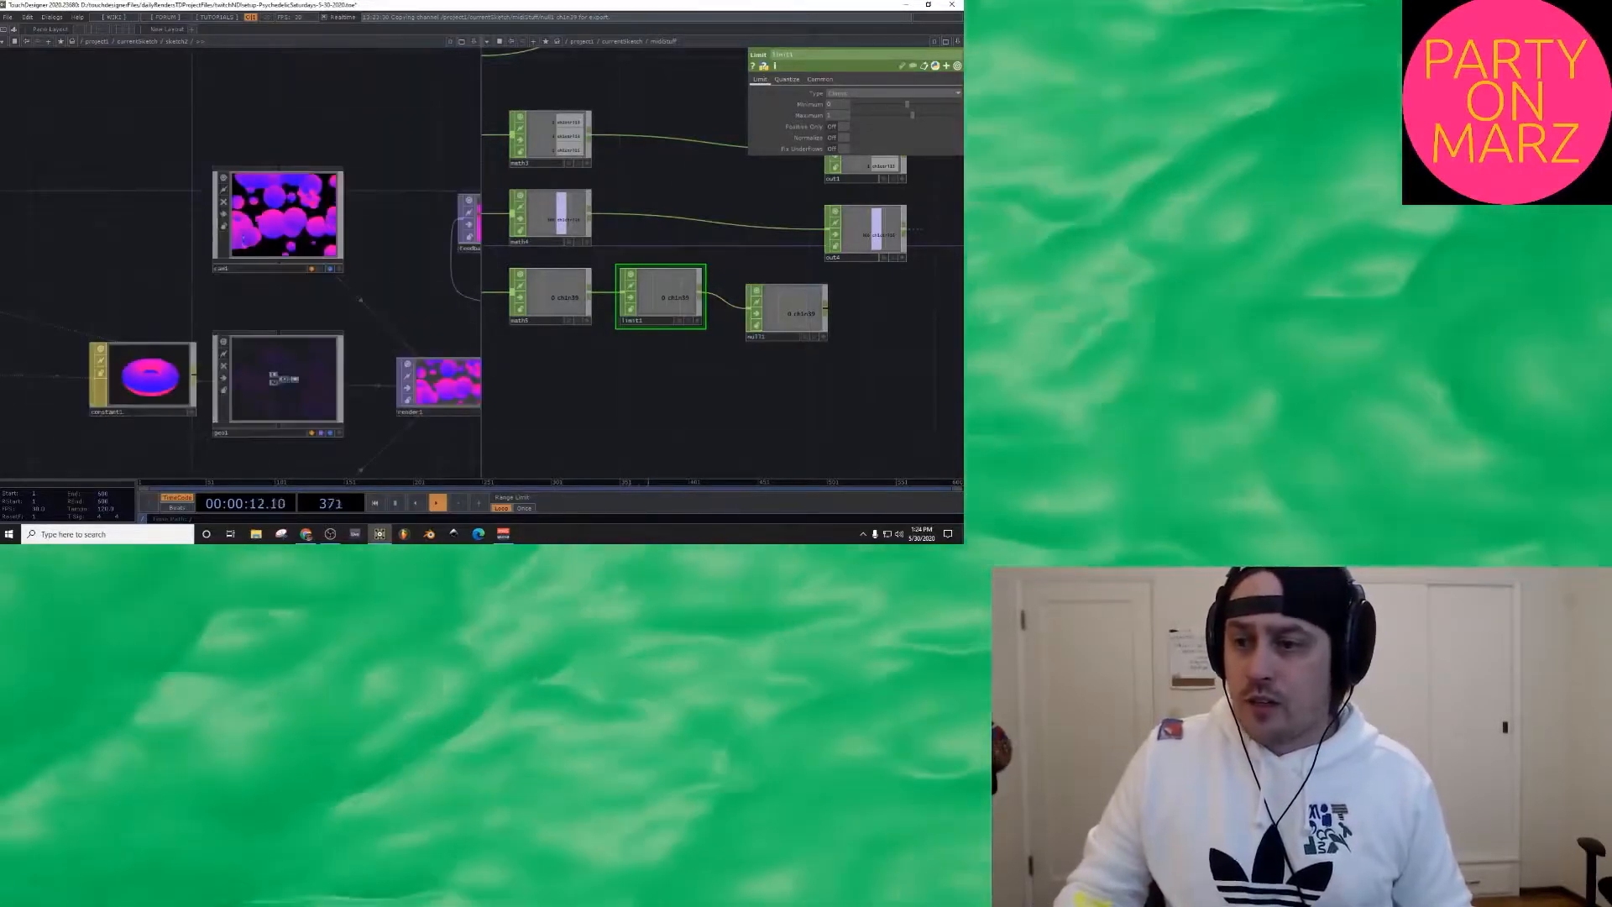
{"action": "left_click_drag", "start_coordinate": [528, 392], "coordinate": [821, 336]}
{"action": "left_click", "coordinate": [732, 240]}
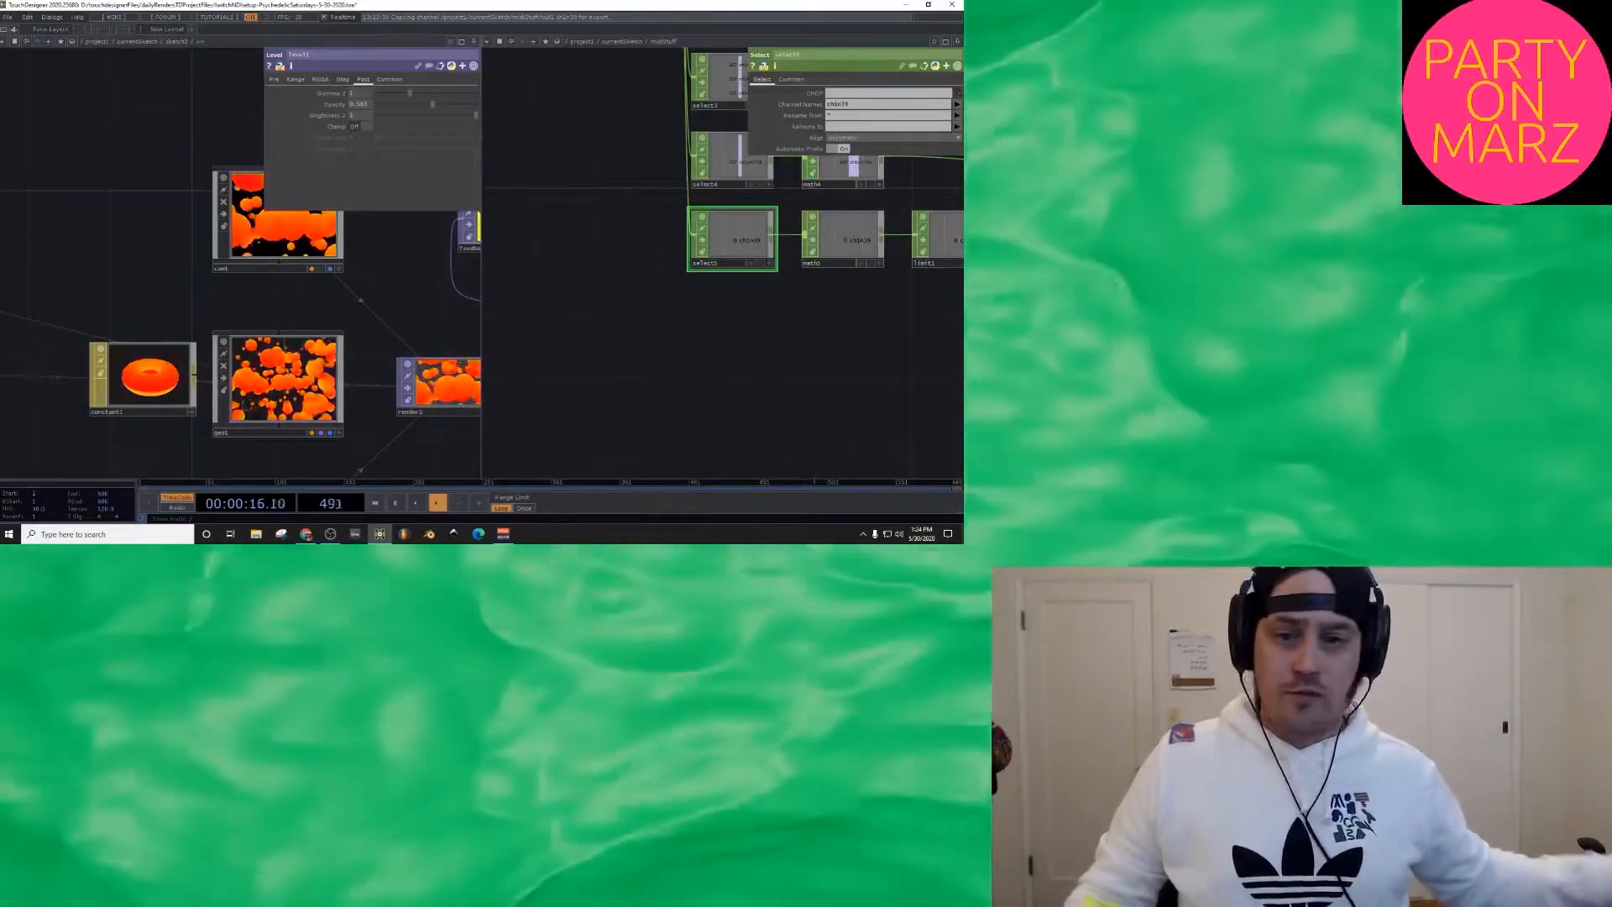
{"action": "scroll", "coordinate": [197, 361], "scroll_direction": "down", "scroll_amount": 5}
{"action": "scroll", "coordinate": [143, 336], "scroll_direction": "down", "scroll_amount": 4}
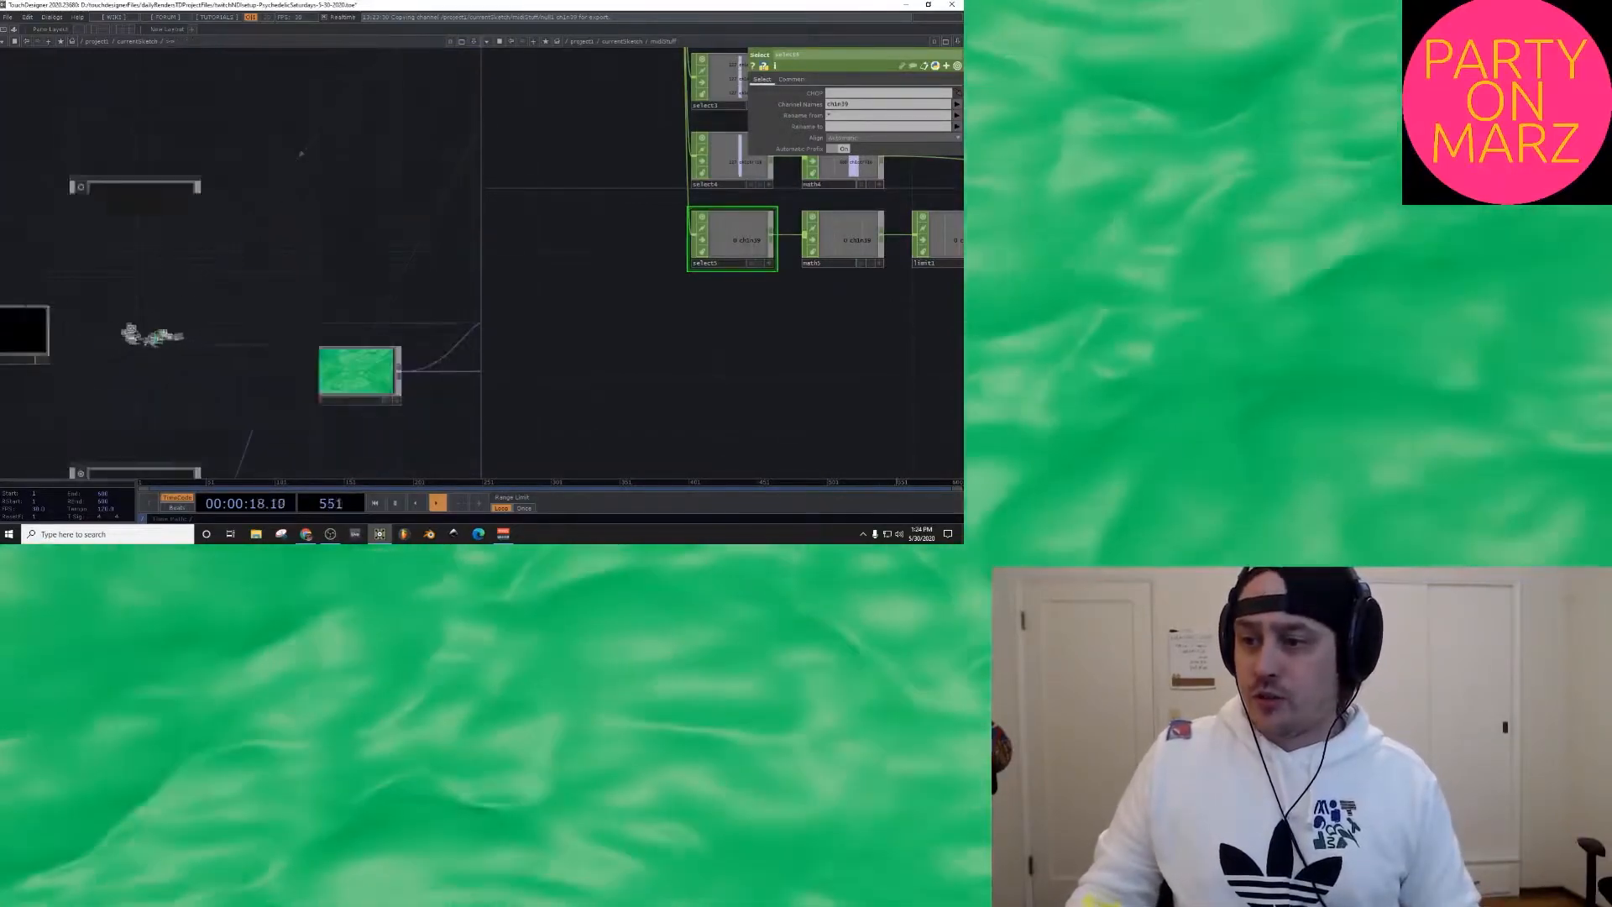
{"action": "scroll", "coordinate": [137, 432], "scroll_direction": "down", "scroll_amount": 4}
{"action": "scroll", "coordinate": [136, 465], "scroll_direction": "up", "scroll_amount": 6}
{"action": "scroll", "coordinate": [138, 387], "scroll_direction": "up", "scroll_amount": 3}
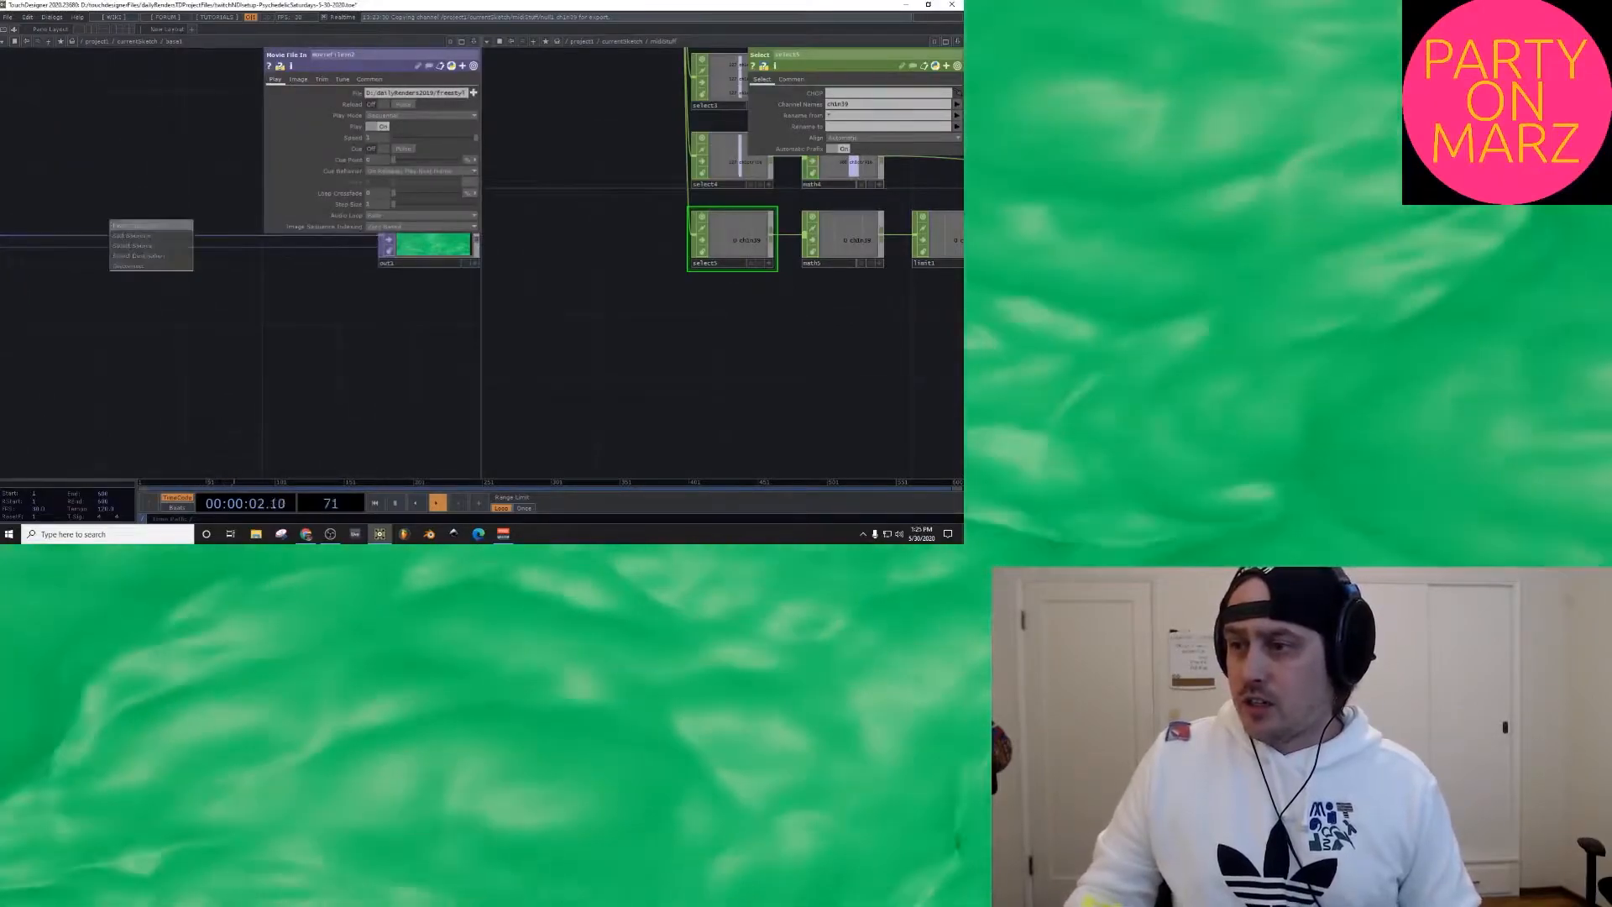
Step: Insert a Switch TOP after the first Movie File In TOP and connect the second Movie File In as its other input
{"action": "key", "text": "Tab"}
{"action": "type", "text": "sw"}
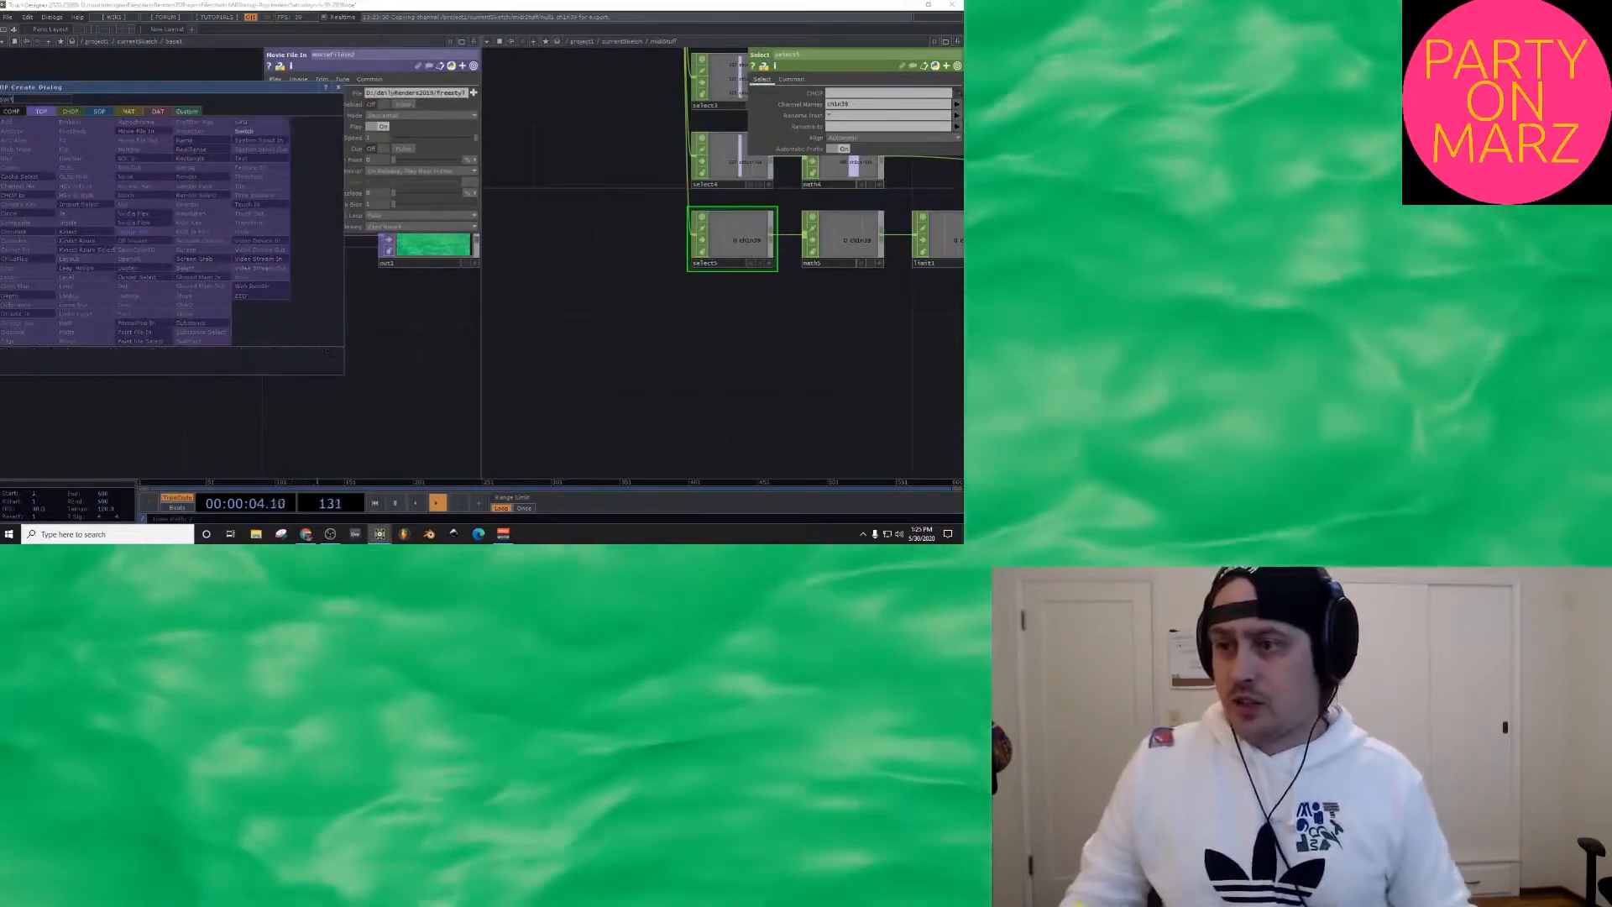
{"action": "left_click", "coordinate": [258, 131]}
{"action": "left_click_drag", "start_coordinate": [75, 361], "coordinate": [268, 377]}
{"action": "left_click_drag", "start_coordinate": [185, 328], "coordinate": [260, 271]}
{"action": "left_click_drag", "start_coordinate": [286, 361], "coordinate": [174, 375]}
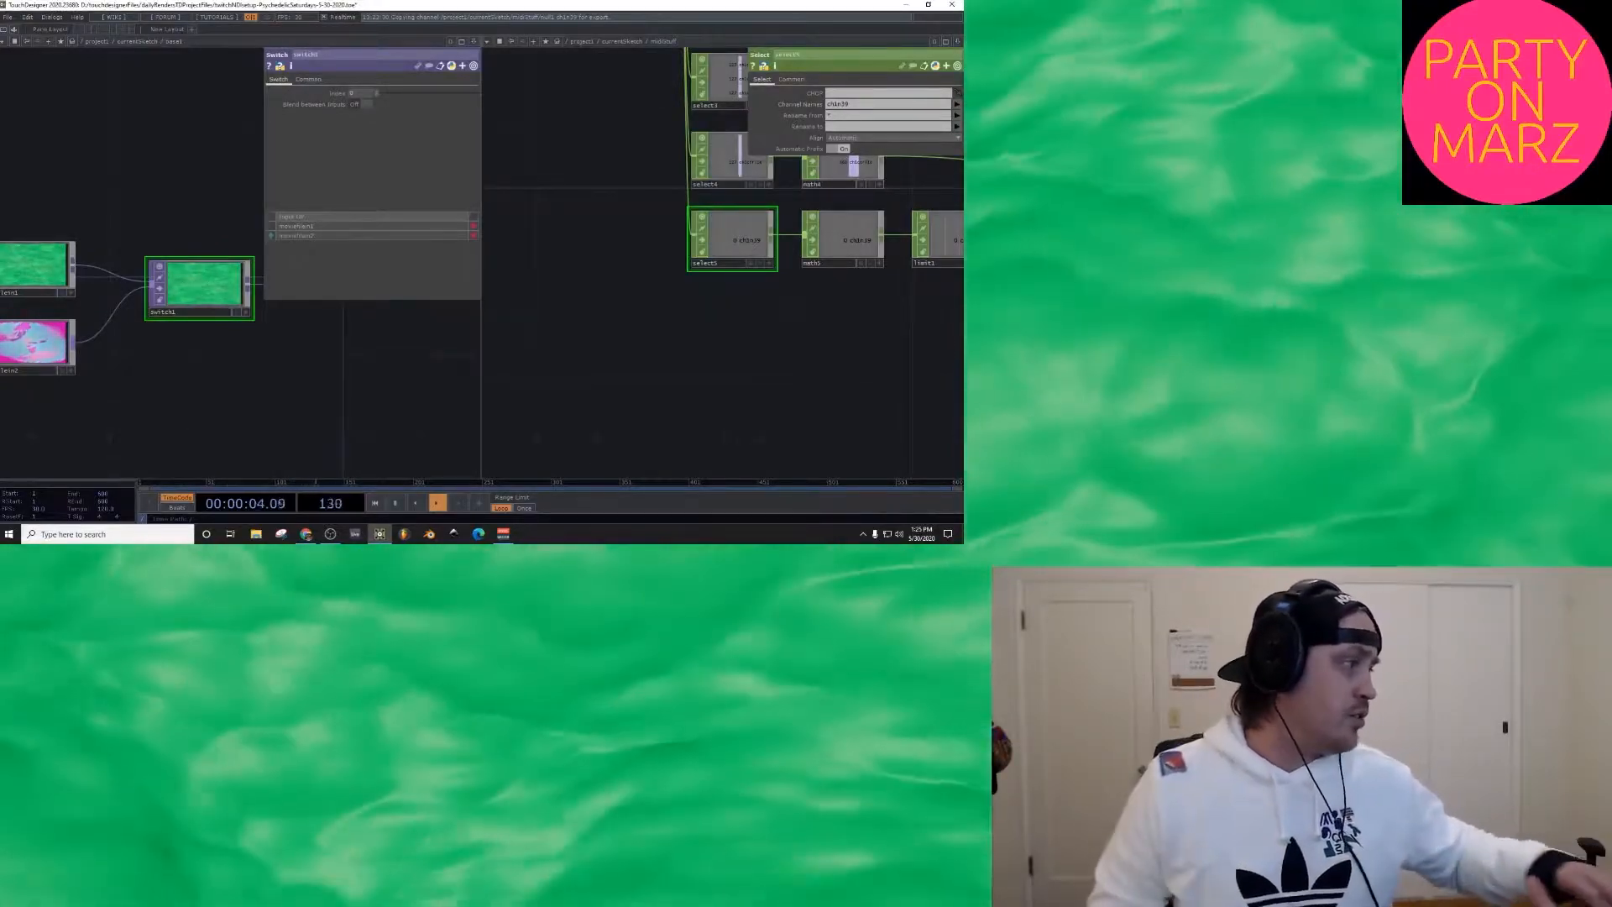
{"action": "key", "text": "h"}
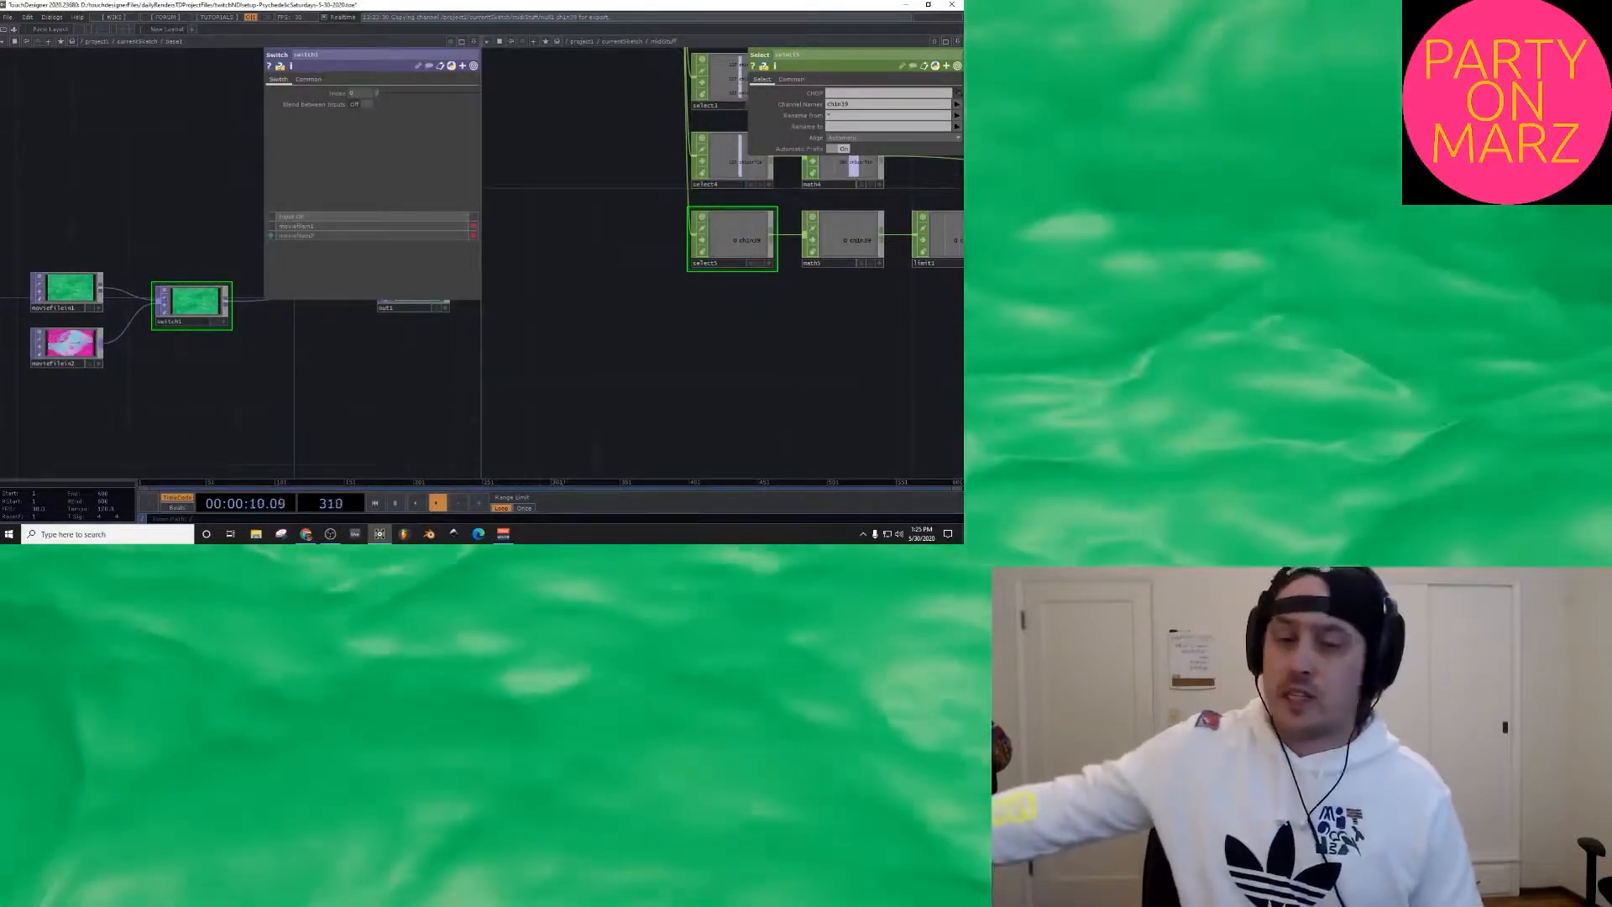
Step: Examine the MIDI In CHOP's channels for a control to drive the new Switch TOP
{"action": "left_click_drag", "start_coordinate": [714, 352], "coordinate": [730, 422]}
{"action": "scroll", "coordinate": [722, 168], "scroll_direction": "up", "scroll_amount": 6}
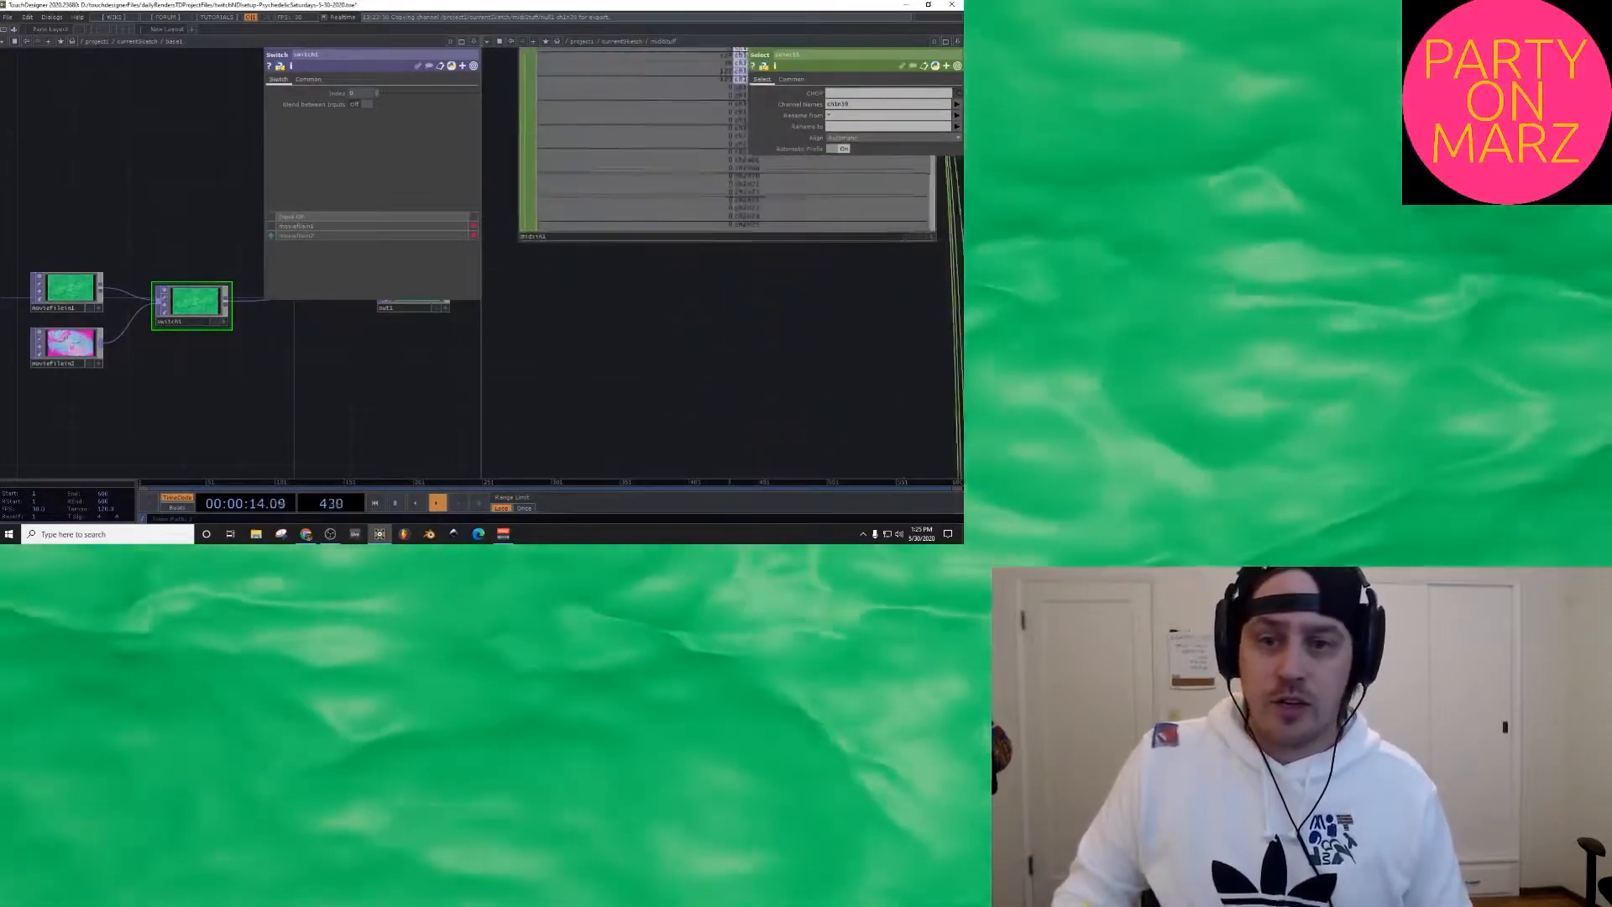
{"action": "scroll", "coordinate": [722, 168], "scroll_direction": "down", "scroll_amount": 4}
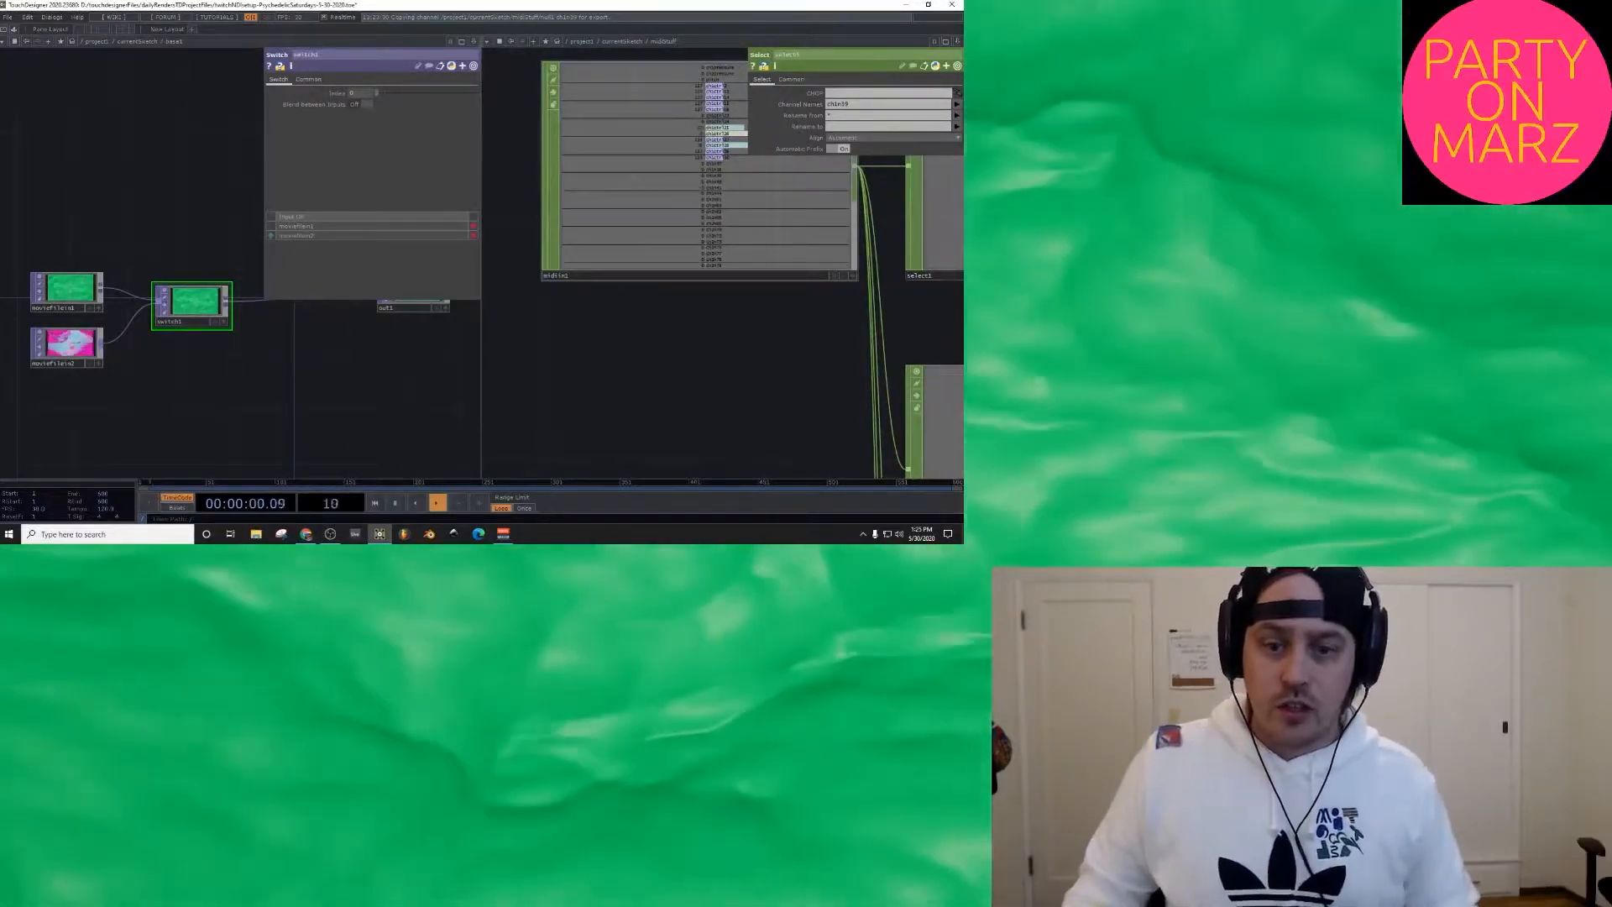
{"action": "scroll", "coordinate": [696, 231], "scroll_direction": "down", "scroll_amount": 10}
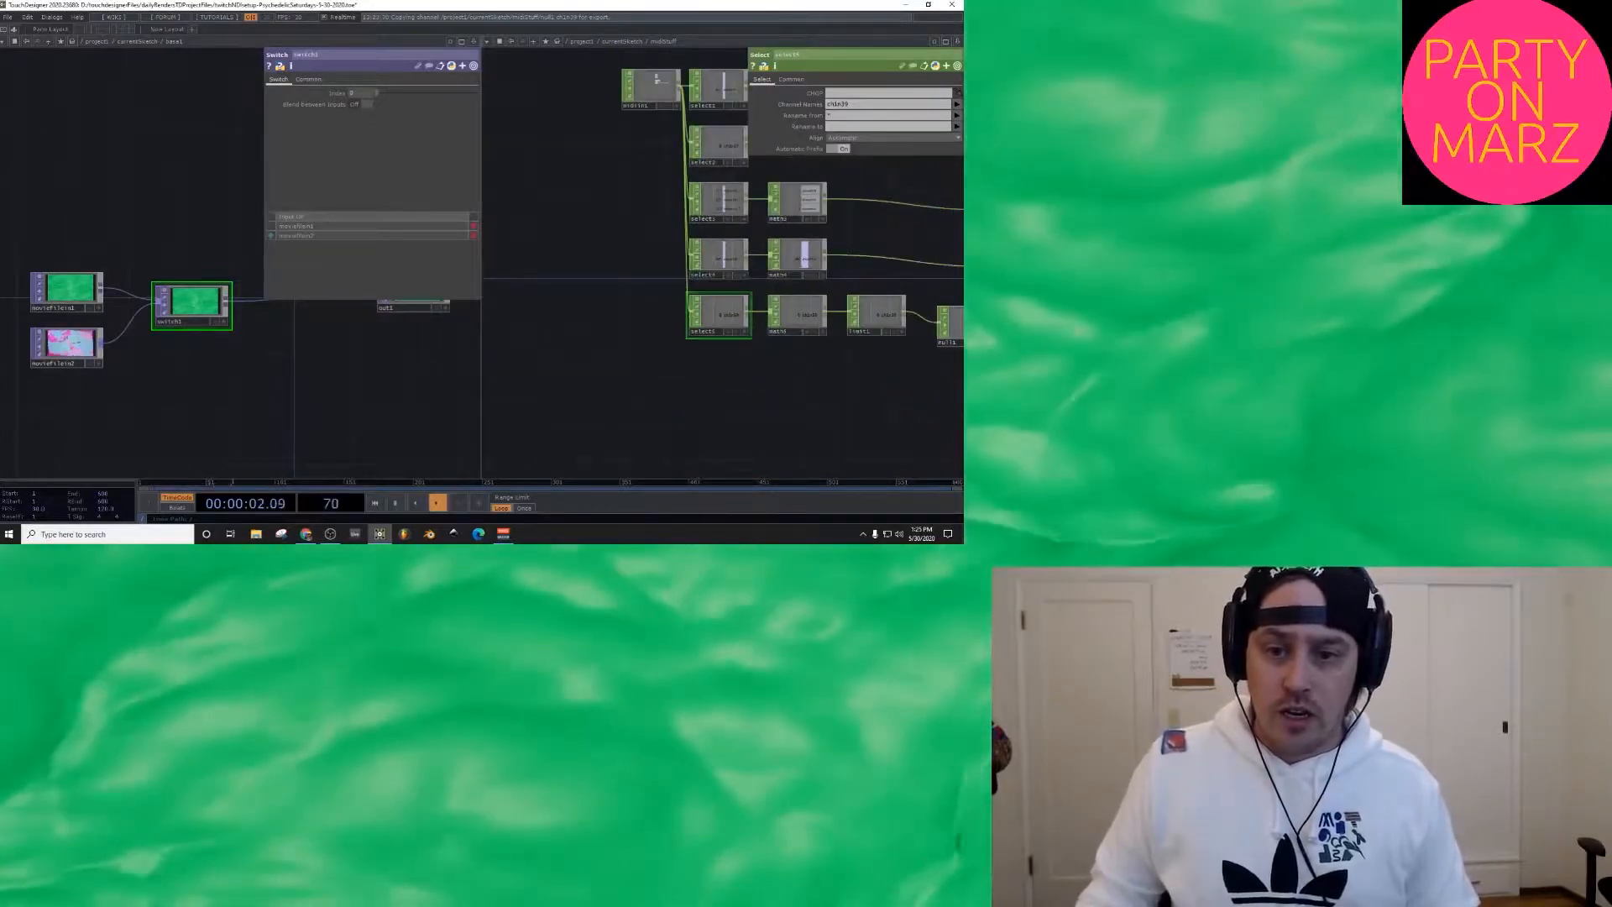
Step: Duplicate the Select, Math and Limit CHOP chain that carries channel ch1n39 in the MIDI network
{"action": "left_click", "coordinate": [798, 313]}
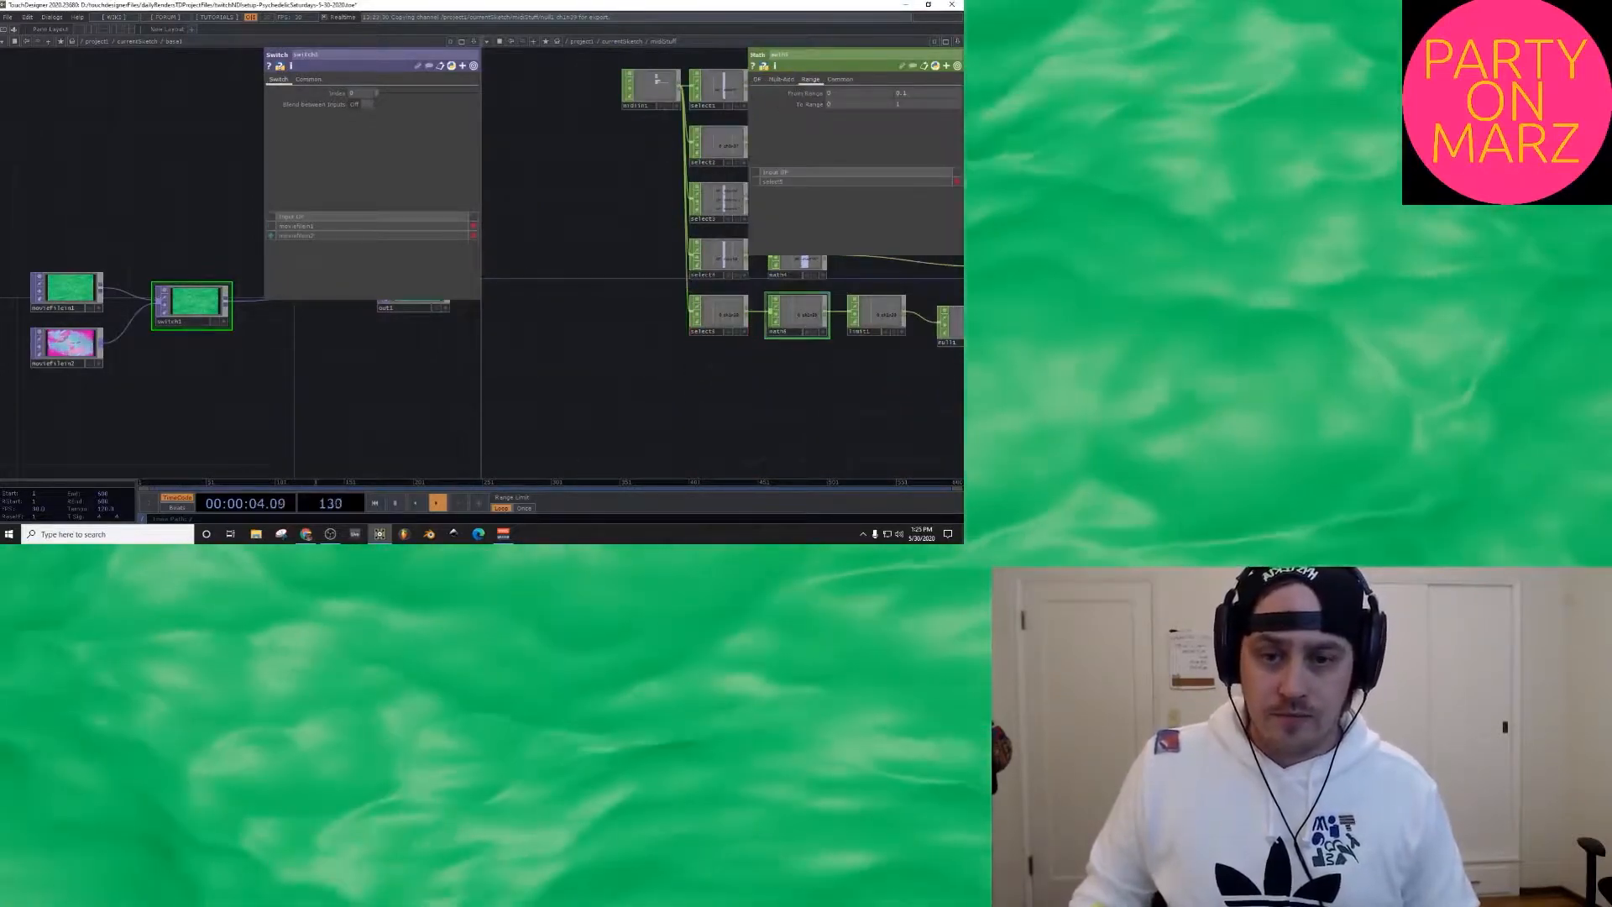
{"action": "left_click", "coordinate": [877, 313]}
{"action": "left_click_drag", "start_coordinate": [869, 378], "coordinate": [772, 353]}
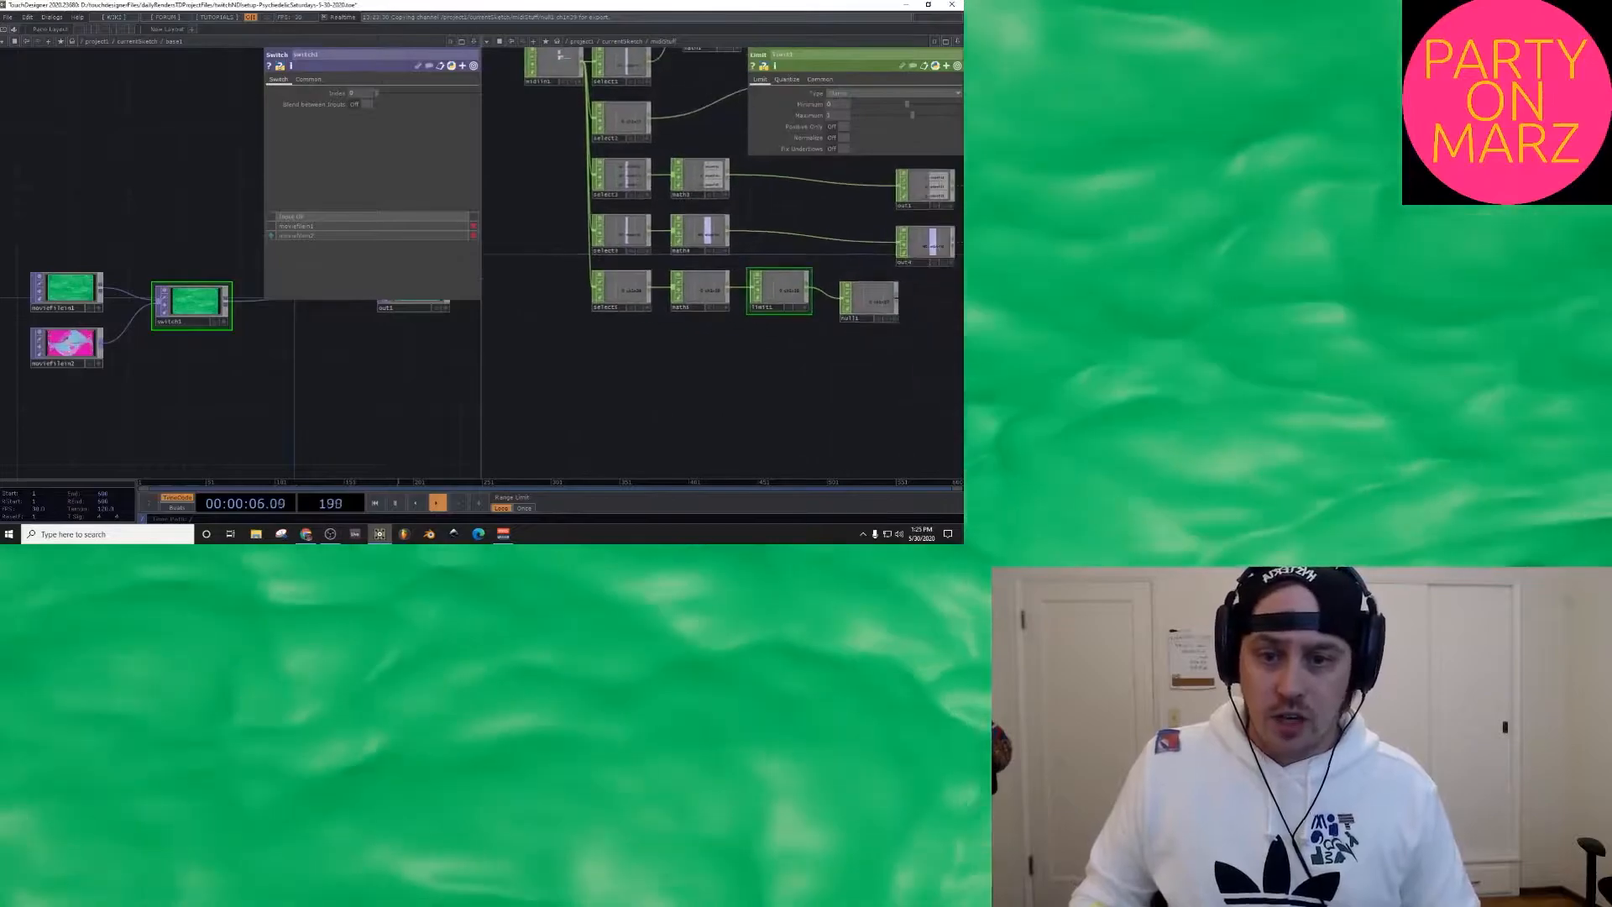
{"action": "key", "text": "ctrl+c"}
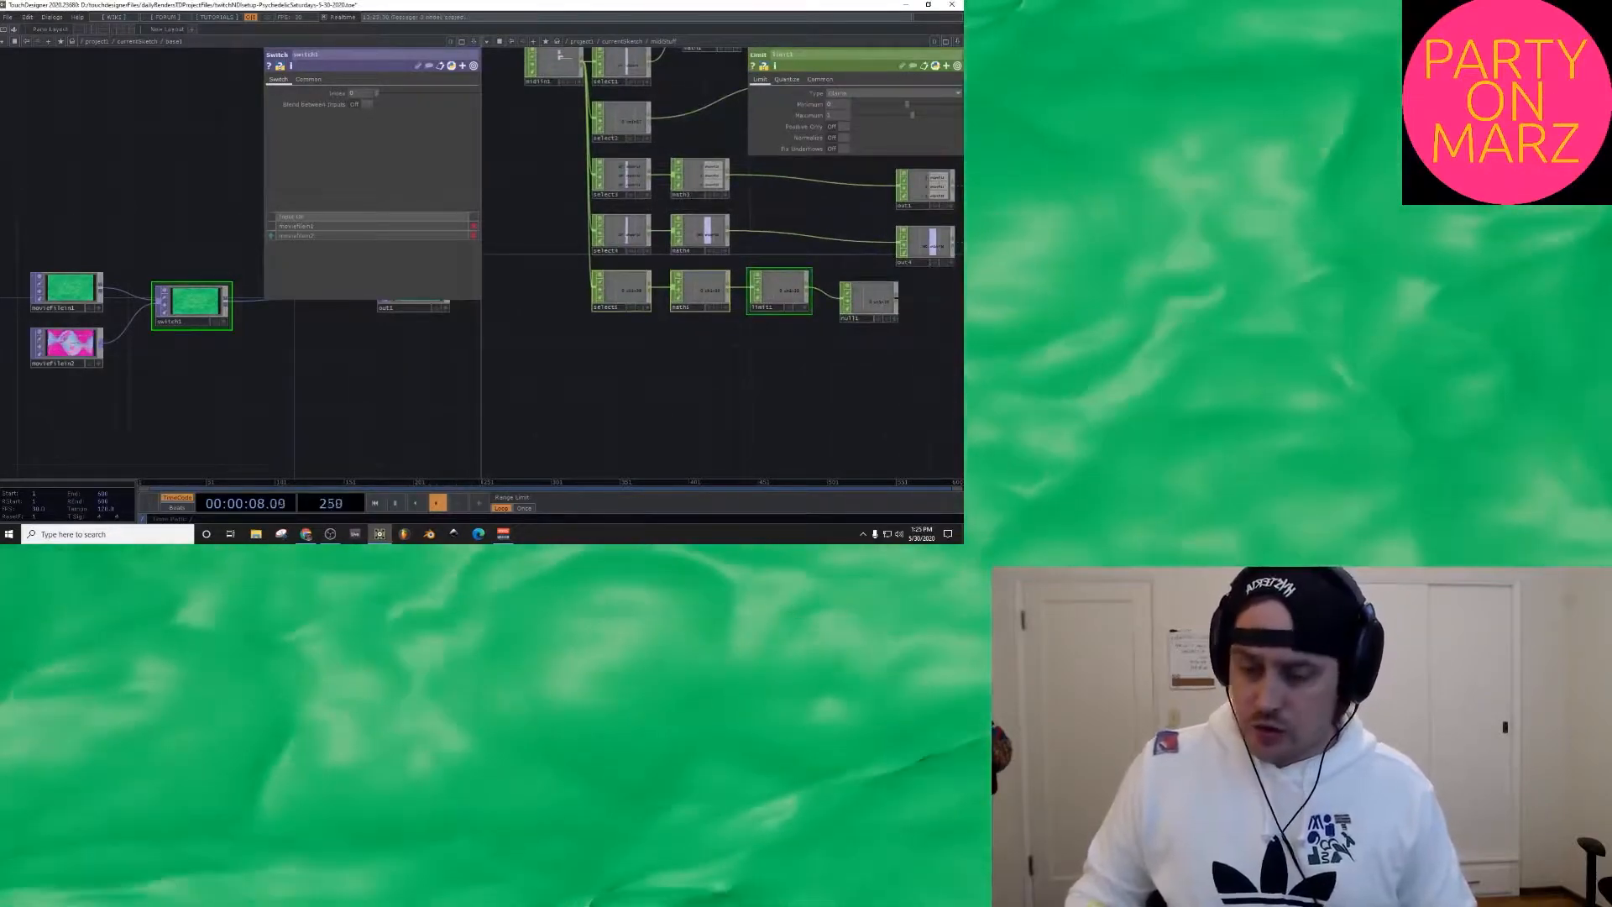
{"action": "key", "text": "ctrl+v"}
Step: Set the copied Select CHOP's channel name to ch1n41
{"action": "left_click", "coordinate": [621, 346]}
{"action": "left_click", "coordinate": [858, 105]}
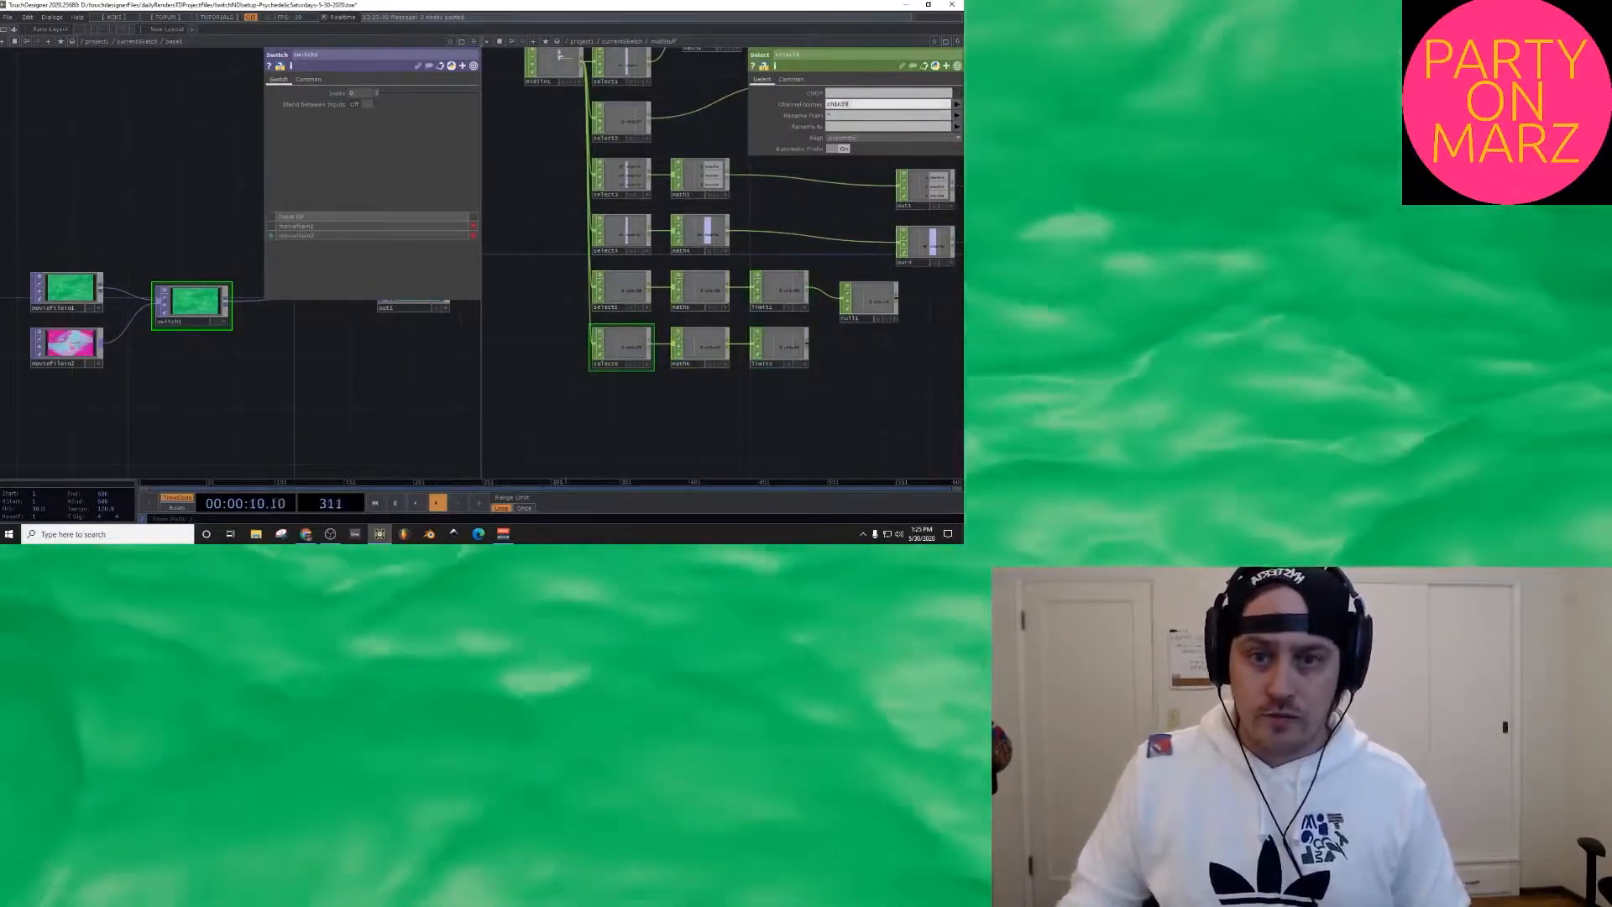
{"action": "key", "text": "BackSpace"}
{"action": "type", "text": "41"}
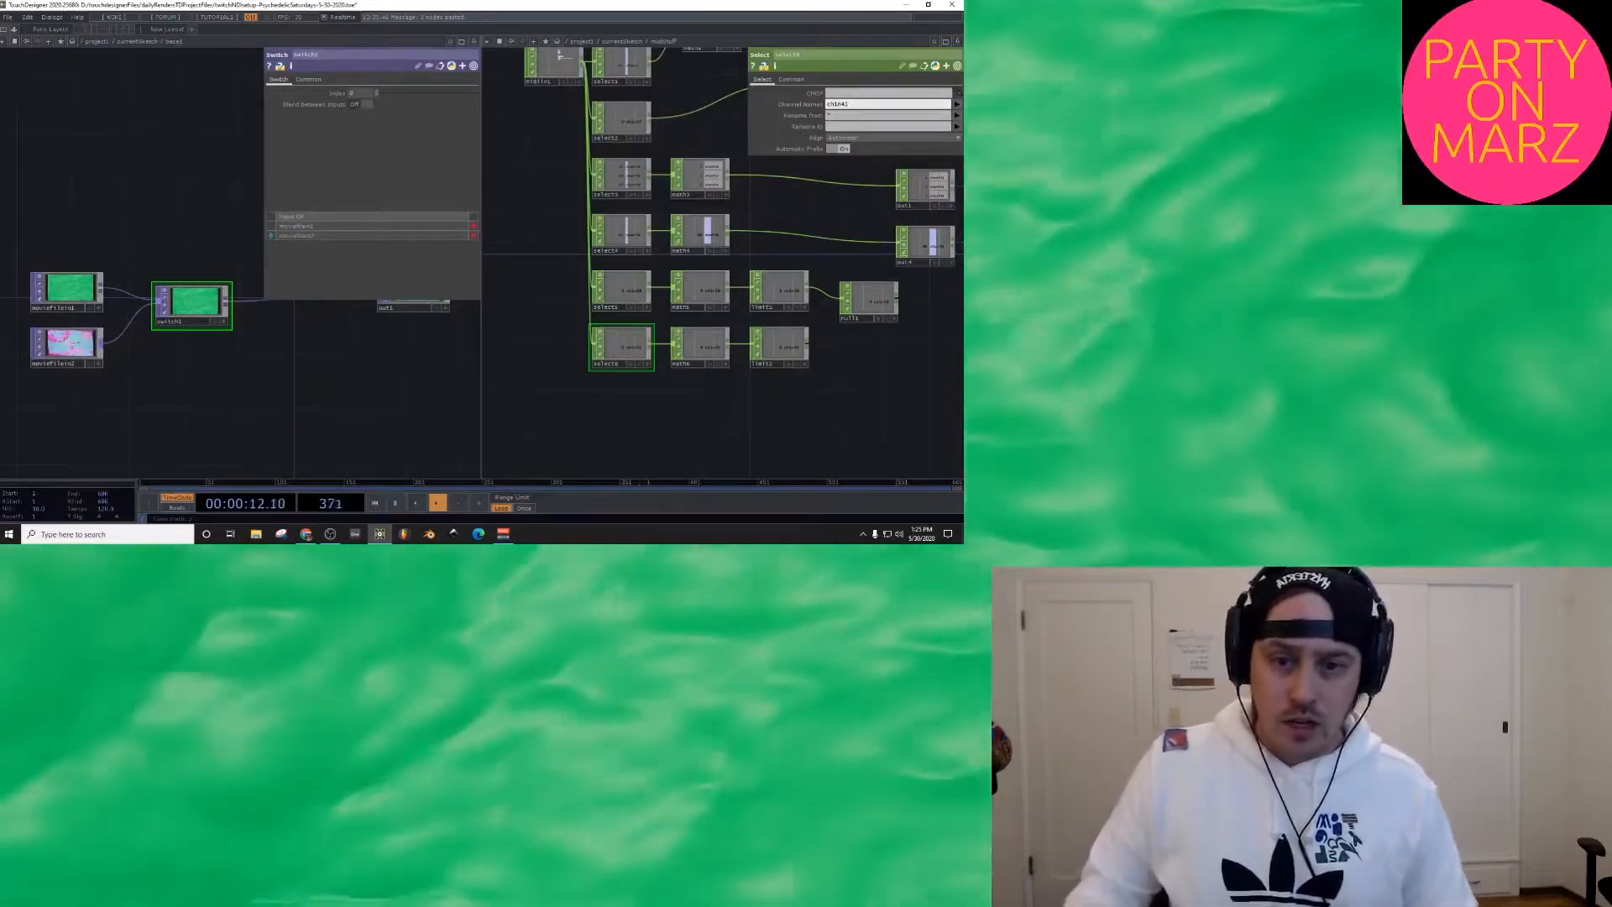
Step: Add a Null CHOP after the copied Limit CHOP and drive the movie Switch TOP's Index with its channel
{"action": "right_click", "coordinate": [807, 343]}
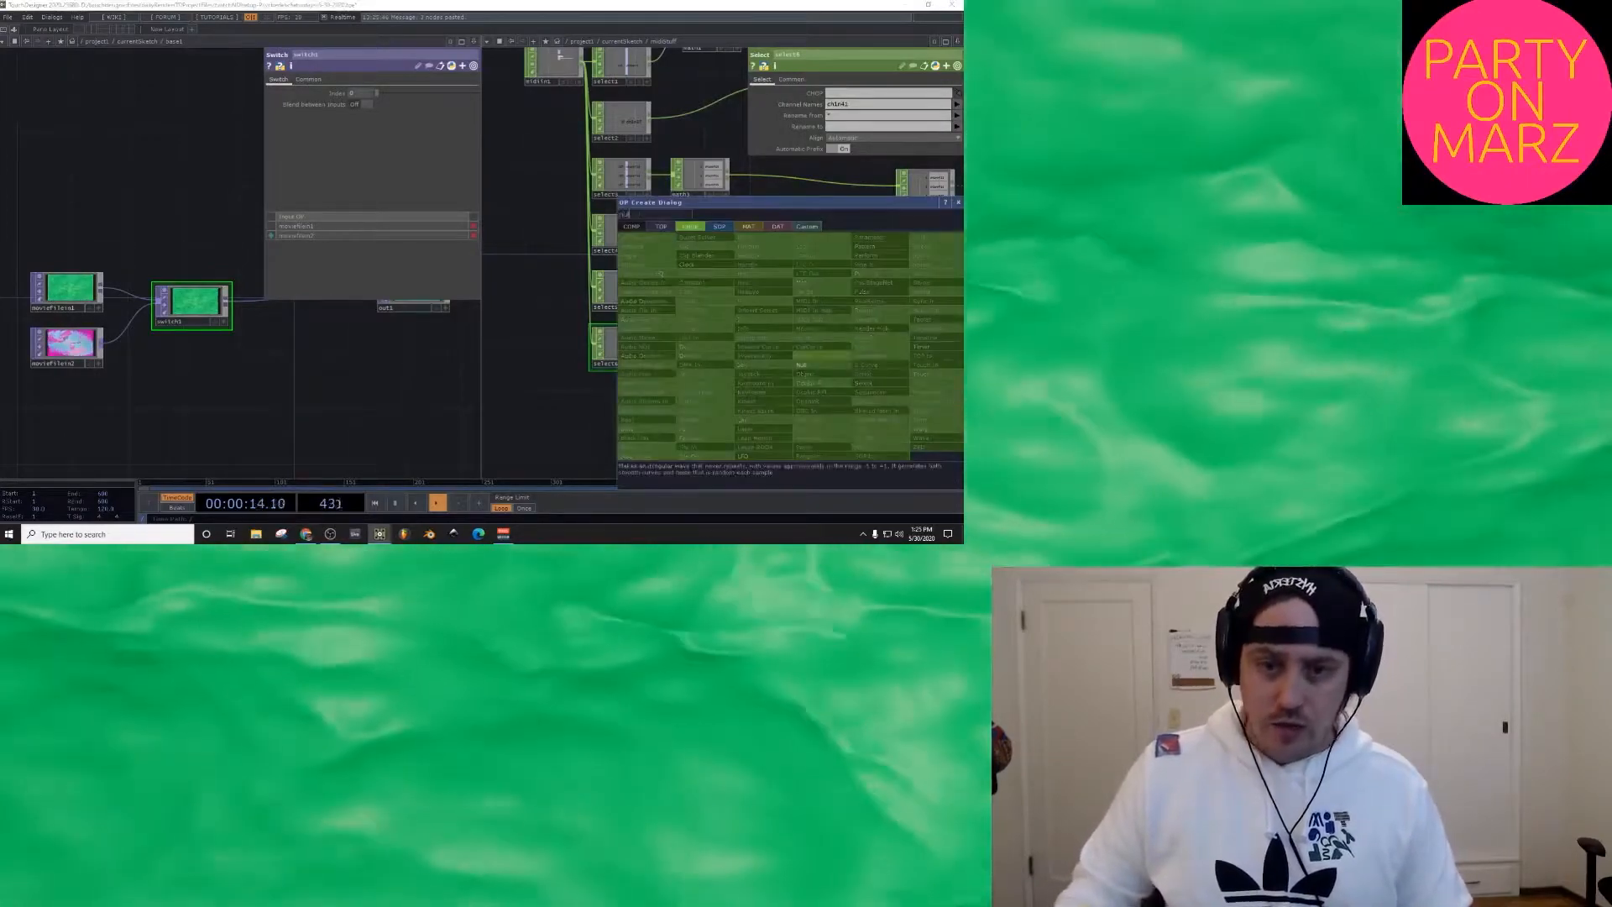
{"action": "left_click", "coordinate": [815, 364]}
{"action": "left_click", "coordinate": [857, 358]}
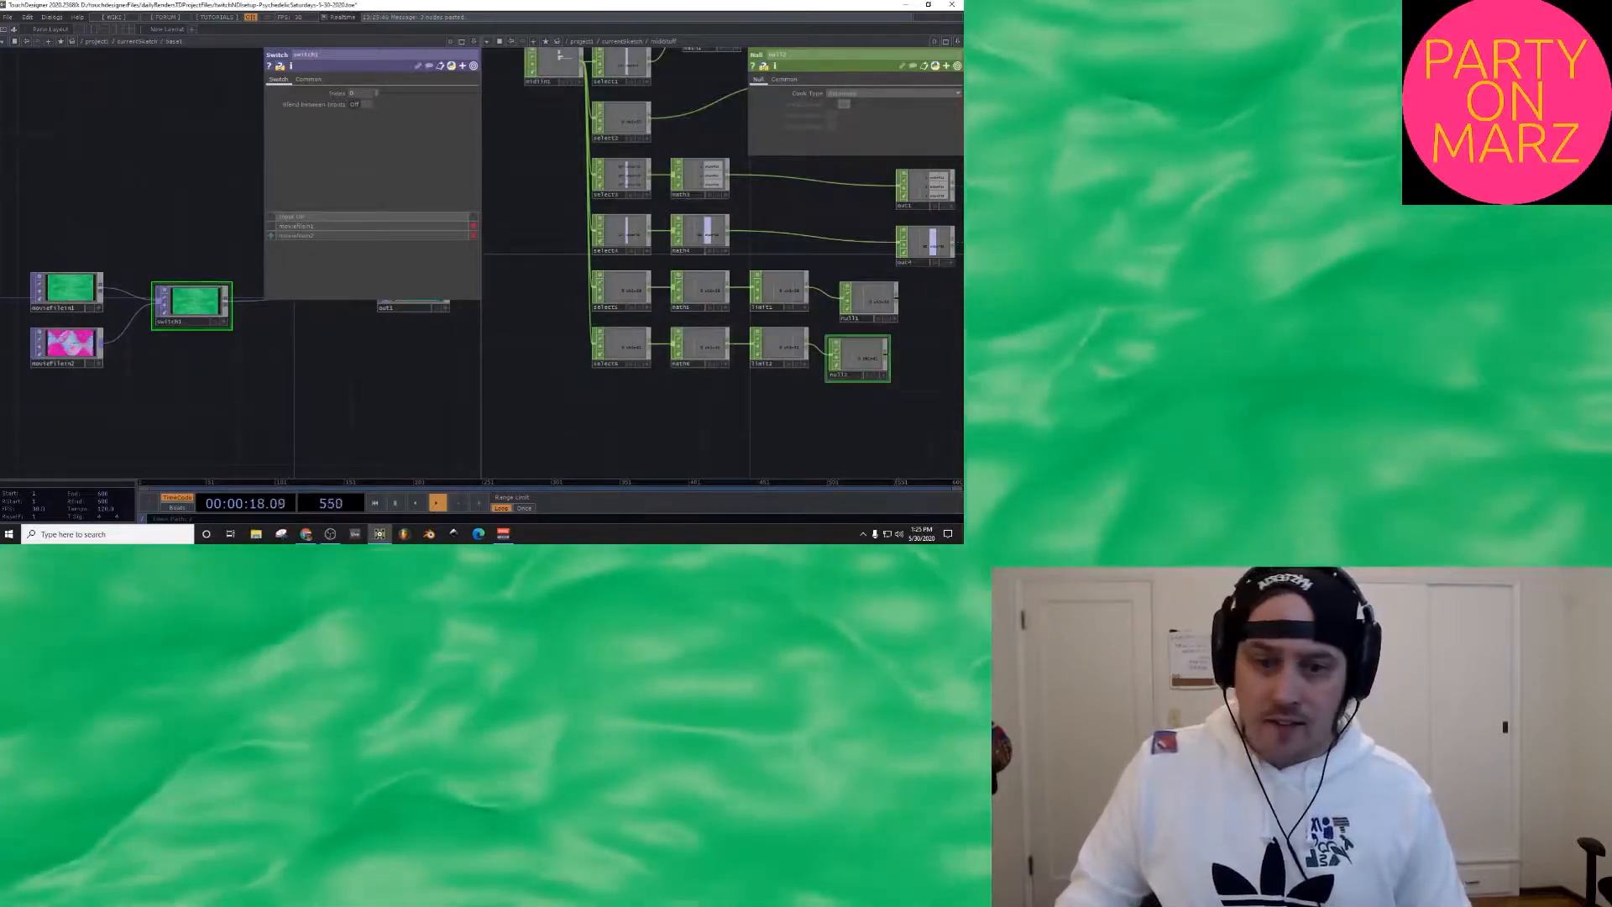
{"action": "left_click", "coordinate": [883, 375]}
{"action": "left_click_drag", "start_coordinate": [871, 359], "coordinate": [360, 94]}
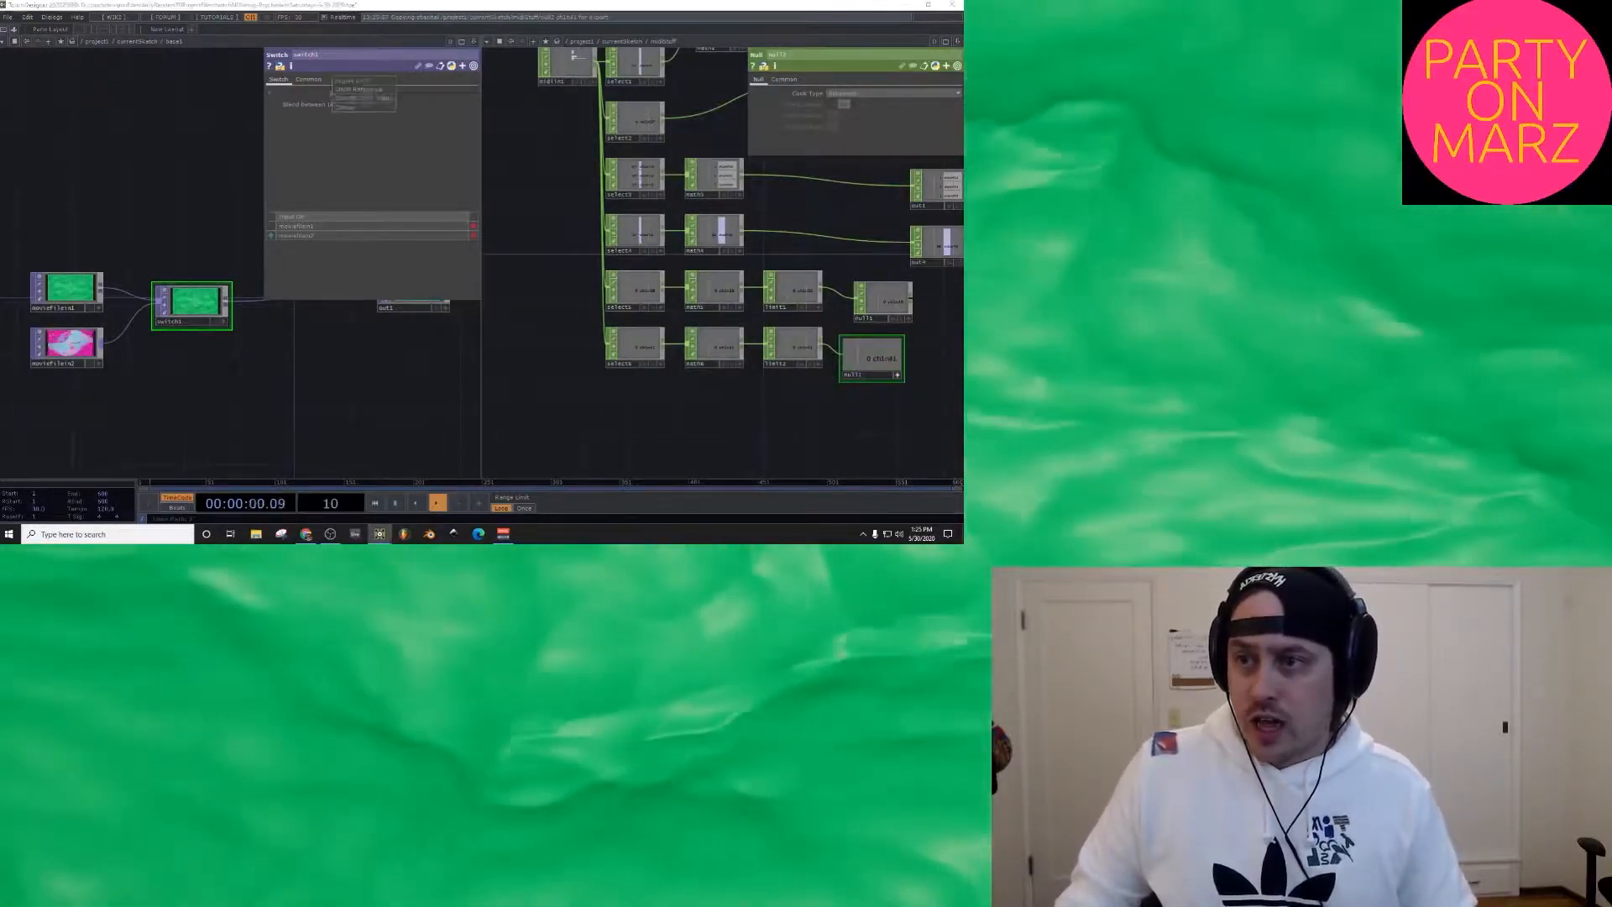
{"action": "left_click", "coordinate": [362, 91]}
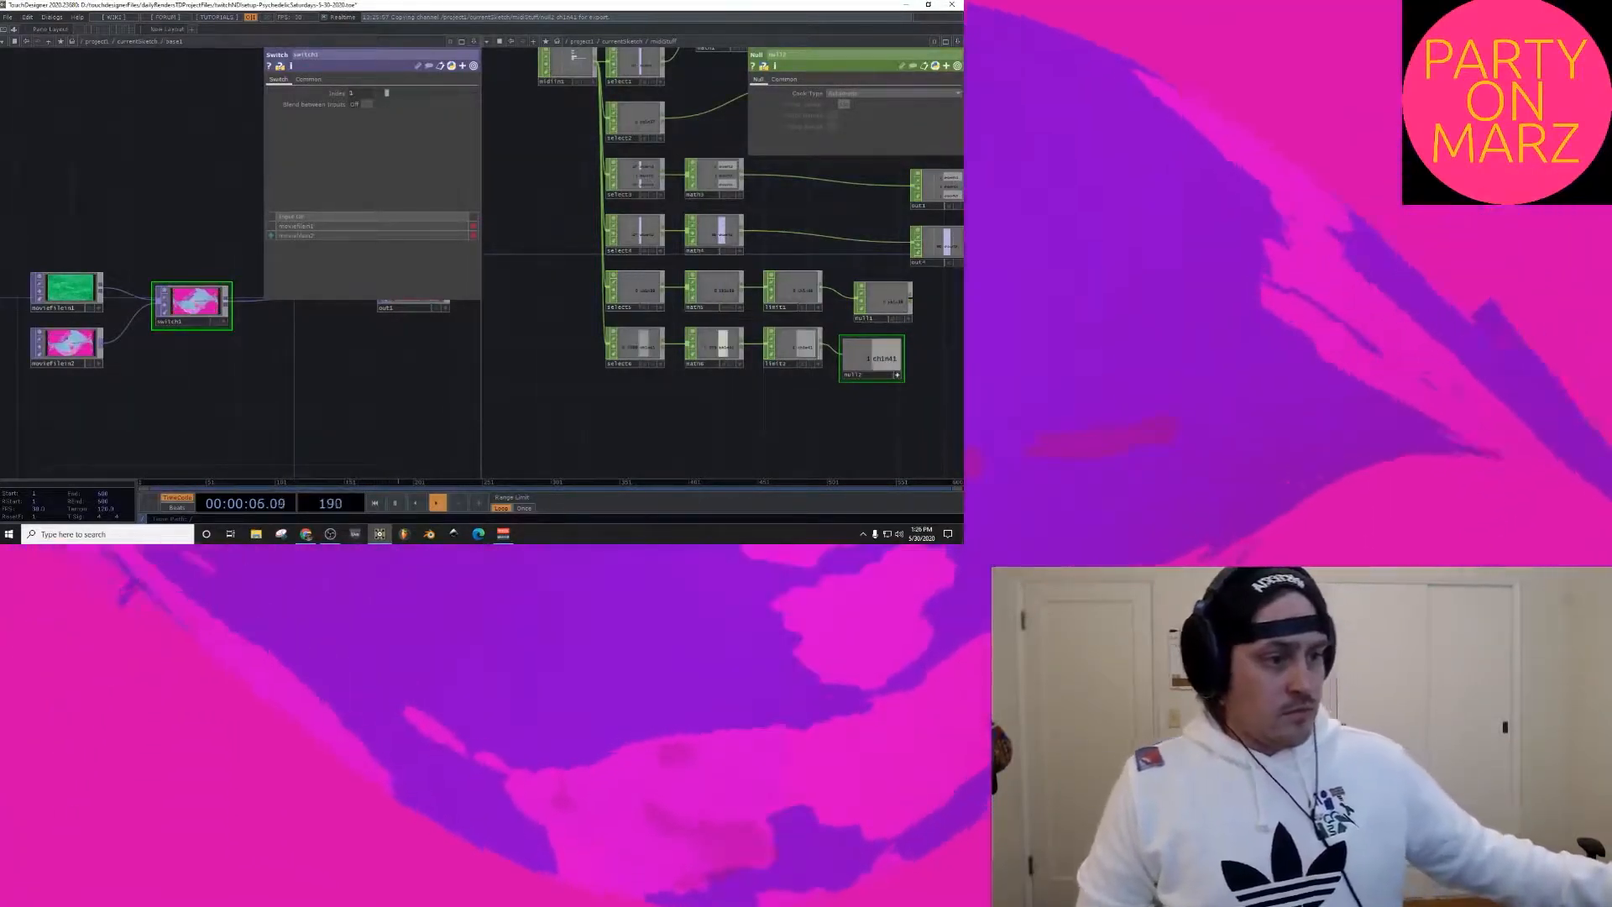
Step: Leave the movie base network, go up to the project level, and collapse the split view to a single pane
{"action": "scroll", "coordinate": [227, 327], "scroll_direction": "down", "scroll_amount": 10}
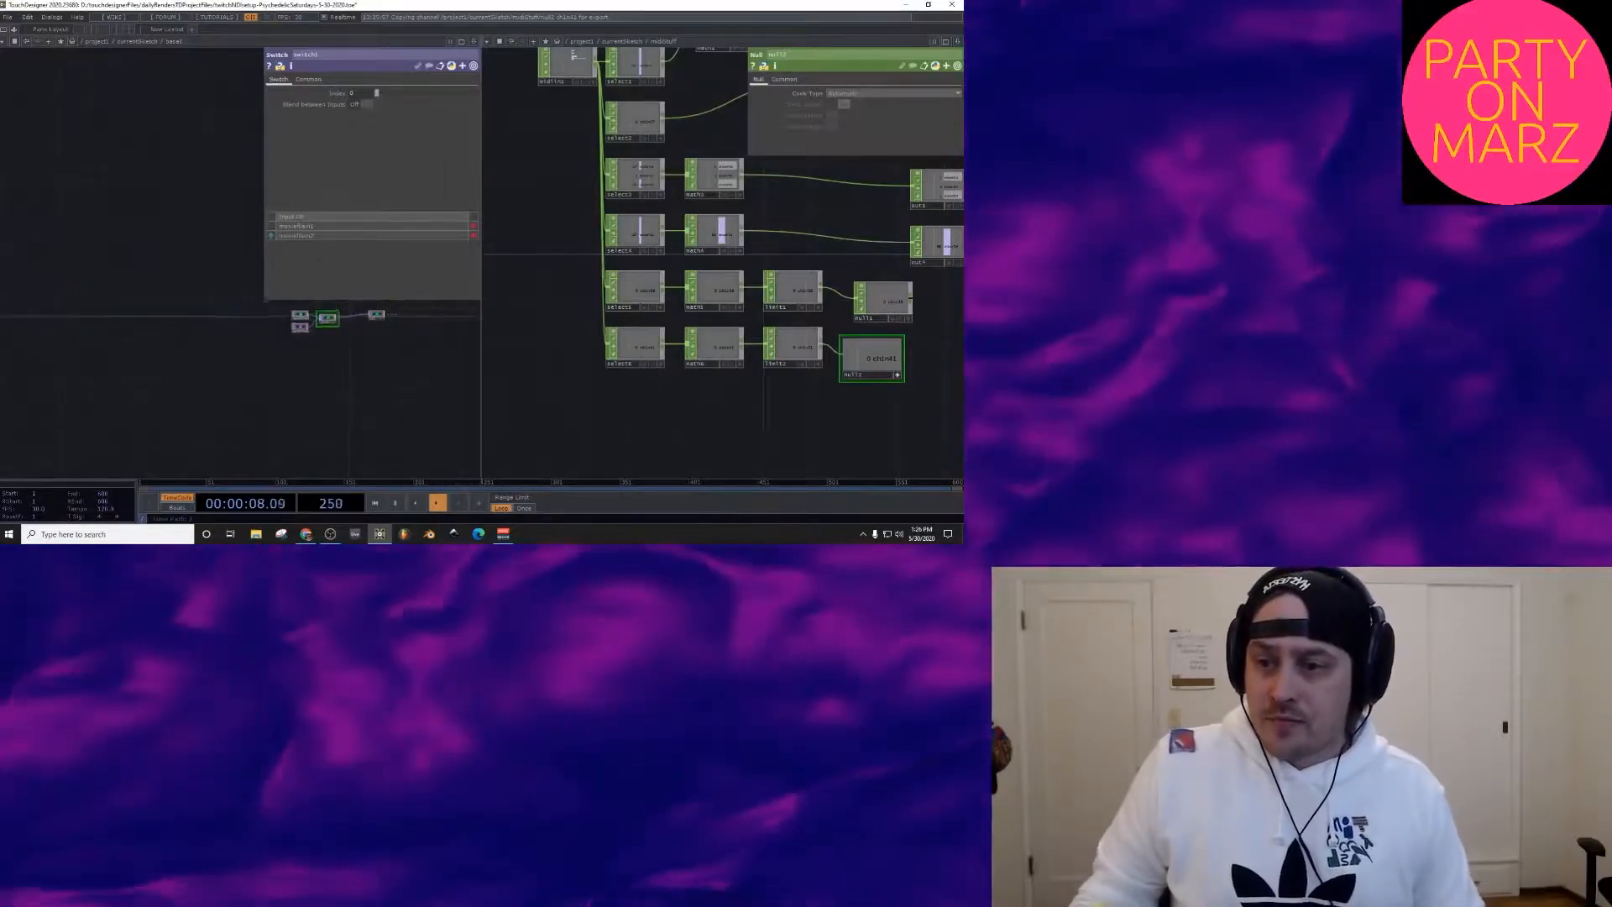
{"action": "scroll", "coordinate": [360, 349], "scroll_direction": "down", "scroll_amount": 10}
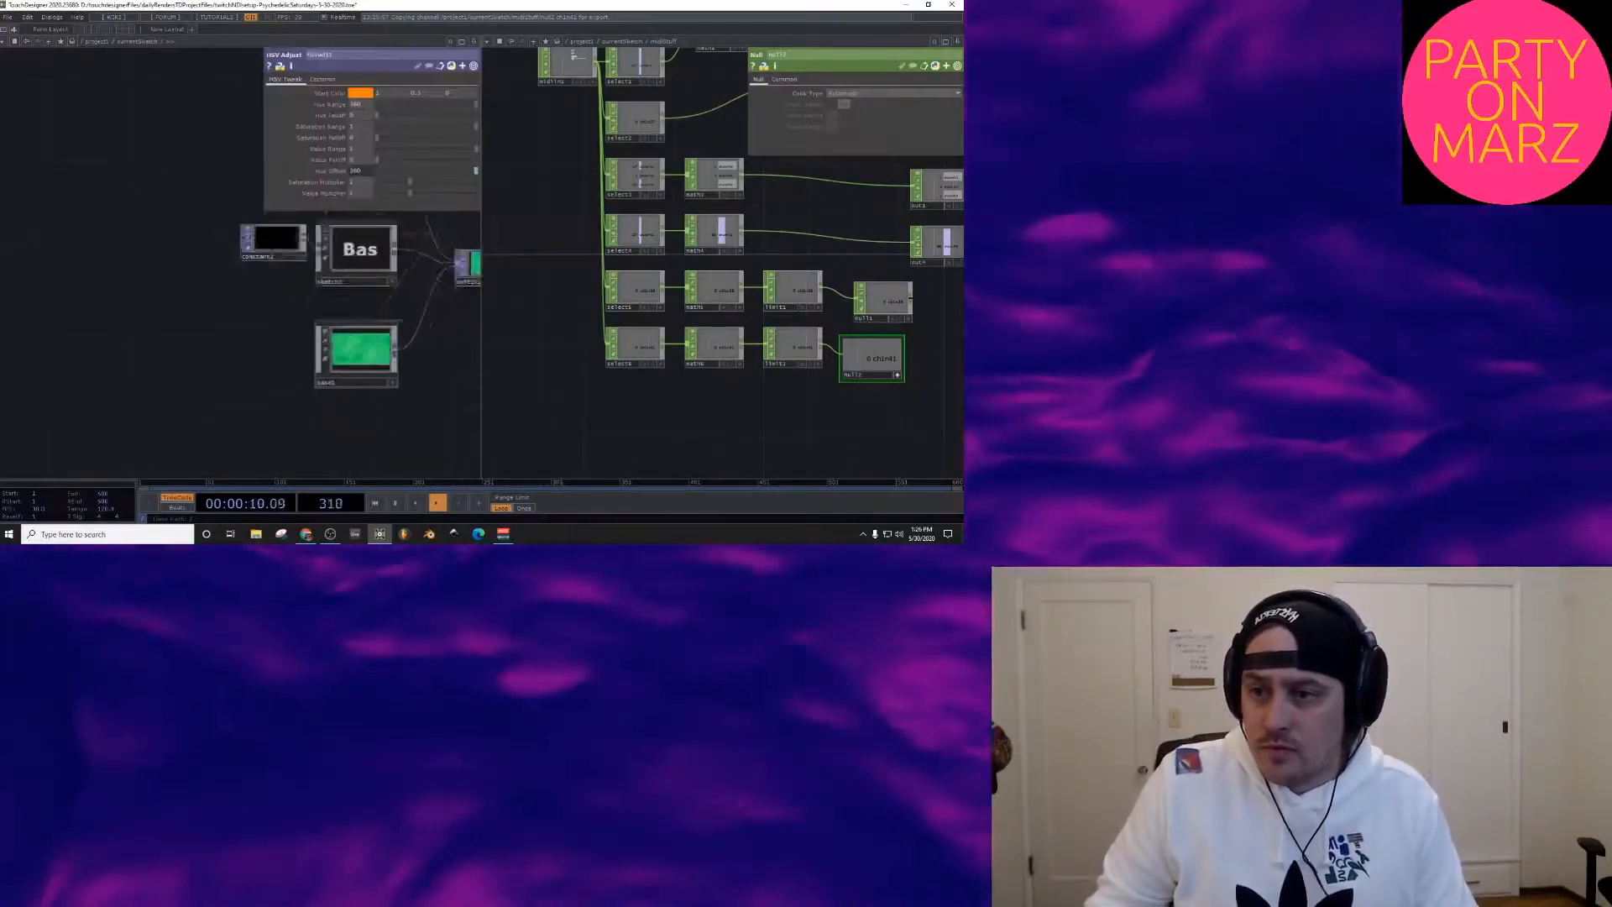
{"action": "scroll", "coordinate": [370, 351], "scroll_direction": "up", "scroll_amount": 5}
{"action": "scroll", "coordinate": [358, 342], "scroll_direction": "up", "scroll_amount": 3}
{"action": "left_click_drag", "start_coordinate": [403, 377], "coordinate": [137, 369]}
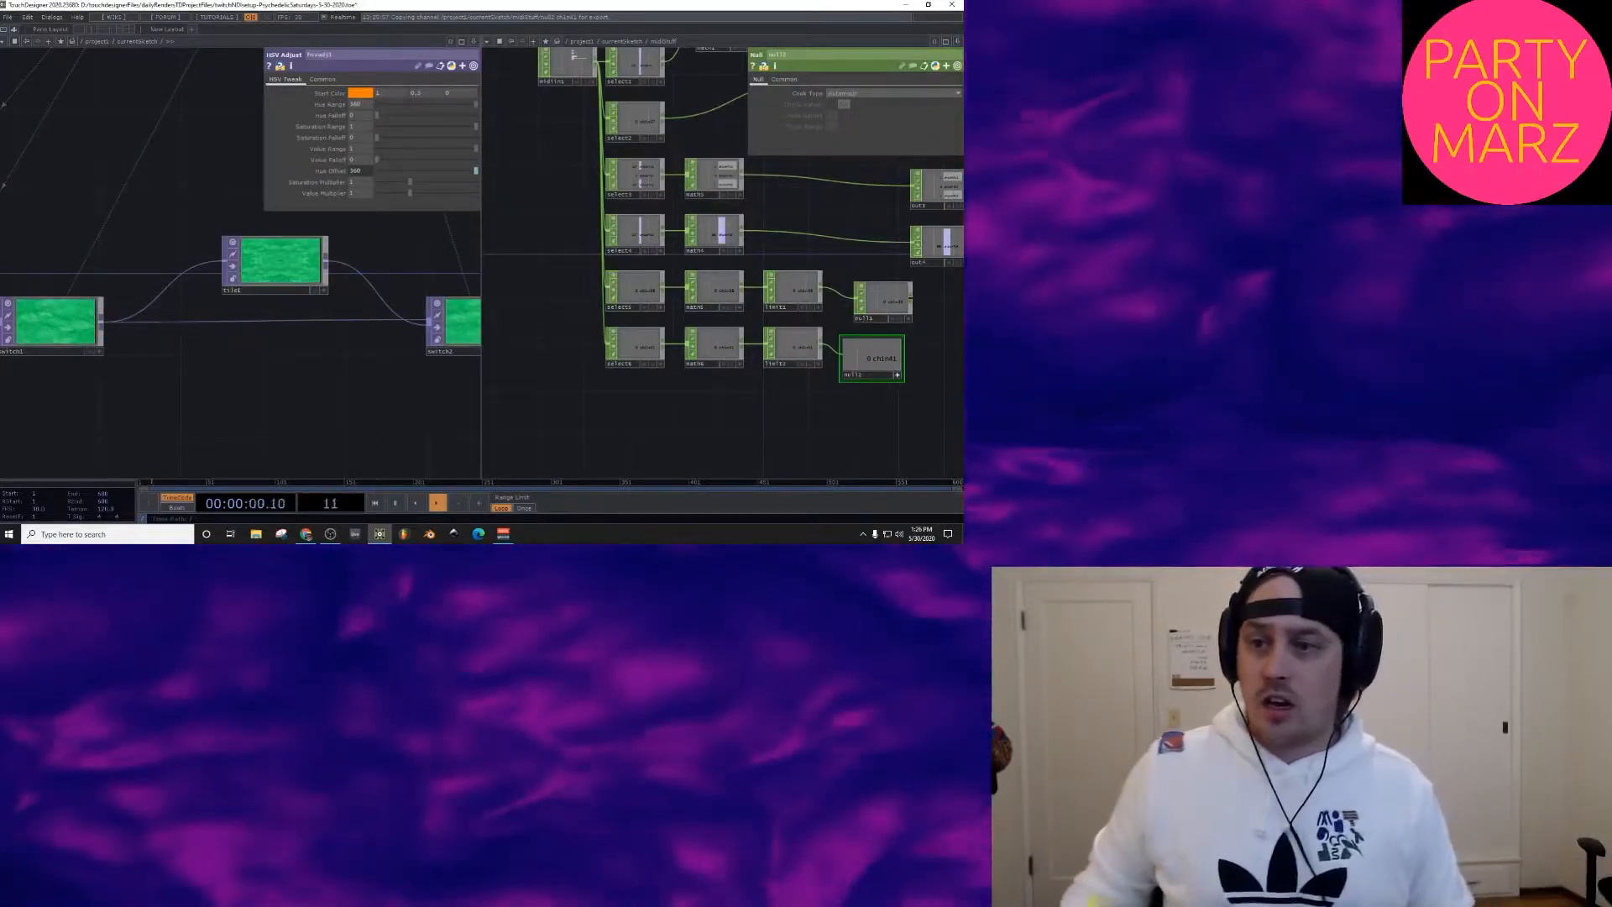
{"action": "scroll", "coordinate": [420, 319], "scroll_direction": "down", "scroll_amount": 5}
{"action": "scroll", "coordinate": [252, 277], "scroll_direction": "down", "scroll_amount": 5}
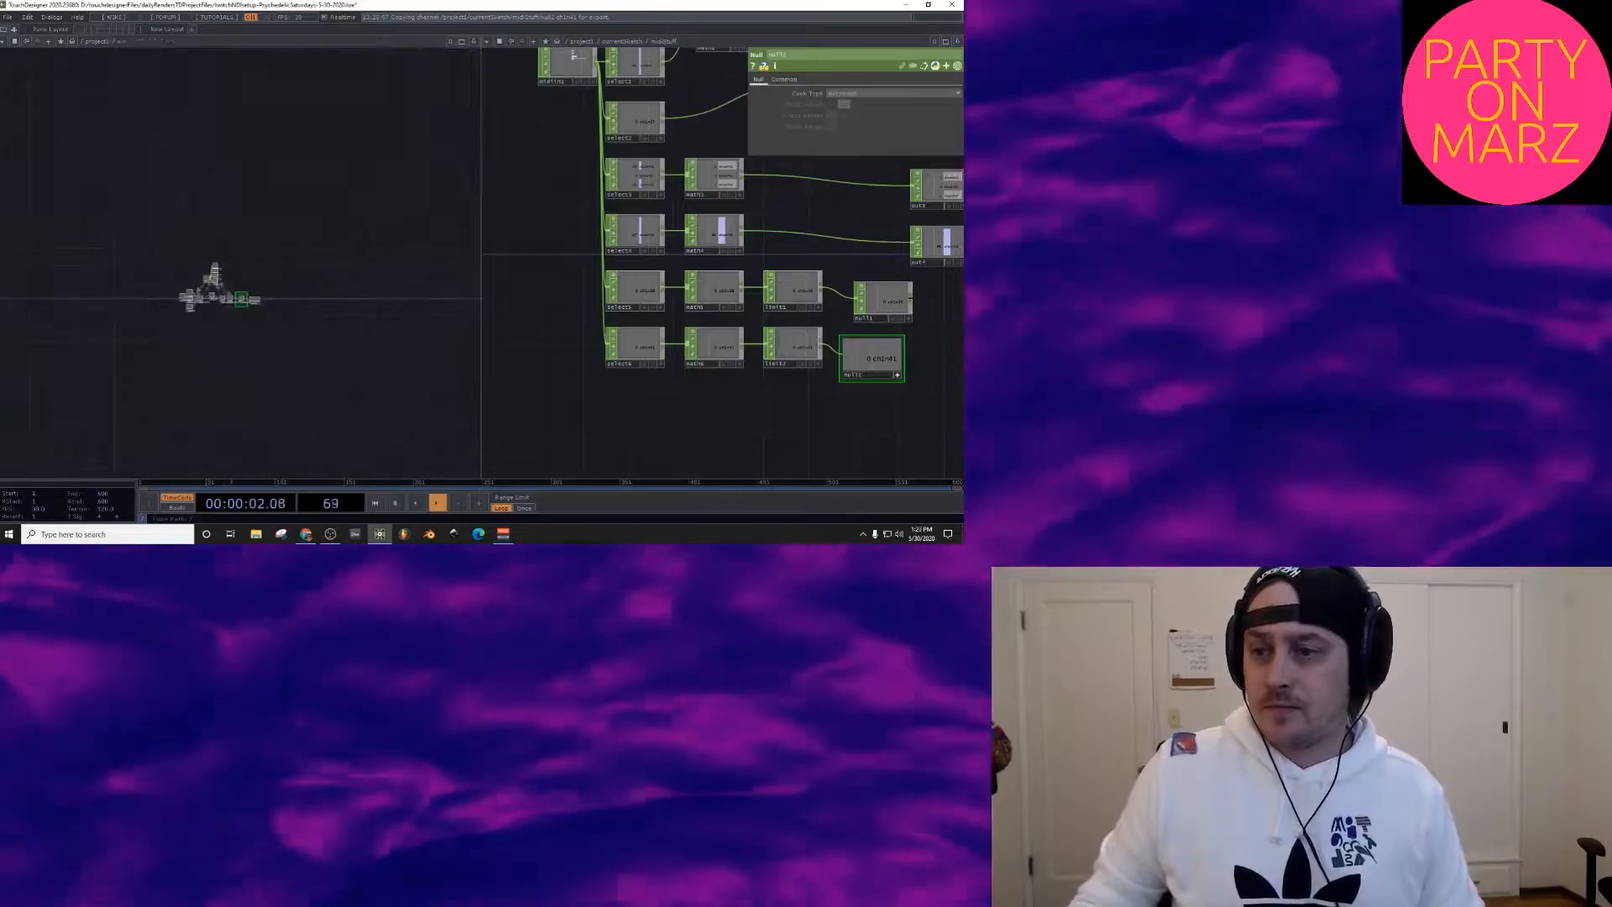
{"action": "left_click_drag", "start_coordinate": [554, 319], "coordinate": [553, 325]}
{"action": "key", "text": "alt+z"}
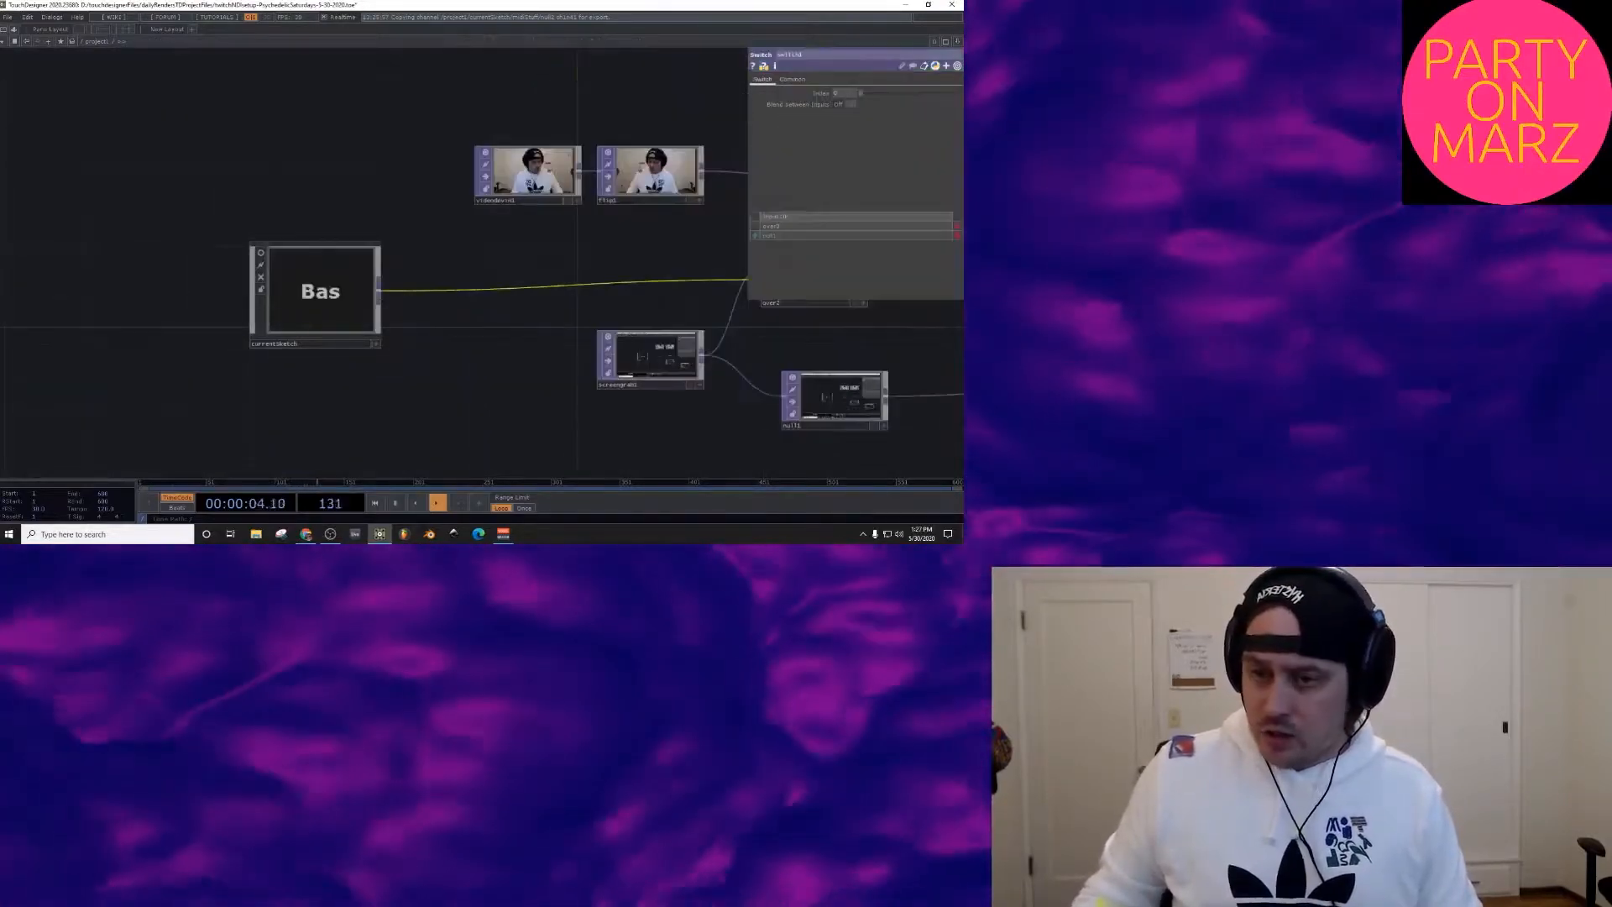
Step: Open the network whose Composite TOP blends the colorful source components and examine the available composite operations
{"action": "scroll", "coordinate": [311, 307], "scroll_direction": "up", "scroll_amount": 5}
{"action": "scroll", "coordinate": [312, 308], "scroll_direction": "up", "scroll_amount": 2}
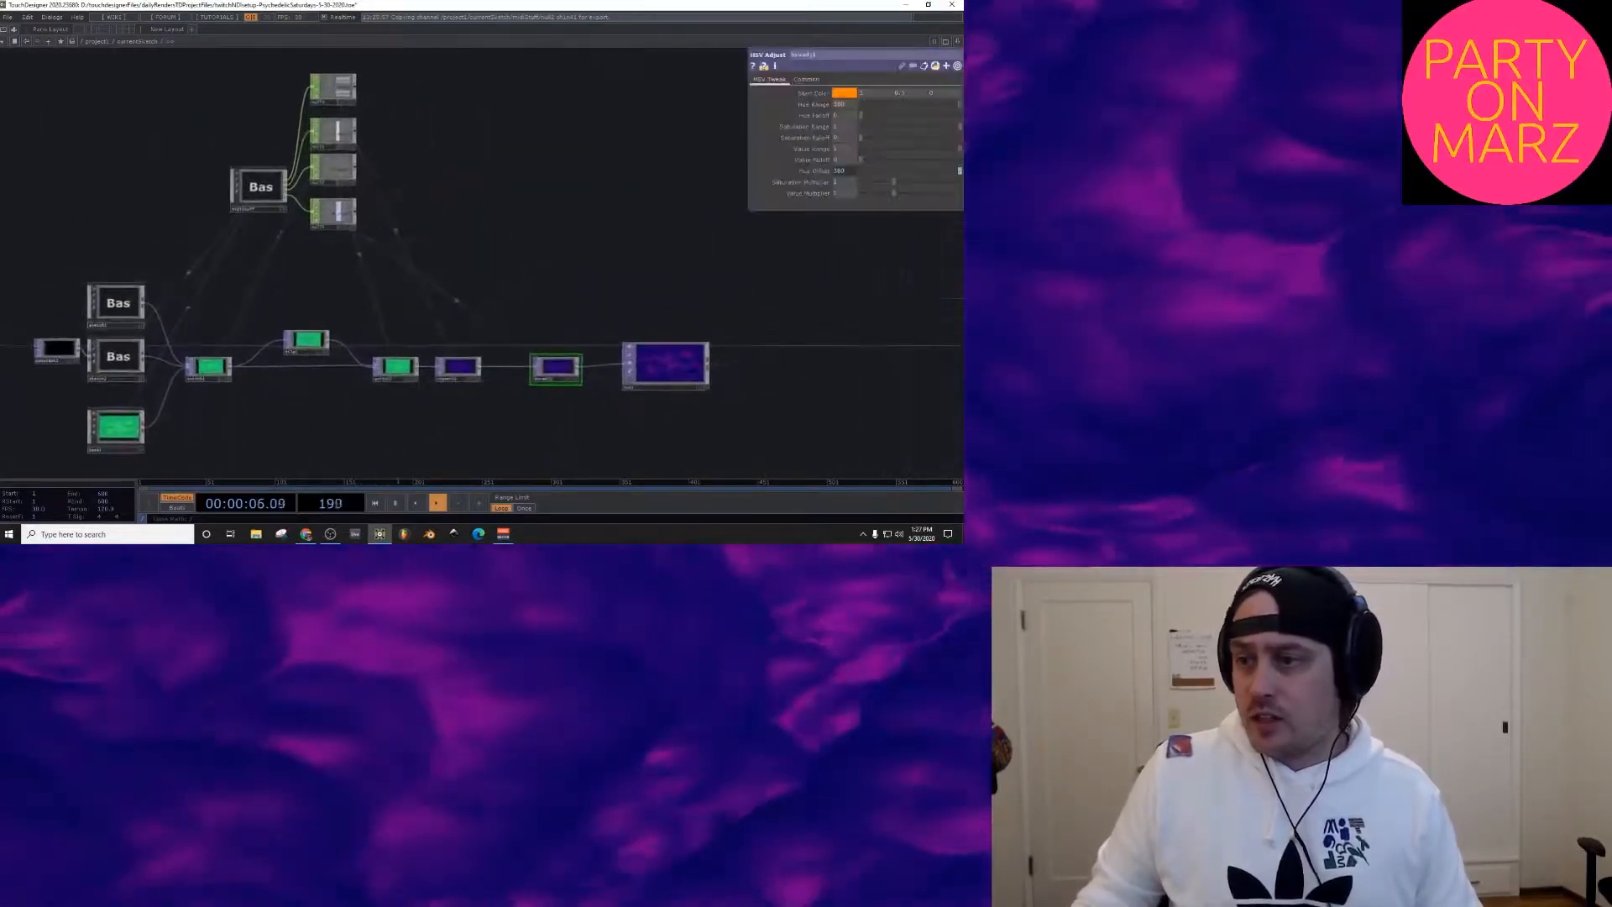
{"action": "scroll", "coordinate": [103, 310], "scroll_direction": "up", "scroll_amount": 6}
{"action": "scroll", "coordinate": [507, 179], "scroll_direction": "up", "scroll_amount": 3}
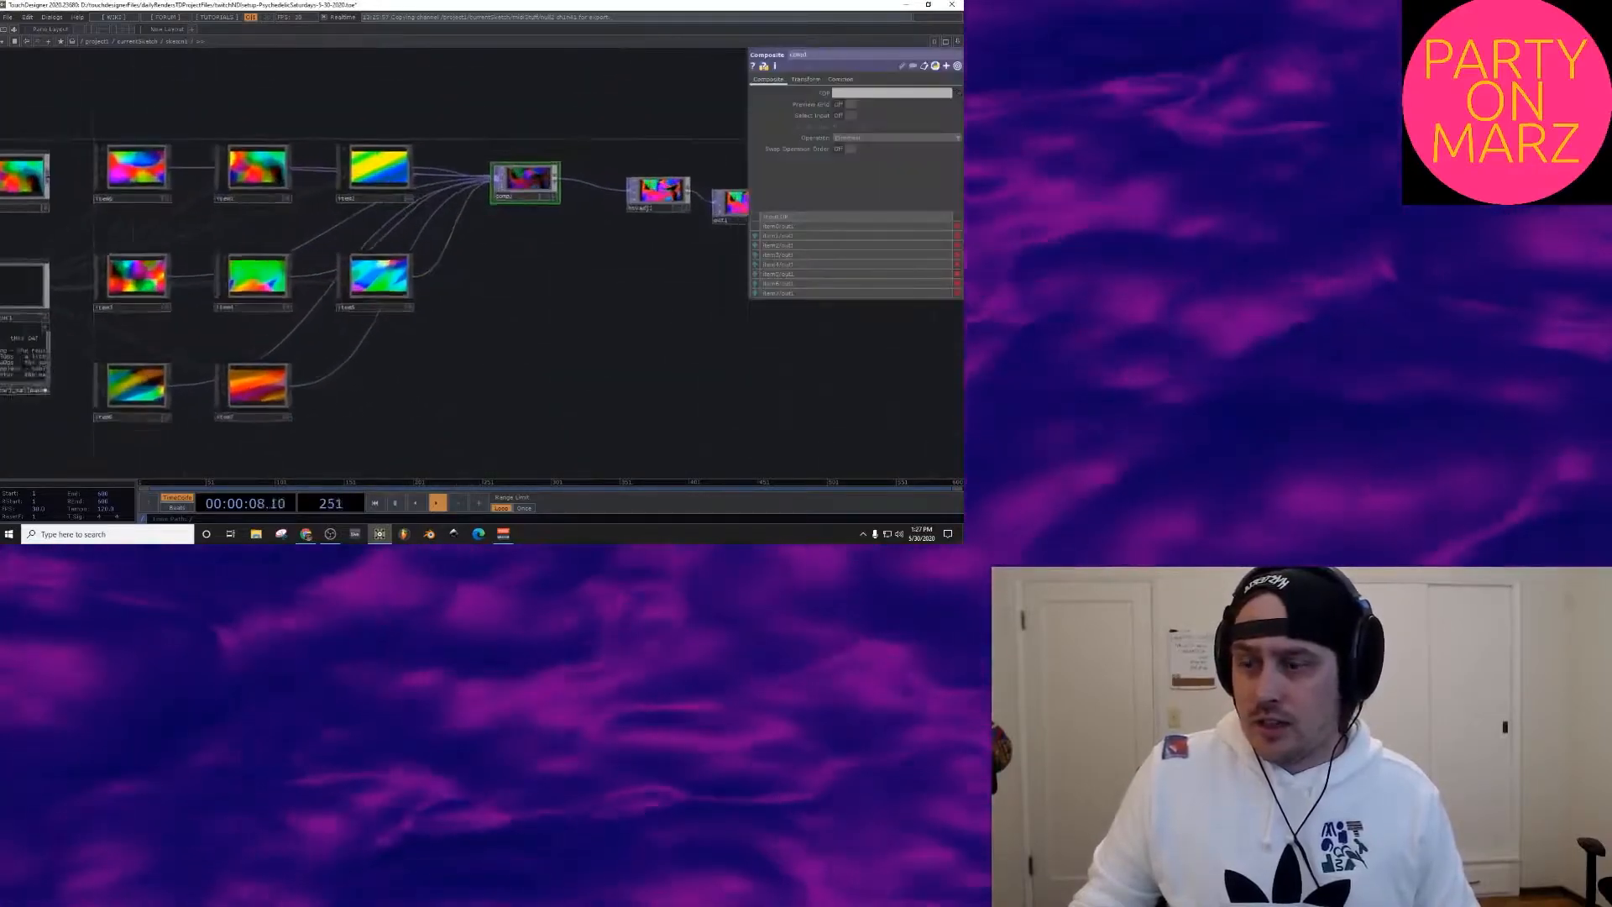
{"action": "left_click_drag", "start_coordinate": [538, 285], "coordinate": [517, 345]}
{"action": "left_click", "coordinate": [894, 136]}
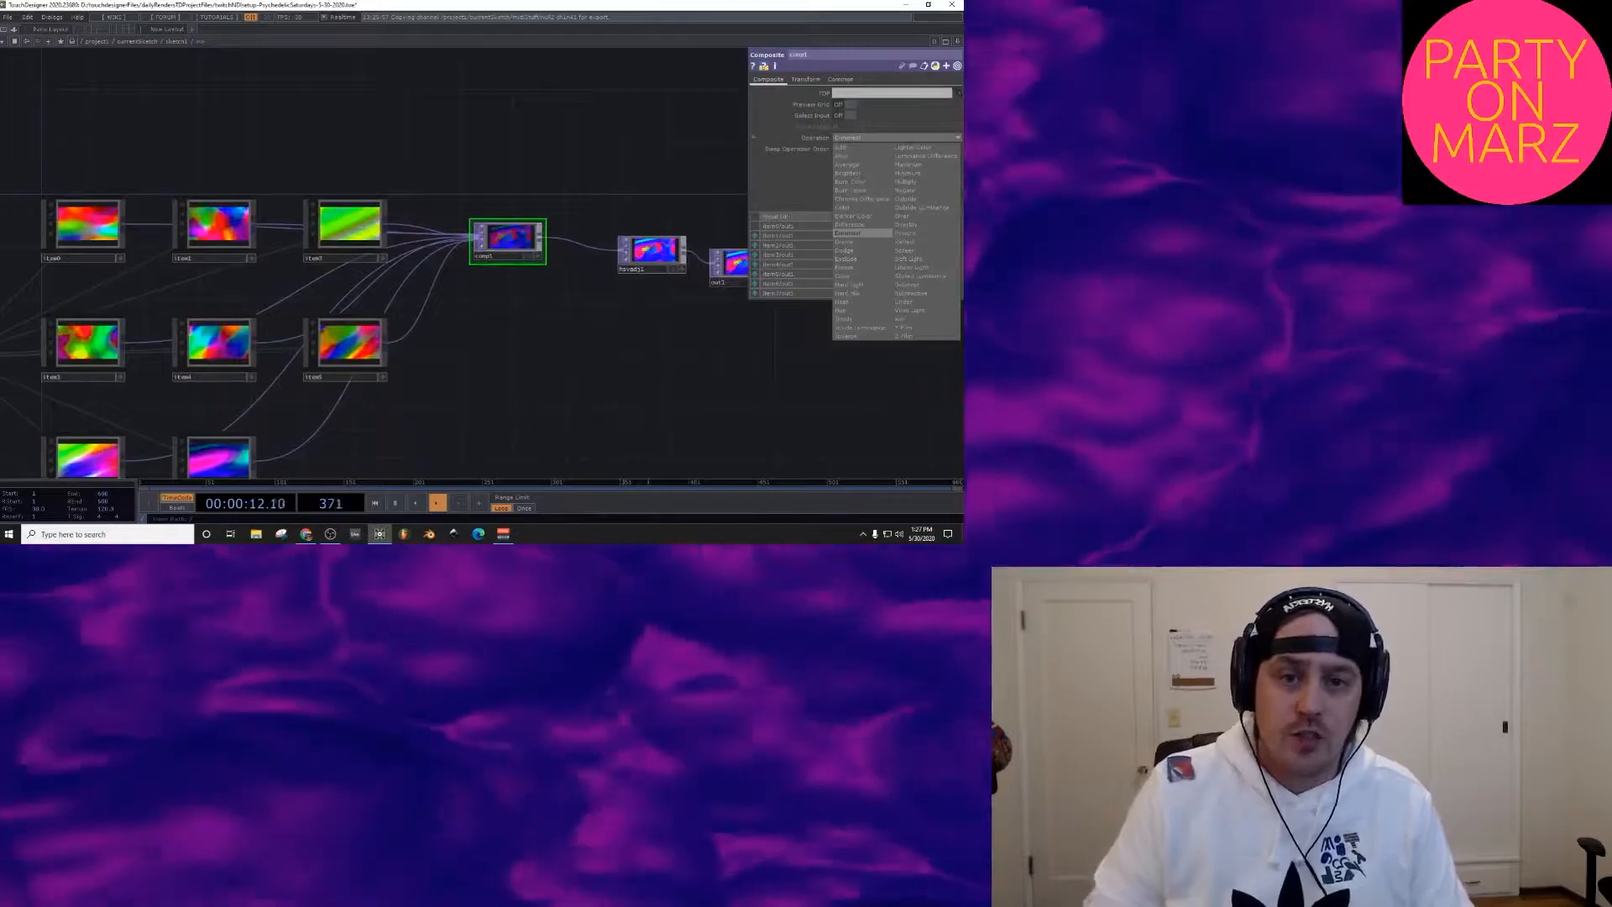
{"action": "key", "text": "Escape"}
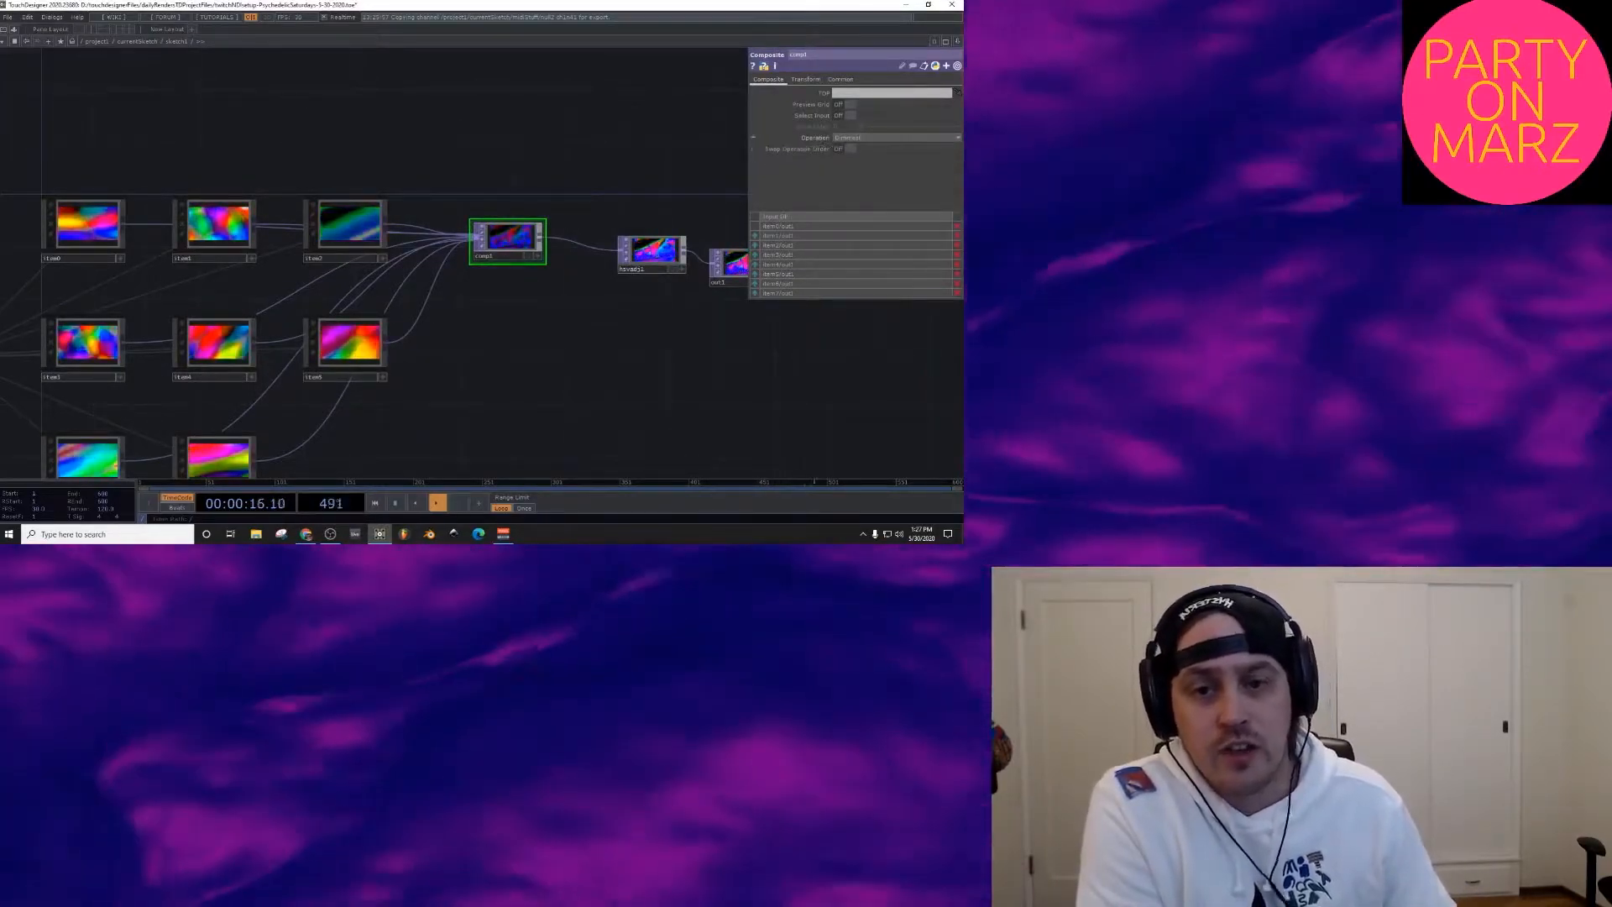
Step: Set the Composite TOP's operation to Negate and inspect the operation parameter's script name and value
{"action": "left_click", "coordinate": [816, 138]}
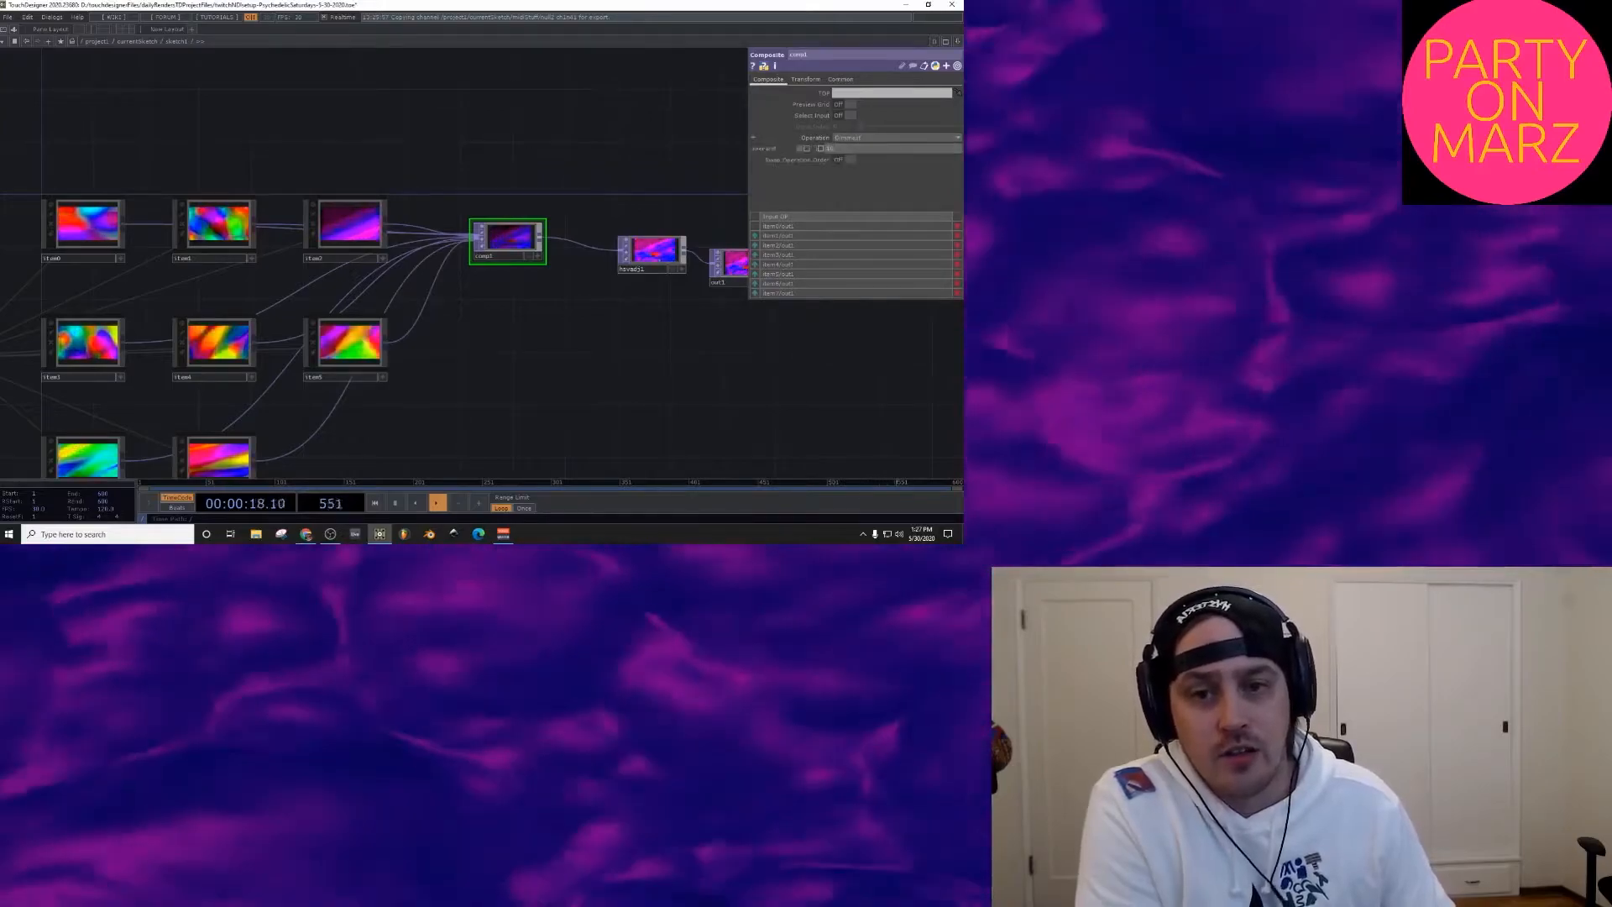
{"action": "left_click", "coordinate": [816, 138]}
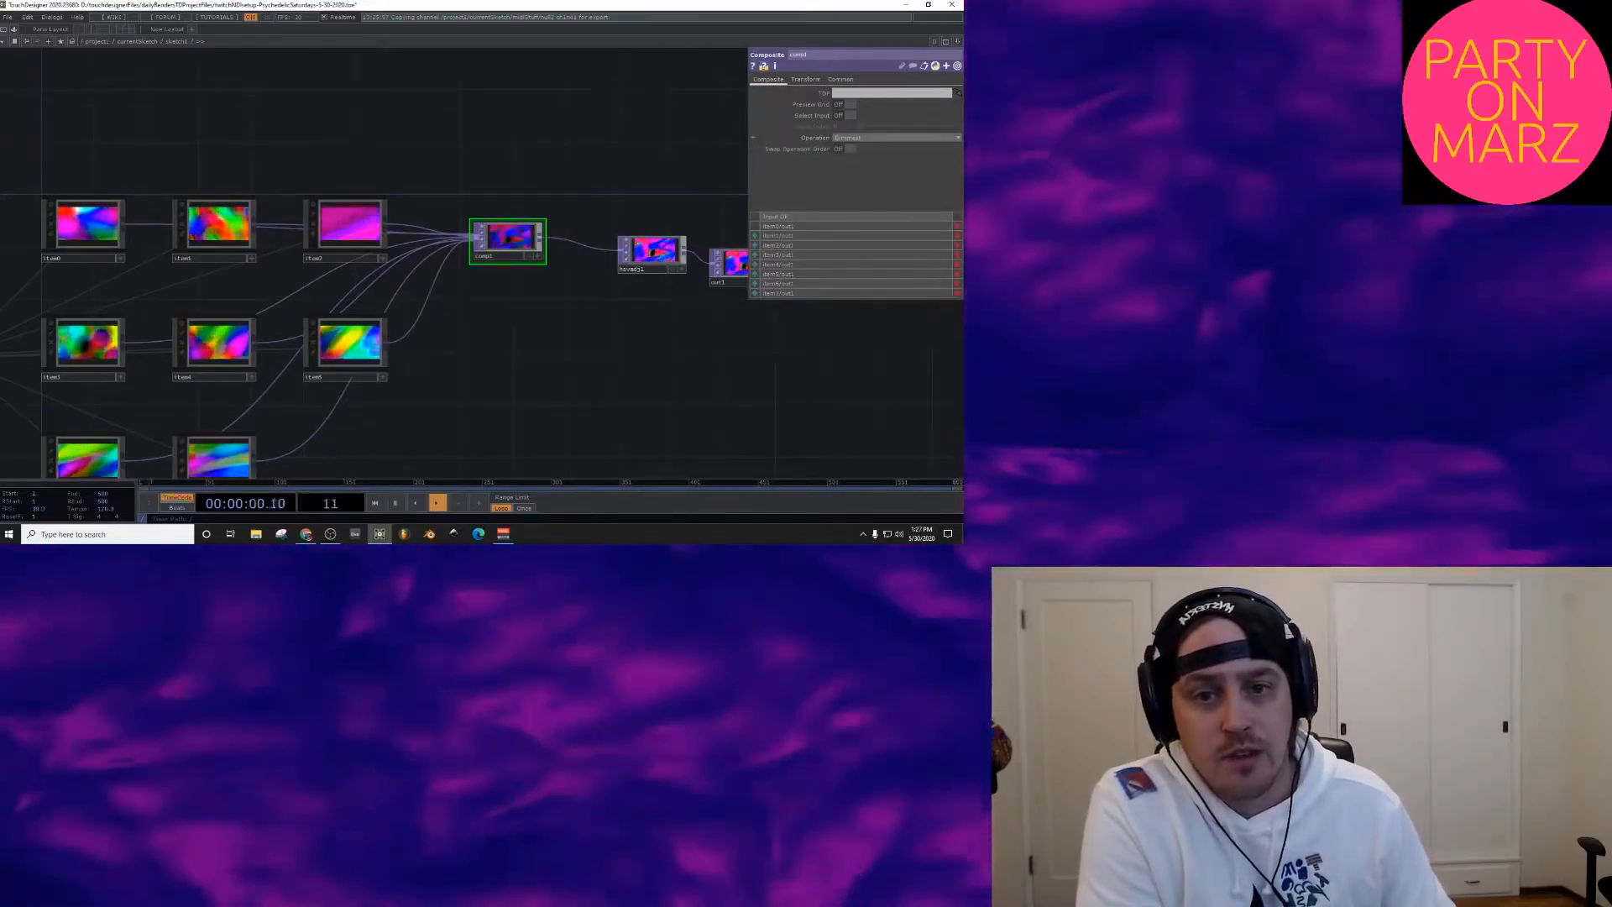
{"action": "left_click", "coordinate": [873, 137]}
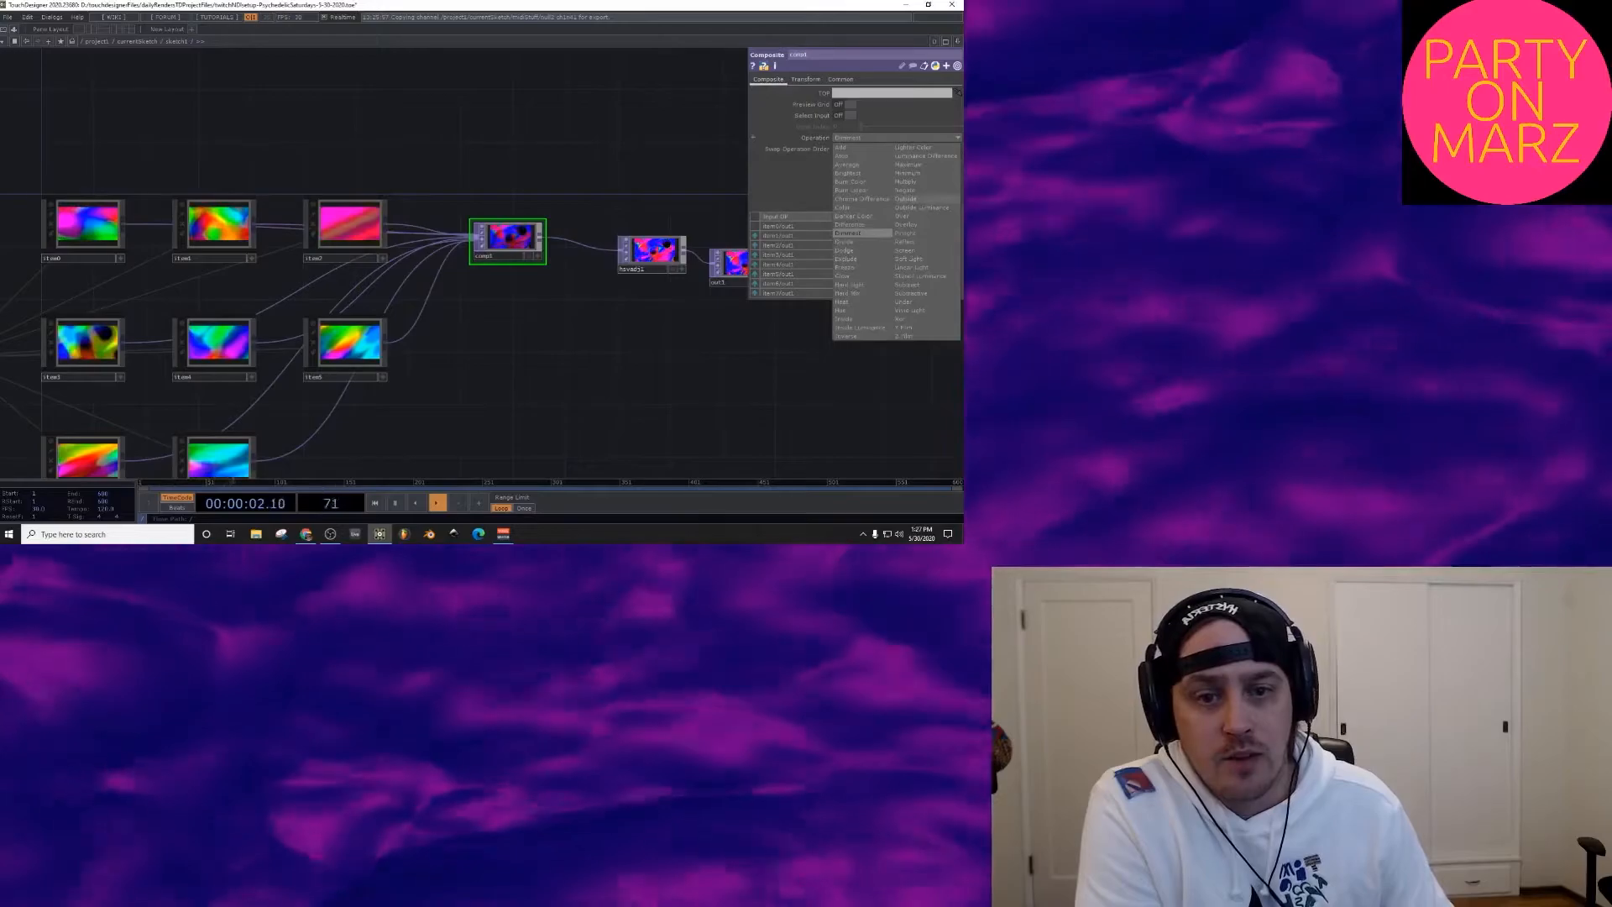
{"action": "left_click", "coordinate": [904, 190]}
{"action": "scroll", "coordinate": [522, 234], "scroll_direction": "up", "scroll_amount": 5}
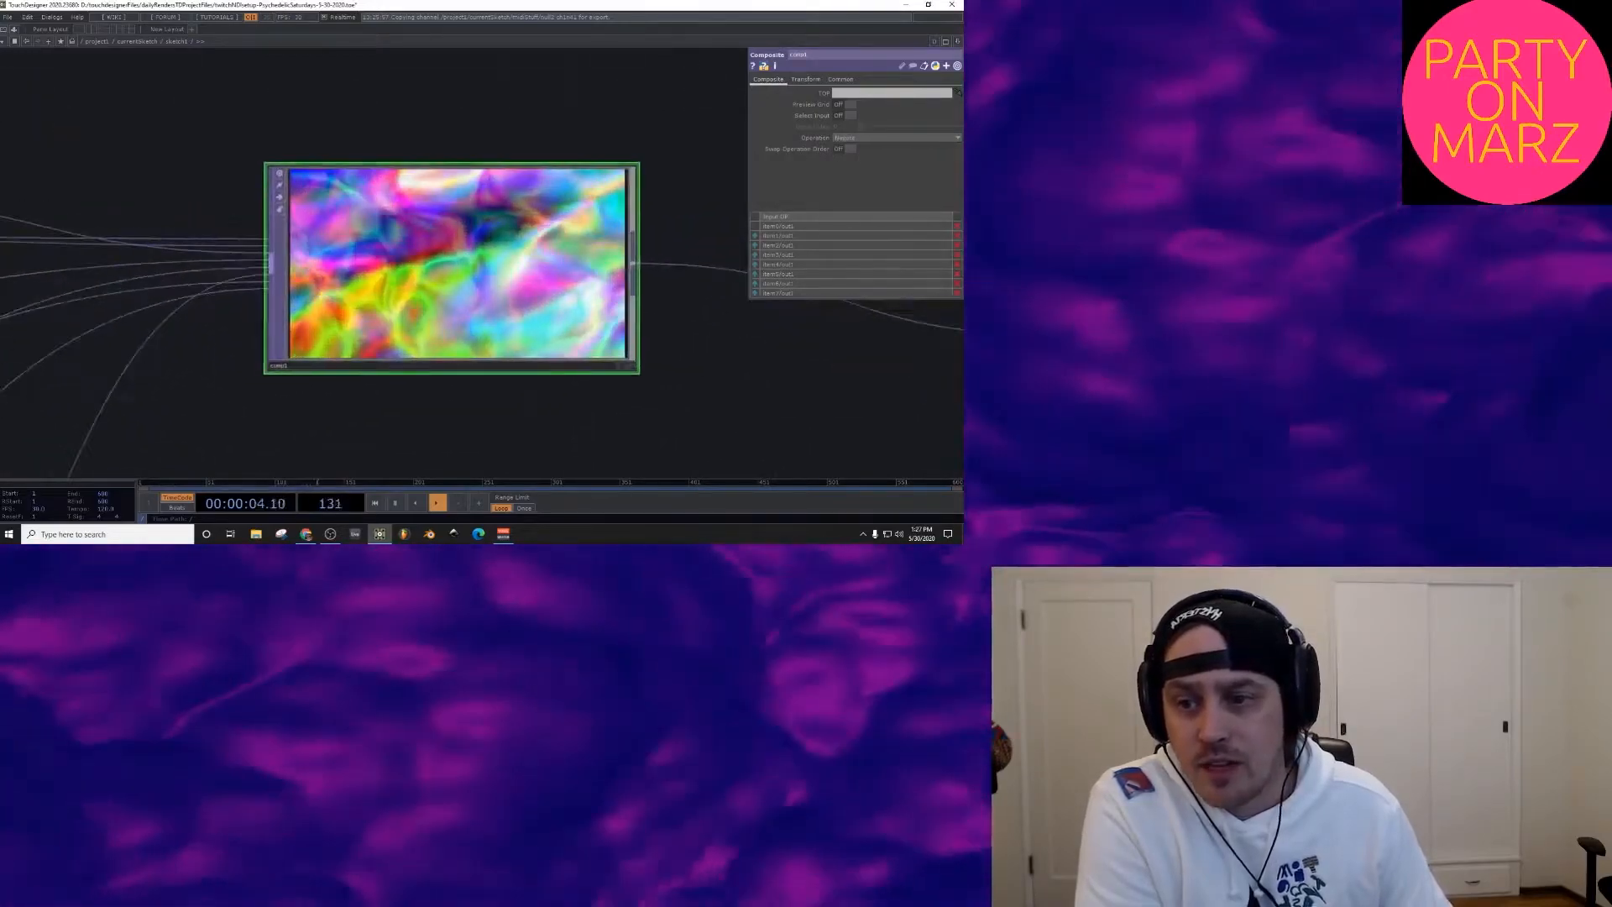
{"action": "left_click", "coordinate": [817, 138]}
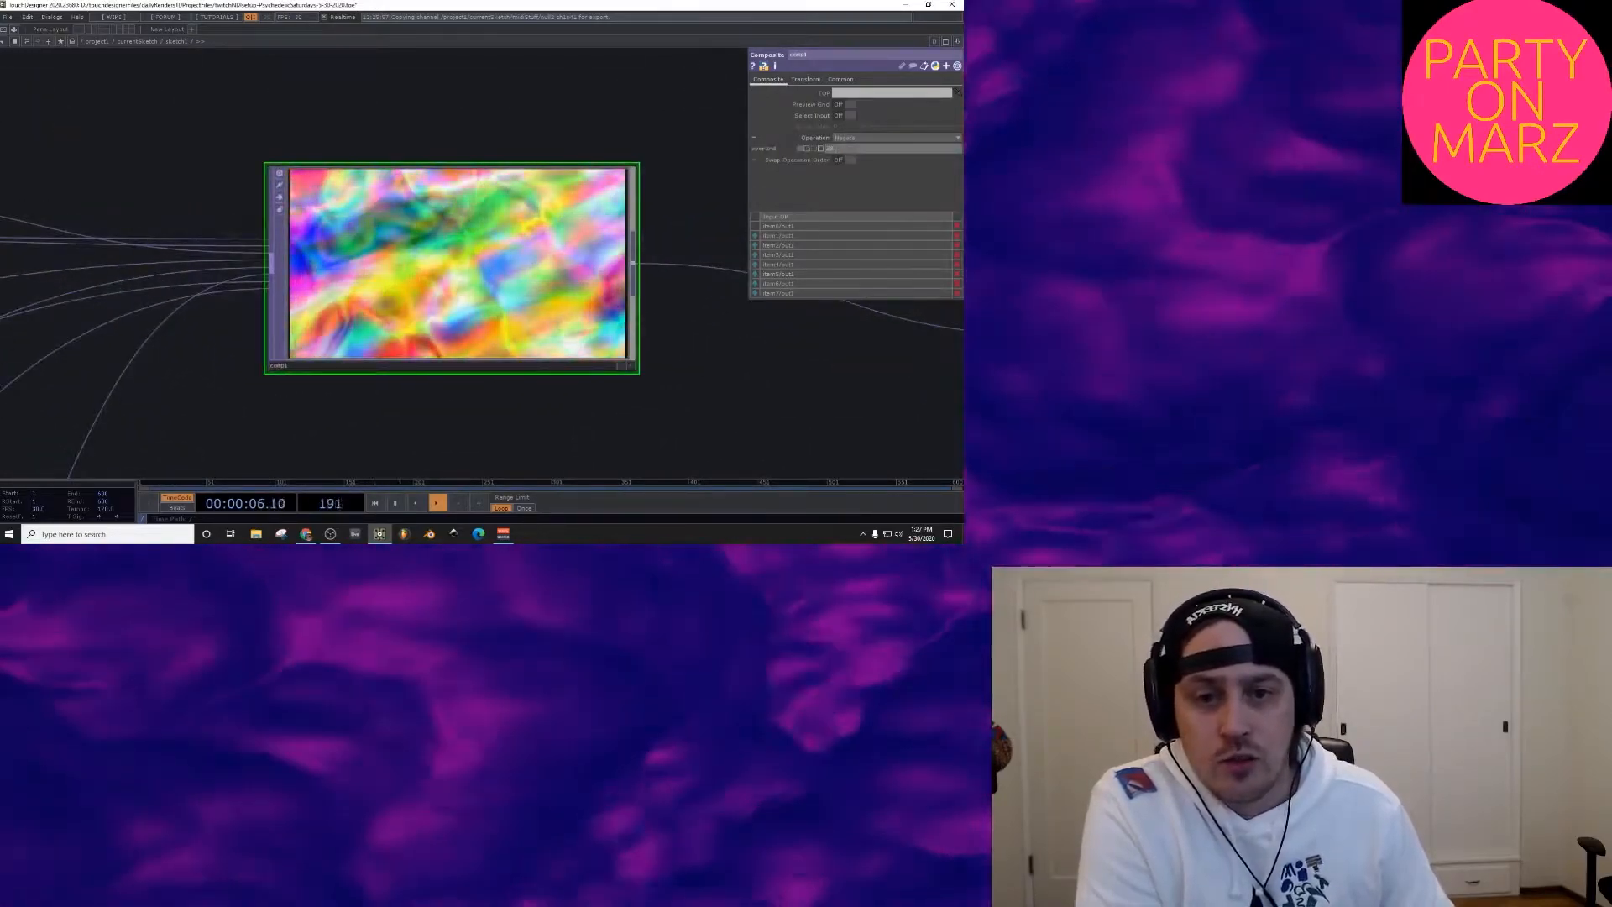
Step: Open the MIDI network in a second pane beside the Composite TOP's network and save the project
{"action": "scroll", "coordinate": [520, 277], "scroll_direction": "down", "scroll_amount": 5}
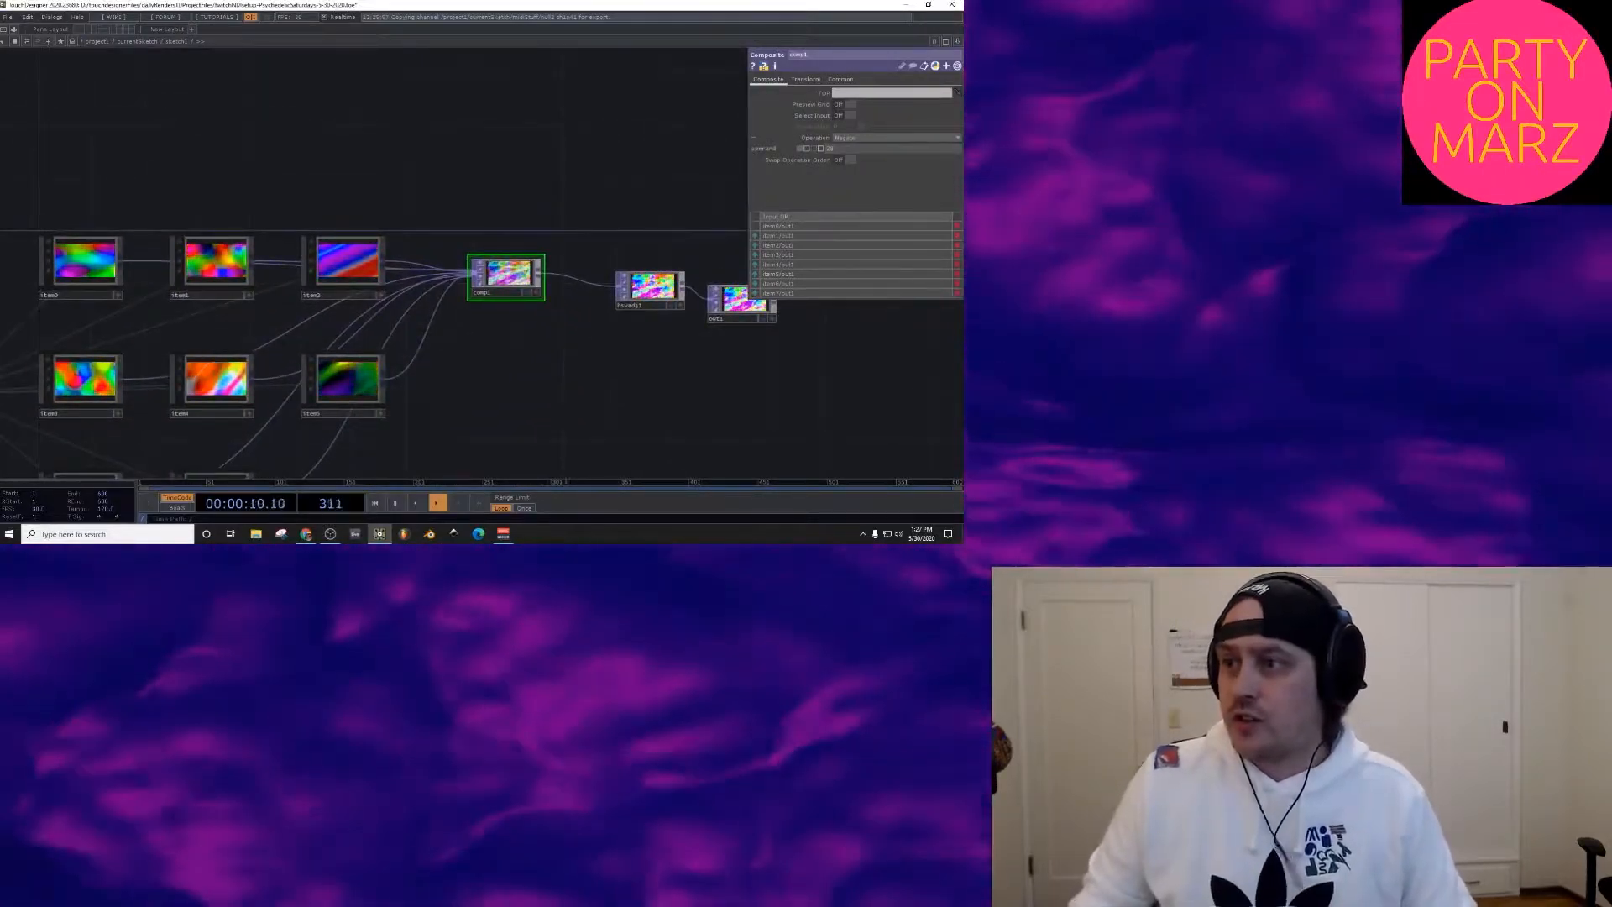
{"action": "left_click", "coordinate": [92, 29]}
{"action": "scroll", "coordinate": [703, 260], "scroll_direction": "down", "scroll_amount": 12}
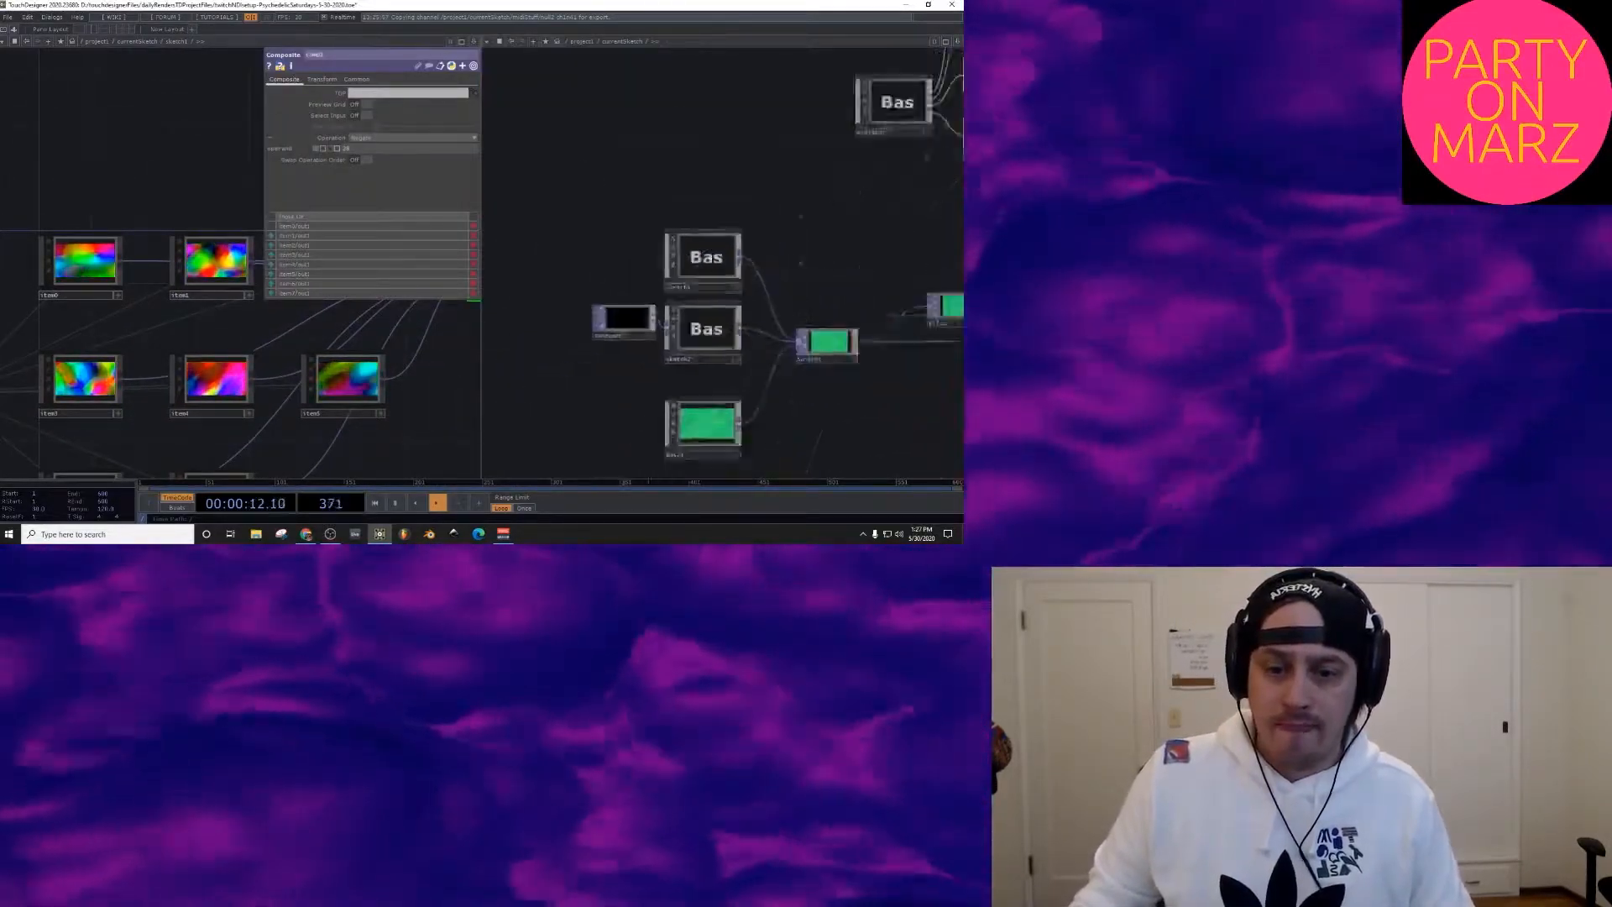
{"action": "scroll", "coordinate": [756, 271], "scroll_direction": "up", "scroll_amount": 10}
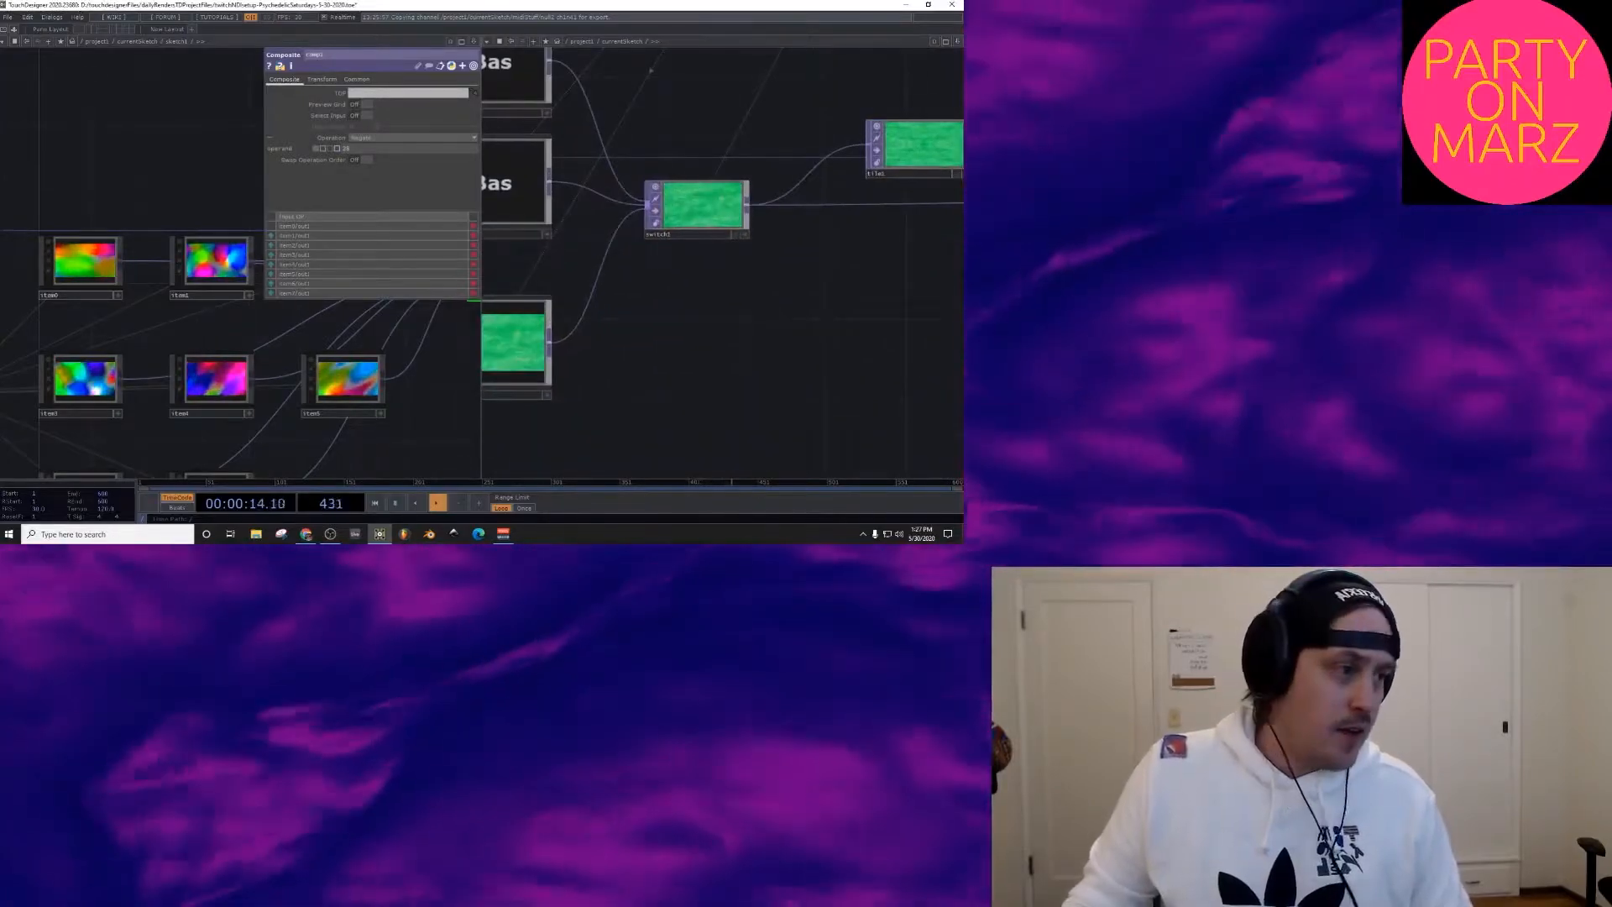
{"action": "mouse_move", "coordinate": [714, 302]}
{"action": "left_mouse_down"}
{"action": "mouse_move", "coordinate": [818, 281]}
{"action": "mouse_move", "coordinate": [777, 354]}
{"action": "left_mouse_up"}
{"action": "scroll", "coordinate": [772, 369], "scroll_direction": "down", "scroll_amount": 5}
{"action": "key", "text": "ctrl+s"}
{"action": "scroll", "coordinate": [810, 185], "scroll_direction": "up", "scroll_amount": 13}
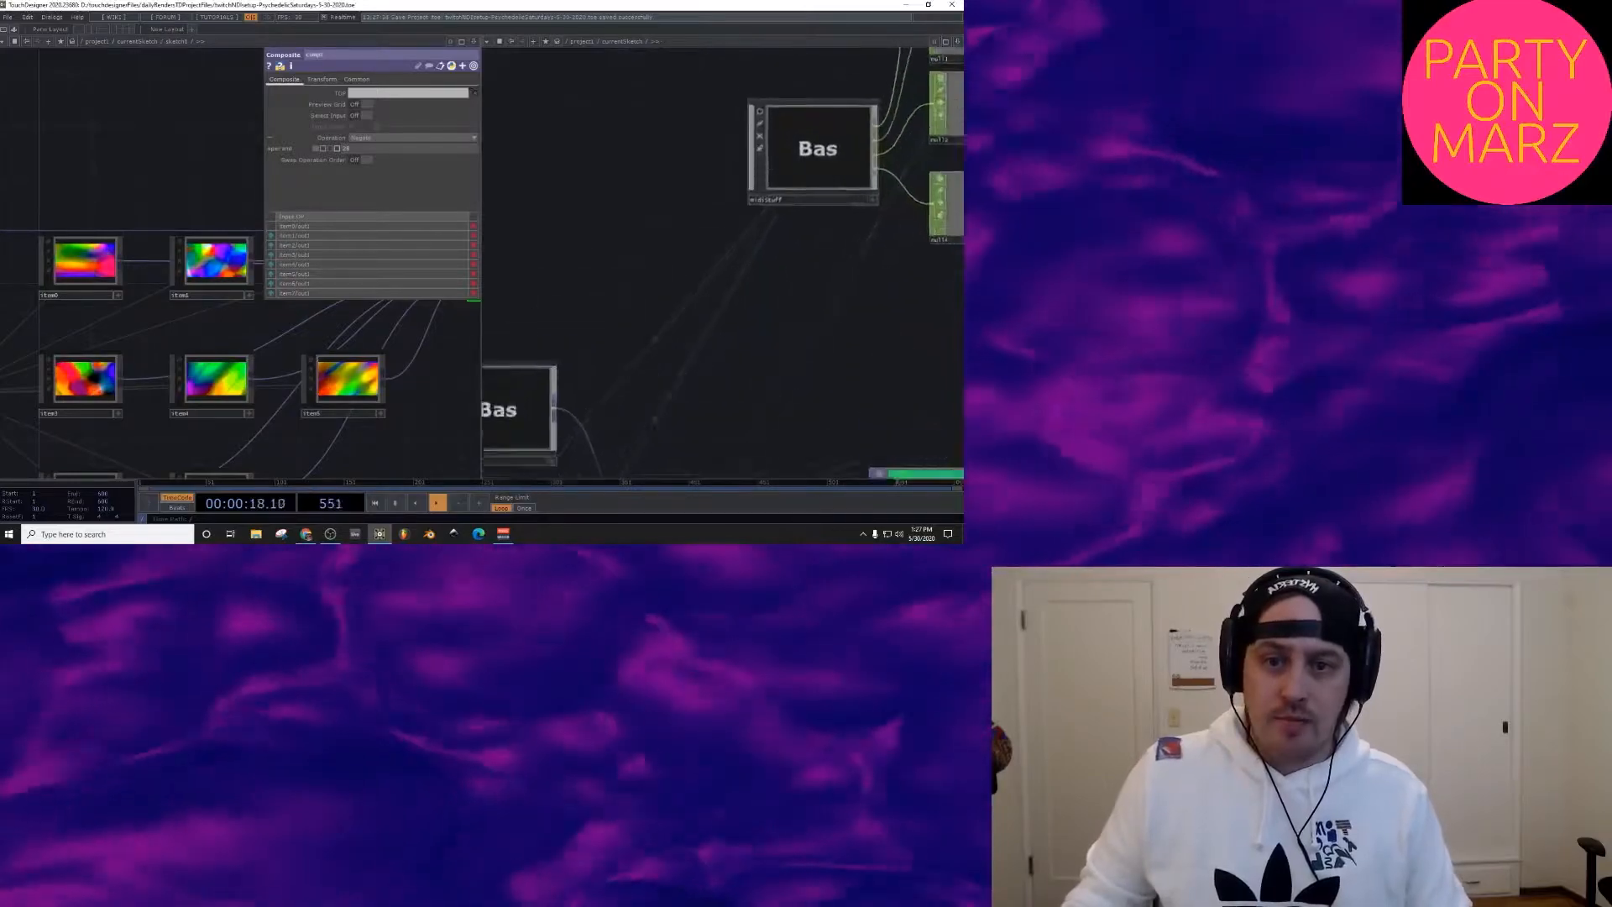
{"action": "left_click_drag", "start_coordinate": [581, 419], "coordinate": [600, 362]}
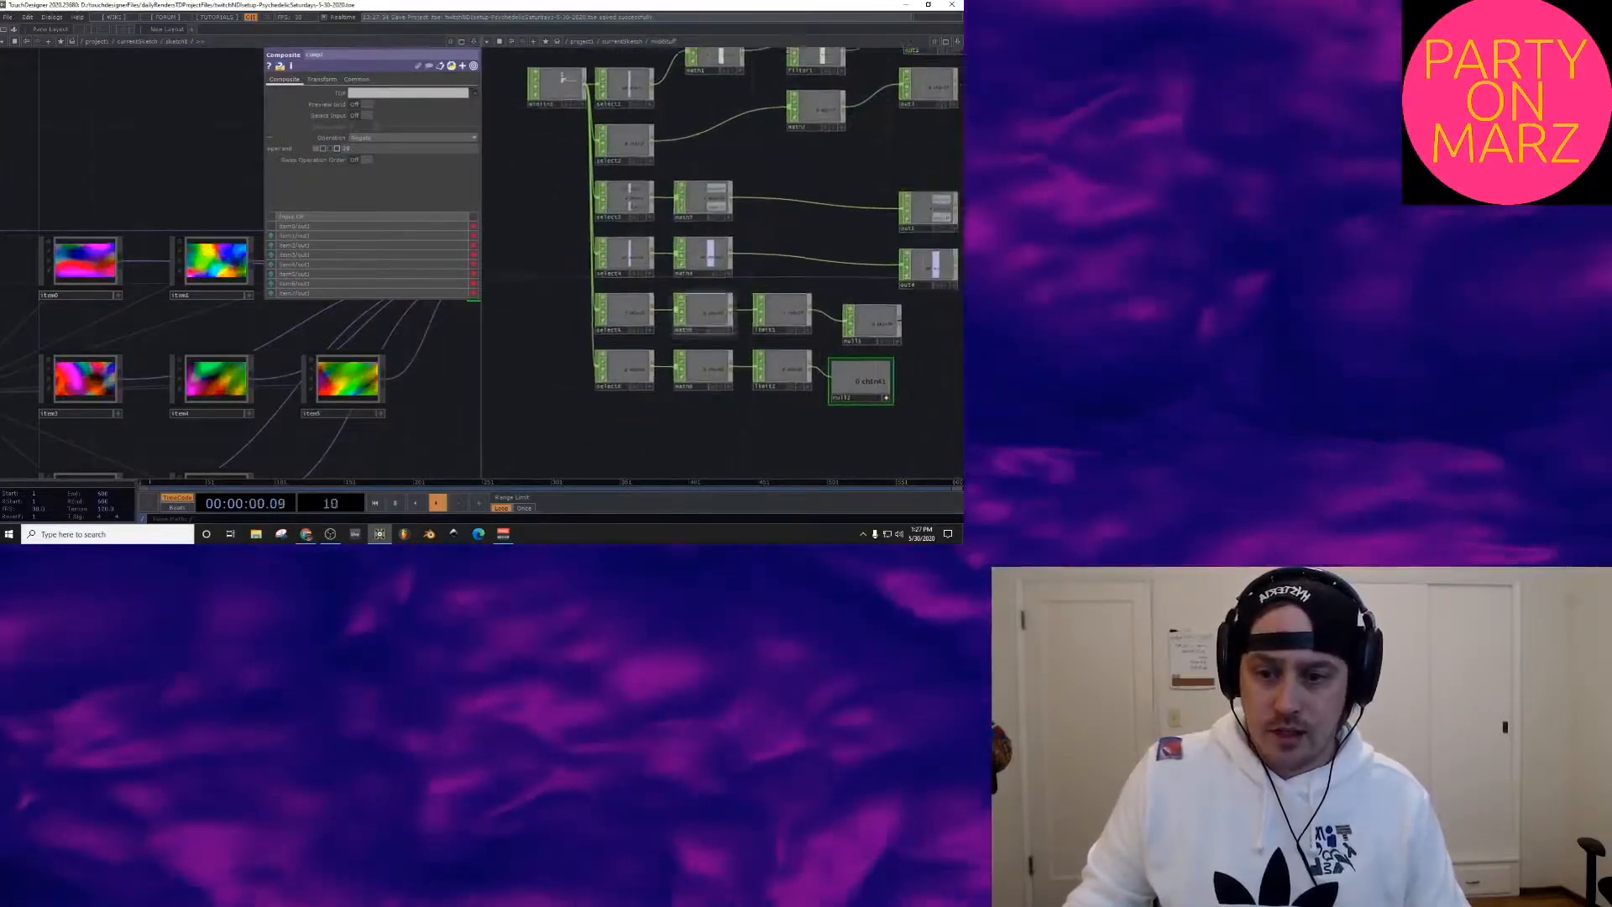
Step: Duplicate the ch1n41 chain of Select, Math, Limit and Null CHOPs below the original in the MIDI network
{"action": "scroll", "coordinate": [600, 362], "scroll_direction": "up", "scroll_amount": 5}
{"action": "left_click", "coordinate": [643, 277]}
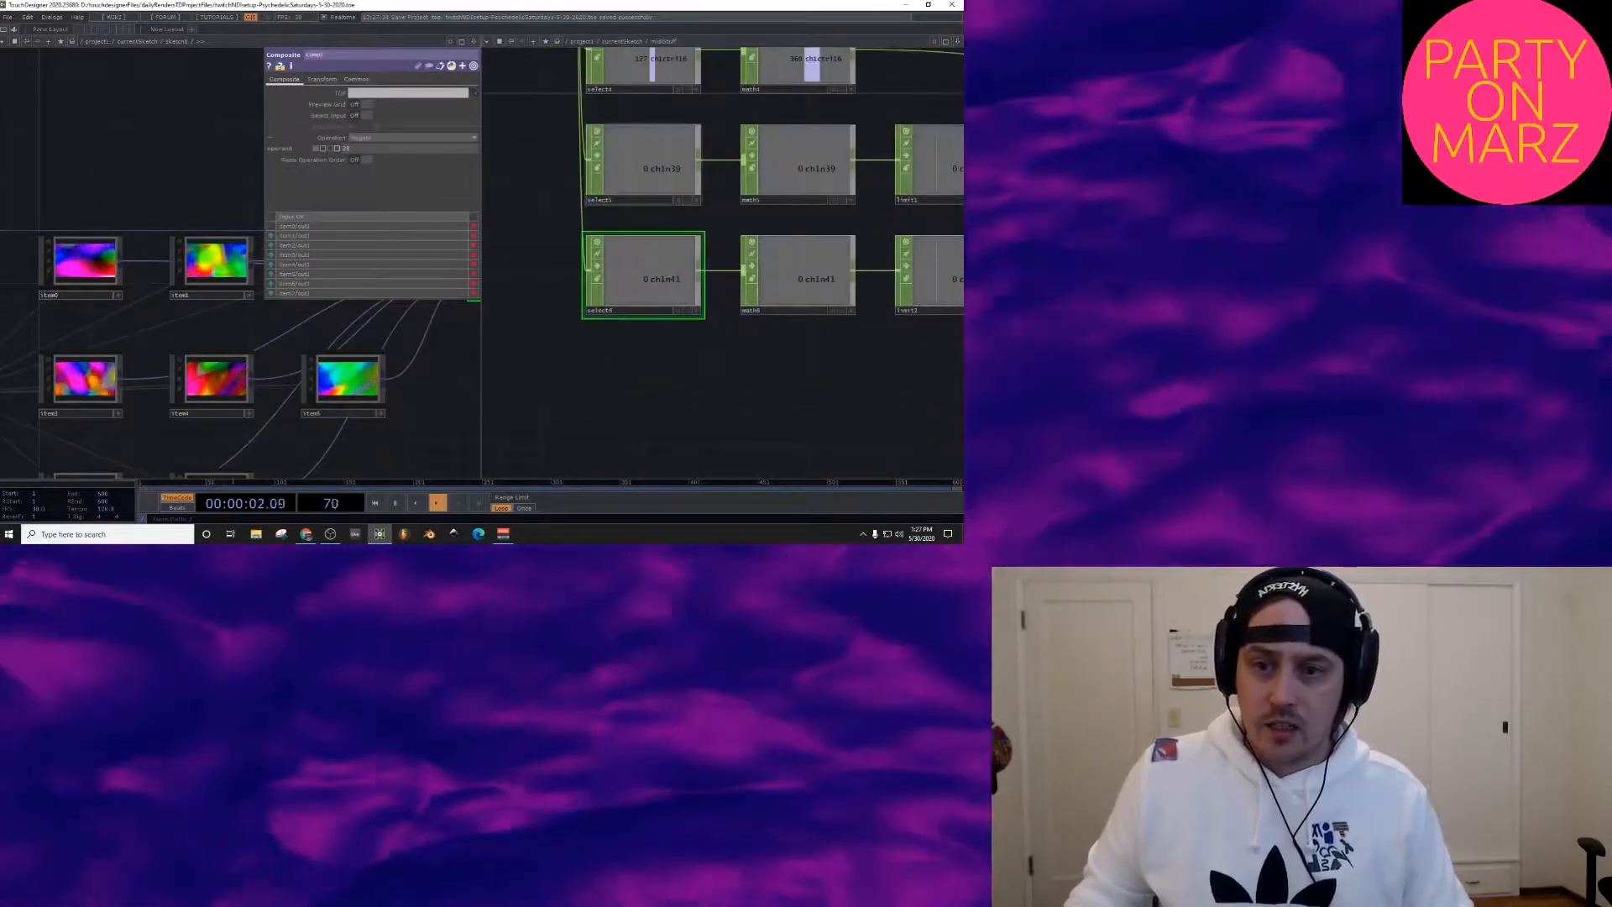
{"action": "scroll", "coordinate": [666, 312], "scroll_direction": "down", "scroll_amount": 5}
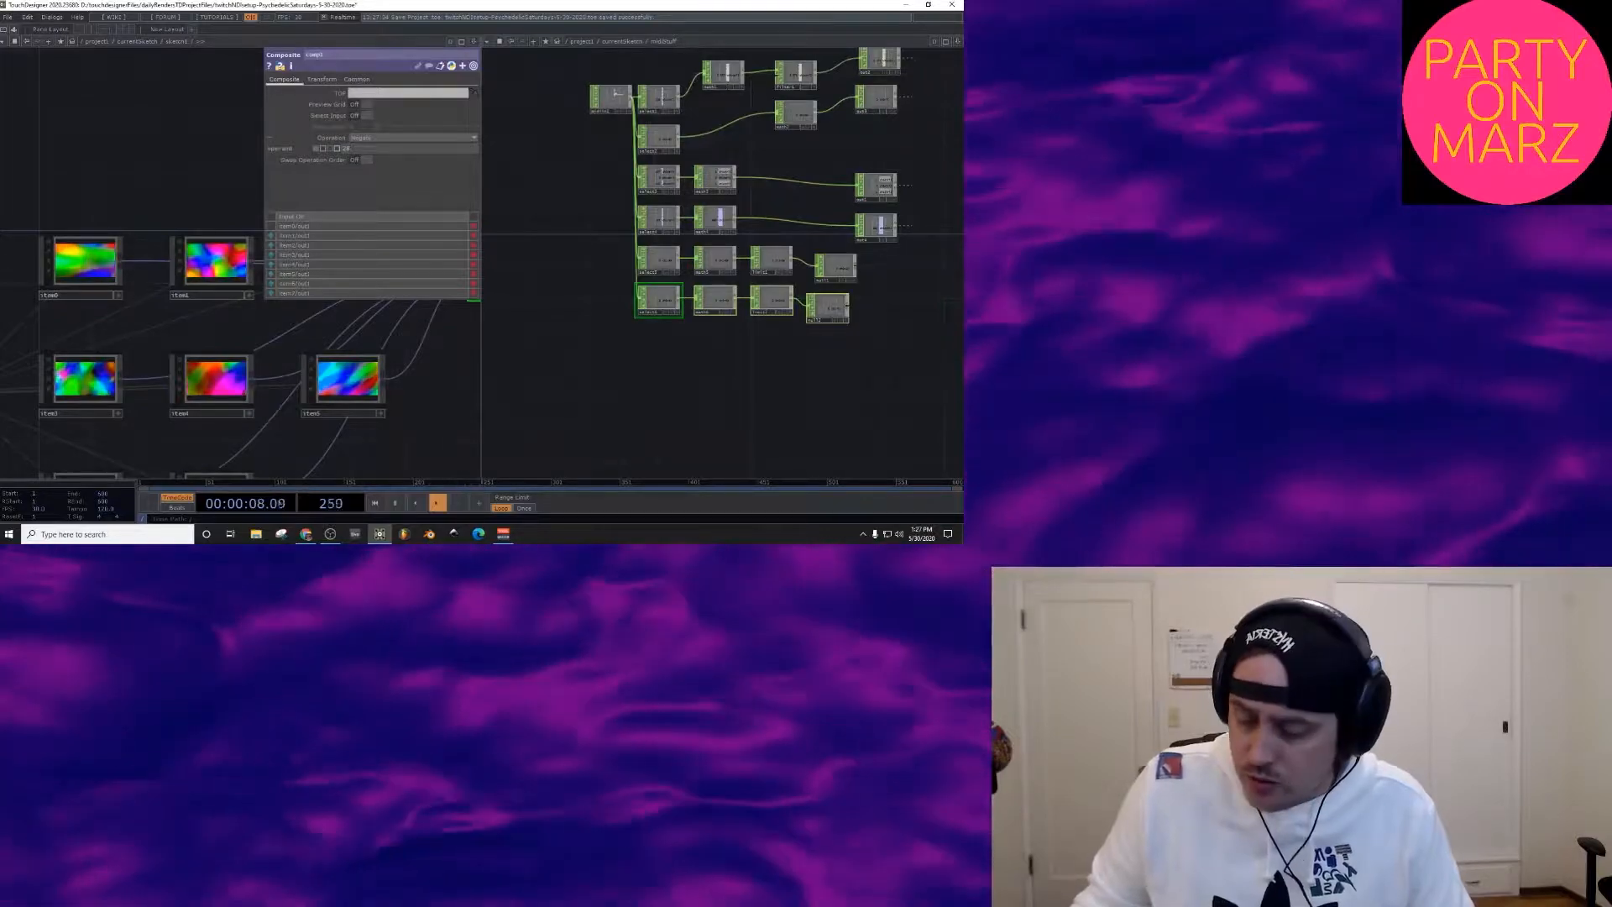
{"action": "key", "text": "ctrl+v"}
{"action": "scroll", "coordinate": [665, 344], "scroll_direction": "up", "scroll_amount": 5}
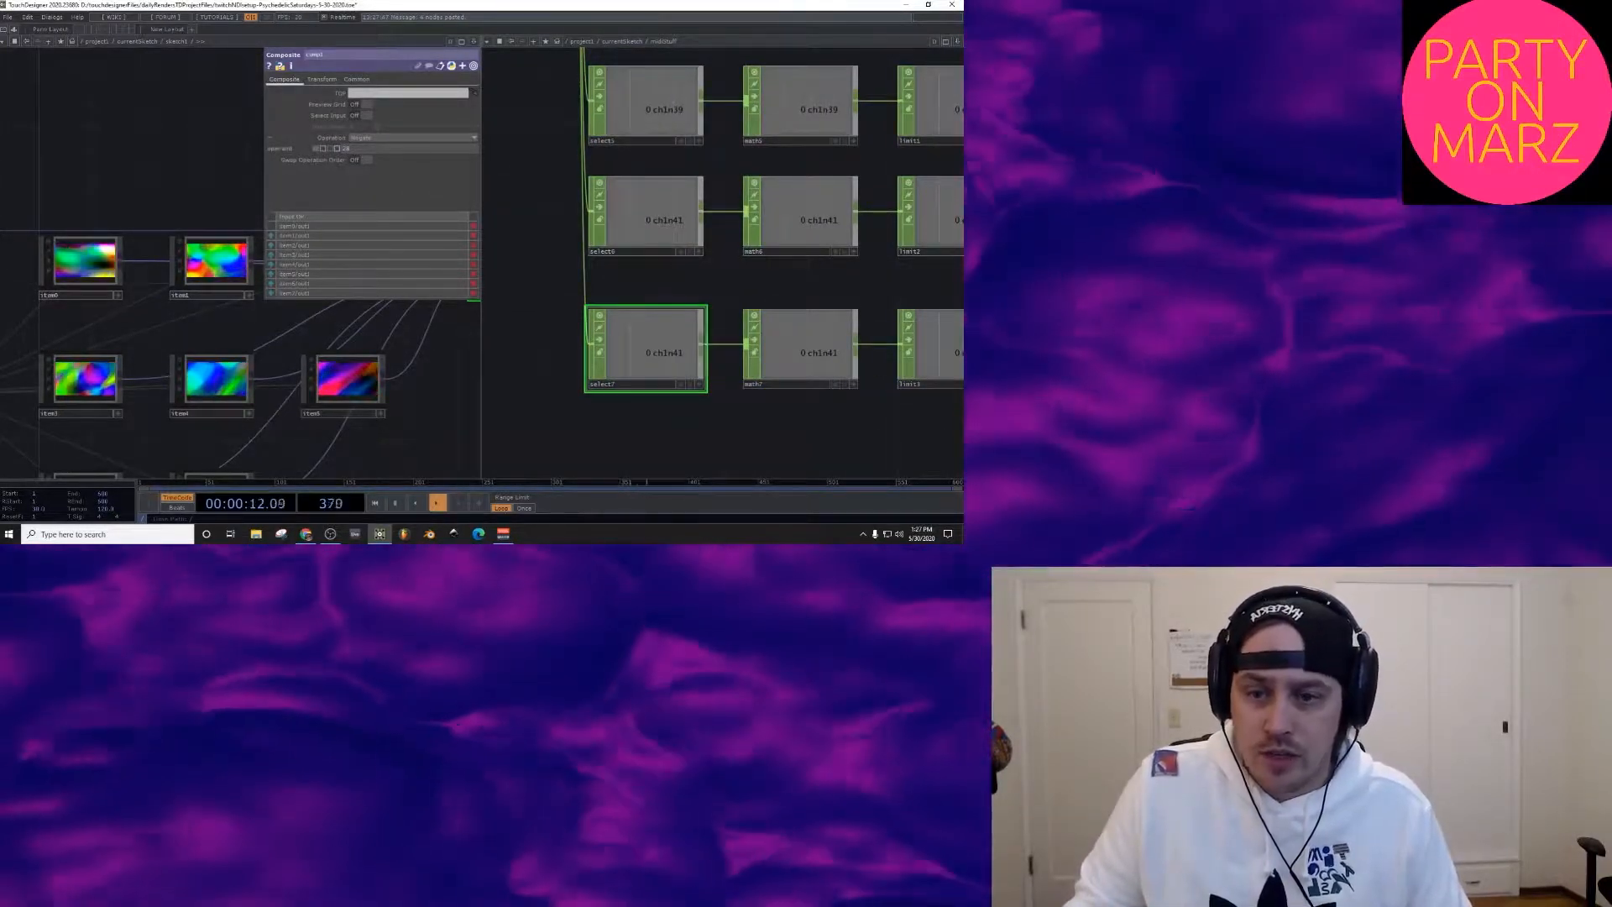
{"action": "scroll", "coordinate": [670, 327], "scroll_direction": "down", "scroll_amount": 3}
Step: Set the newest Select CHOP's channel name to ch1n43
{"action": "key", "text": "p"}
{"action": "left_click", "coordinate": [853, 104]}
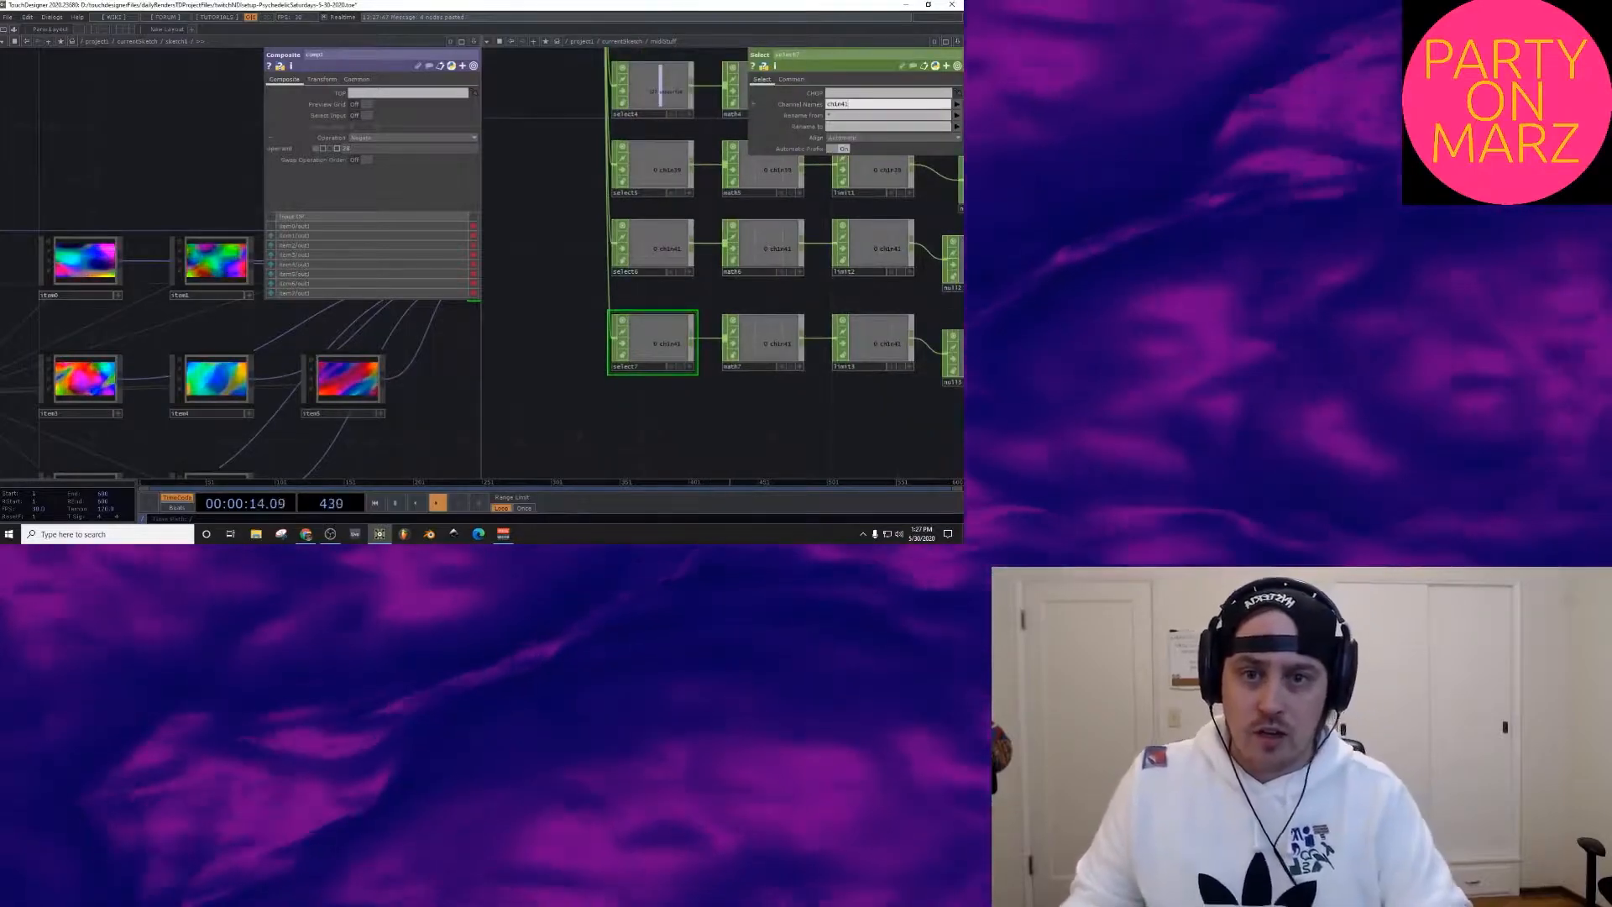
{"action": "key", "text": "BackSpace"}
{"action": "type", "text": "3"}
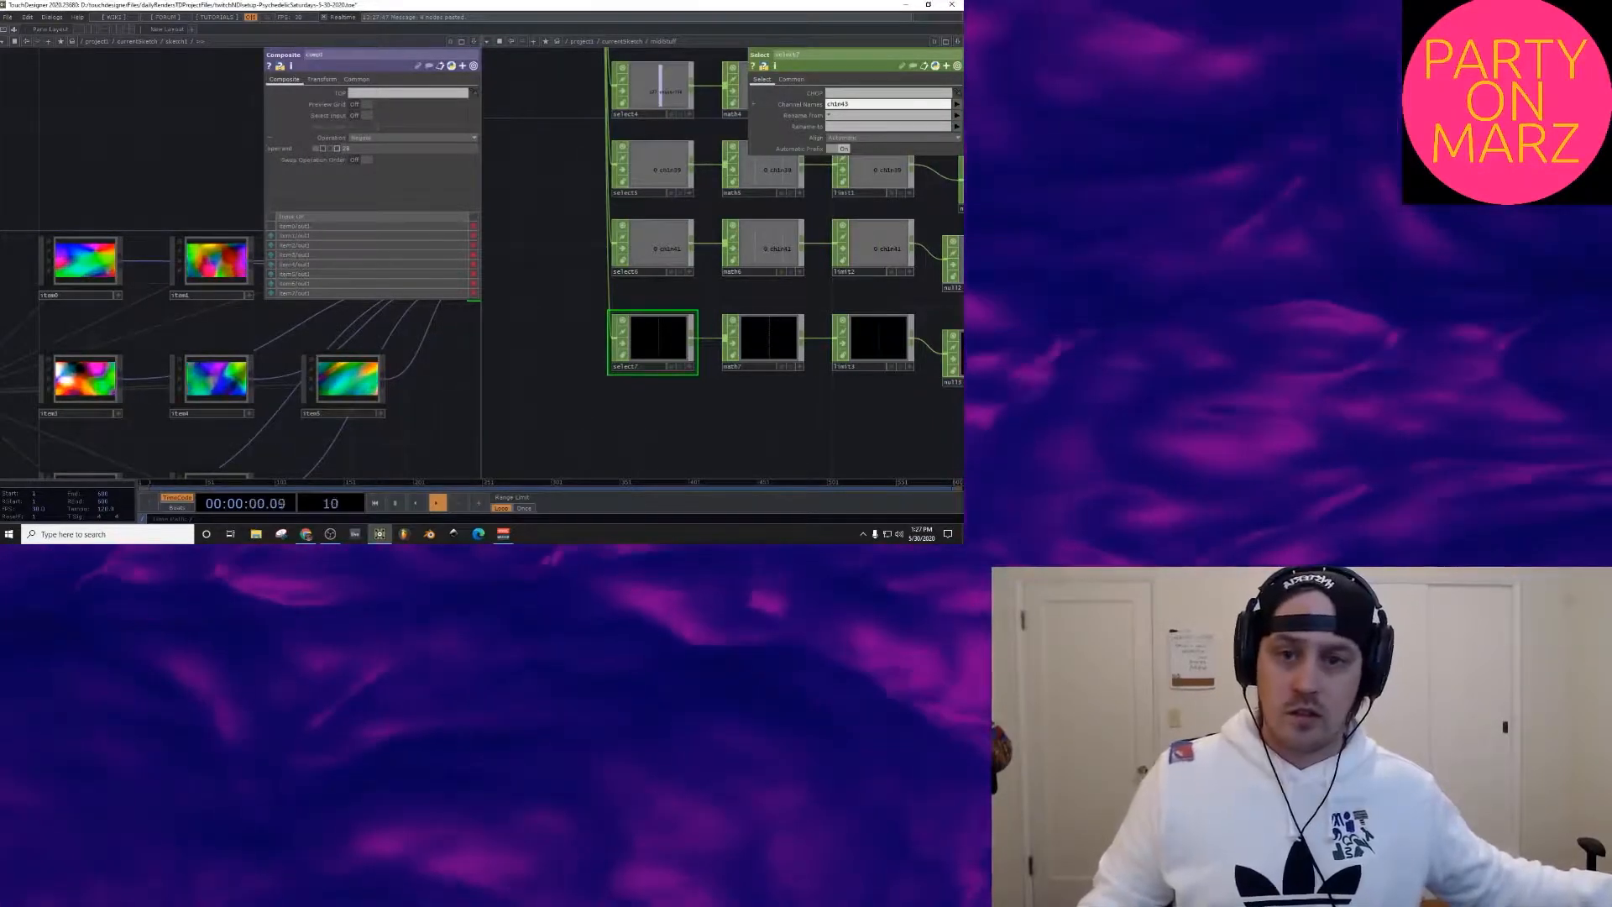
Step: Examine the MIDI In CHOP's channel list for the ch1n43 note
{"action": "scroll", "coordinate": [747, 252], "scroll_direction": "down", "scroll_amount": 3}
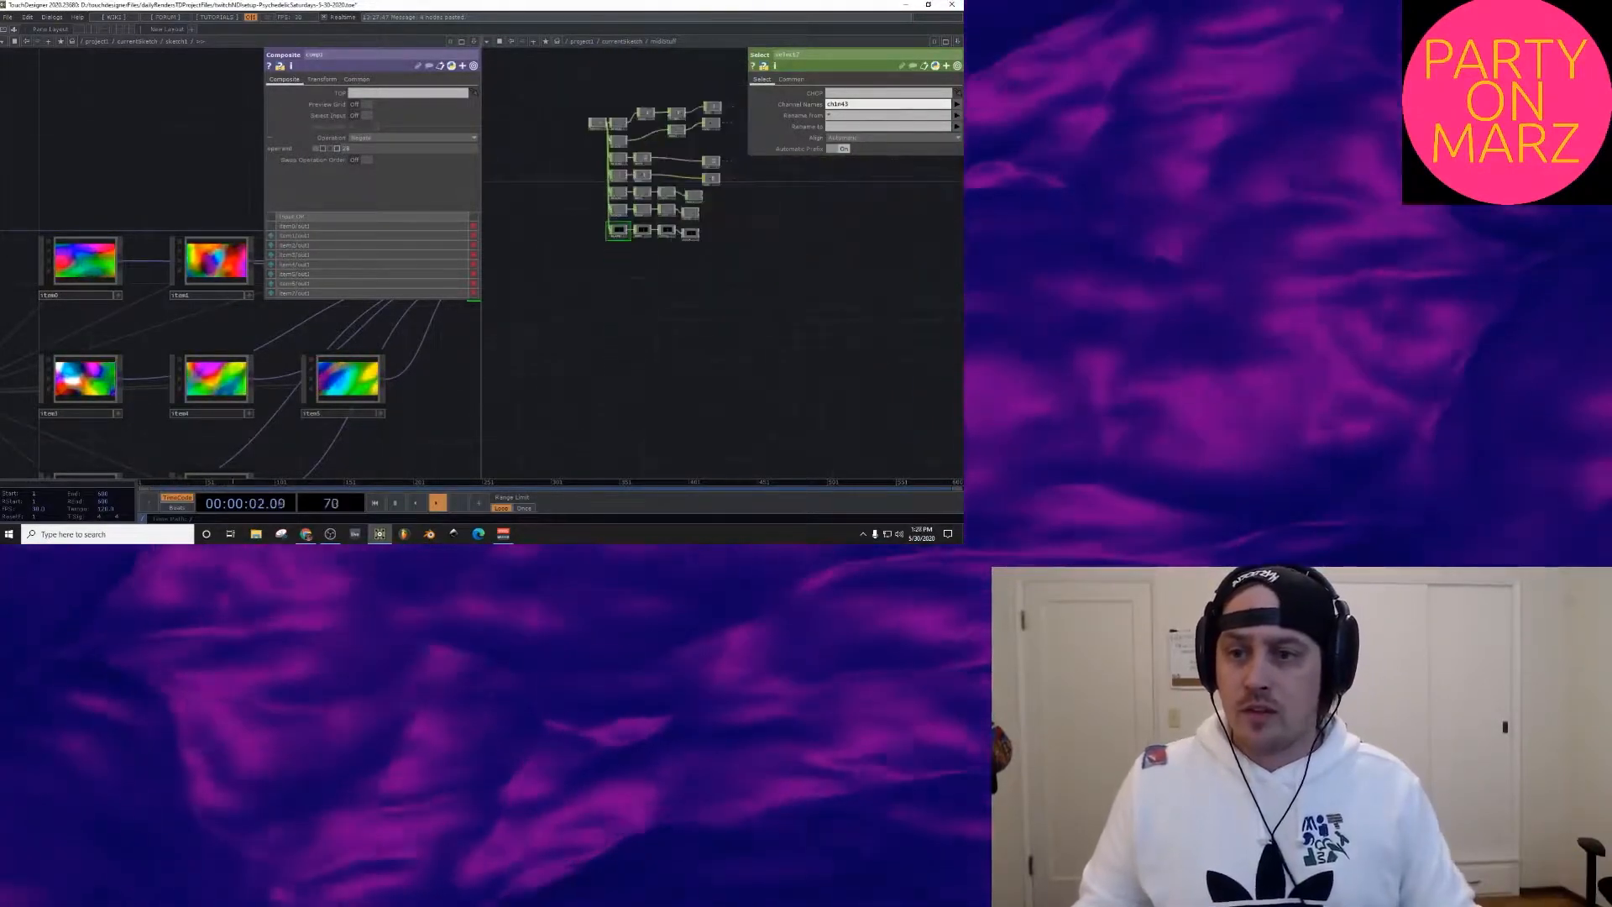
{"action": "scroll", "coordinate": [655, 344], "scroll_direction": "up", "scroll_amount": 8}
{"action": "scroll", "coordinate": [625, 394], "scroll_direction": "up", "scroll_amount": 1}
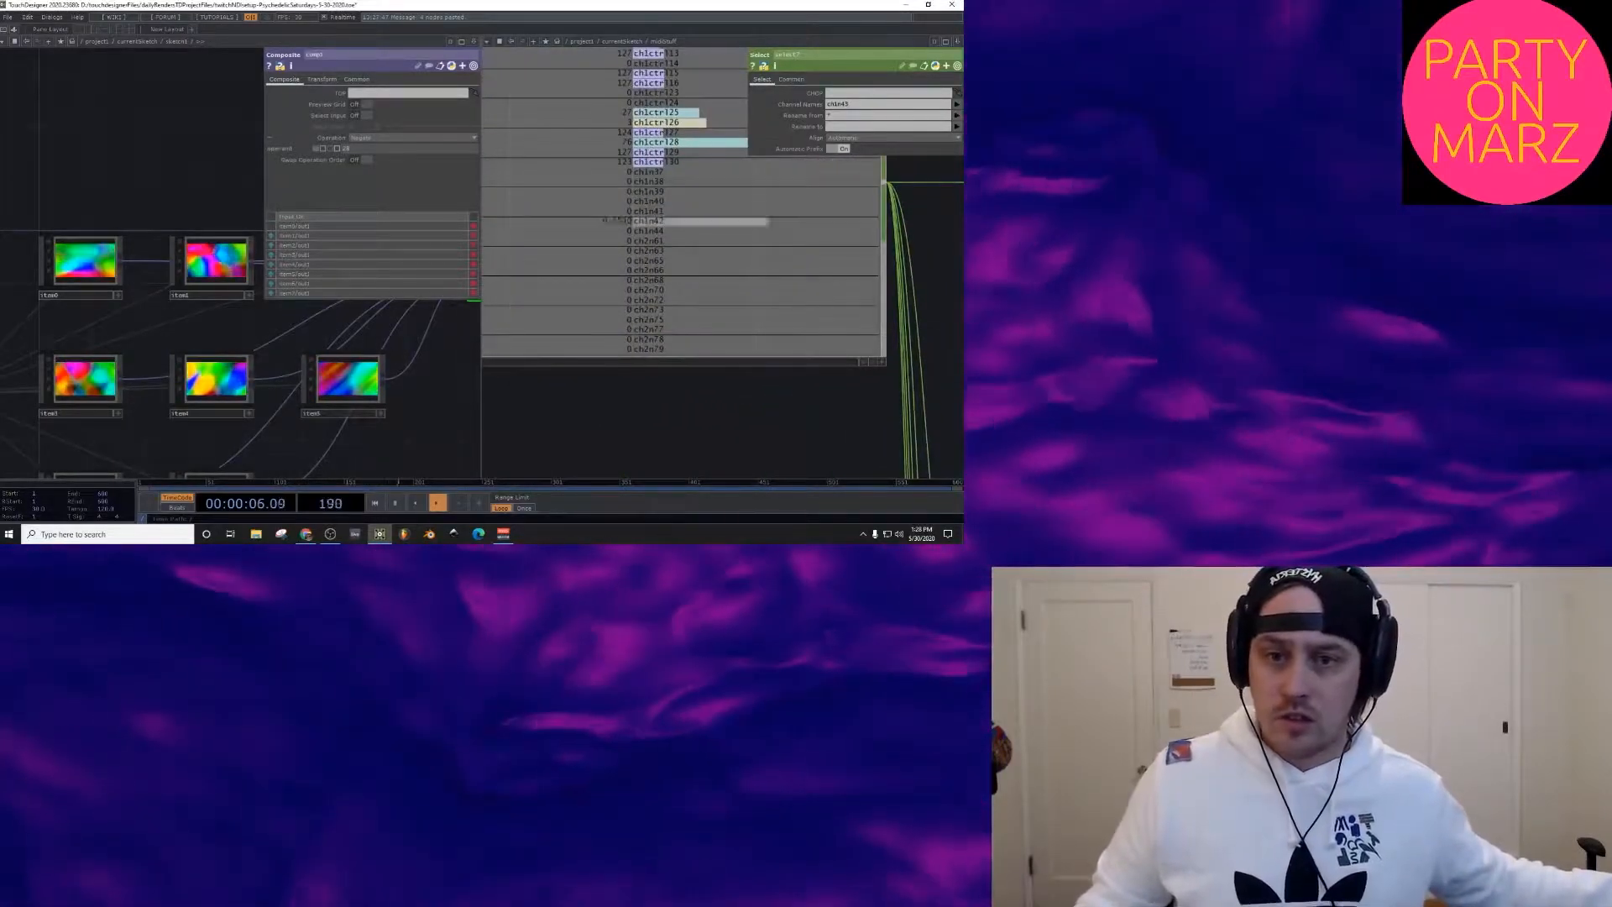
Step: Set the newest Select CHOP's channel name to ch1n42
{"action": "left_click", "coordinate": [851, 104]}
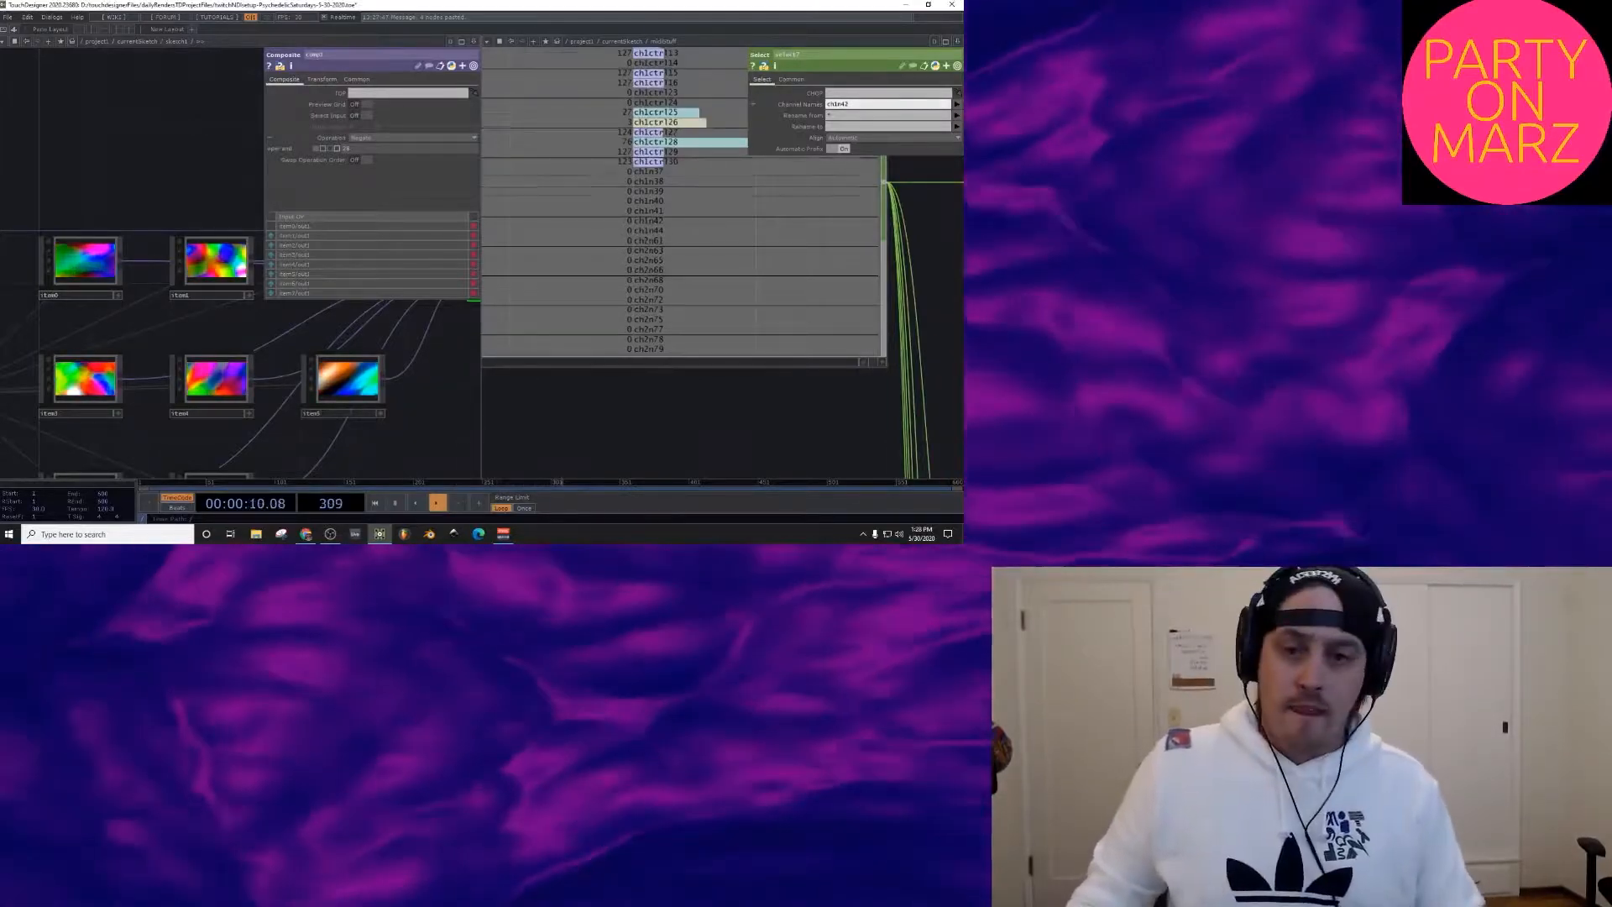
{"action": "scroll", "coordinate": [848, 201], "scroll_direction": "down", "scroll_amount": 6}
{"action": "scroll", "coordinate": [755, 336], "scroll_direction": "up", "scroll_amount": 2}
Step: Move the lowest chain's Null CHOP aside and insert a Math CHOP between it and the Limit CHOP
{"action": "left_click_drag", "start_coordinate": [739, 403], "coordinate": [671, 218]}
{"action": "left_click_drag", "start_coordinate": [722, 454], "coordinate": [630, 100]}
{"action": "left_click_drag", "start_coordinate": [663, 454], "coordinate": [651, 389]}
{"action": "scroll", "coordinate": [650, 390], "scroll_direction": "down", "scroll_amount": 5}
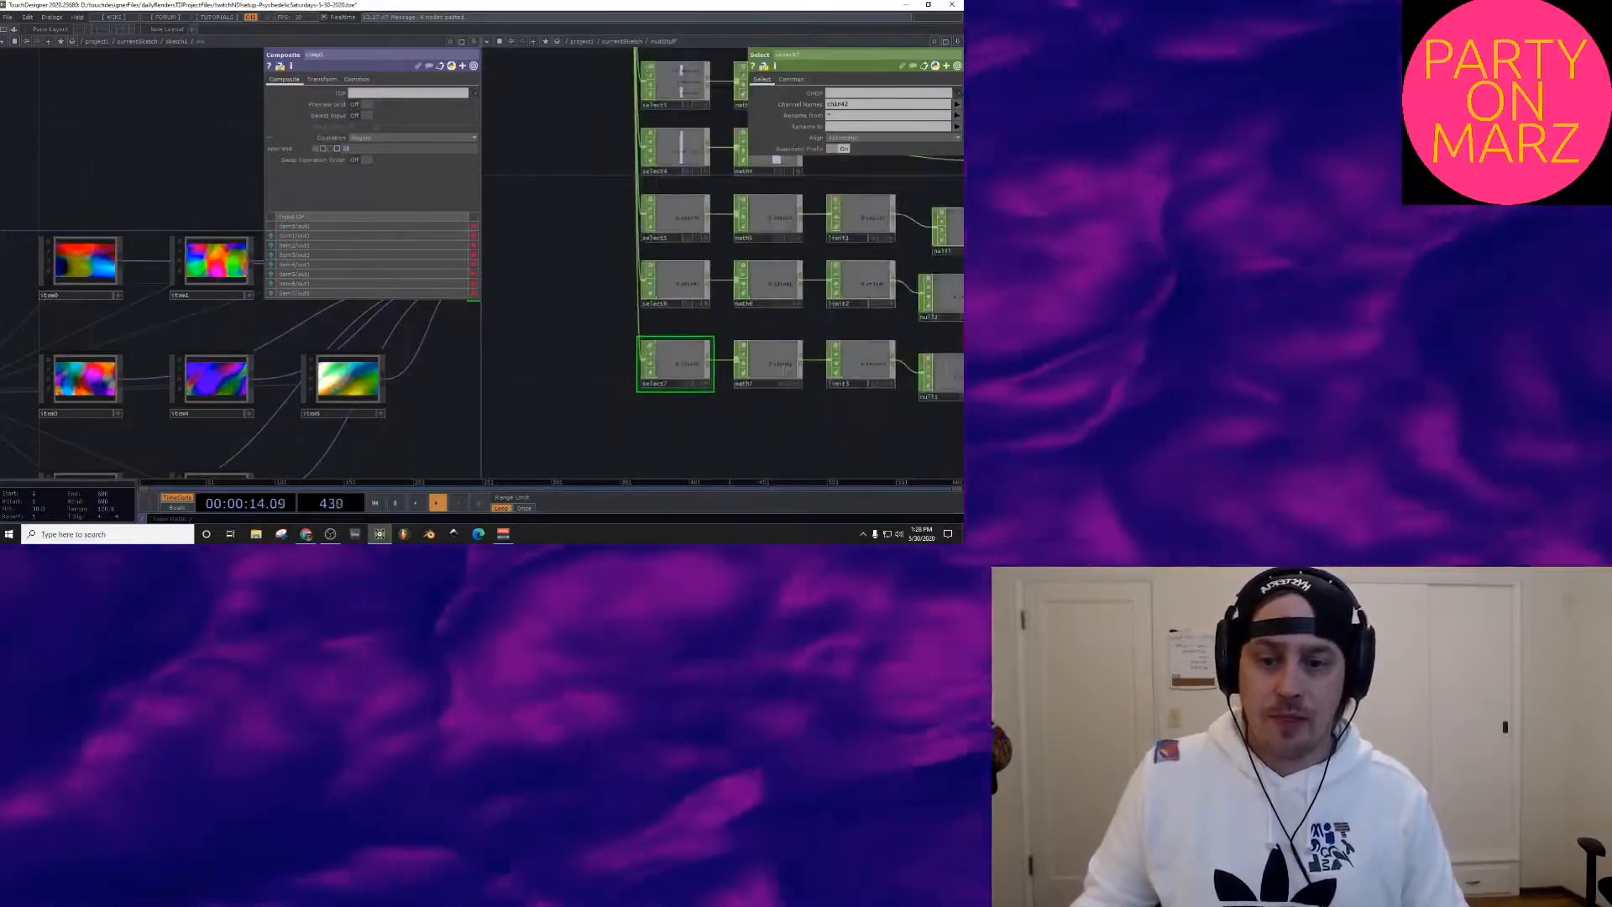
{"action": "left_click_drag", "start_coordinate": [714, 441], "coordinate": [671, 400]}
{"action": "left_click_drag", "start_coordinate": [432, 420], "coordinate": [172, 442]}
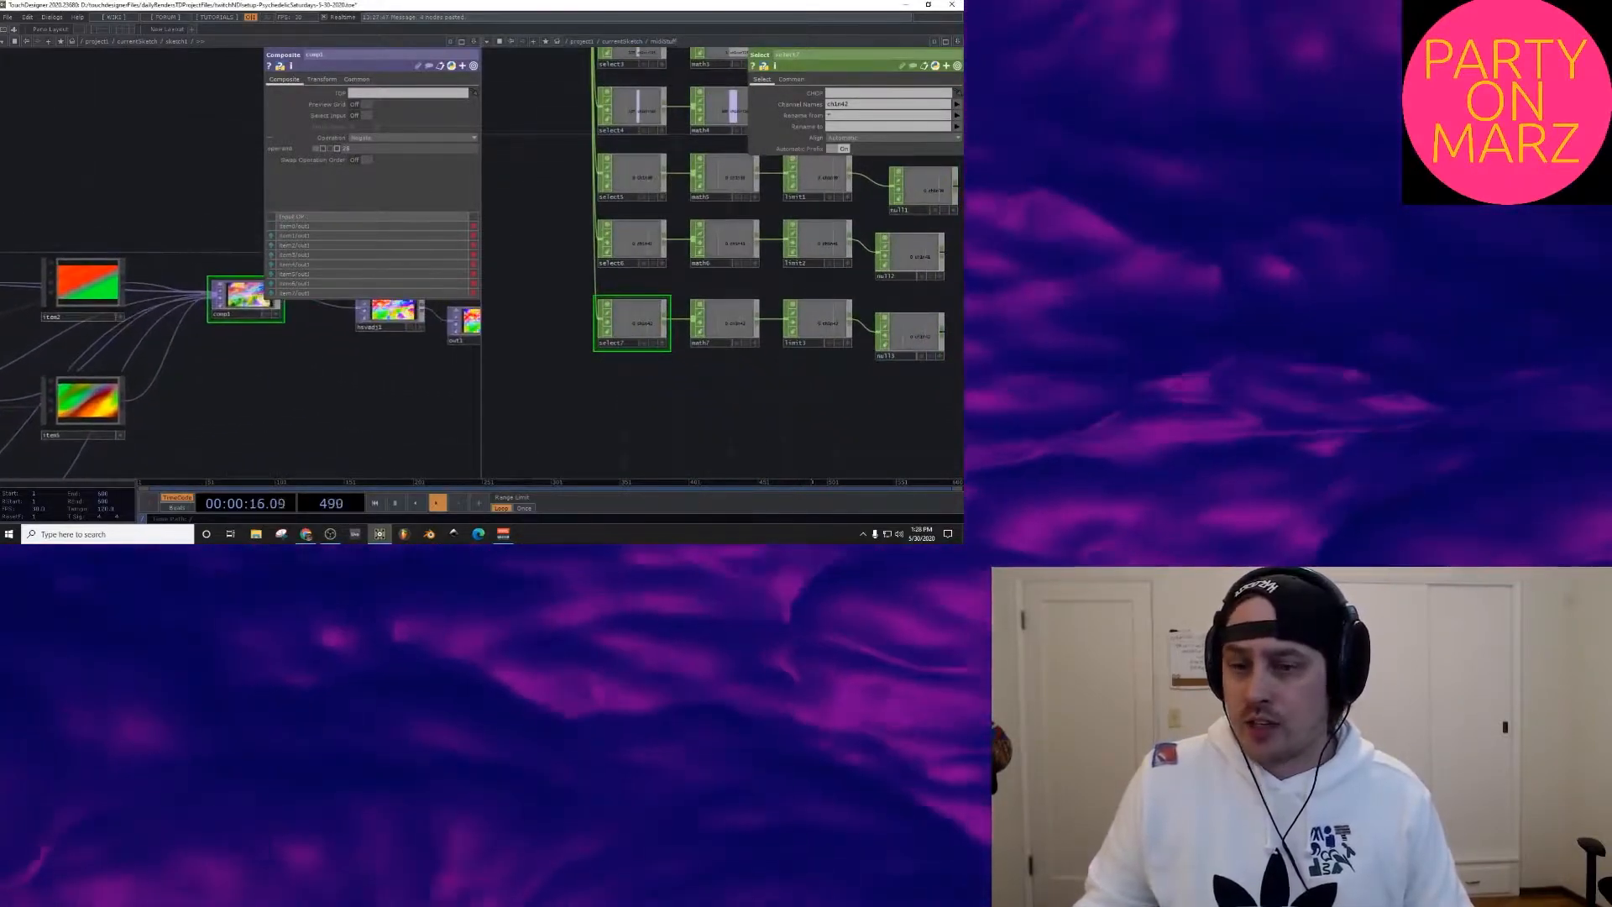
{"action": "left_click_drag", "start_coordinate": [882, 394], "coordinate": [748, 403]}
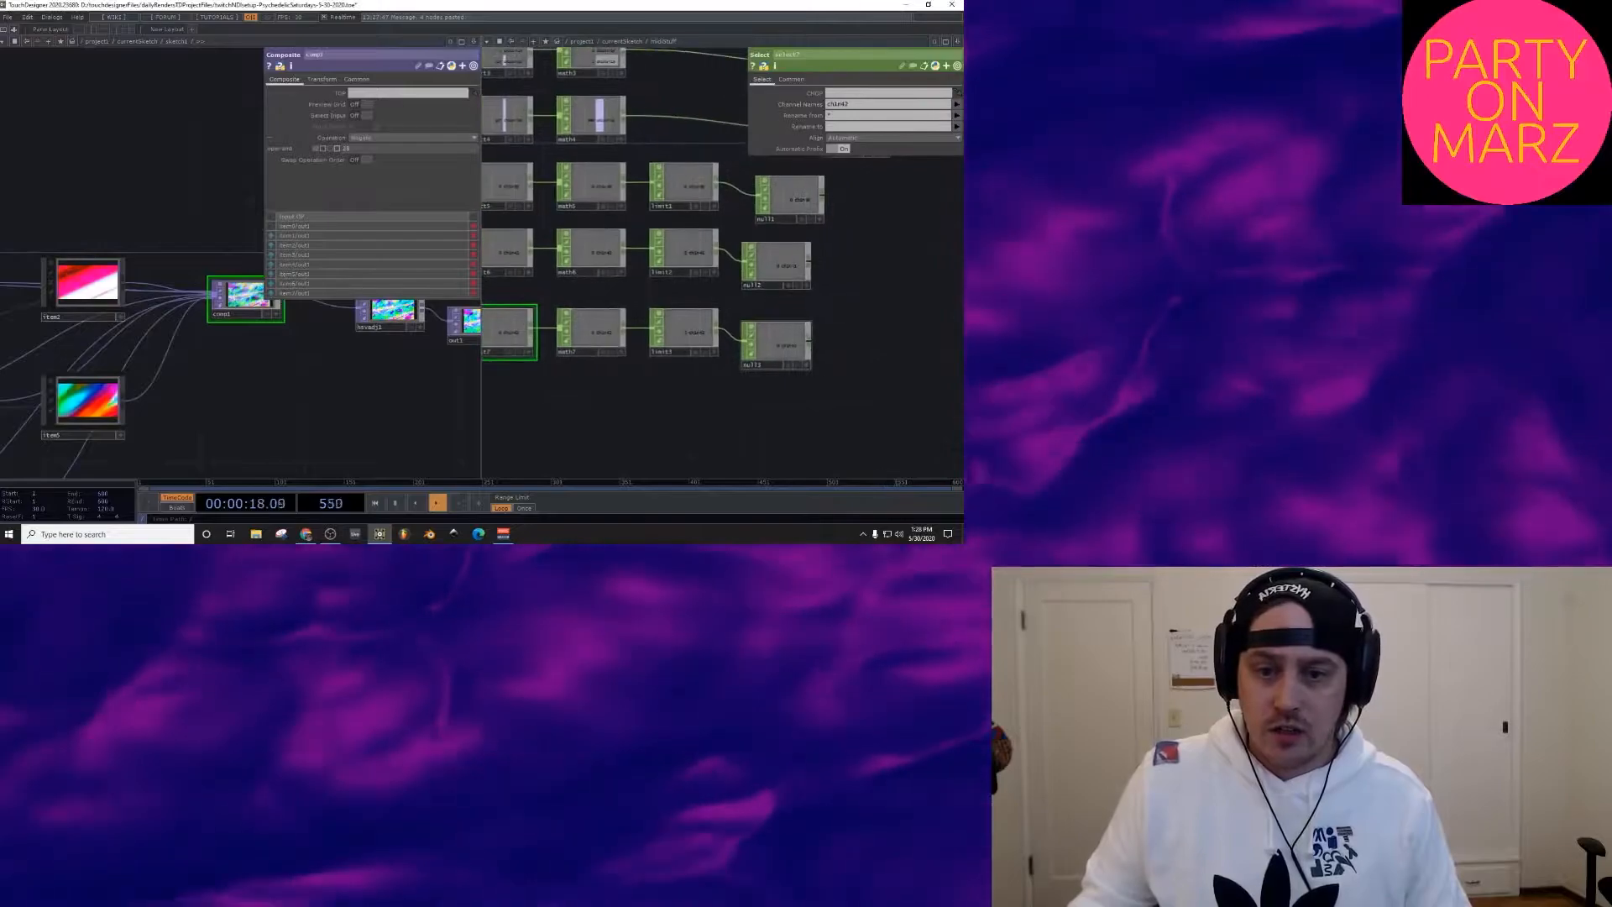
{"action": "left_click", "coordinate": [774, 345]}
{"action": "left_click_drag", "start_coordinate": [774, 345], "coordinate": [922, 332]}
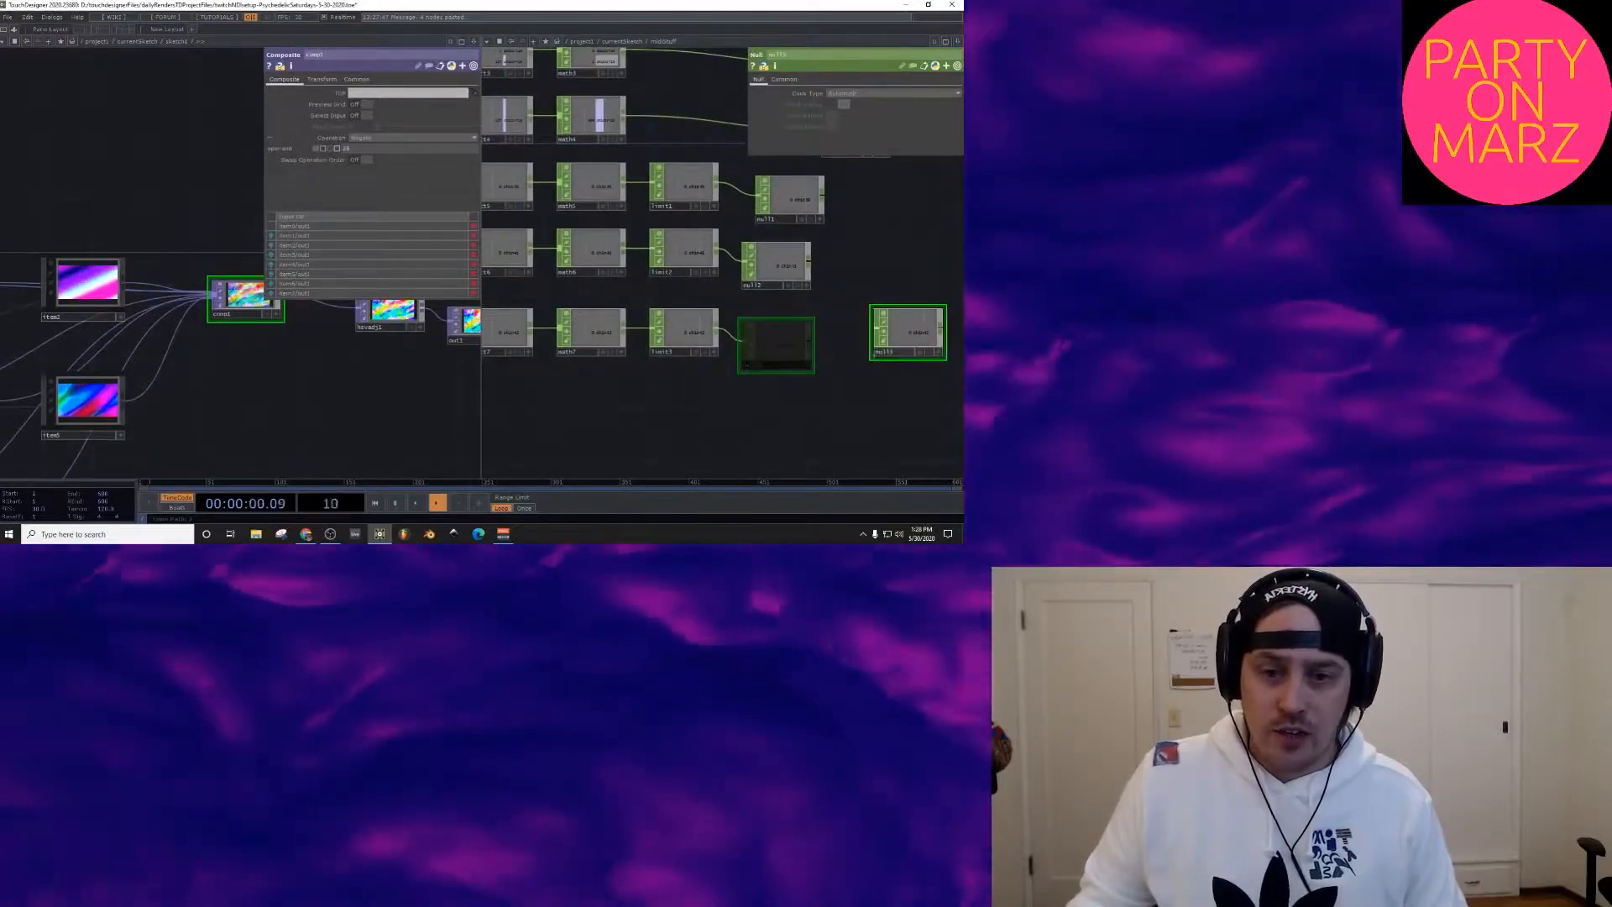
{"action": "key", "text": "Tab"}
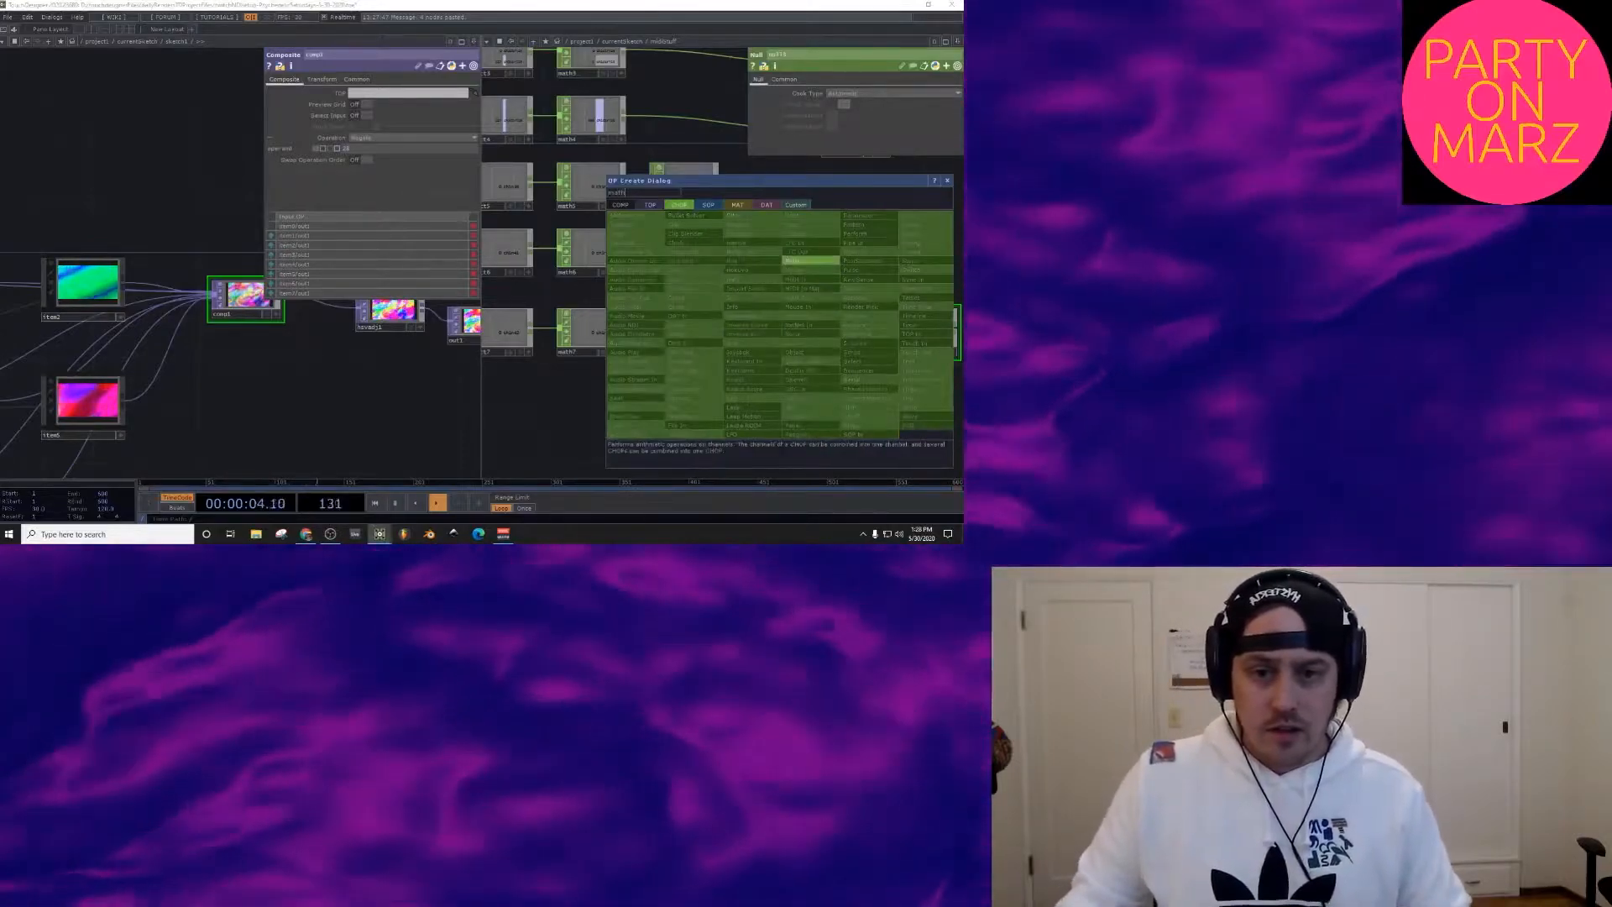
{"action": "key", "text": "Escape"}
{"action": "left_click", "coordinate": [742, 311]}
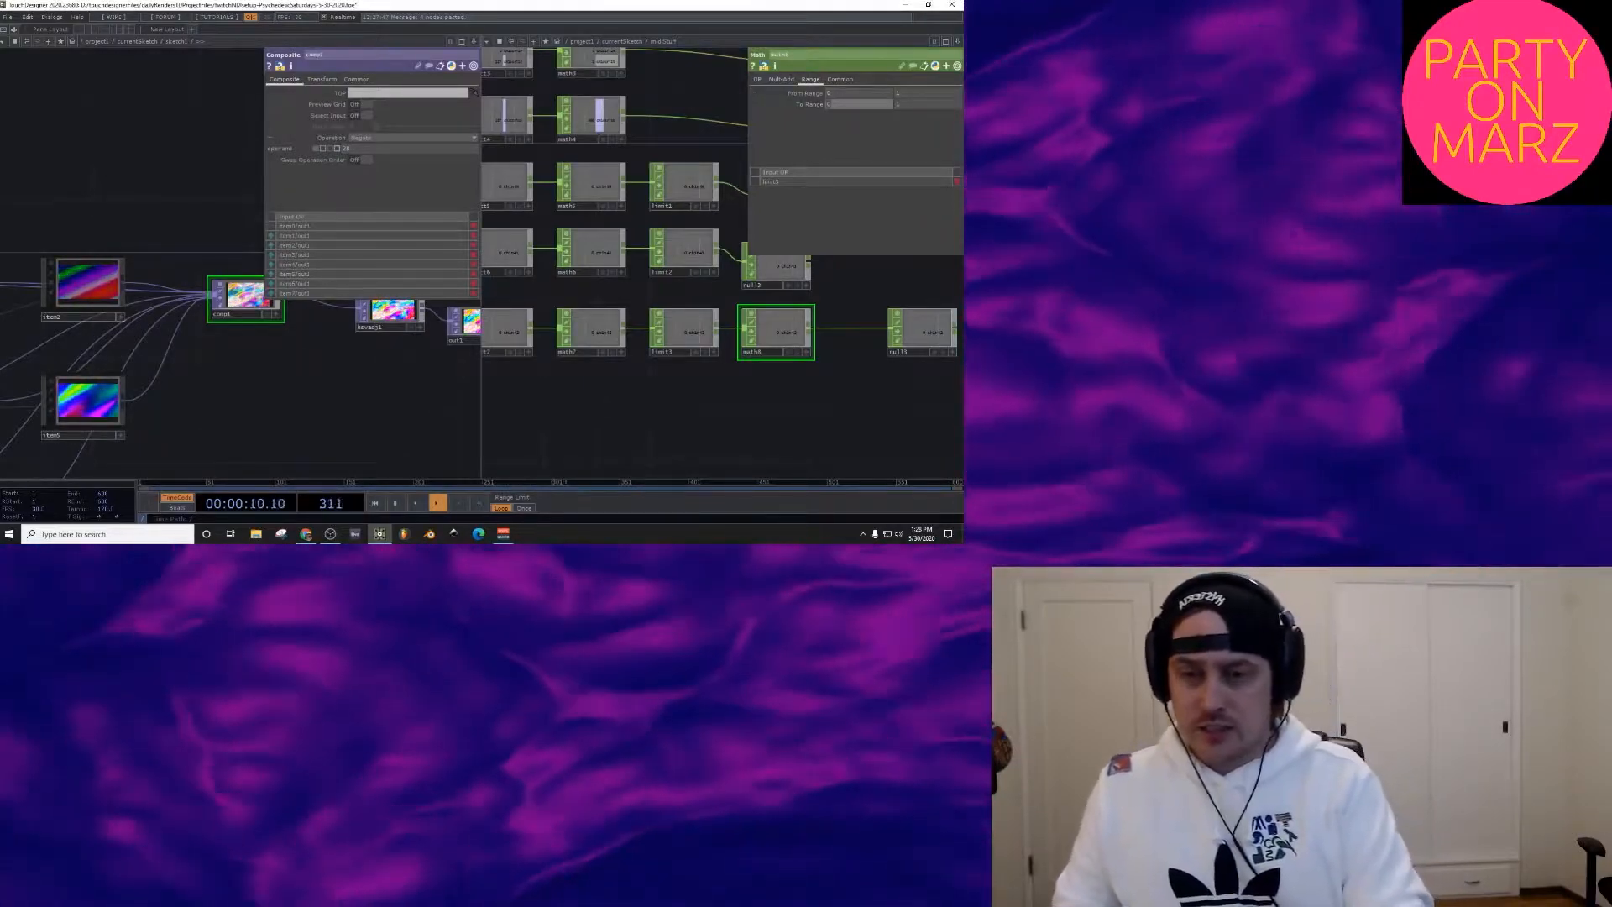
Step: Set the start of the inserted Math CHOP's To Range to 10
{"action": "type", "text": "10"}
{"action": "key", "text": "Tab"}
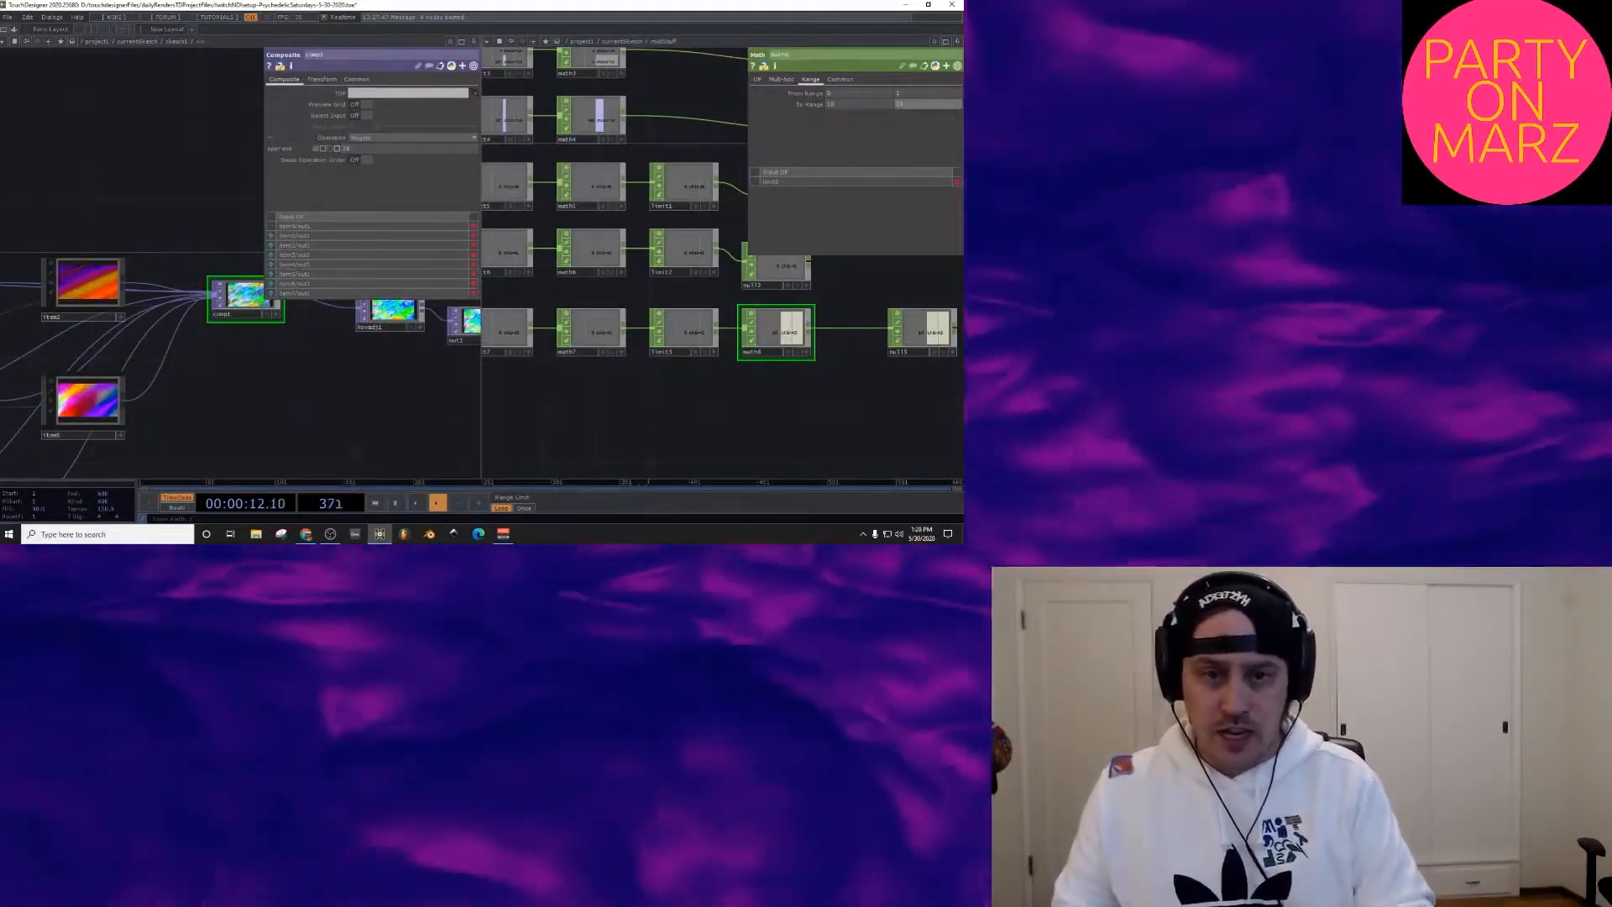
{"action": "key", "text": "Return"}
Step: Link the inserted Math CHOP's ch1n42 channel to the Composite TOP's Operation parameter
{"action": "scroll", "coordinate": [838, 366], "scroll_direction": "up", "scroll_amount": 7}
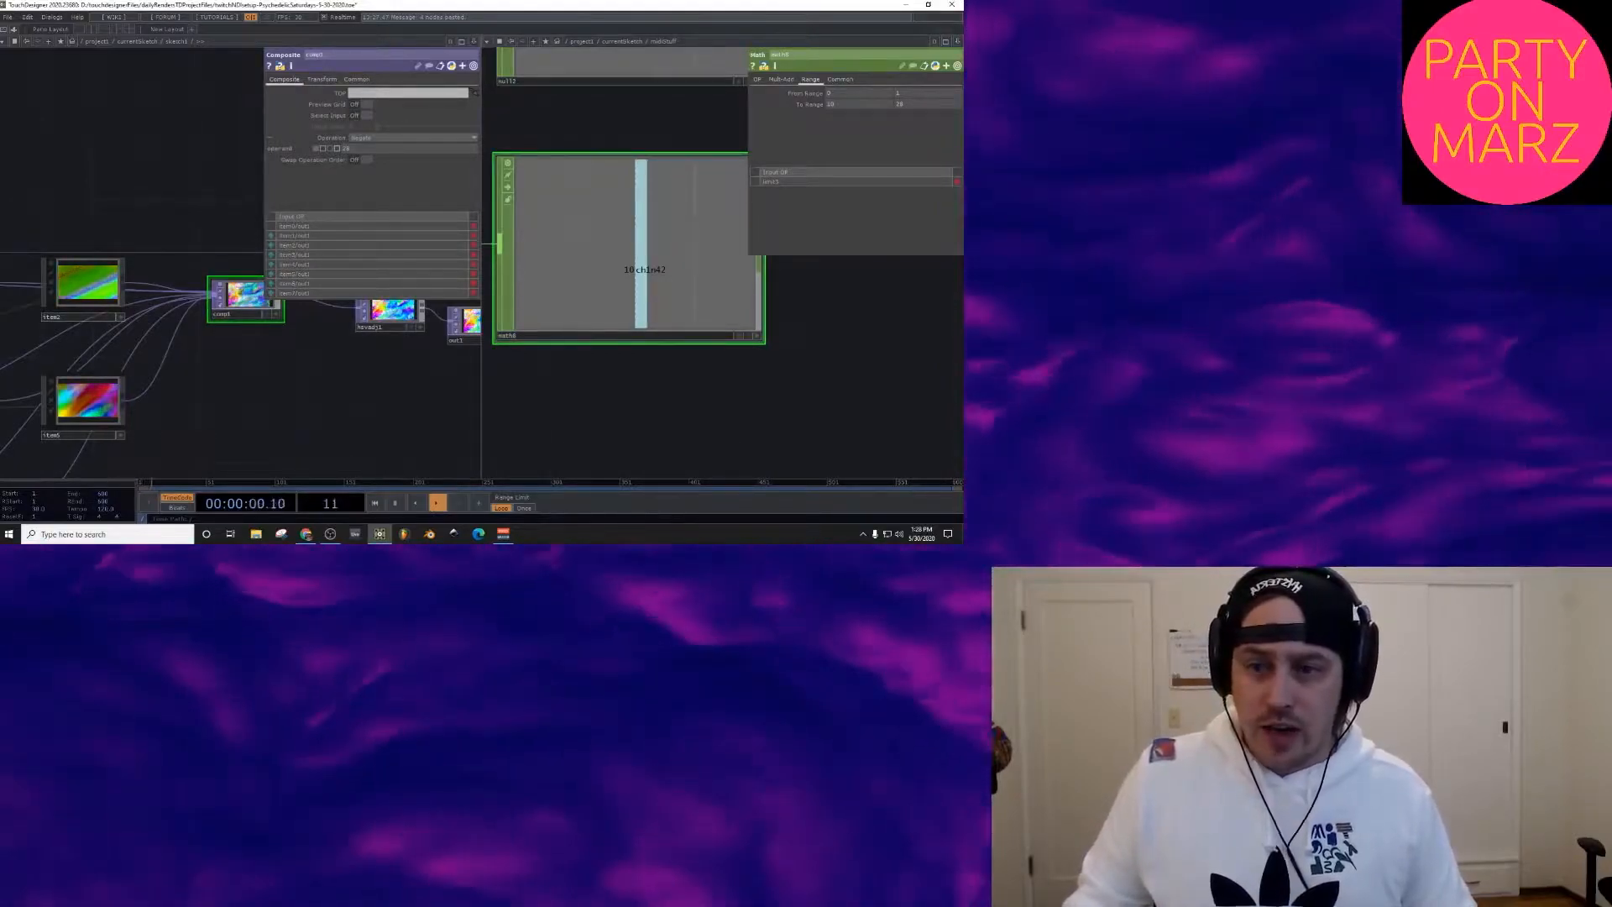
{"action": "left_click_drag", "start_coordinate": [635, 261], "coordinate": [403, 148]}
{"action": "left_click", "coordinate": [415, 166]}
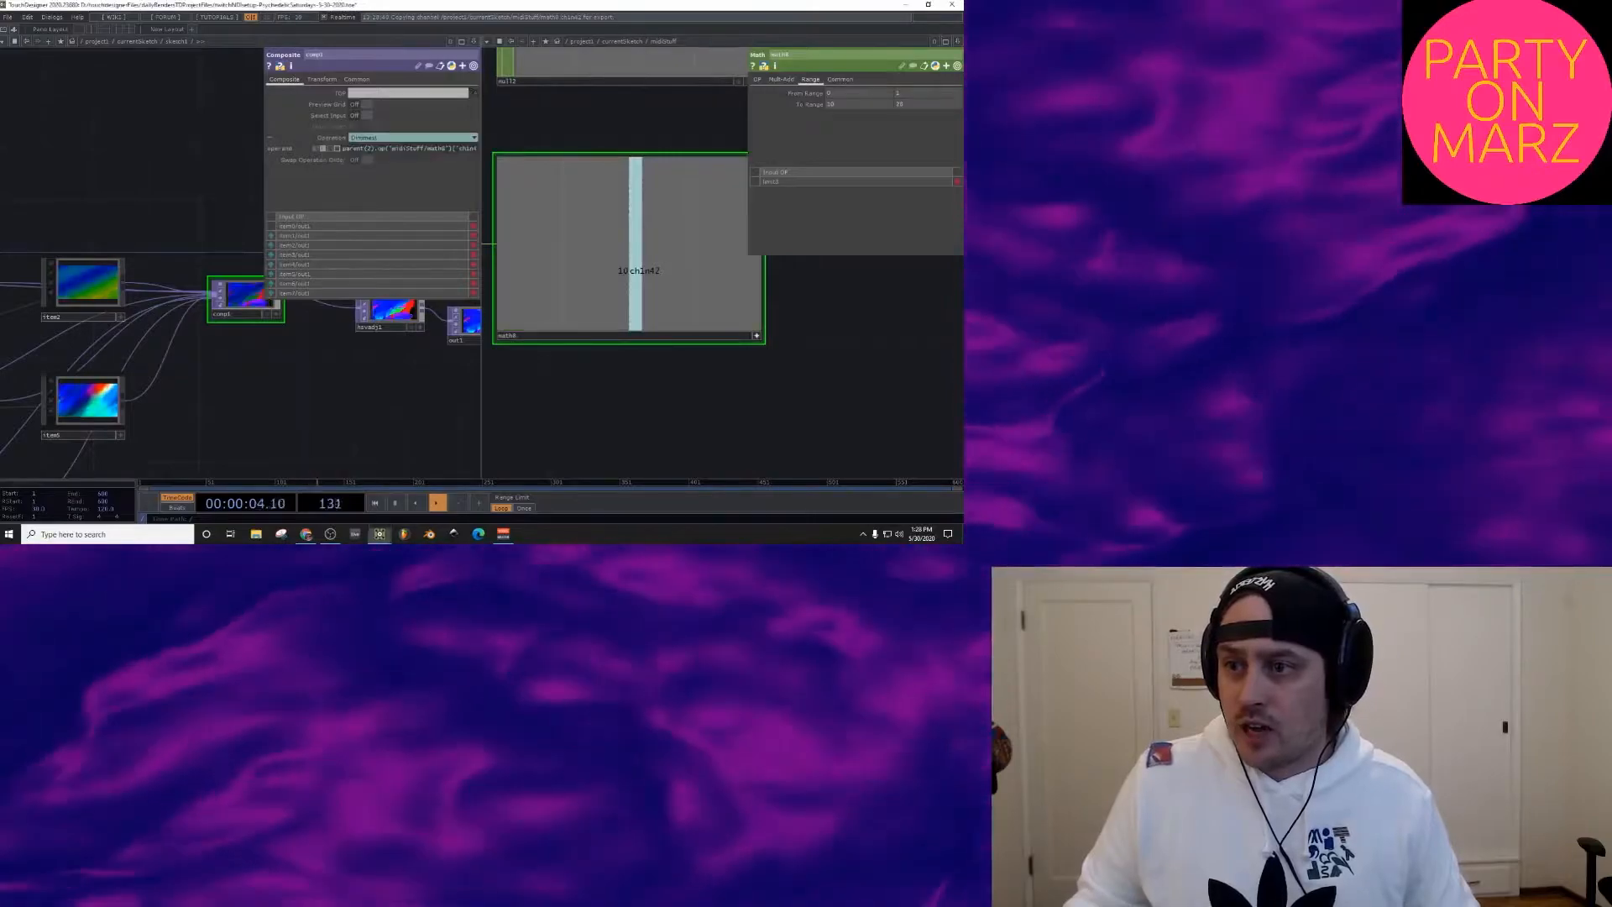
Step: Save the project with the Composite TOP's Operation linked to the MIDI channel
{"action": "left_click_drag", "start_coordinate": [353, 403], "coordinate": [222, 375]}
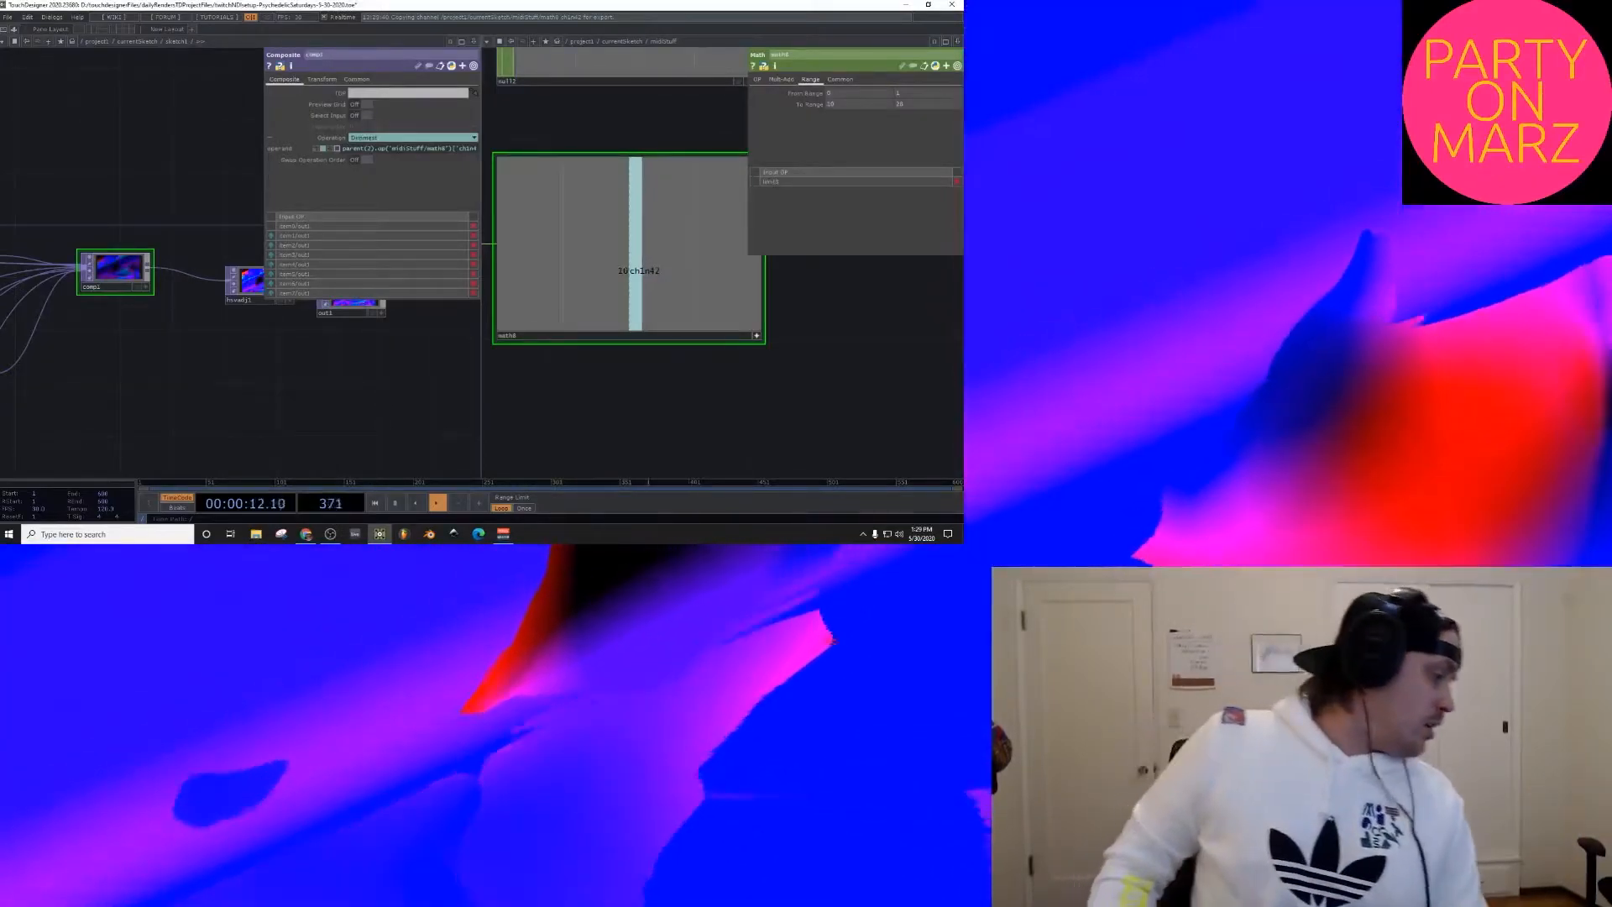
{"action": "scroll", "coordinate": [72, 346], "scroll_direction": "down", "scroll_amount": 6}
{"action": "left_click_drag", "start_coordinate": [148, 332], "coordinate": [215, 349]}
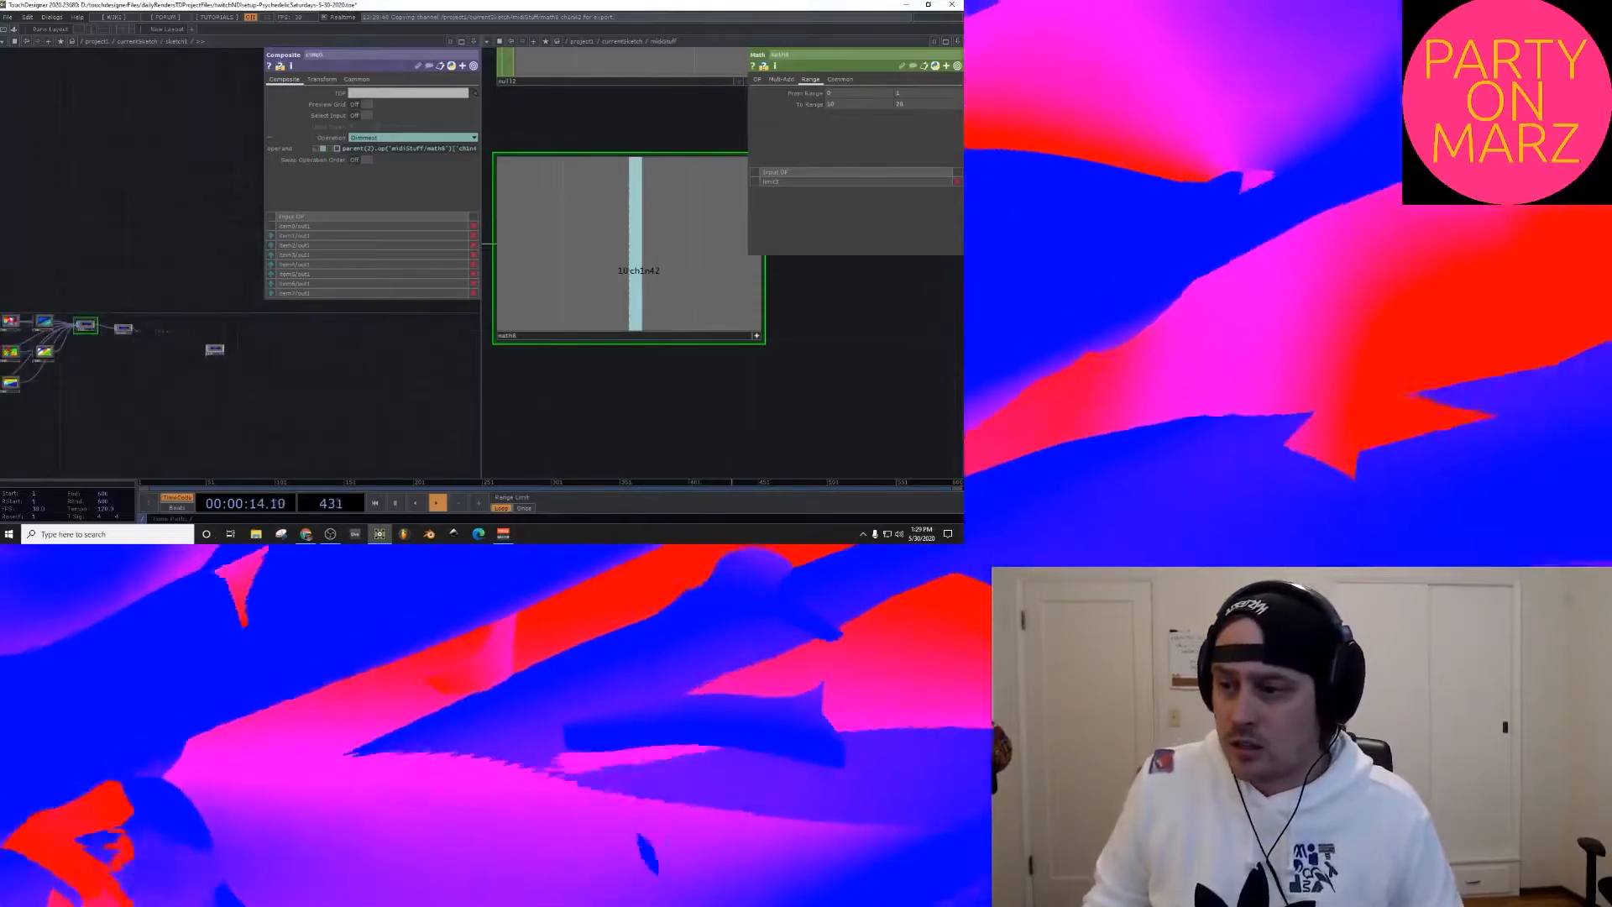
{"action": "scroll", "coordinate": [84, 352], "scroll_direction": "up", "scroll_amount": 3}
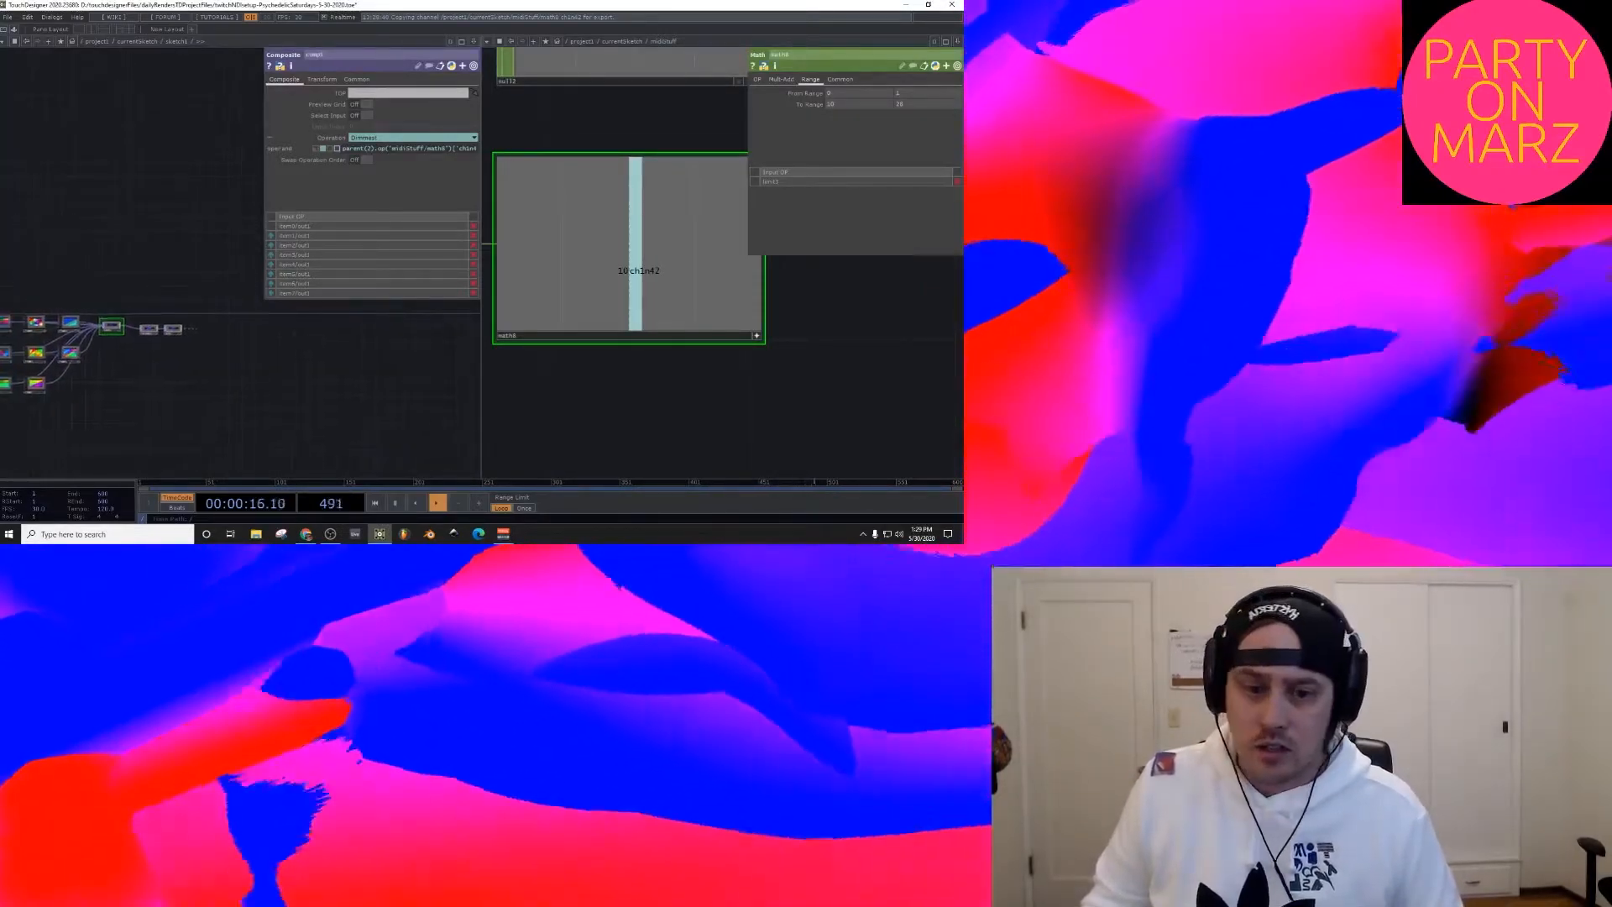
{"action": "key", "text": "ctrl+s"}
{"action": "scroll", "coordinate": [194, 334], "scroll_direction": "up", "scroll_amount": 5}
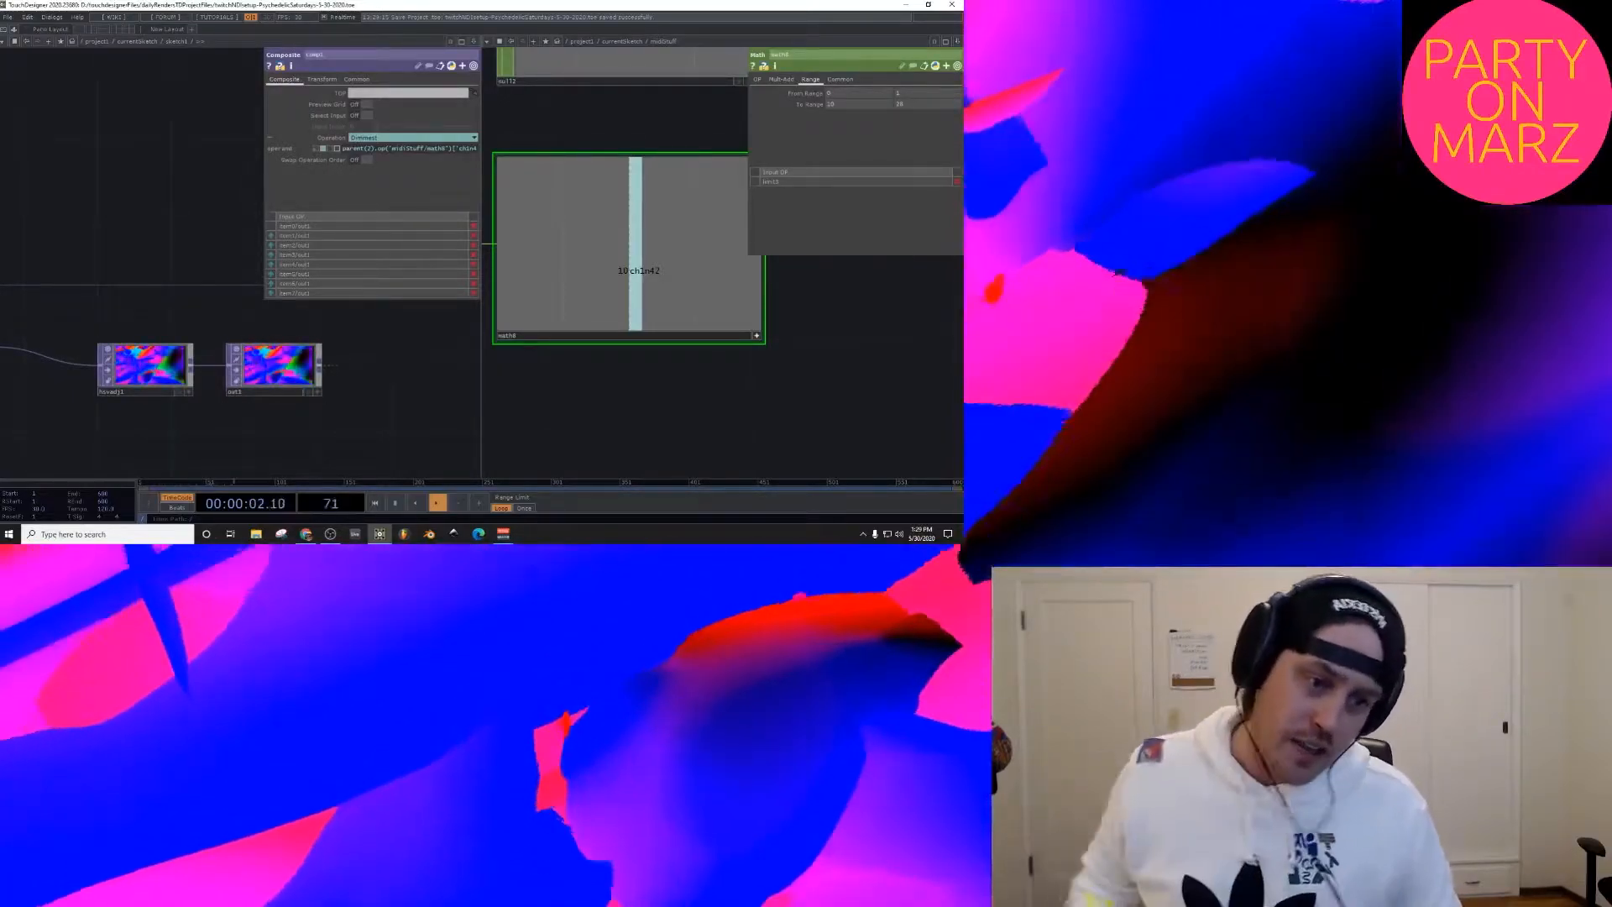
Step: Examine the MIDI network's mapping chains and the MIDI In CHOP's channel list
{"action": "scroll", "coordinate": [235, 277], "scroll_direction": "down", "scroll_amount": 5}
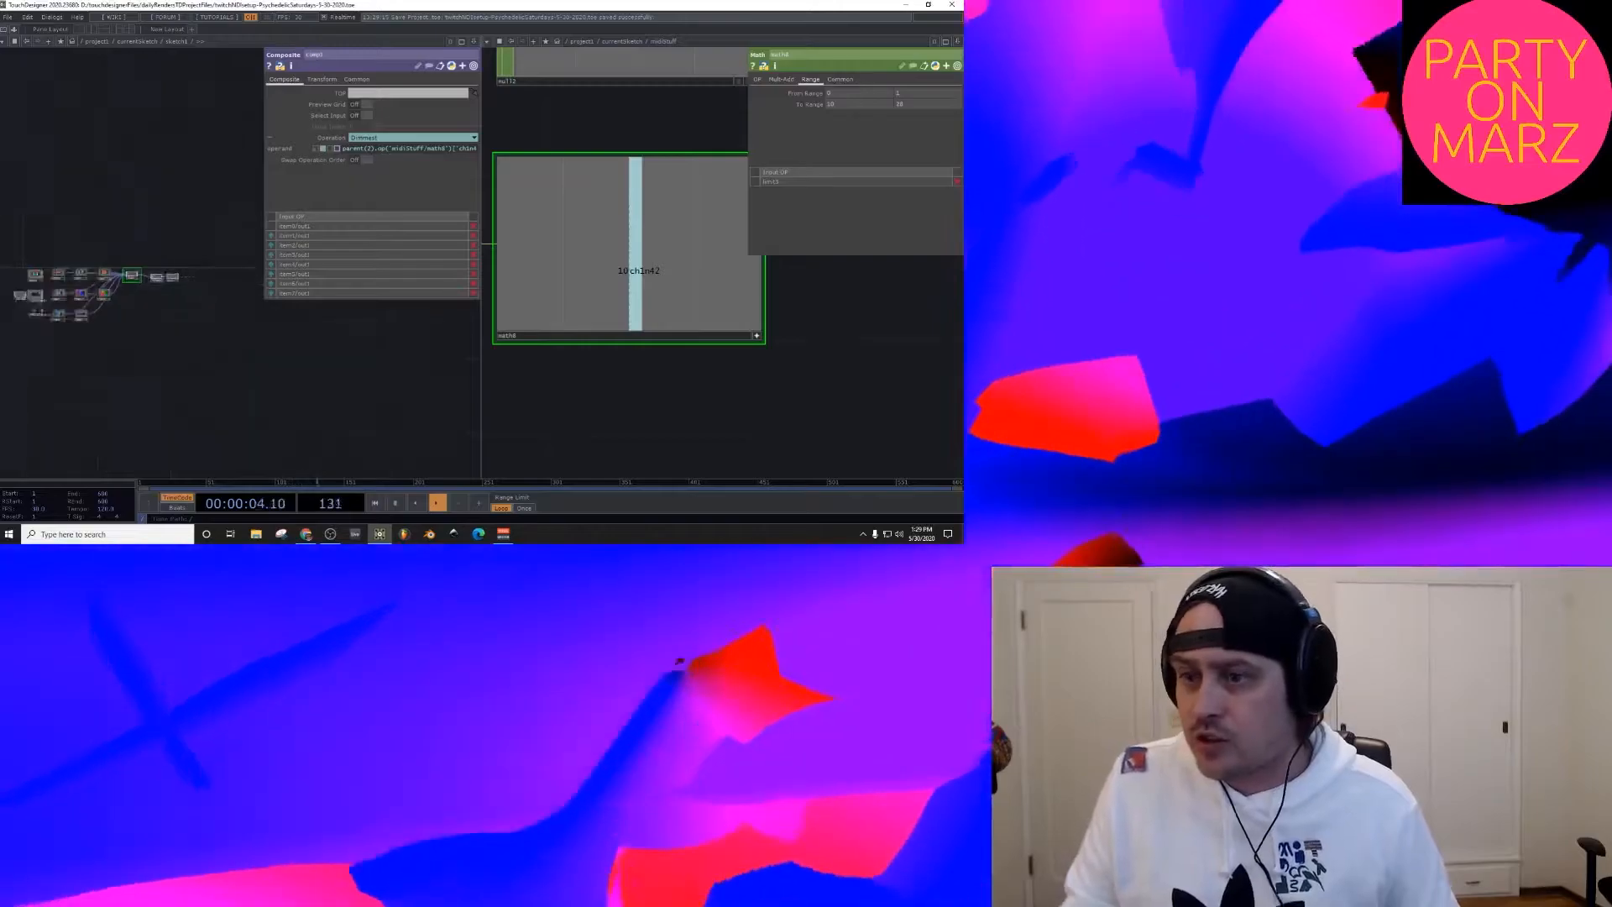
{"action": "scroll", "coordinate": [159, 336], "scroll_direction": "up", "scroll_amount": 6}
{"action": "scroll", "coordinate": [682, 374], "scroll_direction": "down", "scroll_amount": 6}
{"action": "left_click_drag", "start_coordinate": [682, 383], "coordinate": [890, 392]}
{"action": "left_click", "coordinate": [853, 342]}
{"action": "left_click_drag", "start_coordinate": [657, 388], "coordinate": [684, 396]}
{"action": "scroll", "coordinate": [684, 397], "scroll_direction": "down", "scroll_amount": 6}
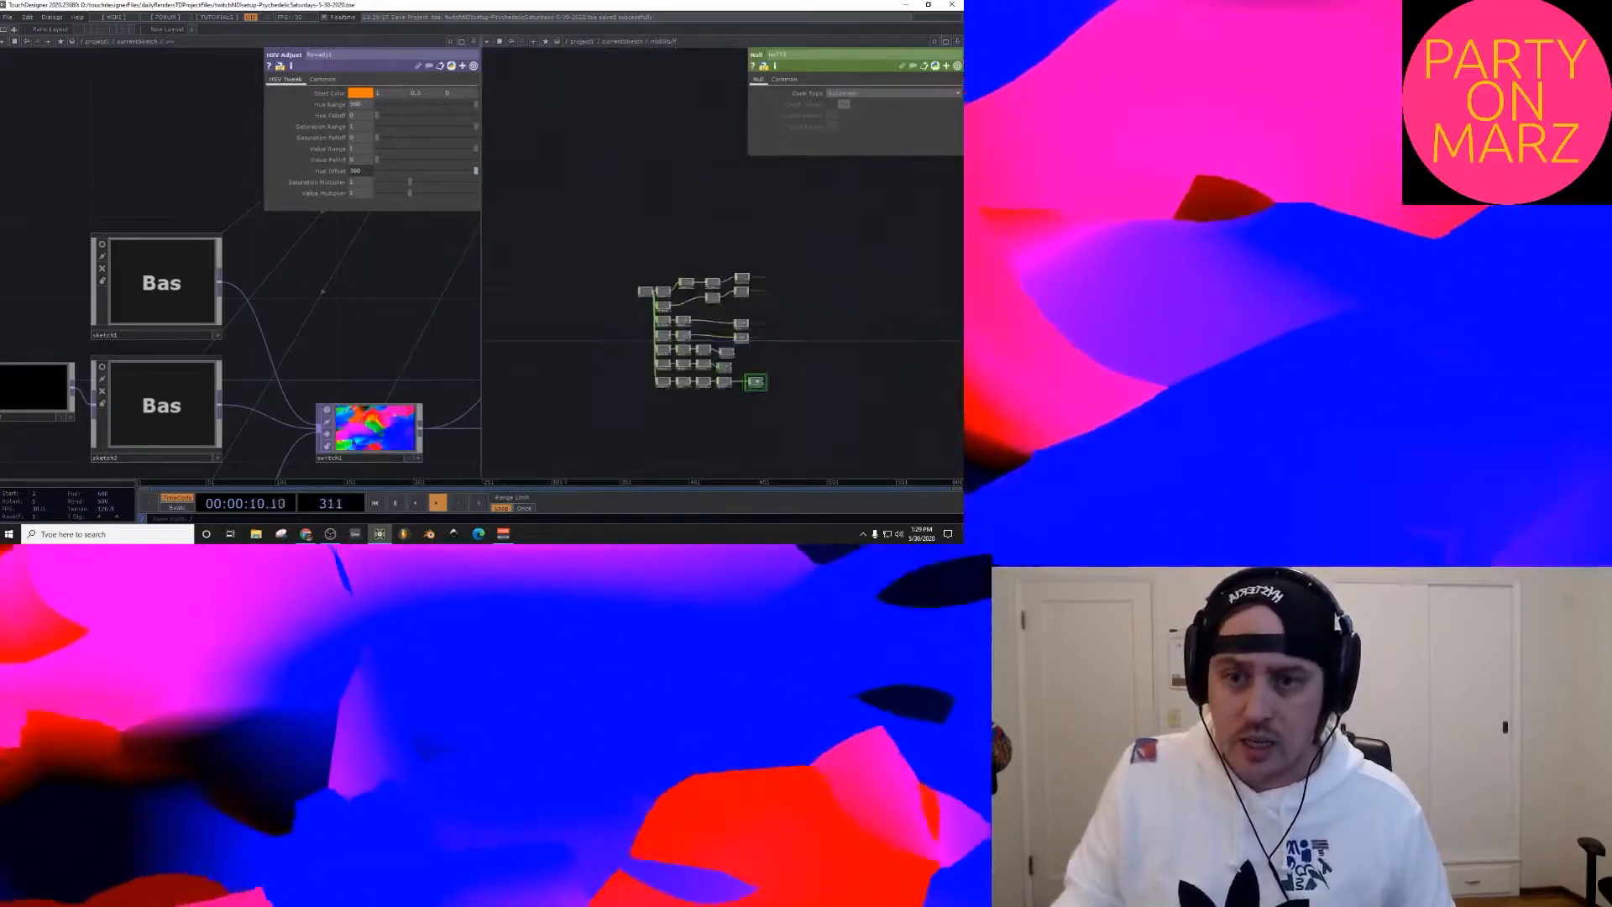
{"action": "scroll", "coordinate": [671, 392], "scroll_direction": "up", "scroll_amount": 5}
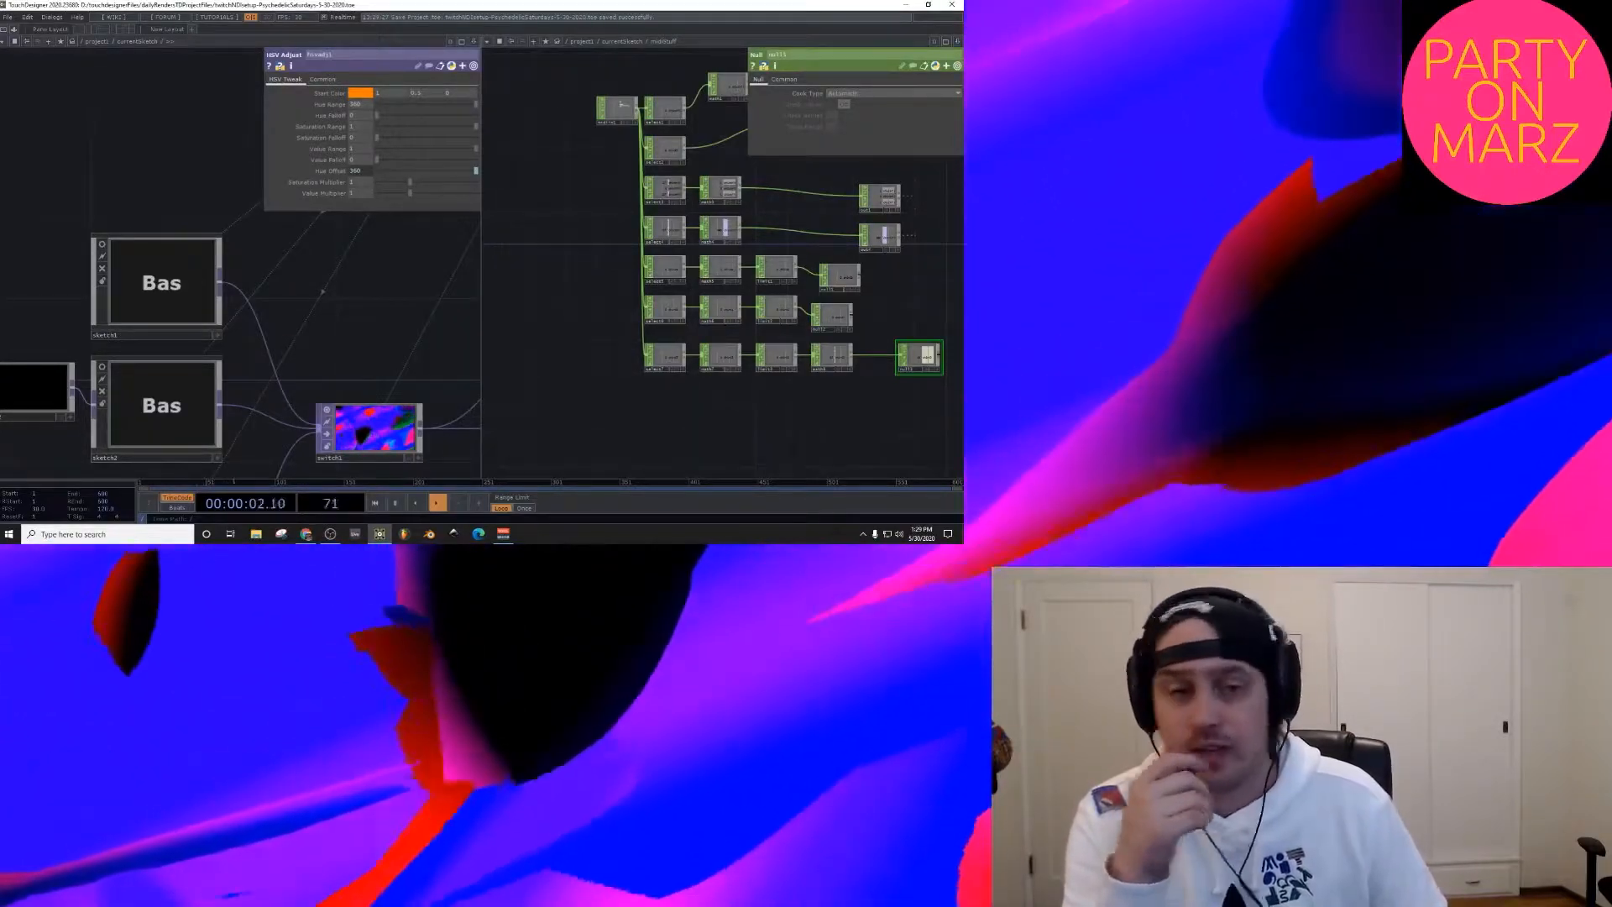
{"action": "scroll", "coordinate": [647, 401], "scroll_direction": "up", "scroll_amount": 2}
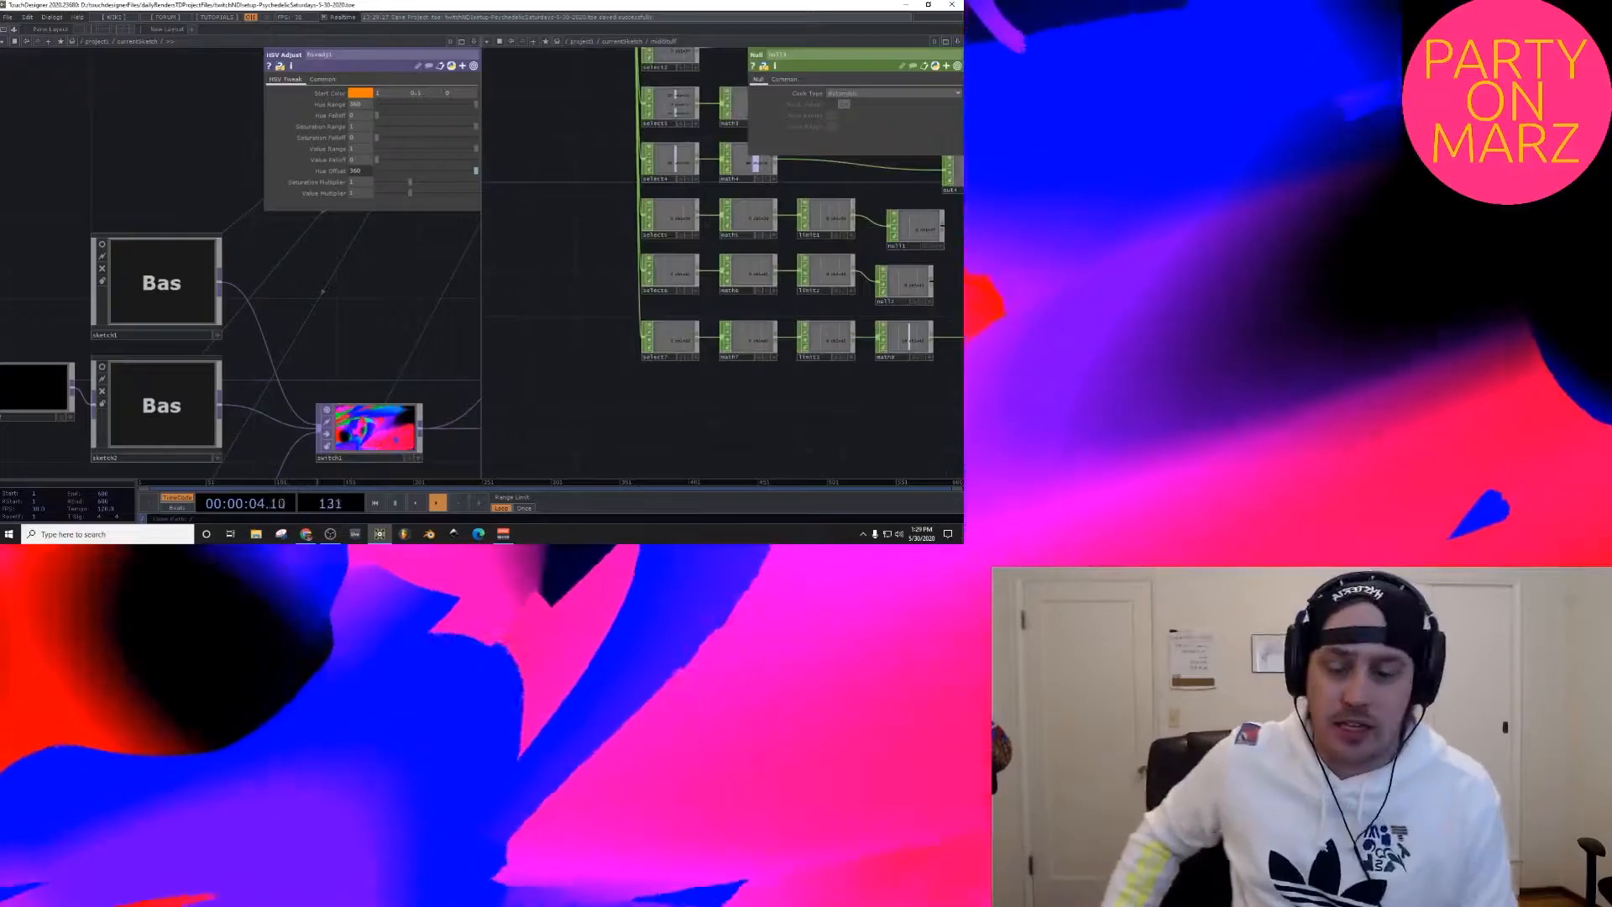
{"action": "scroll", "coordinate": [643, 386], "scroll_direction": "down", "scroll_amount": 2}
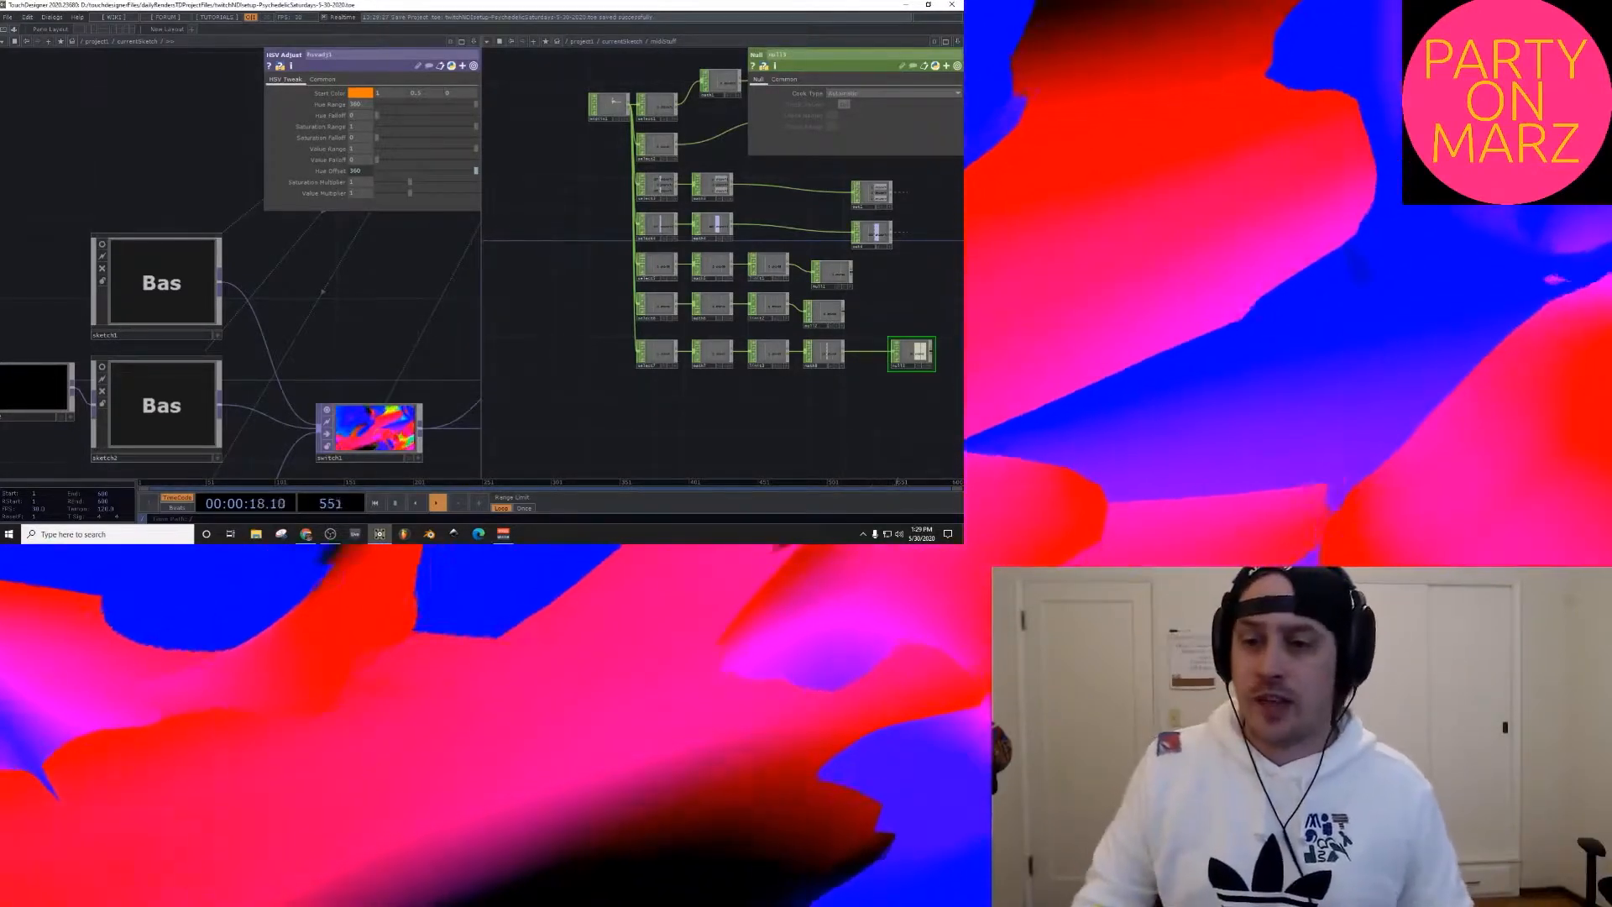
{"action": "scroll", "coordinate": [552, 389], "scroll_direction": "down", "scroll_amount": 2}
{"action": "scroll", "coordinate": [630, 386], "scroll_direction": "up", "scroll_amount": 4}
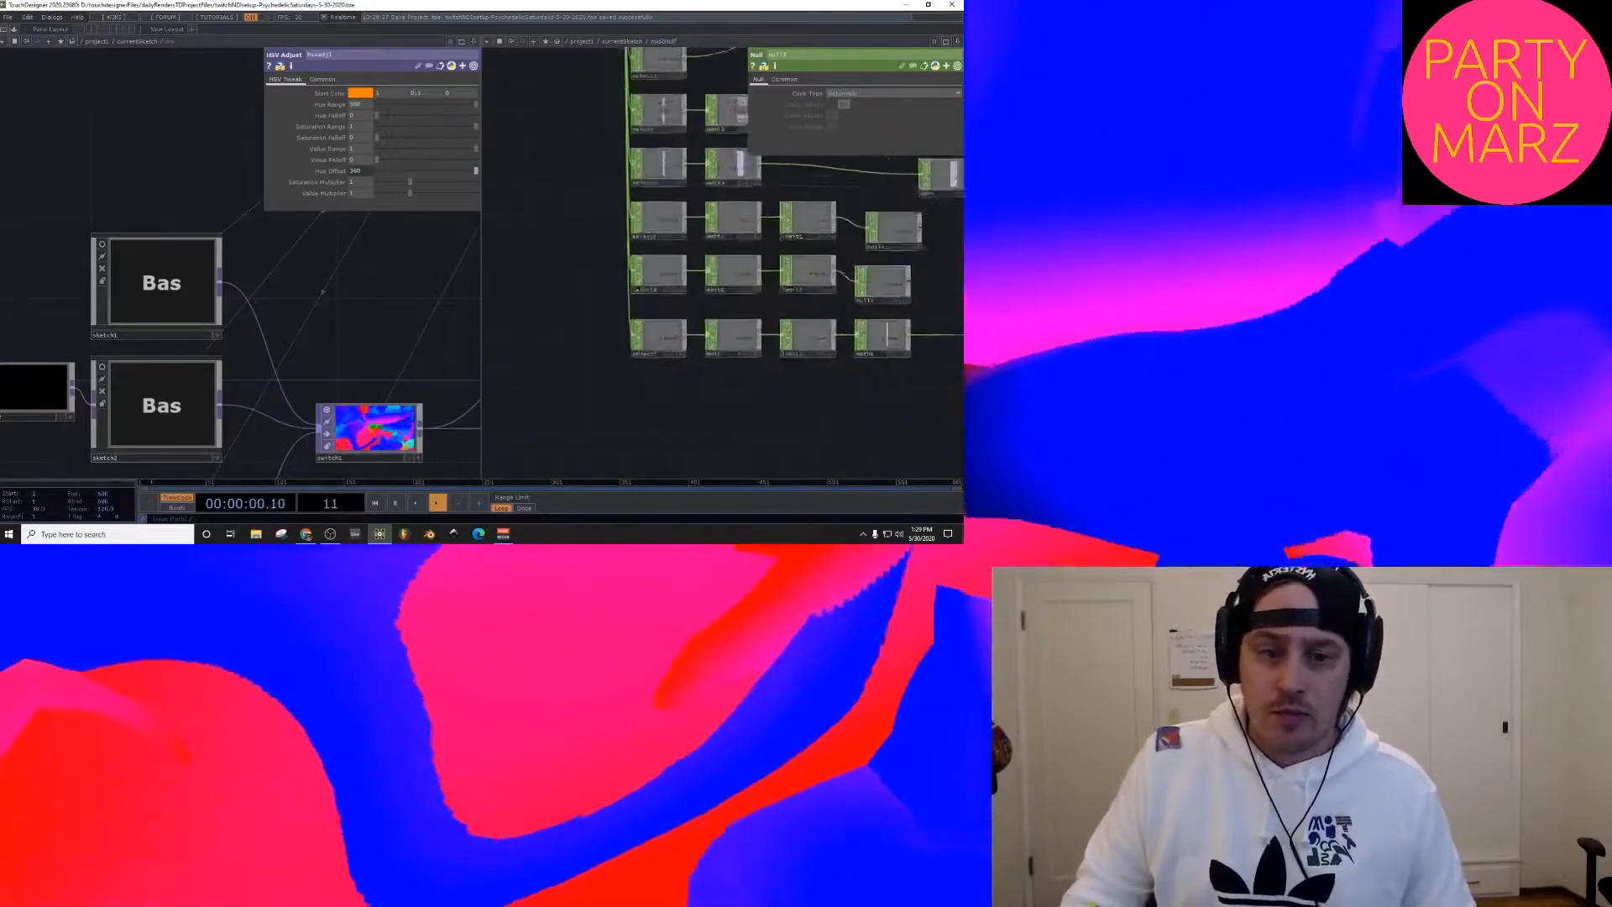
{"action": "scroll", "coordinate": [659, 388], "scroll_direction": "down", "scroll_amount": 8}
{"action": "scroll", "coordinate": [658, 382], "scroll_direction": "up", "scroll_amount": 10}
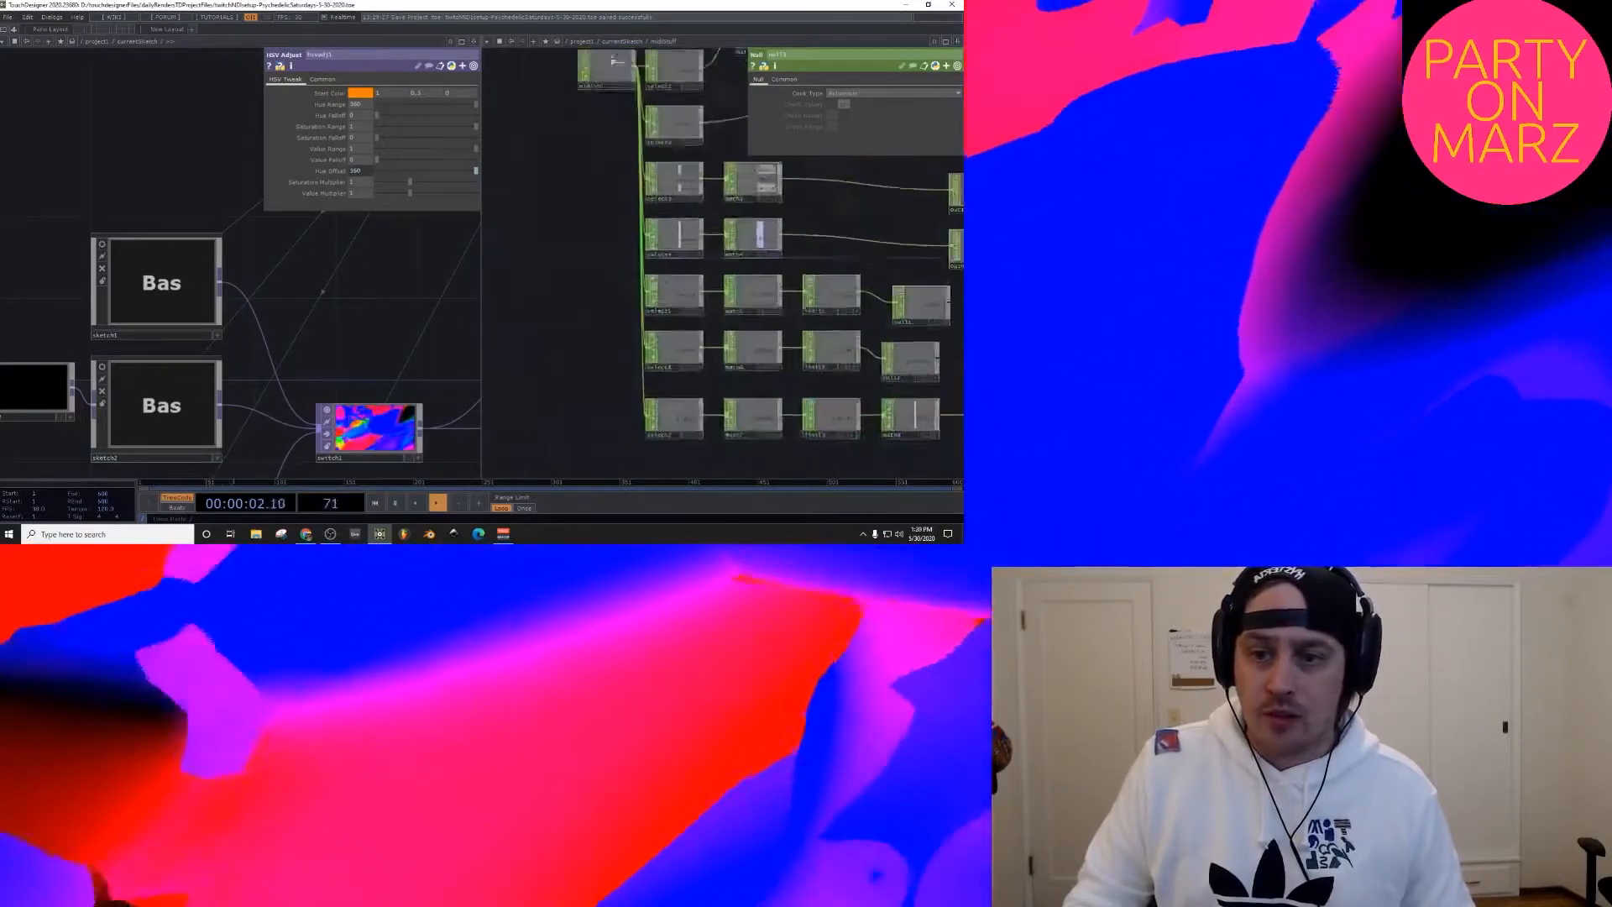
{"action": "left_click_drag", "start_coordinate": [659, 269], "coordinate": [666, 460]}
{"action": "scroll", "coordinate": [552, 67], "scroll_direction": "up", "scroll_amount": 5}
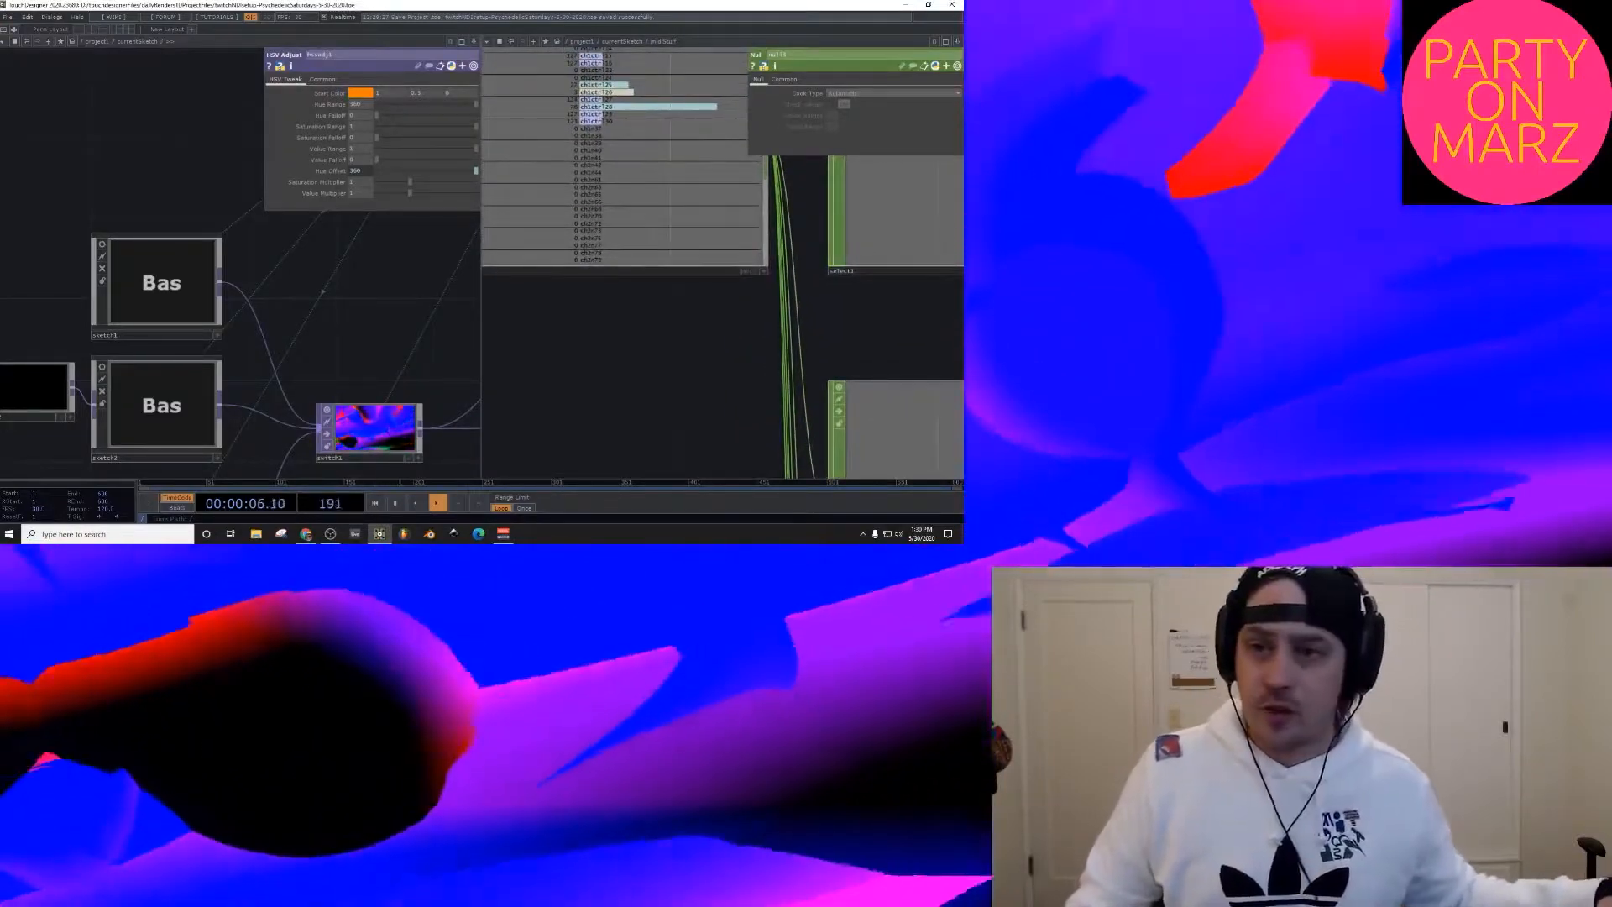
{"action": "left_click_drag", "start_coordinate": [655, 353], "coordinate": [668, 435]}
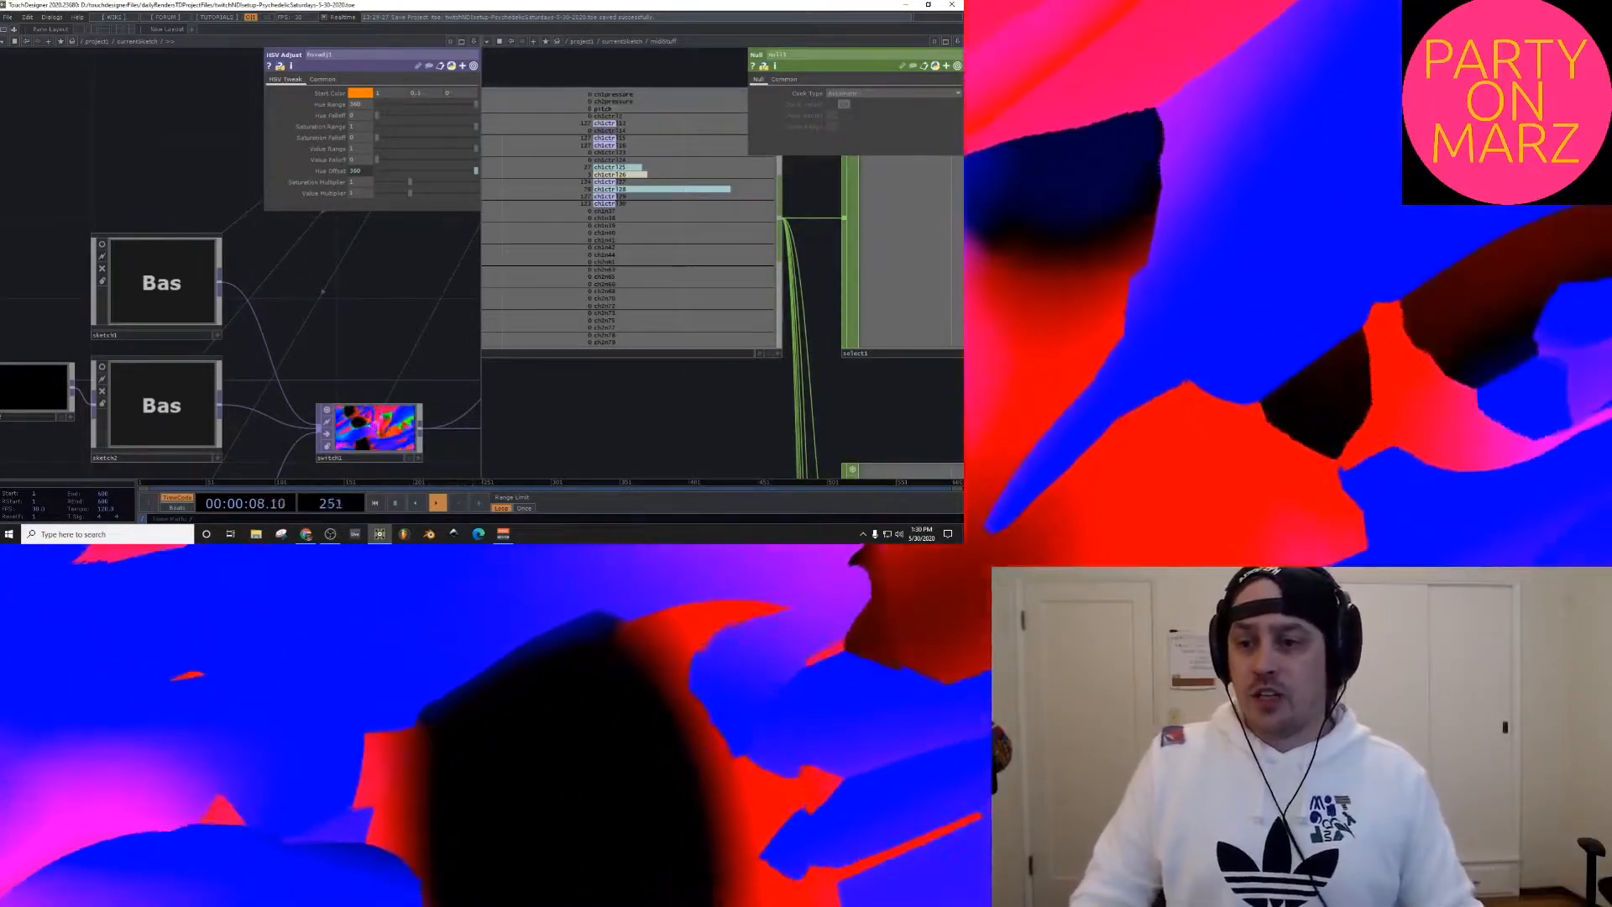
Step: Insert a Transform TOP between the HSV Adjust TOP and the final output TOP
{"action": "scroll", "coordinate": [417, 272], "scroll_direction": "down", "scroll_amount": 5}
{"action": "left_click_drag", "start_coordinate": [418, 272], "coordinate": [189, 286]}
{"action": "scroll", "coordinate": [366, 302], "scroll_direction": "up", "scroll_amount": 5}
{"action": "left_click_drag", "start_coordinate": [390, 314], "coordinate": [483, 324]}
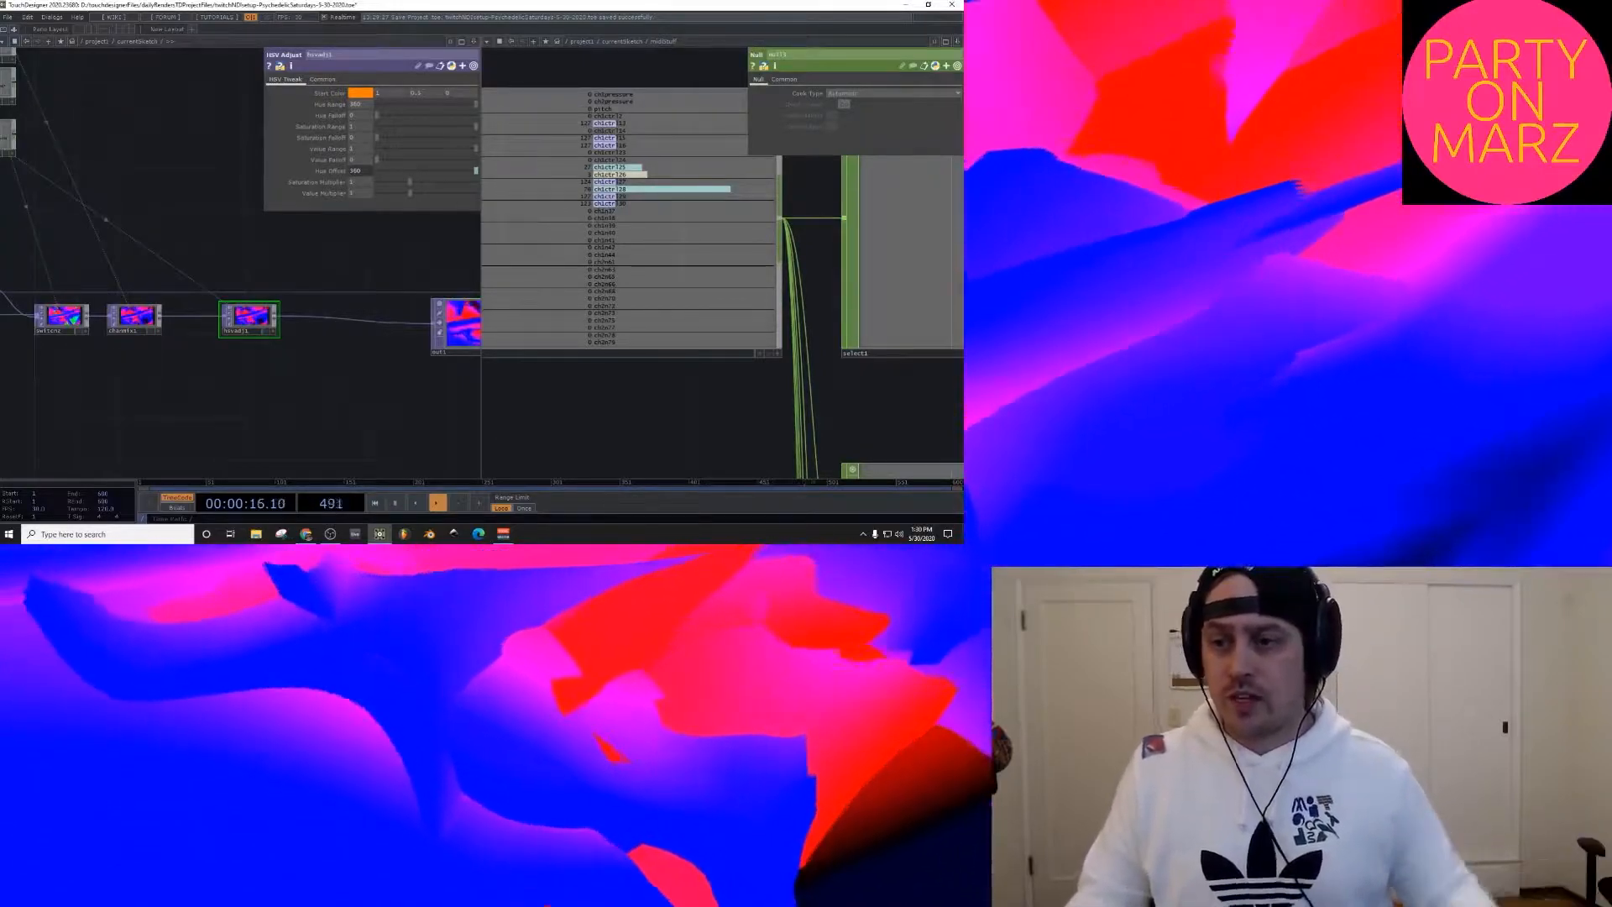
{"action": "left_click_drag", "start_coordinate": [235, 387], "coordinate": [150, 410]}
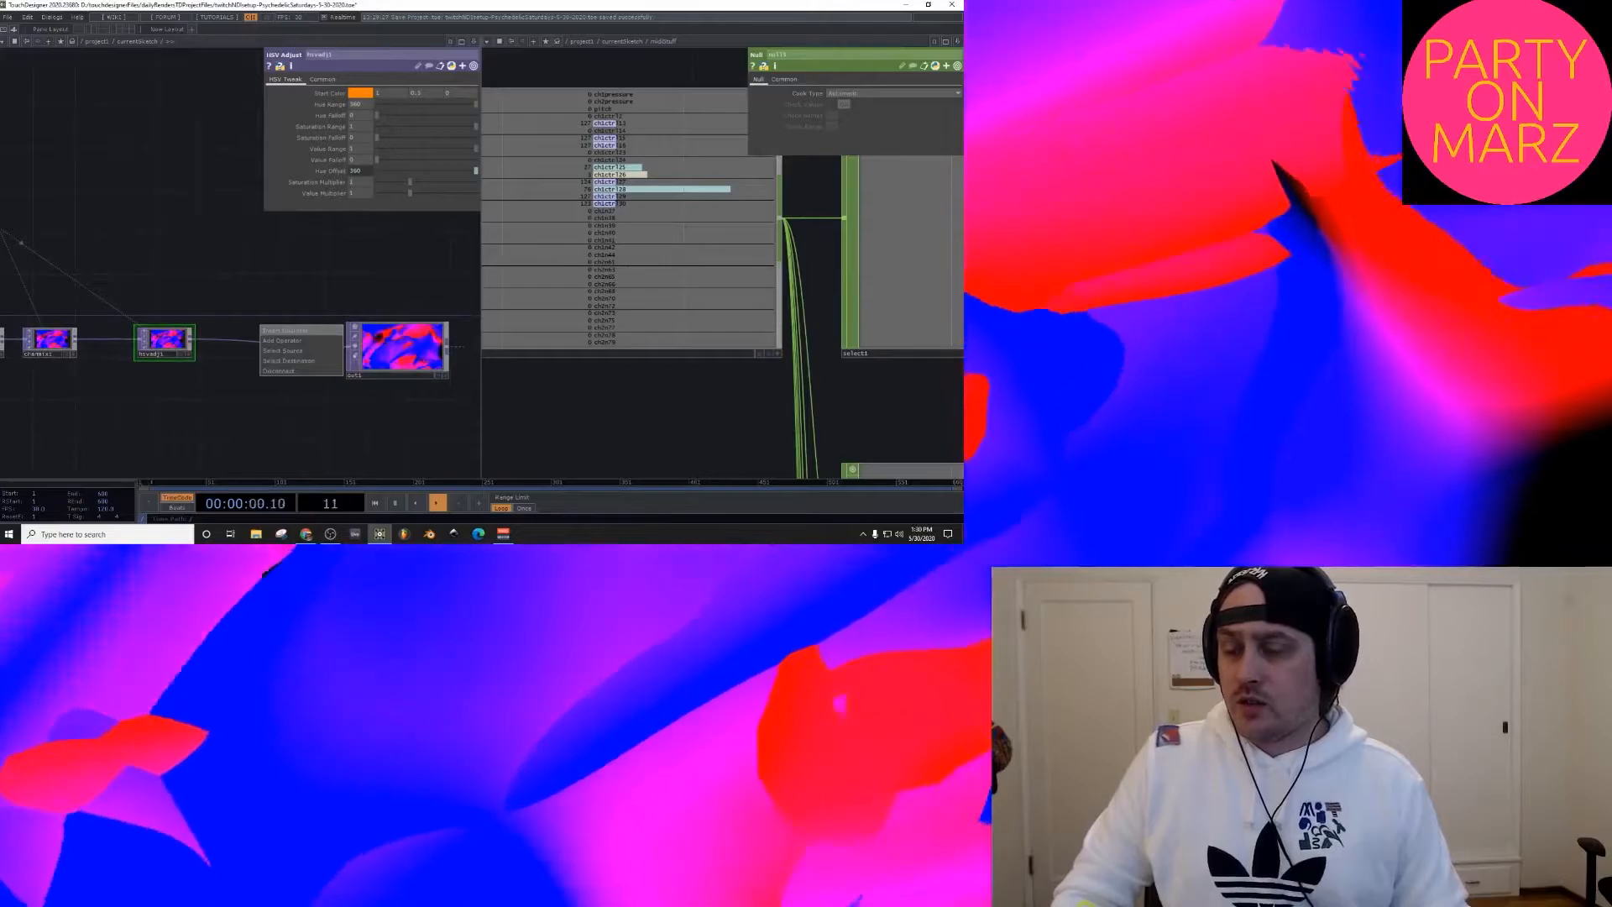
{"action": "key", "text": "Tab"}
{"action": "type", "text": "t"}
{"action": "left_click", "coordinate": [356, 321]}
{"action": "left_click", "coordinate": [258, 339]}
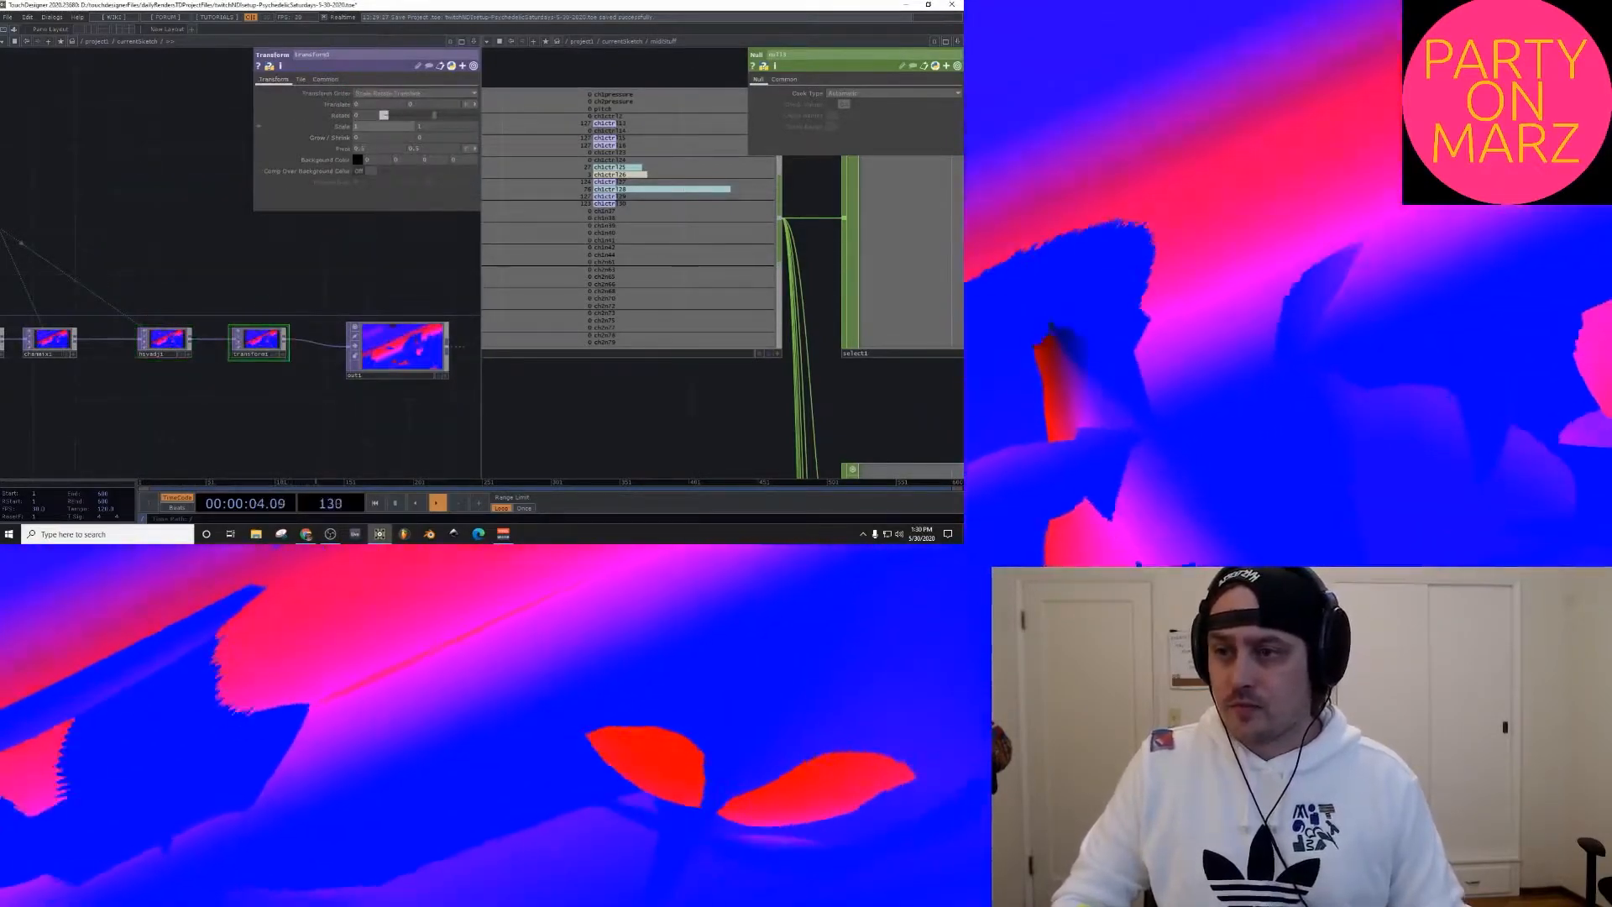
Step: Choose the Transform TOP's extend mode and adjust its horizontal scale
{"action": "left_click", "coordinate": [300, 79]}
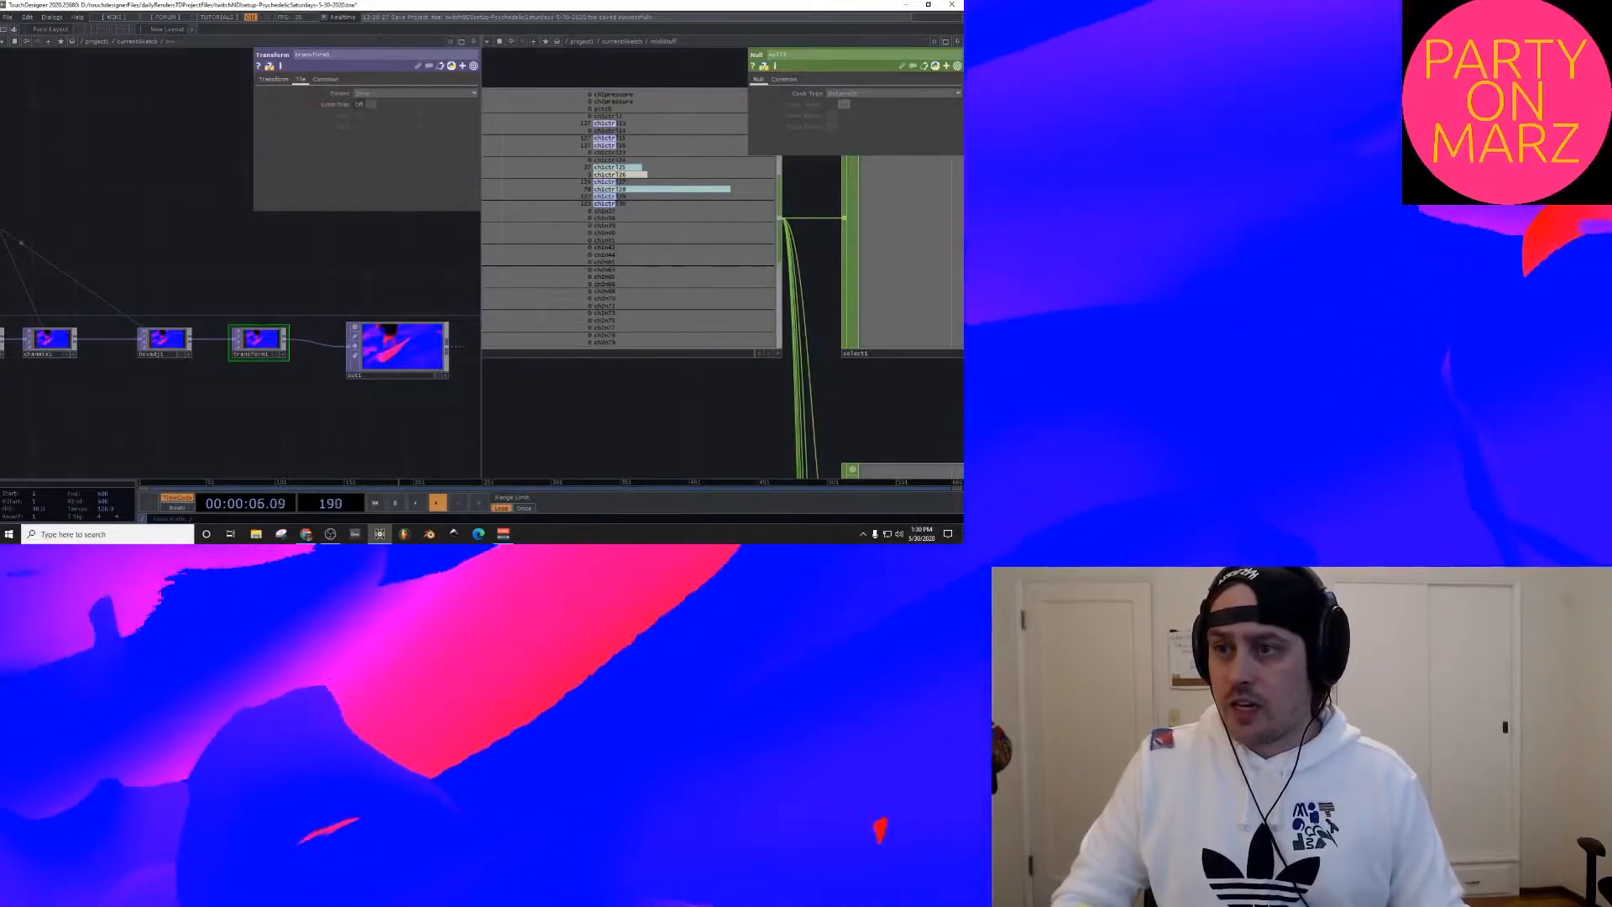
{"action": "left_click", "coordinate": [362, 93]}
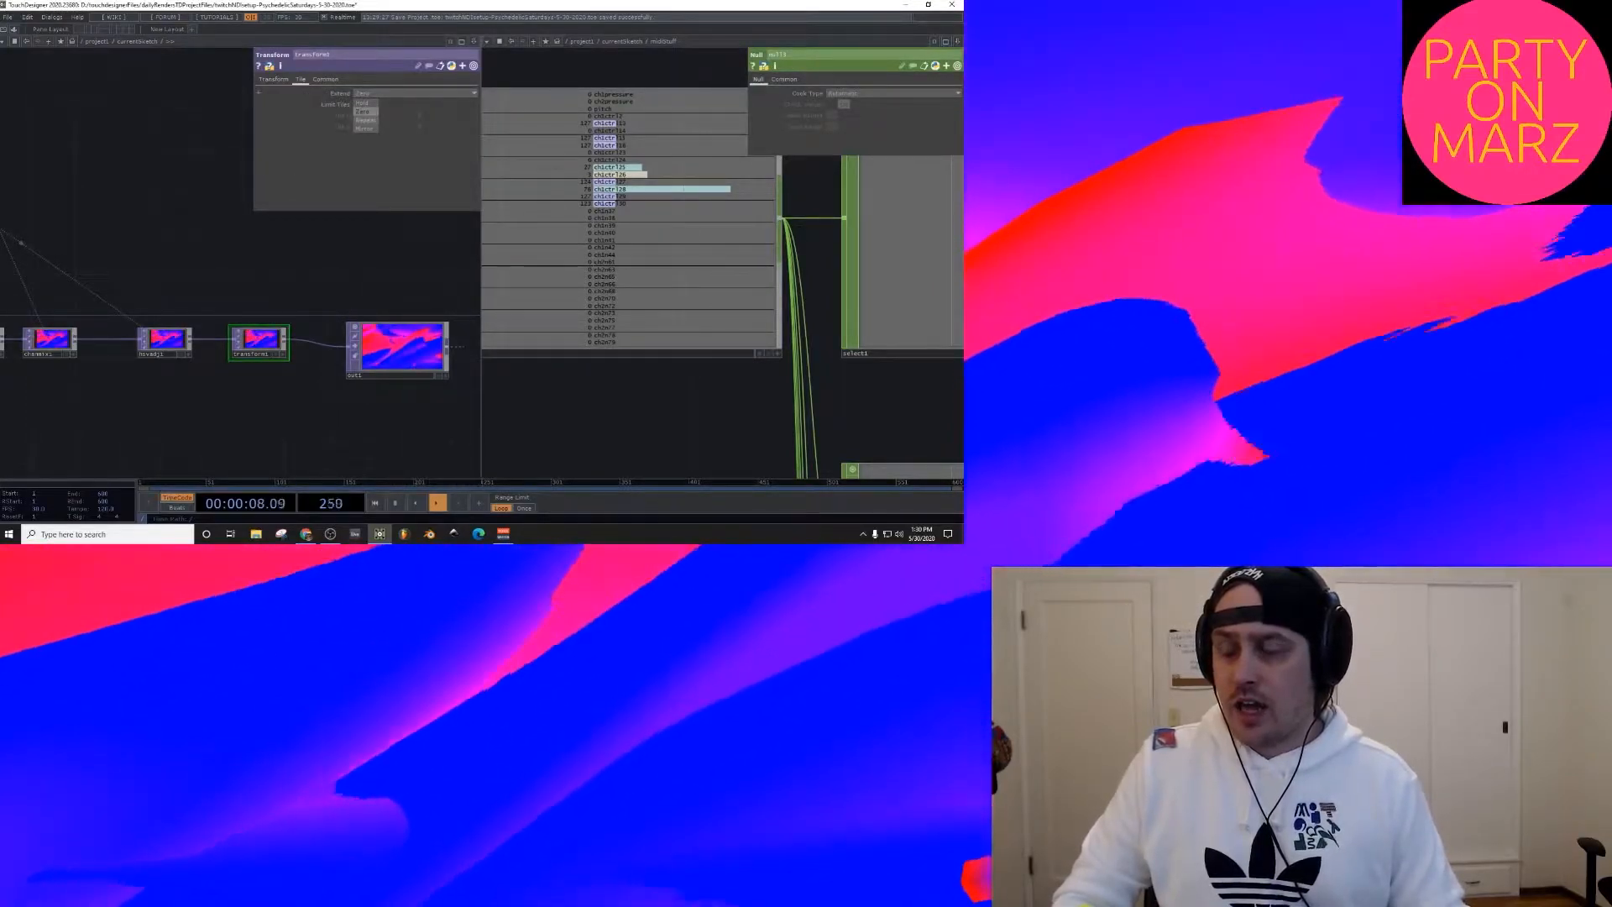
{"action": "left_click", "coordinate": [362, 111]}
{"action": "left_click", "coordinate": [274, 79]}
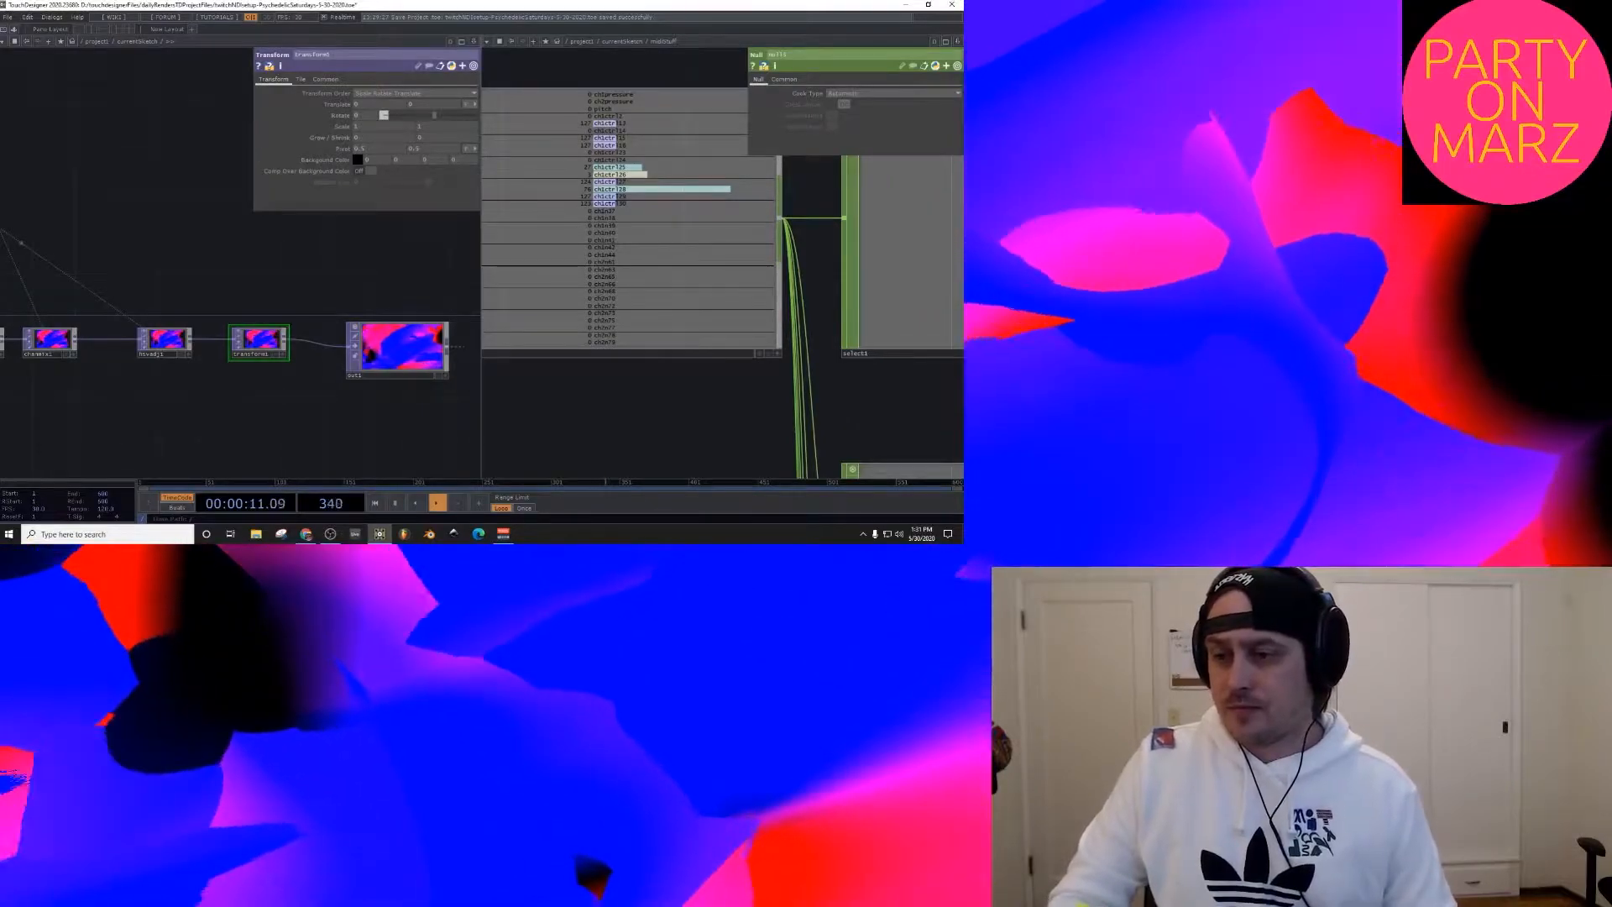
{"action": "scroll", "coordinate": [244, 375], "scroll_direction": "up", "scroll_amount": 6}
{"action": "middle_click_drag", "start_coordinate": [362, 127], "coordinate": [362, 109]}
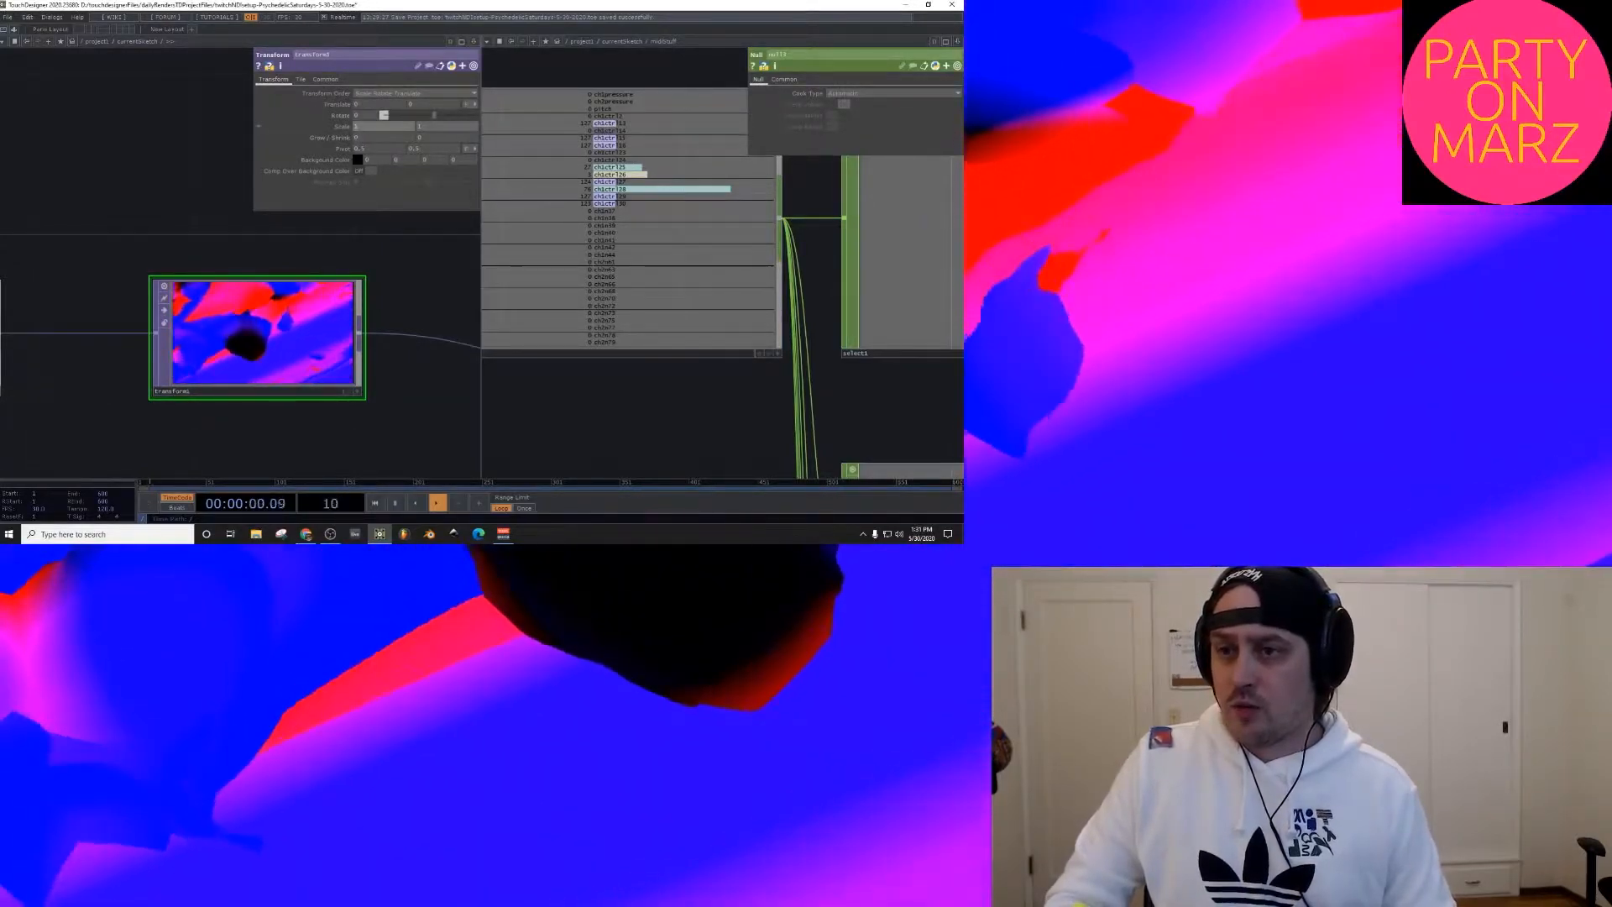
Step: Examine the MIDI In CHOP's channels for one to map to the Transform TOP
{"action": "scroll", "coordinate": [303, 148], "scroll_direction": "down", "scroll_amount": 2}
{"action": "scroll", "coordinate": [264, 286], "scroll_direction": "down", "scroll_amount": 2}
{"action": "scroll", "coordinate": [638, 251], "scroll_direction": "up", "scroll_amount": 4}
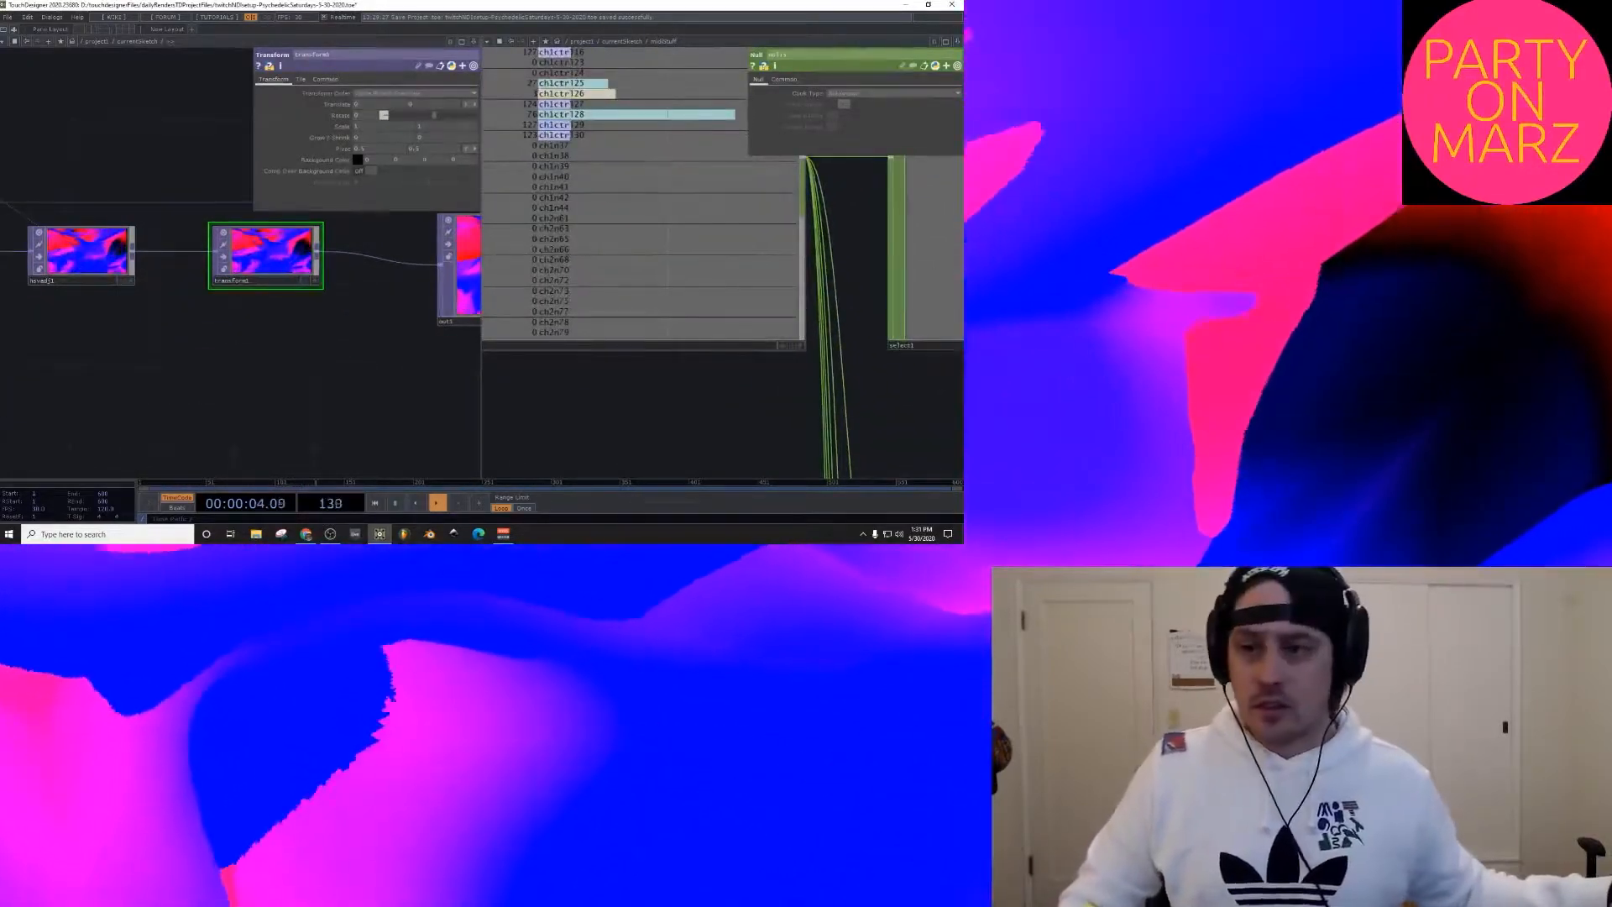
{"action": "scroll", "coordinate": [651, 318], "scroll_direction": "down", "scroll_amount": 4}
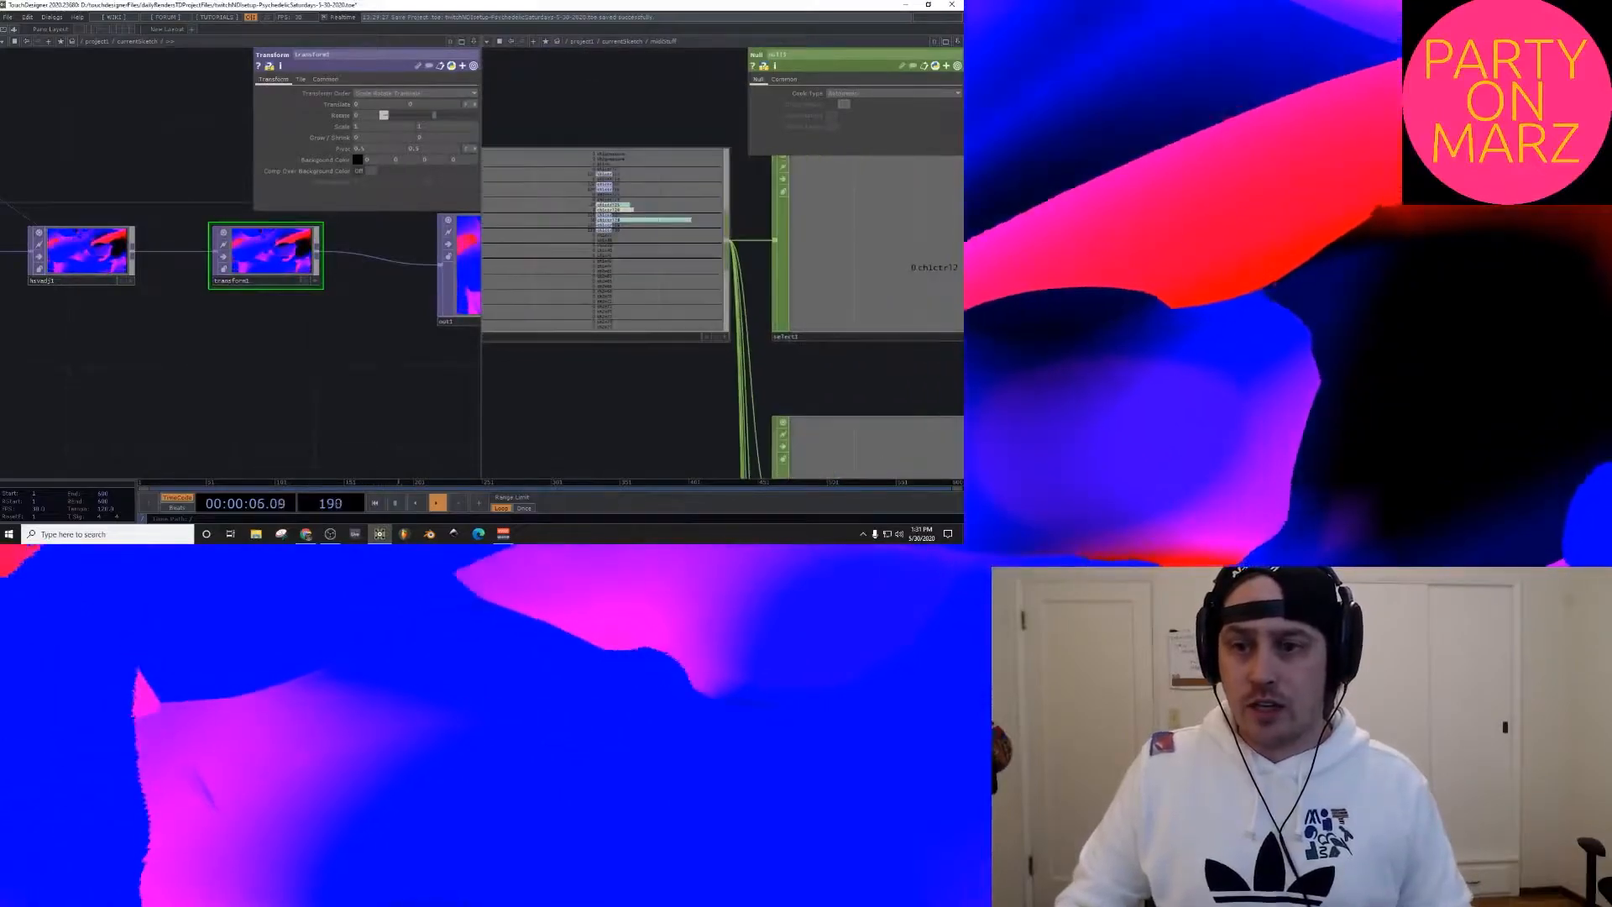
{"action": "scroll", "coordinate": [652, 164], "scroll_direction": "up", "scroll_amount": 4}
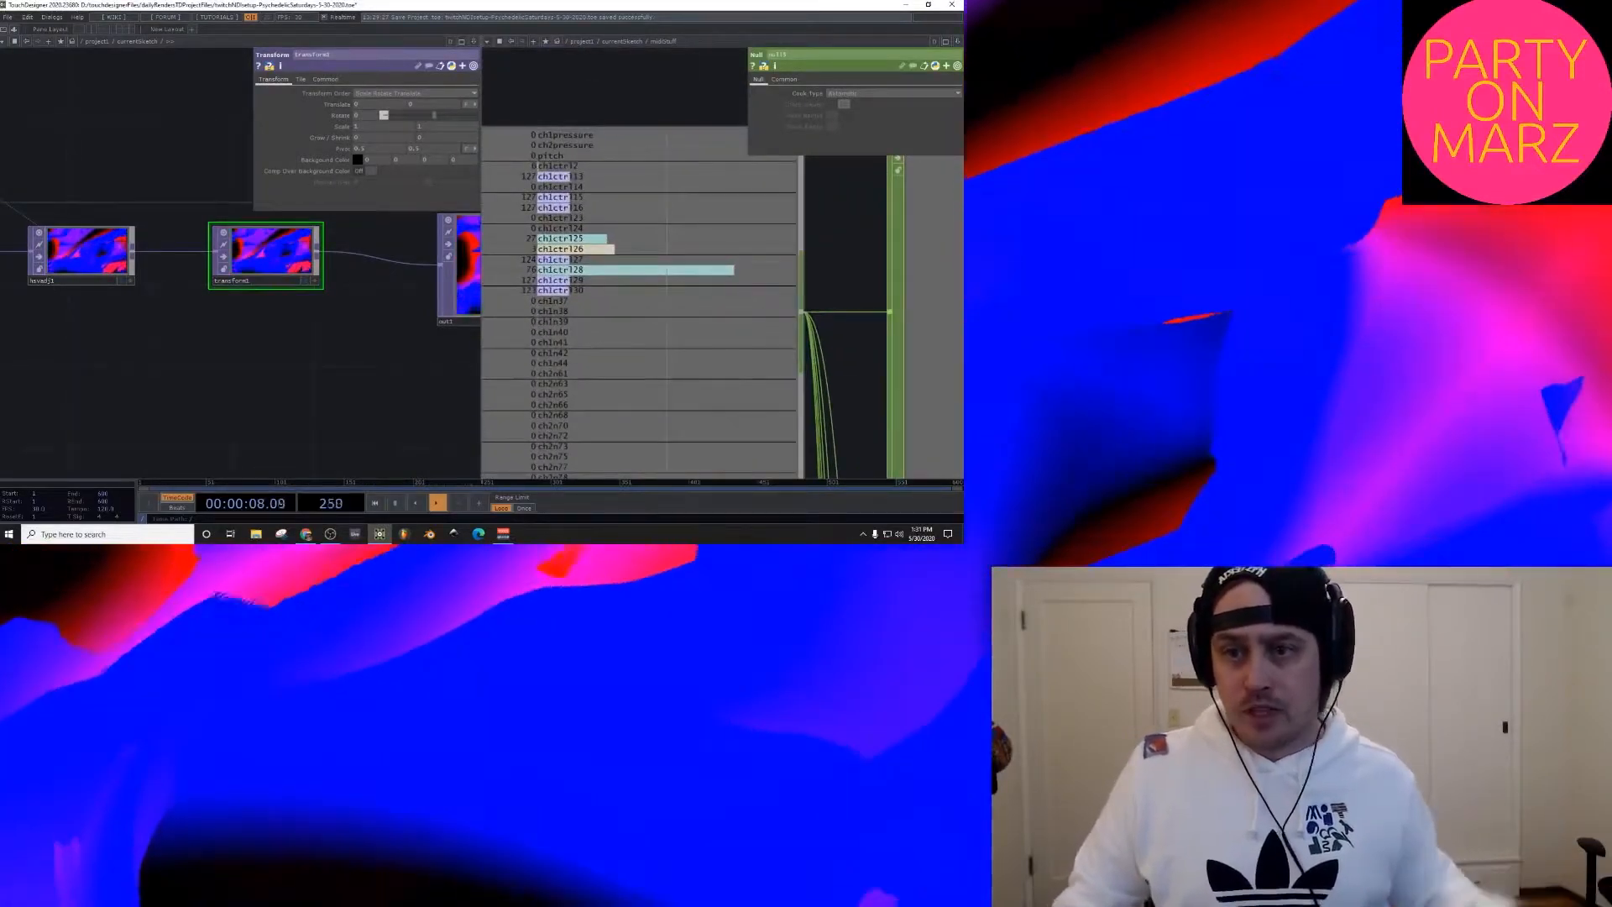
{"action": "scroll", "coordinate": [722, 263], "scroll_direction": "down", "scroll_amount": 5}
Step: Duplicate a Select CHOP below the existing MIDI mapping chains and set its channel name to pitch
{"action": "scroll", "coordinate": [722, 263], "scroll_direction": "down", "scroll_amount": 4}
{"action": "scroll", "coordinate": [722, 168], "scroll_direction": "up", "scroll_amount": 4}
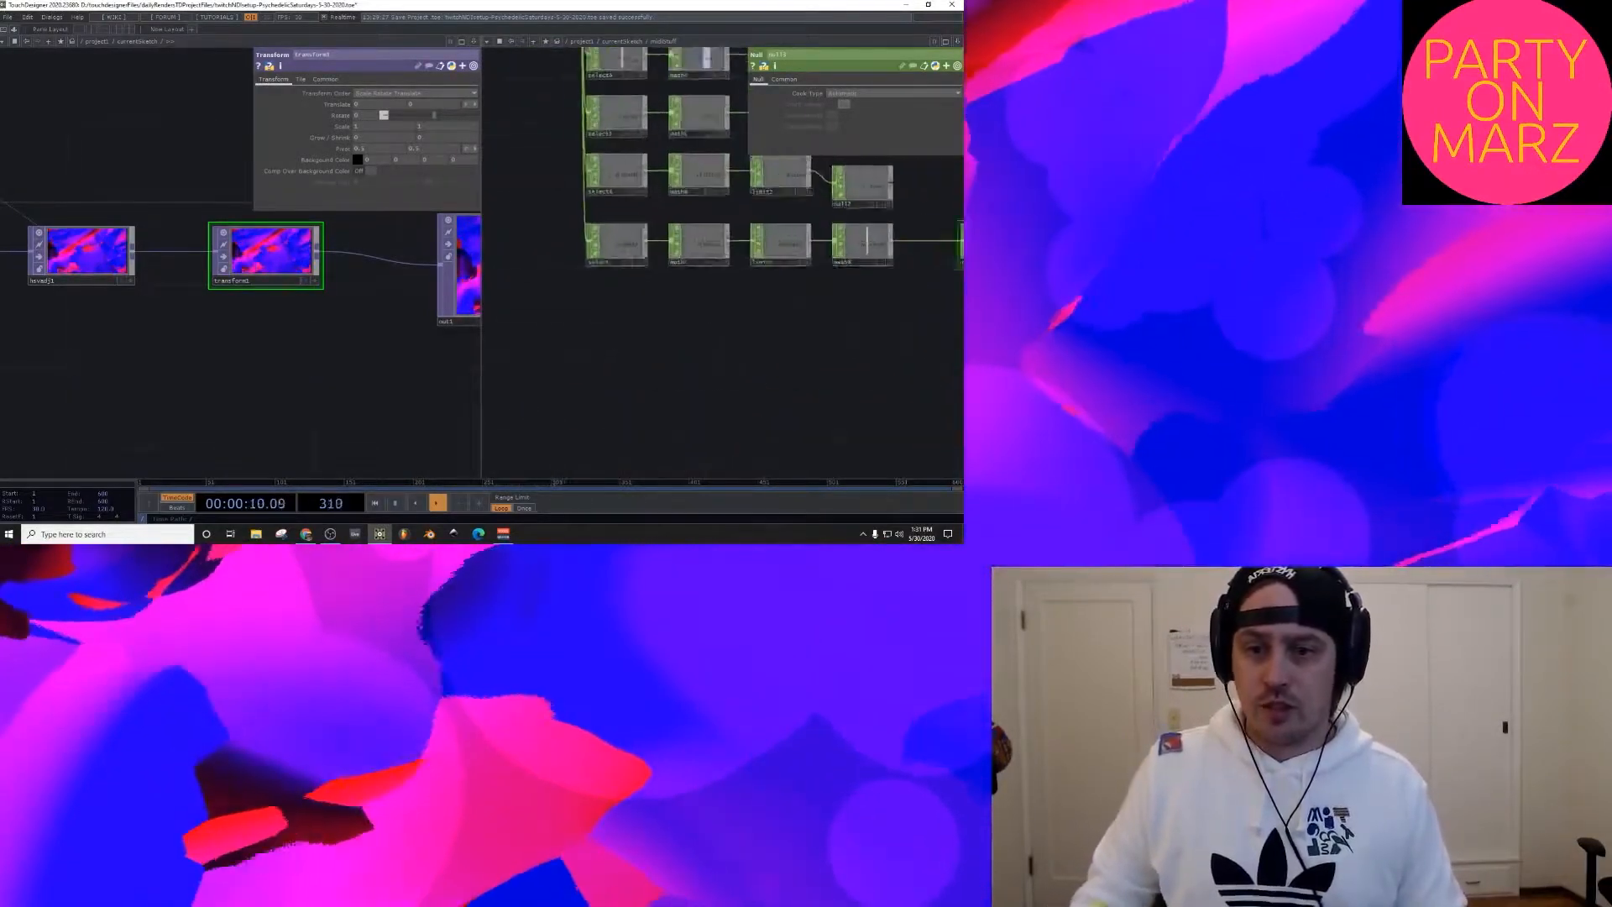
{"action": "left_click", "coordinate": [611, 239]}
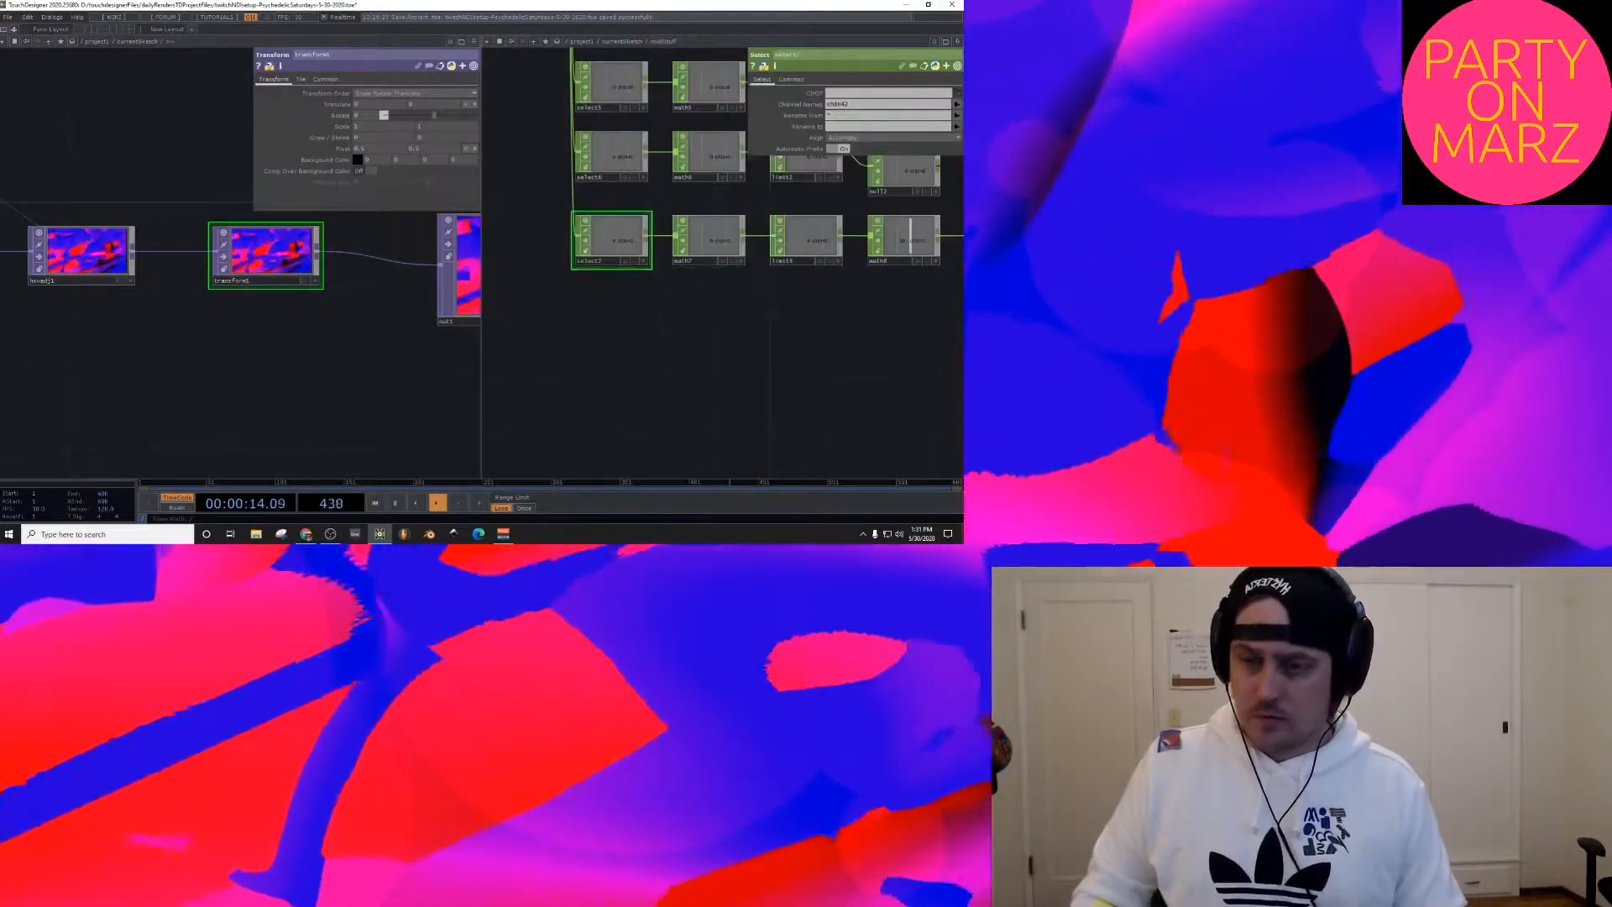
{"action": "key", "text": "ctrl+v"}
{"action": "left_click", "coordinate": [865, 104]}
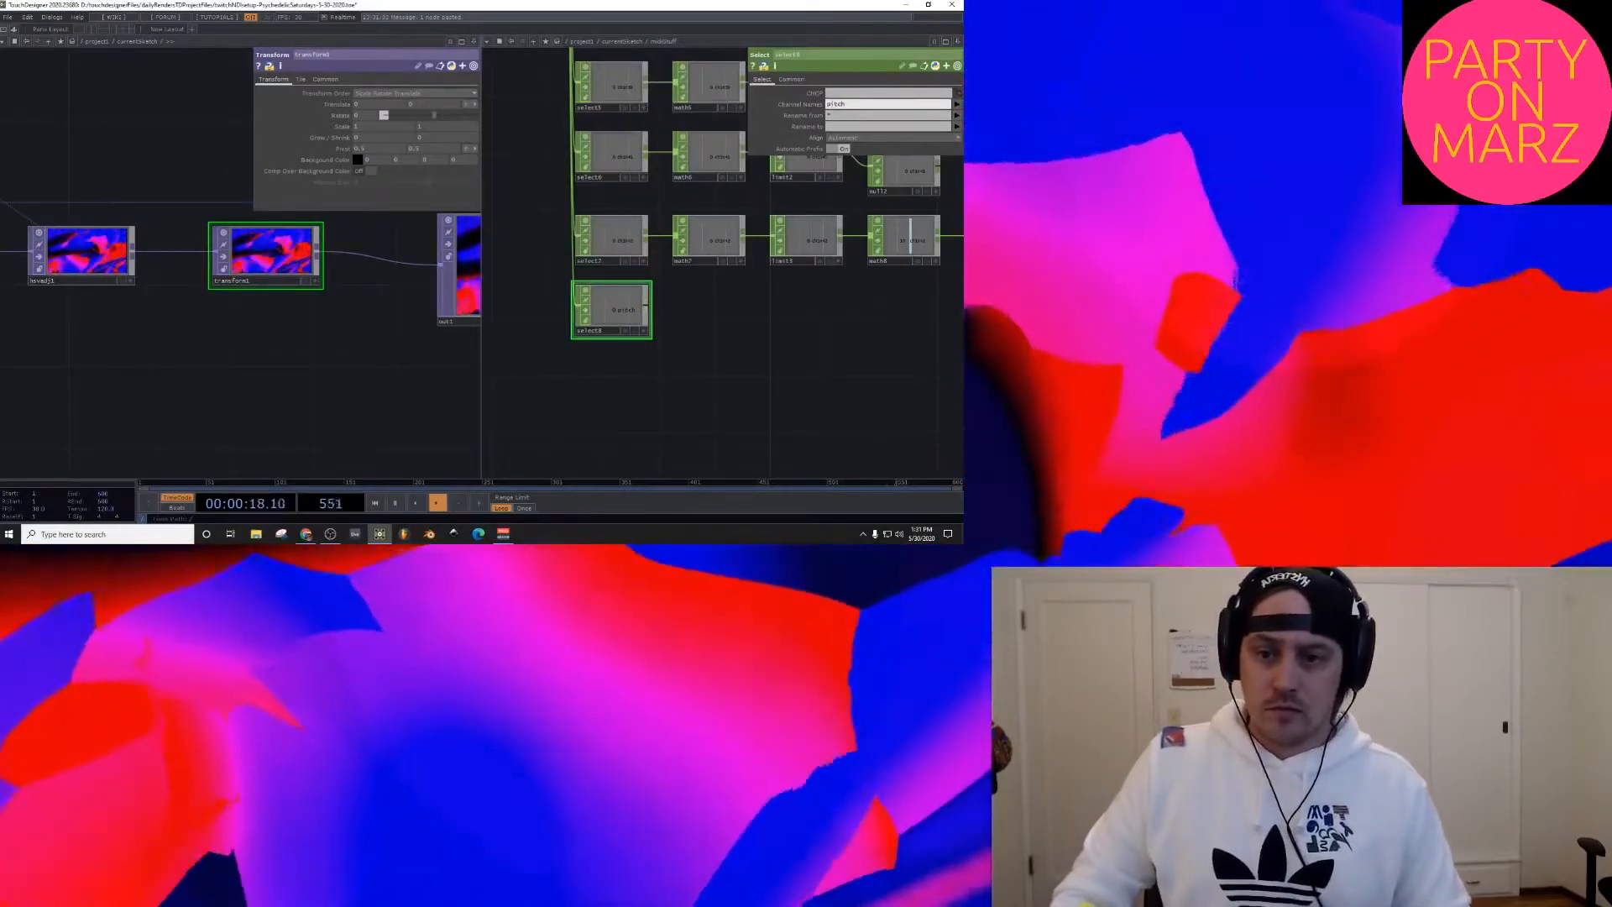
Step: Add a Math CHOP after the pitch Select CHOP, mapping the range -1 to 1 onto 0.1 to 2
{"action": "right_click", "coordinate": [646, 305]}
{"action": "left_click", "coordinate": [678, 245]}
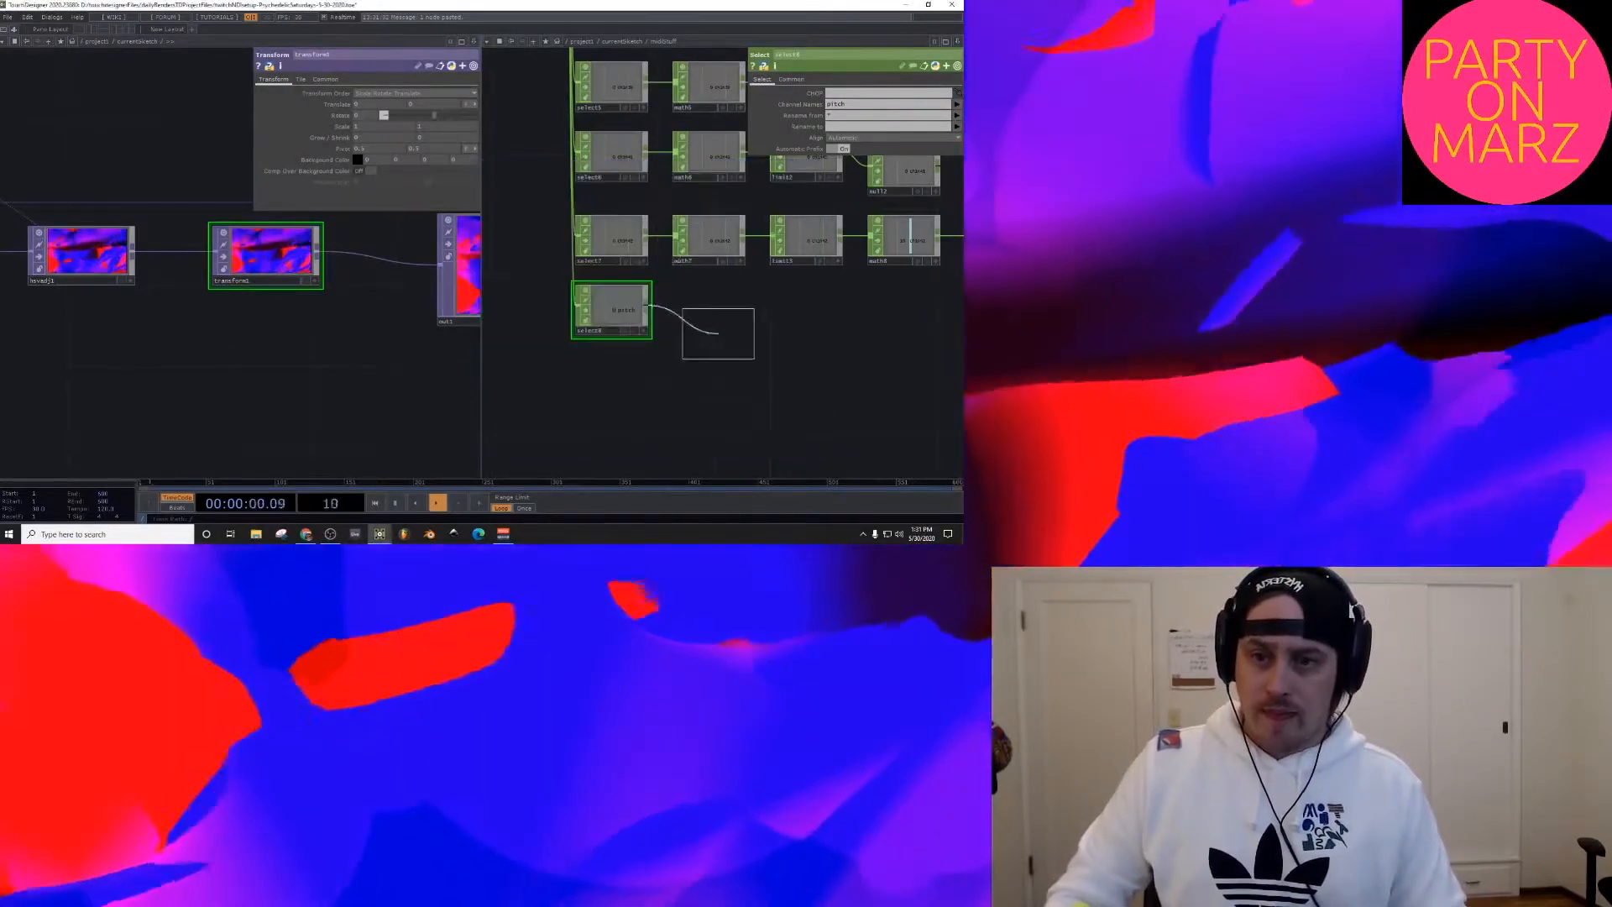
{"action": "left_click", "coordinate": [697, 319]}
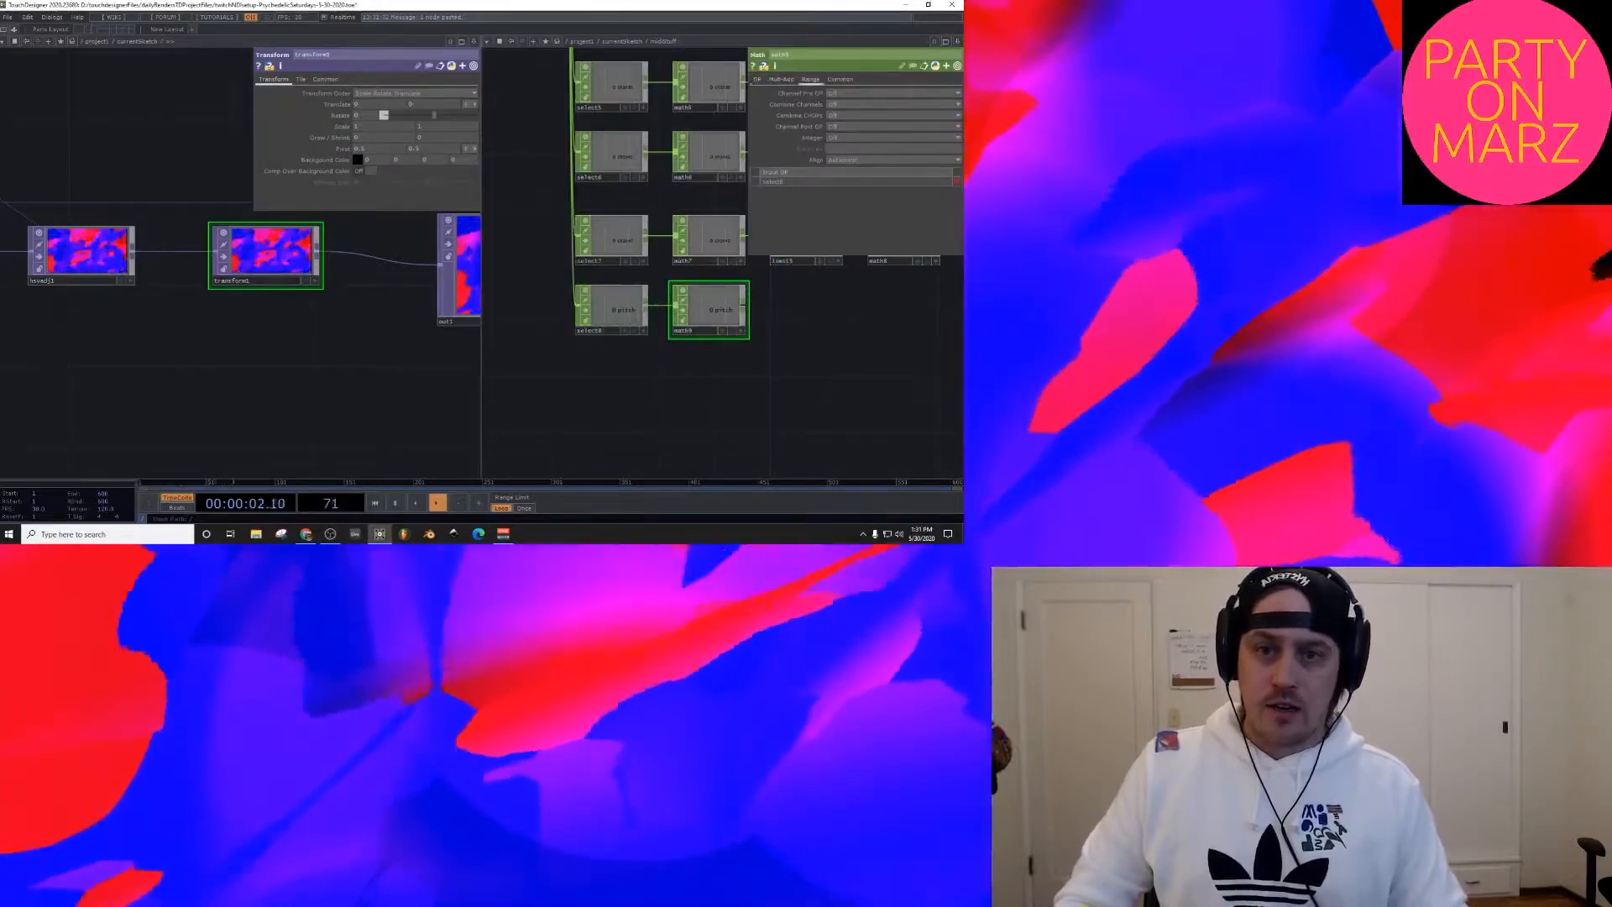
{"action": "left_click", "coordinate": [810, 78]}
{"action": "type", "text": "-1"}
{"action": "key", "text": "Tab"}
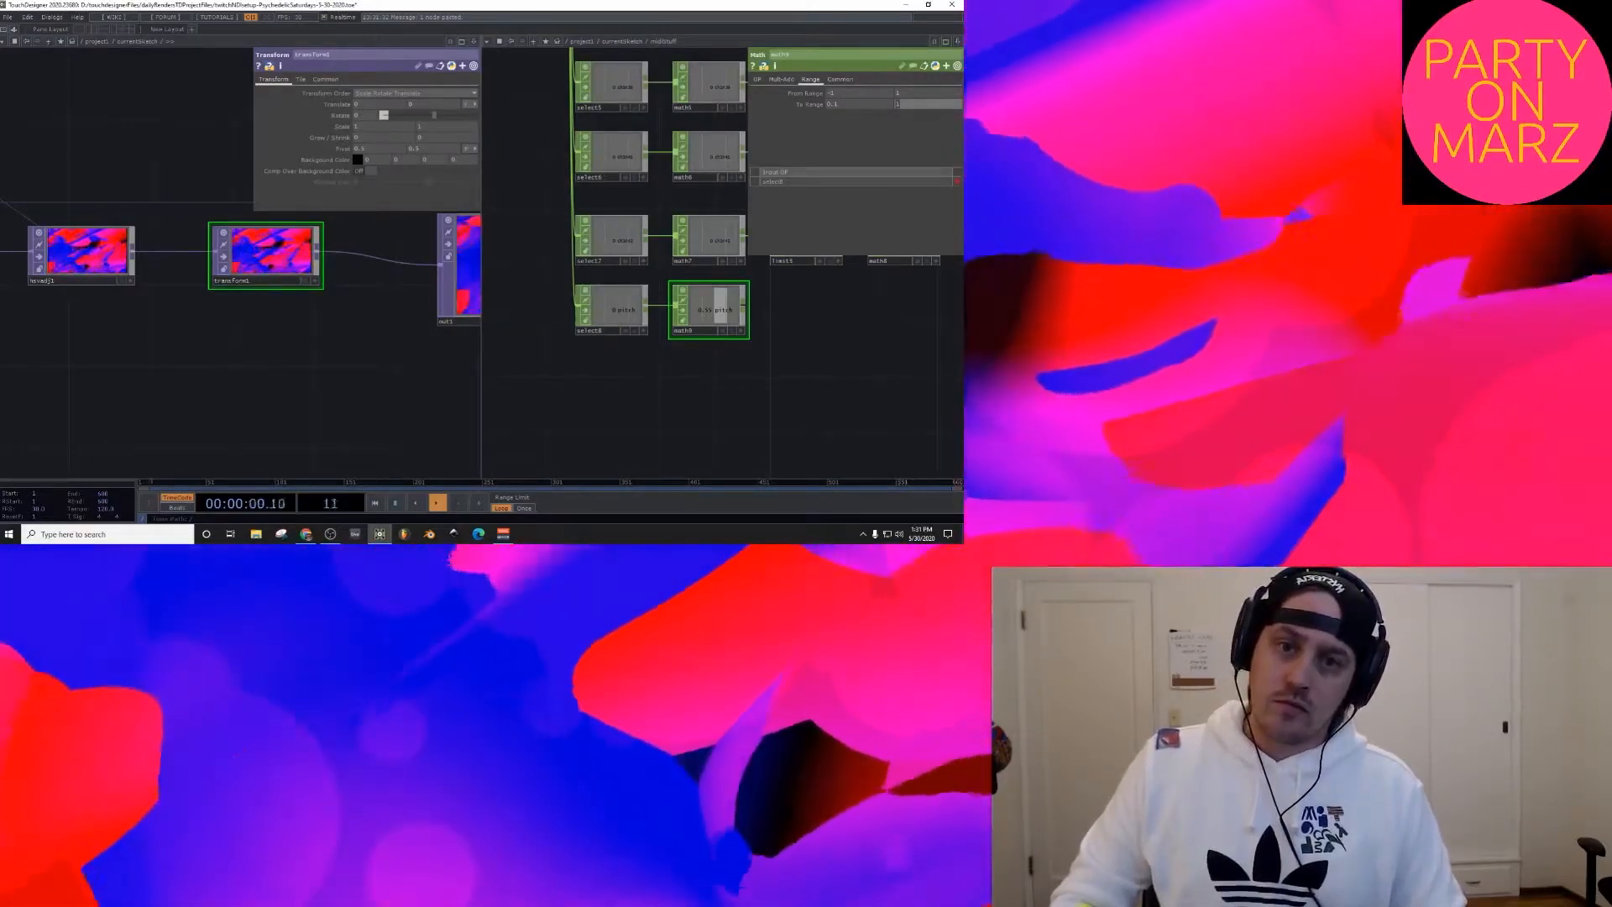
{"action": "type", "text": "2"}
{"action": "key", "text": "Return"}
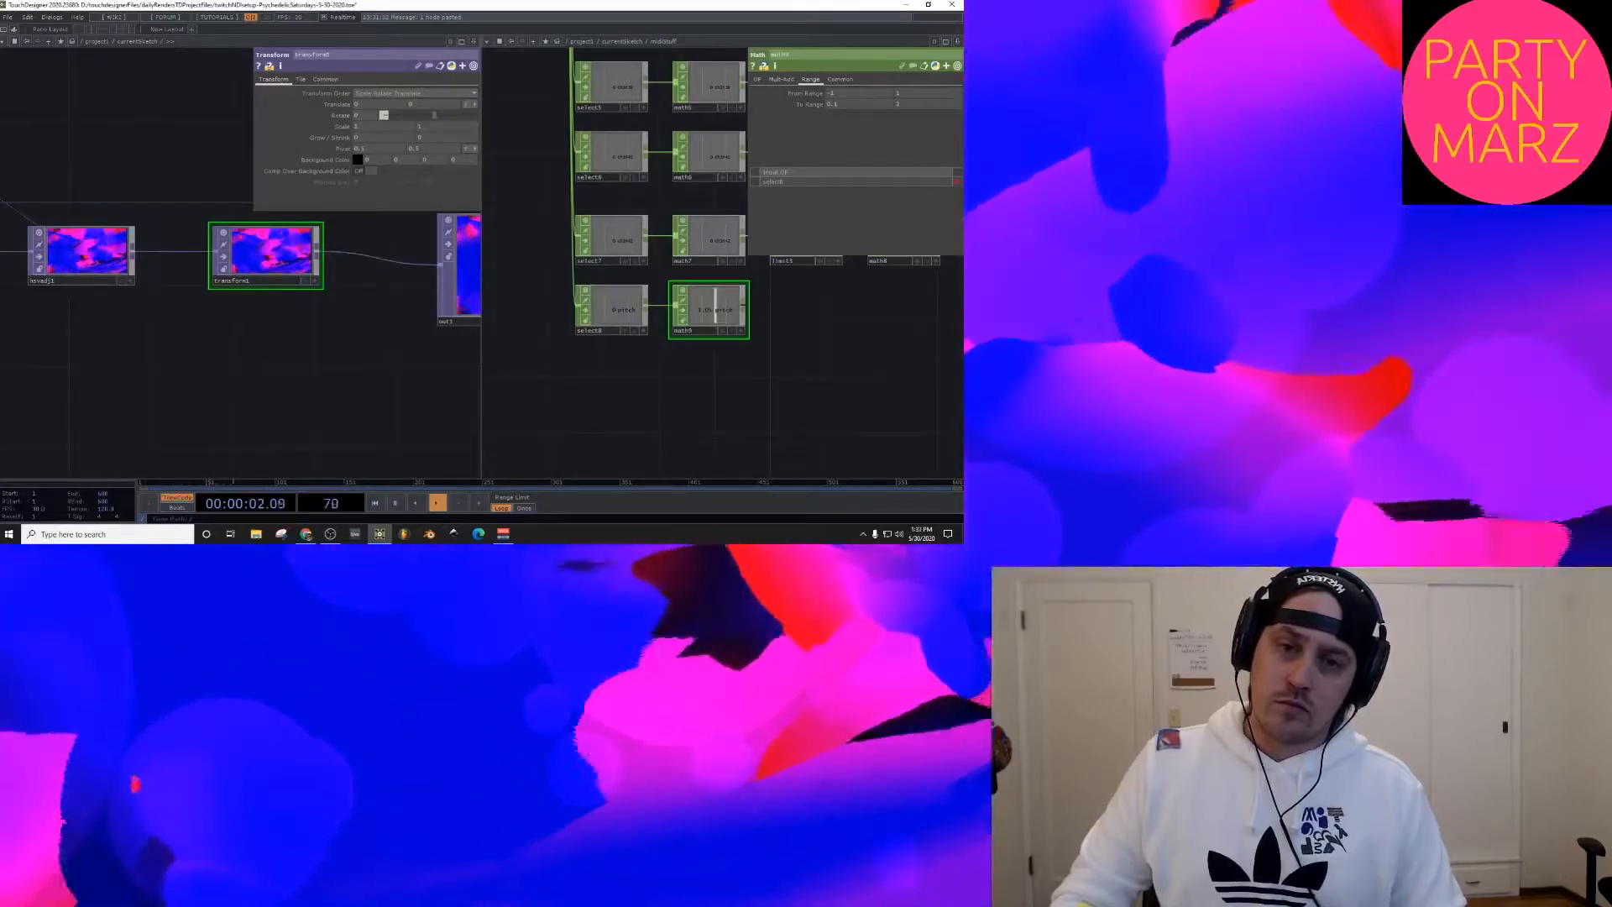
Step: Set the upper To Range value of the pitch Math CHOP to 1.9
{"action": "left_click_drag", "start_coordinate": [827, 372], "coordinate": [748, 386]}
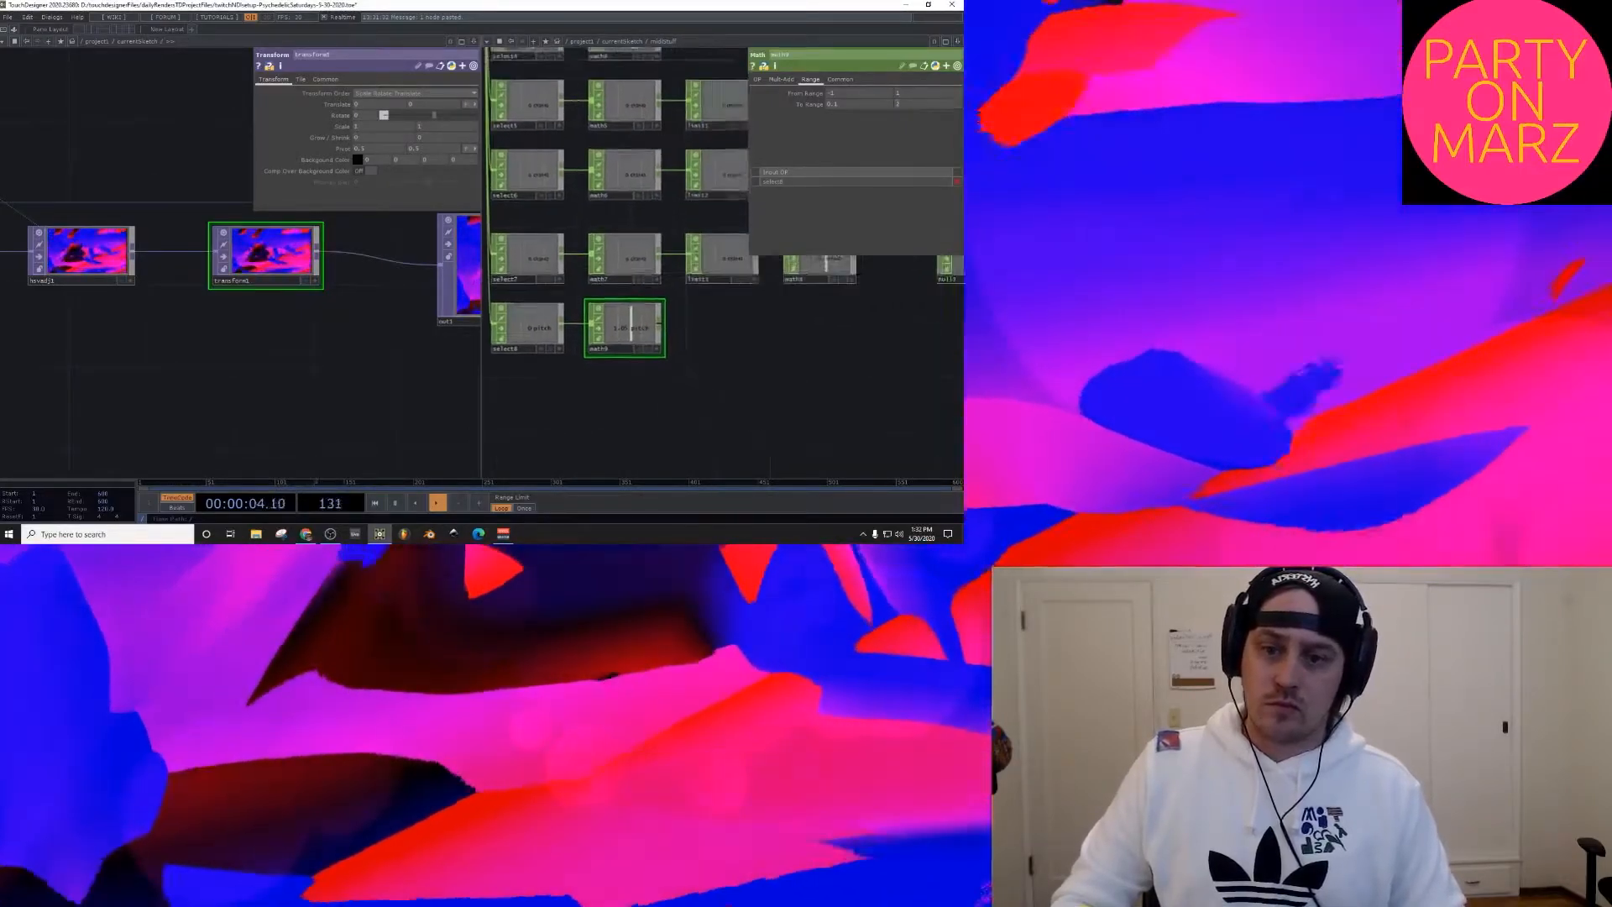
{"action": "scroll", "coordinate": [743, 390], "scroll_direction": "down", "scroll_amount": 2}
{"action": "scroll", "coordinate": [743, 390], "scroll_direction": "up", "scroll_amount": 5}
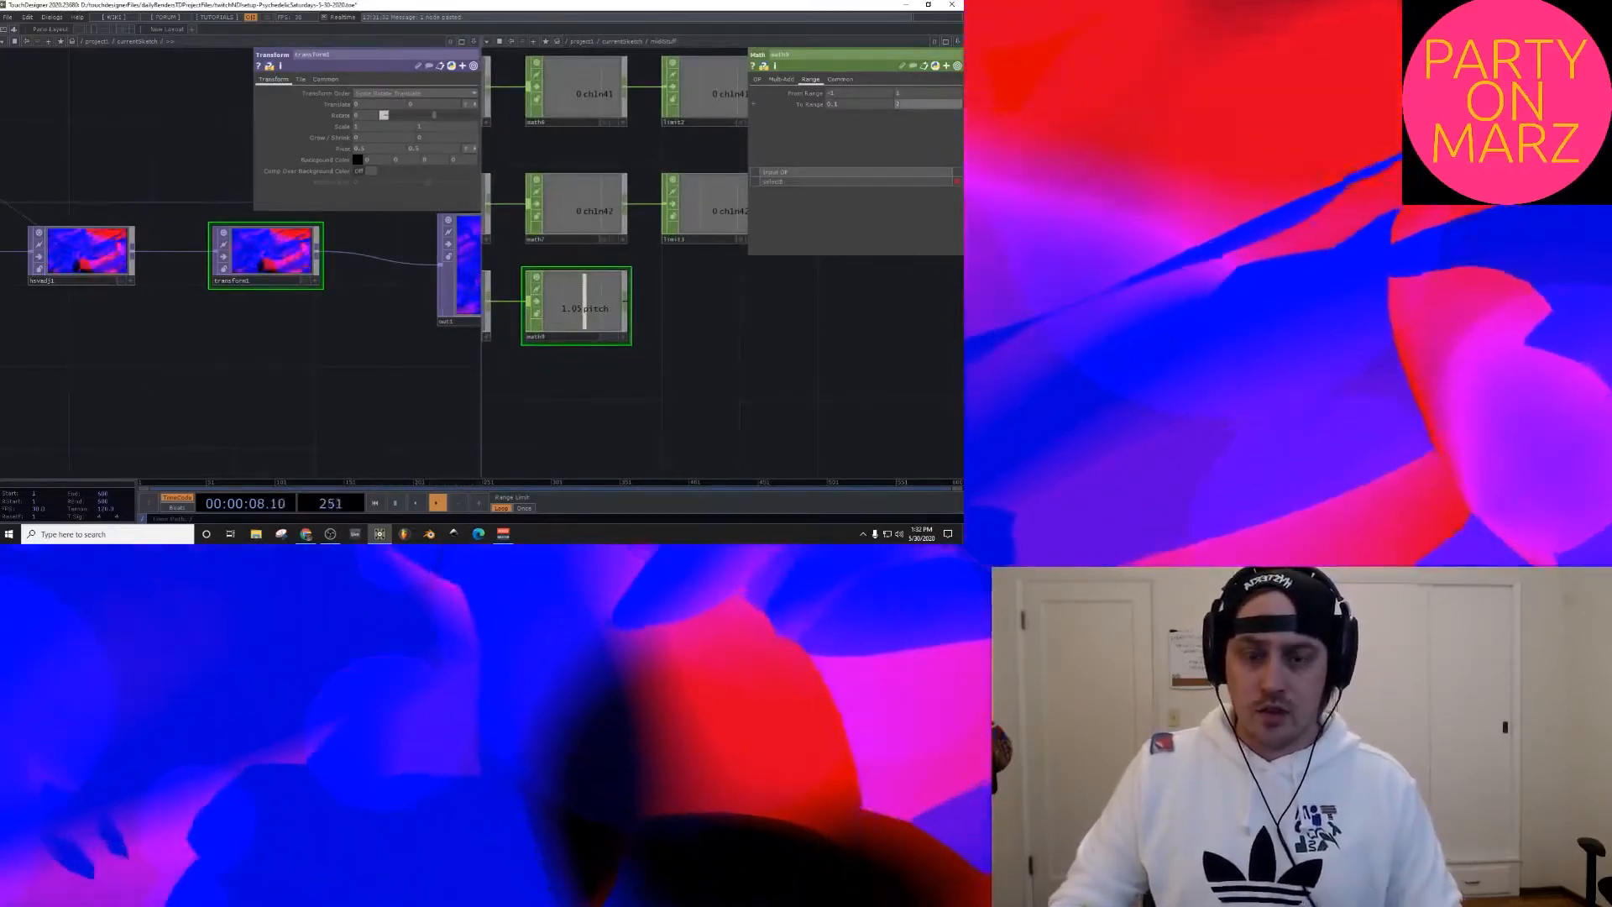
{"action": "left_click", "coordinate": [900, 104]}
{"action": "type", "text": "1.95"}
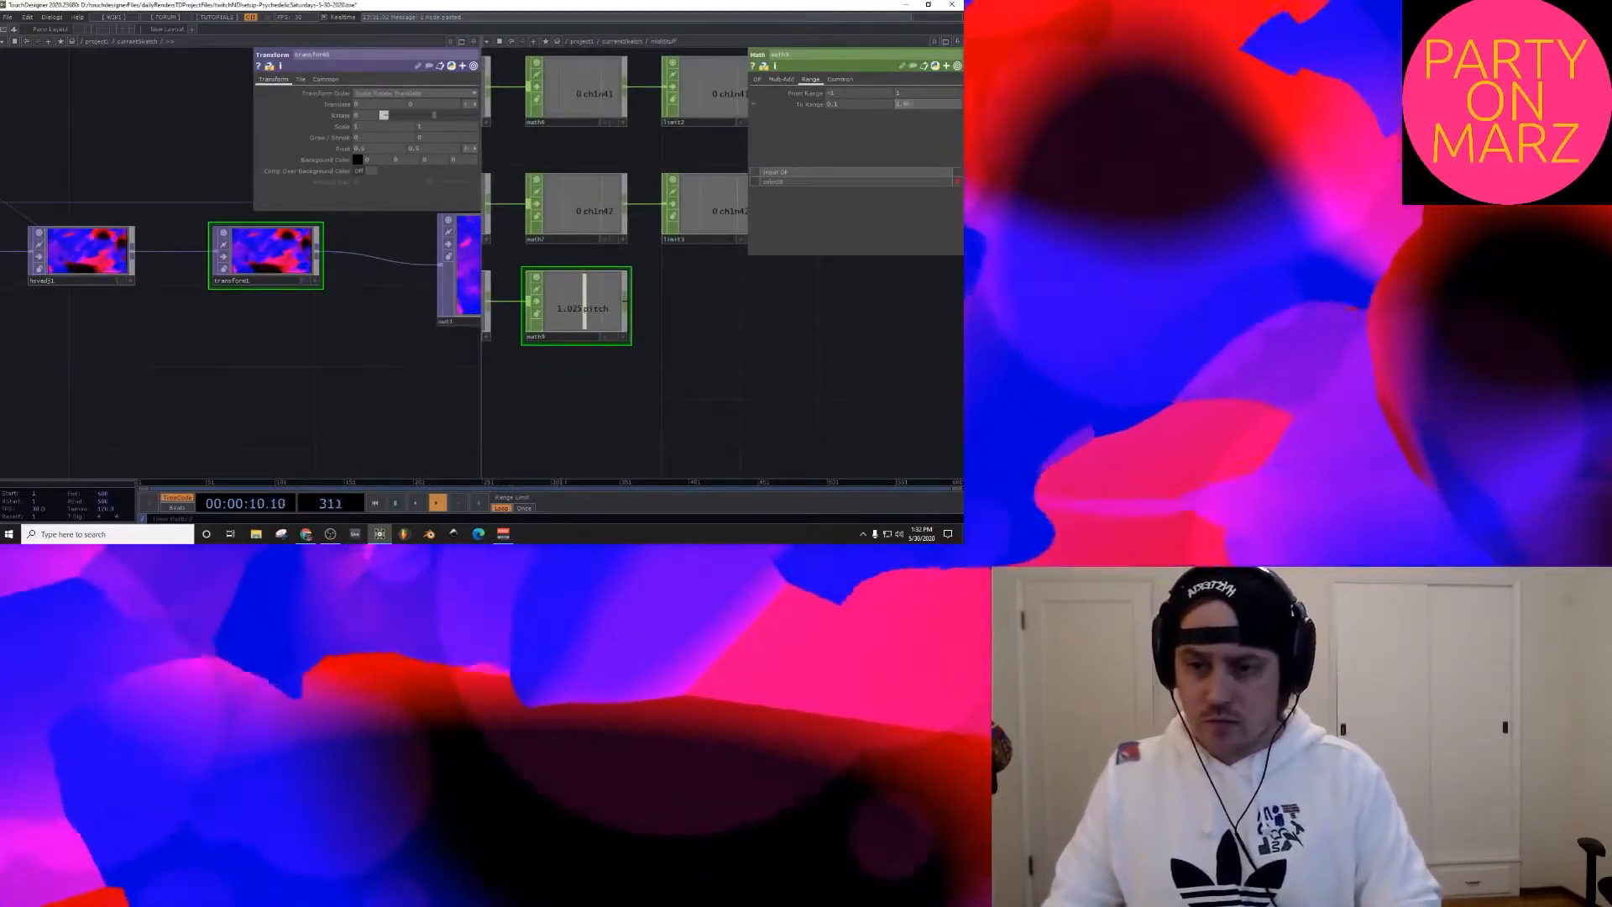
{"action": "type", "text": ".35"}
{"action": "key", "text": "Return"}
{"action": "middle_click_drag", "start_coordinate": [905, 104], "coordinate": [890, 94]}
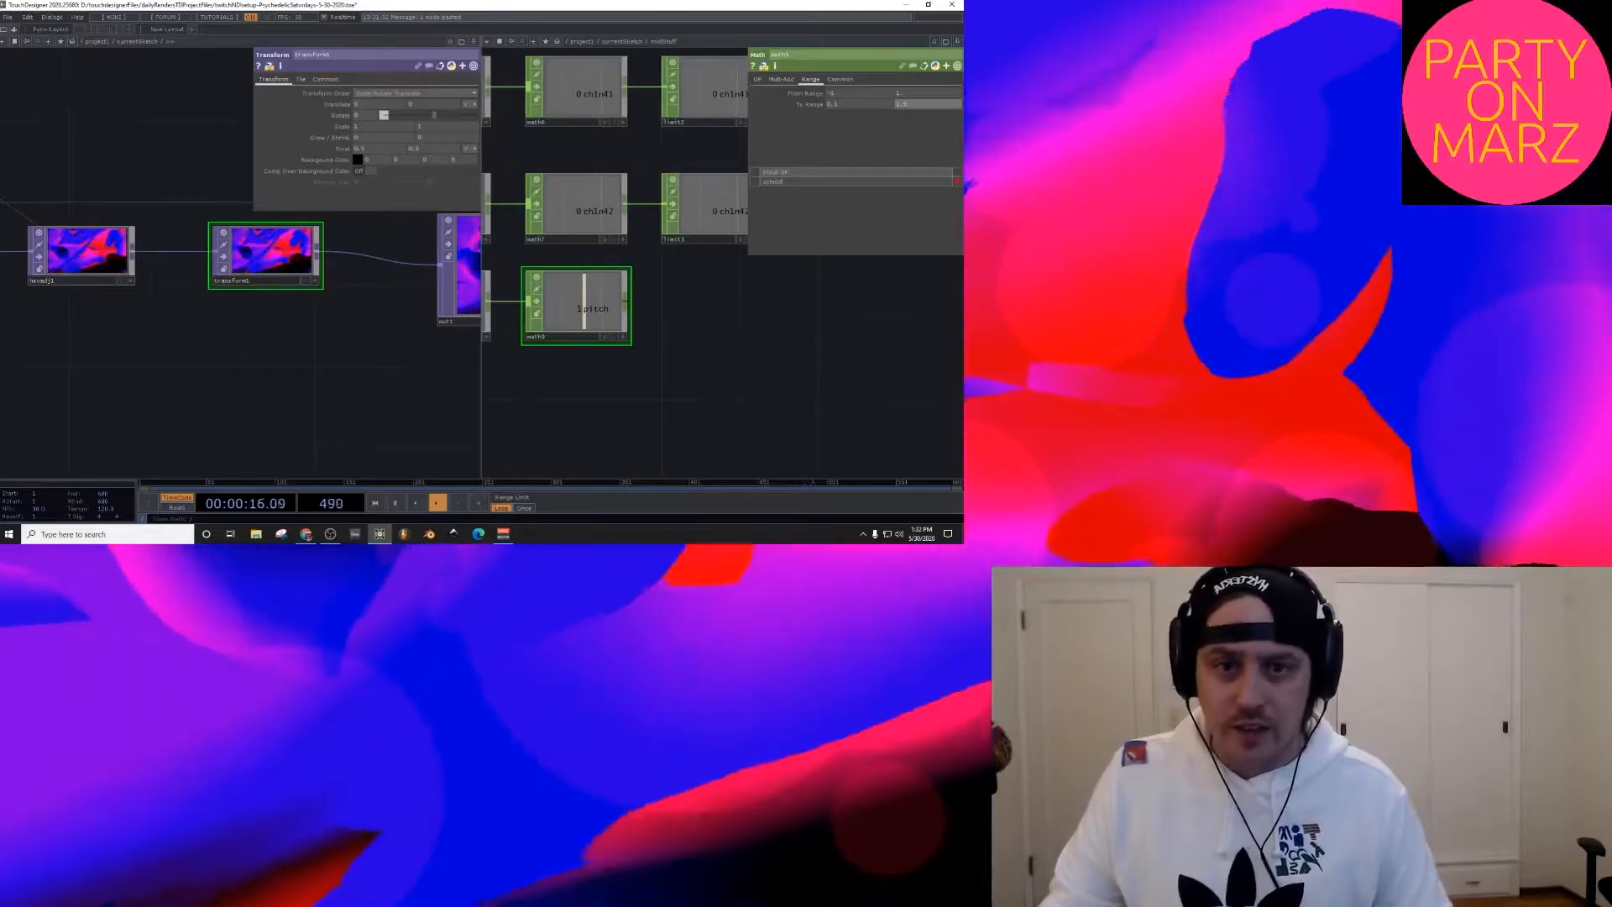
{"action": "scroll", "coordinate": [603, 344], "scroll_direction": "up", "scroll_amount": 2}
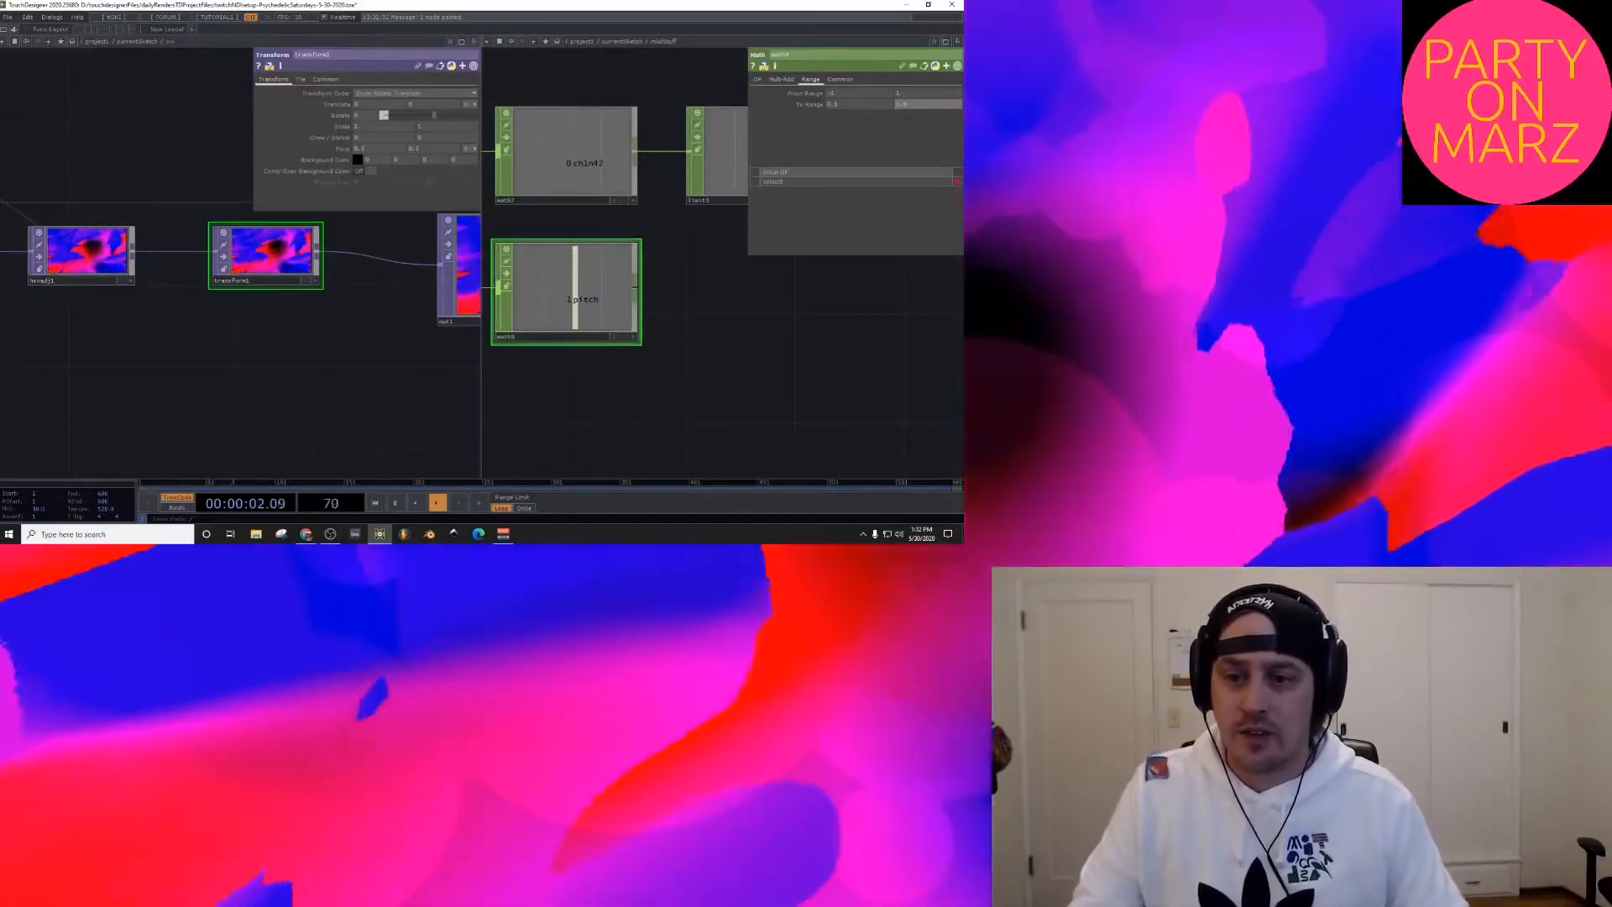
Step: Append an Audio Filter CHOP to the pitch Math CHOP
{"action": "key", "text": "Tab"}
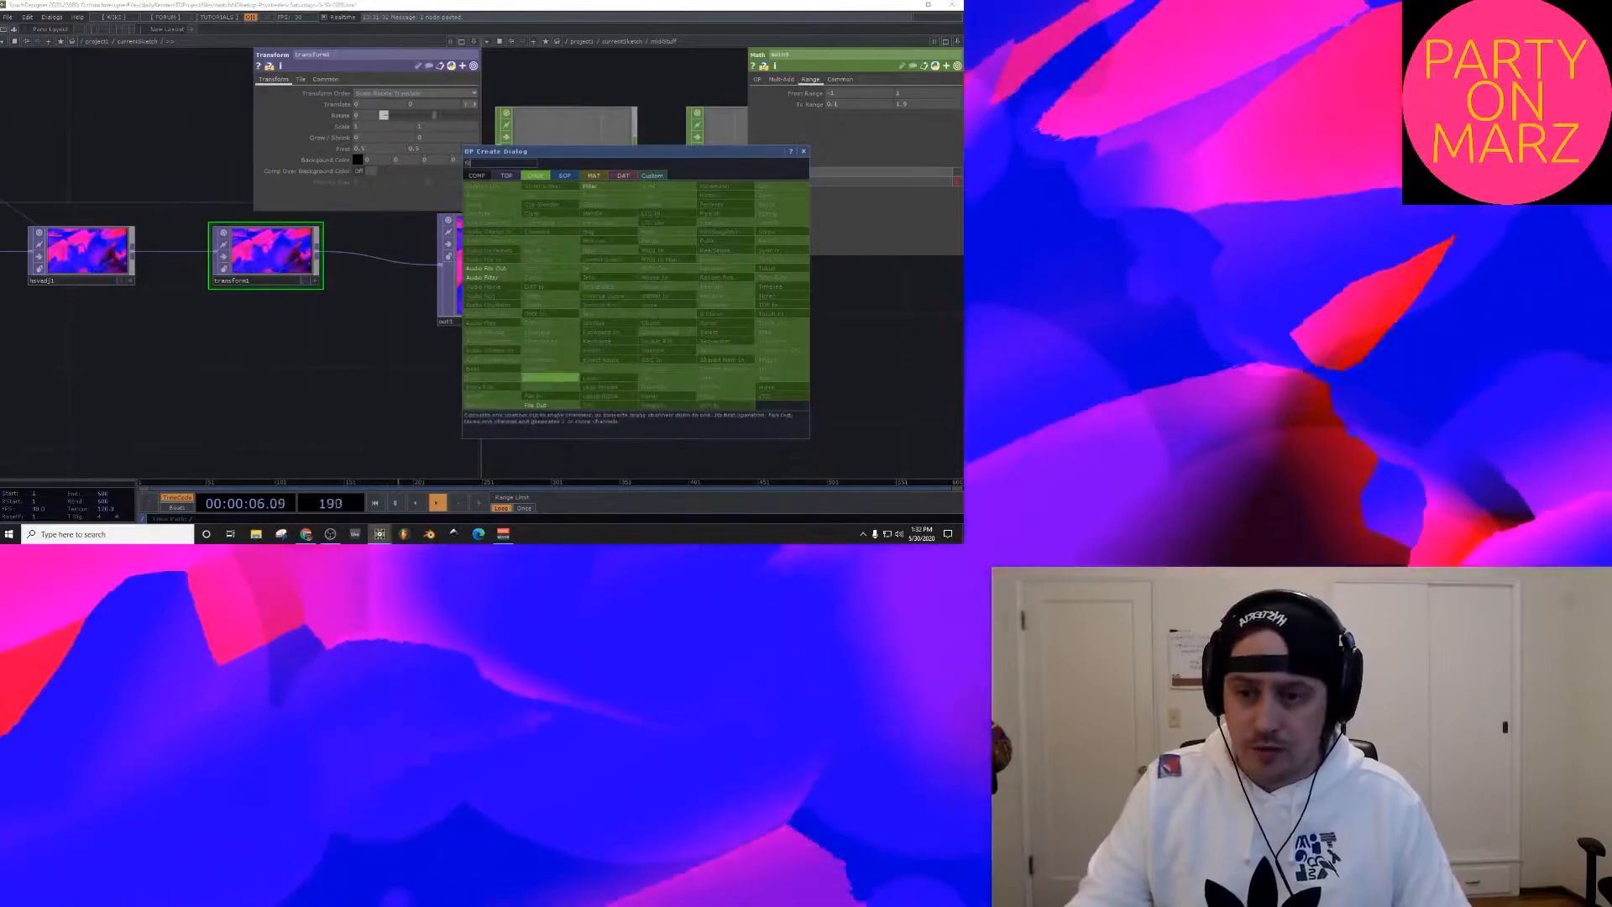
{"action": "left_click", "coordinate": [492, 277]}
{"action": "left_click", "coordinate": [758, 292]}
{"action": "left_click_drag", "start_coordinate": [840, 336], "coordinate": [643, 390]}
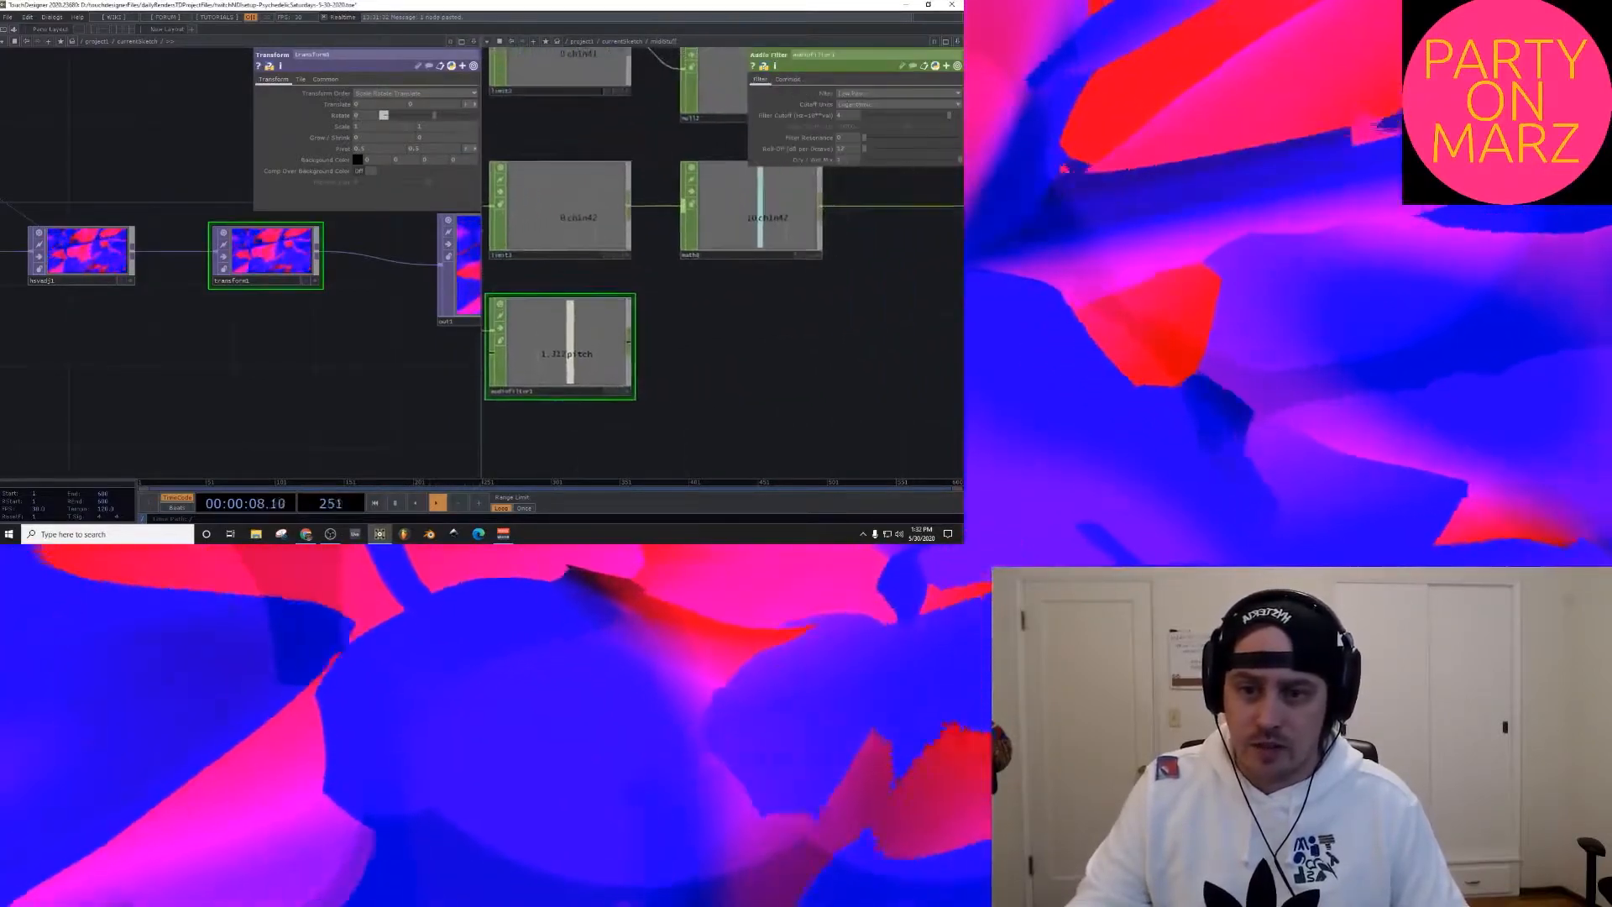
Step: Add a Null CHOP at the end of the pitch chain and make its viewer active
{"action": "right_click", "coordinate": [631, 345]}
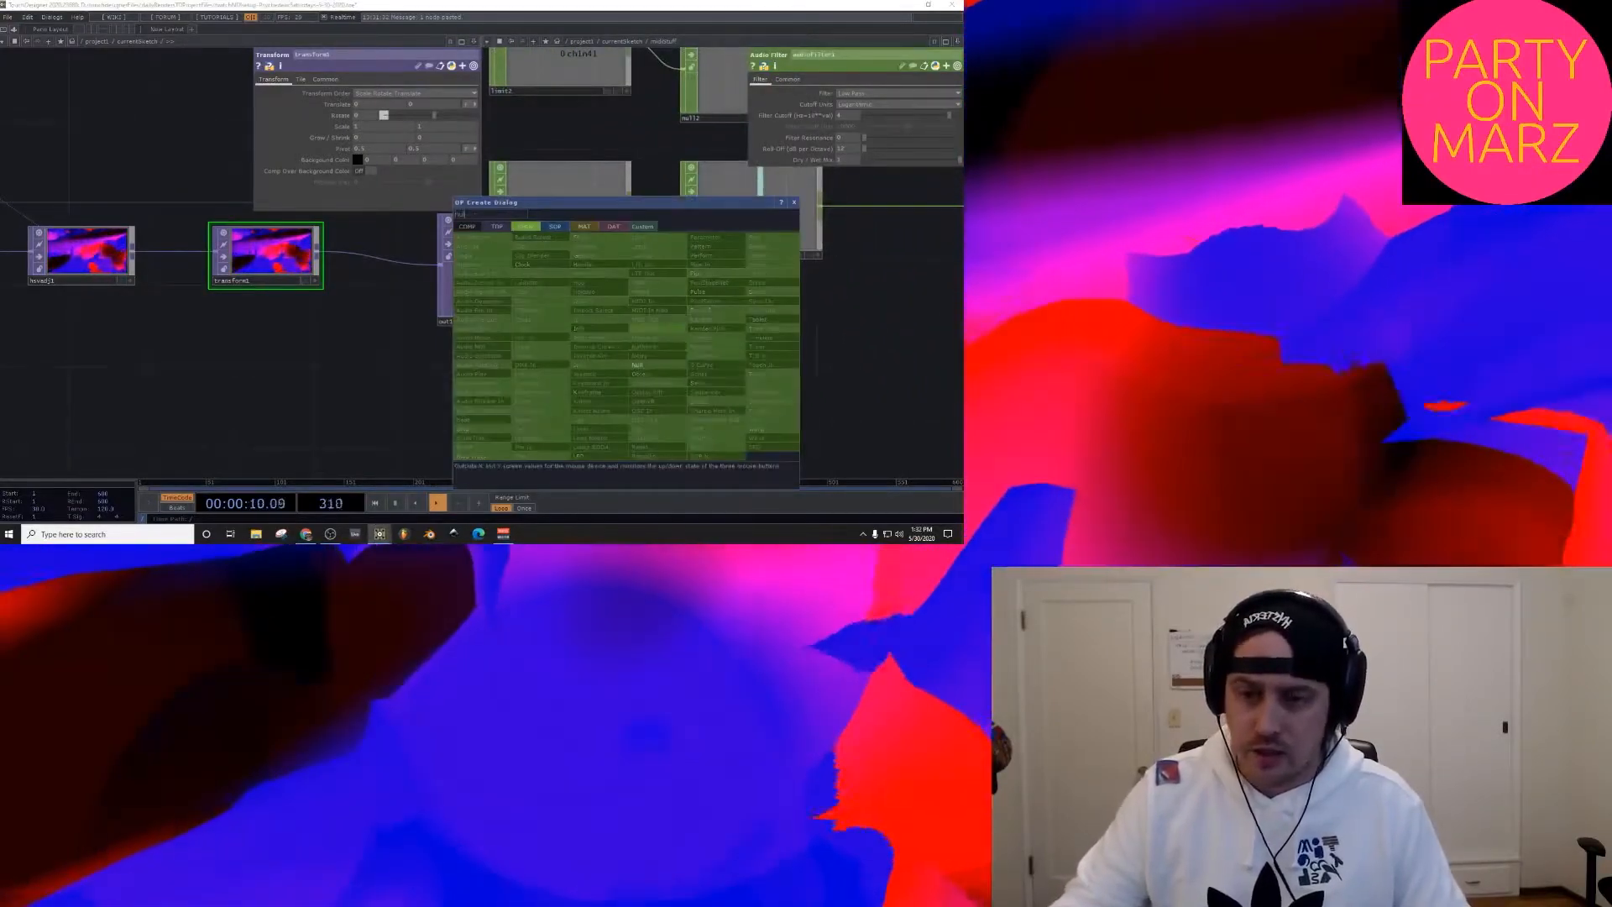
{"action": "left_click", "coordinate": [659, 364]}
{"action": "left_click", "coordinate": [747, 348]}
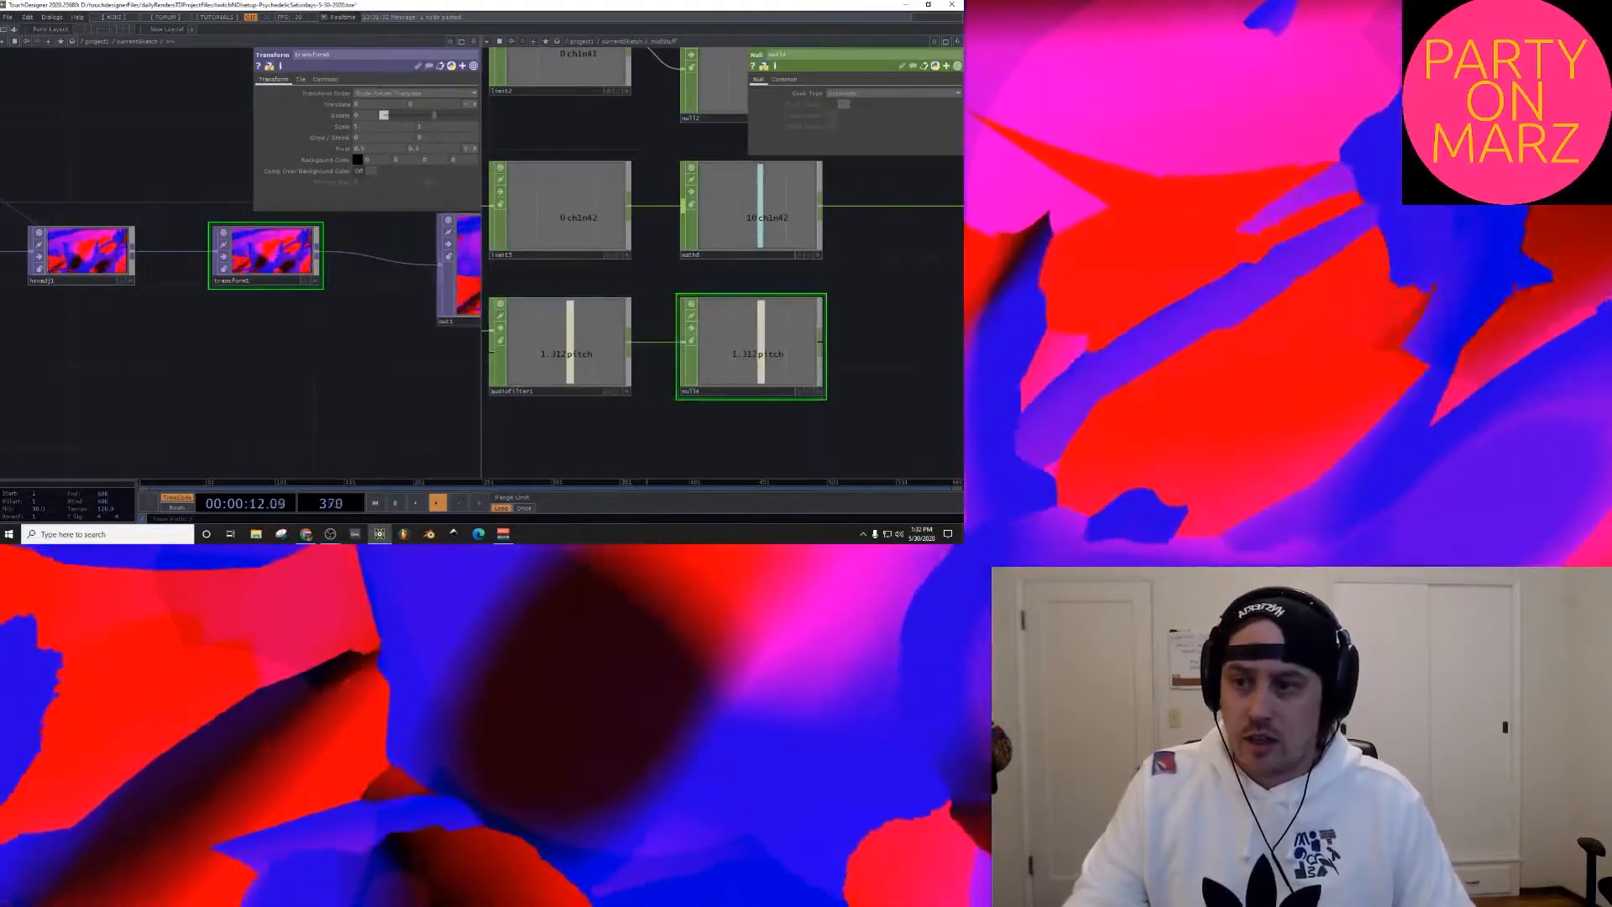
{"action": "left_click", "coordinate": [818, 391]}
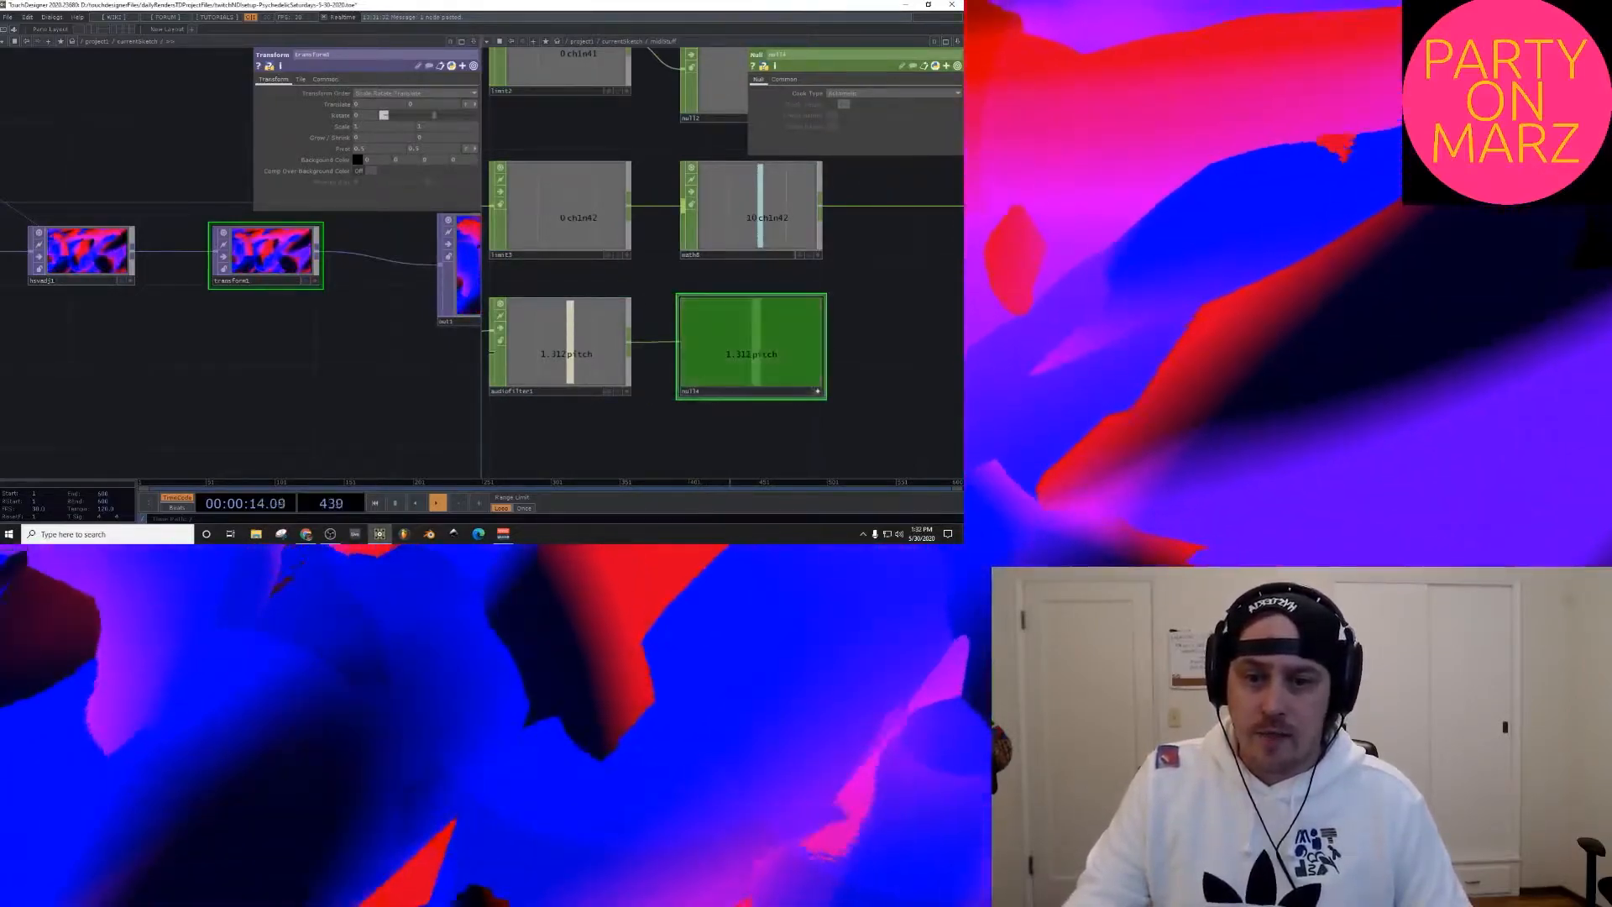
Step: Link the Null CHOP's pitch channel to the Transform TOP's horizontal scale
{"action": "left_click_drag", "start_coordinate": [758, 353], "coordinate": [588, 323]}
{"action": "left_click_drag", "start_coordinate": [376, 127], "coordinate": [373, 127]}
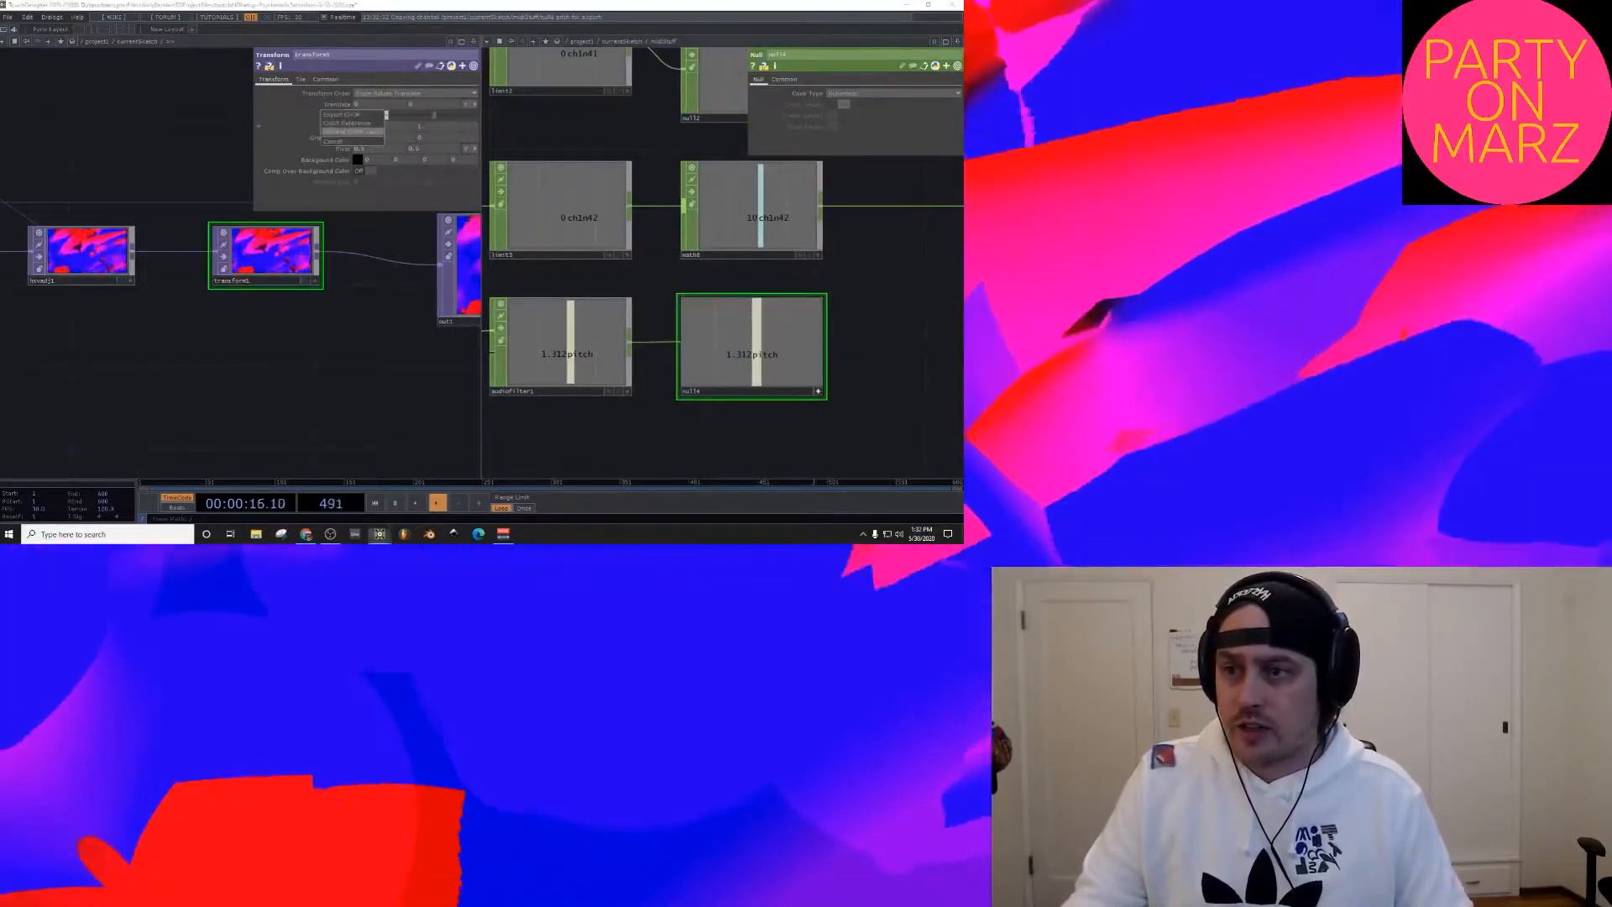
{"action": "left_click", "coordinate": [366, 123]}
{"action": "left_click_drag", "start_coordinate": [361, 353], "coordinate": [297, 375]}
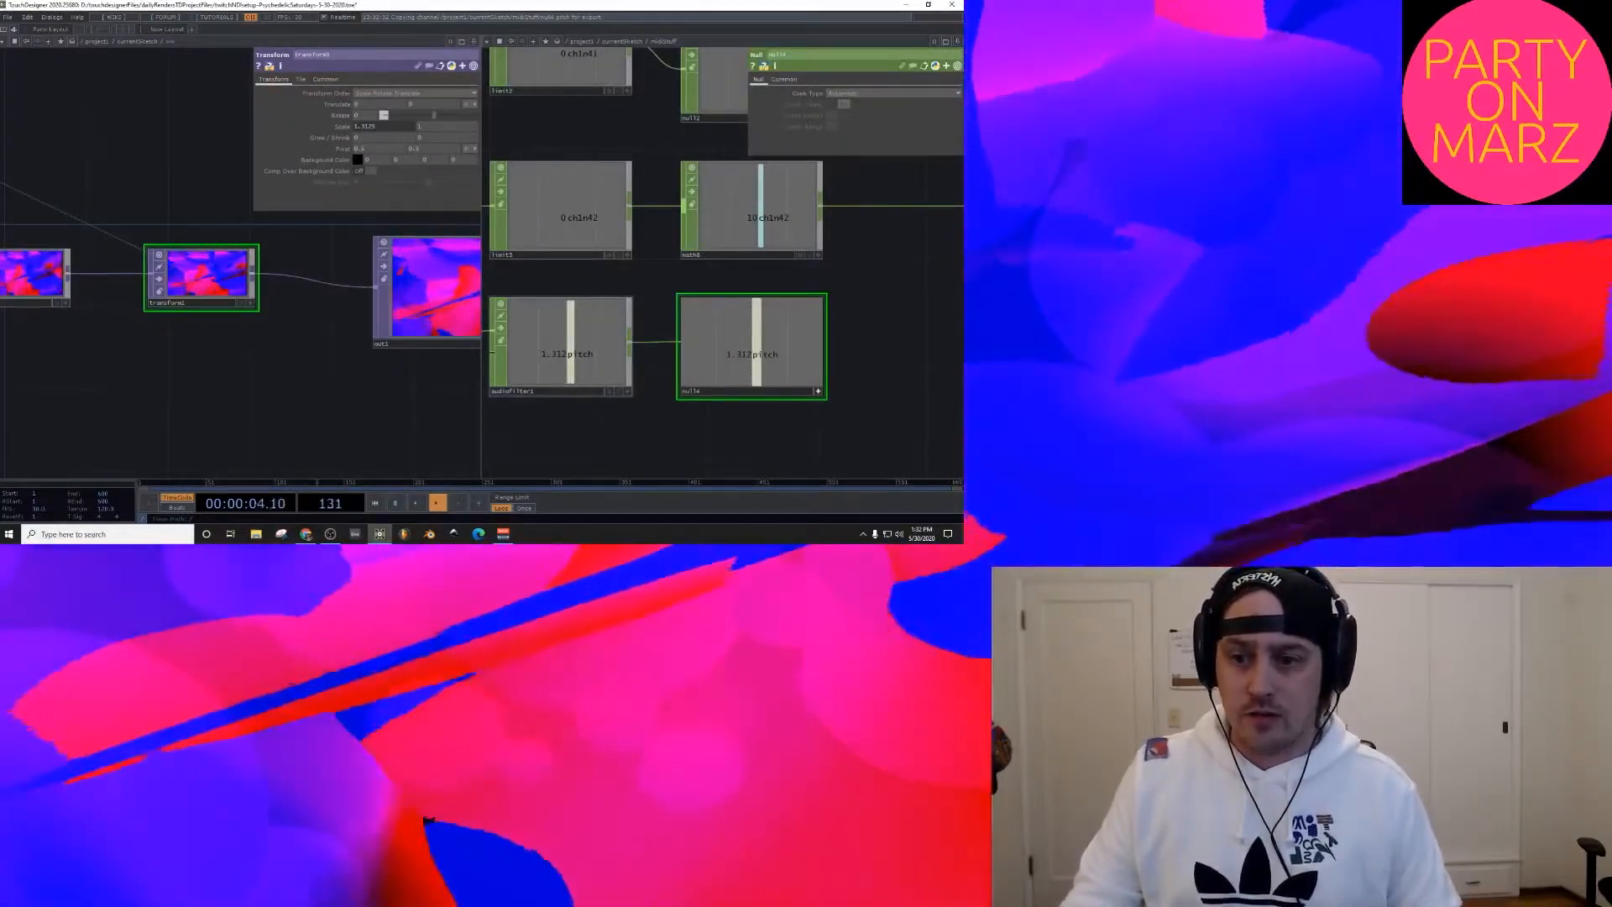
Step: Replace the Audio Filter CHOP with a Filter CHOP between the pitch Math CHOP and the Null CHOP
{"action": "left_click", "coordinate": [555, 356]}
{"action": "key", "text": "Delete"}
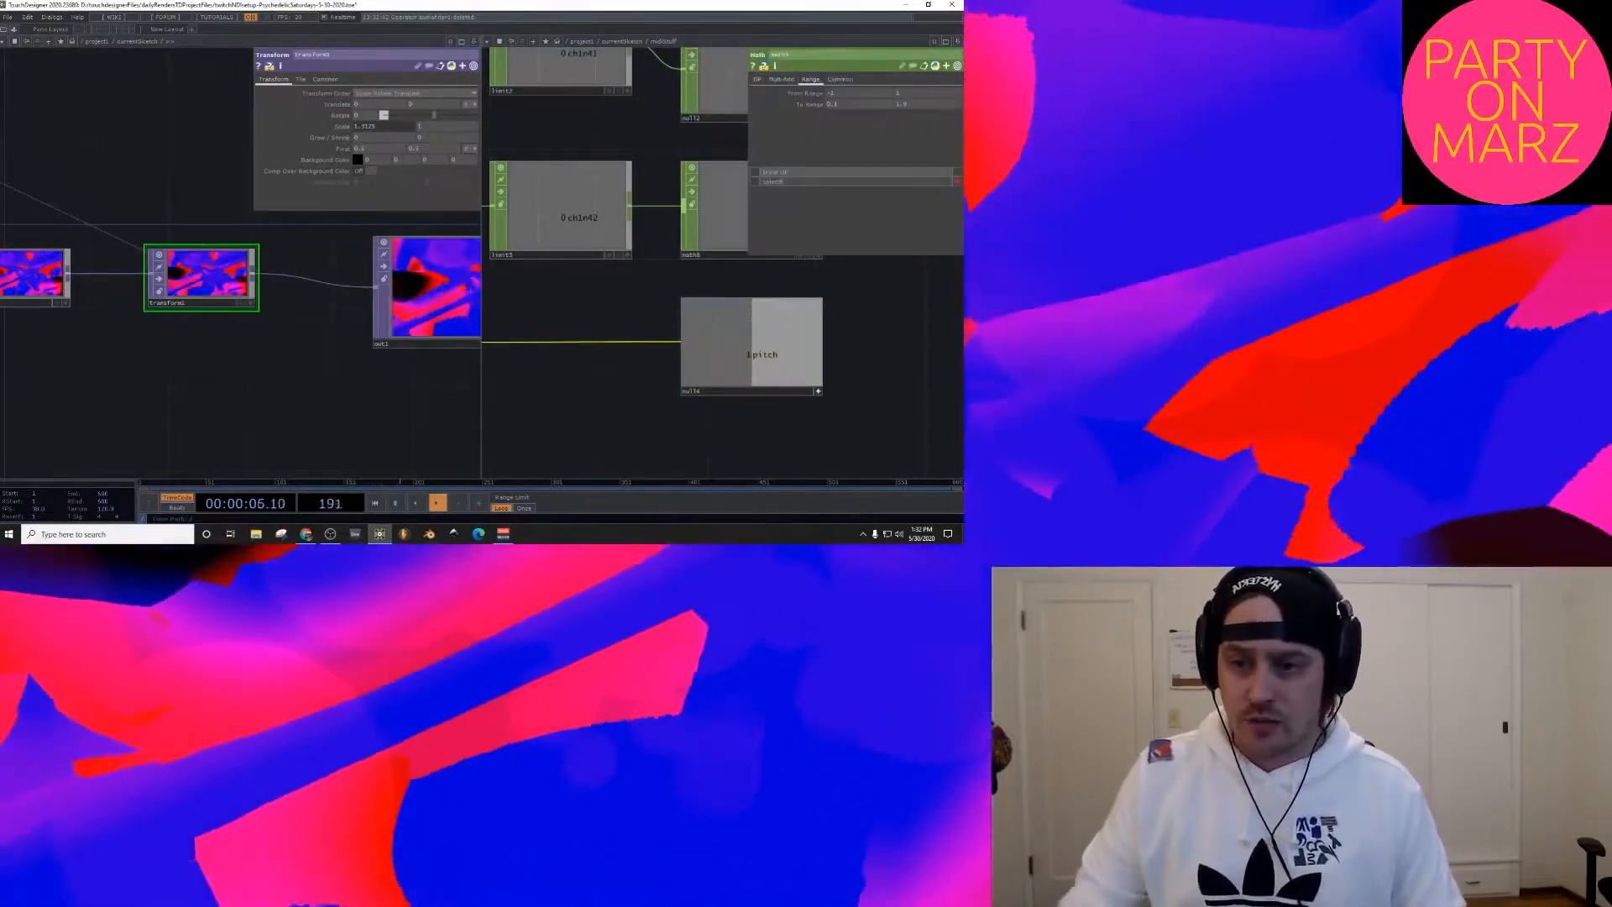
{"action": "key", "text": "Tab"}
{"action": "left_click", "coordinate": [537, 225]}
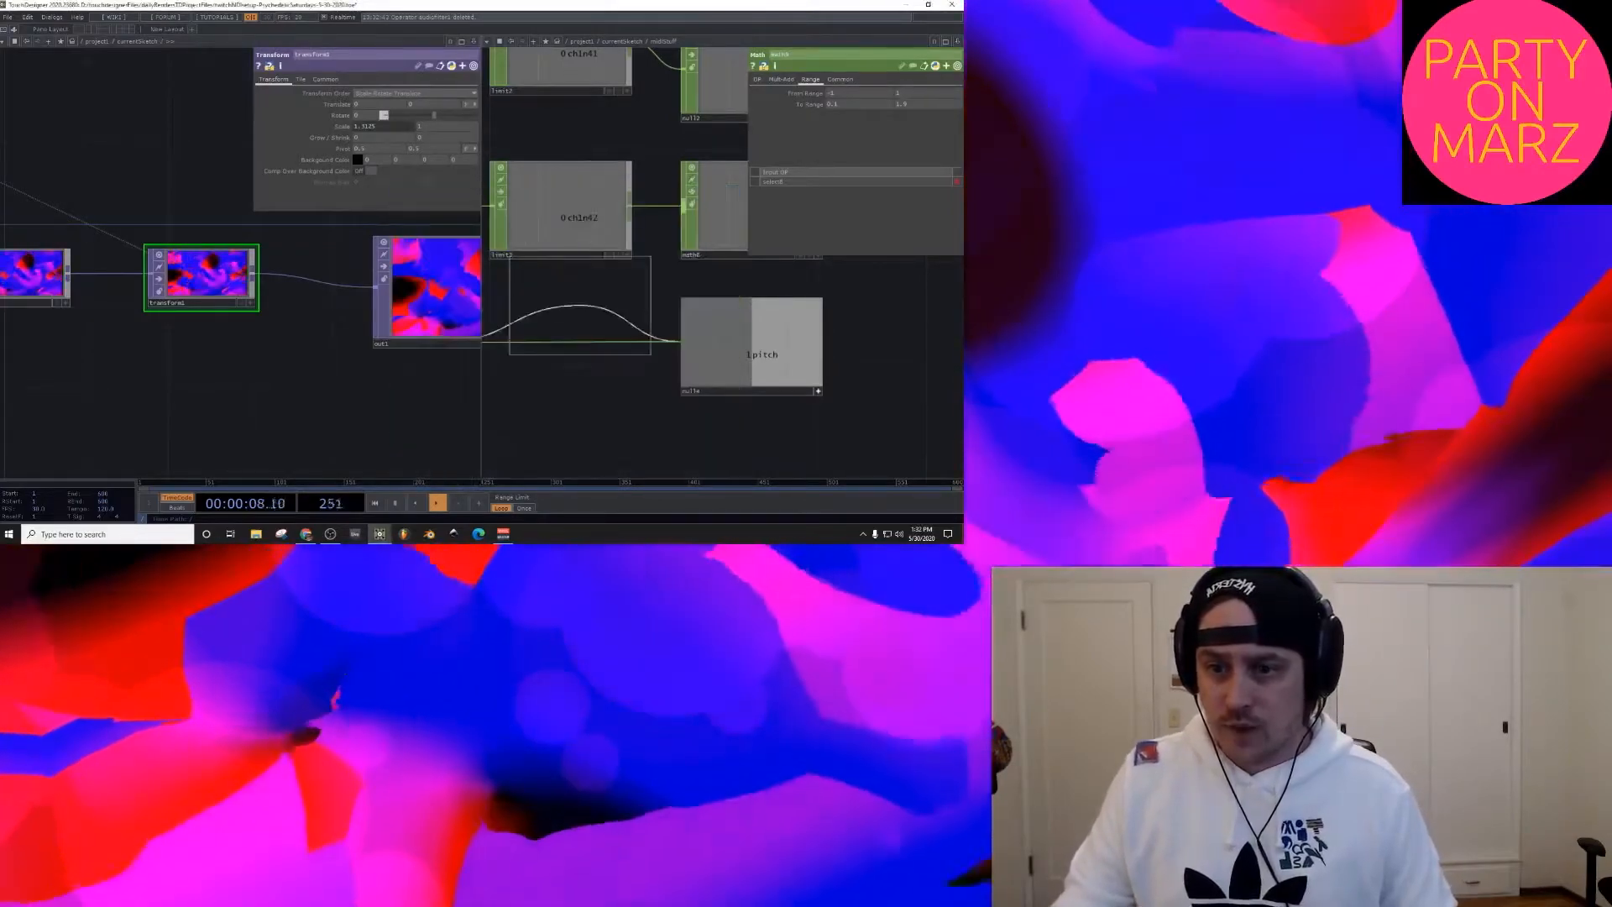
{"action": "left_click", "coordinate": [561, 319]}
{"action": "left_click_drag", "start_coordinate": [561, 322], "coordinate": [561, 349]}
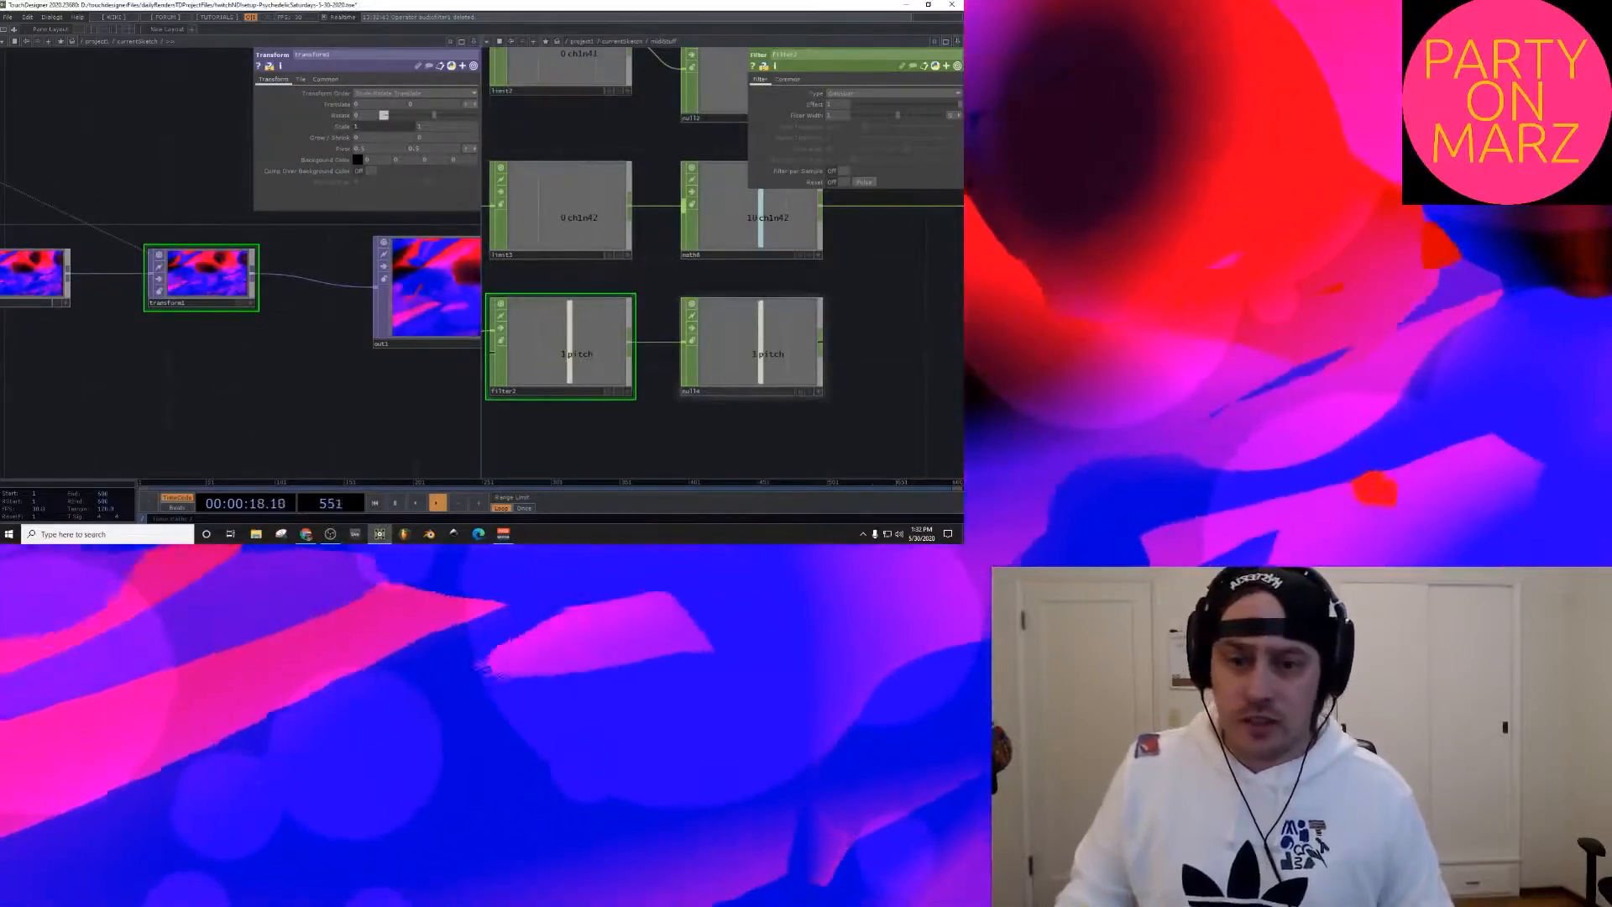
Step: Link the pitch channel of the Null CHOP to the Transform TOP's vertical scale as well
{"action": "left_click", "coordinate": [817, 391]}
{"action": "left_click_drag", "start_coordinate": [767, 359], "coordinate": [402, 115]}
{"action": "left_click", "coordinate": [432, 124]}
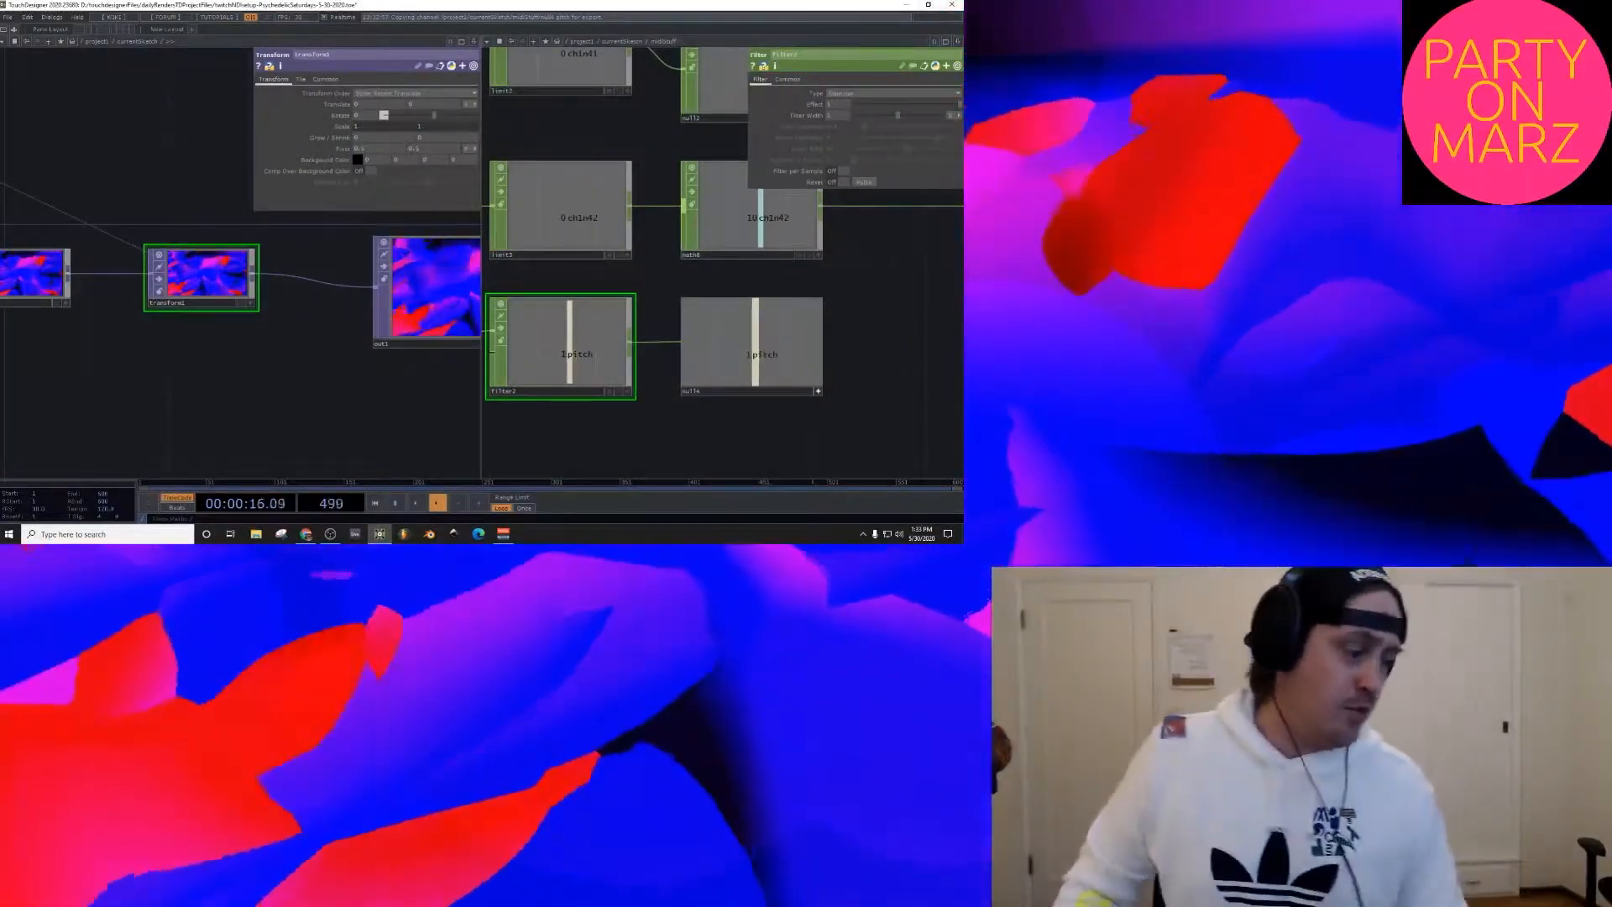
Step: Turn off the Null CHOP's active viewer, return to a single network pane and save the project
{"action": "scroll", "coordinate": [96, 277], "scroll_direction": "down", "scroll_amount": 6}
{"action": "left_click_drag", "start_coordinate": [97, 298], "coordinate": [246, 315]}
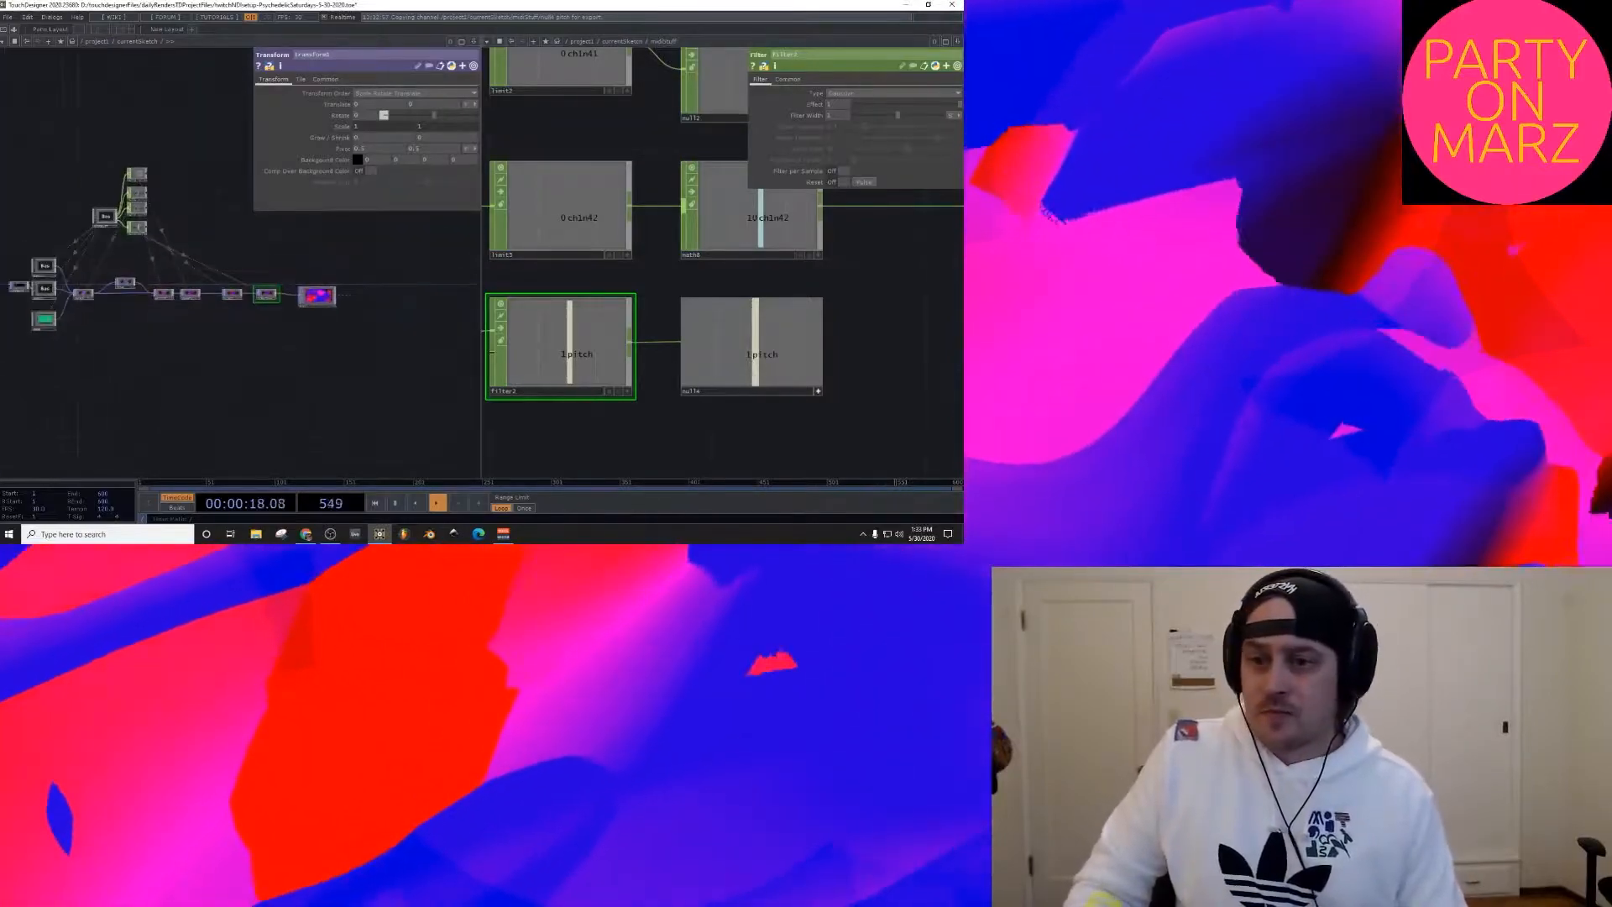
{"action": "left_click", "coordinate": [818, 391]}
{"action": "left_click_drag", "start_coordinate": [856, 403], "coordinate": [809, 392]}
{"action": "key", "text": "alt+z"}
{"action": "scroll", "coordinate": [344, 306], "scroll_direction": "down", "scroll_amount": 6}
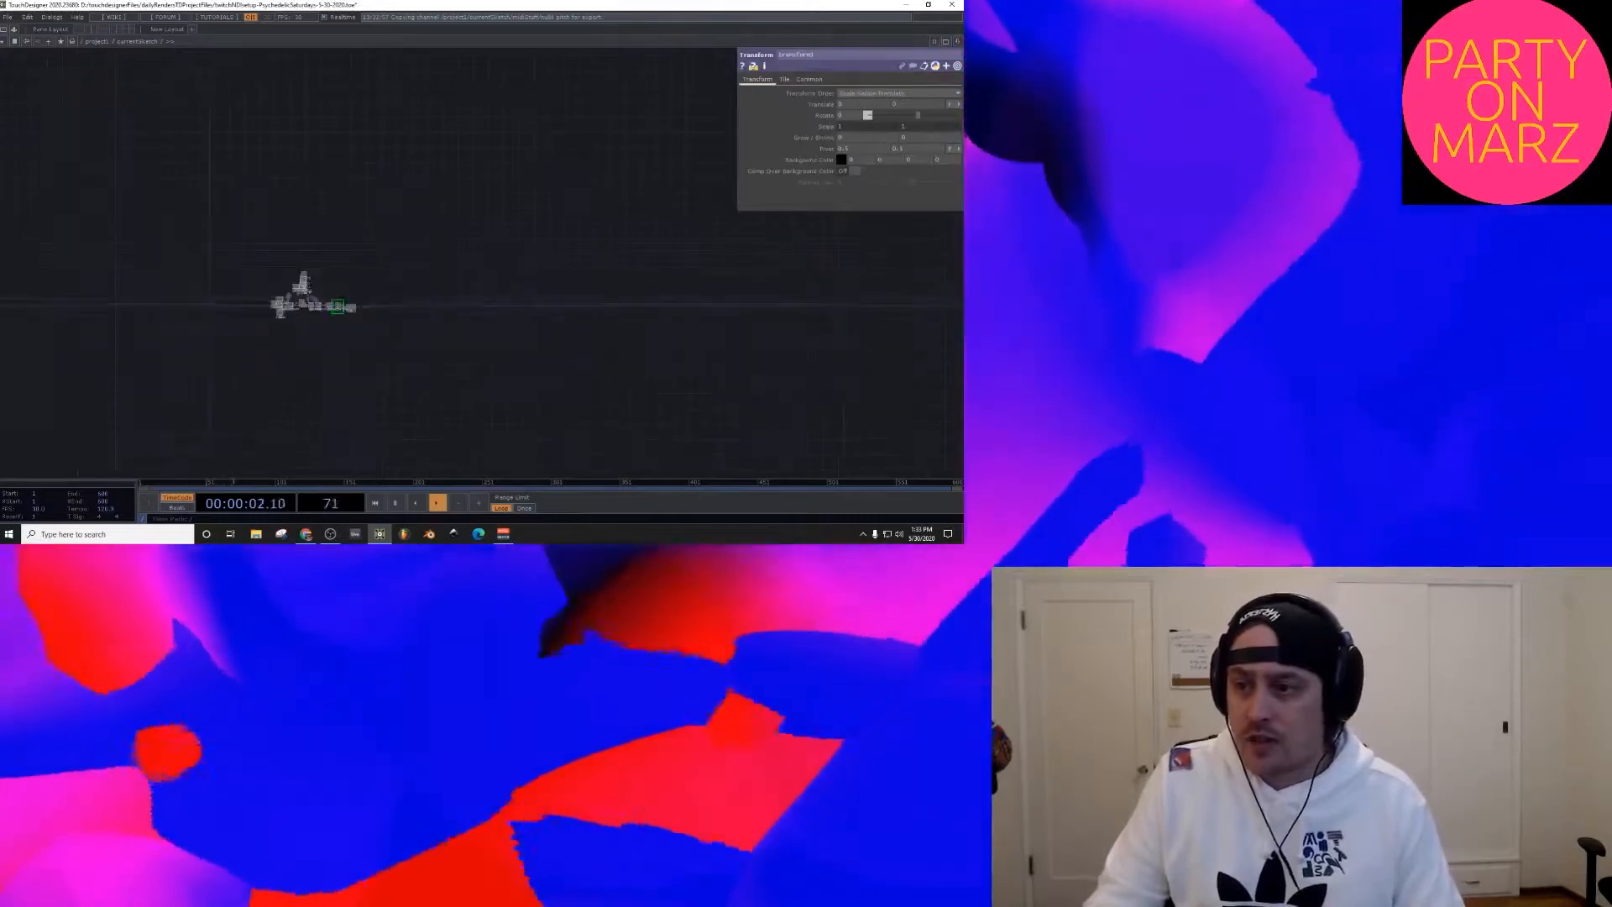
{"action": "left_click_drag", "start_coordinate": [290, 298], "coordinate": [465, 327]}
{"action": "scroll", "coordinate": [450, 326], "scroll_direction": "up", "scroll_amount": 5}
{"action": "key", "text": "ctrl+s"}
{"action": "scroll", "coordinate": [497, 345], "scroll_direction": "down", "scroll_amount": 9}
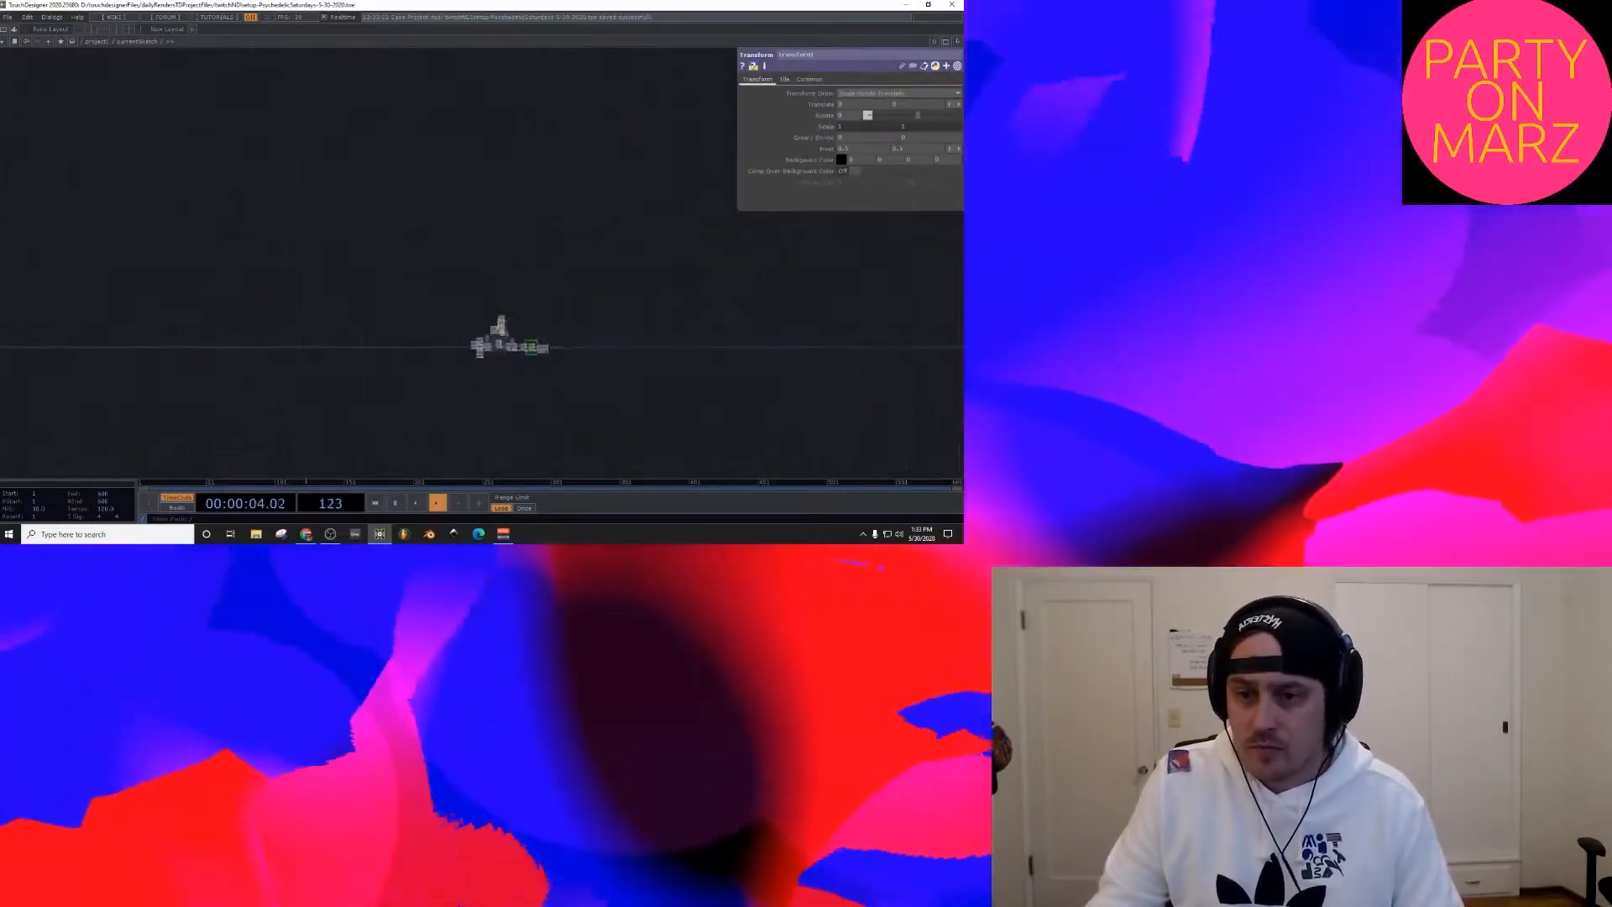
Step: Examine the main network's chain from the sources and MIDI mappings through the Transform TOP to the final output
{"action": "scroll", "coordinate": [495, 346], "scroll_direction": "up", "scroll_amount": 3}
{"action": "scroll", "coordinate": [496, 345], "scroll_direction": "up", "scroll_amount": 6}
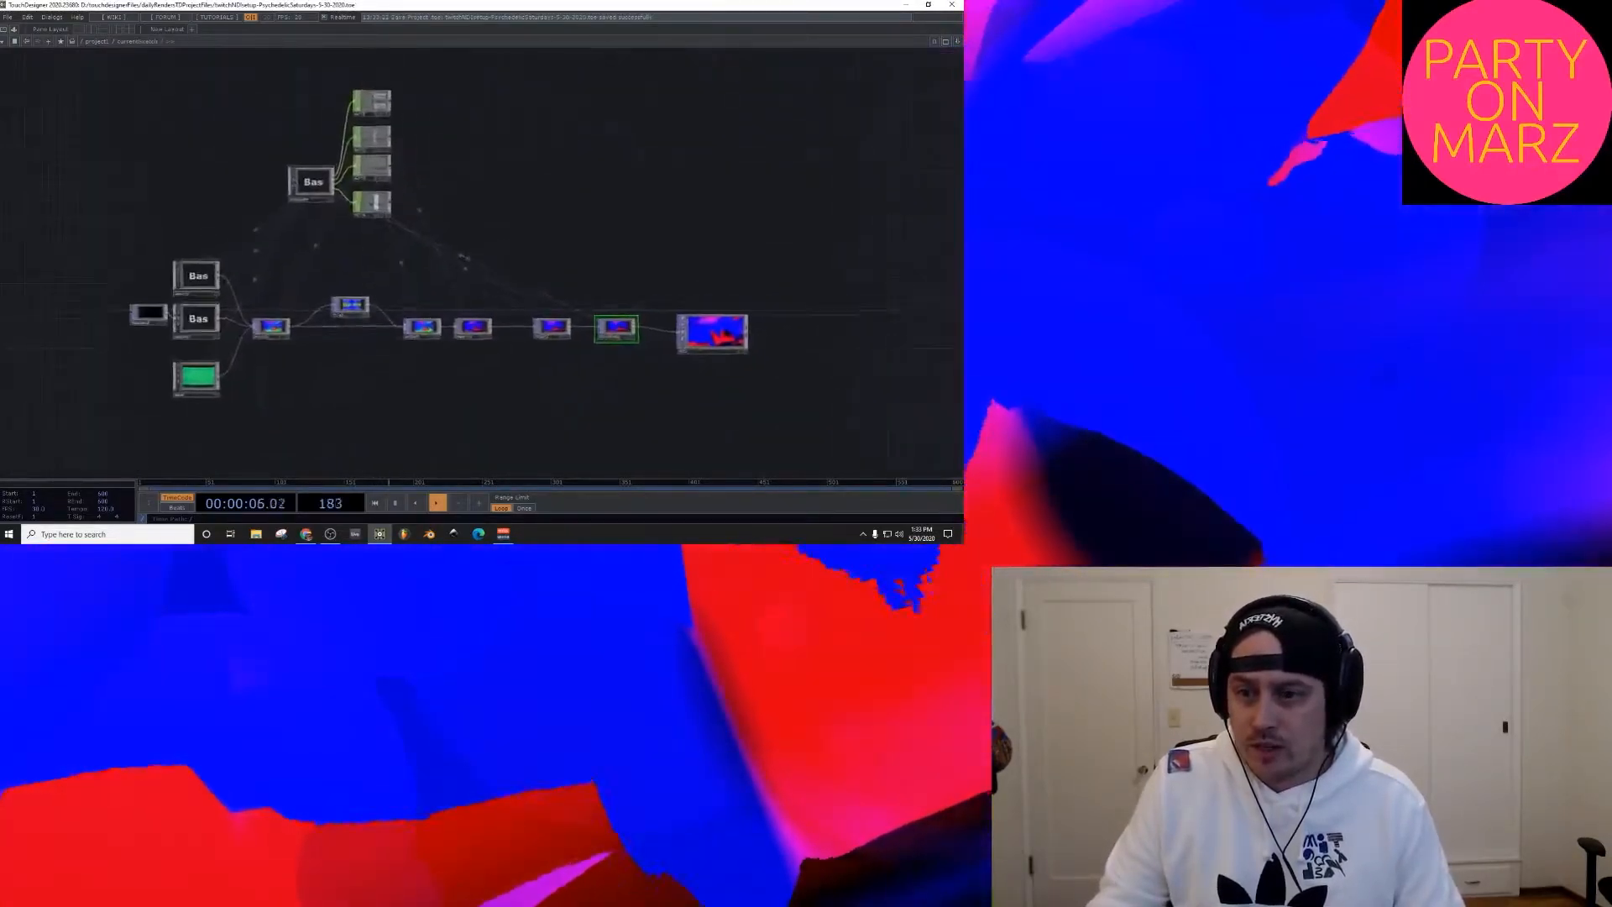
{"action": "left_click_drag", "start_coordinate": [496, 328], "coordinate": [568, 244]}
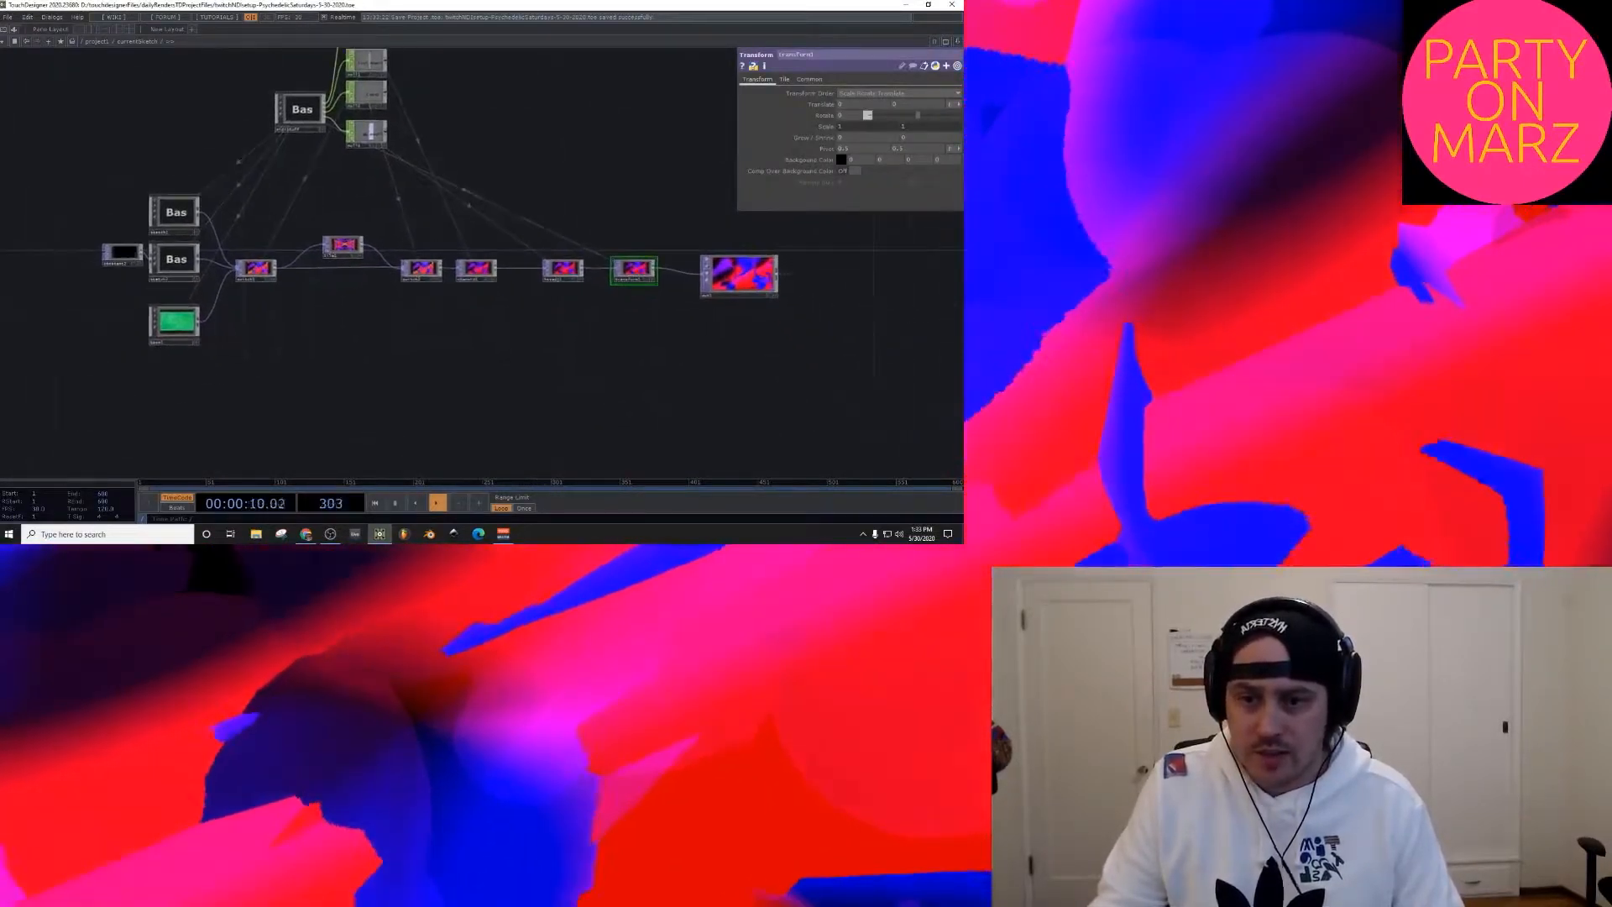
{"action": "scroll", "coordinate": [766, 259], "scroll_direction": "up", "scroll_amount": 2}
{"action": "scroll", "coordinate": [699, 283], "scroll_direction": "up", "scroll_amount": 4}
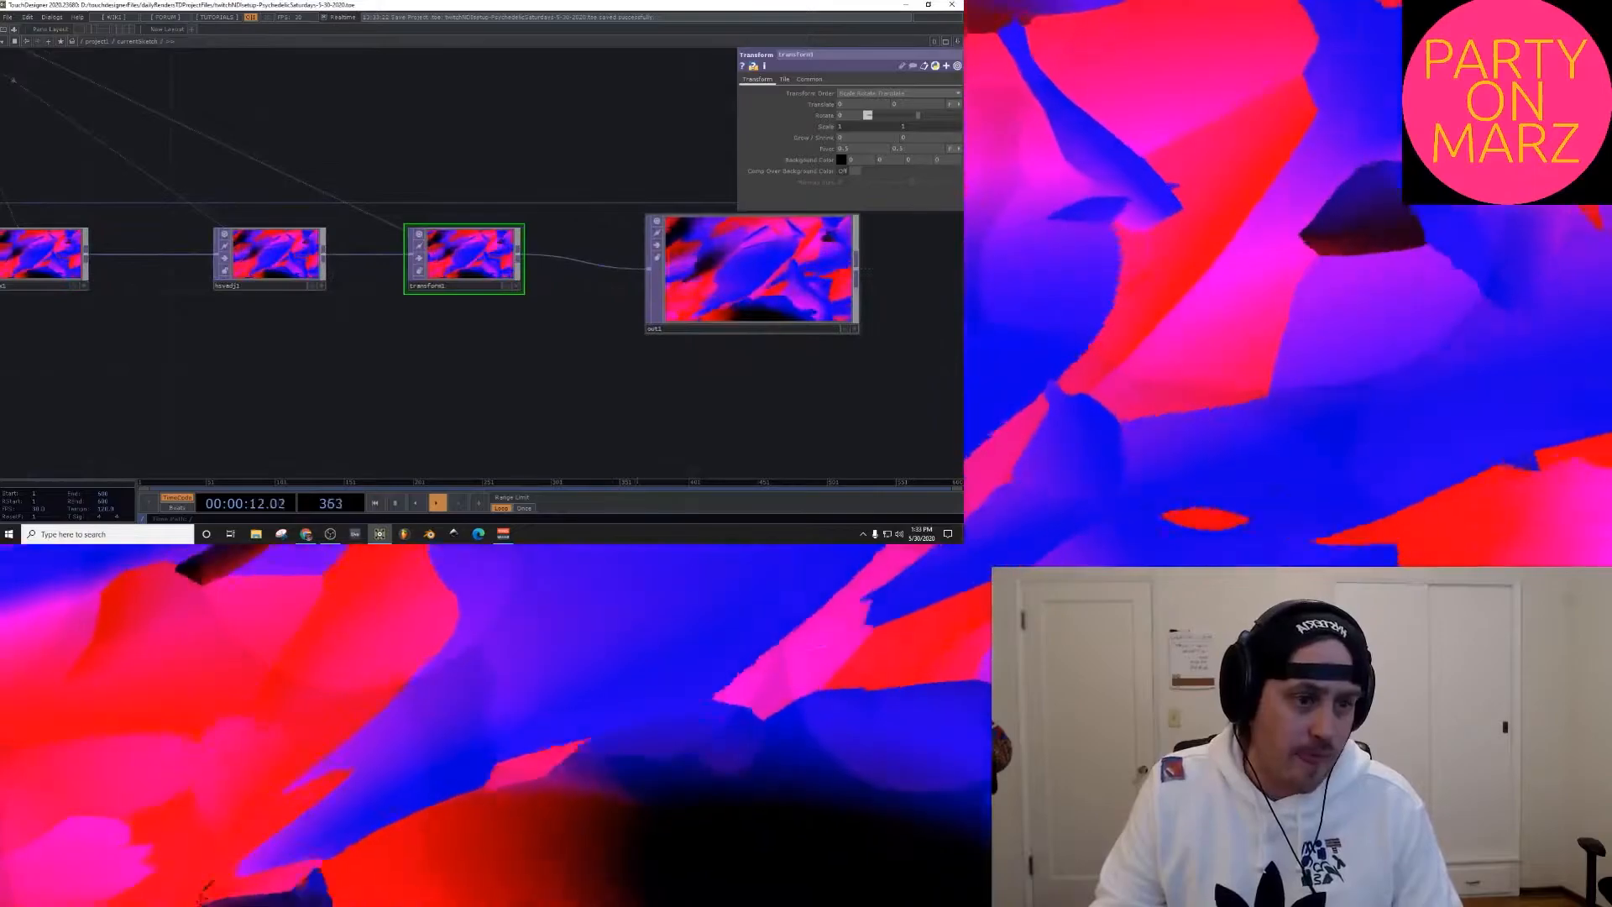
{"action": "scroll", "coordinate": [701, 292], "scroll_direction": "up", "scroll_amount": 2}
{"action": "scroll", "coordinate": [678, 308], "scroll_direction": "down", "scroll_amount": 6}
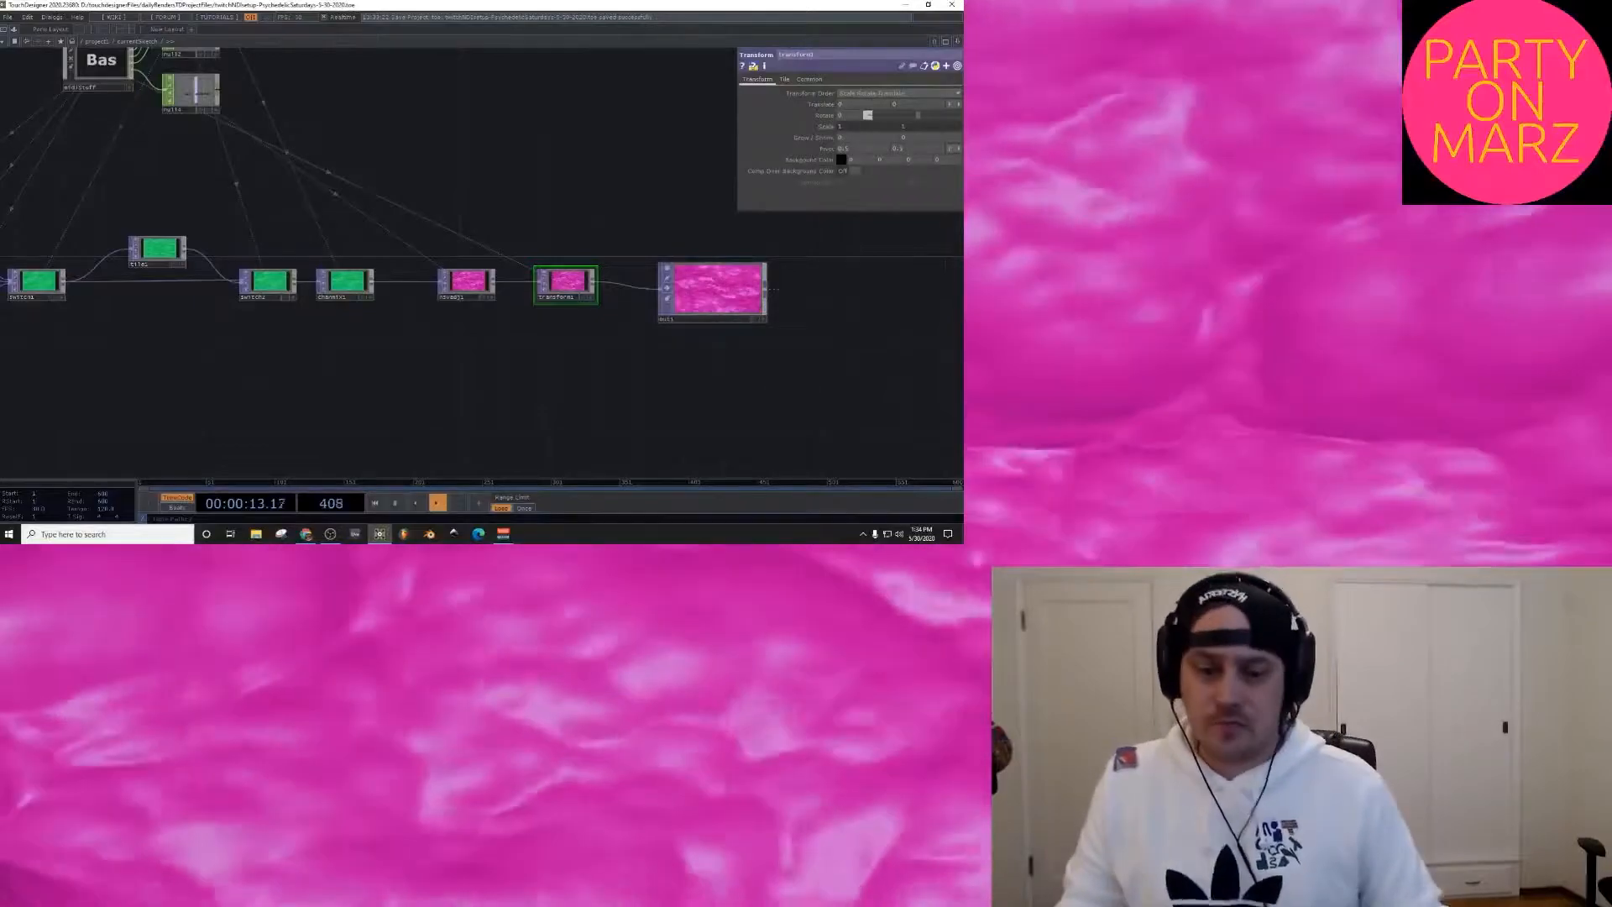
{"action": "scroll", "coordinate": [468, 167], "scroll_direction": "down", "scroll_amount": 6}
{"action": "left_click_drag", "start_coordinate": [467, 167], "coordinate": [545, 237]}
{"action": "scroll", "coordinate": [545, 237], "scroll_direction": "up", "scroll_amount": 2}
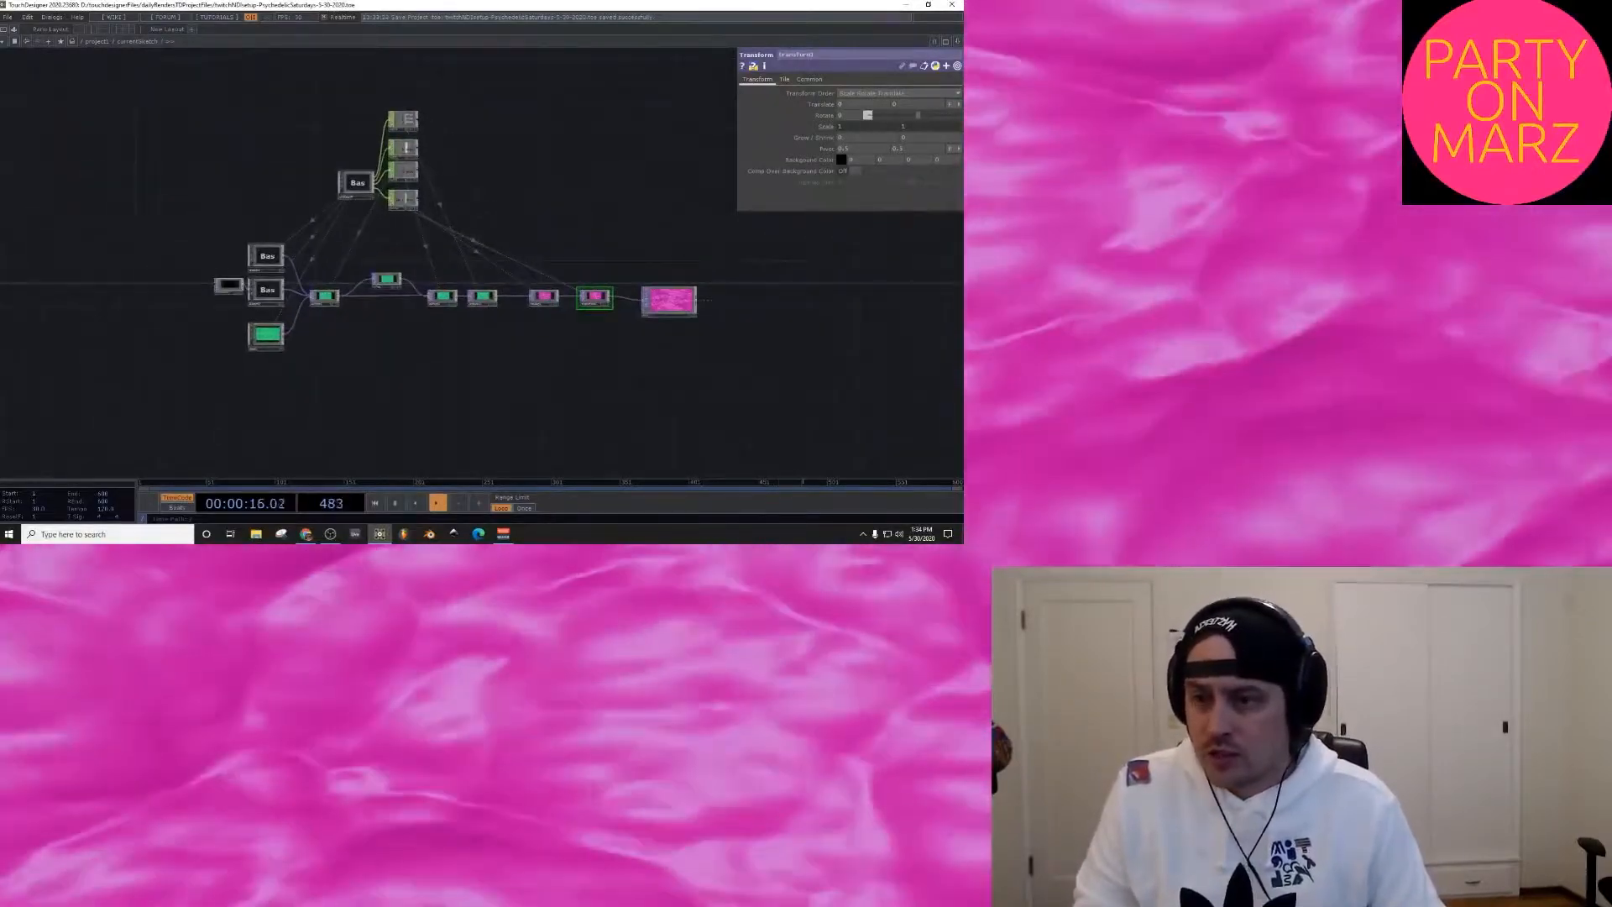
Step: Move the Constant TOP slightly lower, in front of the second sketch component
{"action": "scroll", "coordinate": [380, 280], "scroll_direction": "up", "scroll_amount": 5}
{"action": "left_click", "coordinate": [394, 279]}
{"action": "left_click_drag", "start_coordinate": [394, 369], "coordinate": [628, 347]}
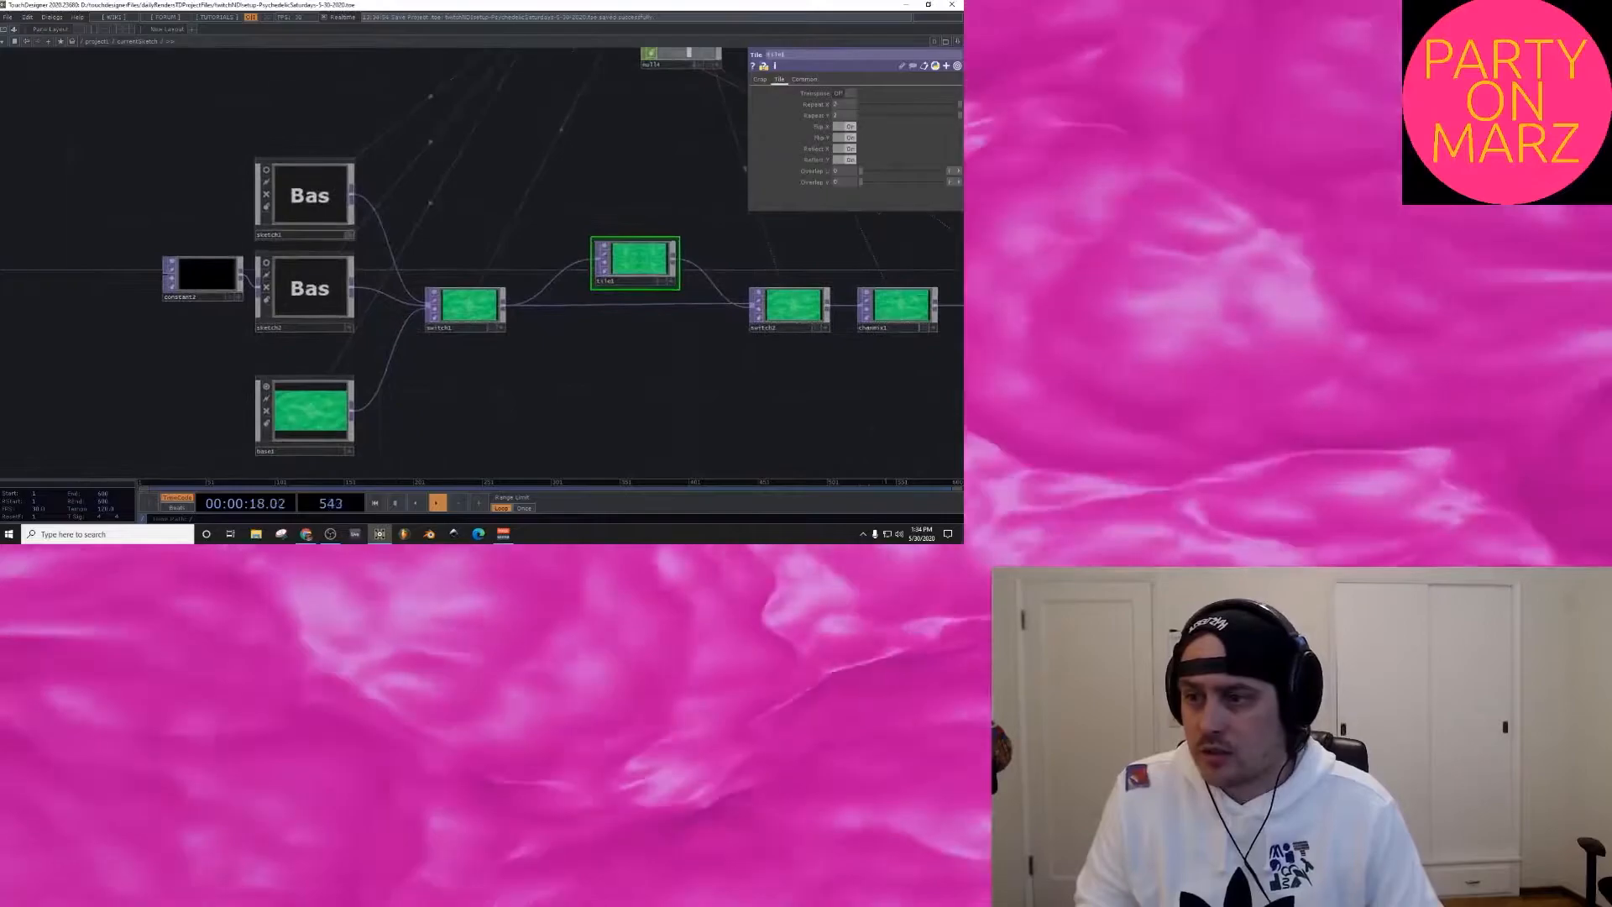
{"action": "mouse_move", "coordinate": [202, 274]}
{"action": "left_mouse_down"}
{"action": "mouse_move", "coordinate": [187, 304]}
{"action": "mouse_move", "coordinate": [202, 303]}
{"action": "left_mouse_up"}
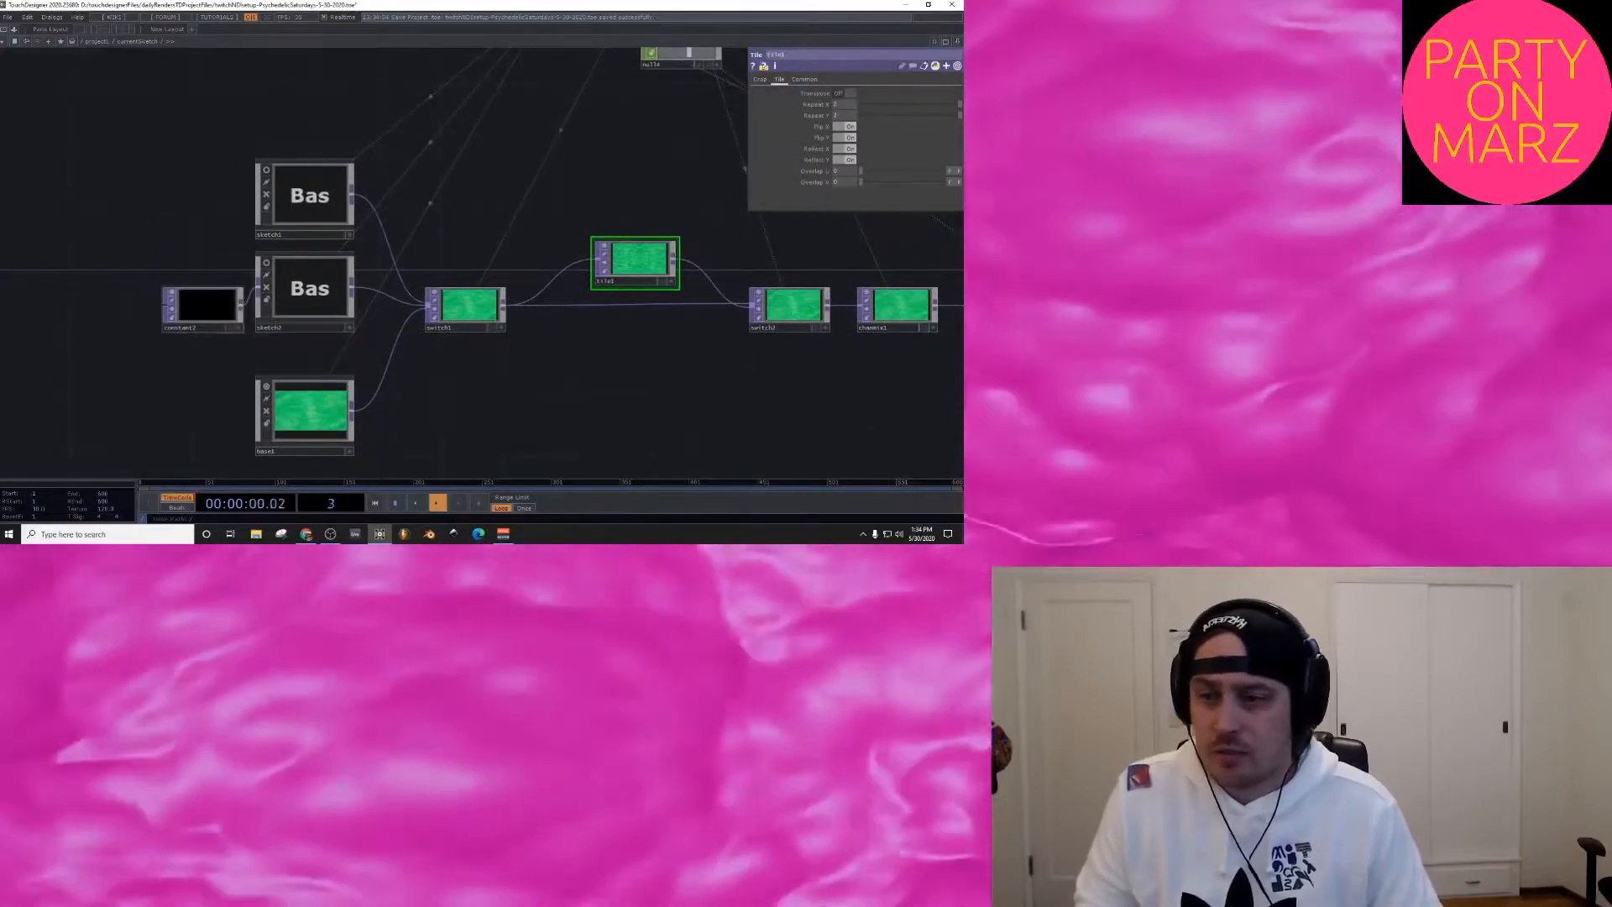
Step: Examine the HSV Adjust and Level TOP parameters in the feedback chain inside the second sketch component
{"action": "scroll", "coordinate": [304, 306], "scroll_direction": "up", "scroll_amount": 7}
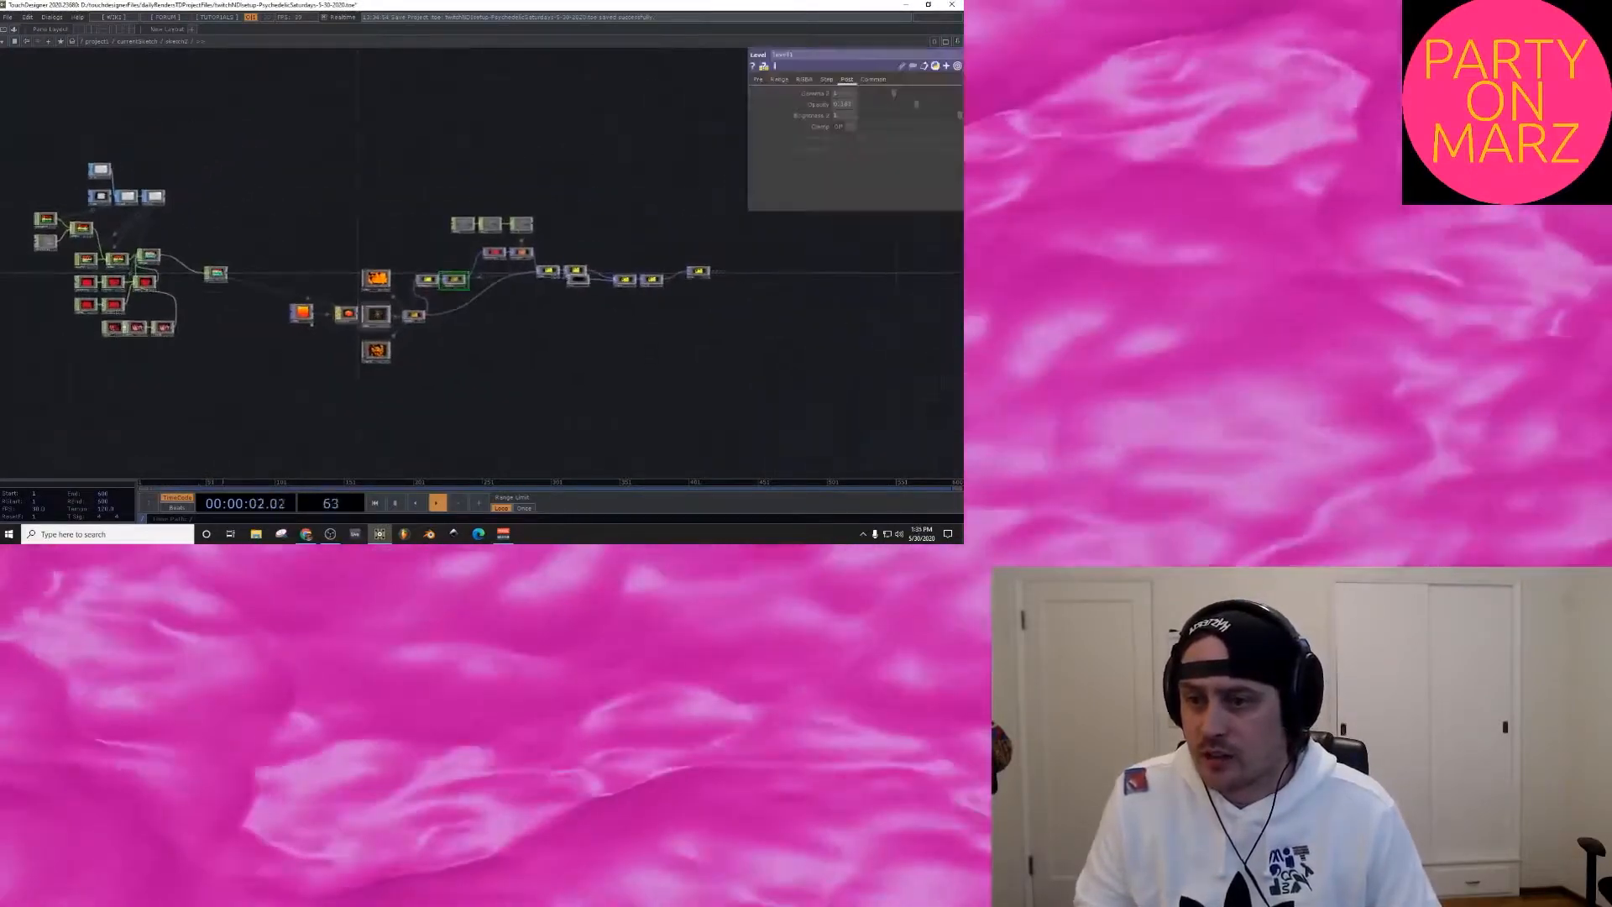
{"action": "scroll", "coordinate": [358, 303], "scroll_direction": "up", "scroll_amount": 5}
{"action": "scroll", "coordinate": [360, 307], "scroll_direction": "up", "scroll_amount": 2}
{"action": "left_click_drag", "start_coordinate": [604, 286], "coordinate": [198, 358]}
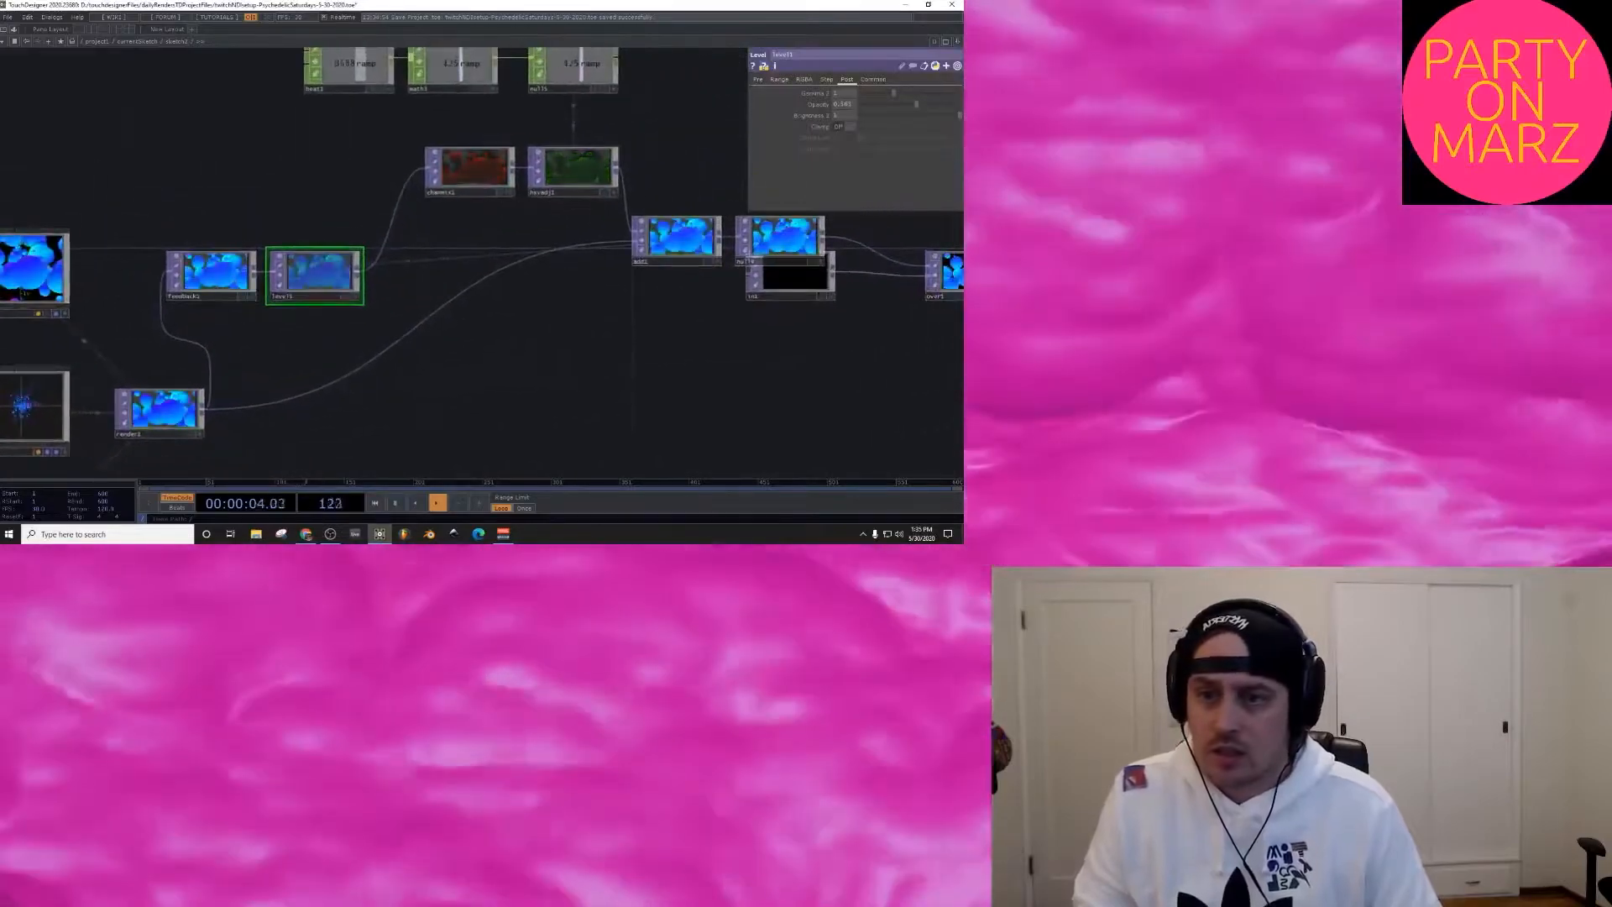
{"action": "left_click", "coordinate": [576, 171]}
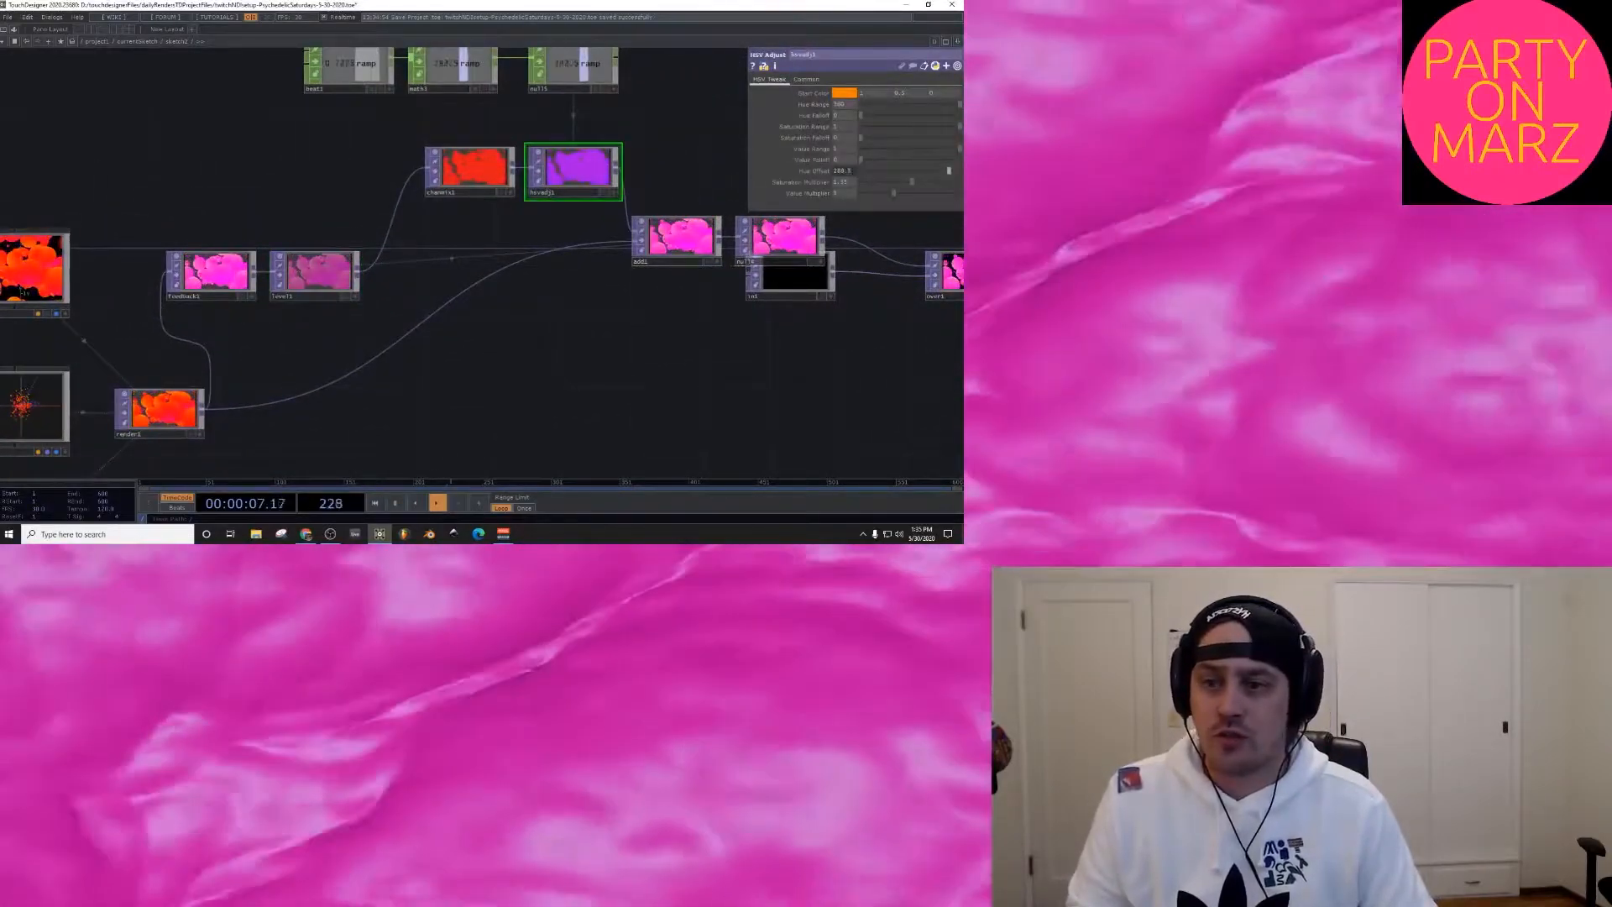
{"action": "left_click", "coordinate": [315, 273]}
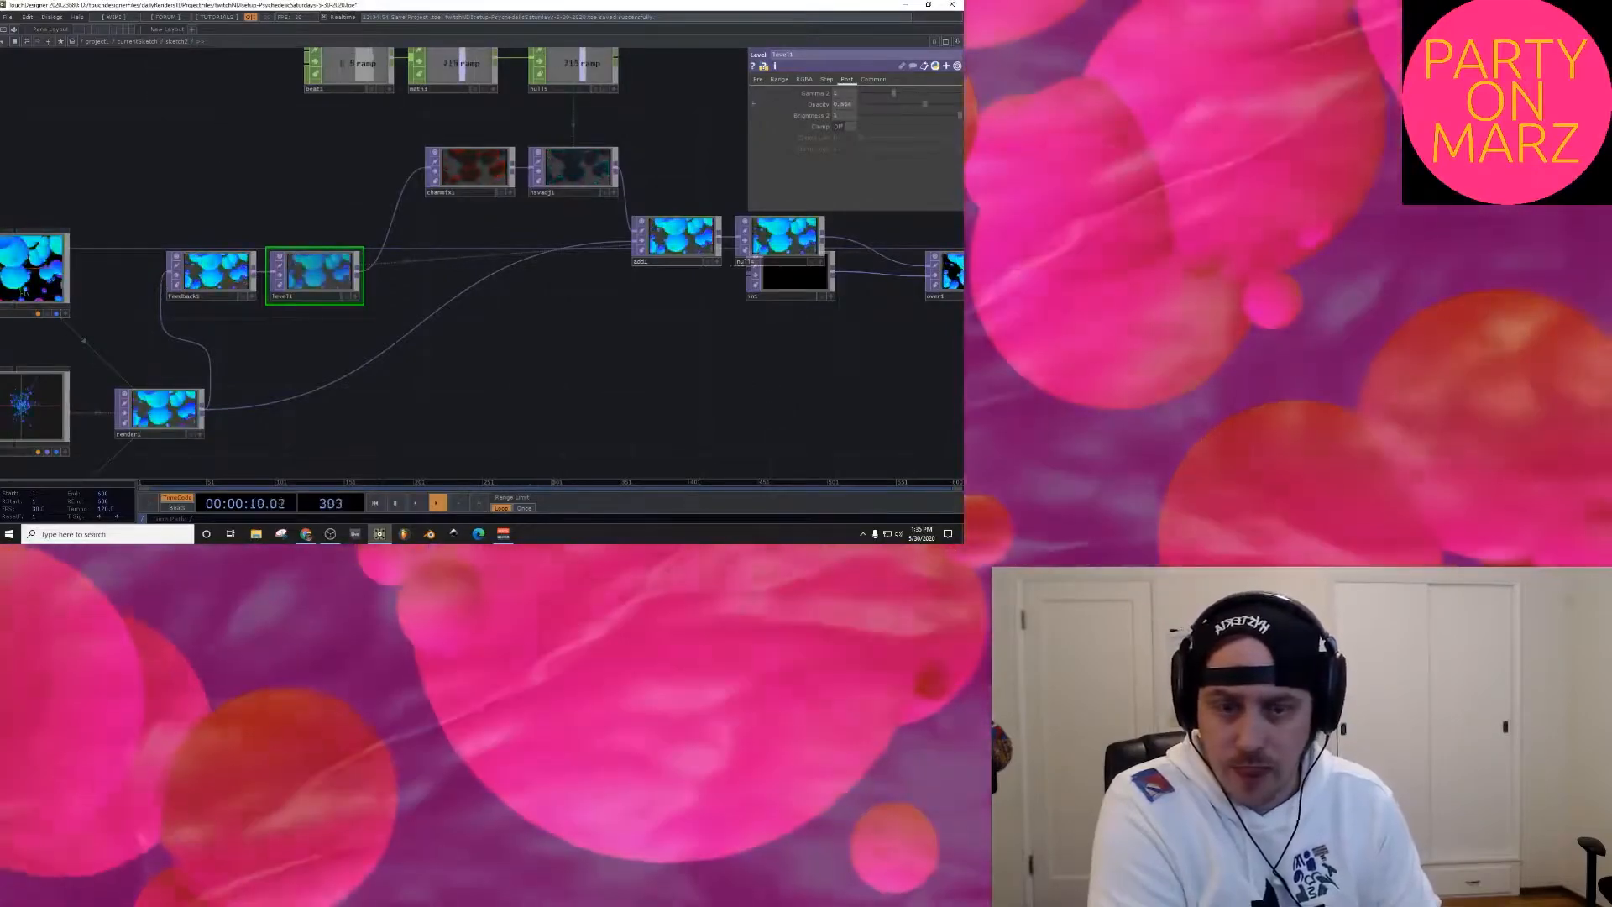
{"action": "scroll", "coordinate": [628, 230], "scroll_direction": "down", "scroll_amount": 8}
{"action": "scroll", "coordinate": [620, 246], "scroll_direction": "up", "scroll_amount": 3}
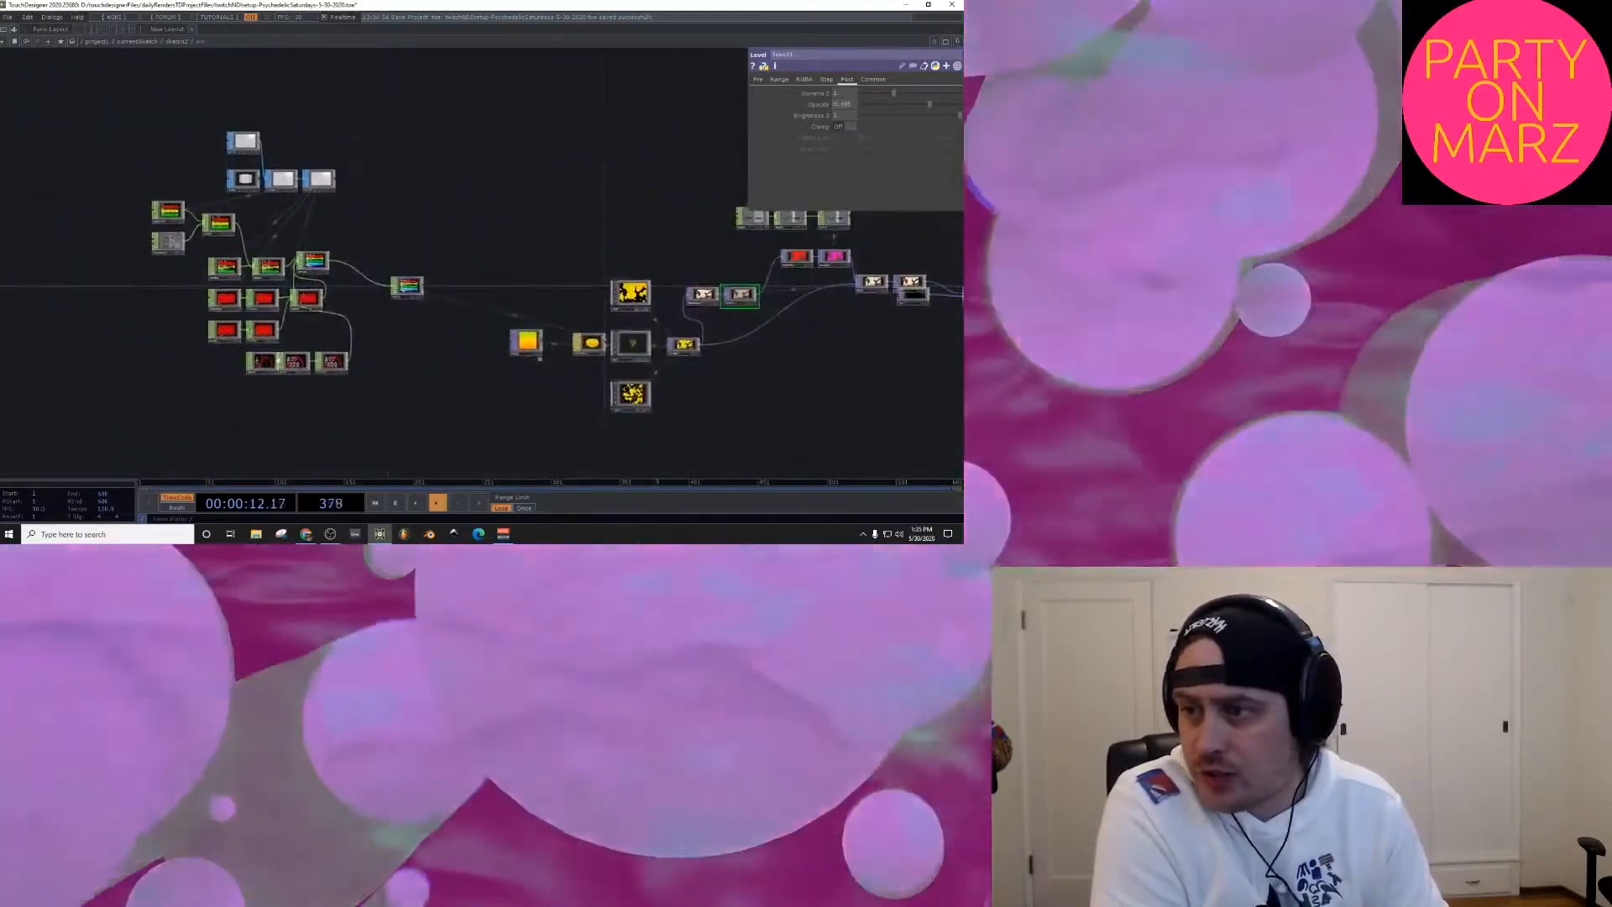
Step: Wire the Grid SOP into the Noise SOP in place of the Tube, aligning it above the Tube and moving Noise and Null farther along
{"action": "scroll", "coordinate": [335, 252], "scroll_direction": "up", "scroll_amount": 5}
{"action": "scroll", "coordinate": [336, 252], "scroll_direction": "up", "scroll_amount": 3}
{"action": "left_click_drag", "start_coordinate": [370, 220], "coordinate": [448, 228]}
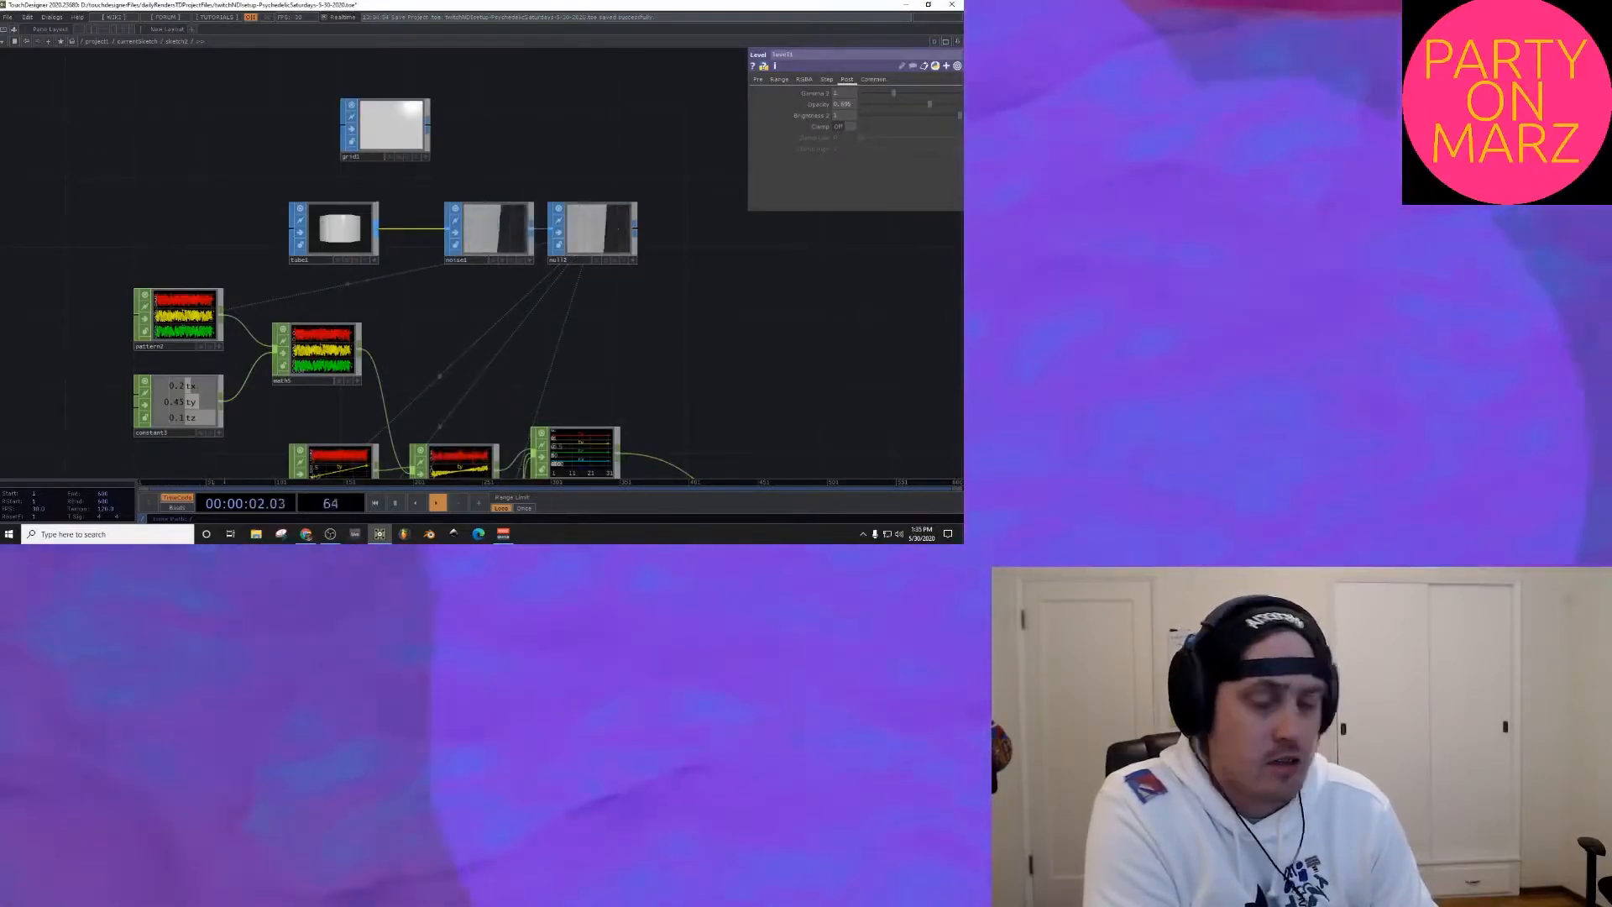
{"action": "left_click_drag", "start_coordinate": [384, 126], "coordinate": [446, 229]}
{"action": "left_click_drag", "start_coordinate": [625, 172], "coordinate": [770, 232]}
Step: Insert a Switch SOP between the Grid and Noise SOPs and connect the Tube SOP as its second input
{"action": "right_click", "coordinate": [580, 192]}
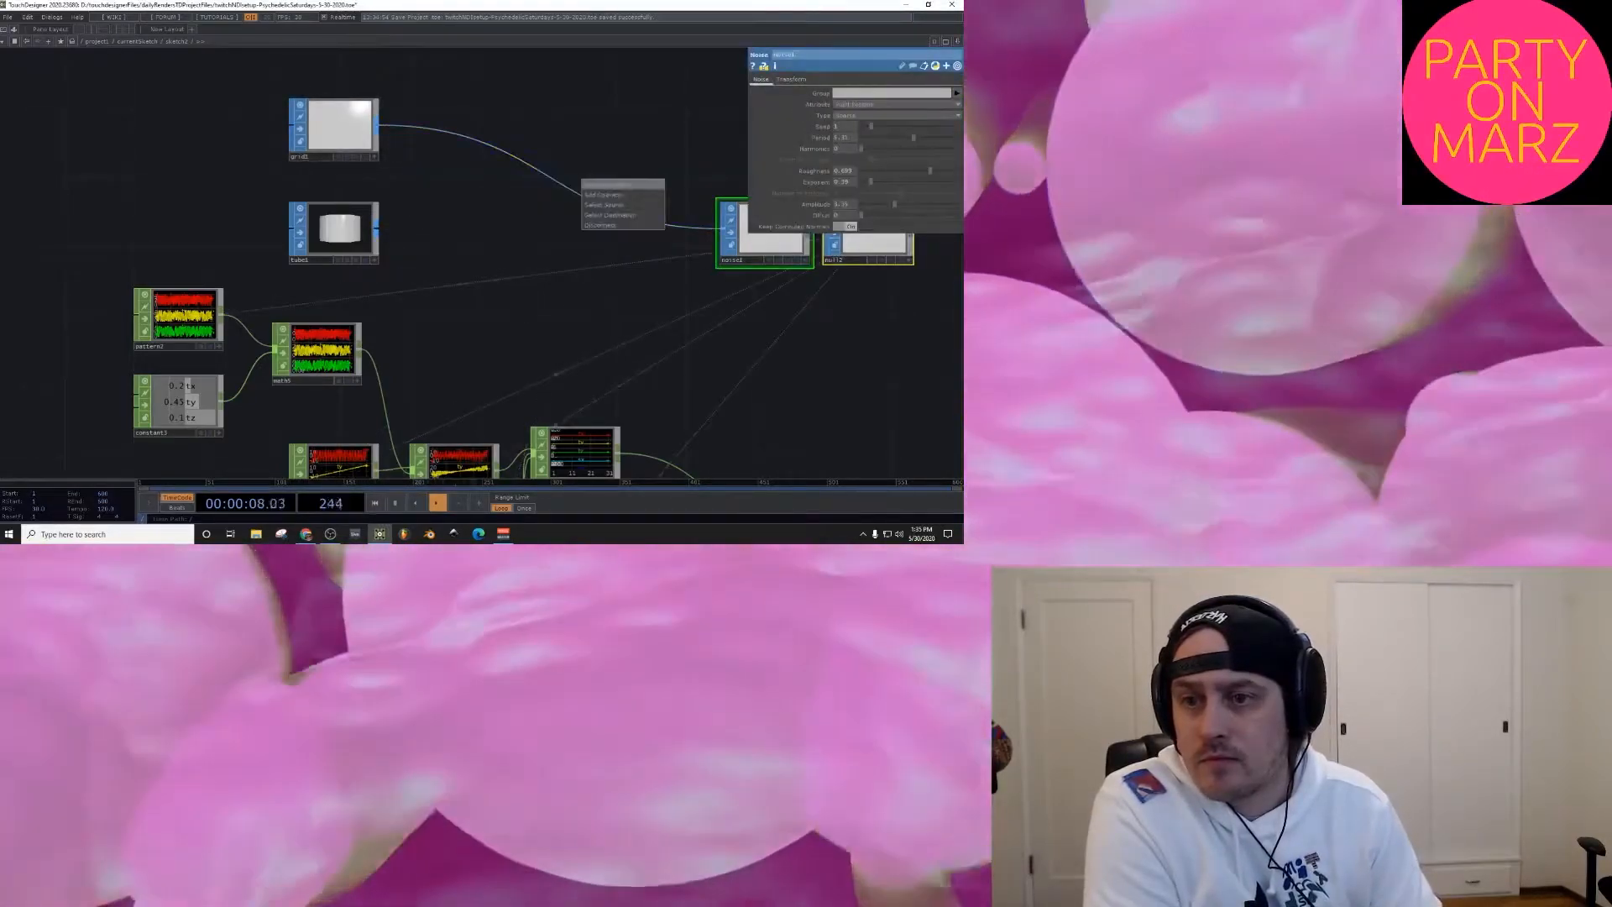
{"action": "left_click", "coordinate": [590, 183]}
{"action": "type", "text": "swit"}
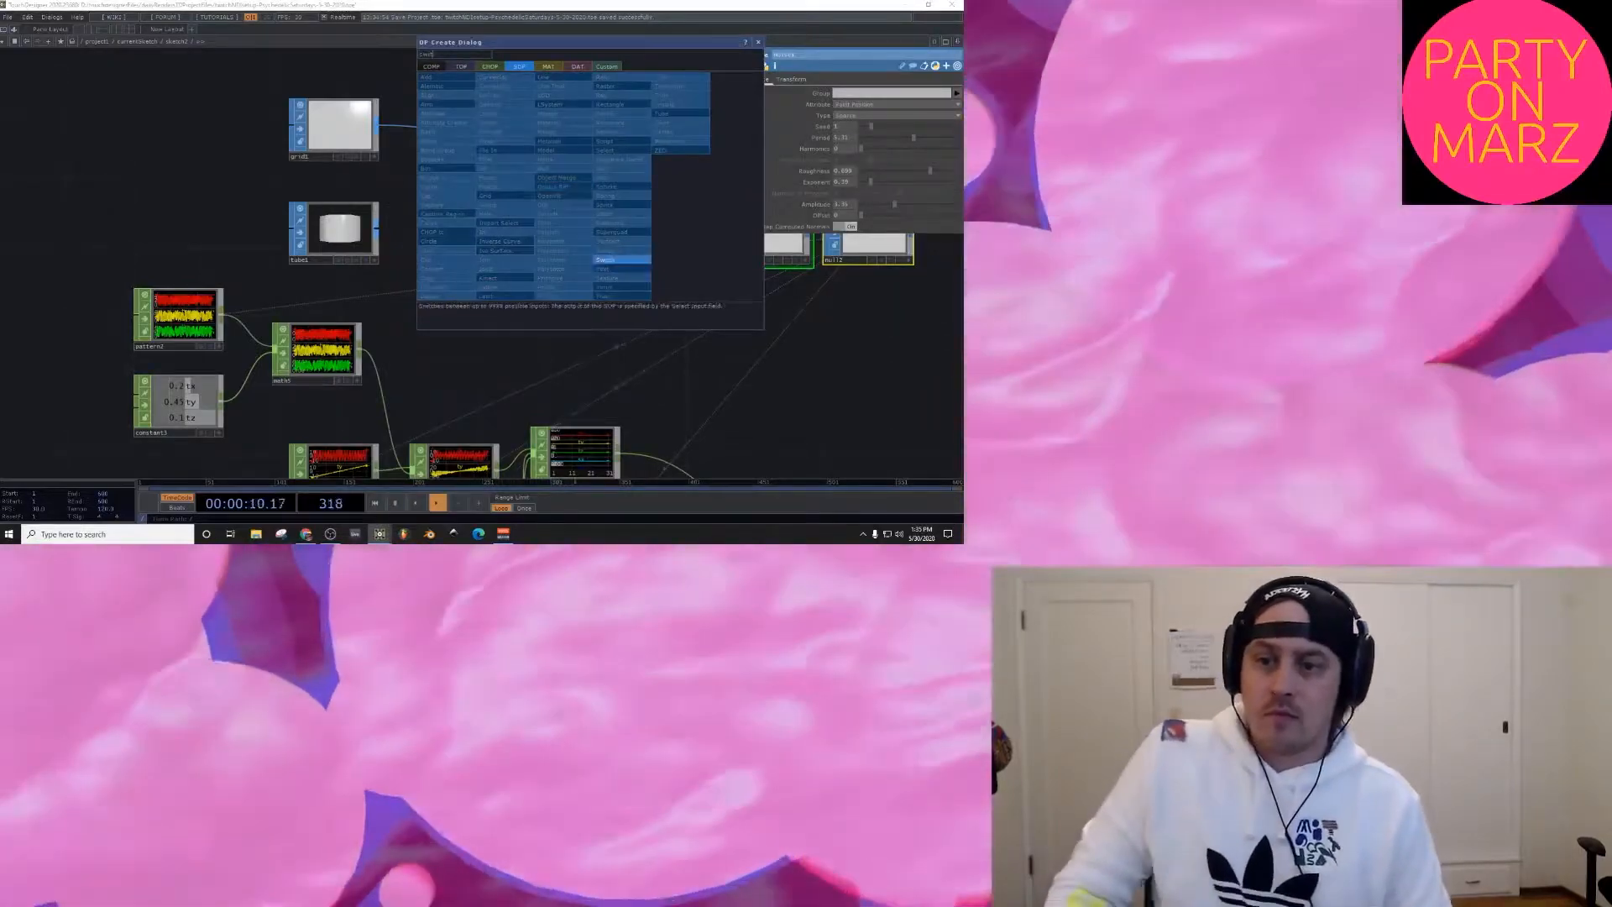
{"action": "left_click", "coordinate": [605, 259]}
{"action": "left_click", "coordinate": [488, 197]}
{"action": "left_click_drag", "start_coordinate": [376, 228], "coordinate": [507, 215]}
{"action": "scroll", "coordinate": [286, 302], "scroll_direction": "down", "scroll_amount": 3}
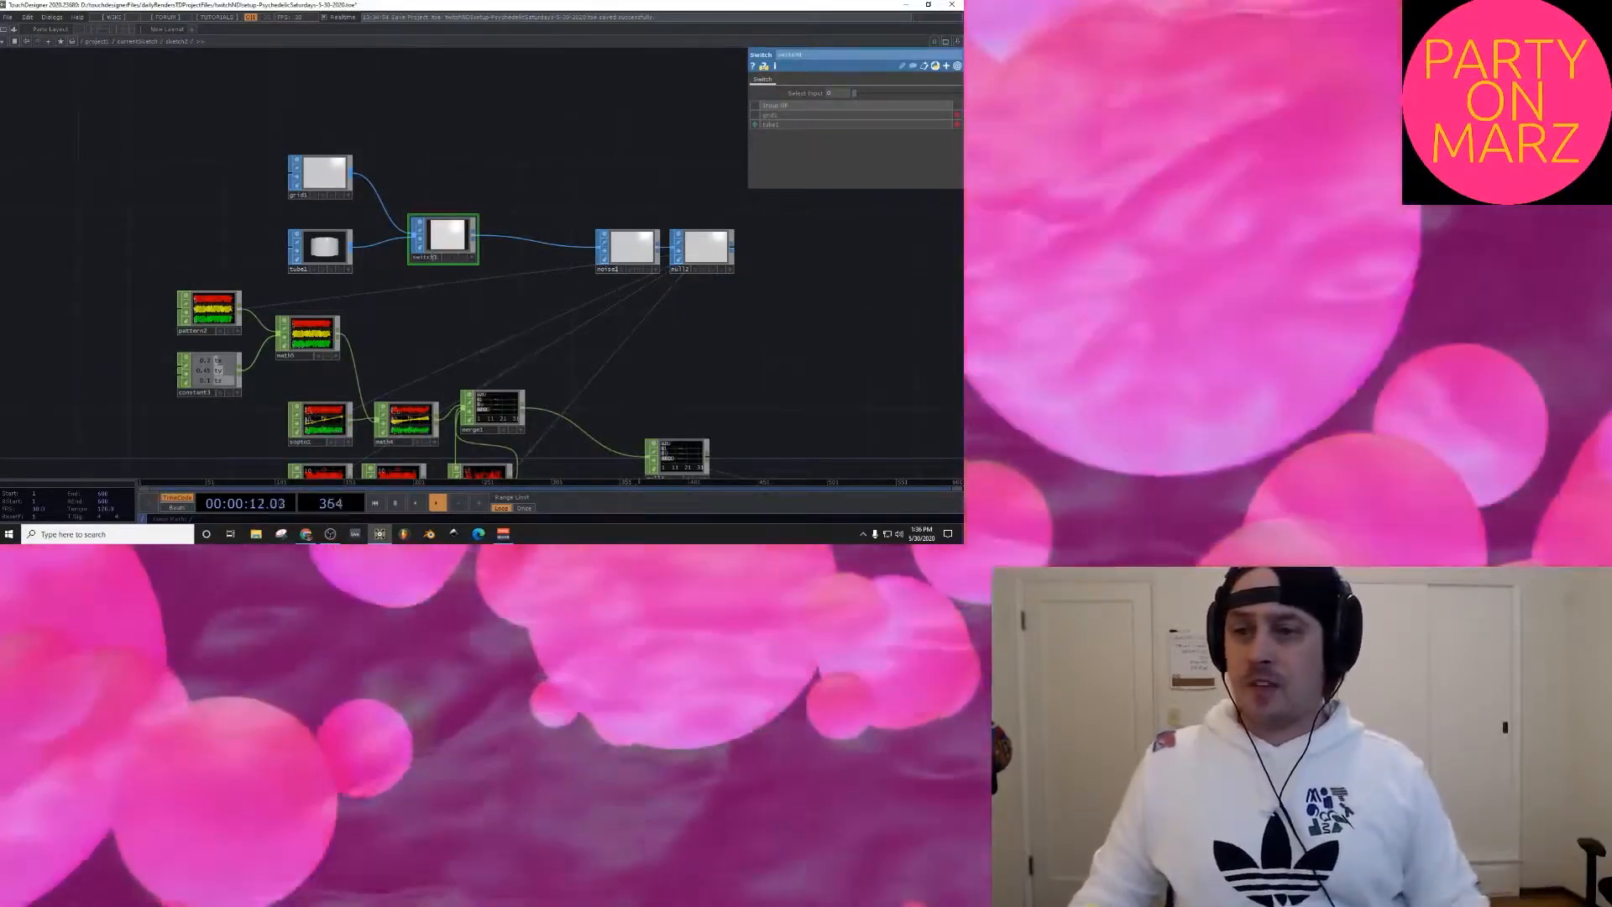
Step: Split the network editor into two panes and find the controller button's channel in the MIDI component in the second pane
{"action": "scroll", "coordinate": [508, 212], "scroll_direction": "down", "scroll_amount": 3}
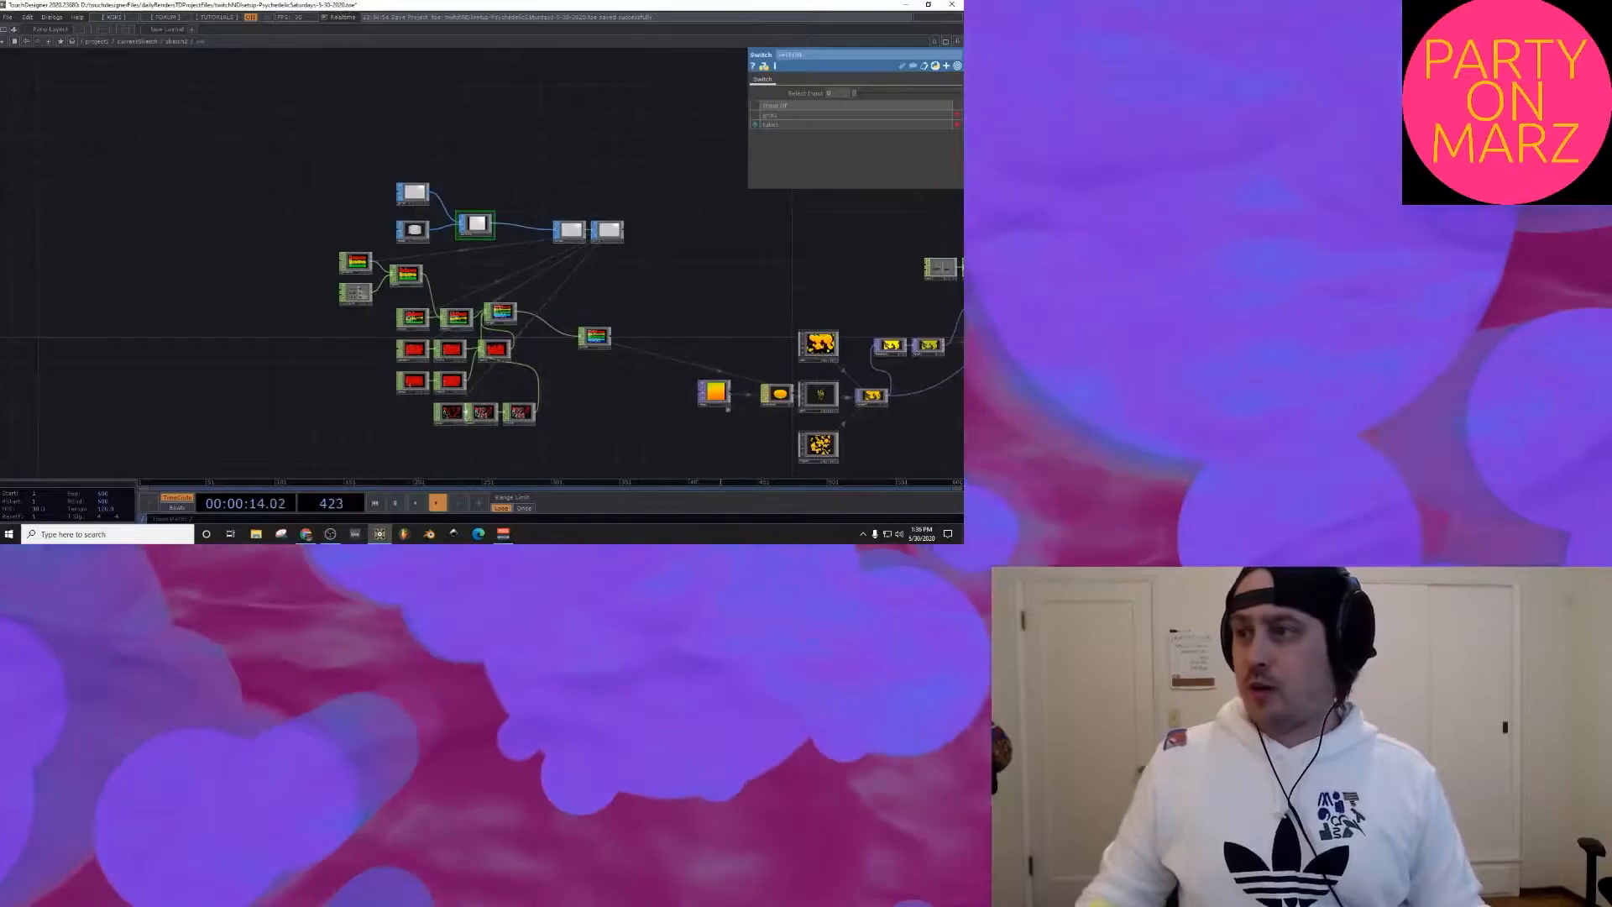
{"action": "key", "text": "alt+["}
{"action": "scroll", "coordinate": [691, 286], "scroll_direction": "down", "scroll_amount": 10}
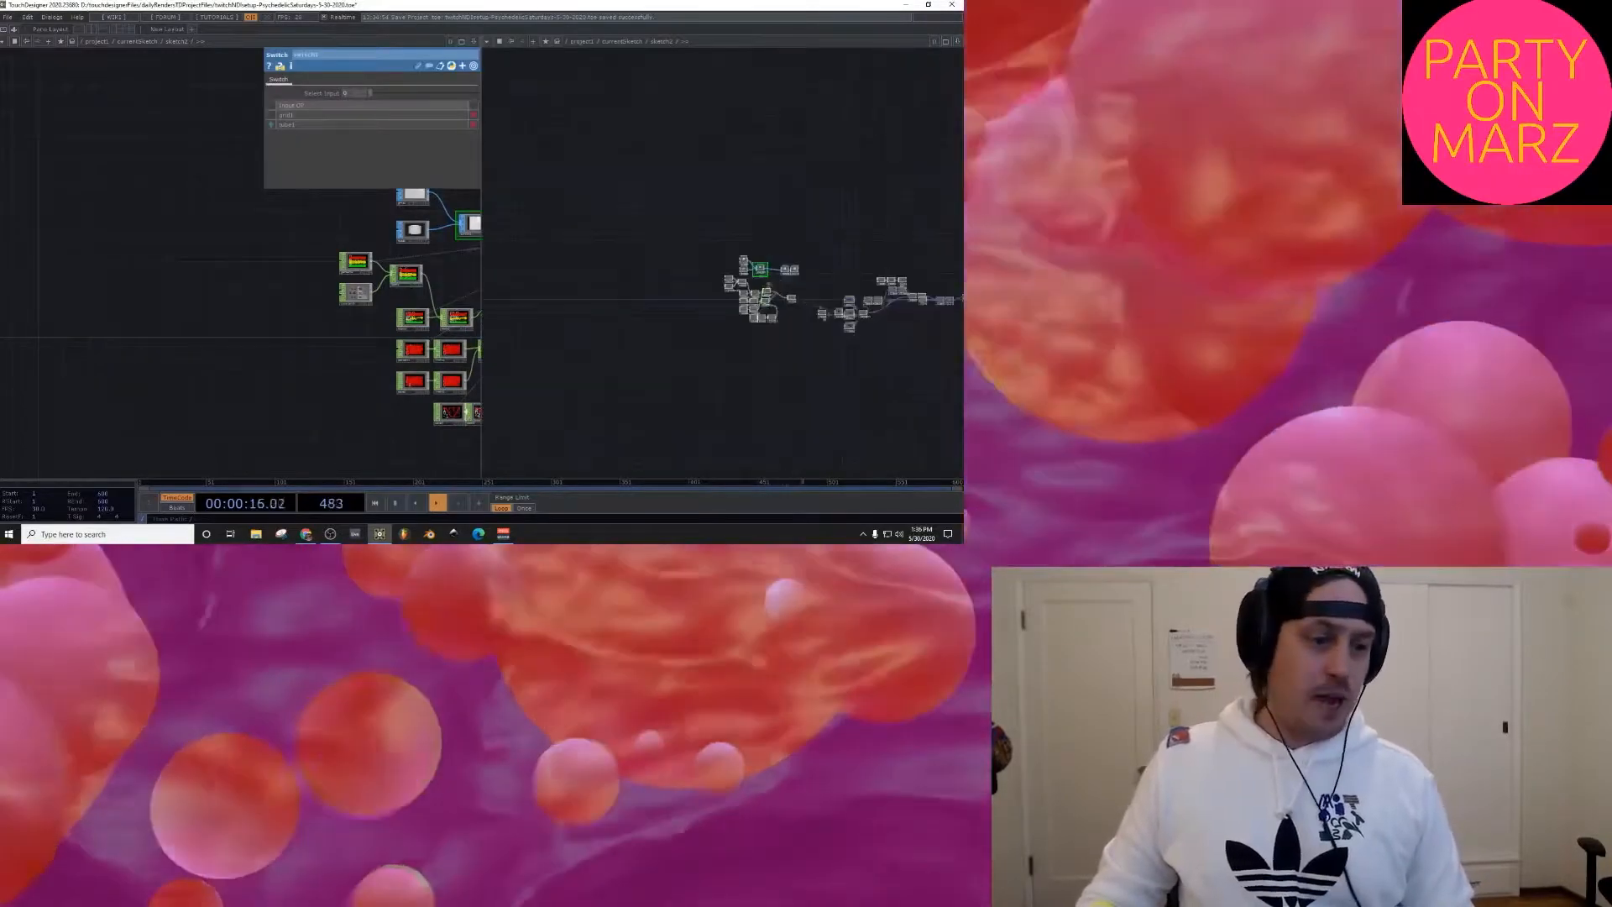
{"action": "scroll", "coordinate": [690, 288], "scroll_direction": "down", "scroll_amount": 5}
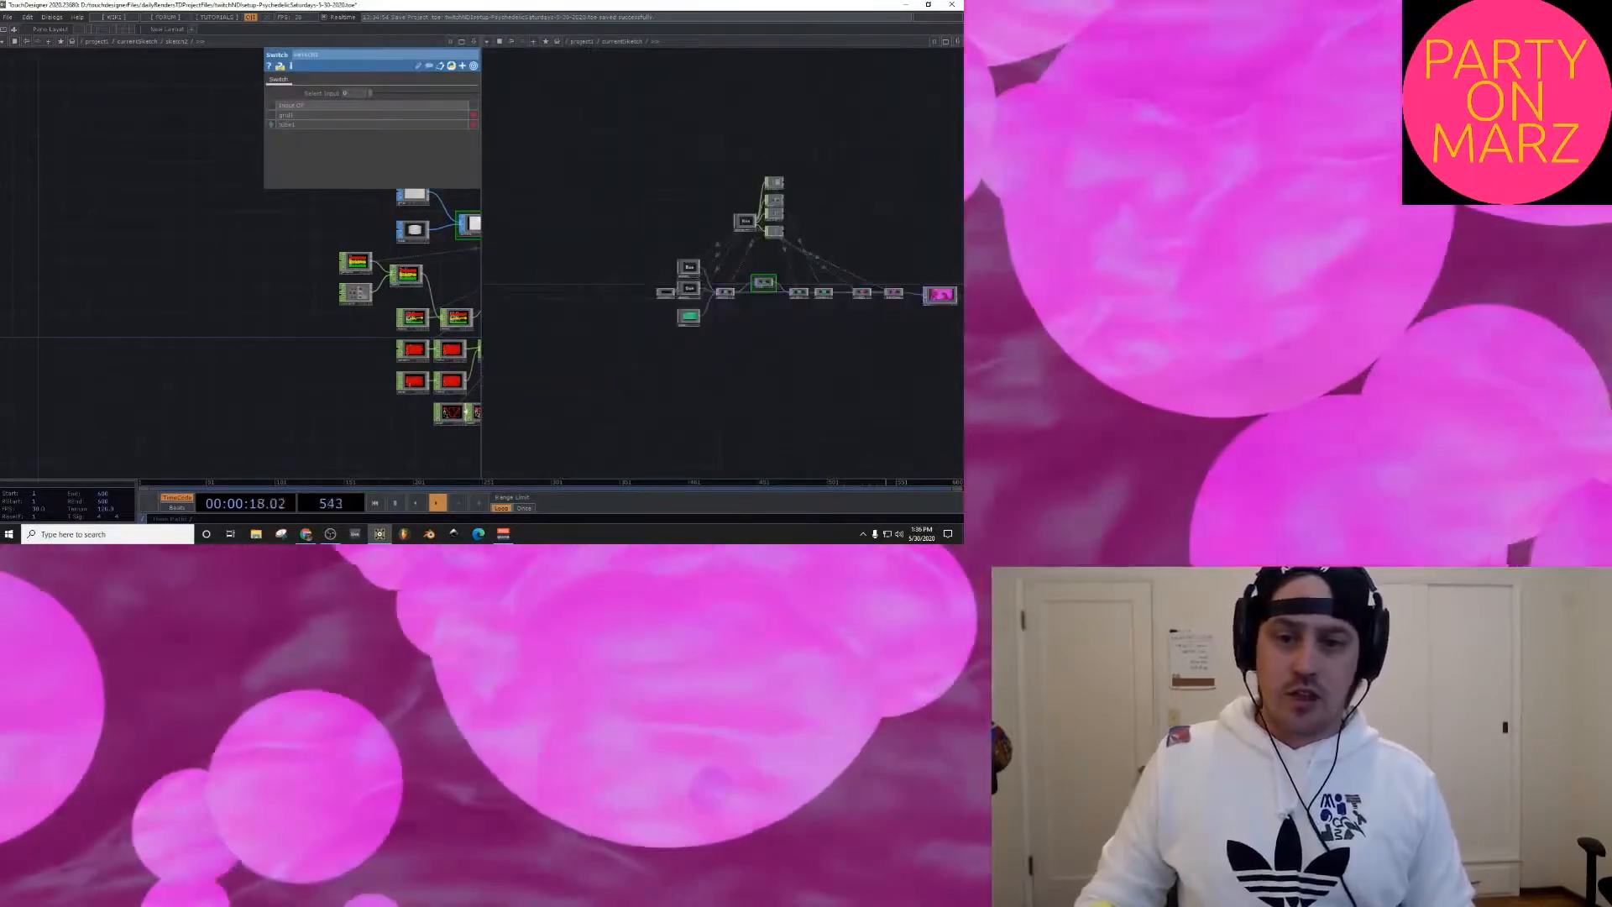
{"action": "scroll", "coordinate": [760, 220], "scroll_direction": "up", "scroll_amount": 15}
{"action": "scroll", "coordinate": [722, 260], "scroll_direction": "up", "scroll_amount": 10}
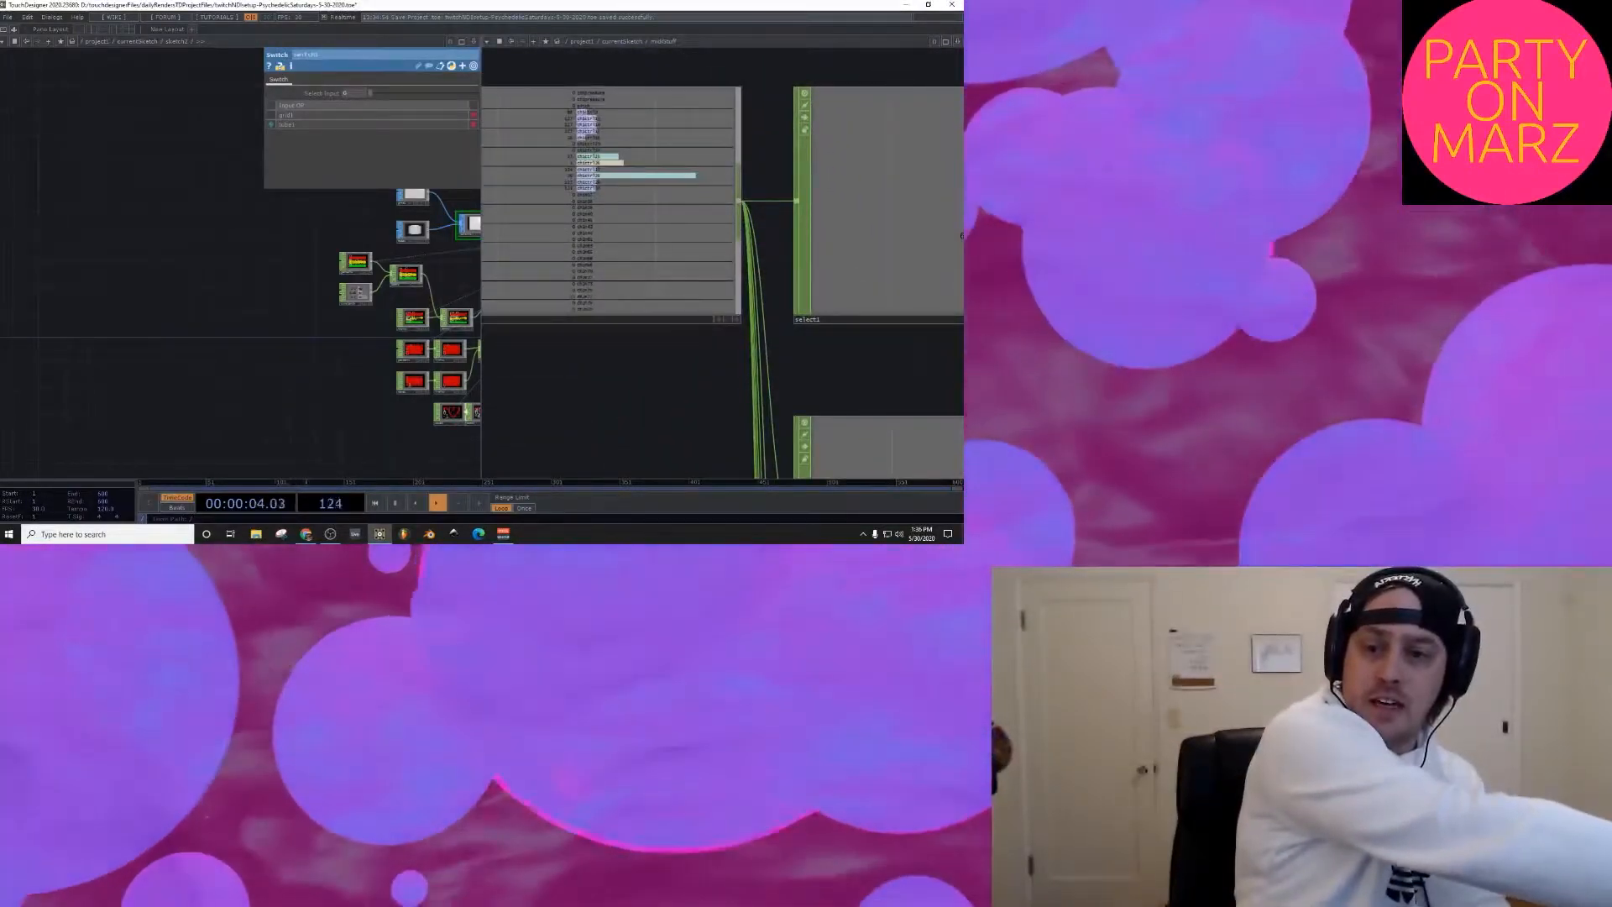
{"action": "scroll", "coordinate": [601, 319], "scroll_direction": "up", "scroll_amount": 3}
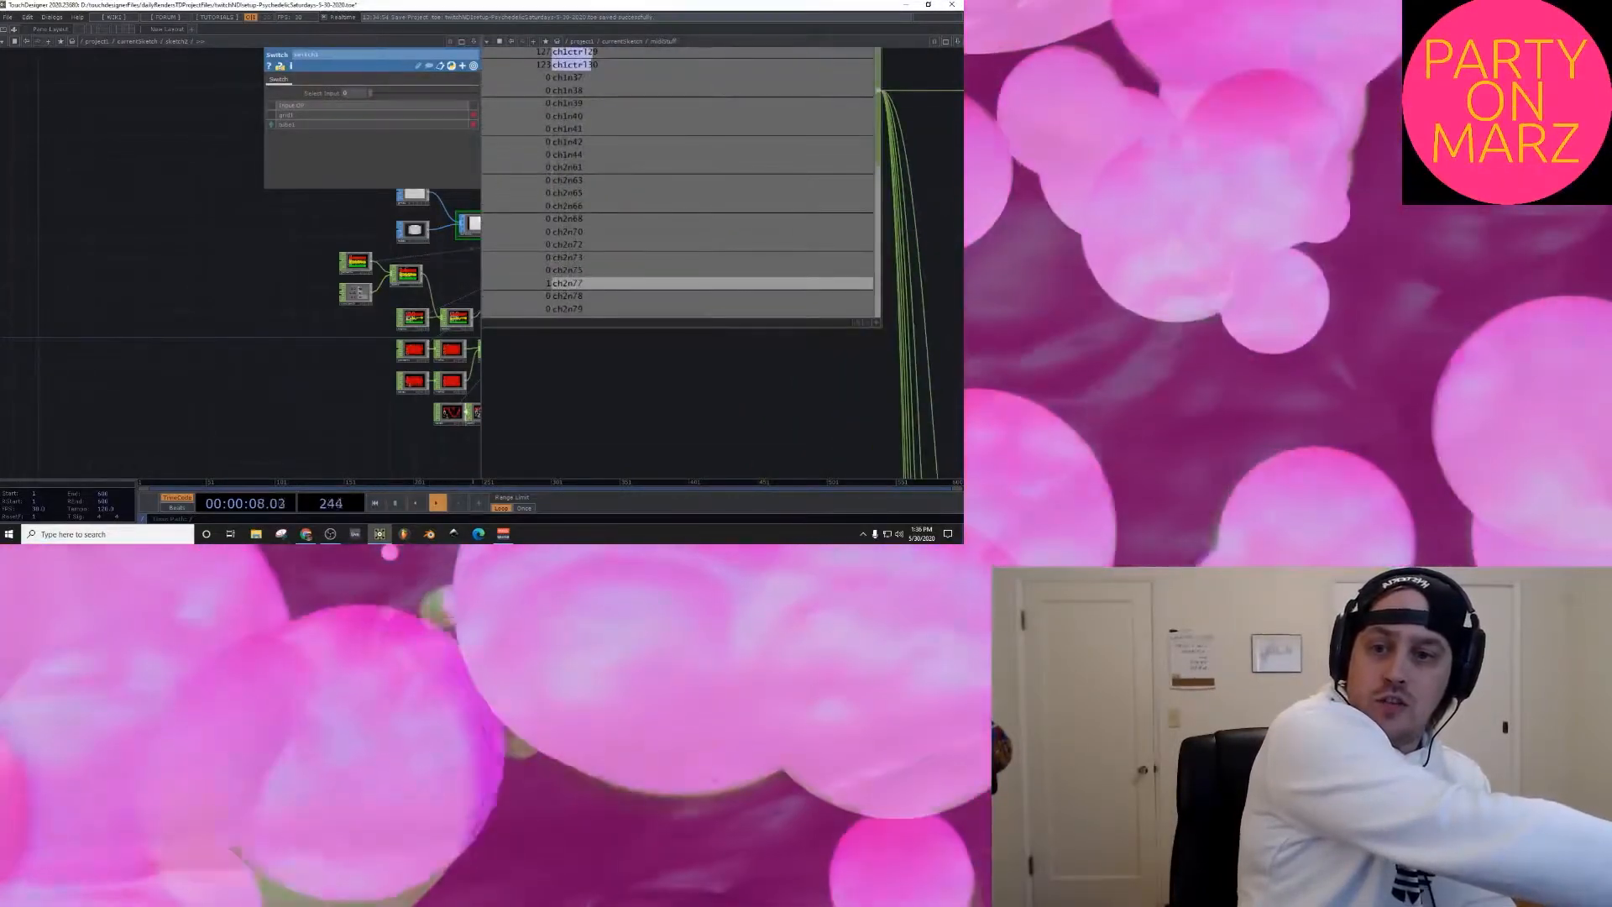
Step: Duplicate the last Select CHOP below its row in the MIDI component and set its channel name to ch2n77
{"action": "scroll", "coordinate": [680, 252], "scroll_direction": "down", "scroll_amount": 5}
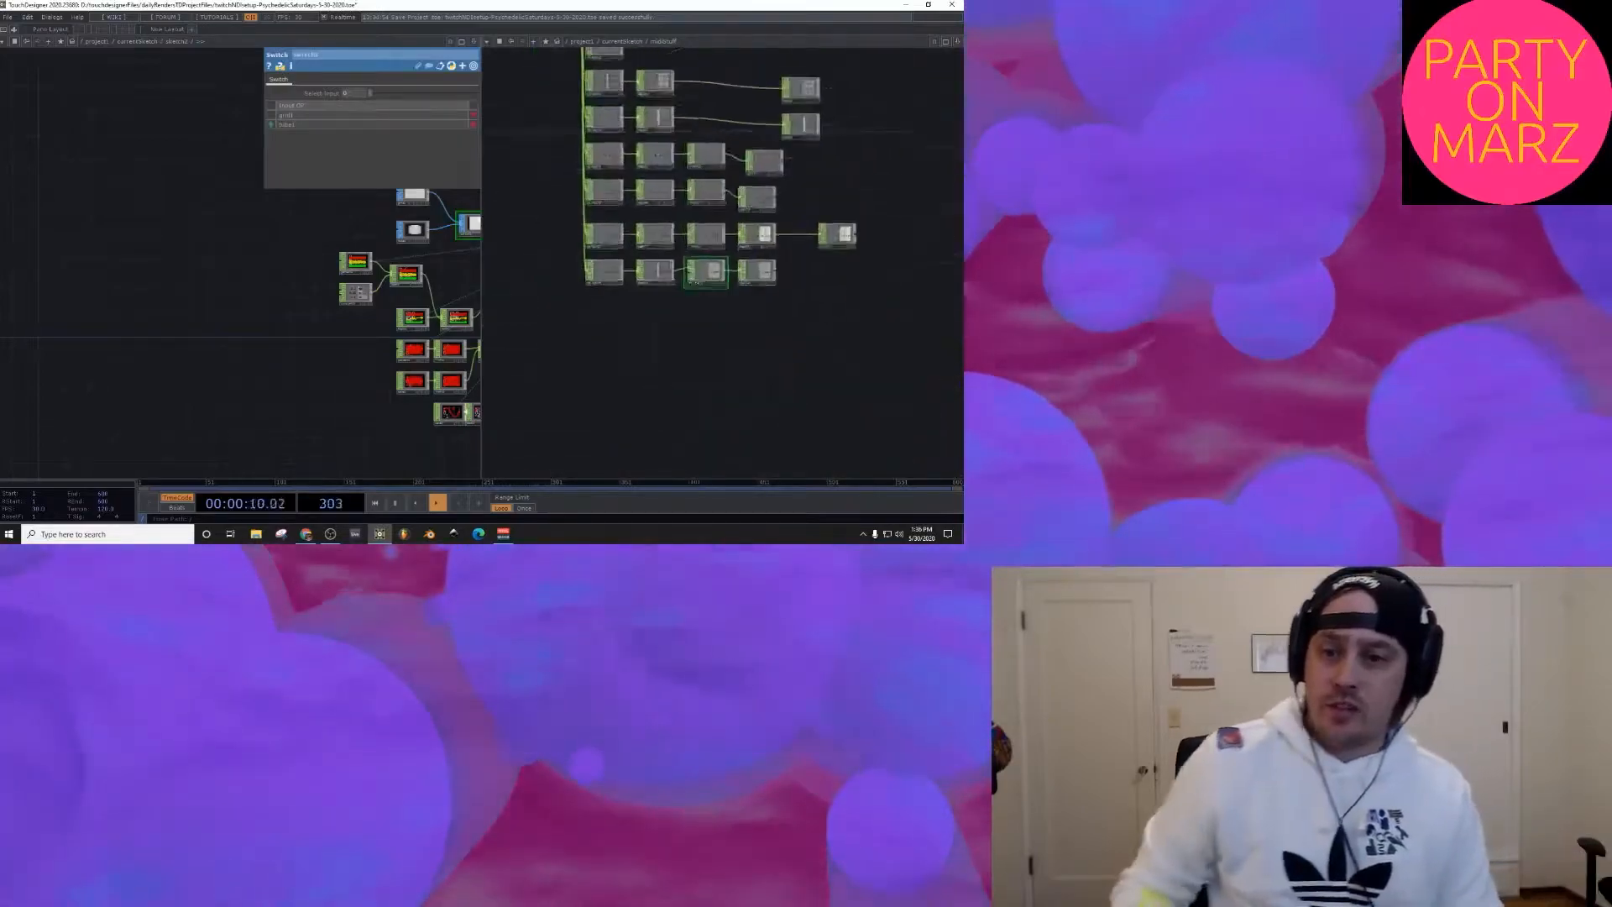
{"action": "scroll", "coordinate": [604, 339], "scroll_direction": "up", "scroll_amount": 1}
{"action": "left_click", "coordinate": [606, 260]}
{"action": "left_click", "coordinate": [666, 260]}
{"action": "key", "text": "ctrl+c"}
{"action": "key", "text": "ctrl+v"}
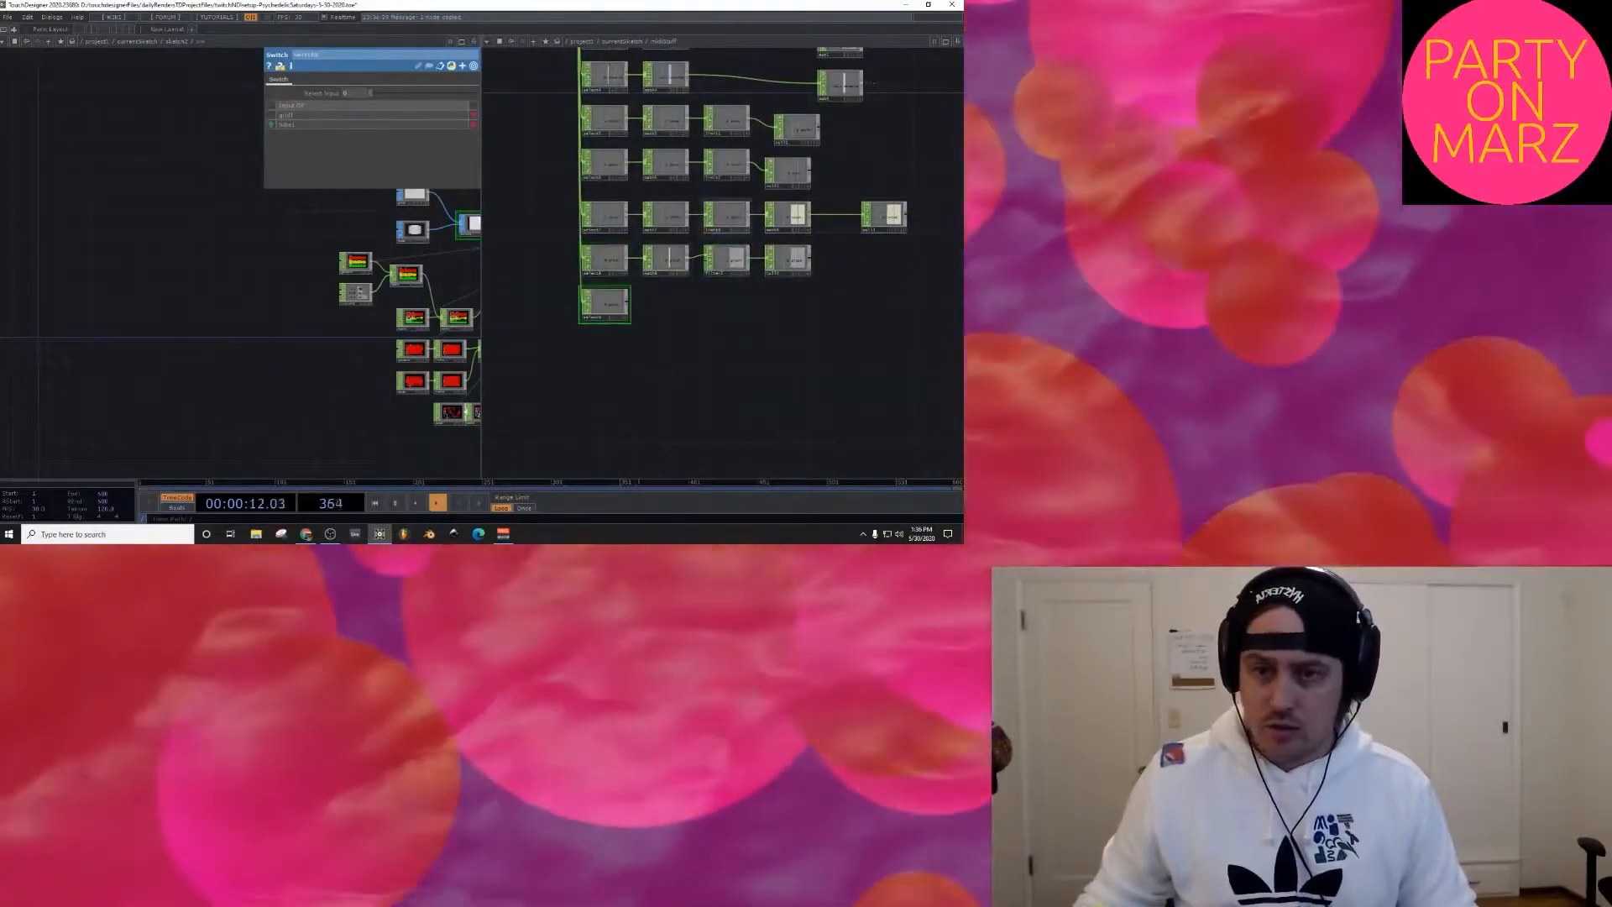
{"action": "key", "text": "p"}
{"action": "left_click", "coordinate": [869, 104]}
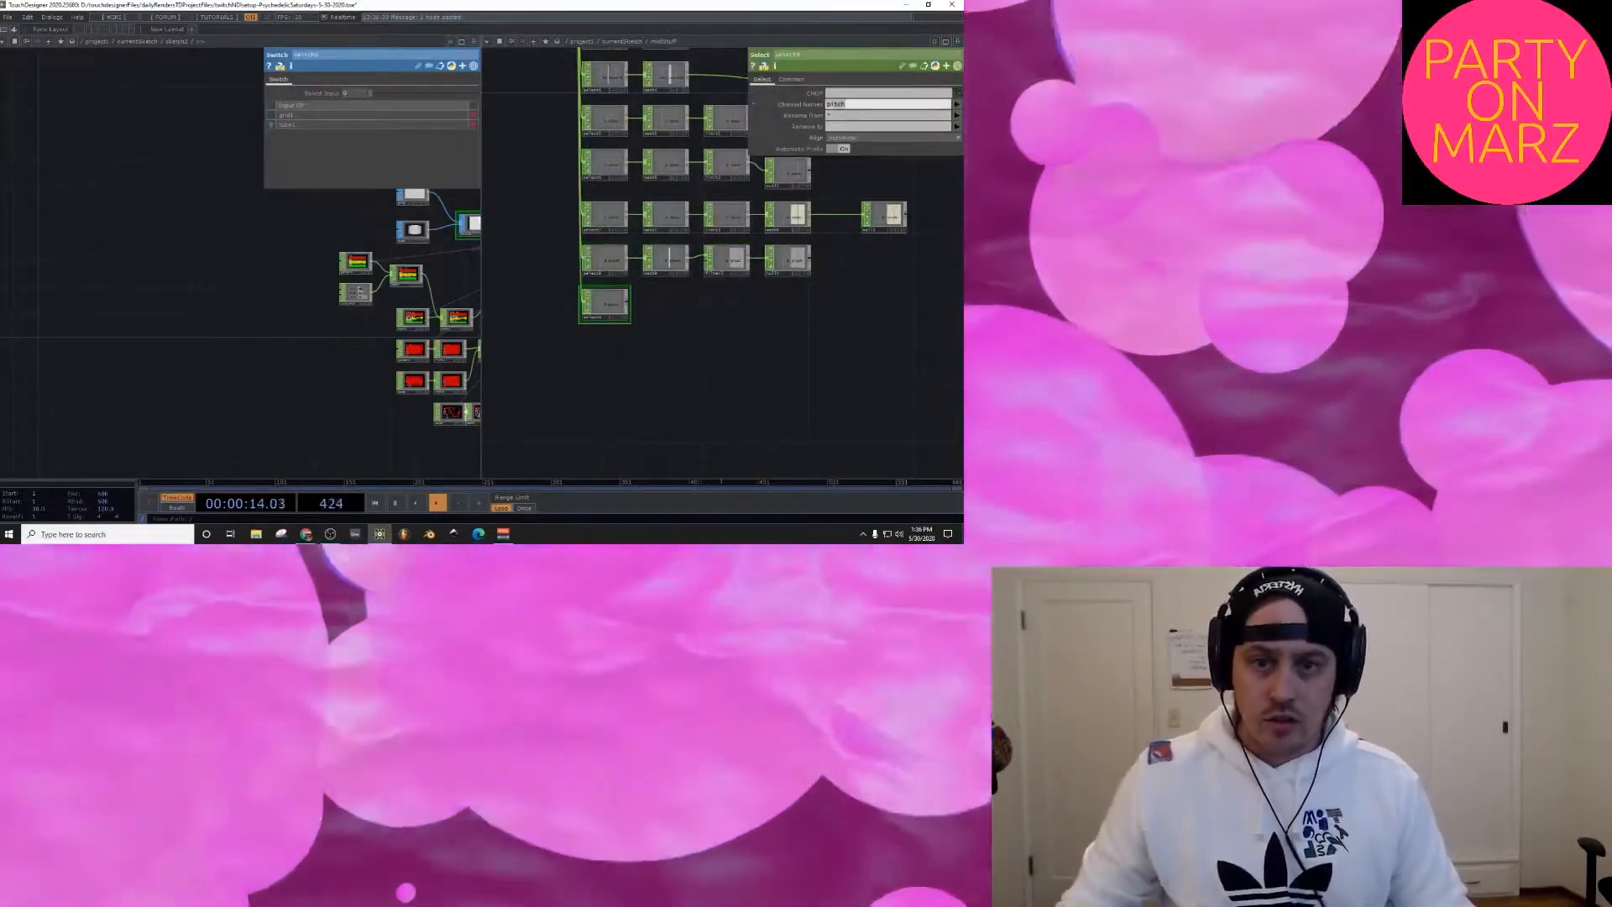
{"action": "type", "text": "ch2n77"}
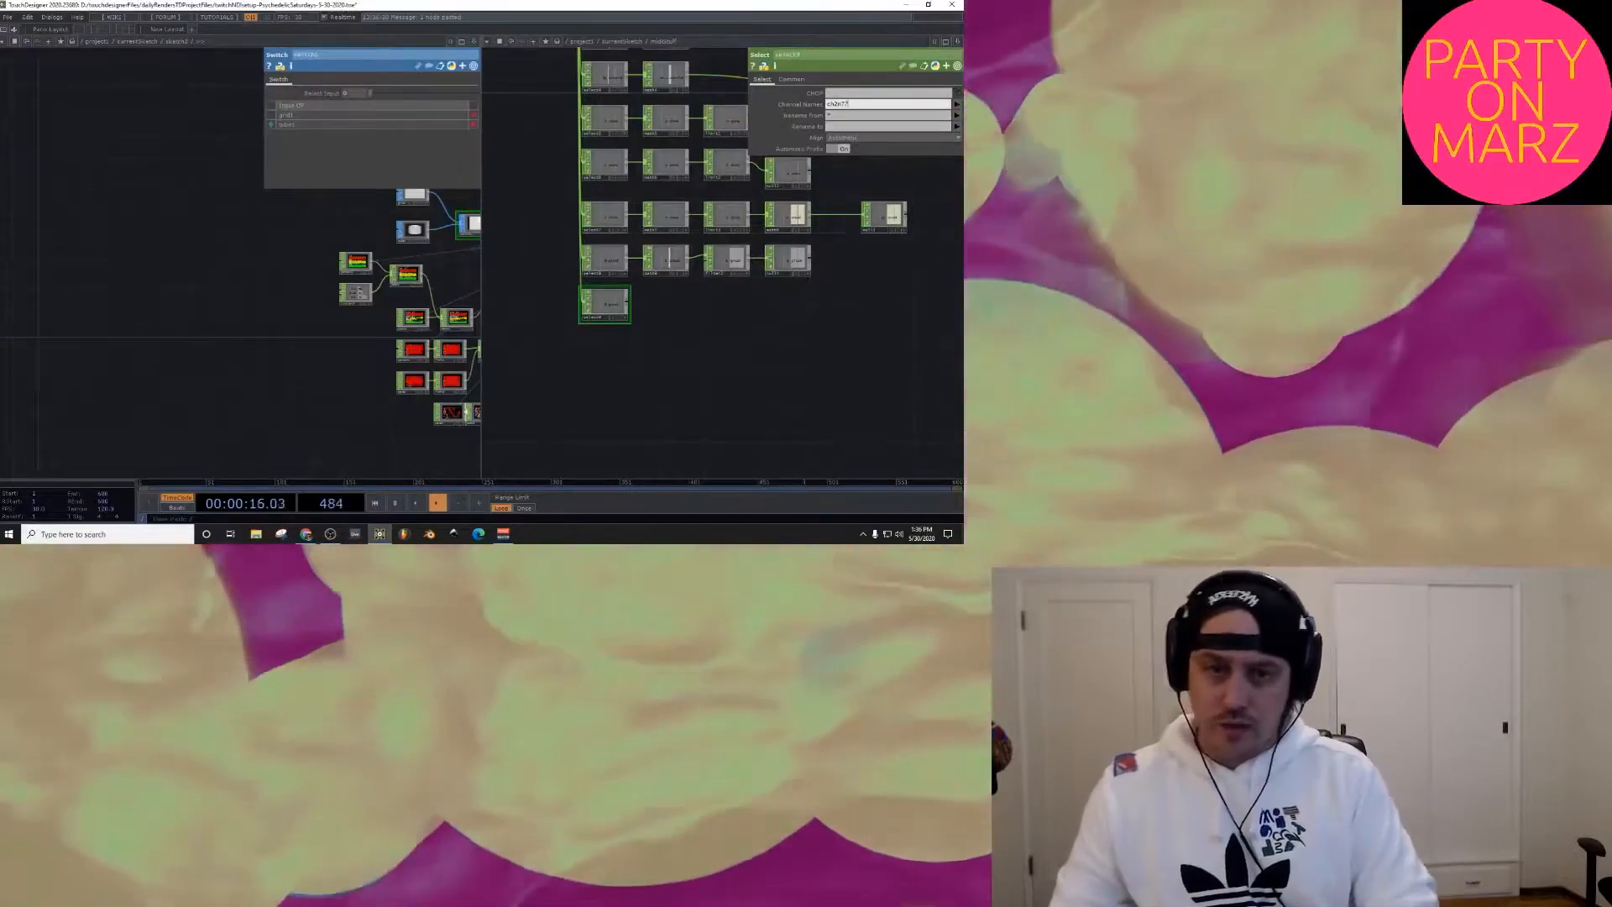
{"action": "scroll", "coordinate": [552, 330], "scroll_direction": "up", "scroll_amount": 5}
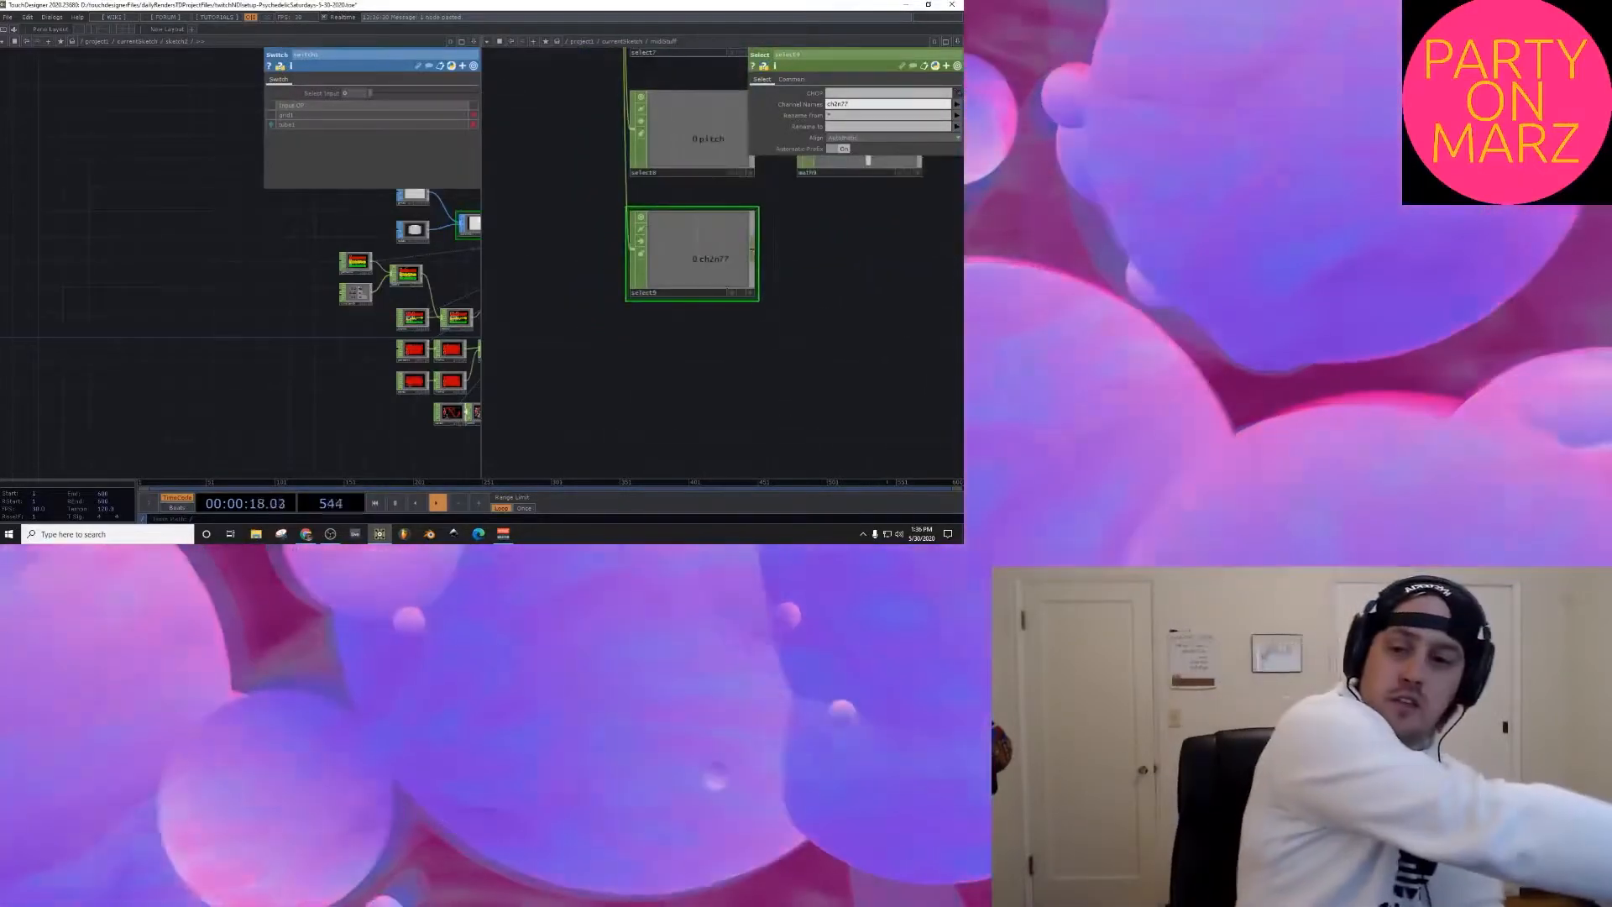
Step: Link the ch2n77 channel of the new Select CHOP to the Switch SOP's Select Input parameter
{"action": "scroll", "coordinate": [470, 235], "scroll_direction": "up", "scroll_amount": 5}
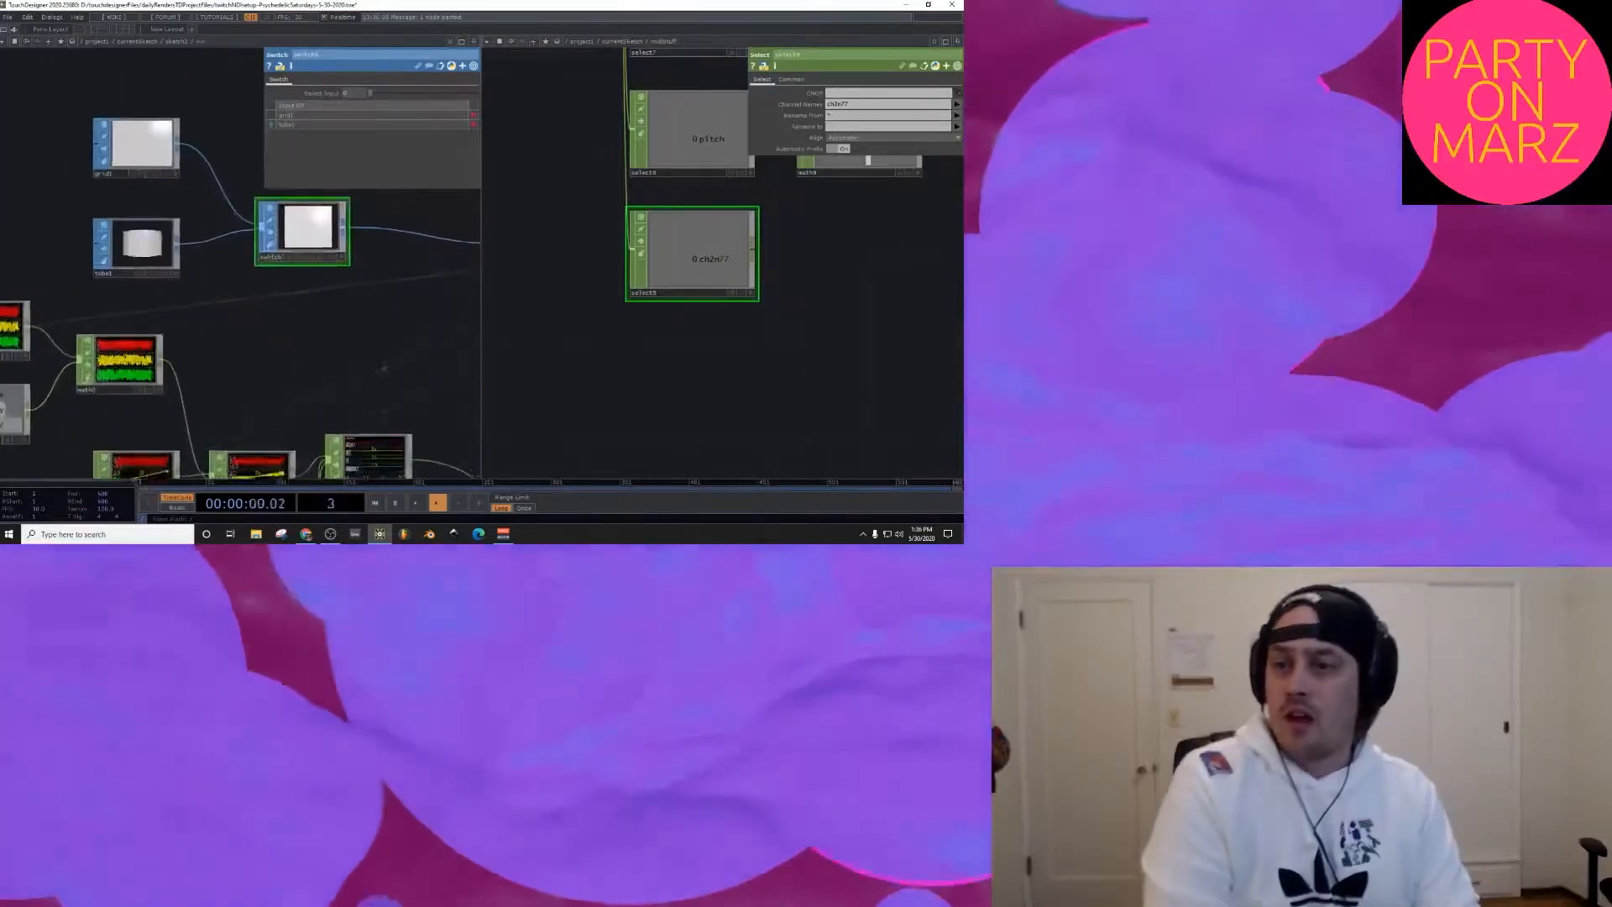
{"action": "scroll", "coordinate": [343, 273], "scroll_direction": "up", "scroll_amount": 1}
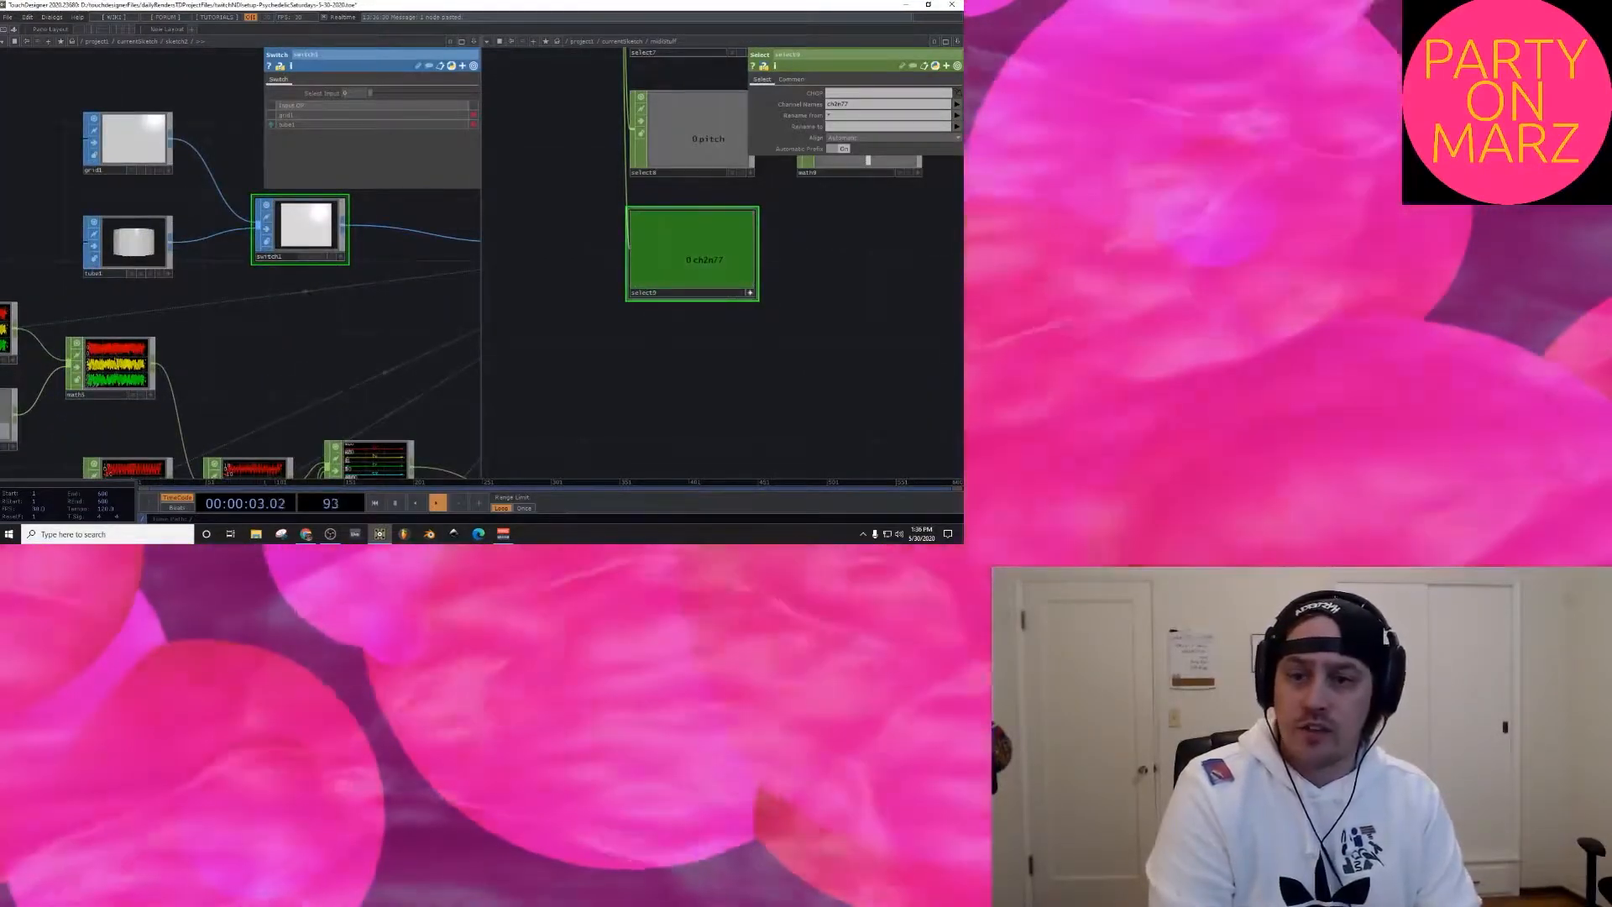
{"action": "left_click_drag", "start_coordinate": [705, 260], "coordinate": [355, 93]}
{"action": "left_click", "coordinate": [357, 96]}
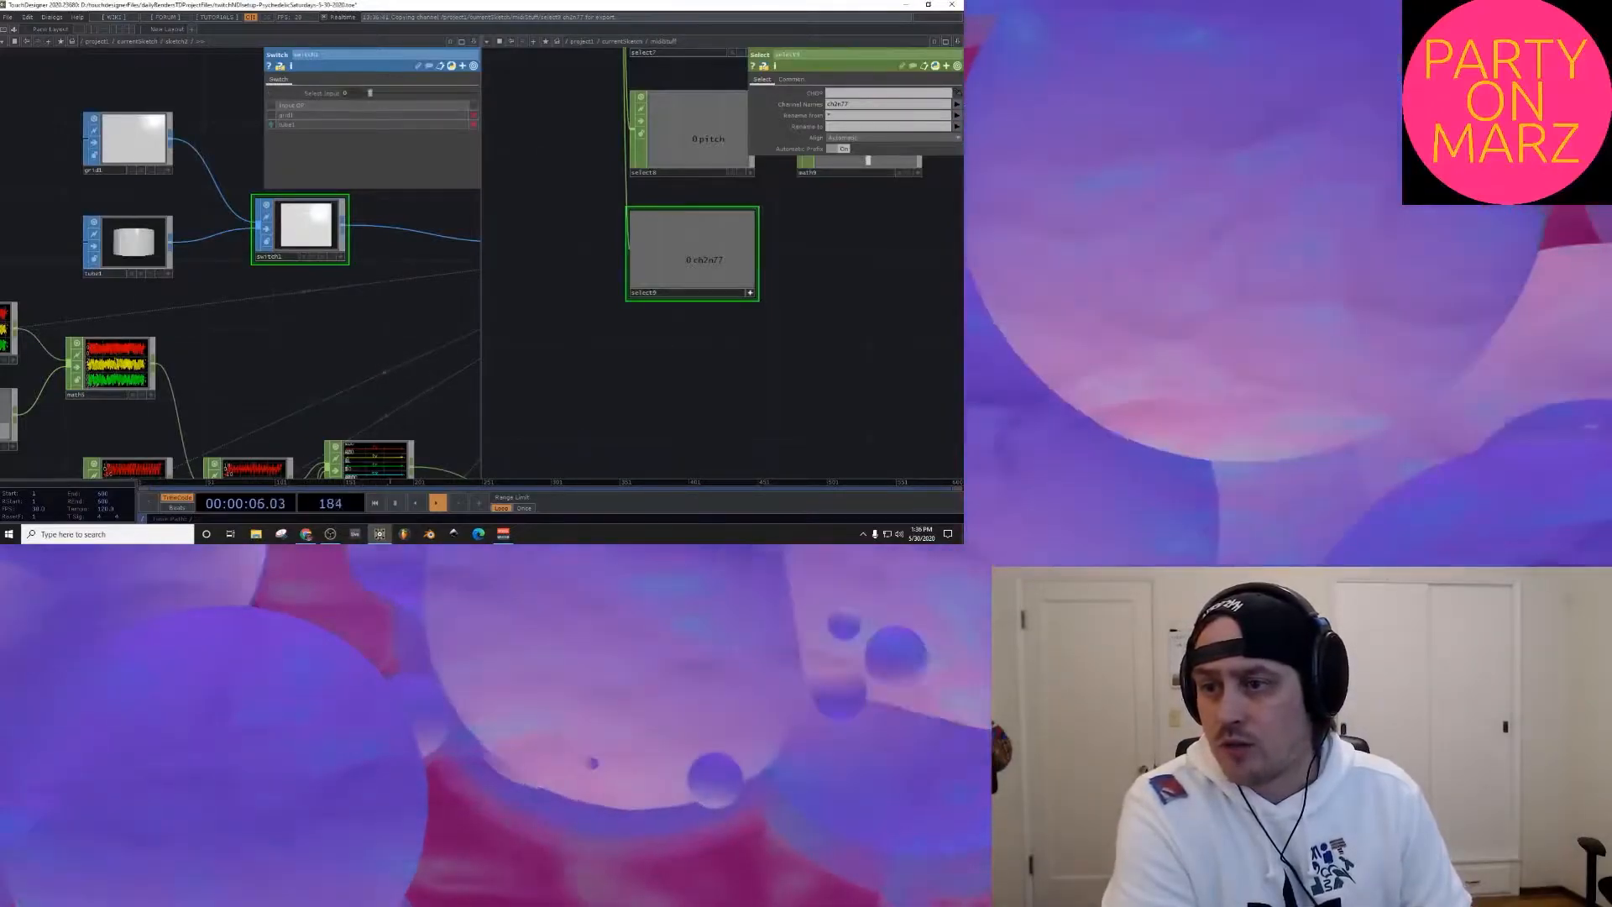
Step: Examine the second sketch's chain from the Switch SOP through the render and feedback TOPs towards the output
{"action": "left_click_drag", "start_coordinate": [319, 278], "coordinate": [156, 300]}
{"action": "scroll", "coordinate": [156, 301], "scroll_direction": "down", "scroll_amount": 5}
{"action": "left_click_drag", "start_coordinate": [437, 400], "coordinate": [176, 319]}
{"action": "scroll", "coordinate": [175, 319], "scroll_direction": "up", "scroll_amount": 3}
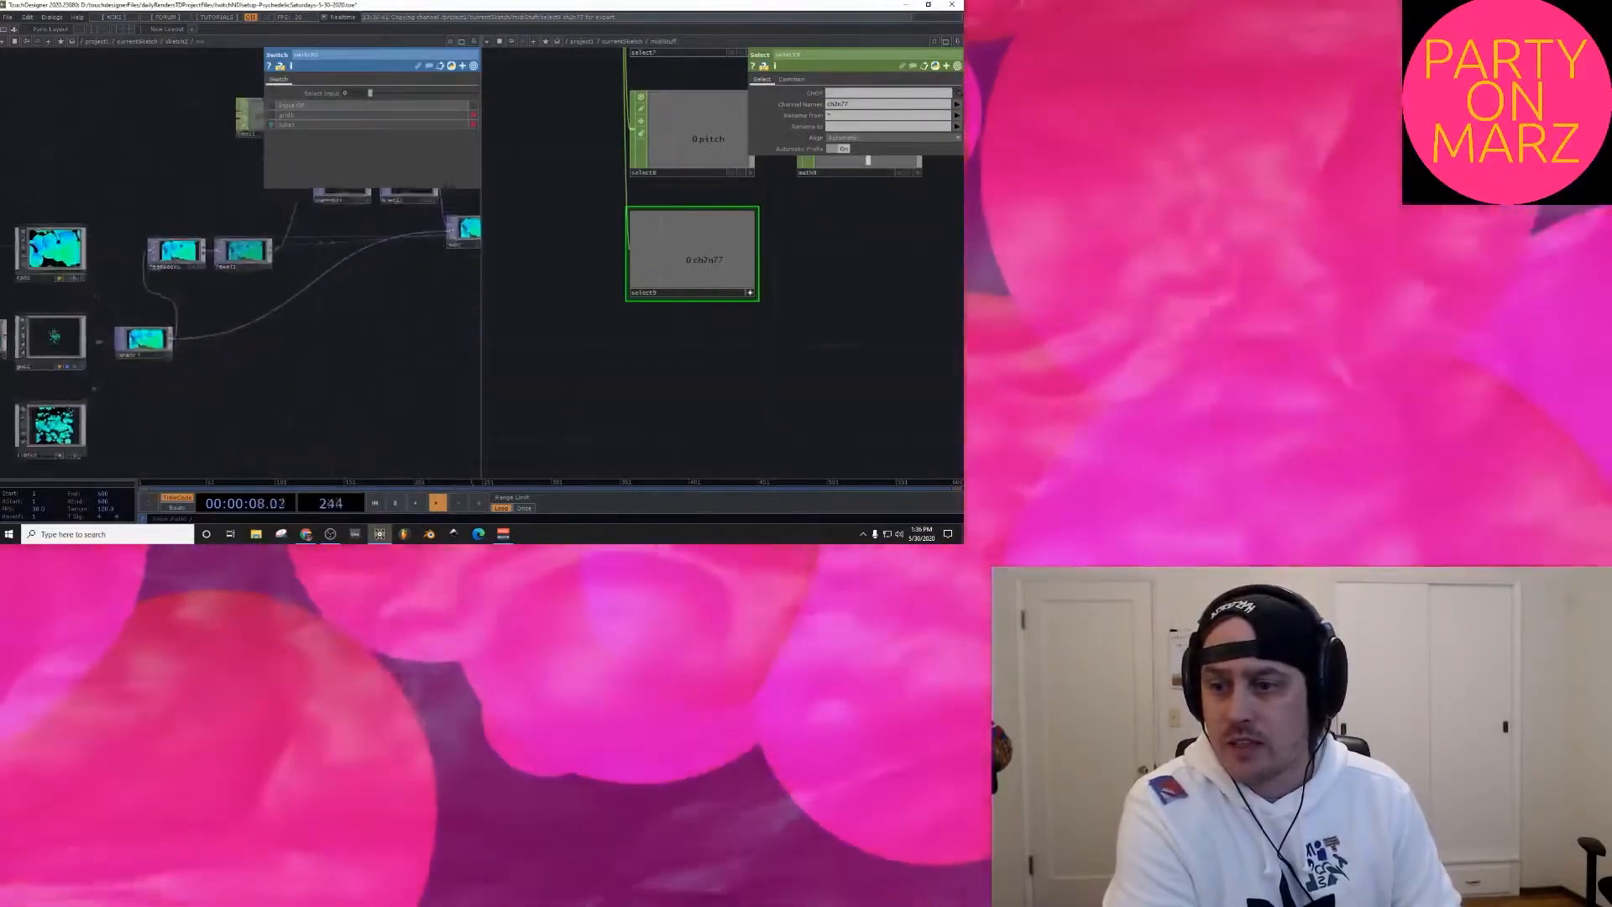
{"action": "scroll", "coordinate": [175, 319], "scroll_direction": "up", "scroll_amount": 1}
{"action": "left_click_drag", "start_coordinate": [373, 239], "coordinate": [194, 290]}
{"action": "left_click_drag", "start_coordinate": [409, 270], "coordinate": [336, 284]}
{"action": "scroll", "coordinate": [336, 285], "scroll_direction": "up", "scroll_amount": 7}
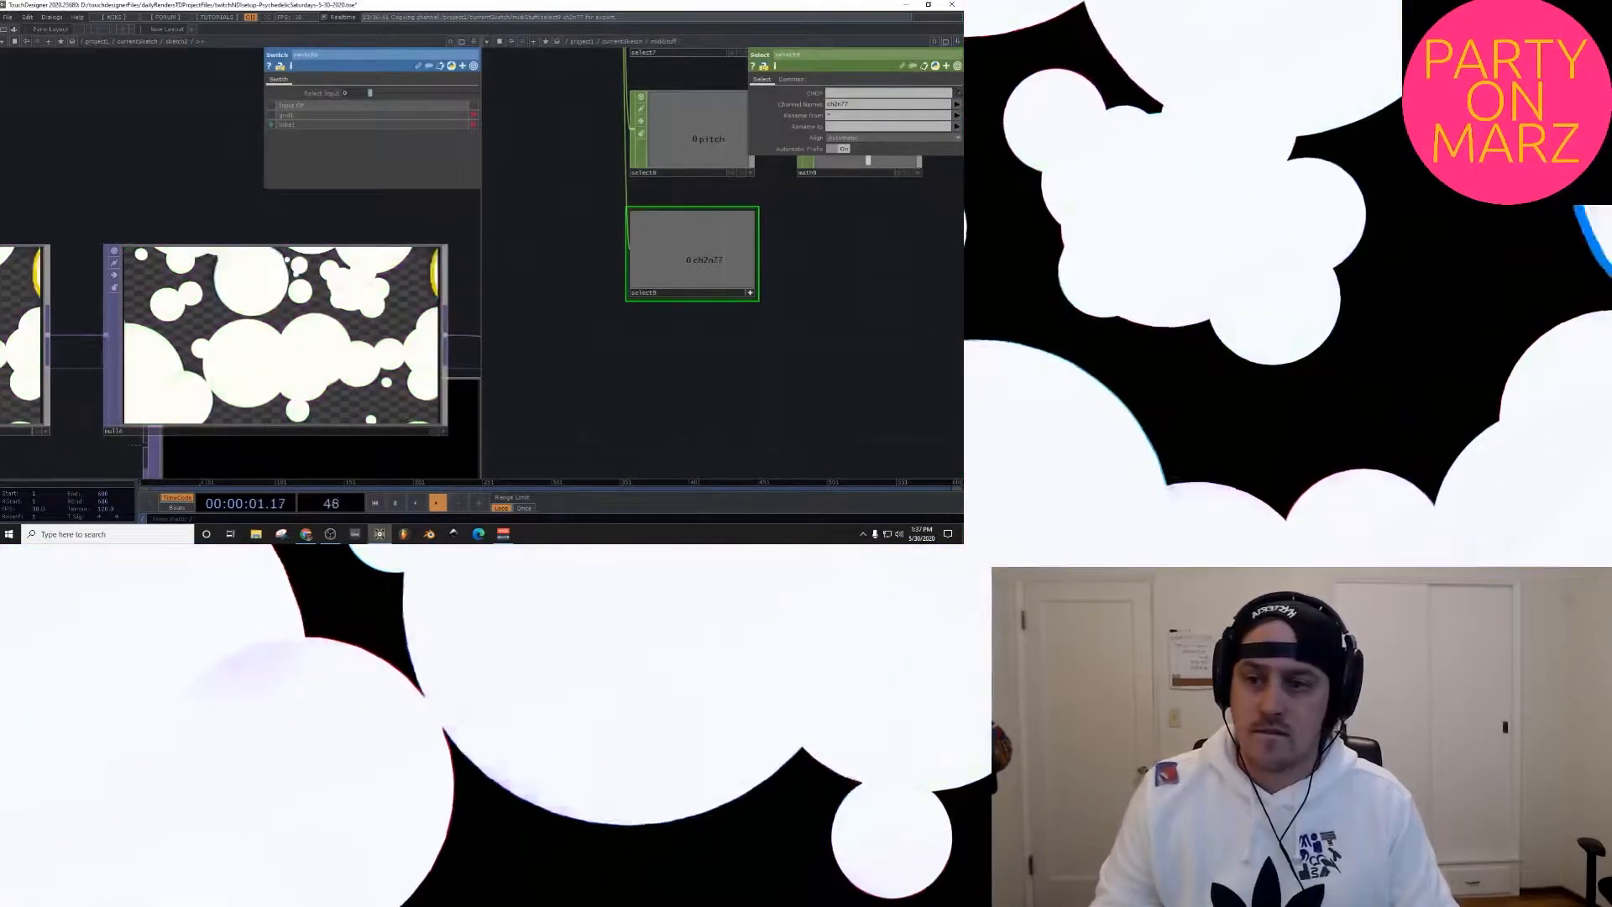
Step: Return to a single network pane and move the black input TOP clear of the Null TOP, below the chain
{"action": "left_click_drag", "start_coordinate": [509, 340], "coordinate": [567, 332]}
{"action": "scroll", "coordinate": [567, 333], "scroll_direction": "down", "scroll_amount": 5}
{"action": "key", "text": "alt+z"}
{"action": "scroll", "coordinate": [481, 330], "scroll_direction": "down", "scroll_amount": 7}
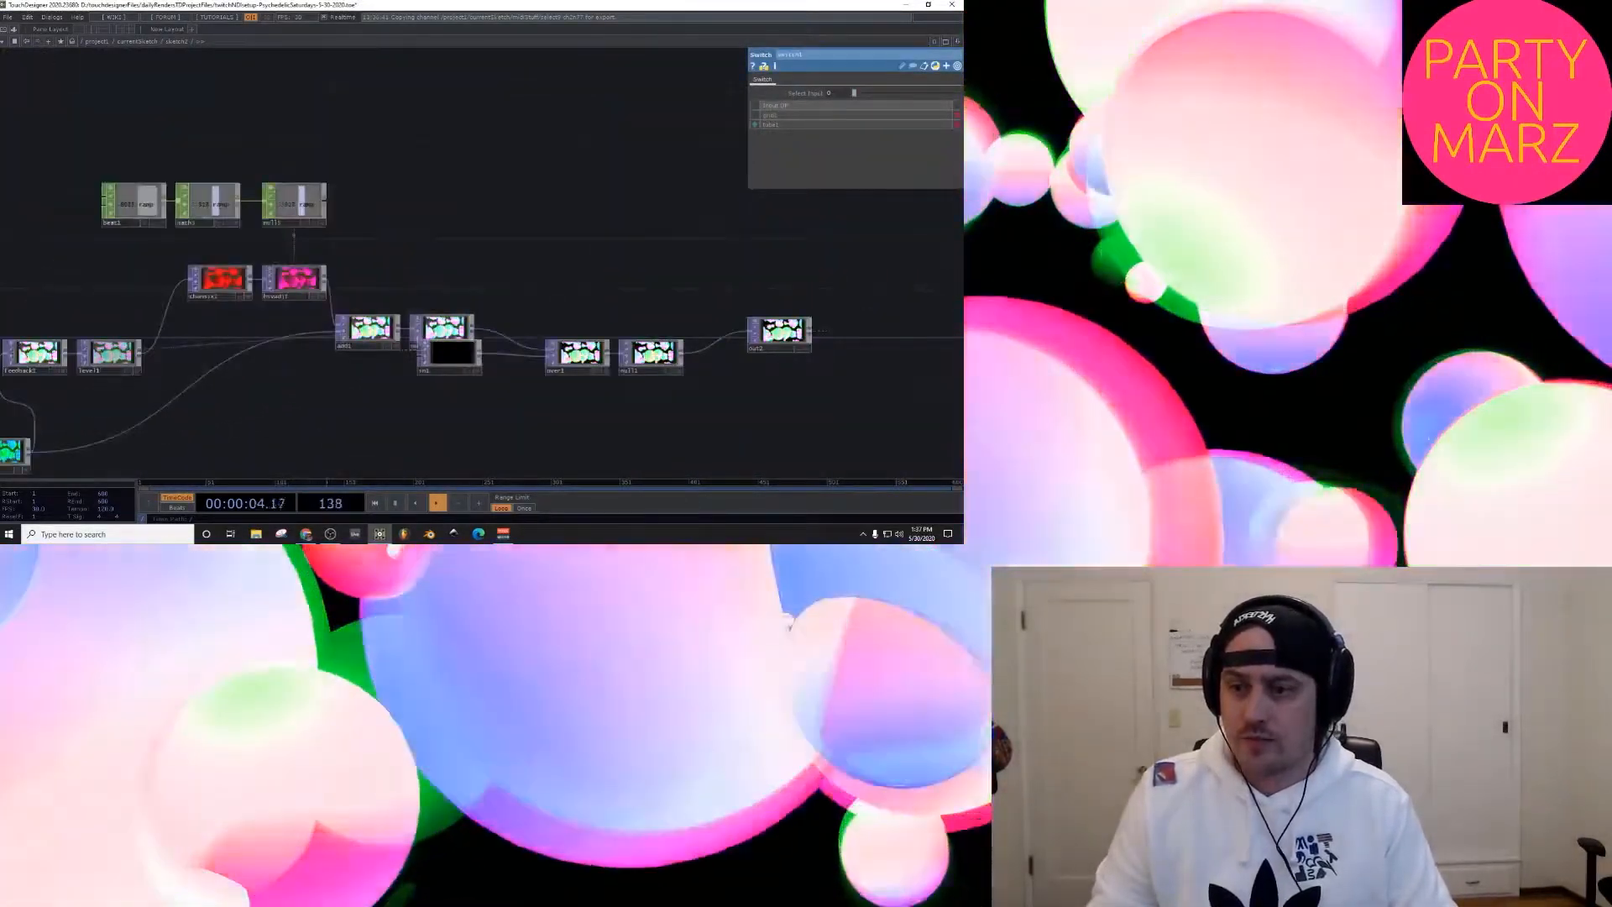
{"action": "left_click_drag", "start_coordinate": [451, 364], "coordinate": [418, 391]}
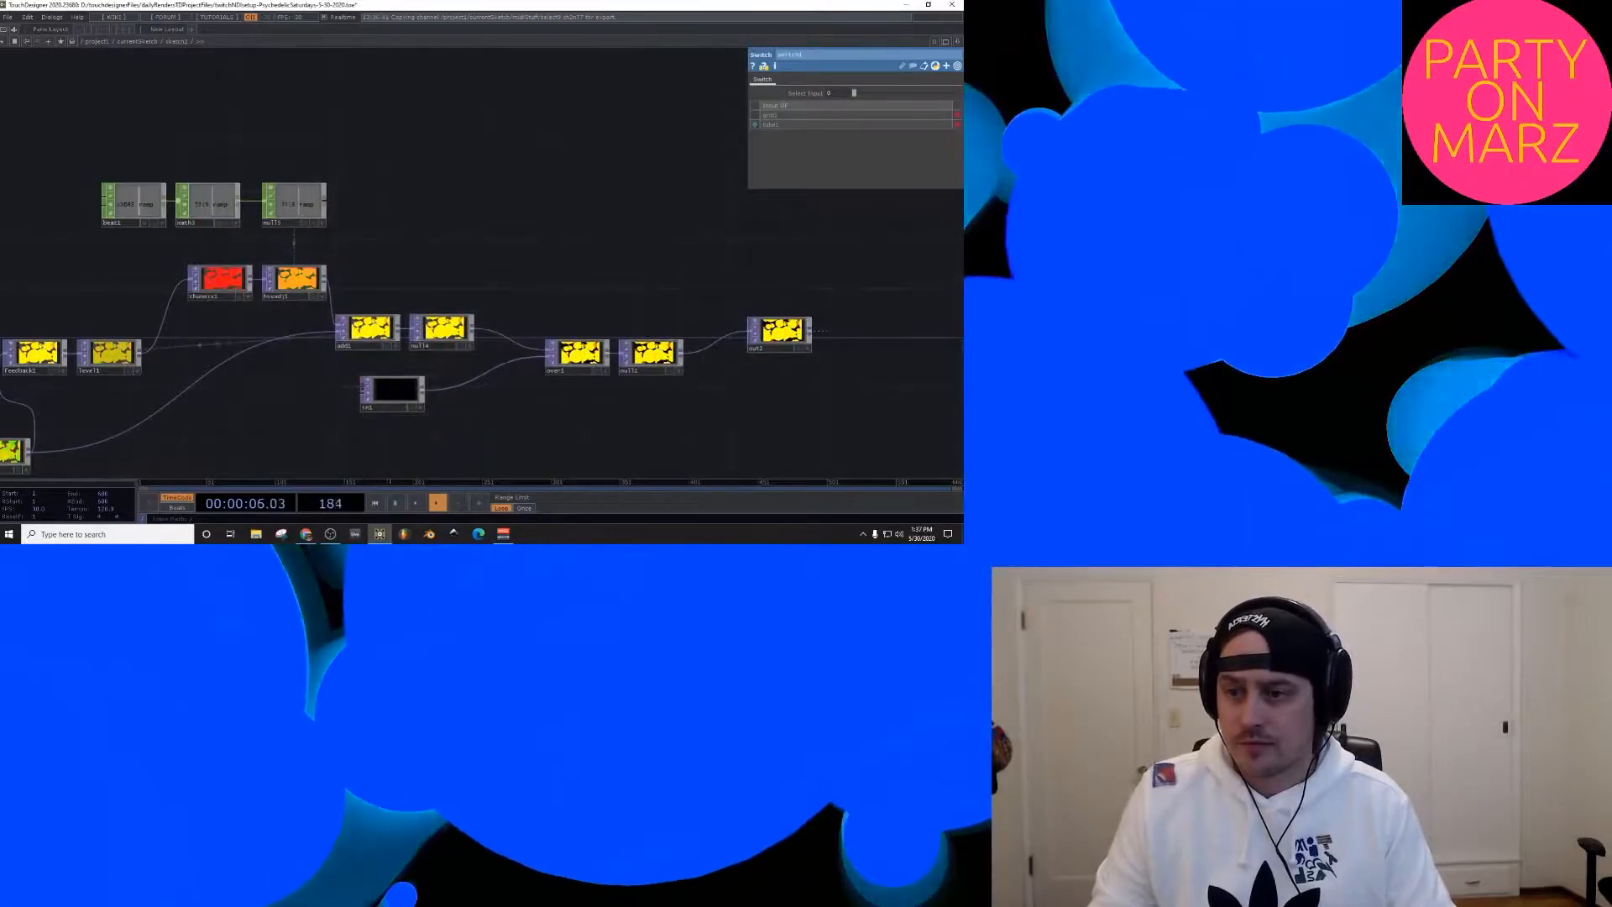
Step: Return to the main network, frame the whole chain and save the project
{"action": "scroll", "coordinate": [373, 401], "scroll_direction": "down", "scroll_amount": 9}
{"action": "scroll", "coordinate": [378, 398], "scroll_direction": "down", "scroll_amount": 2}
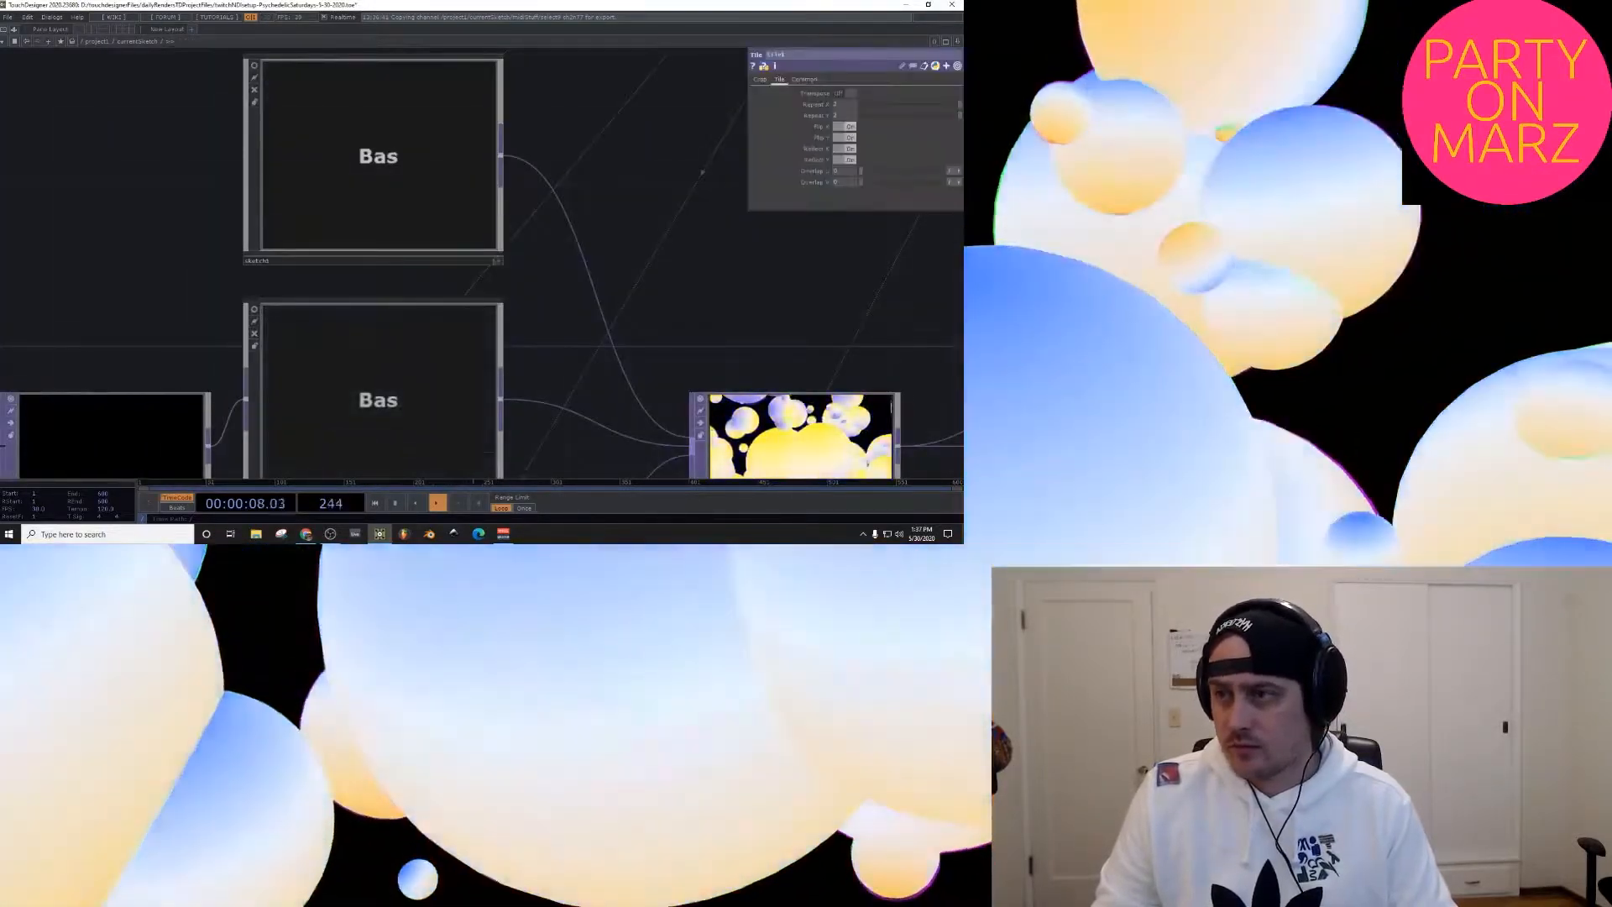
{"action": "scroll", "coordinate": [378, 398], "scroll_direction": "down", "scroll_amount": 6}
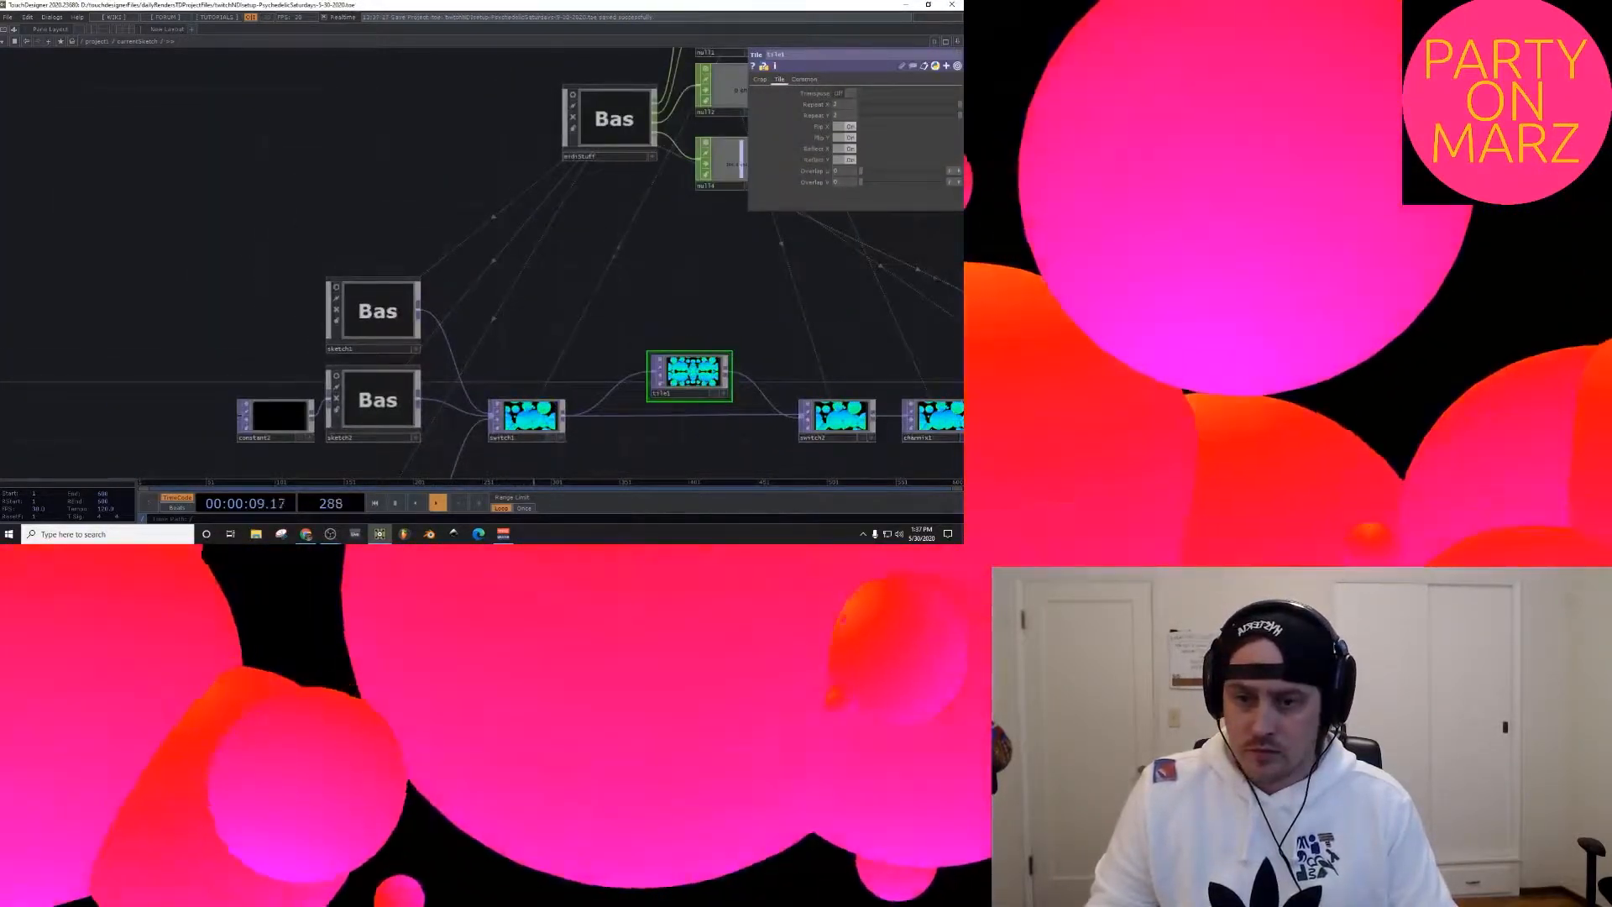
{"action": "left_click_drag", "start_coordinate": [554, 336], "coordinate": [381, 256]}
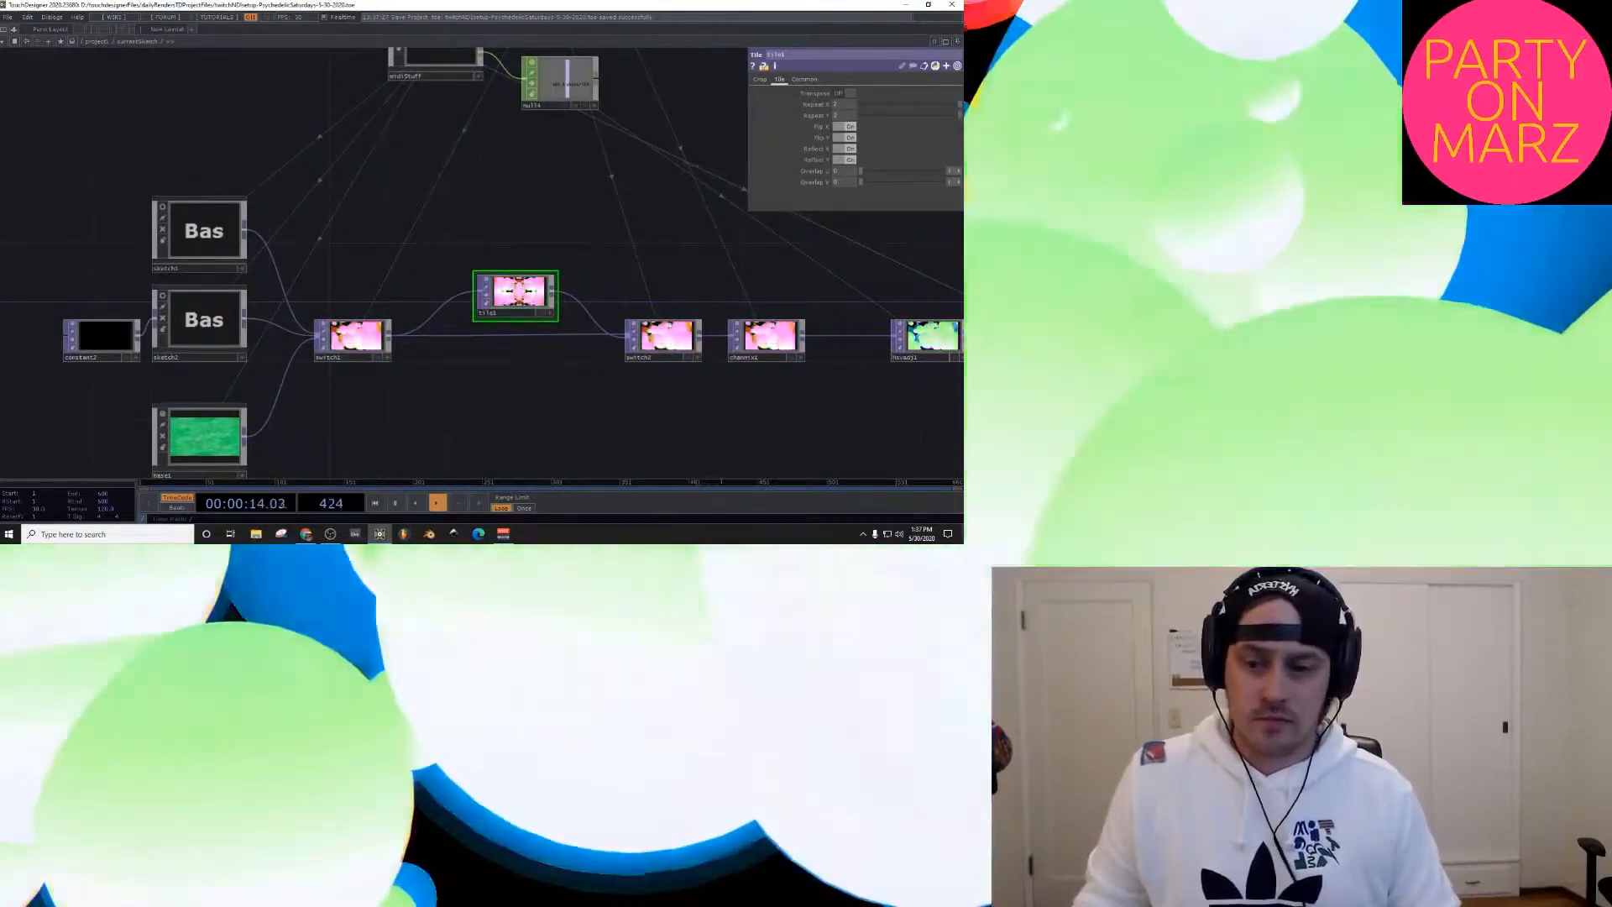
{"action": "scroll", "coordinate": [423, 255], "scroll_direction": "down", "scroll_amount": 5}
{"action": "left_click_drag", "start_coordinate": [423, 254], "coordinate": [459, 262]}
{"action": "key", "text": "ctrl+s"}
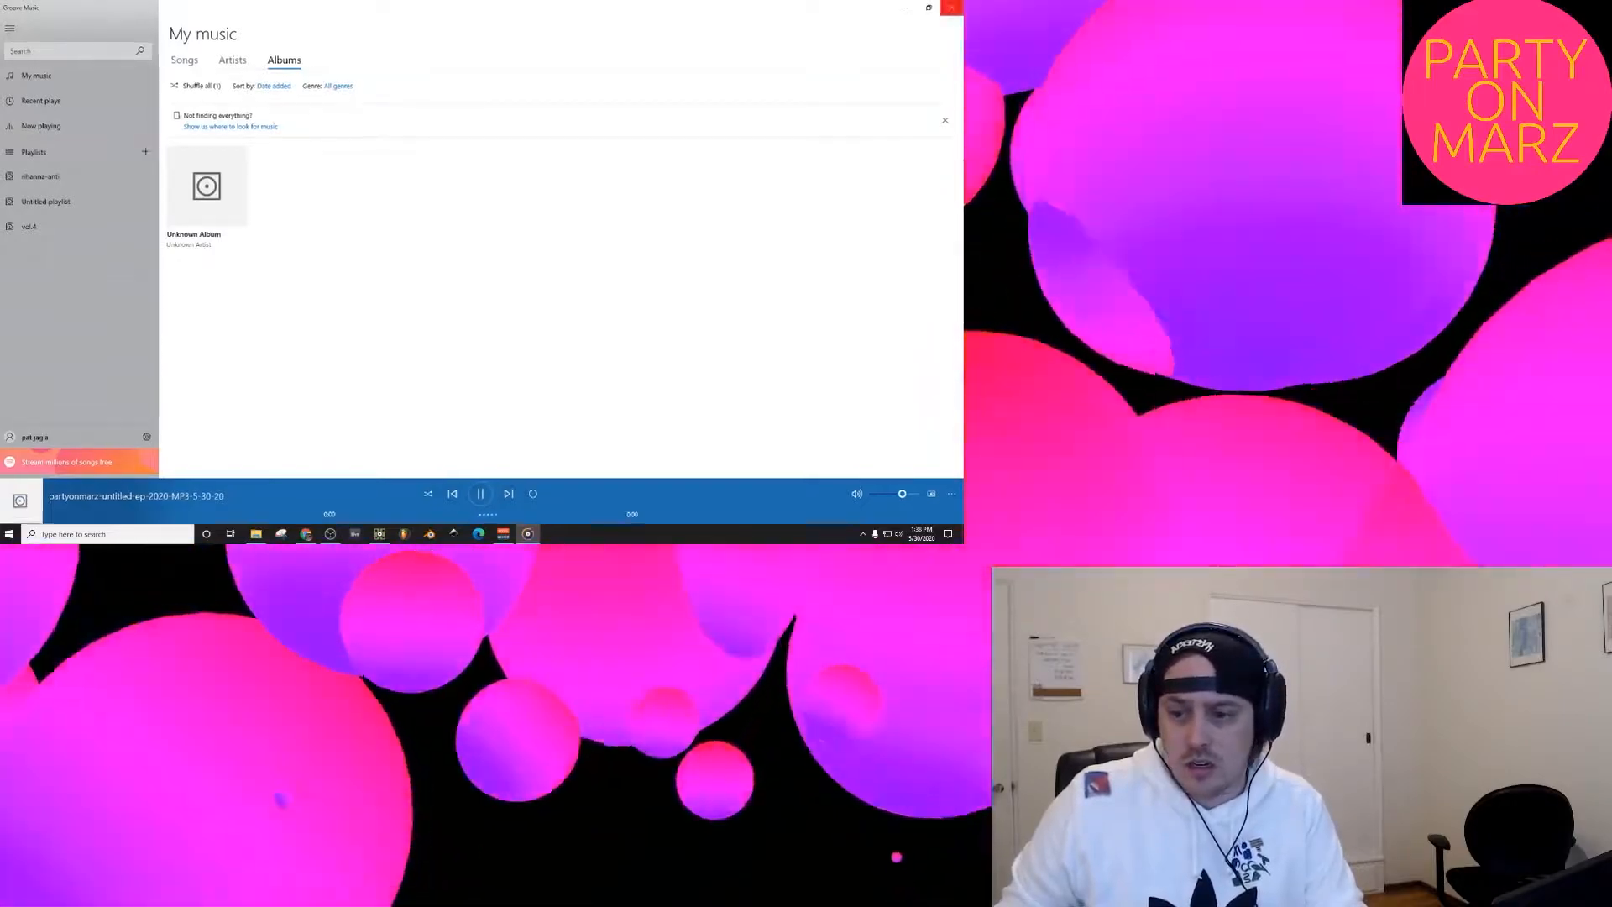
Step: Close the Groove Music window and watch the final output TOP enlarged in the main TouchDesigner network
{"action": "left_click", "coordinate": [952, 7]}
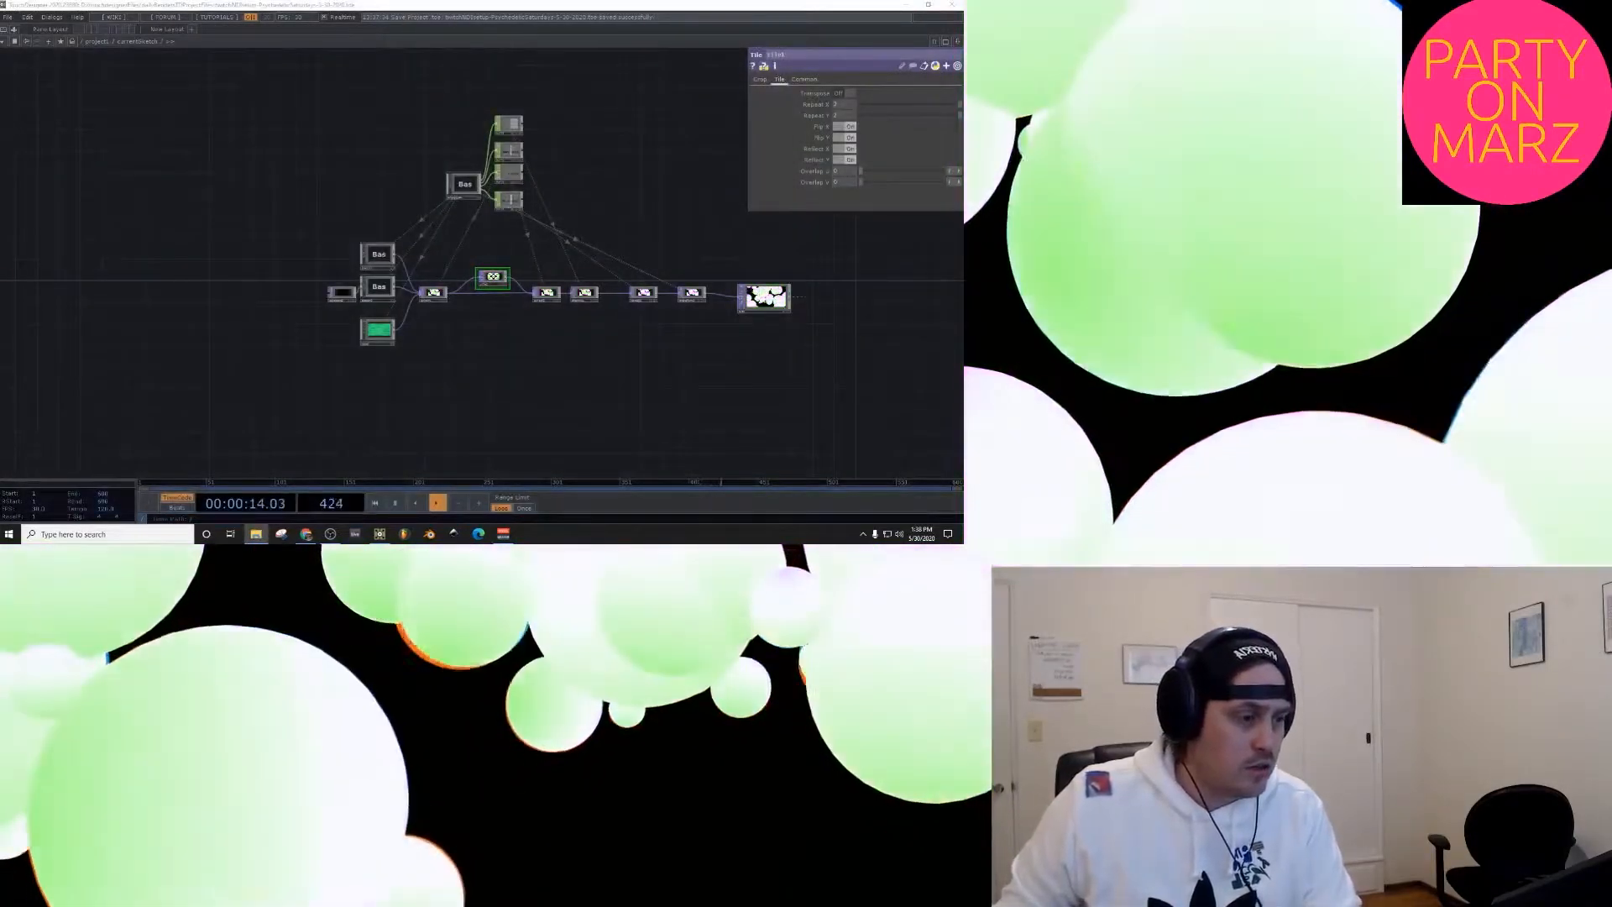
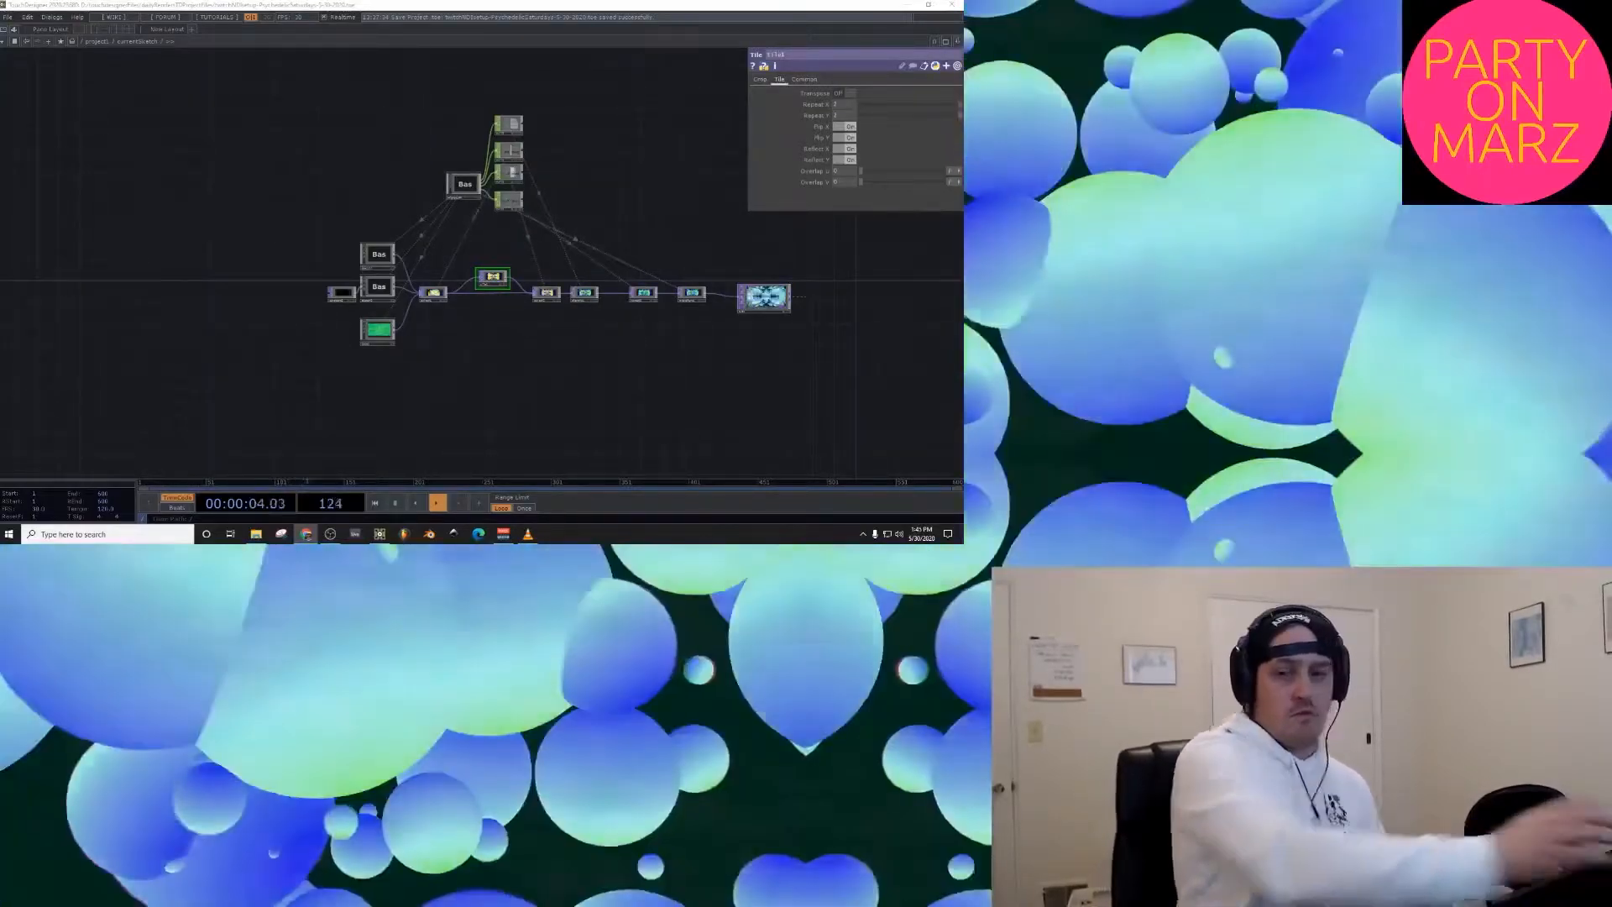
{"action": "scroll", "coordinate": [781, 294], "scroll_direction": "up", "scroll_amount": 10}
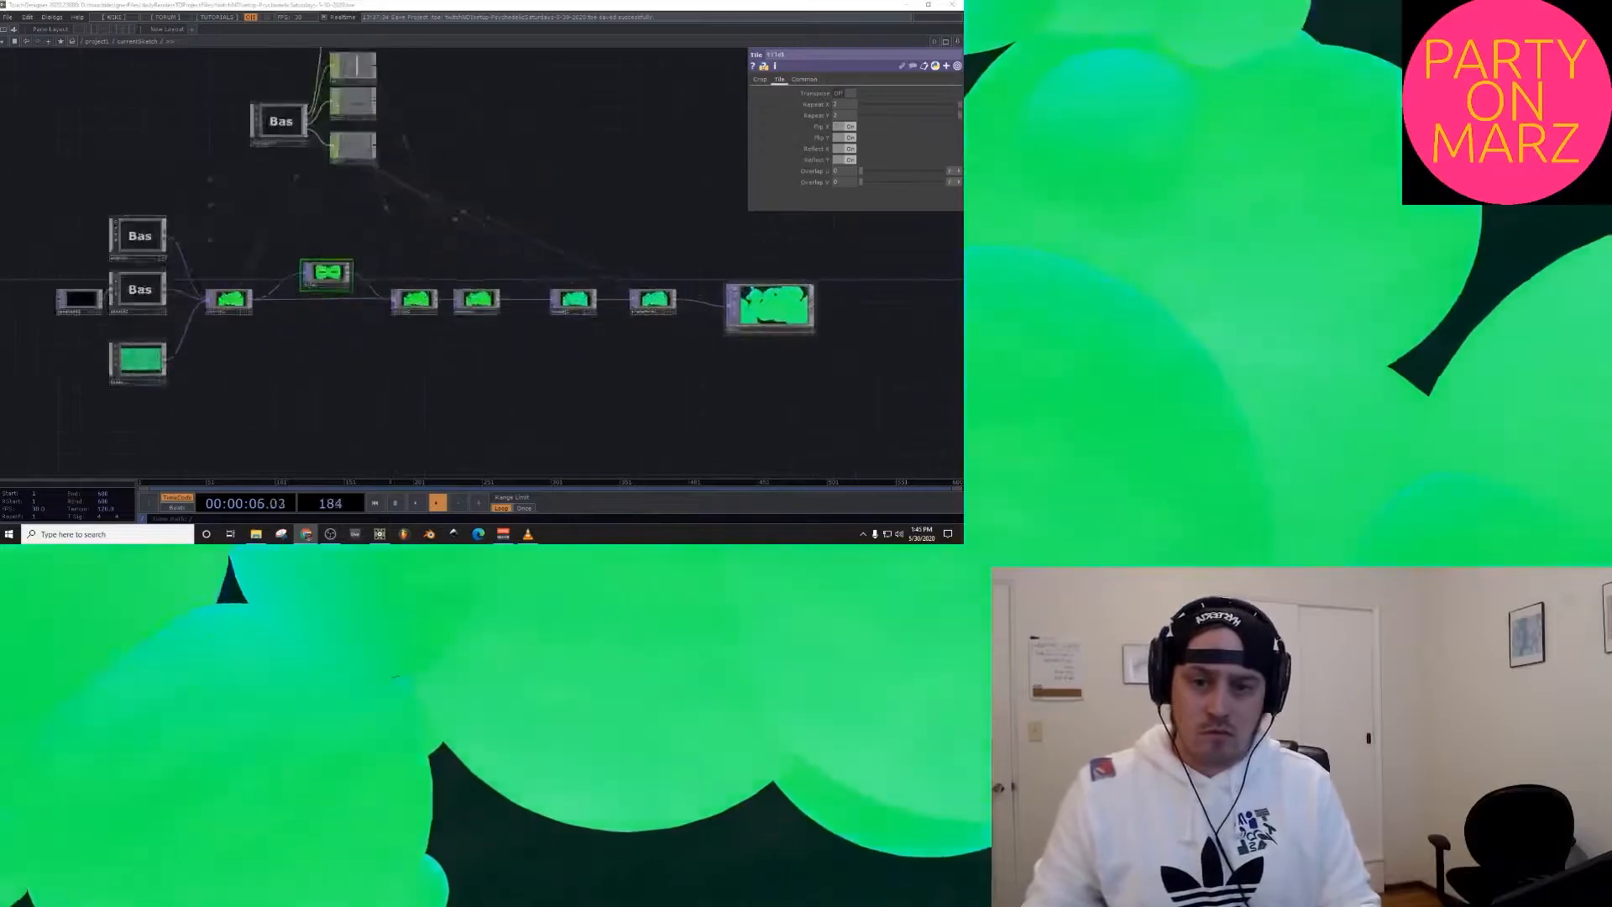
{"action": "left_click_drag", "start_coordinate": [785, 294], "coordinate": [685, 221]}
{"action": "scroll", "coordinate": [792, 259], "scroll_direction": "down", "scroll_amount": 5}
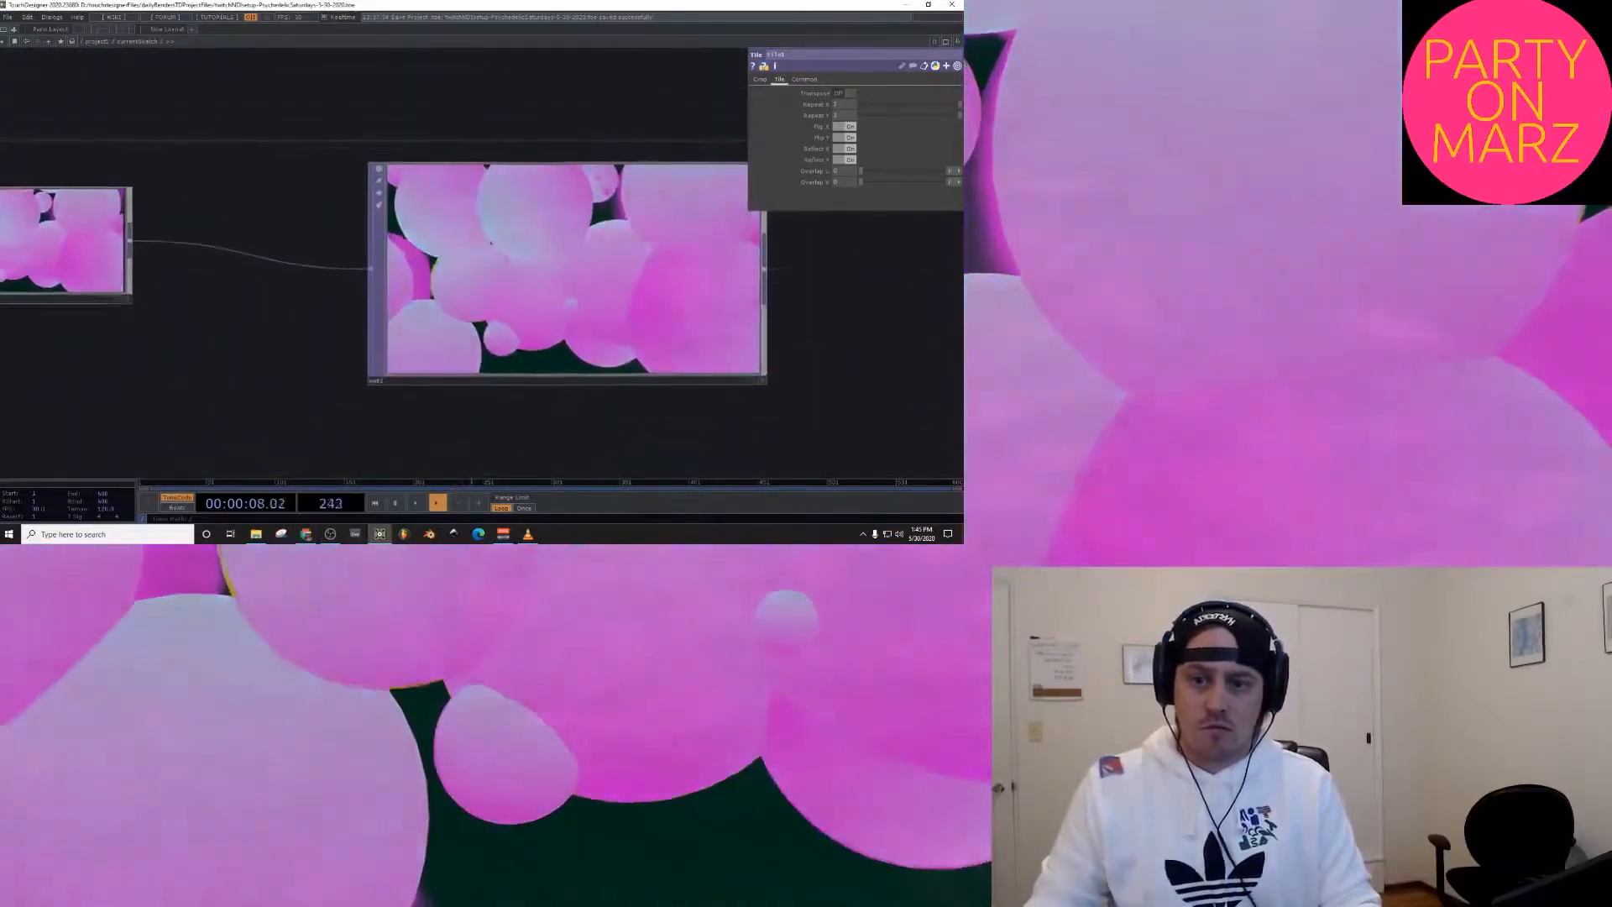
{"action": "left_click_drag", "start_coordinate": [792, 258], "coordinate": [707, 249]}
{"action": "scroll", "coordinate": [702, 249], "scroll_direction": "up", "scroll_amount": 3}
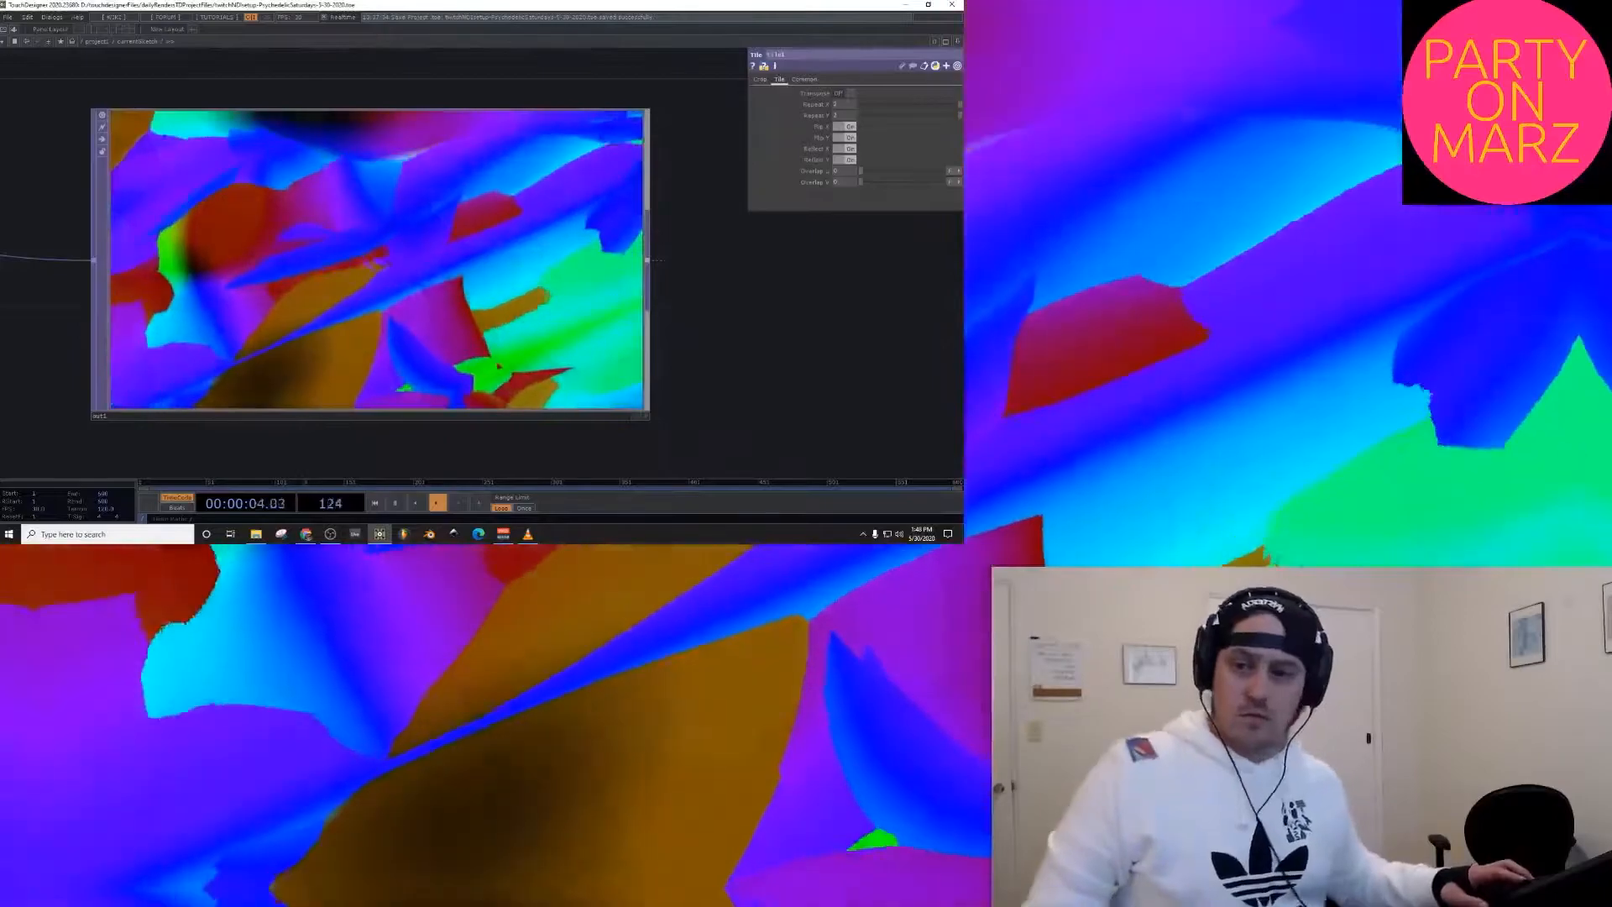
Step: Inside the first sketch's base component, adjust the Noise TOP's harmonic gain, exponent, amplitude and offset, and shorten its period for a finer pattern
{"action": "scroll", "coordinate": [369, 260], "scroll_direction": "down", "scroll_amount": 5}
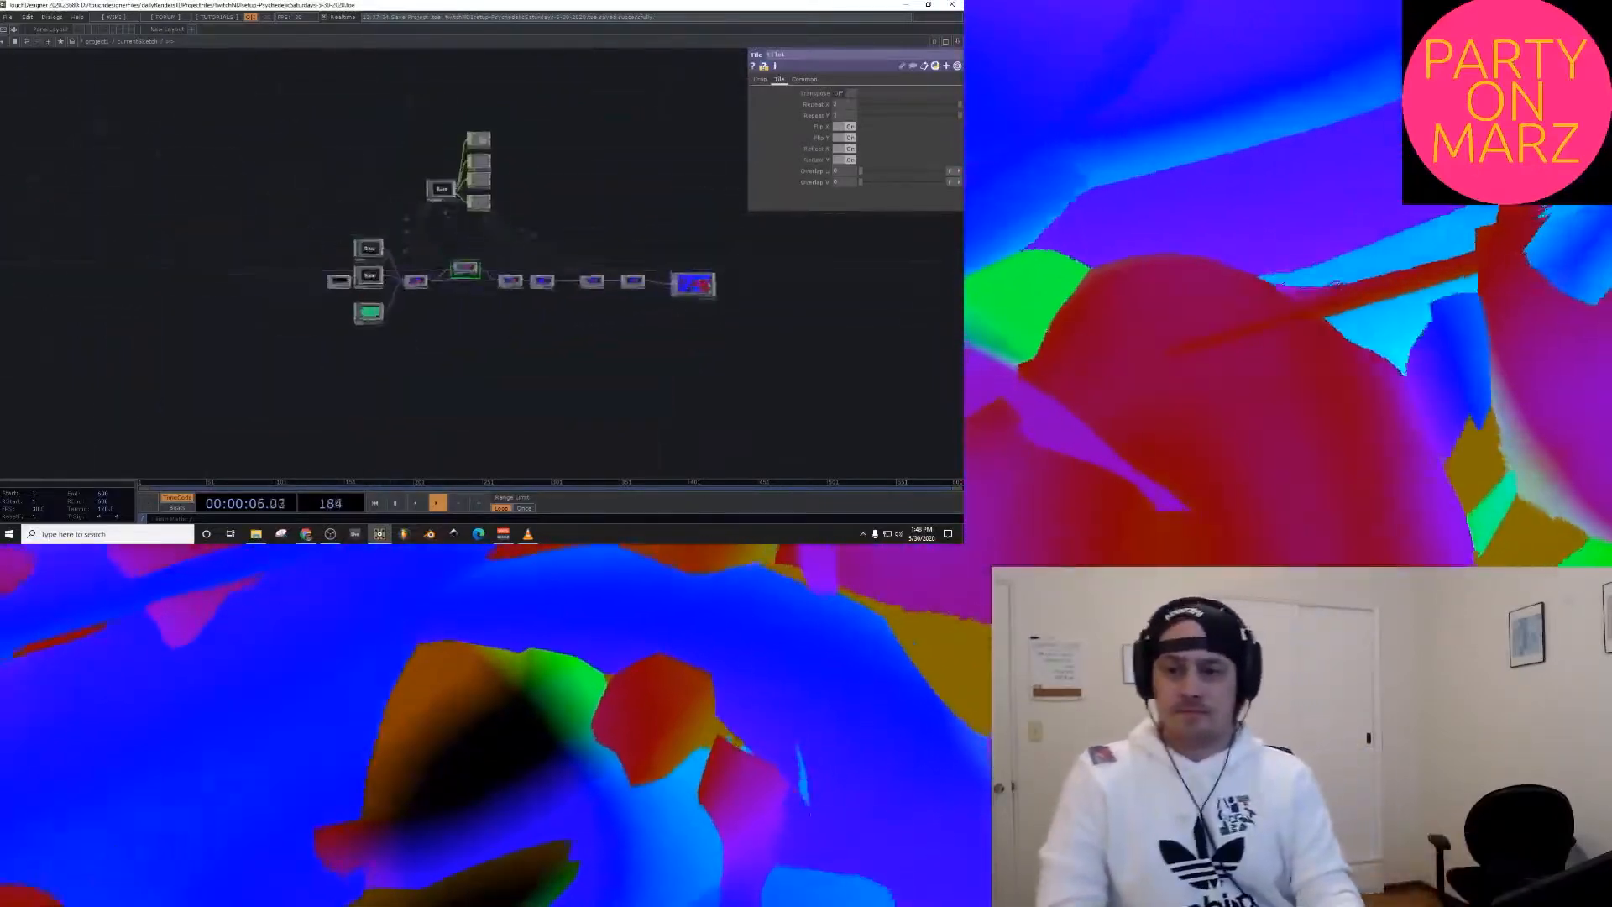
{"action": "scroll", "coordinate": [319, 251], "scroll_direction": "up", "scroll_amount": 3}
{"action": "scroll", "coordinate": [388, 256], "scroll_direction": "up", "scroll_amount": 10}
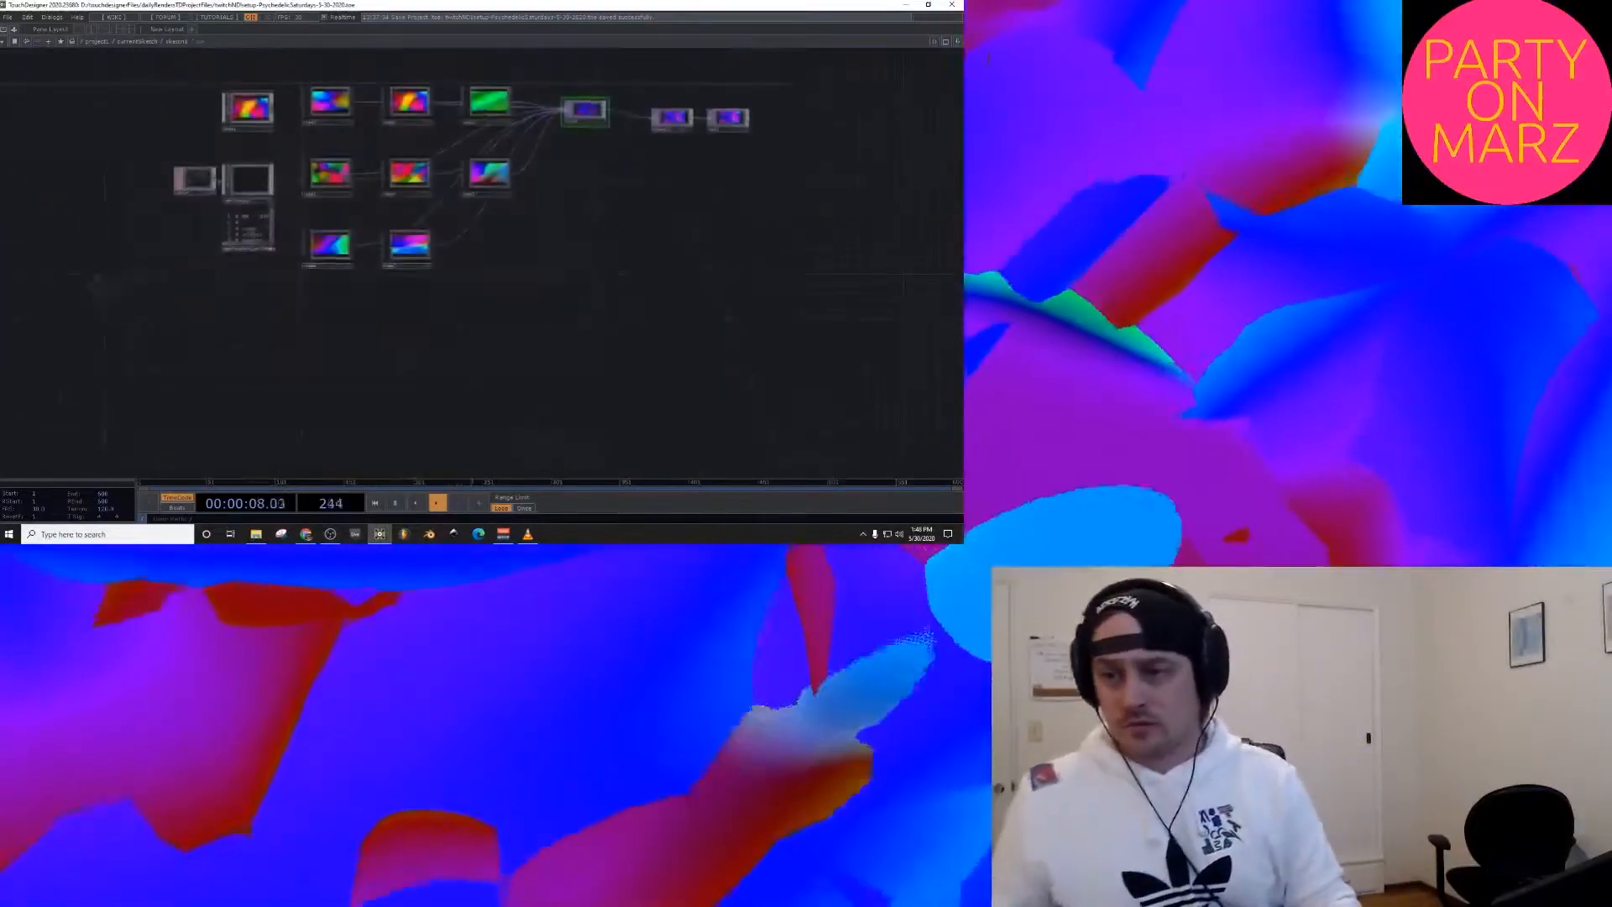
{"action": "scroll", "coordinate": [97, 271], "scroll_direction": "up", "scroll_amount": 4}
{"action": "scroll", "coordinate": [92, 281], "scroll_direction": "down", "scroll_amount": 3}
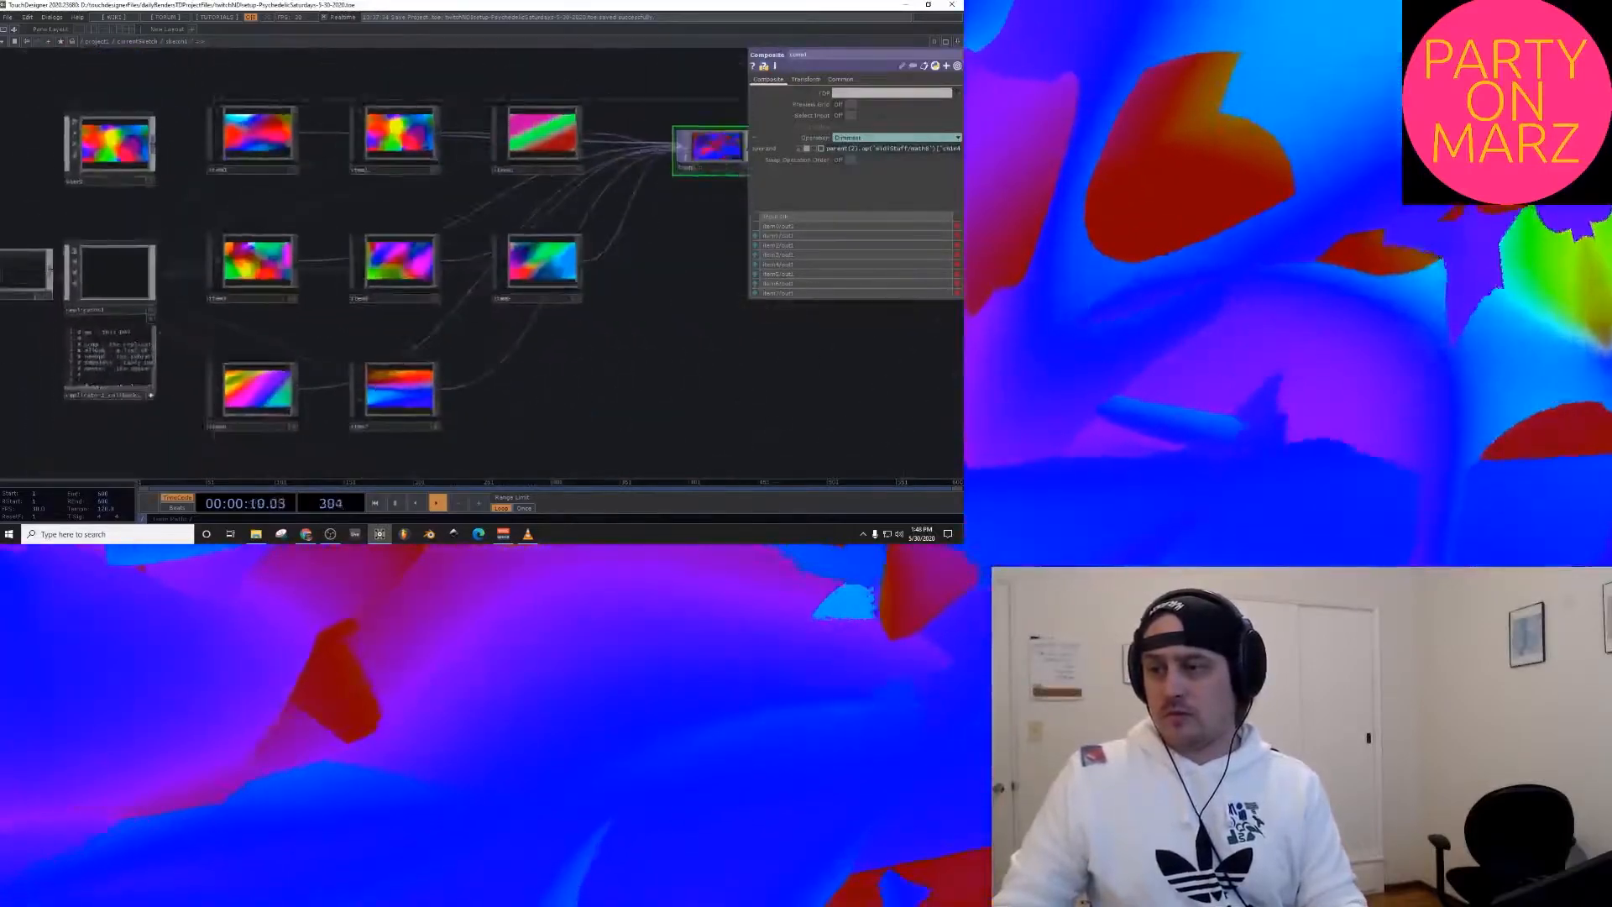
{"action": "scroll", "coordinate": [128, 172], "scroll_direction": "up", "scroll_amount": 8}
{"action": "scroll", "coordinate": [447, 199], "scroll_direction": "up", "scroll_amount": 2}
{"action": "key", "text": "p"}
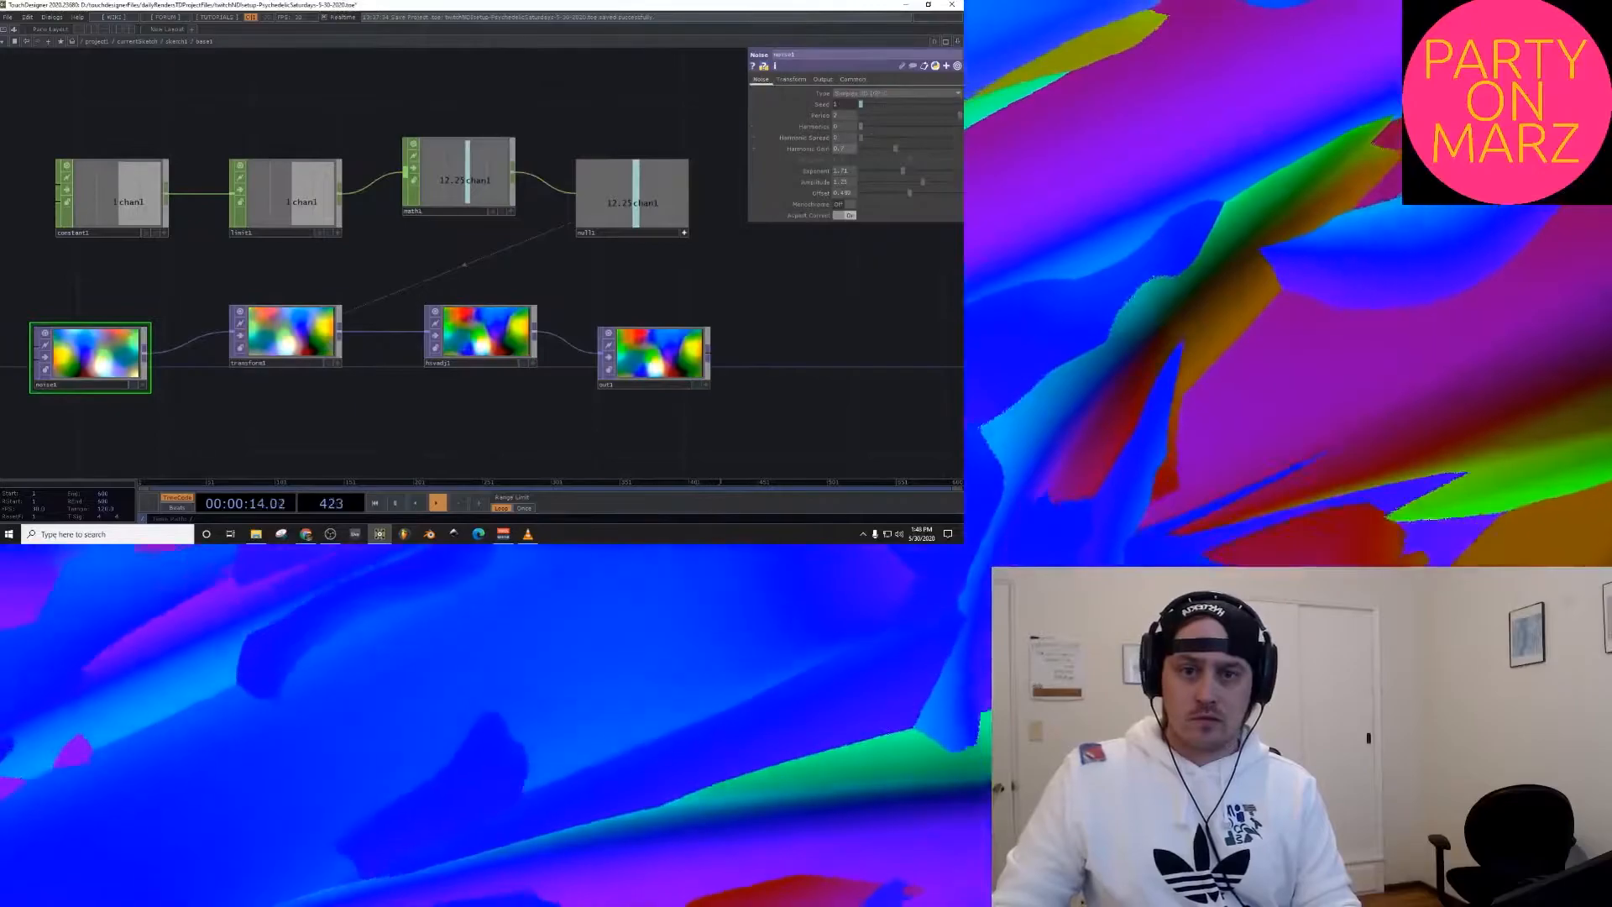
{"action": "left_click_drag", "start_coordinate": [895, 149], "coordinate": [960, 182]}
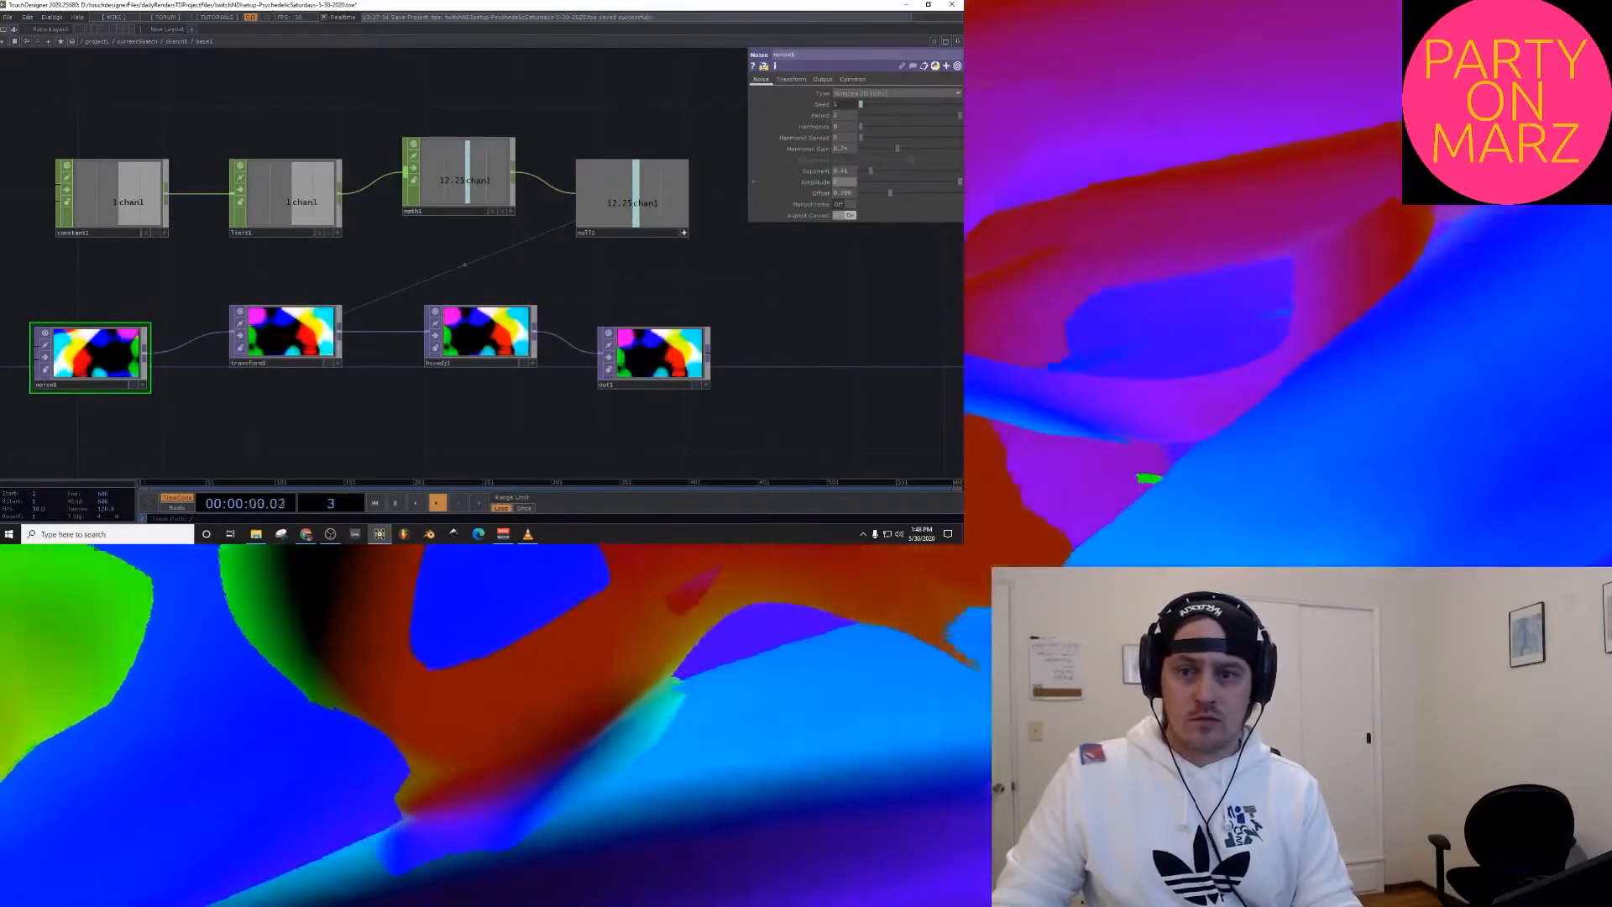
{"action": "middle_click_drag", "start_coordinate": [846, 115], "coordinate": [815, 115]}
Step: Recreate all the replicated items in the first sketch from the updated base component
{"action": "scroll", "coordinate": [507, 179], "scroll_direction": "down", "scroll_amount": 5}
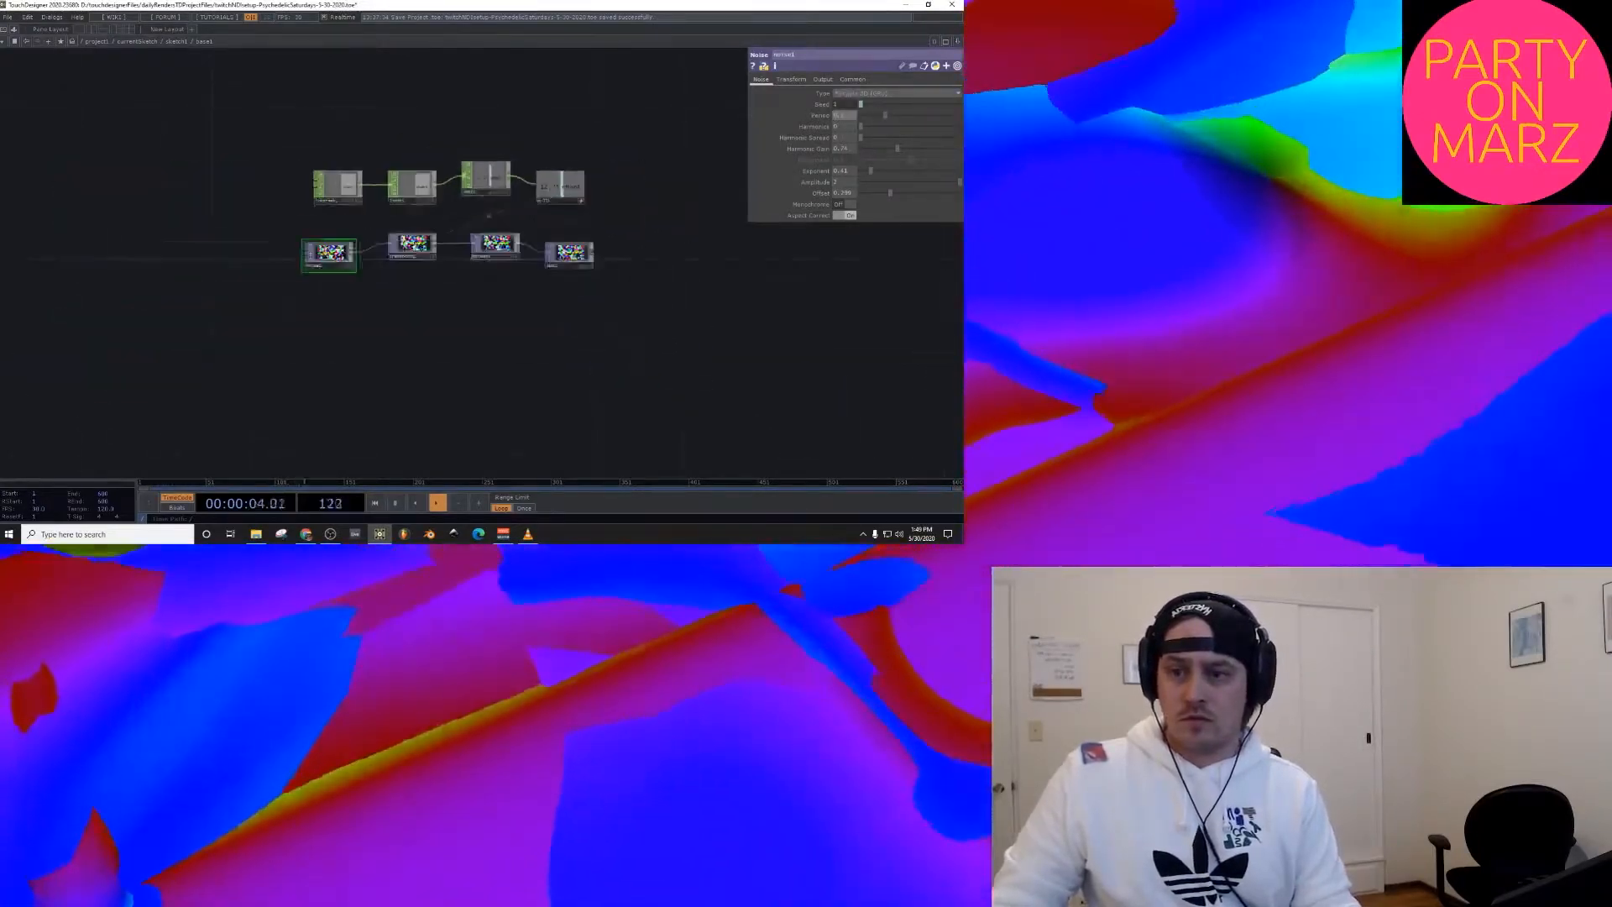
{"action": "scroll", "coordinate": [519, 260], "scroll_direction": "down", "scroll_amount": 10}
{"action": "left_click", "coordinate": [521, 338]}
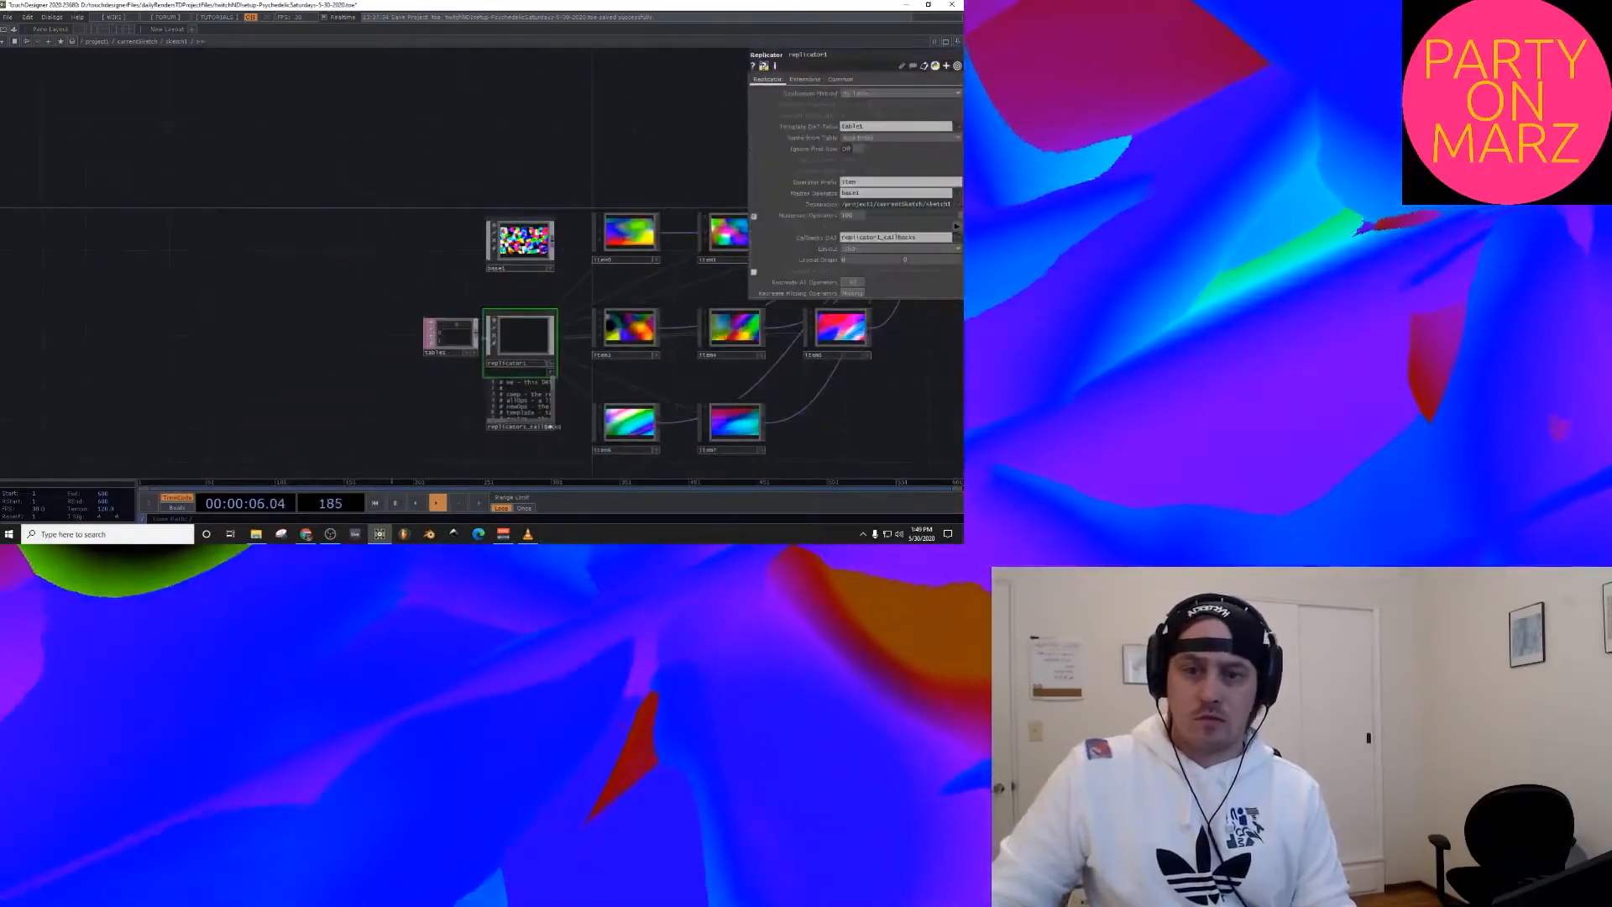
{"action": "left_click", "coordinate": [852, 282]}
{"action": "left_click_drag", "start_coordinate": [839, 403], "coordinate": [551, 386]}
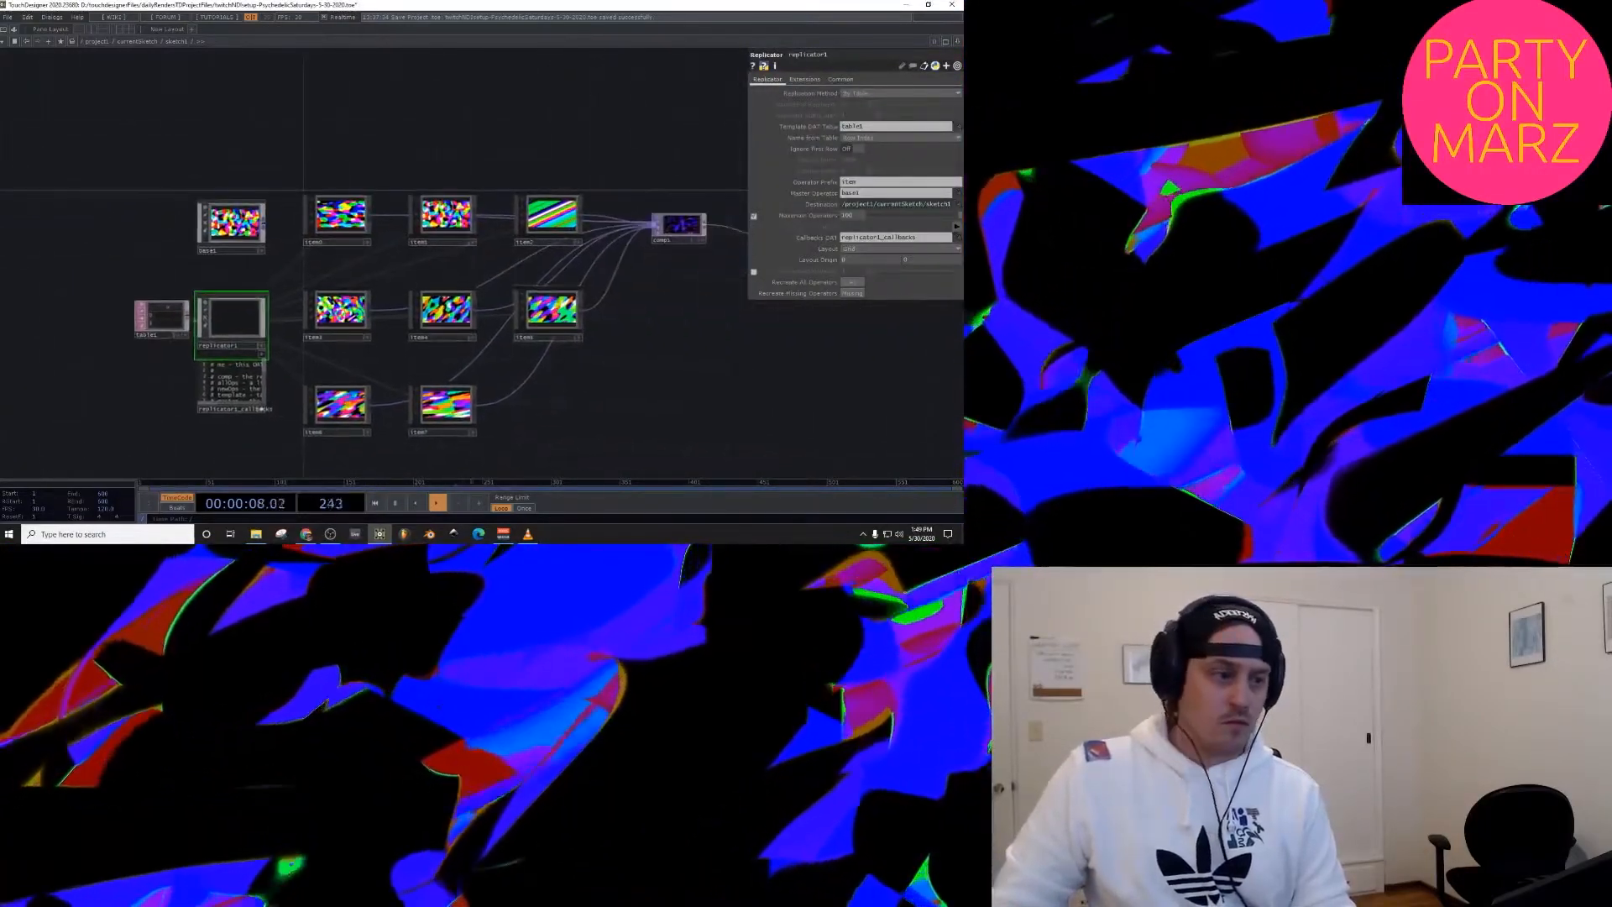
Step: Inspect the first sketch's Composite TOP up close, return to the main network and enlarge the final output TOP
{"action": "scroll", "coordinate": [680, 214], "scroll_direction": "down", "scroll_amount": 1}
{"action": "left_click_drag", "start_coordinate": [681, 215], "coordinate": [662, 290]}
{"action": "scroll", "coordinate": [661, 290], "scroll_direction": "up", "scroll_amount": 8}
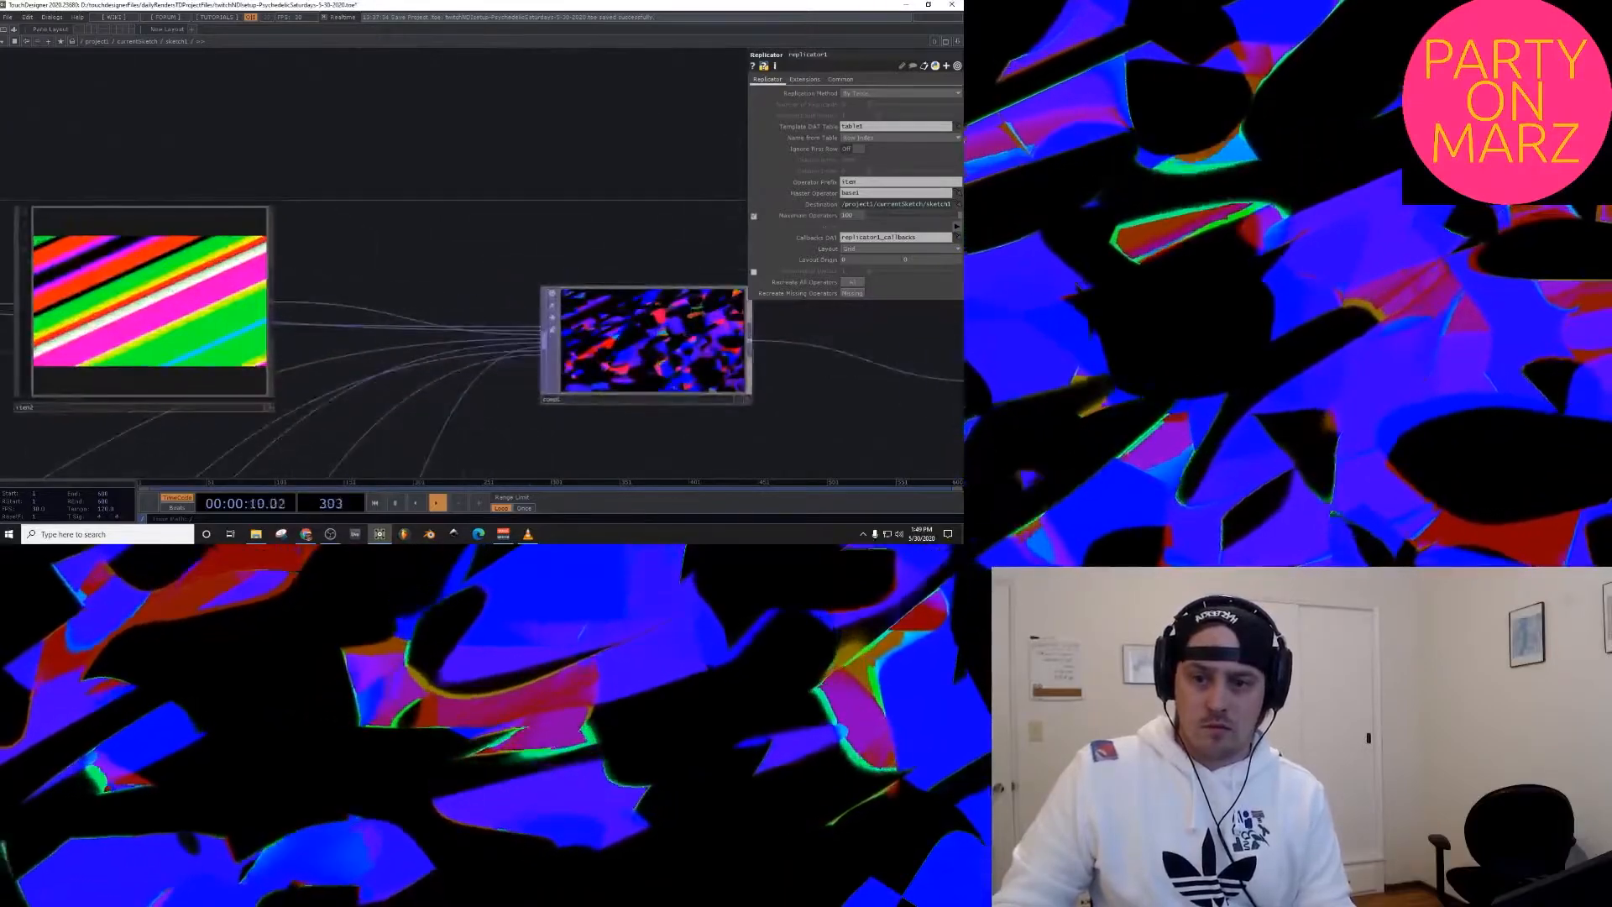
{"action": "scroll", "coordinate": [652, 380], "scroll_direction": "up", "scroll_amount": 3}
{"action": "scroll", "coordinate": [510, 395], "scroll_direction": "down", "scroll_amount": 5}
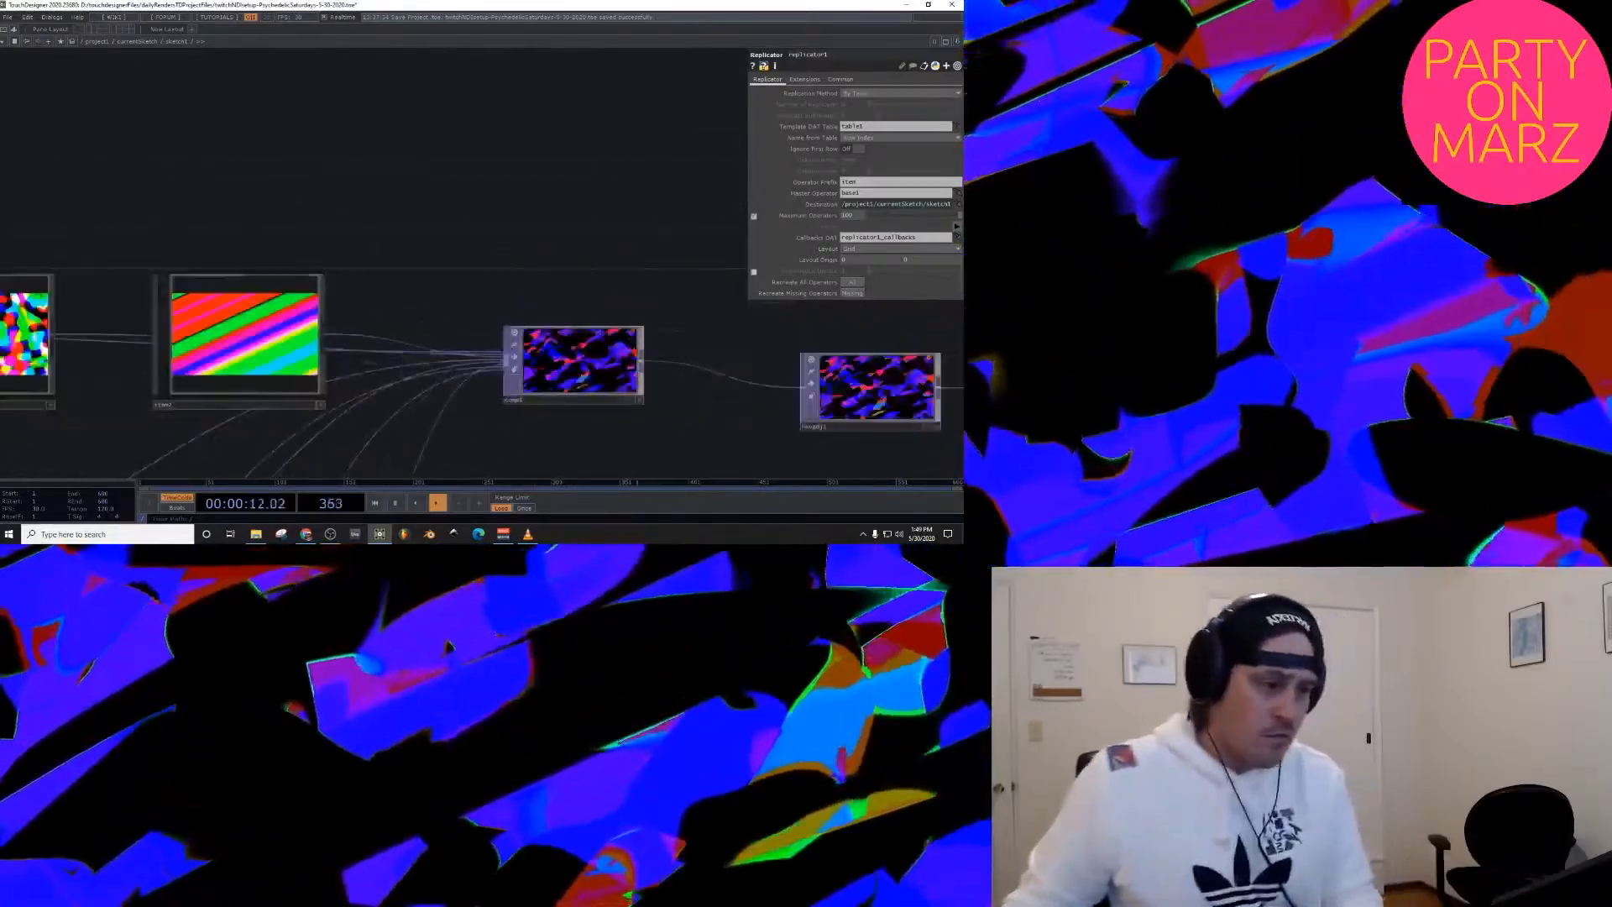
{"action": "key", "text": "u"}
{"action": "scroll", "coordinate": [364, 402], "scroll_direction": "down", "scroll_amount": 6}
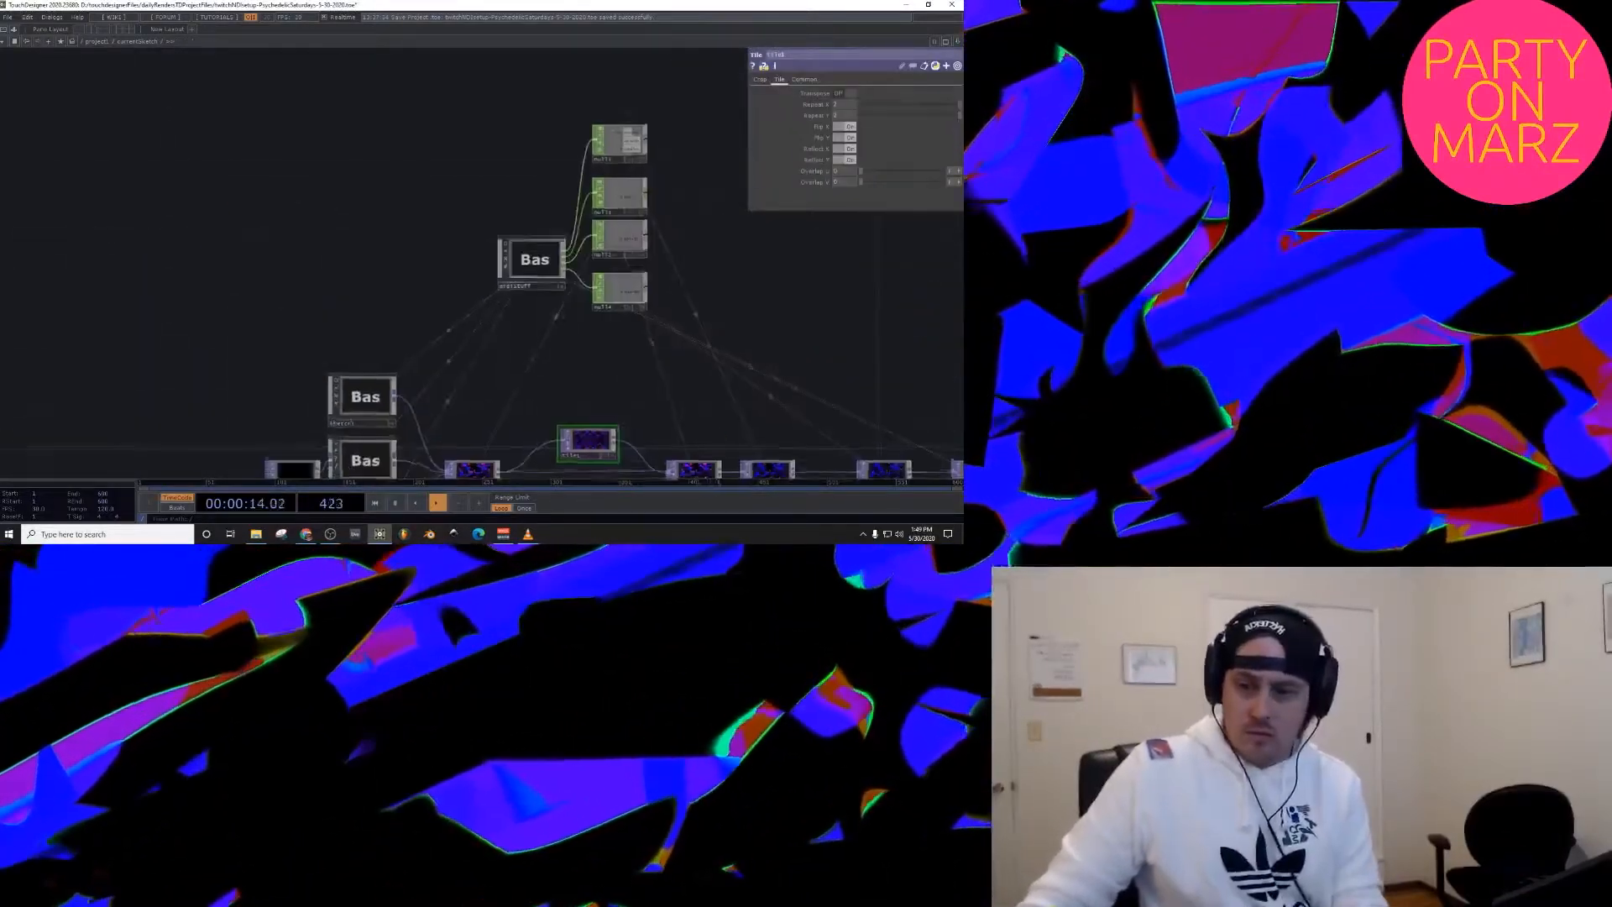
{"action": "left_click_drag", "start_coordinate": [453, 361], "coordinate": [414, 295]}
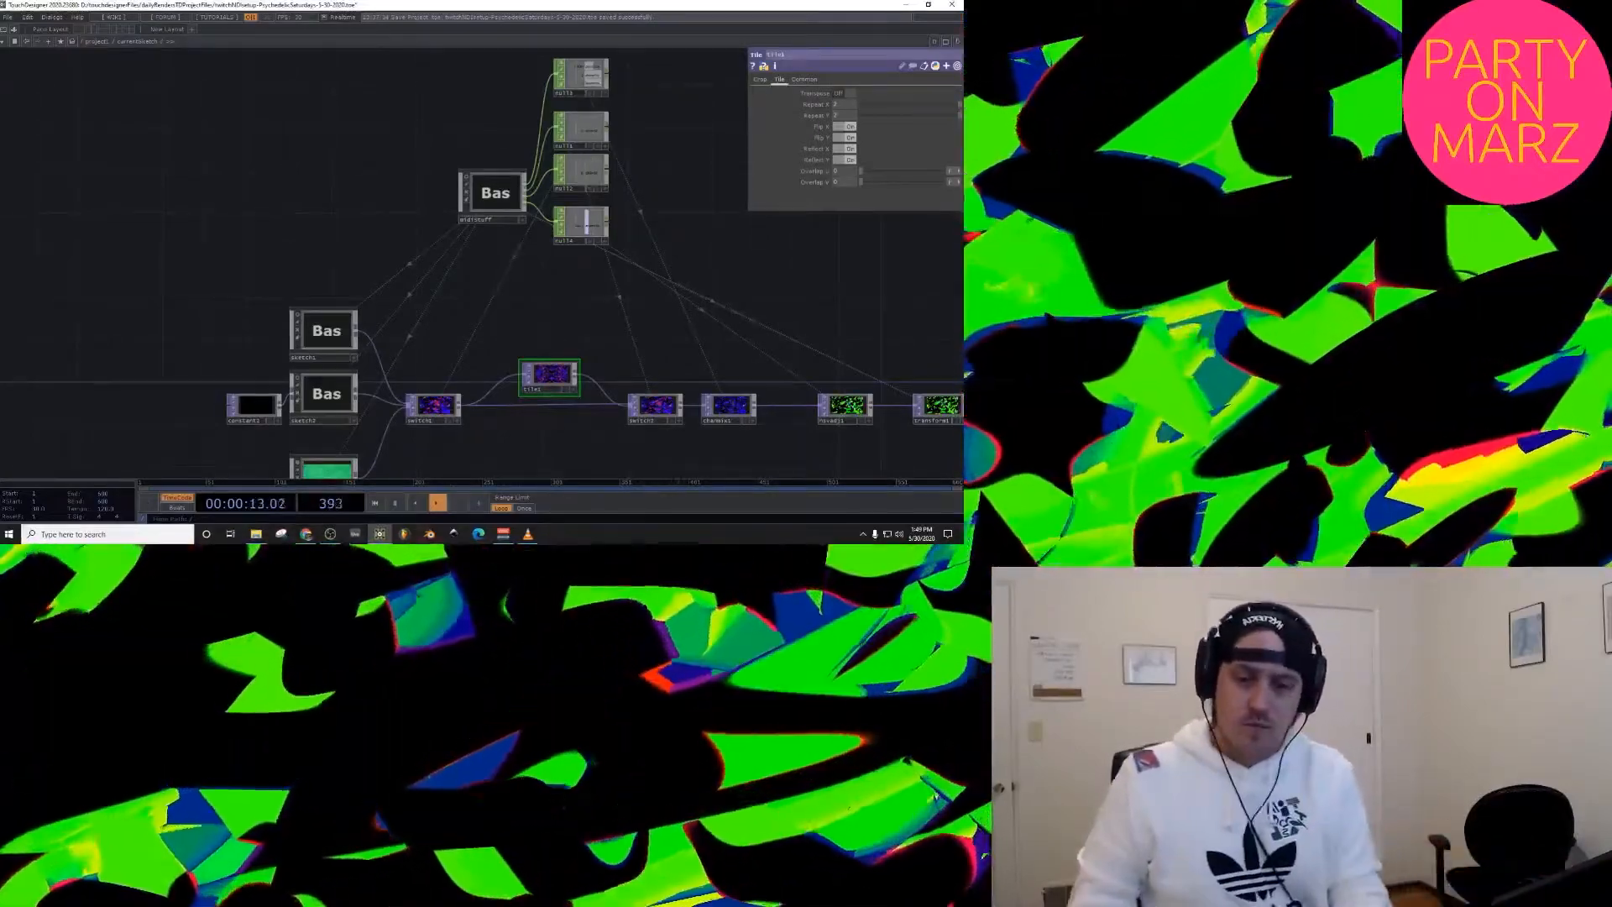
{"action": "left_click_drag", "start_coordinate": [882, 344], "coordinate": [479, 267]}
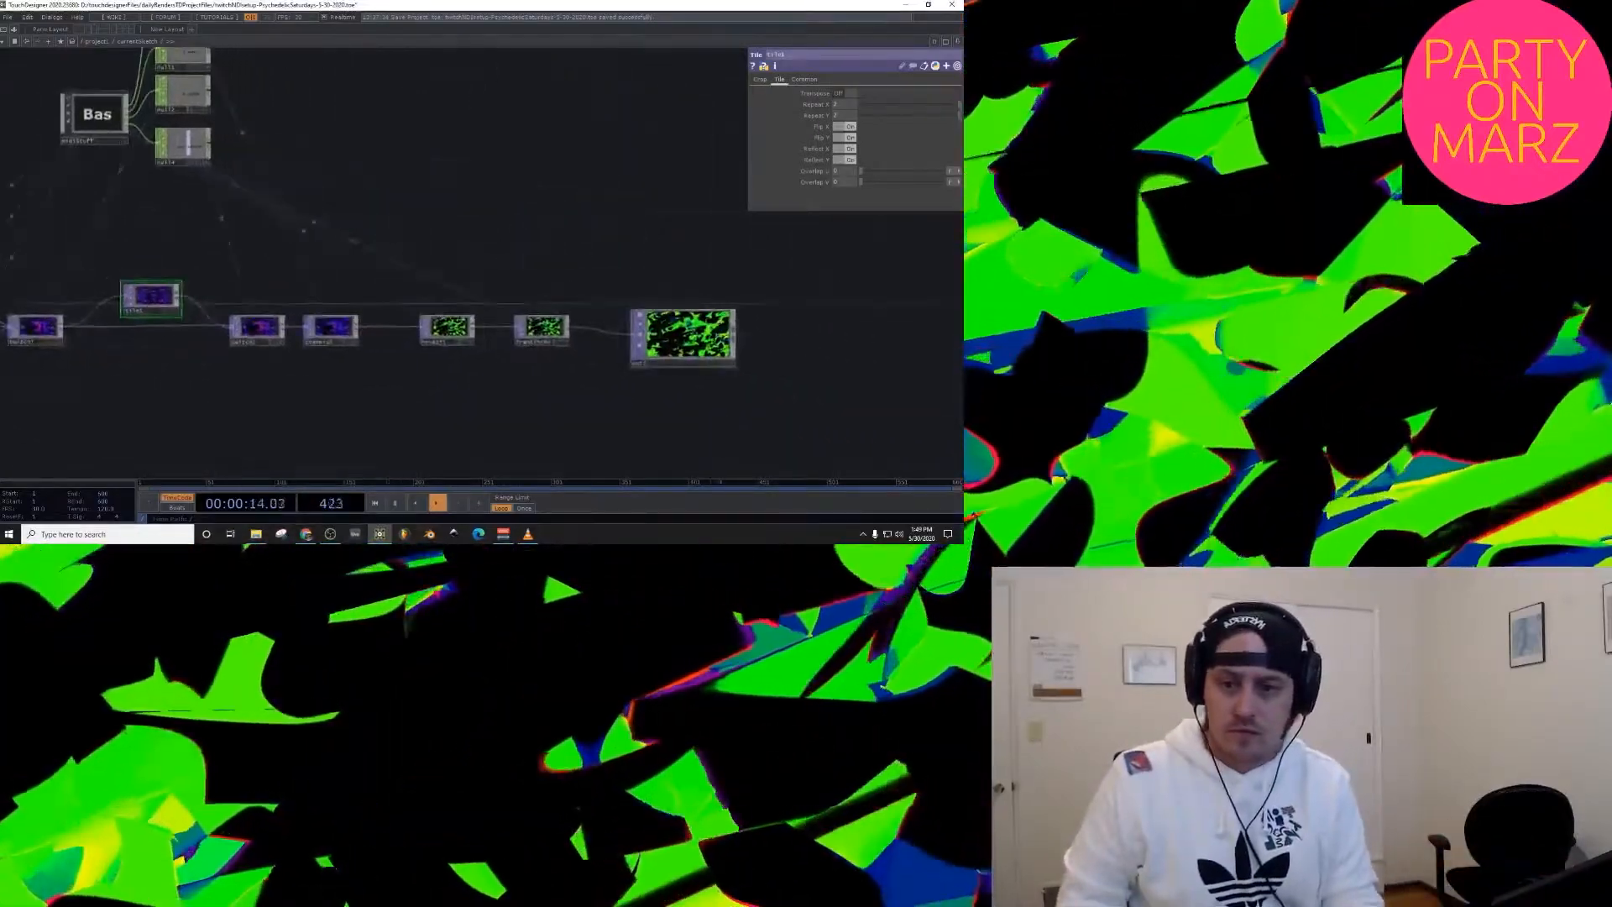
{"action": "scroll", "coordinate": [752, 348], "scroll_direction": "up", "scroll_amount": 10}
{"action": "left_click_drag", "start_coordinate": [751, 349], "coordinate": [880, 364]}
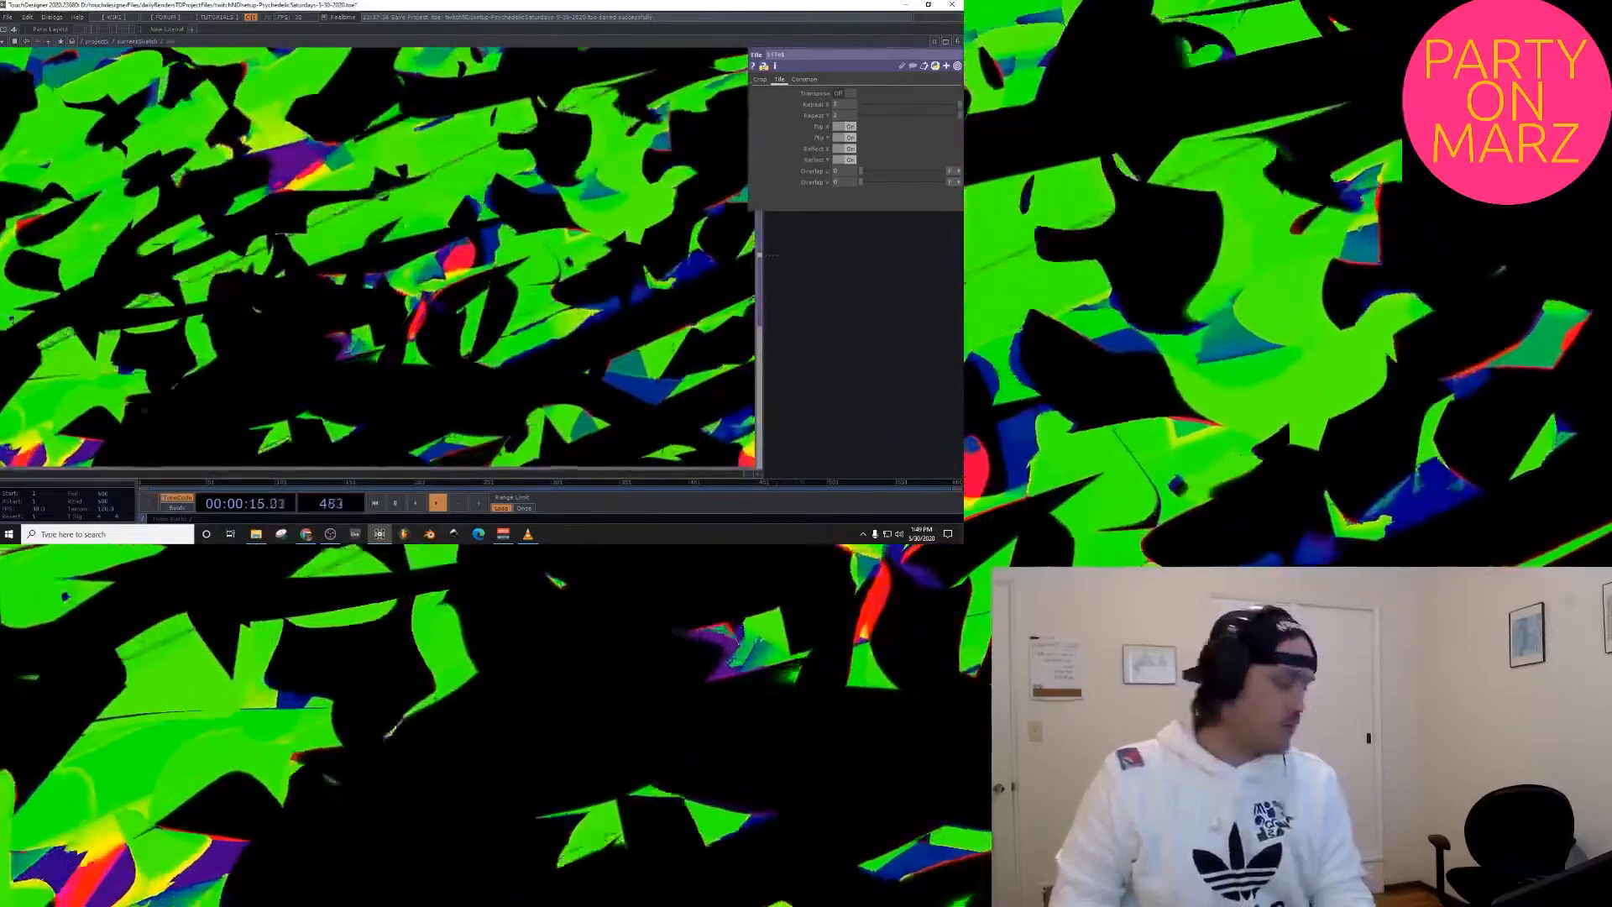
Step: Enter the second sketch and pull its render view back so that smaller, more numerous spheres fill the output
{"action": "scroll", "coordinate": [881, 364], "scroll_direction": "down", "scroll_amount": 3}
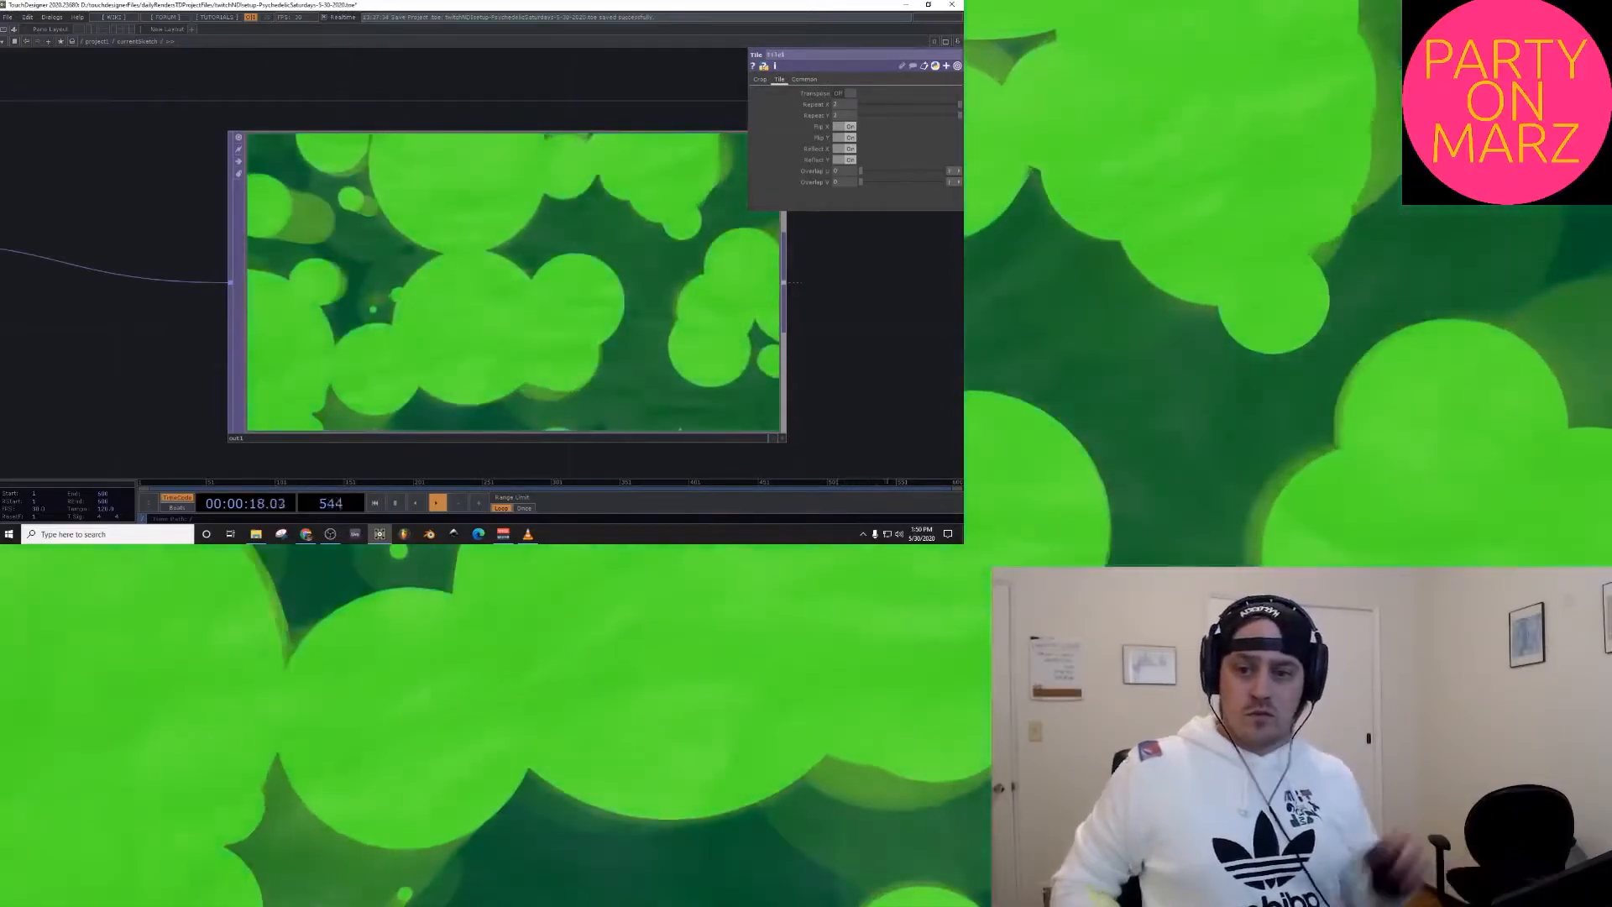
{"action": "scroll", "coordinate": [278, 275], "scroll_direction": "down", "scroll_amount": 5}
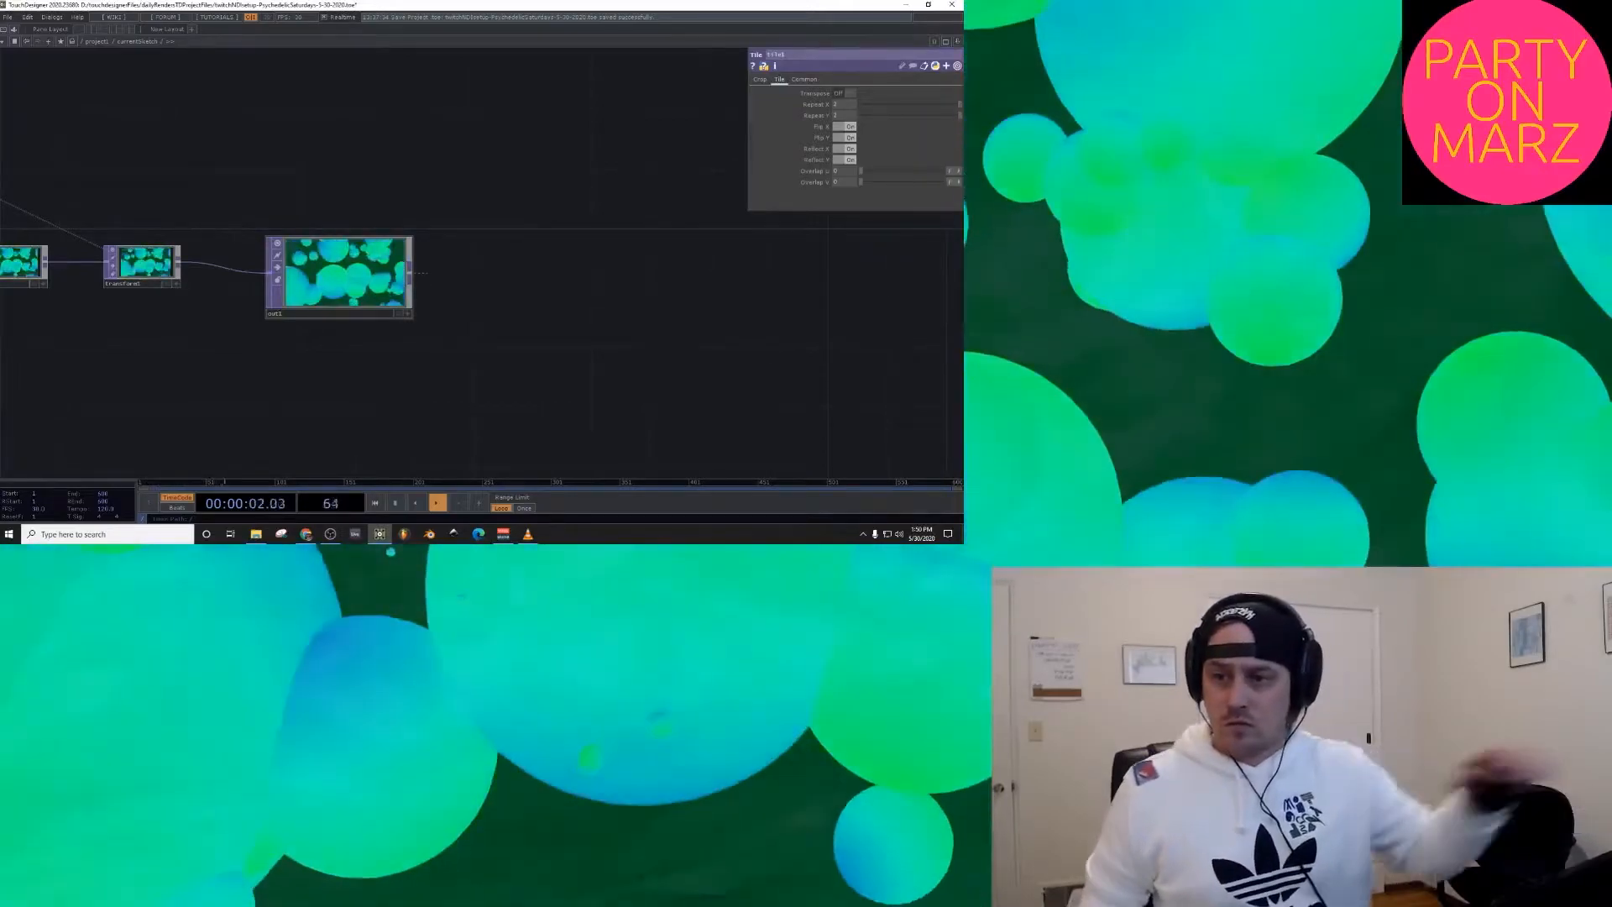
{"action": "scroll", "coordinate": [14, 173], "scroll_direction": "down", "scroll_amount": 6}
{"action": "left_click_drag", "start_coordinate": [13, 173], "coordinate": [538, 319]}
{"action": "scroll", "coordinate": [410, 317], "scroll_direction": "up", "scroll_amount": 6}
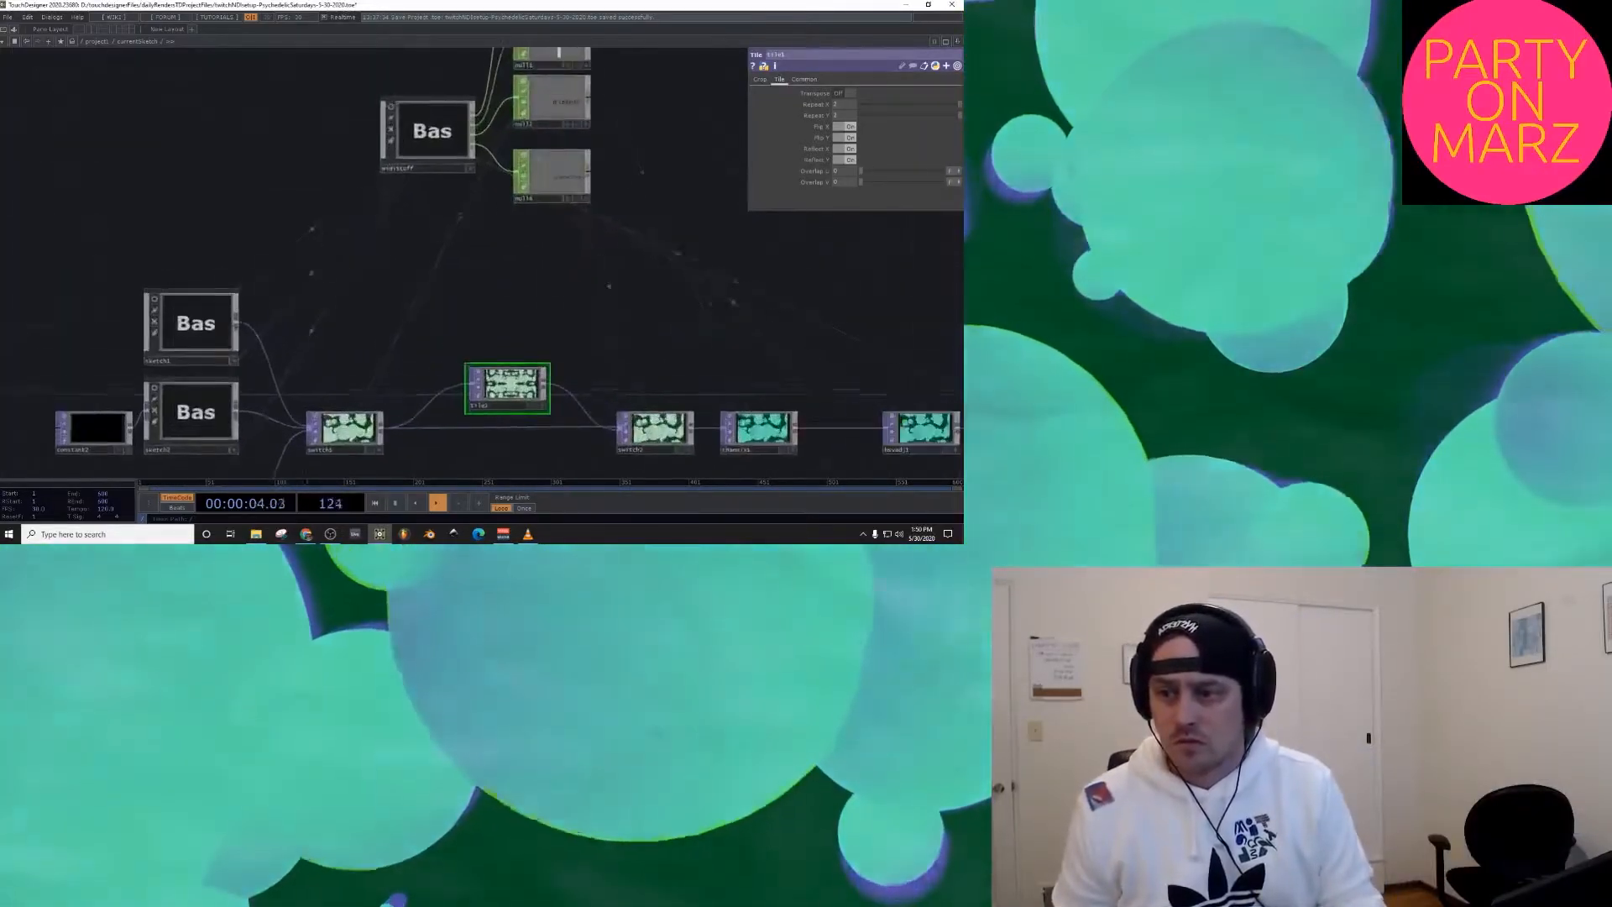
{"action": "scroll", "coordinate": [178, 427], "scroll_direction": "up", "scroll_amount": 10}
{"action": "left_click_drag", "start_coordinate": [470, 252], "coordinate": [415, 283]}
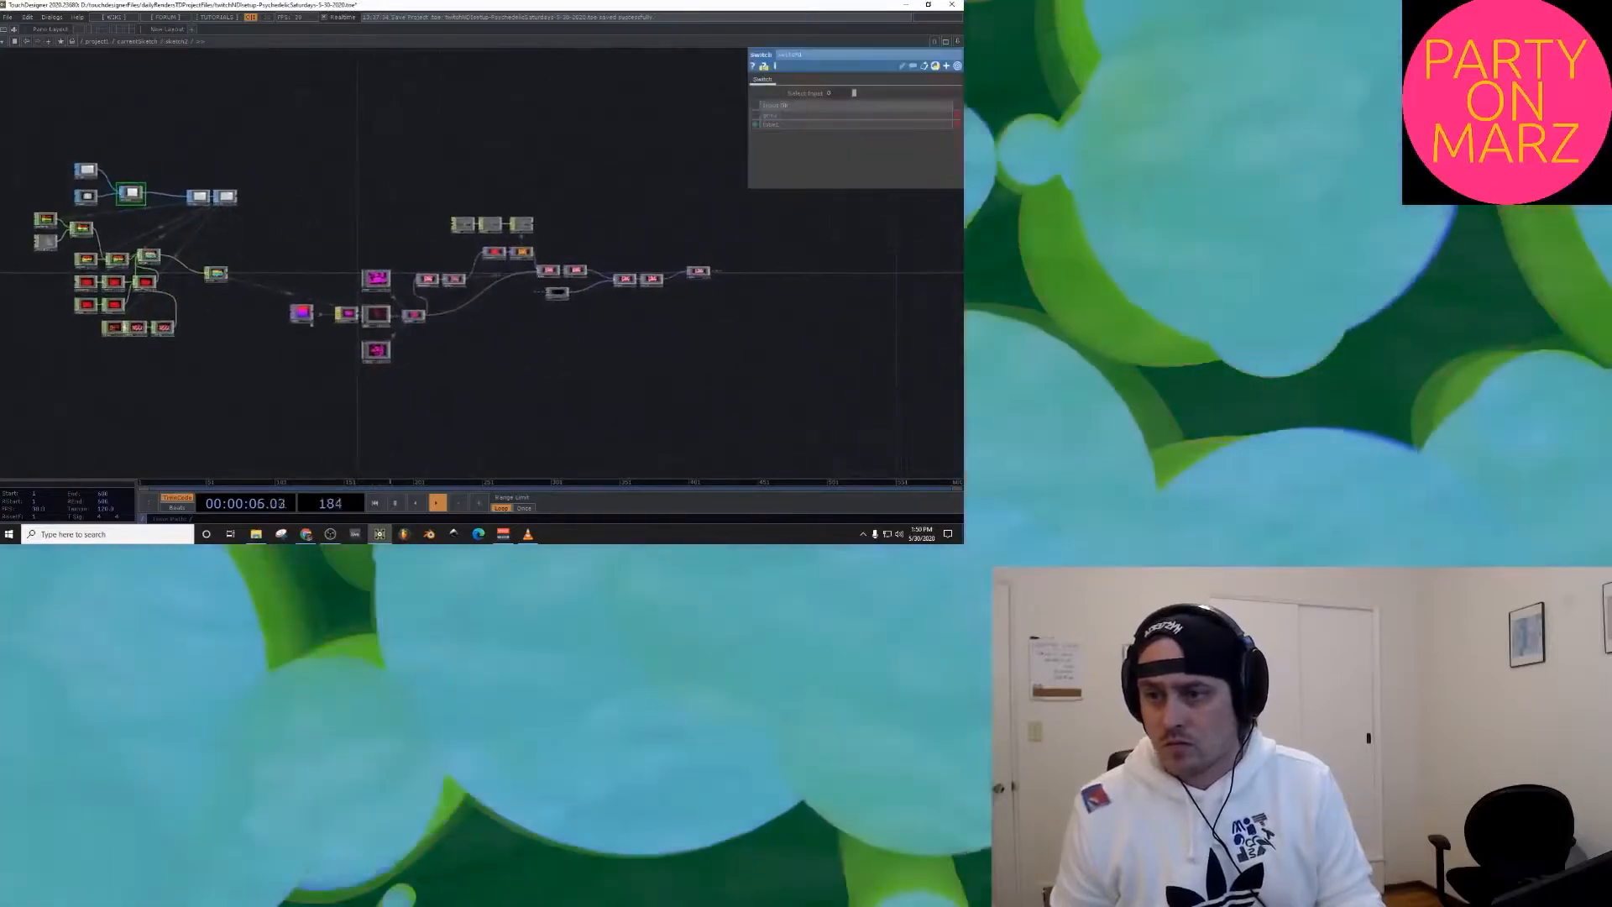
{"action": "scroll", "coordinate": [415, 283], "scroll_direction": "up", "scroll_amount": 5}
{"action": "left_click", "coordinate": [310, 269]}
{"action": "middle_click_drag", "start_coordinate": [928, 115], "coordinate": [951, 103]}
{"action": "scroll", "coordinate": [178, 336], "scroll_direction": "down", "scroll_amount": 12}
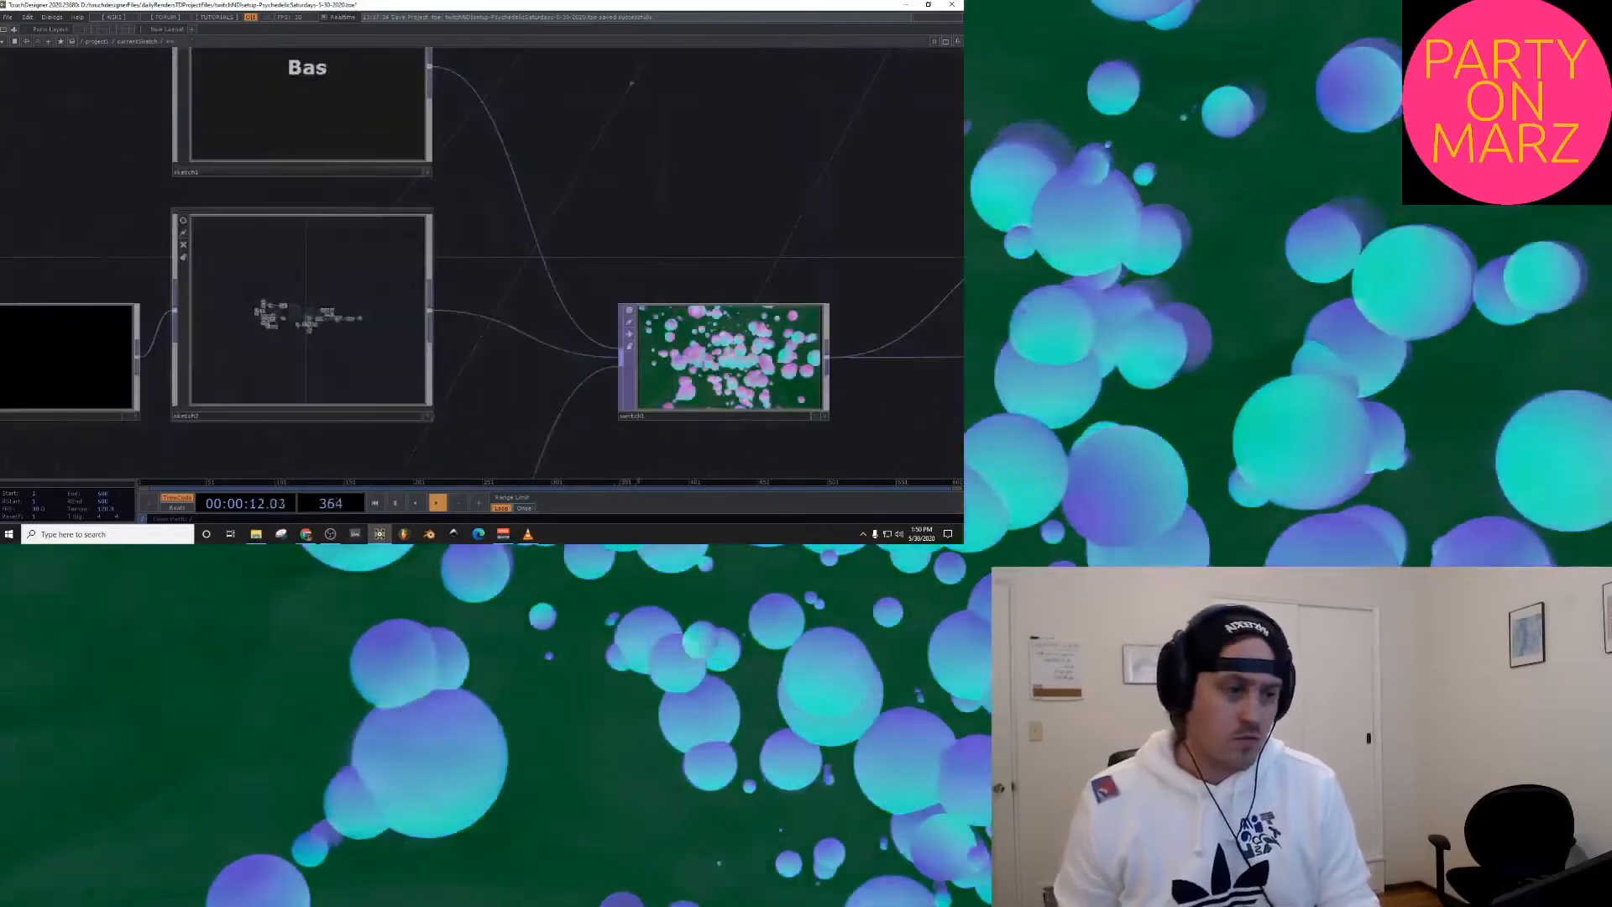
Step: Review the main chain from the sketches through the effect TOPs and watch the sphere visuals in the enlarged output TOP
{"action": "scroll", "coordinate": [337, 309], "scroll_direction": "down", "scroll_amount": 8}
{"action": "left_click_drag", "start_coordinate": [694, 388], "coordinate": [613, 376]}
{"action": "scroll", "coordinate": [614, 376], "scroll_direction": "up", "scroll_amount": 6}
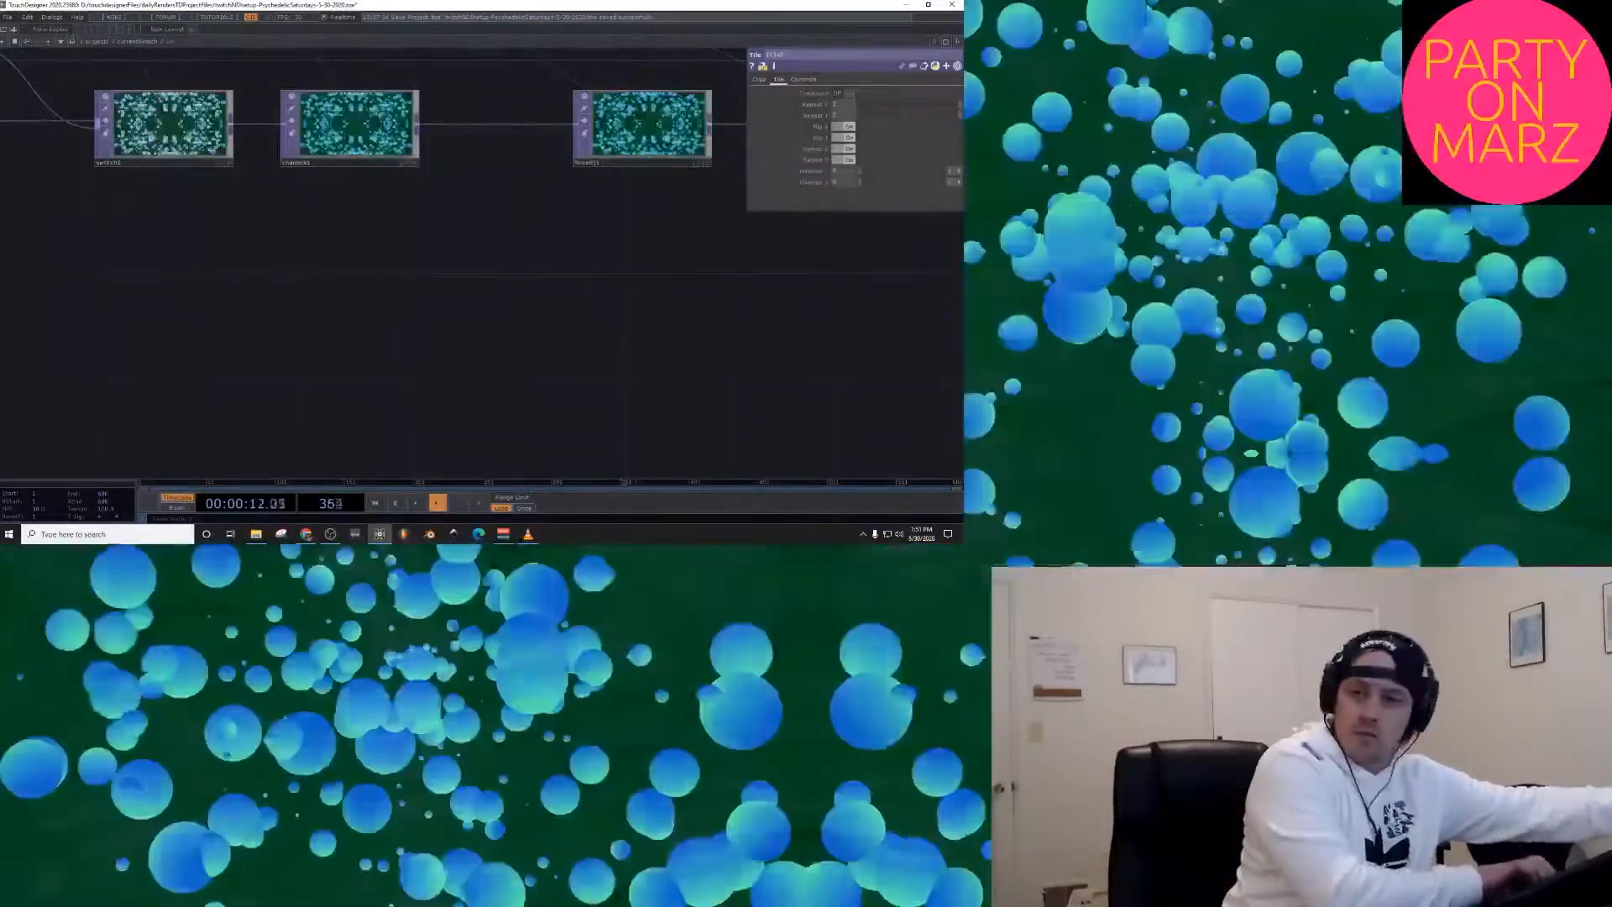
{"action": "scroll", "coordinate": [479, 252], "scroll_direction": "down", "scroll_amount": 5}
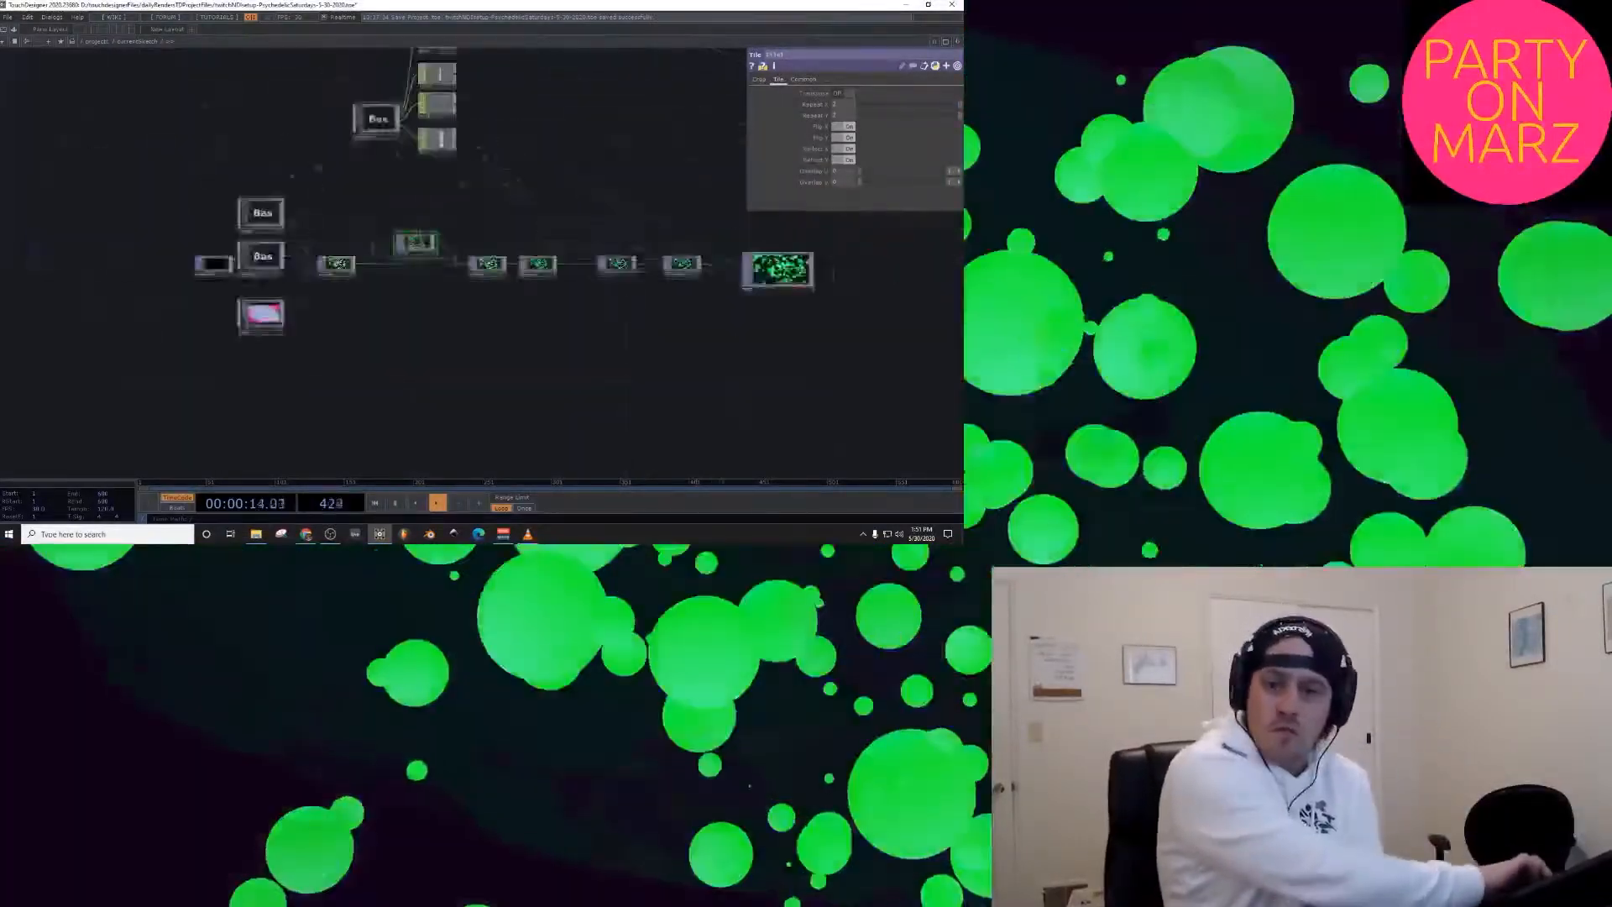
{"action": "scroll", "coordinate": [631, 277], "scroll_direction": "up", "scroll_amount": 8}
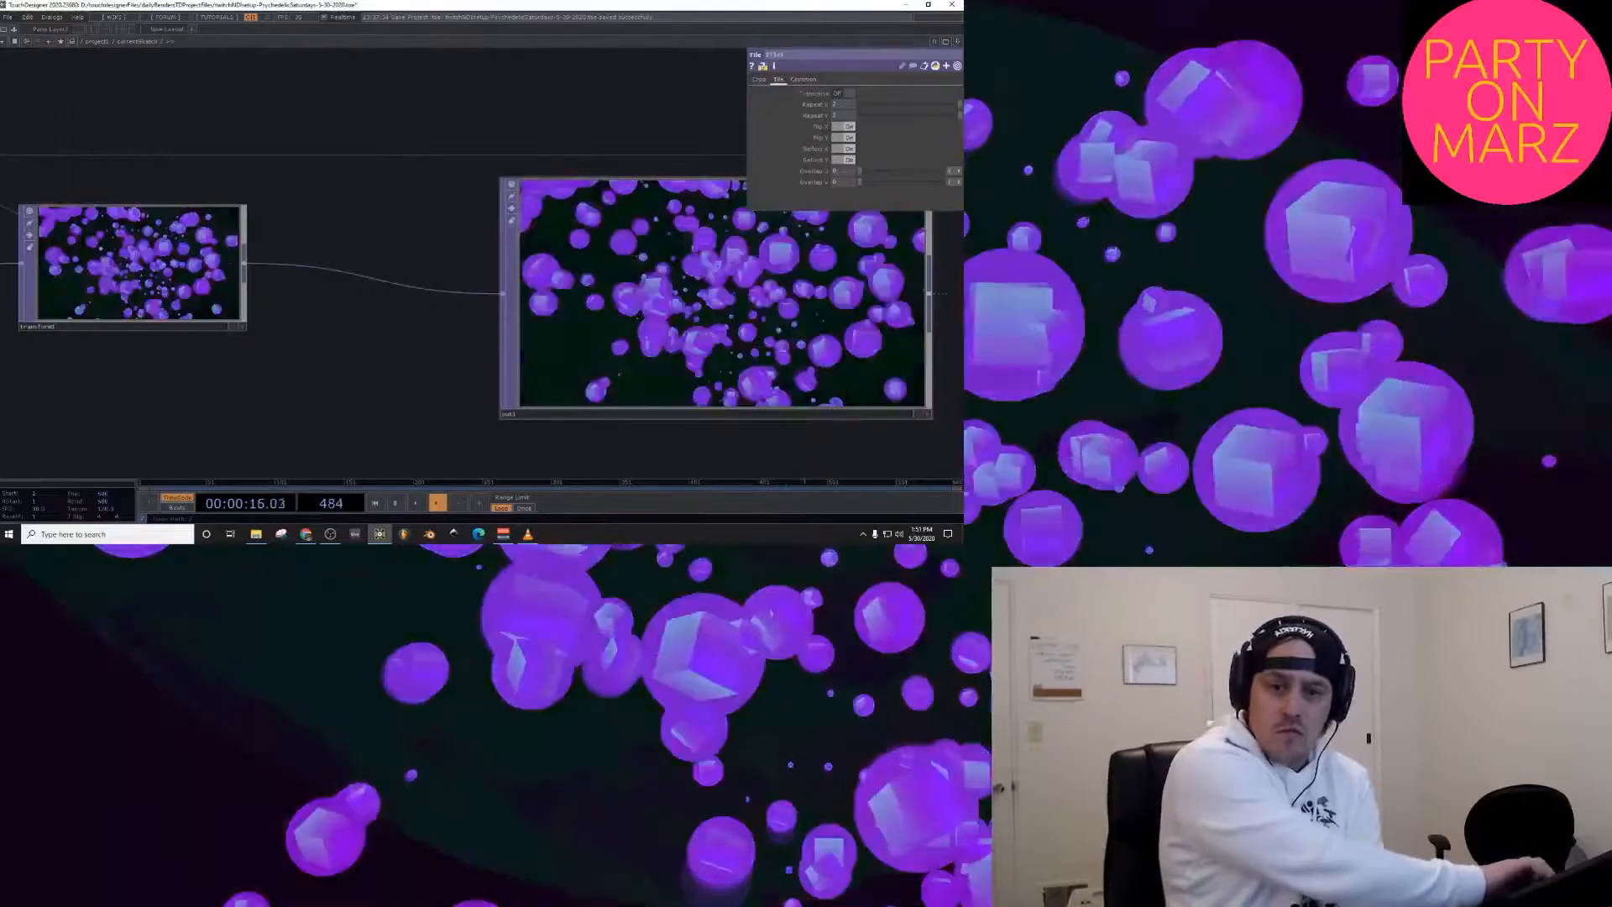
{"action": "left_click_drag", "start_coordinate": [403, 352], "coordinate": [226, 409]}
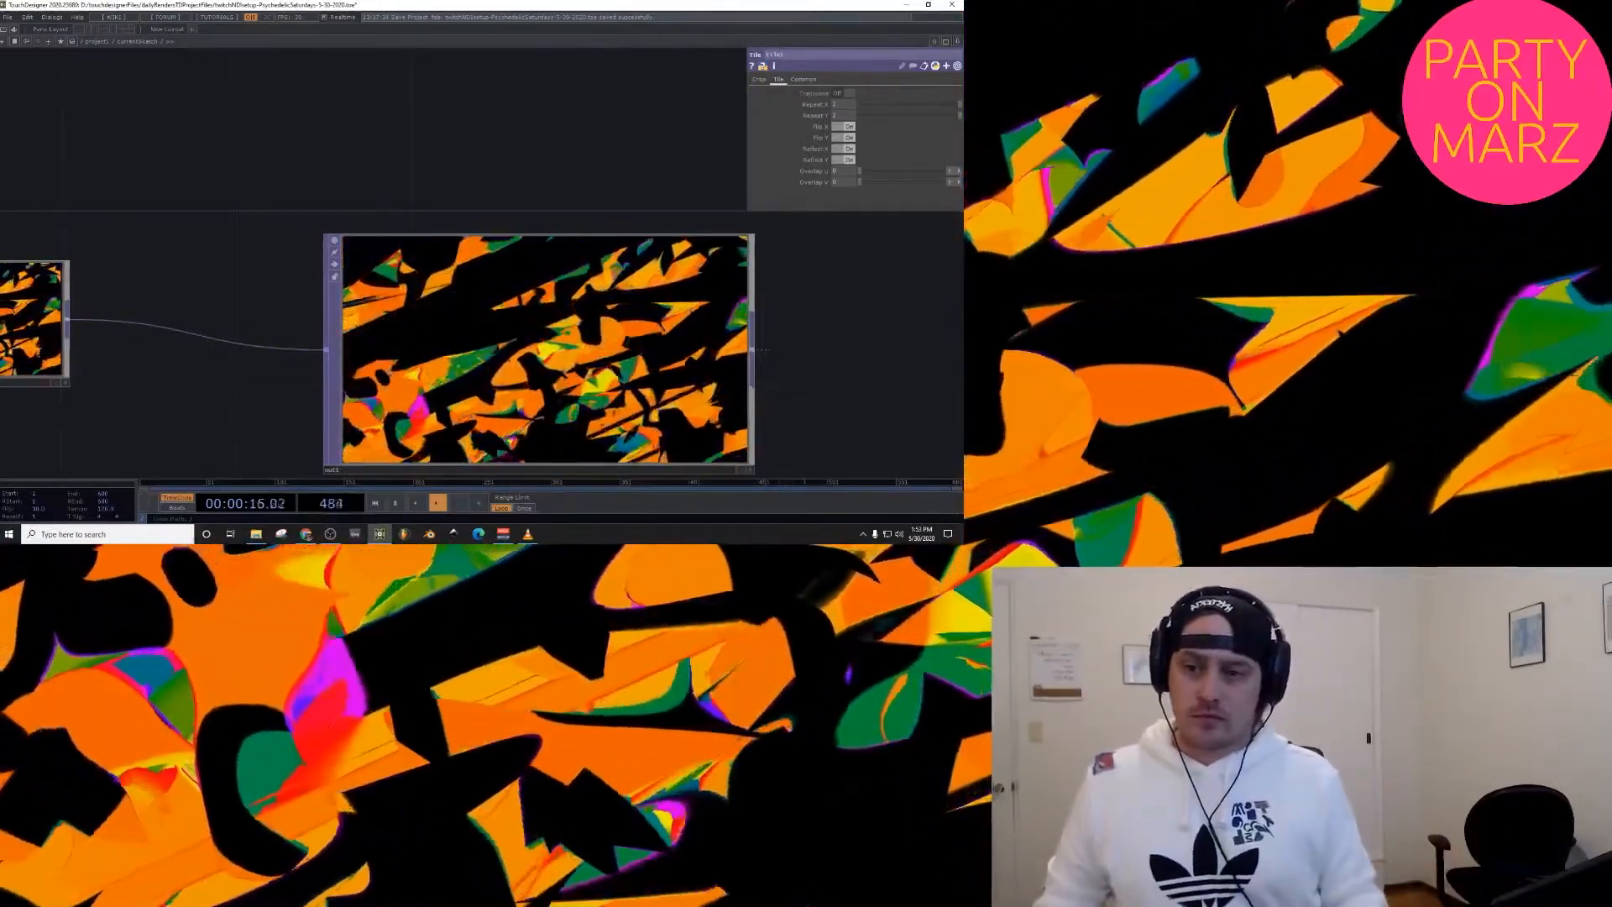
Step: Set the period of the Noise TOP inside the first sketch's base component to 1
{"action": "scroll", "coordinate": [44, 157], "scroll_direction": "down", "scroll_amount": 6}
{"action": "left_click_drag", "start_coordinate": [44, 157], "coordinate": [873, 392]}
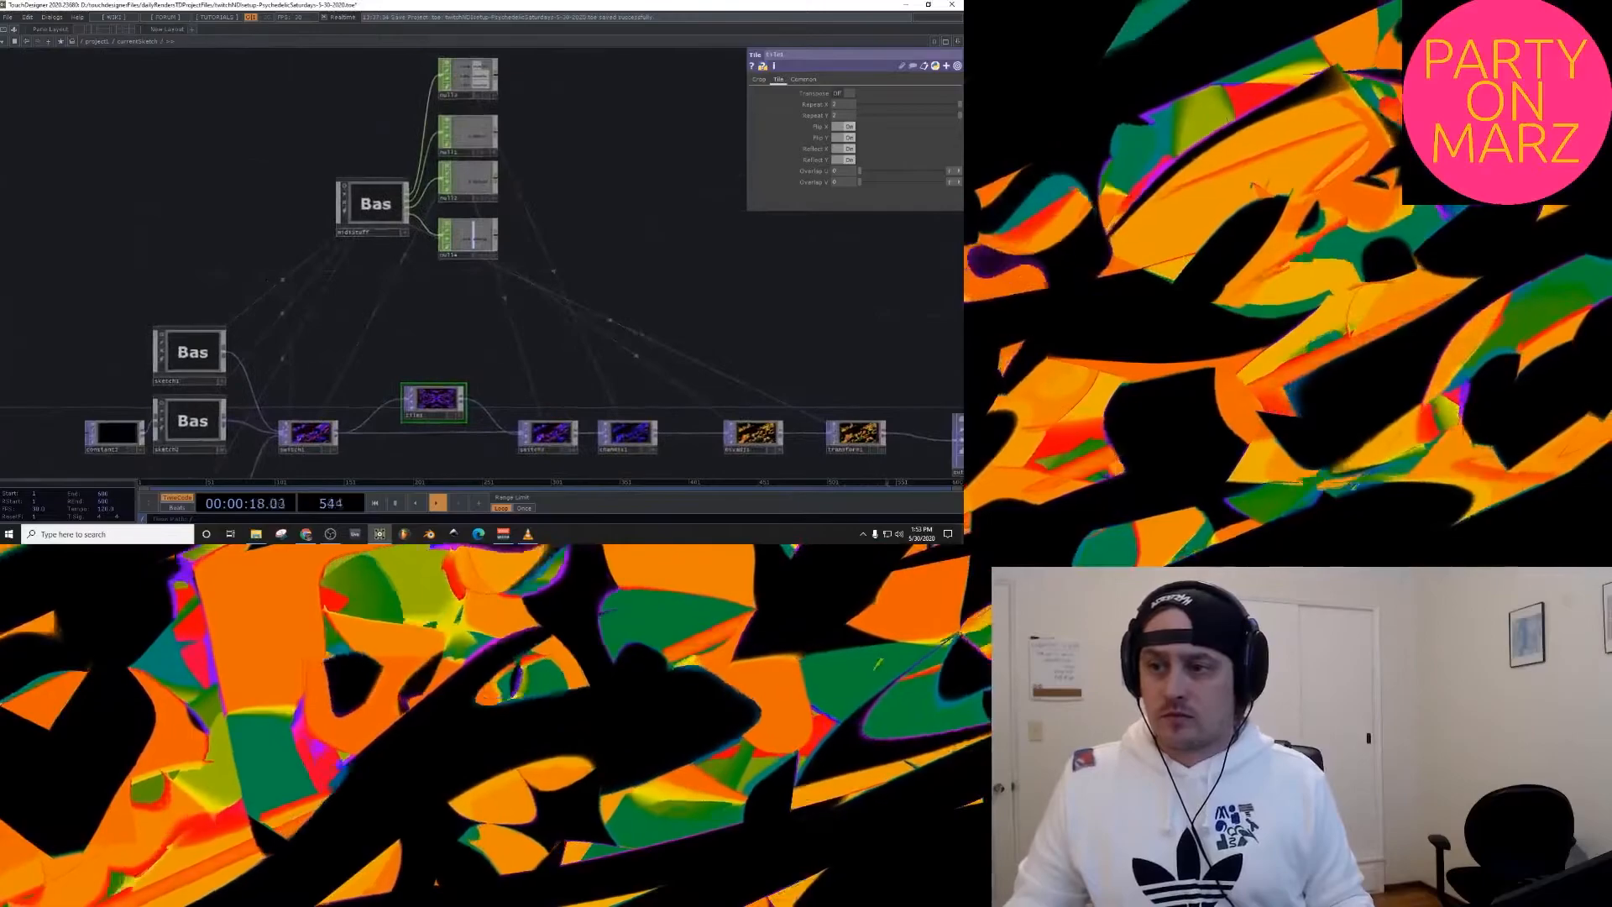
{"action": "scroll", "coordinate": [189, 348], "scroll_direction": "up", "scroll_amount": 5}
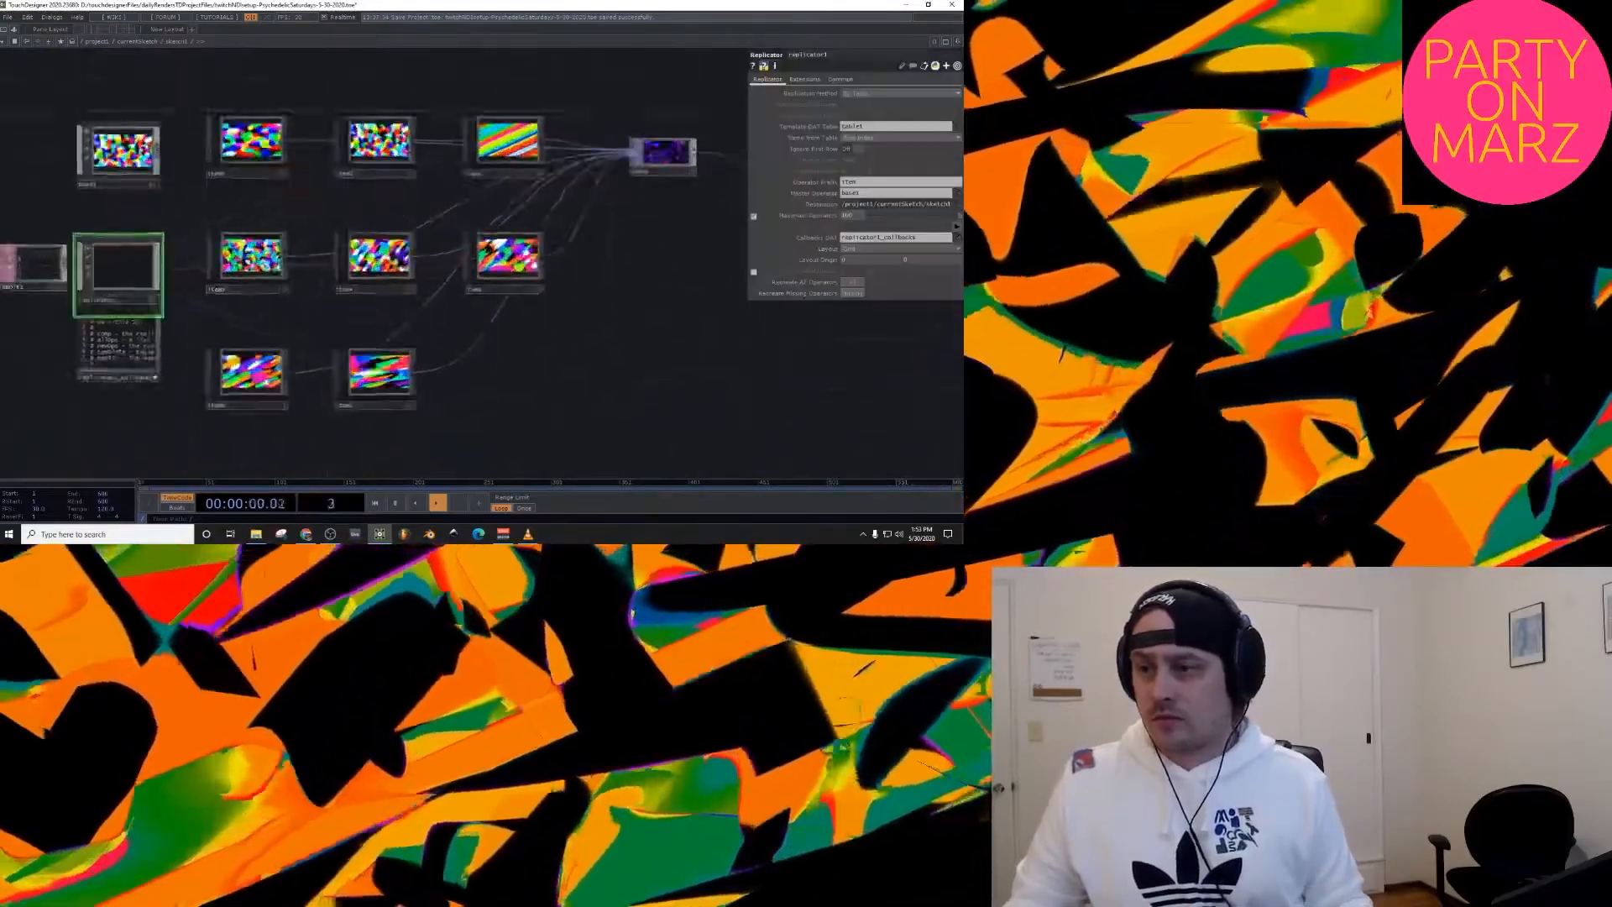
{"action": "scroll", "coordinate": [117, 274], "scroll_direction": "up", "scroll_amount": 5}
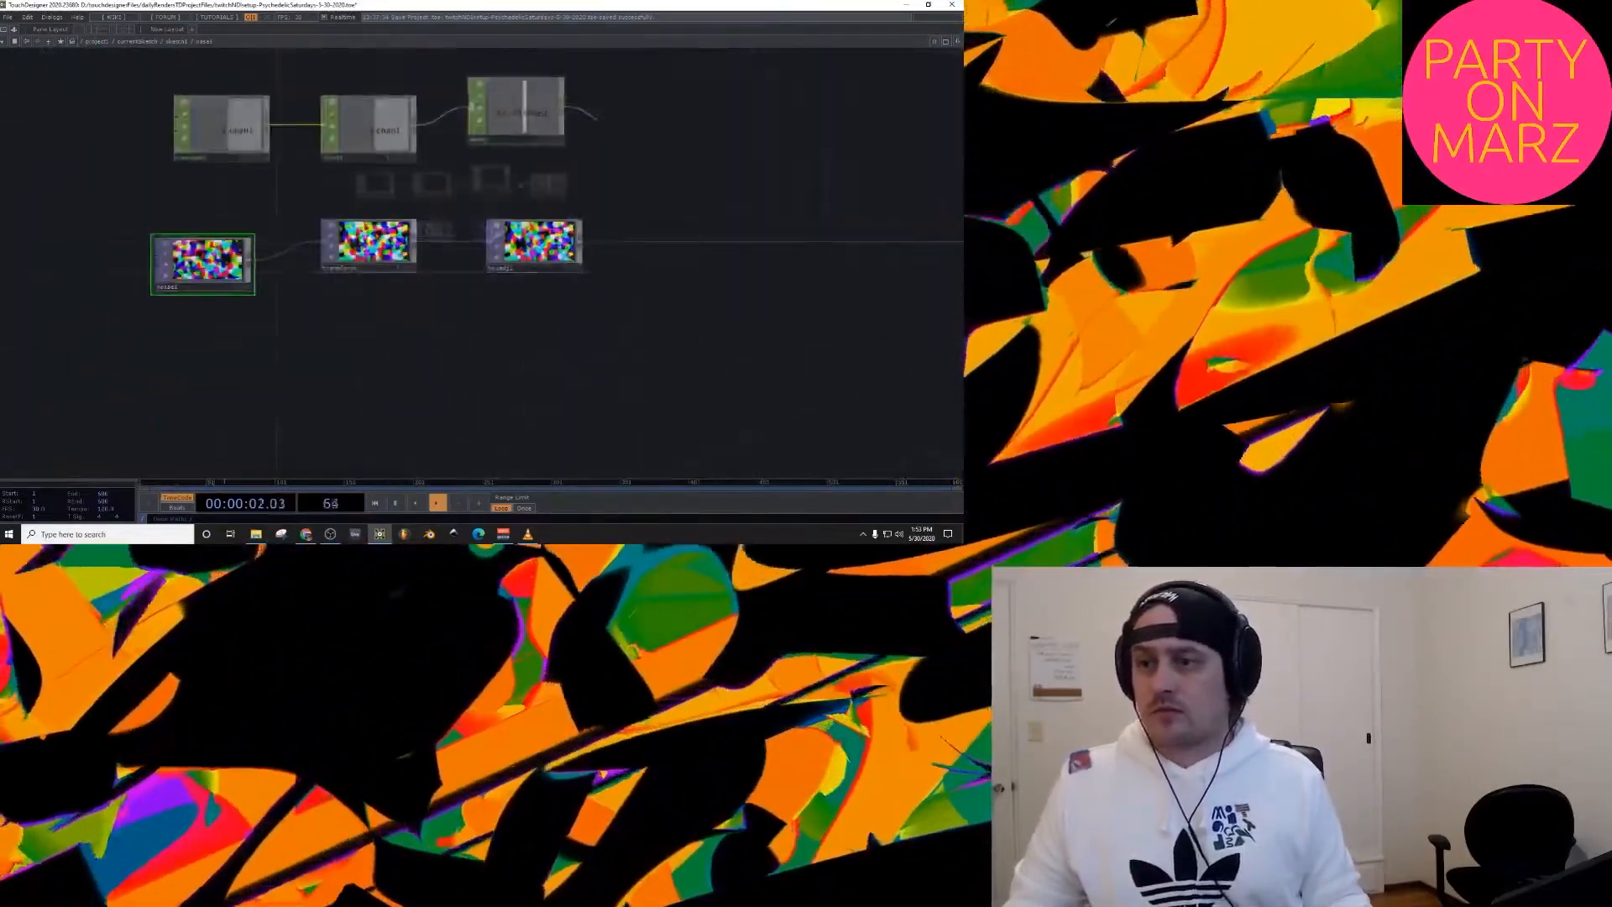
{"action": "key", "text": "p"}
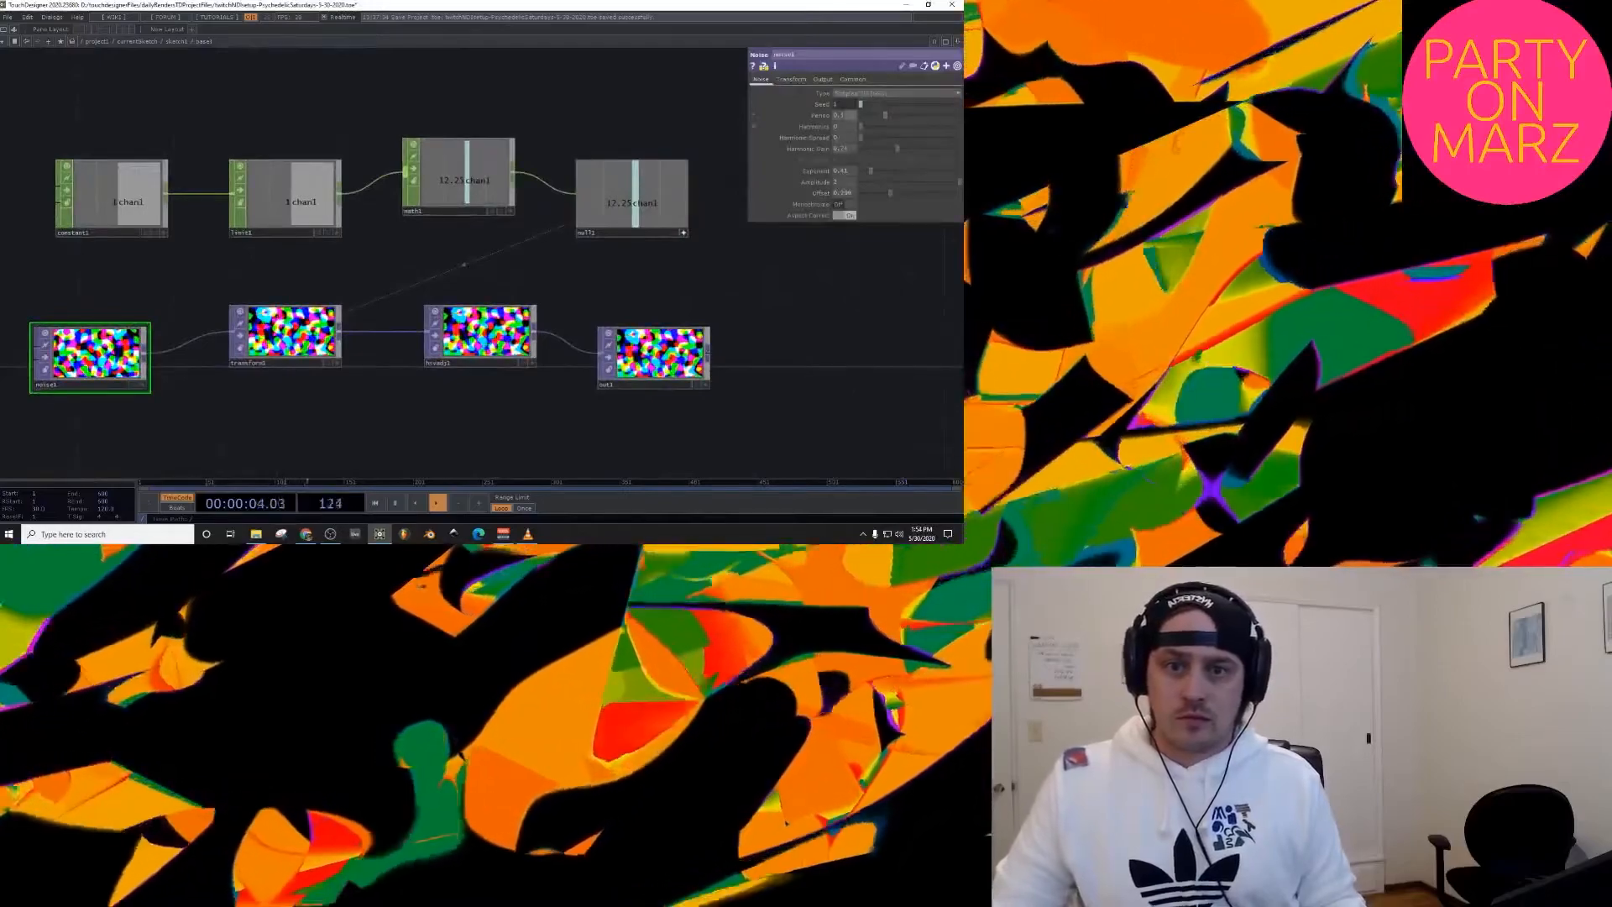
{"action": "type", "text": "1"}
{"action": "key", "text": "Return"}
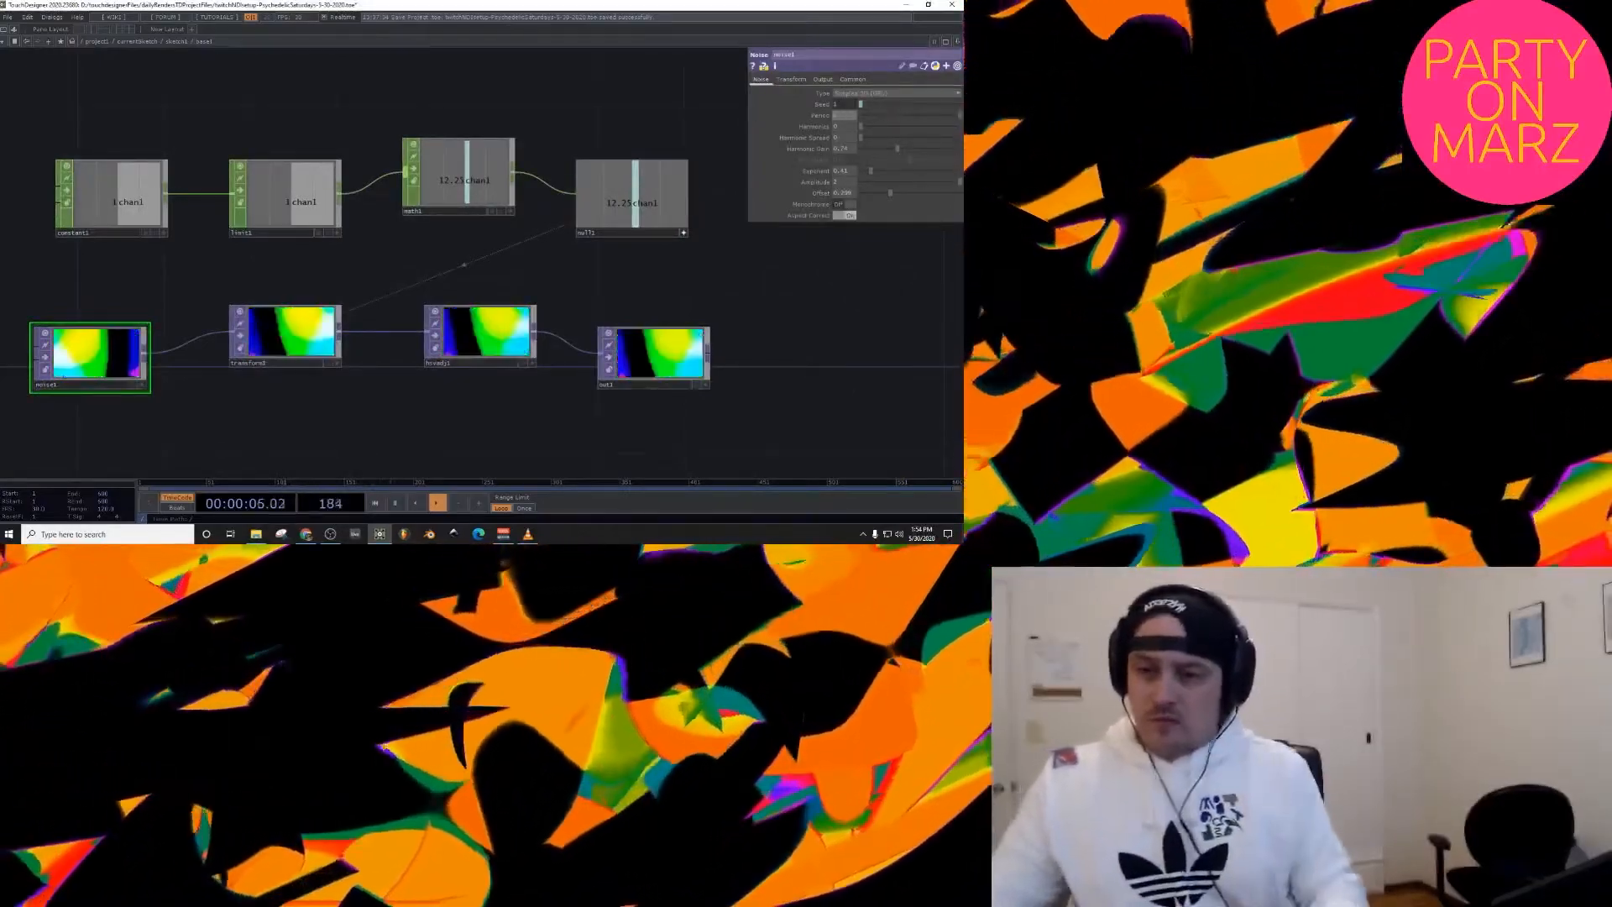
Step: Regenerate the first sketch's replicated items with the larger noise pattern and check the Composite TOP they feed
{"action": "scroll", "coordinate": [479, 251], "scroll_direction": "down", "scroll_amount": 5}
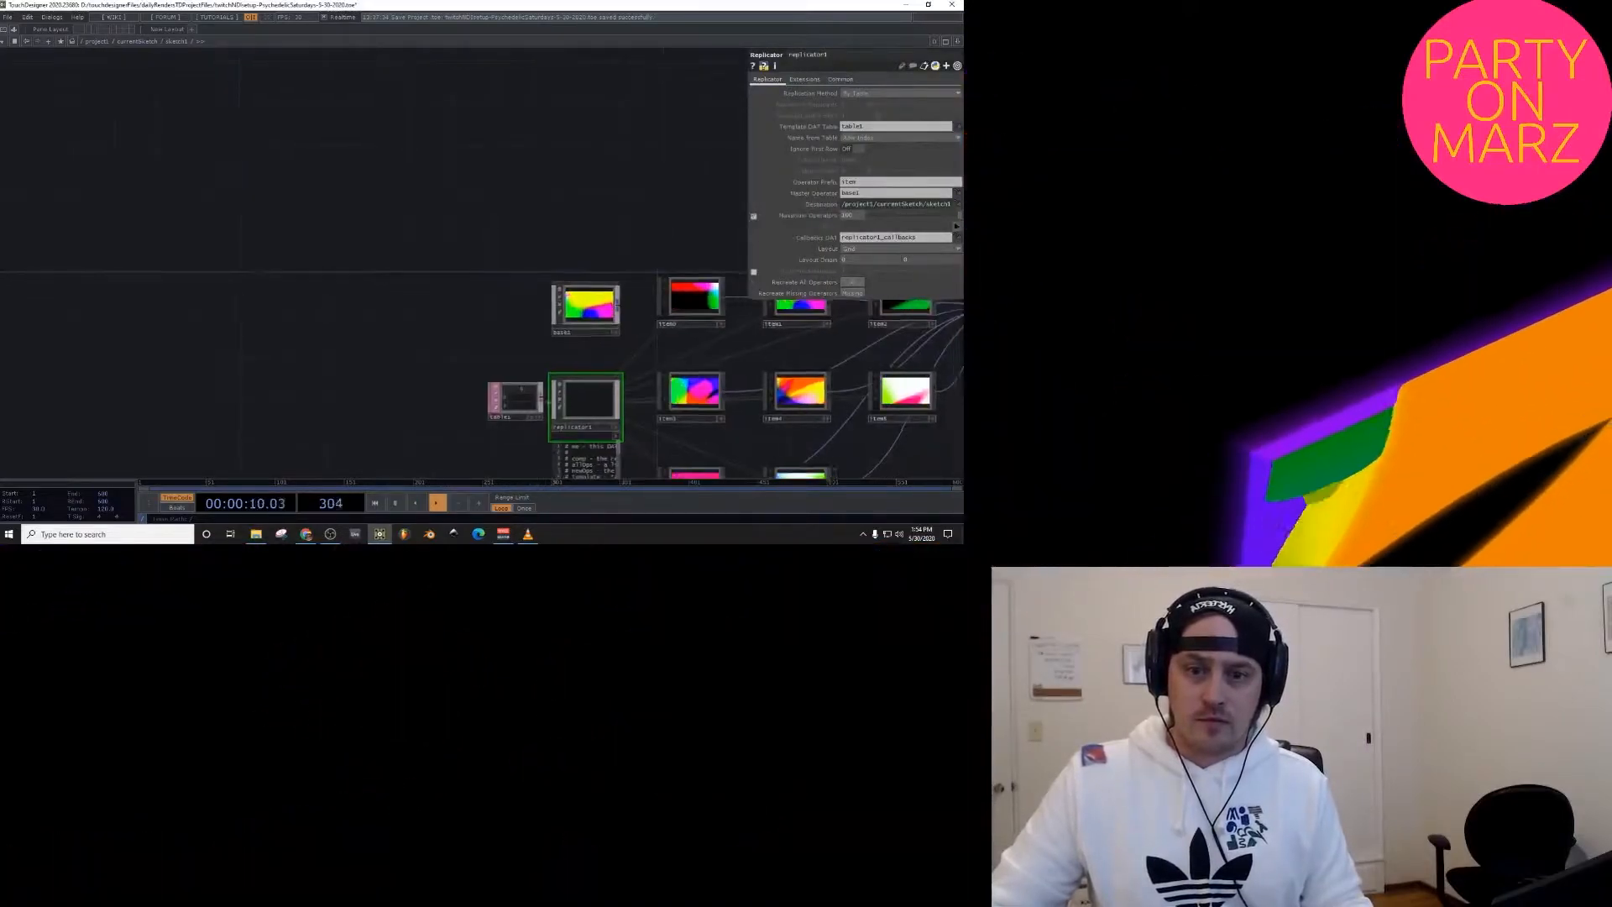
{"action": "left_click_drag", "start_coordinate": [722, 251], "coordinate": [340, 220]}
{"action": "scroll", "coordinate": [651, 277], "scroll_direction": "up", "scroll_amount": 3}
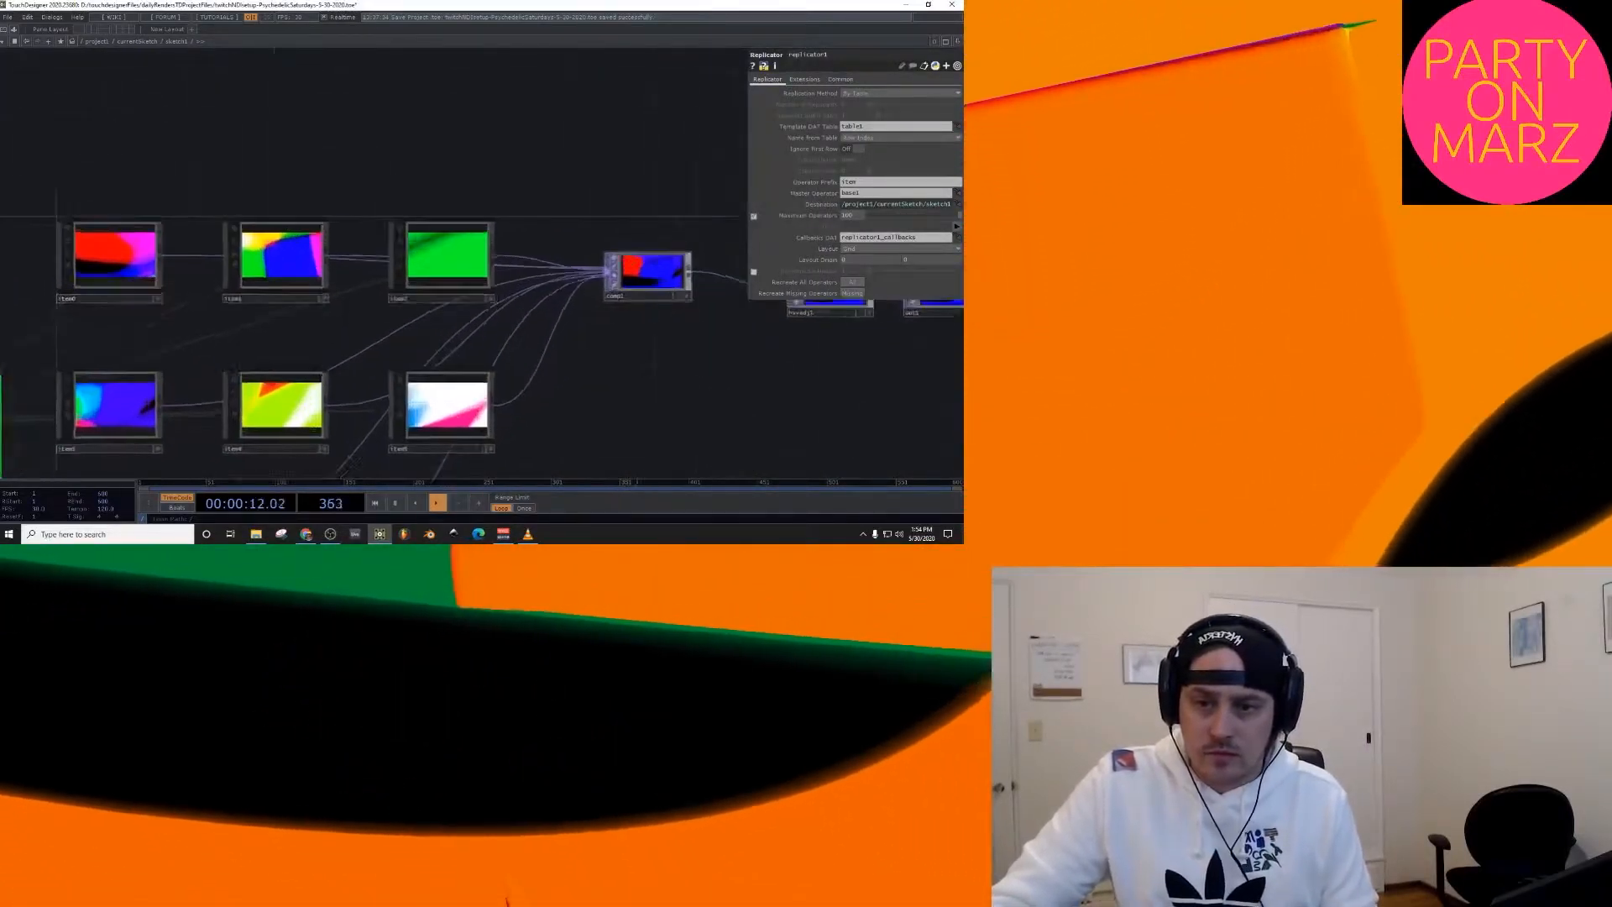
{"action": "scroll", "coordinate": [632, 267], "scroll_direction": "up", "scroll_amount": 4}
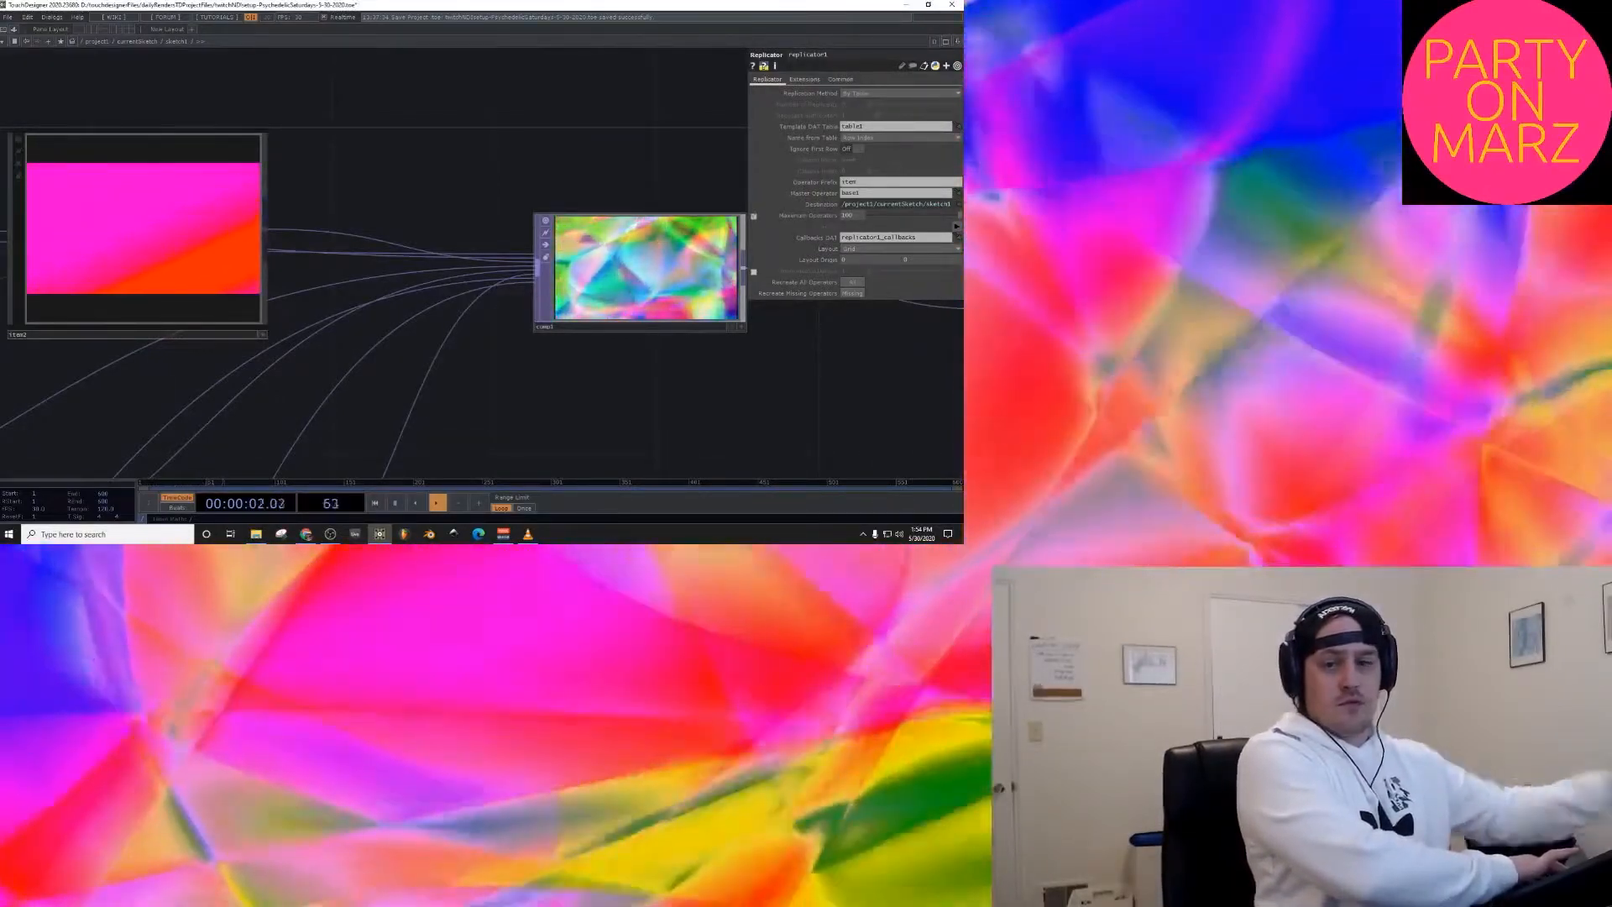
Step: Leave the first sketch for the main network and frame the final output TOP at large size
{"action": "key", "text": "u"}
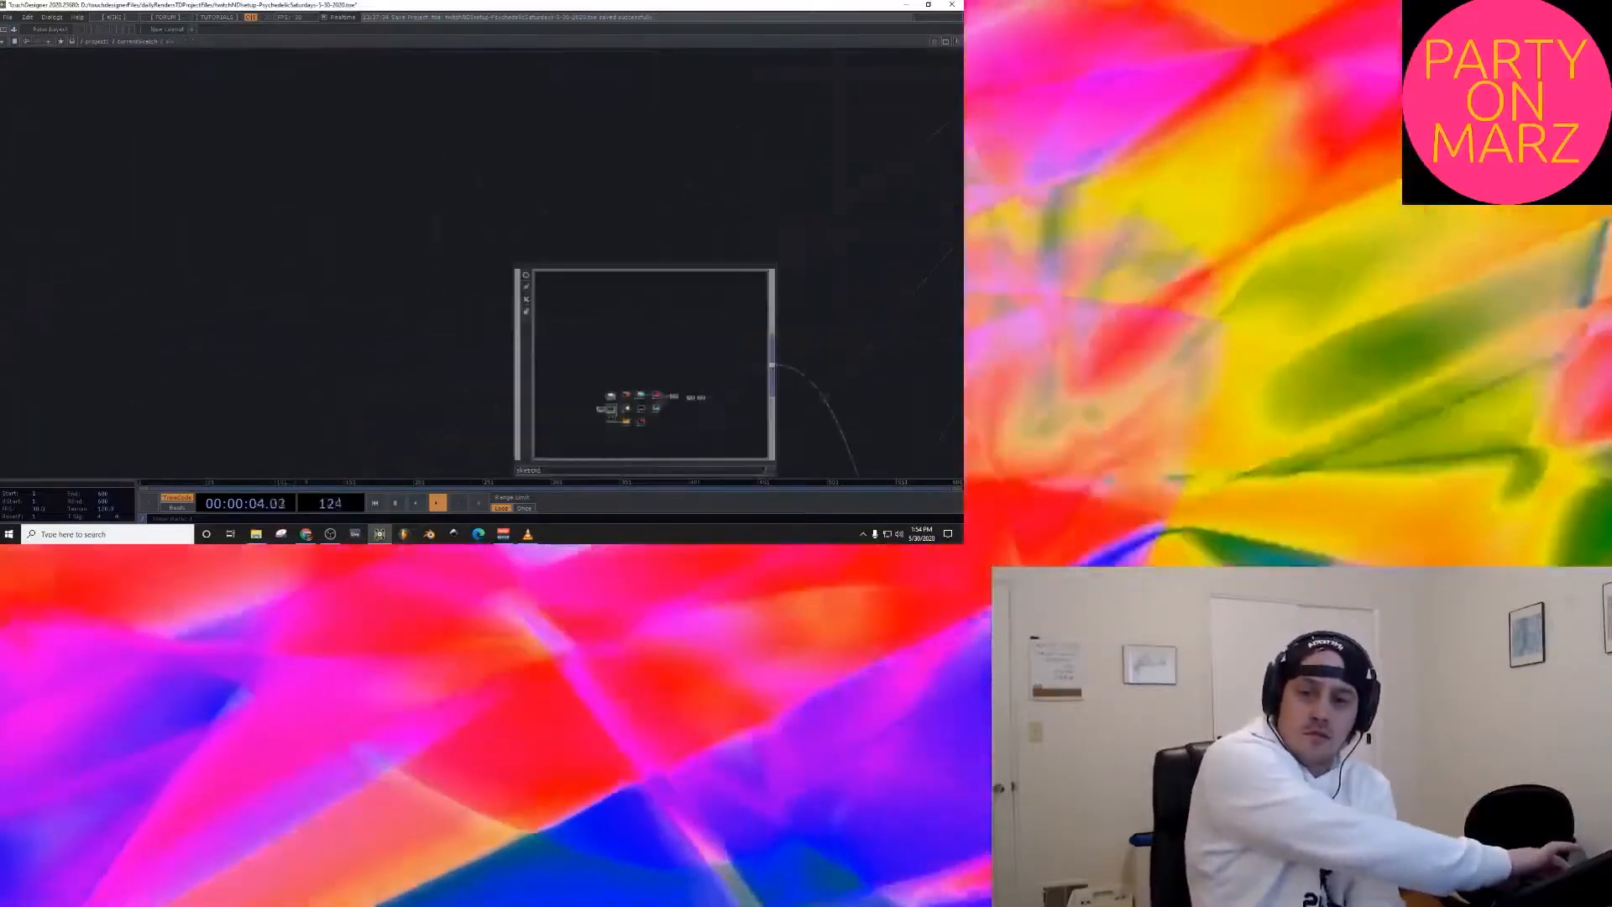
{"action": "key", "text": "i"}
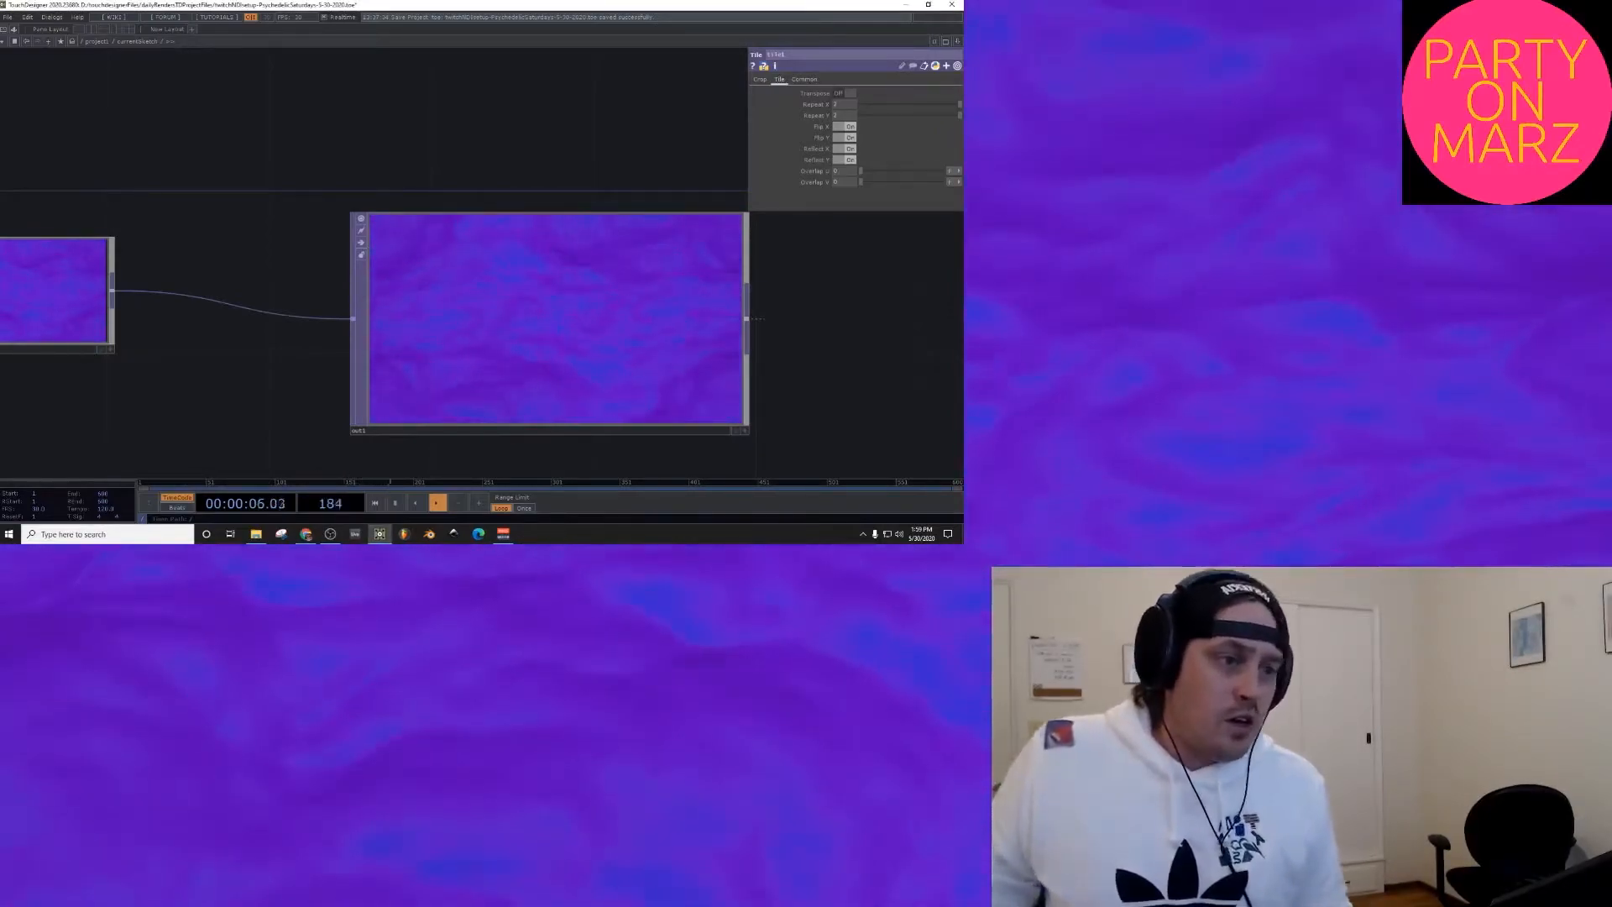
{"action": "scroll", "coordinate": [374, 302], "scroll_direction": "down", "scroll_amount": 3}
{"action": "left_click_drag", "start_coordinate": [340, 329], "coordinate": [408, 323]}
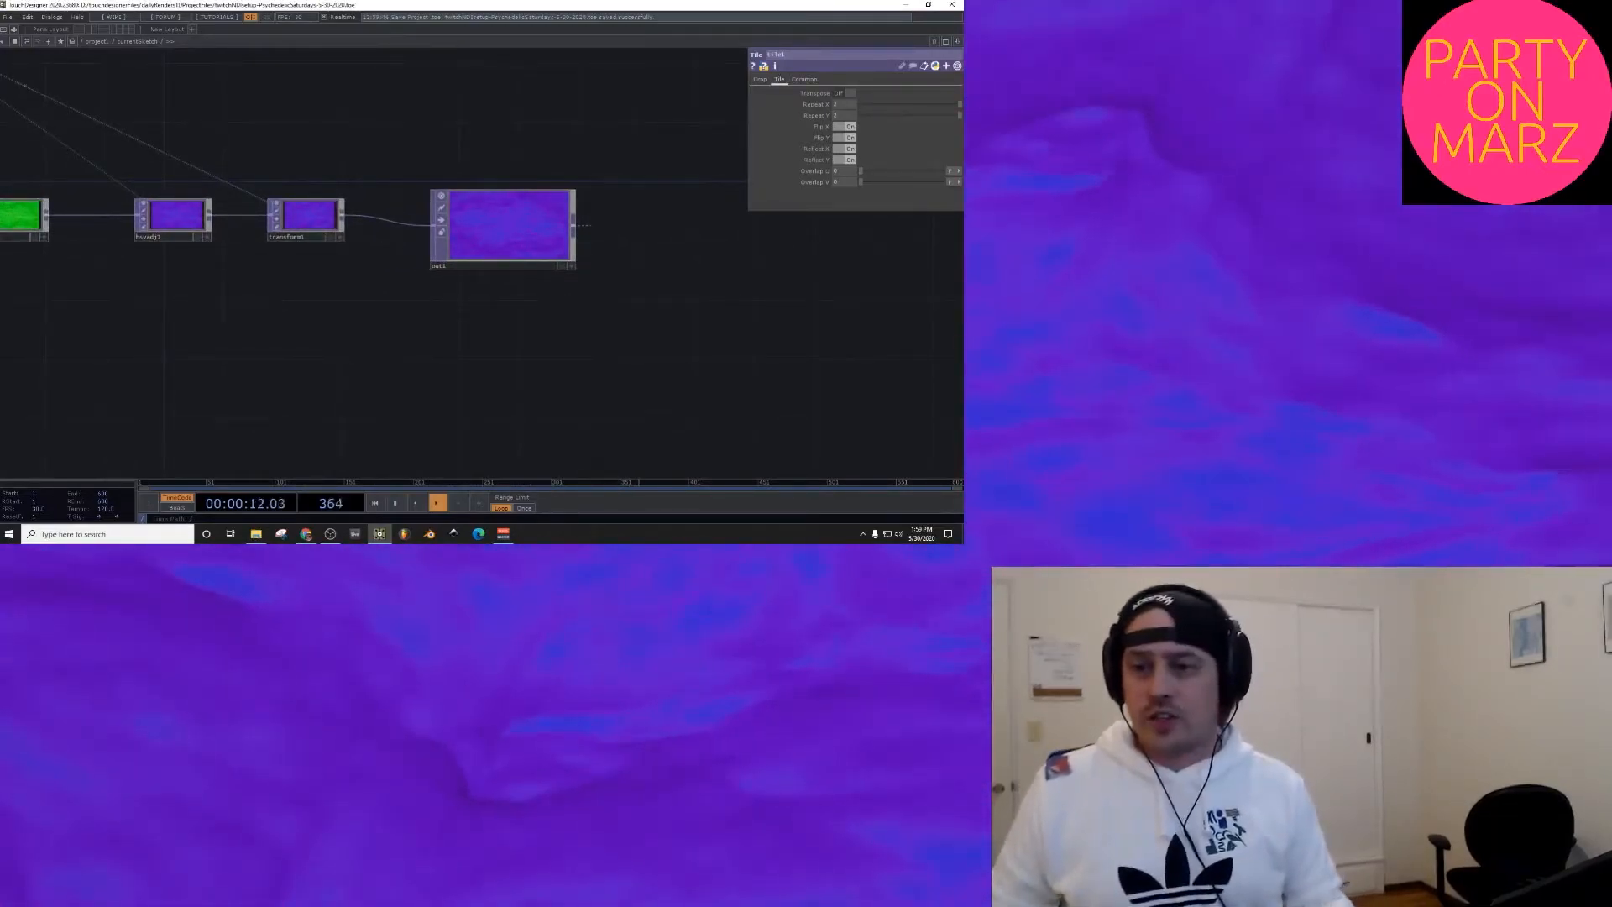
{"action": "scroll", "coordinate": [500, 227], "scroll_direction": "up", "scroll_amount": 4}
{"action": "scroll", "coordinate": [497, 229], "scroll_direction": "up", "scroll_amount": 2}
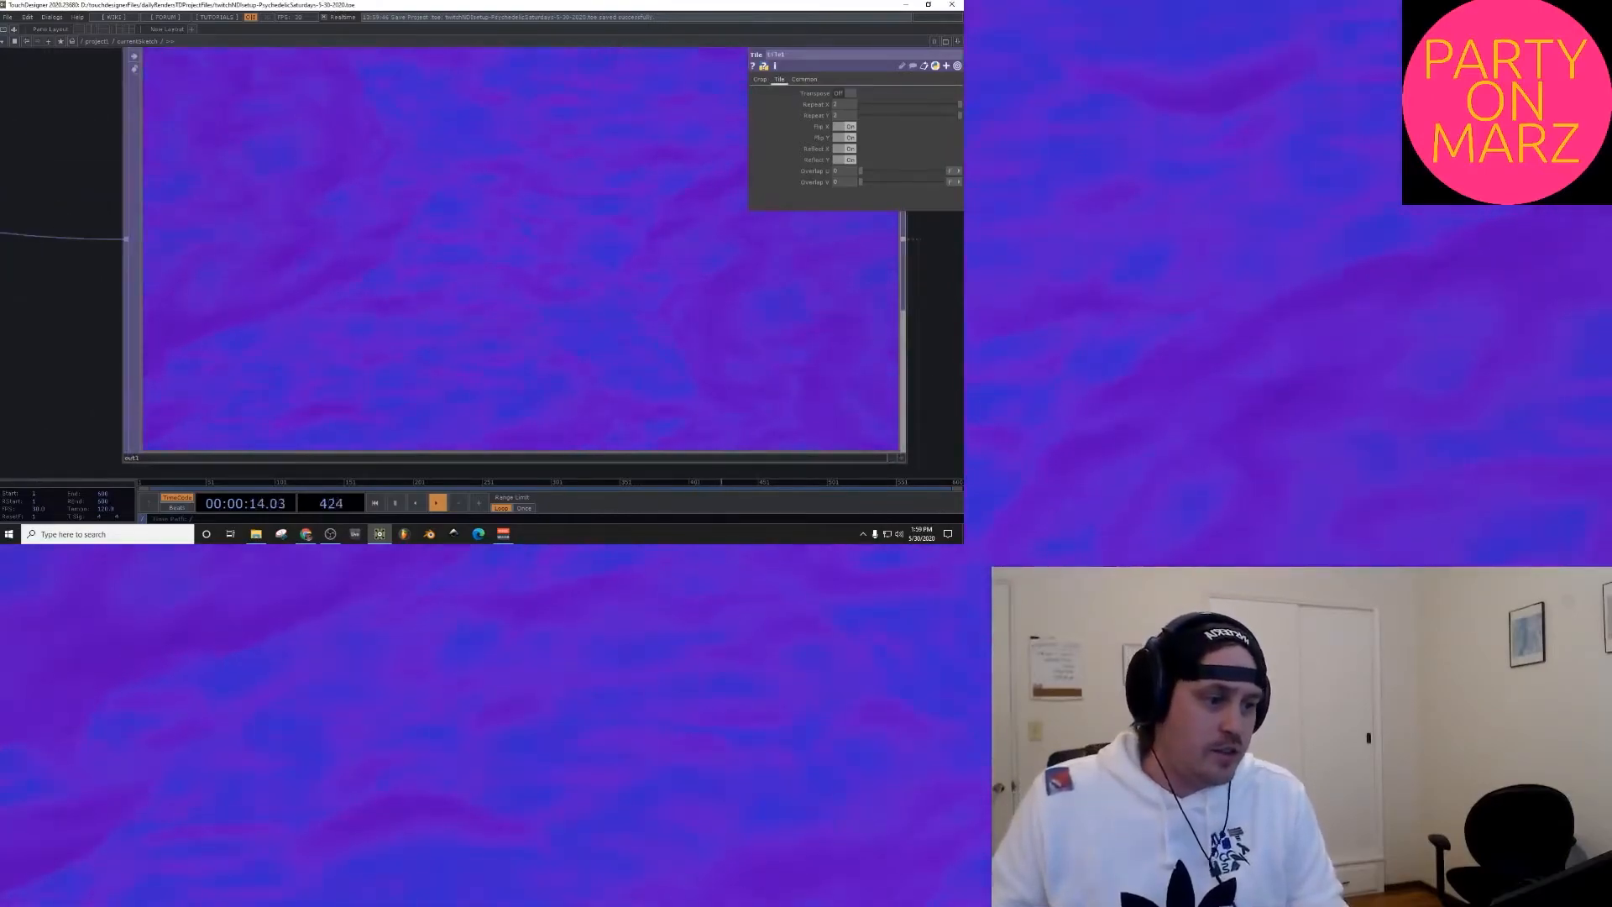
Step: Review the effect TOP chain between the sketches and the final output TOP, along with the MIDI-driven links feeding it
{"action": "scroll", "coordinate": [499, 227], "scroll_direction": "down", "scroll_amount": 9}
{"action": "scroll", "coordinate": [318, 248], "scroll_direction": "up", "scroll_amount": 3}
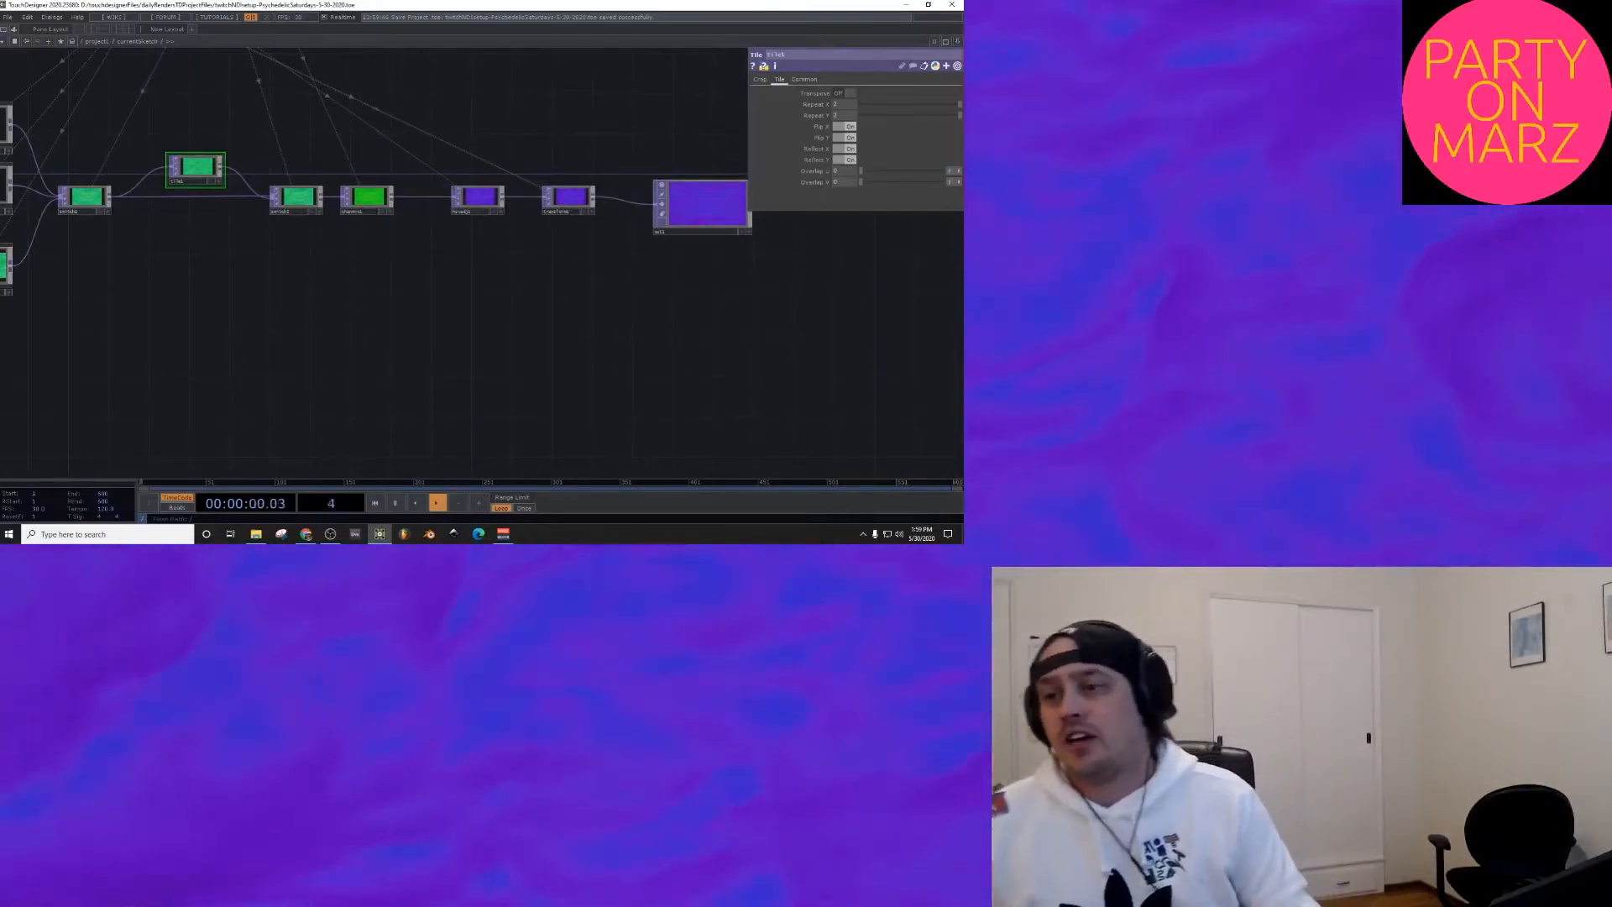
{"action": "scroll", "coordinate": [223, 193], "scroll_direction": "up", "scroll_amount": 3}
{"action": "scroll", "coordinate": [221, 218], "scroll_direction": "down", "scroll_amount": 5}
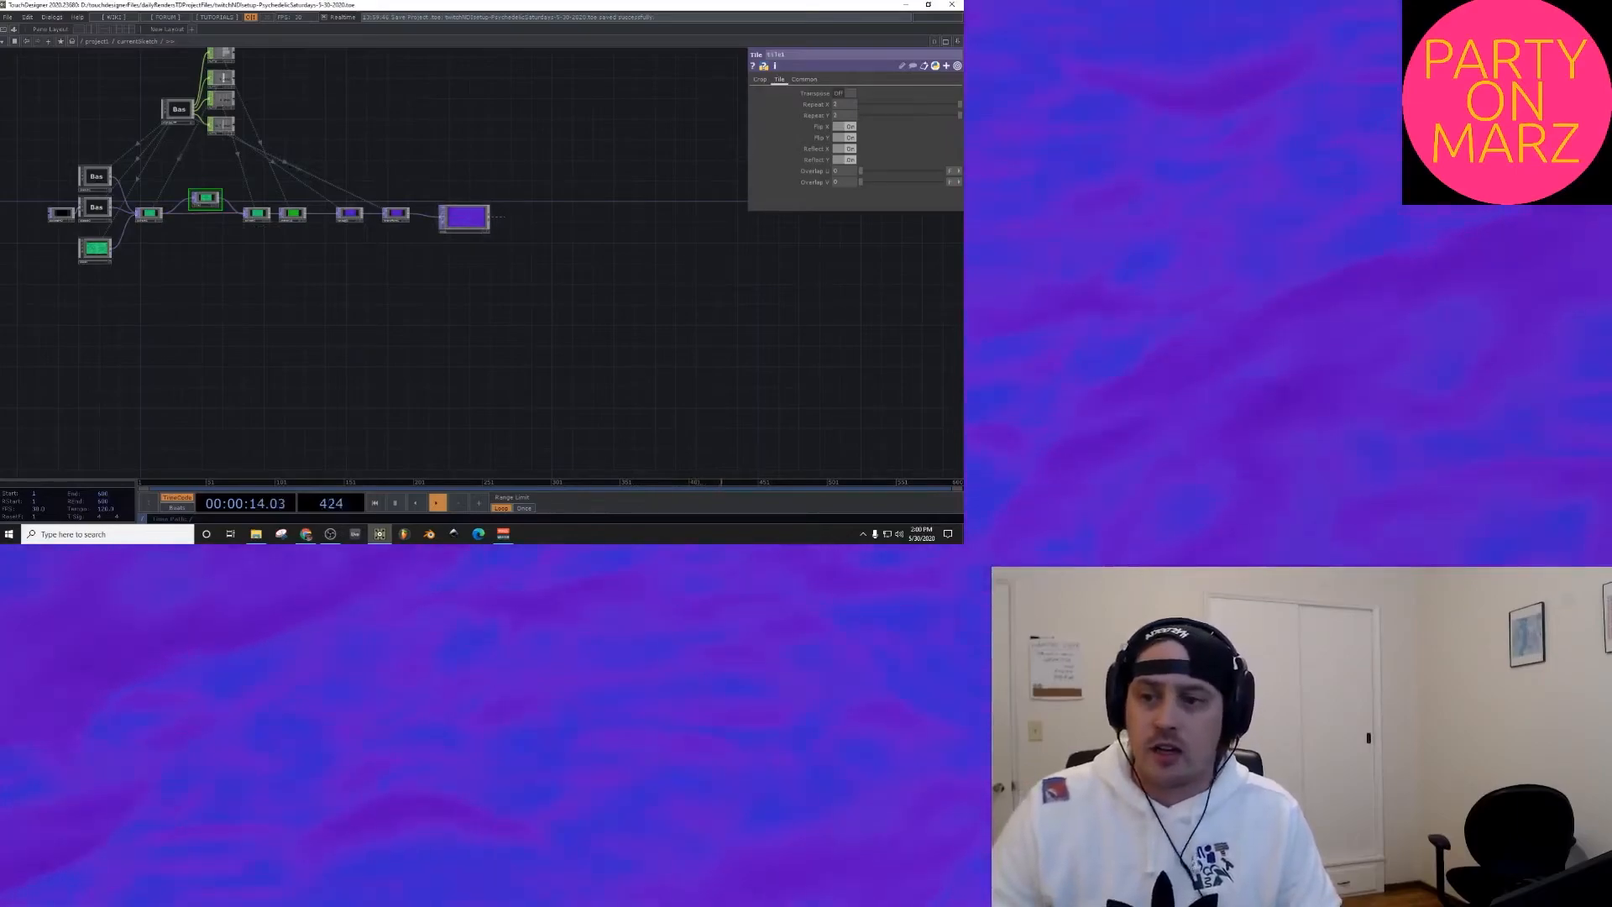
{"action": "scroll", "coordinate": [476, 224], "scroll_direction": "up", "scroll_amount": 5}
{"action": "scroll", "coordinate": [476, 224], "scroll_direction": "down", "scroll_amount": 7}
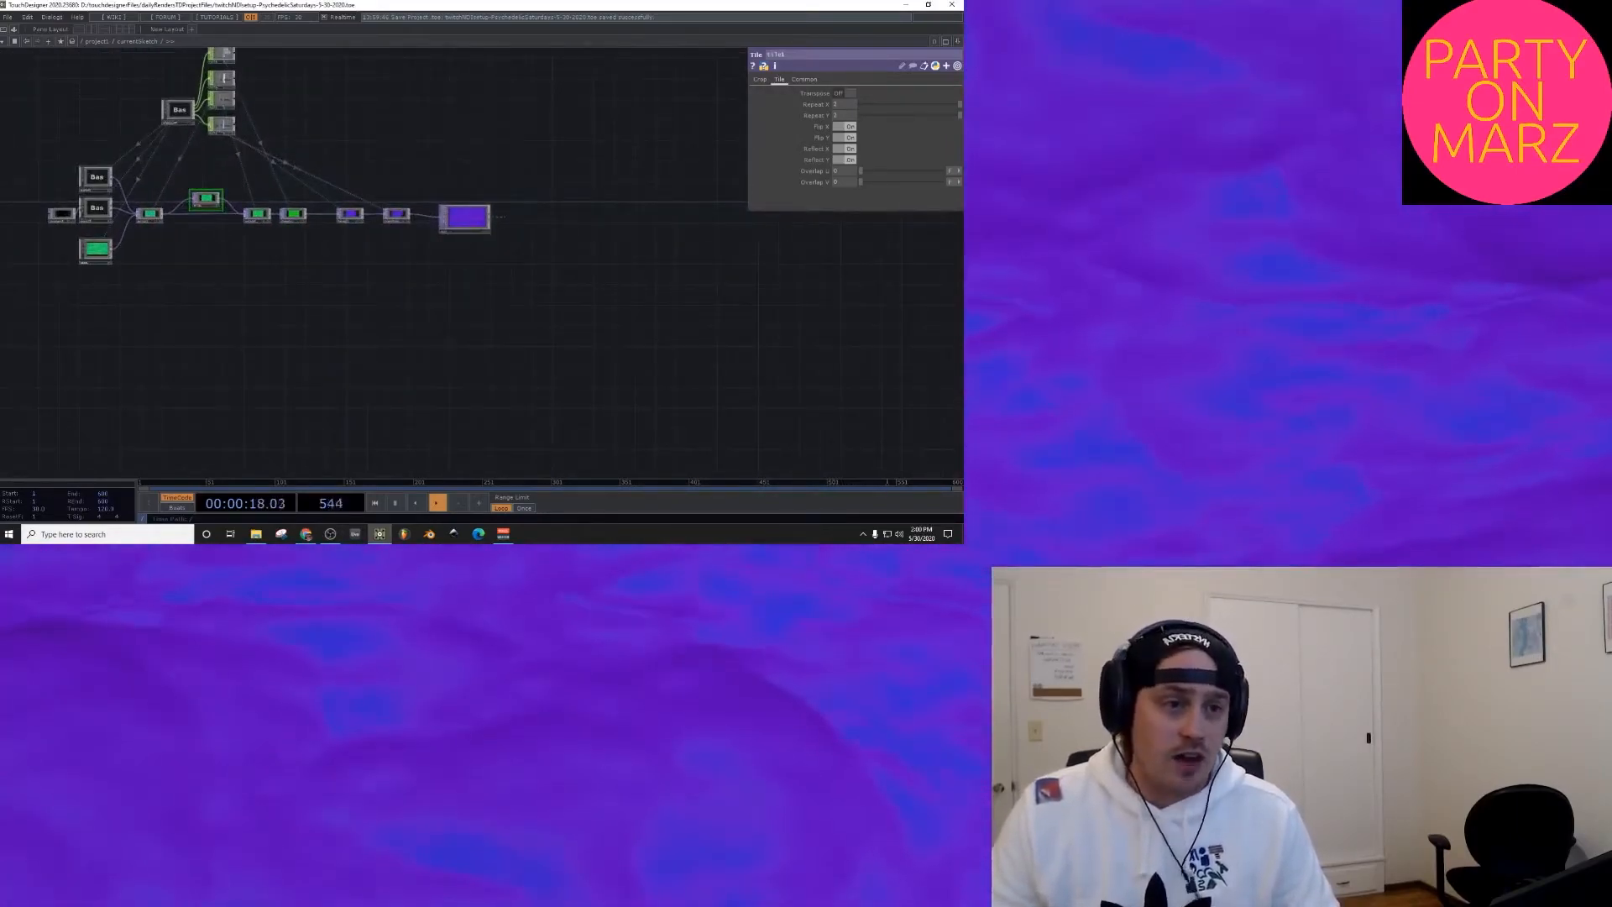
{"action": "scroll", "coordinate": [346, 217], "scroll_direction": "up", "scroll_amount": 6}
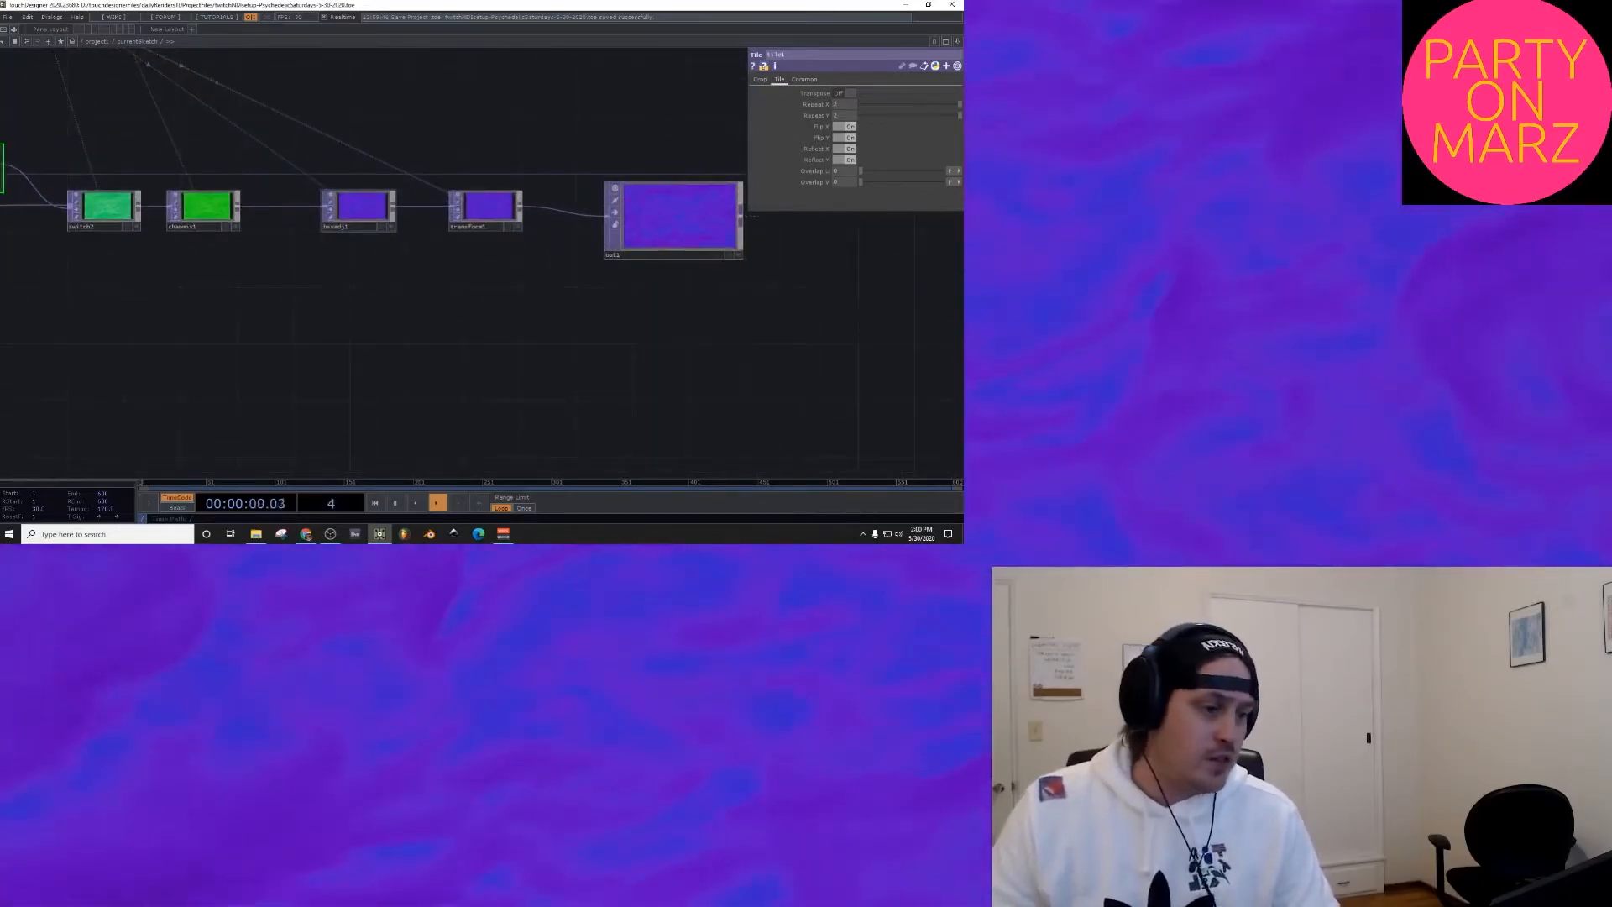
{"action": "scroll", "coordinate": [378, 218], "scroll_direction": "up", "scroll_amount": 3}
{"action": "scroll", "coordinate": [377, 218], "scroll_direction": "down", "scroll_amount": 8}
{"action": "scroll", "coordinate": [378, 218], "scroll_direction": "up", "scroll_amount": 6}
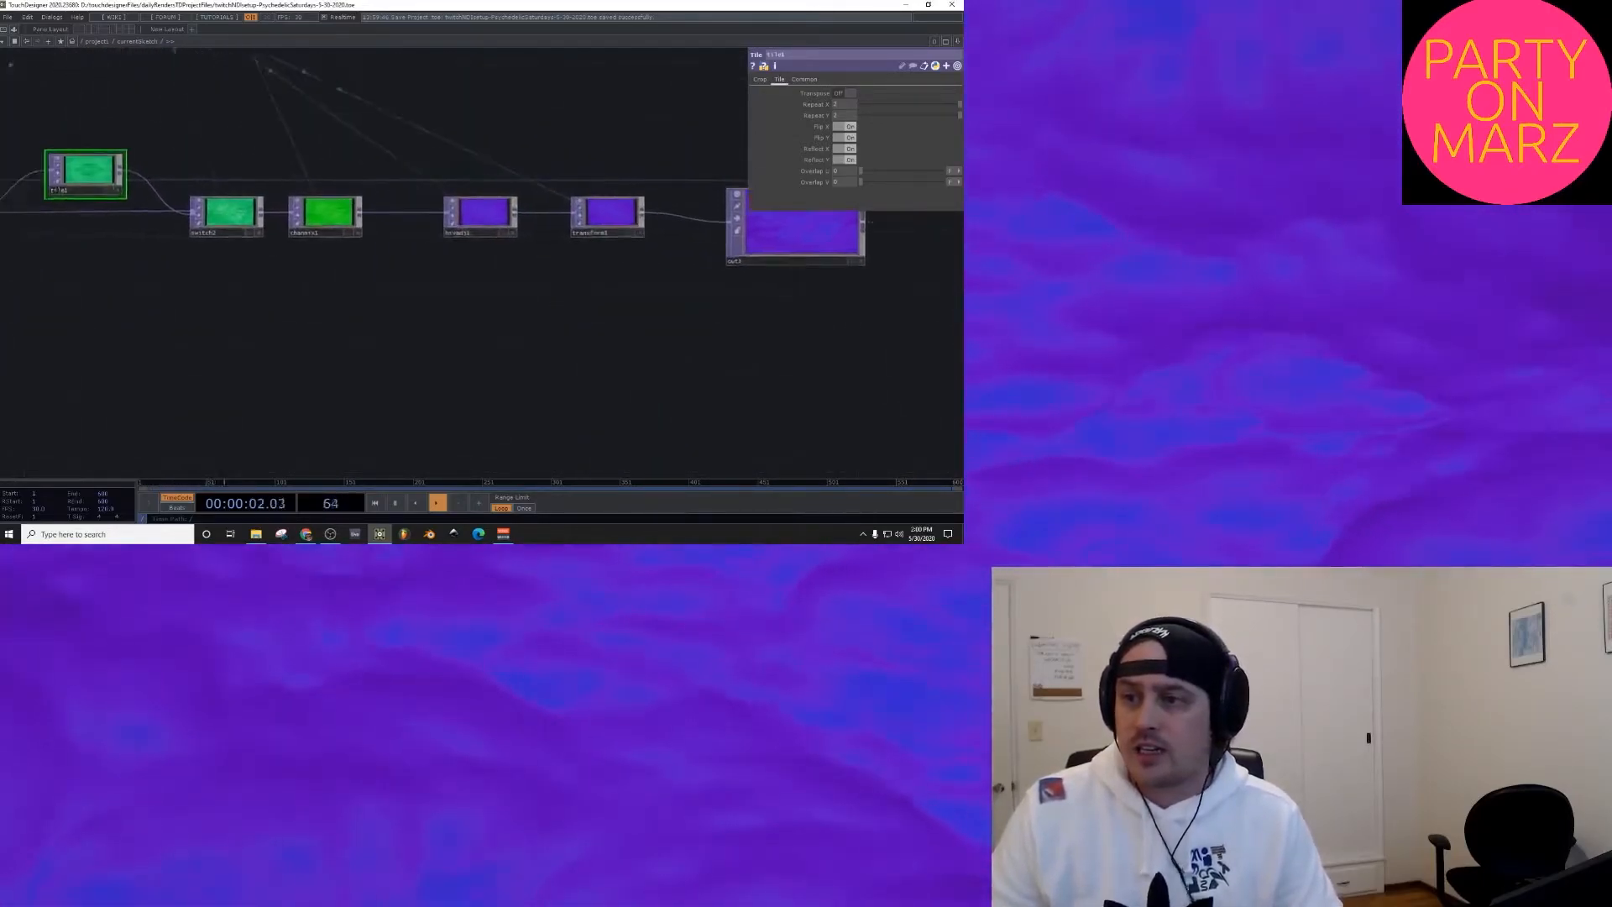
{"action": "left_click_drag", "start_coordinate": [361, 294], "coordinate": [504, 327]}
{"action": "scroll", "coordinate": [452, 194], "scroll_direction": "down", "scroll_amount": 6}
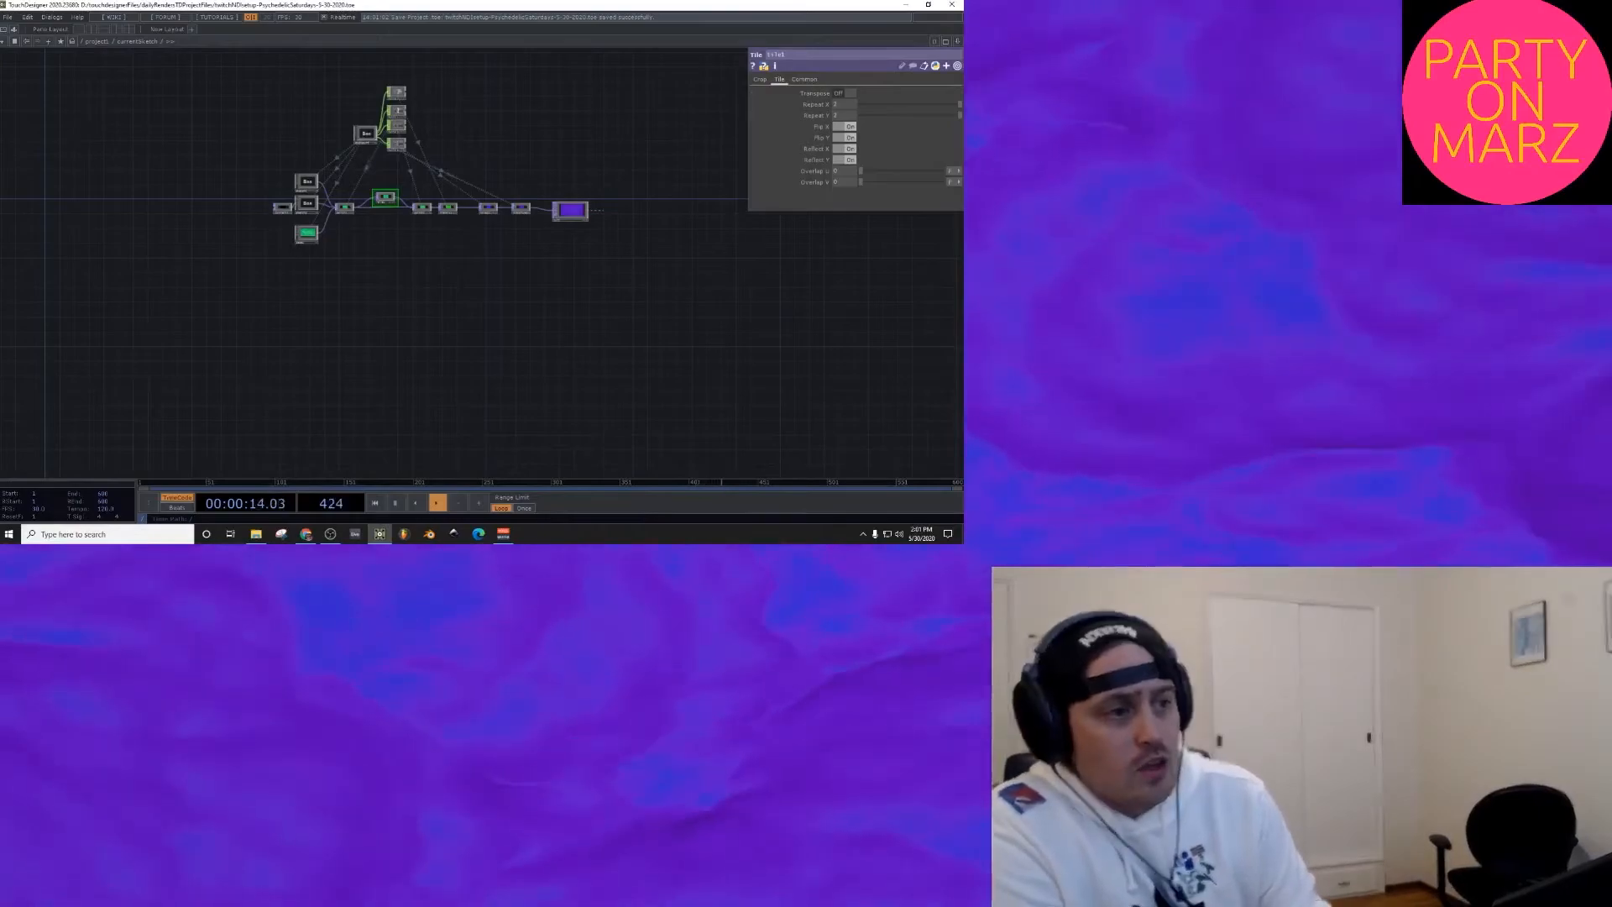
Step: Inspect the output TOP and the green input component, and view the current sketch component from the parent project network
{"action": "scroll", "coordinate": [571, 210], "scroll_direction": "up", "scroll_amount": 4}
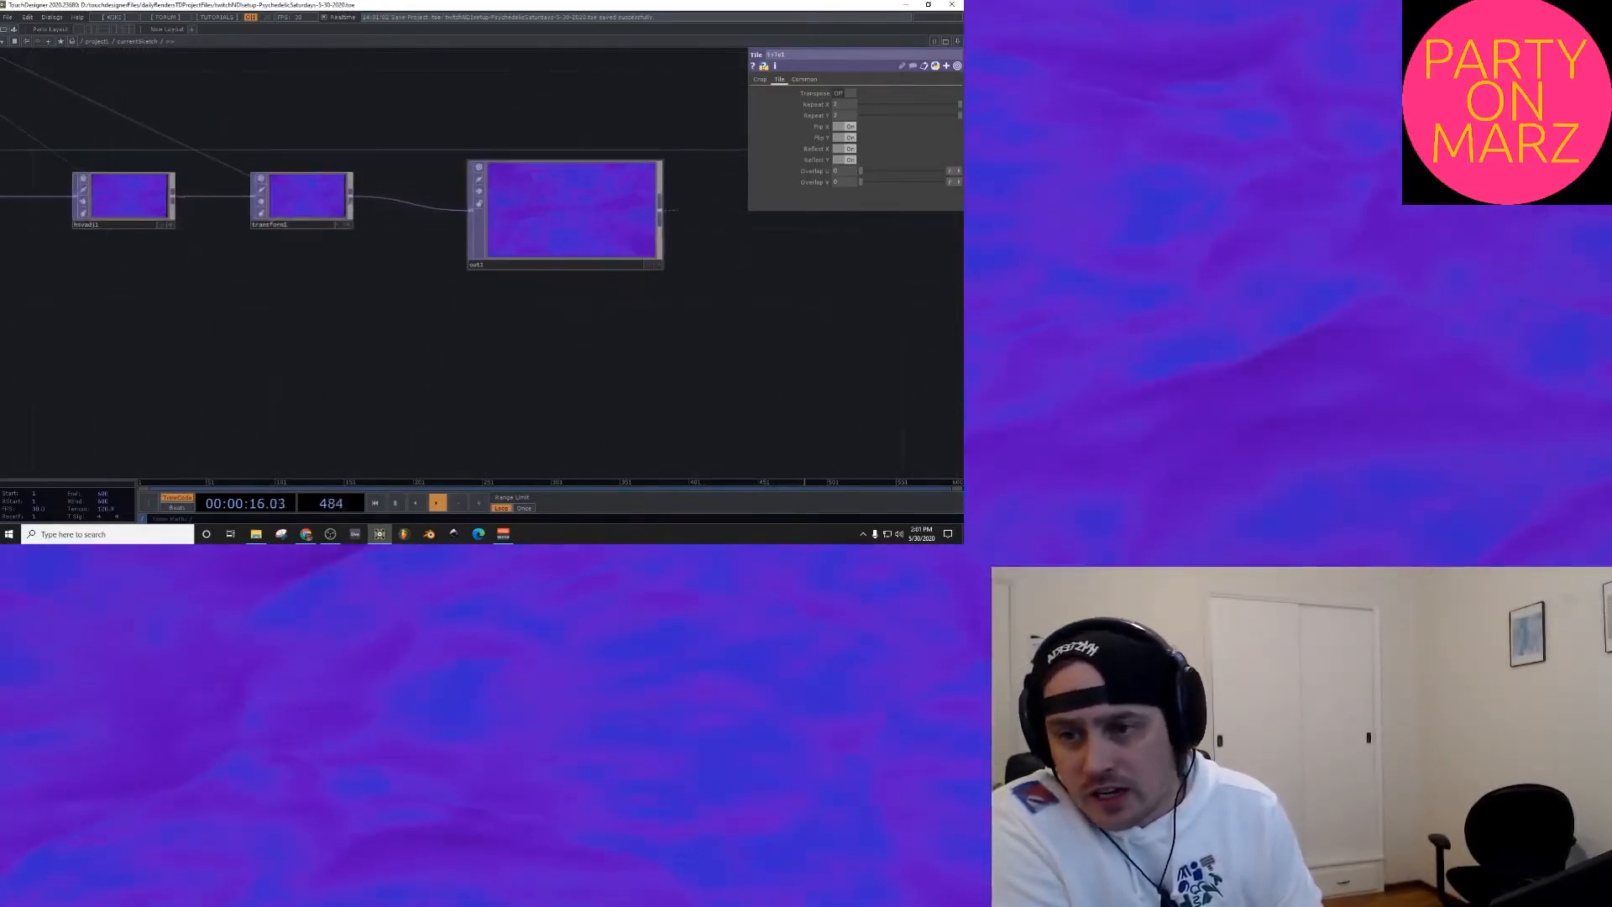
{"action": "scroll", "coordinate": [571, 210], "scroll_direction": "down", "scroll_amount": 4}
{"action": "scroll", "coordinate": [306, 239], "scroll_direction": "up", "scroll_amount": 6}
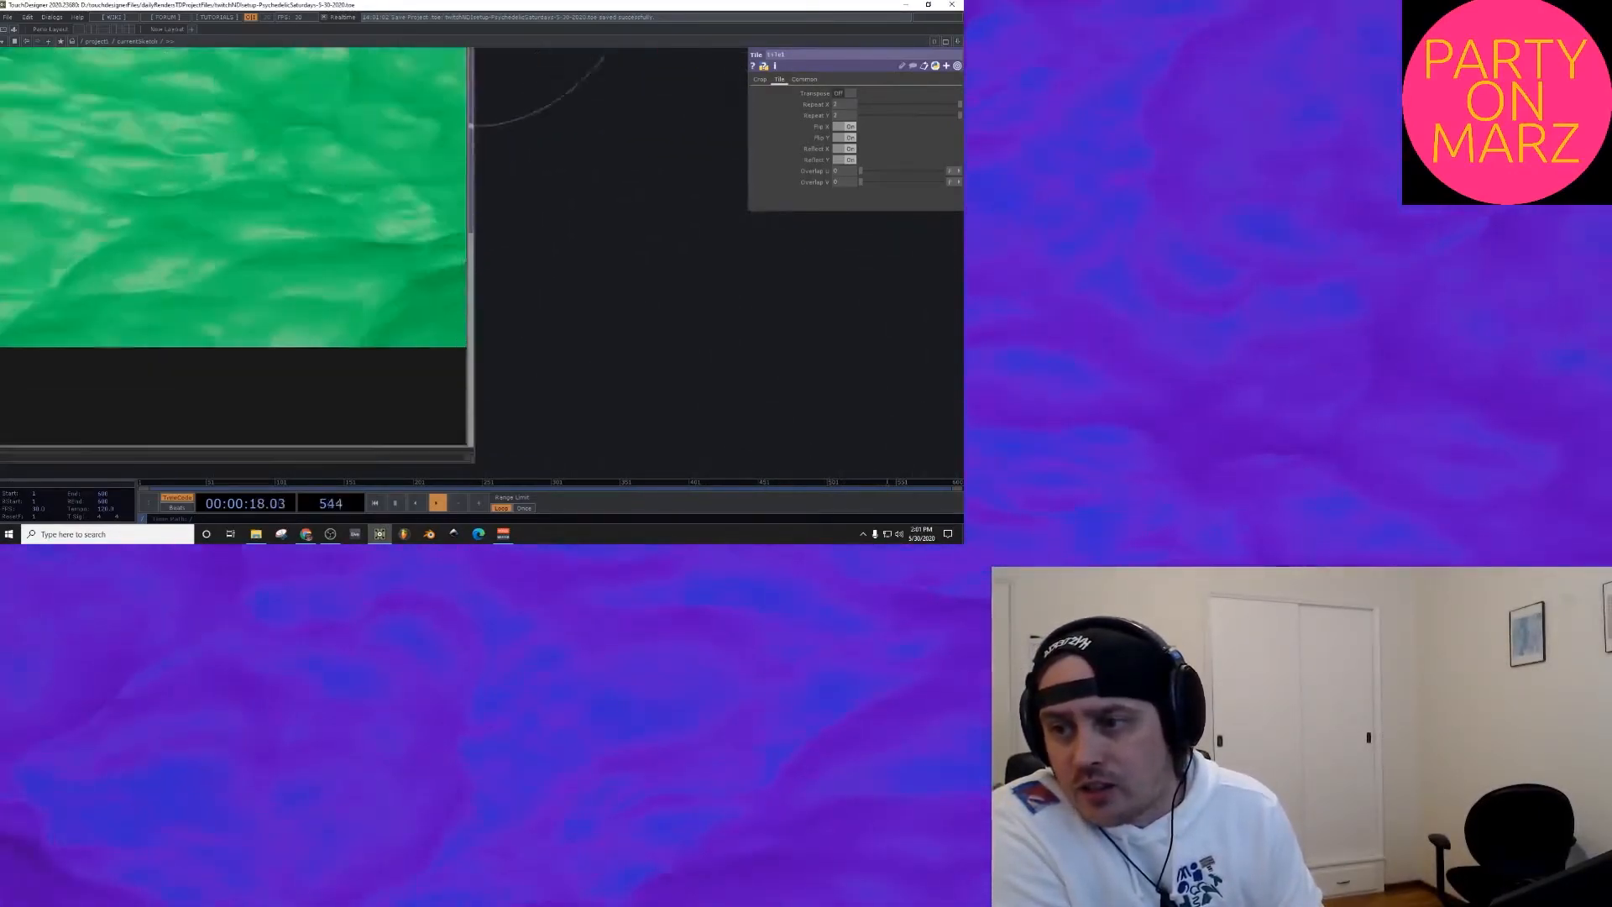
{"action": "scroll", "coordinate": [307, 239], "scroll_direction": "down", "scroll_amount": 8}
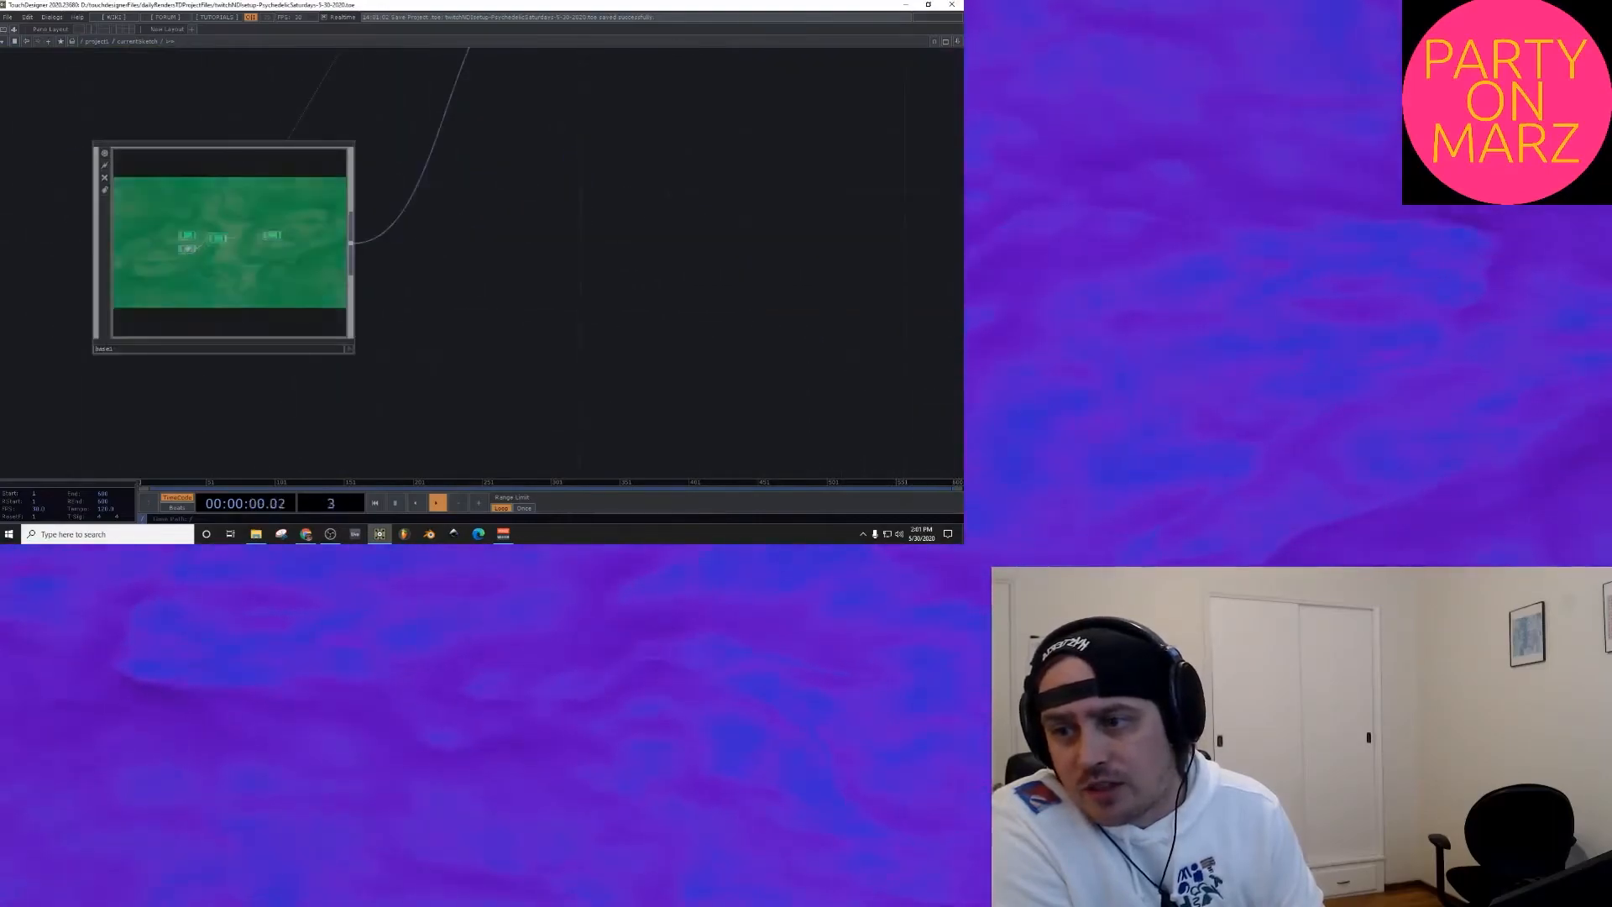
{"action": "scroll", "coordinate": [223, 246], "scroll_direction": "up", "scroll_amount": 5}
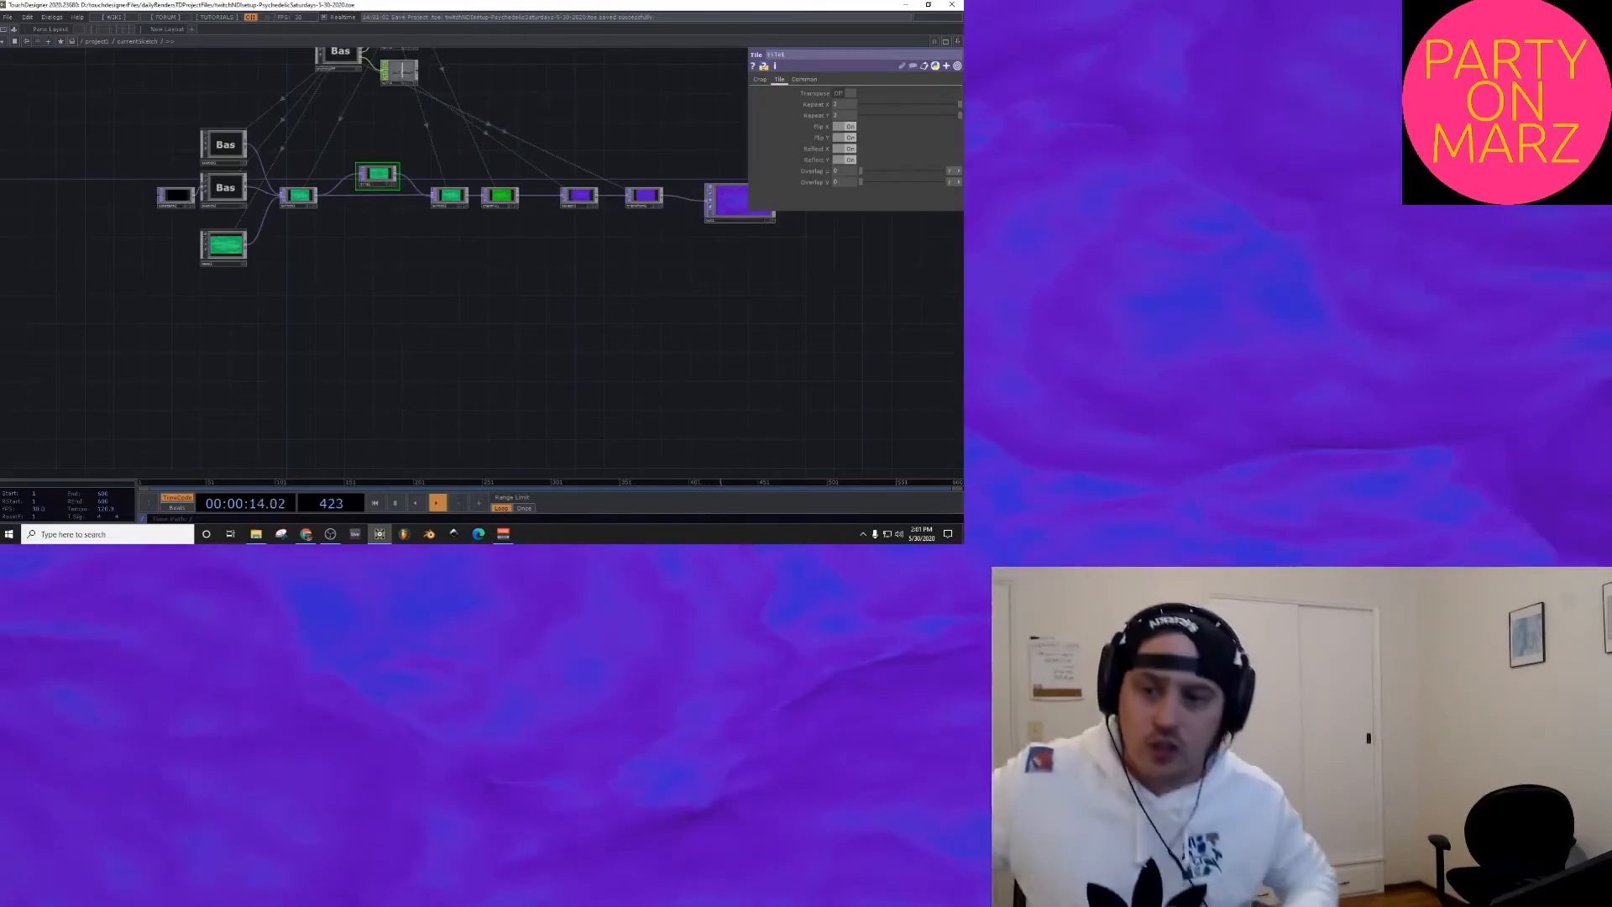
{"action": "scroll", "coordinate": [478, 252], "scroll_direction": "down", "scroll_amount": 8}
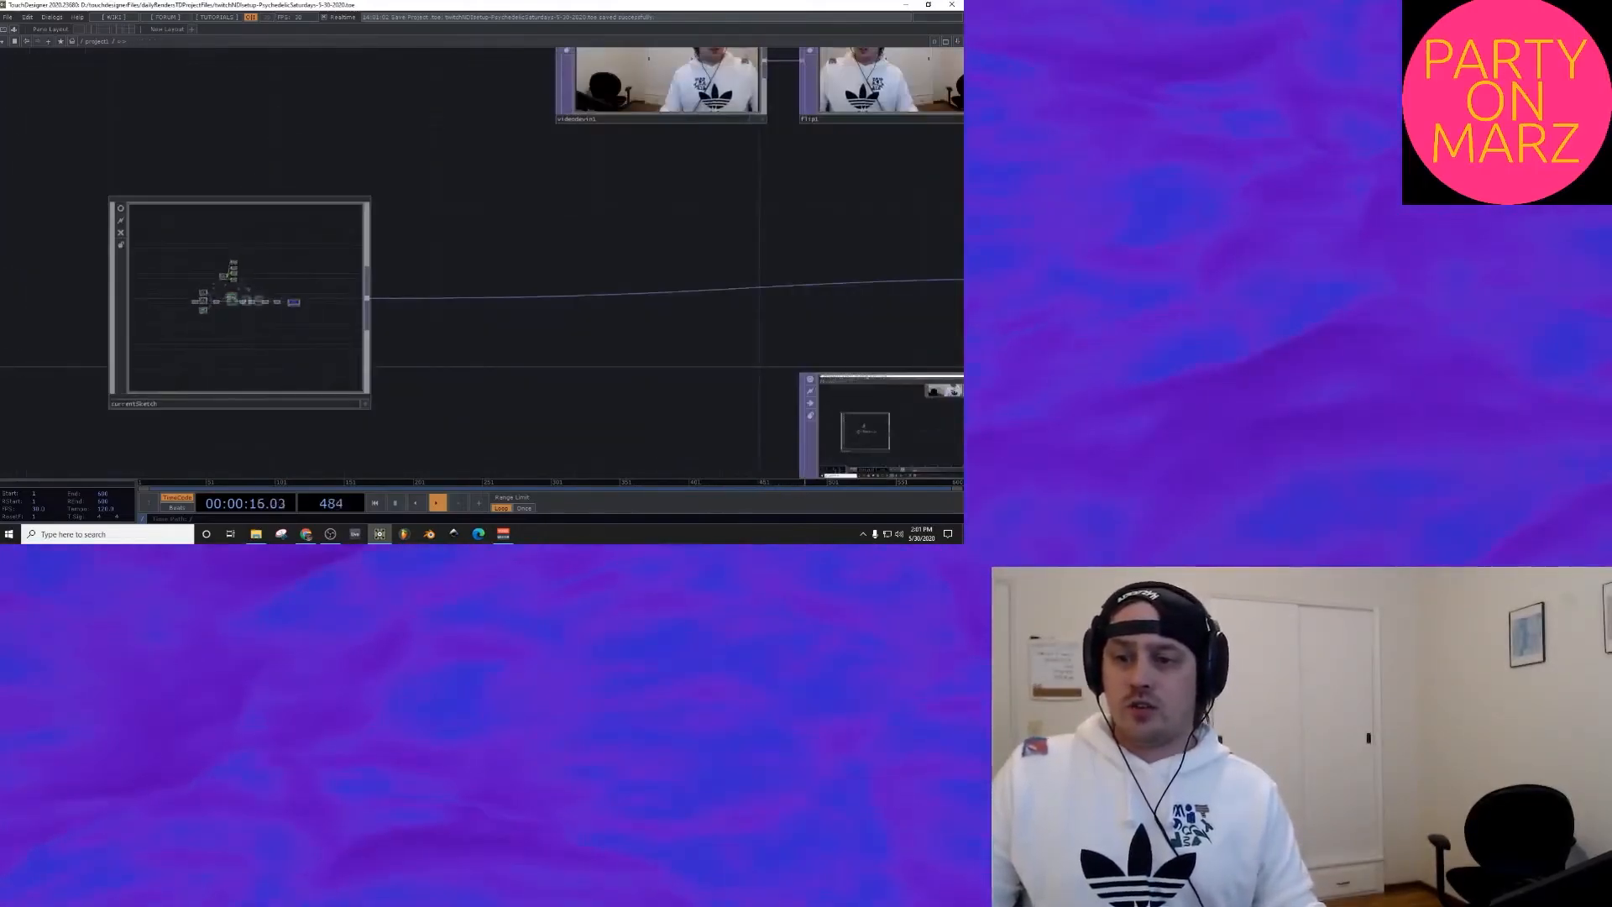
{"action": "scroll", "coordinate": [231, 294], "scroll_direction": "down", "scroll_amount": 2}
{"action": "scroll", "coordinate": [225, 293], "scroll_direction": "up", "scroll_amount": 9}
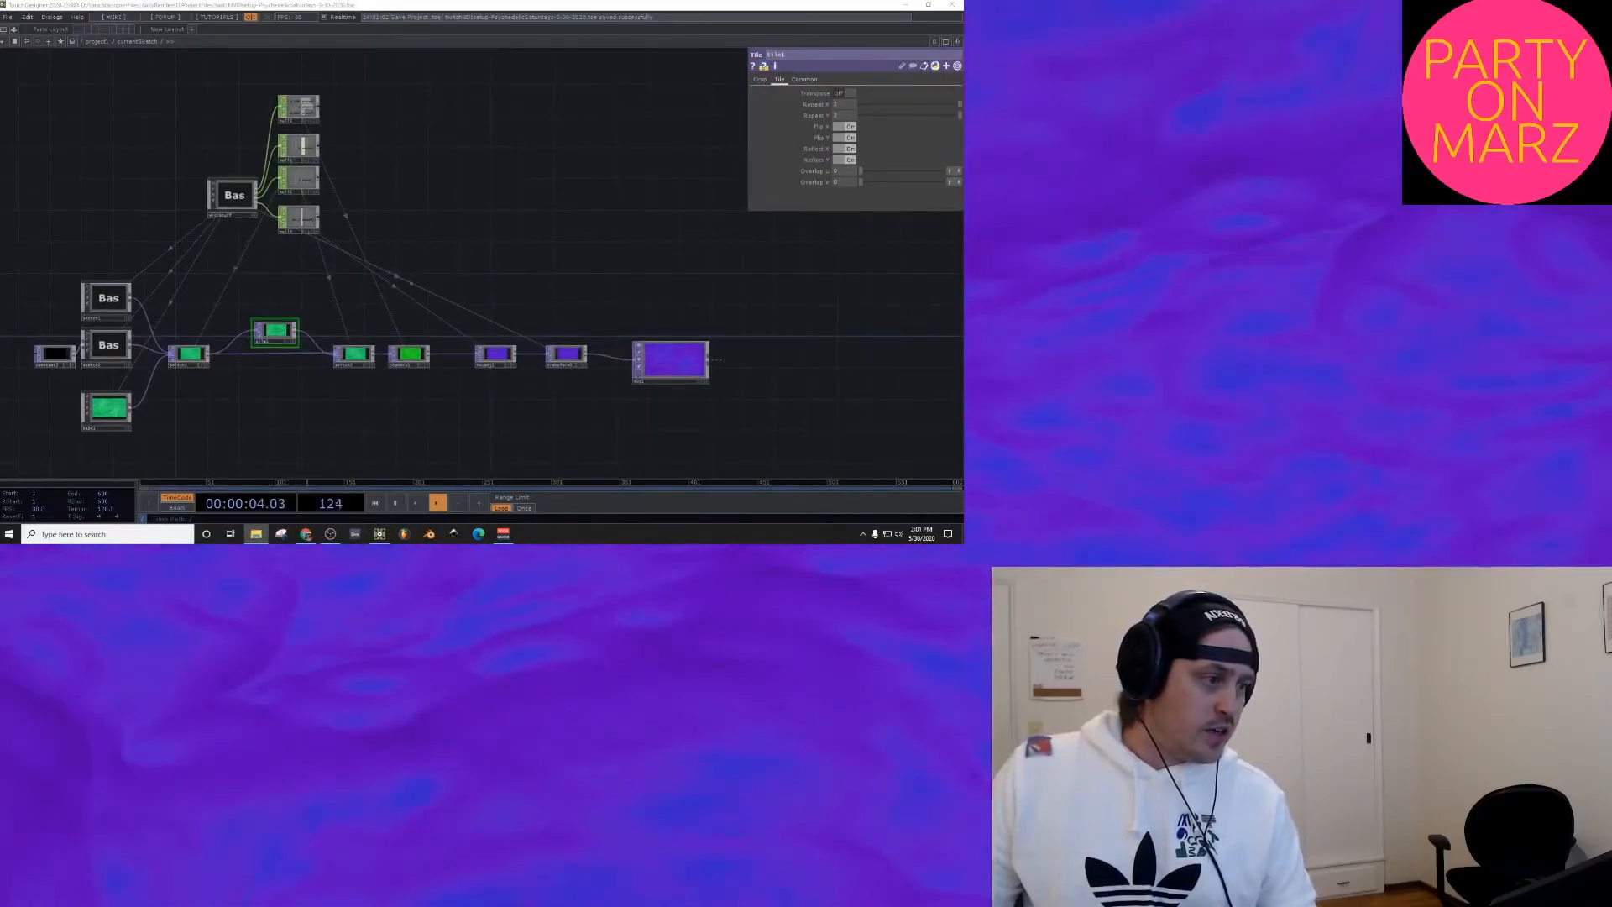
Step: Import the Sunday Funday stream schedule image into an empty area of the sketch network as a Movie File In TOP
{"action": "scroll", "coordinate": [546, 237], "scroll_direction": "up", "scroll_amount": 10}
{"action": "left_click_drag", "start_coordinate": [962, 243], "coordinate": [551, 278]}
{"action": "scroll", "coordinate": [671, 249], "scroll_direction": "down", "scroll_amount": 6}
{"action": "left_click_drag", "start_coordinate": [642, 239], "coordinate": [673, 236]}
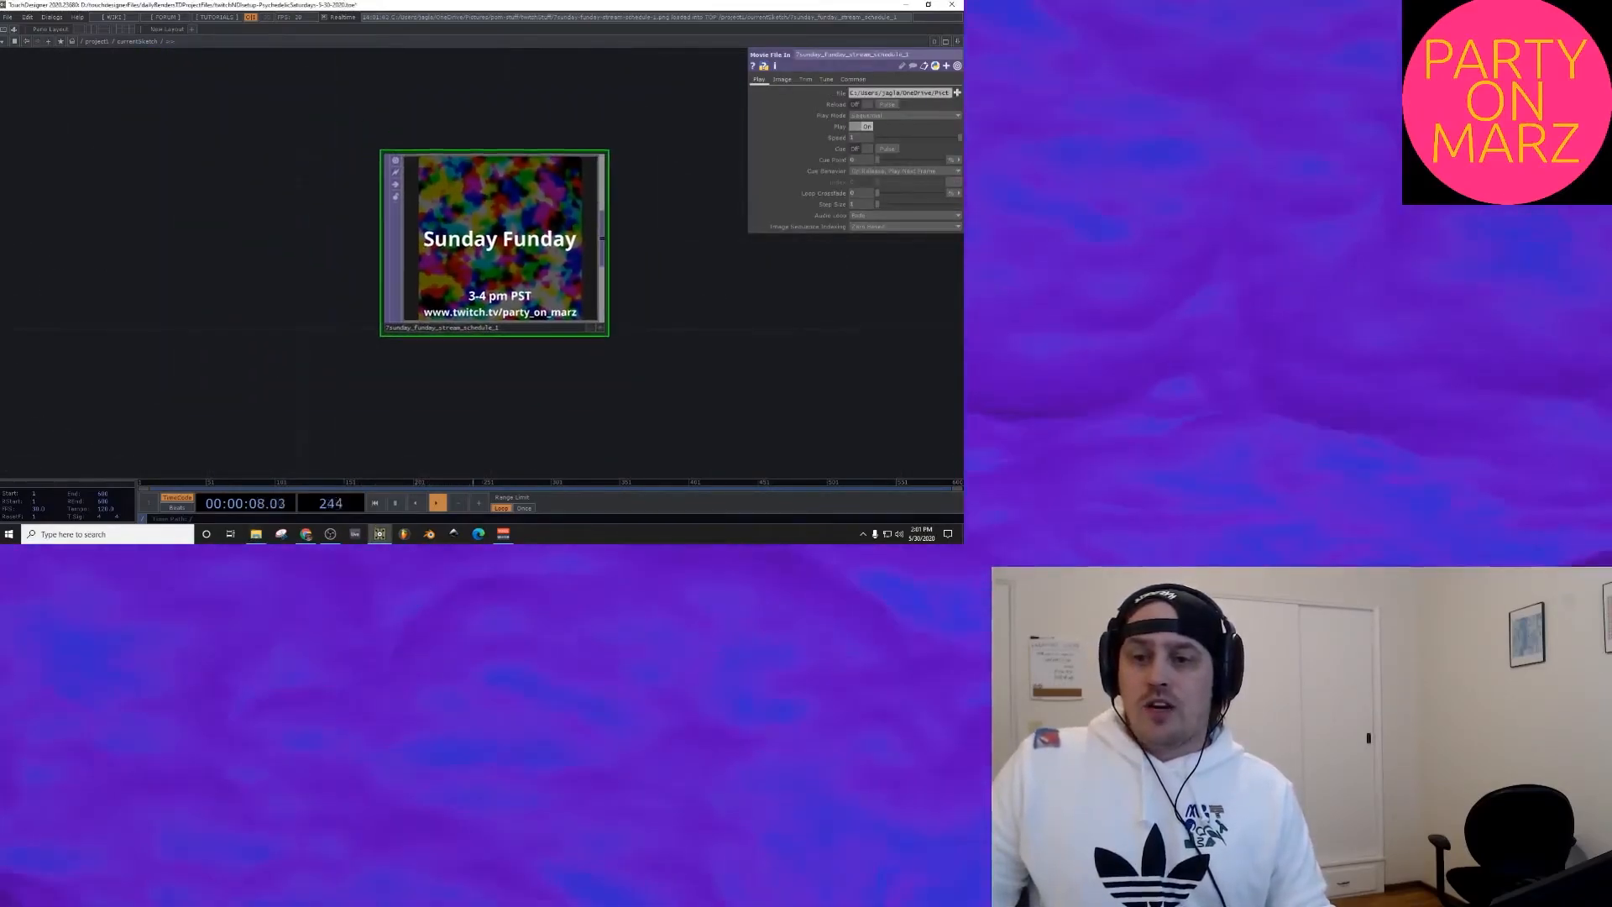
Step: Show the Sunday Funday schedule image at large size and read its stream time and Twitch address
{"action": "scroll", "coordinate": [673, 237], "scroll_direction": "up", "scroll_amount": 6}
{"action": "left_click_drag", "start_coordinate": [440, 342], "coordinate": [509, 331]}
{"action": "scroll", "coordinate": [509, 332], "scroll_direction": "down", "scroll_amount": 5}
{"action": "scroll", "coordinate": [508, 331], "scroll_direction": "up", "scroll_amount": 5}
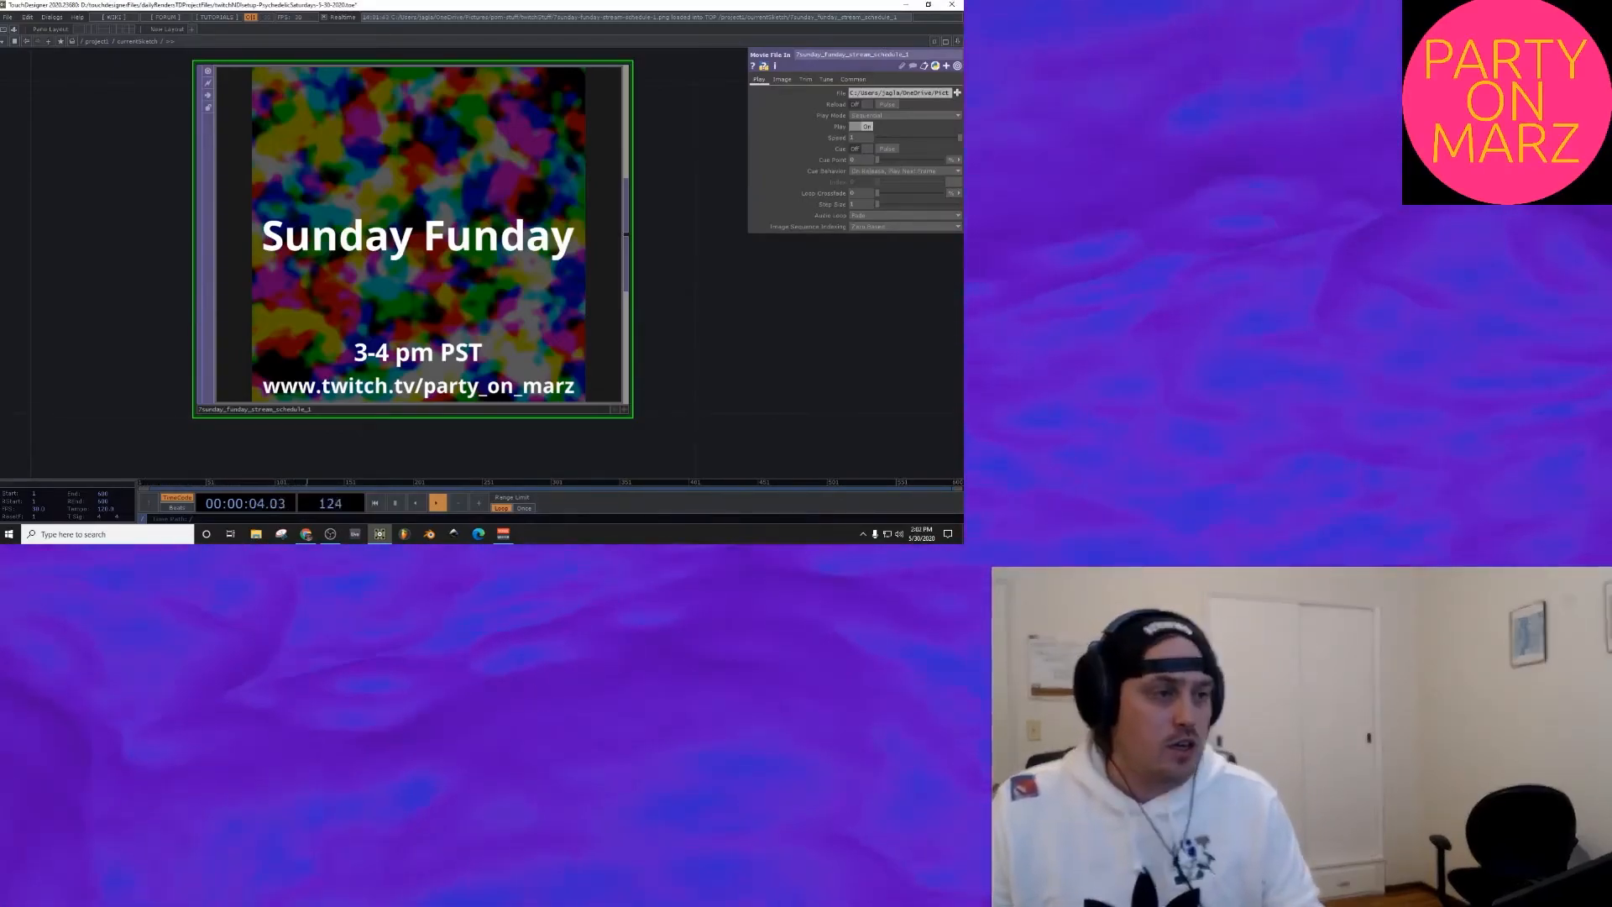
{"action": "scroll", "coordinate": [574, 258], "scroll_direction": "down", "scroll_amount": 5}
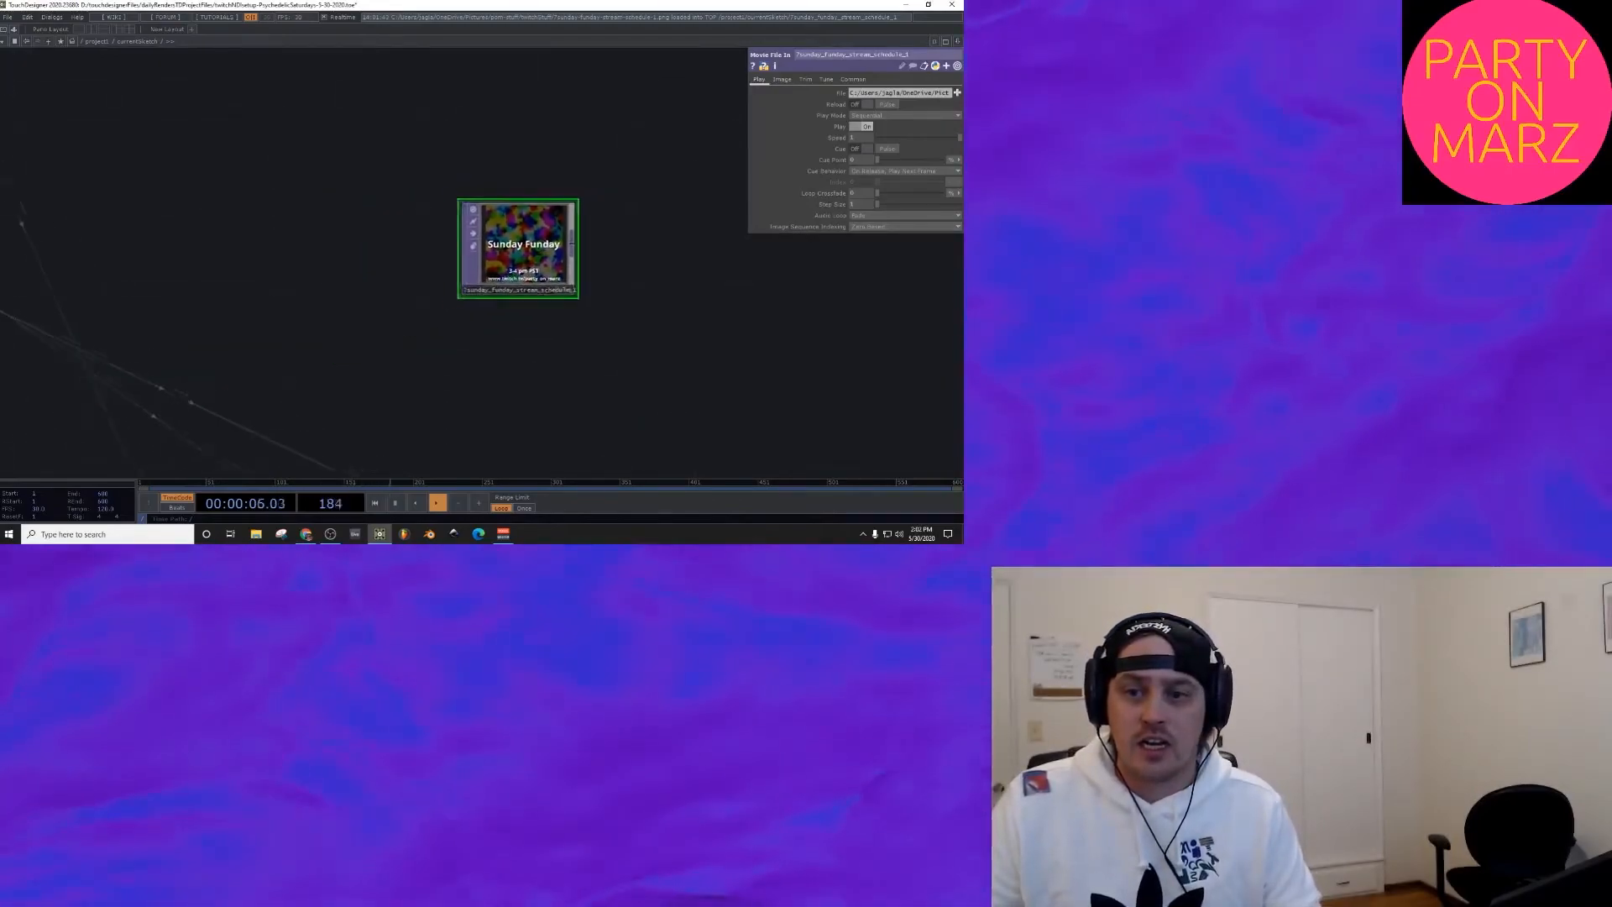
{"action": "scroll", "coordinate": [638, 235], "scroll_direction": "up", "scroll_amount": 4}
{"action": "scroll", "coordinate": [477, 335], "scroll_direction": "up", "scroll_amount": 3}
{"action": "scroll", "coordinate": [428, 303], "scroll_direction": "down", "scroll_amount": 7}
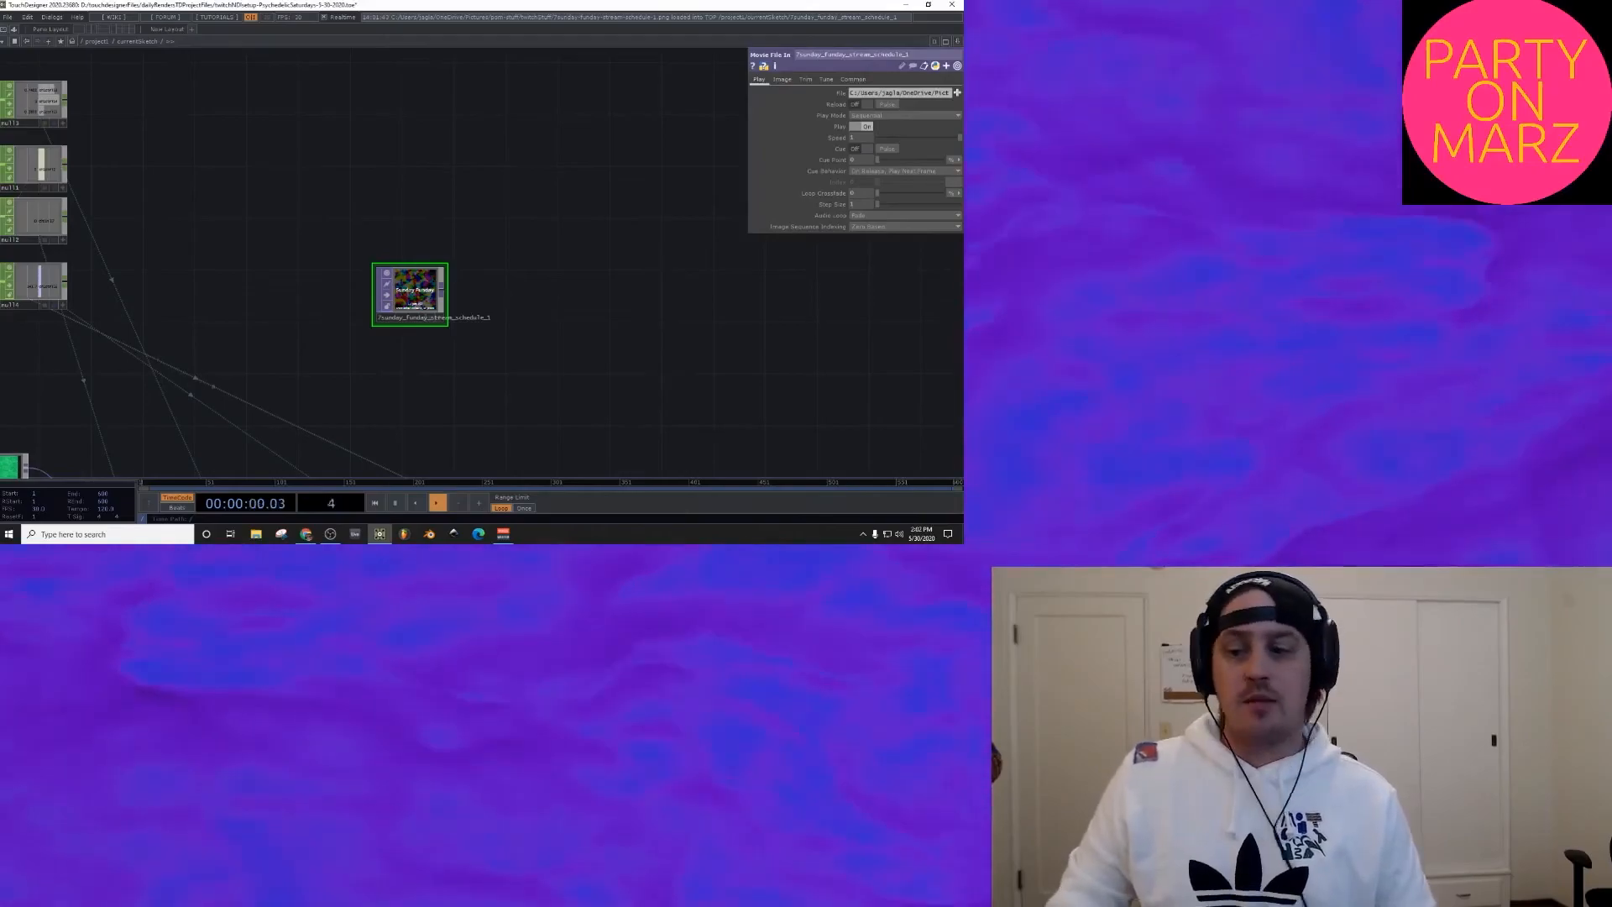
{"action": "scroll", "coordinate": [411, 307], "scroll_direction": "up", "scroll_amount": 5}
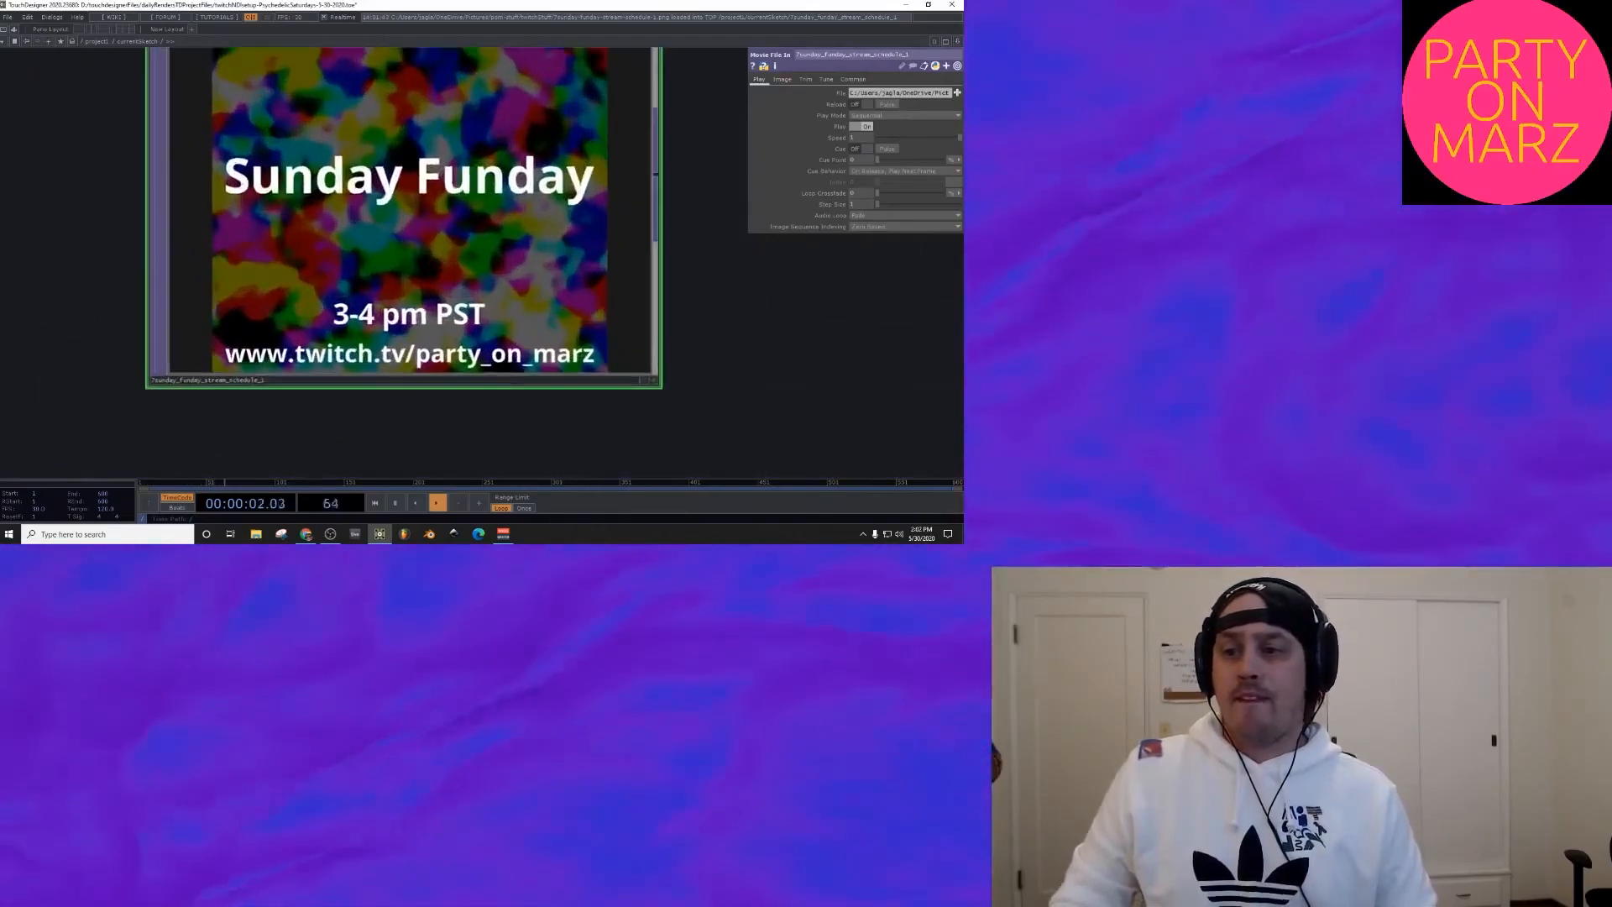
{"action": "scroll", "coordinate": [412, 285], "scroll_direction": "down", "scroll_amount": 5}
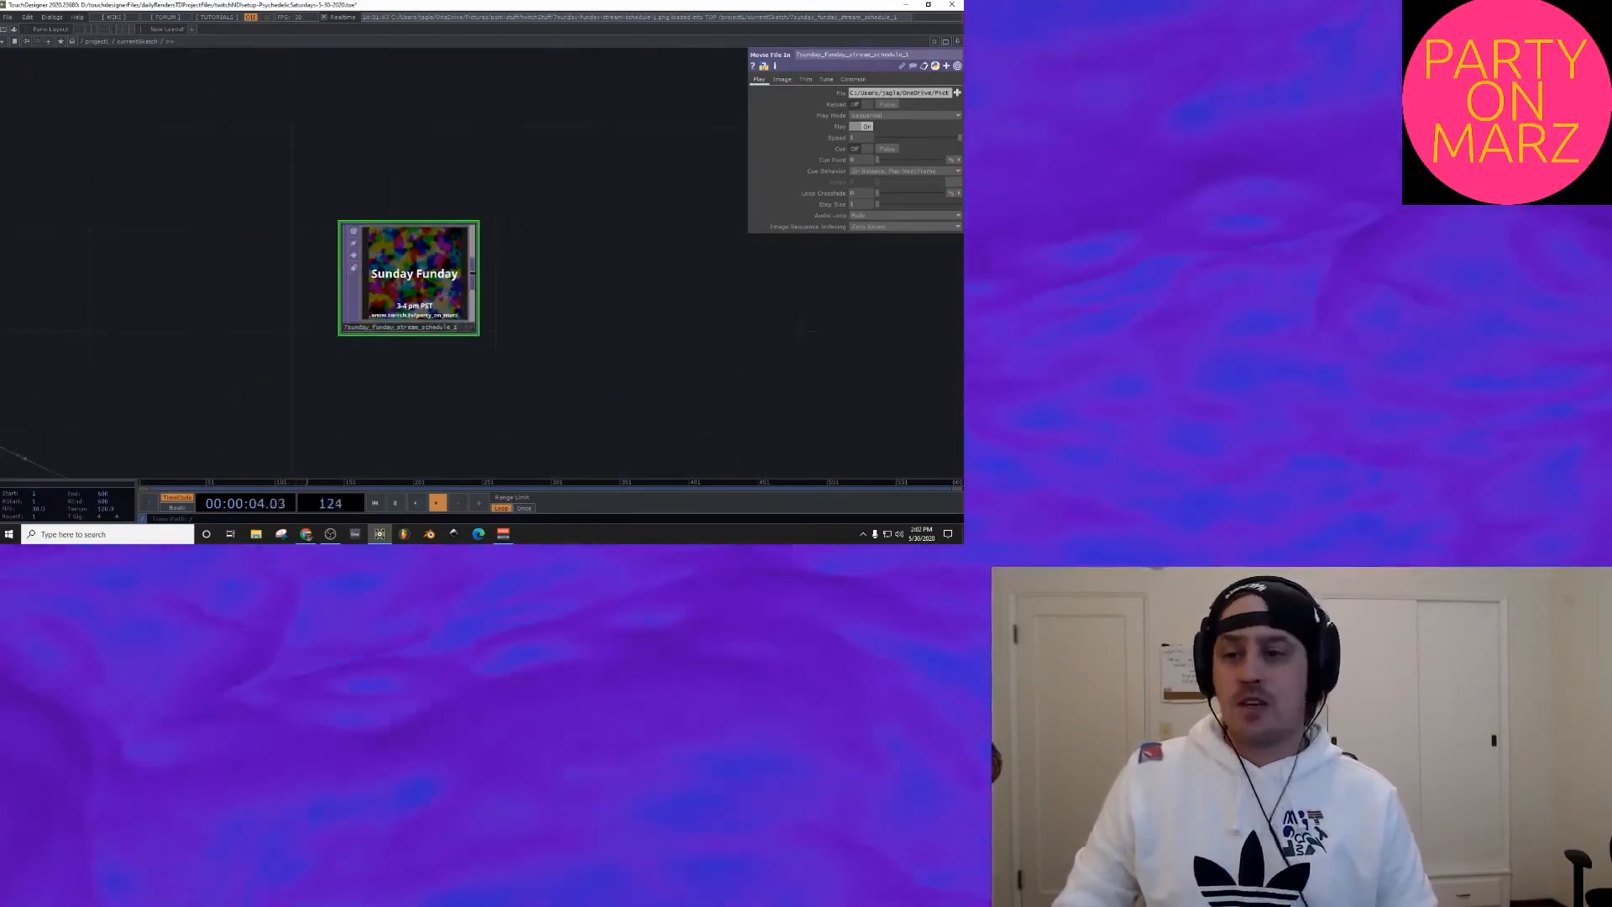
{"action": "scroll", "coordinate": [412, 285], "scroll_direction": "up", "scroll_amount": 5}
{"action": "scroll", "coordinate": [411, 286], "scroll_direction": "down", "scroll_amount": 2}
{"action": "scroll", "coordinate": [492, 289], "scroll_direction": "up", "scroll_amount": 3}
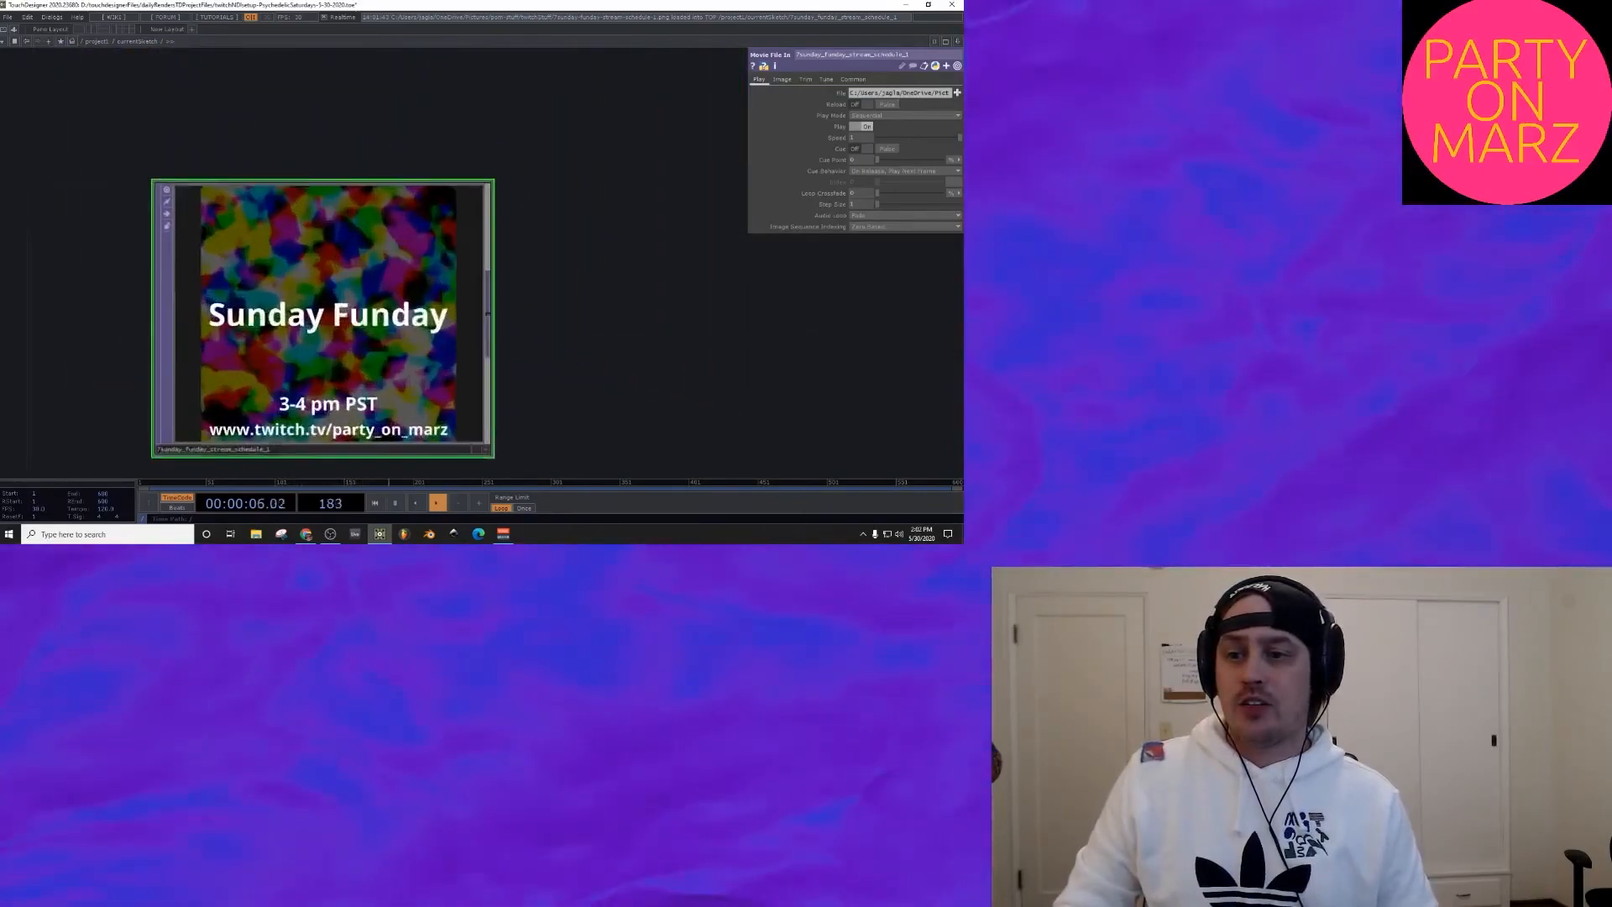
{"action": "left_click_drag", "start_coordinate": [605, 302], "coordinate": [576, 329]}
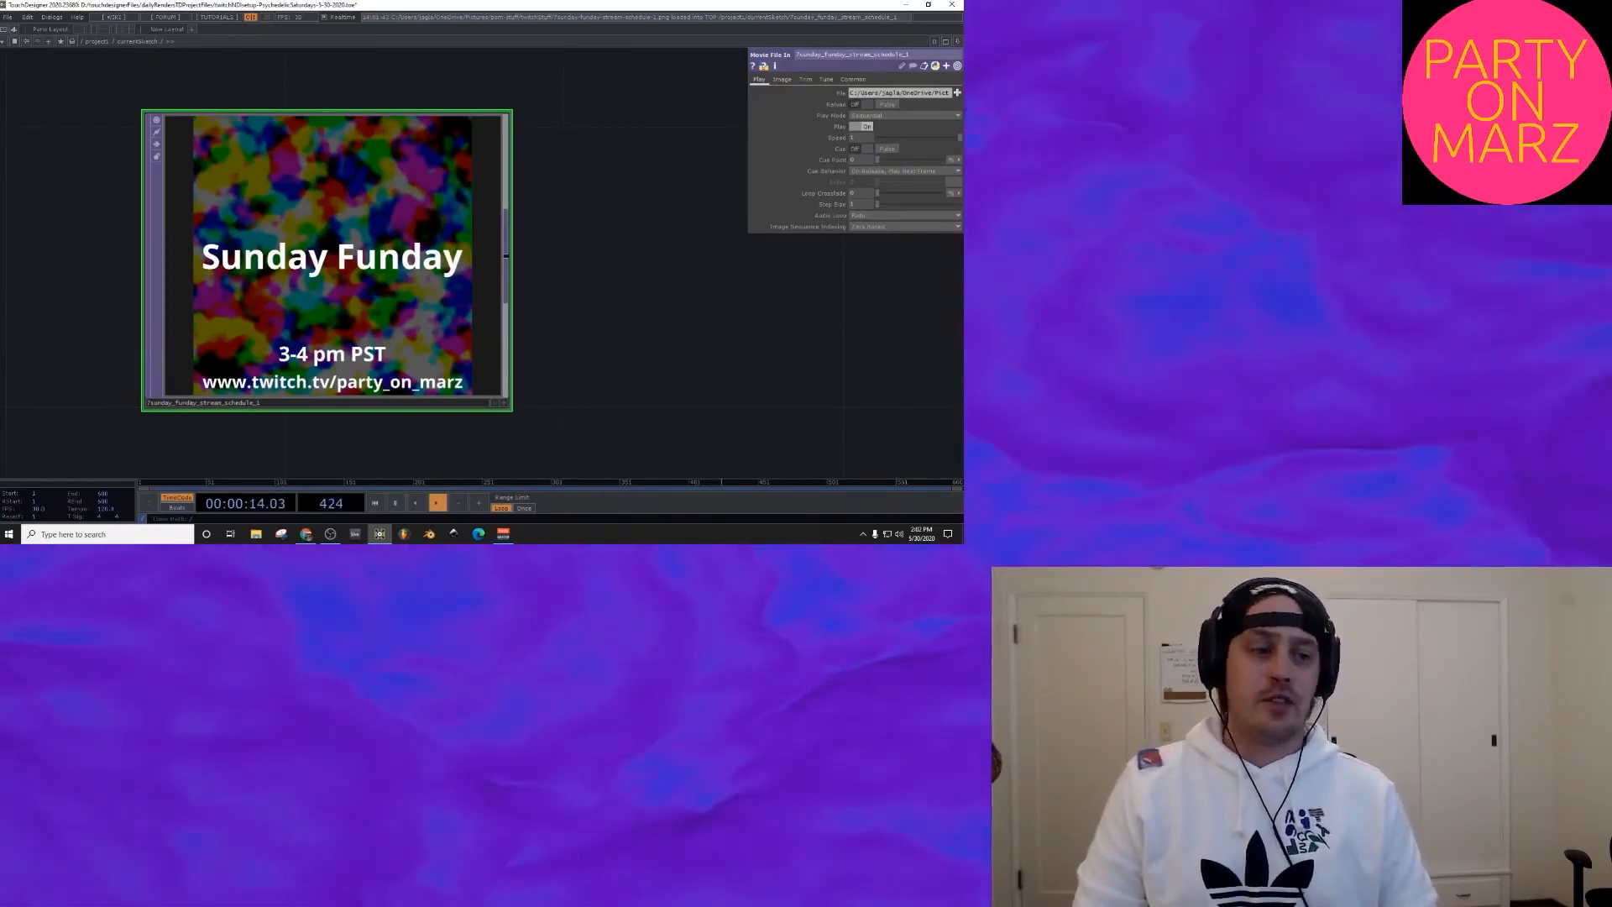
Step: Delete the Sunday Funday Movie File In TOP and return to the final output TOP
{"action": "key", "text": "Delete"}
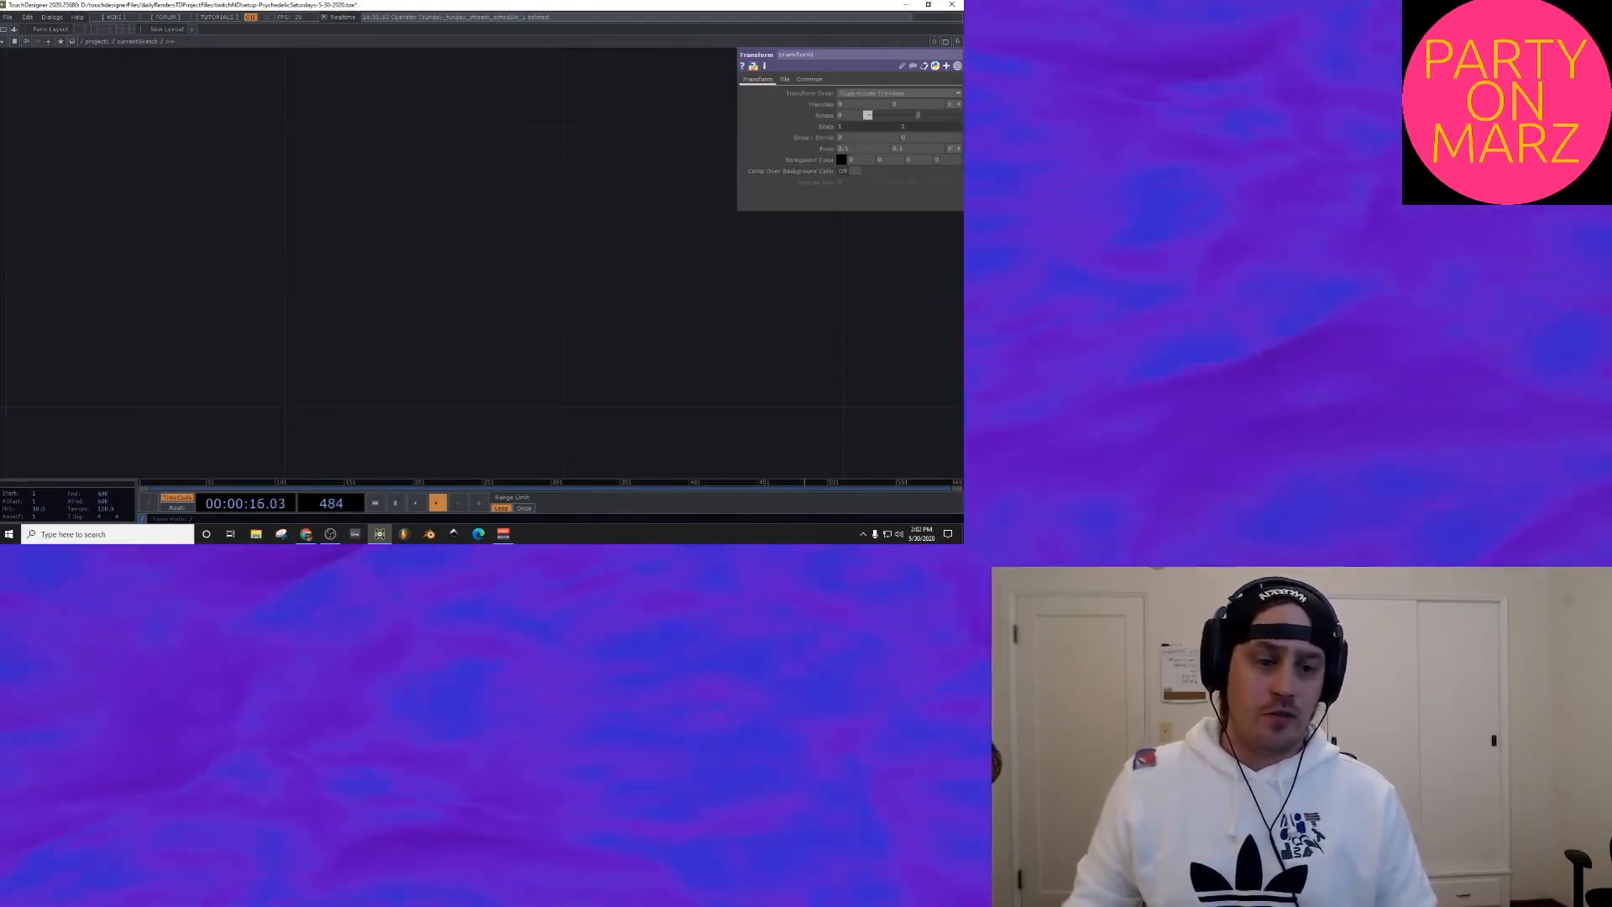
{"action": "key", "text": "h"}
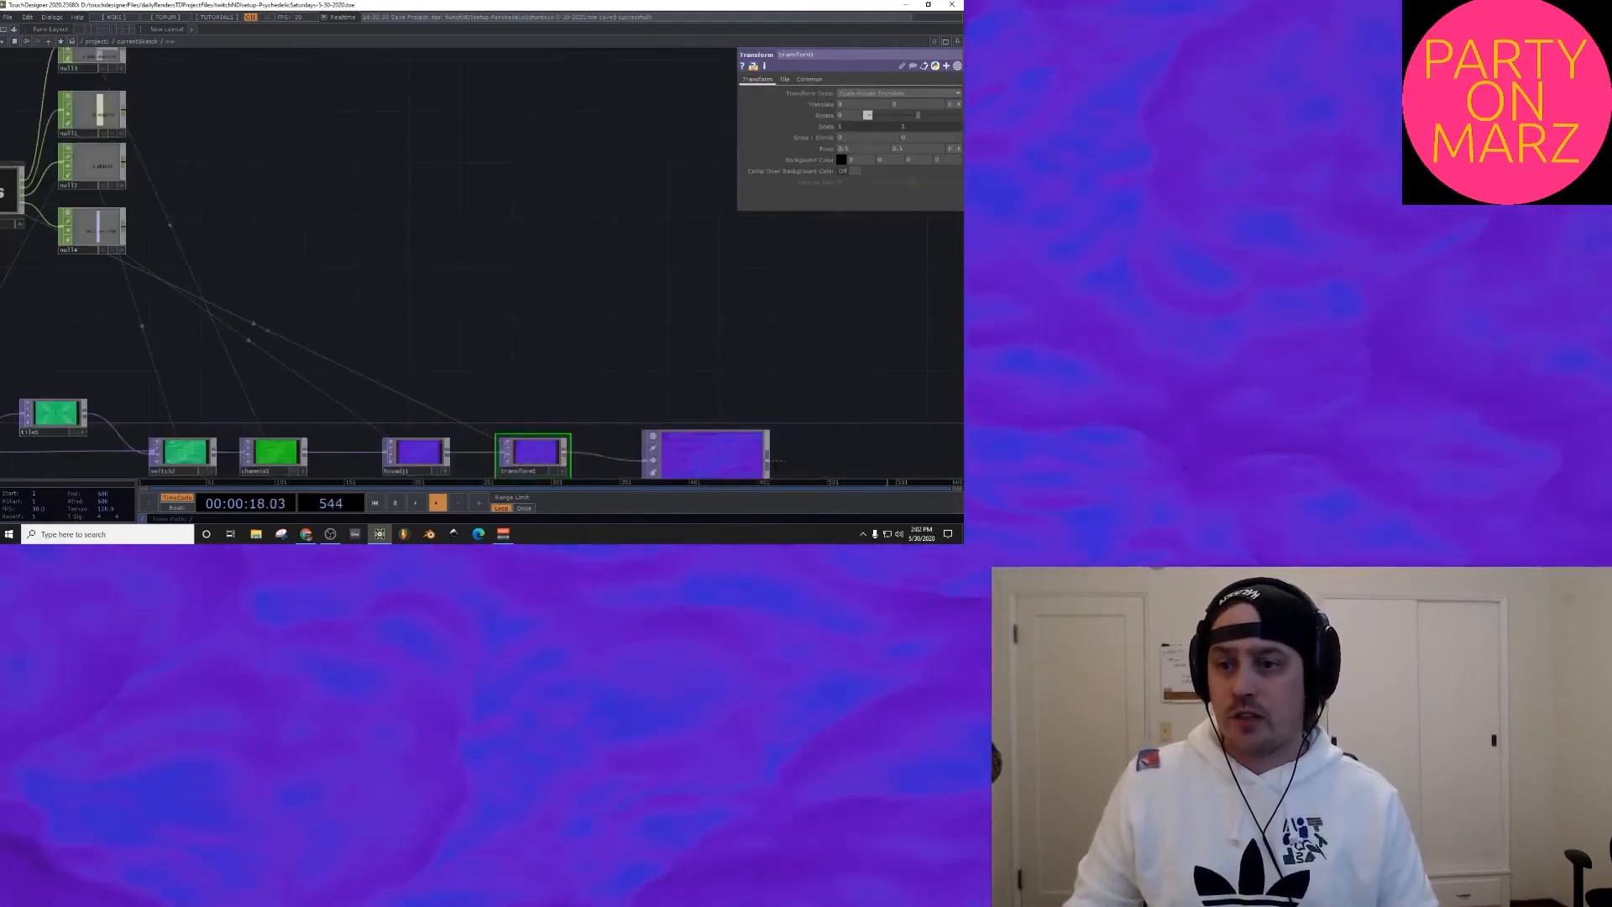
{"action": "left_click_drag", "start_coordinate": [554, 352], "coordinate": [472, 357]}
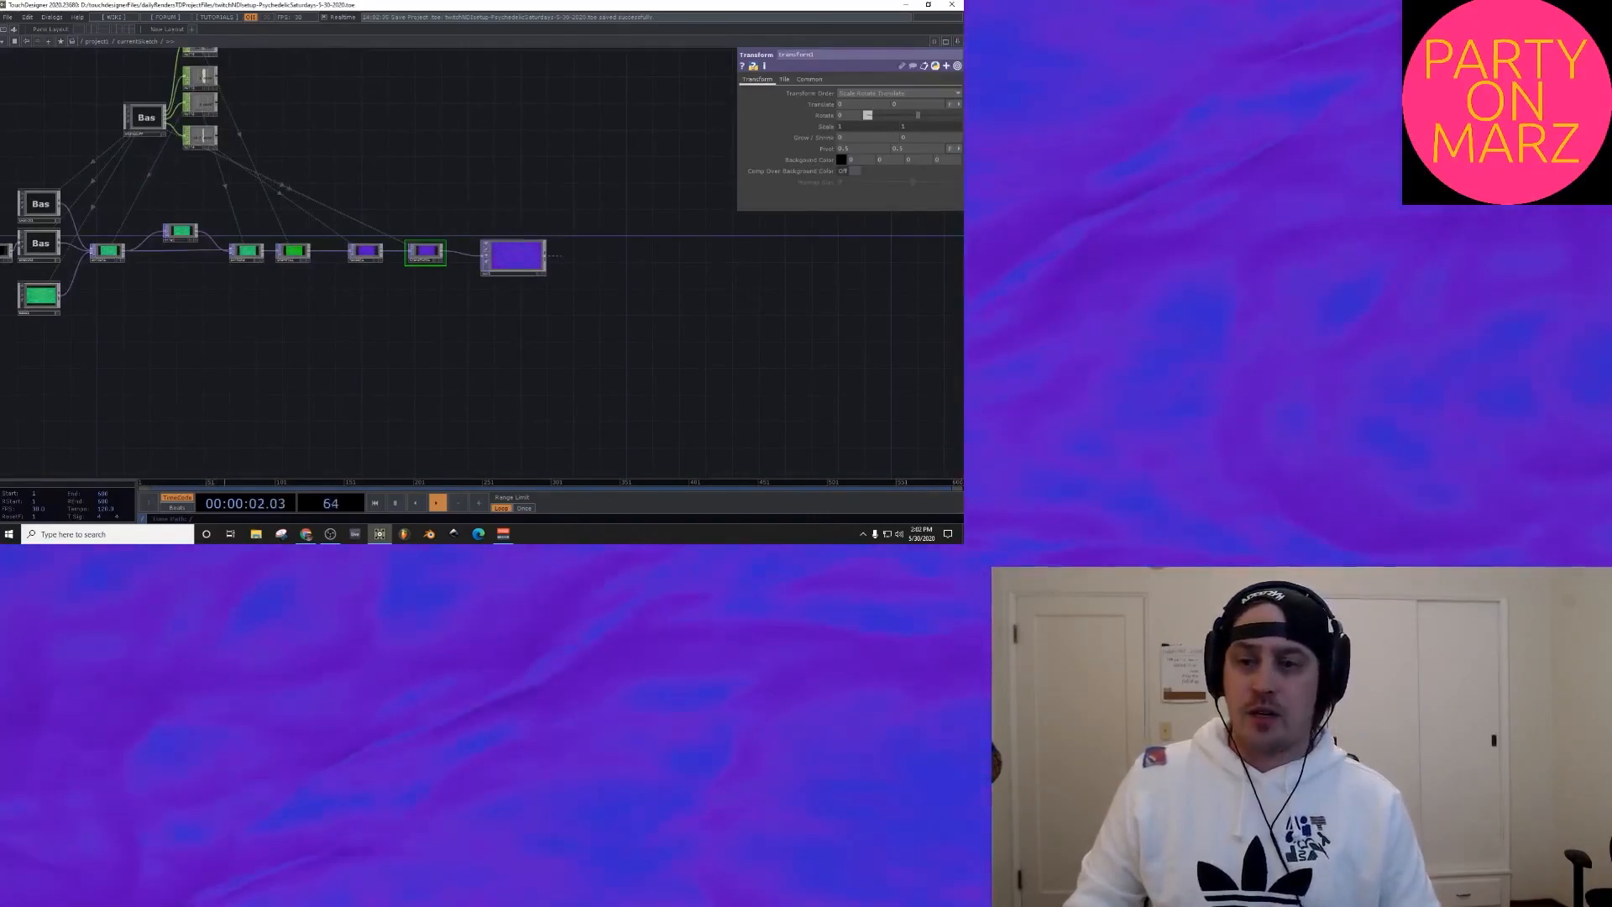
{"action": "scroll", "coordinate": [489, 251], "scroll_direction": "up", "scroll_amount": 5}
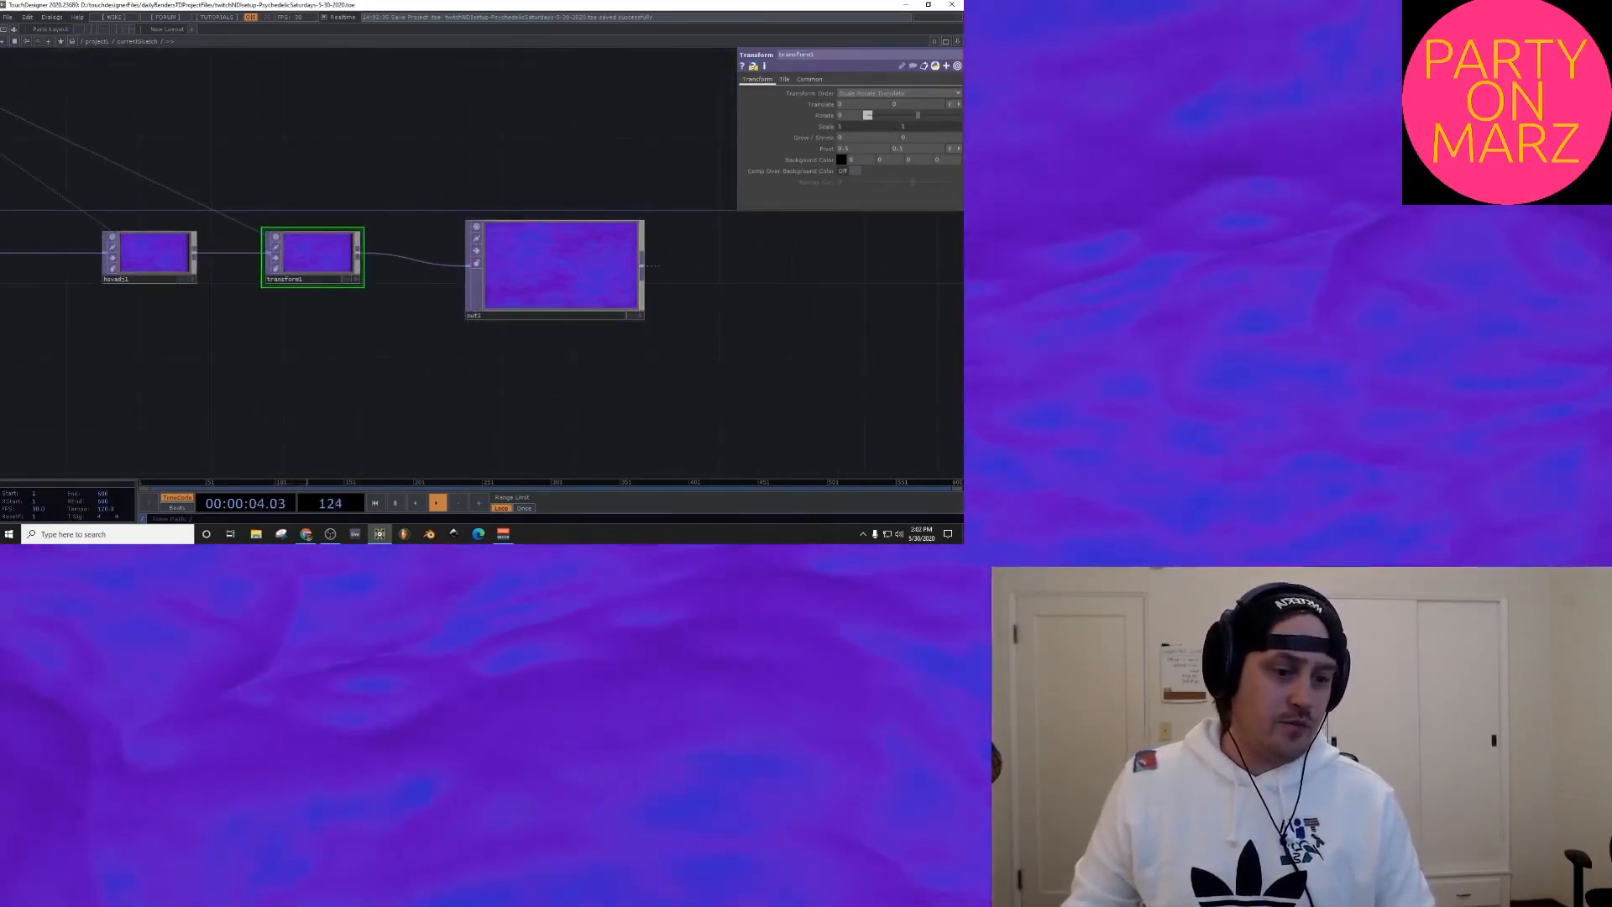